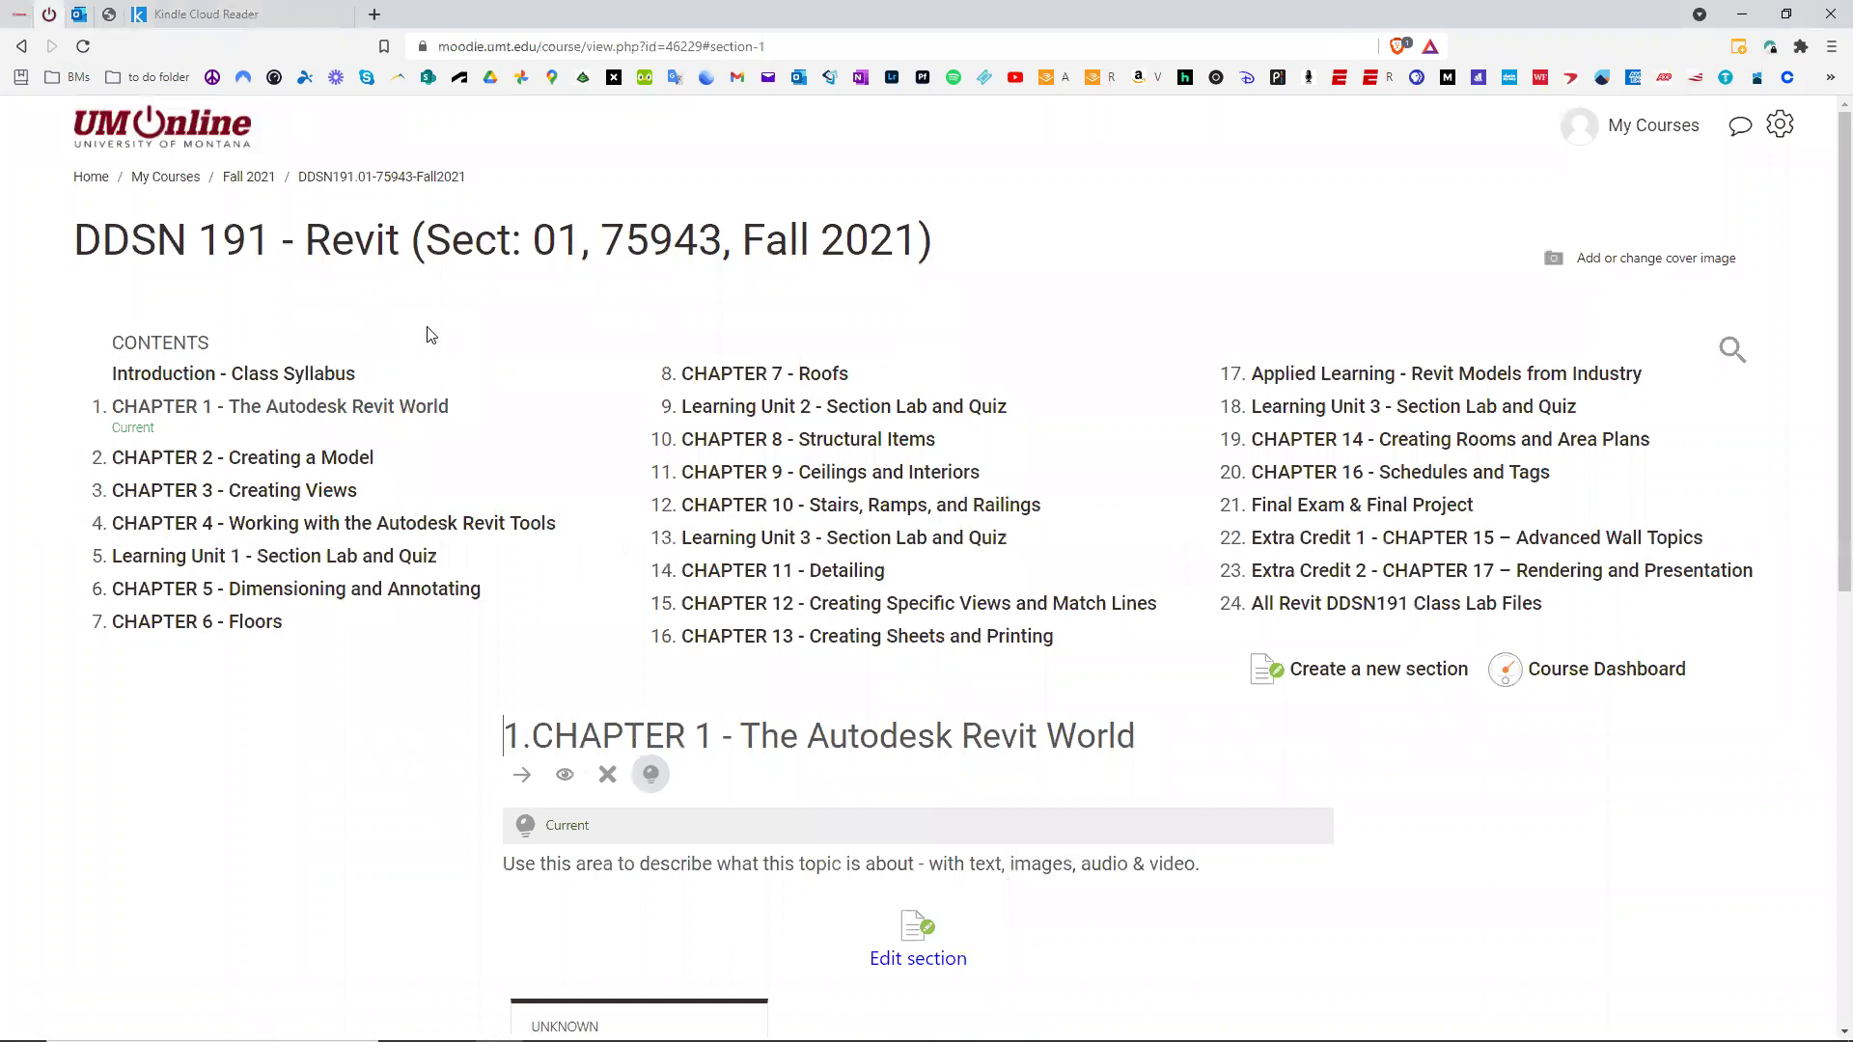
click(419, 408)
click(419, 408)
click(419, 408)
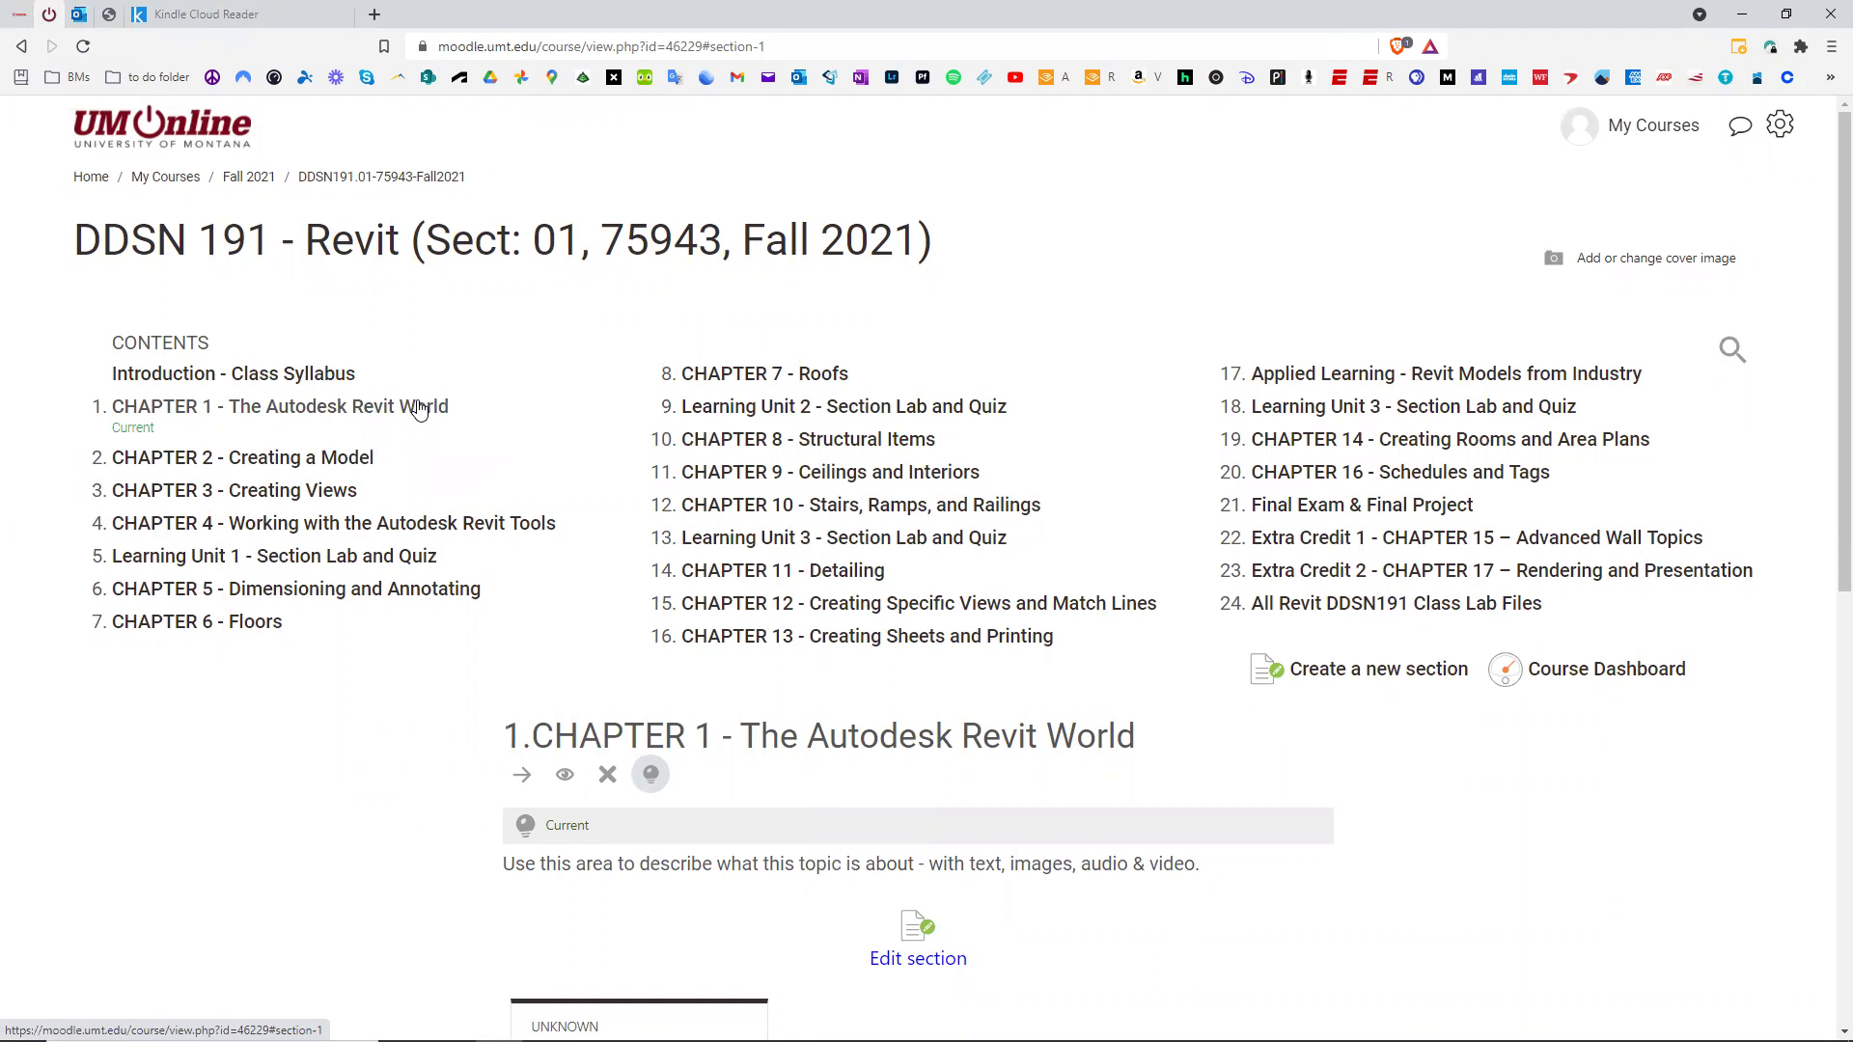
scroll(365, 736, down, 3)
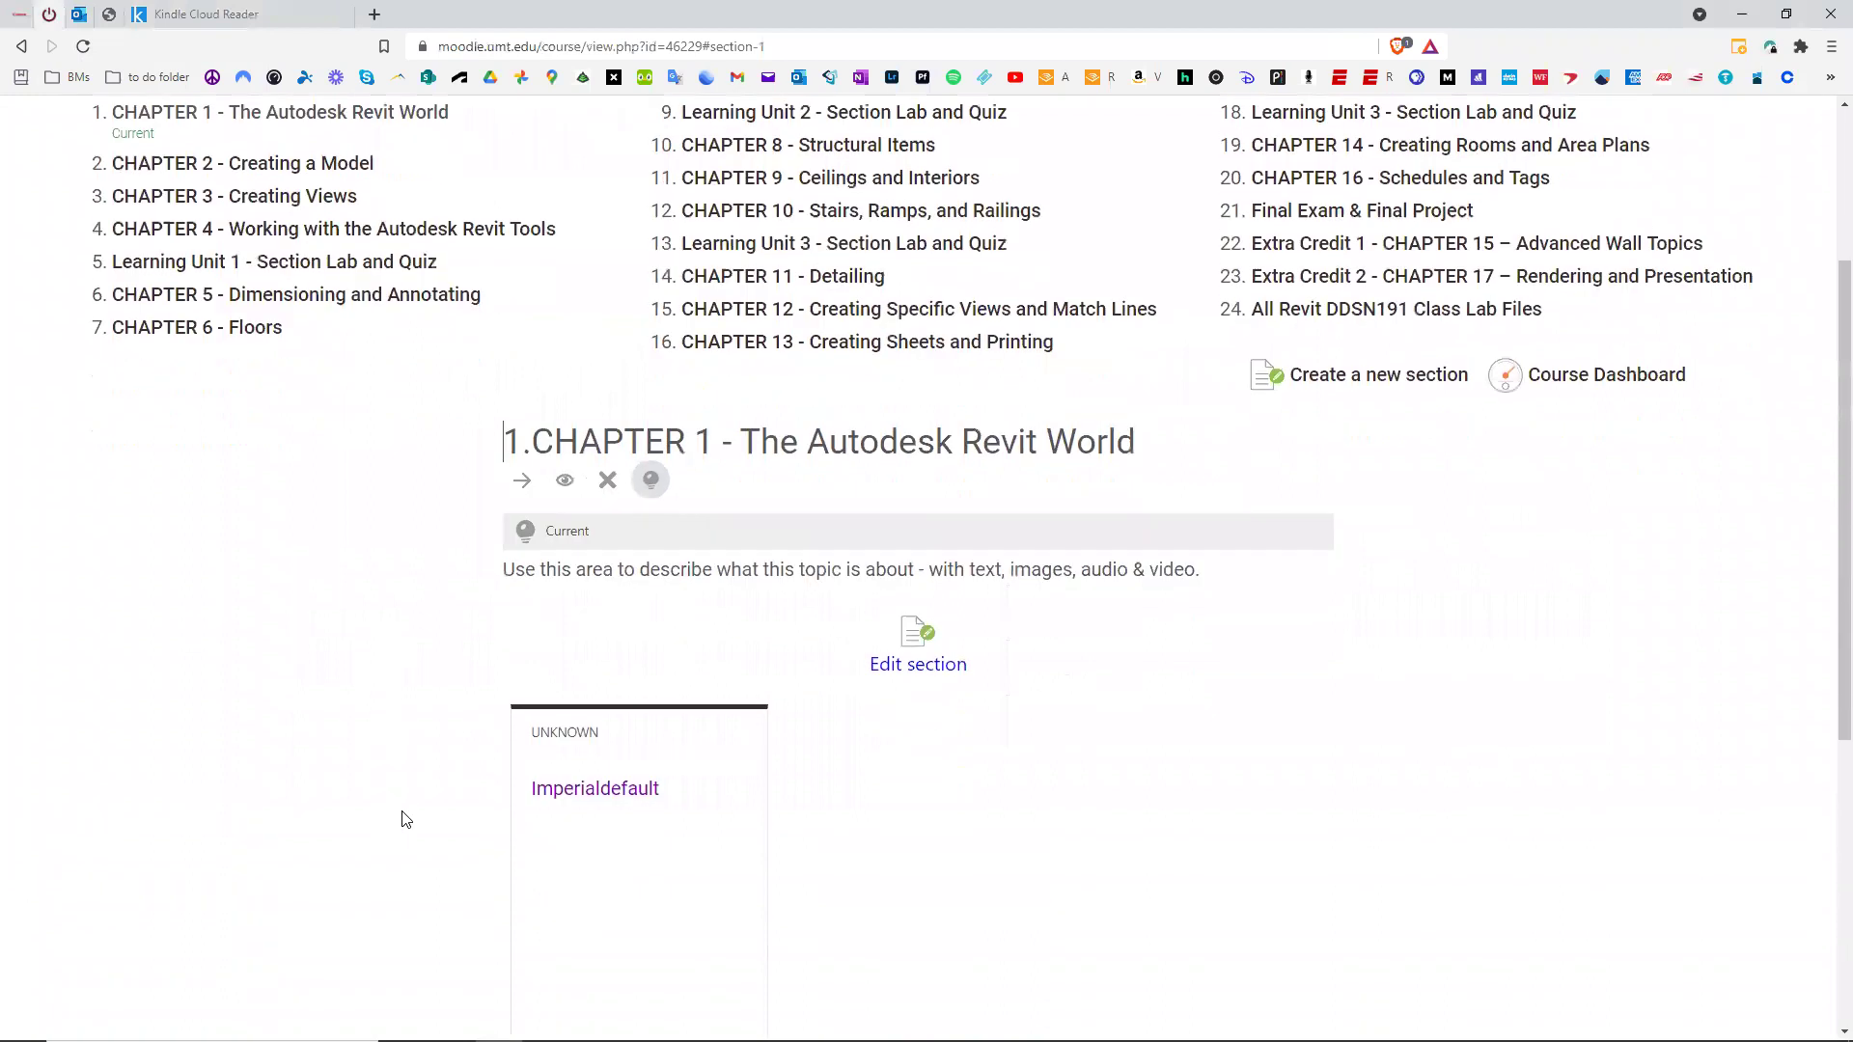
scroll(604, 757, down, 2)
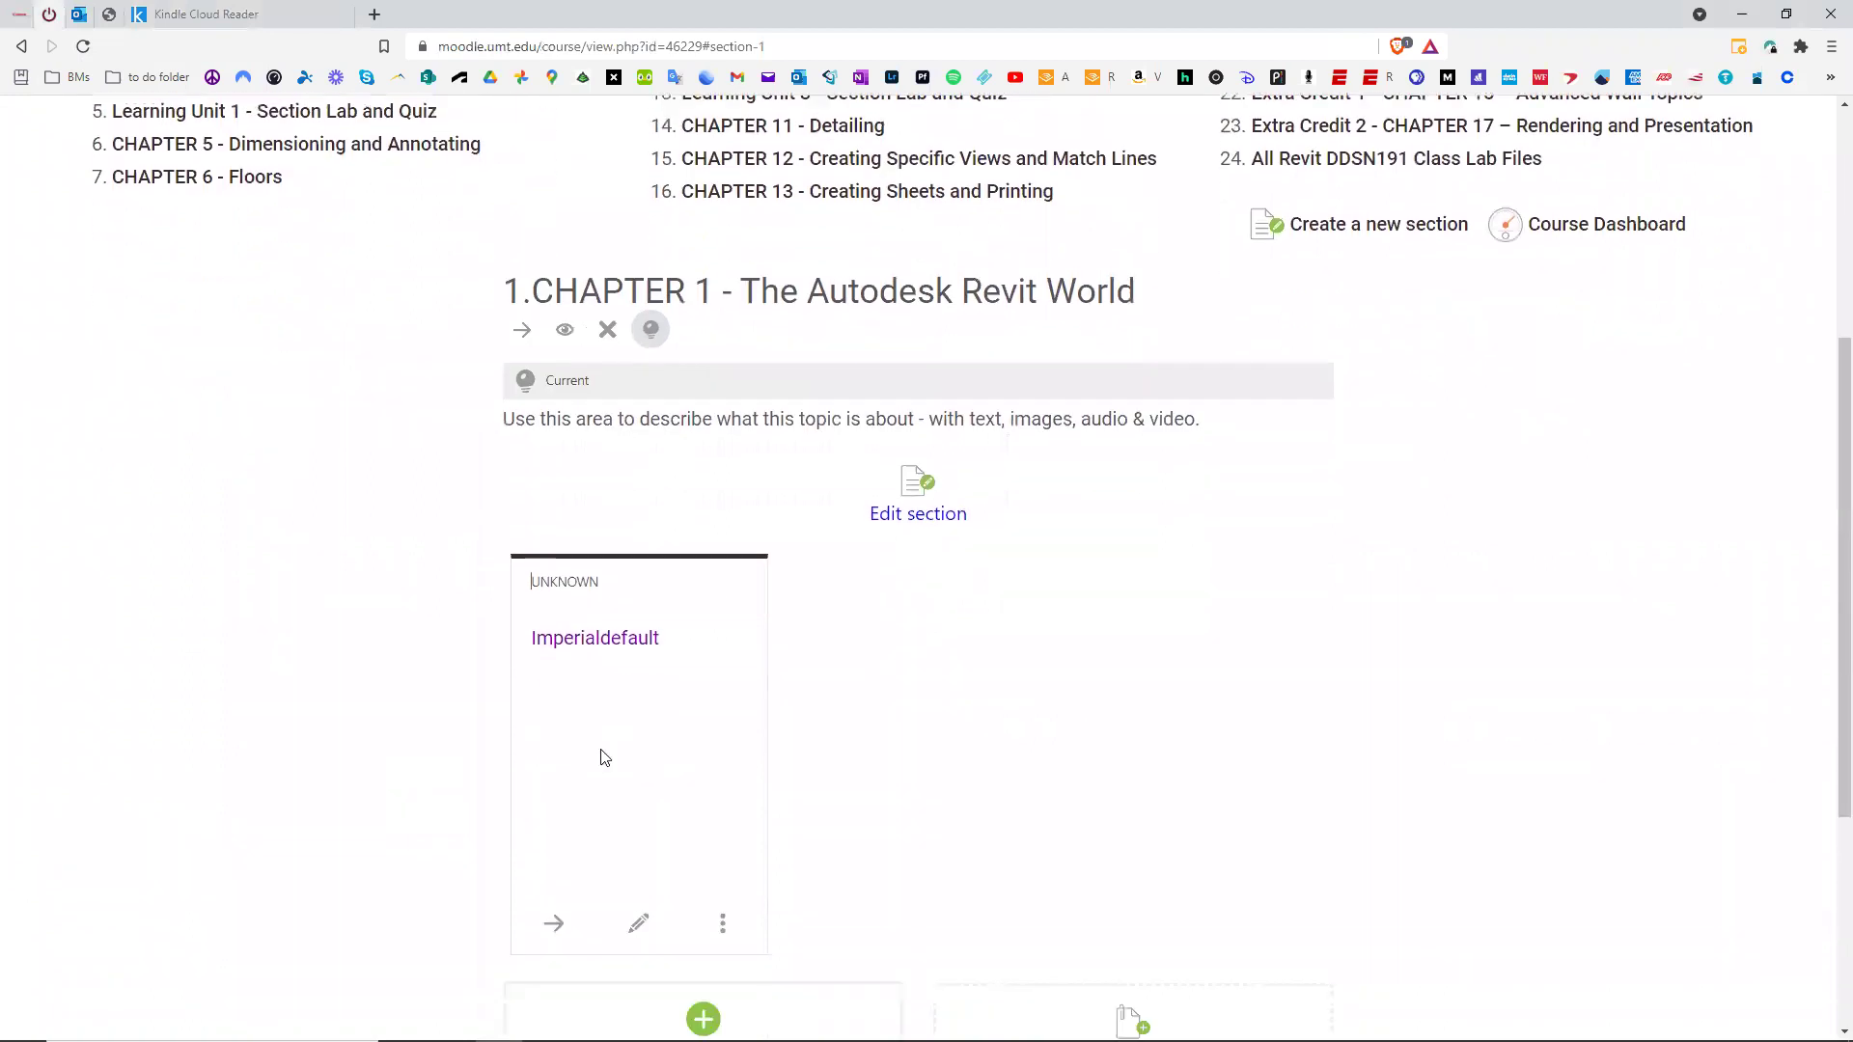
click(626, 638)
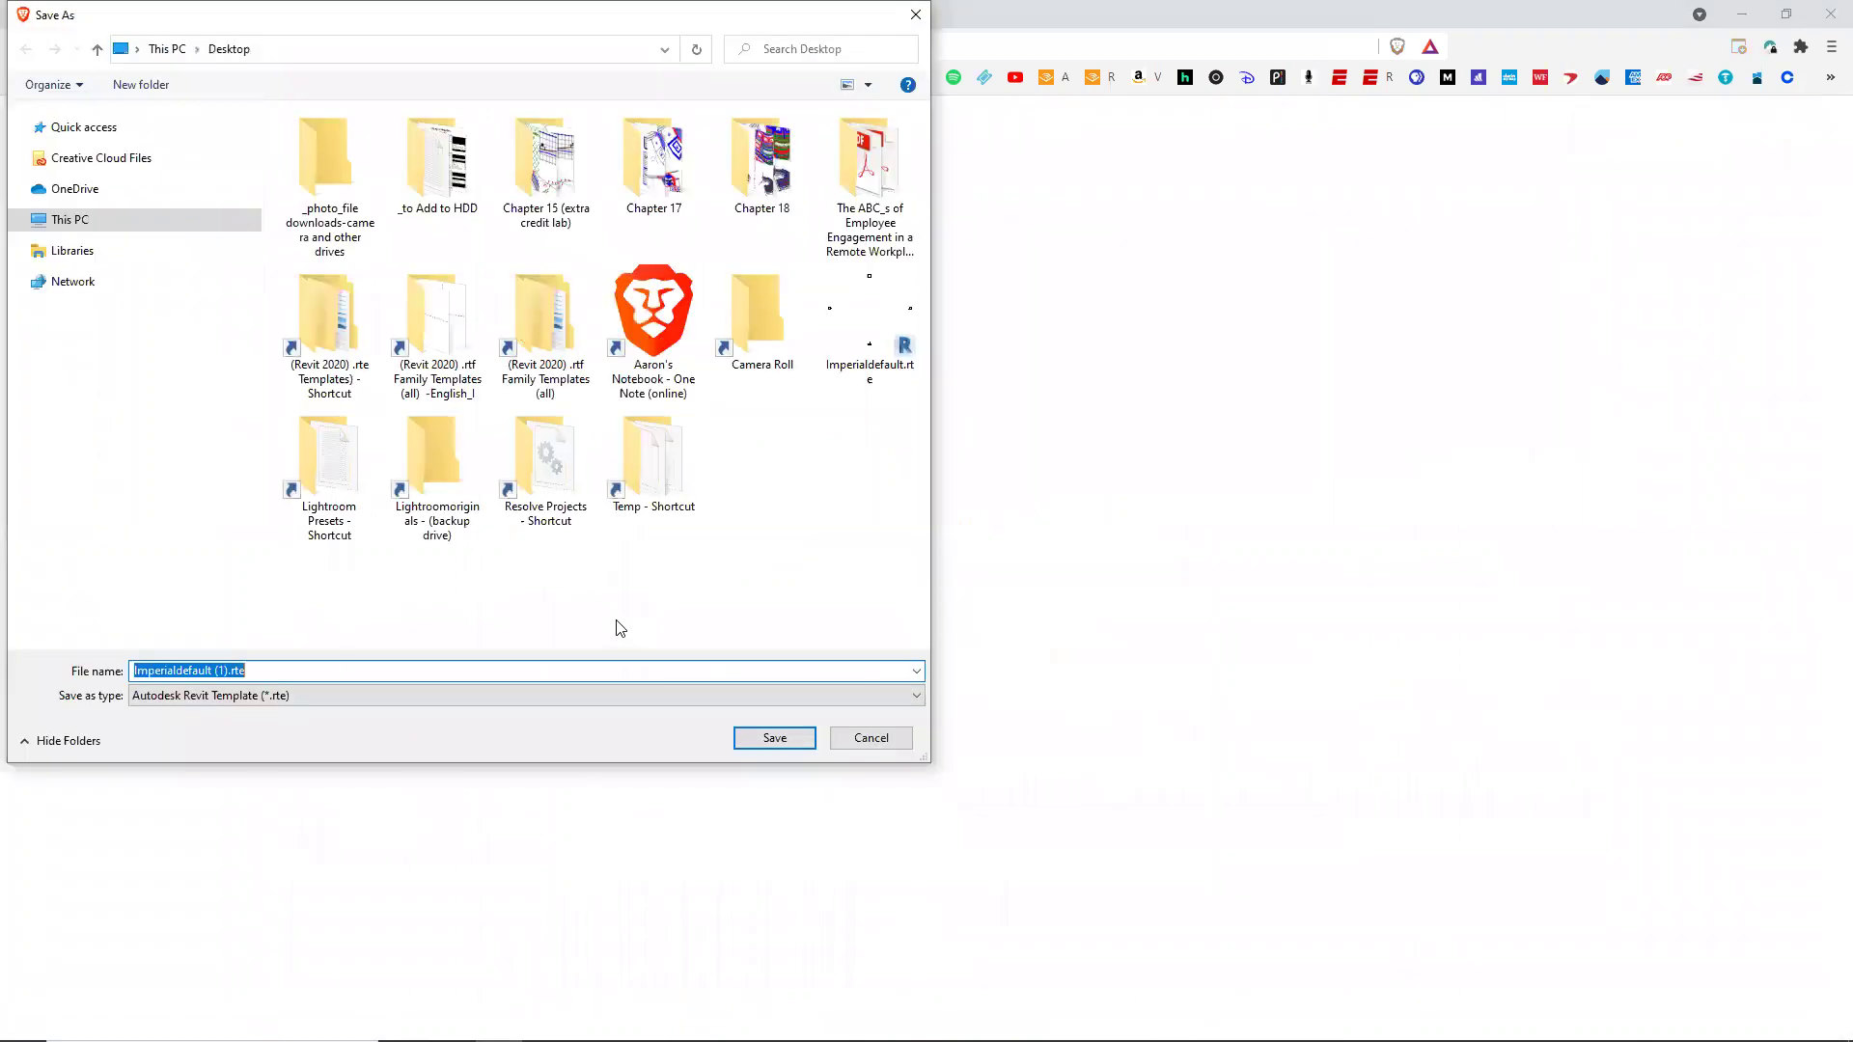
click(868, 355)
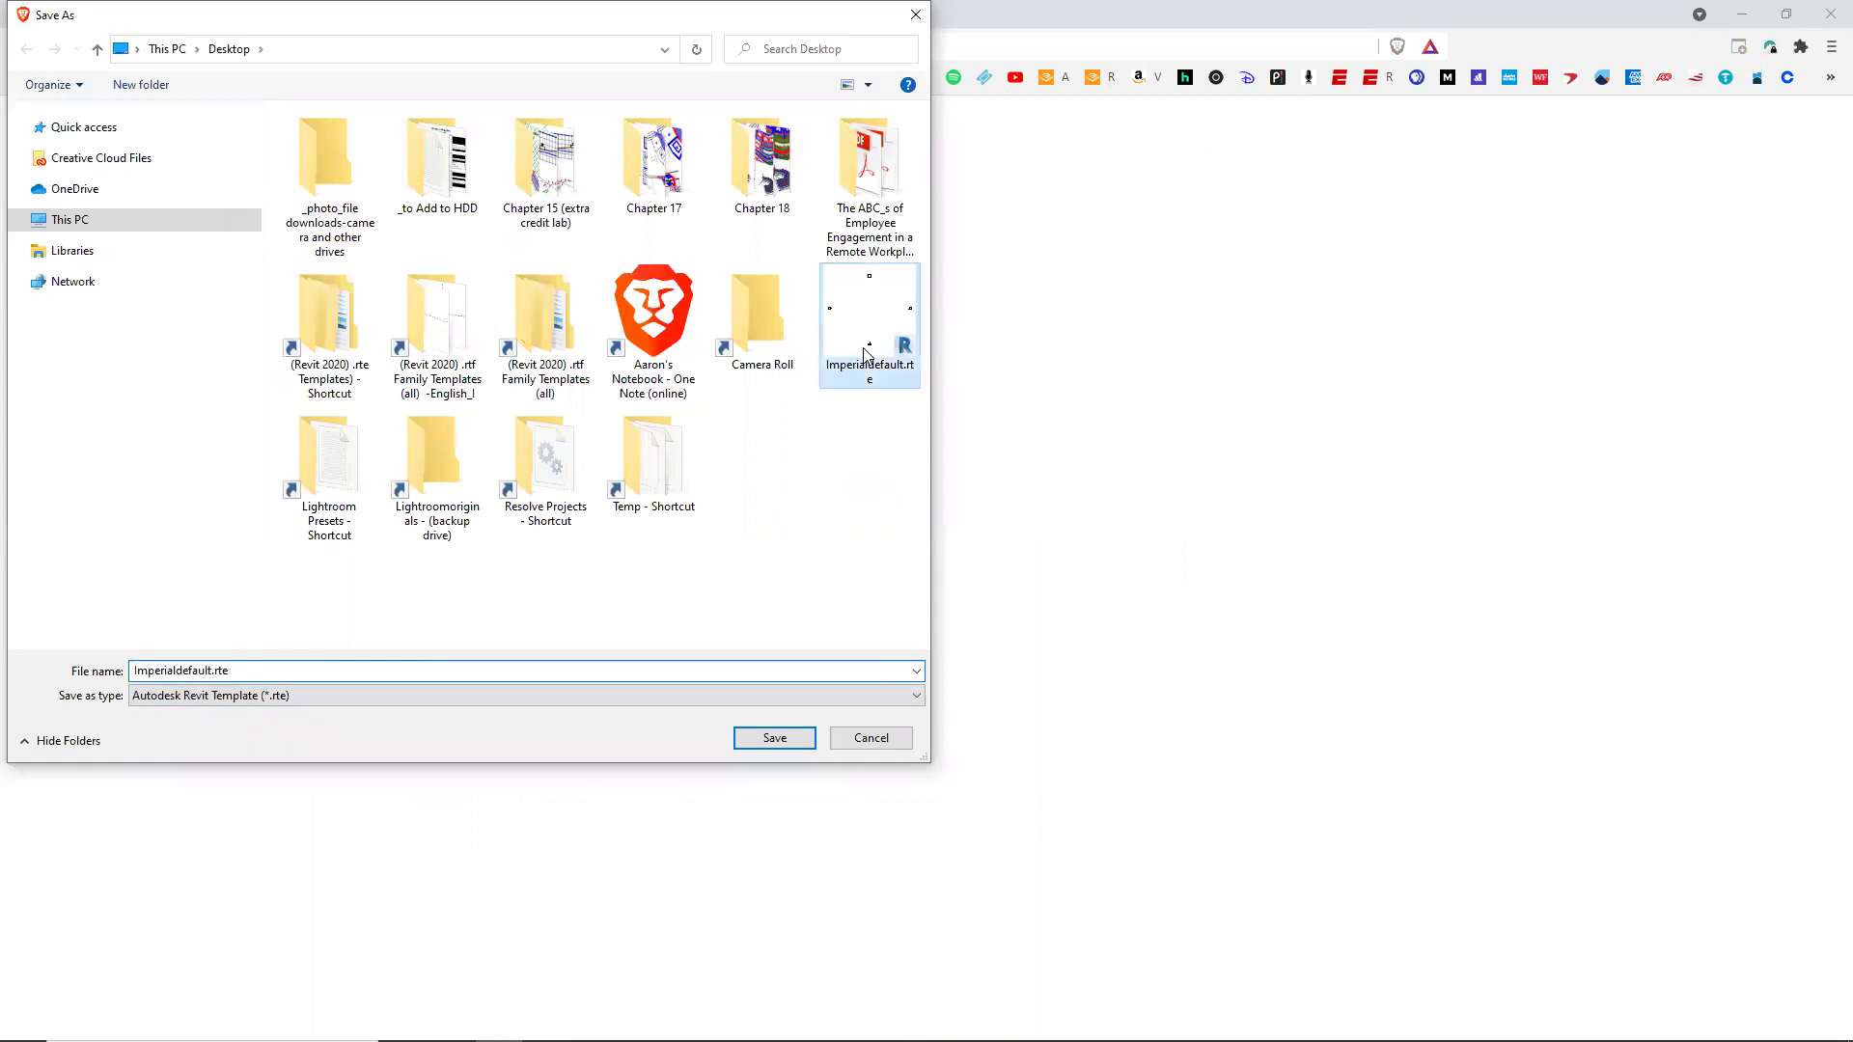
click(871, 739)
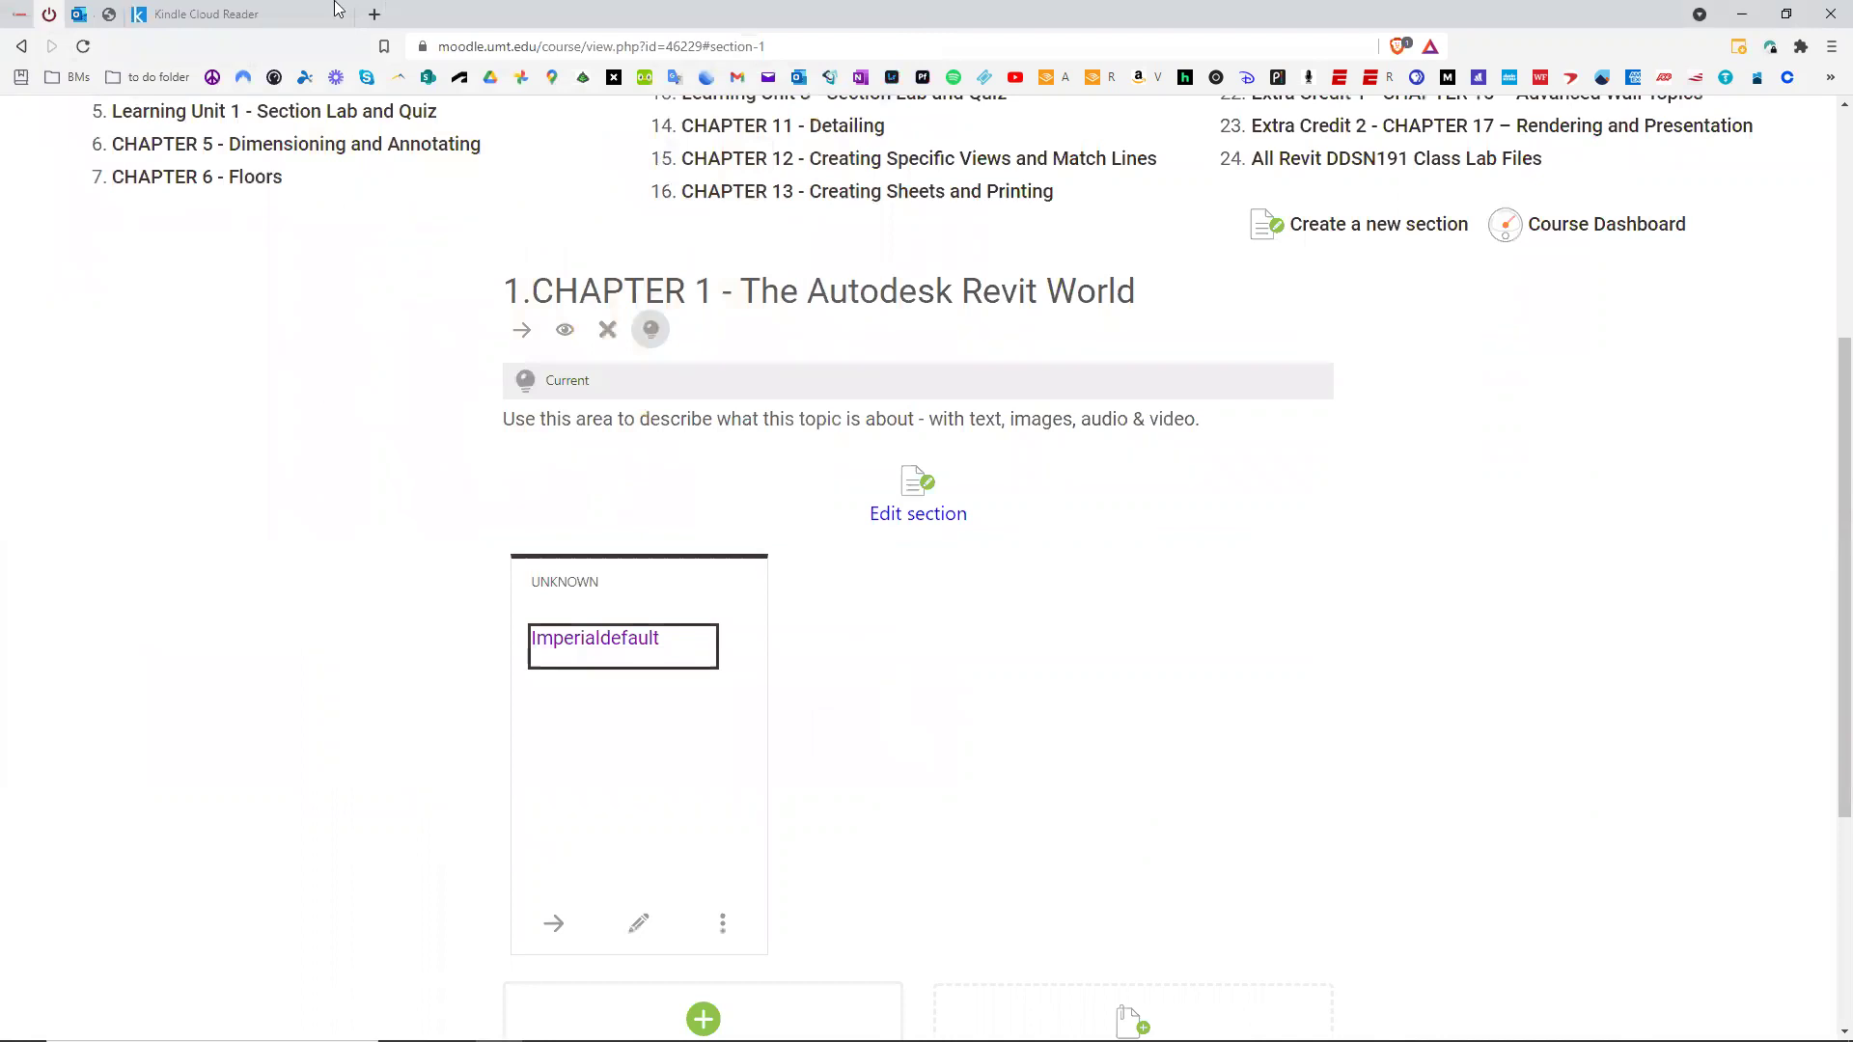
Show the desktop and select the Imperialdefault.rte template file on it.
click(227, 11)
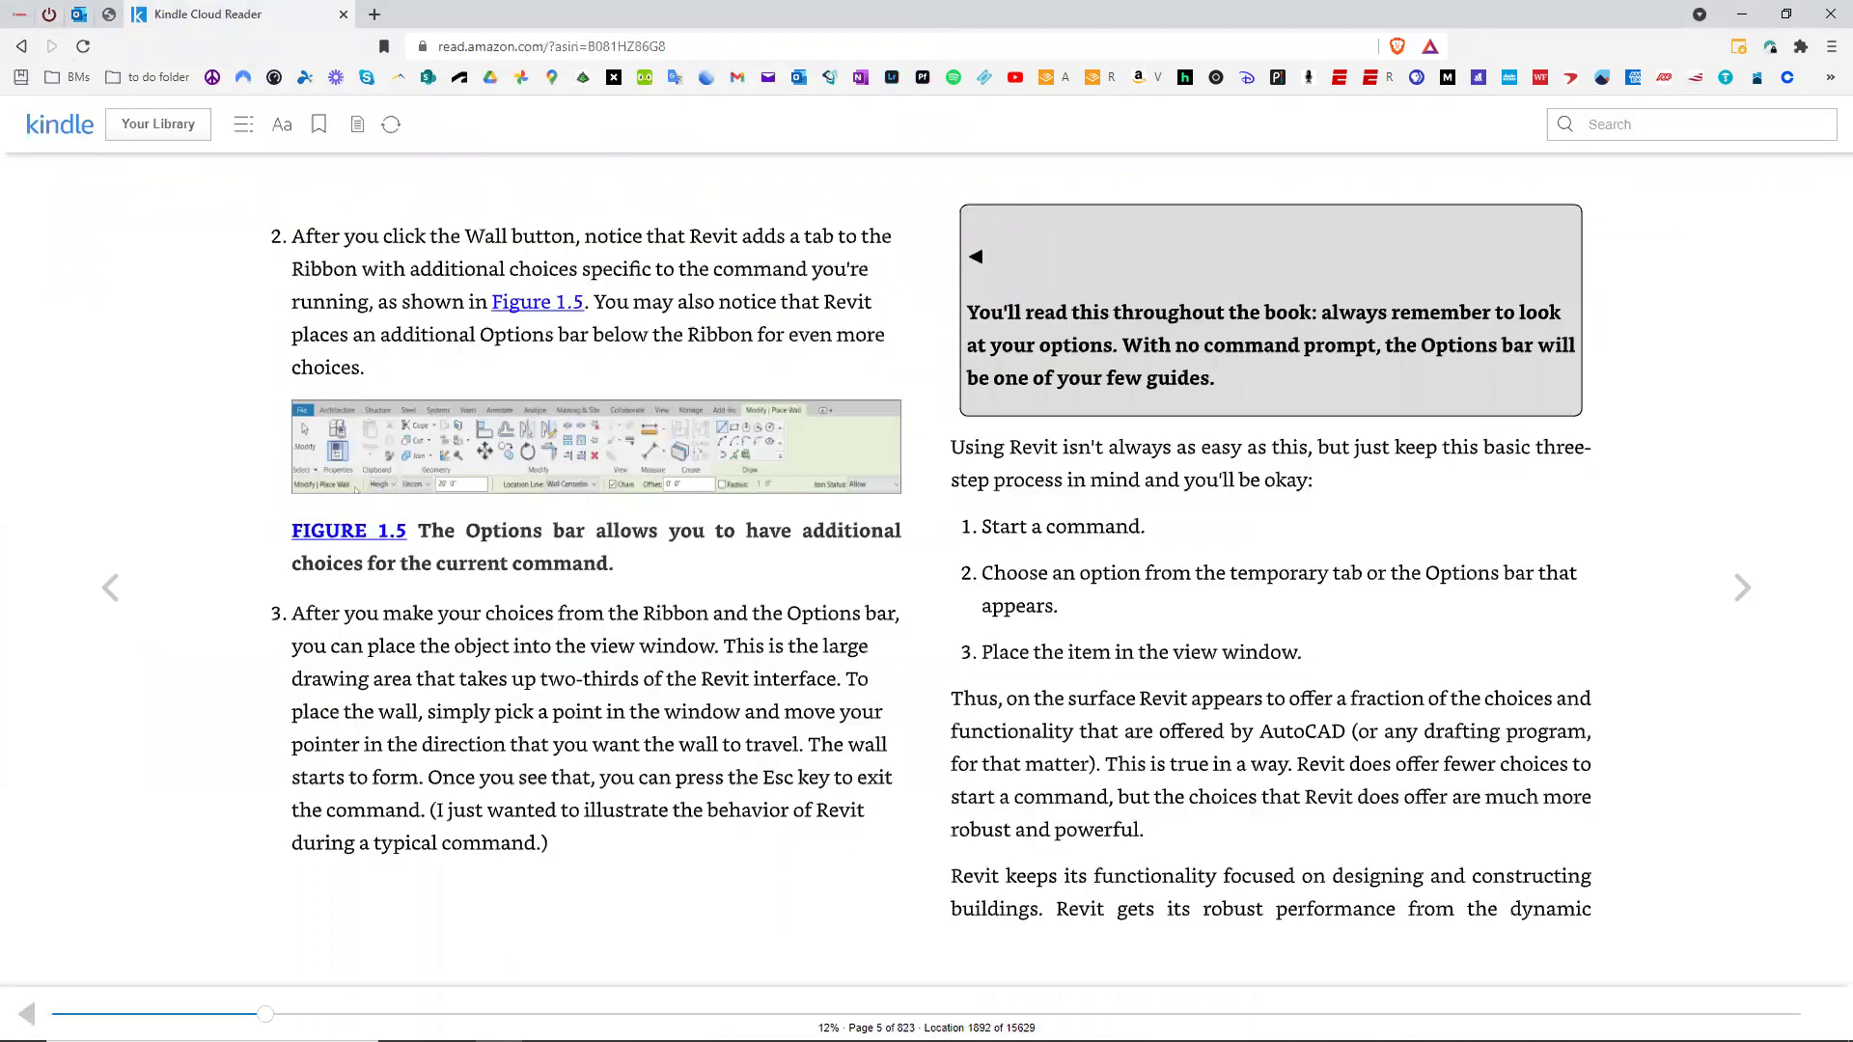
mouse_move(594, 1031)
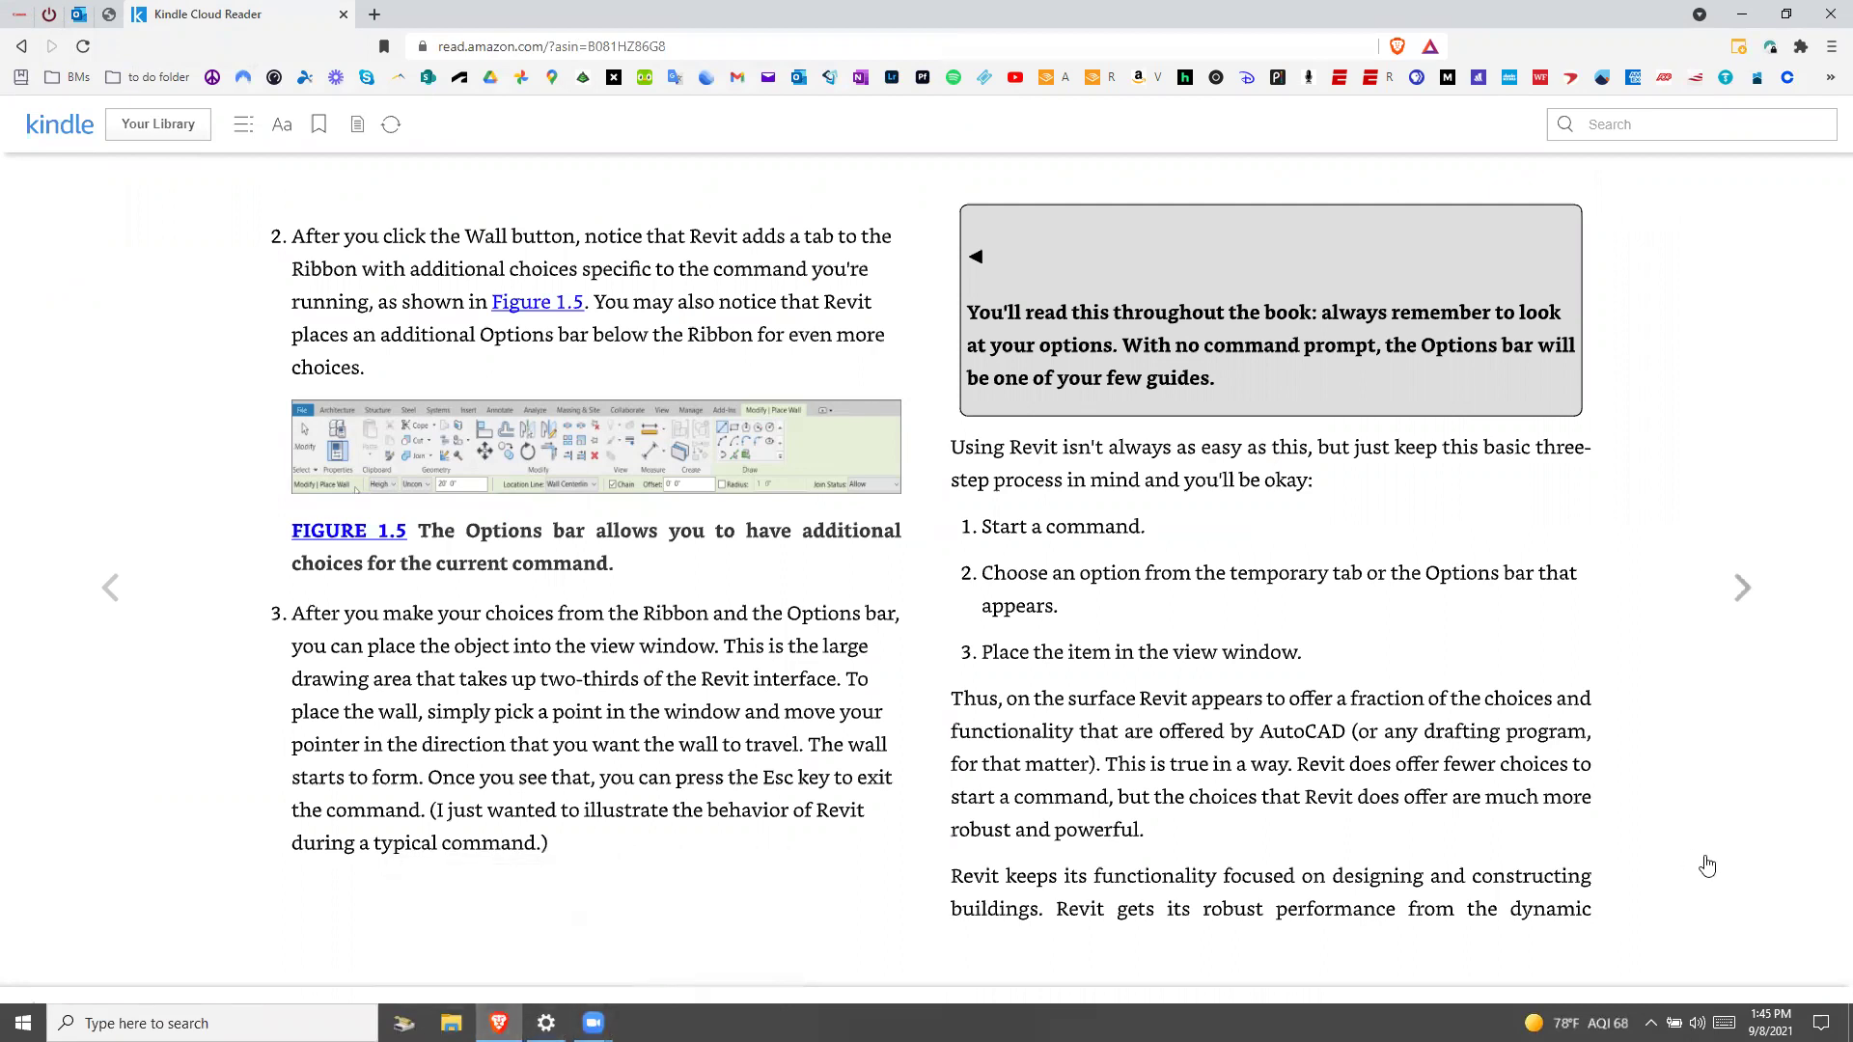
key(super+d)
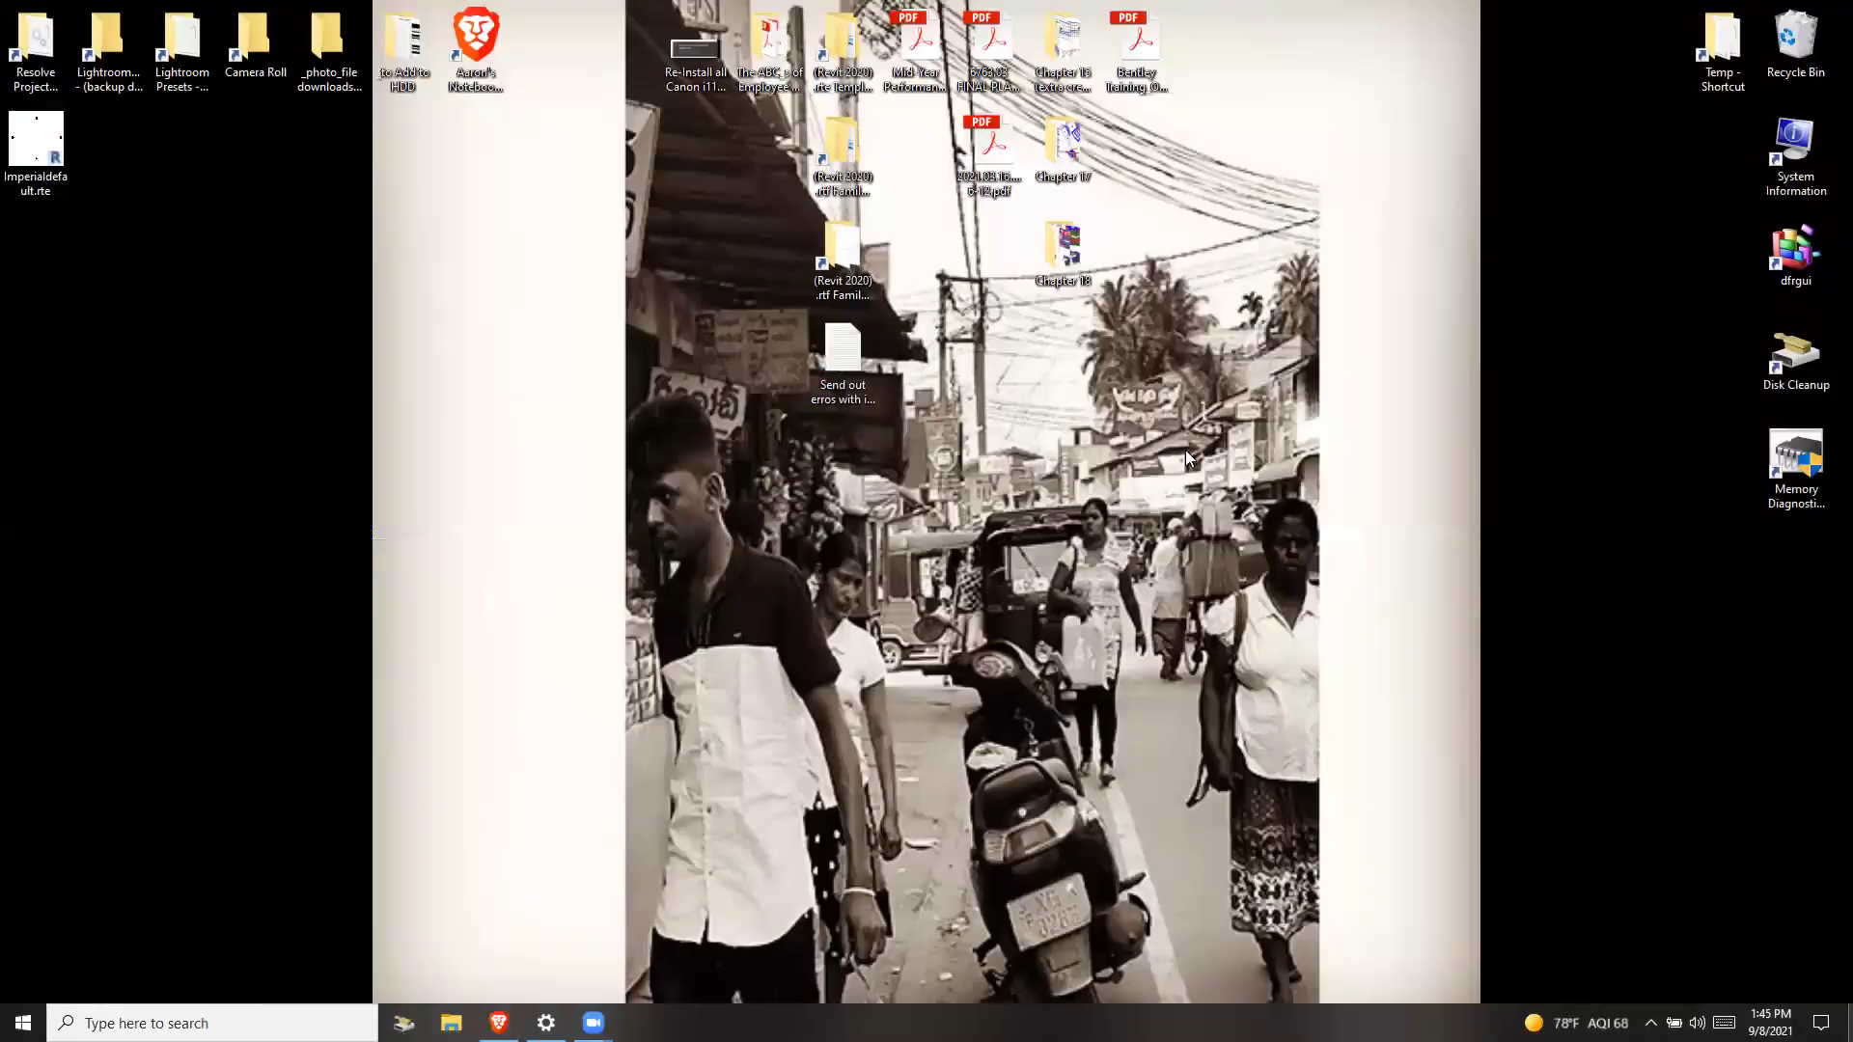
click(32, 170)
key(ctrl)
key(ctrl)
key(ctrl)
key(ctrl)
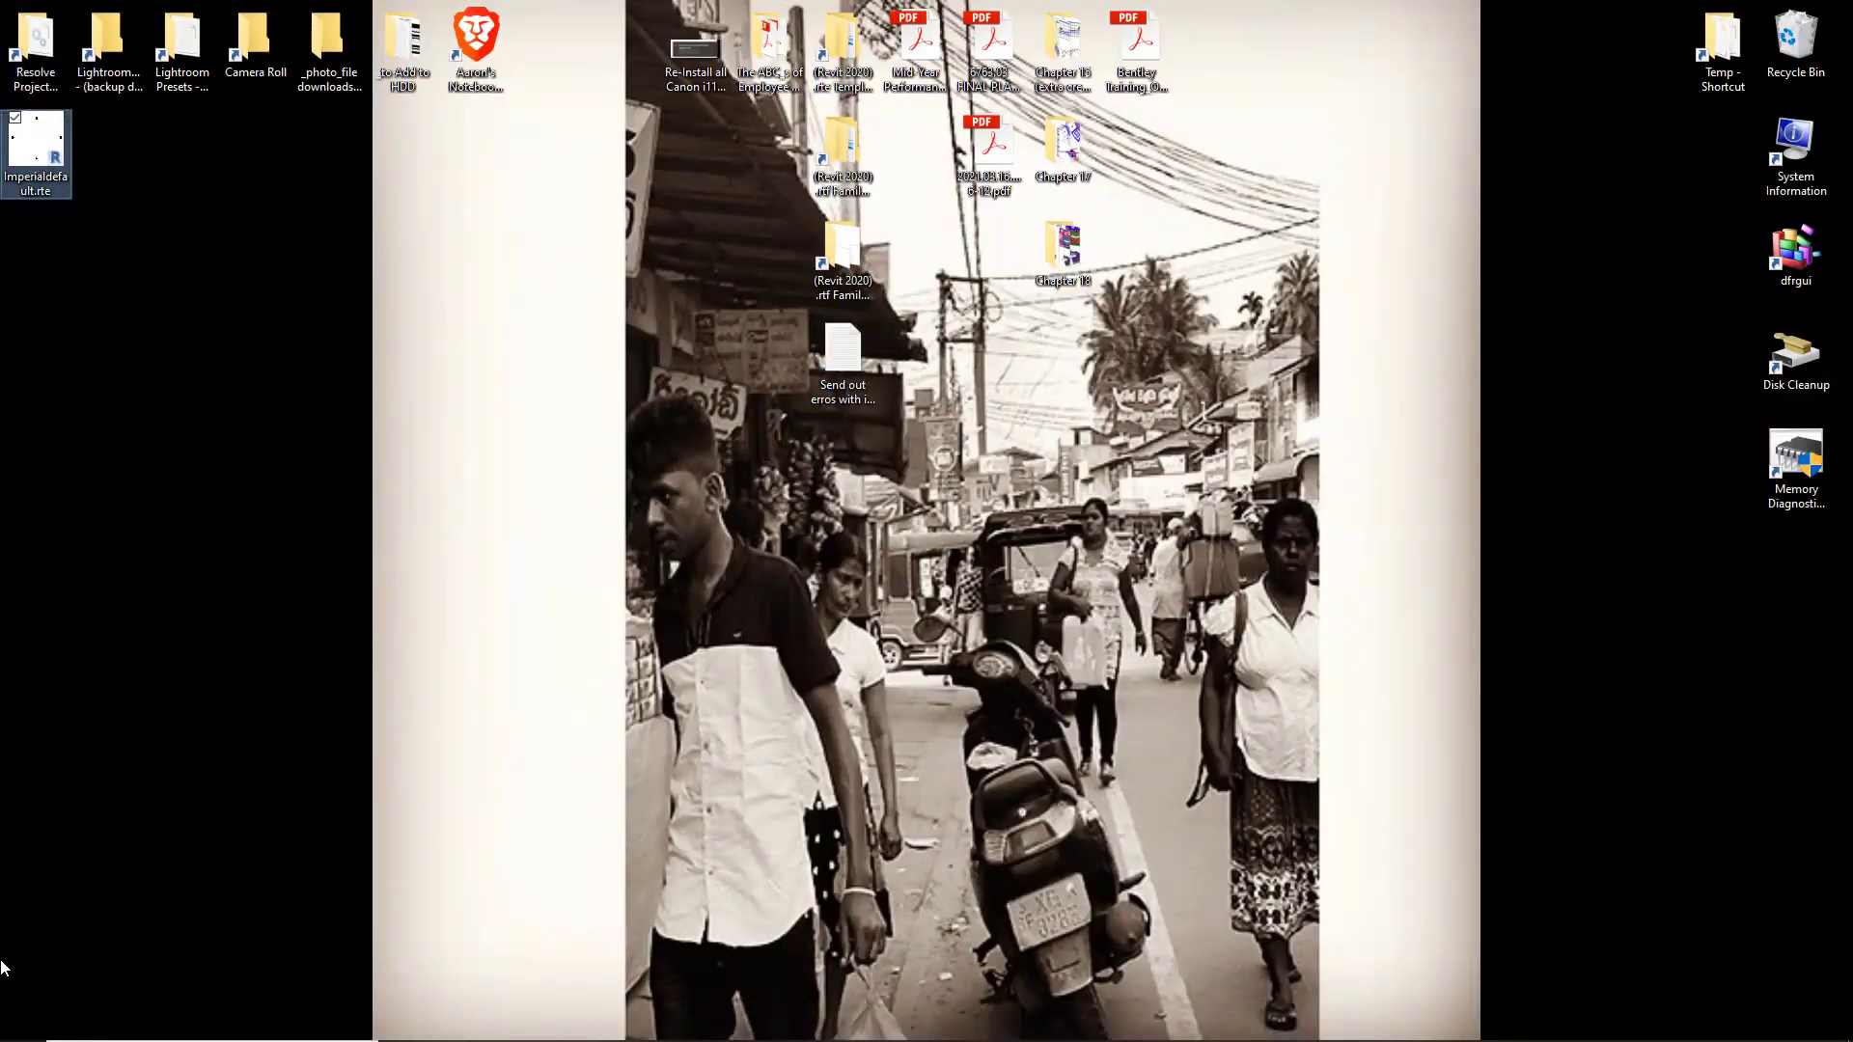
Launch Revit 2020.
click(1, 1040)
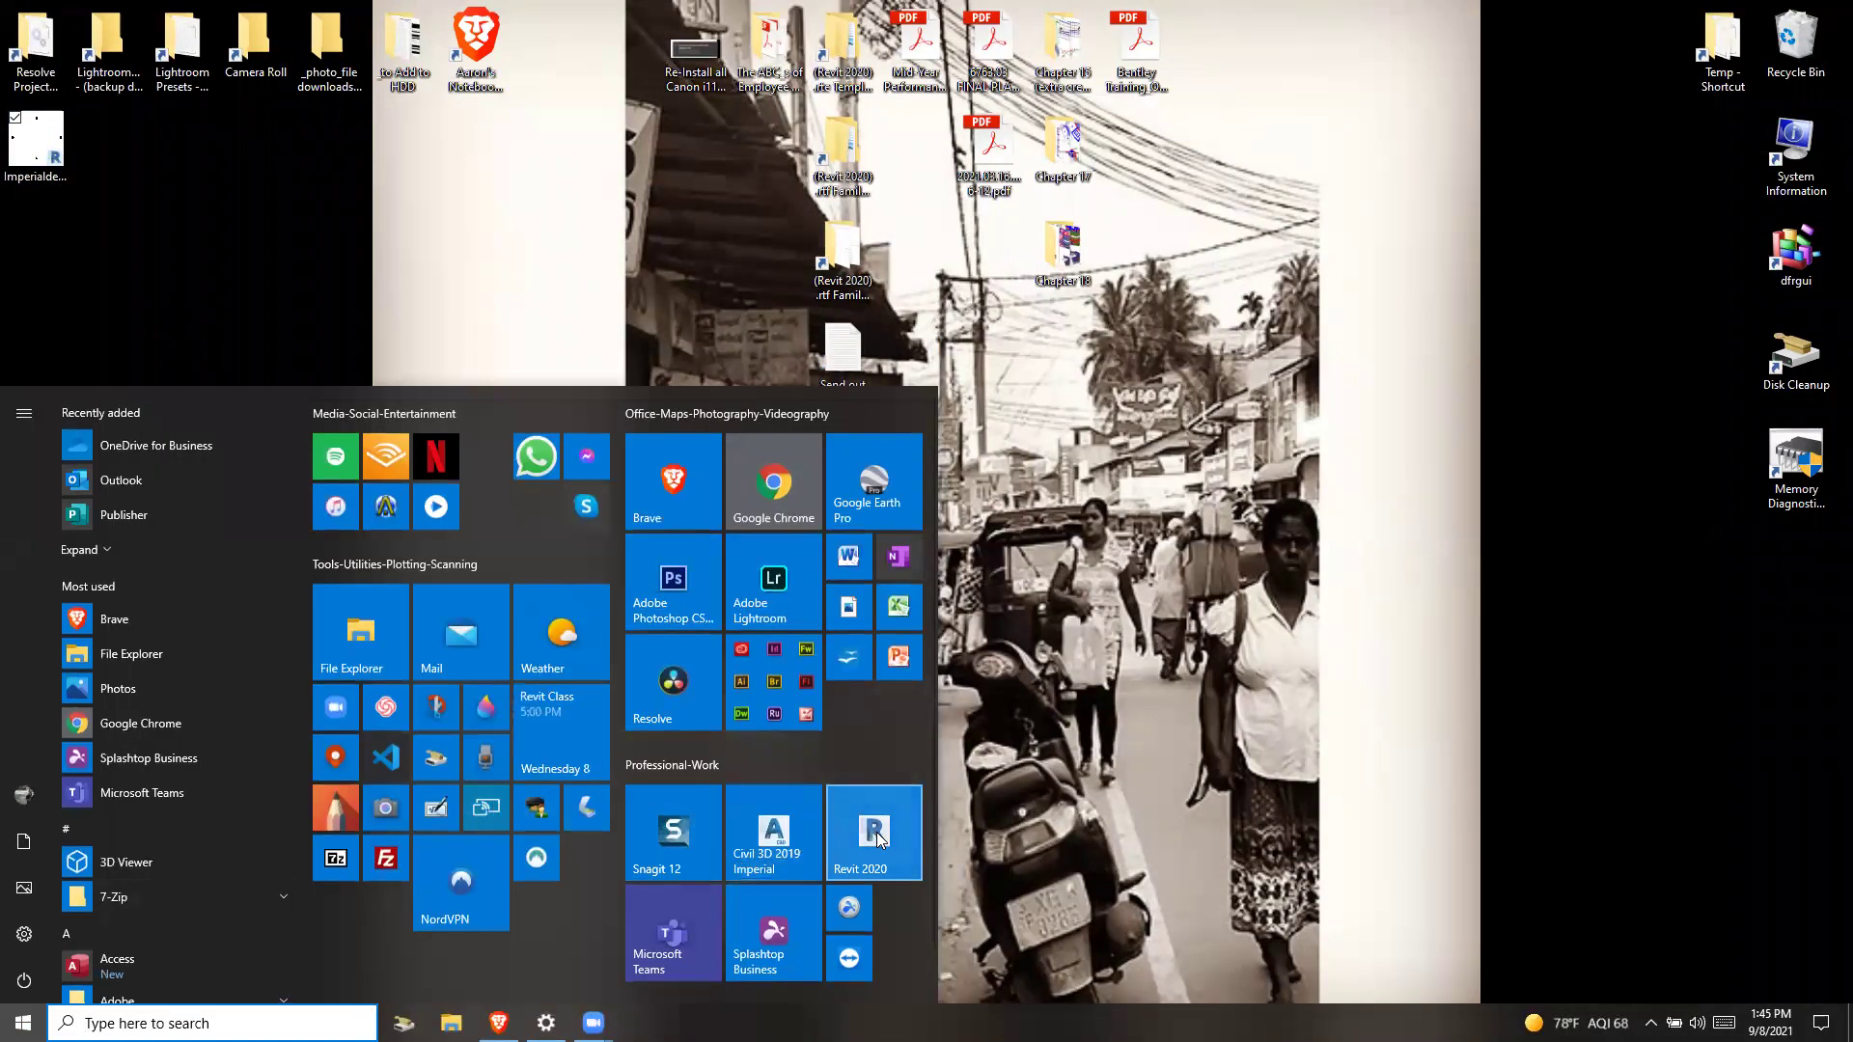
key(ctrl)
key(ctrl)
key(ctrl)
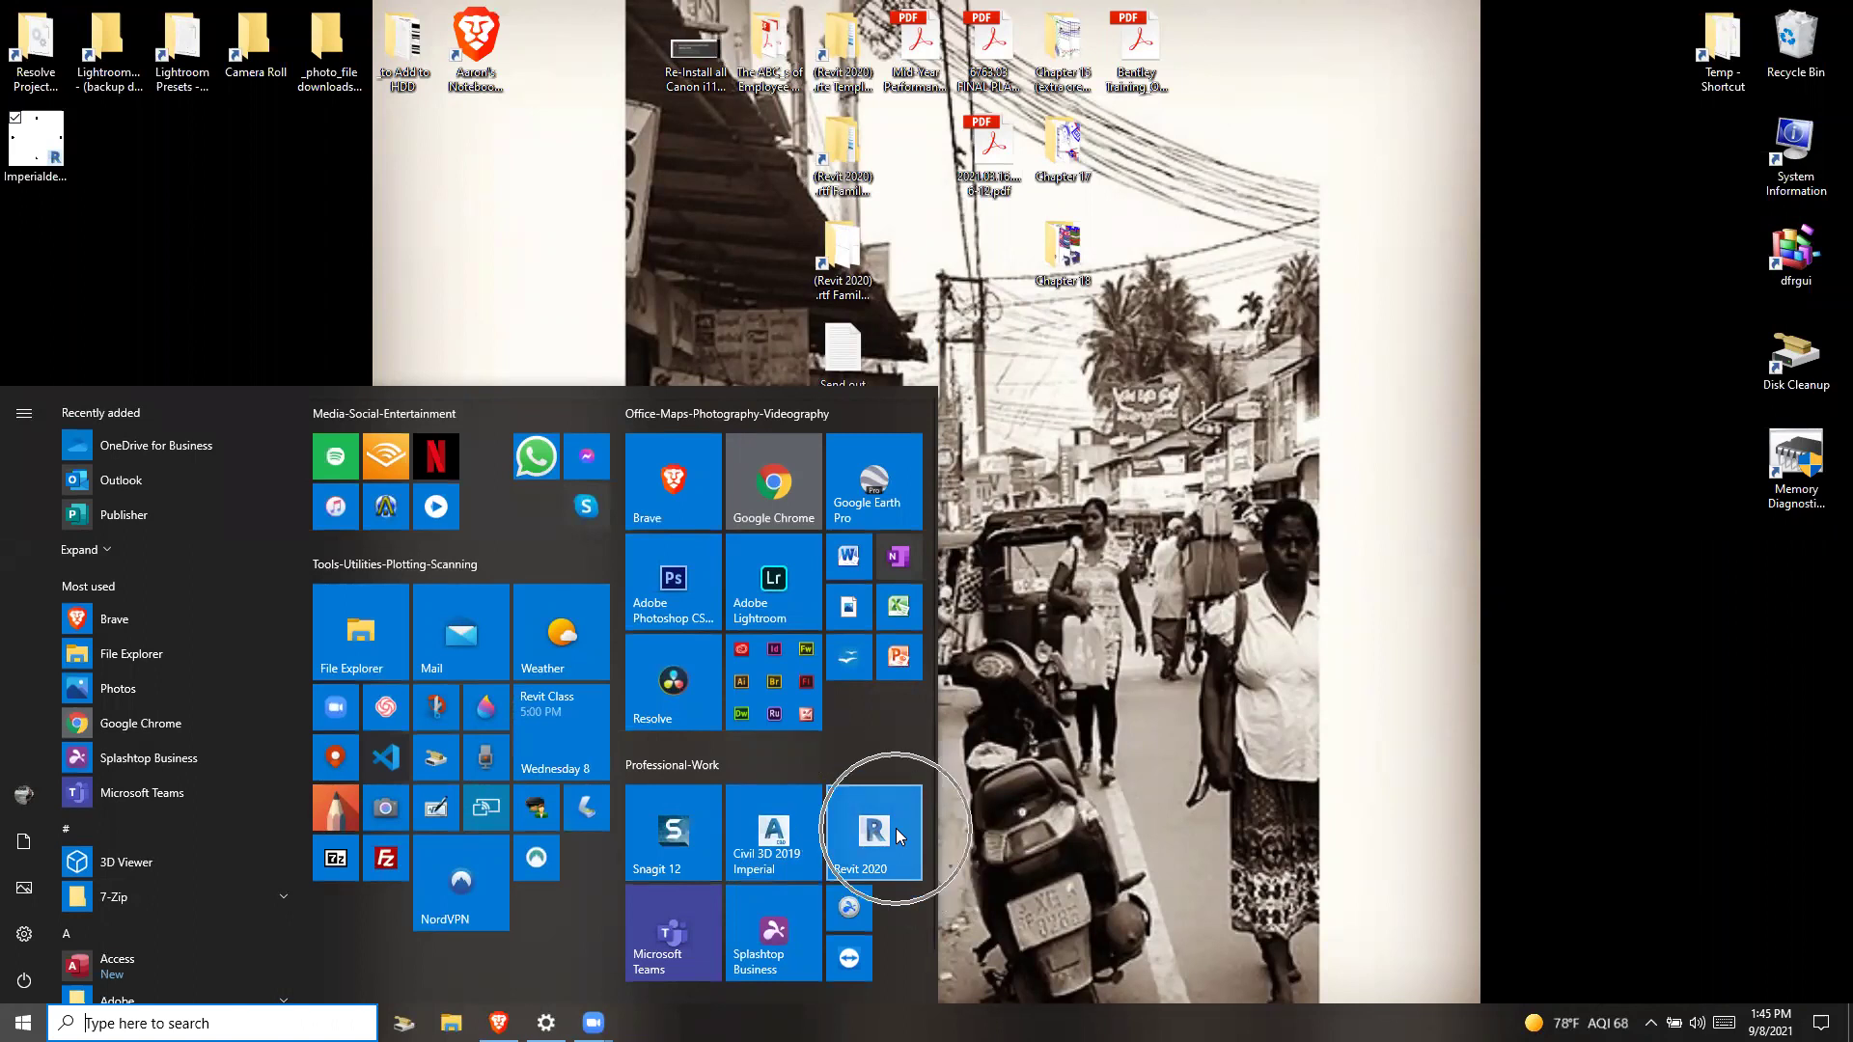
key(ctrl)
key(ctrl)
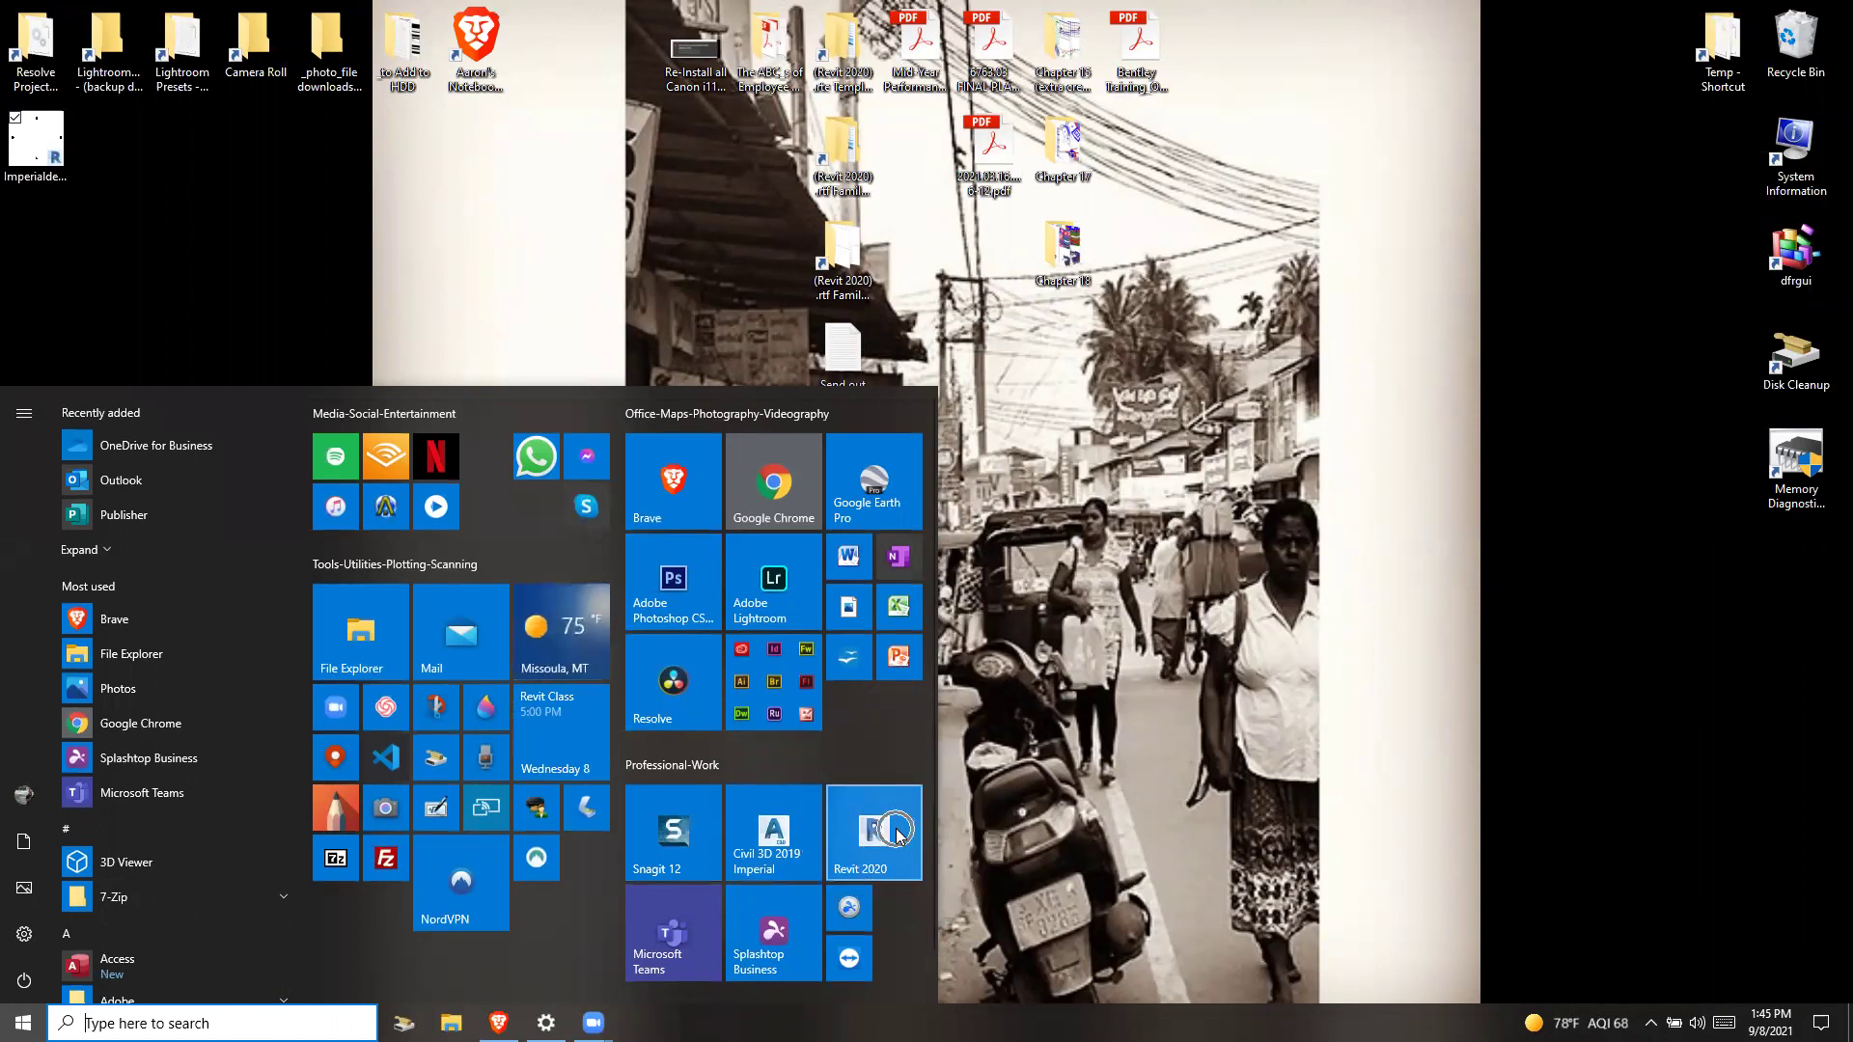
click(895, 828)
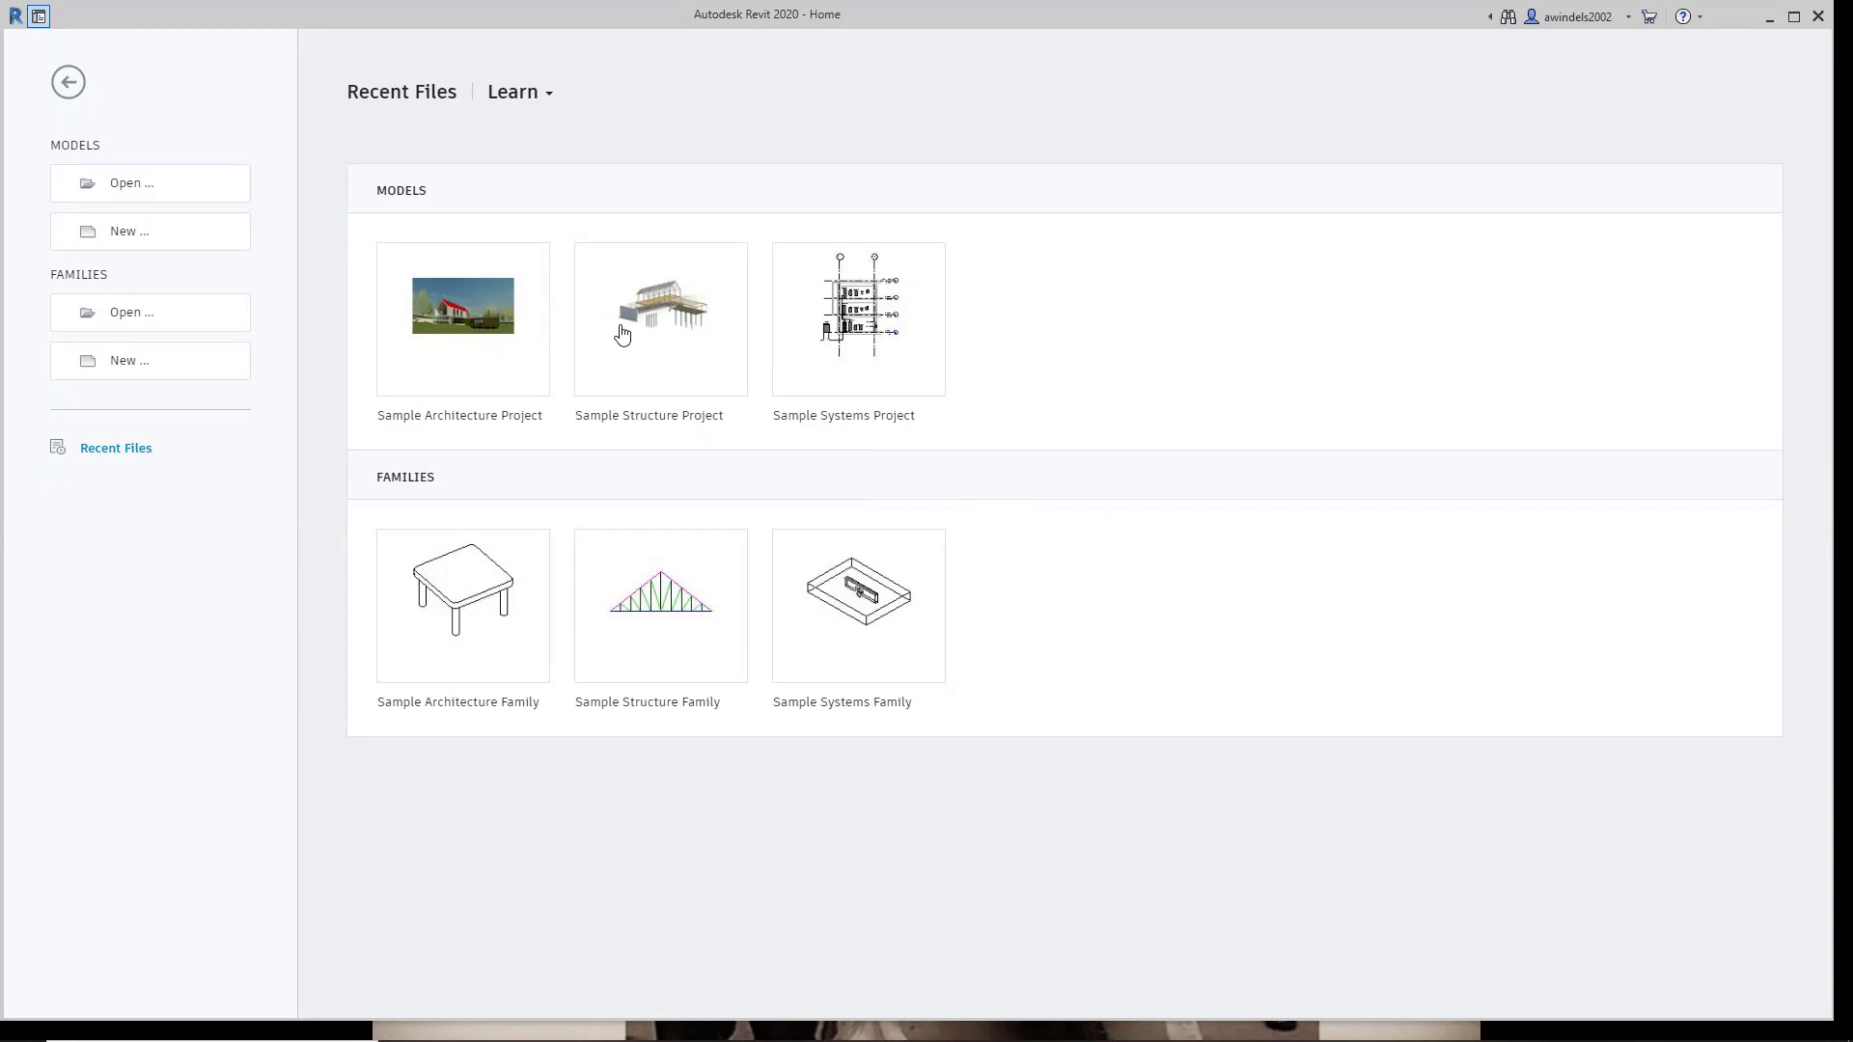
click(153, 248)
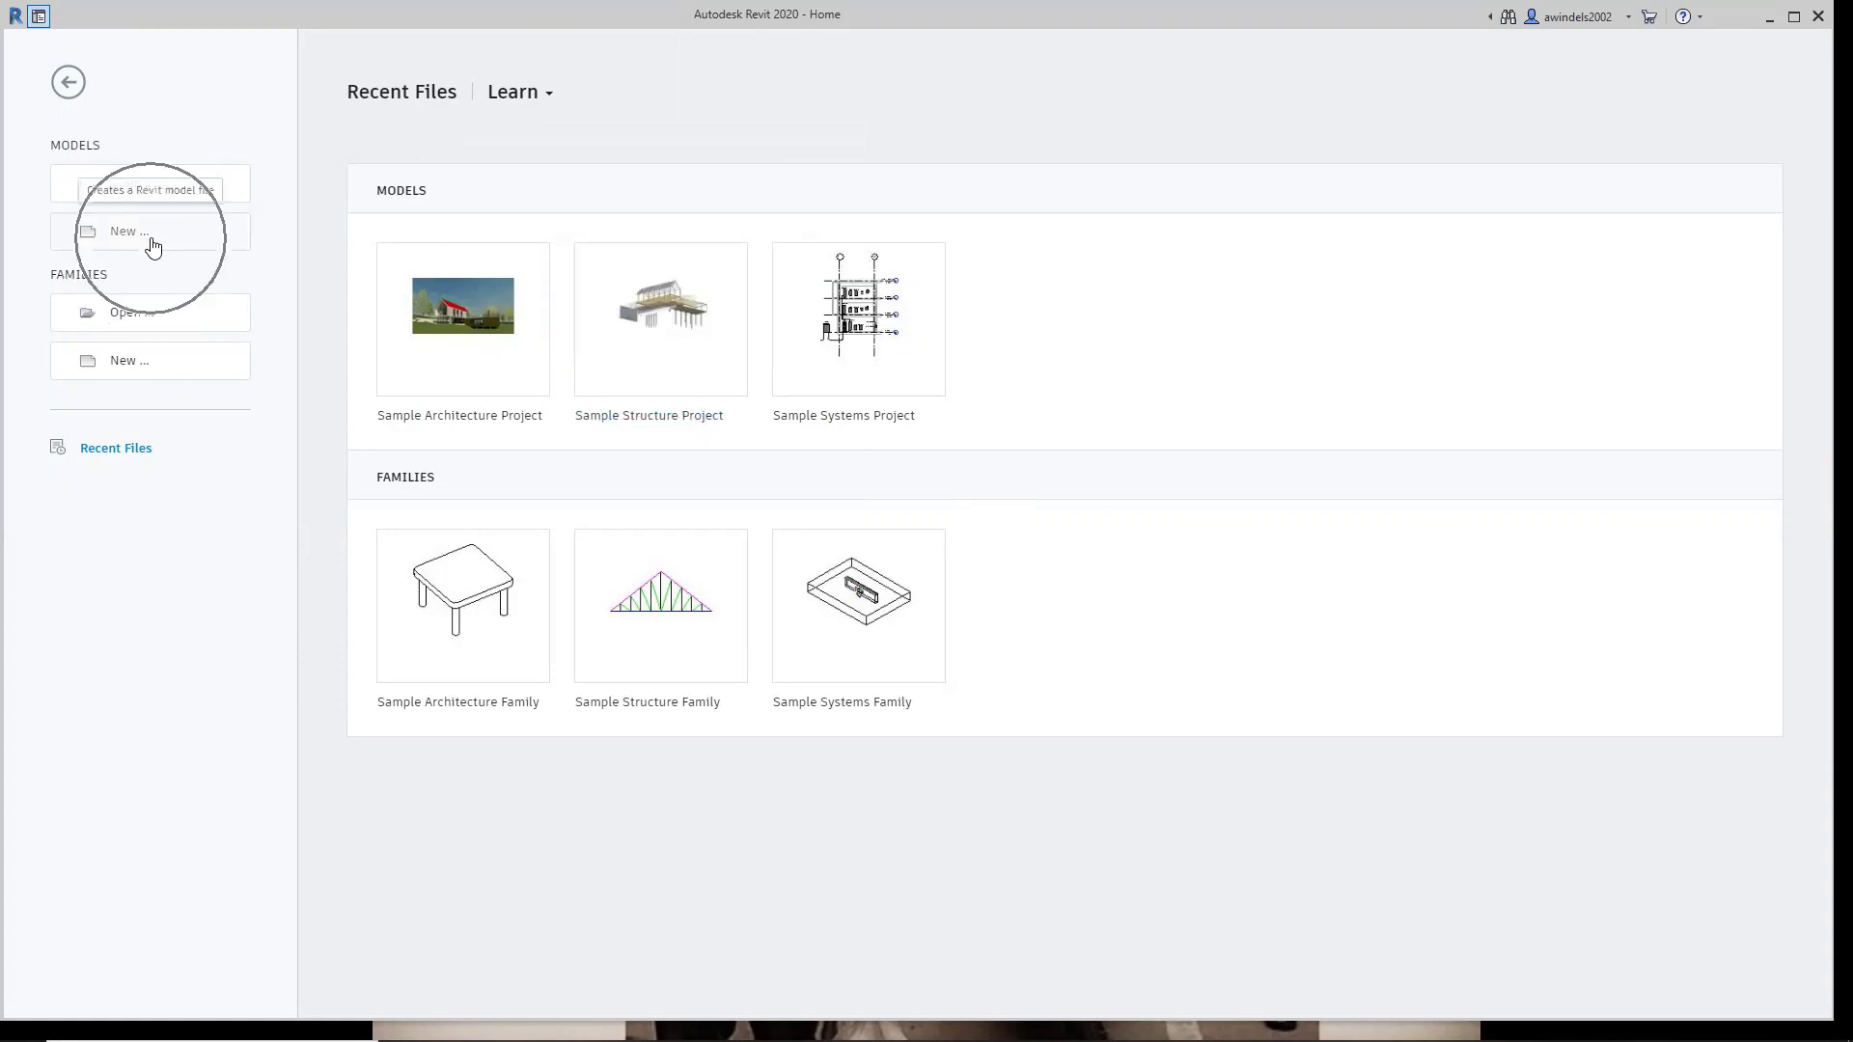
click(212, 248)
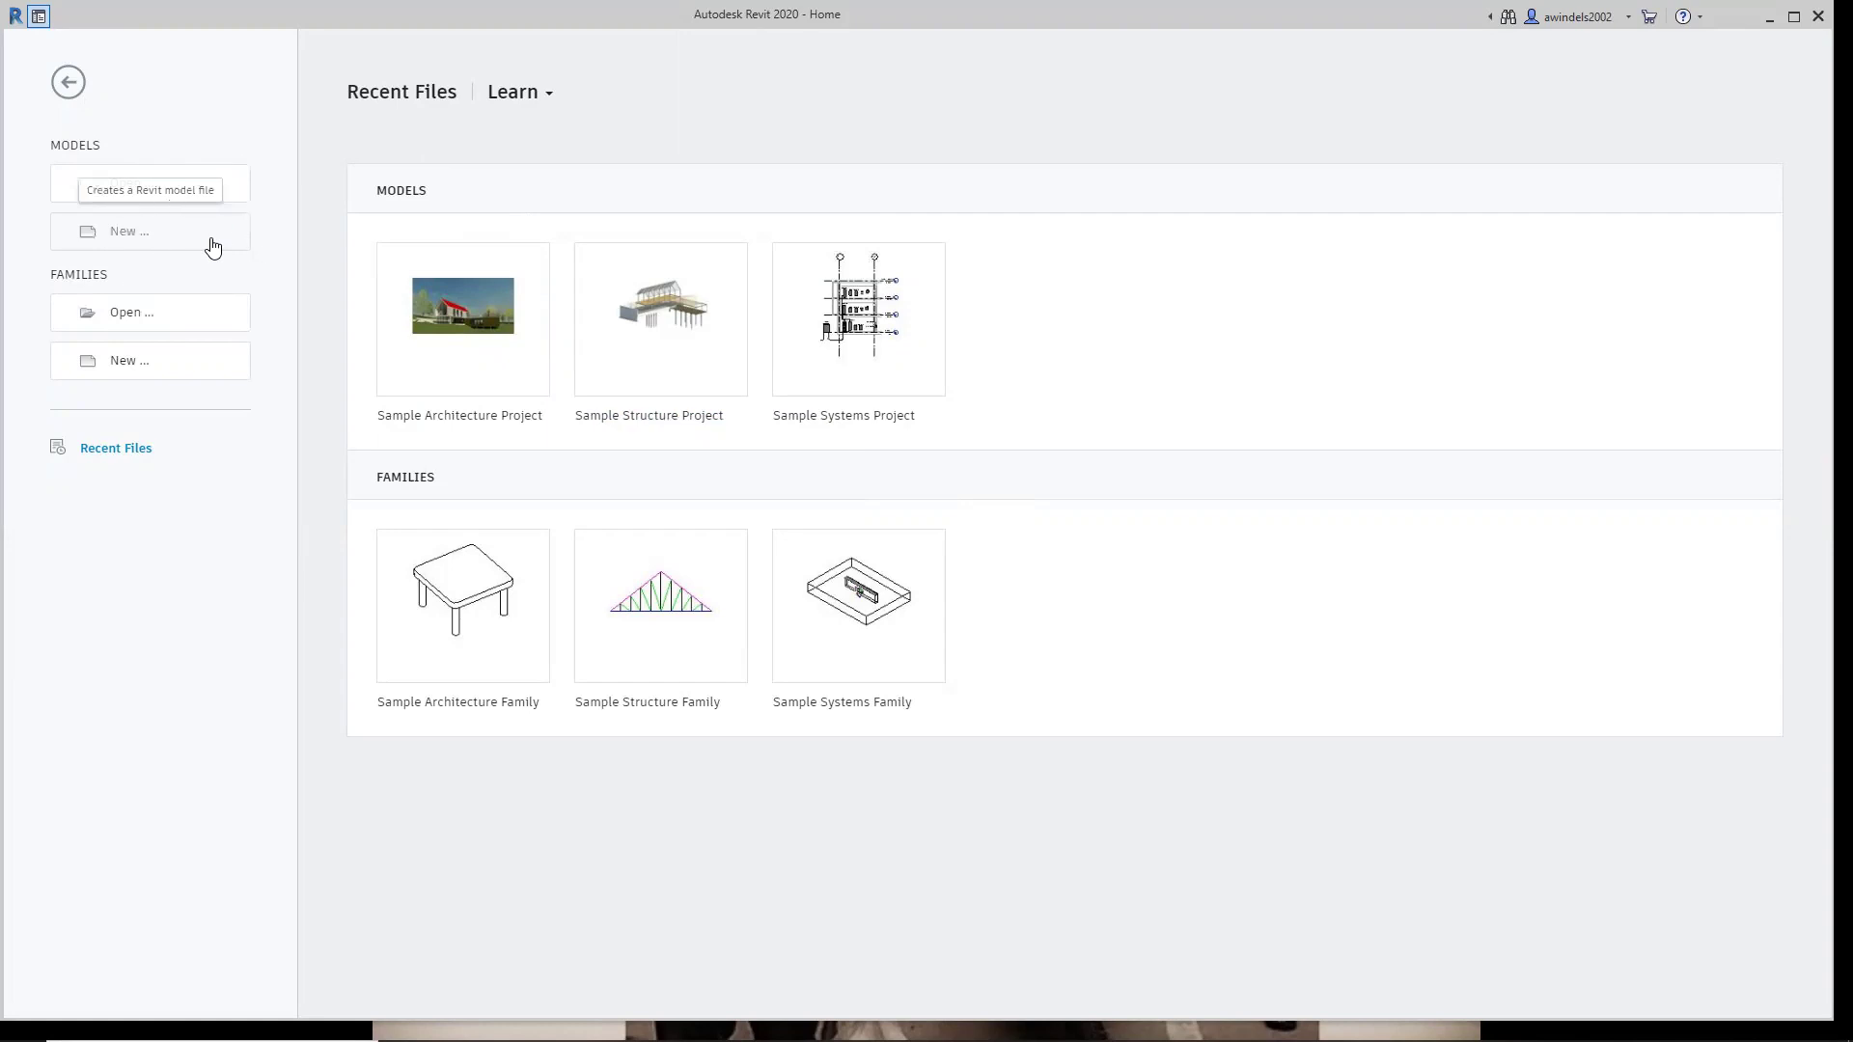
key(ctrl)
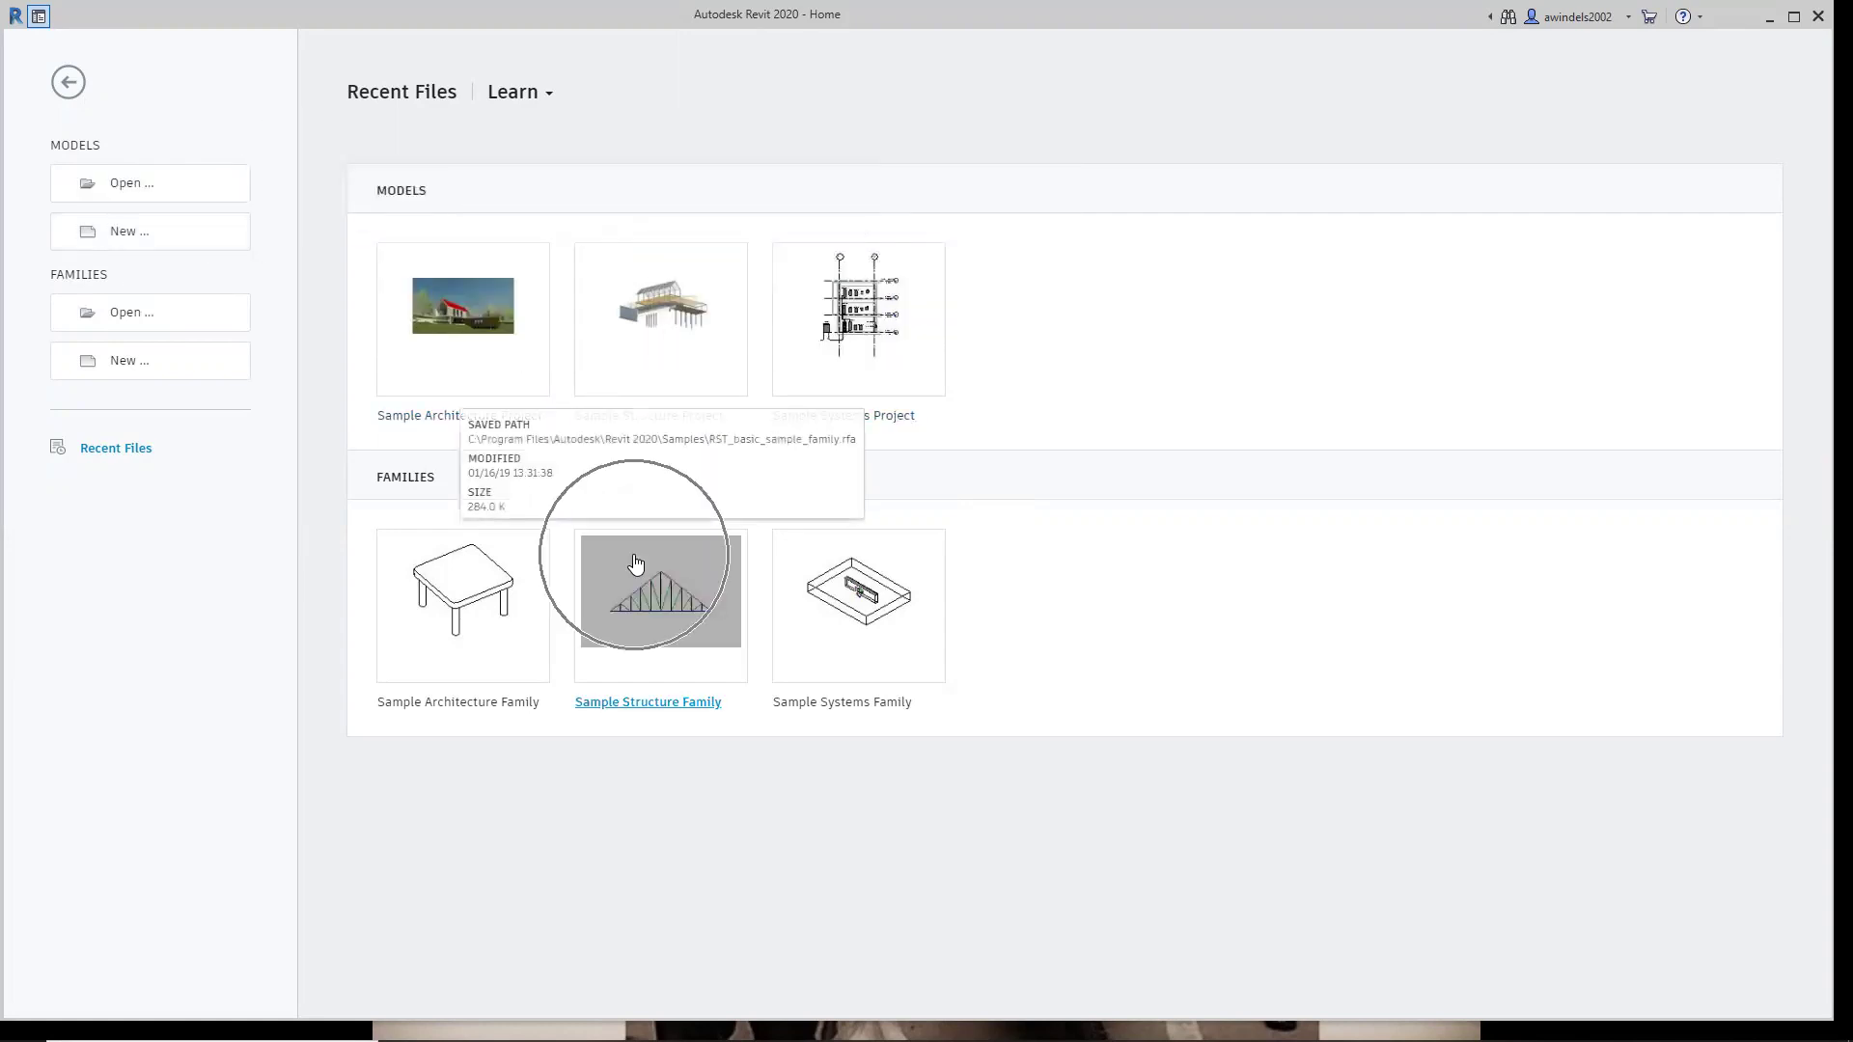
click(208, 248)
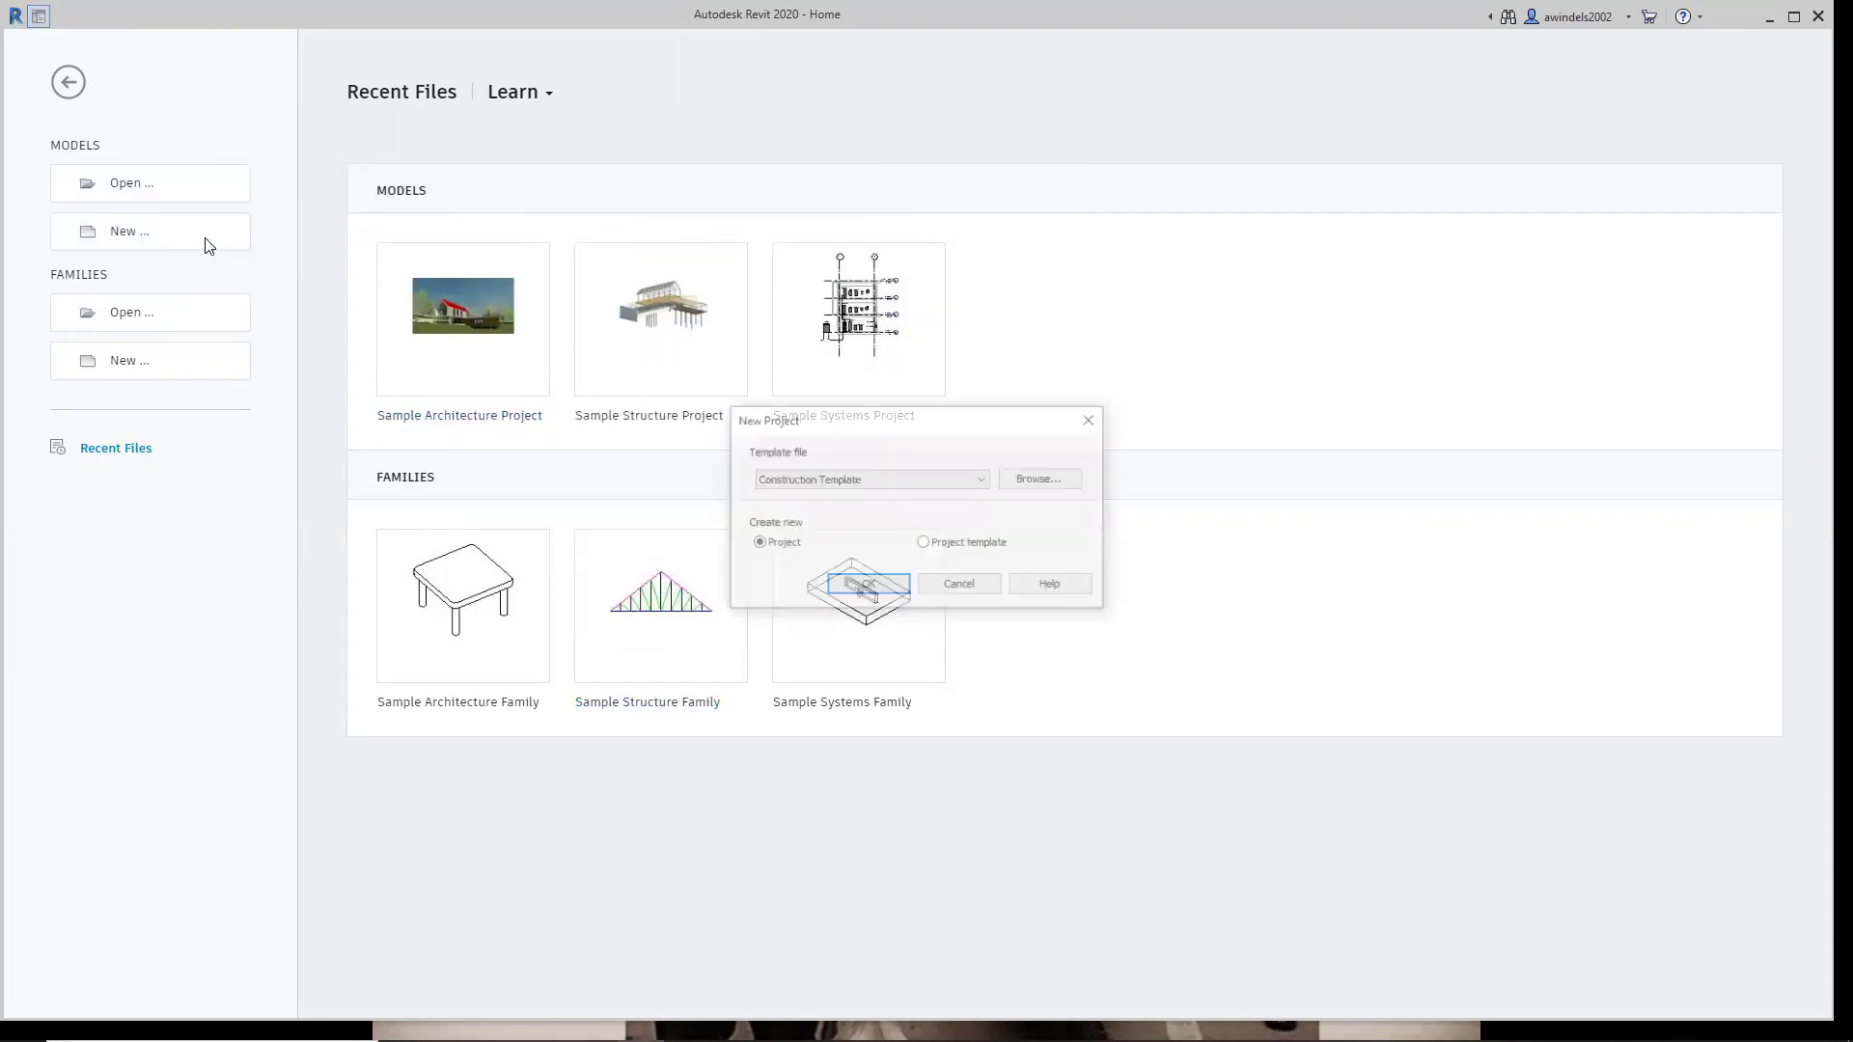
click(872, 482)
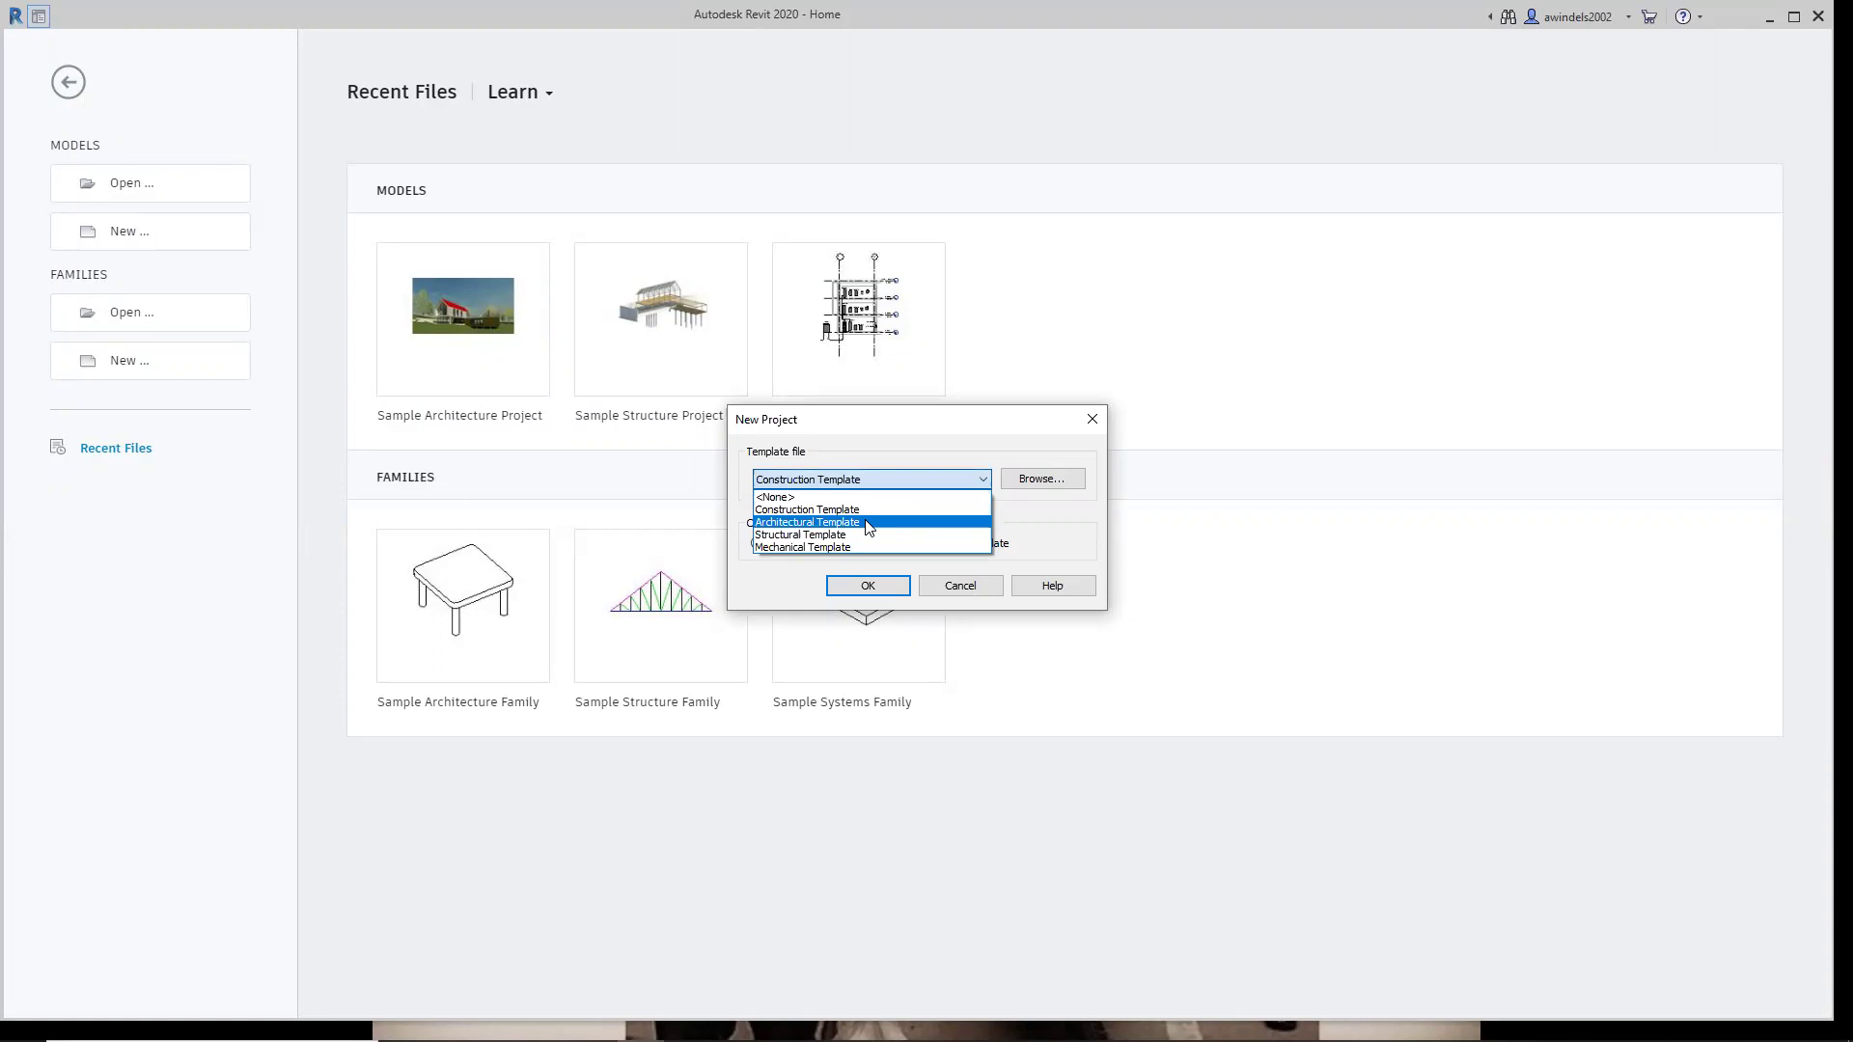
click(866, 522)
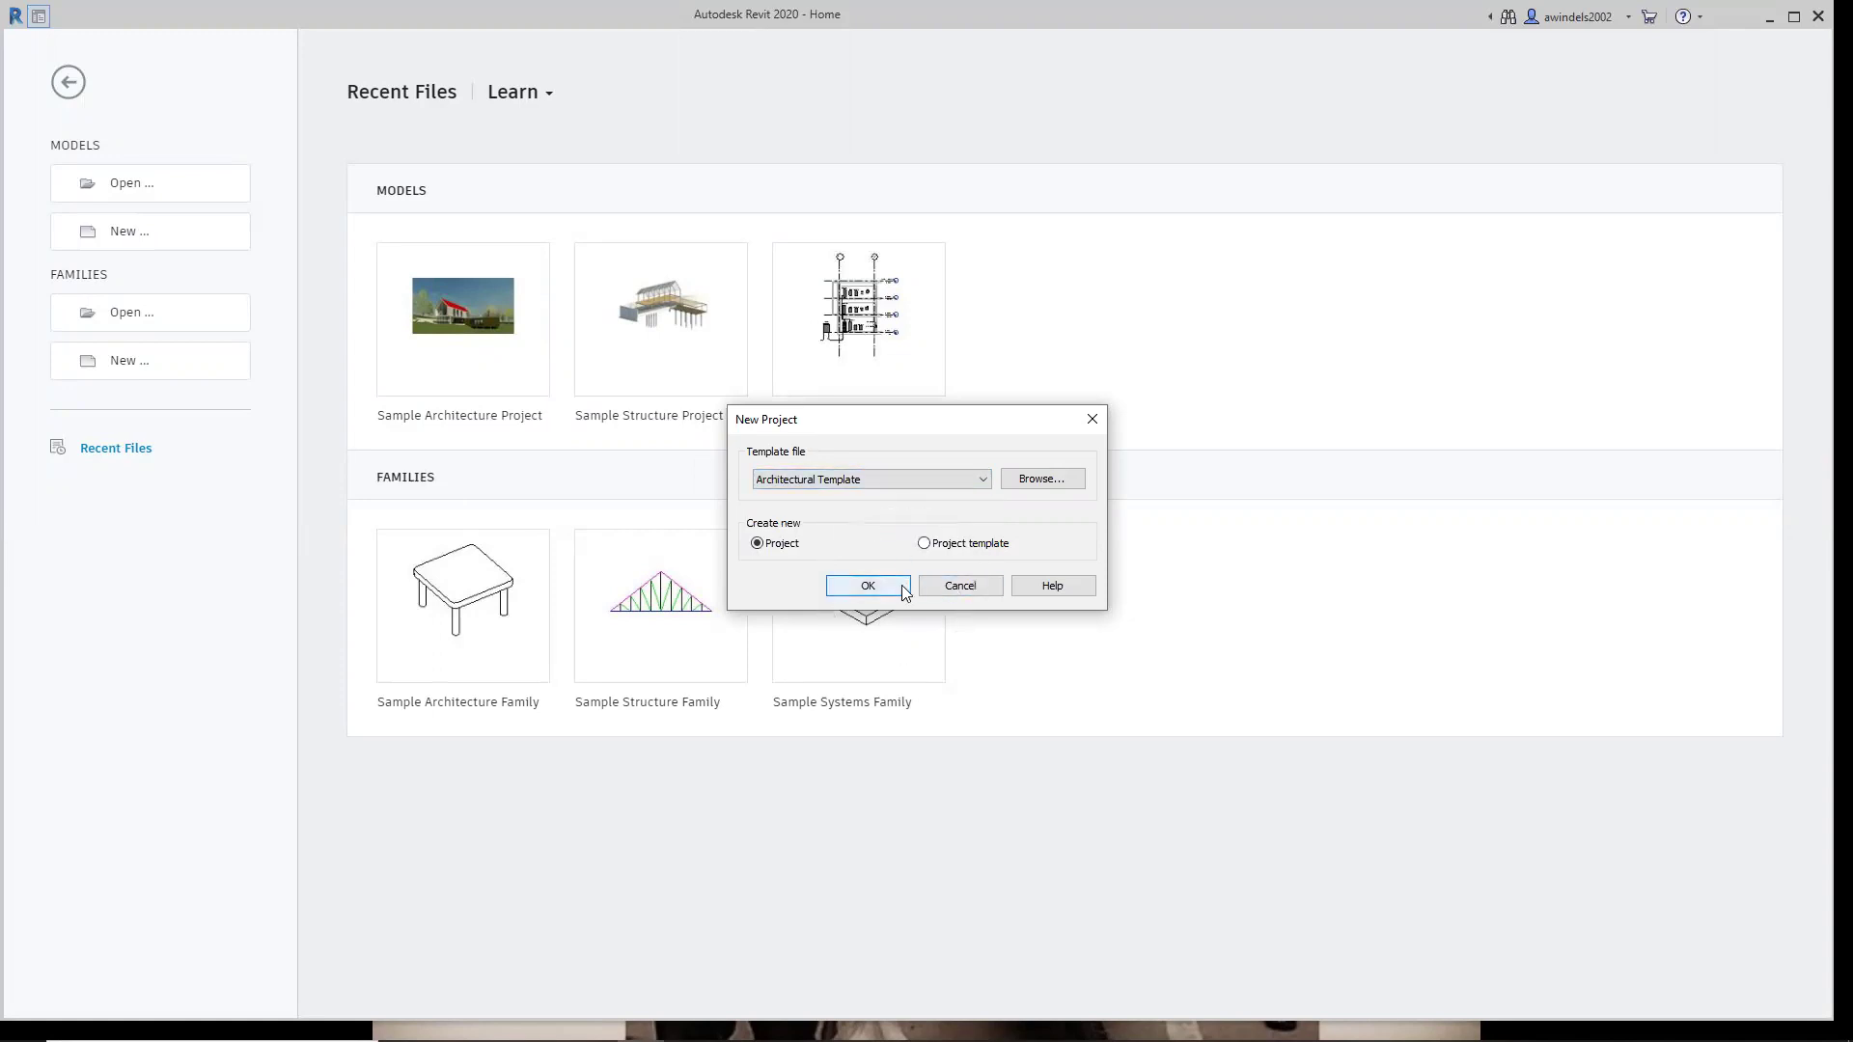
click(950, 587)
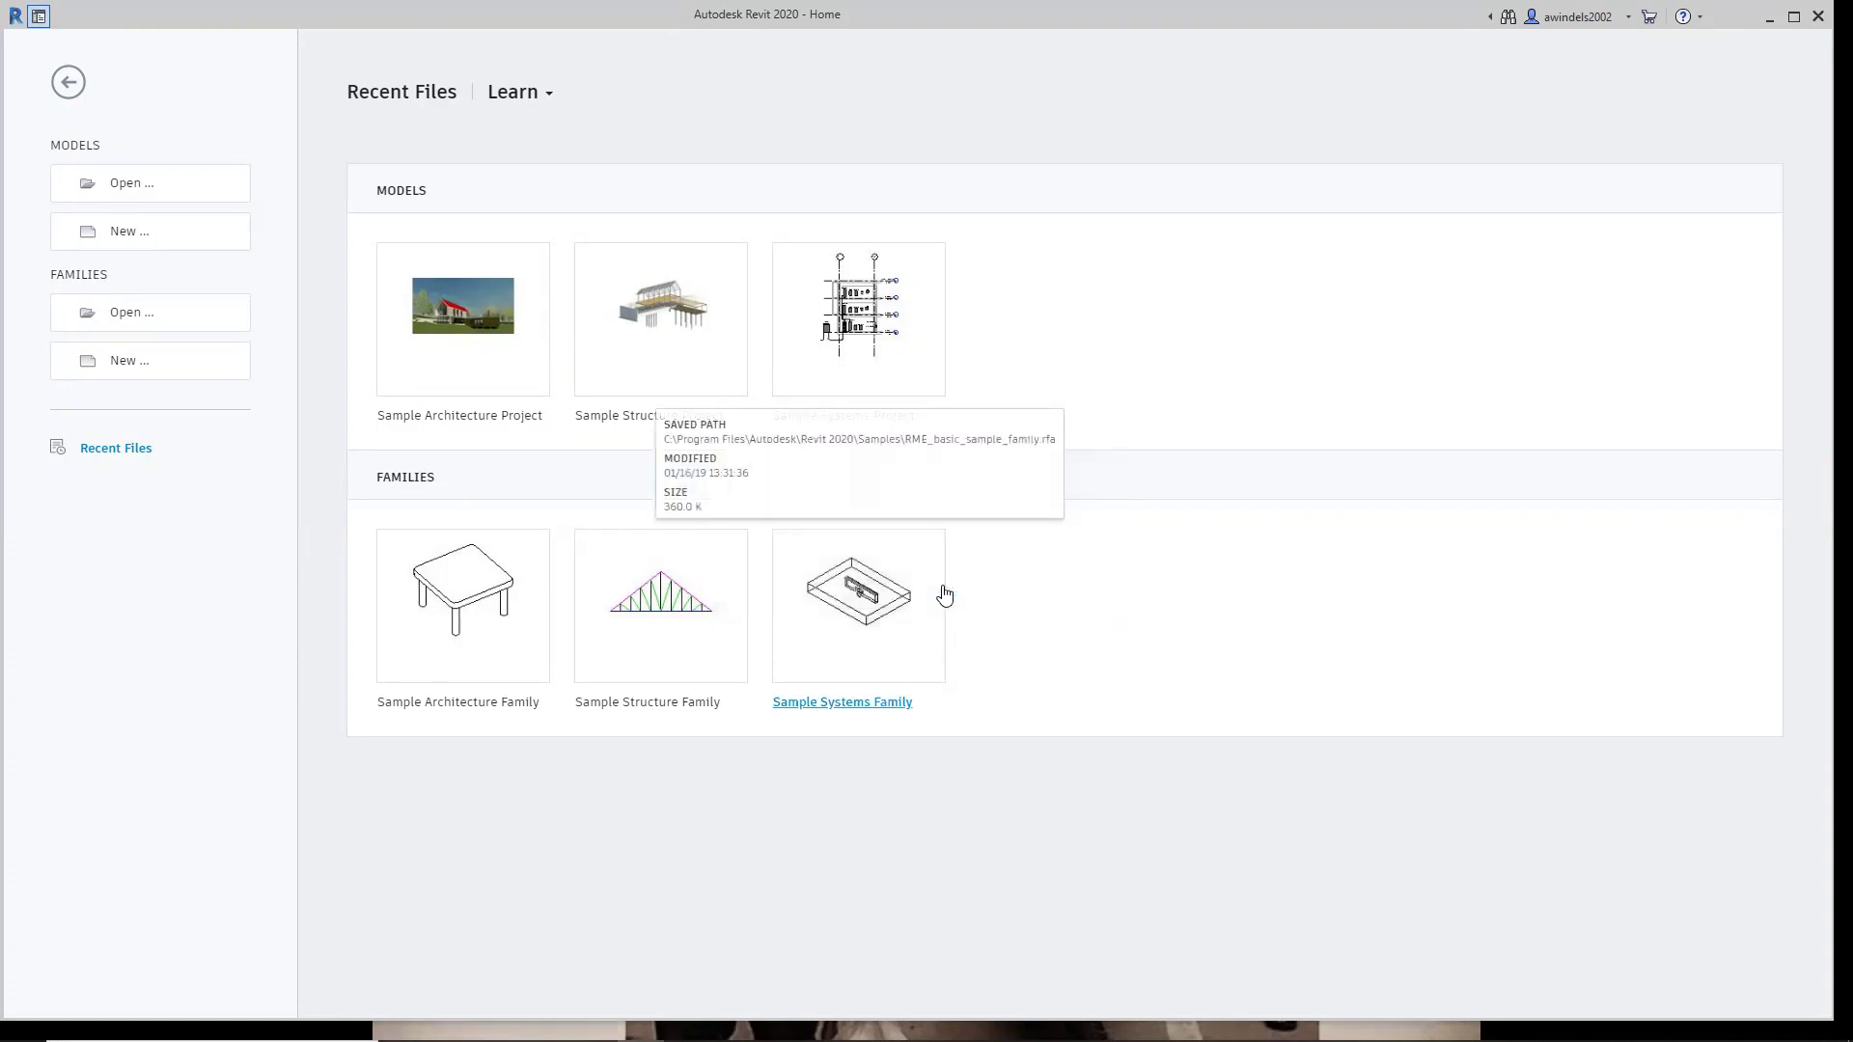
Open the Imperialdefault.rte template from the Desktop as a model file.
key(ctrl)
key(ctrl)
key(ctrl)
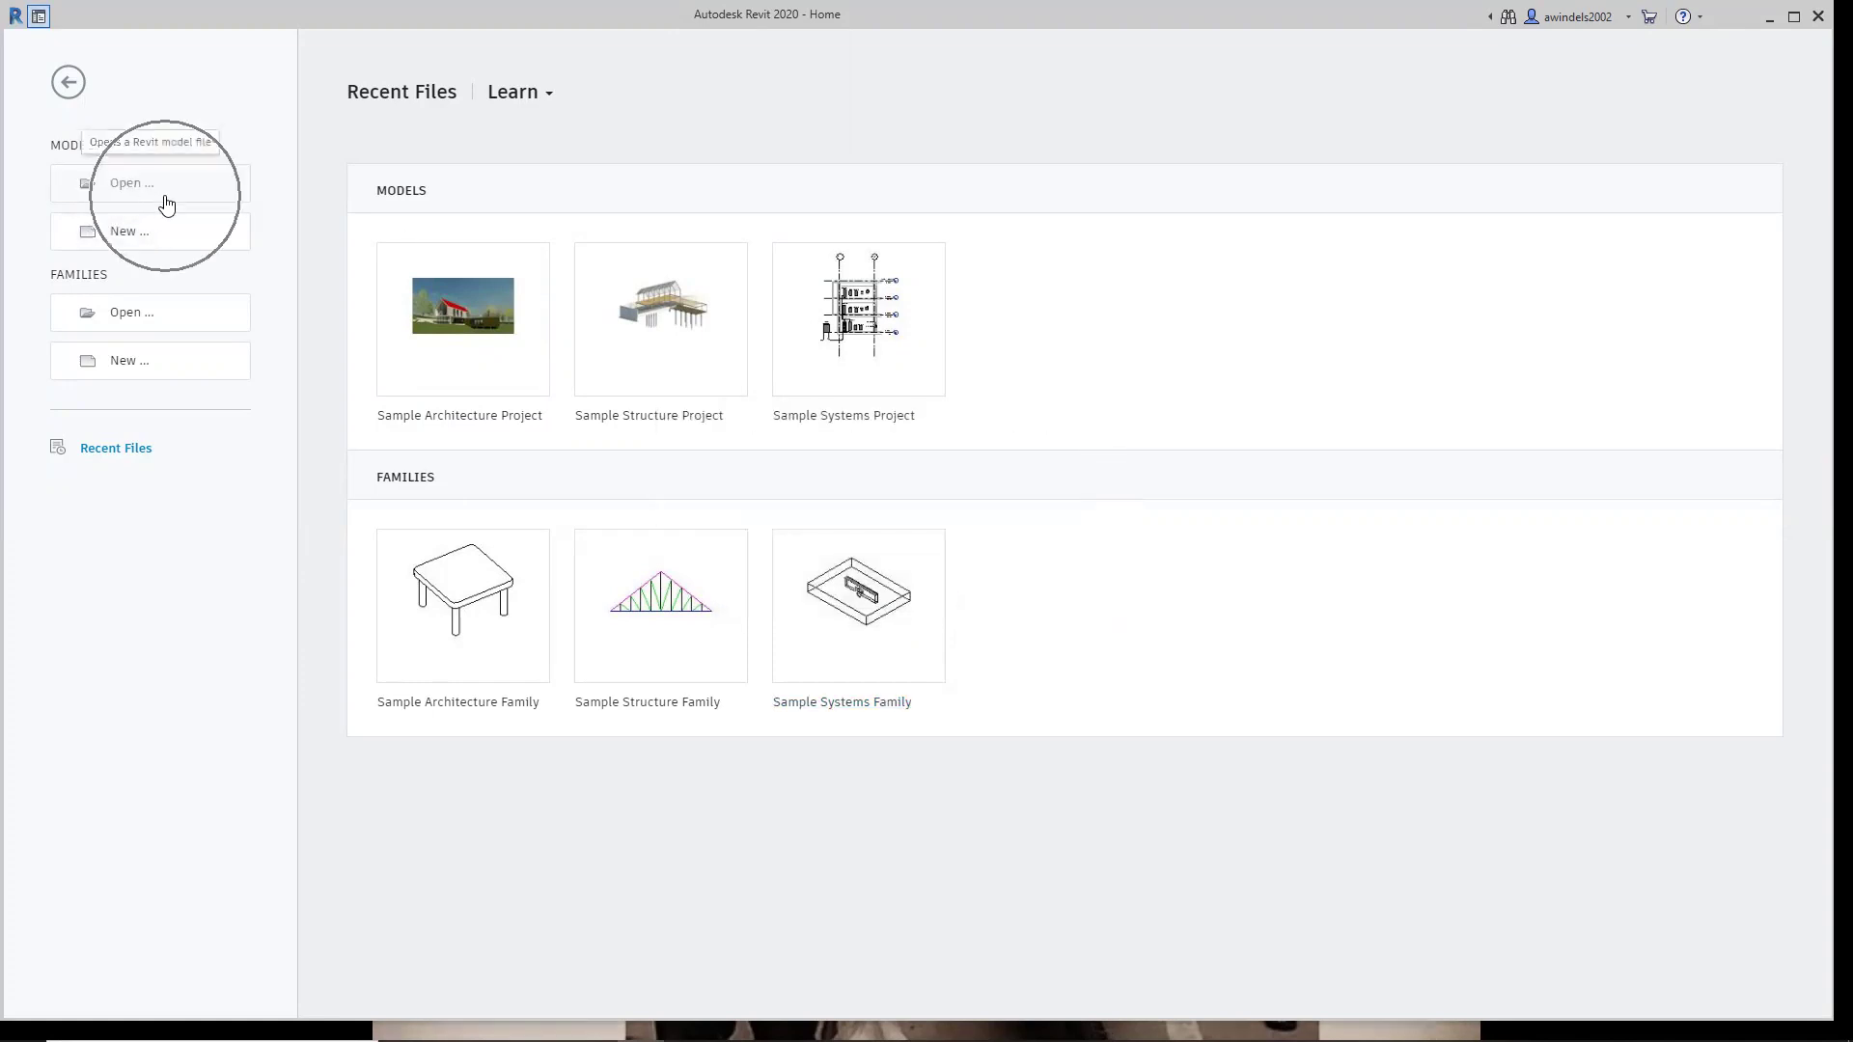
key(ctrl)
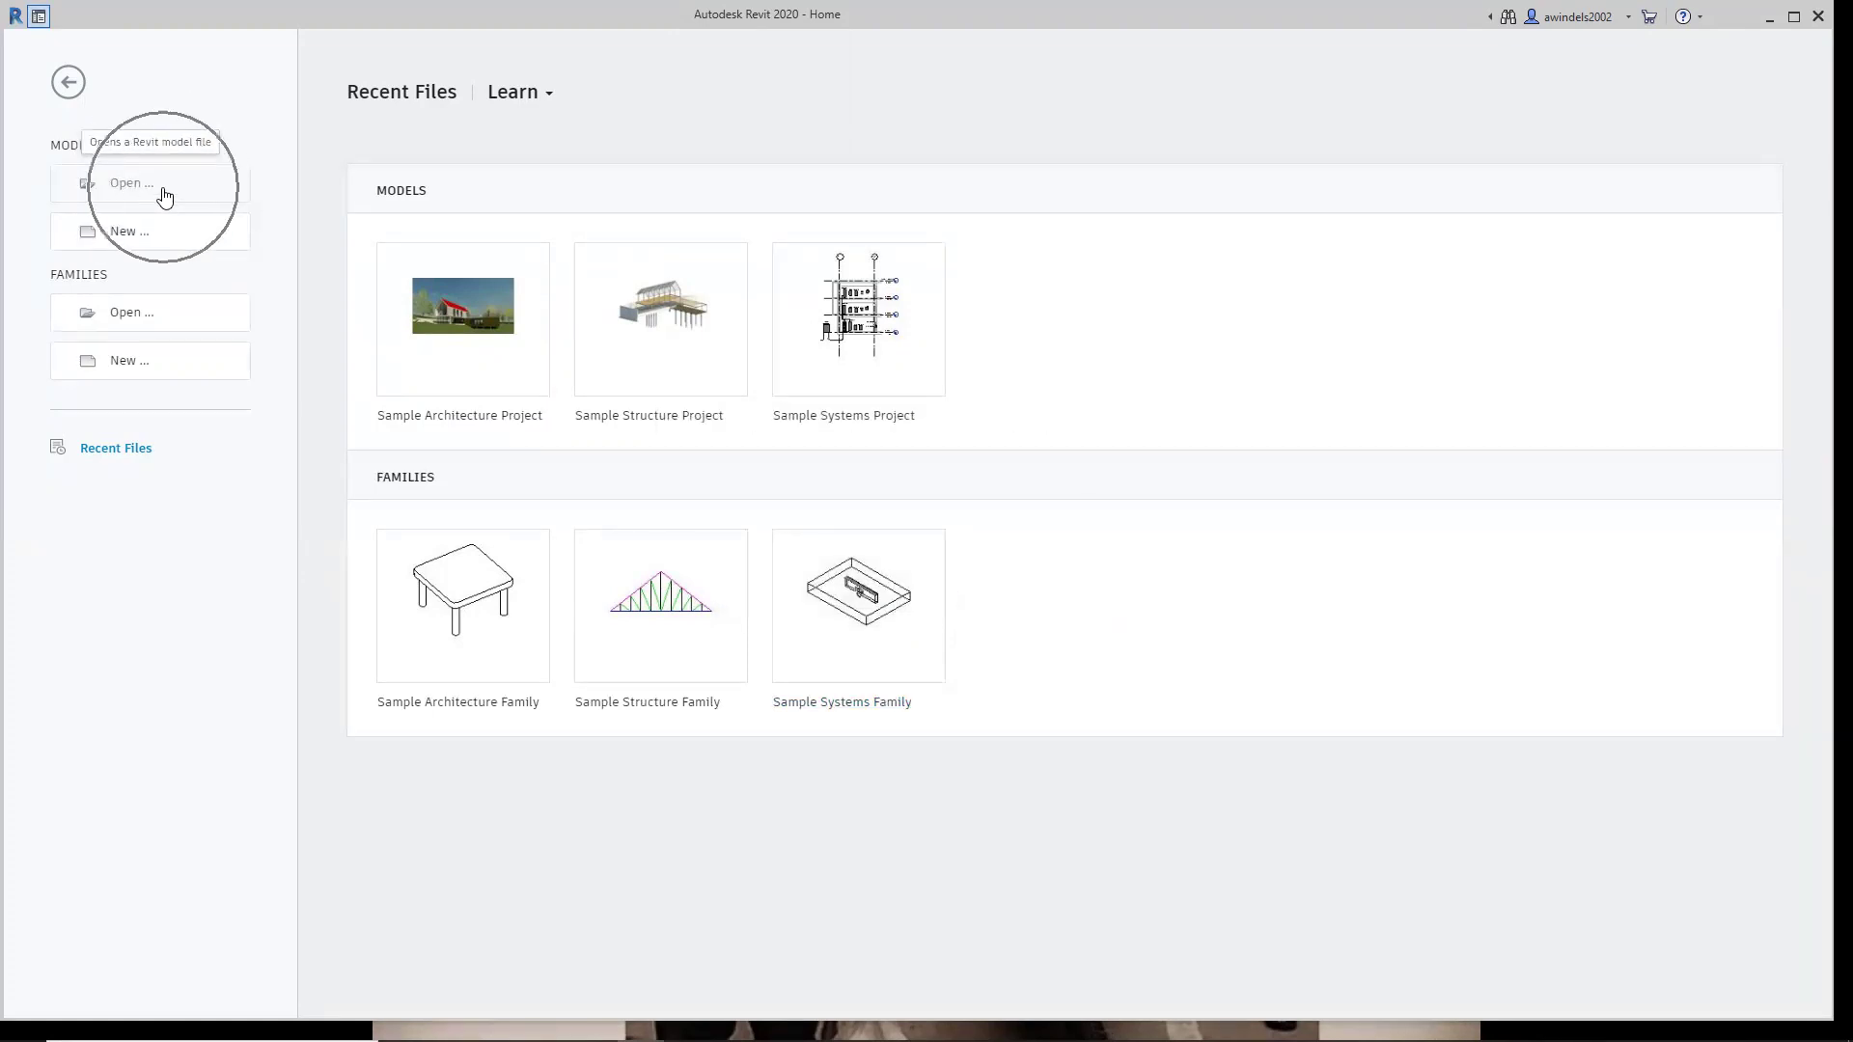
click(164, 193)
click(595, 651)
click(756, 670)
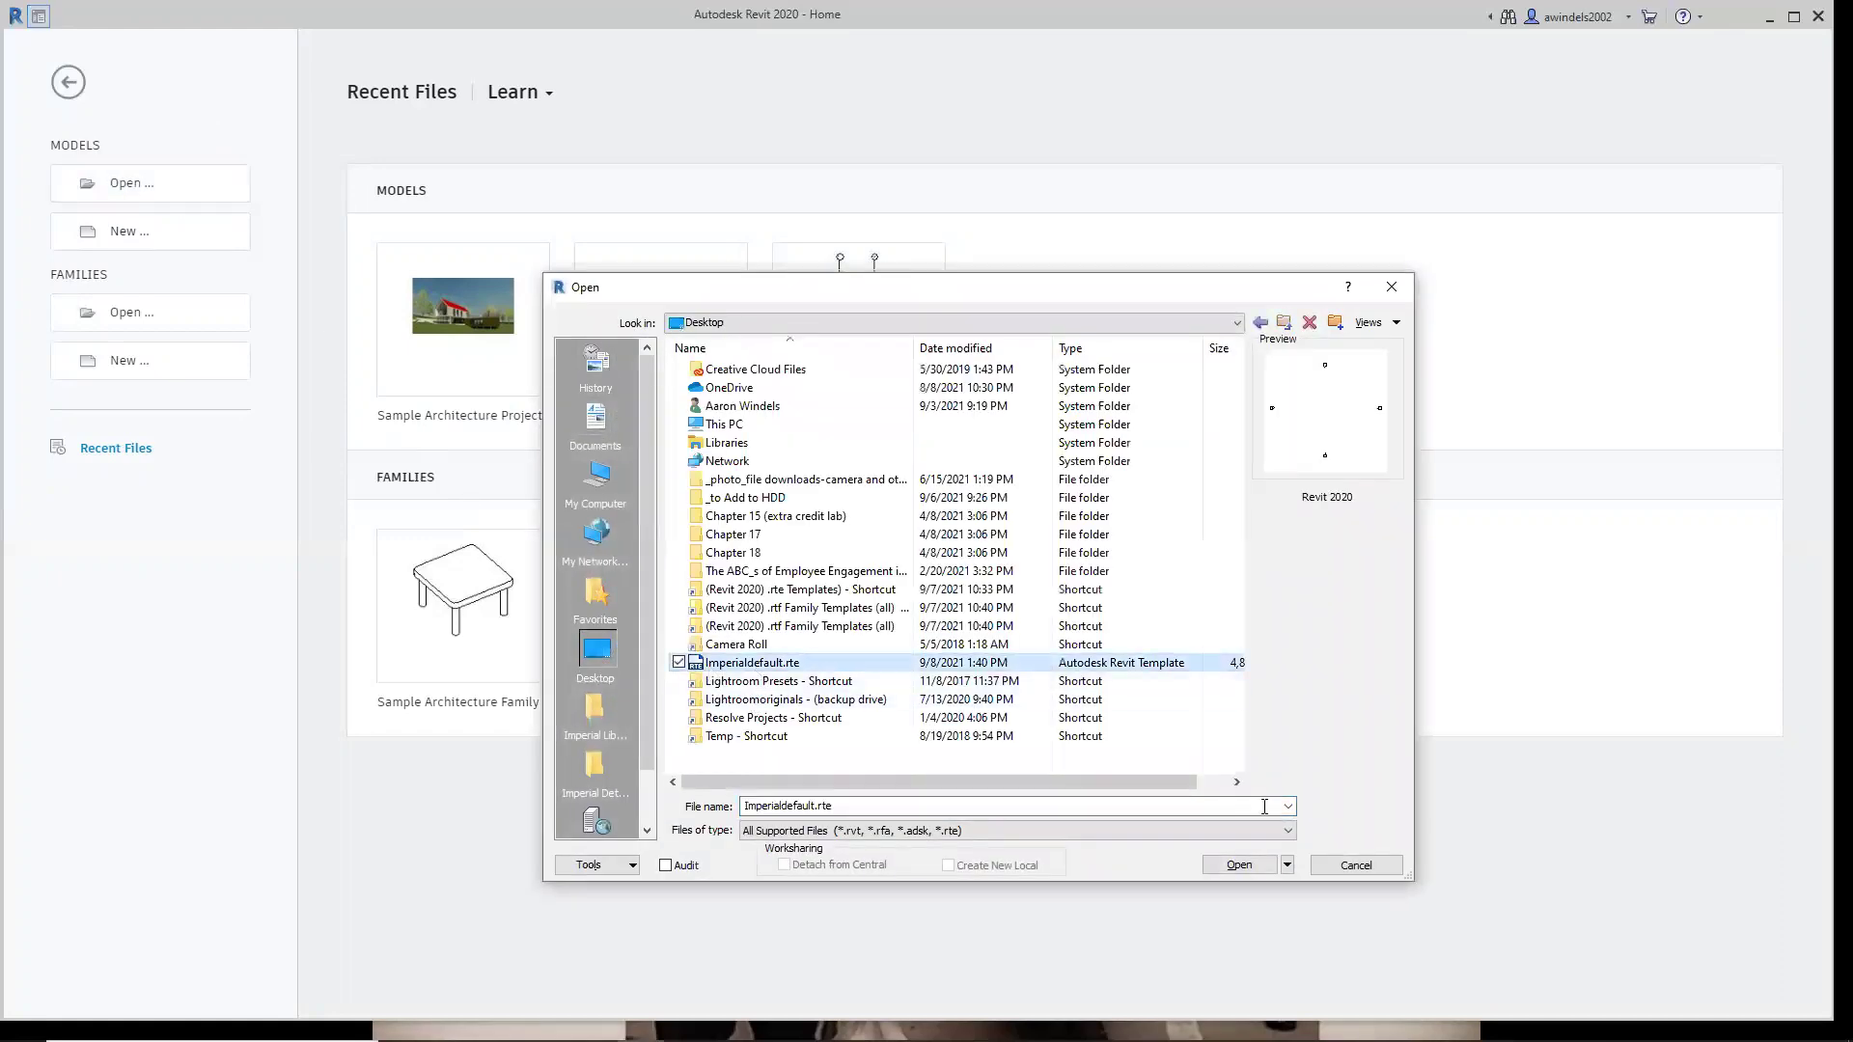
click(1287, 866)
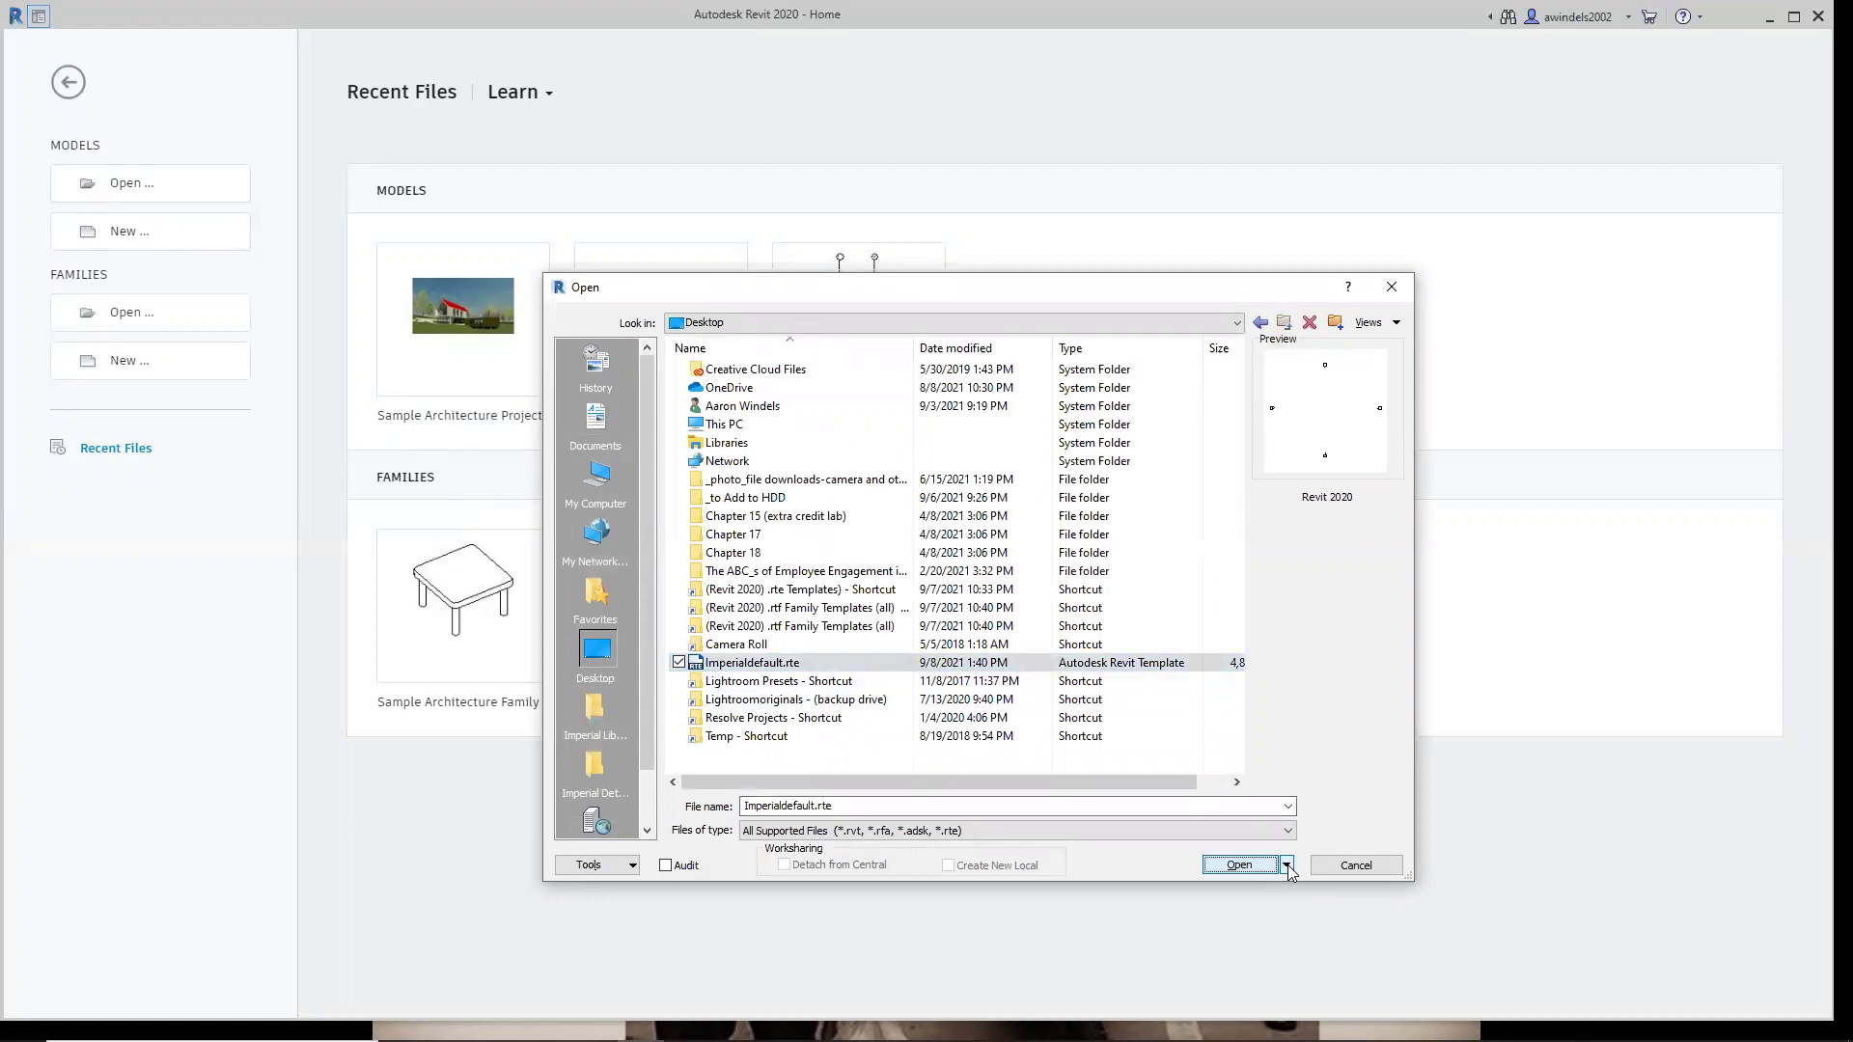
key(ctrl)
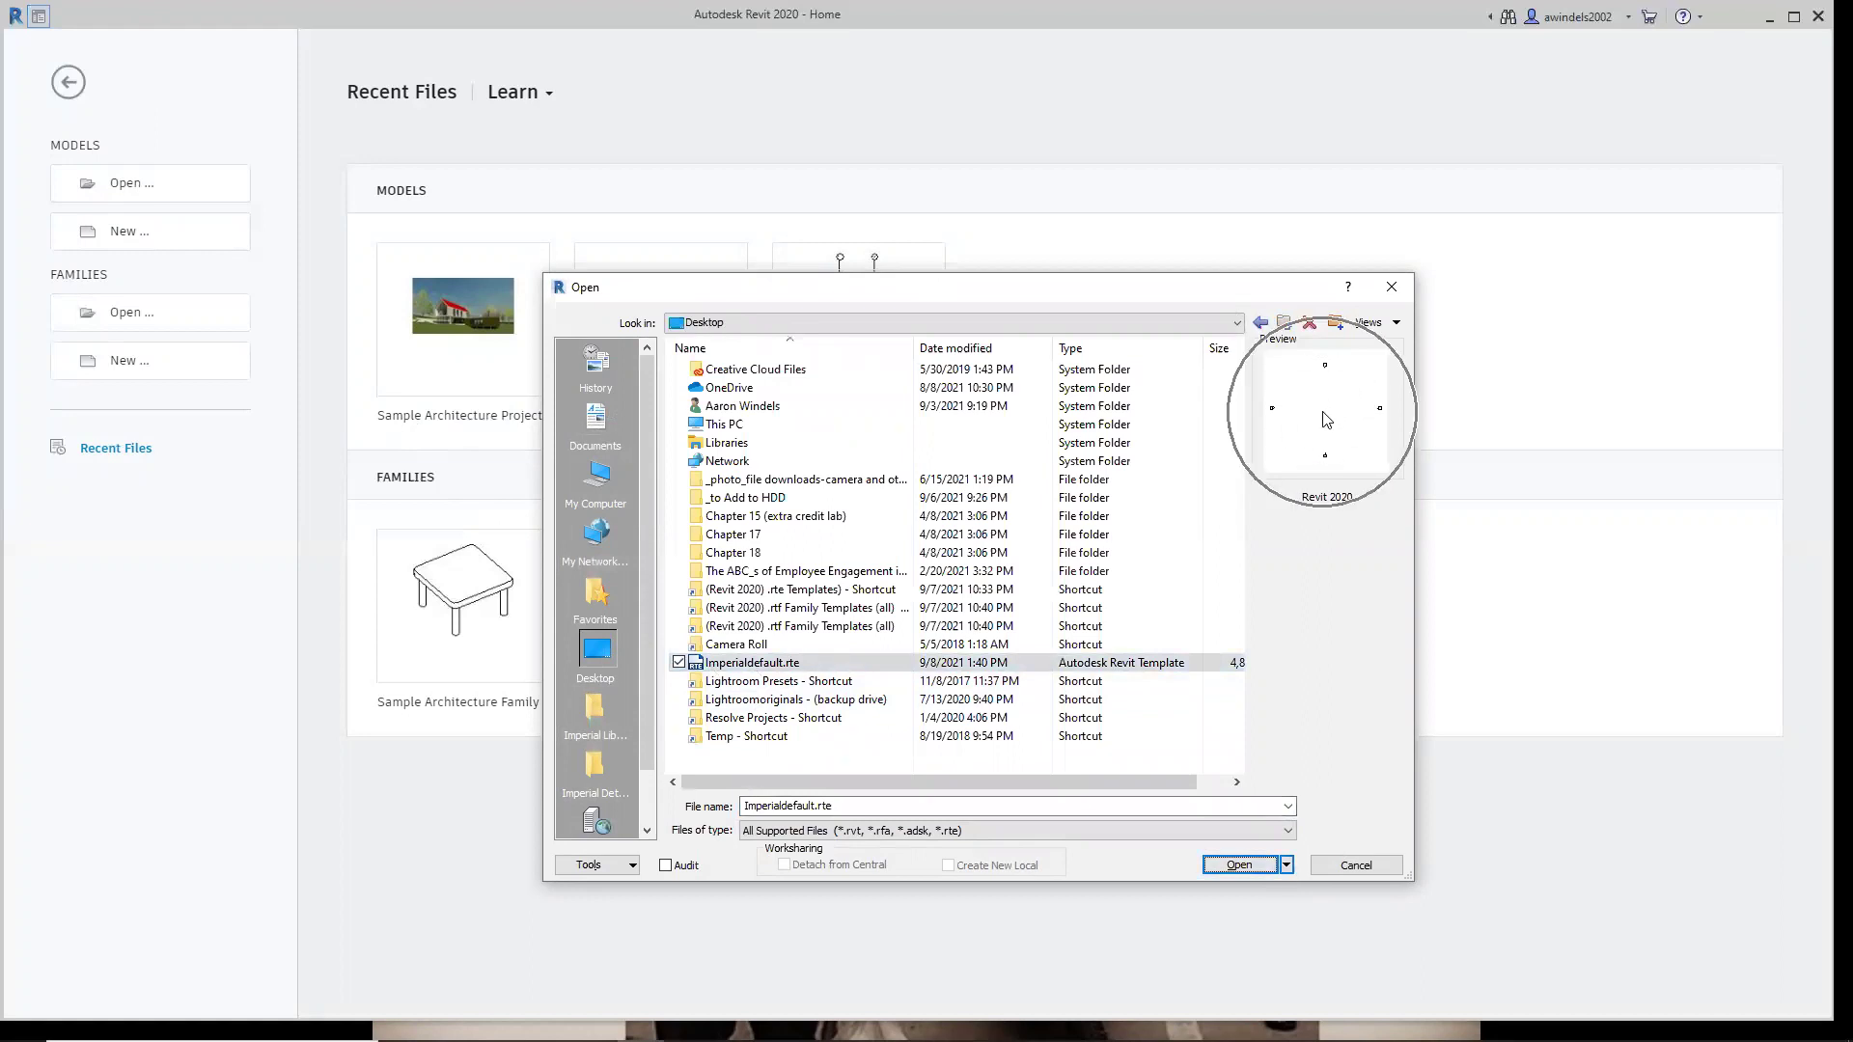
key(ctrl)
key(ctrl)
key(ctrl)
key(ctrl)
key(ctrl)
key(ctrl)
key(ctrl)
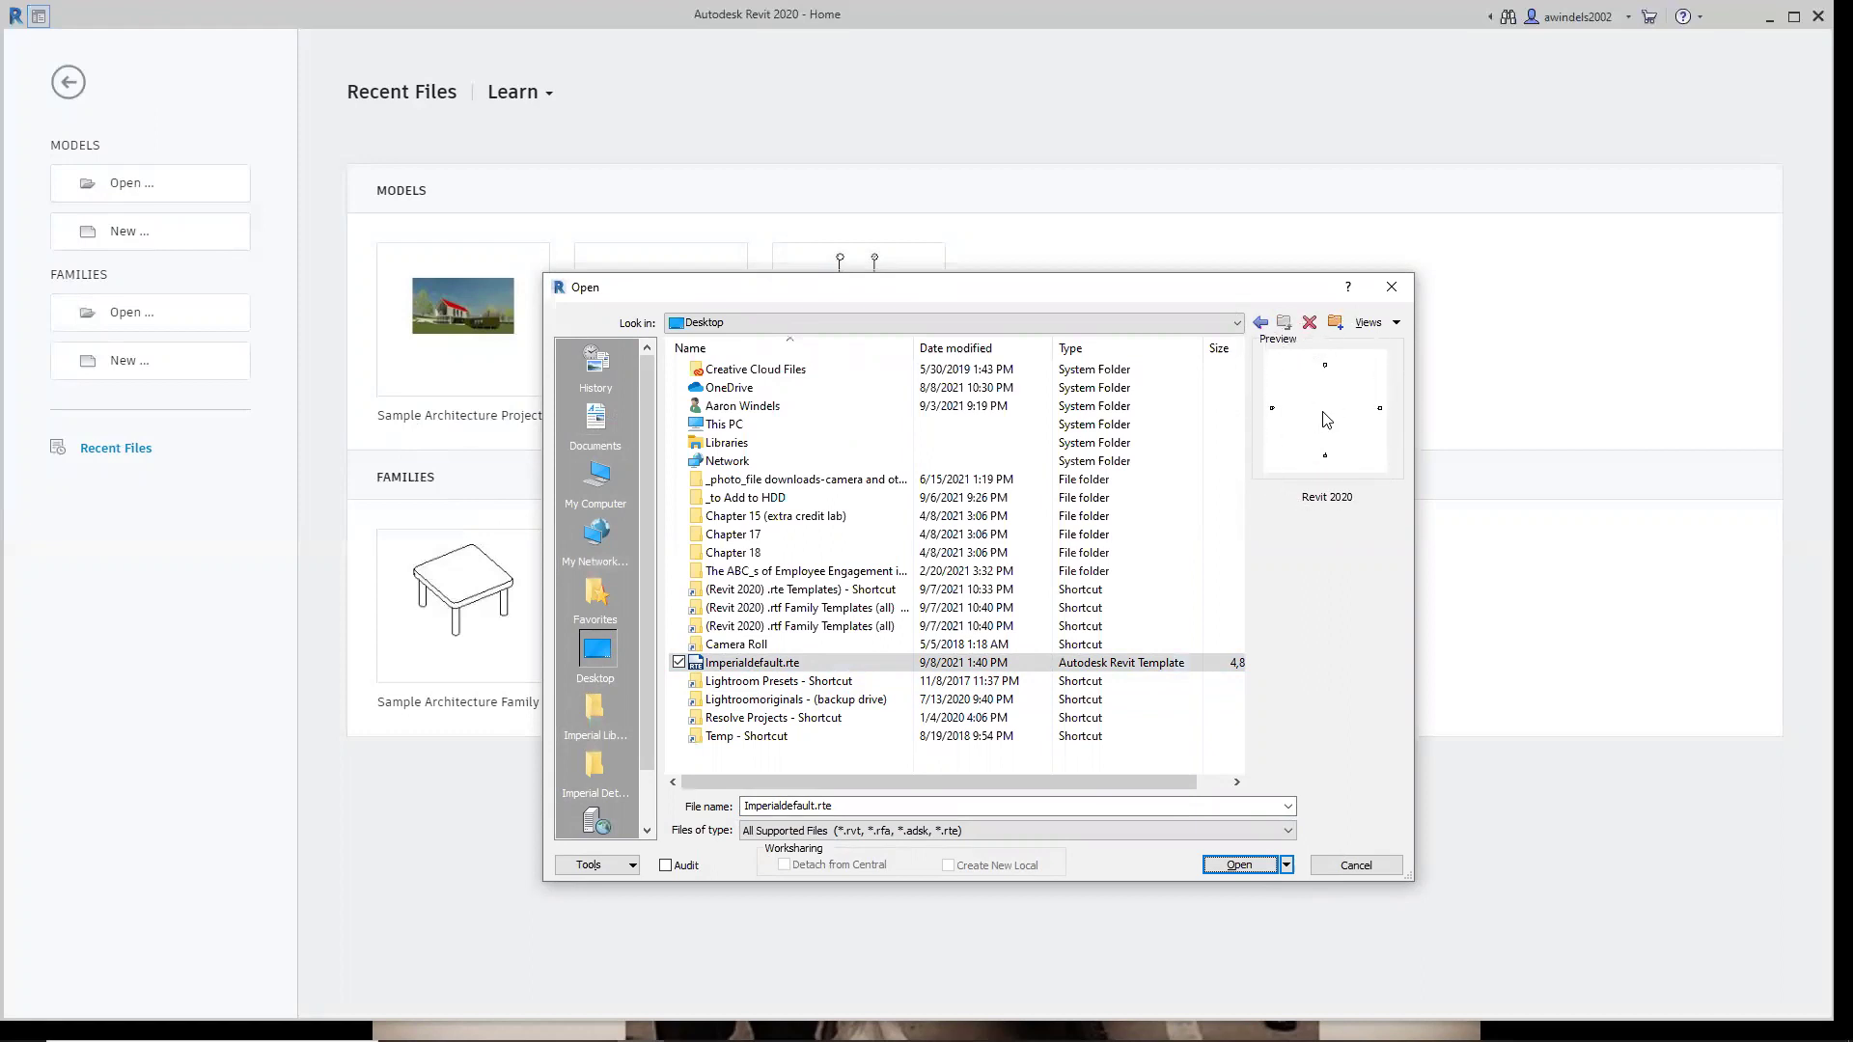
key(ctrl)
key(ctrl)
click(1238, 864)
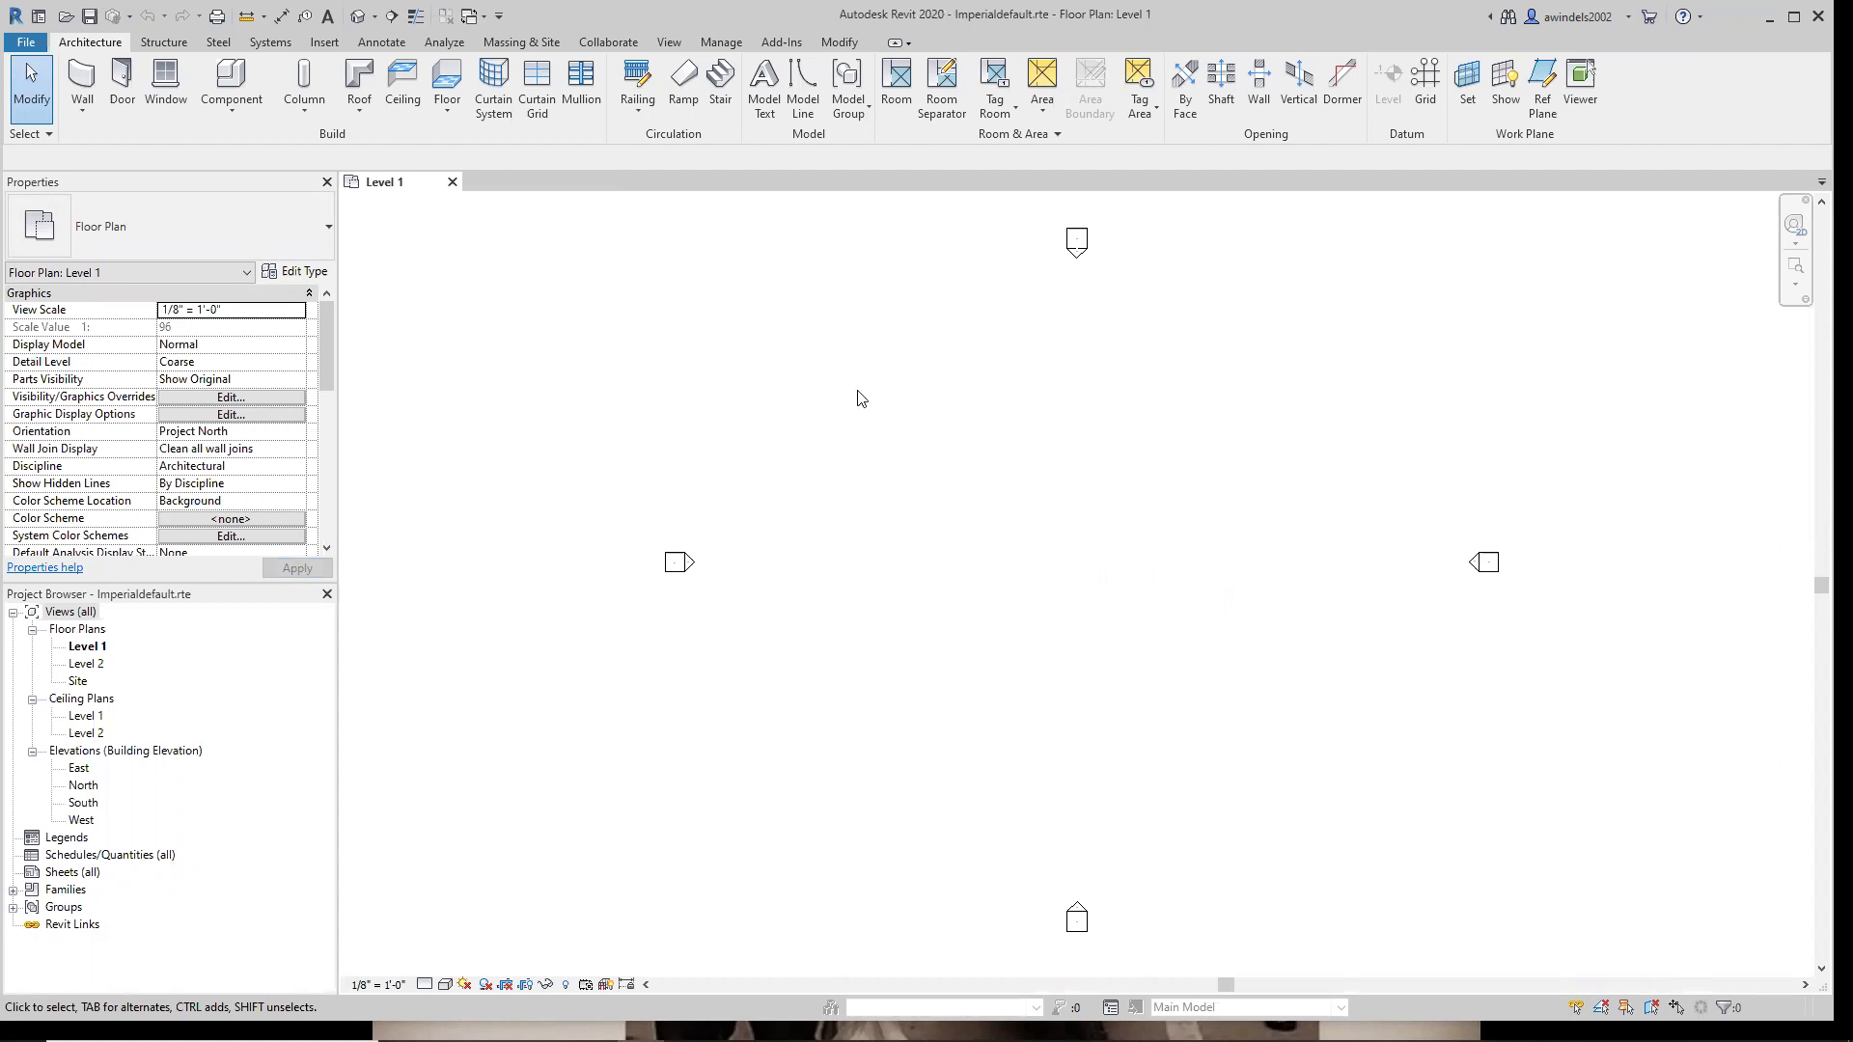
key(ctrl)
key(ctrl)
key(ctrl)
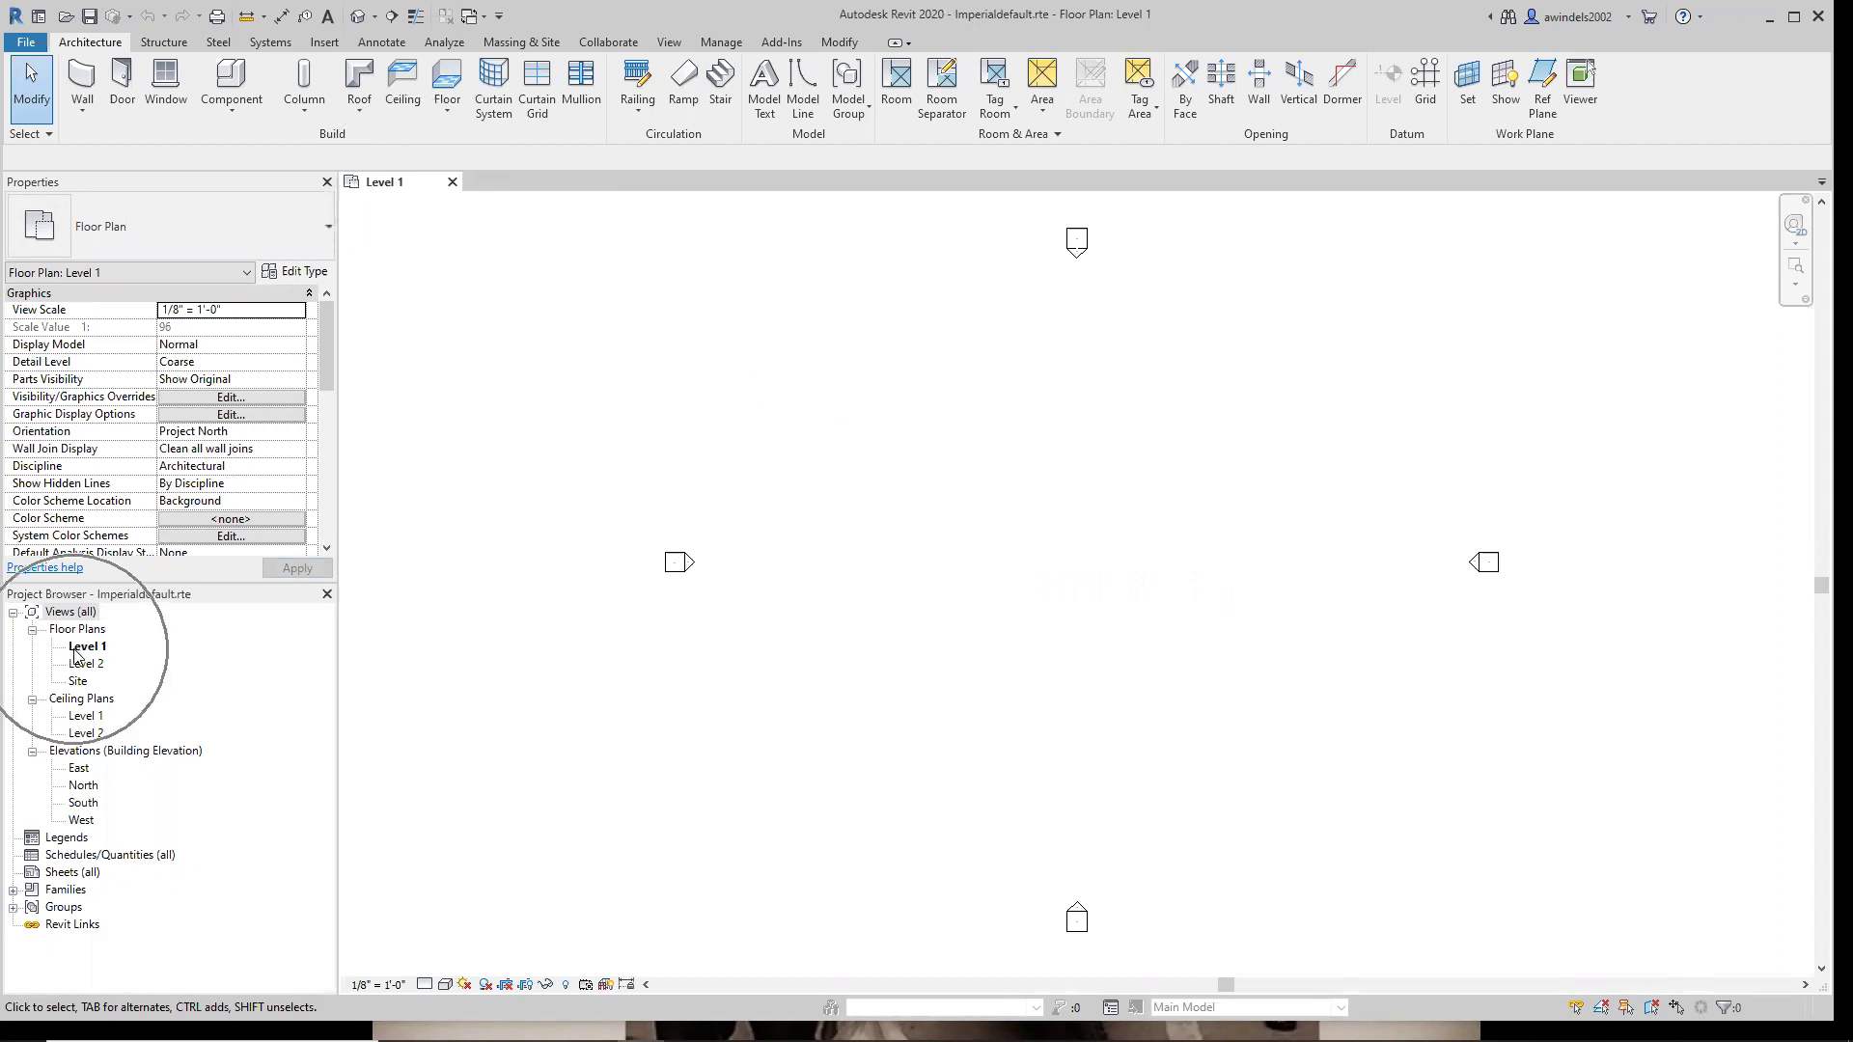
key(ctrl)
Add the New command to the Quick Access Toolbar.
key(ctrl)
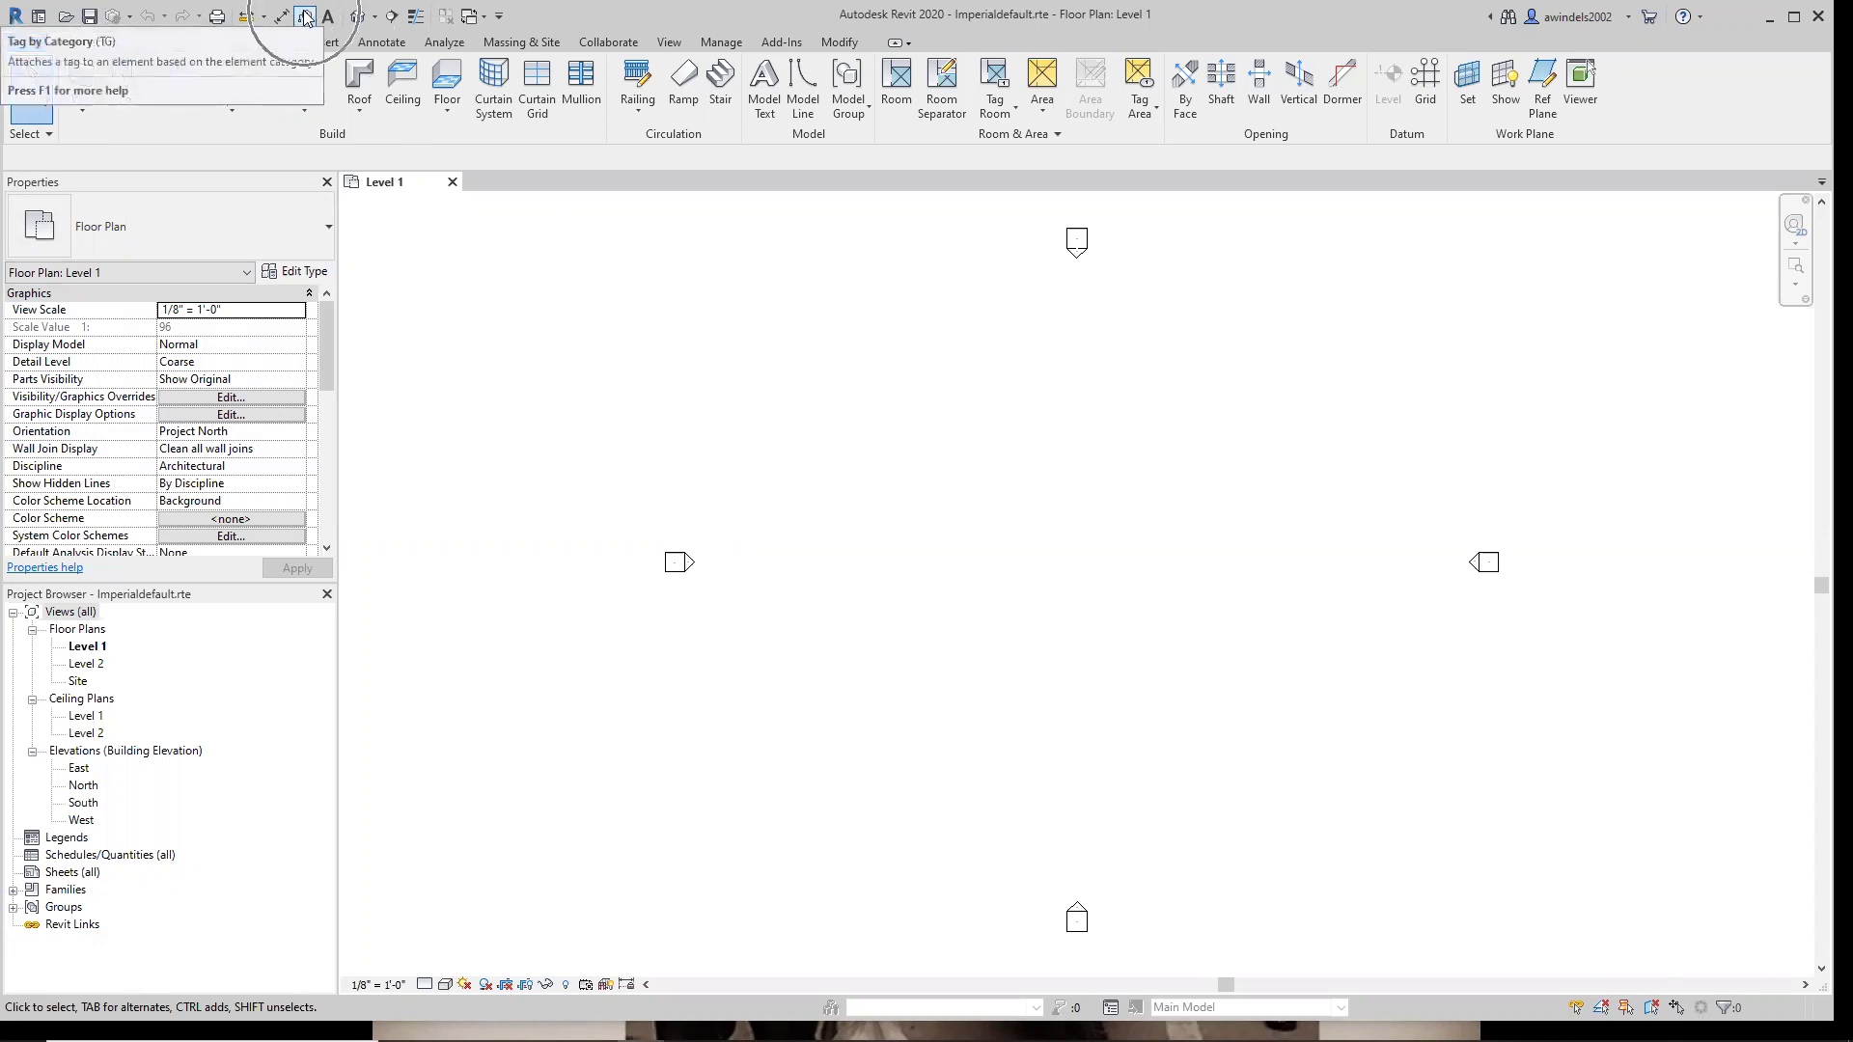
click(499, 17)
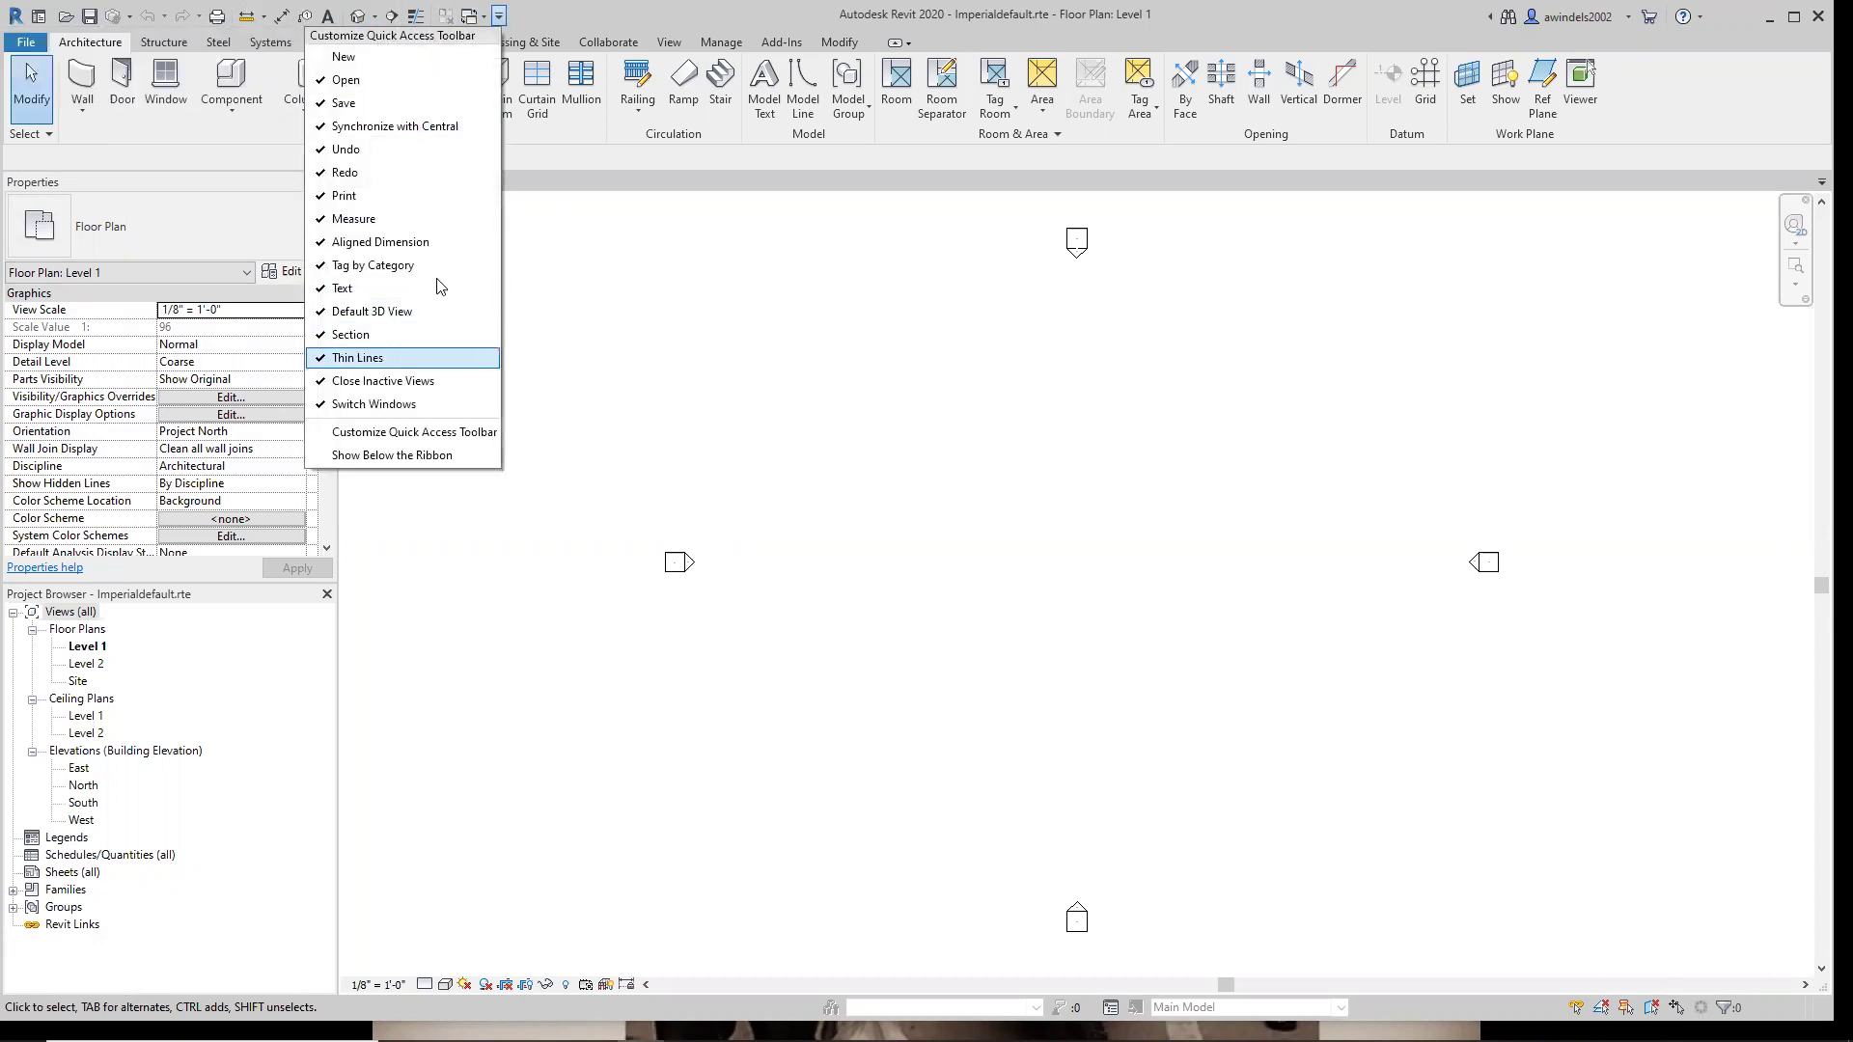
click(416, 60)
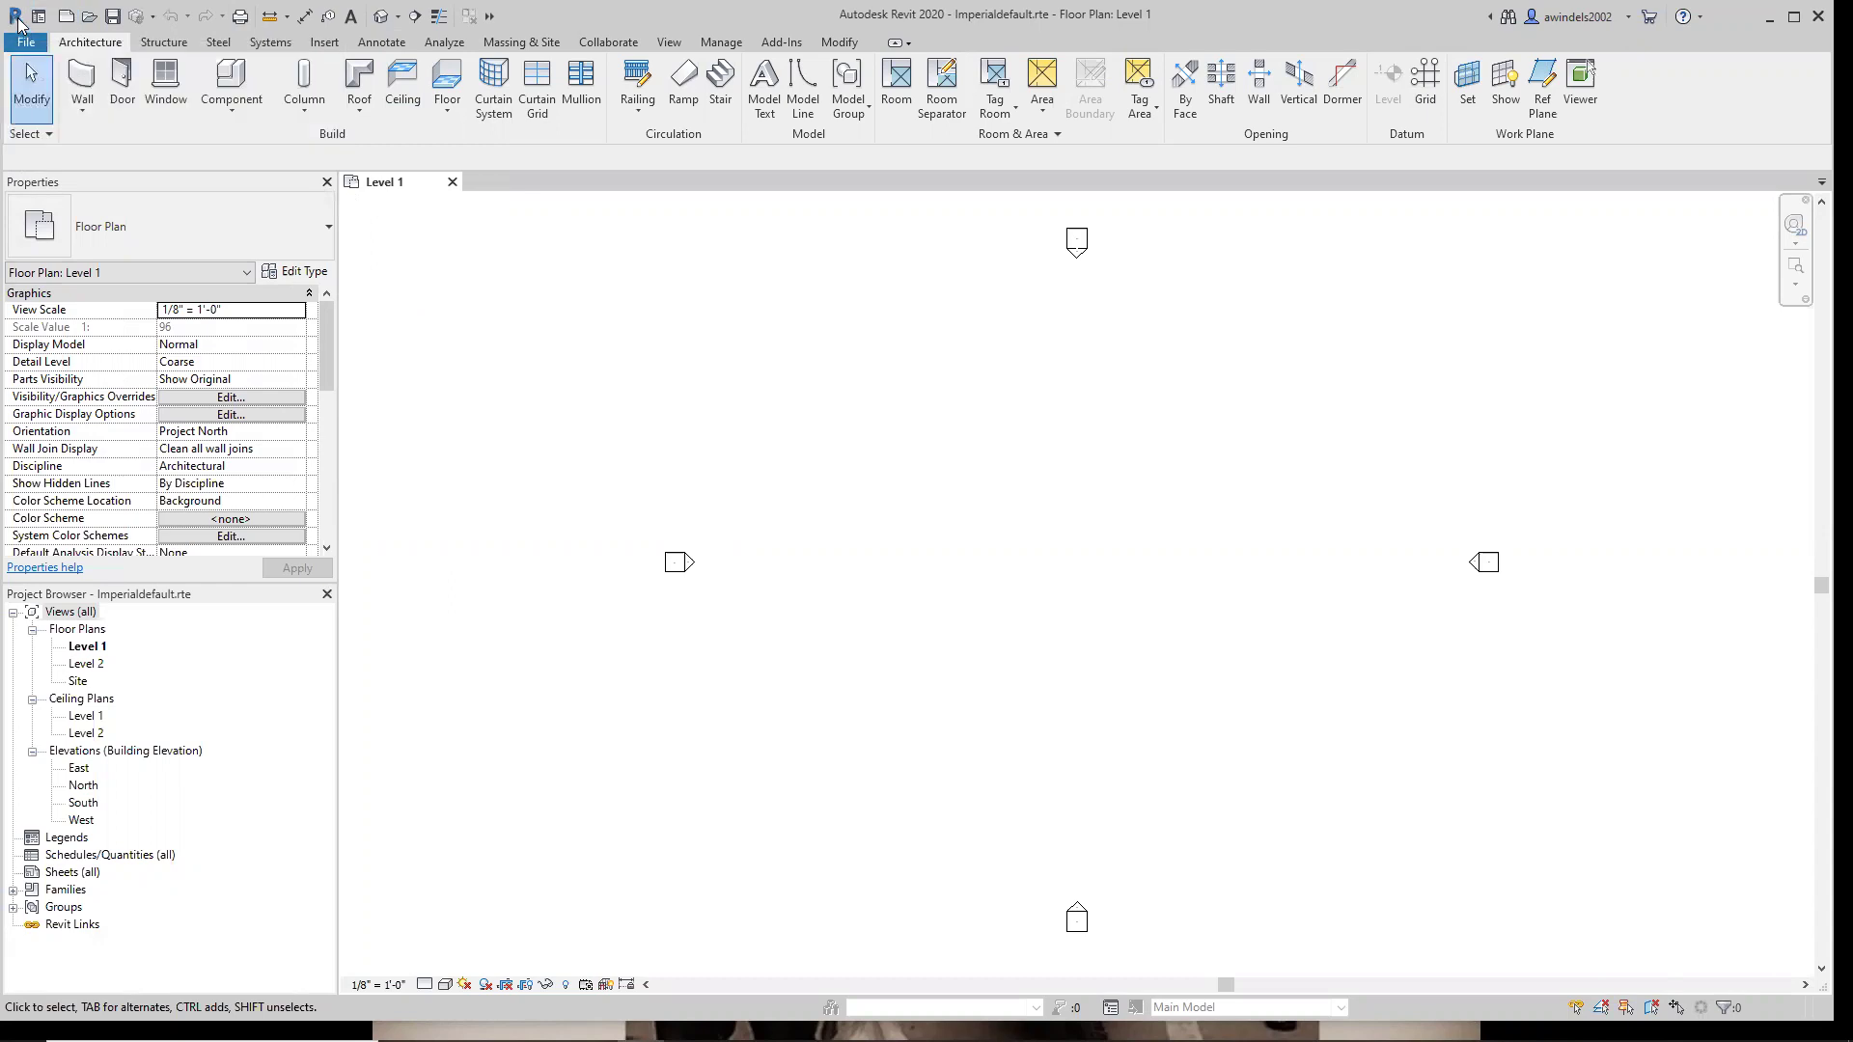
click(17, 21)
click(21, 37)
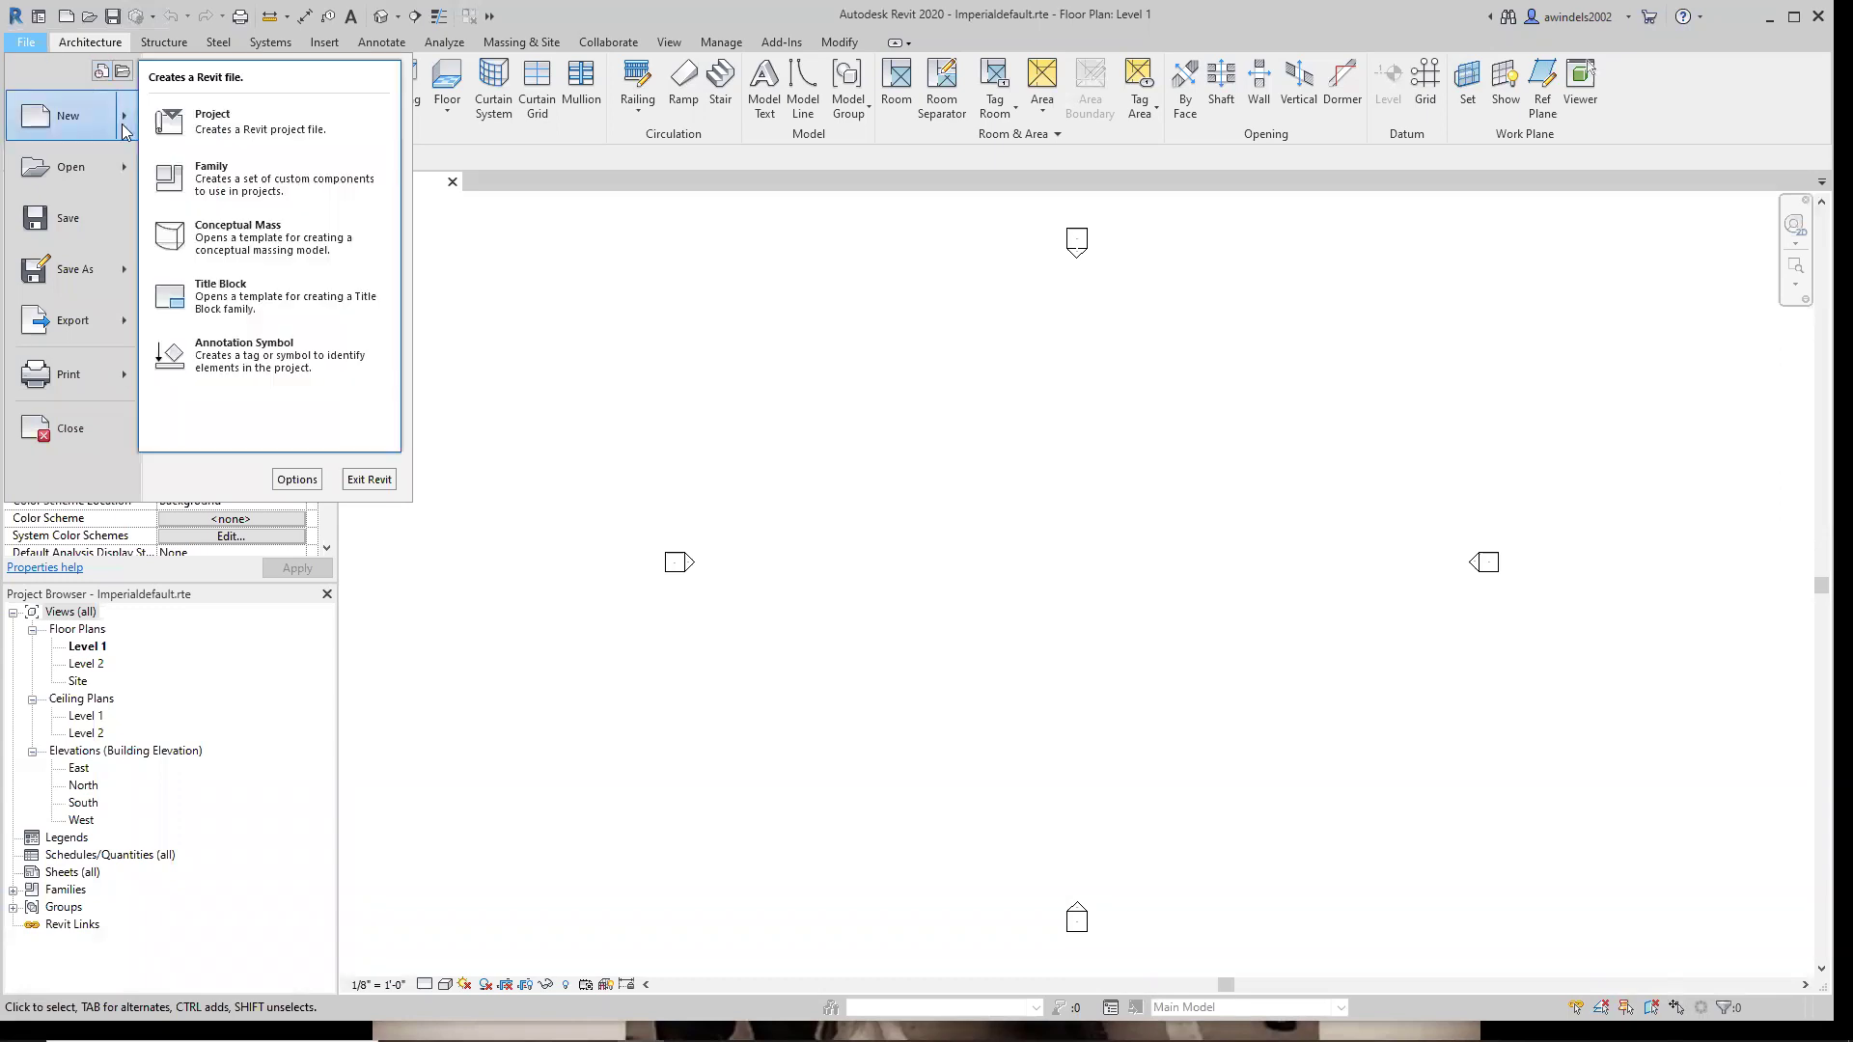
mouse_move(130, 158)
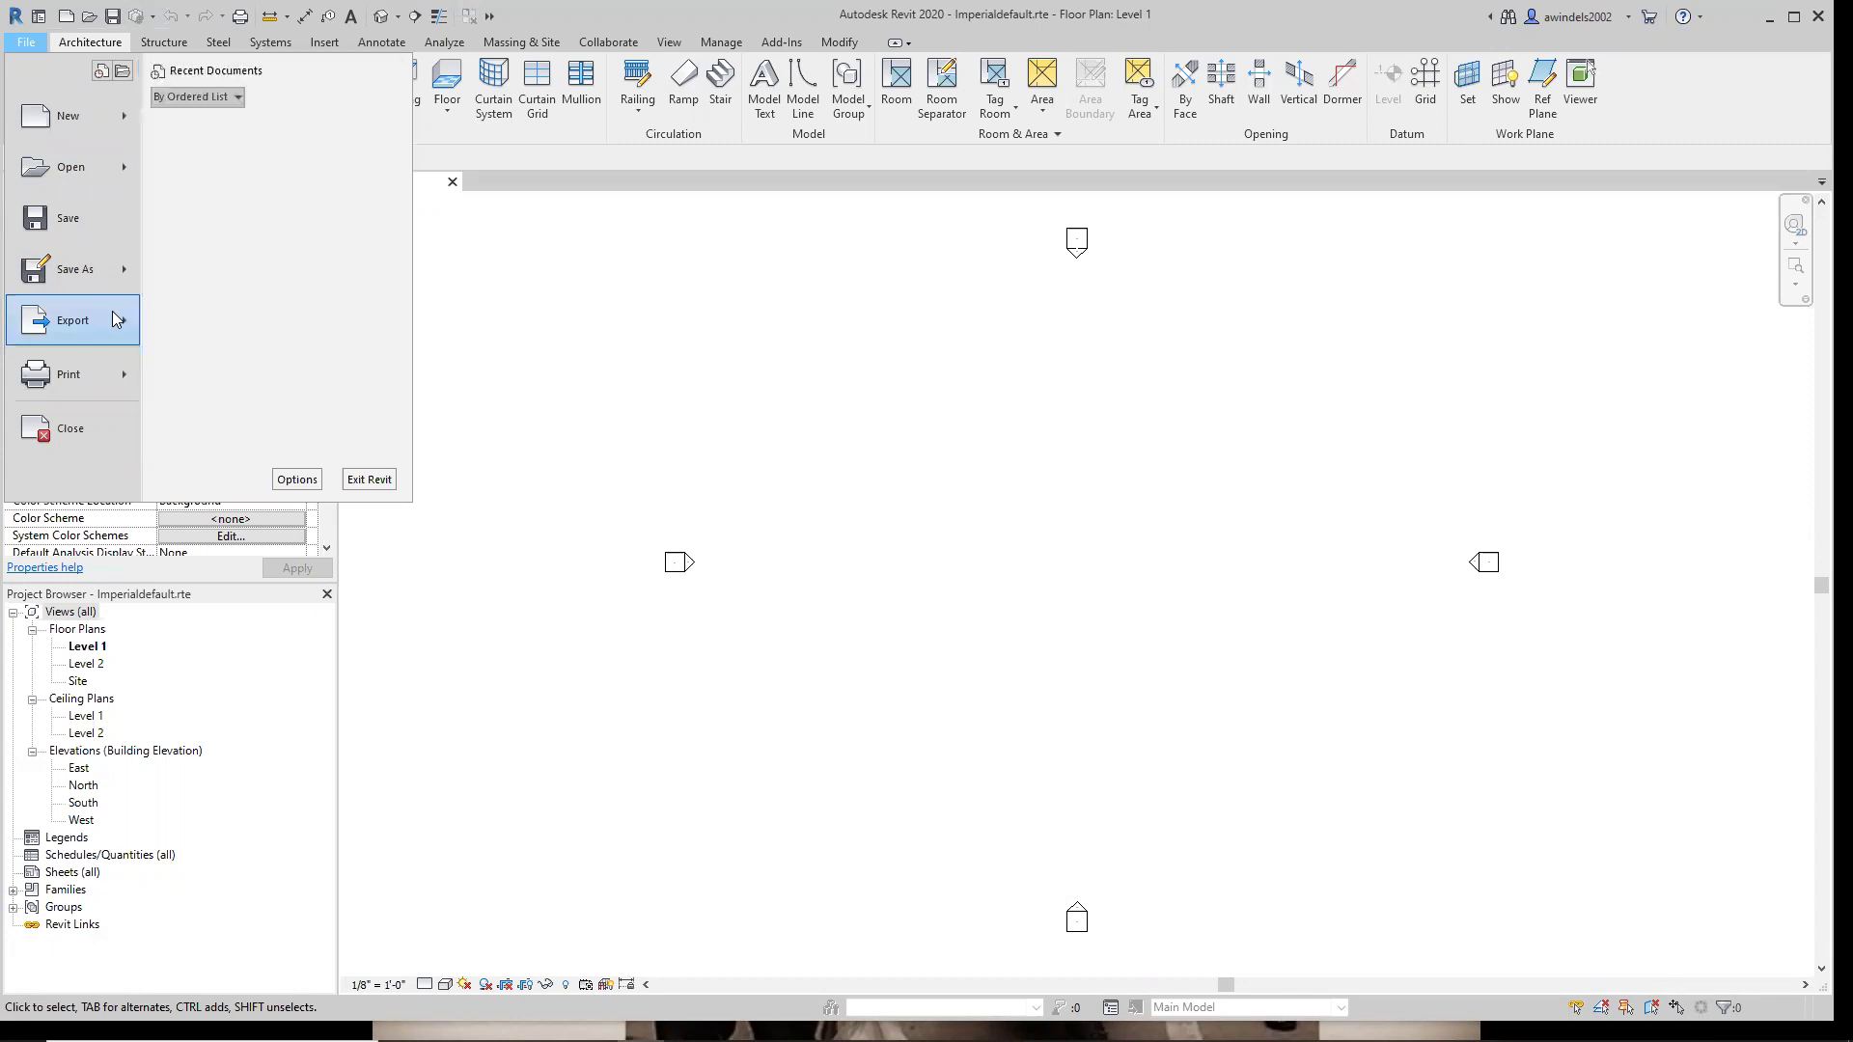
mouse_move(126, 366)
key(Escape)
key(Escape)
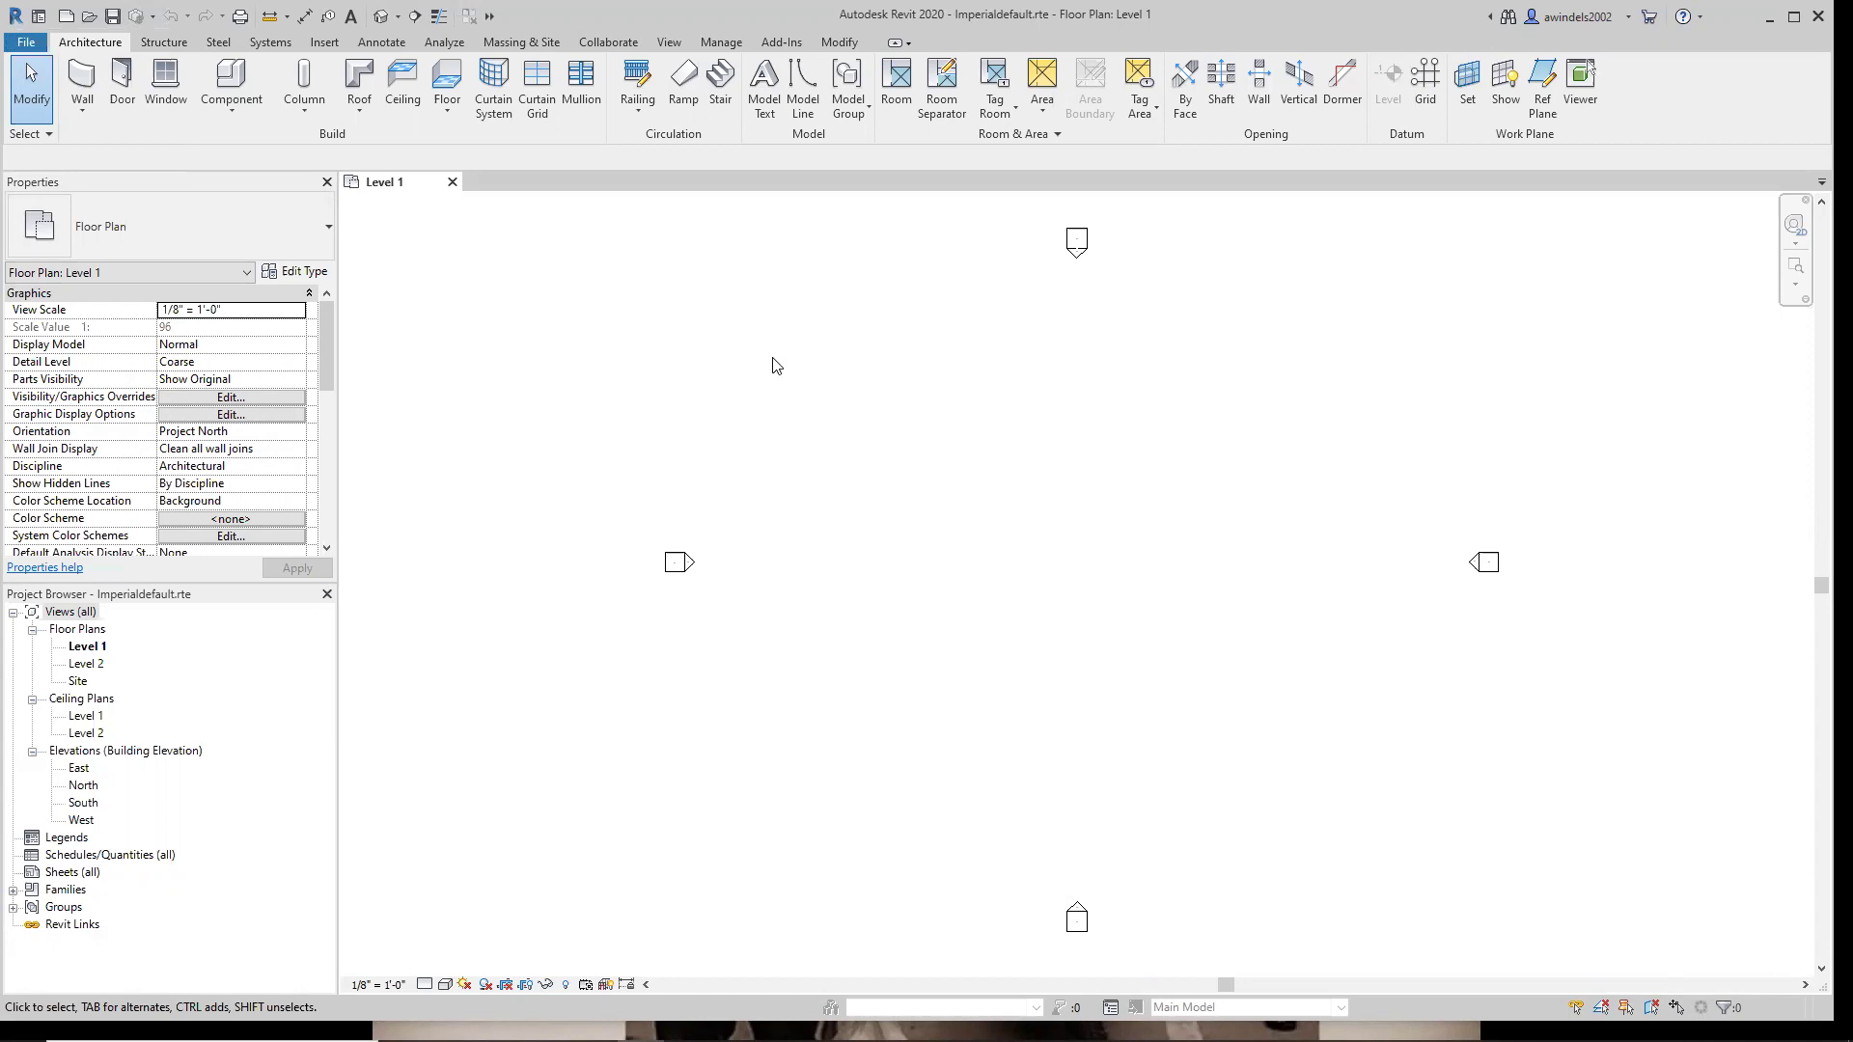
right_click(773, 358)
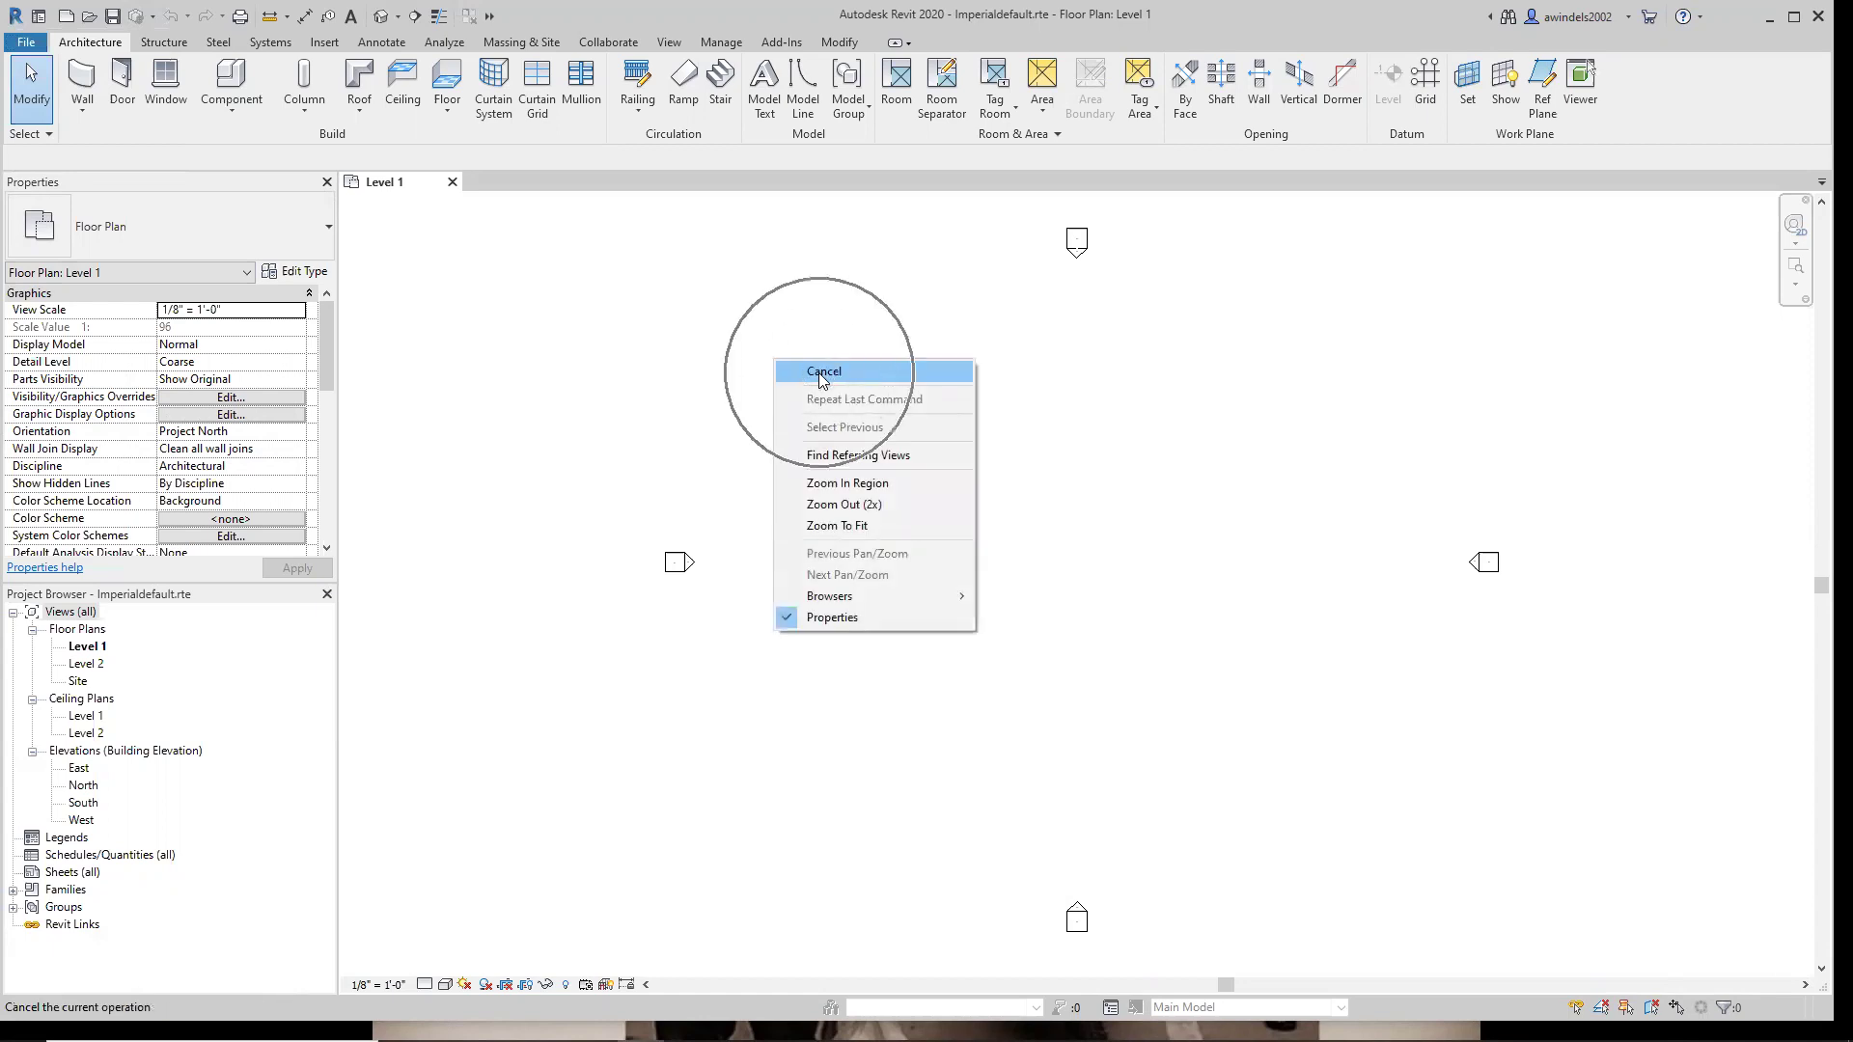
click(823, 372)
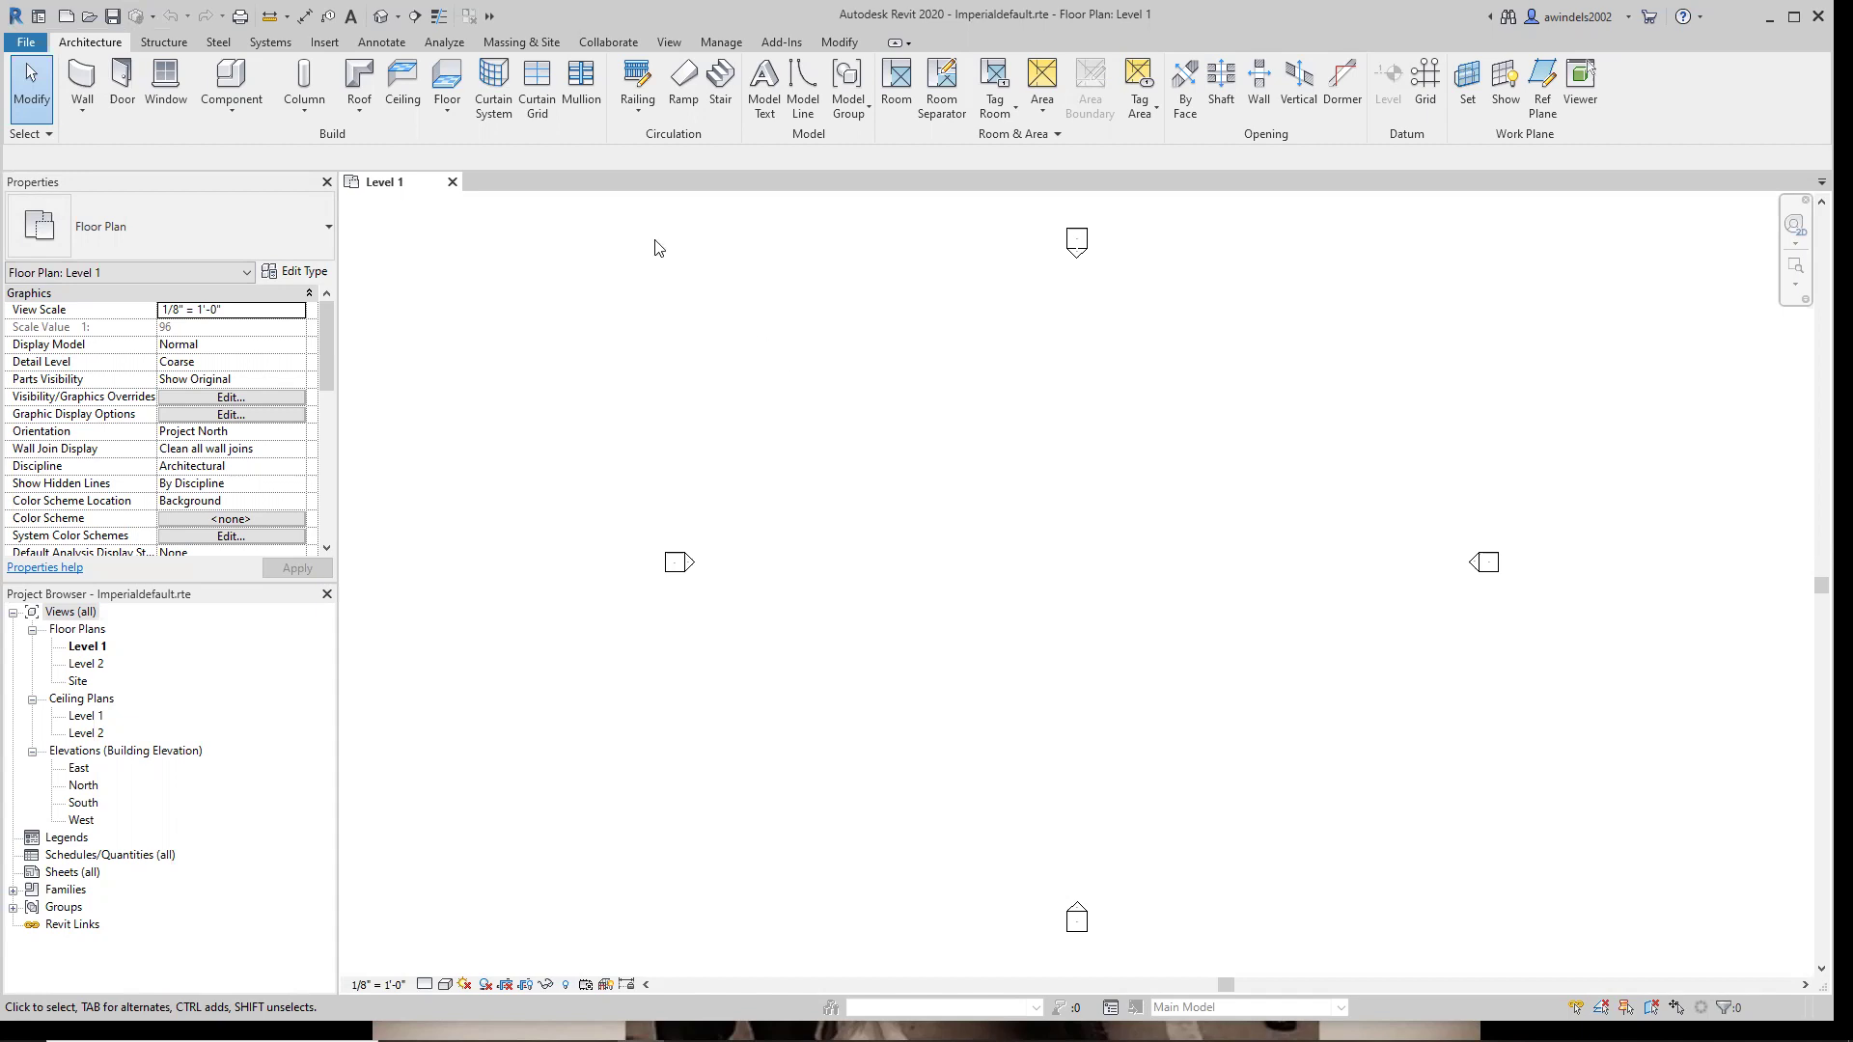
Start the Wall tool and examine its height, location line, chain, offset and radius options.
click(83, 87)
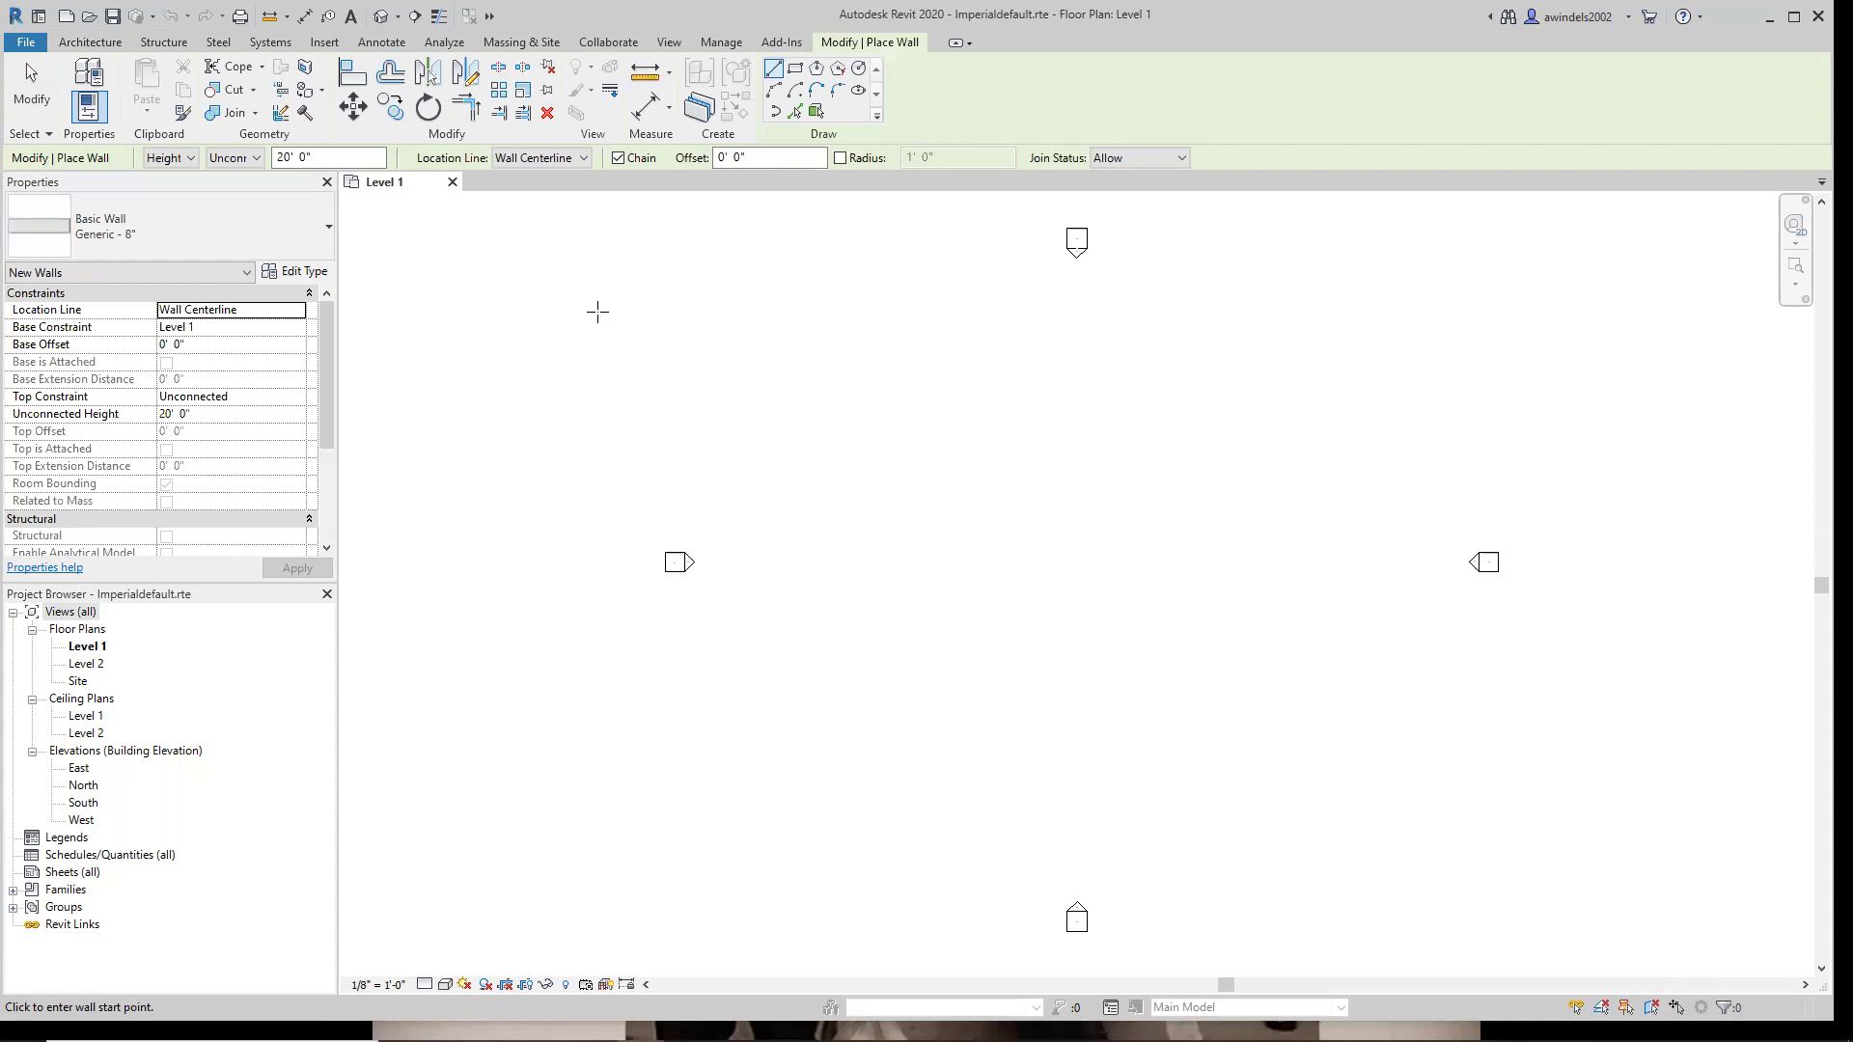
click(307, 160)
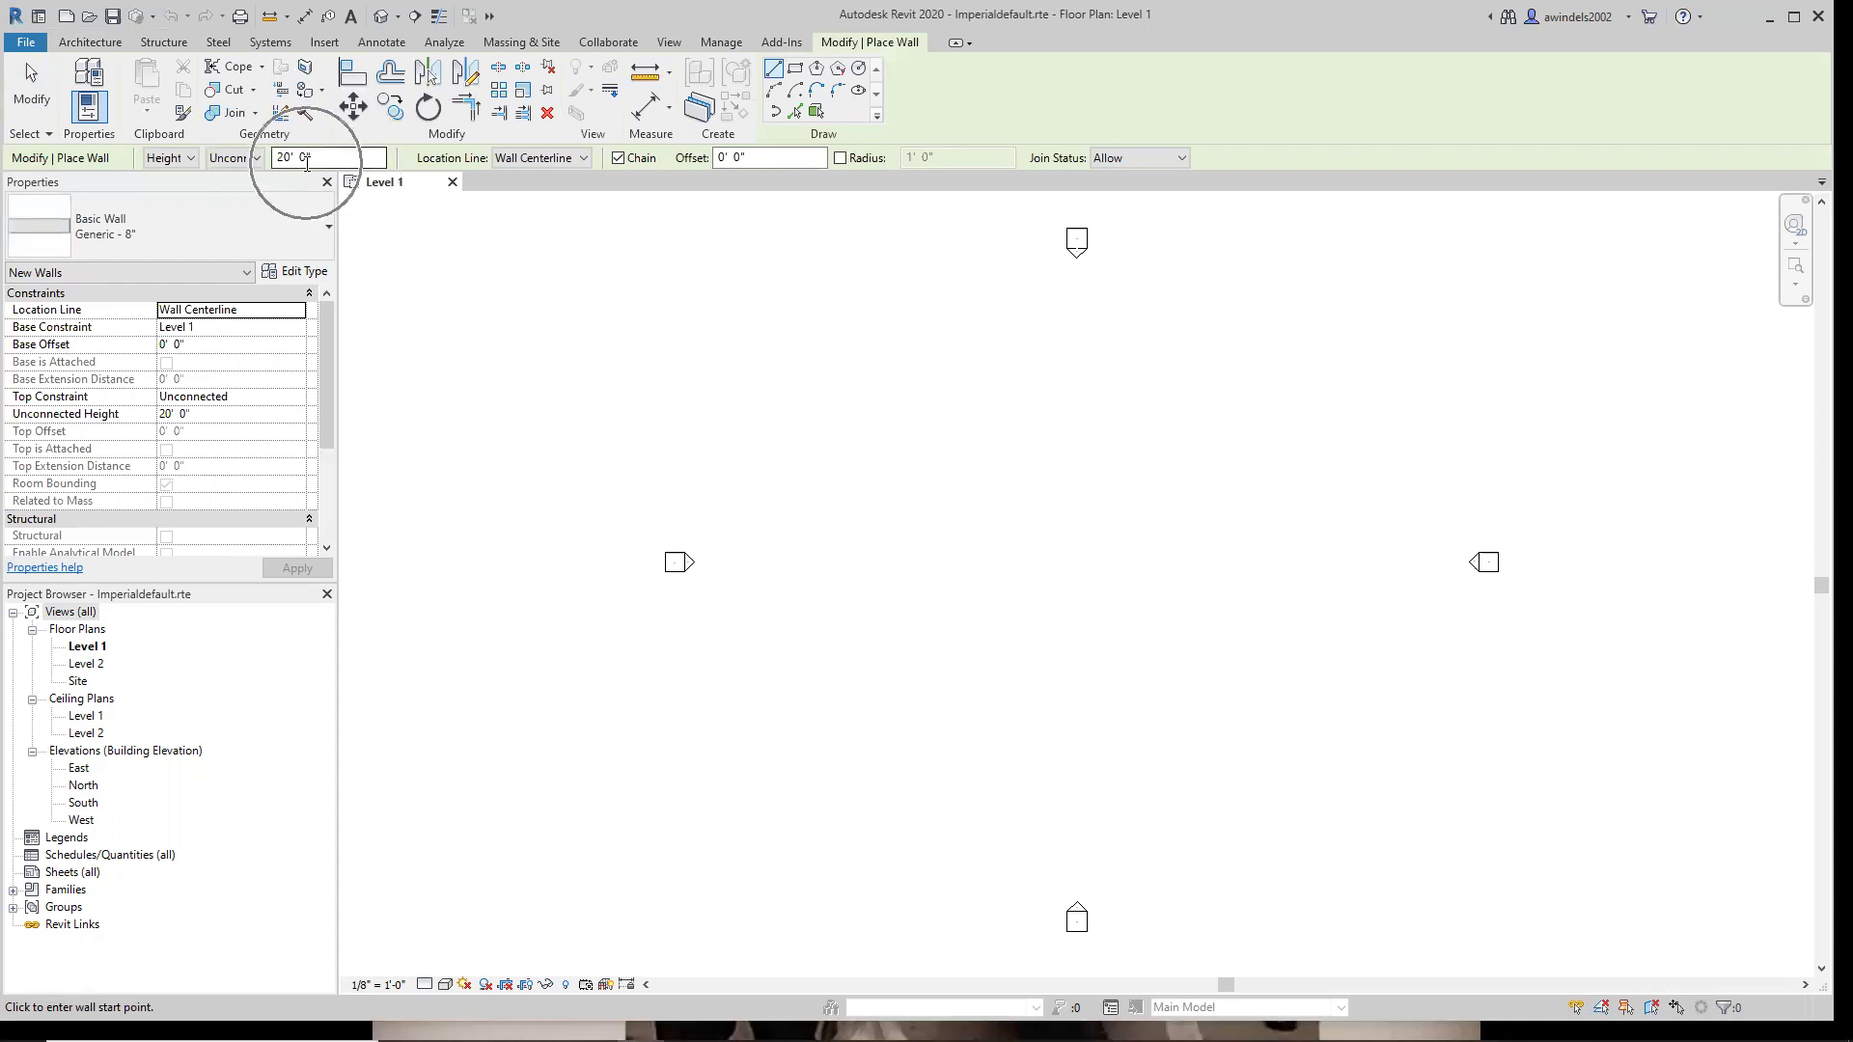
click(134, 162)
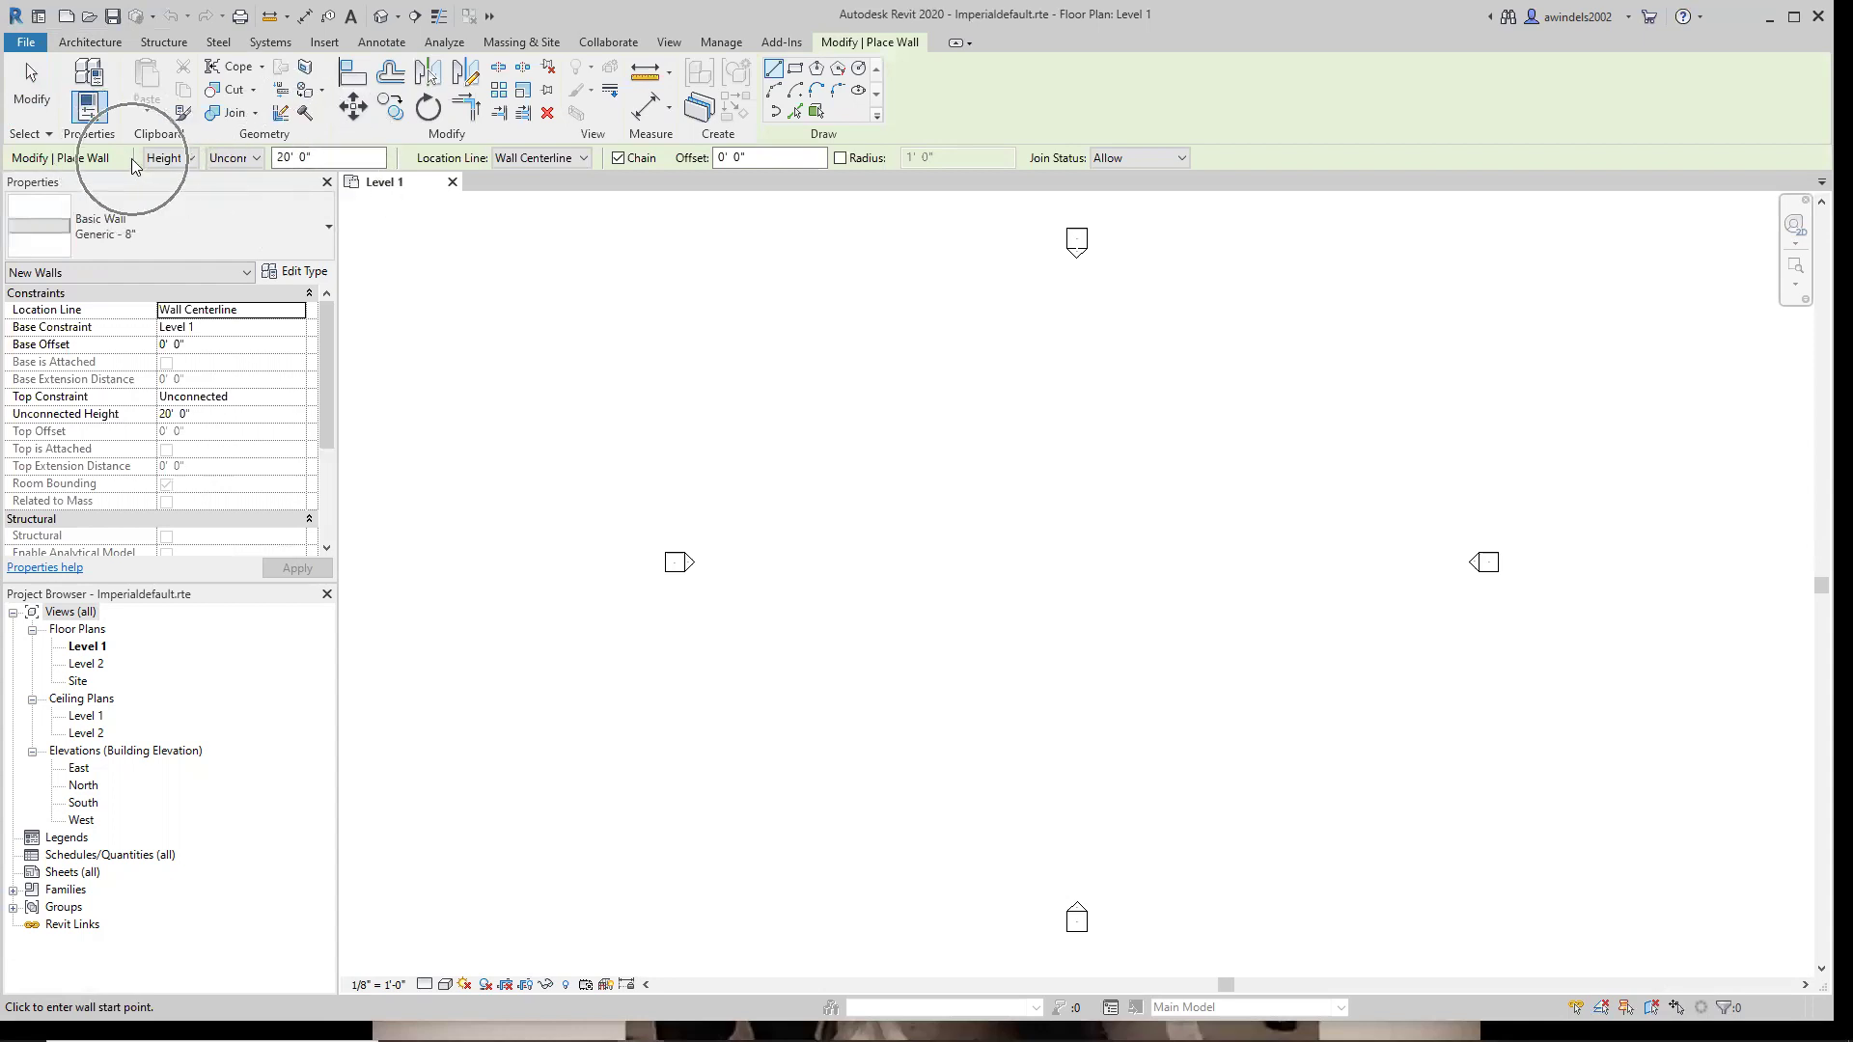
click(349, 162)
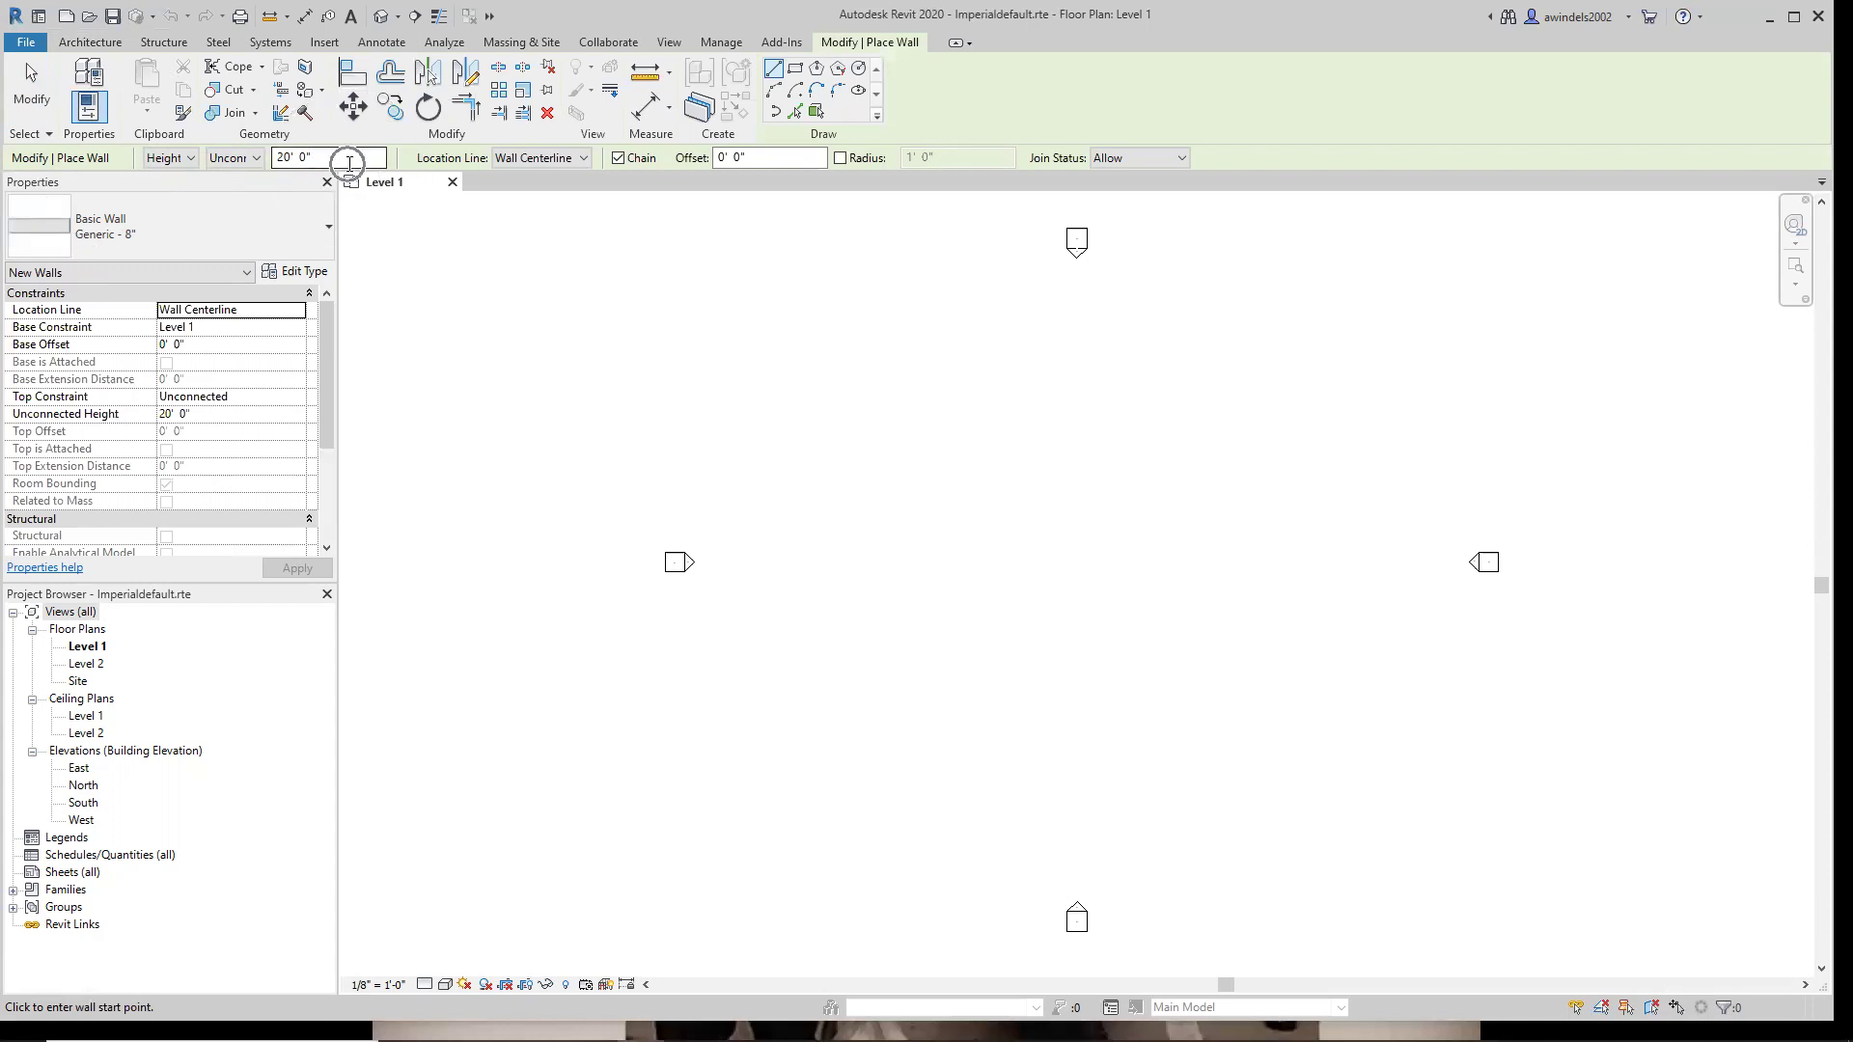
click(536, 159)
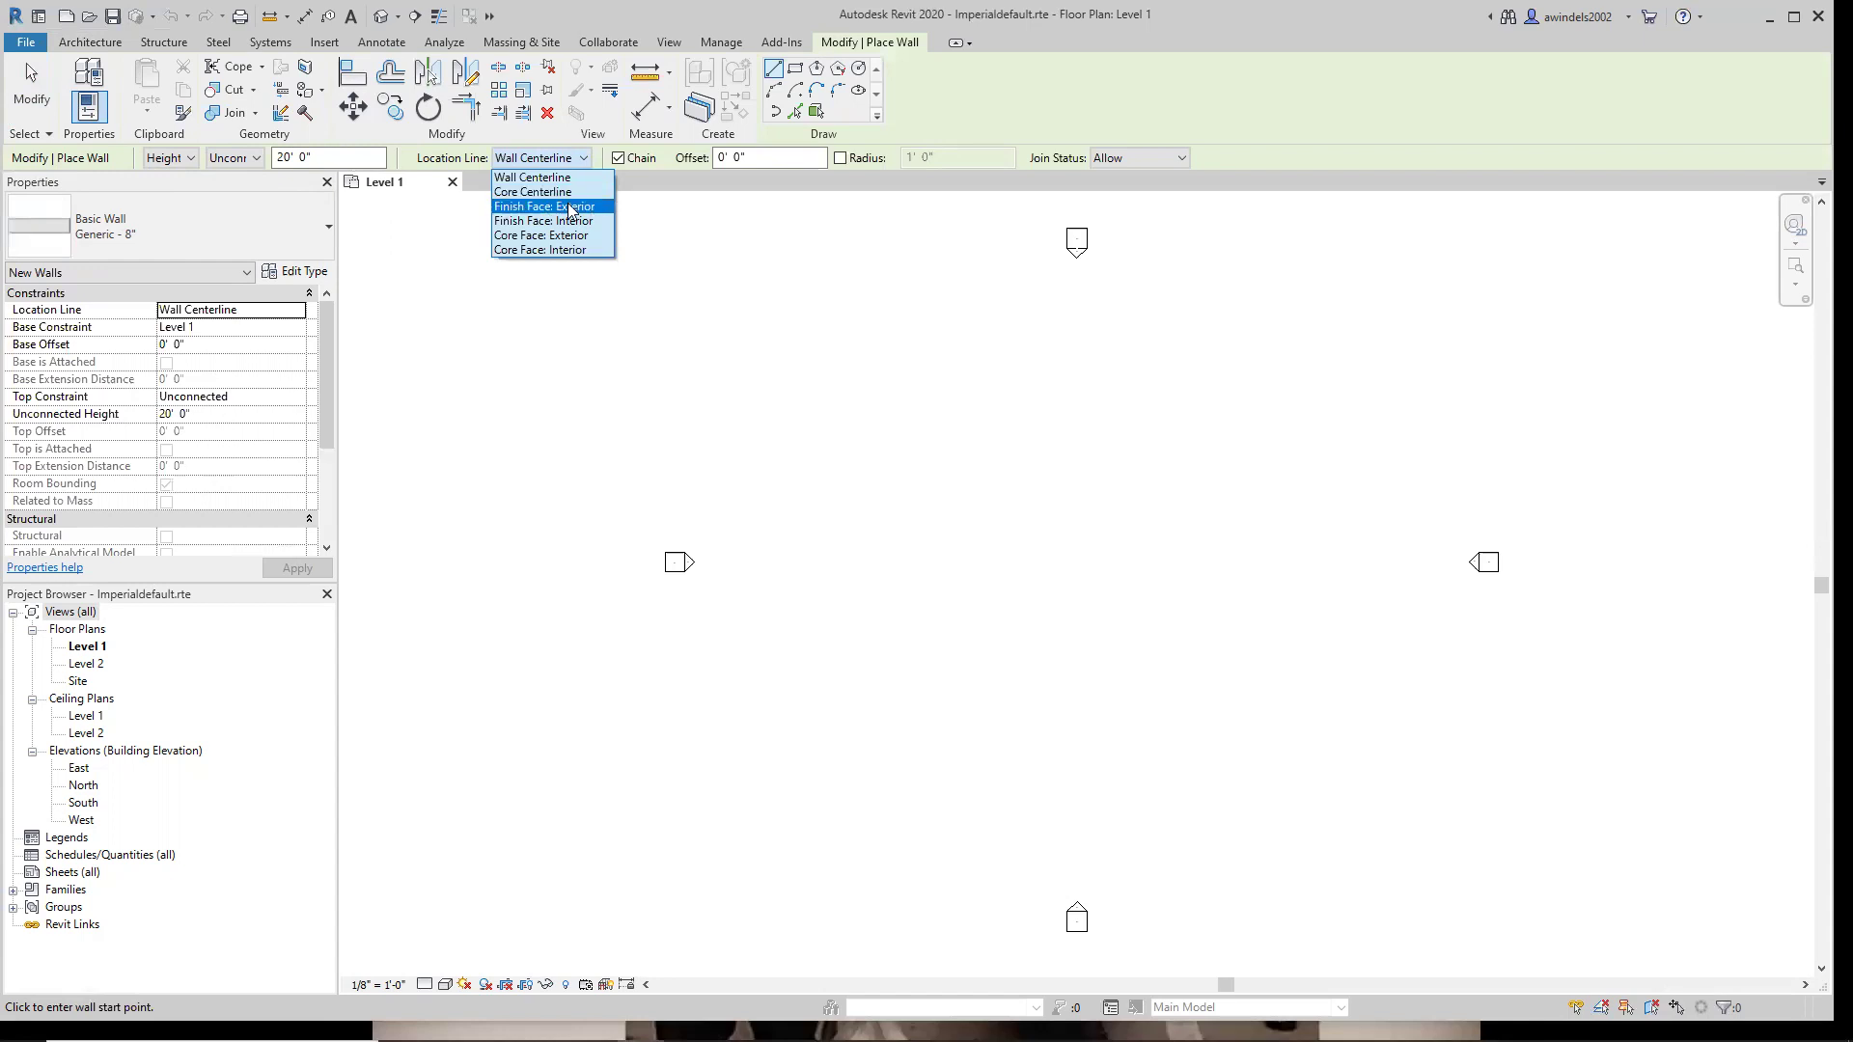
click(637, 160)
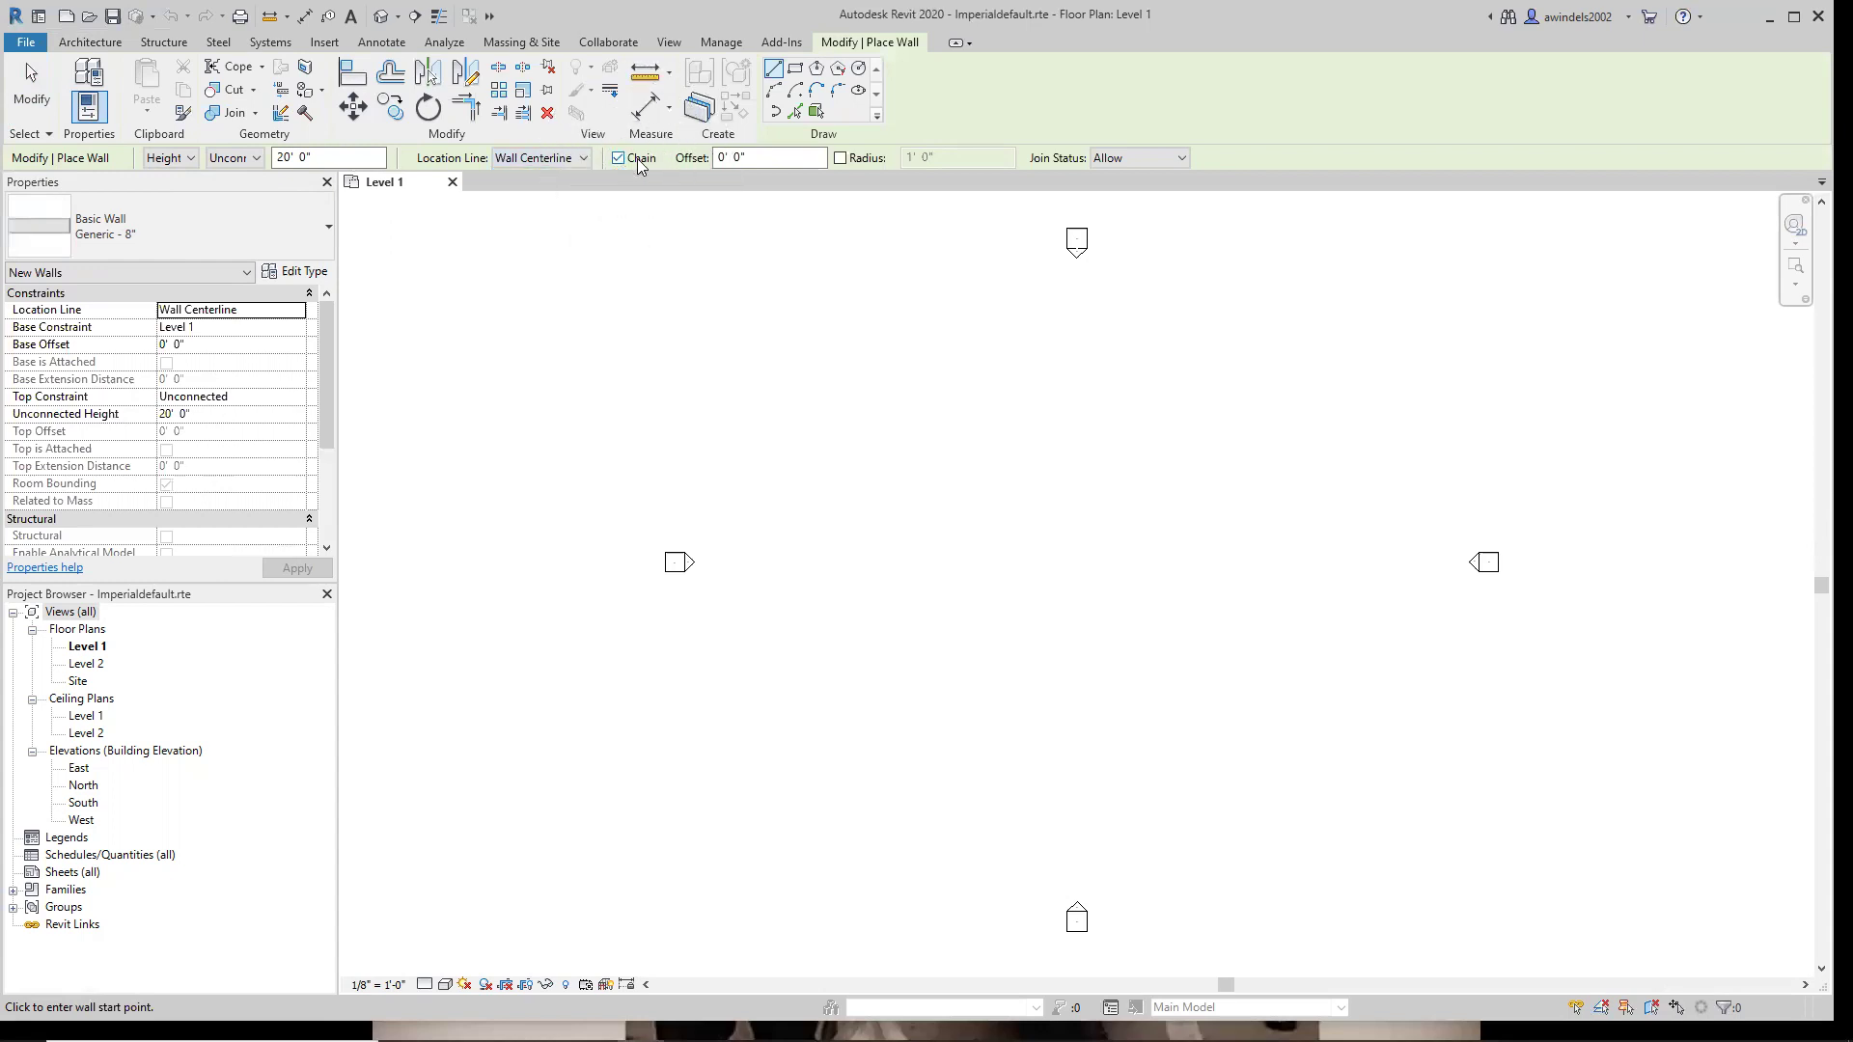
click(918, 157)
click(801, 156)
Draw a horizontal Exterior - Brick and CMU on MTL. Stud wall about 93' long between the elevation markers on the Level 1 plan.
click(304, 220)
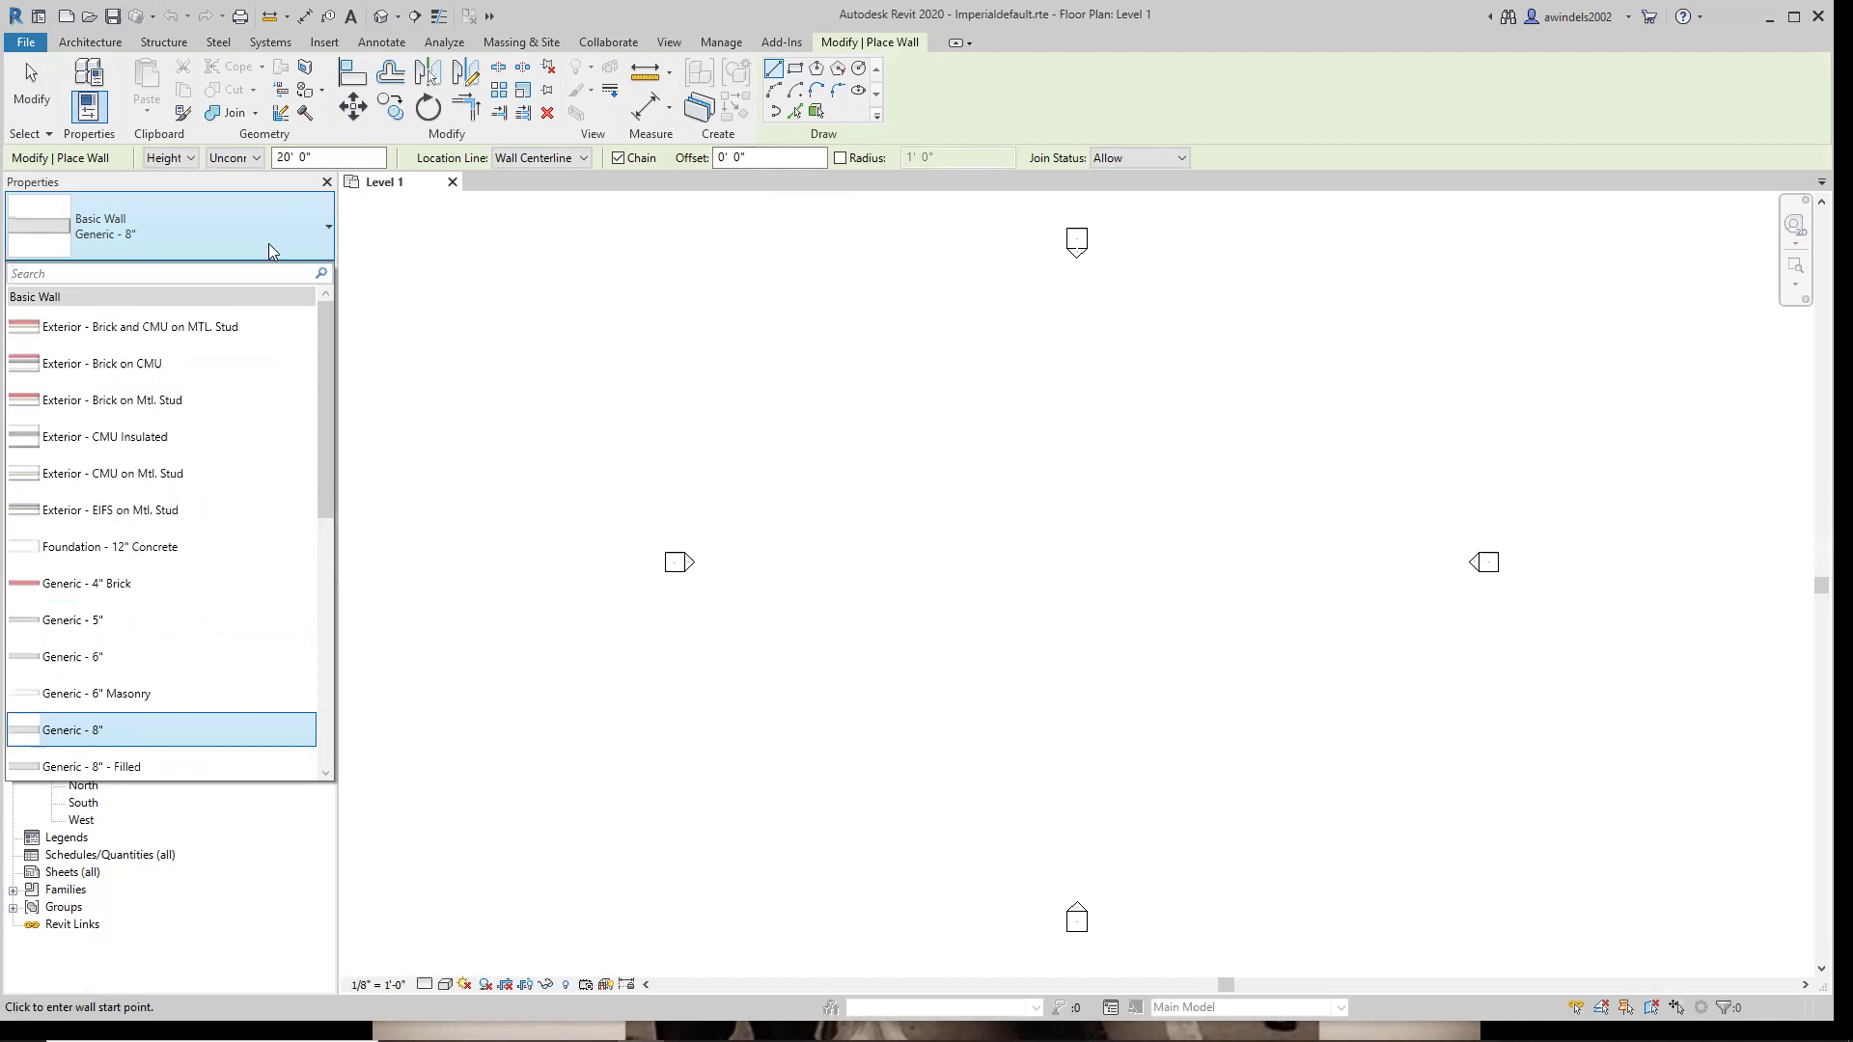
click(237, 328)
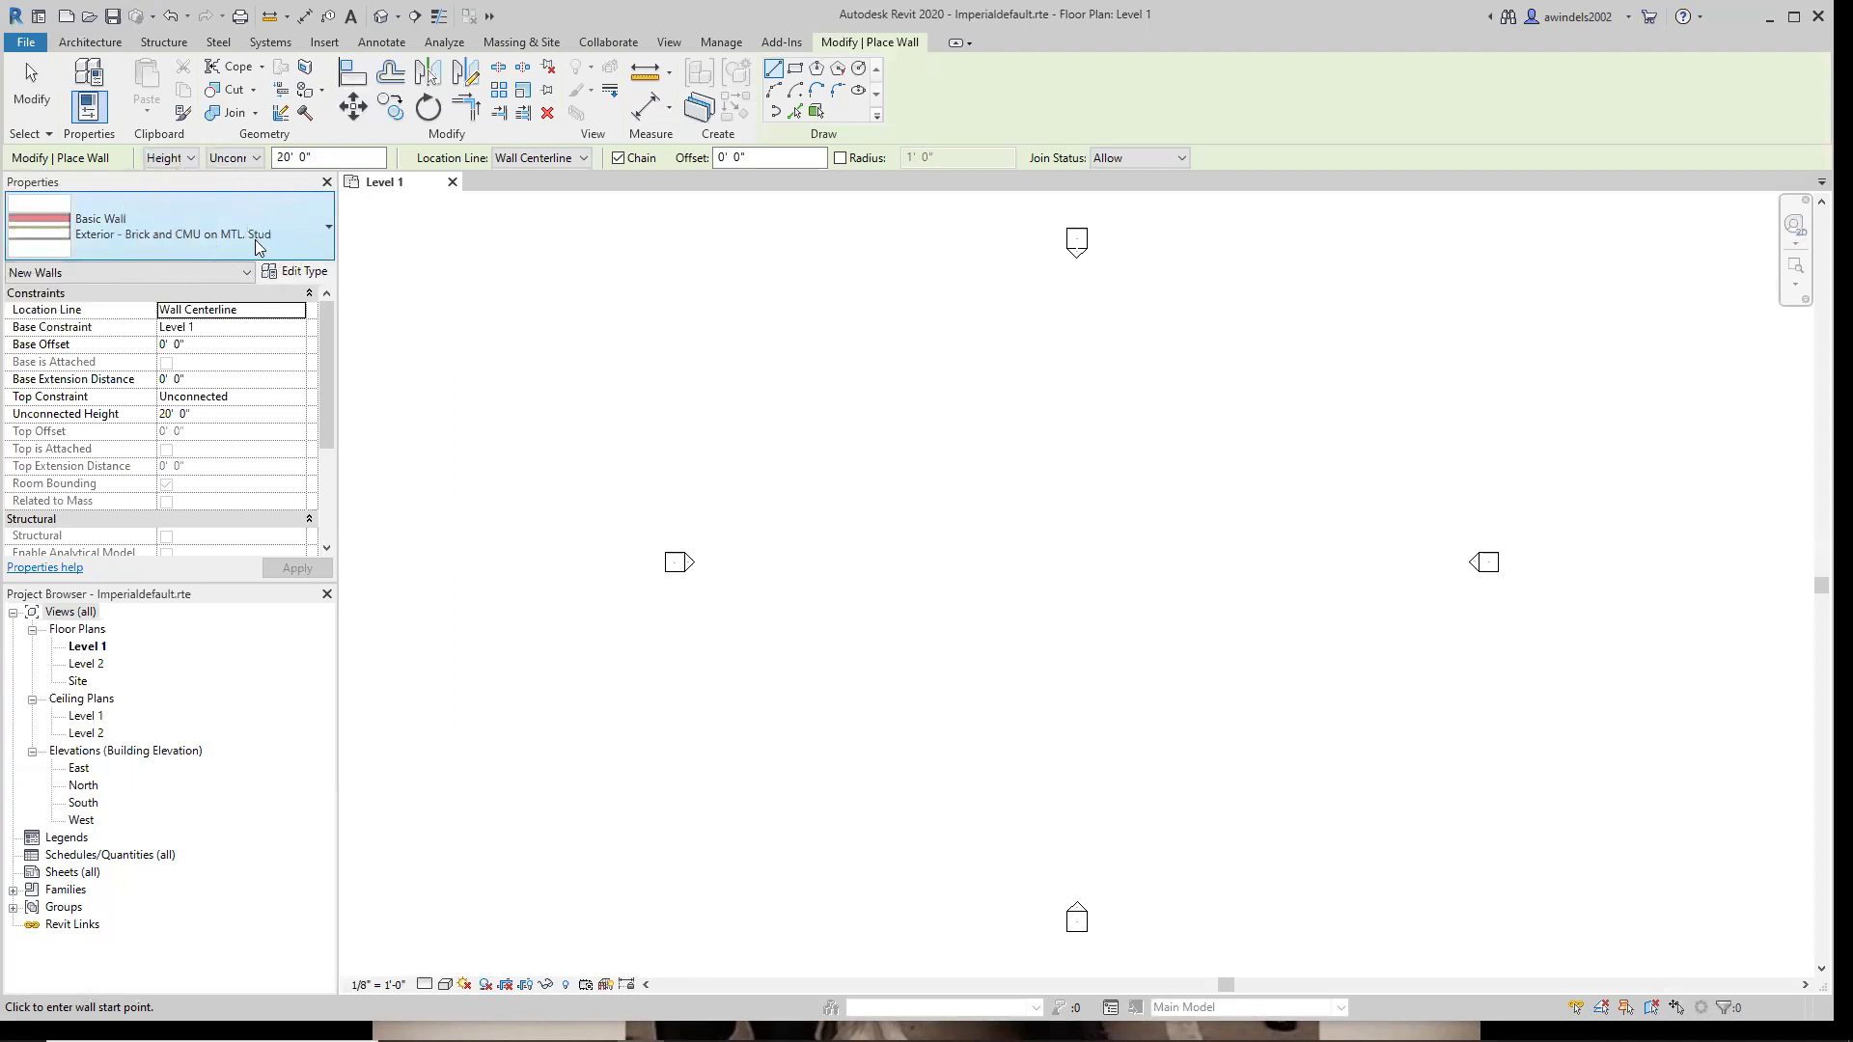
click(753, 470)
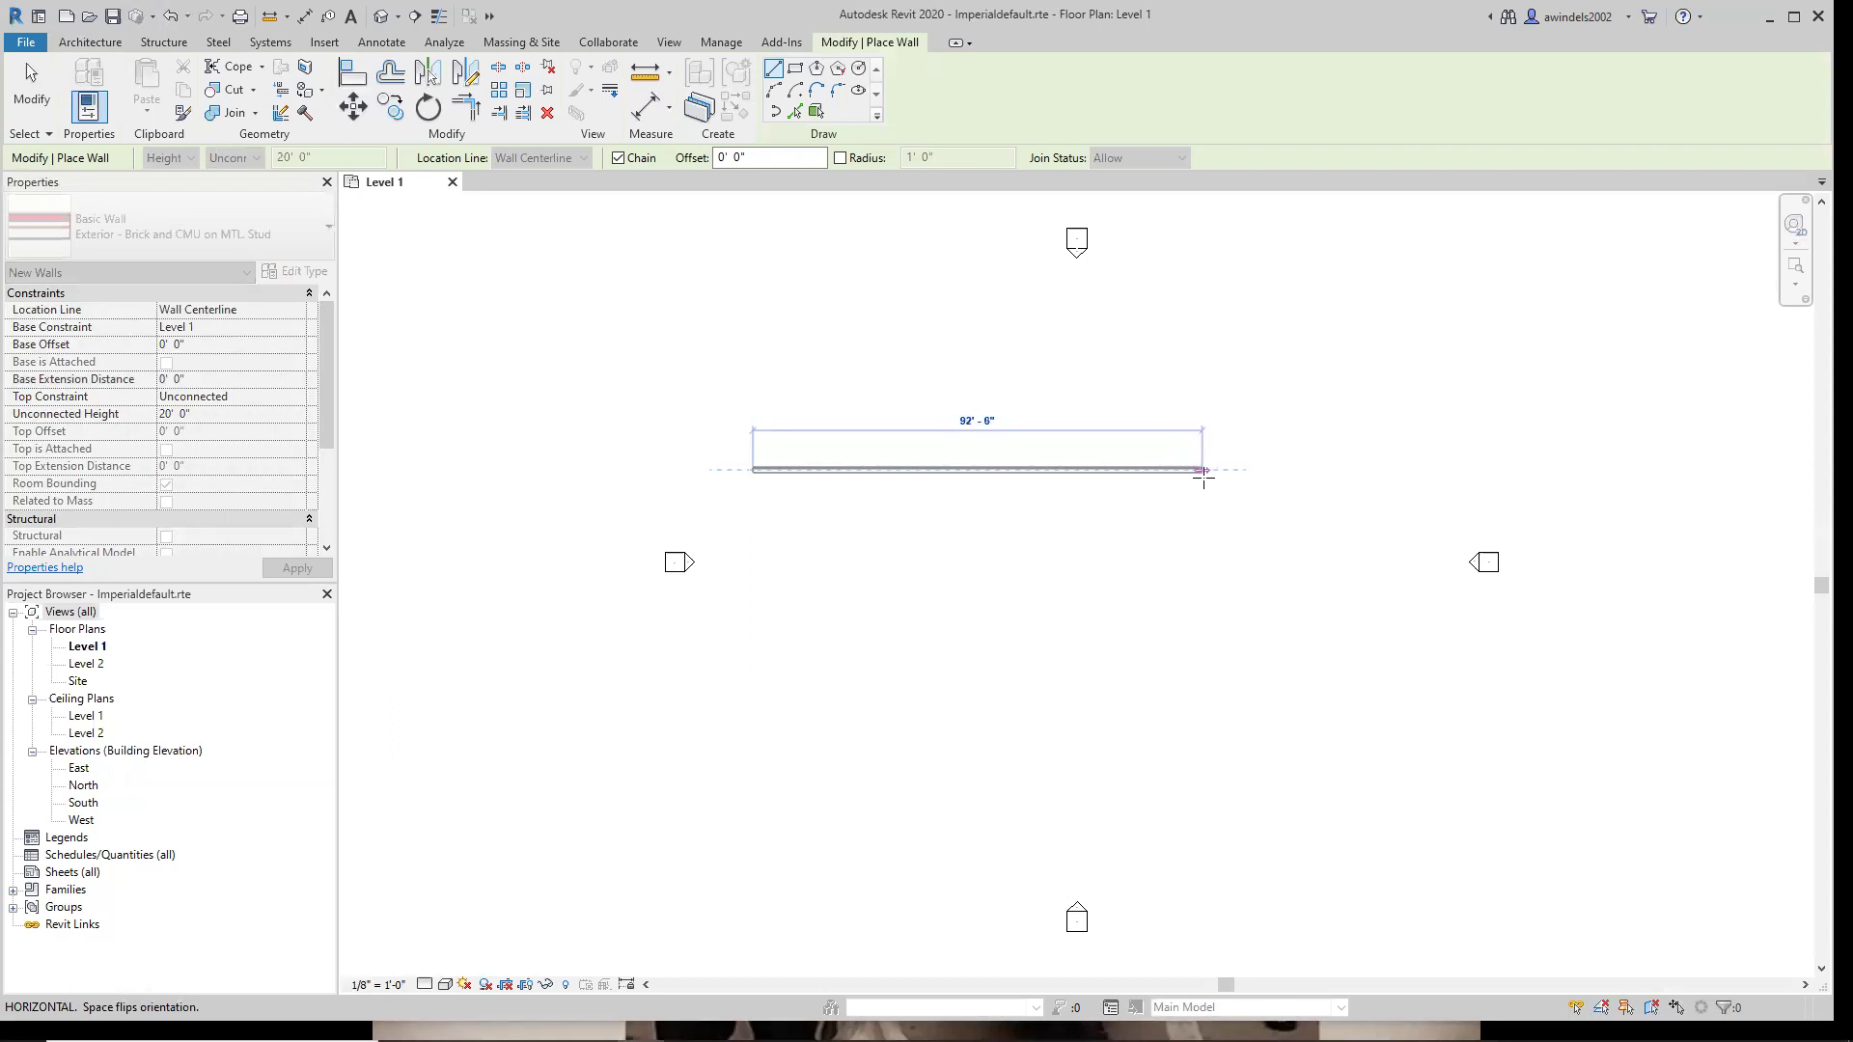
click(1203, 471)
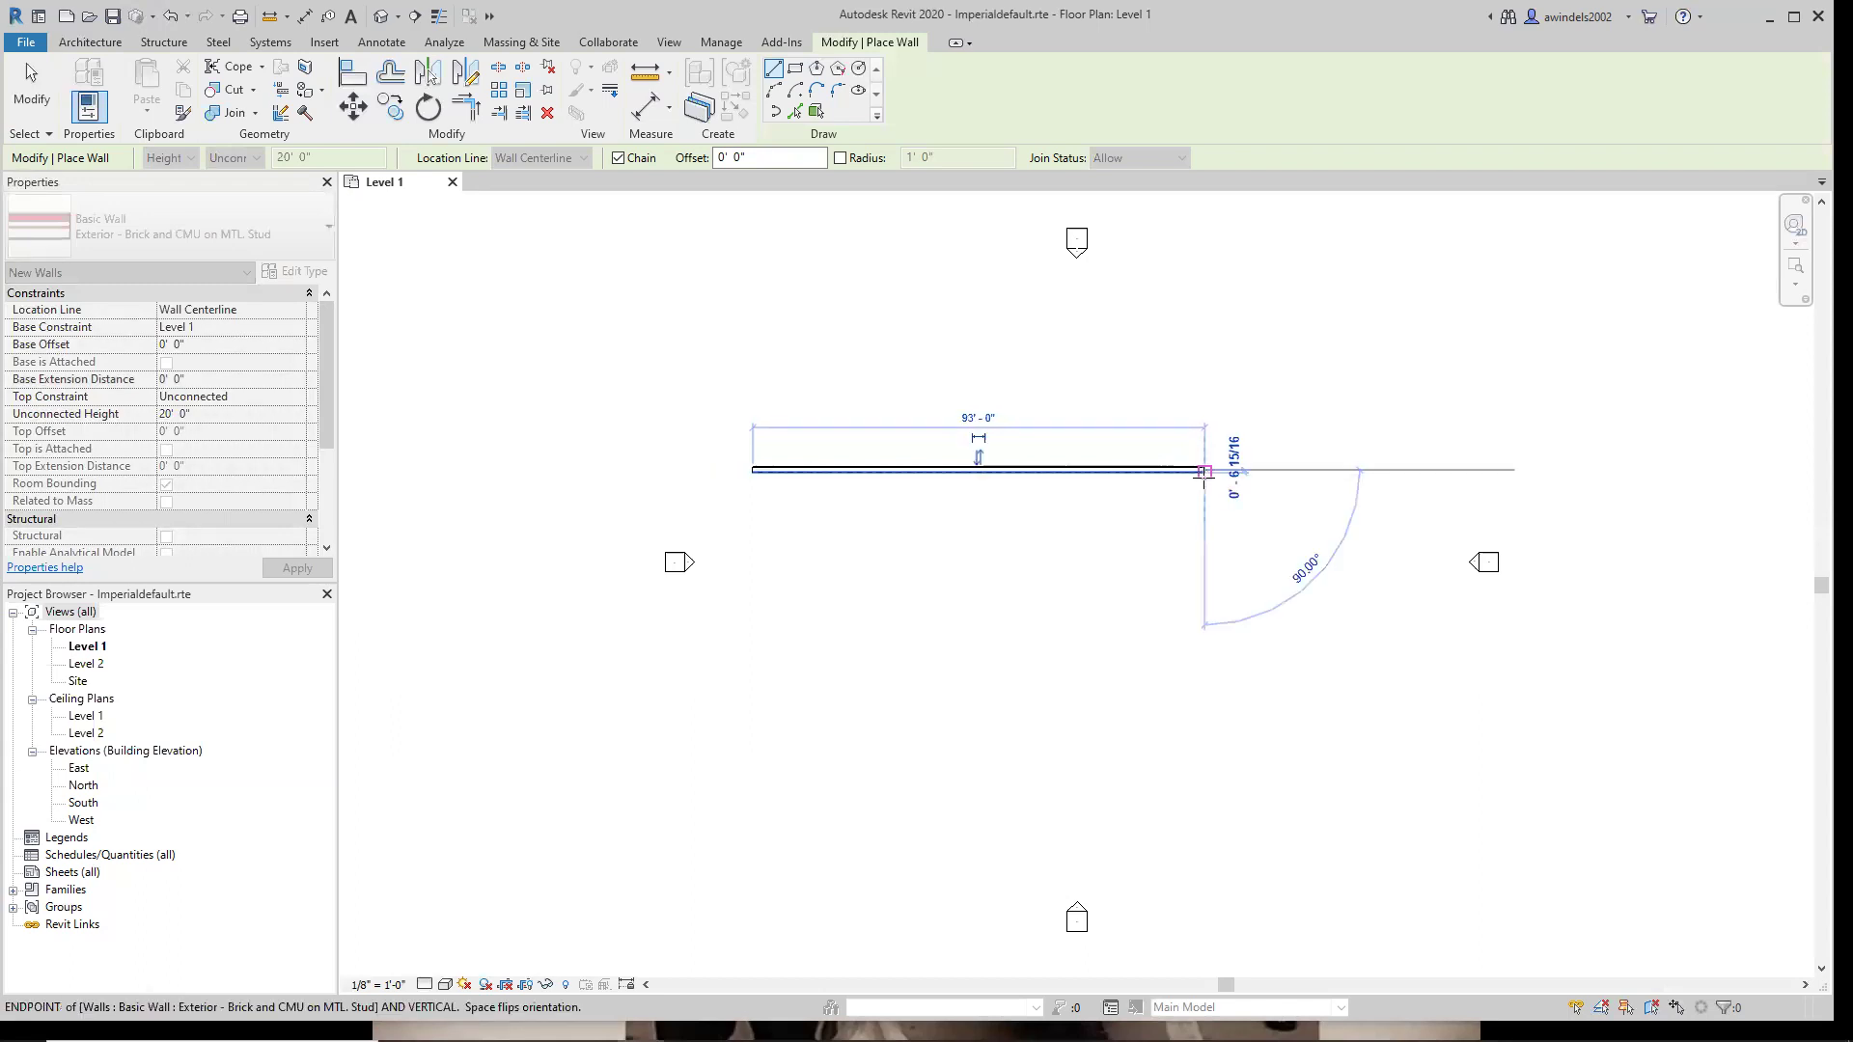
key(Escape)
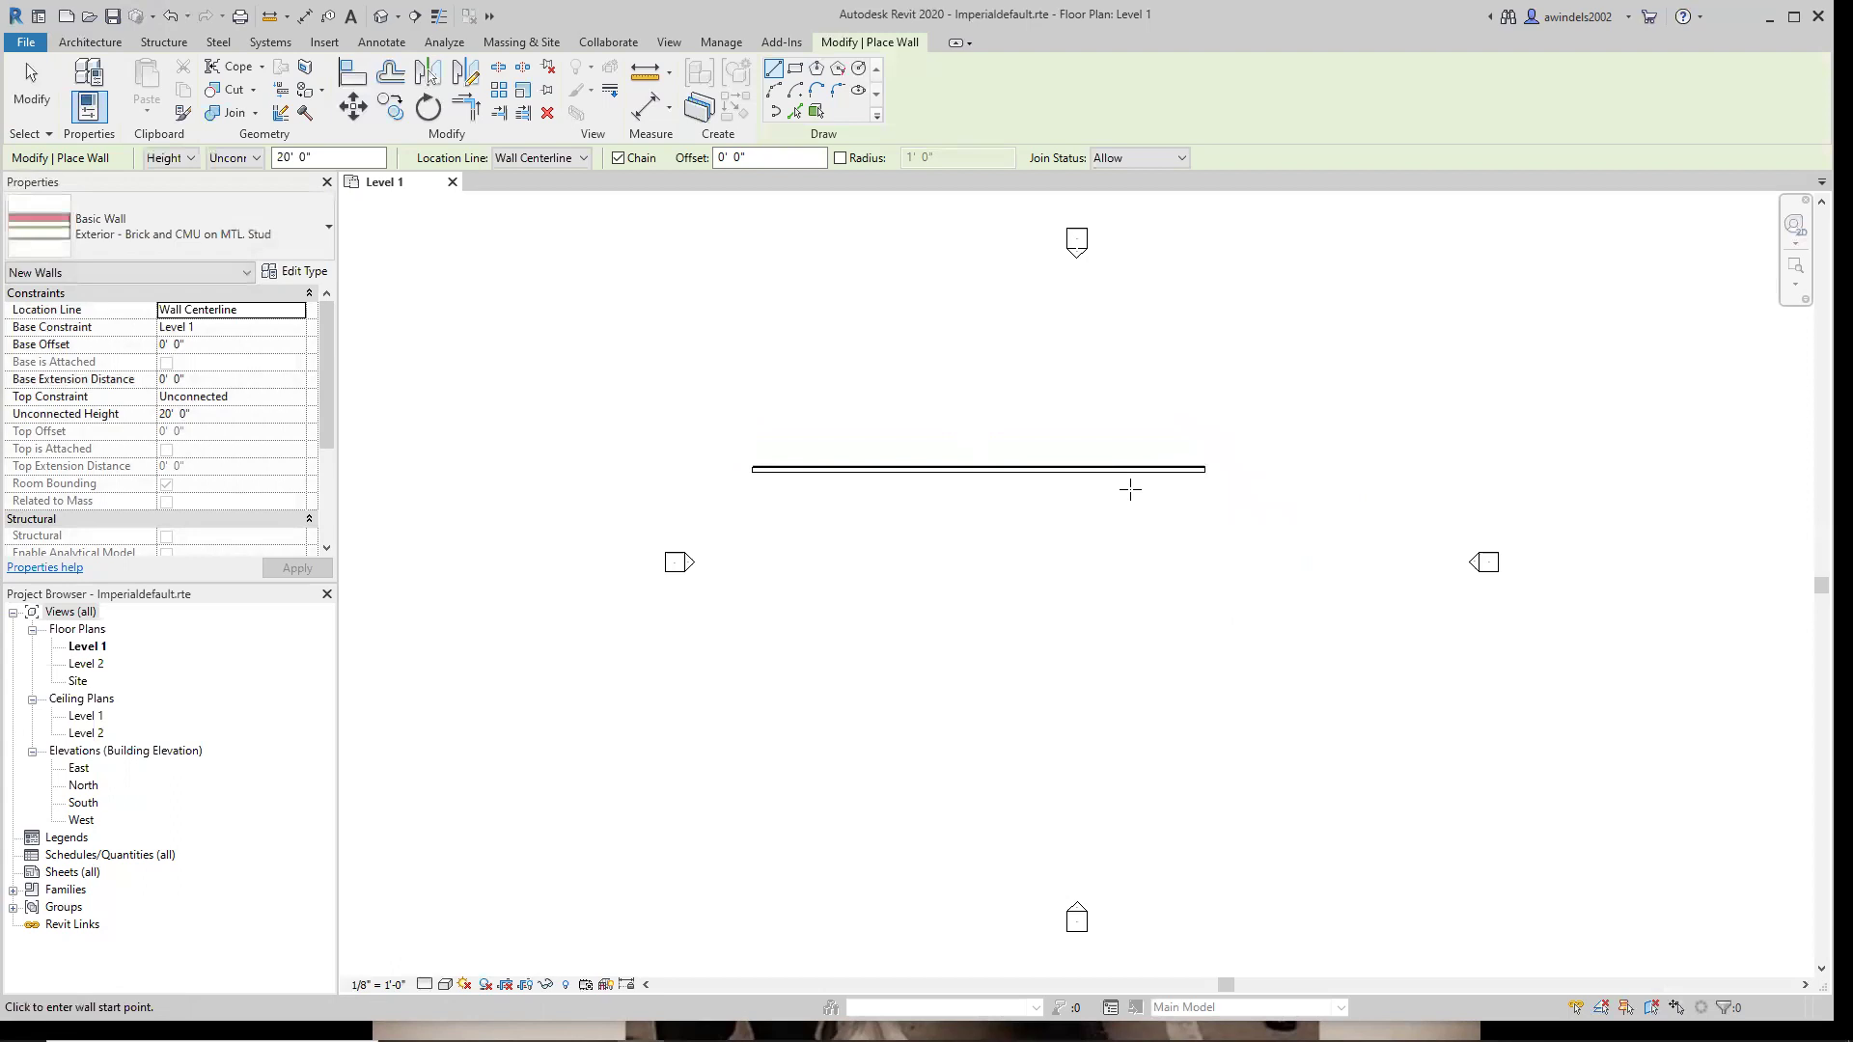
key(Escape)
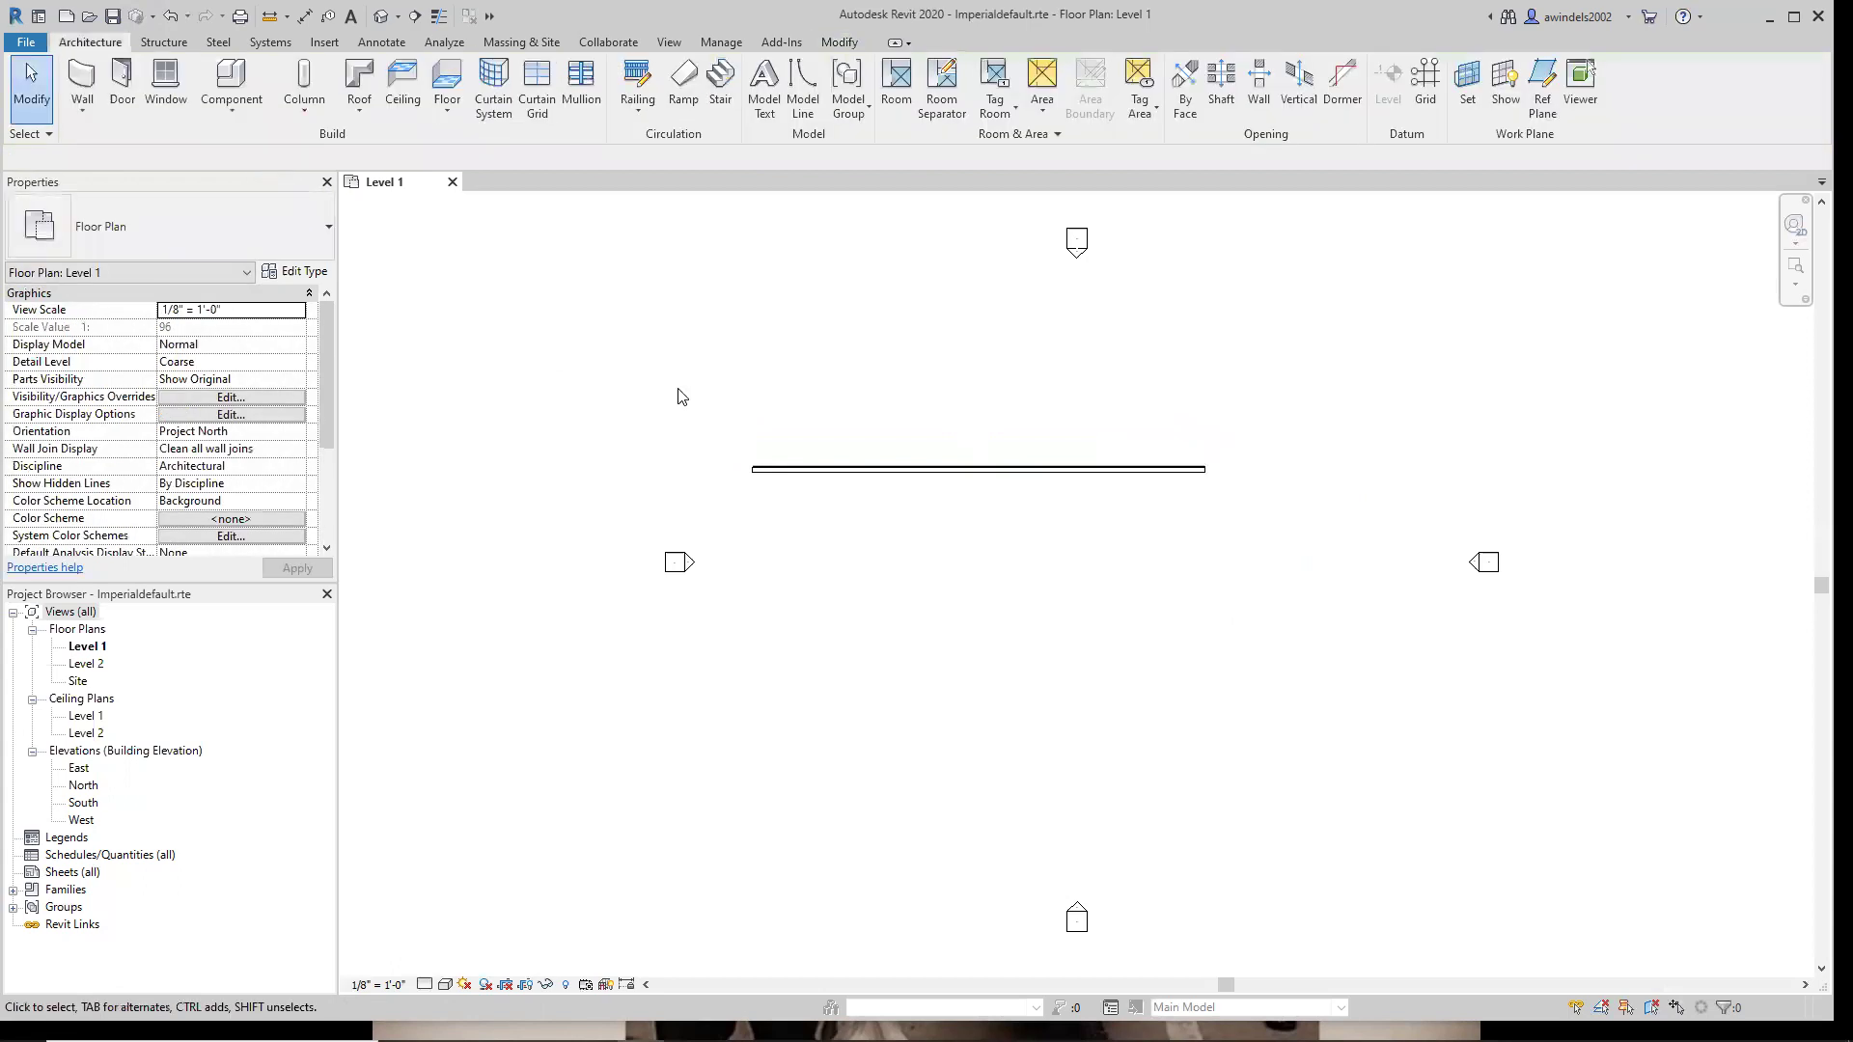
key(ctrl)
key(ctrl)
key(ctrl)
key(ctrl)
key(ctrl)
key(ctrl)
key(ctrl)
key(ctrl)
key(ctrl)
key(ctrl)
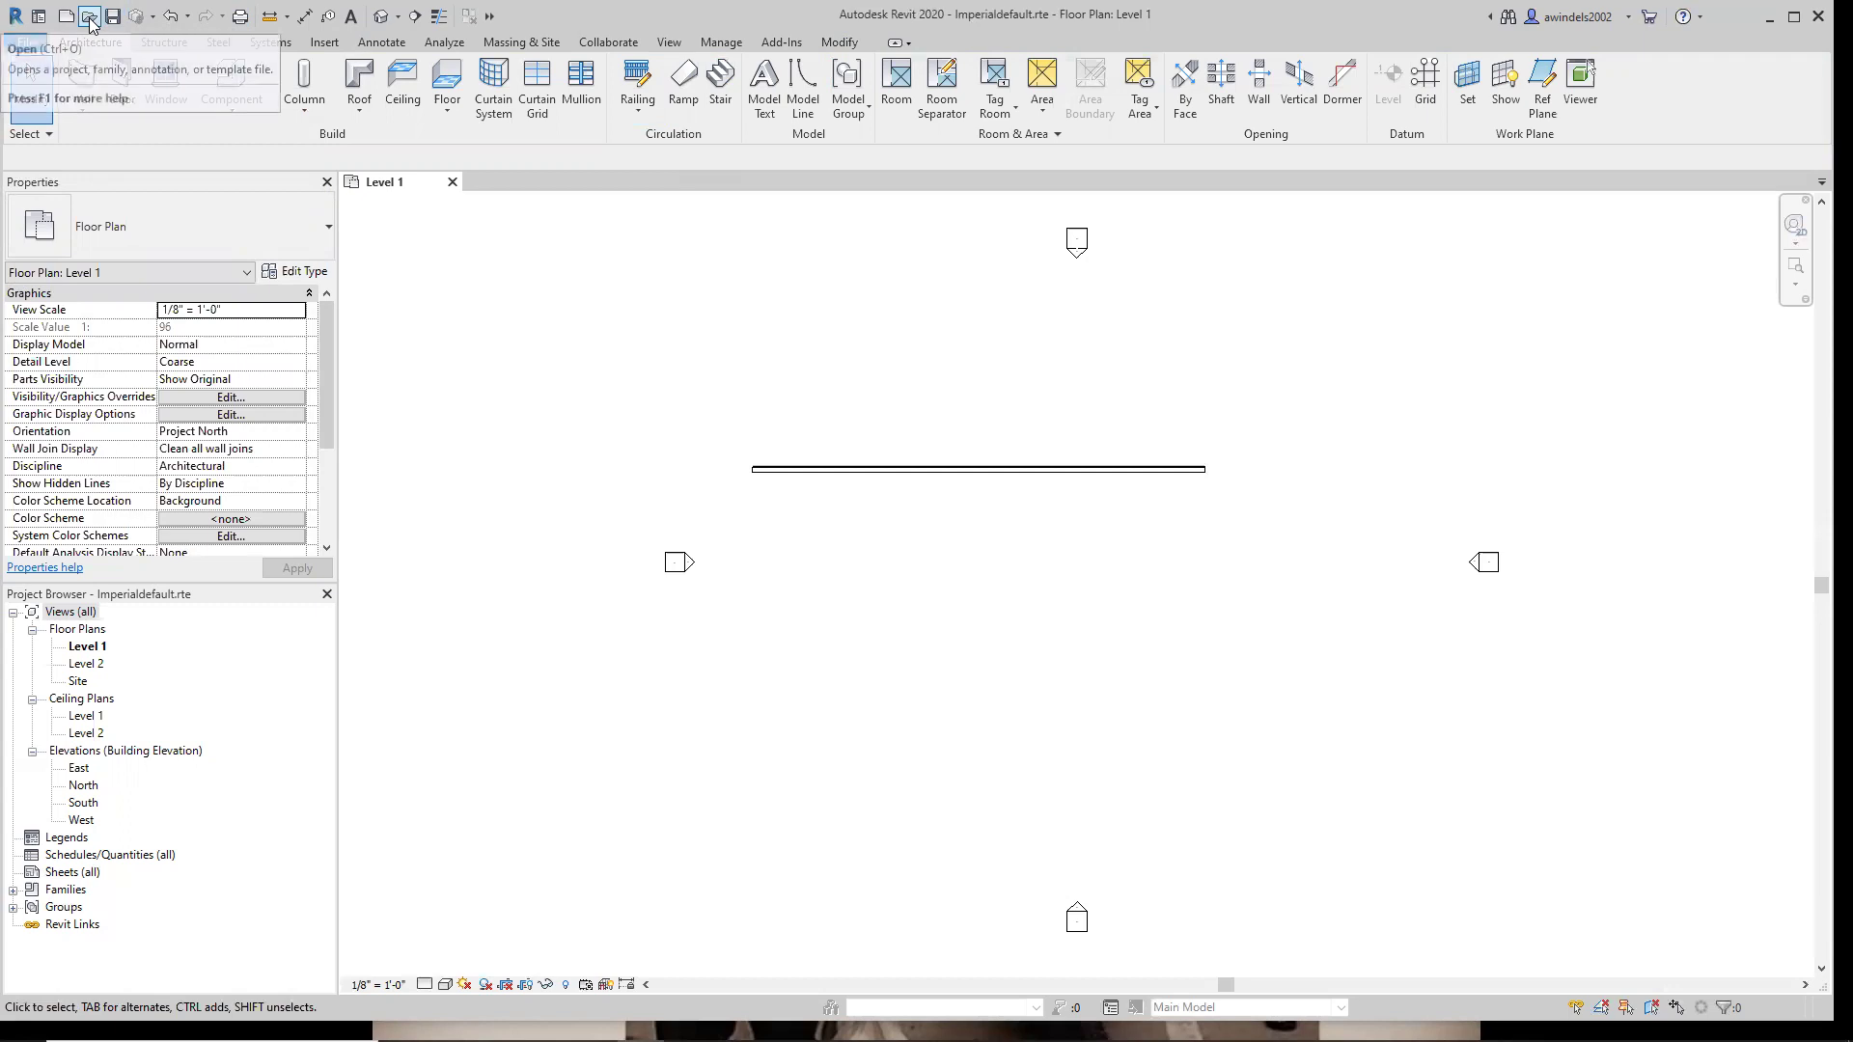
Look at the Home screen, return to the Level 1 plan, and view the available Measure commands.
click(40, 17)
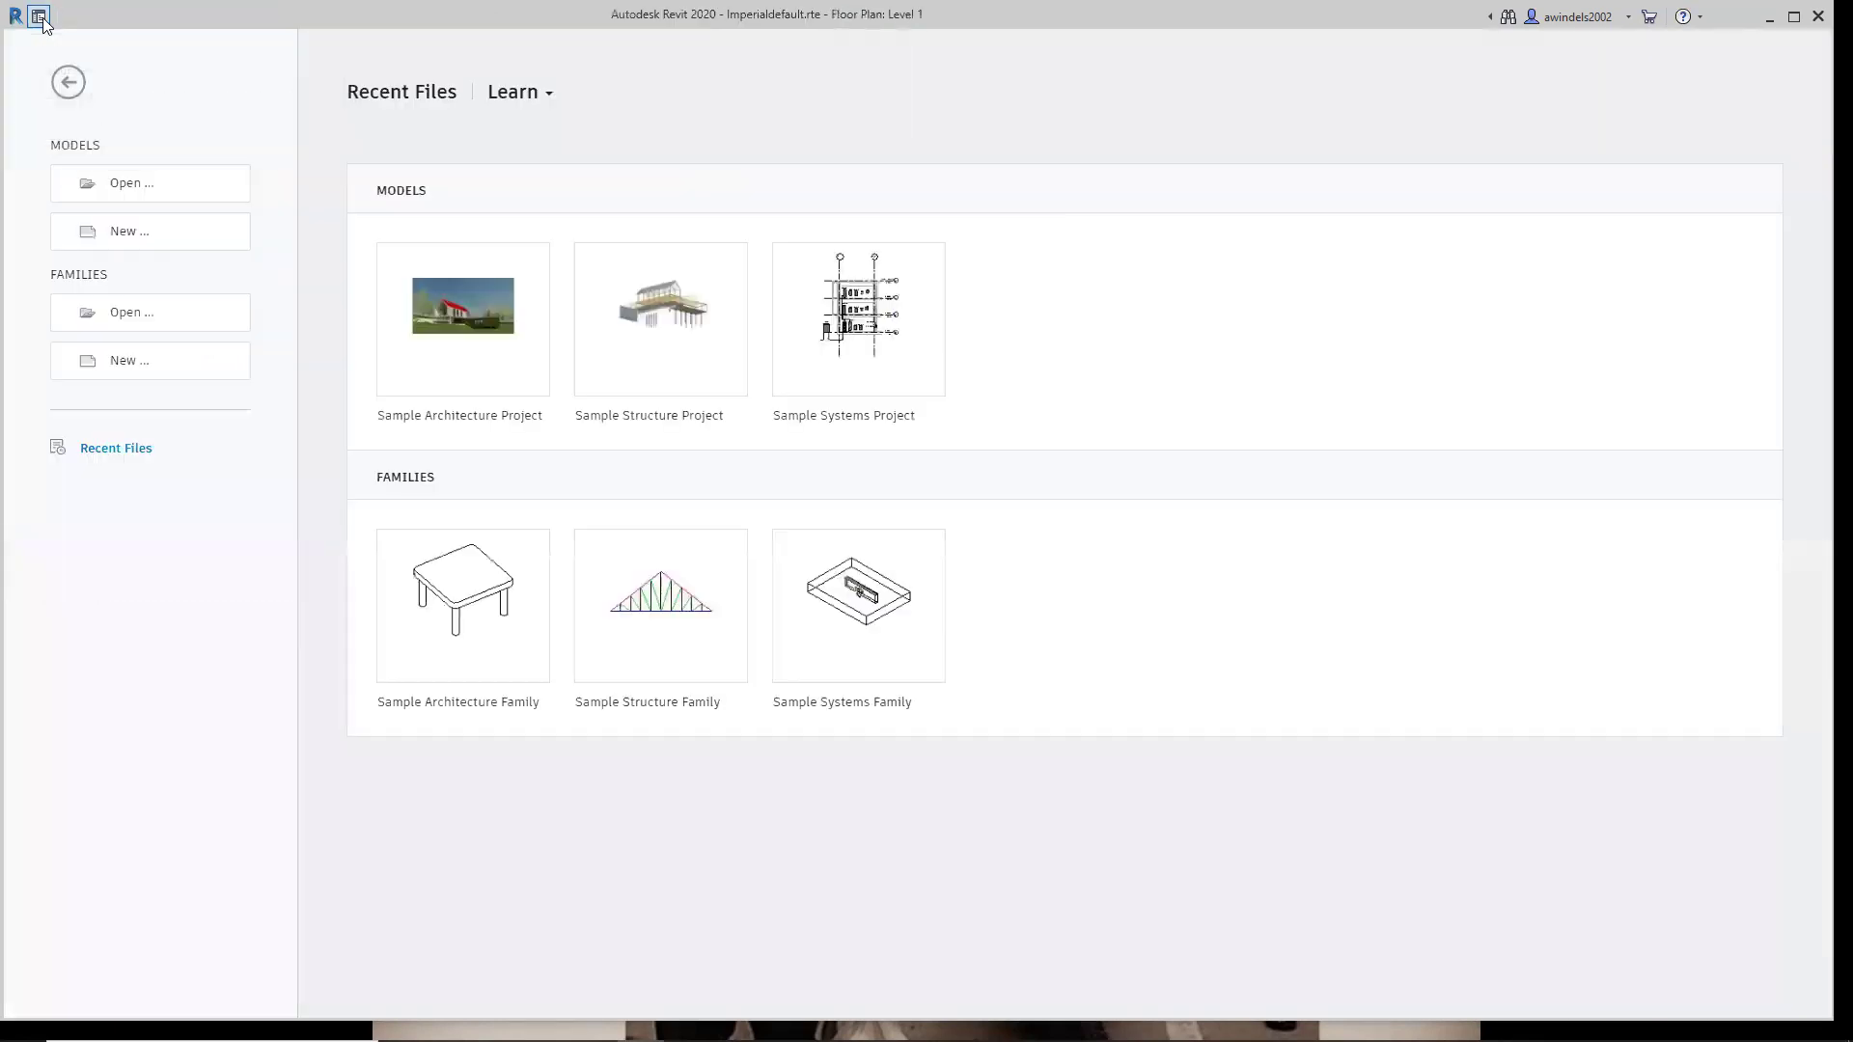
click(70, 83)
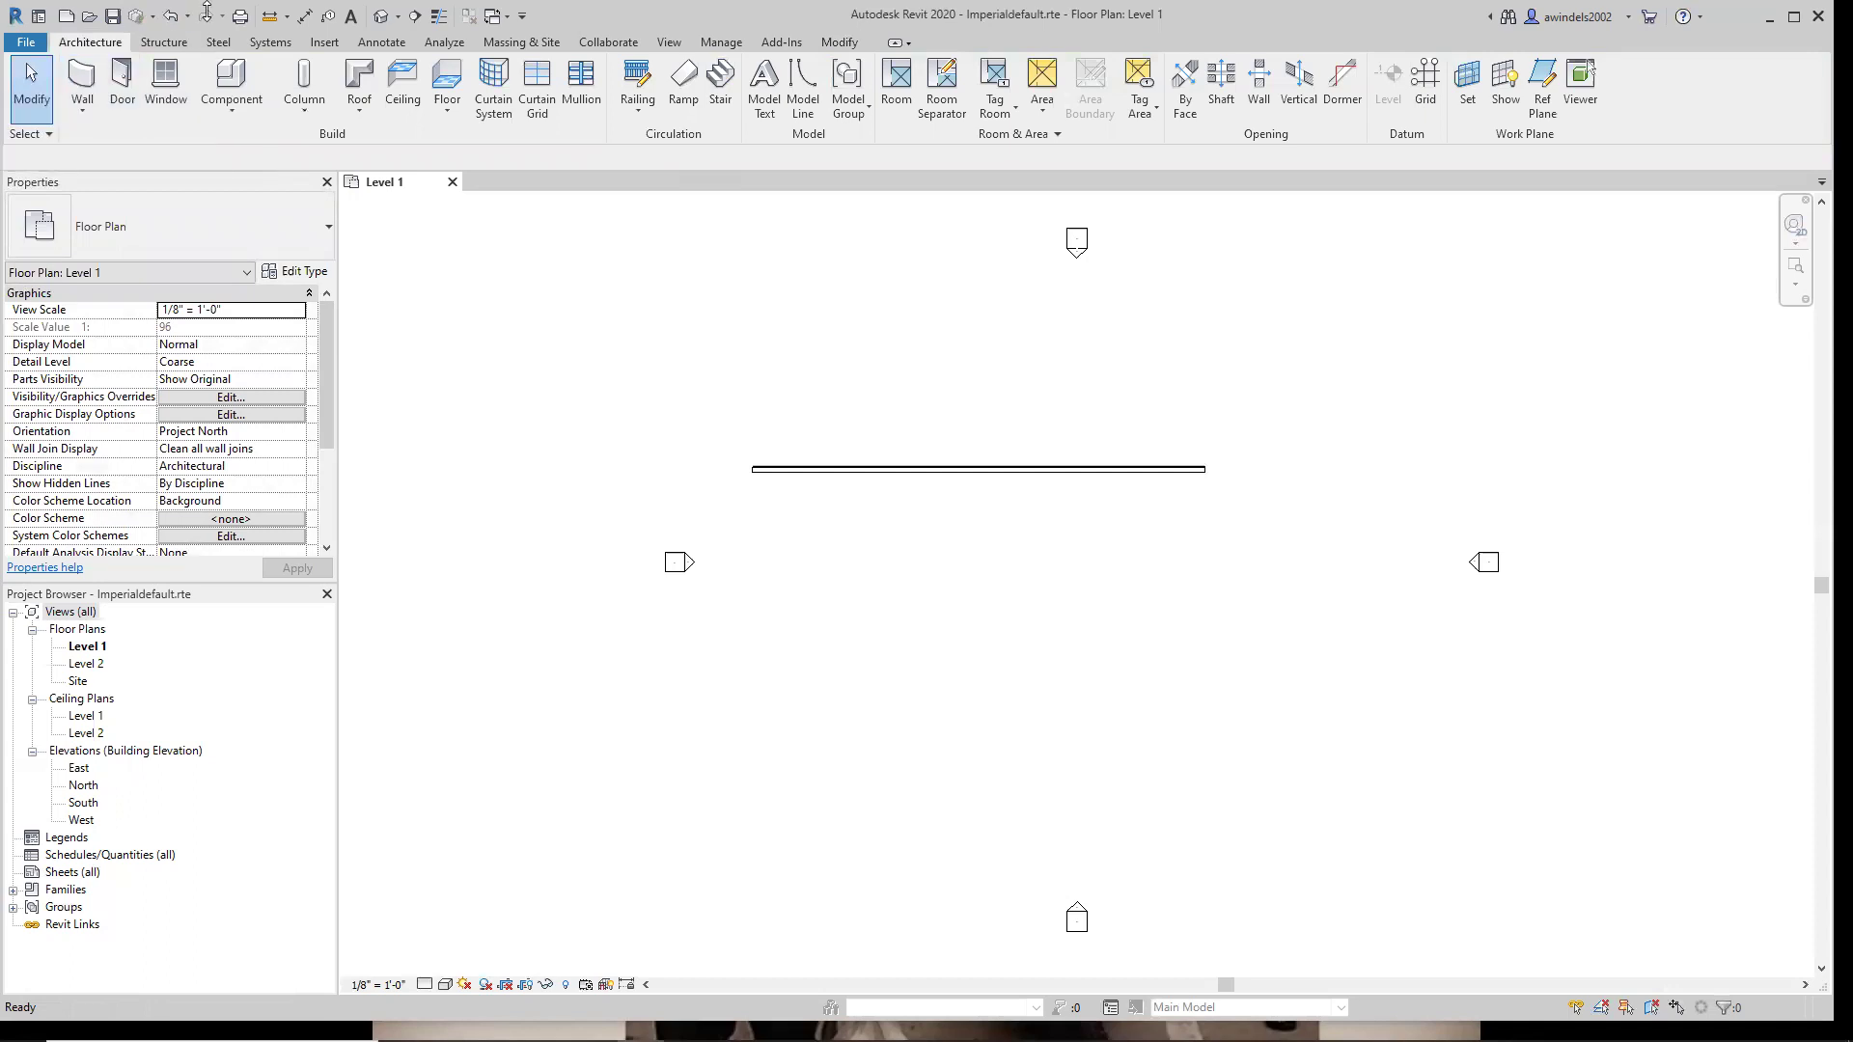
click(287, 16)
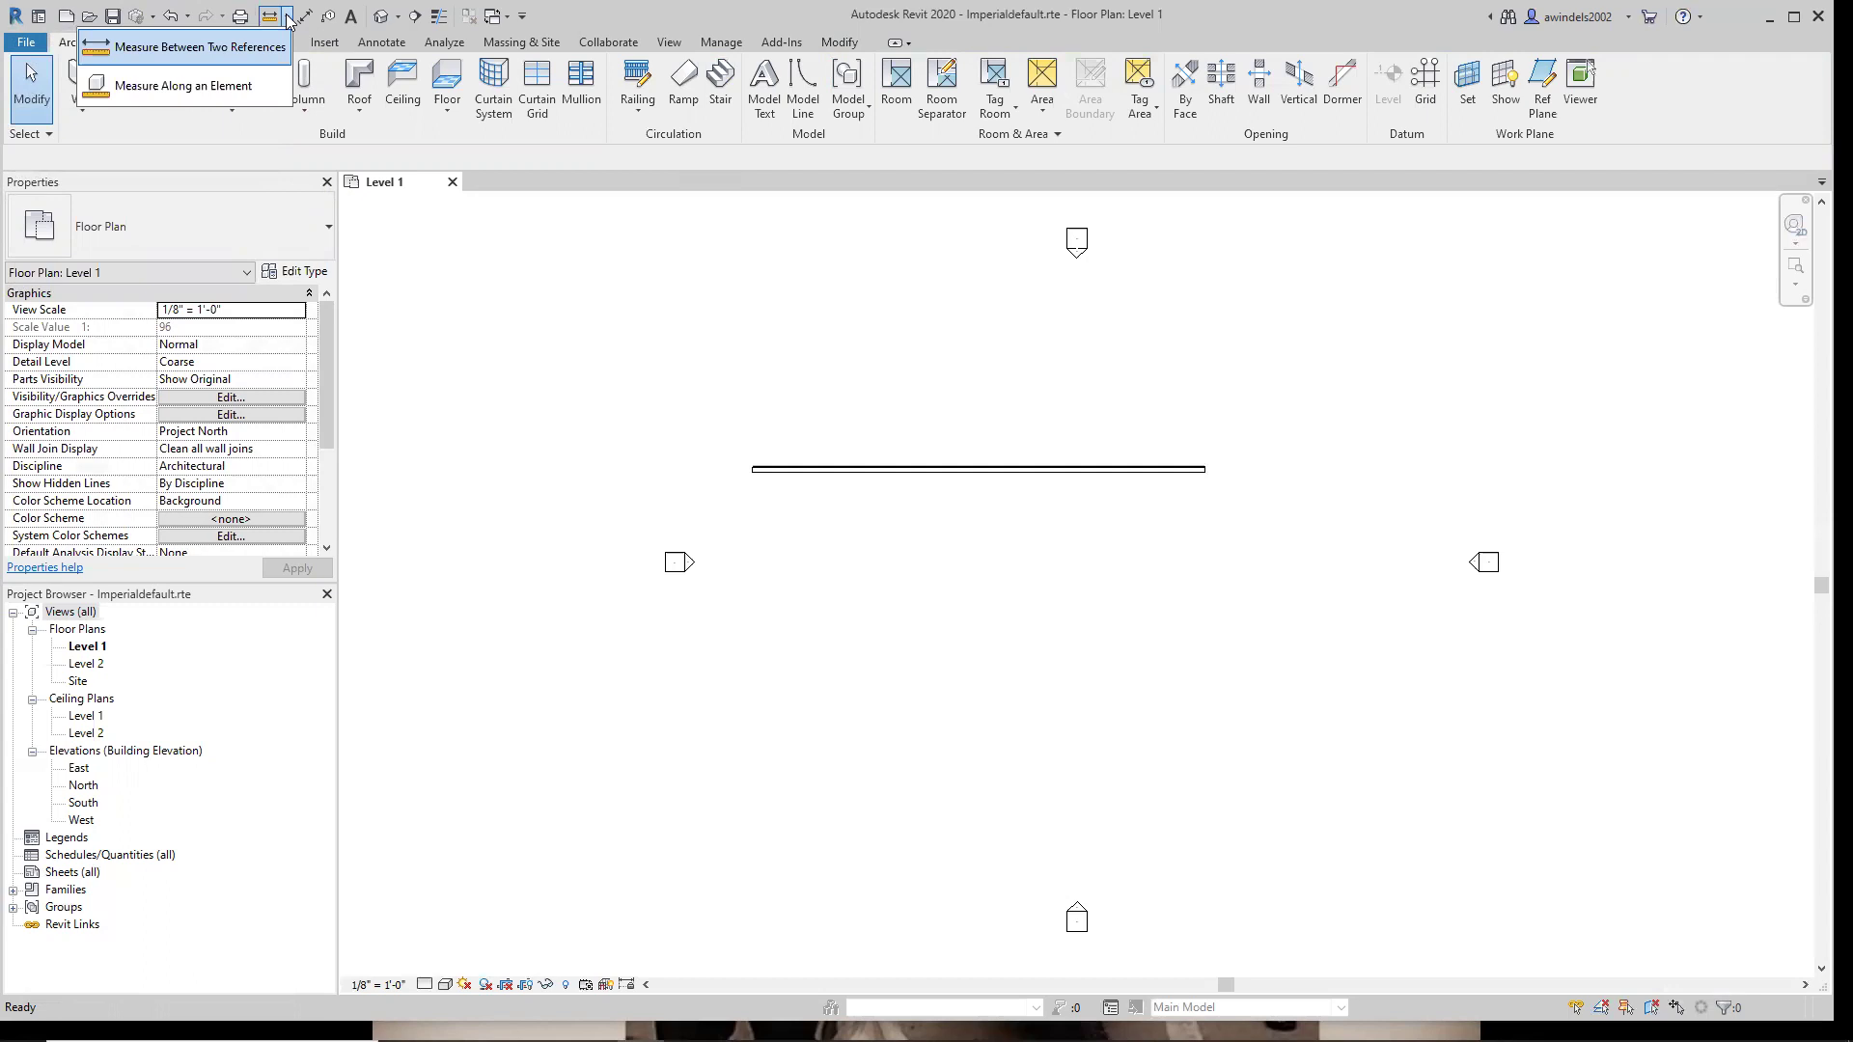
click(286, 16)
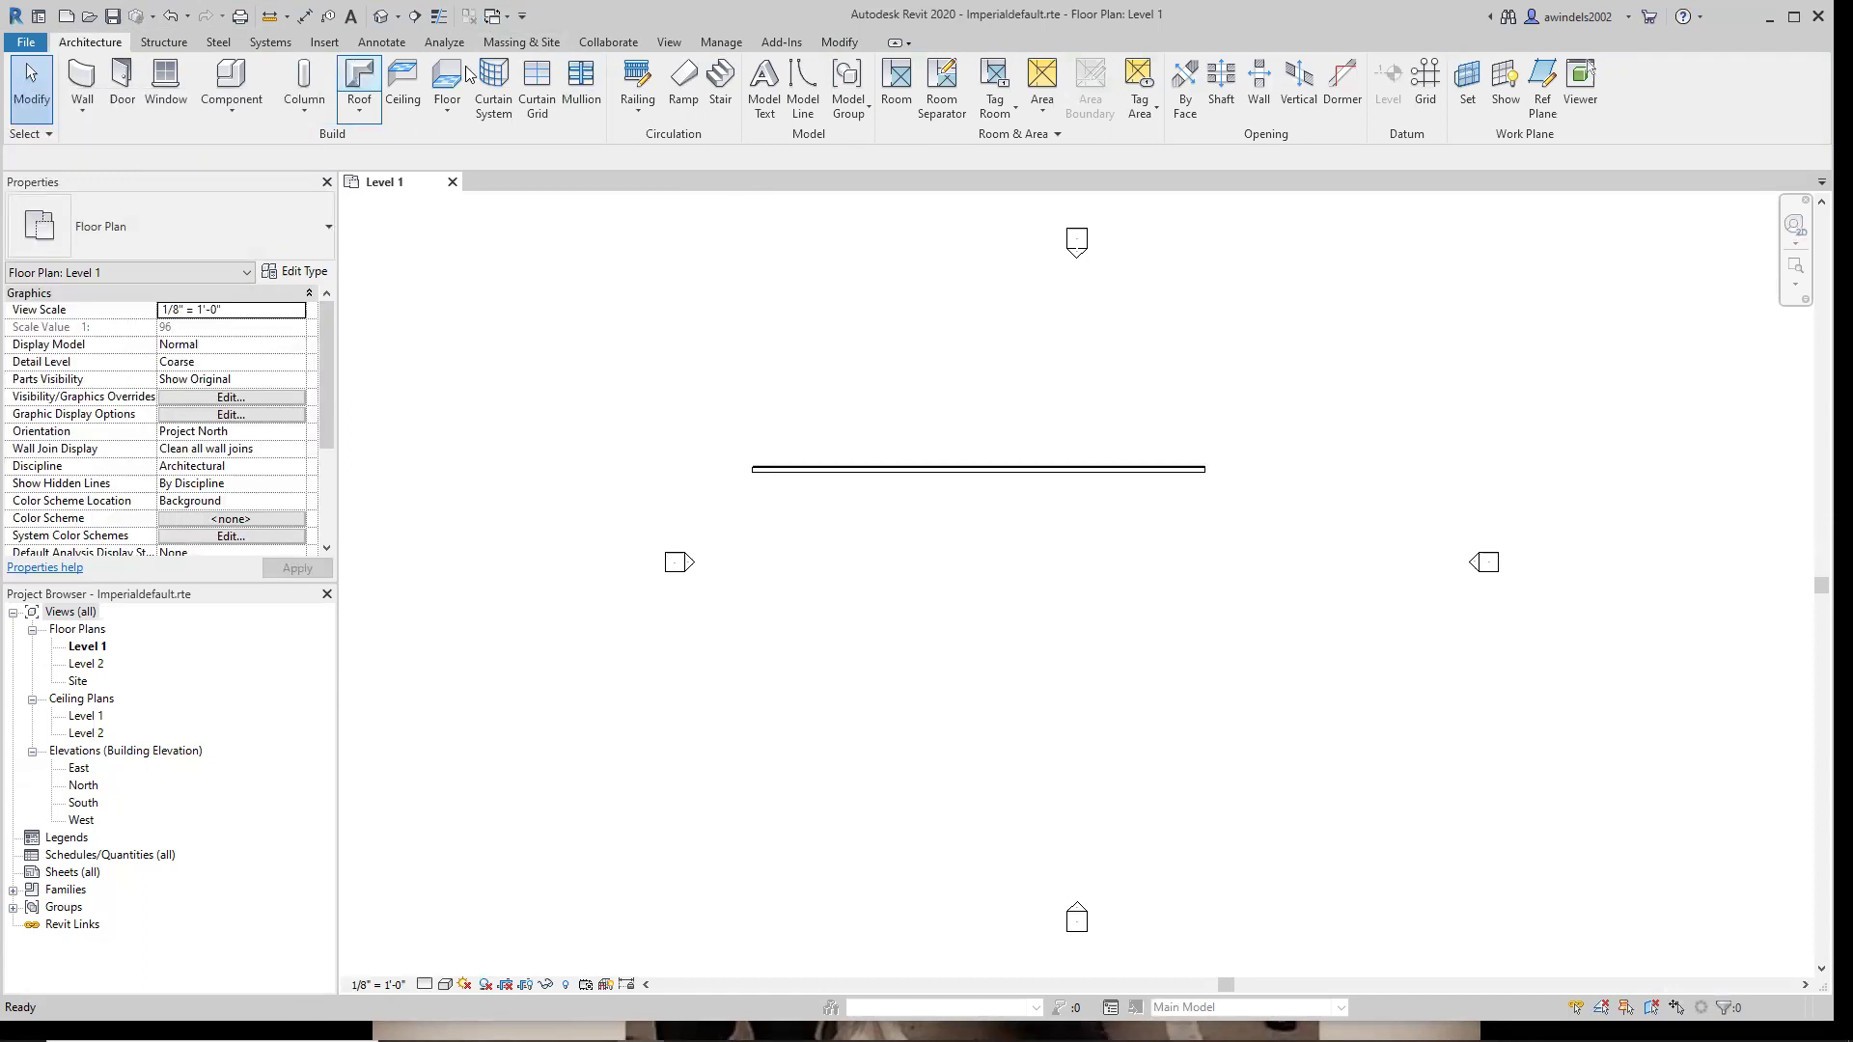
key(ctrl)
key(ctrl)
key(ctrl)
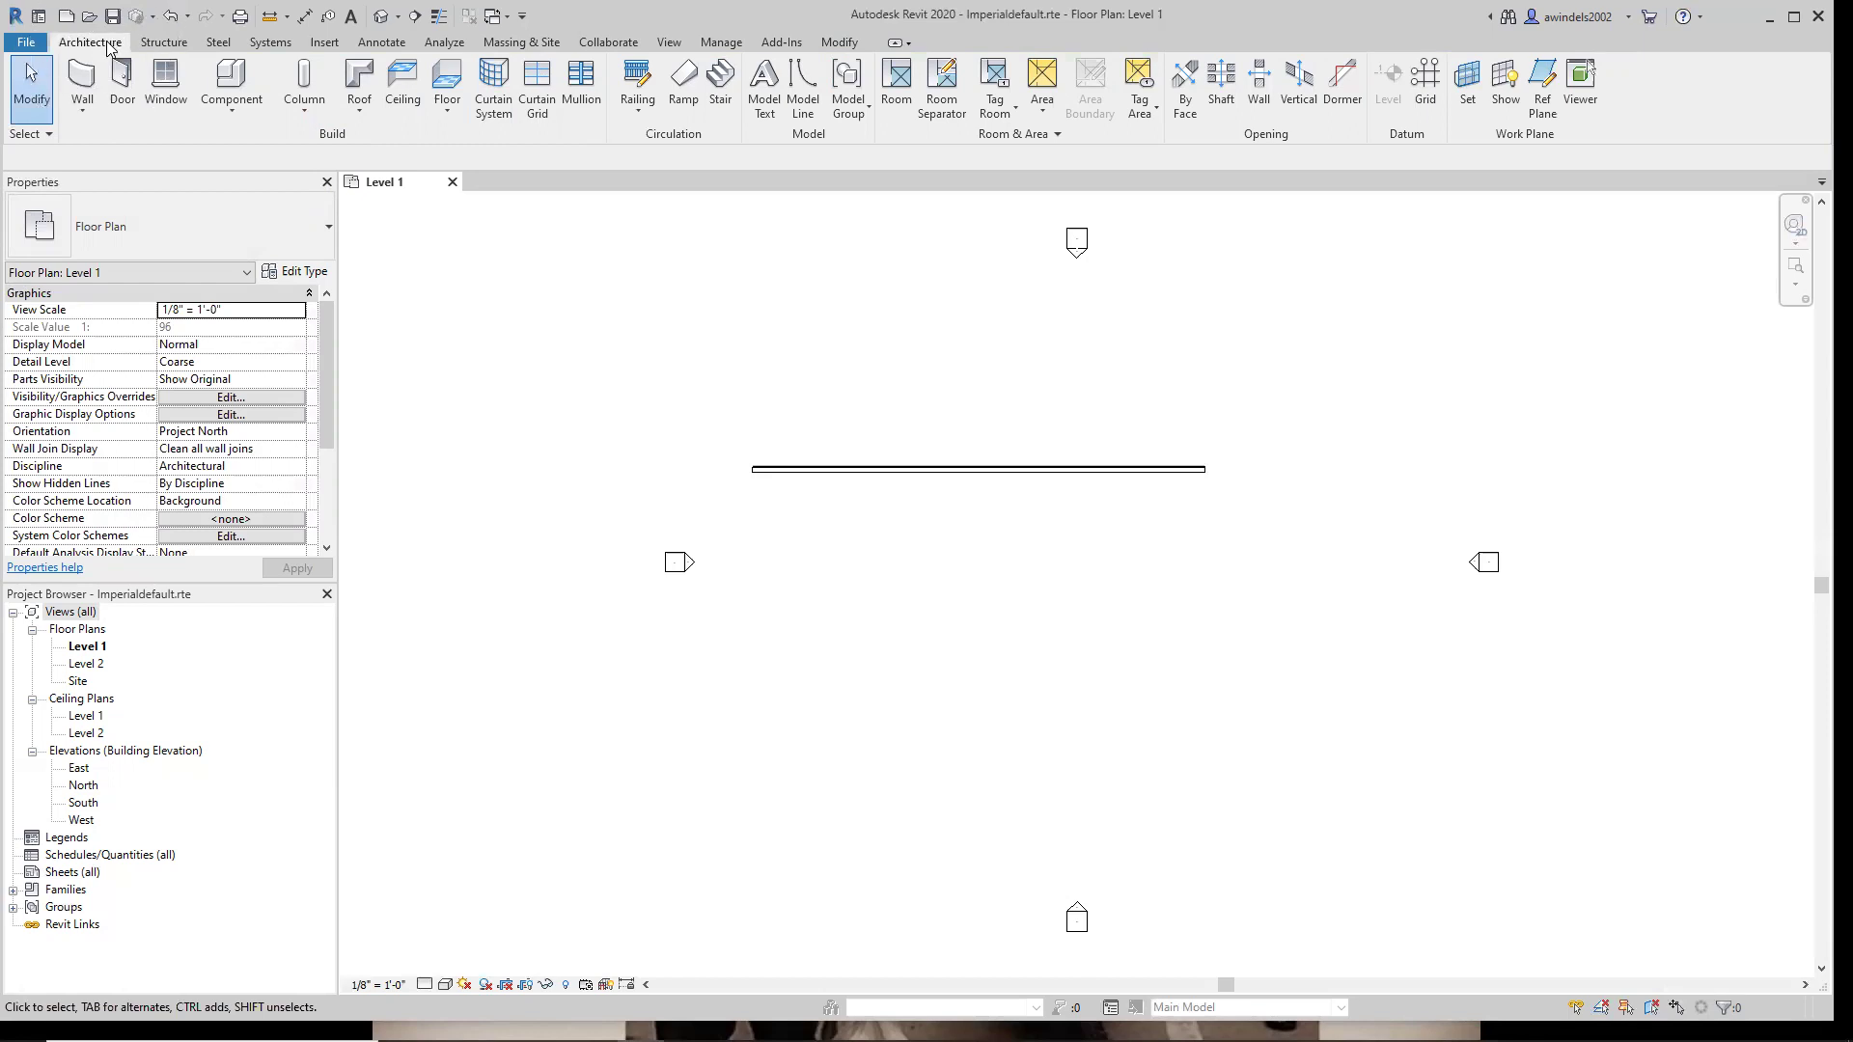
key(ctrl)
key(ctrl)
key(ctrl)
key(ctrl)
key(ctrl)
key(ctrl)
Examine the Structure, Steel, Systems, Insert and Annotate command sets.
click(162, 43)
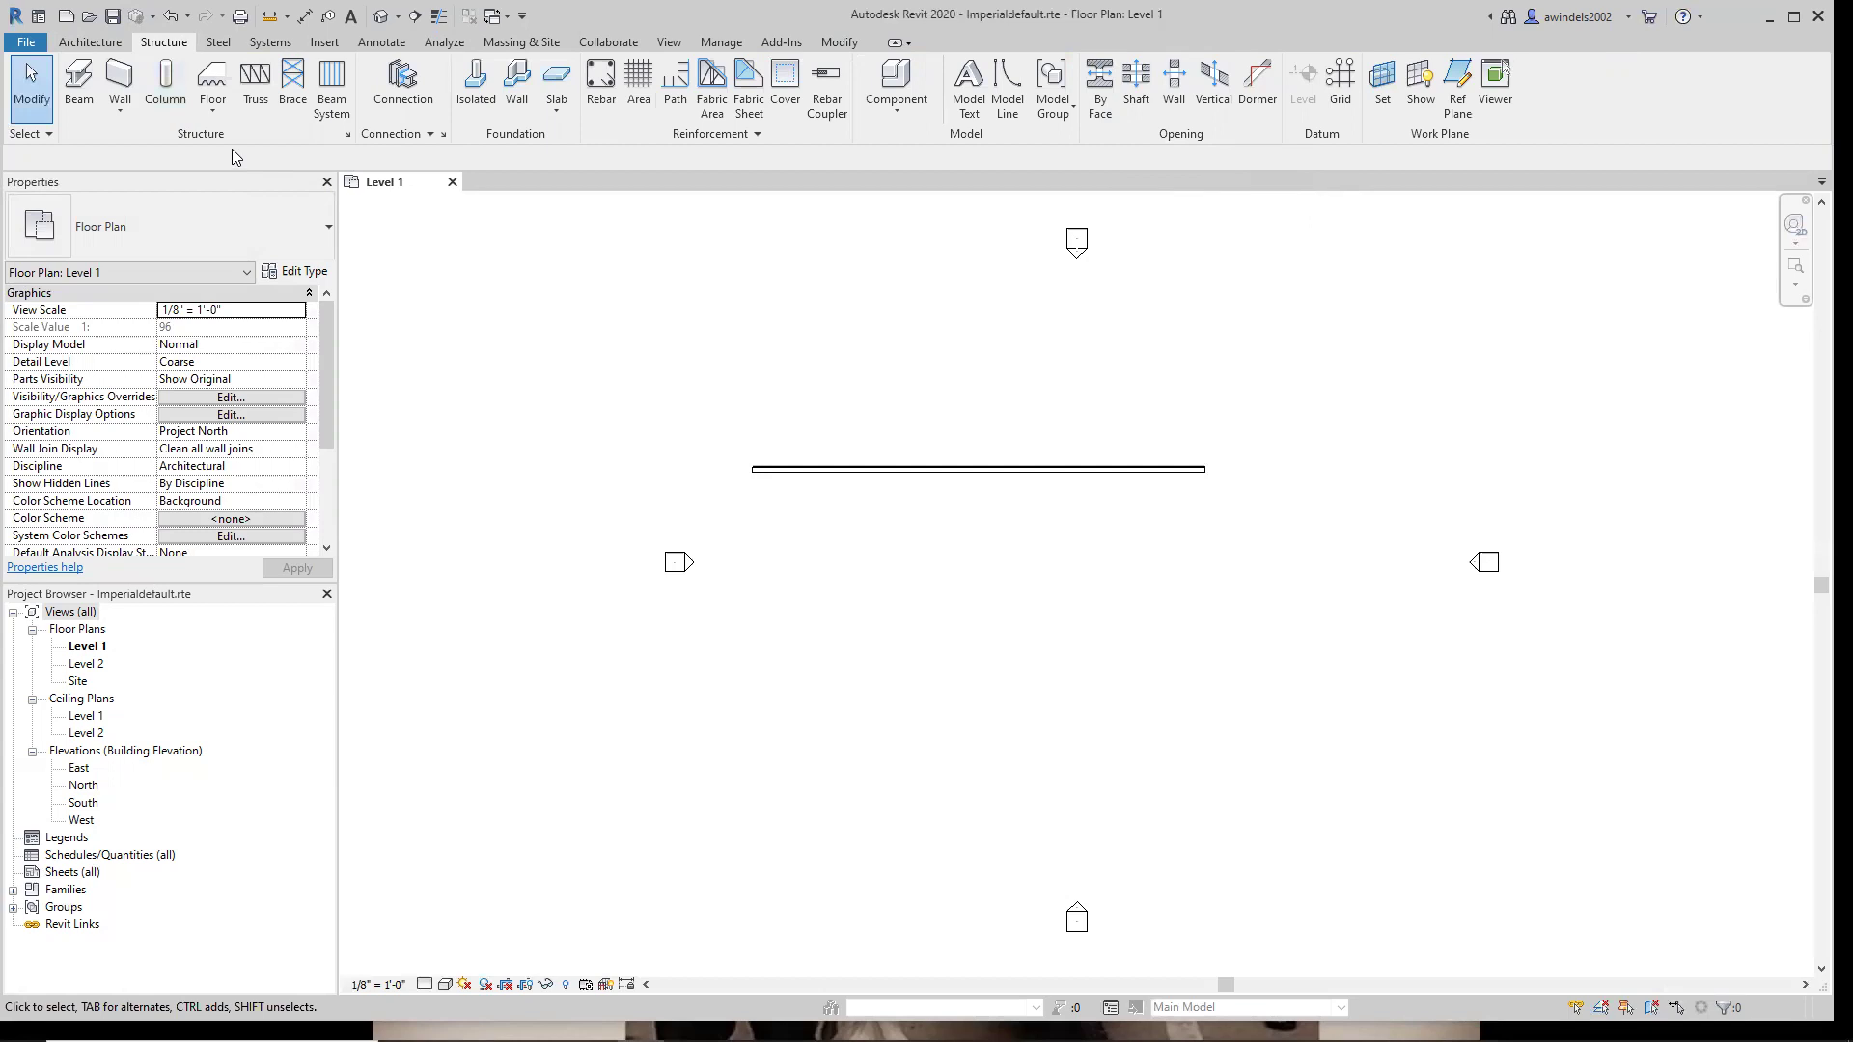
click(220, 44)
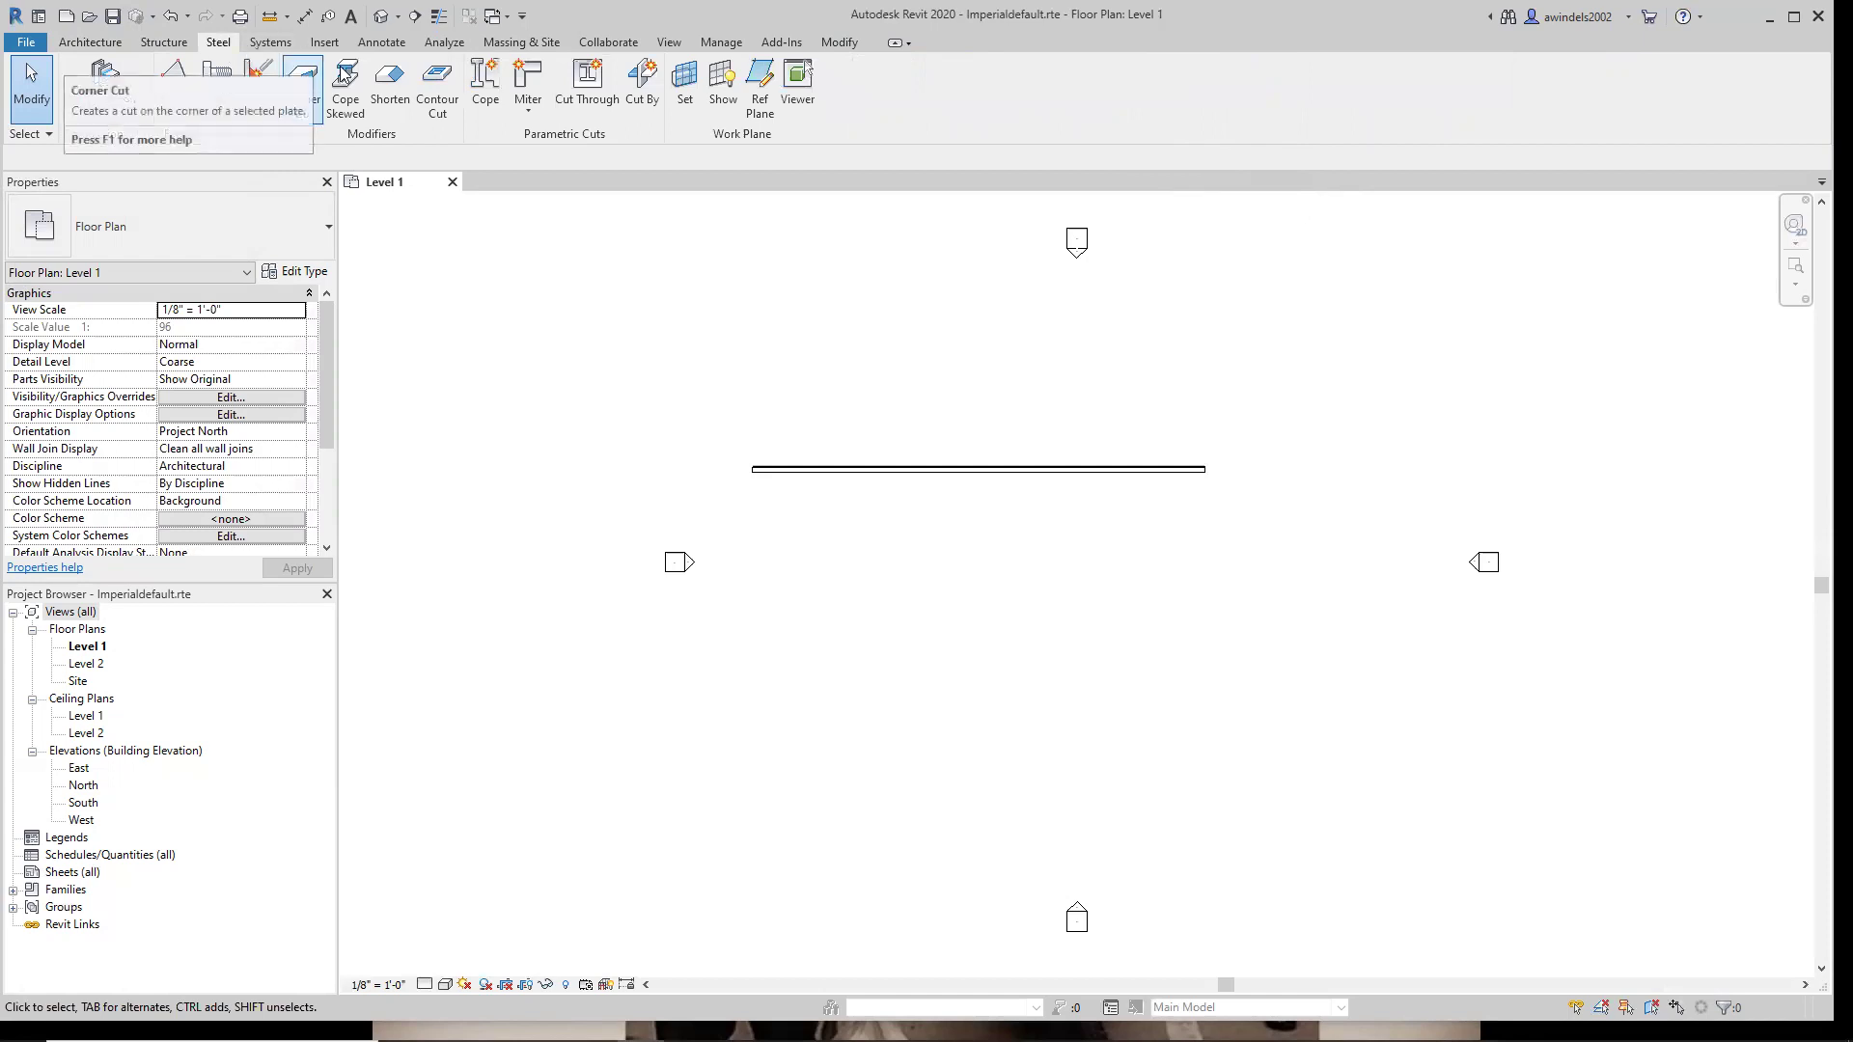
click(400, 140)
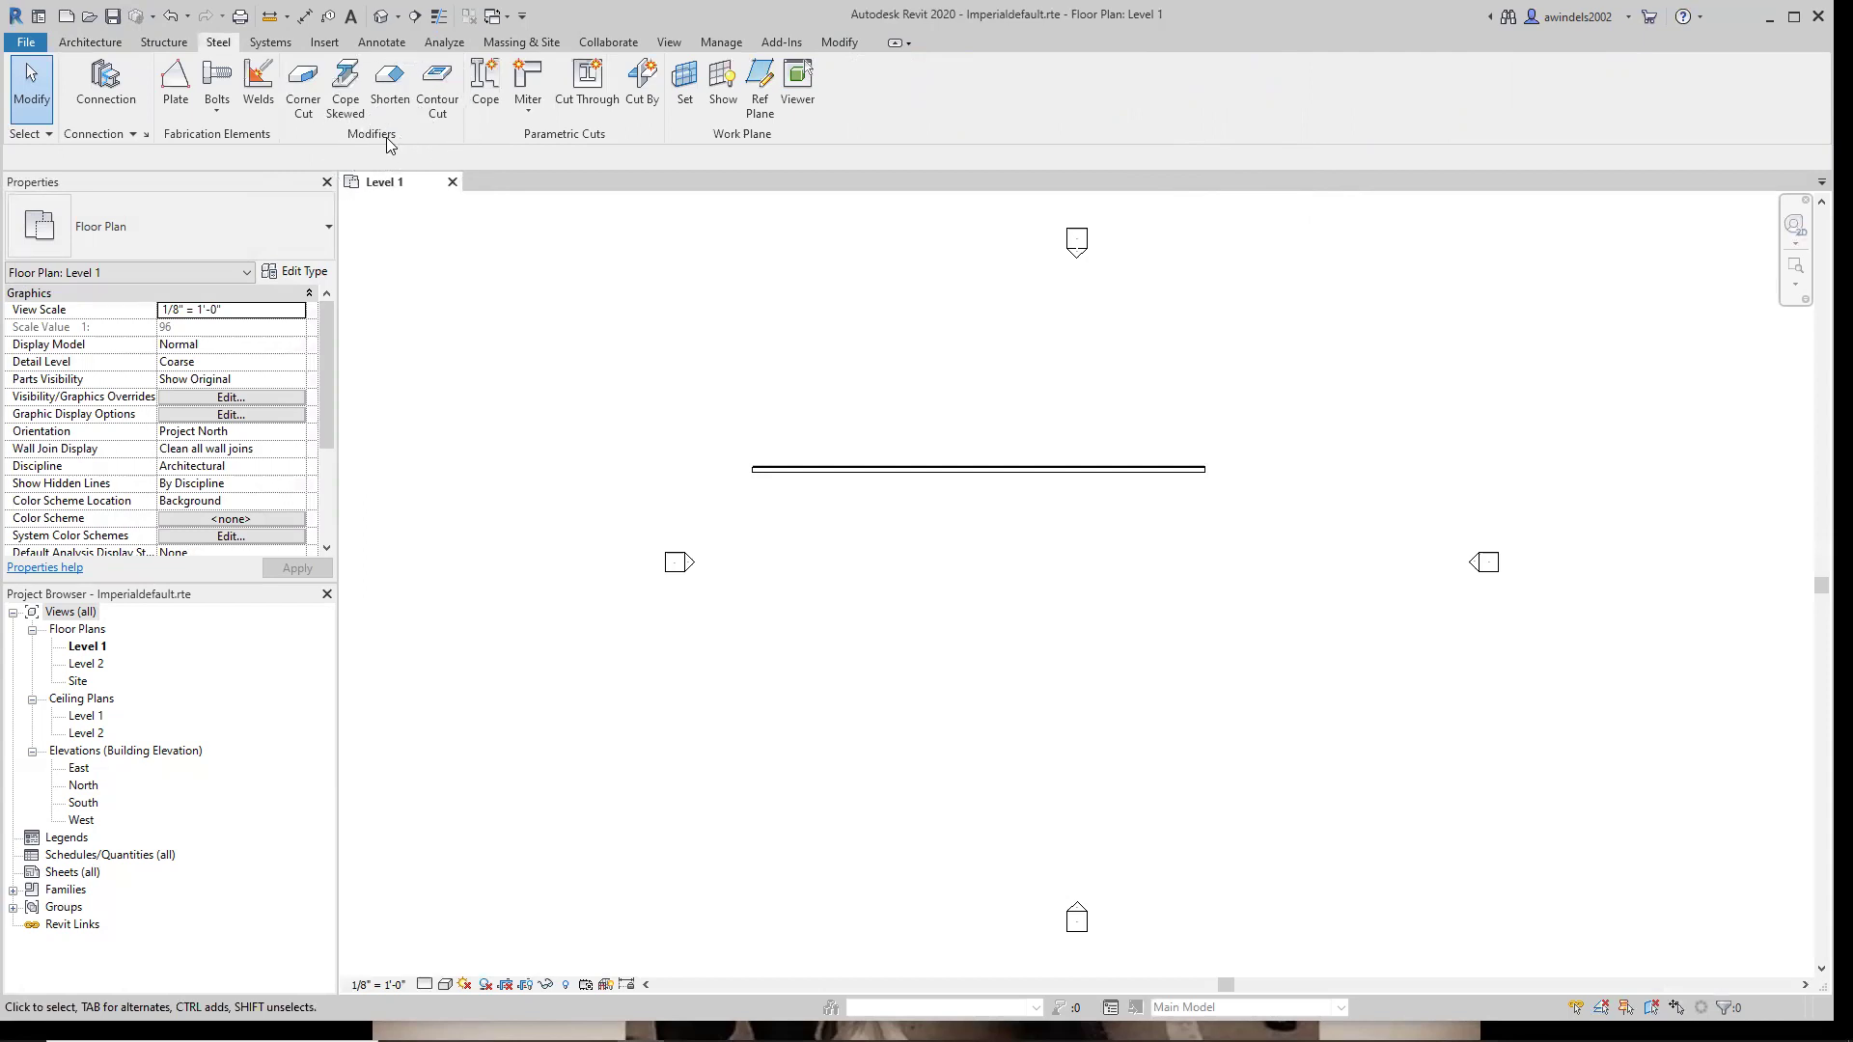
click(272, 42)
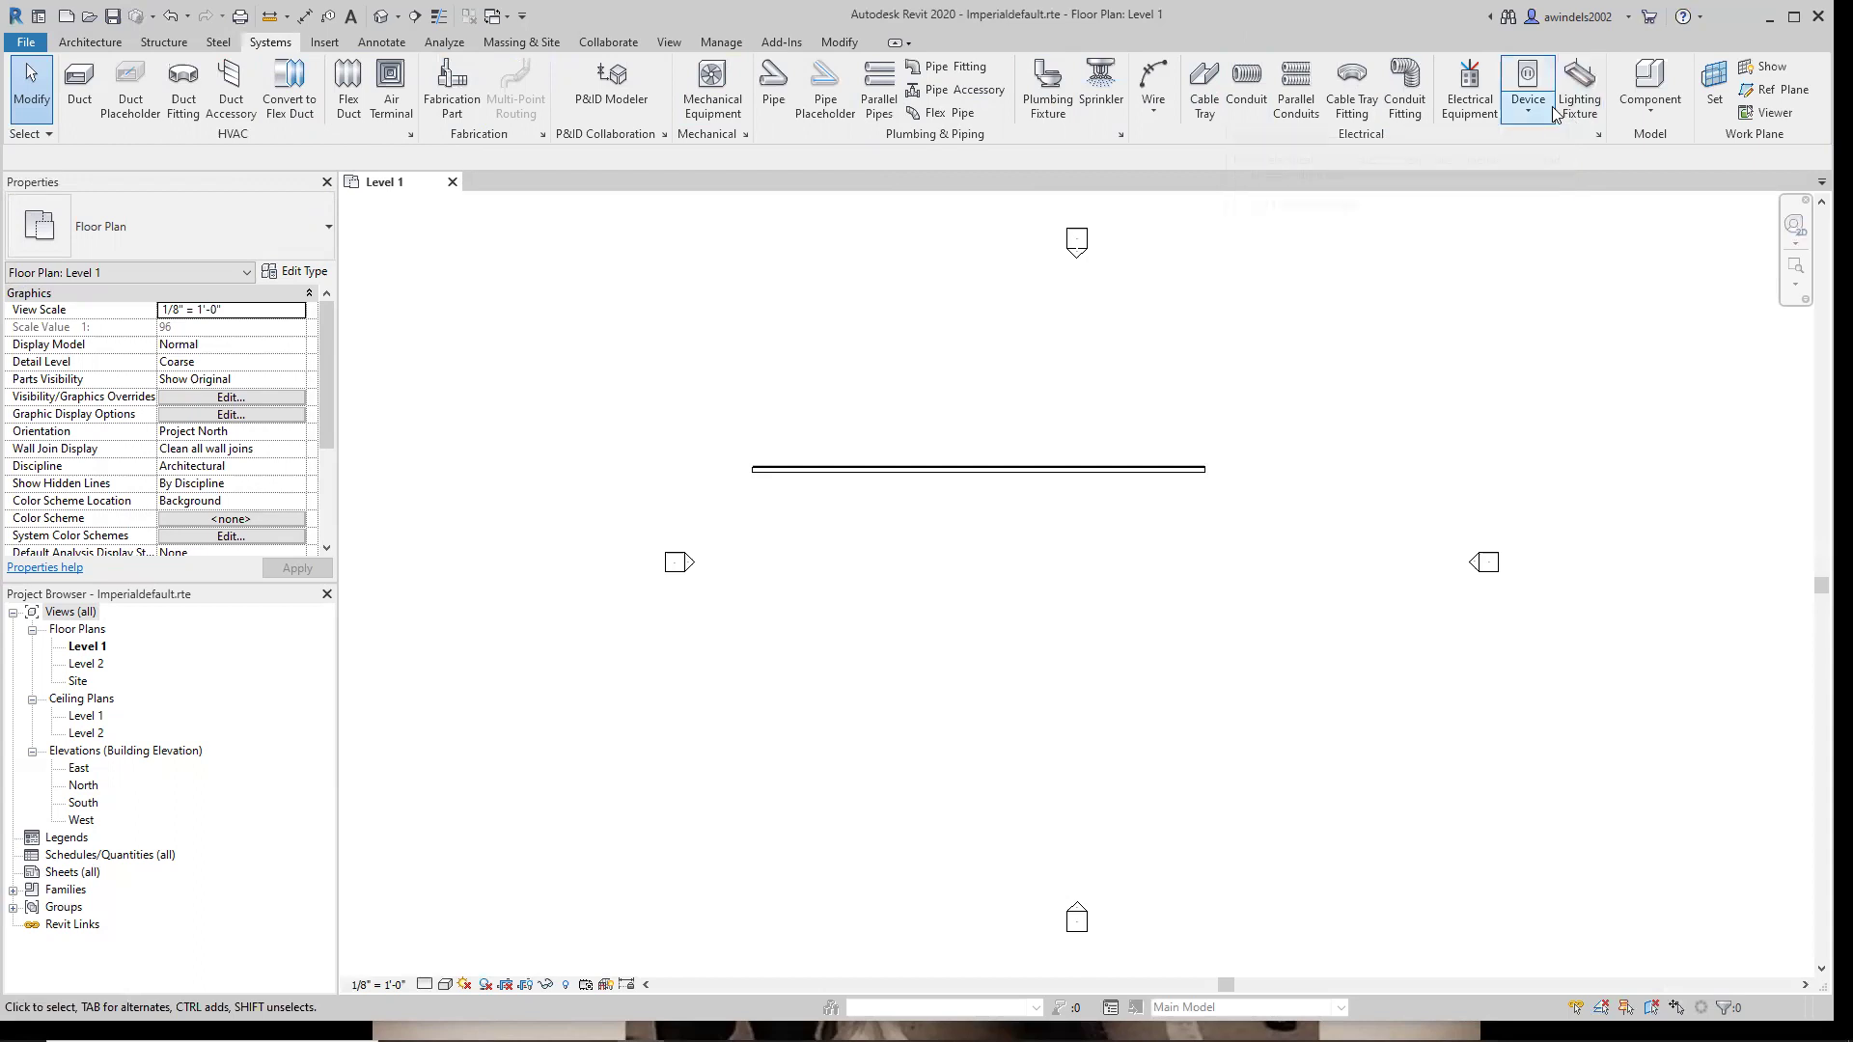
click(340, 46)
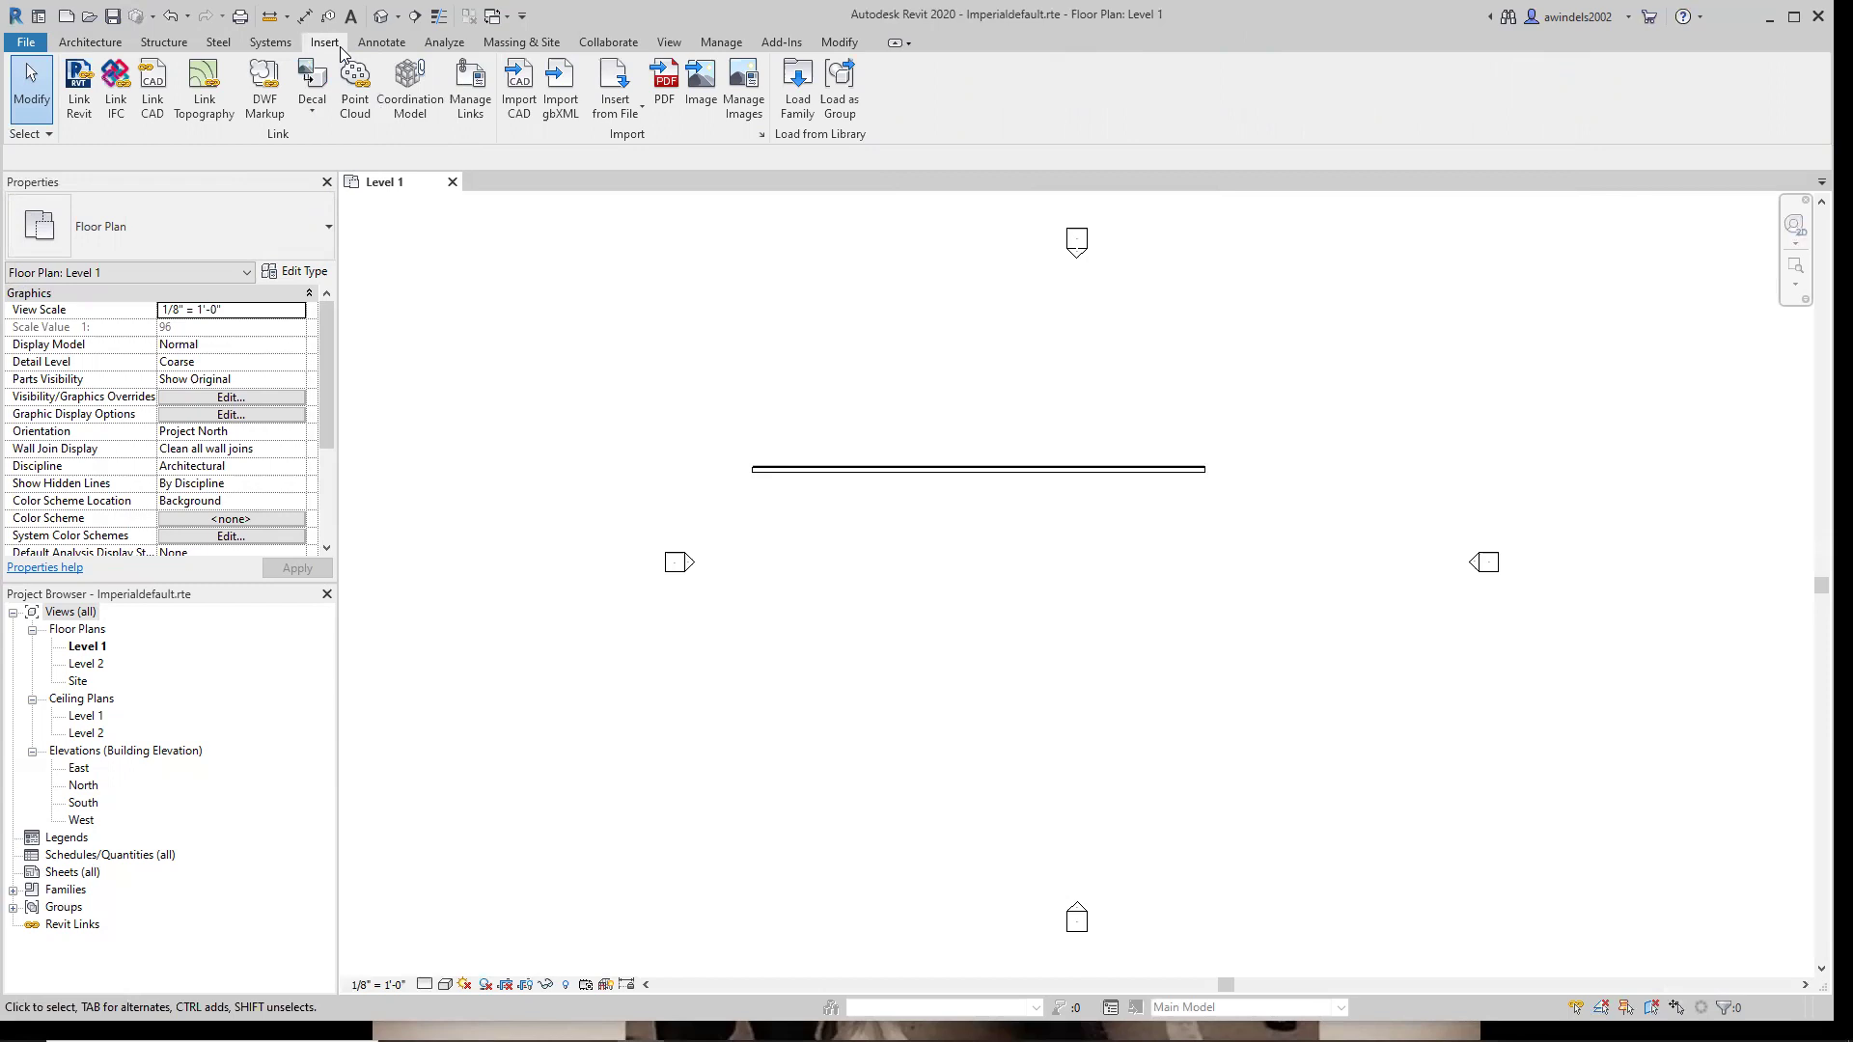
click(395, 45)
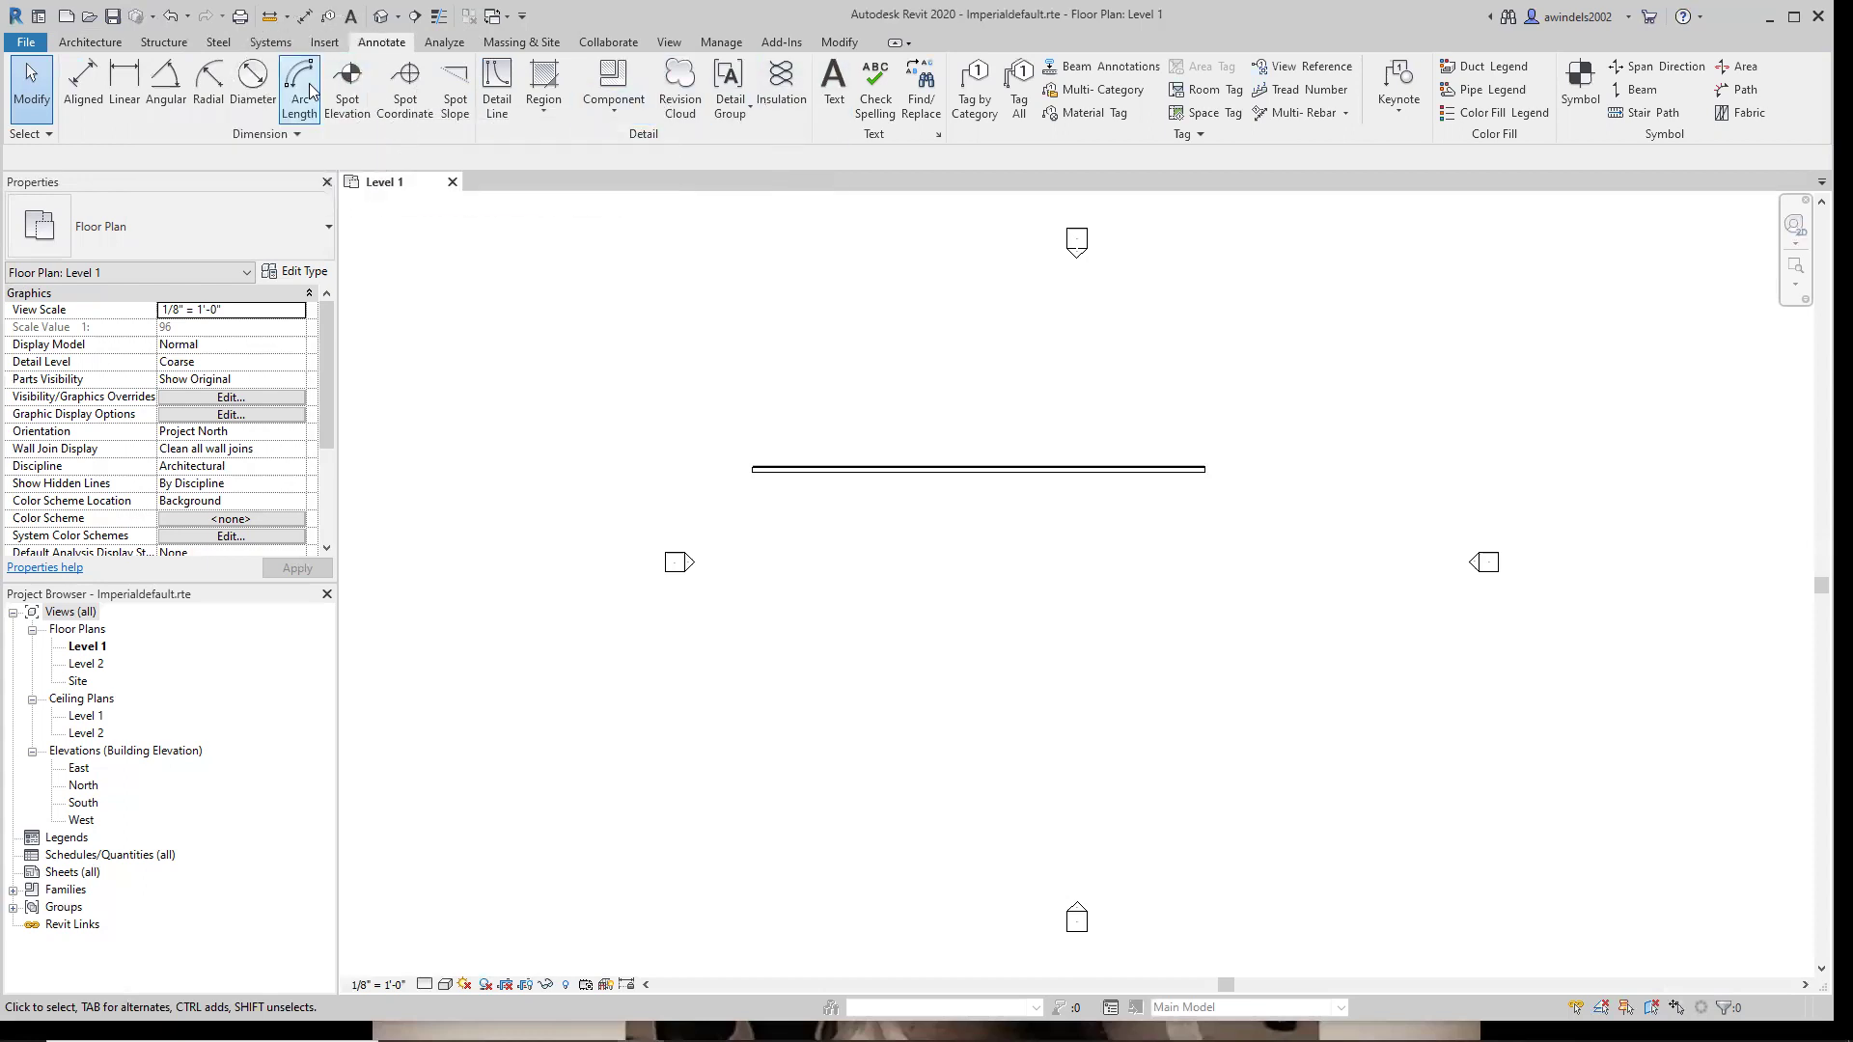
Examine the Analyze, Massing & Site, Collaborate and View command sets, including the User Interface display options.
click(445, 44)
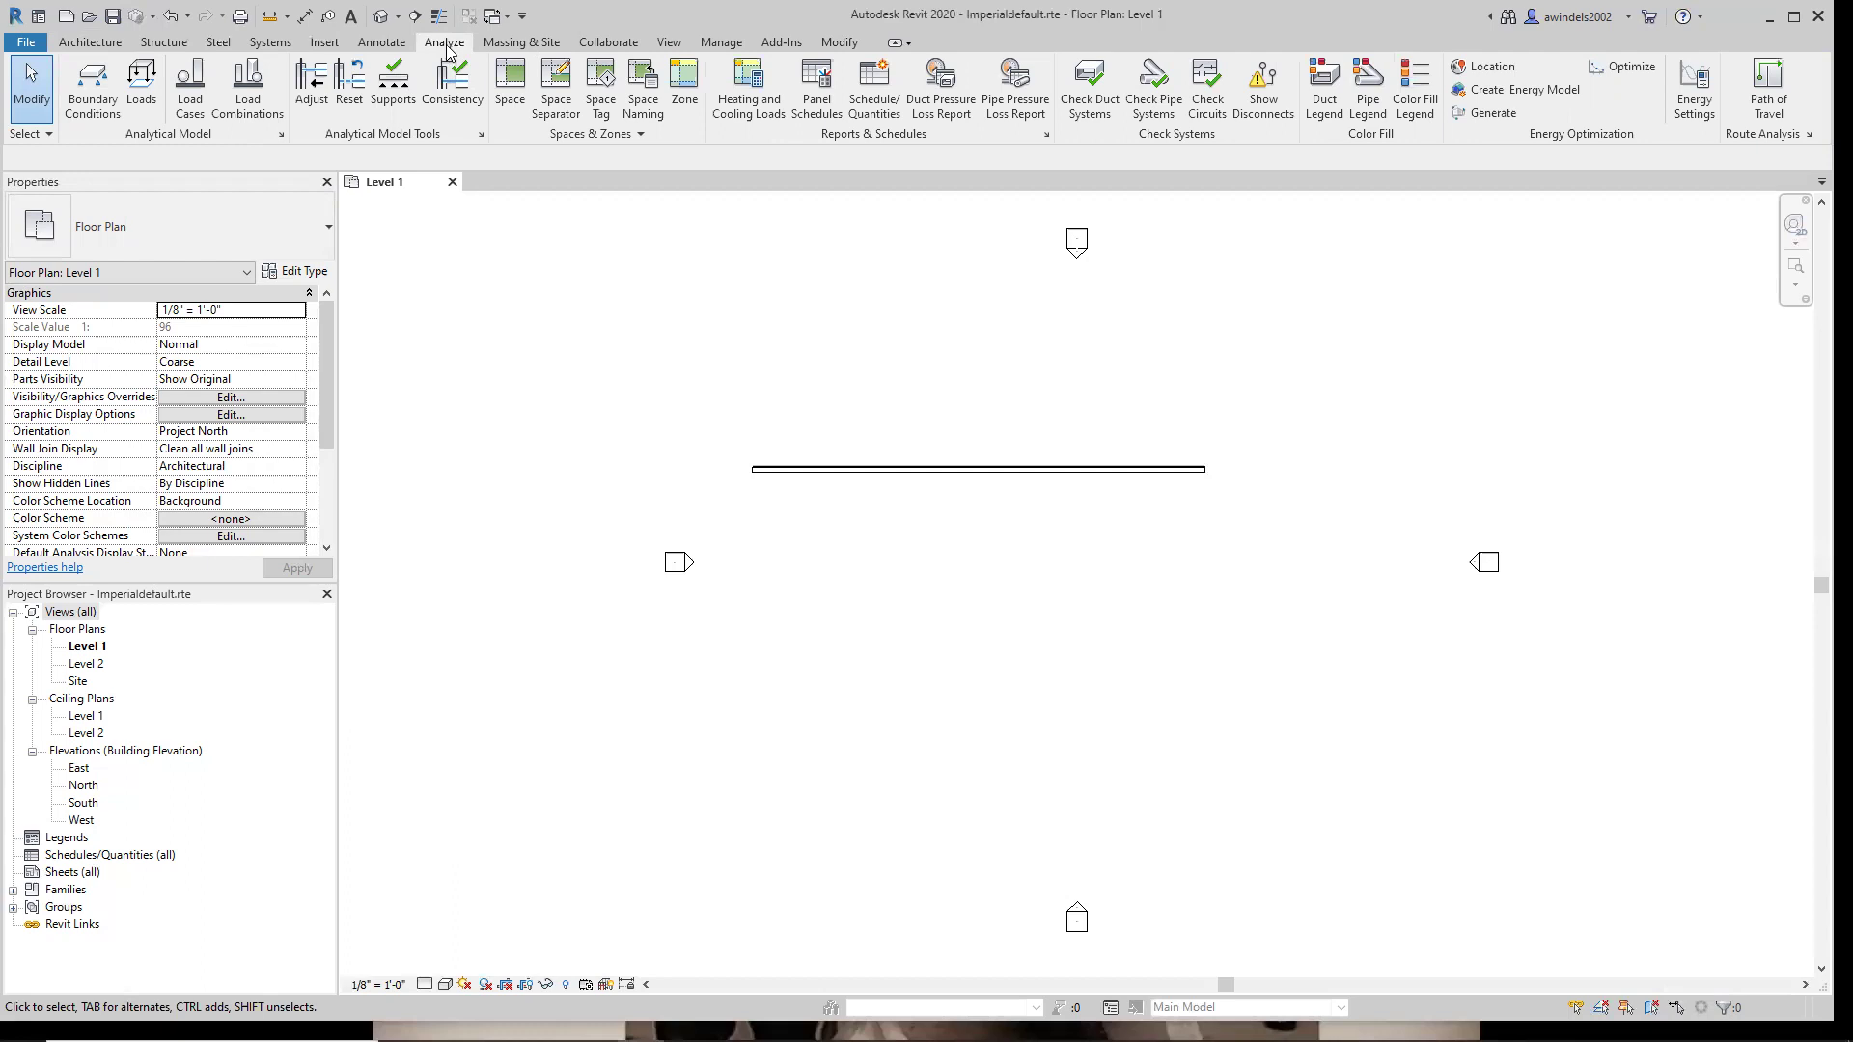
click(494, 44)
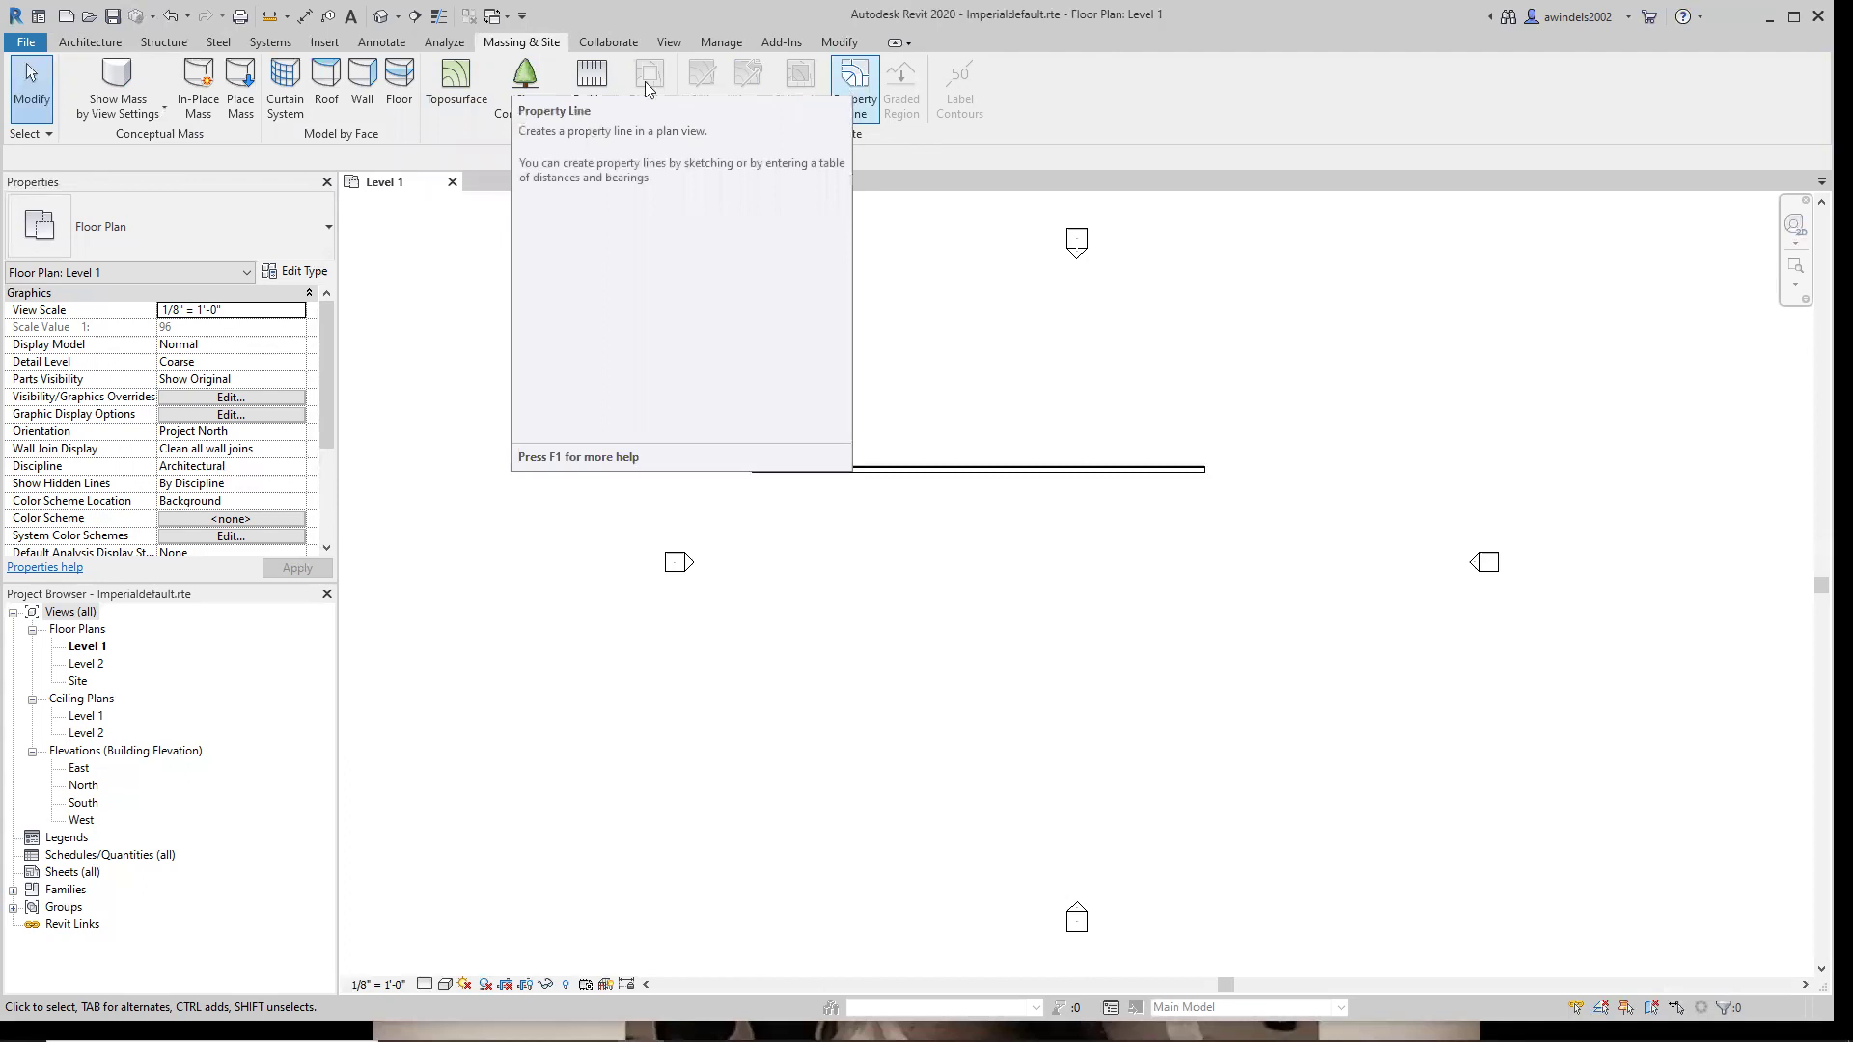
click(608, 43)
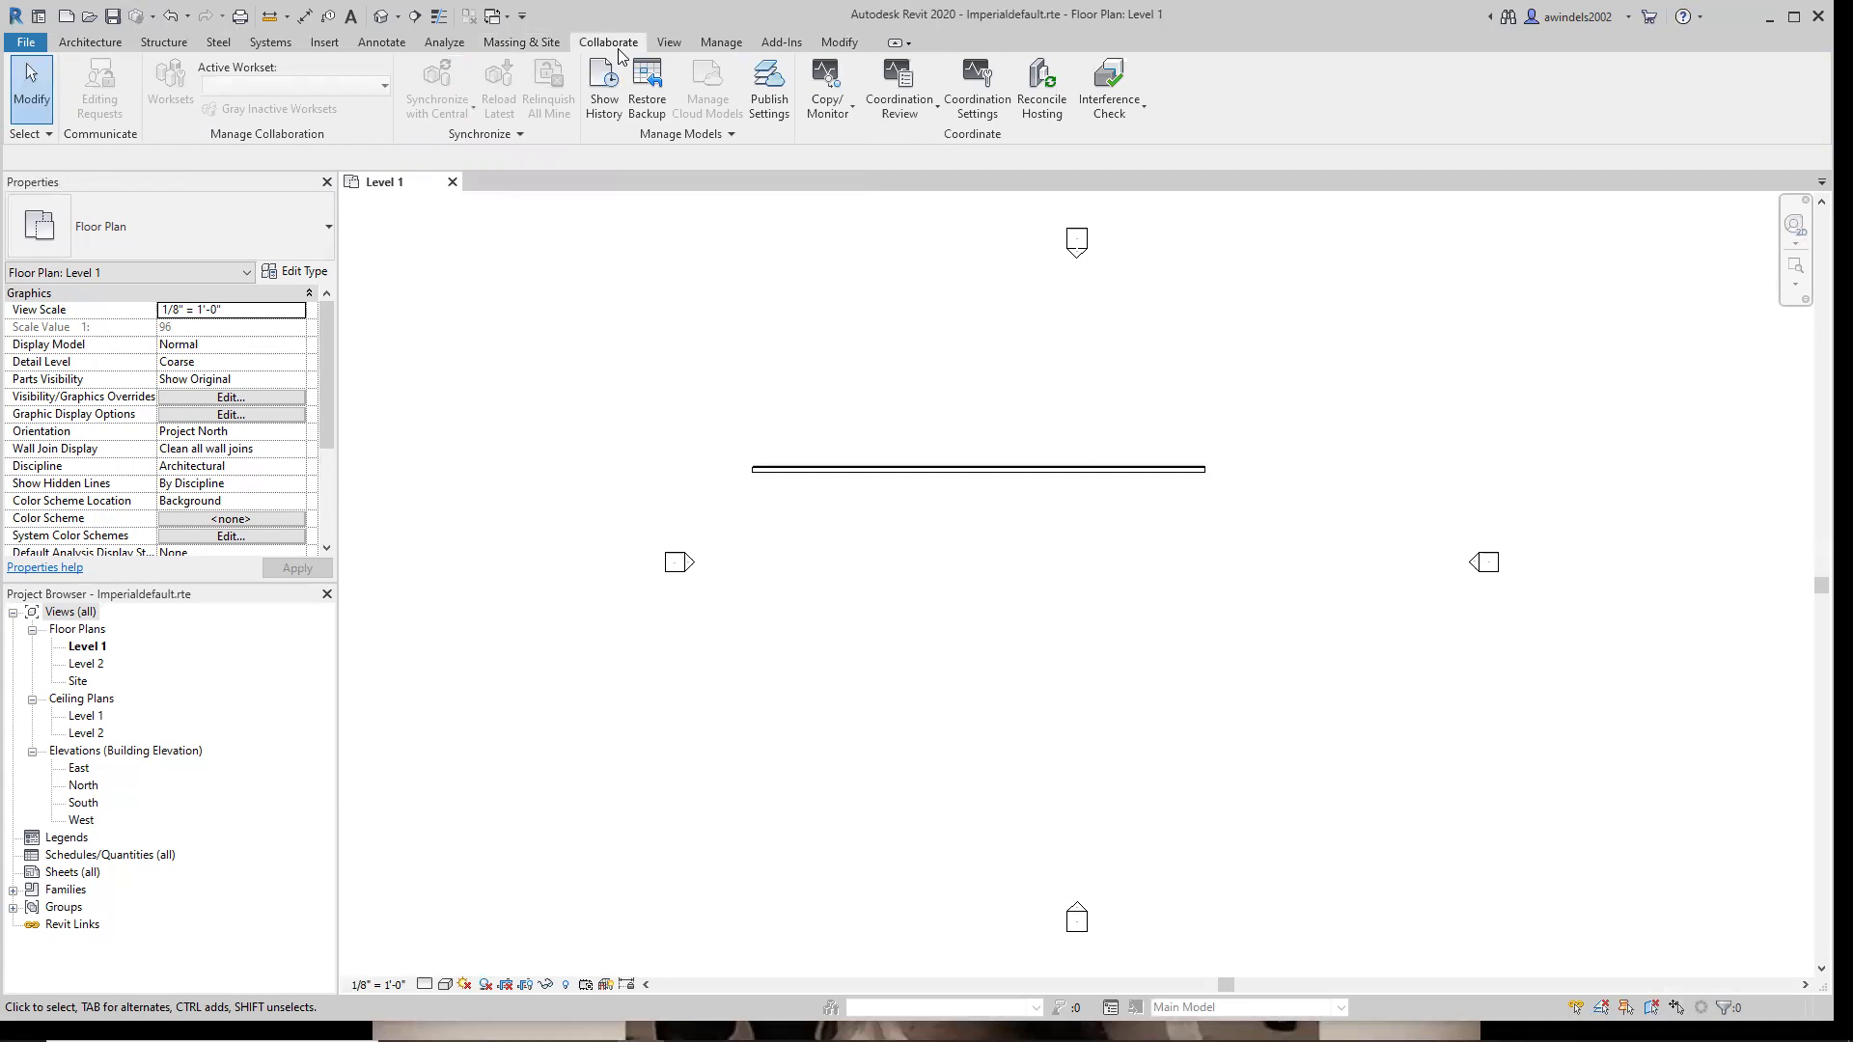
click(669, 42)
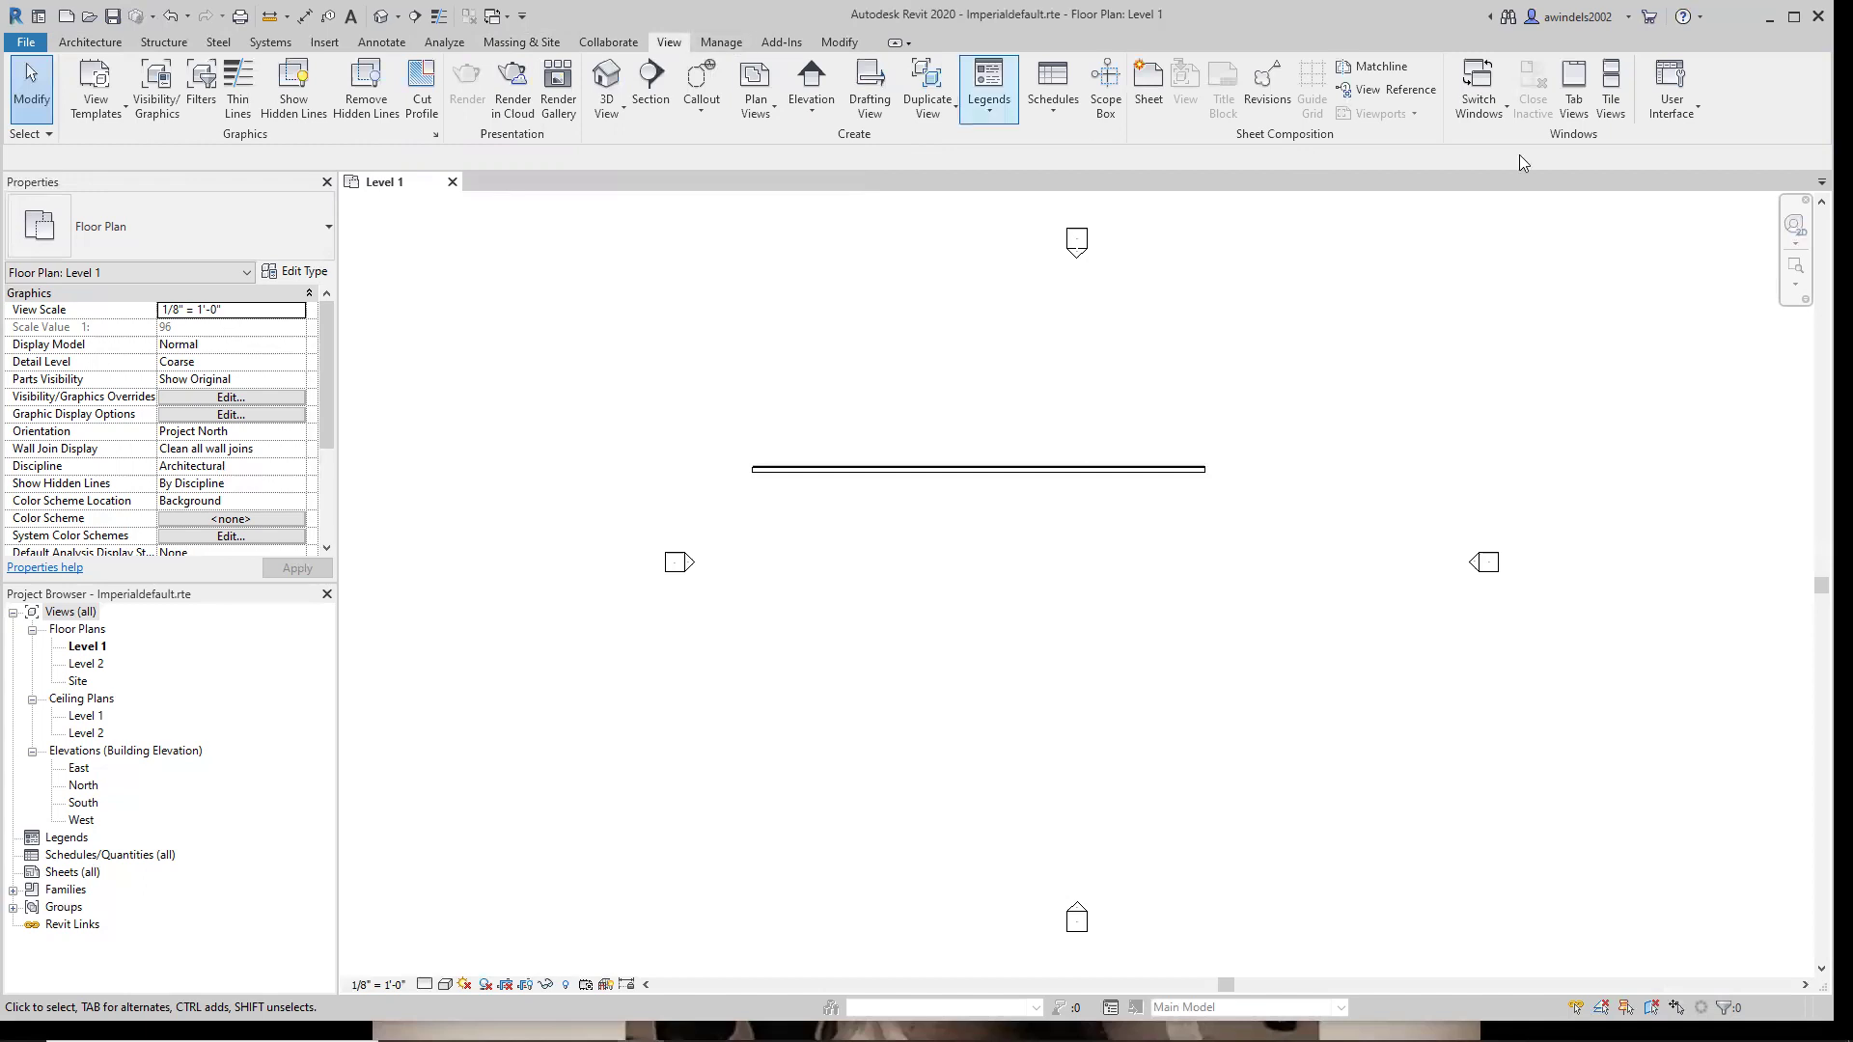
click(1692, 114)
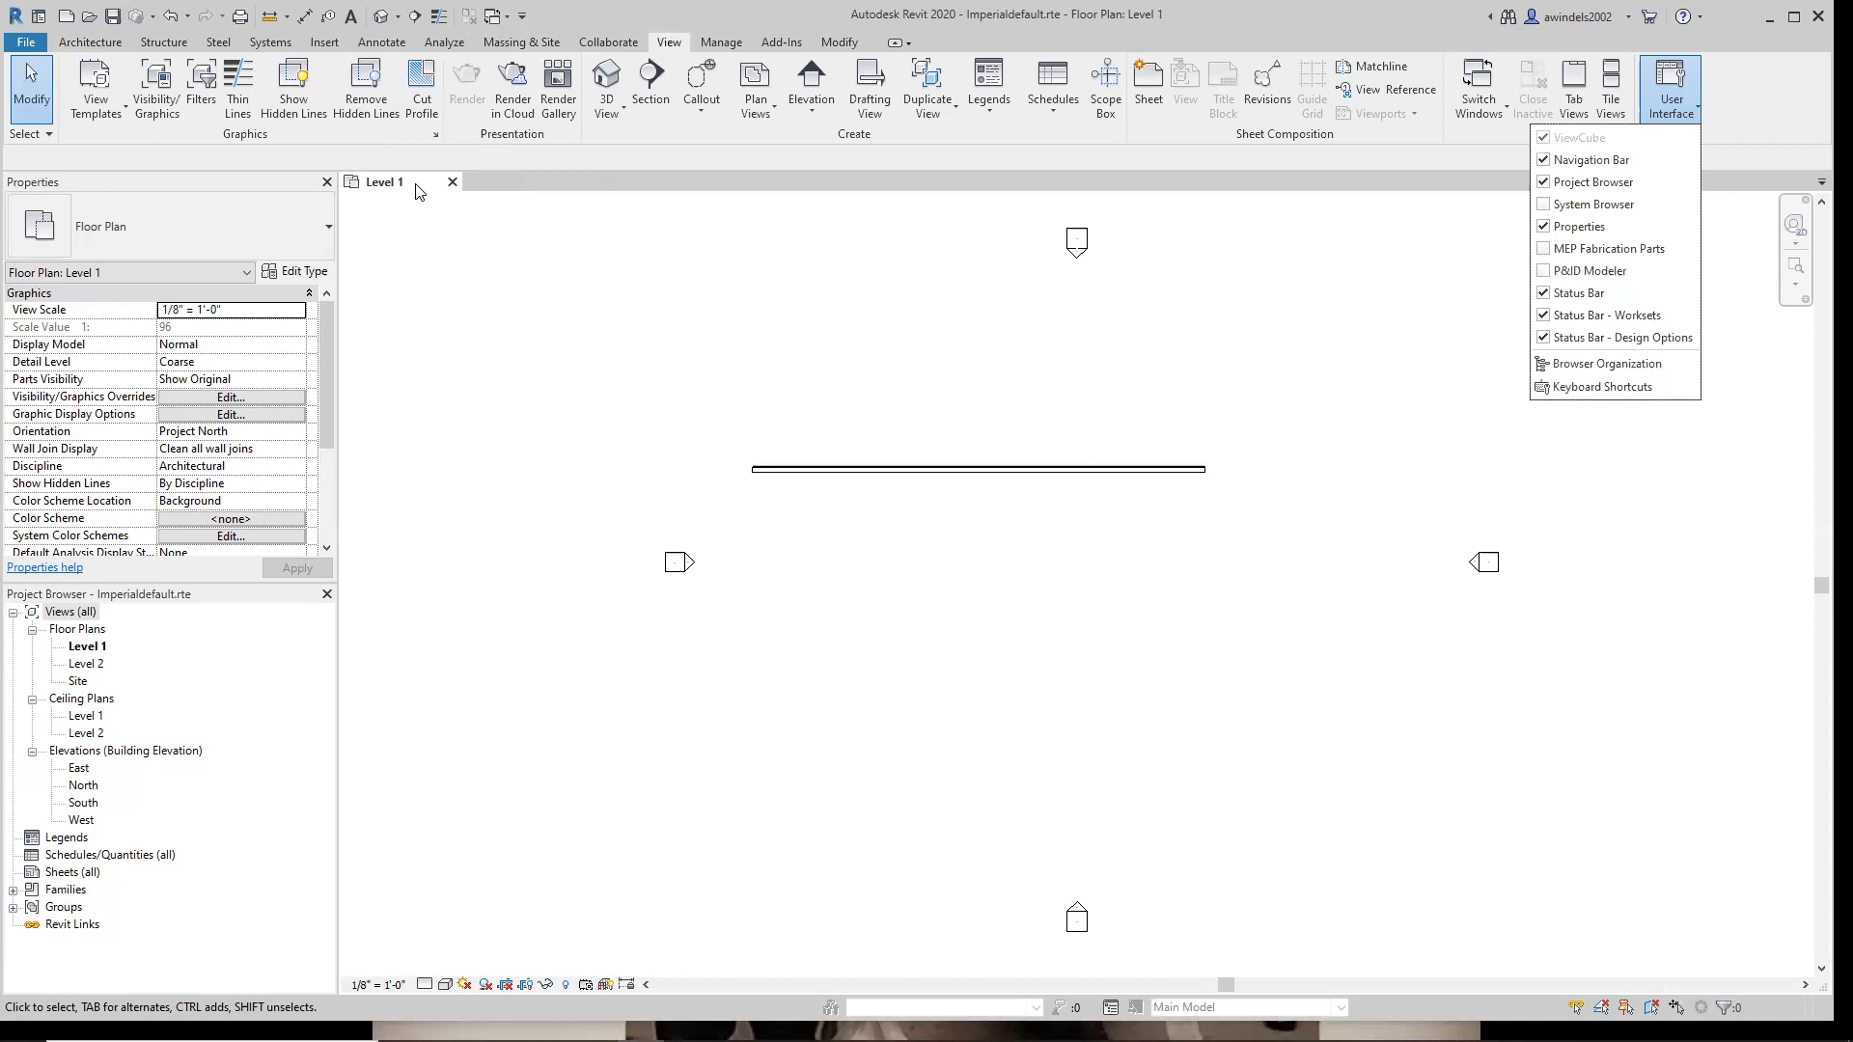
click(97, 723)
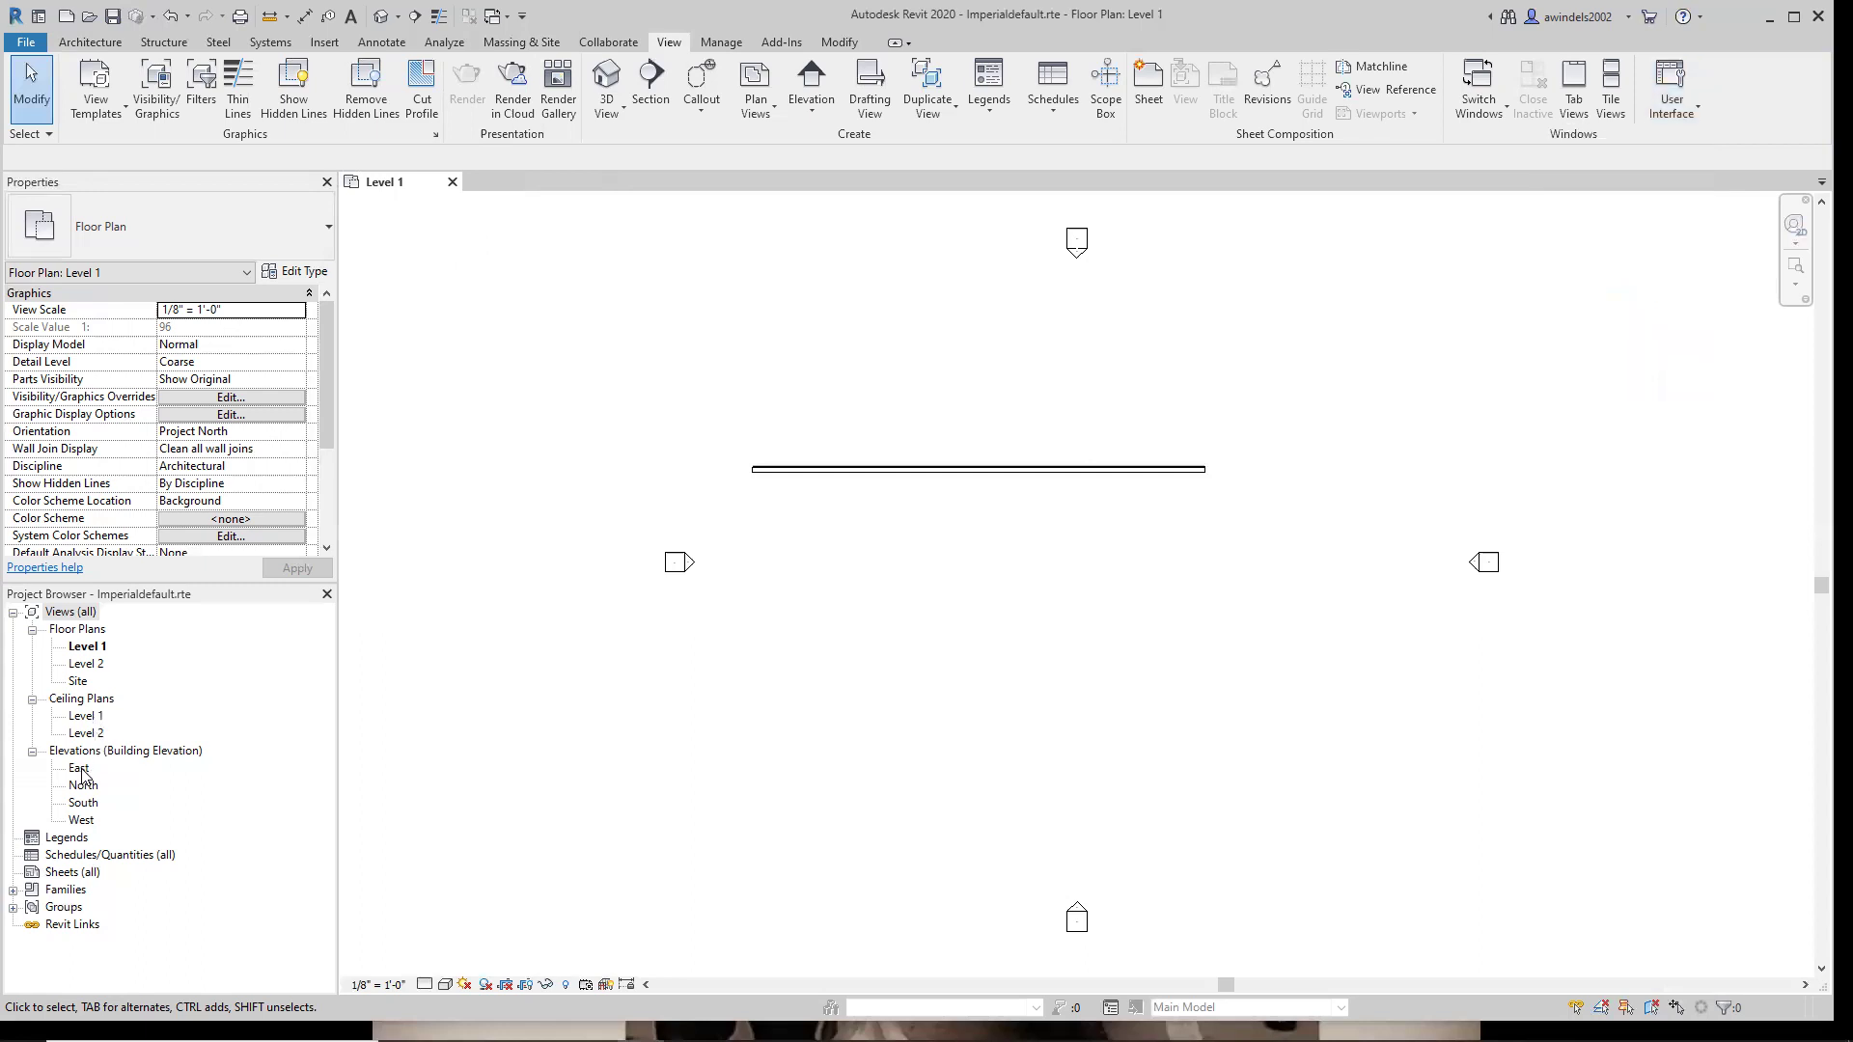
Open the East elevation and switch back and forth between it and the Level 1 floor plan.
double_click(79, 769)
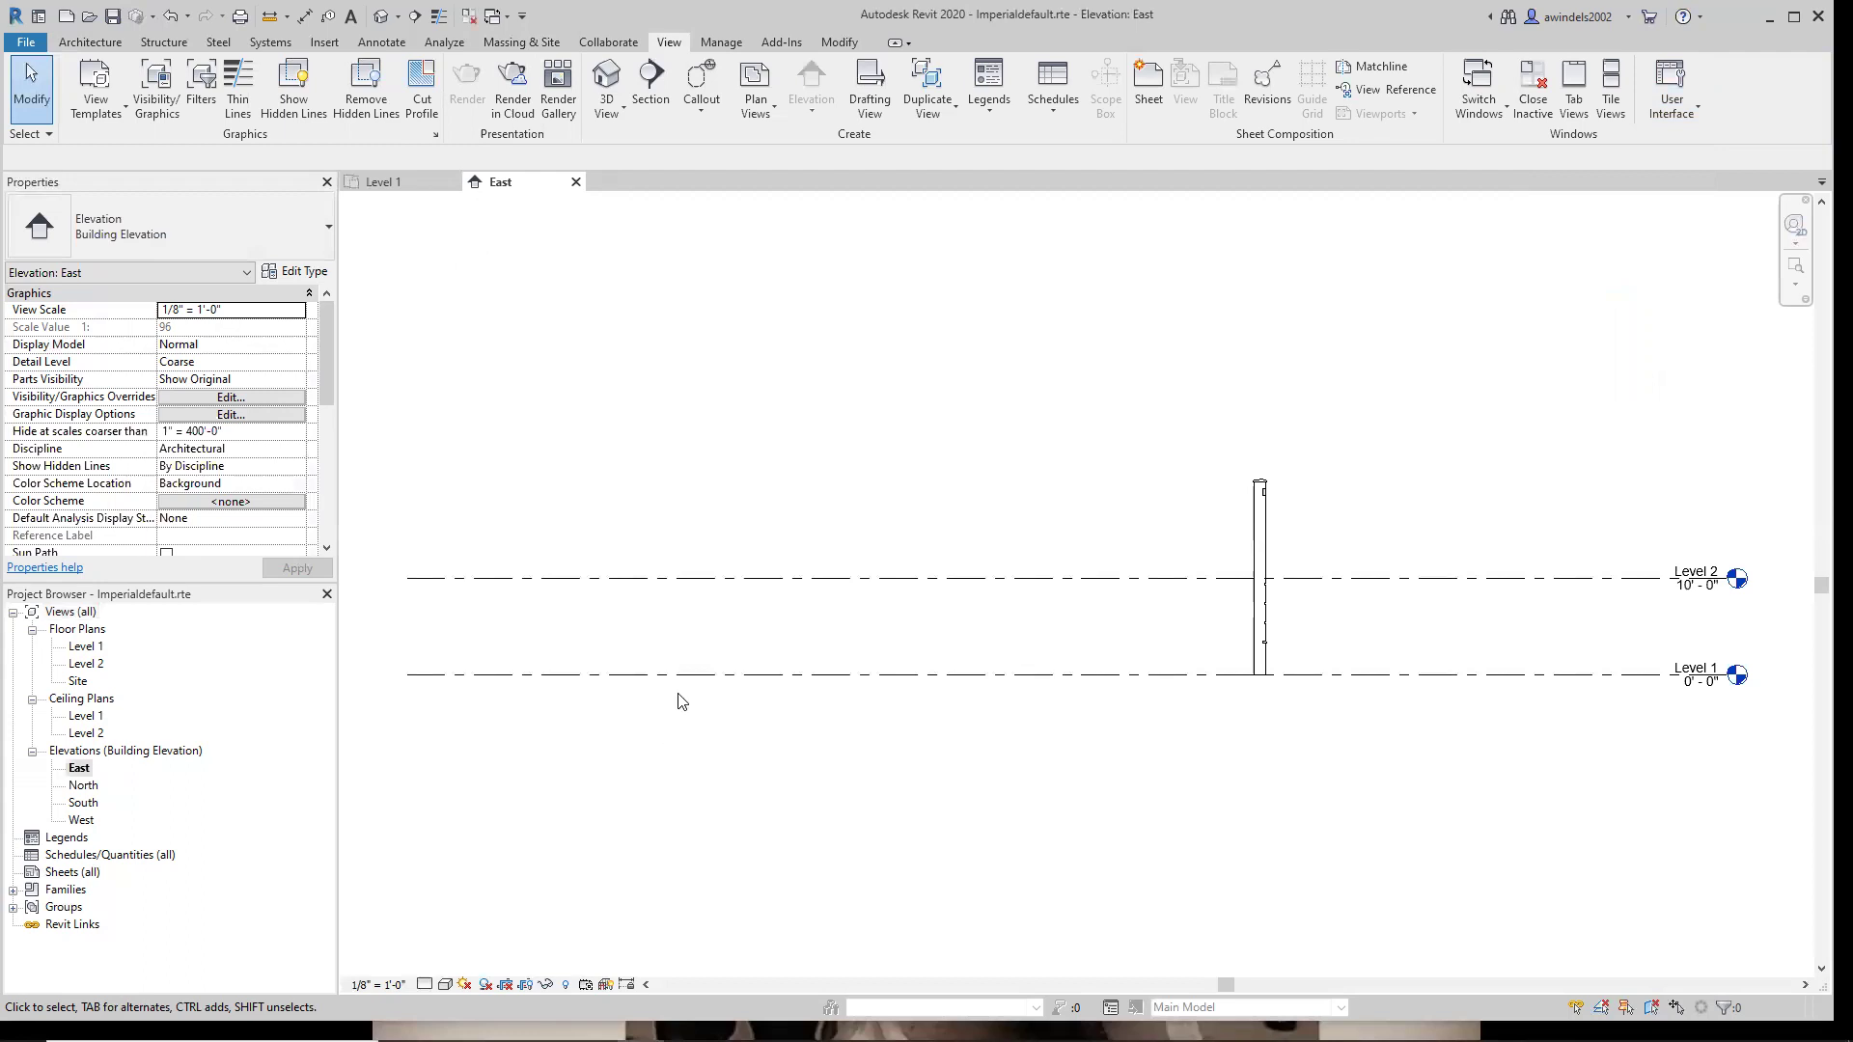
double_click(88, 650)
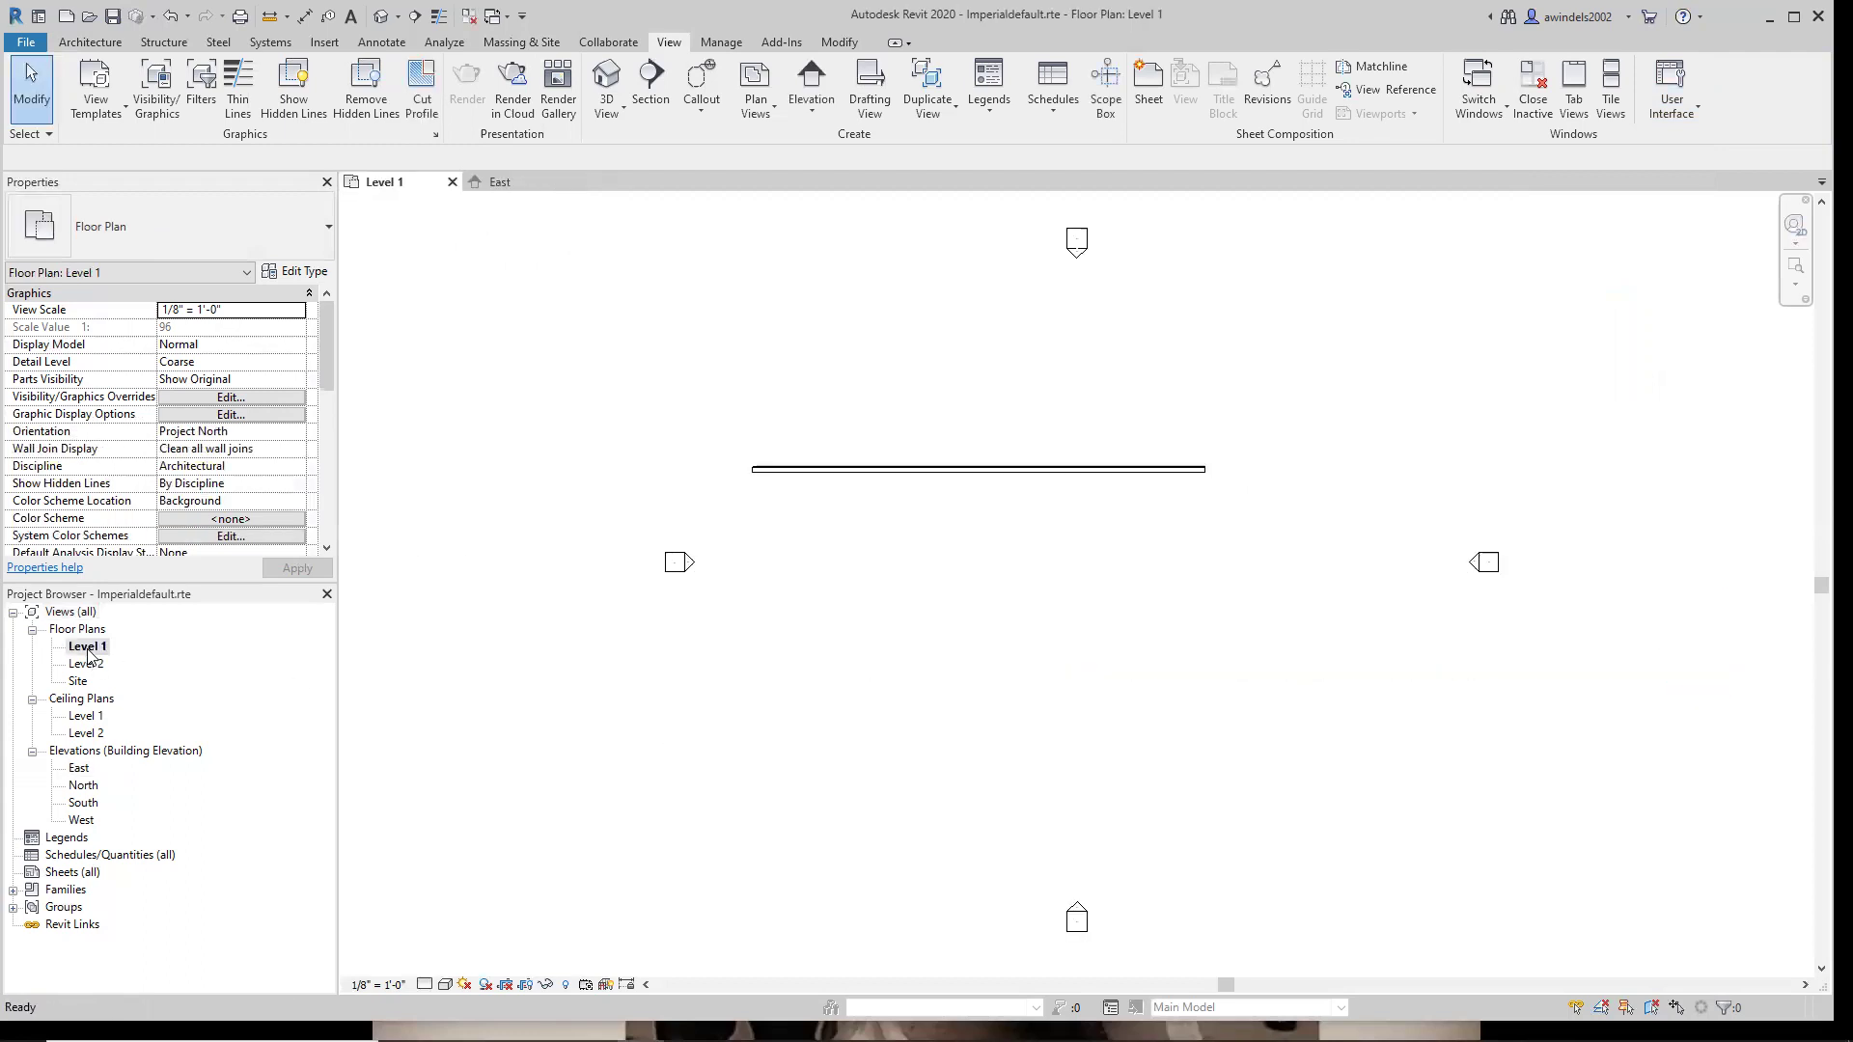
click(503, 184)
click(415, 181)
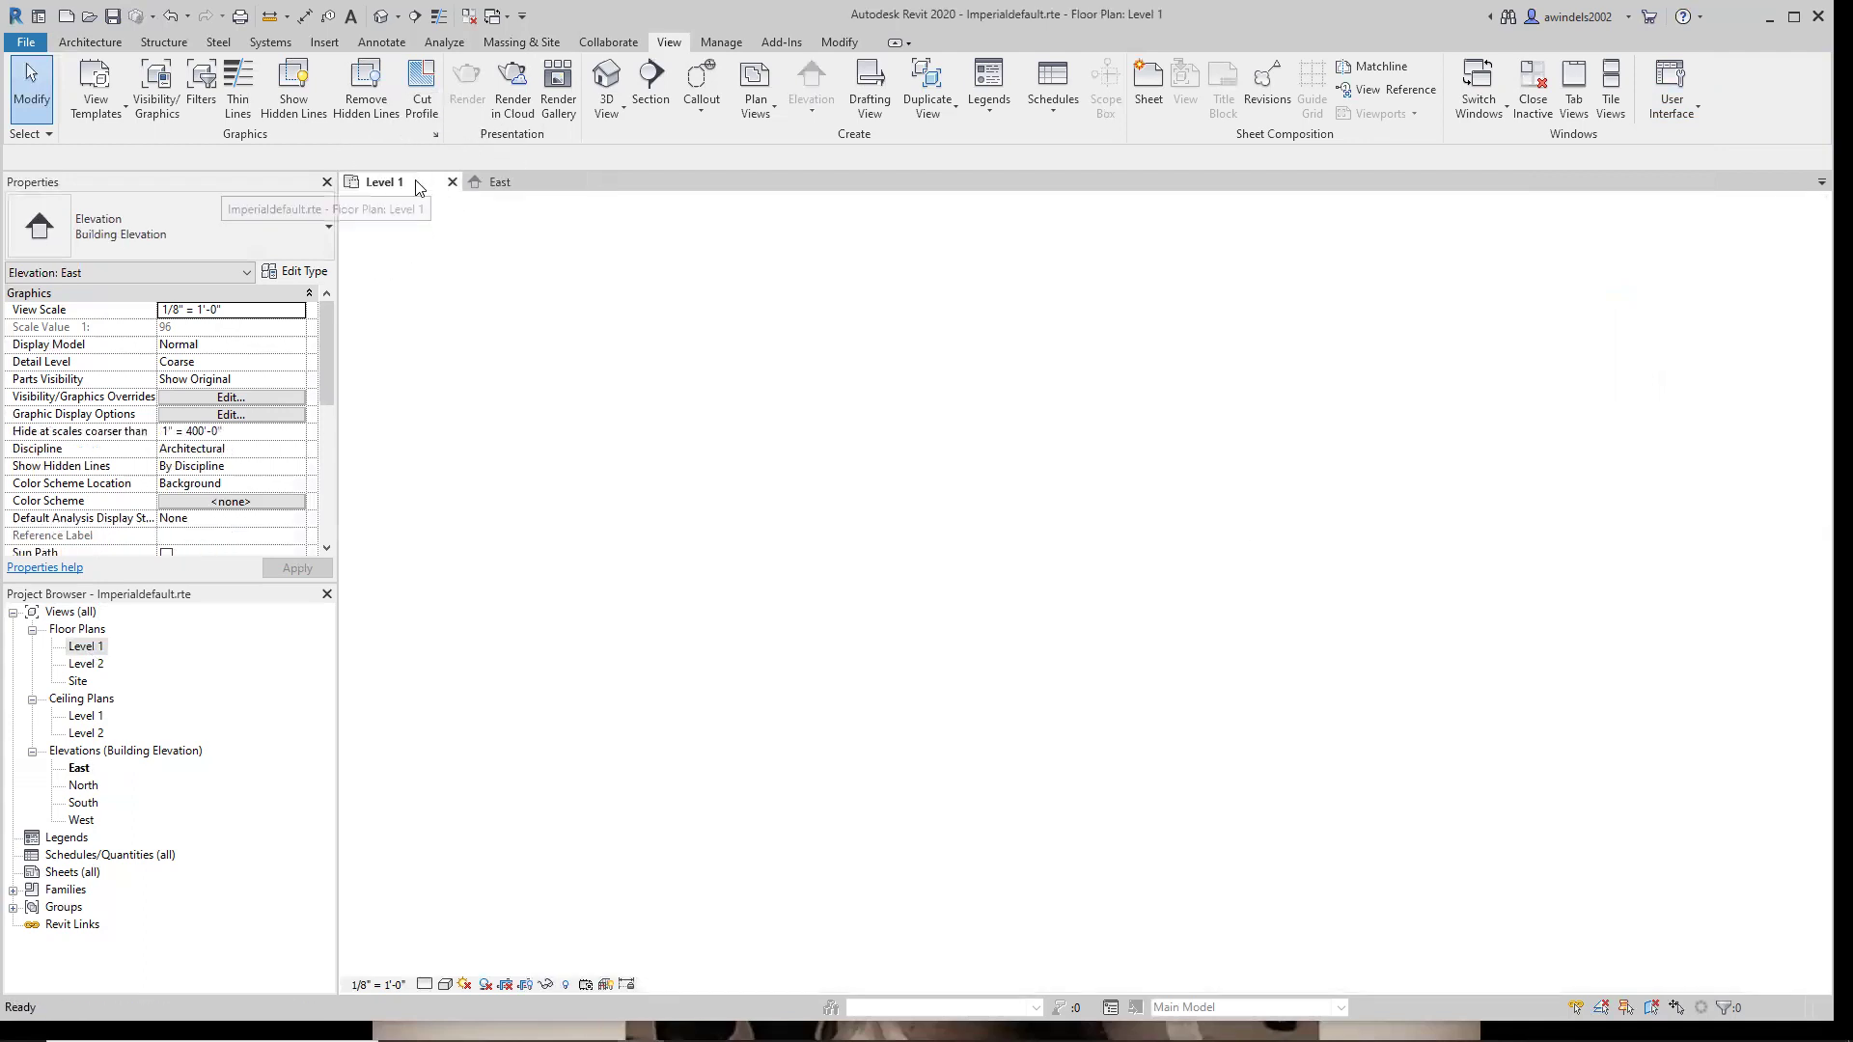
Return to the Level 1 floor plan and close the East elevation view.
click(499, 183)
click(415, 182)
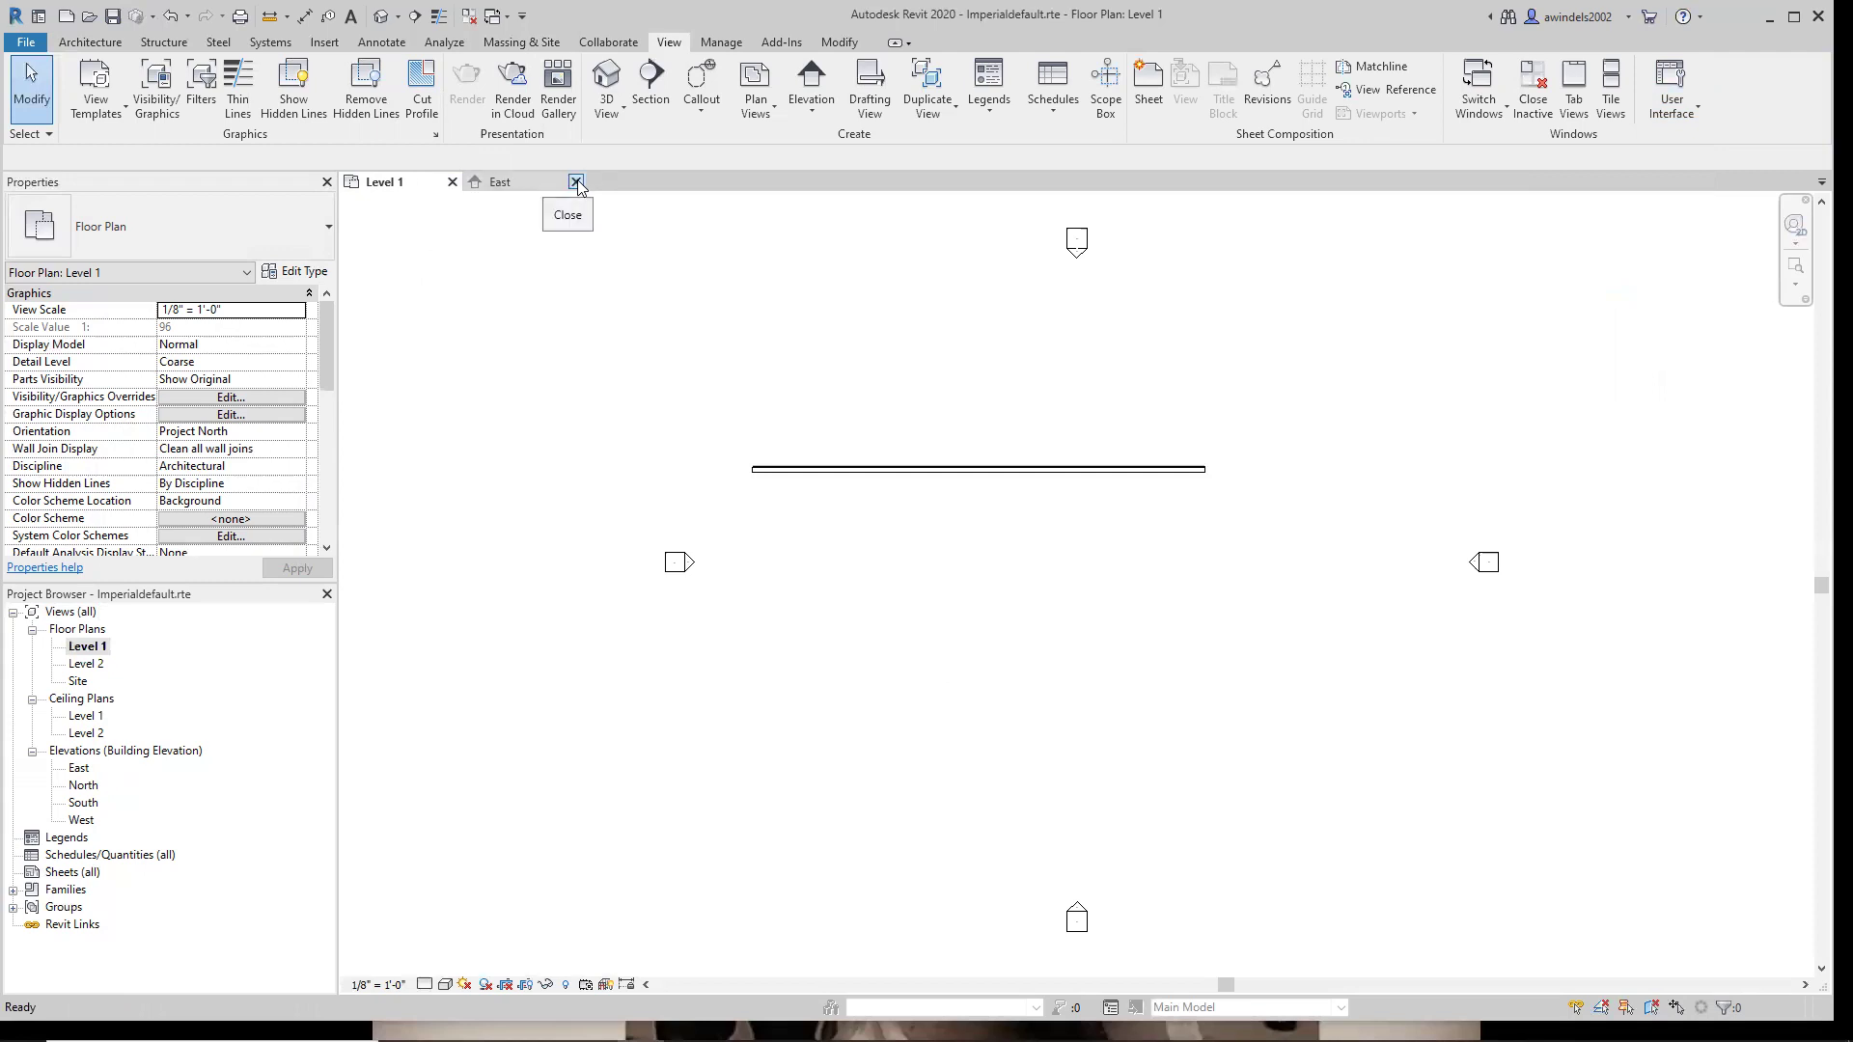
click(1474, 564)
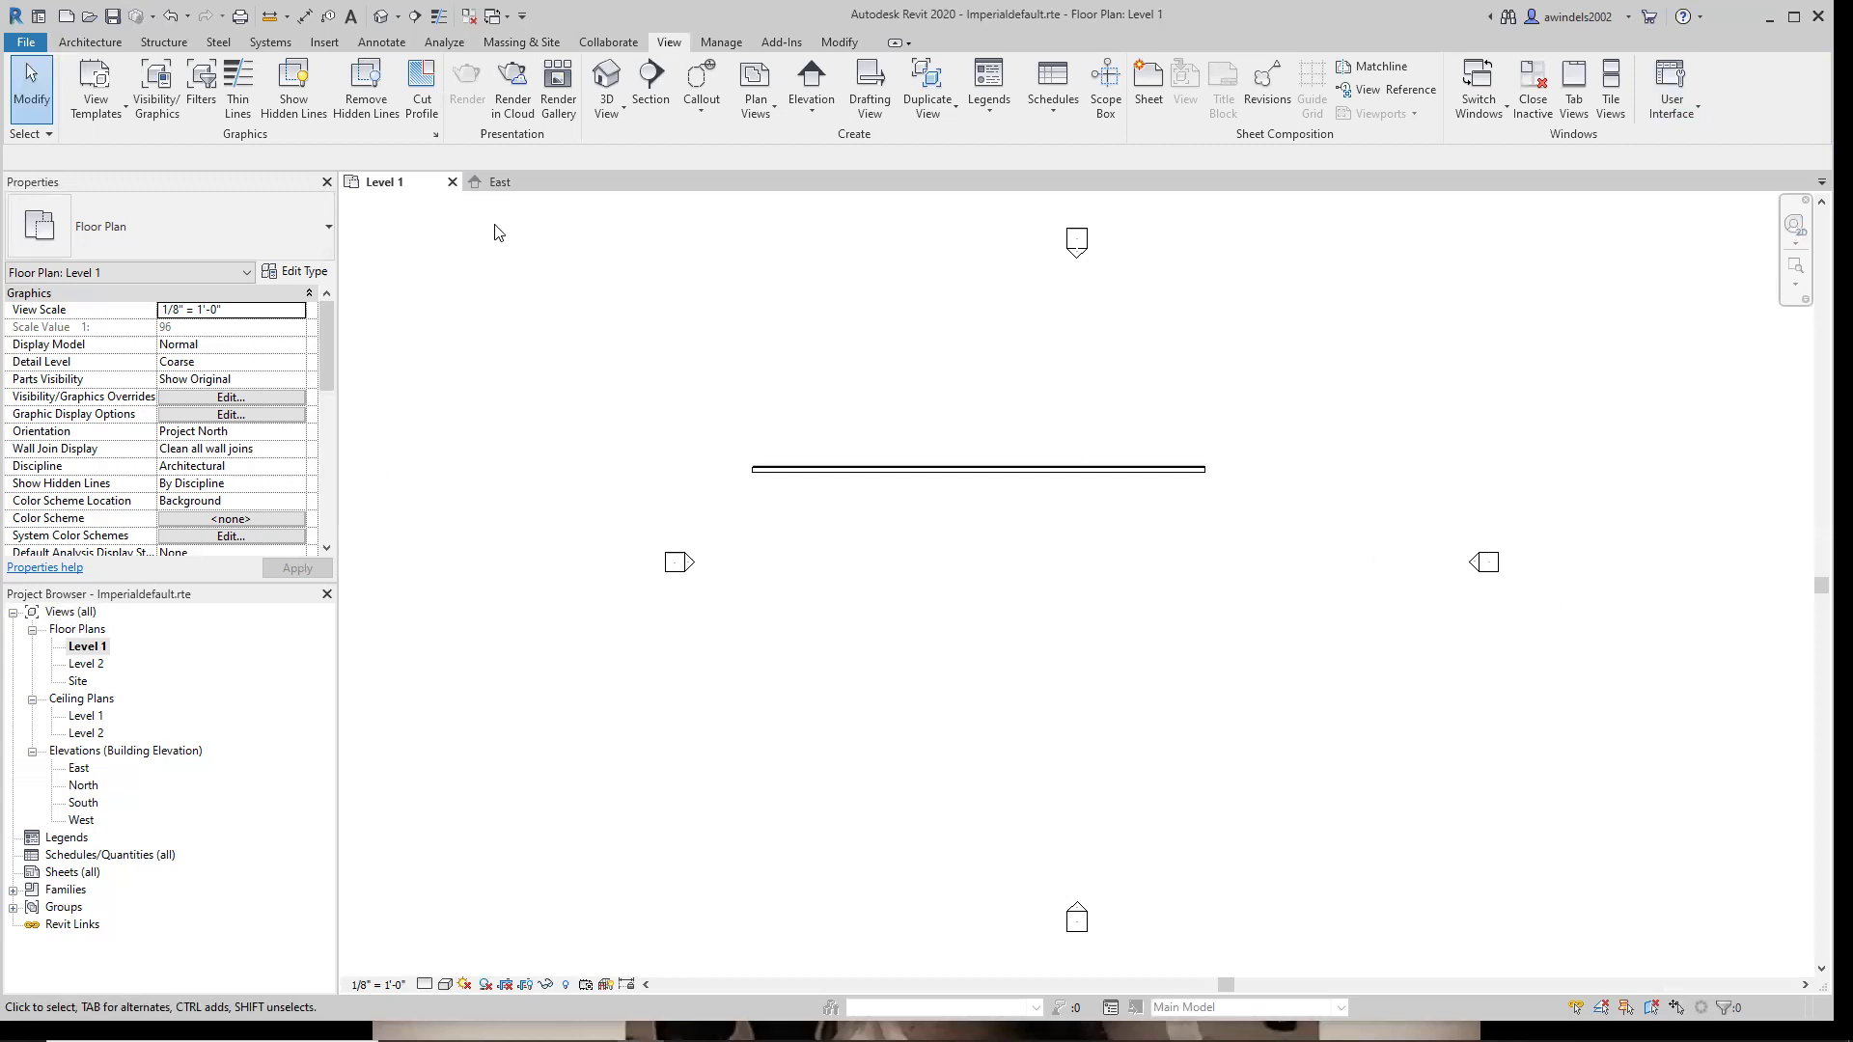
click(576, 181)
click(151, 609)
Select the Exterior - Brick and CMU on MTL. Stud wall and look through its instance properties.
click(878, 470)
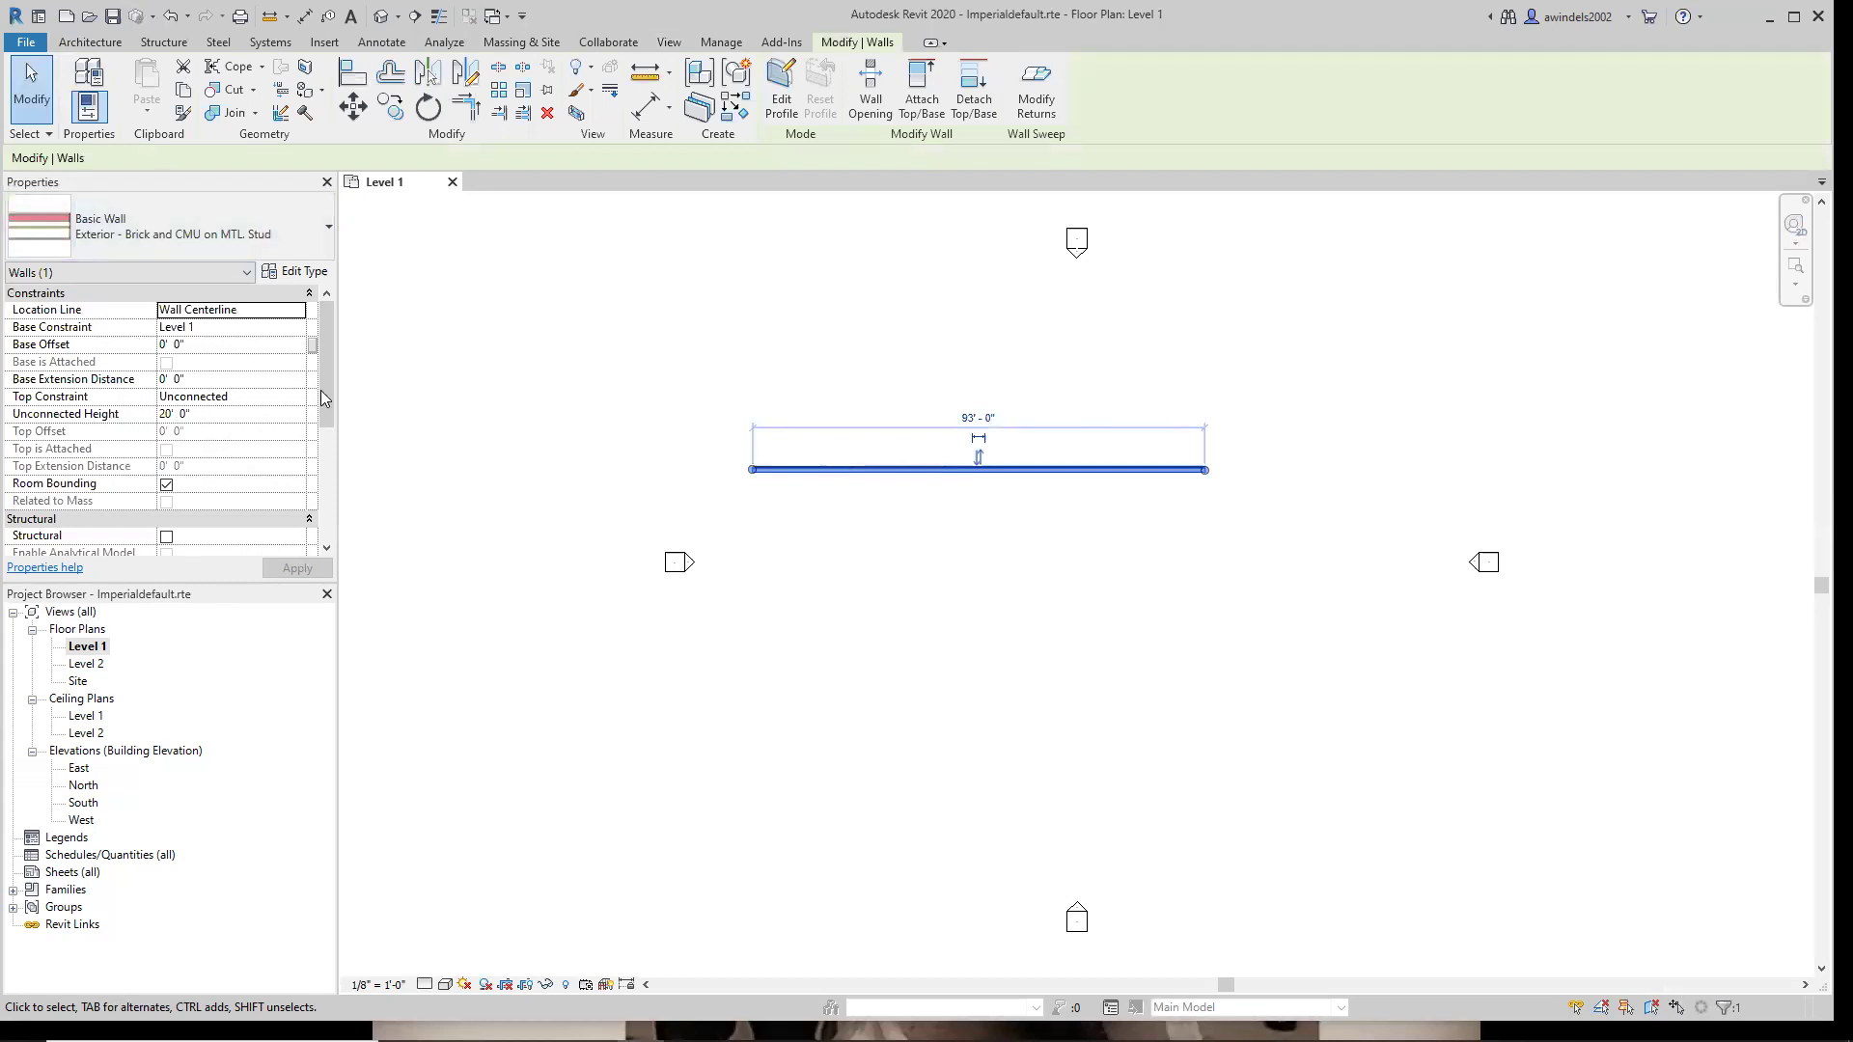
drag(326, 388, 331, 461)
scroll(330, 461, up, 3)
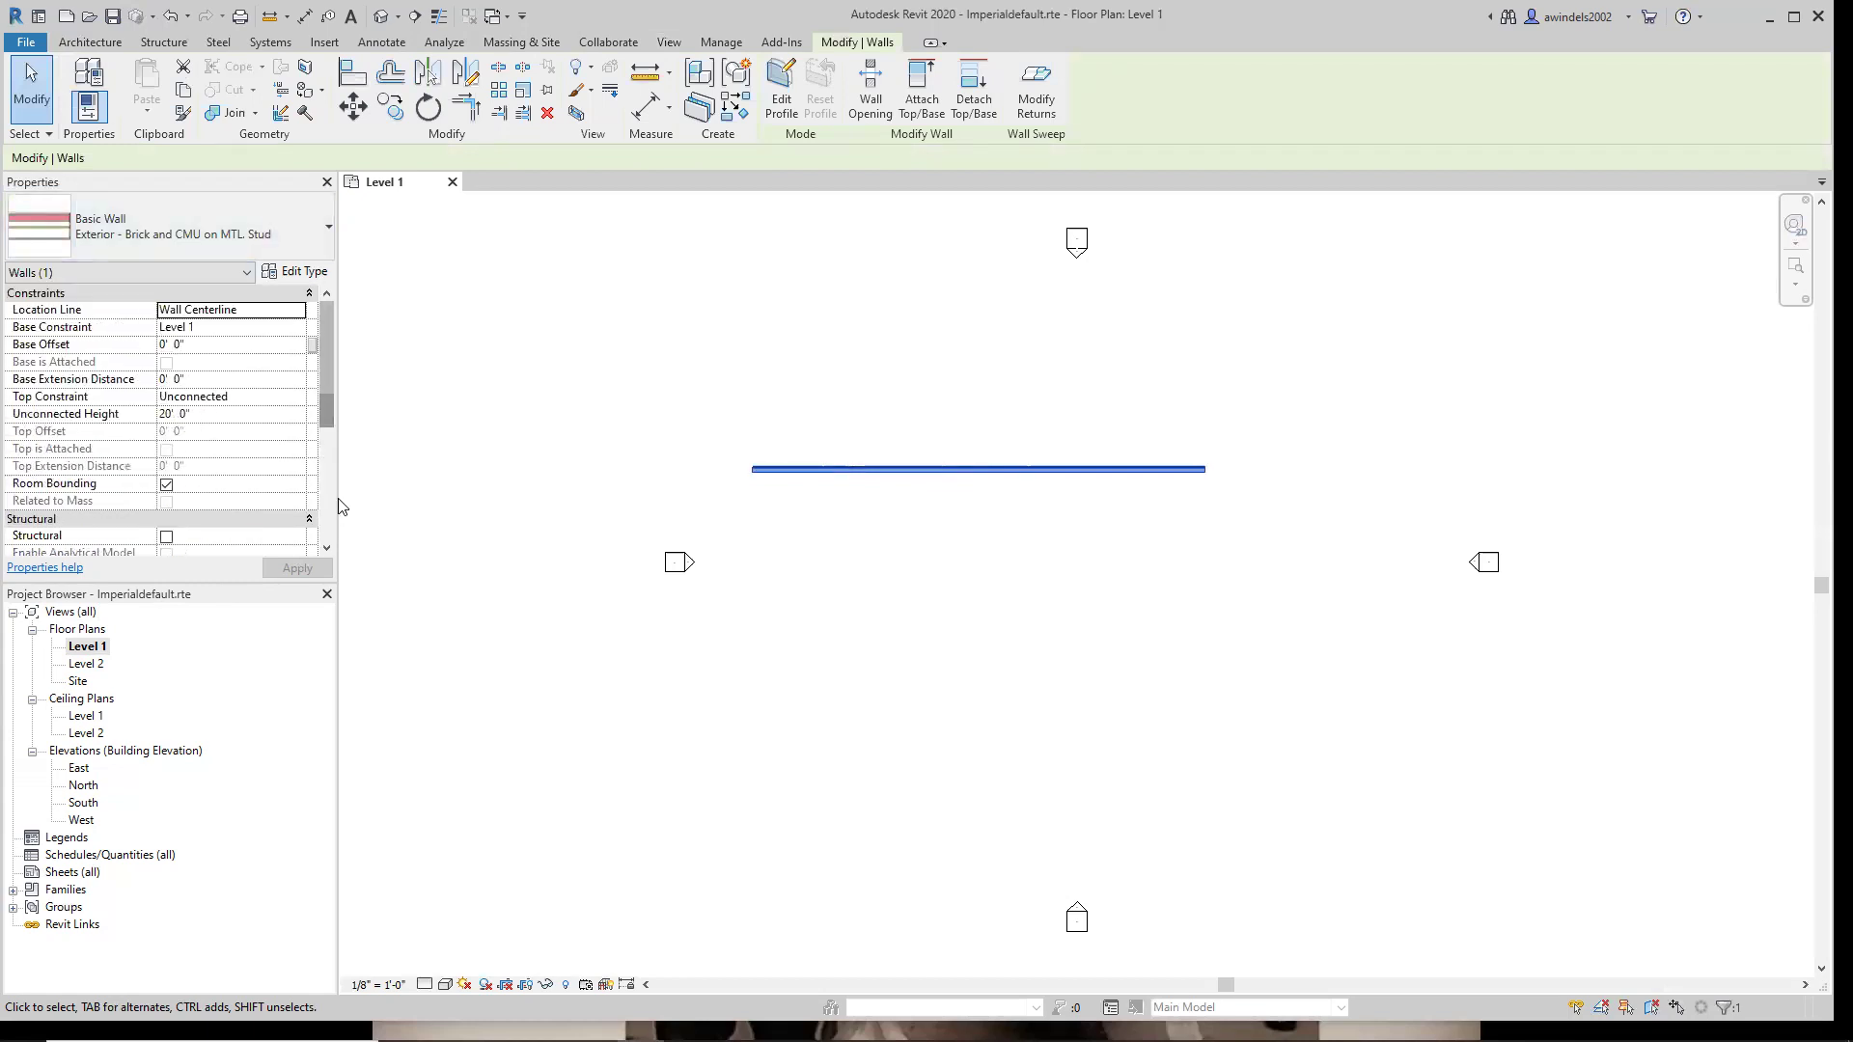
drag(329, 377, 343, 337)
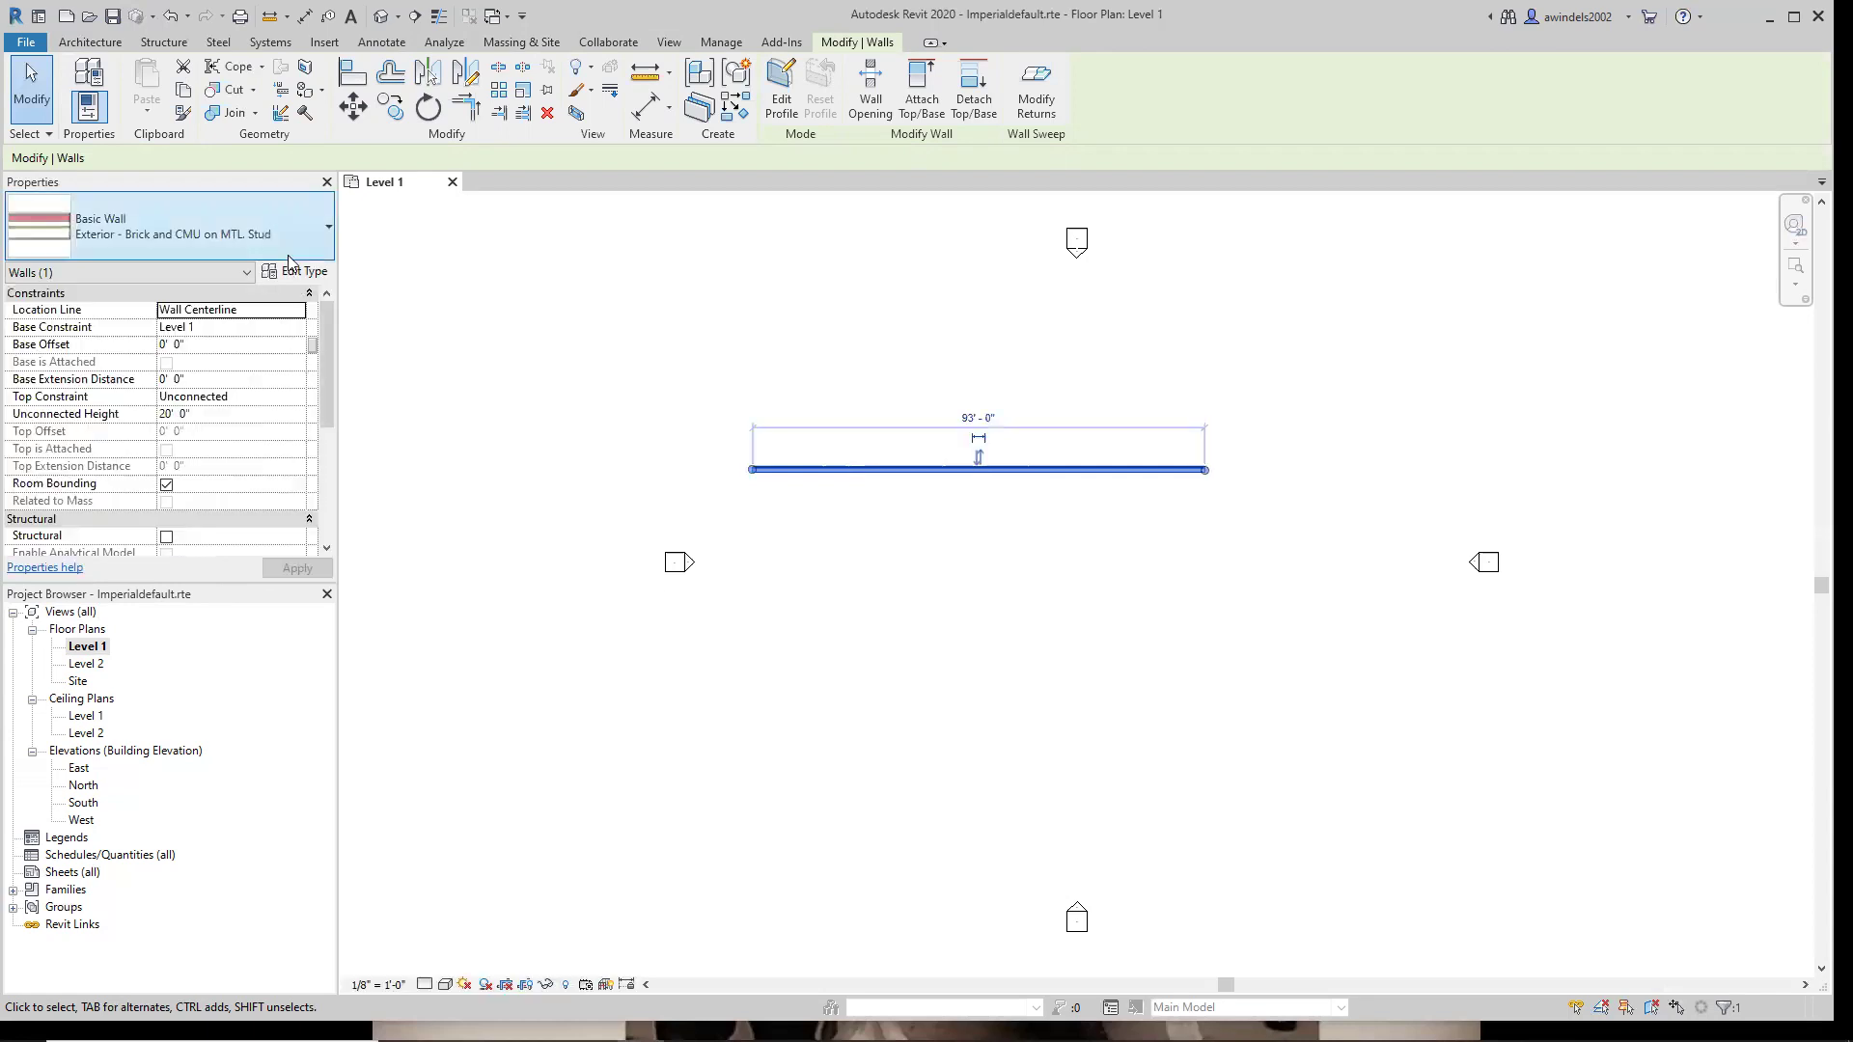
Undock the Properties palette, stack it with the Project Browser as tabs, and switch back and forth between them.
click(201, 180)
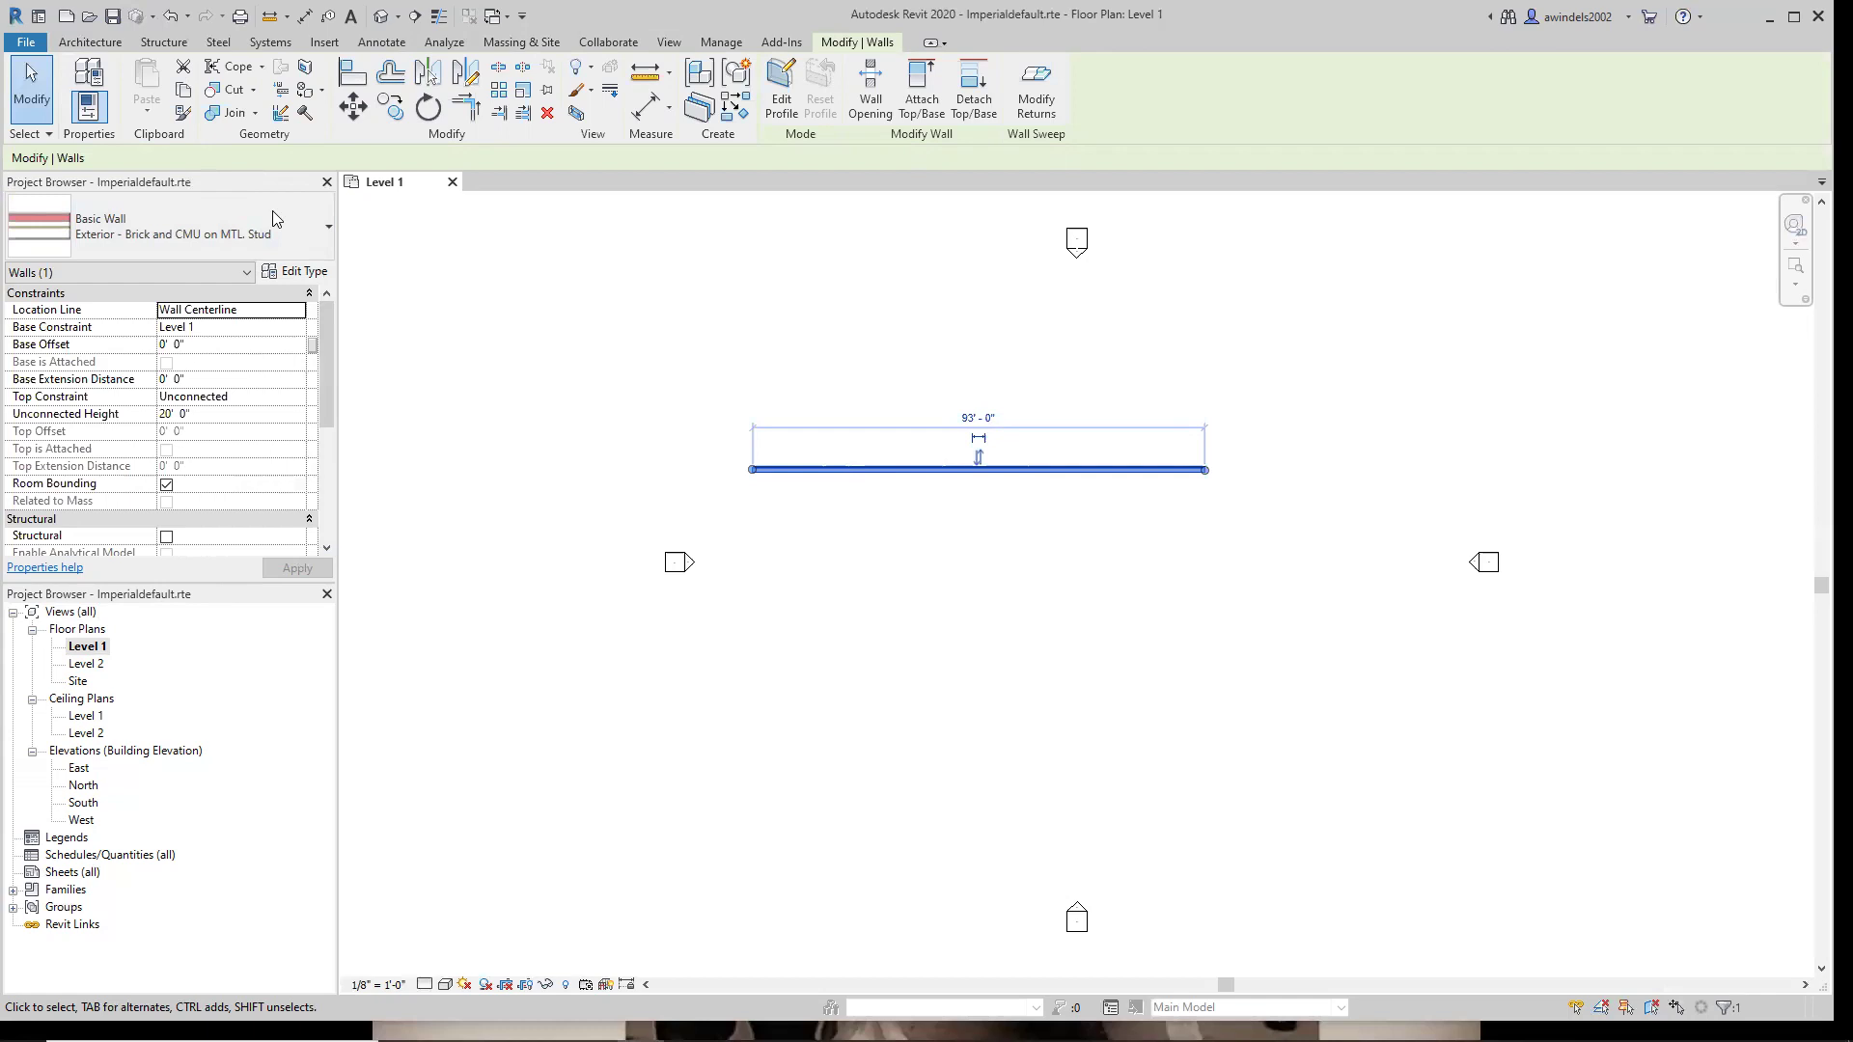
drag(272, 210, 625, 230)
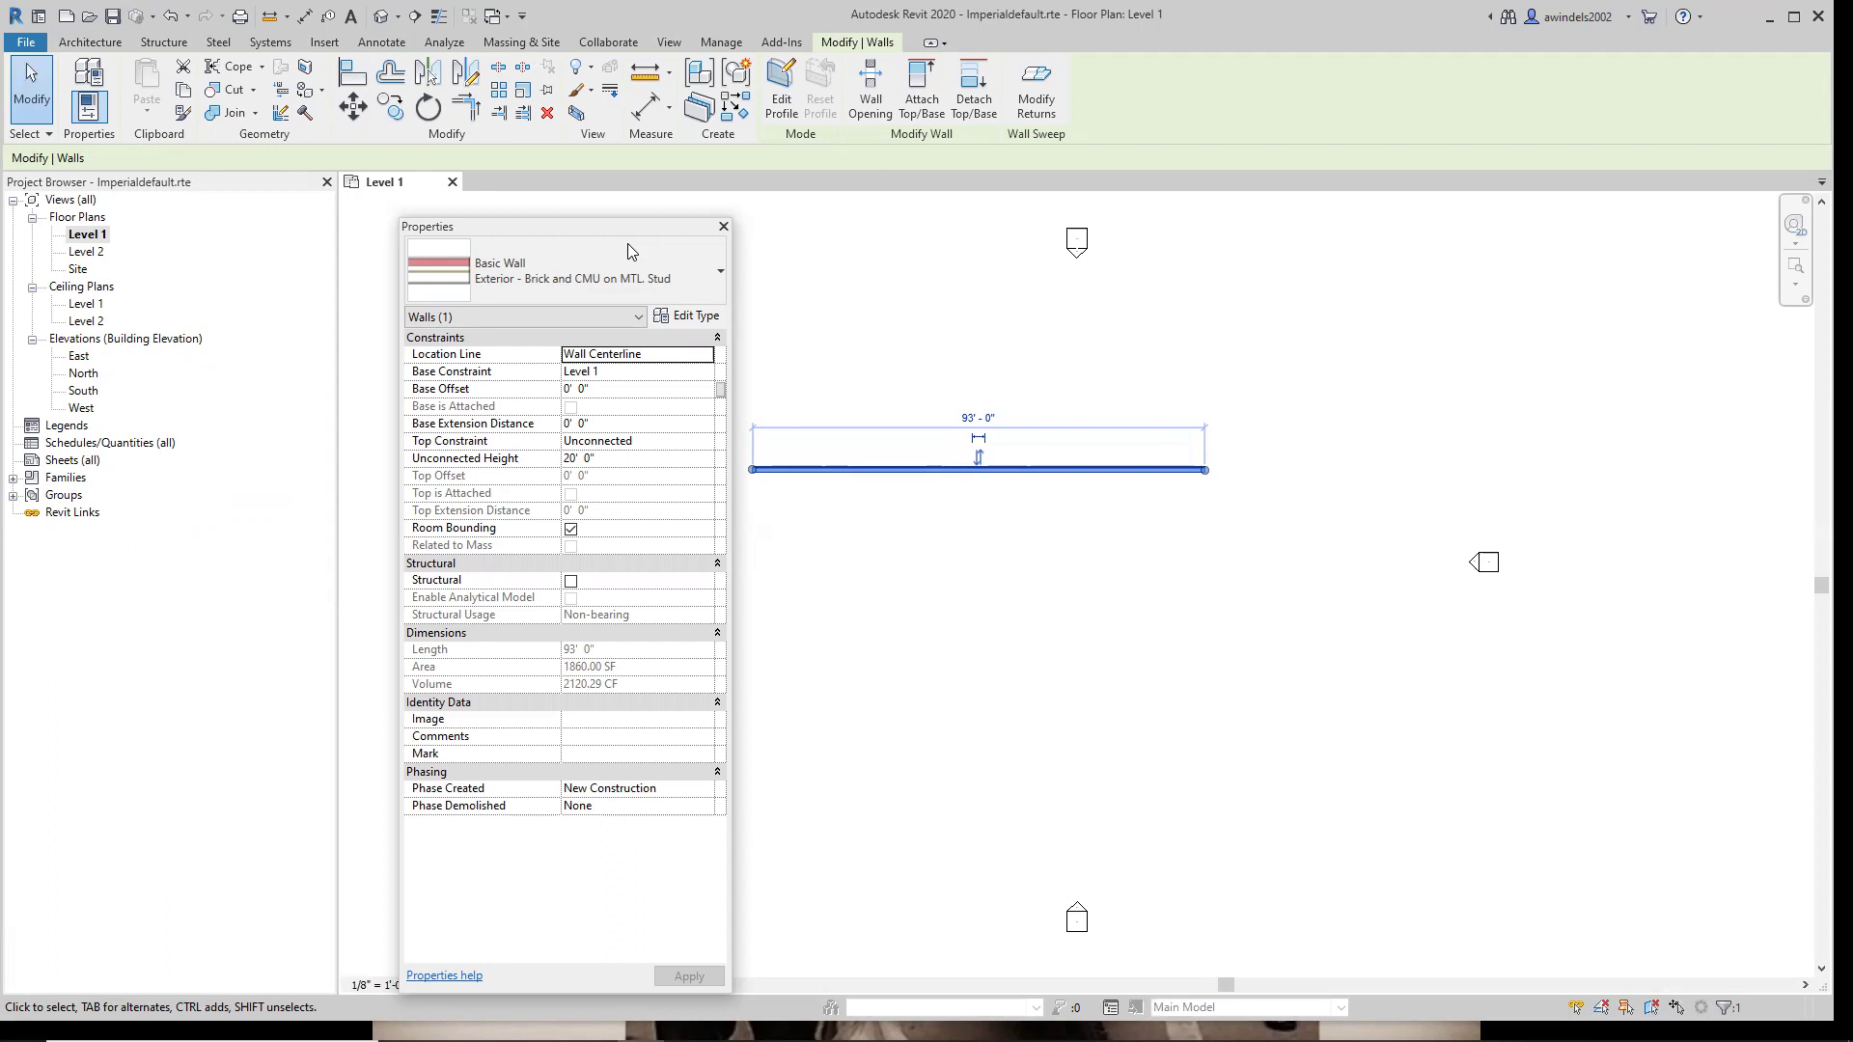
drag(628, 252, 210, 182)
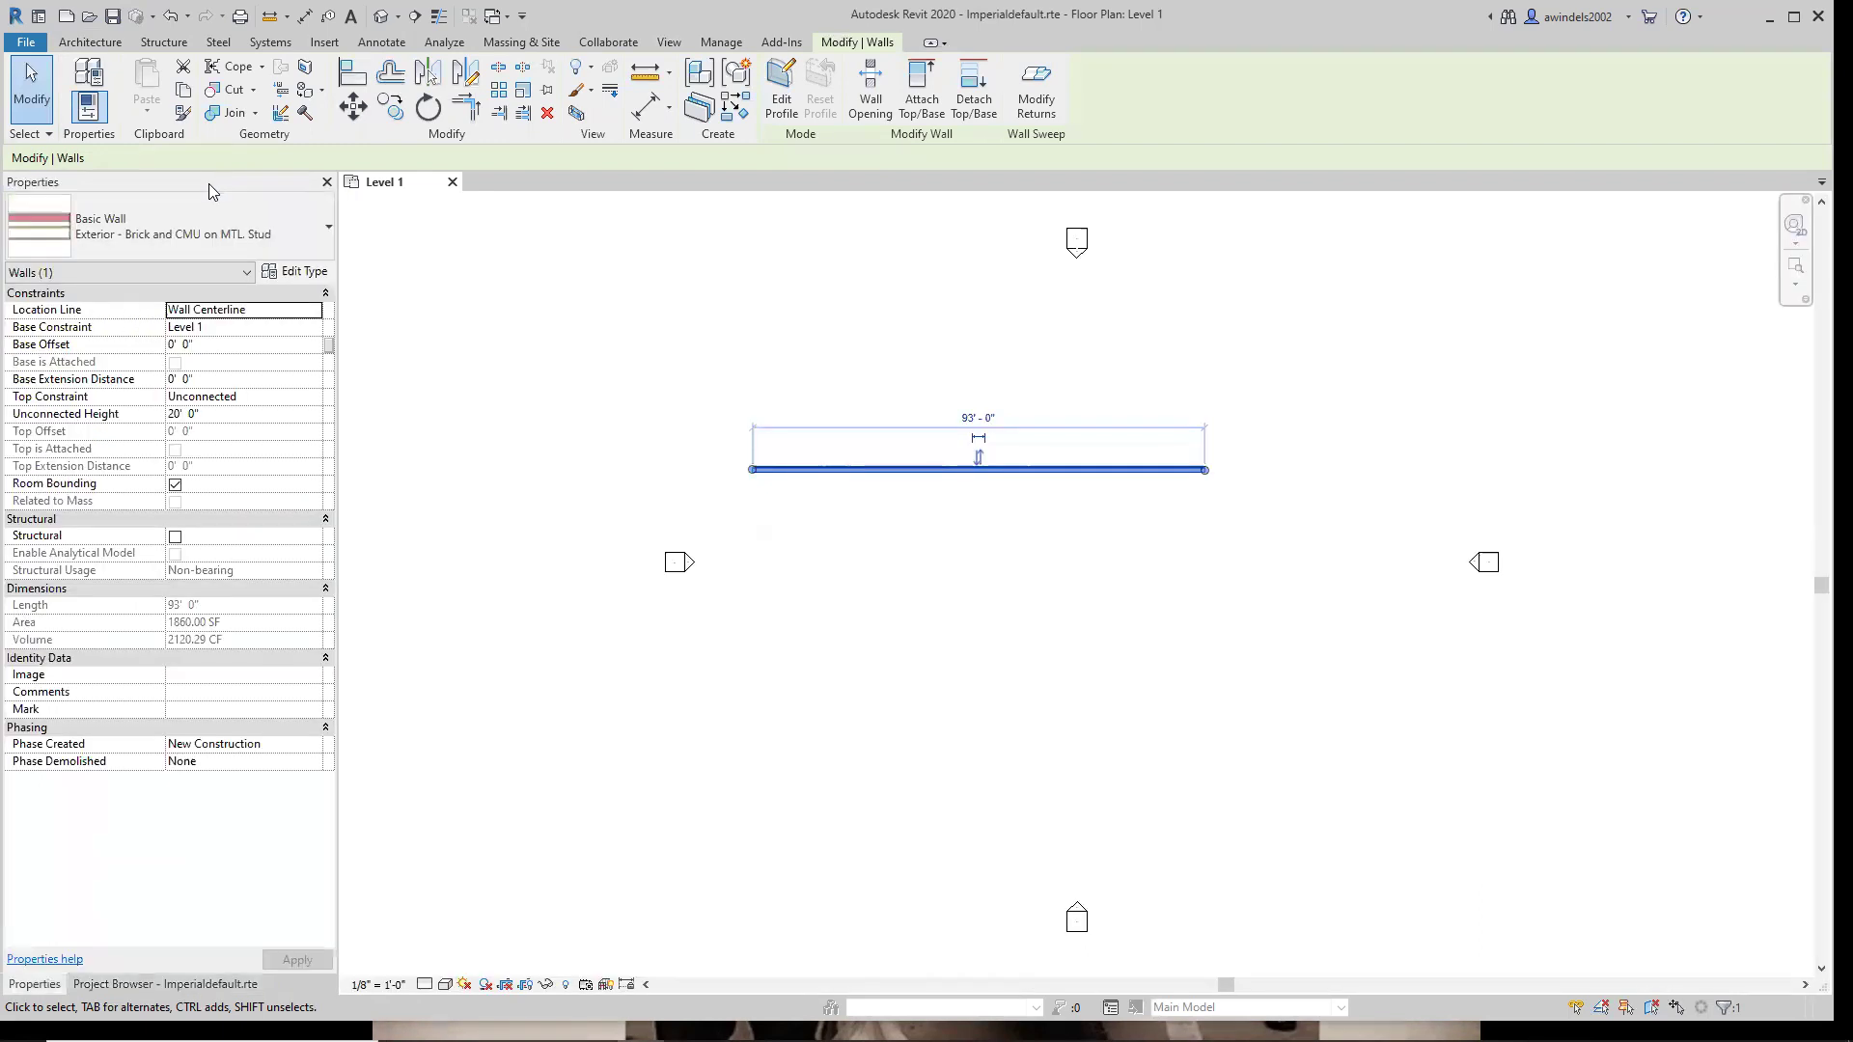
click(184, 985)
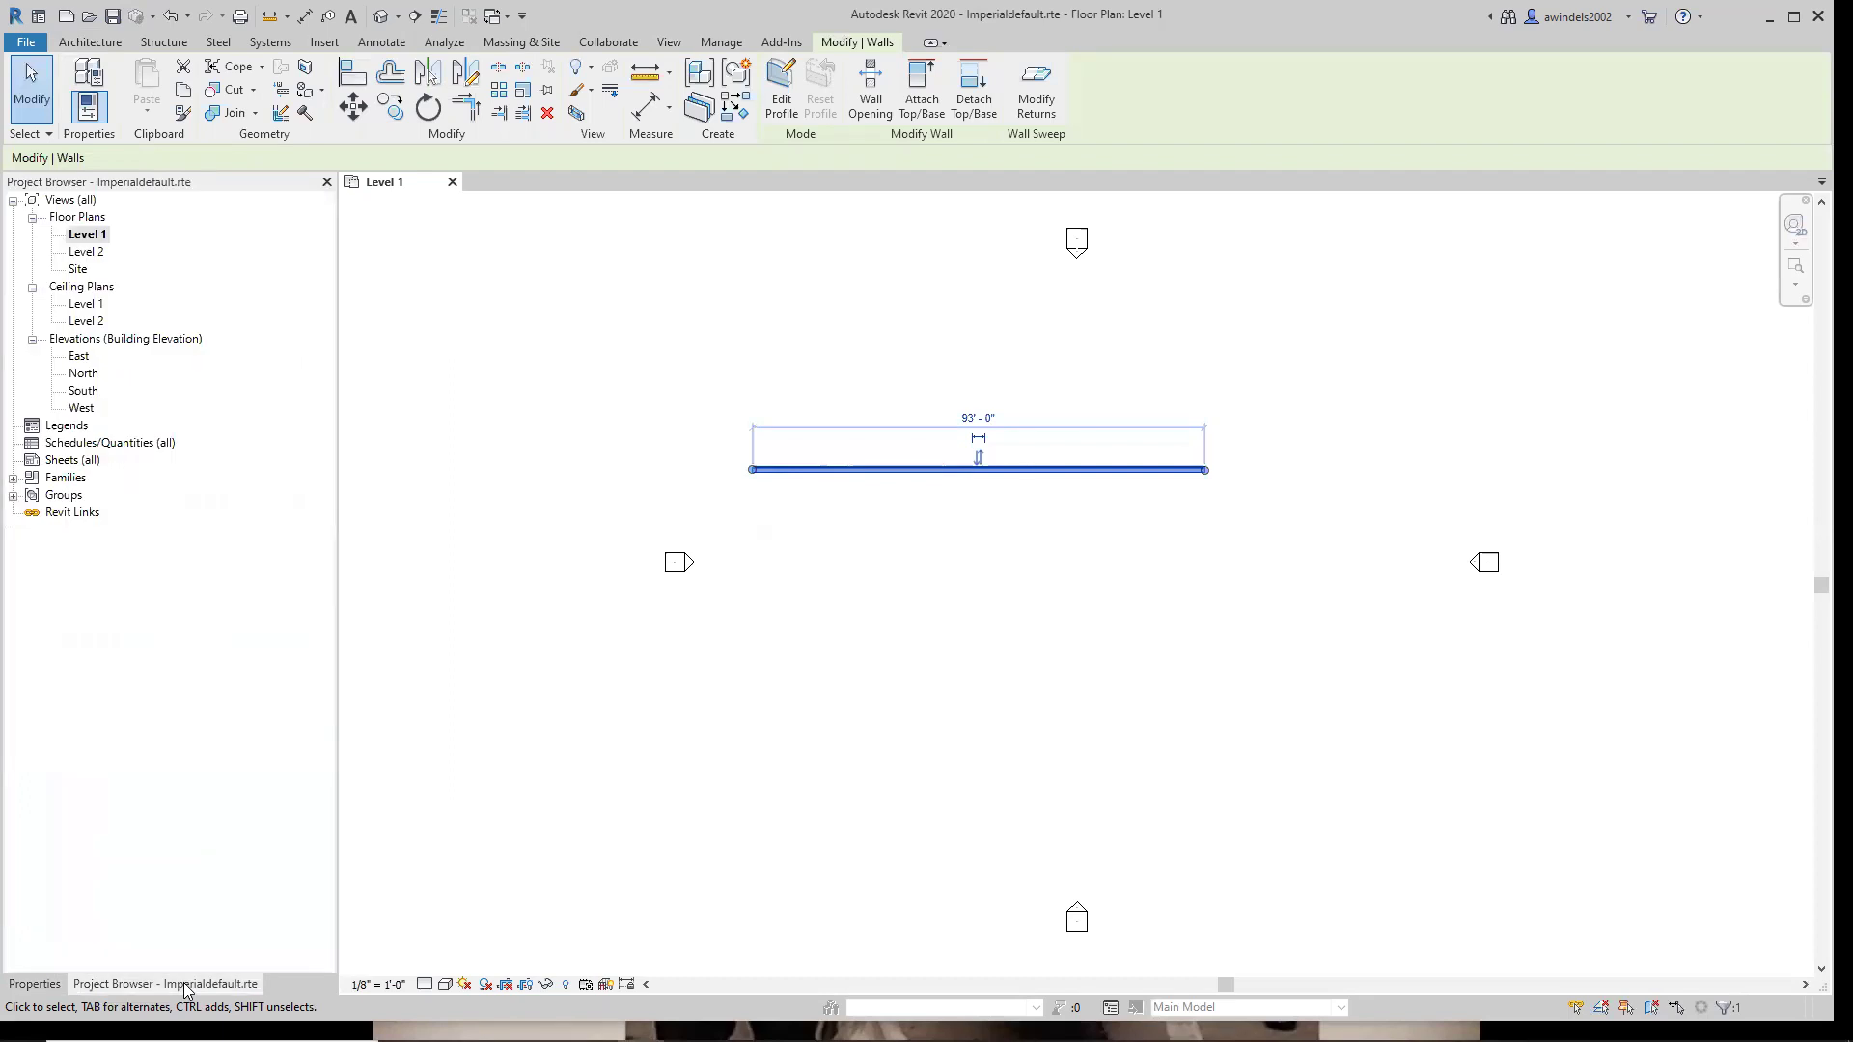
click(27, 988)
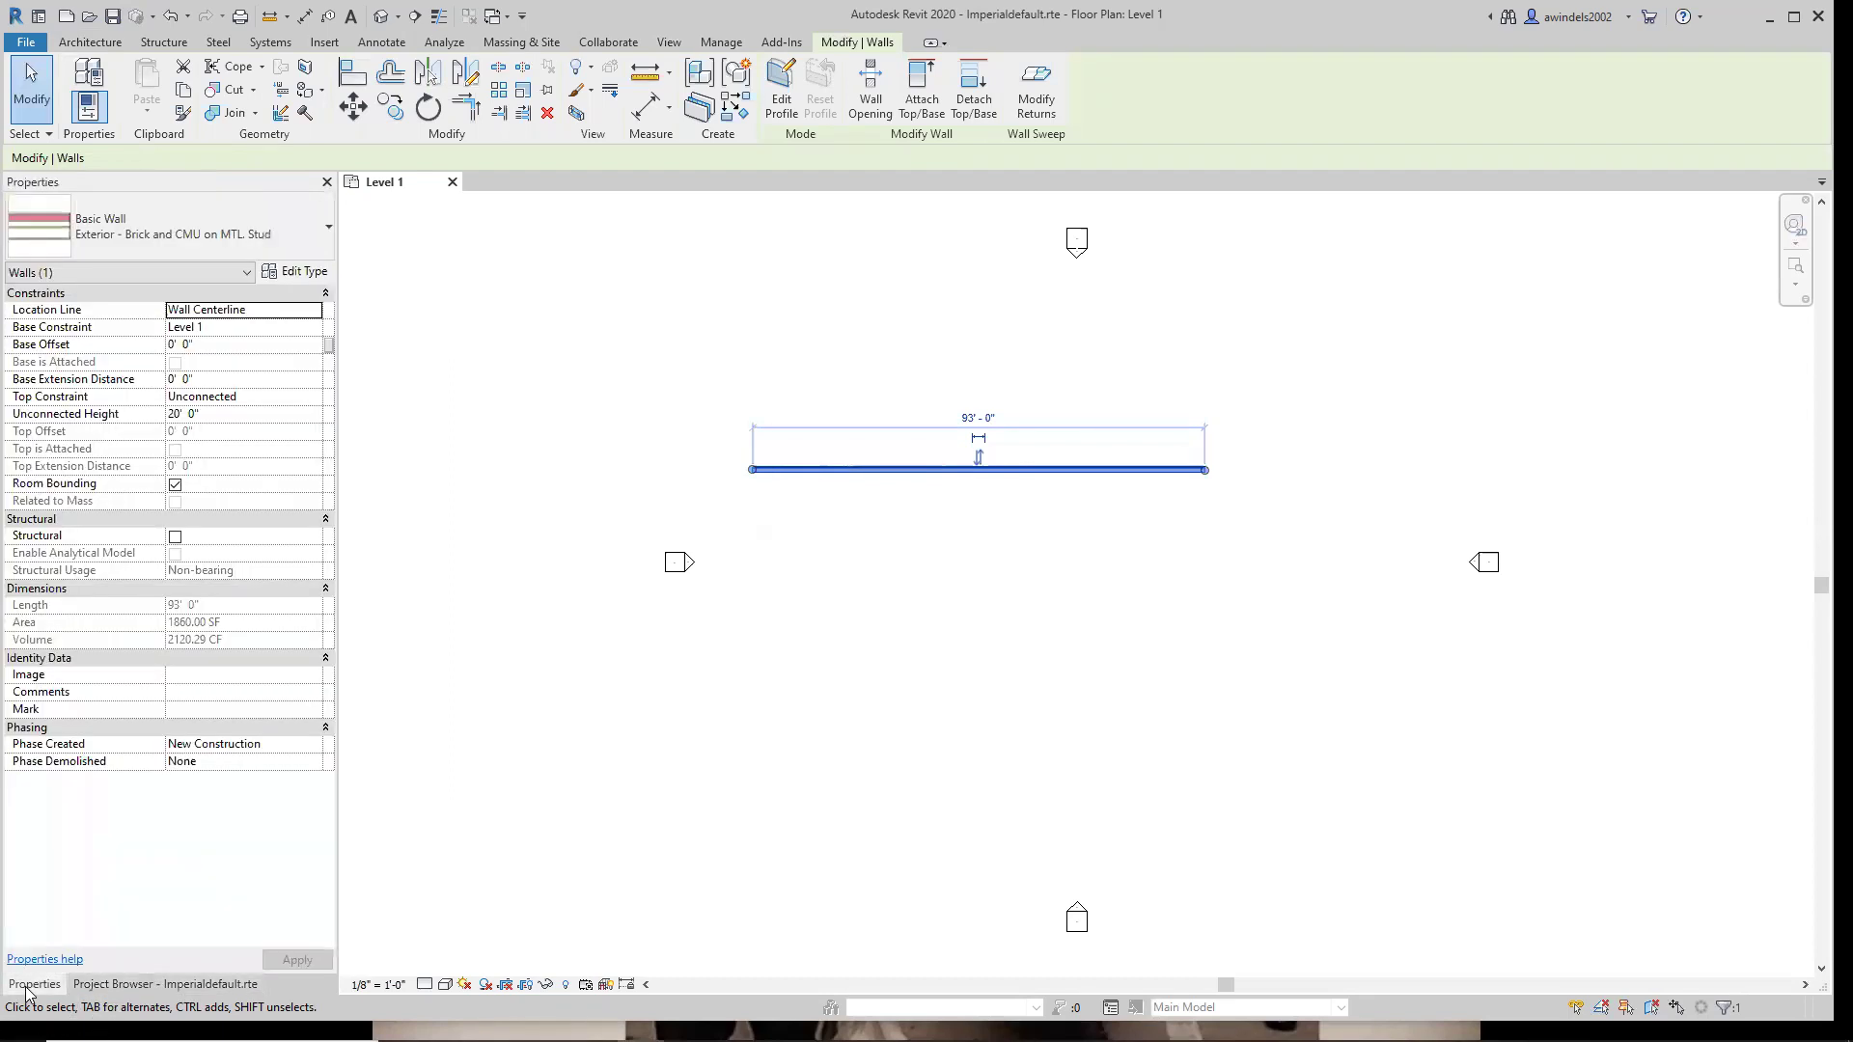
click(87, 985)
click(48, 986)
click(91, 985)
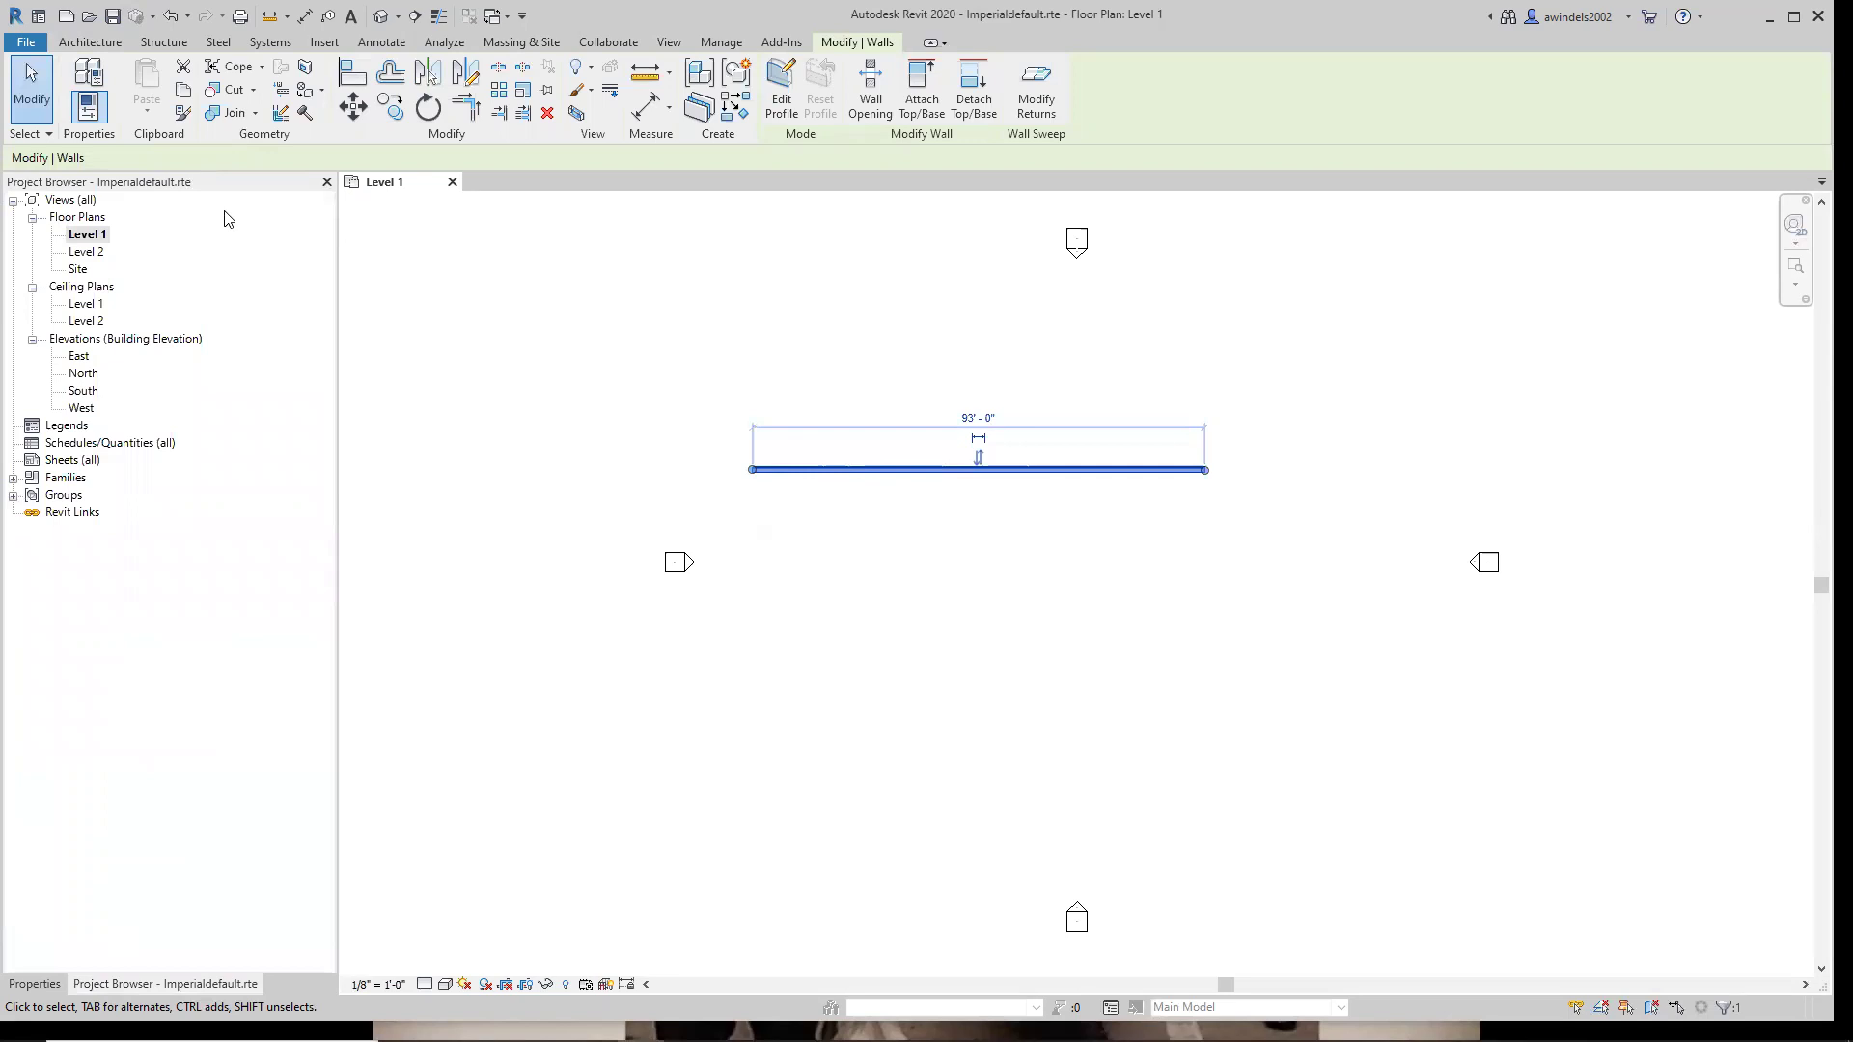
Float the combined Properties and Project Browser palette over the drawing area, check the User Interface display options, and dock the palette again.
drag(145, 186, 339, 201)
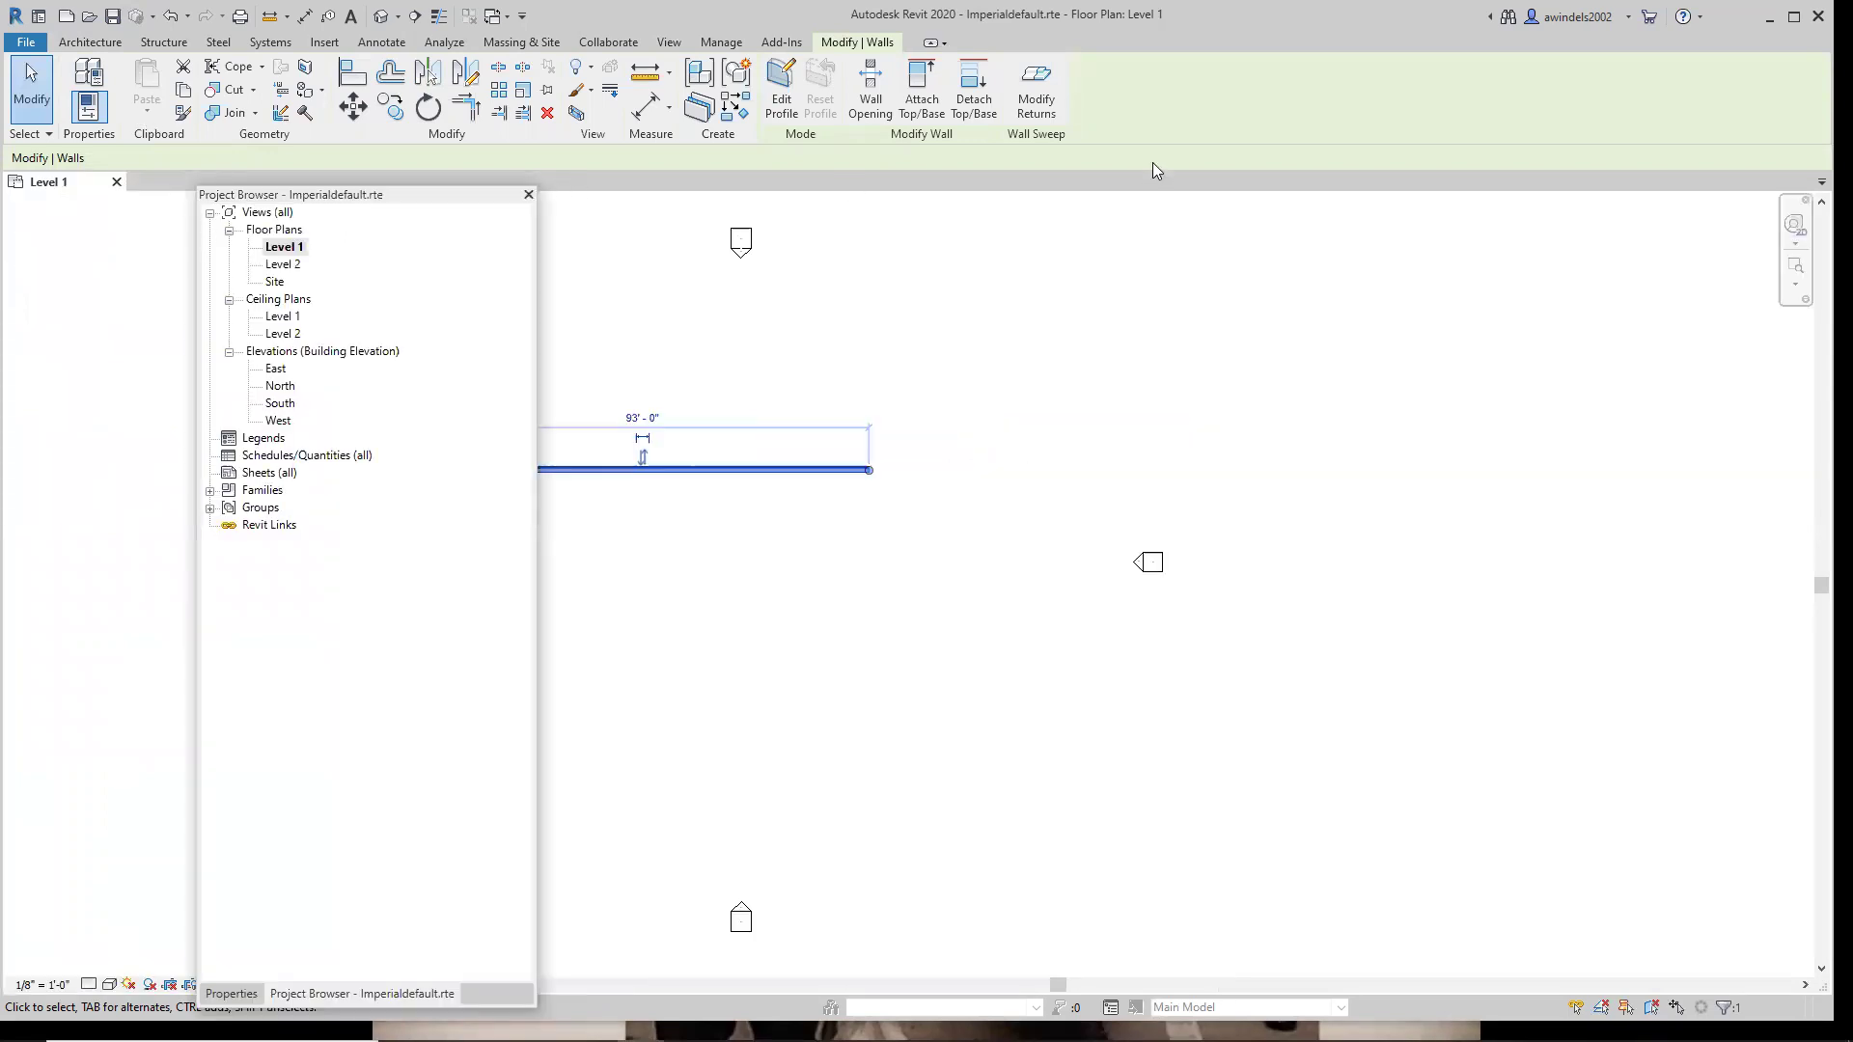
click(945, 322)
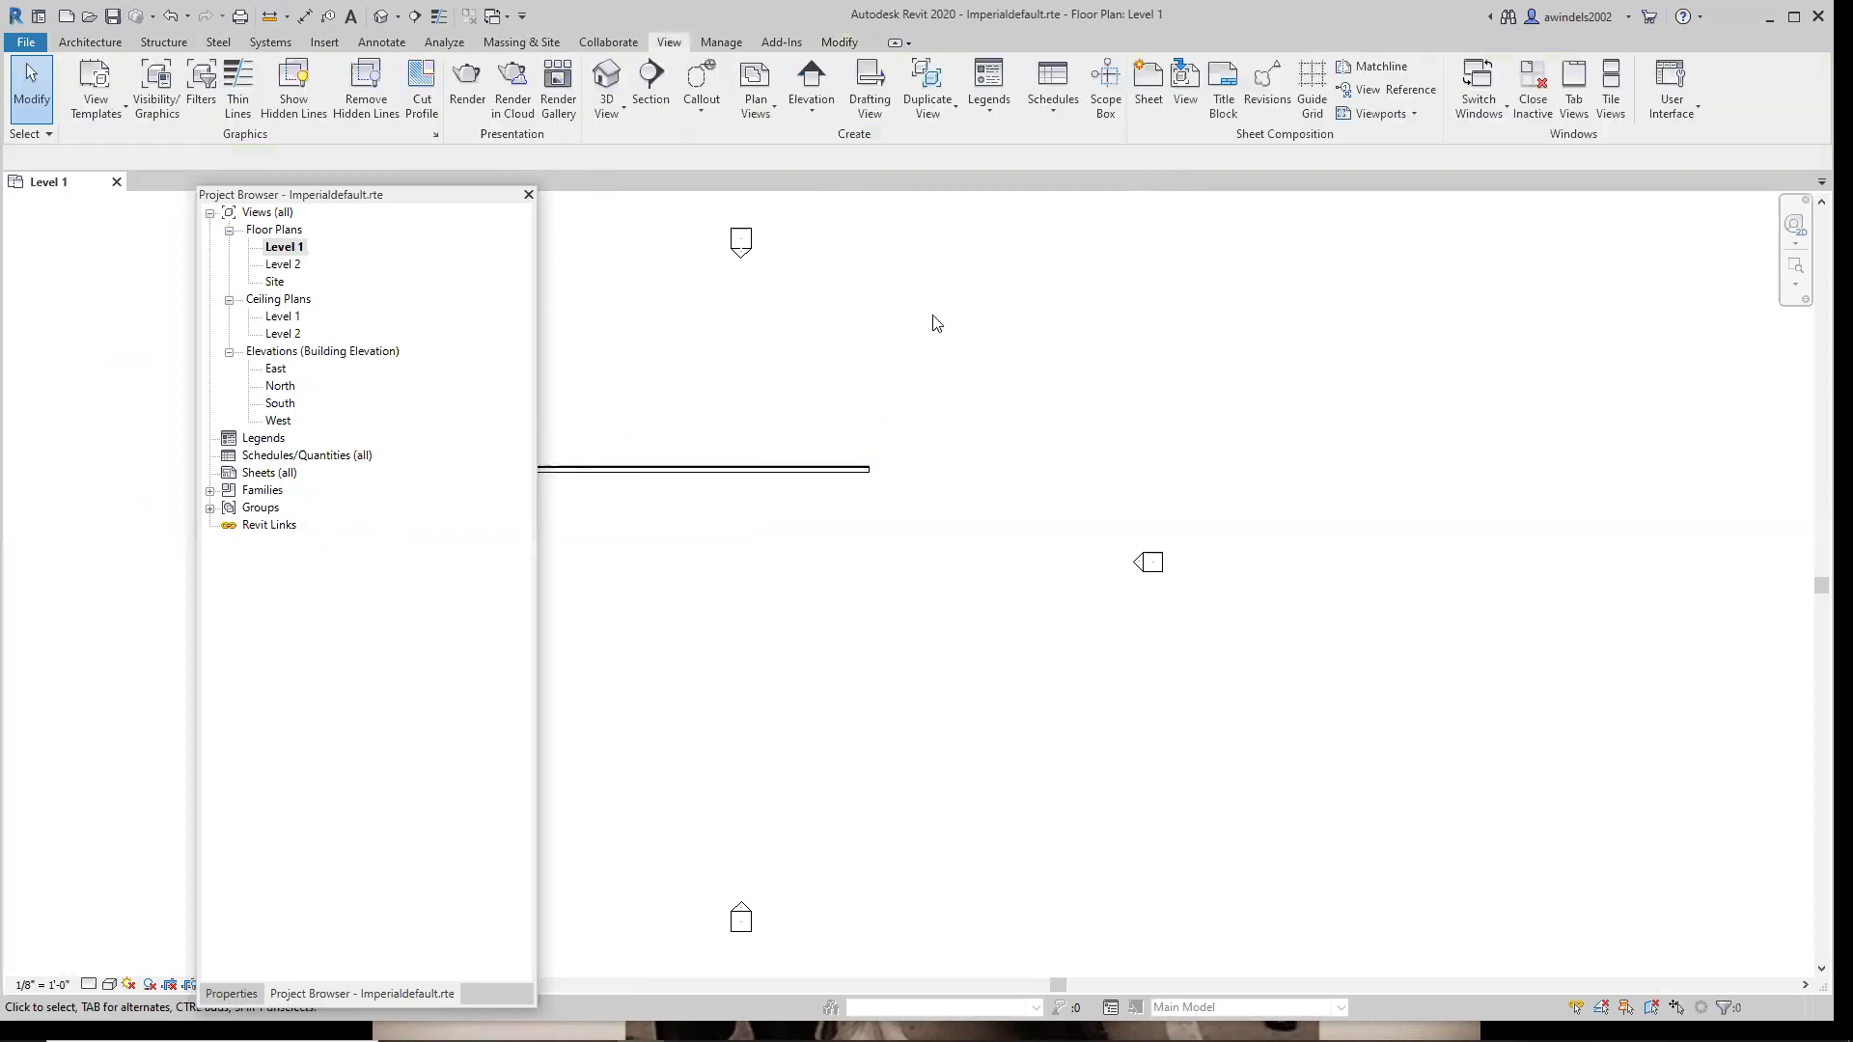
click(1671, 96)
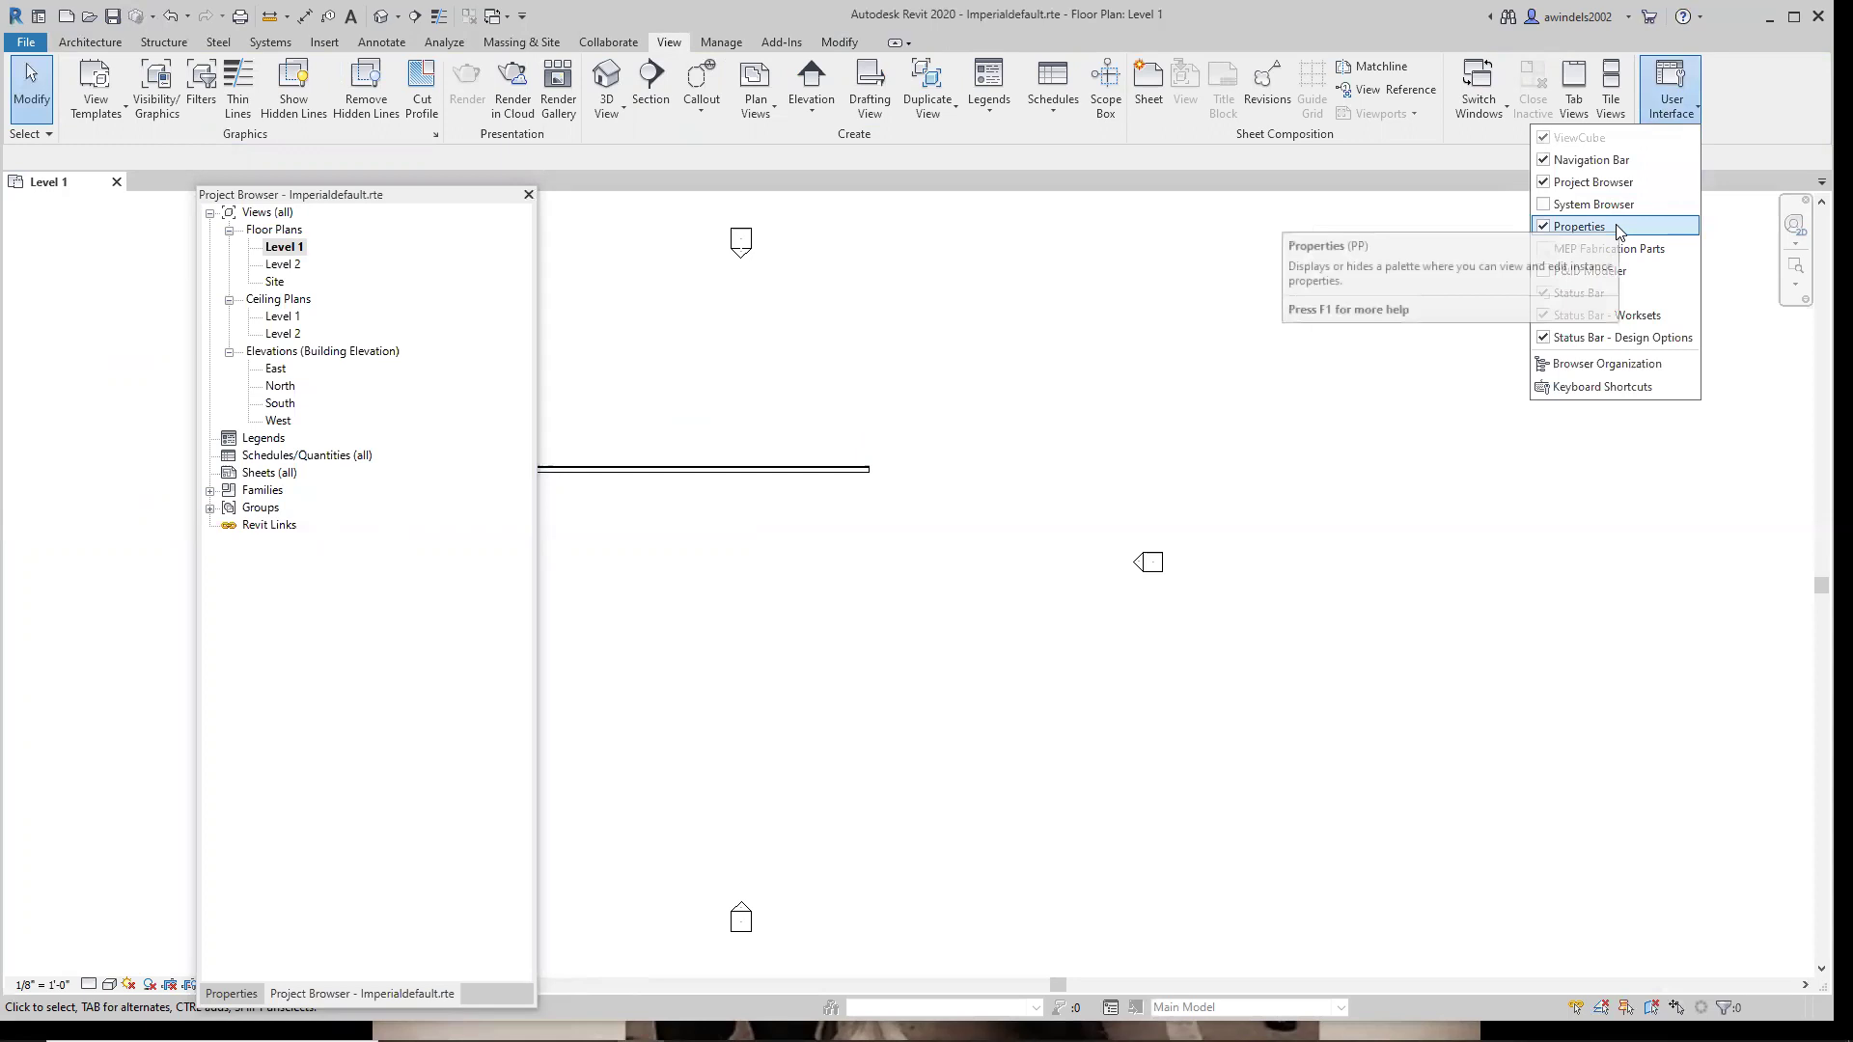
click(361, 195)
drag(295, 186, 22, 249)
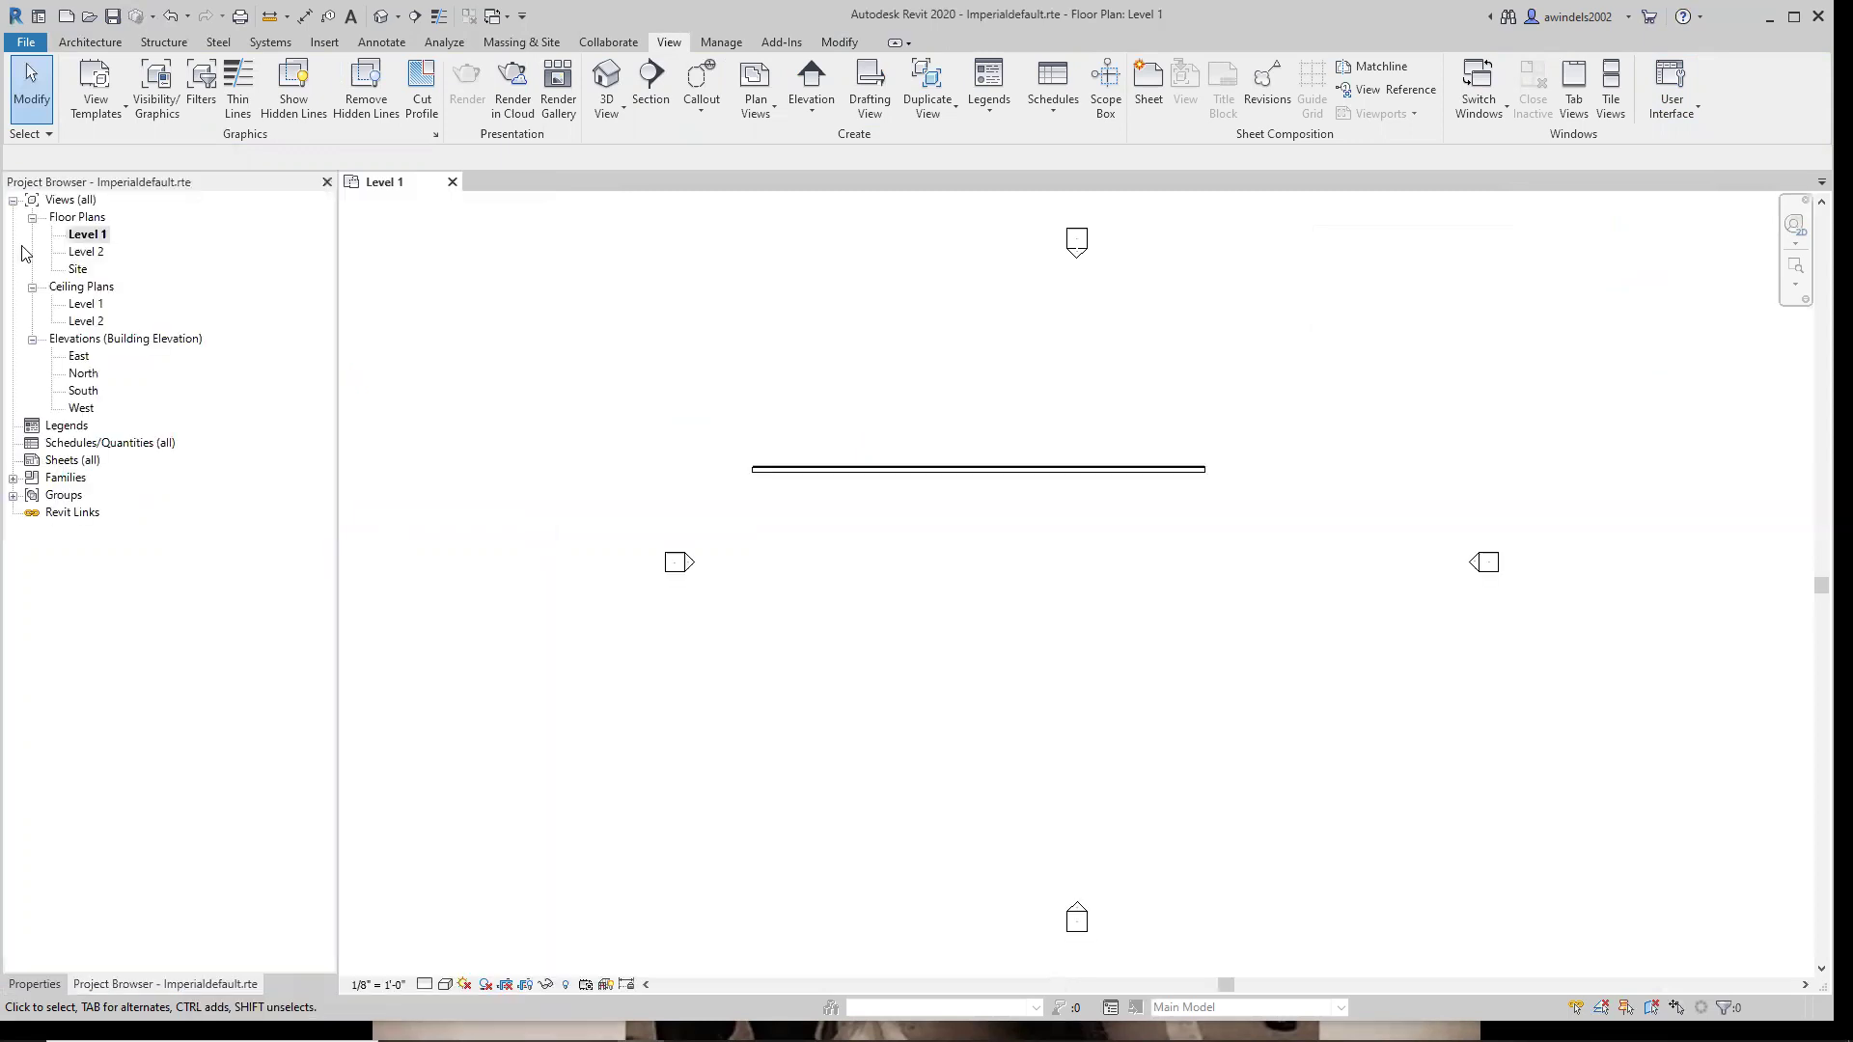
Undock the combined palette, split the Project Browser into its own floating window, and dock Properties by itself.
click(50, 984)
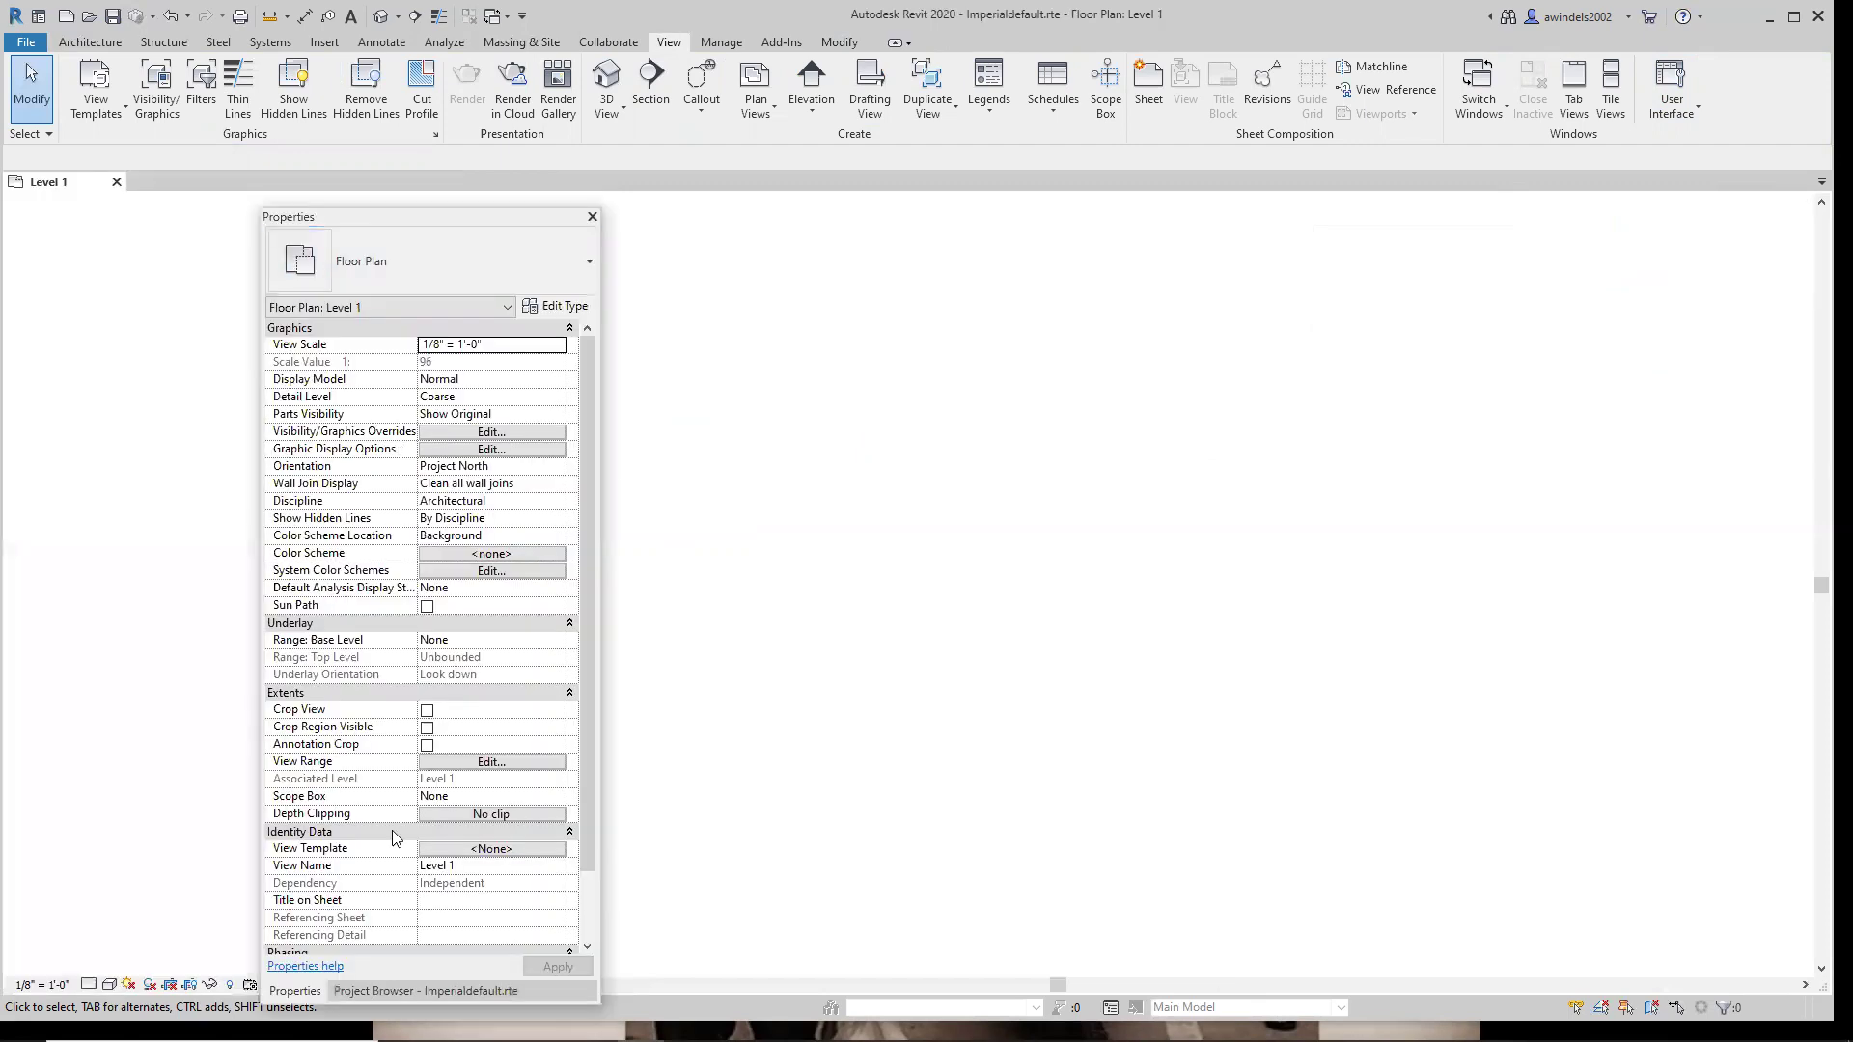
click(402, 997)
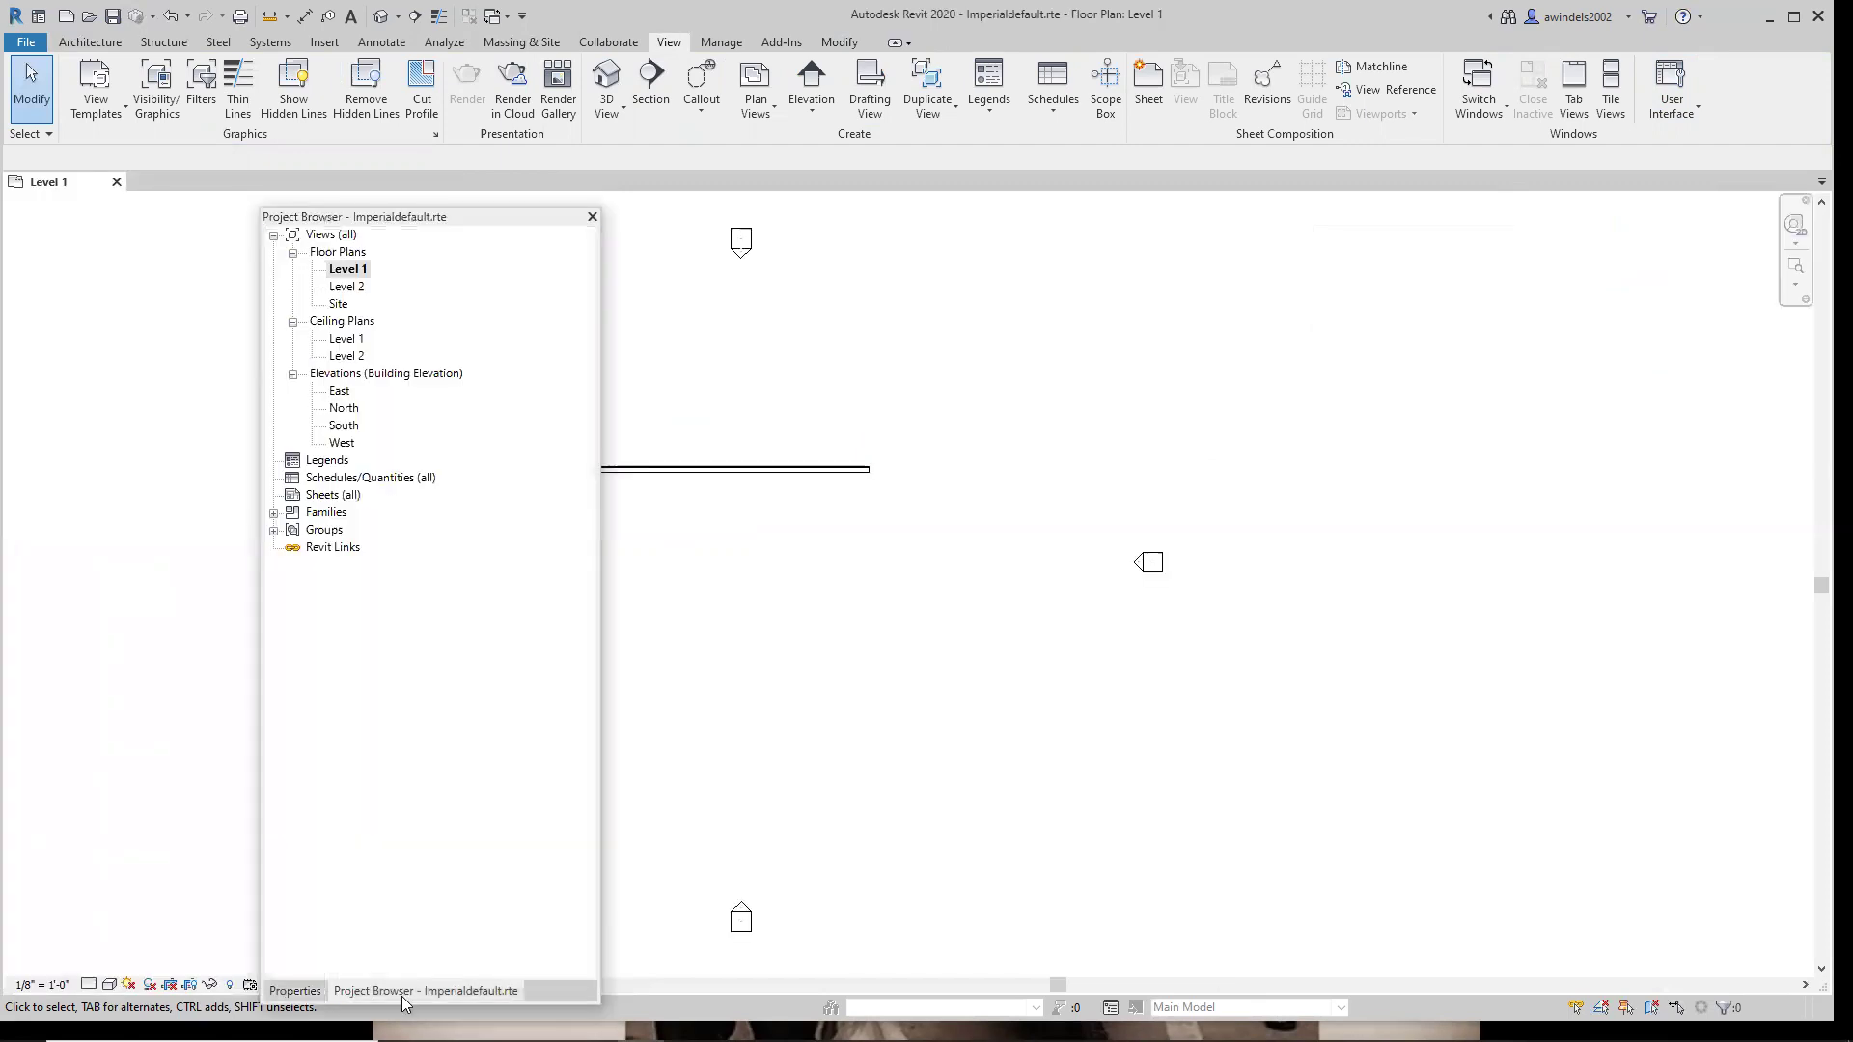
drag(403, 996, 588, 910)
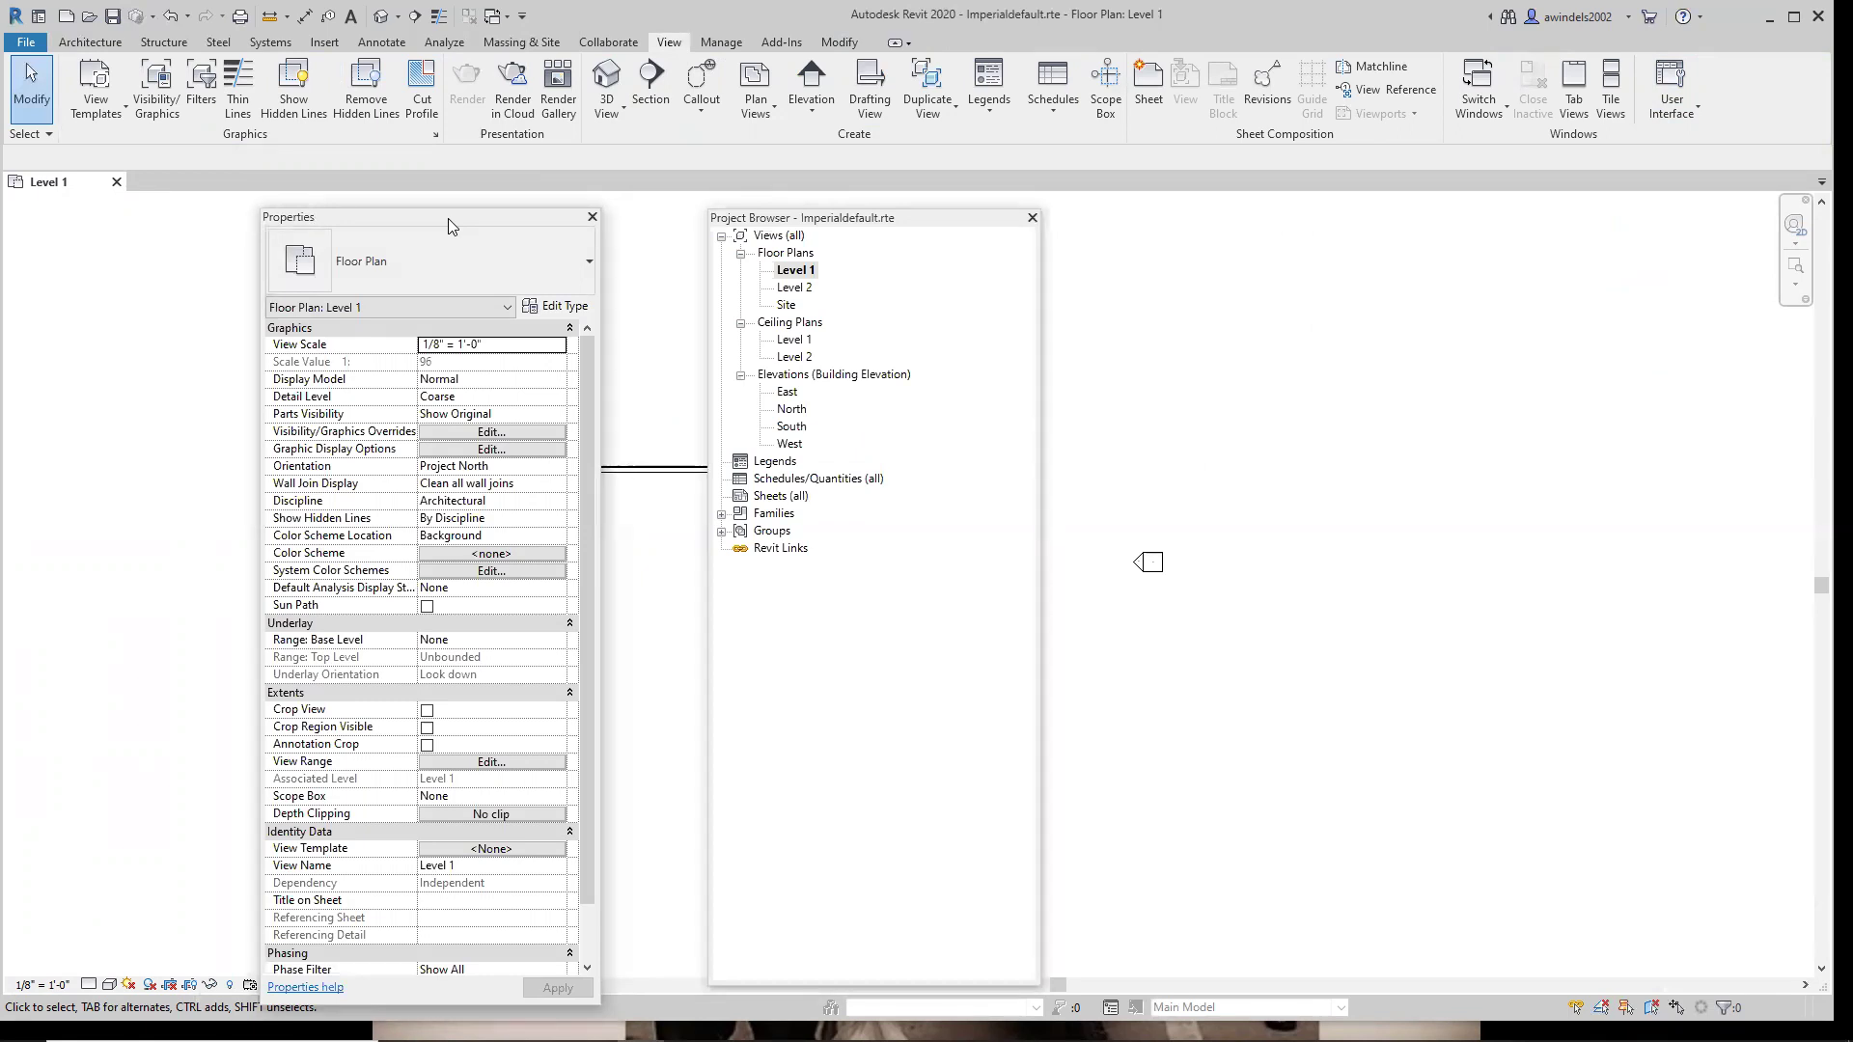
drag(447, 218, 11, 255)
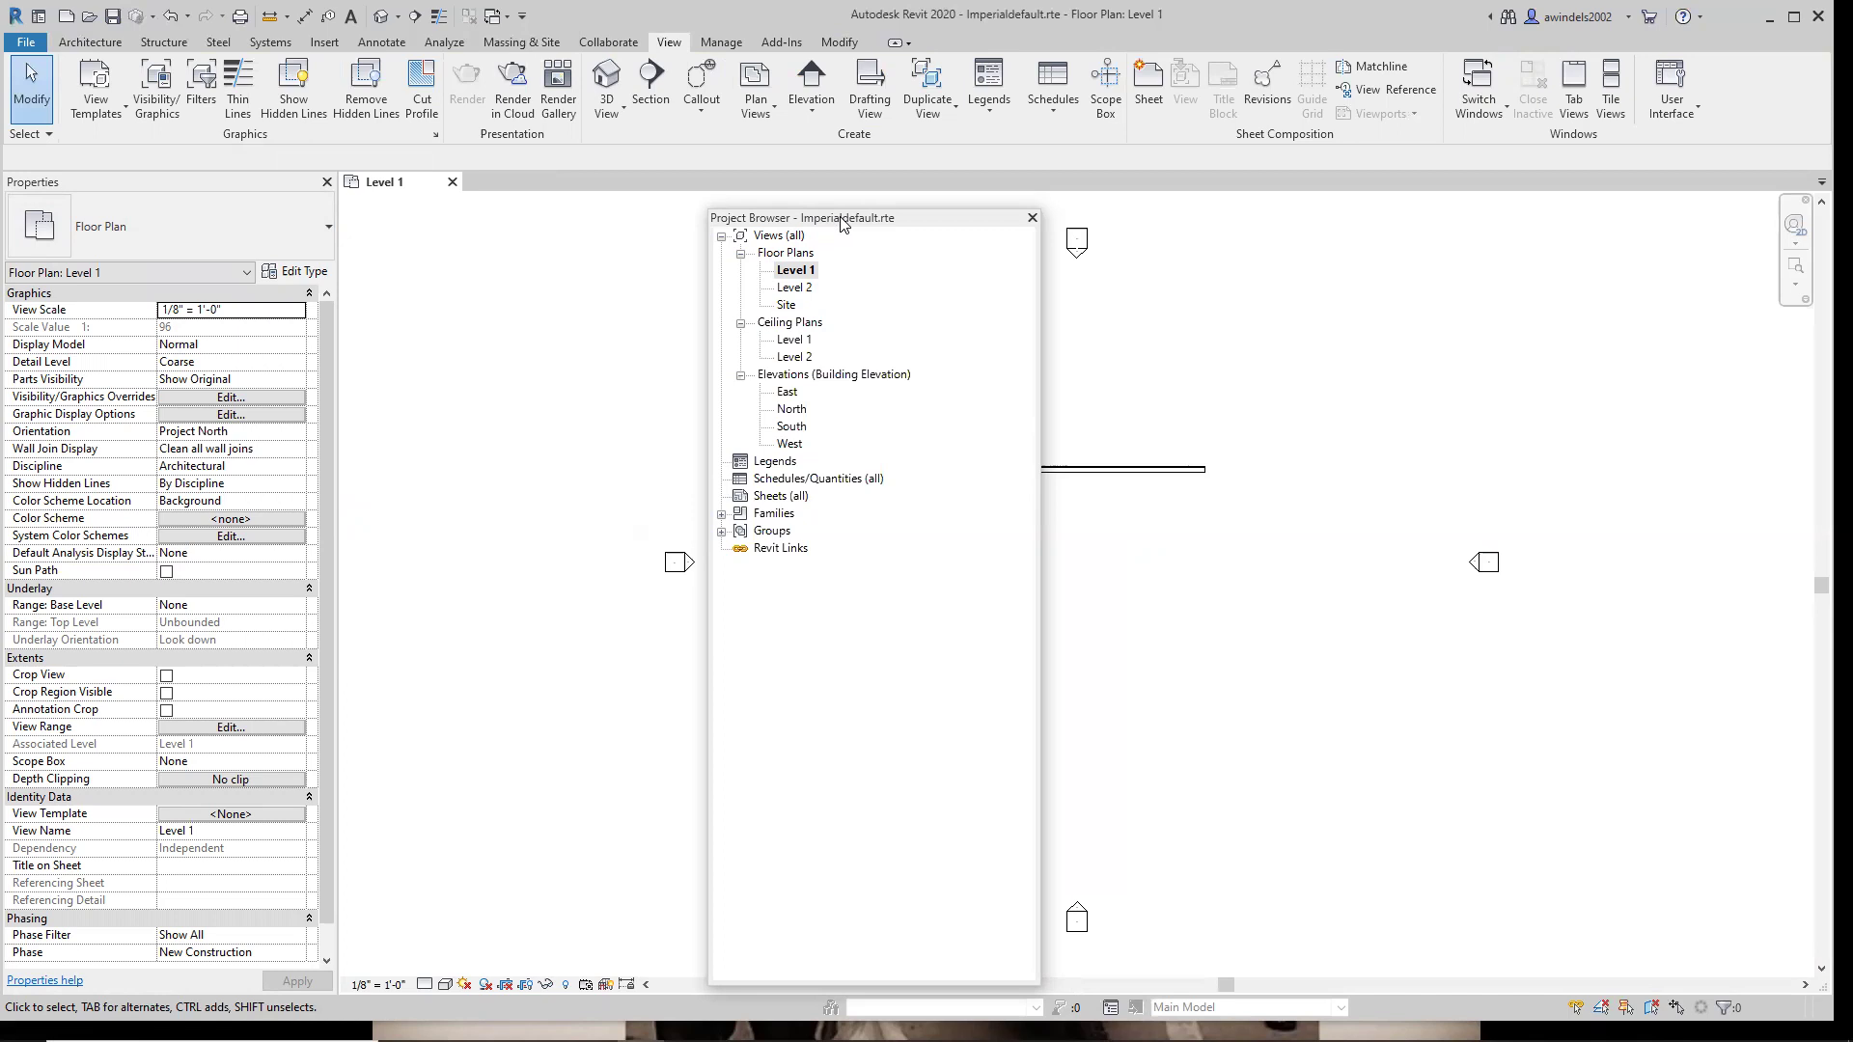
Float both the Project Browser and Properties, and return each to its docked place with Properties above the Project Browser.
drag(841, 220, 145, 459)
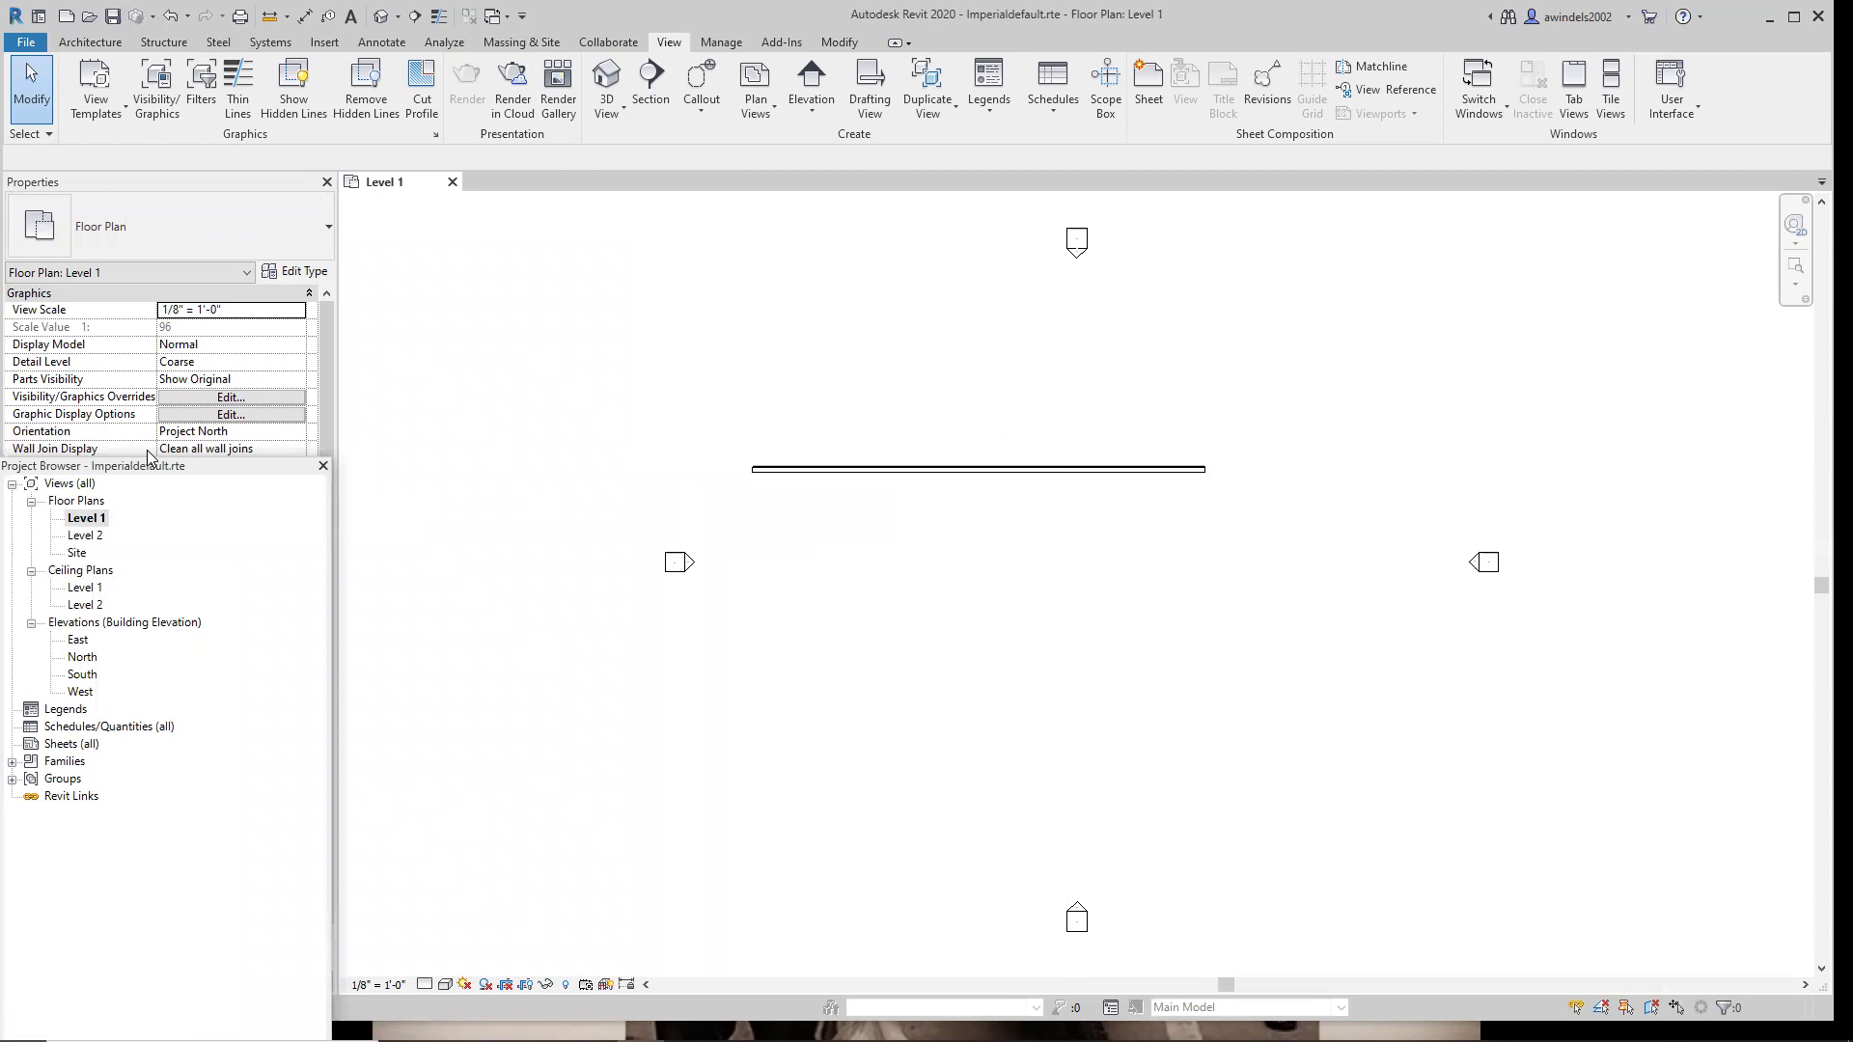
drag(149, 466, 415, 204)
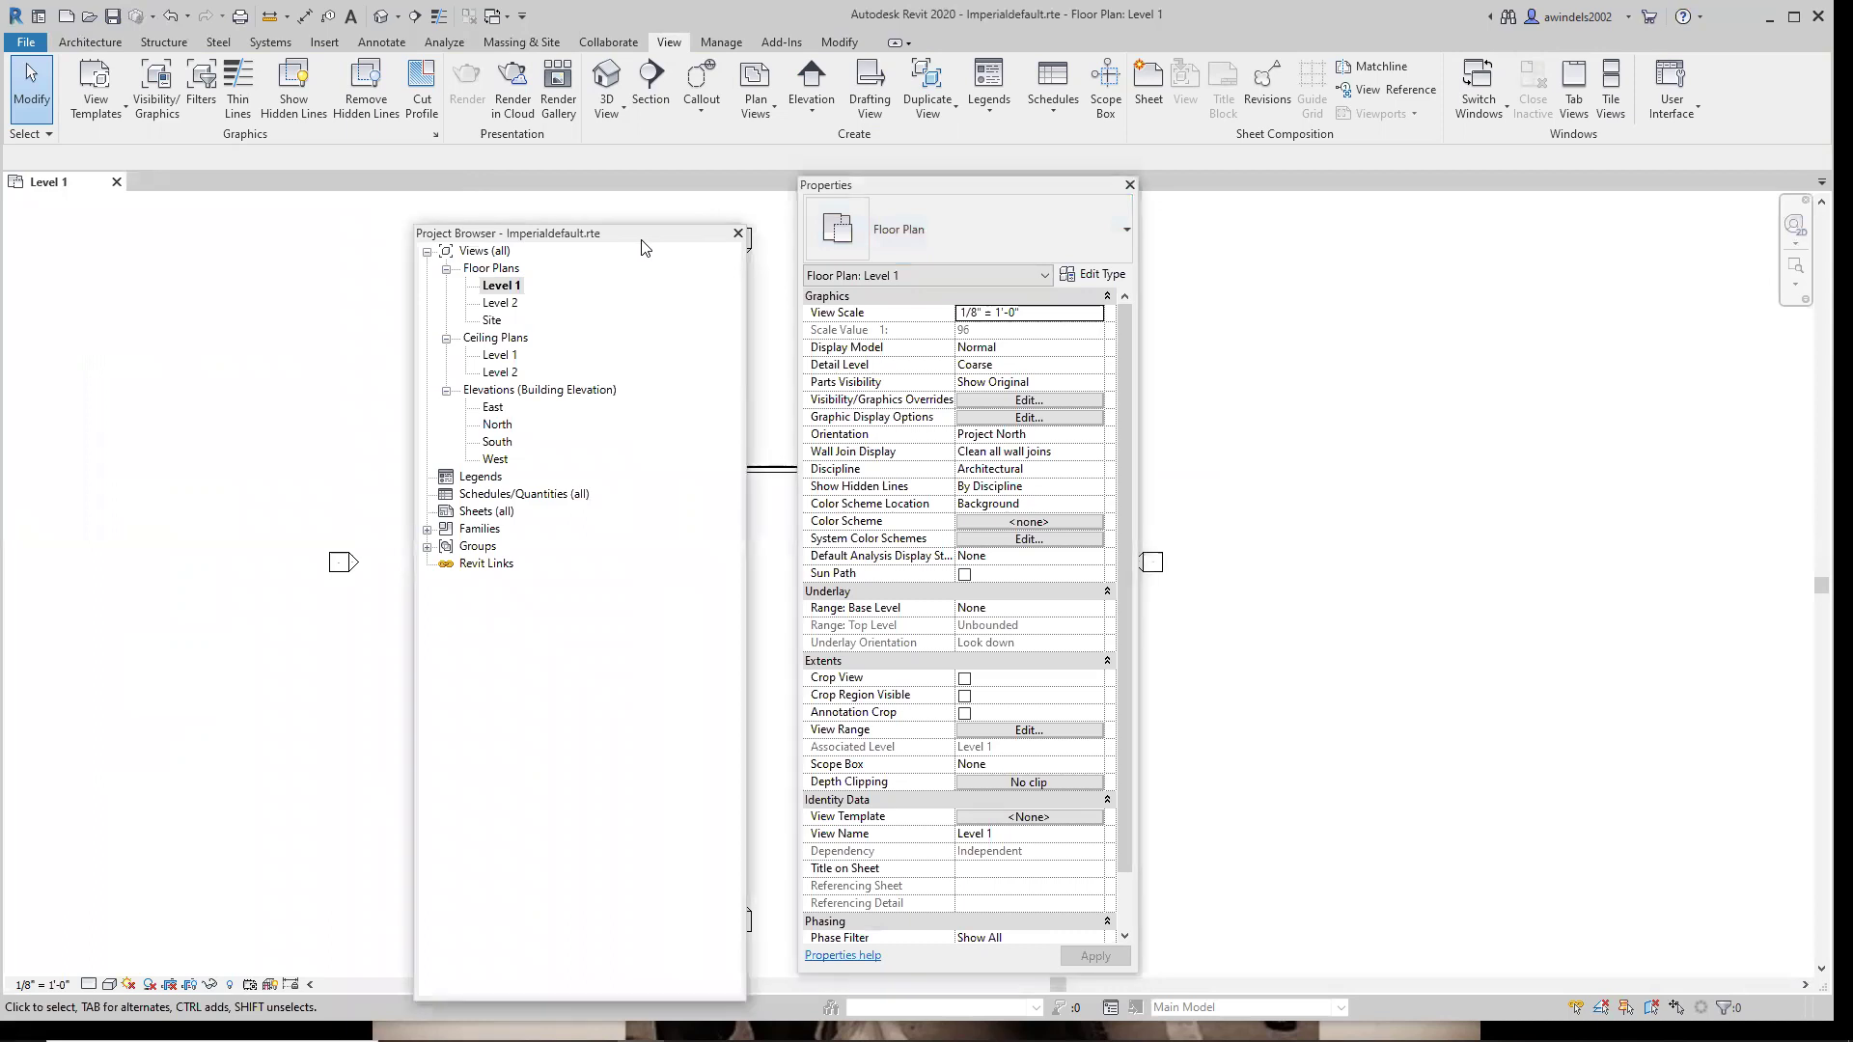
double_click(642, 235)
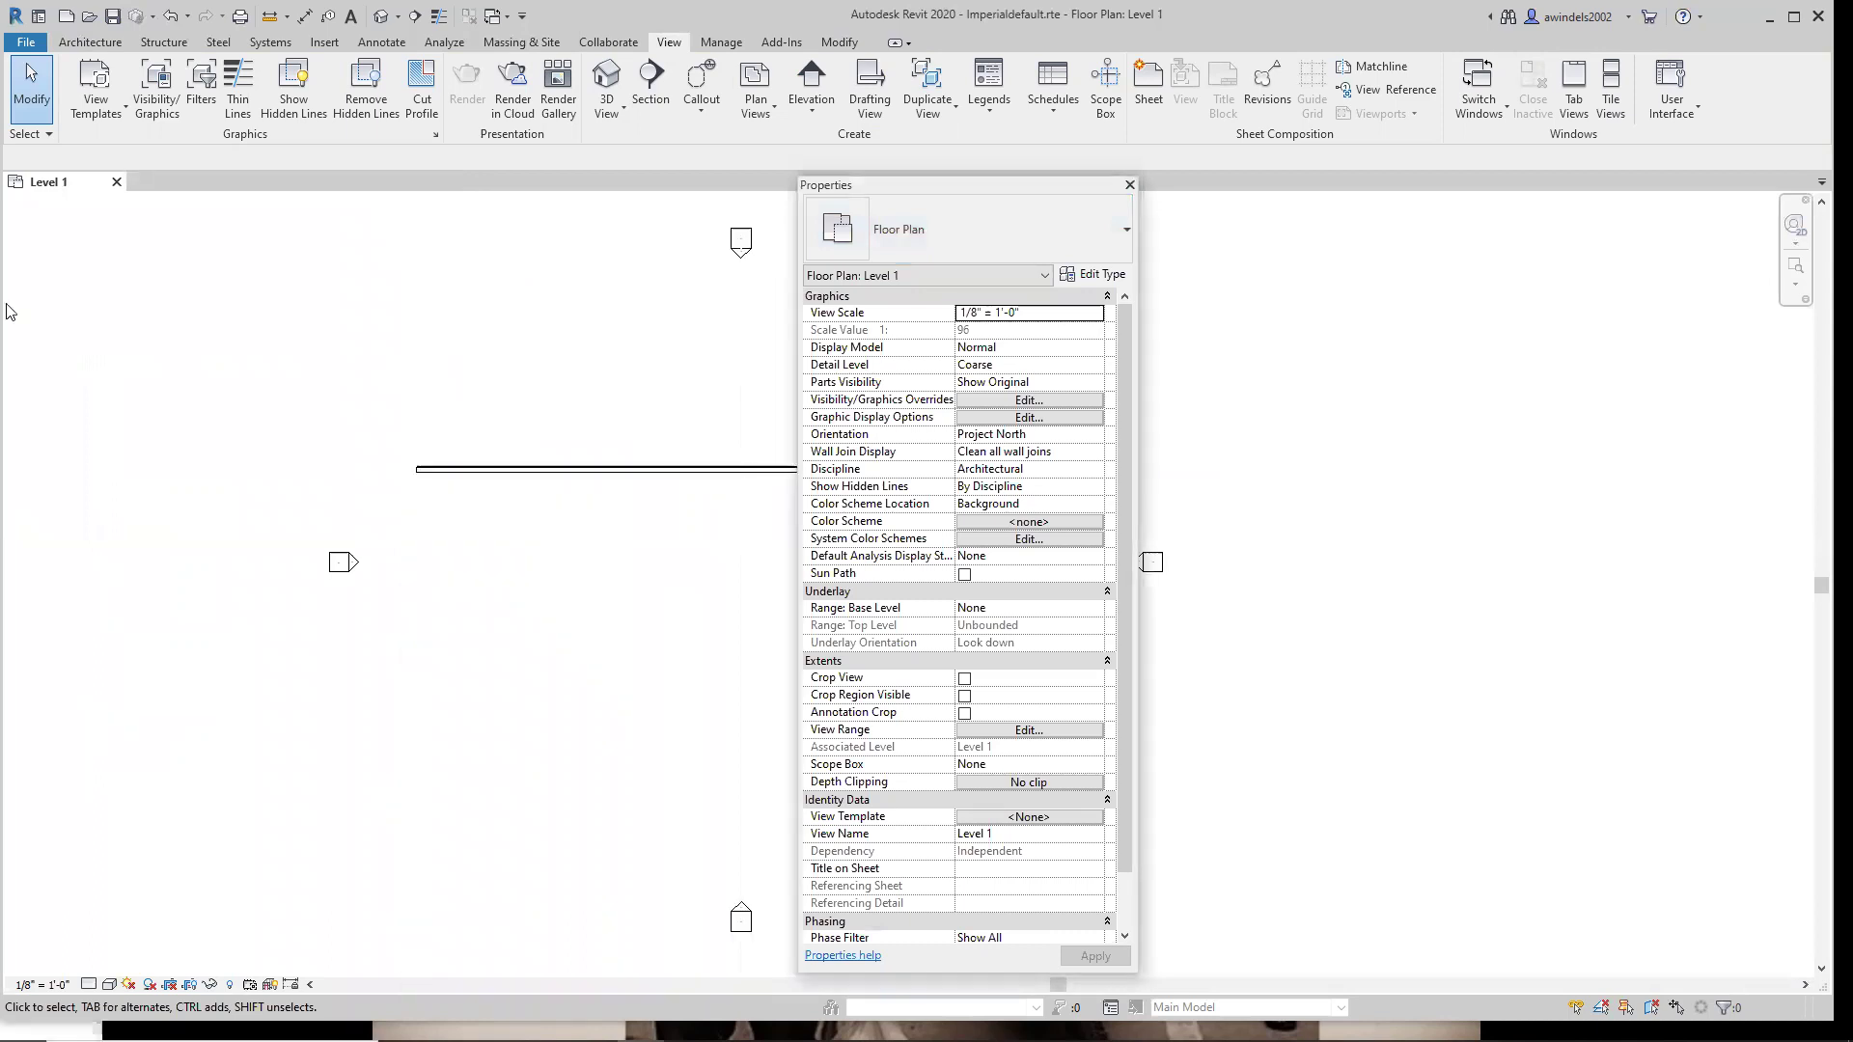
double_click(872, 187)
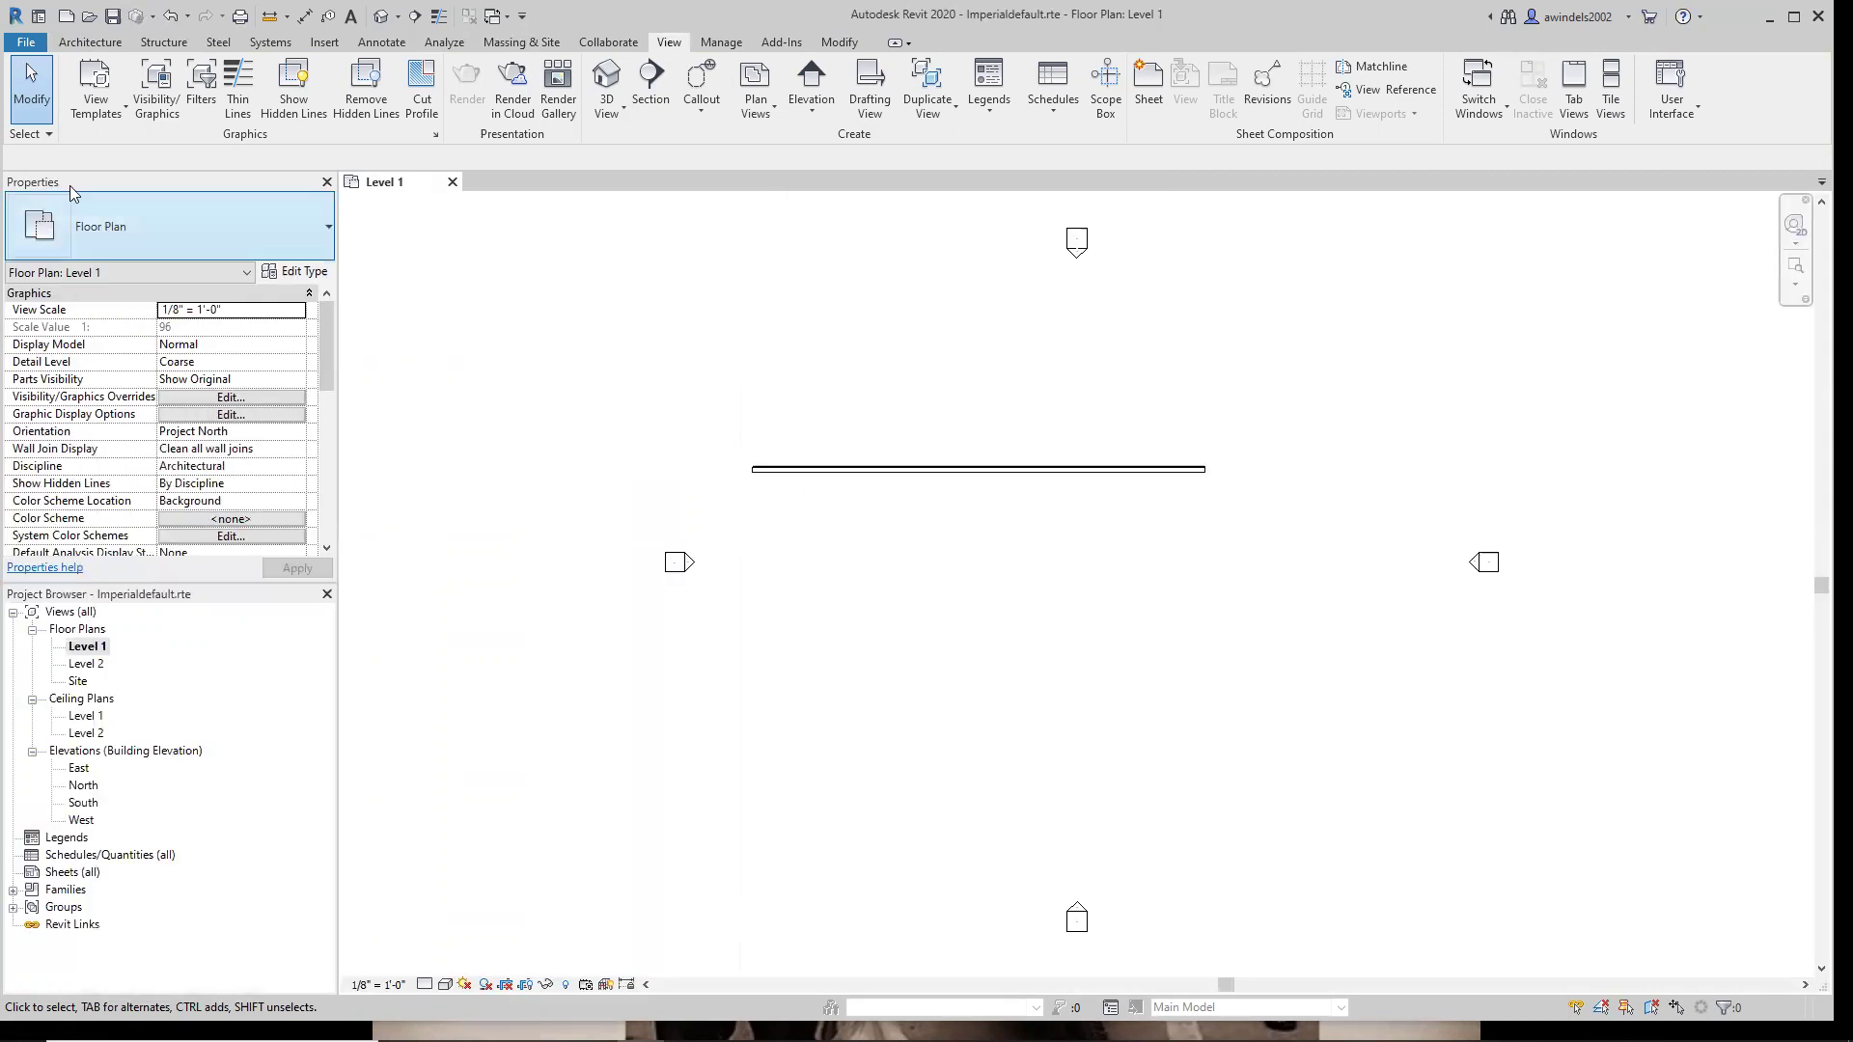
Select the wall to inspect its constraints in Properties, and deselect it to show the floor plan's properties.
key(ctrl)
key(ctrl)
key(ctrl)
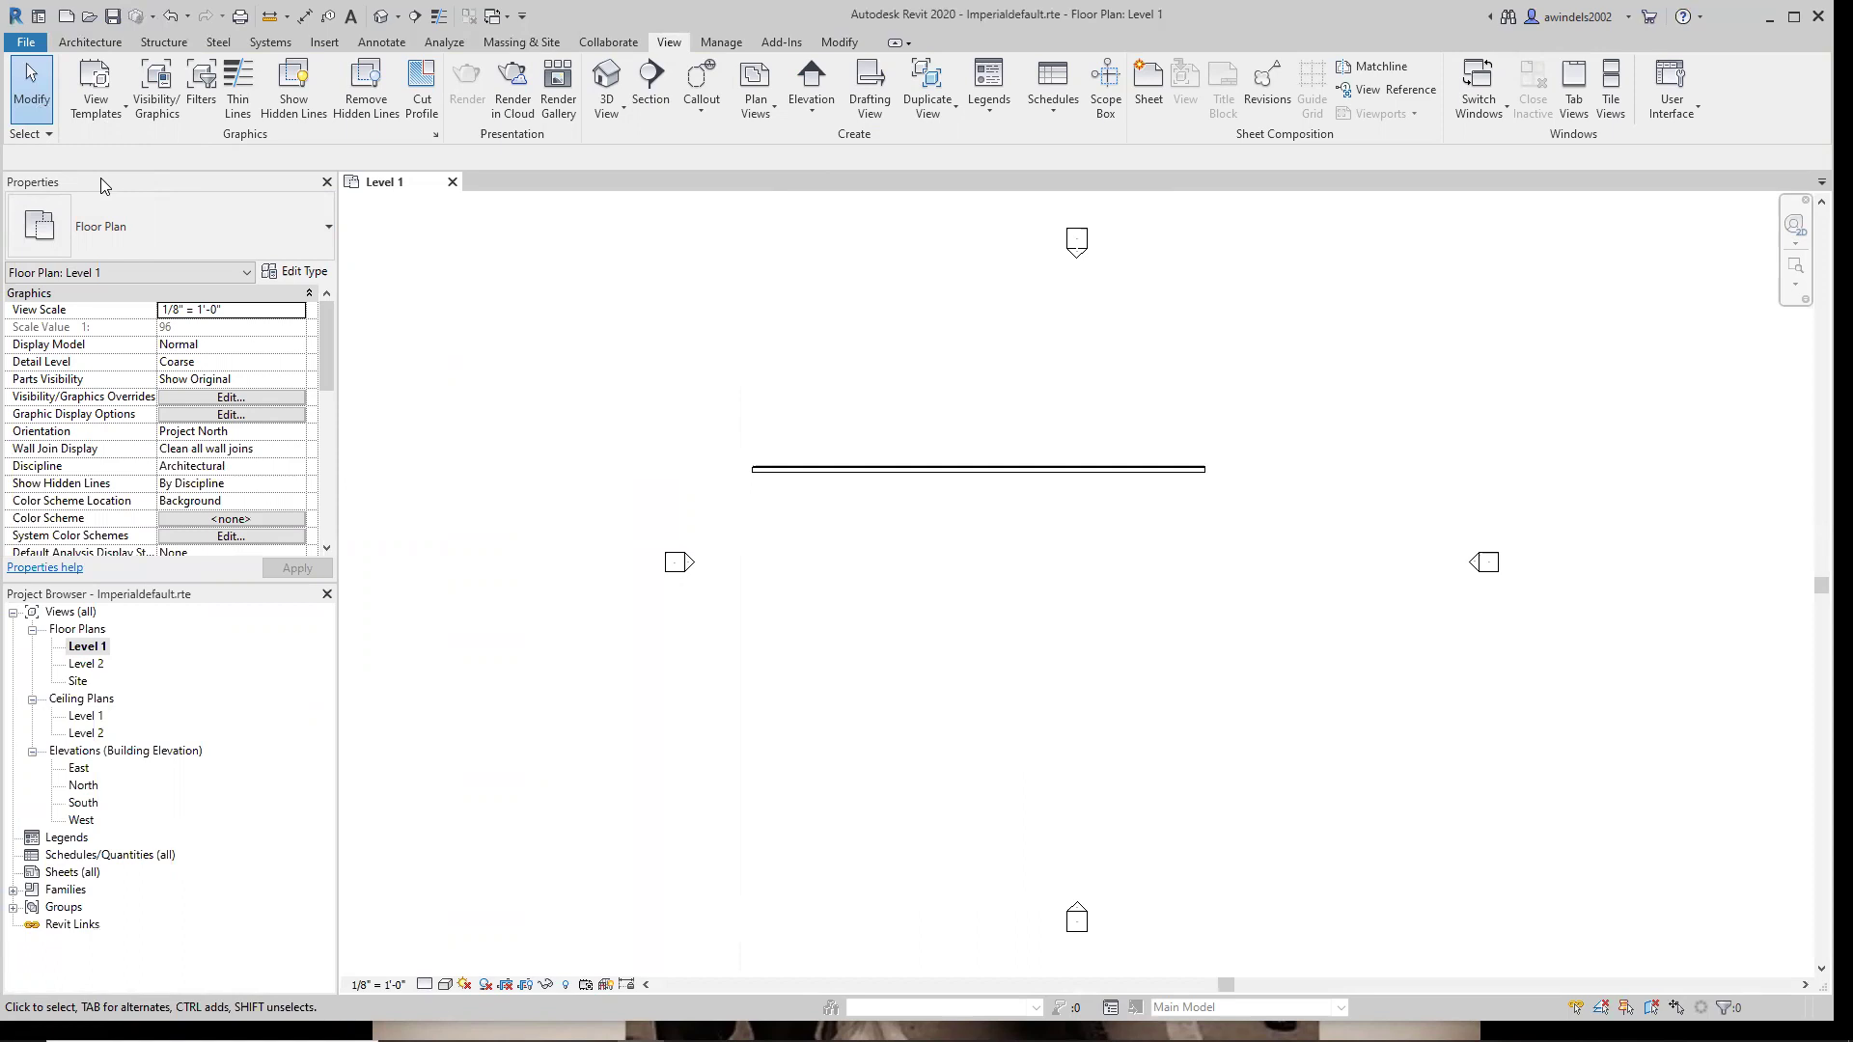
click(839, 477)
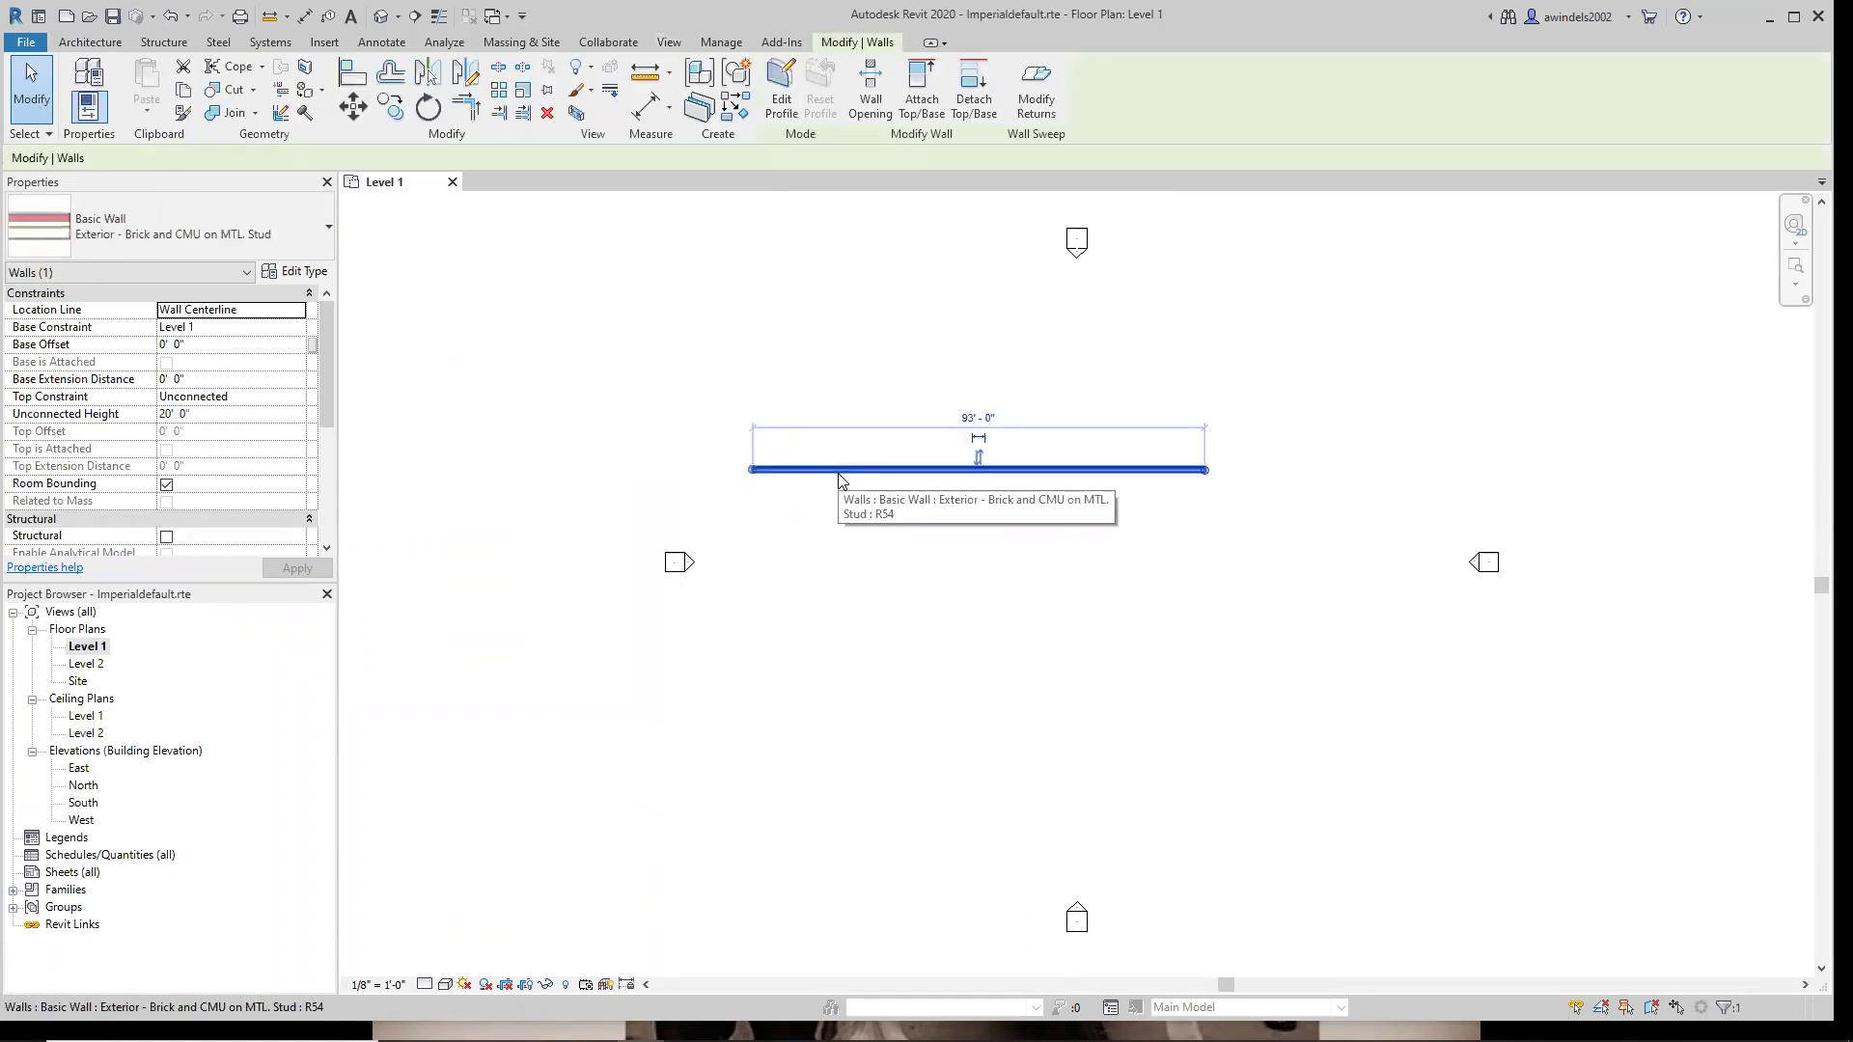
click(837, 472)
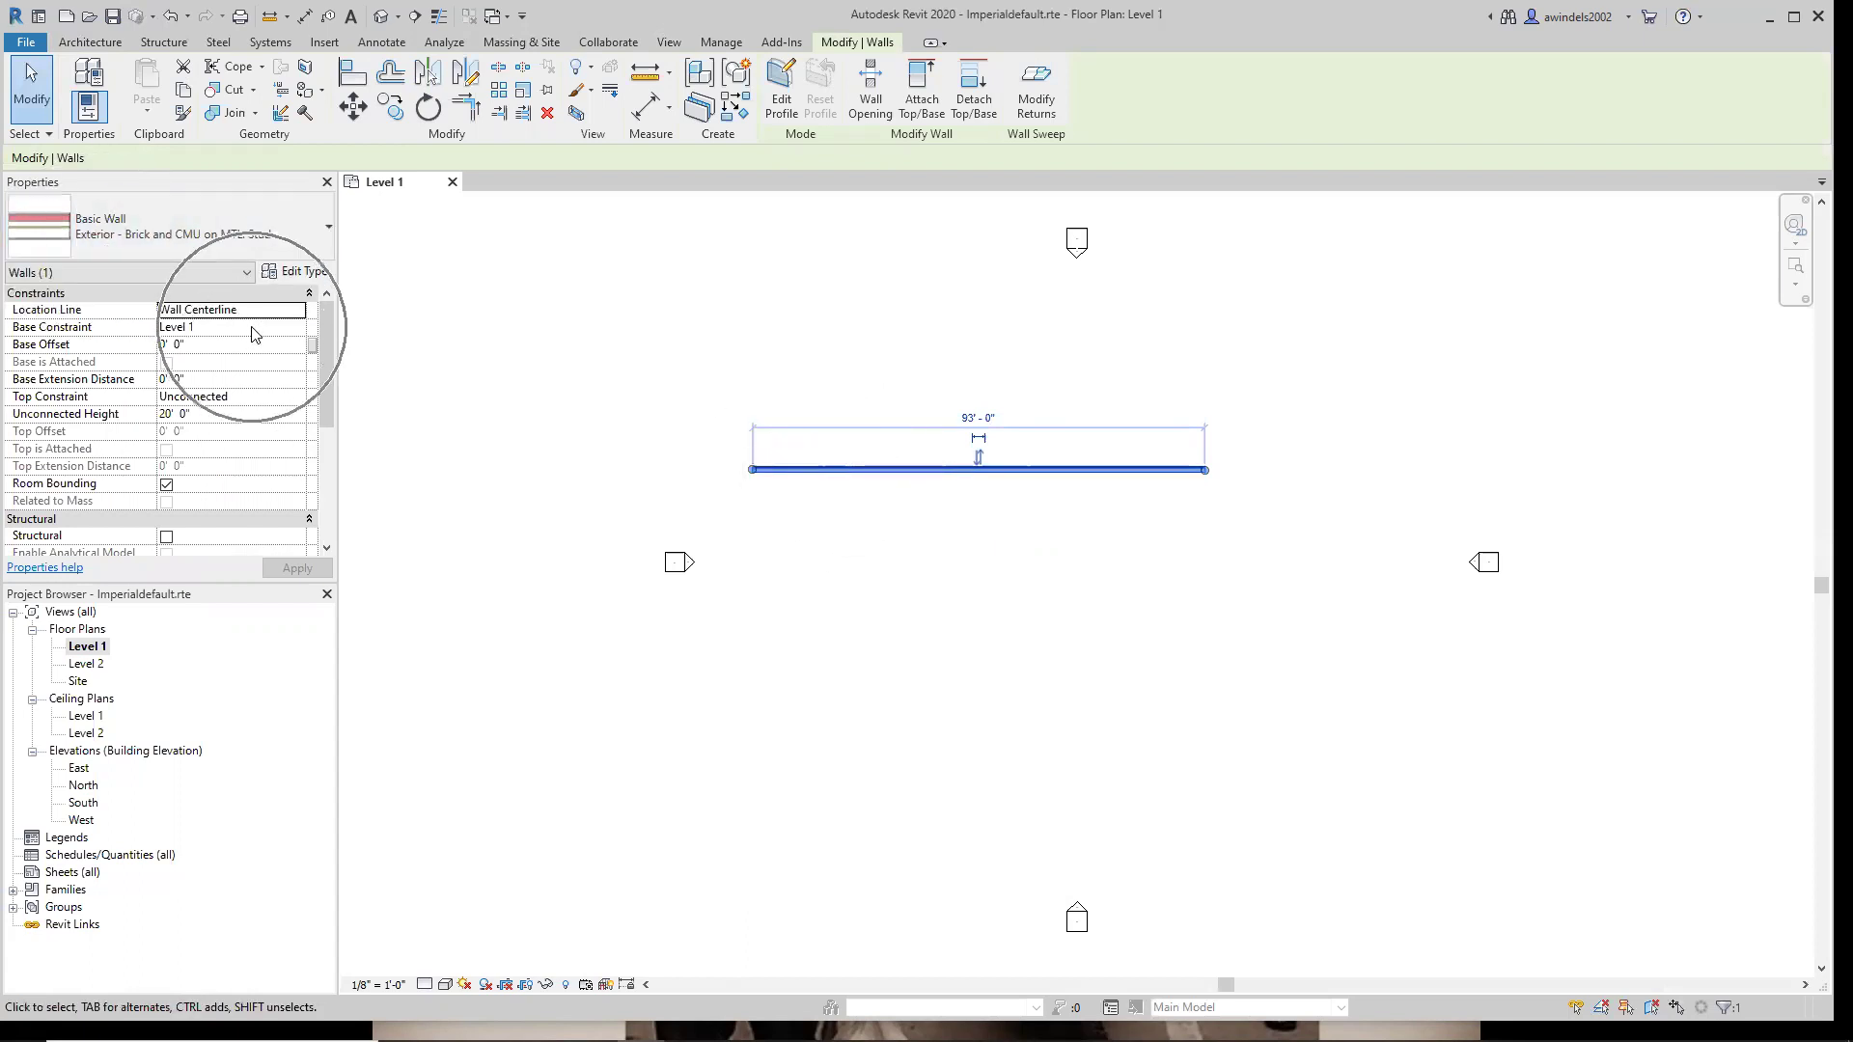
click(527, 376)
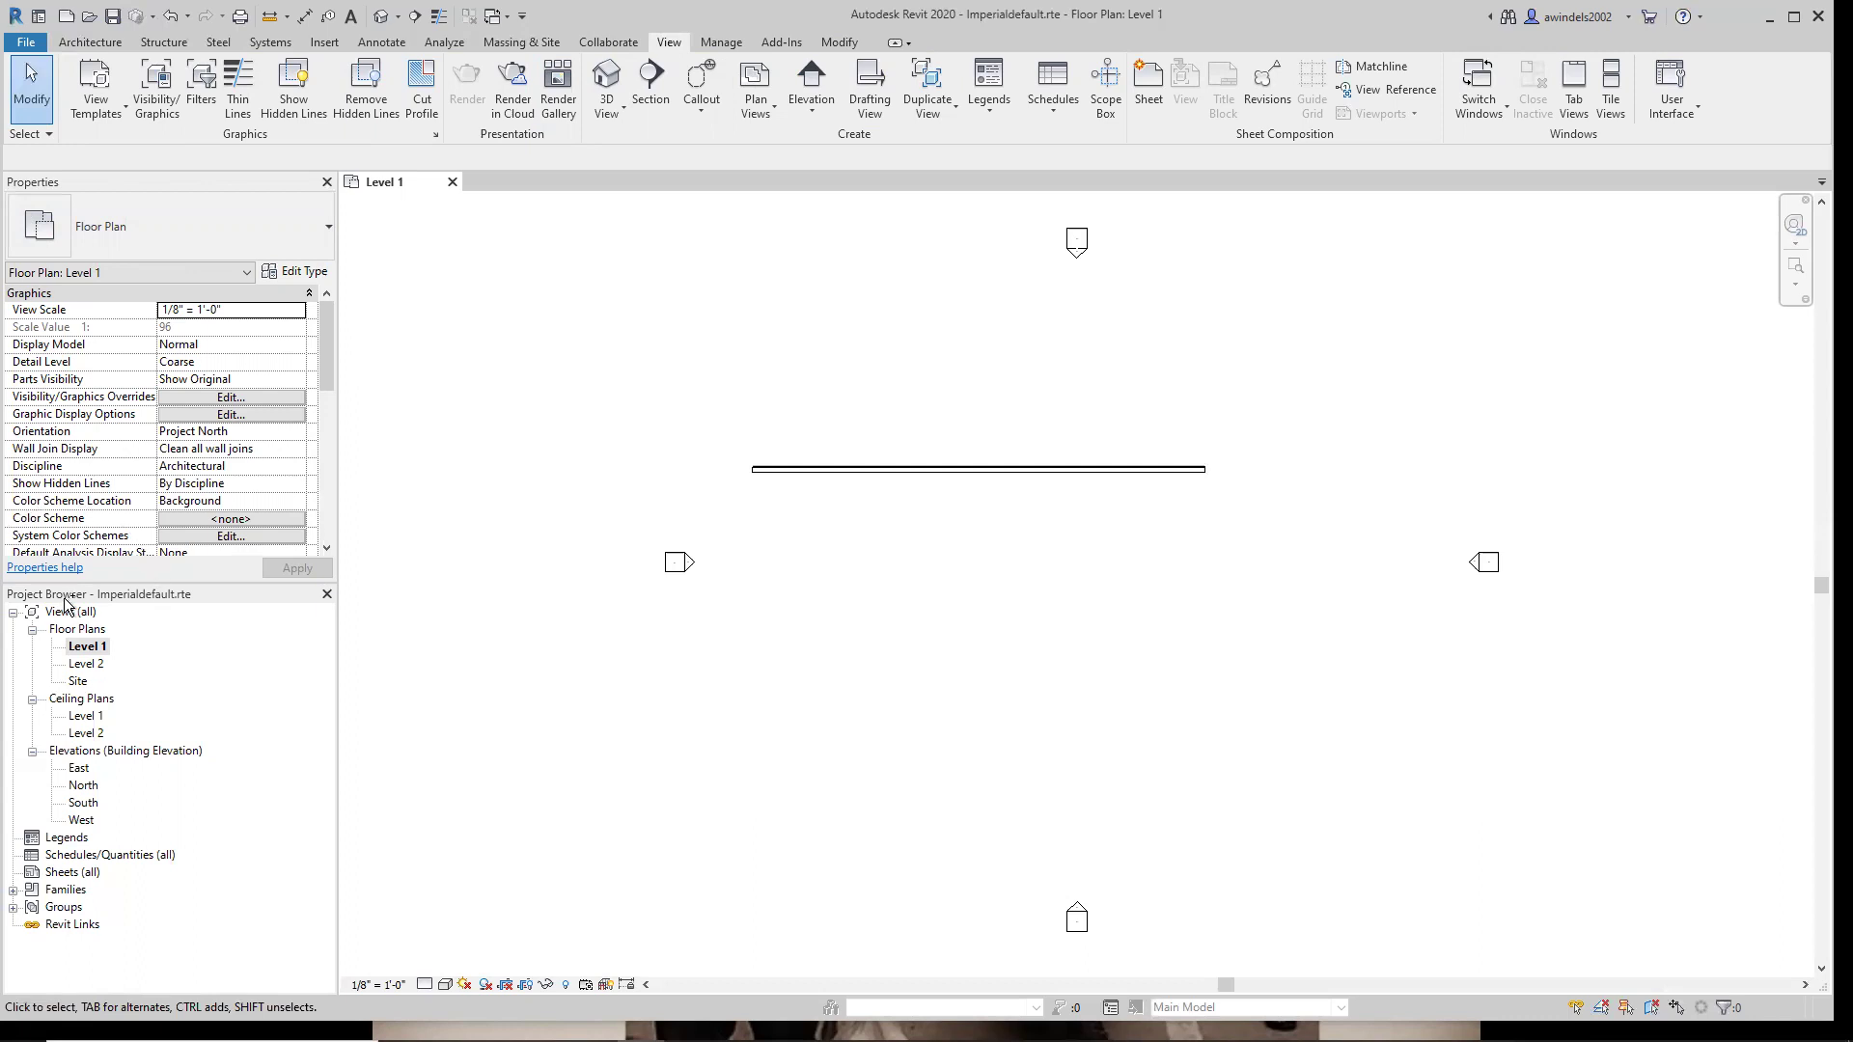
Hide the Project Browser through the User Interface display options and show it again.
key(ctrl)
key(ctrl)
key(ctrl)
click(1691, 109)
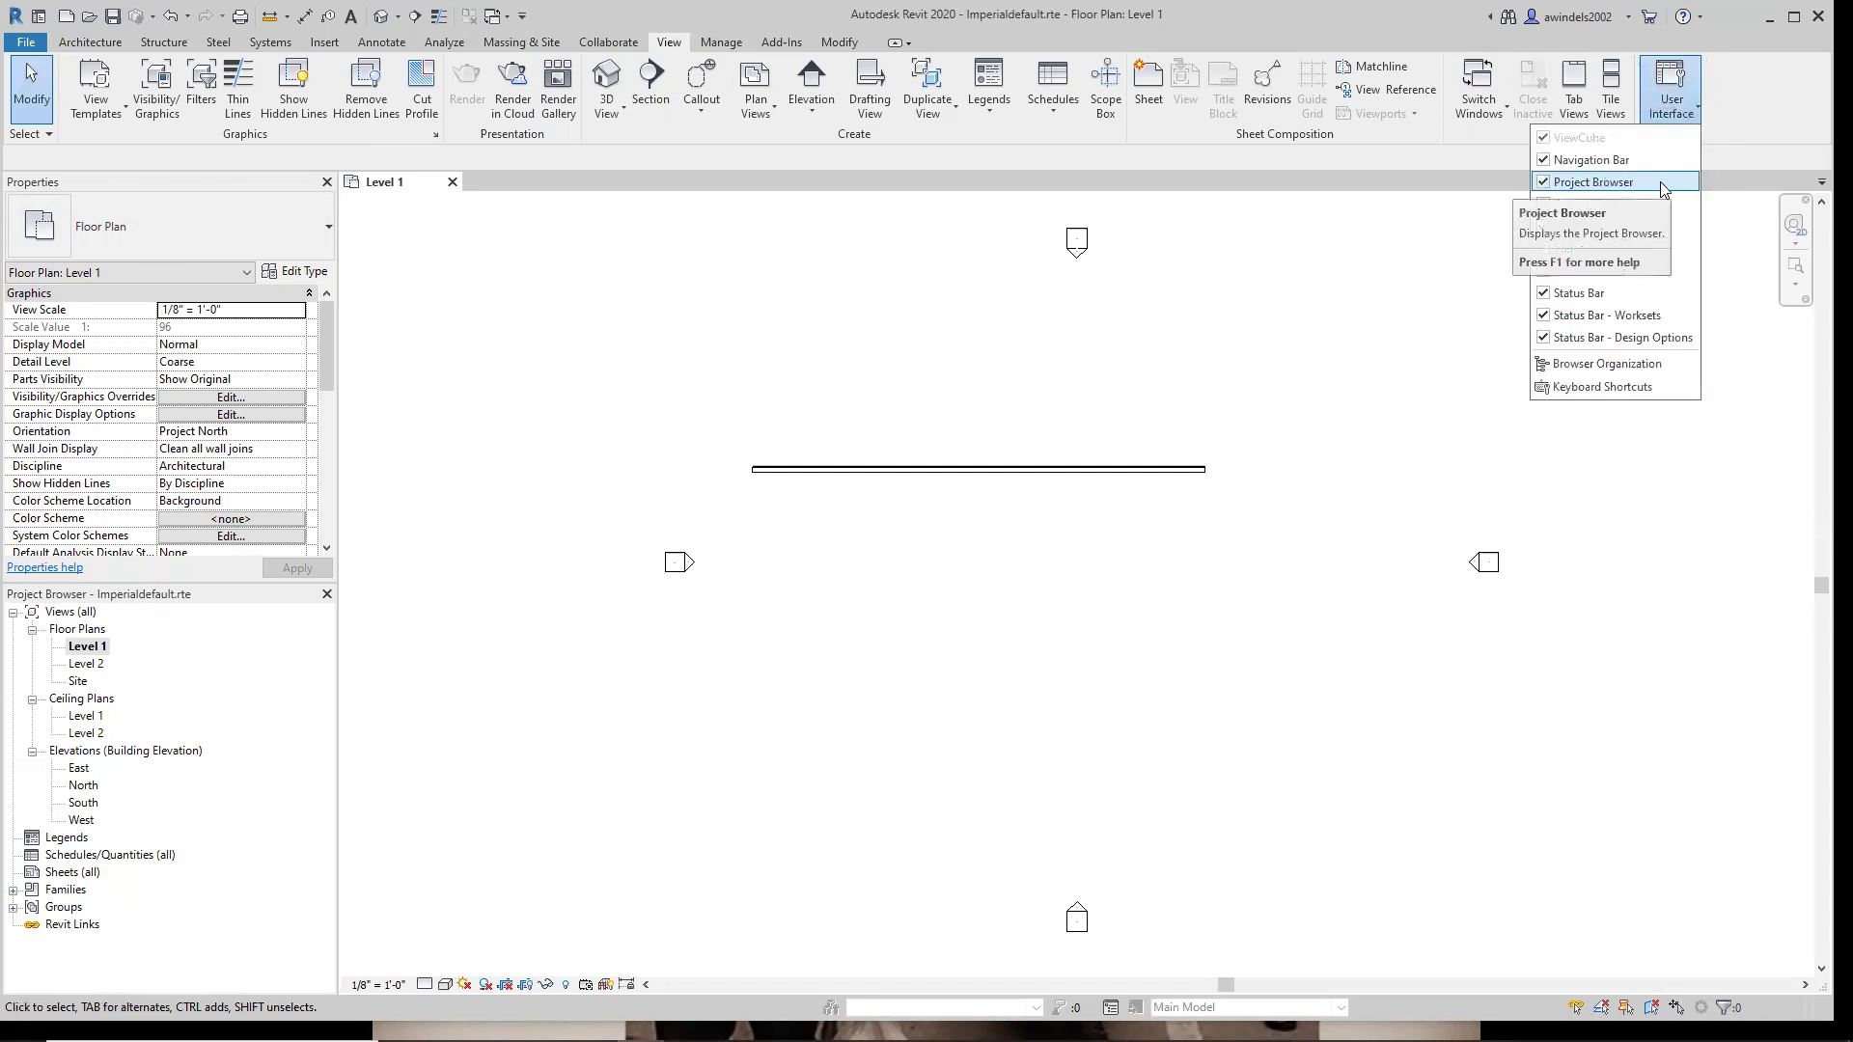
click(1661, 182)
click(1677, 106)
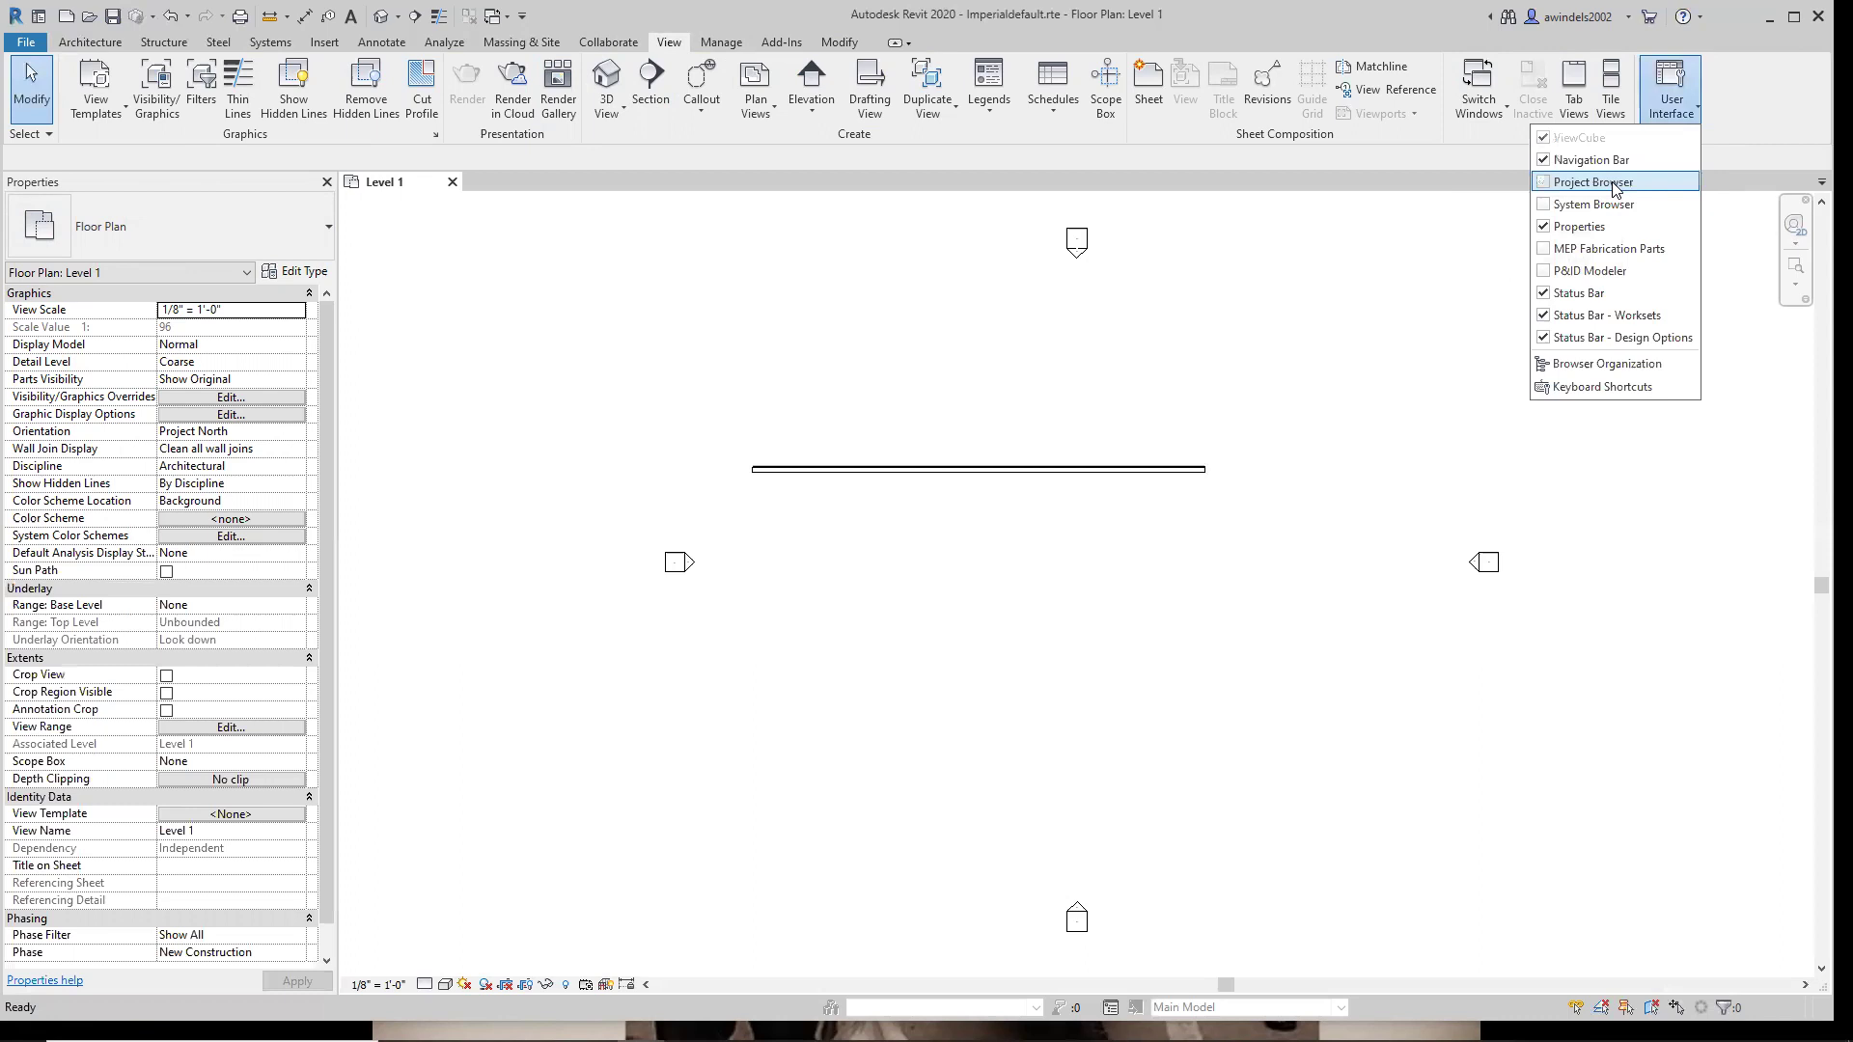
click(1615, 190)
Hide the Navigation Bar through the User Interface display options and show it again.
click(1662, 120)
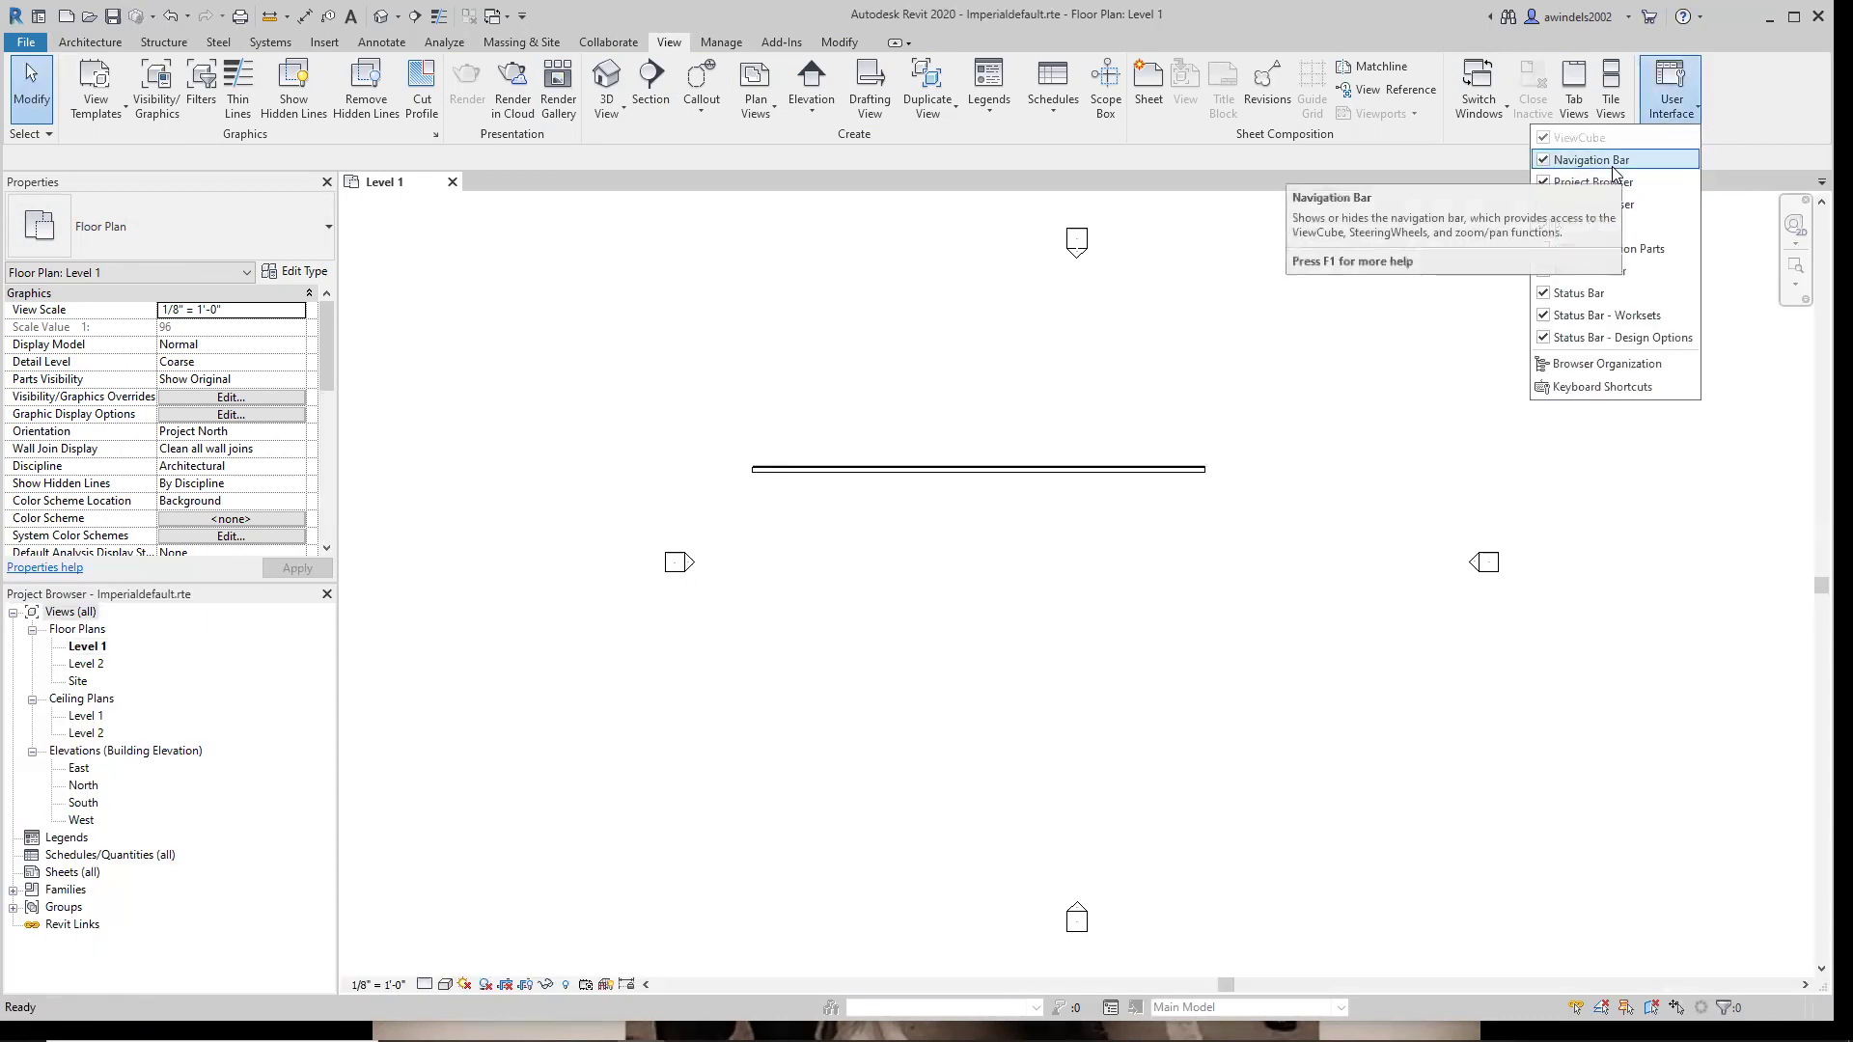
click(1616, 160)
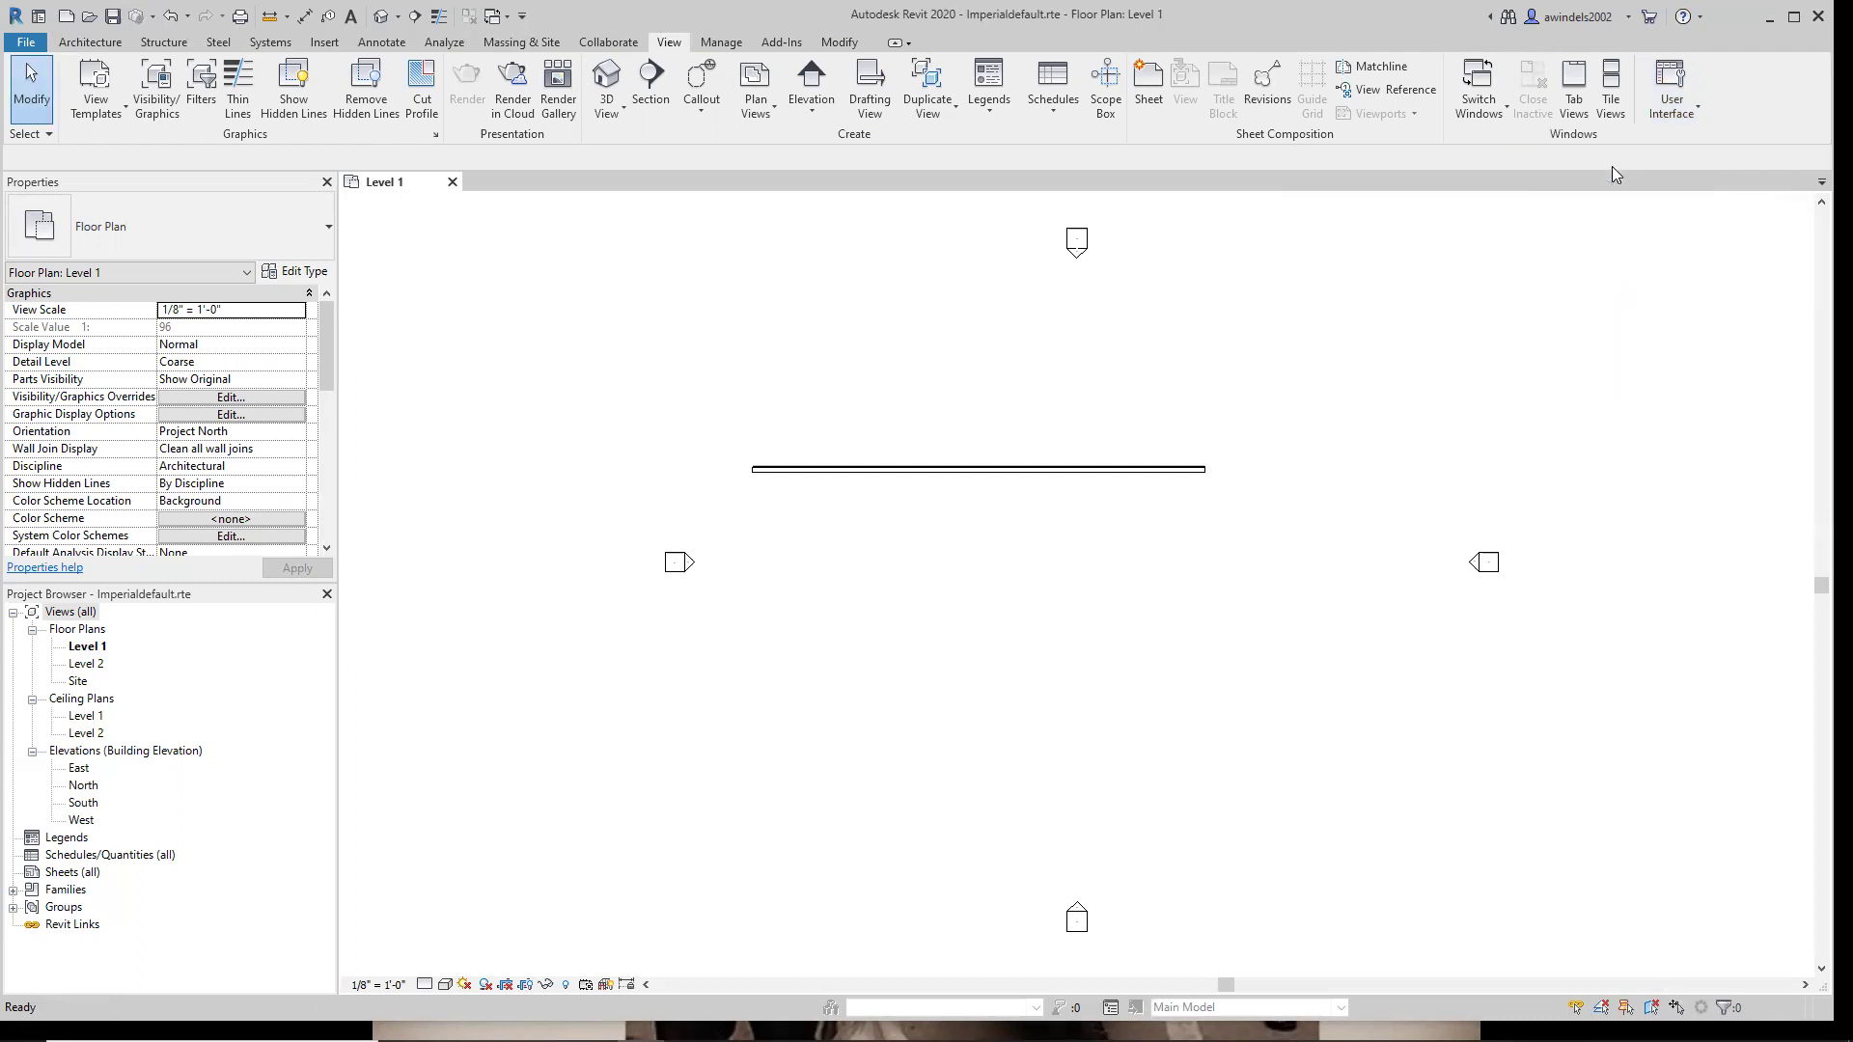
click(1673, 111)
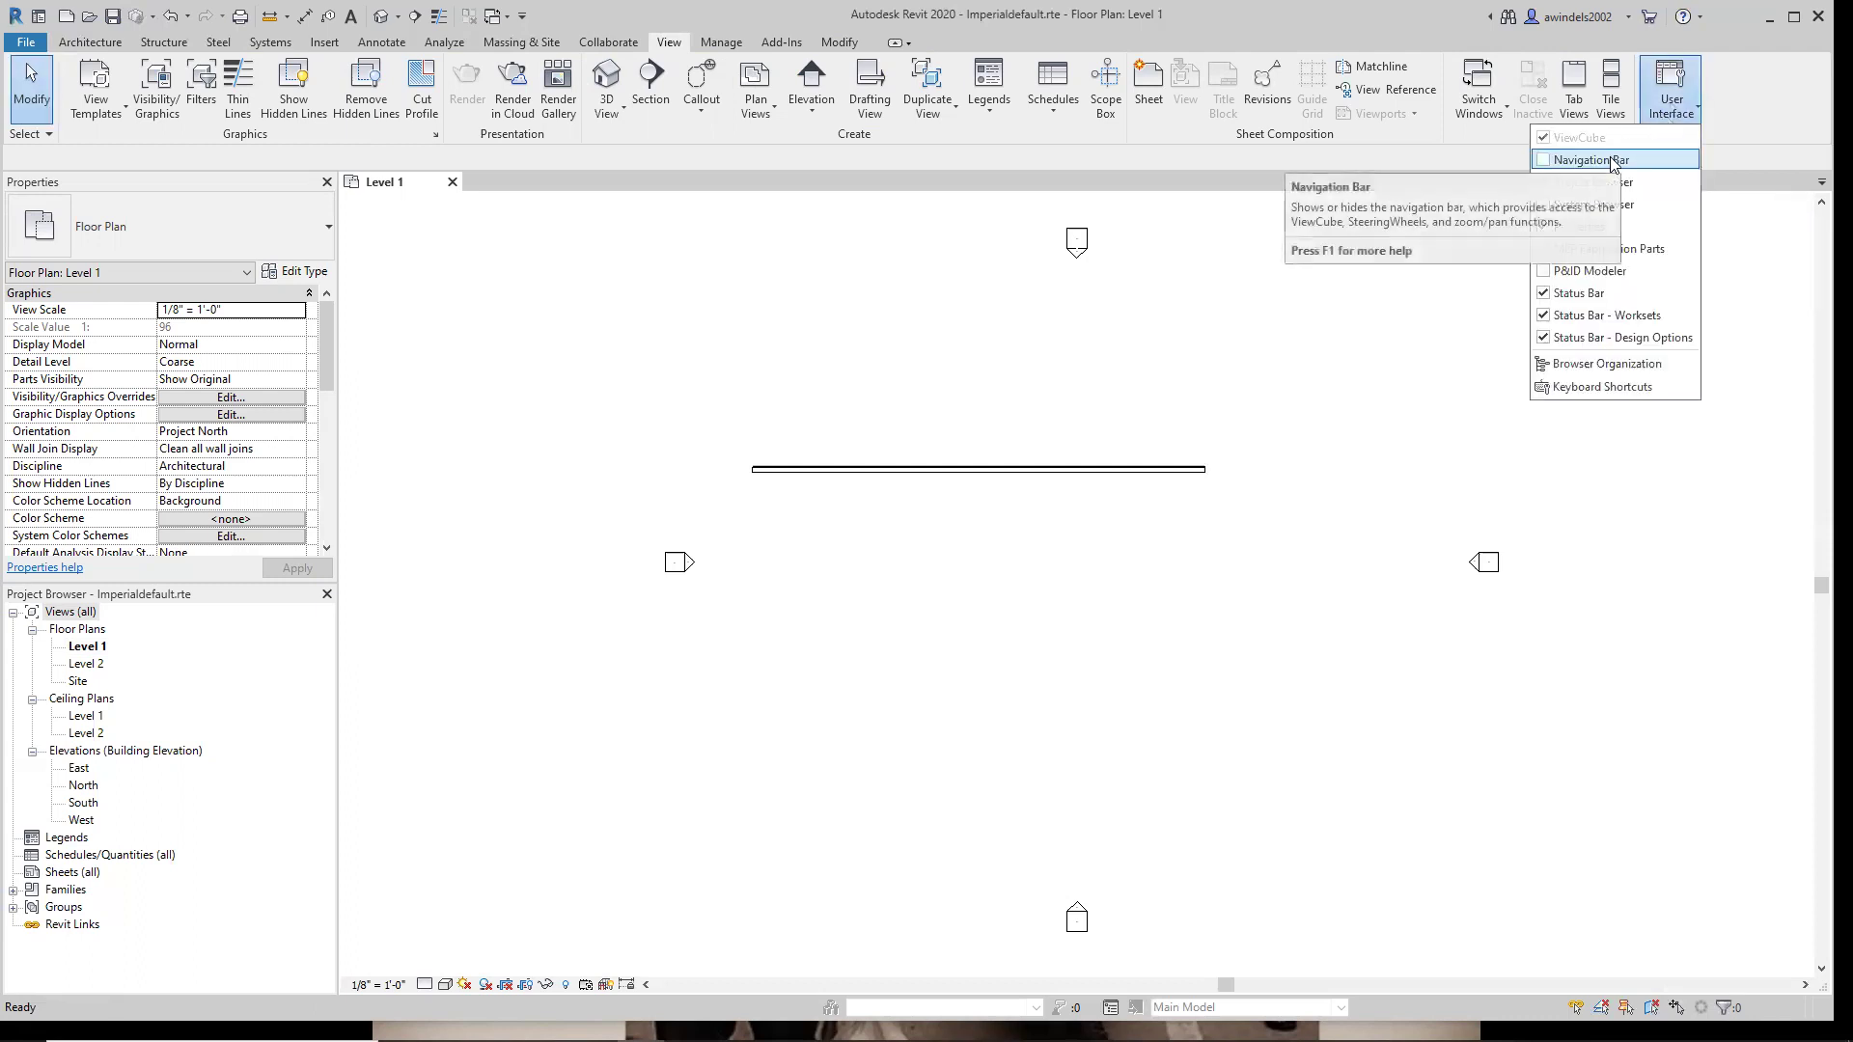
Select the wall in the Level 1 plan and examine the selection hints in the status bar.
click(931, 479)
click(932, 471)
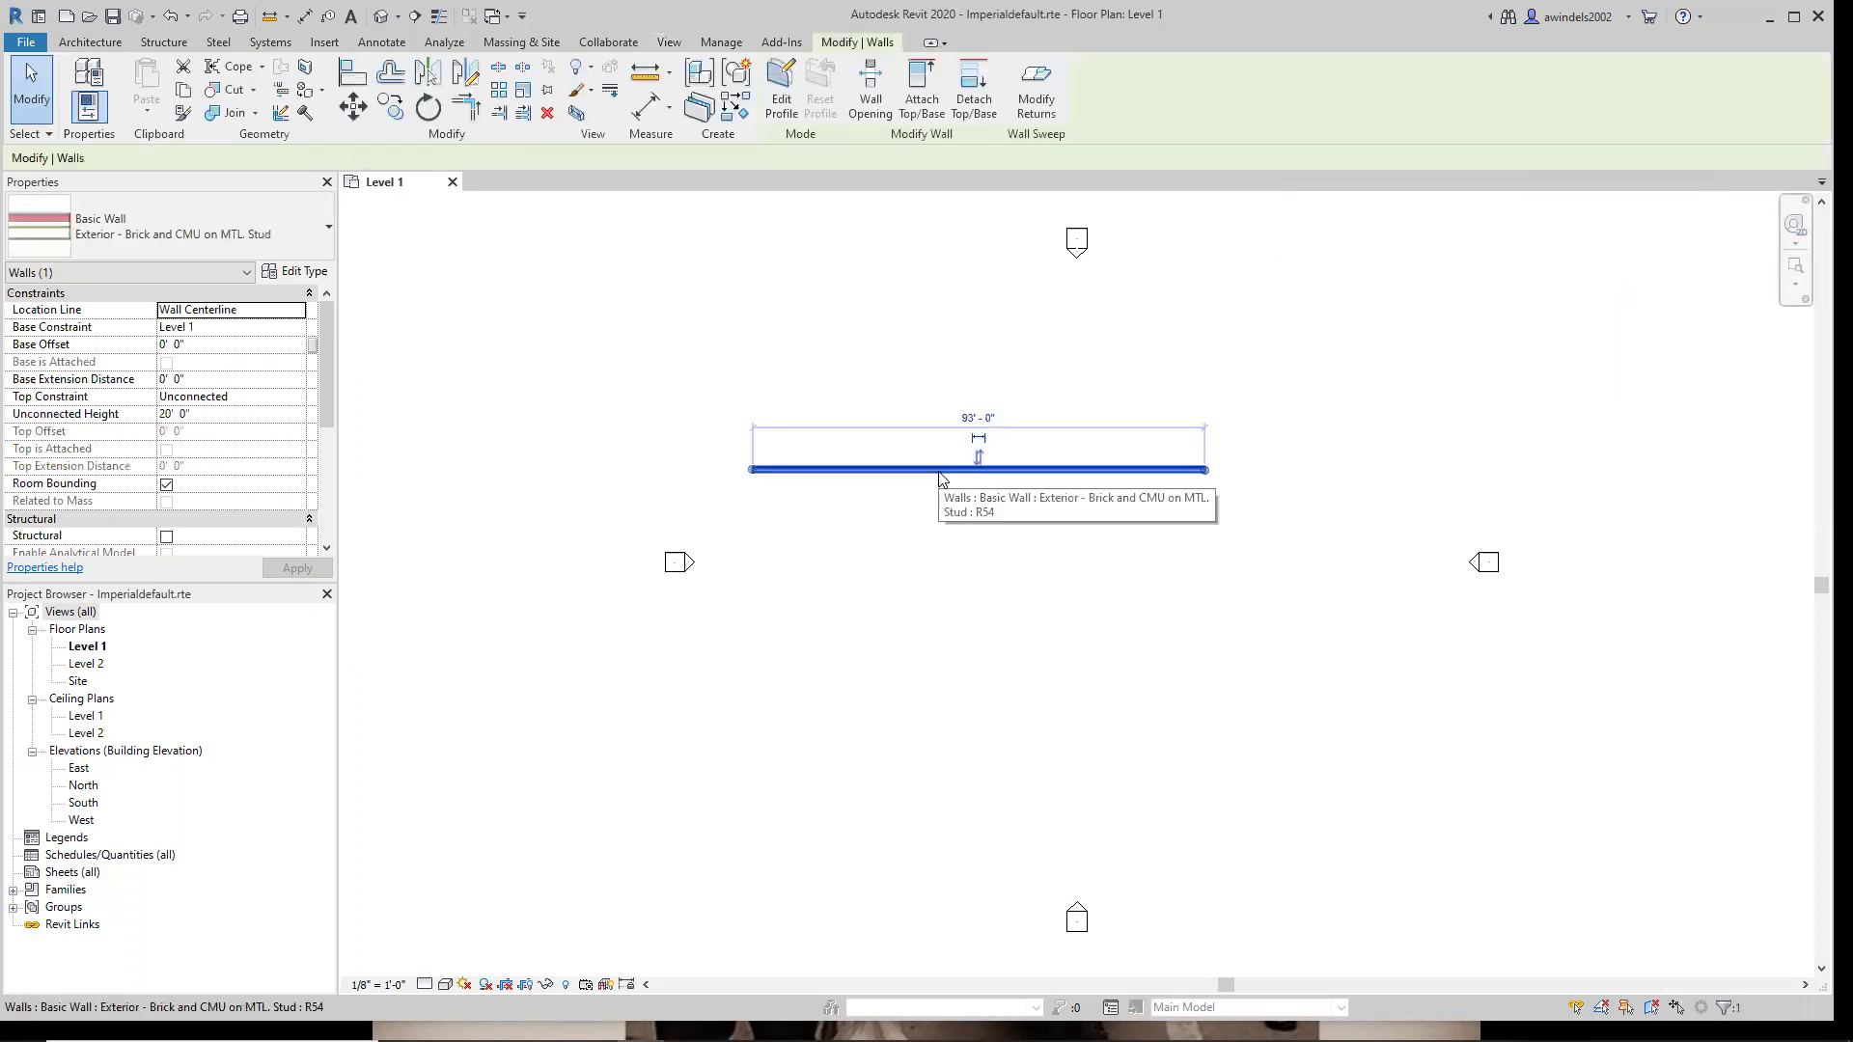
key(ctrl)
key(ctrl)
key(ctrl)
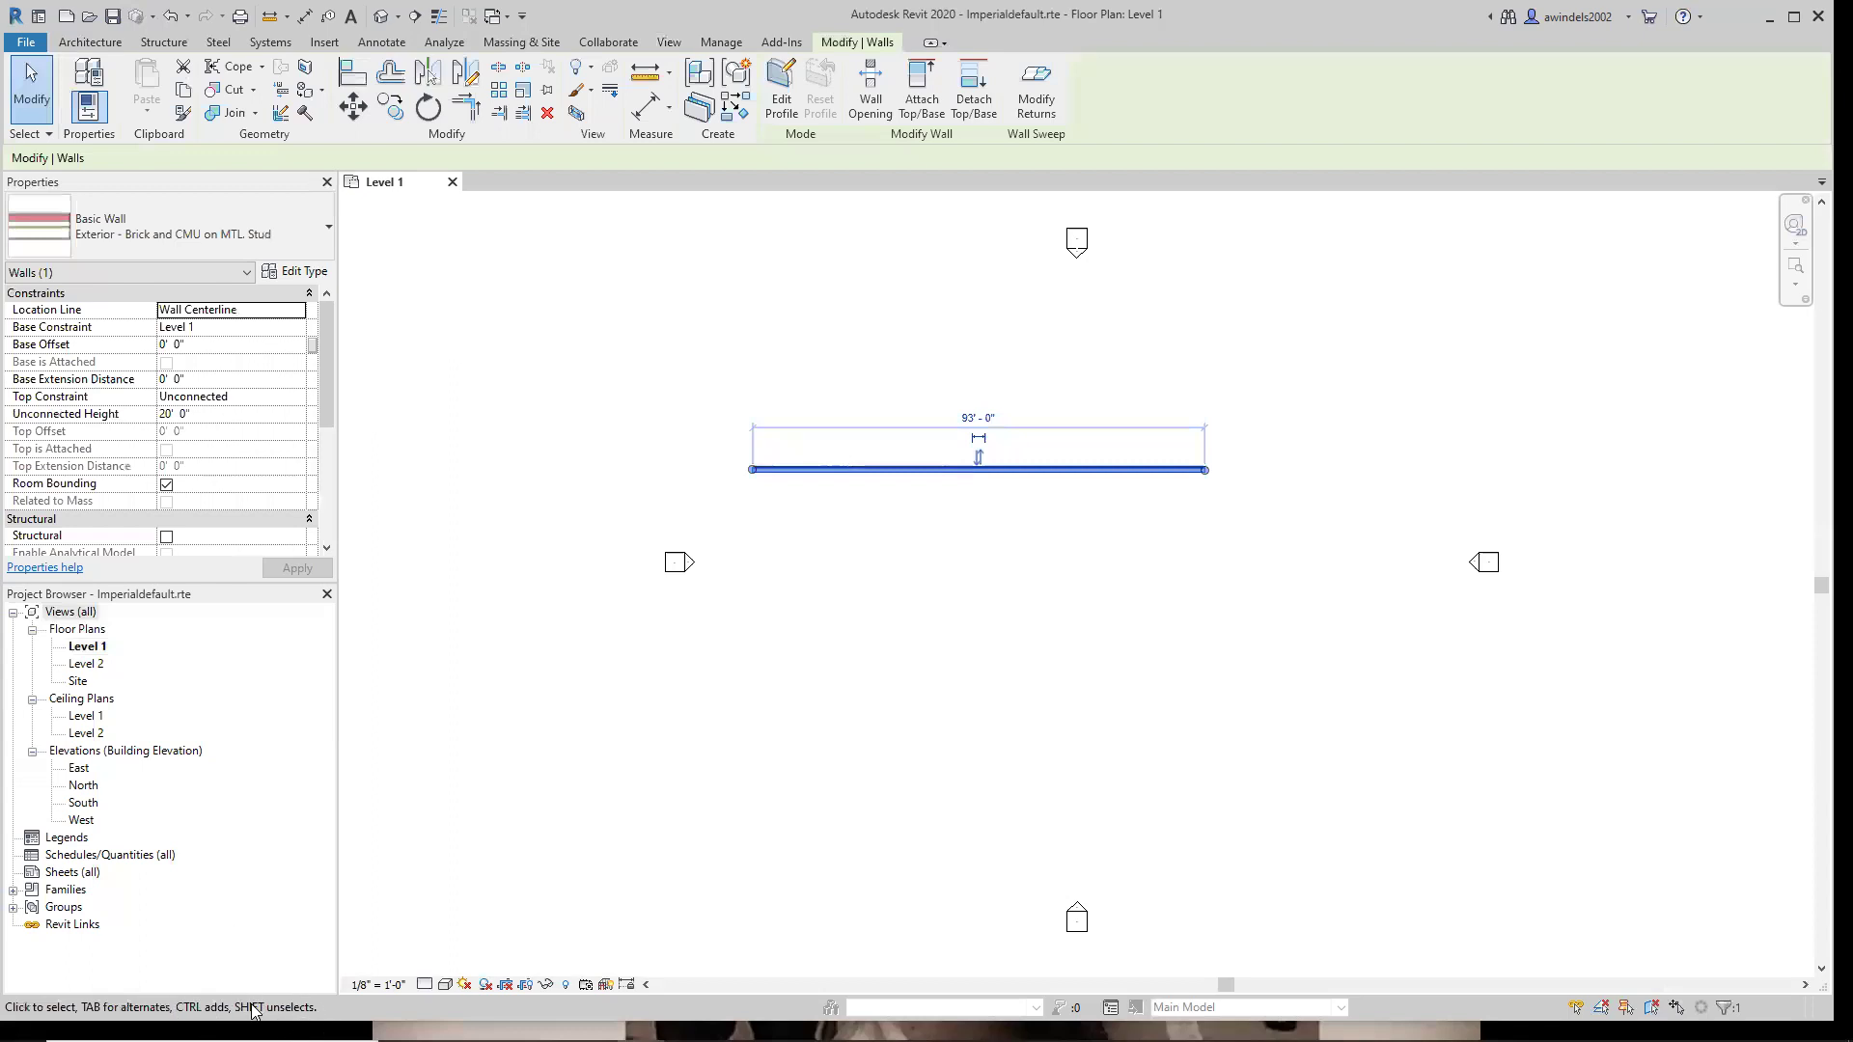
Hide the Navigation Bar, select the wall in the plan and deselect it, and show the Navigation Bar again.
click(1138, 510)
click(1668, 114)
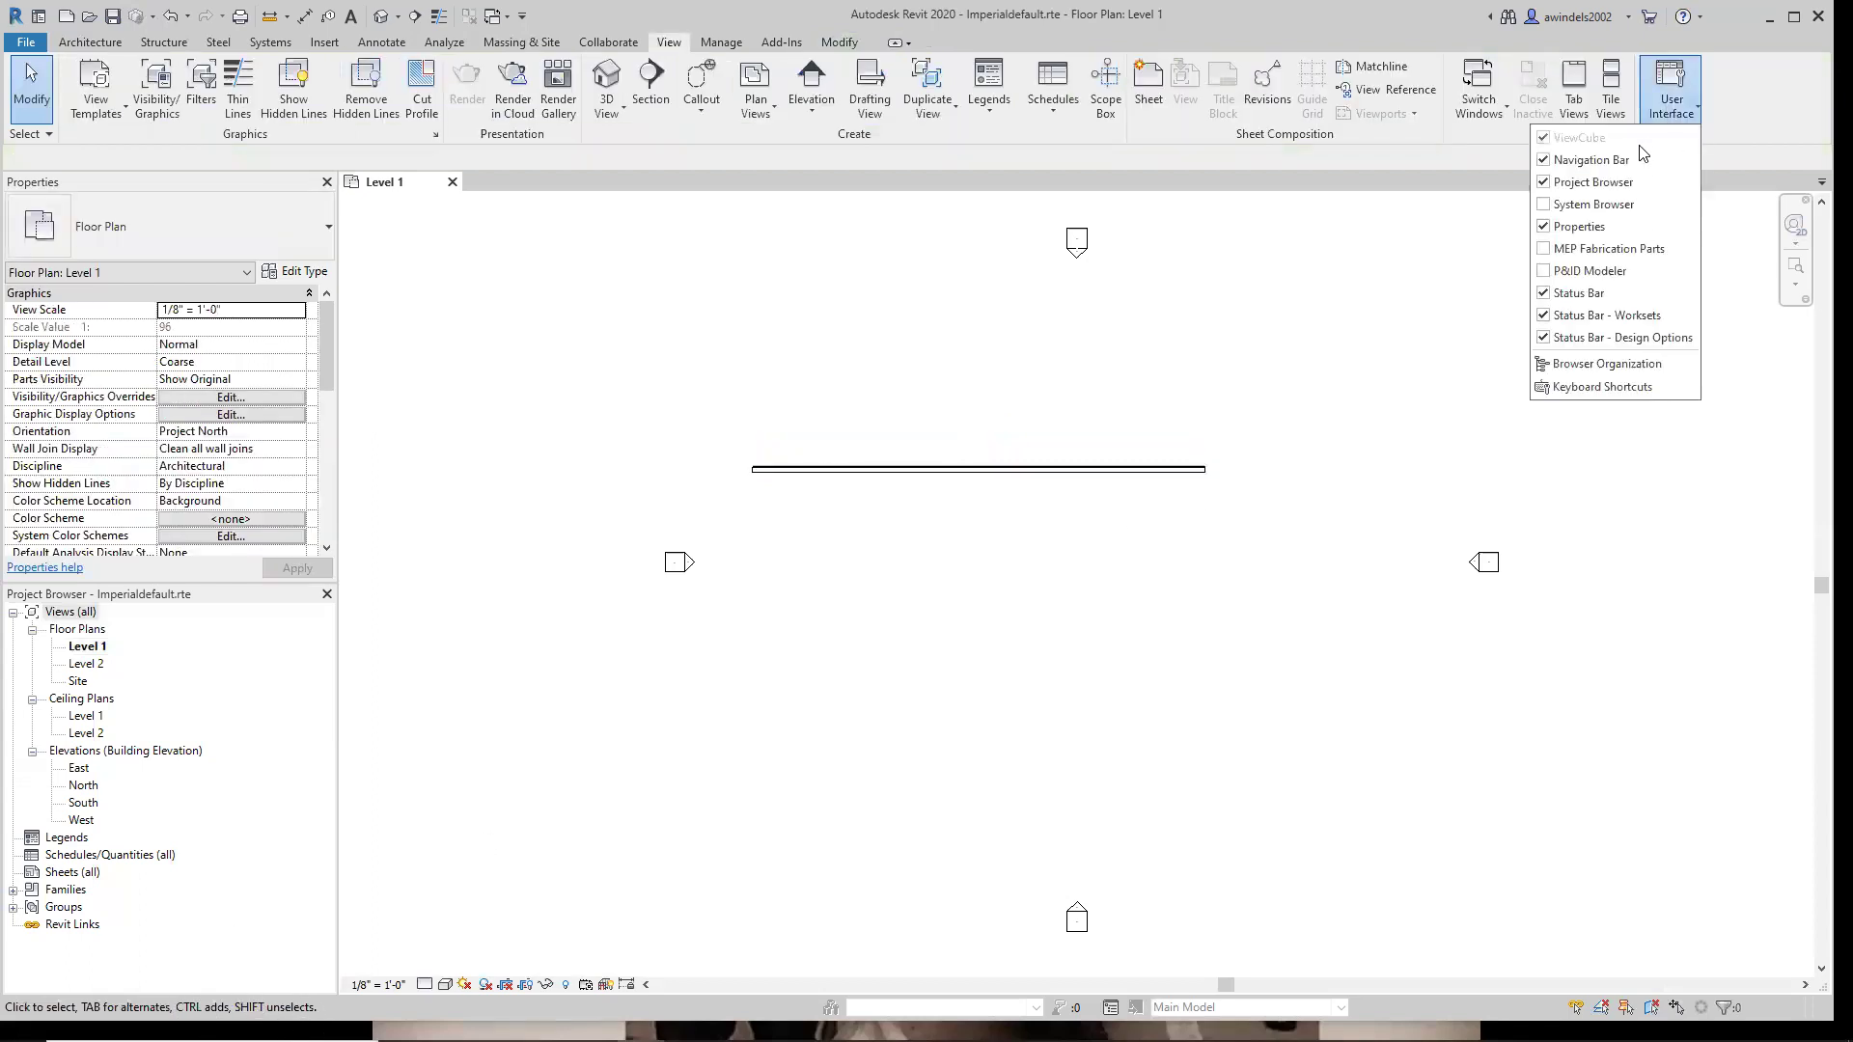
click(1582, 160)
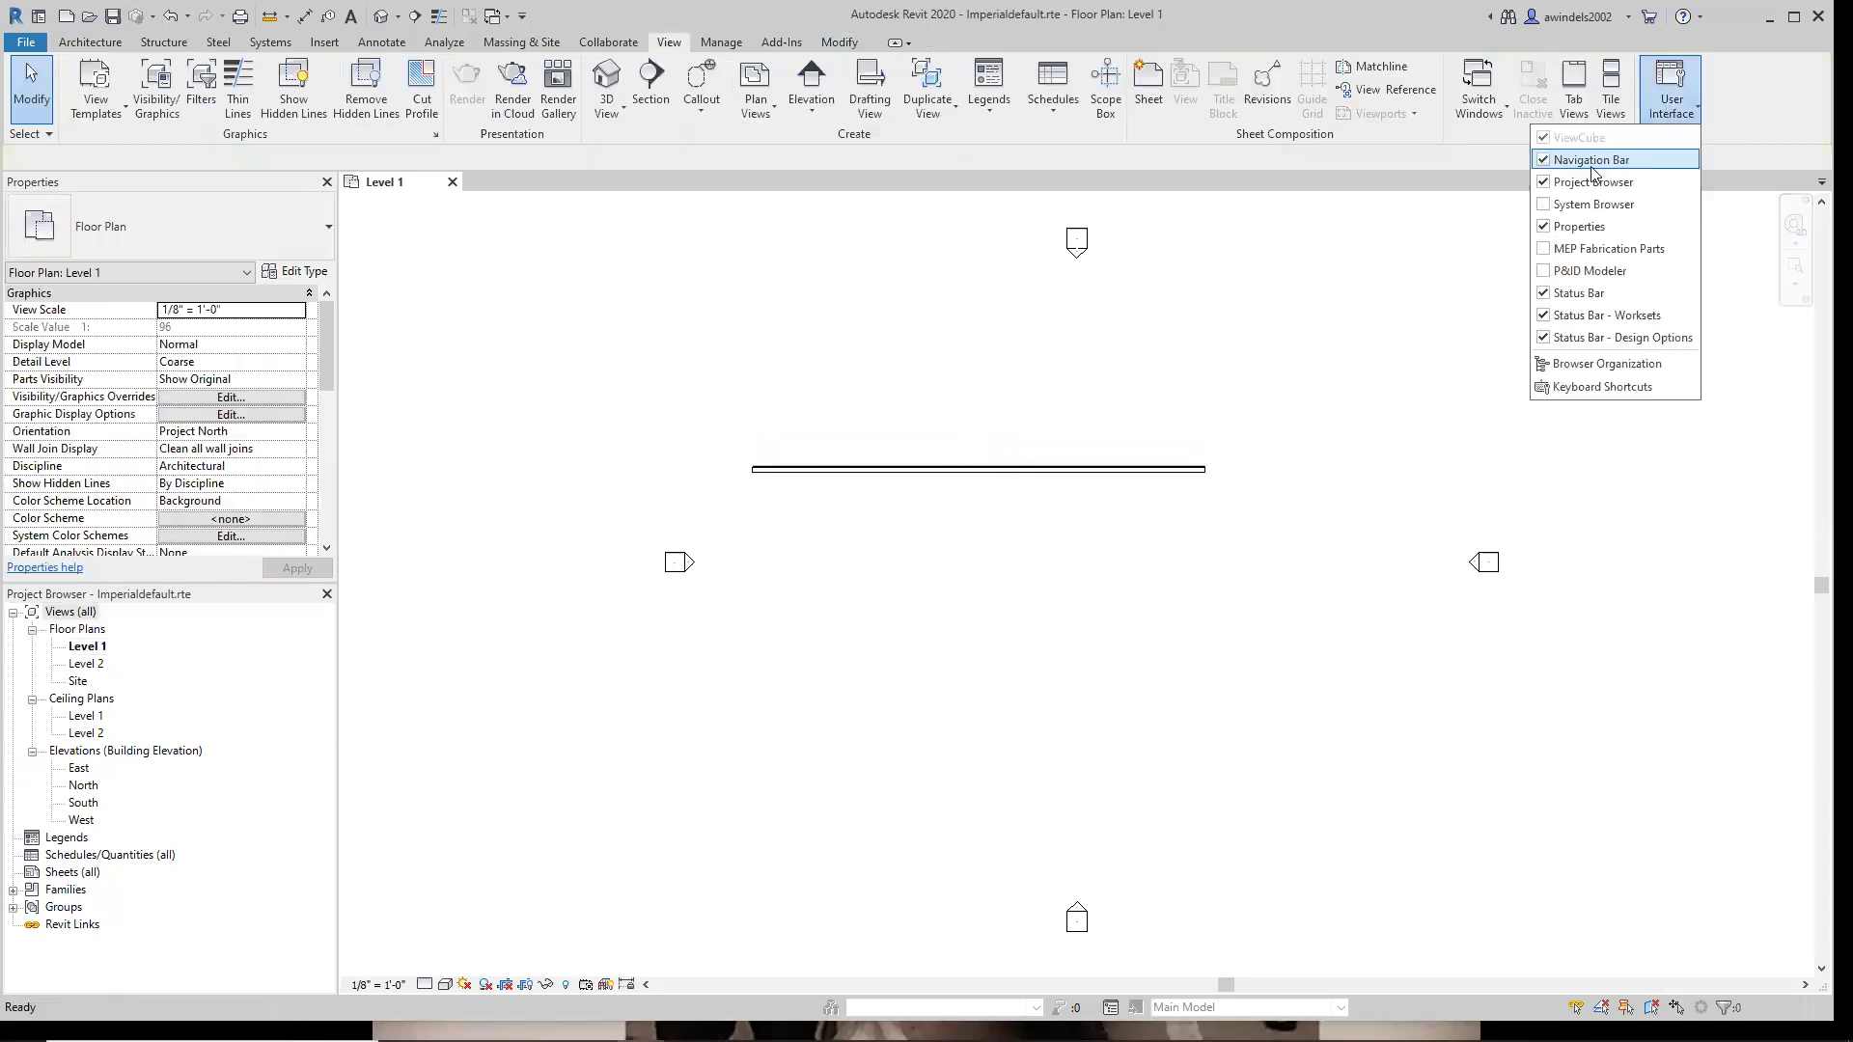
click(838, 470)
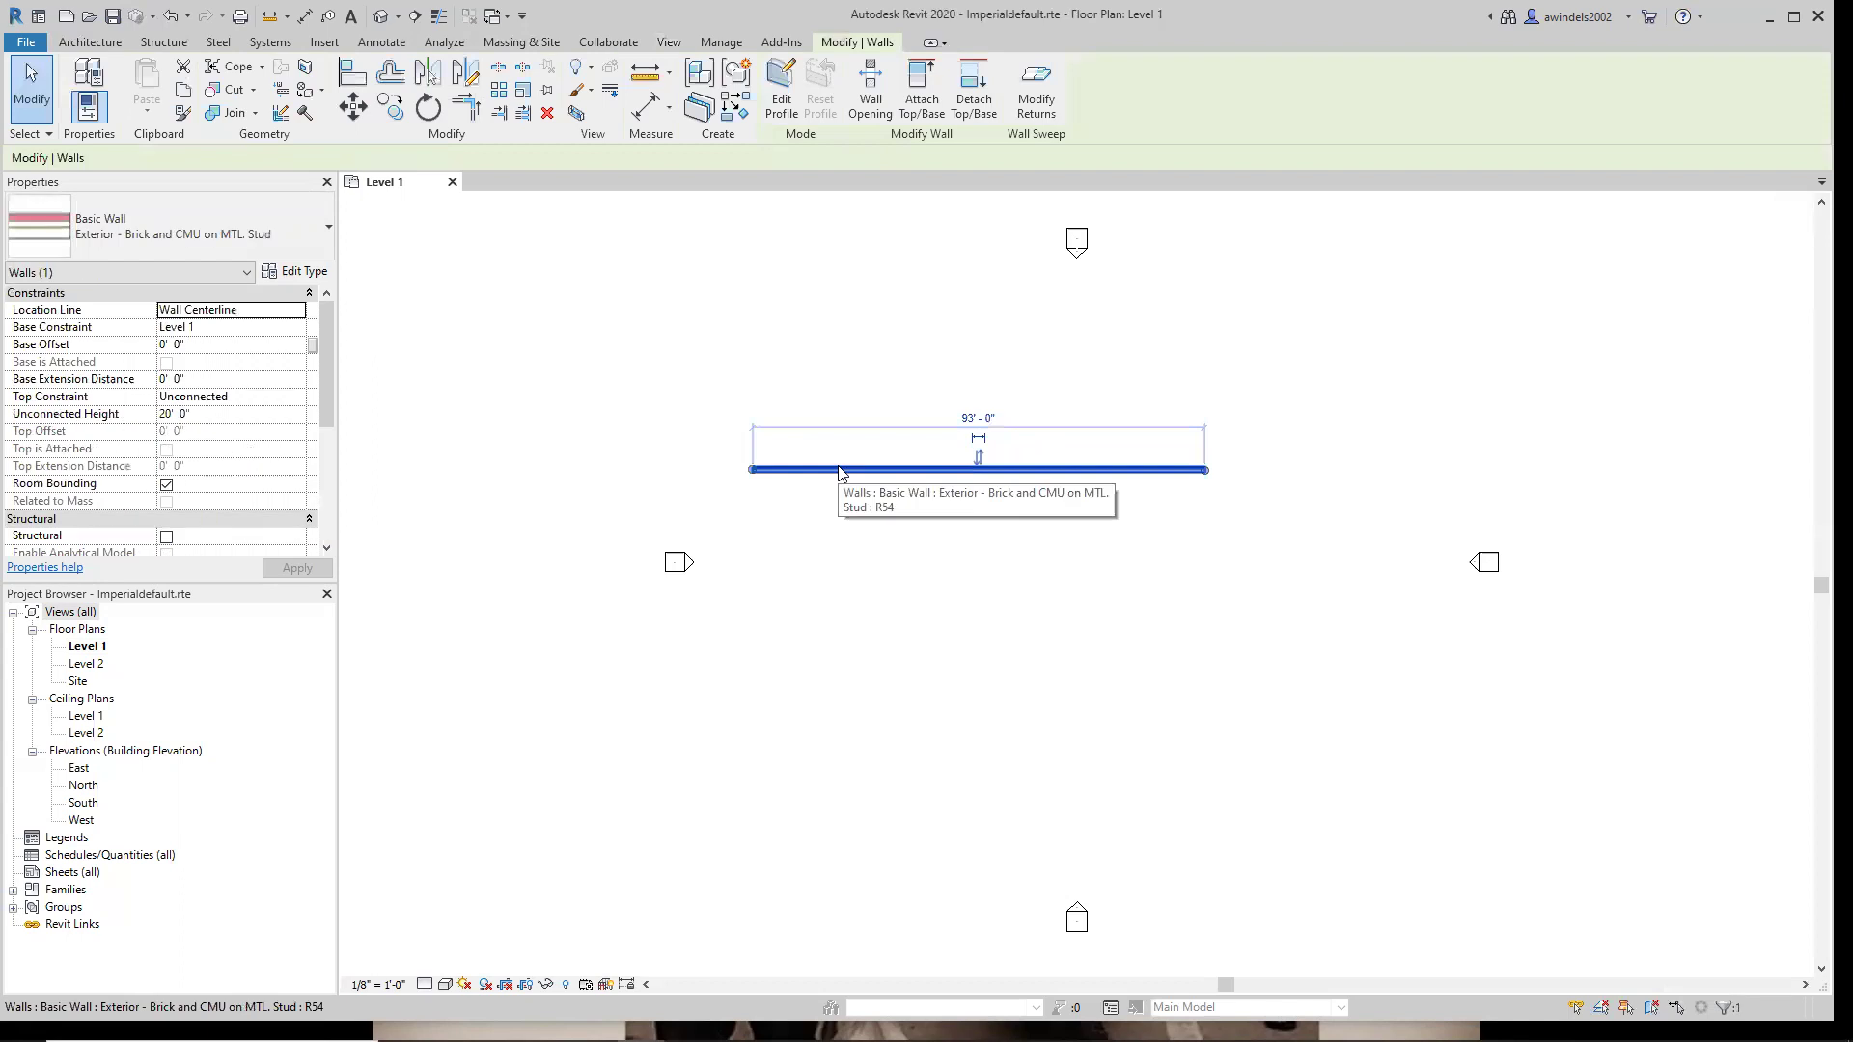
key(Escape)
click(1670, 106)
click(1602, 160)
Hide the Status Bar through the User Interface display options and show it again.
click(1670, 96)
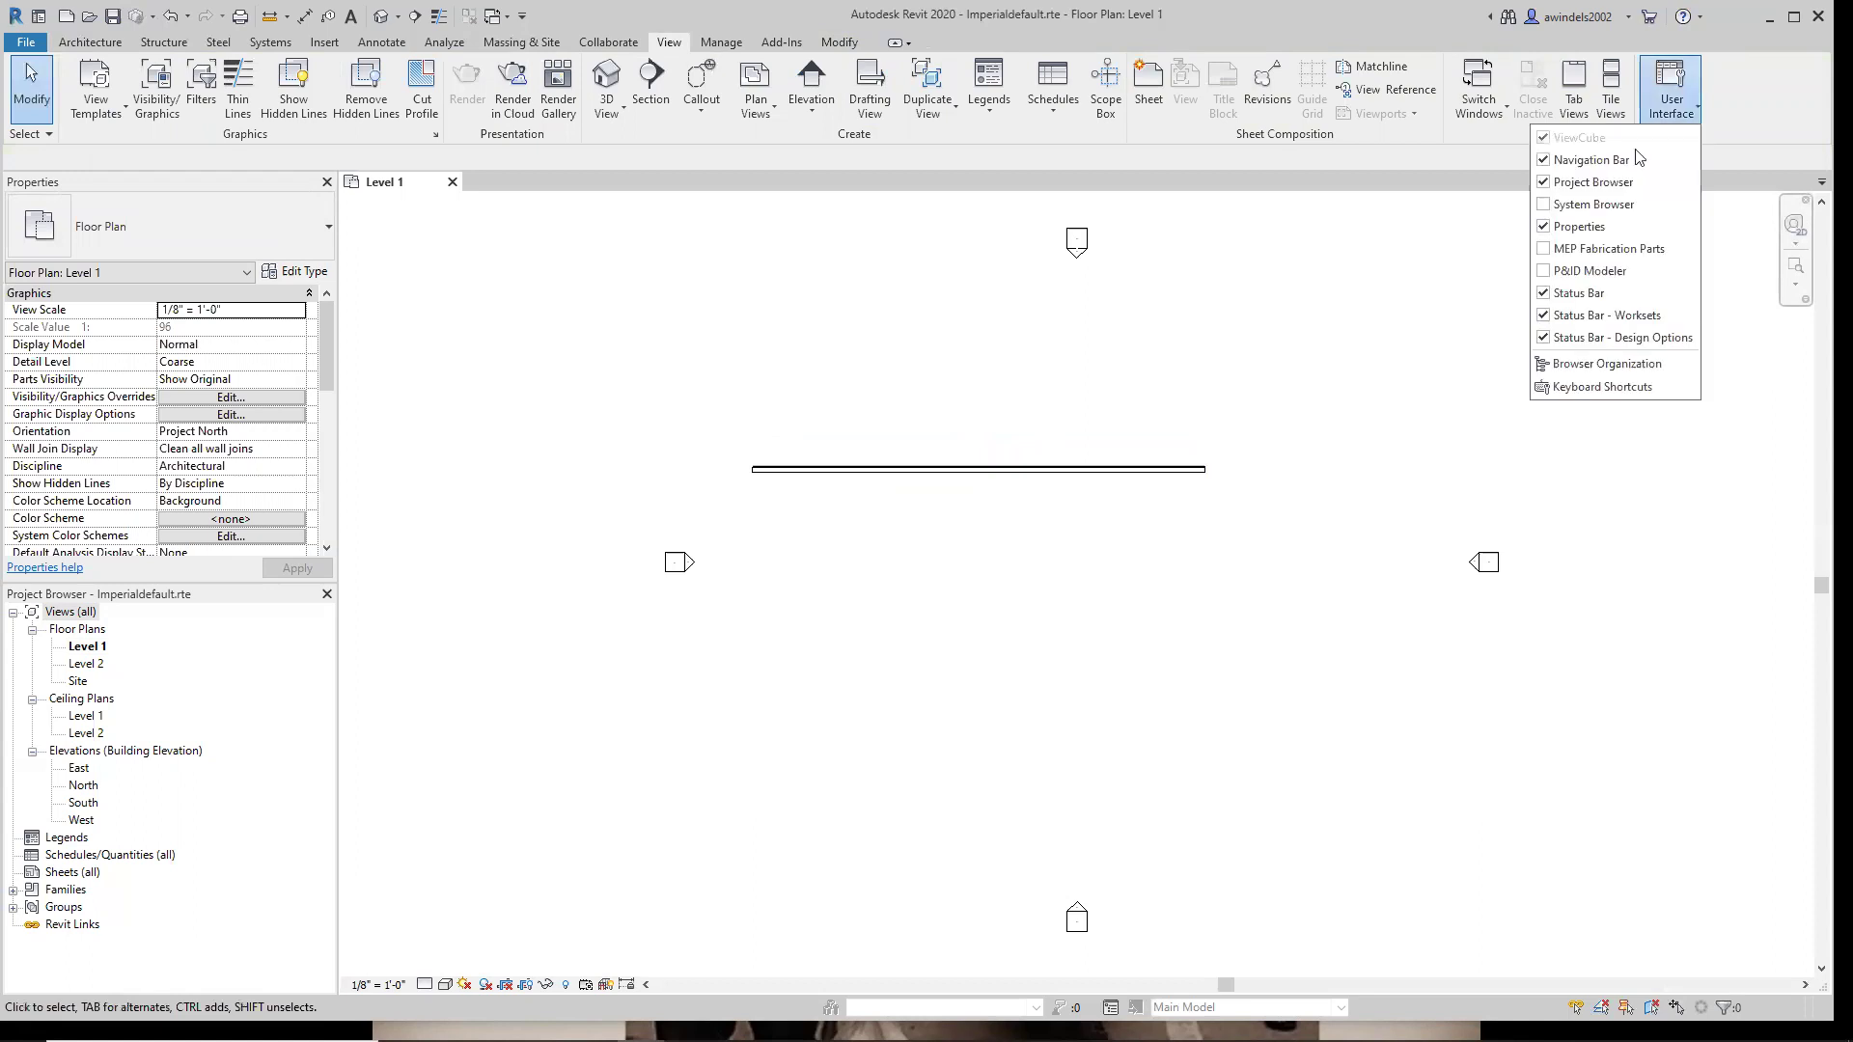
click(1613, 291)
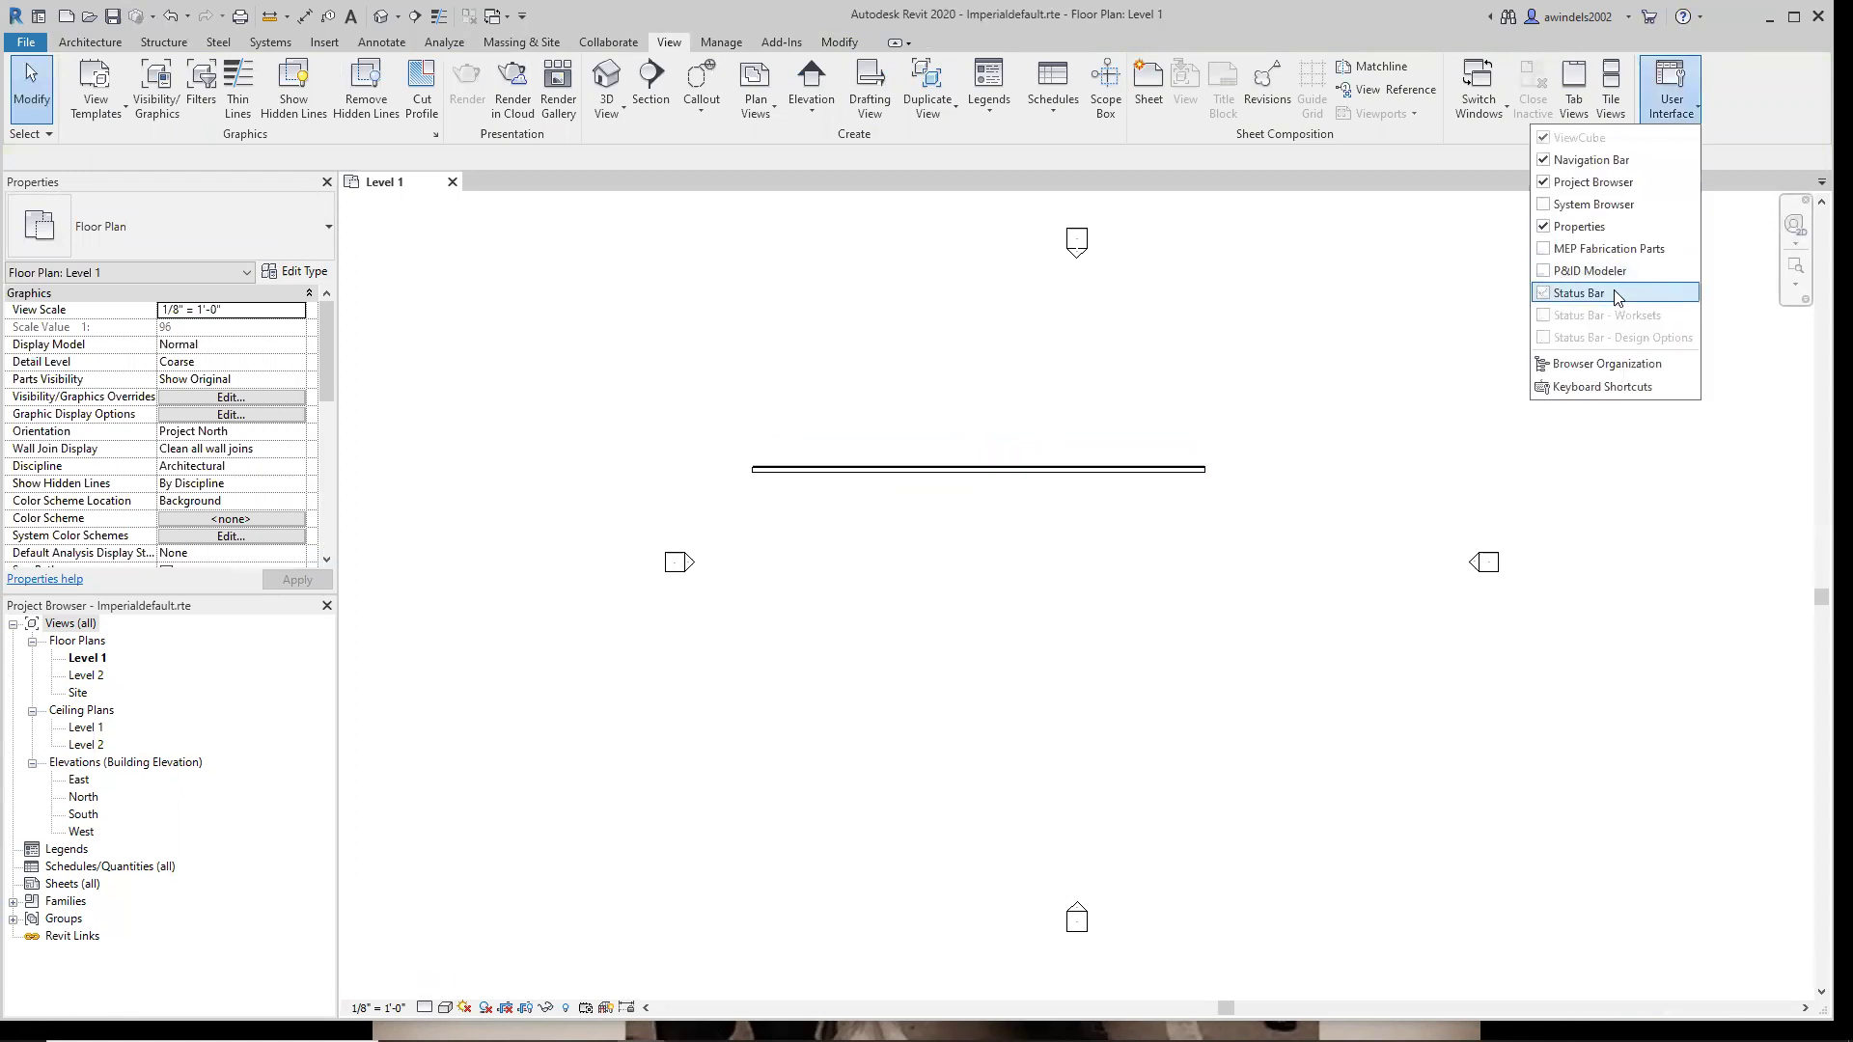
click(1614, 293)
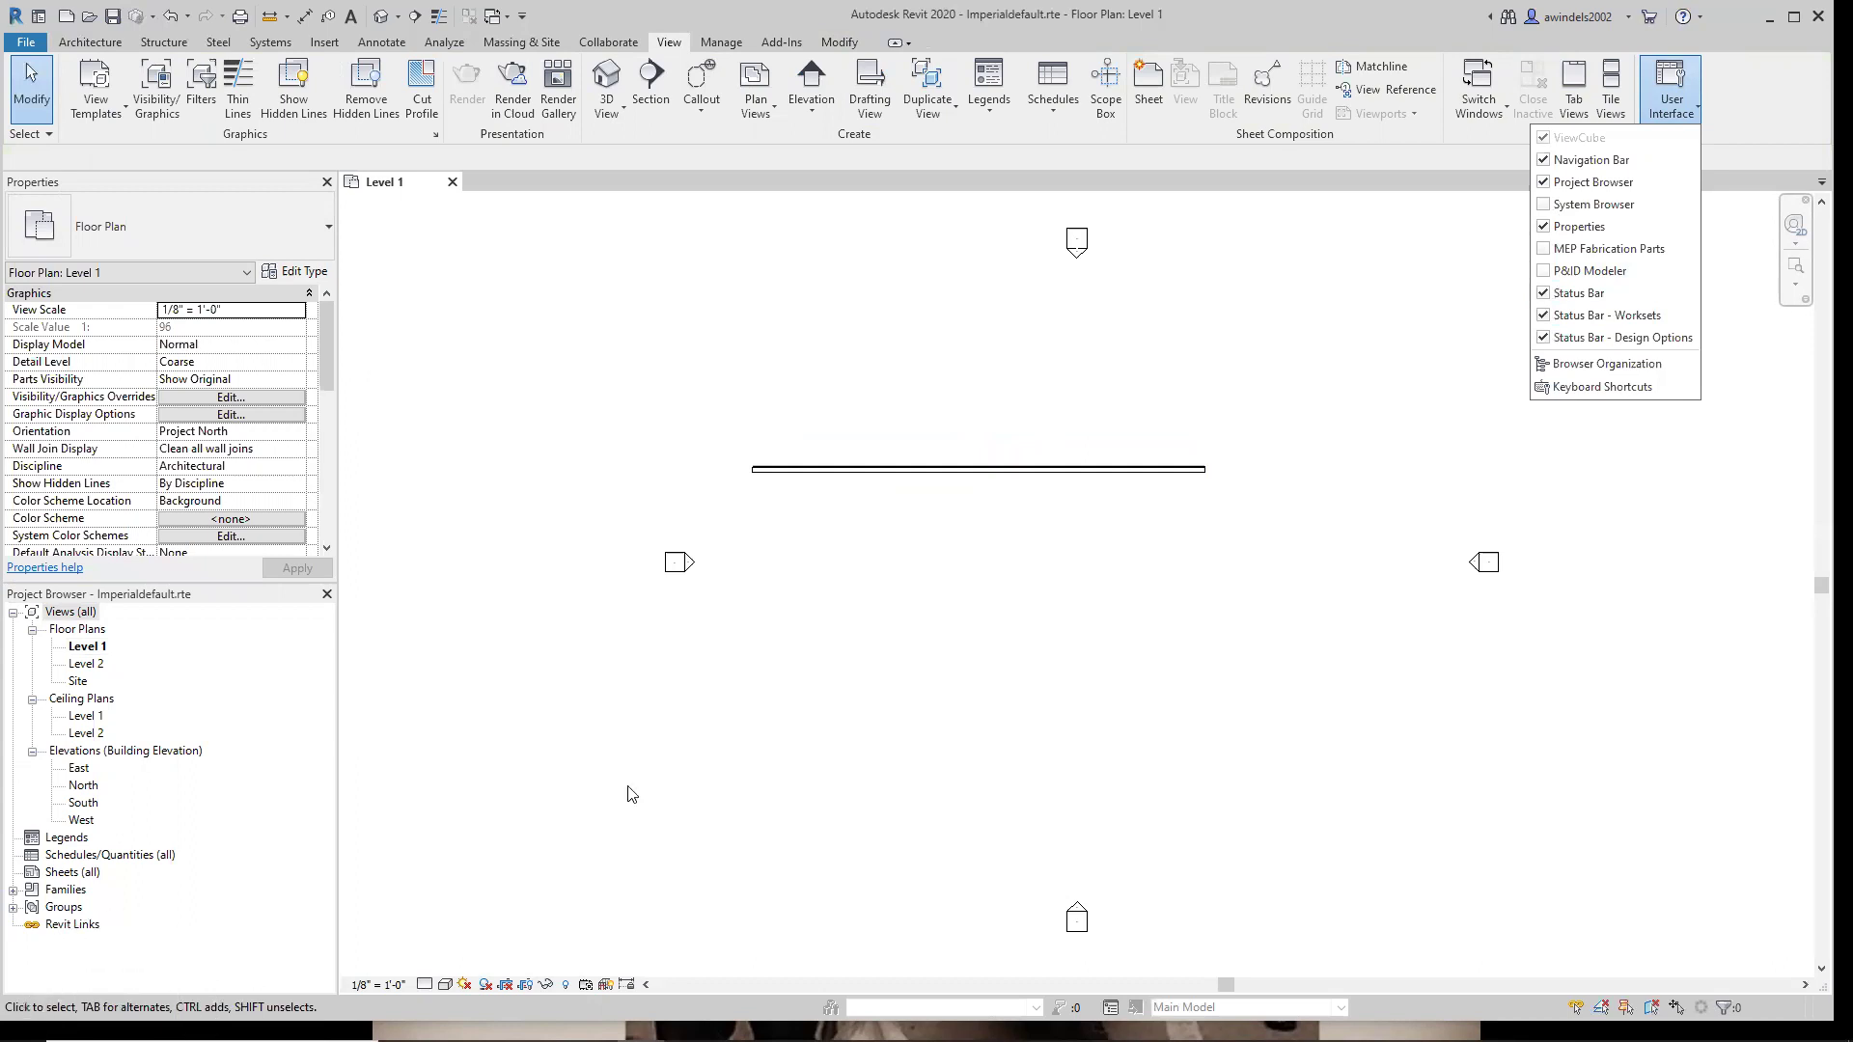
Display the System Browser through the User Interface options and close it again.
click(1620, 206)
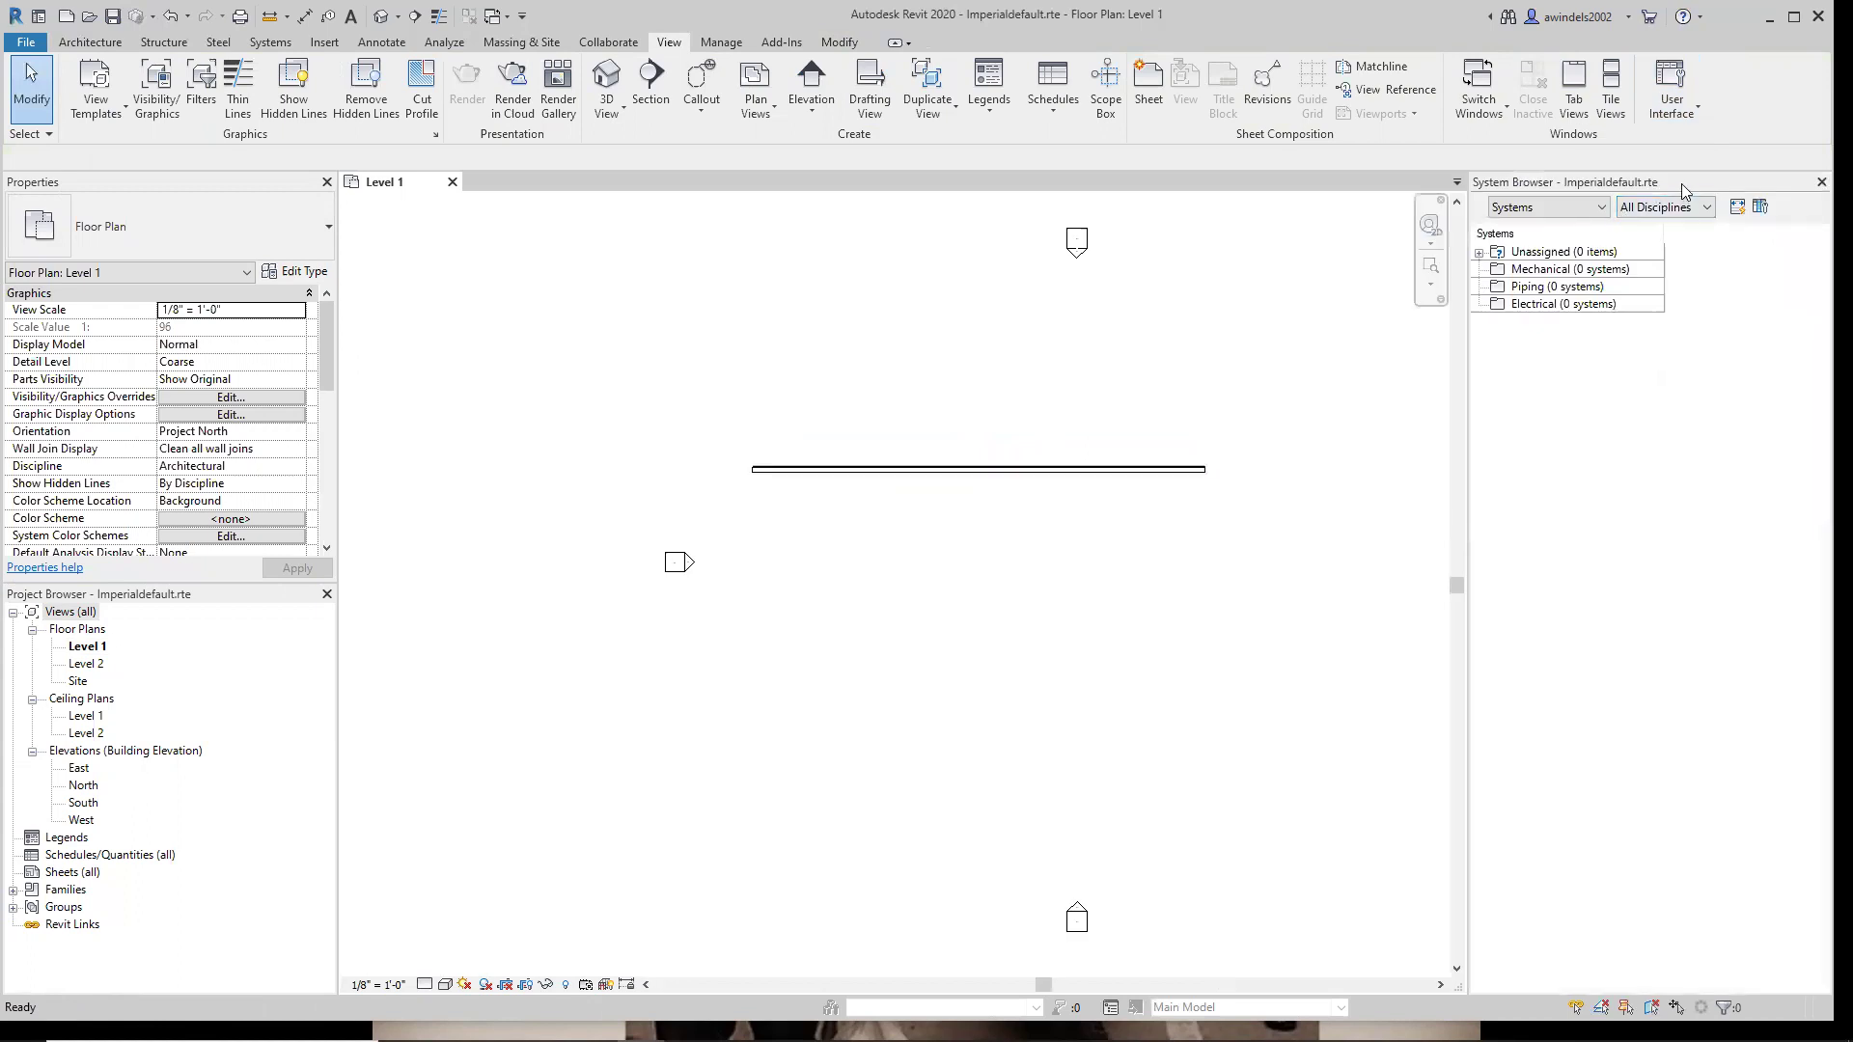
click(1821, 183)
click(1820, 183)
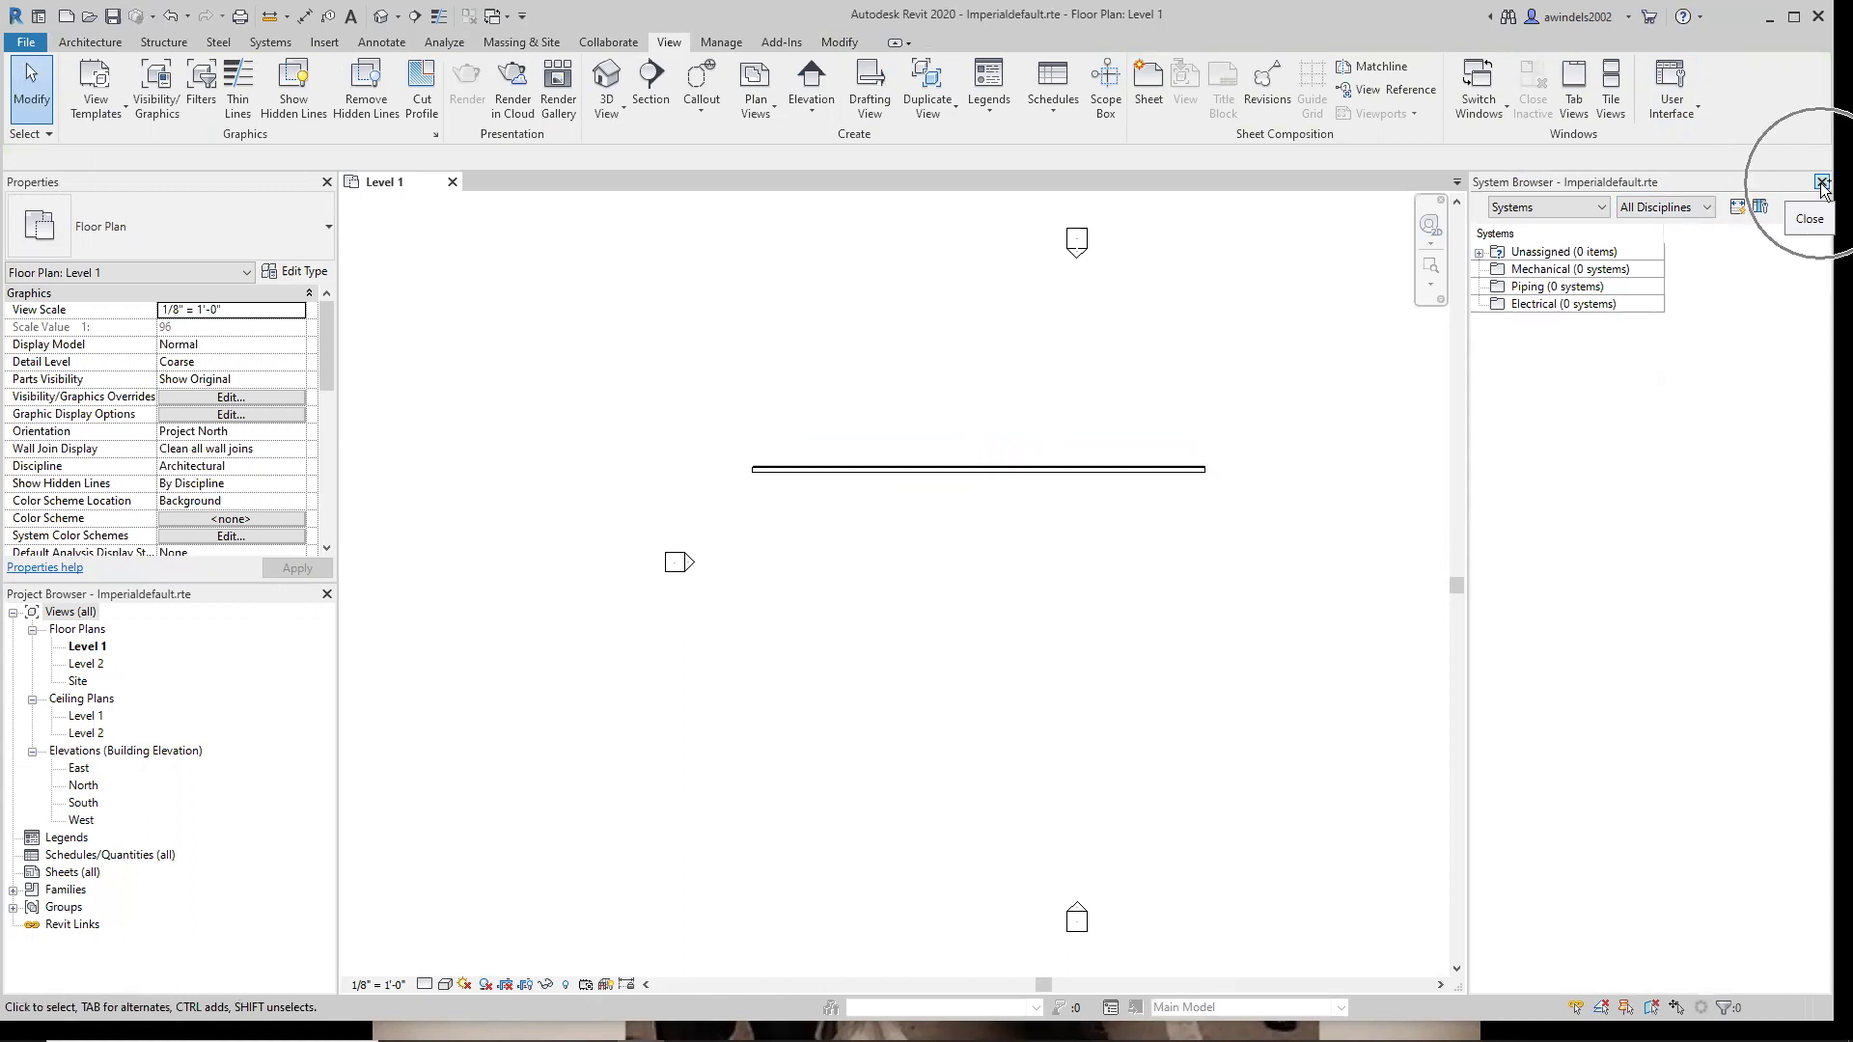
Examine the remaining User Interface display options, including MEP Fabrication Parts and the ViewCube.
click(1670, 91)
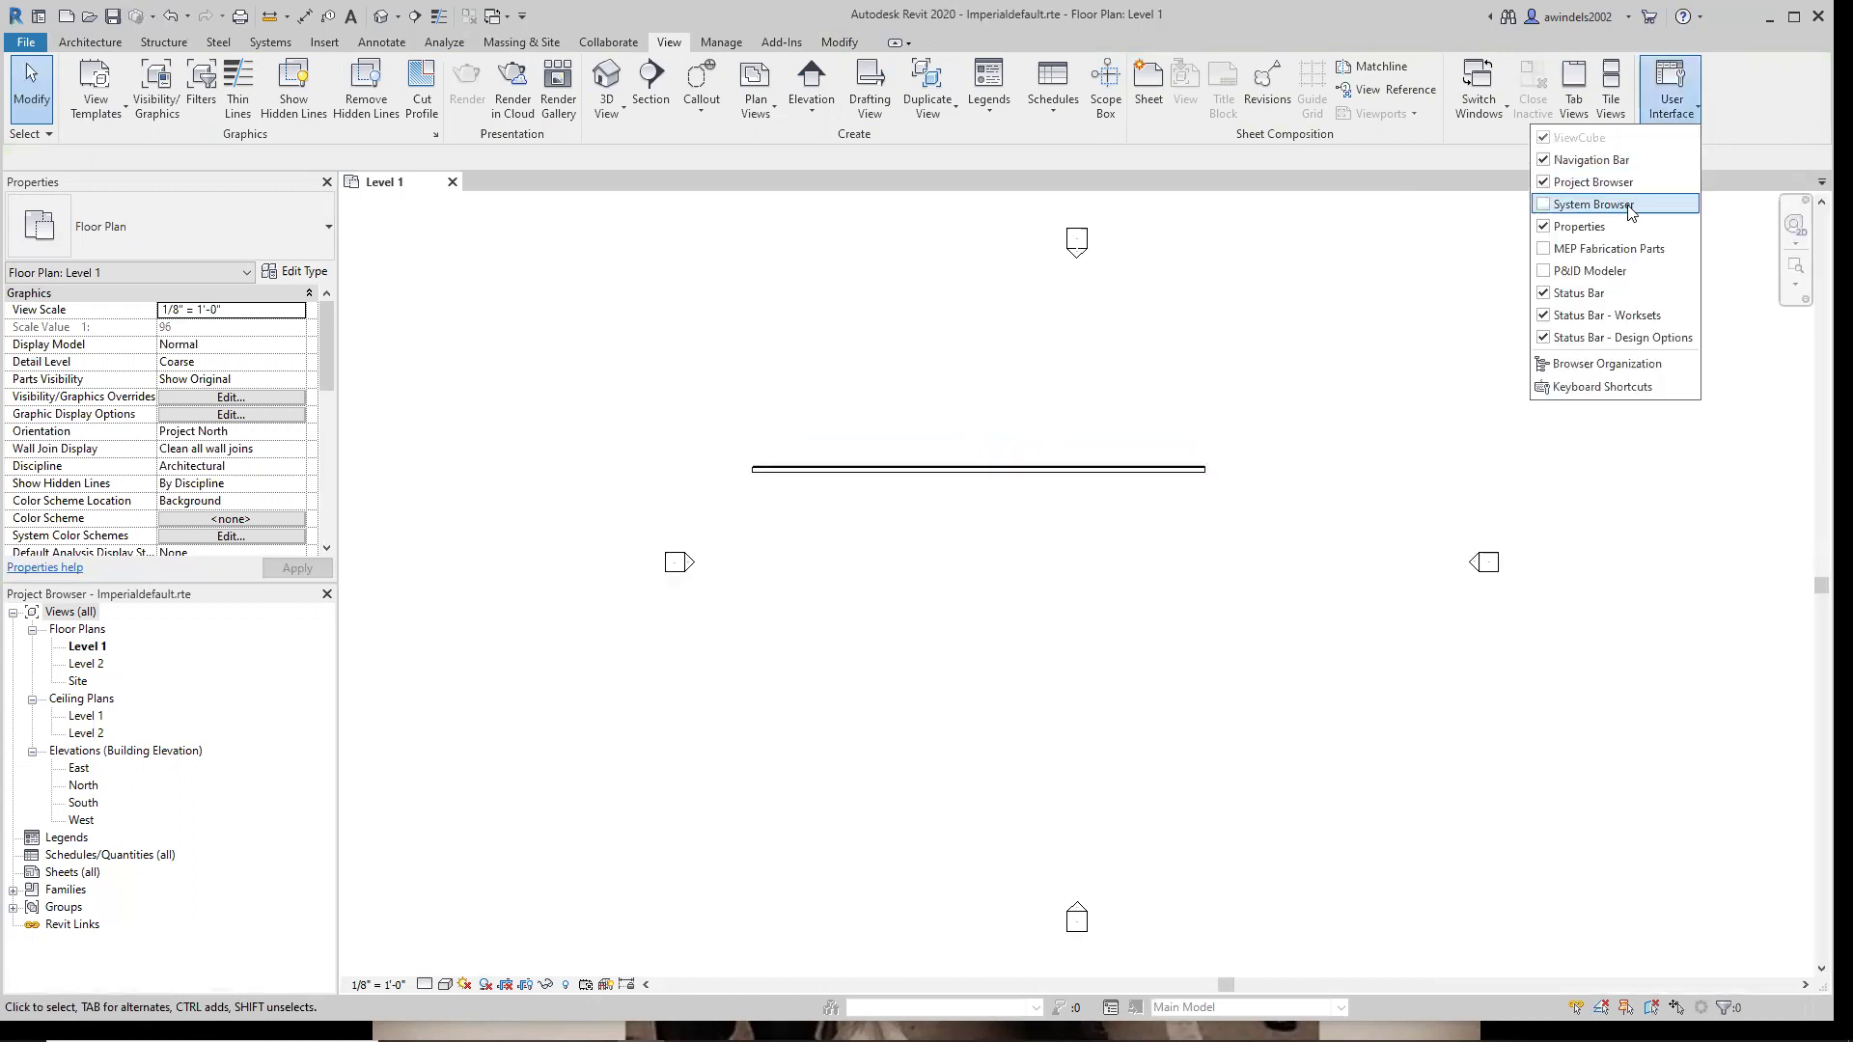
click(1617, 254)
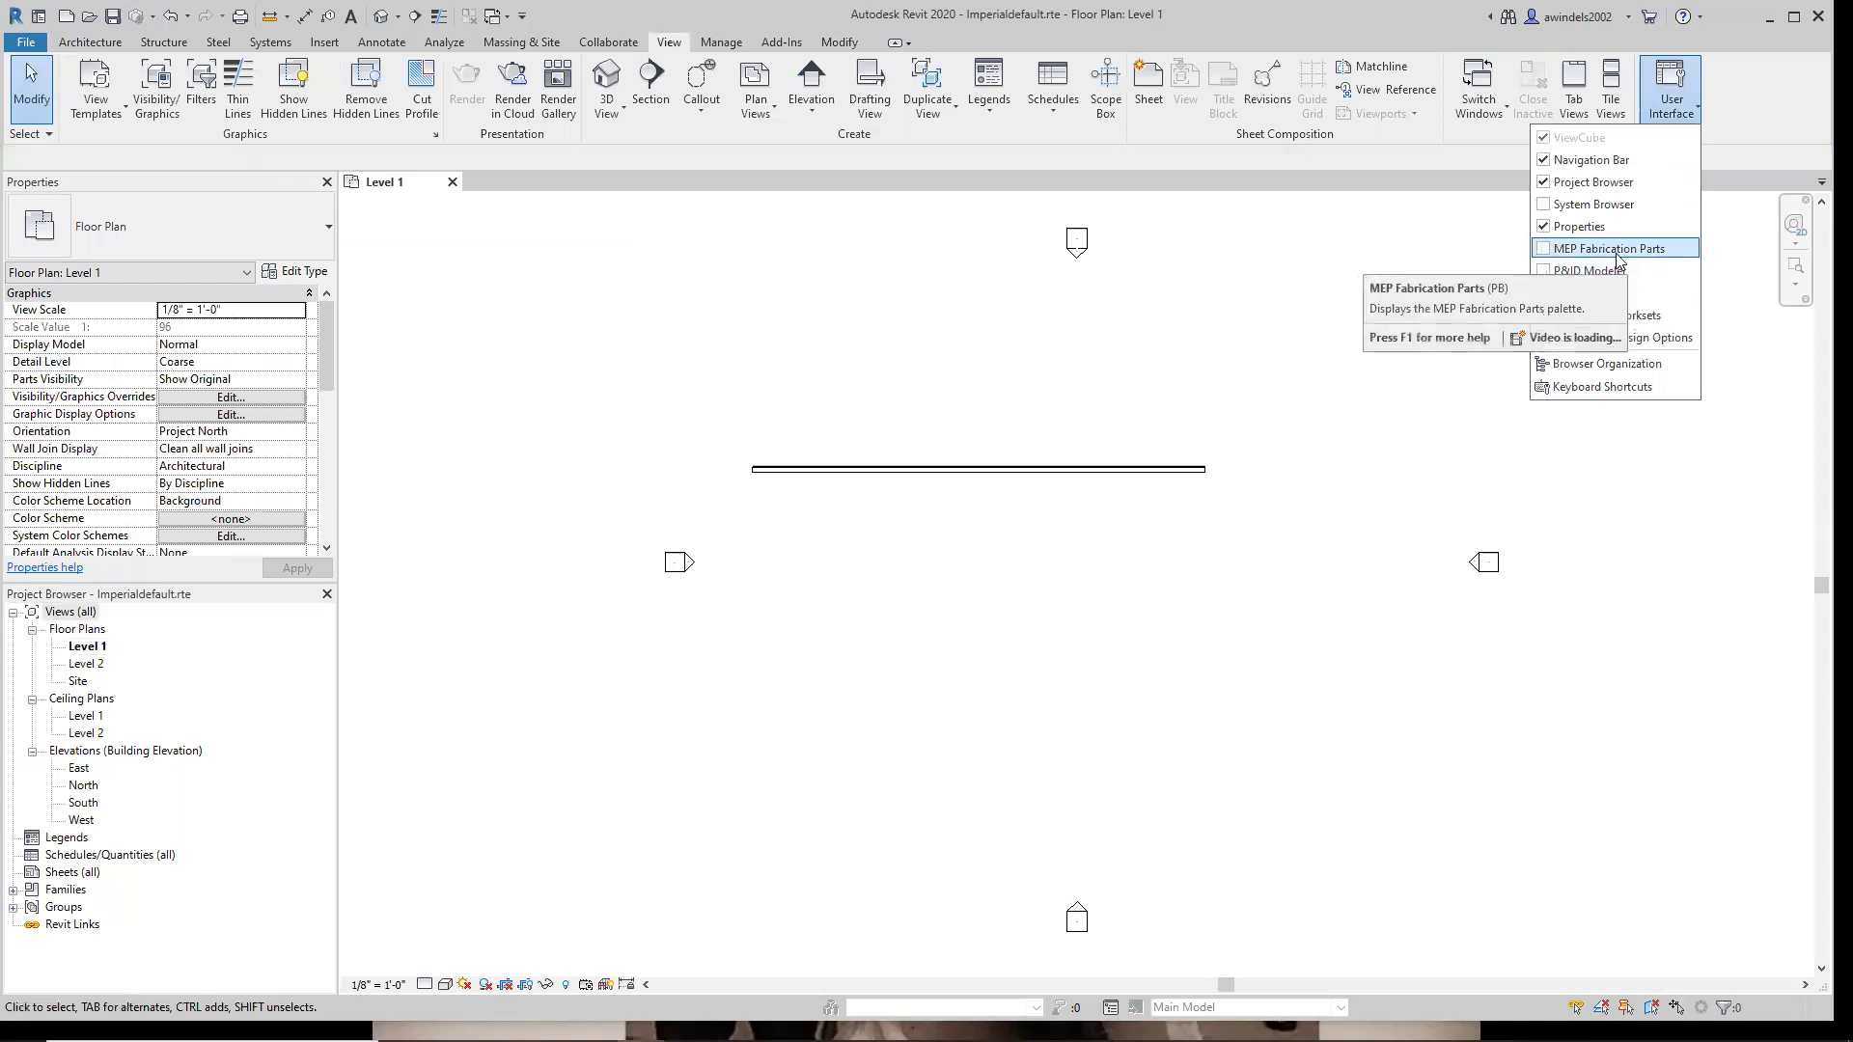
key(ctrl)
key(ctrl)
key(ctrl)
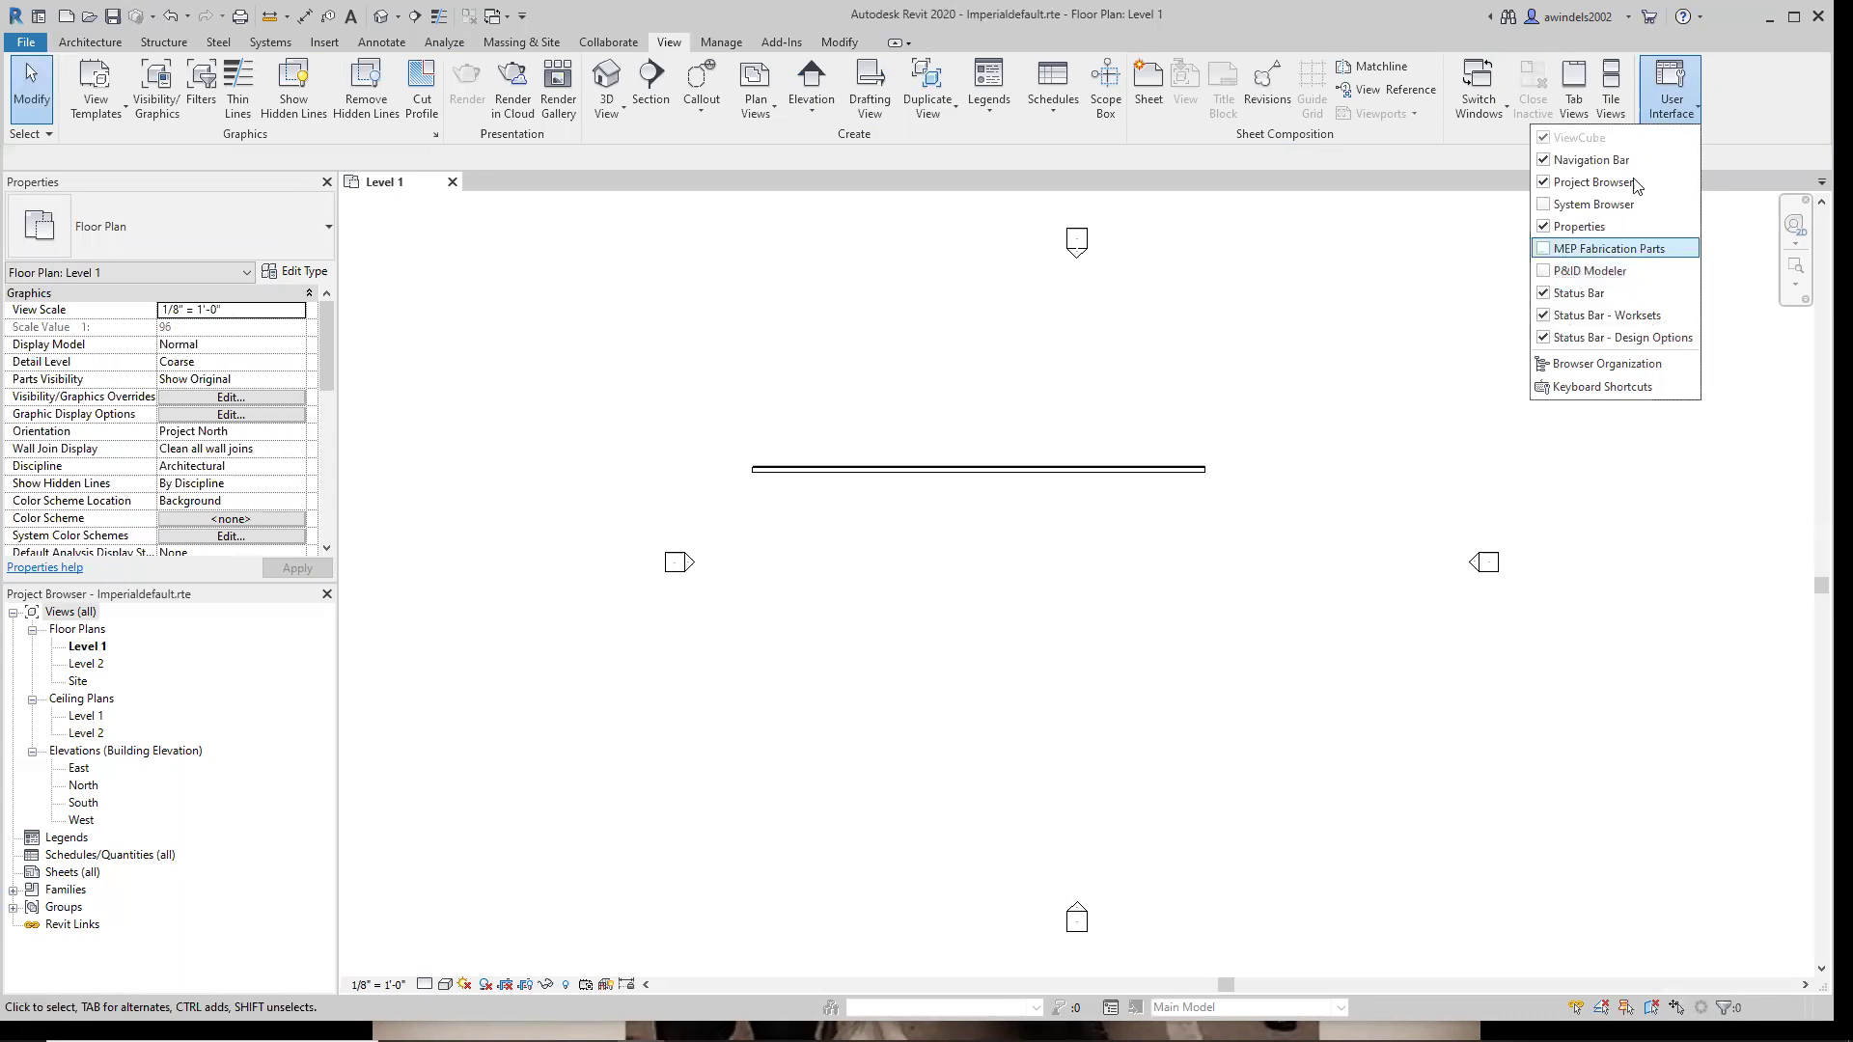
key(ctrl)
key(ctrl)
key(ctrl)
key(ctrl)
key(ctrl)
key(ctrl)
key(ctrl)
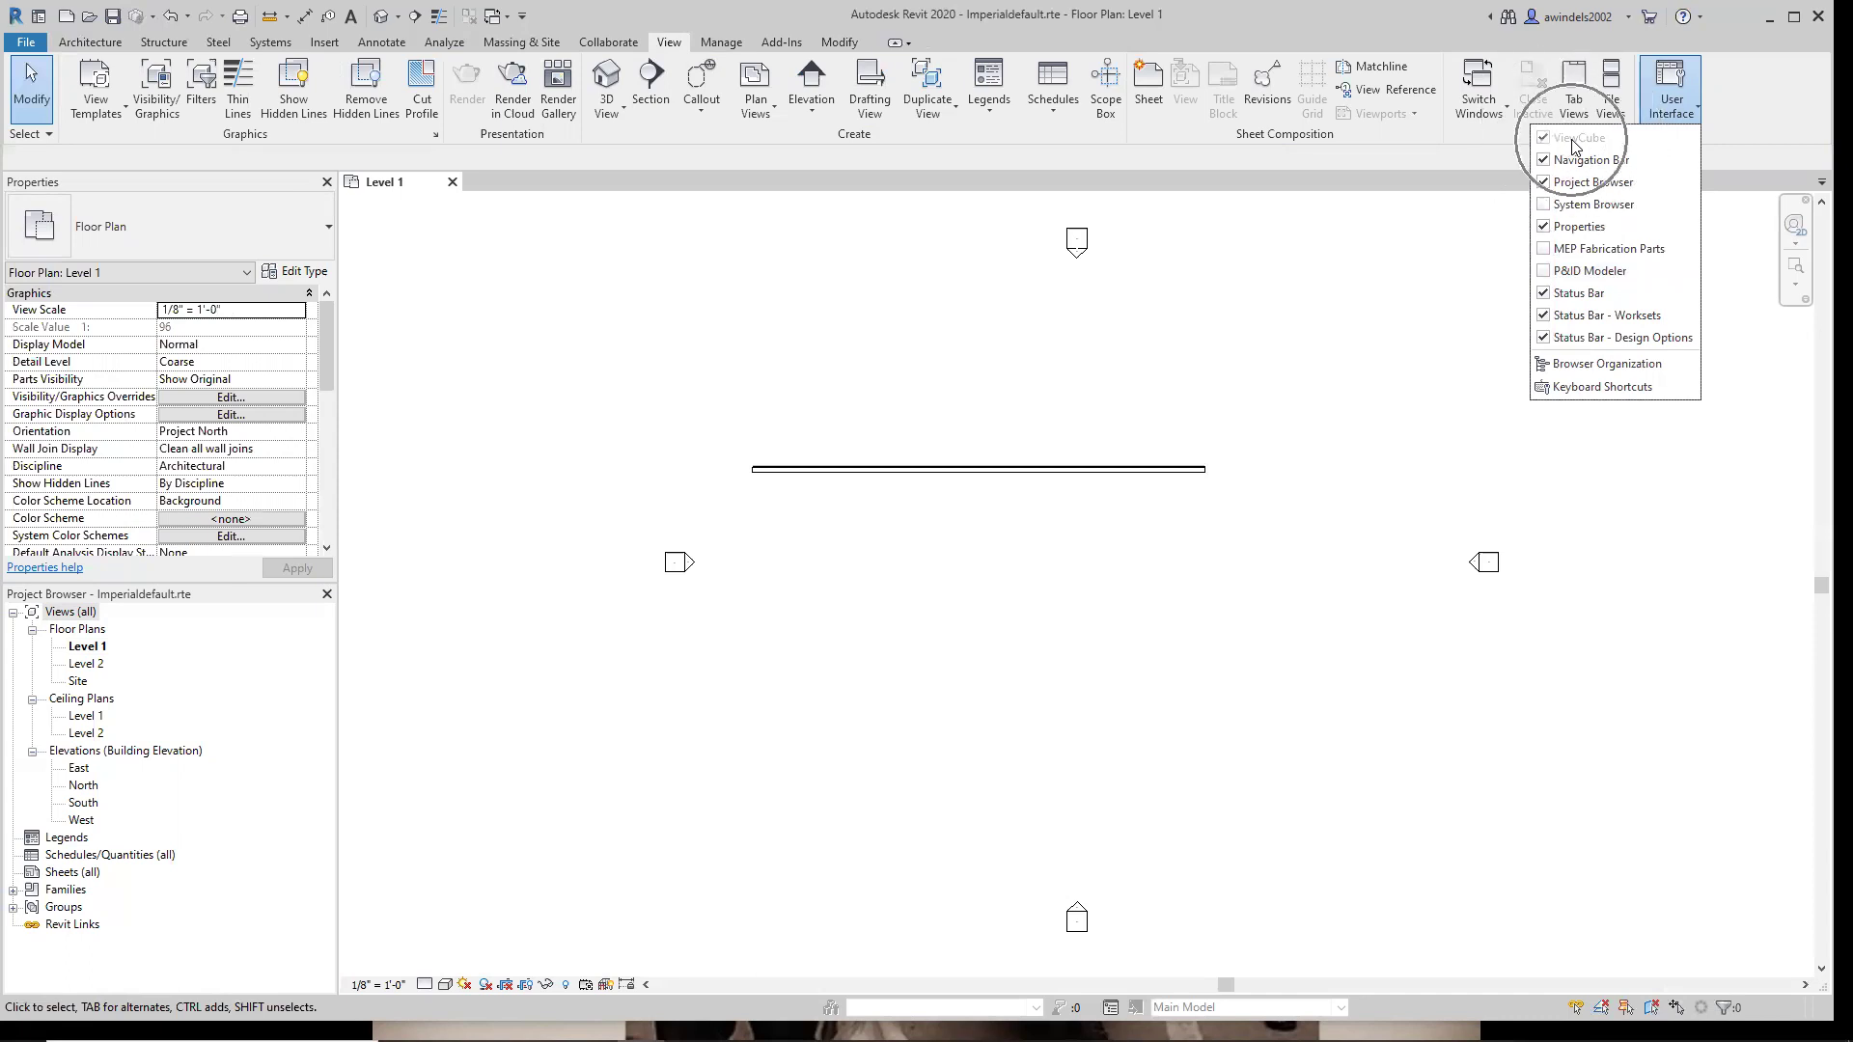
key(ctrl)
key(ctrl)
Select Floor Plans in the Project Browser to examine that view category, and return focus to the Level 1 plan.
click(75, 632)
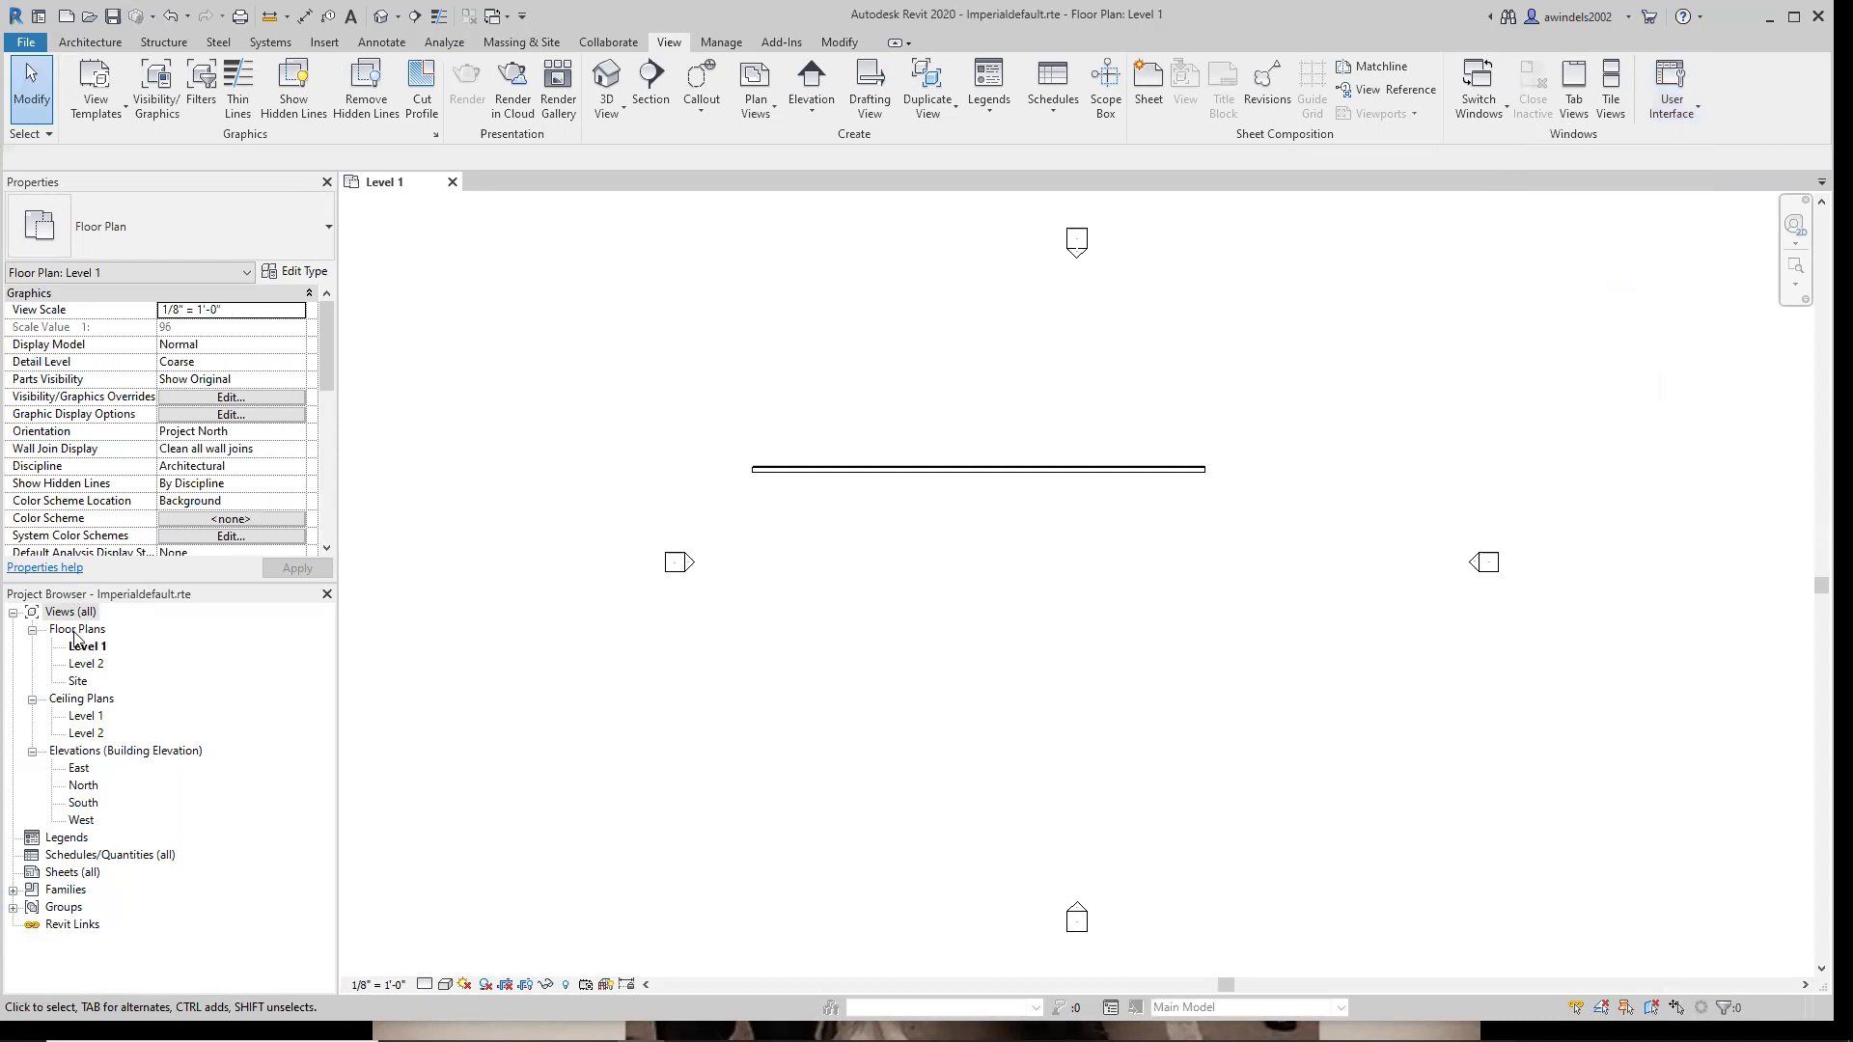
click(75, 629)
key(ctrl)
key(ctrl)
key(ctrl)
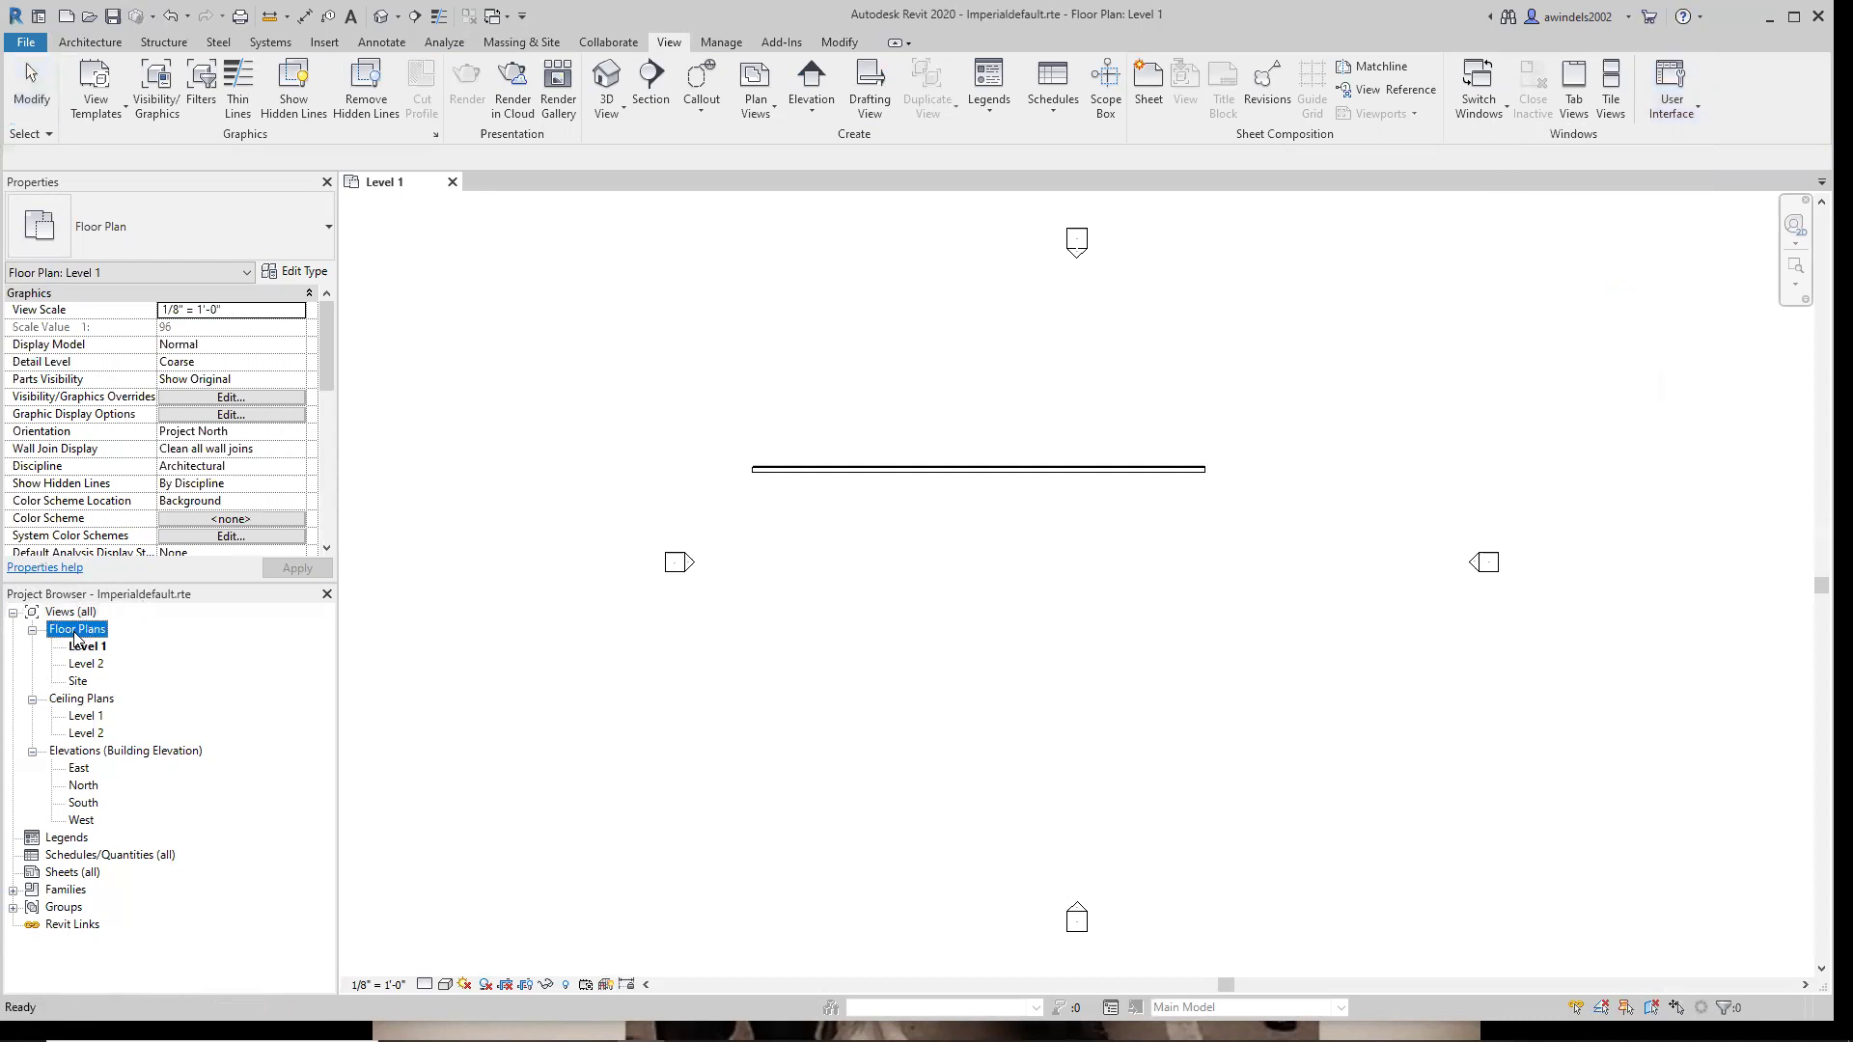
key(ctrl)
key(ctrl)
click(885, 415)
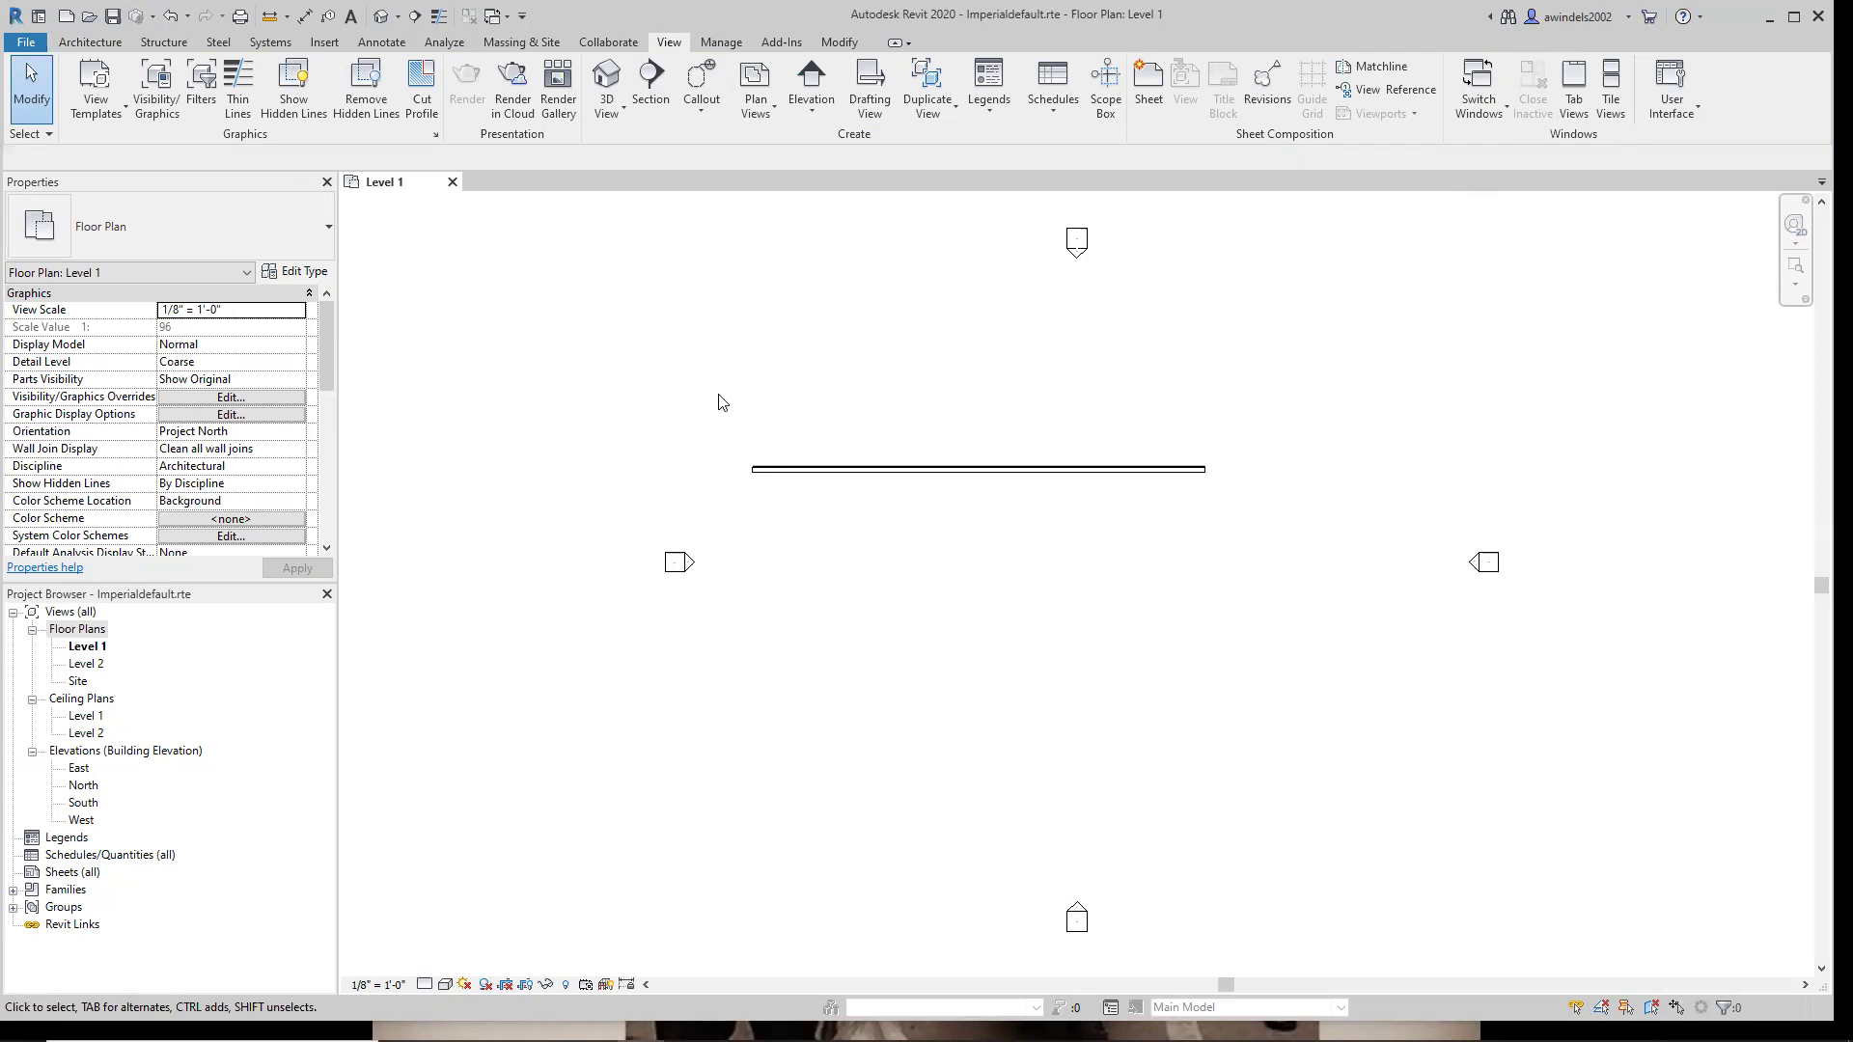
Select the wall, open its type properties and review the available wall system families.
click(836, 471)
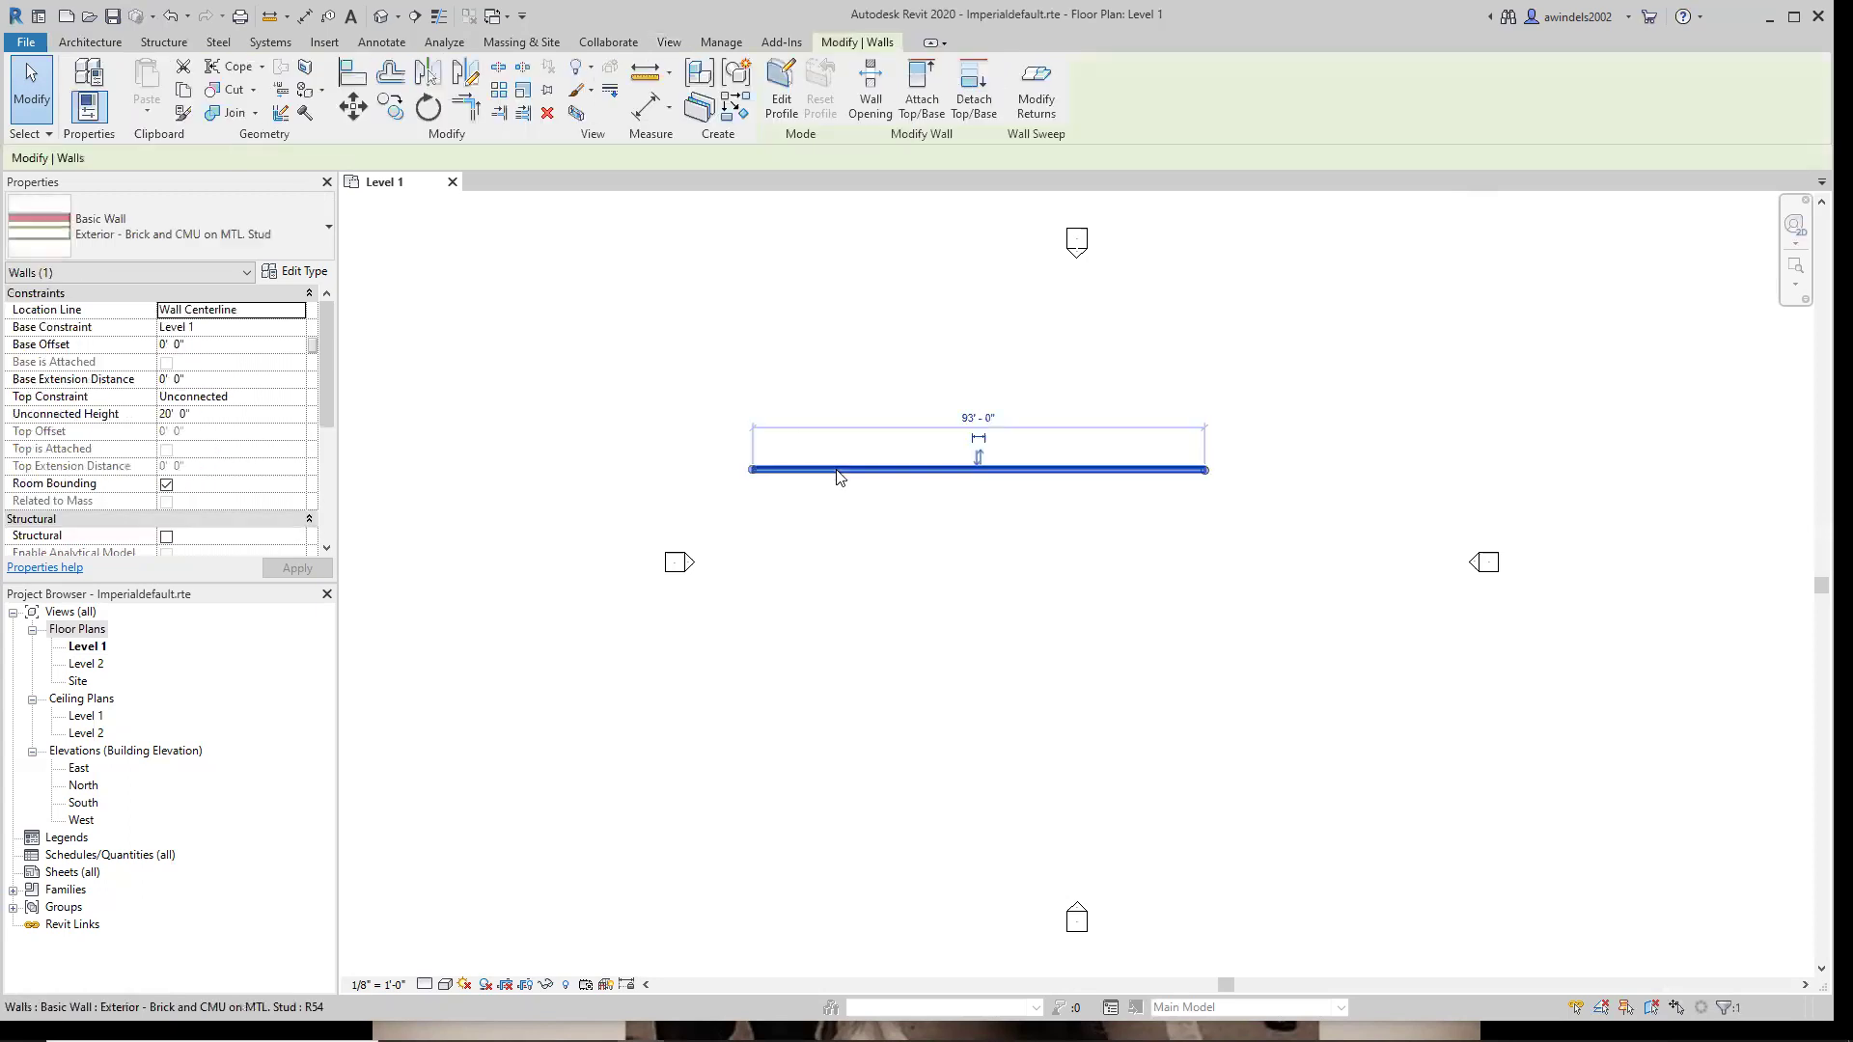
click(289, 224)
click(289, 224)
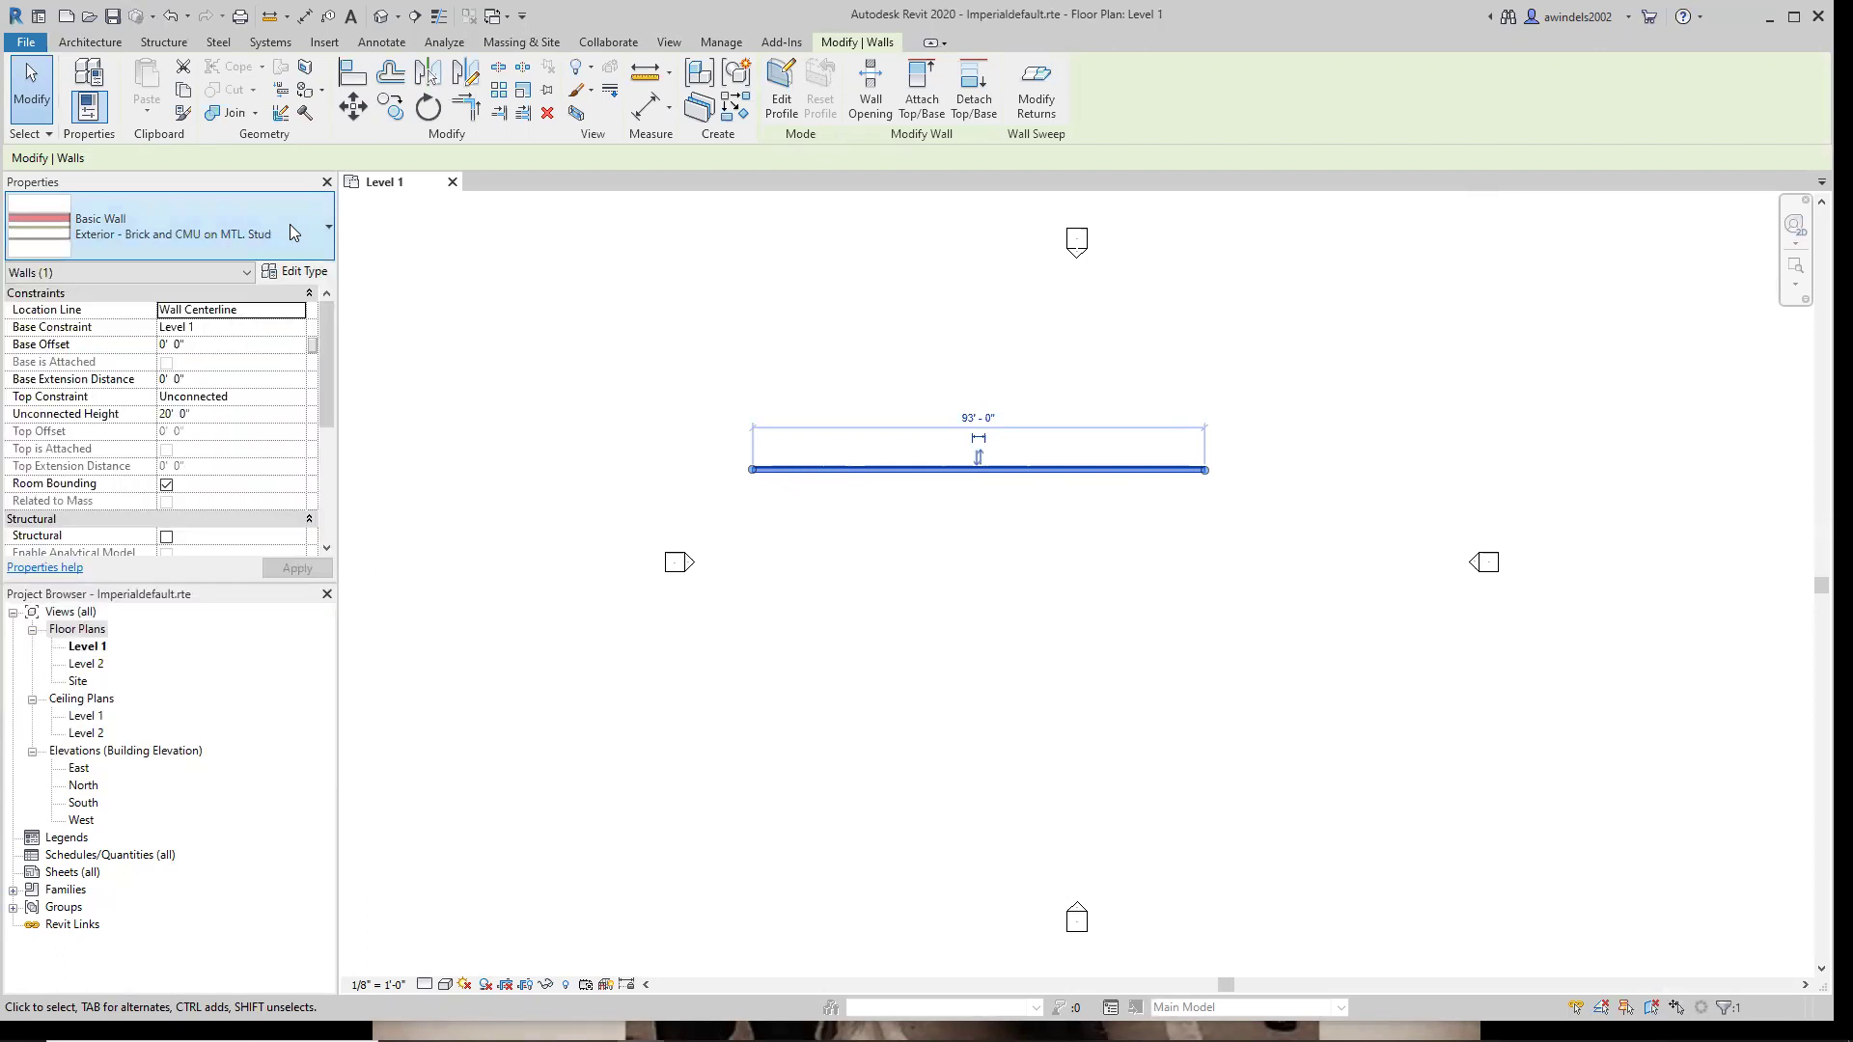
click(313, 274)
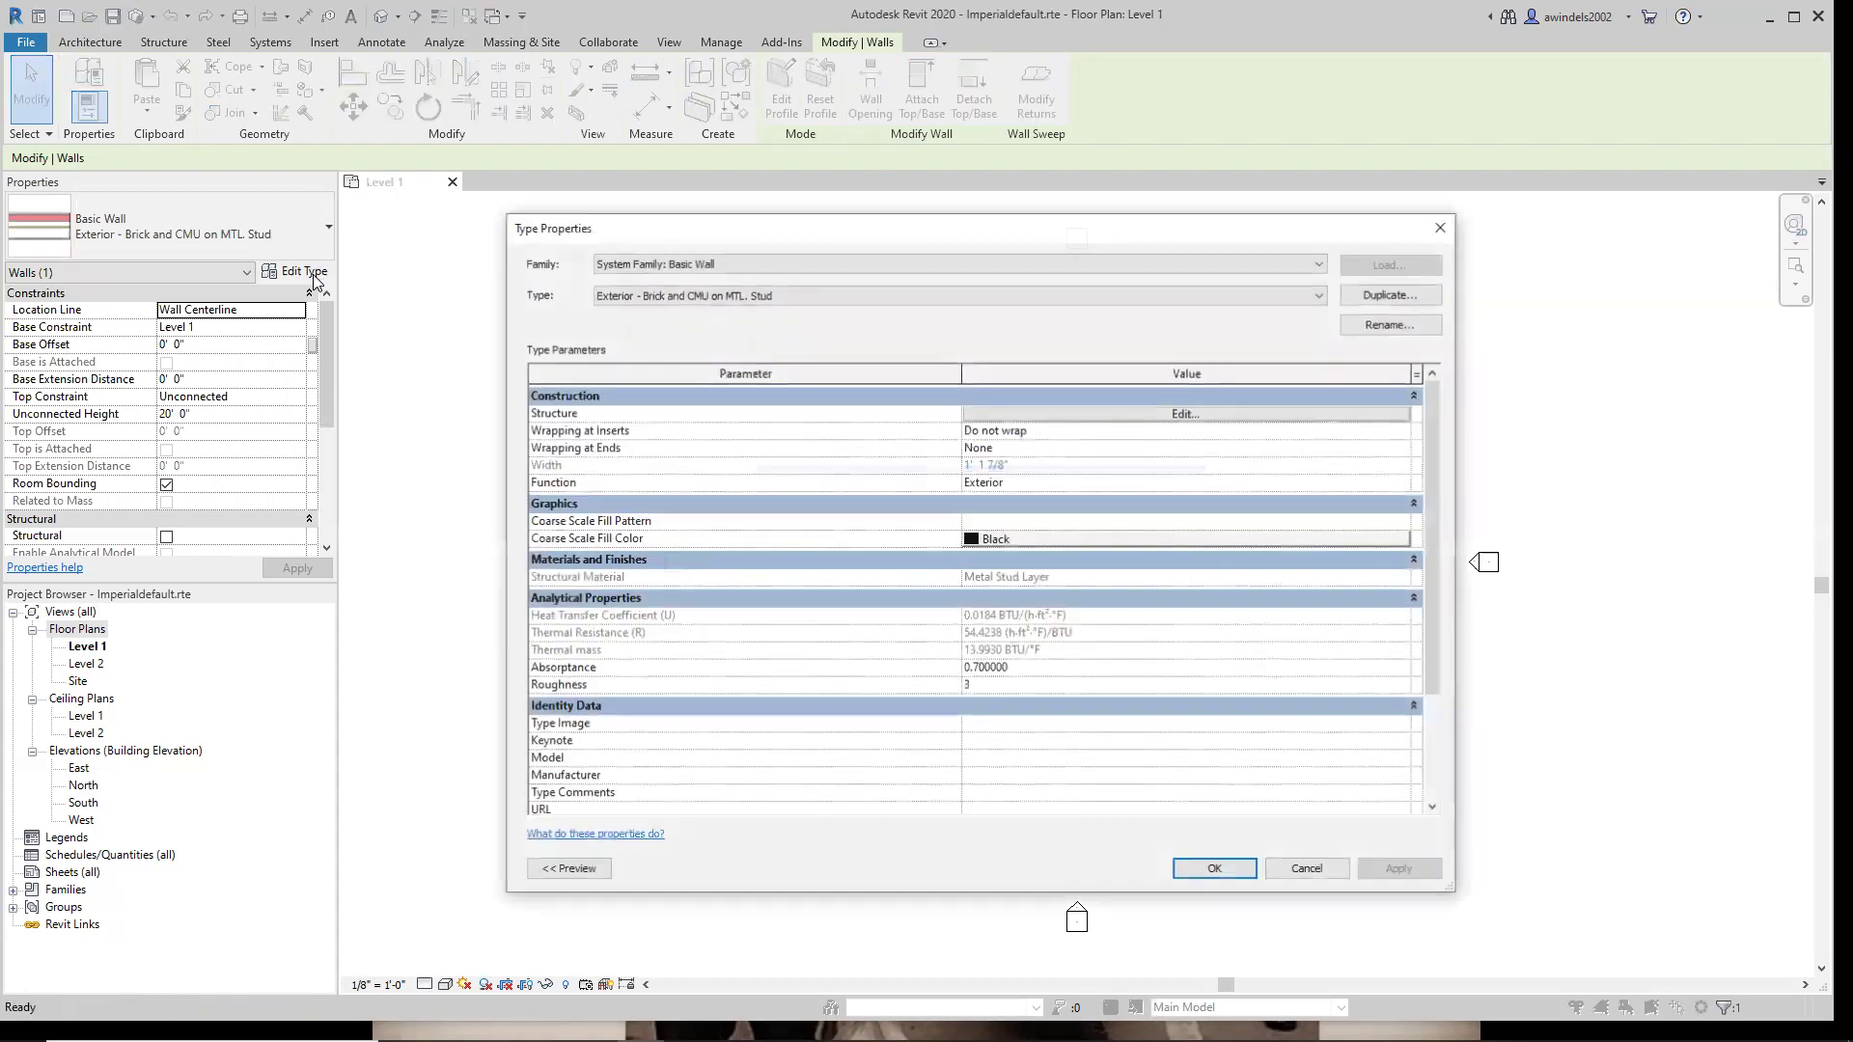
click(851, 264)
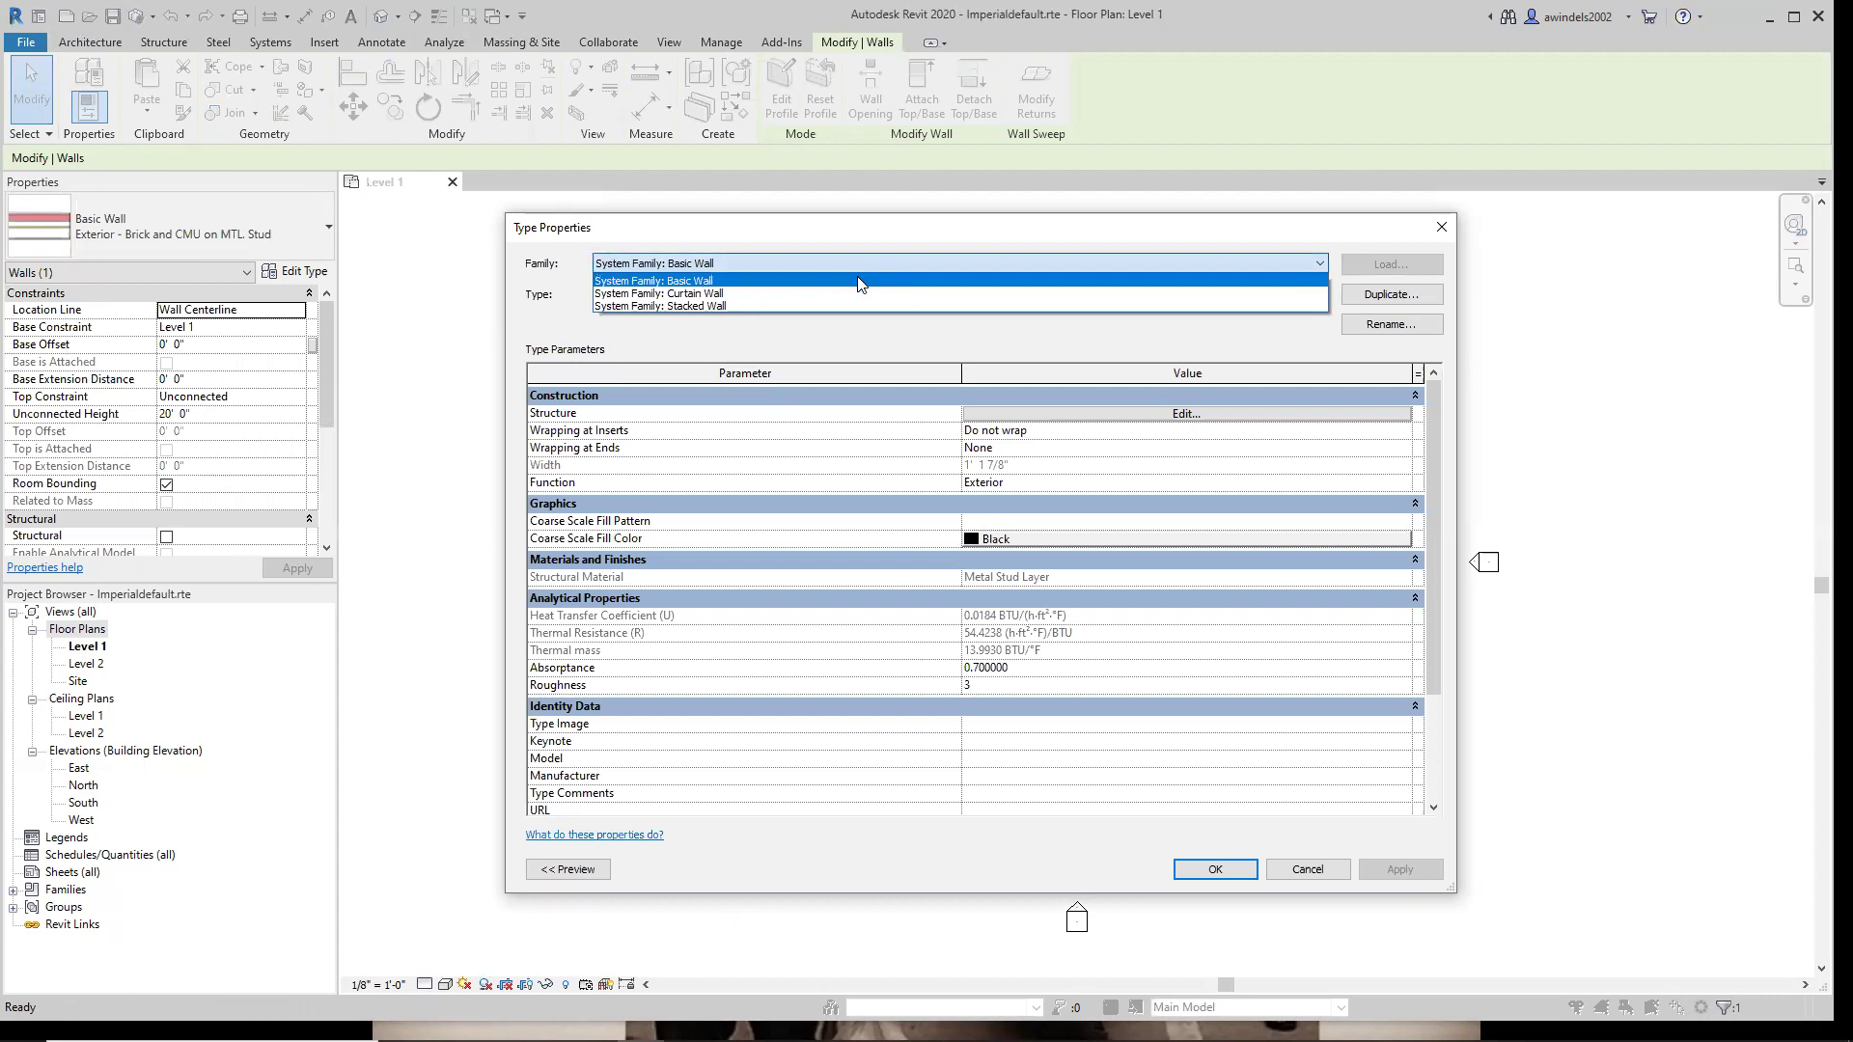
key(Escape)
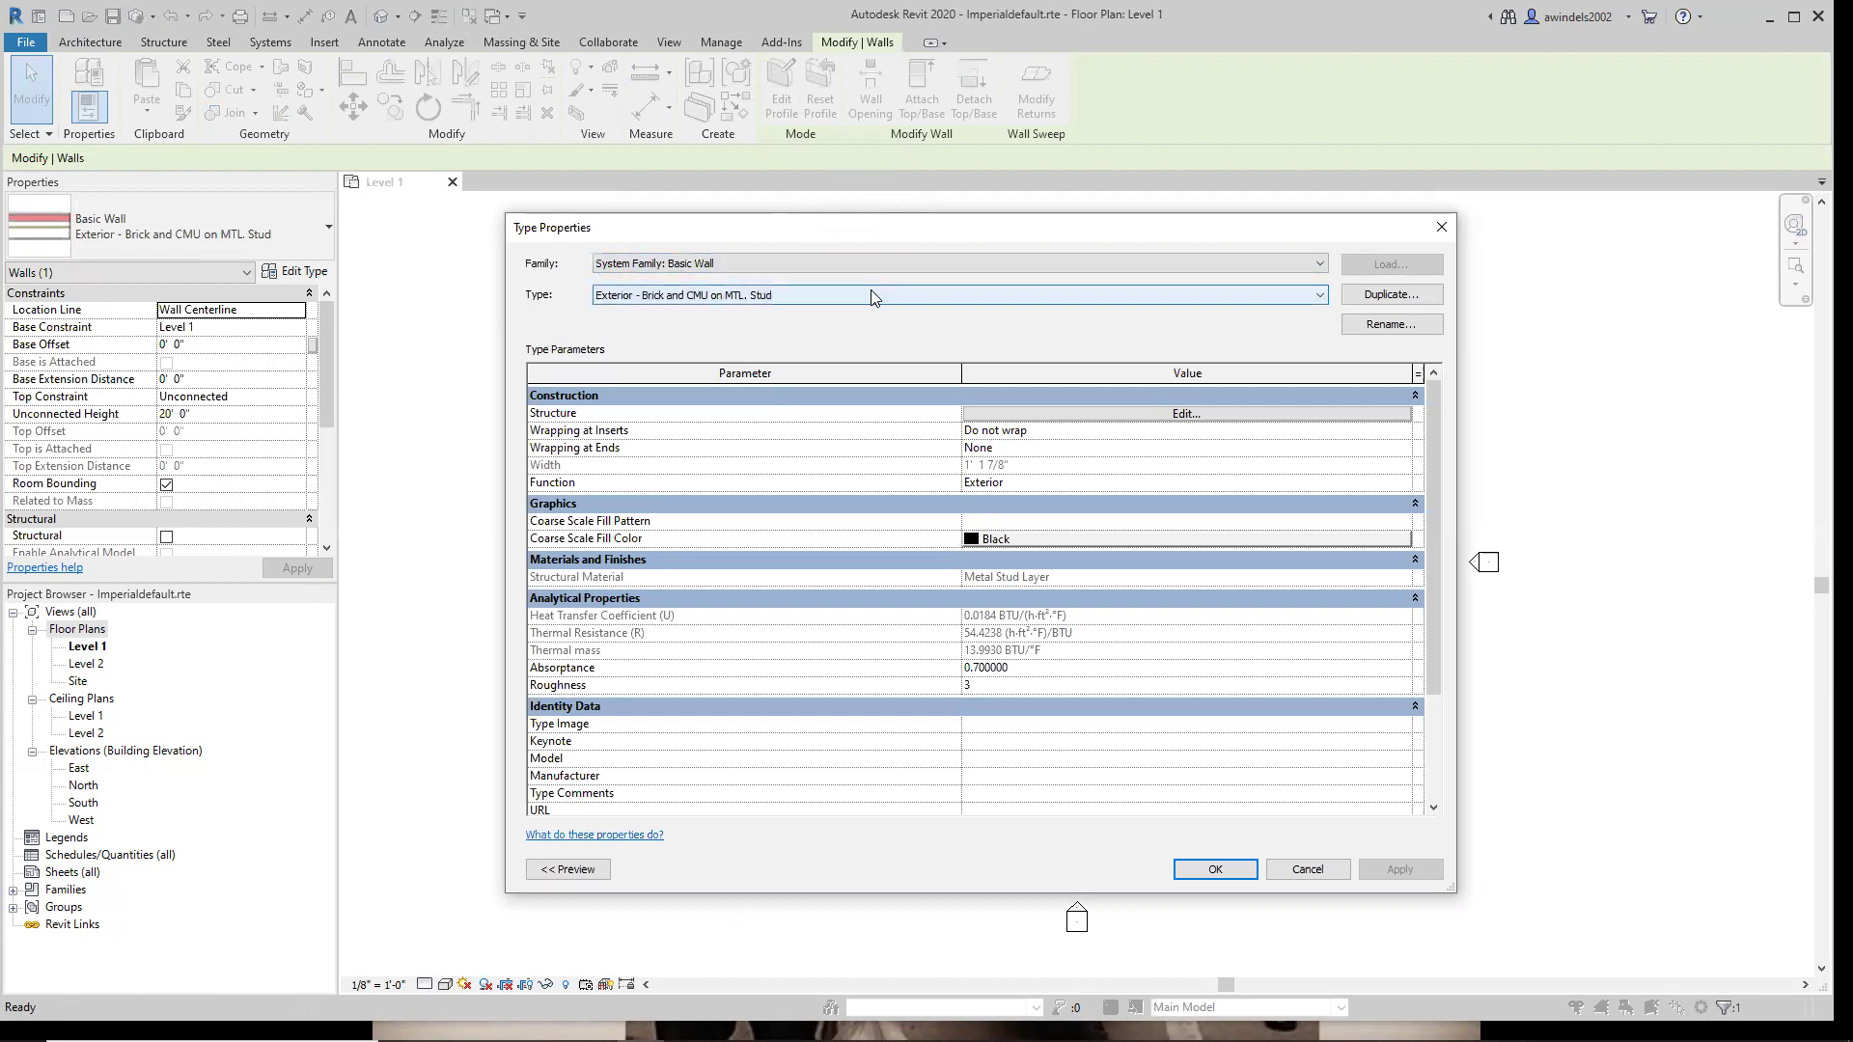
Review the available Basic Wall types in the type properties and close them without changes.
click(871, 294)
key(ctrl)
key(ctrl)
key(Escape)
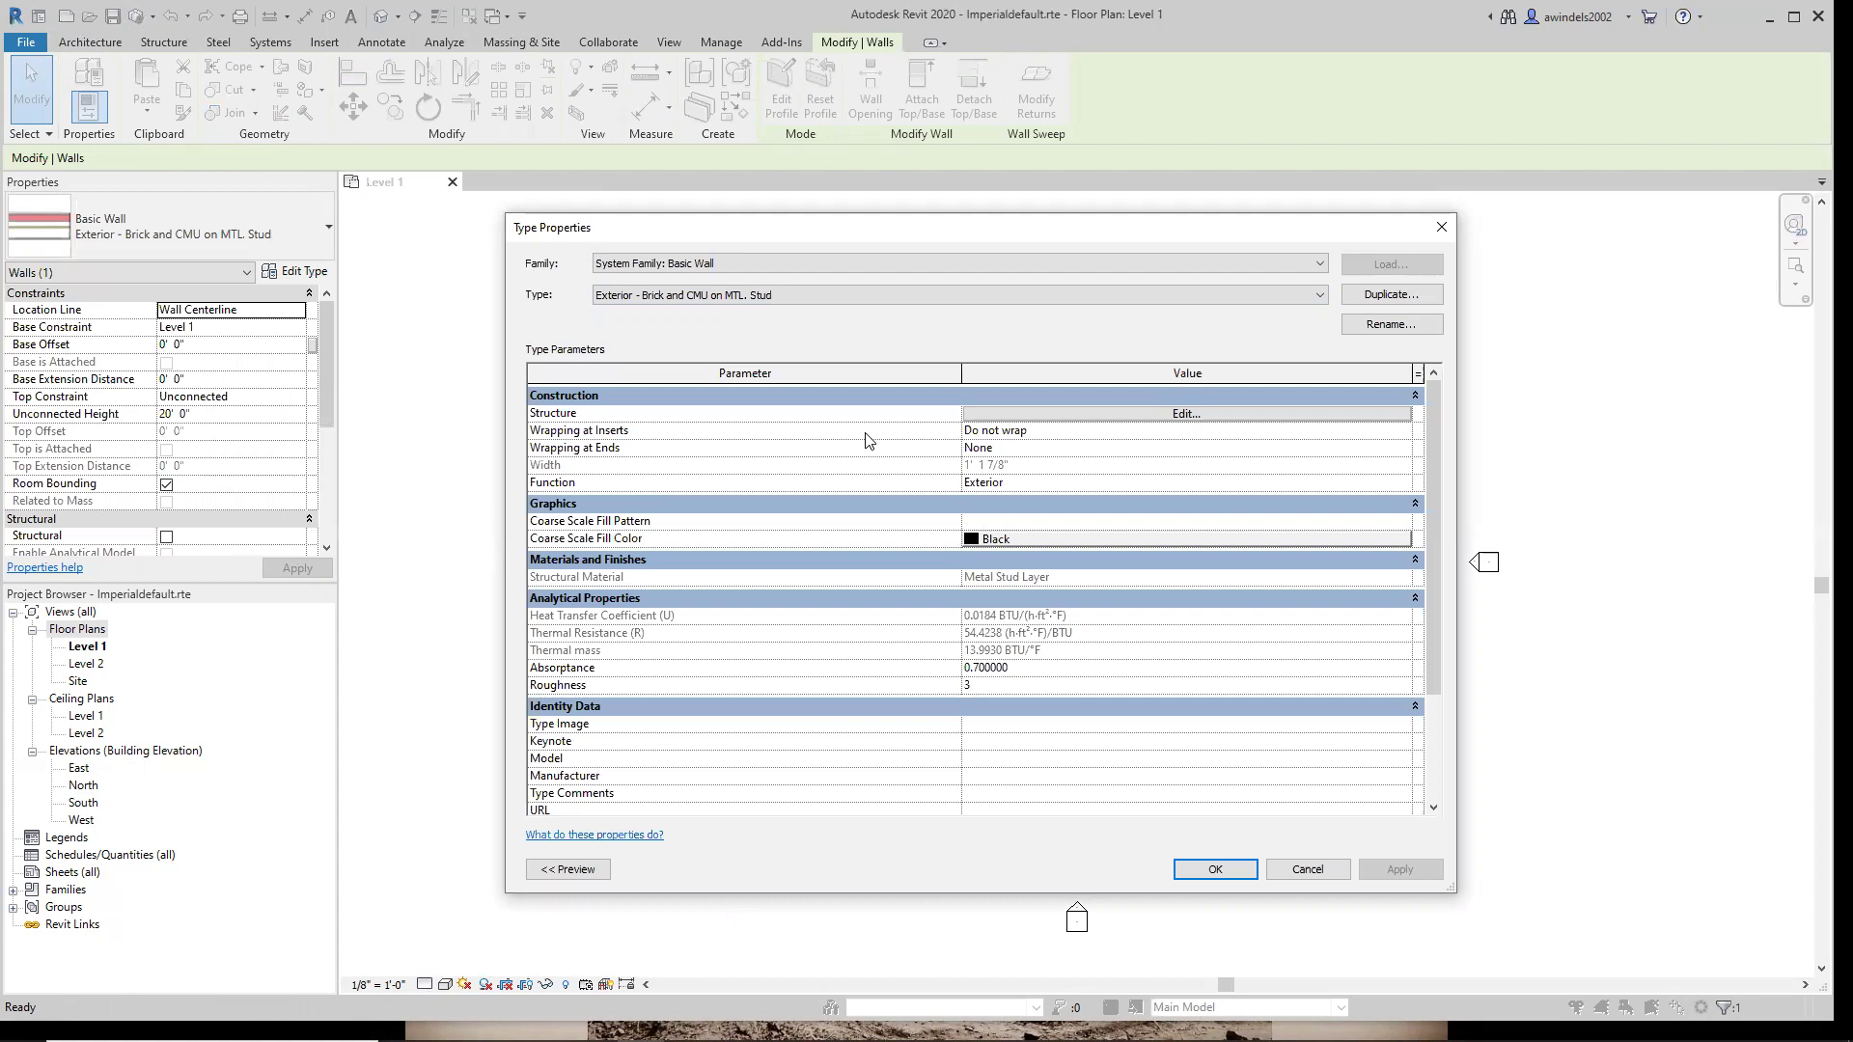
key(Escape)
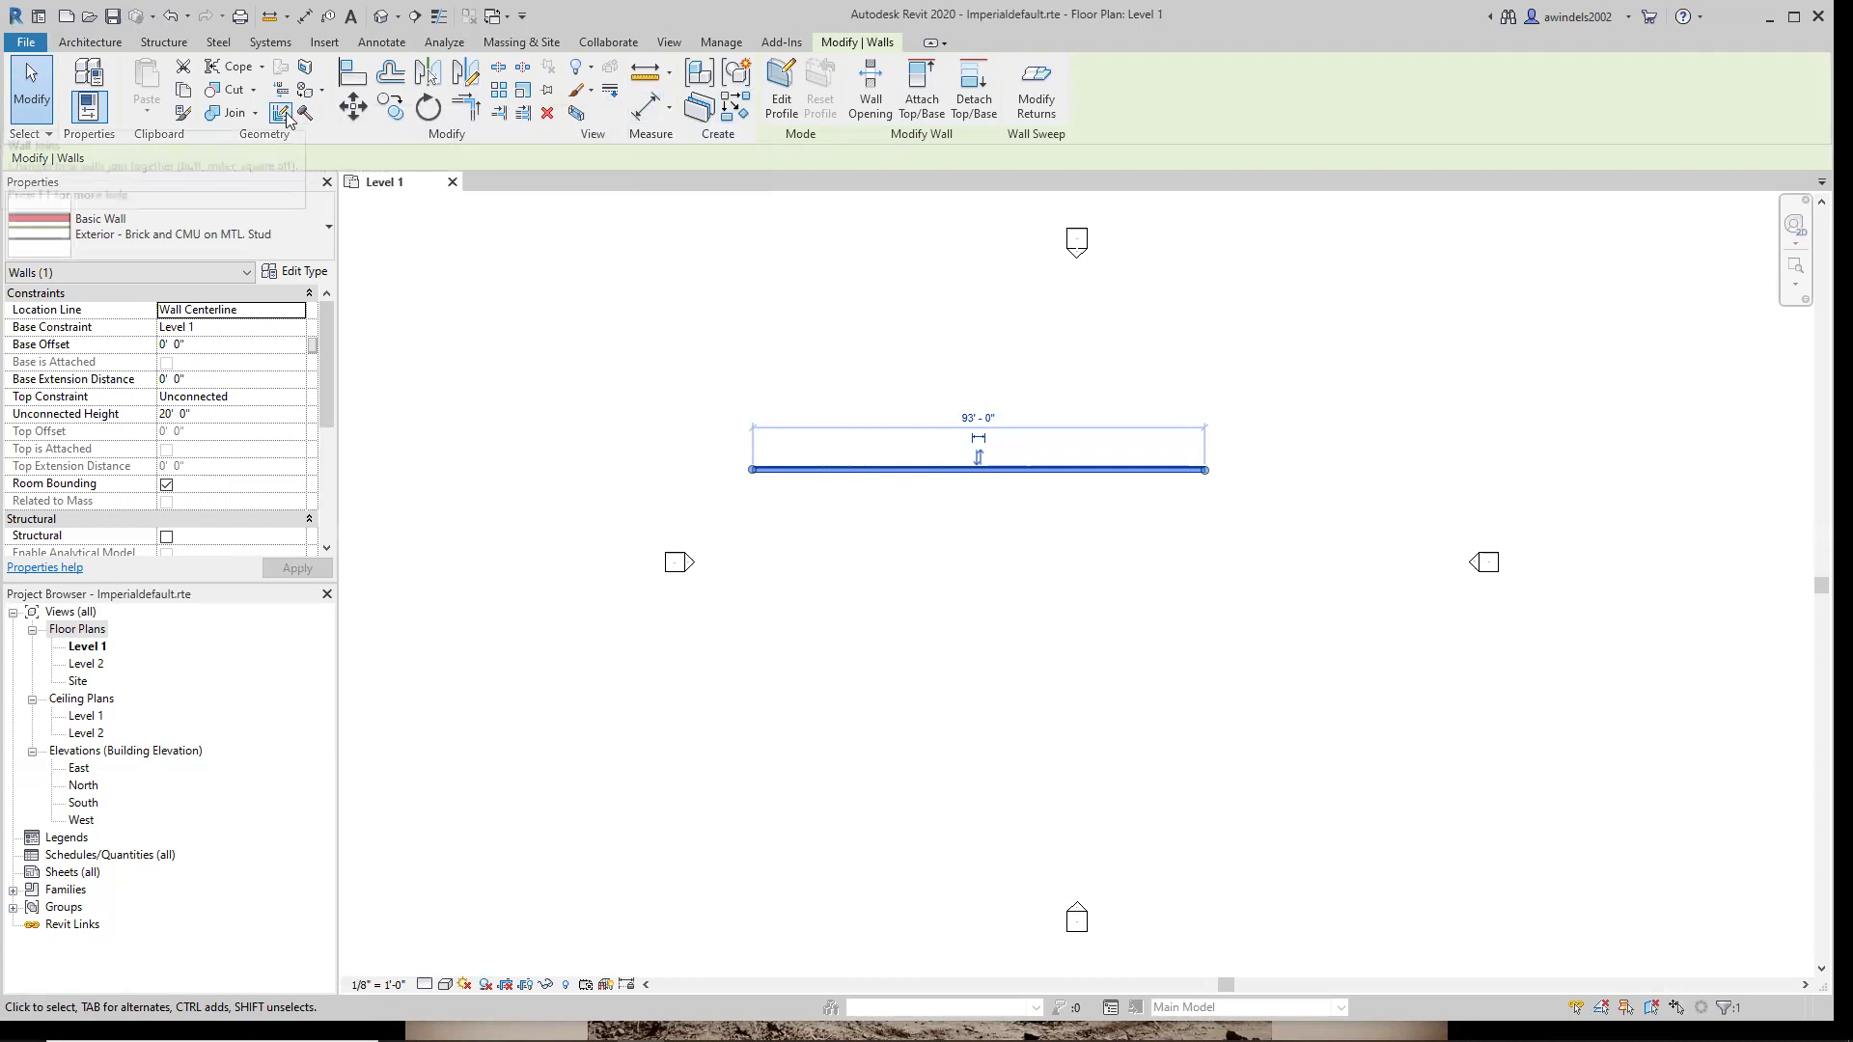
Reopen the selected wall's type properties and show the preview of its layers.
click(90, 106)
click(101, 113)
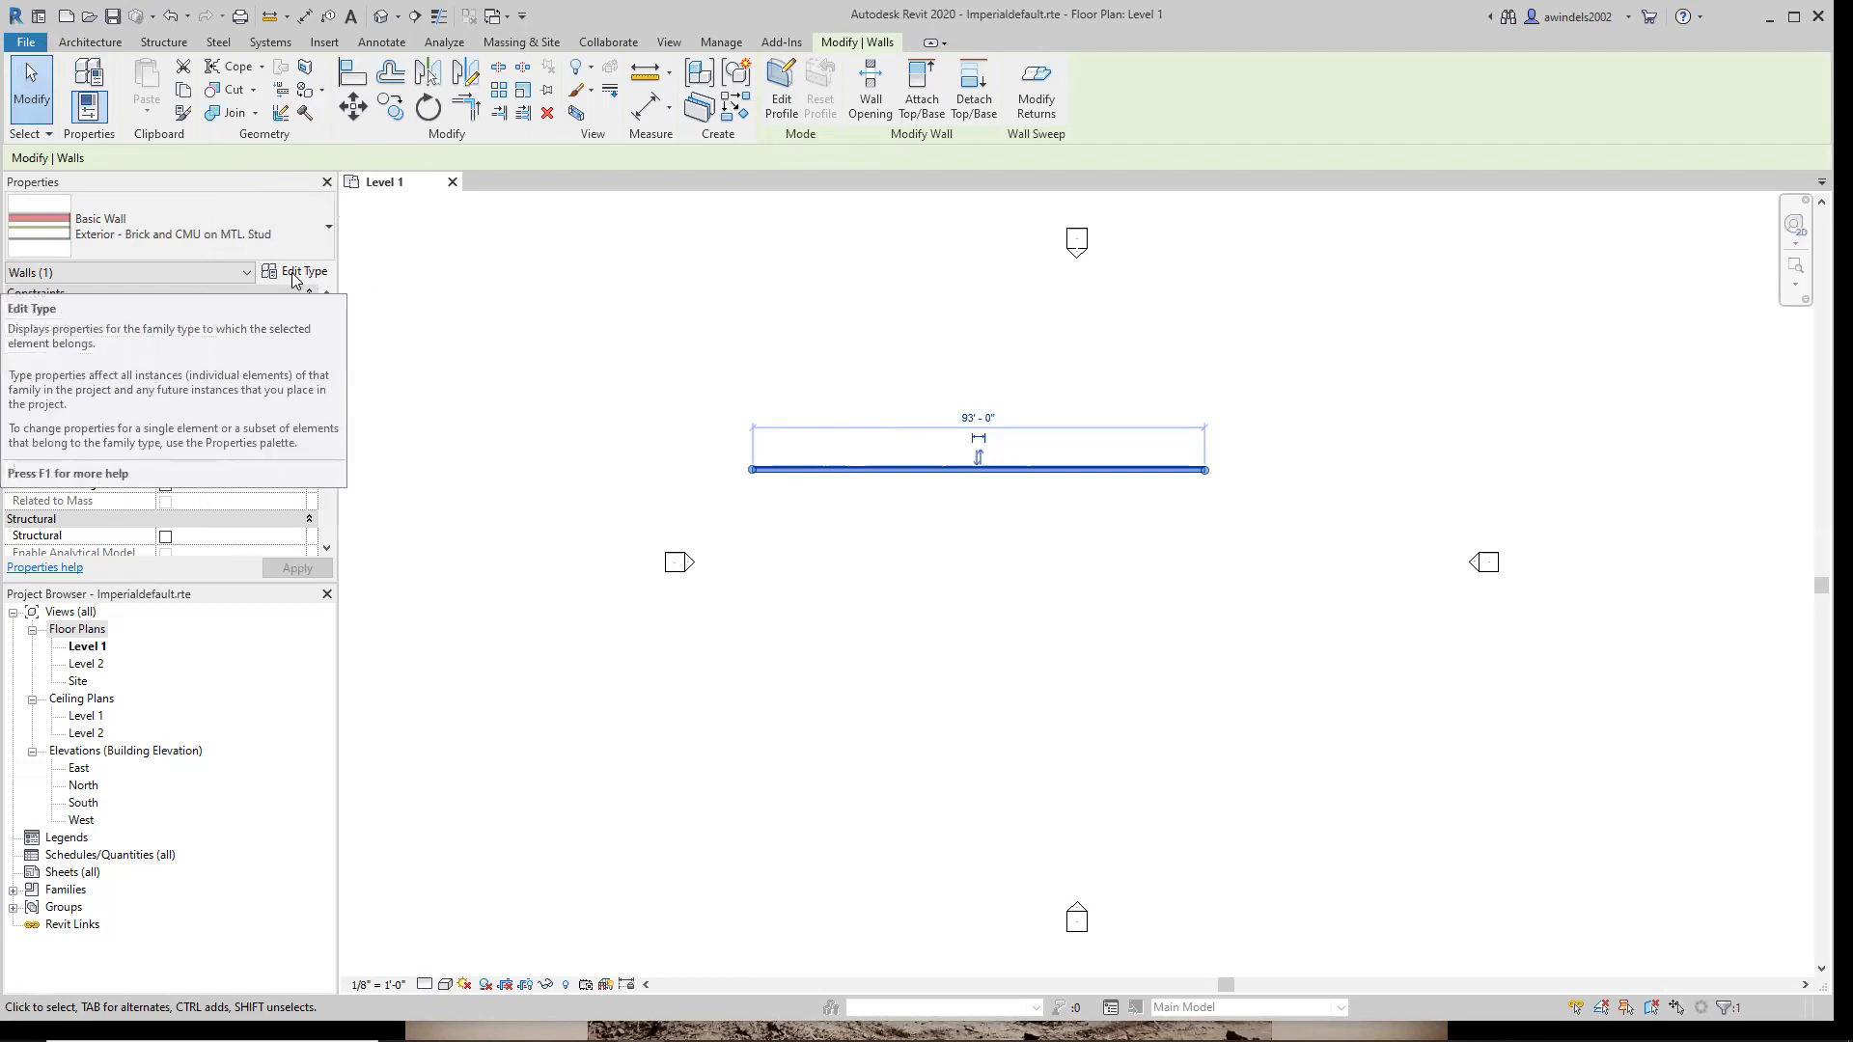
click(97, 77)
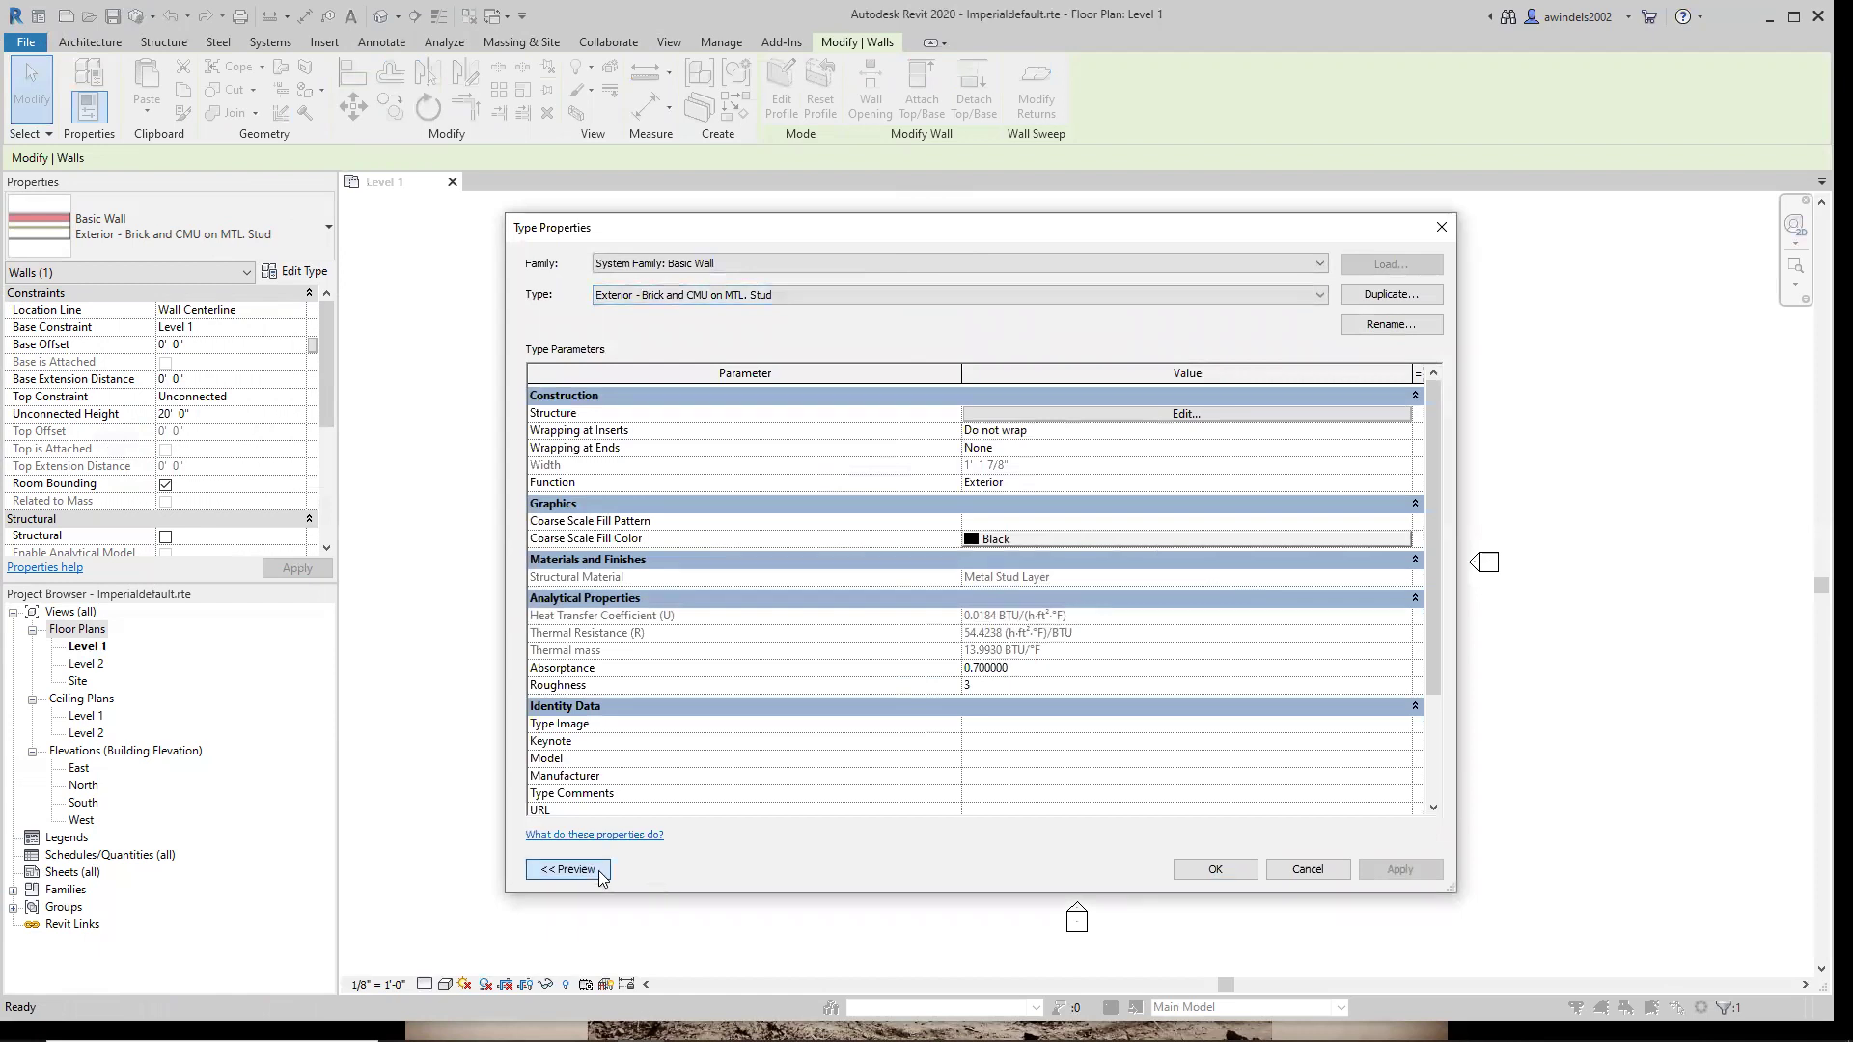
click(567, 868)
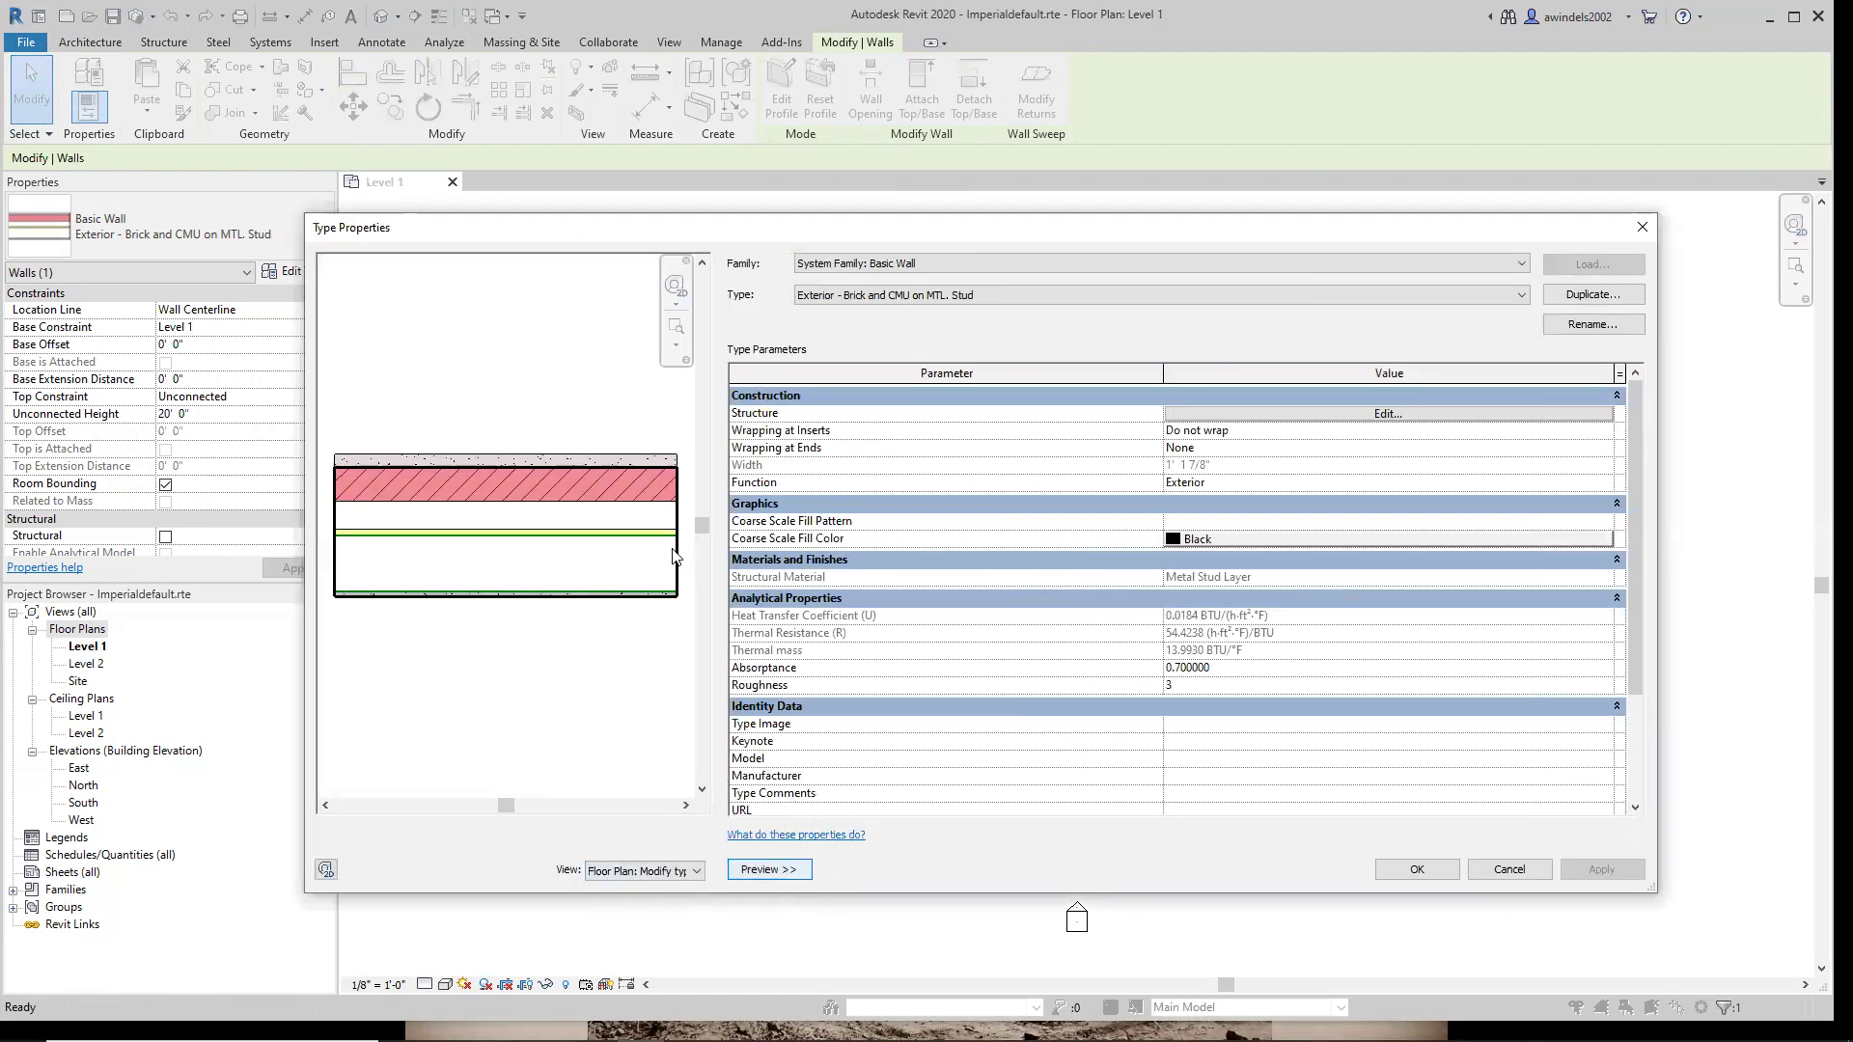
Try Red as the wall type's coarse scale fill color, and look over the Absorptance and Function parameters.
click(1332, 537)
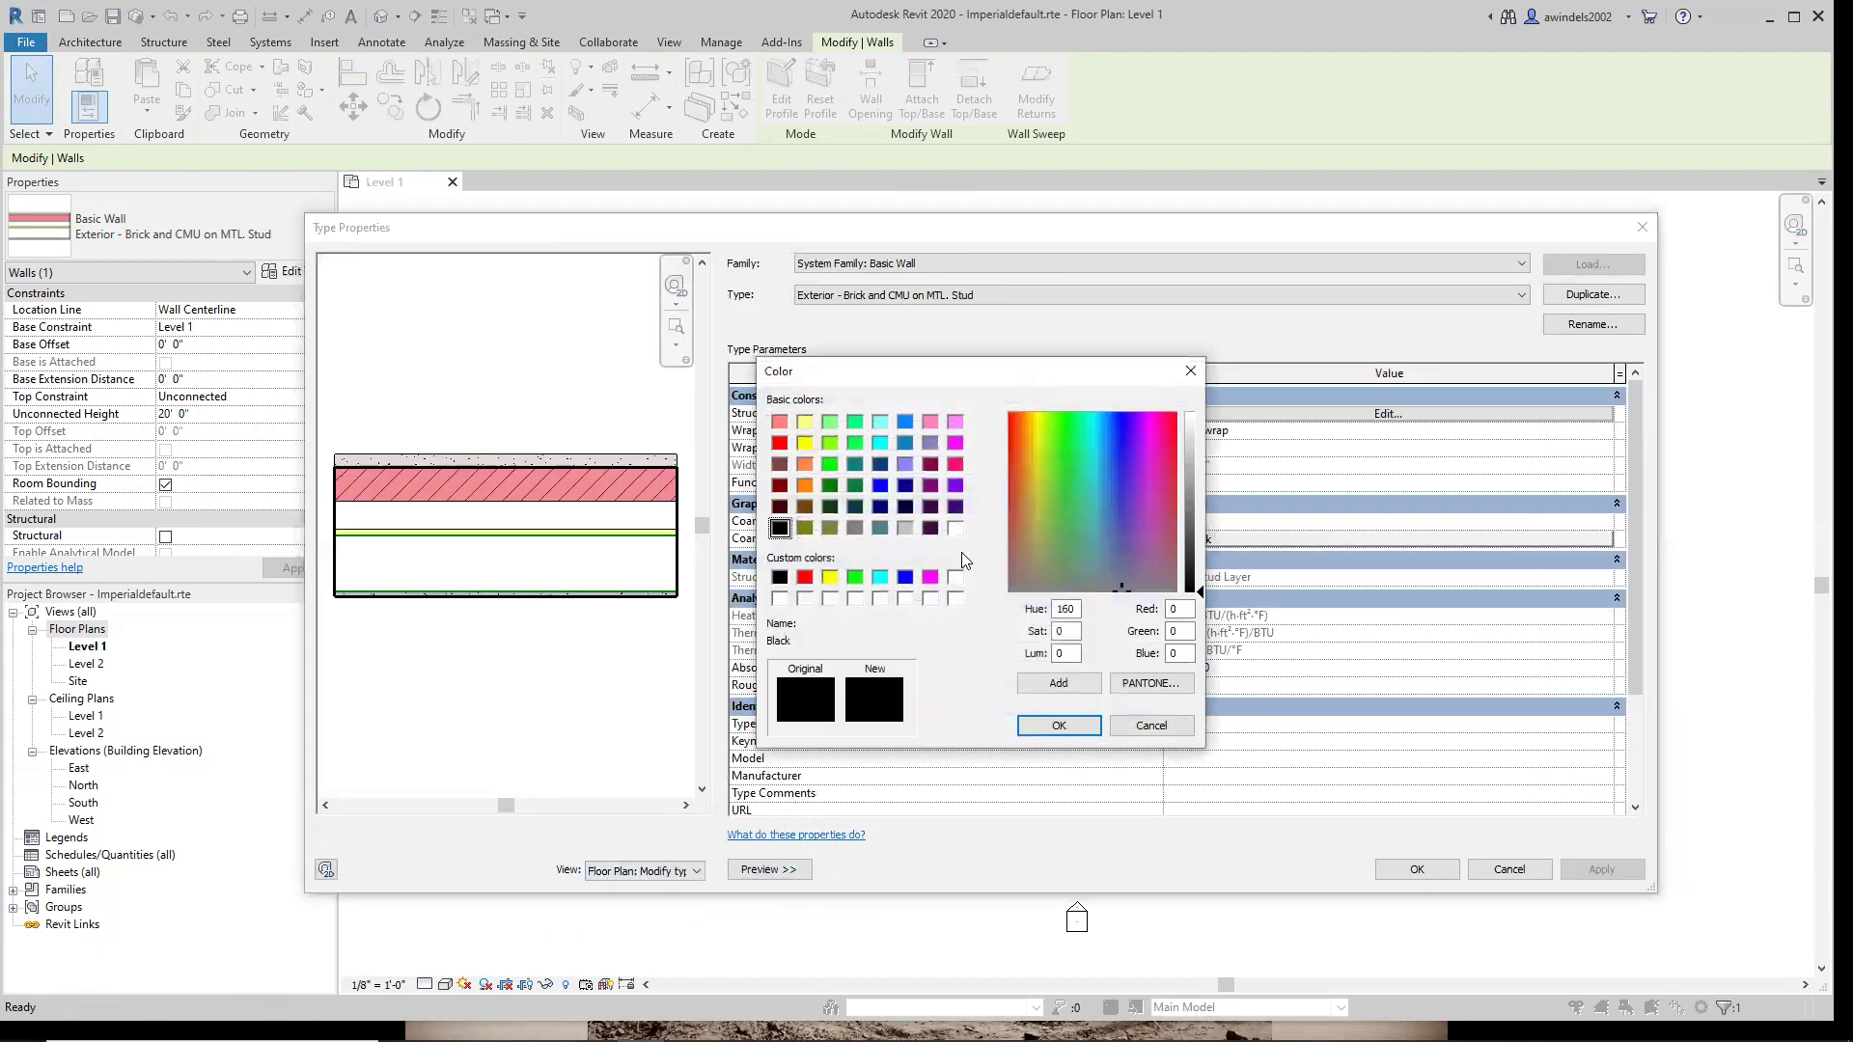
click(804, 577)
click(1057, 725)
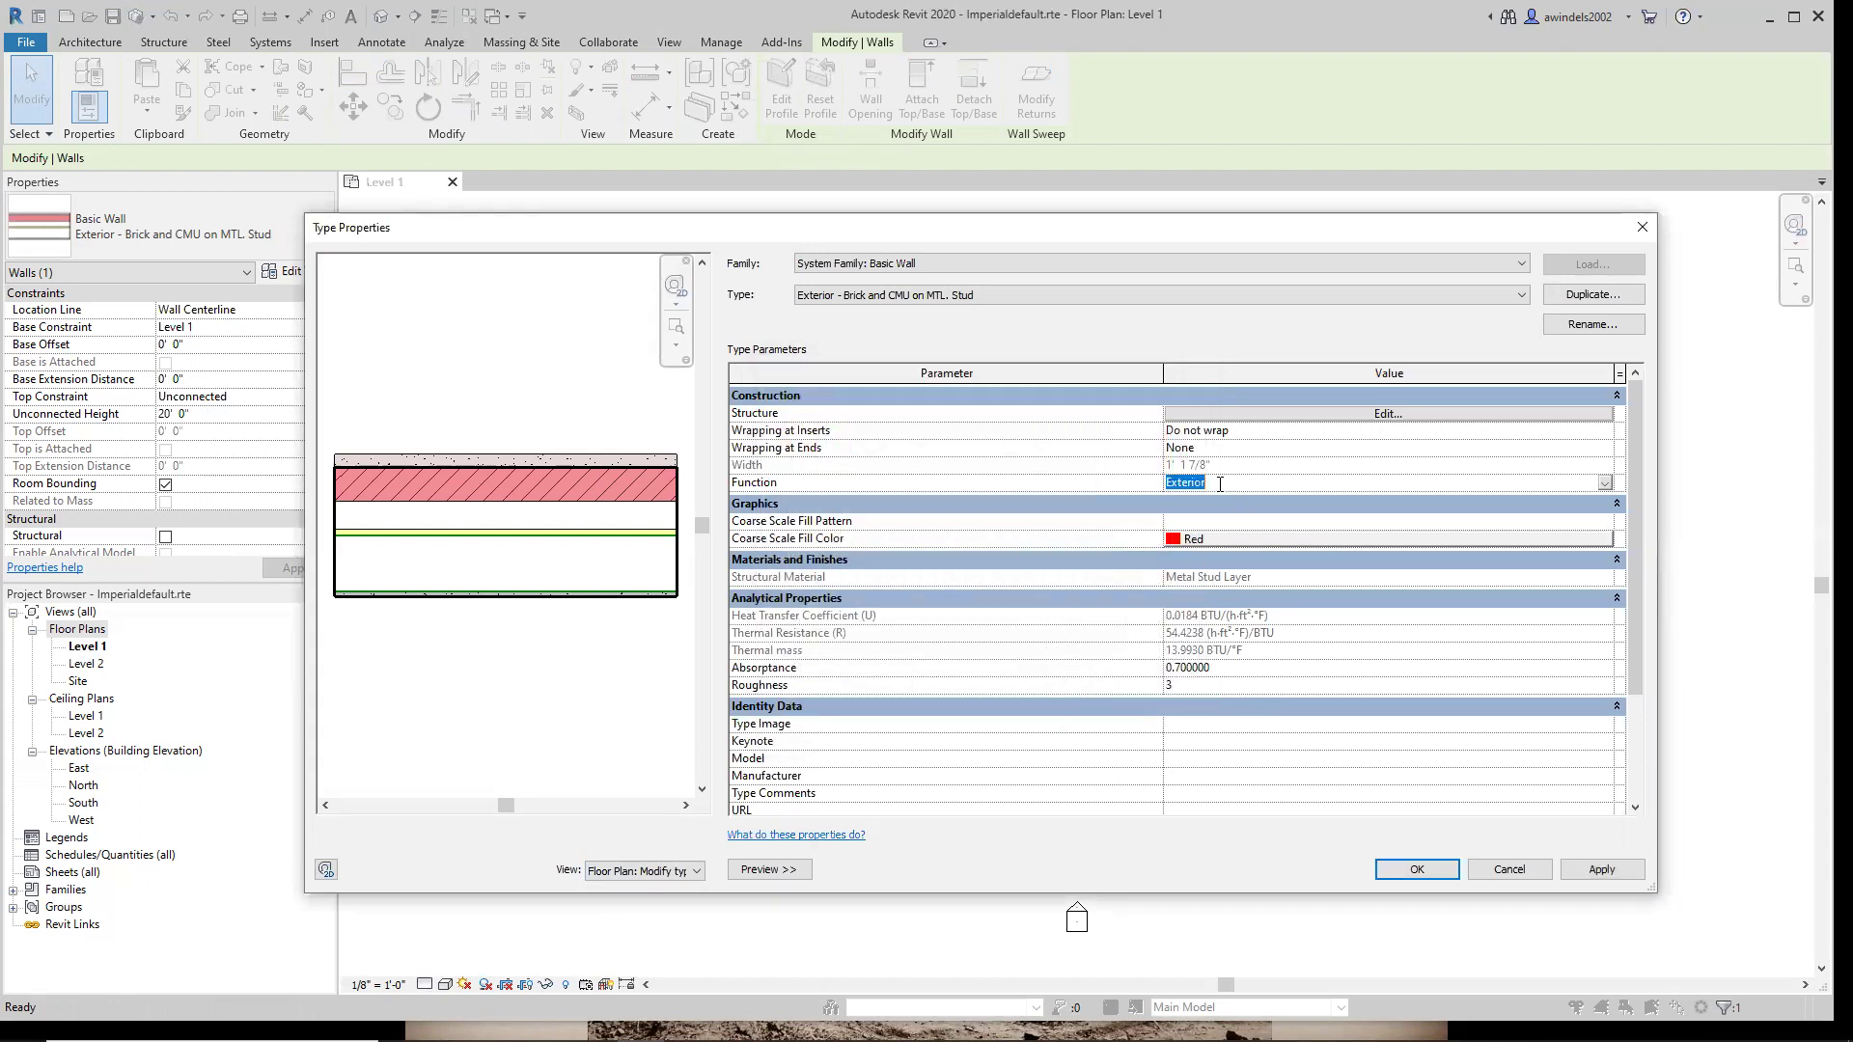
click(1226, 668)
drag(1633, 656, 1658, 614)
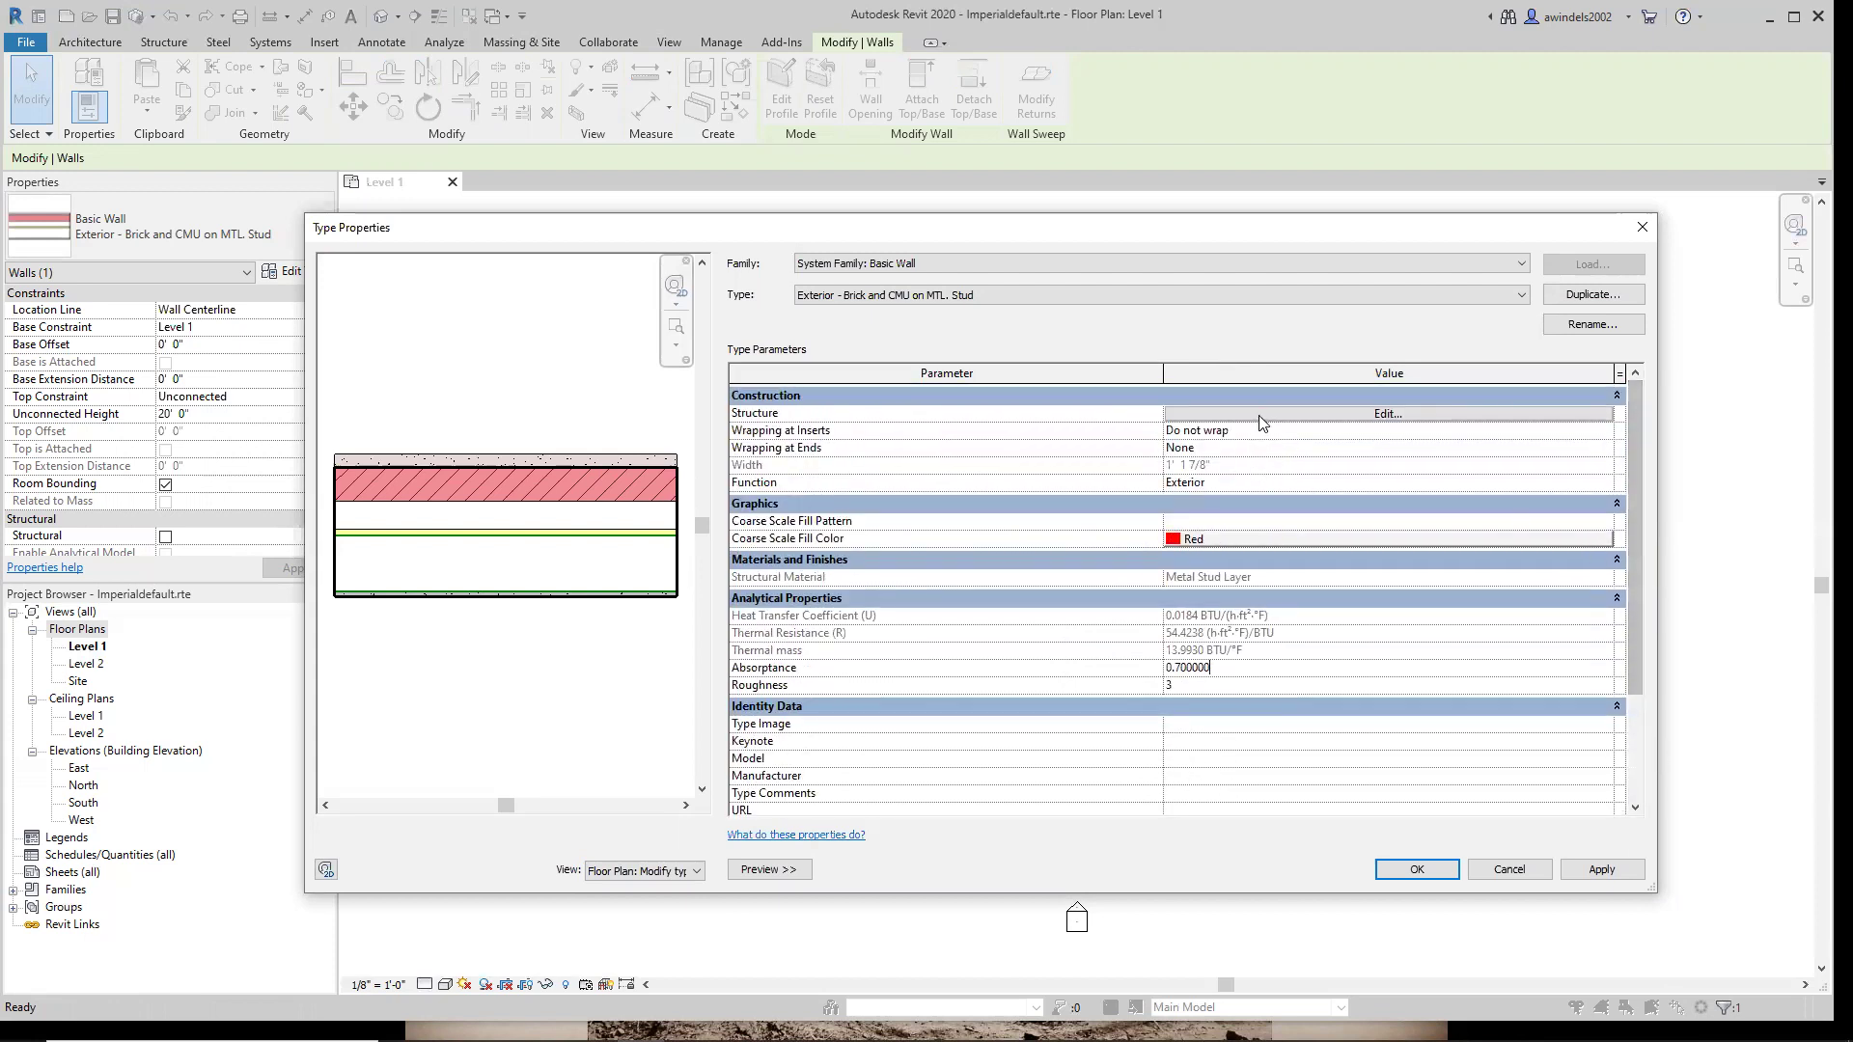
click(1280, 481)
Inspect the wall type's layer structure, cancel out of the assembly and type properties, and deselect the wall.
click(1365, 415)
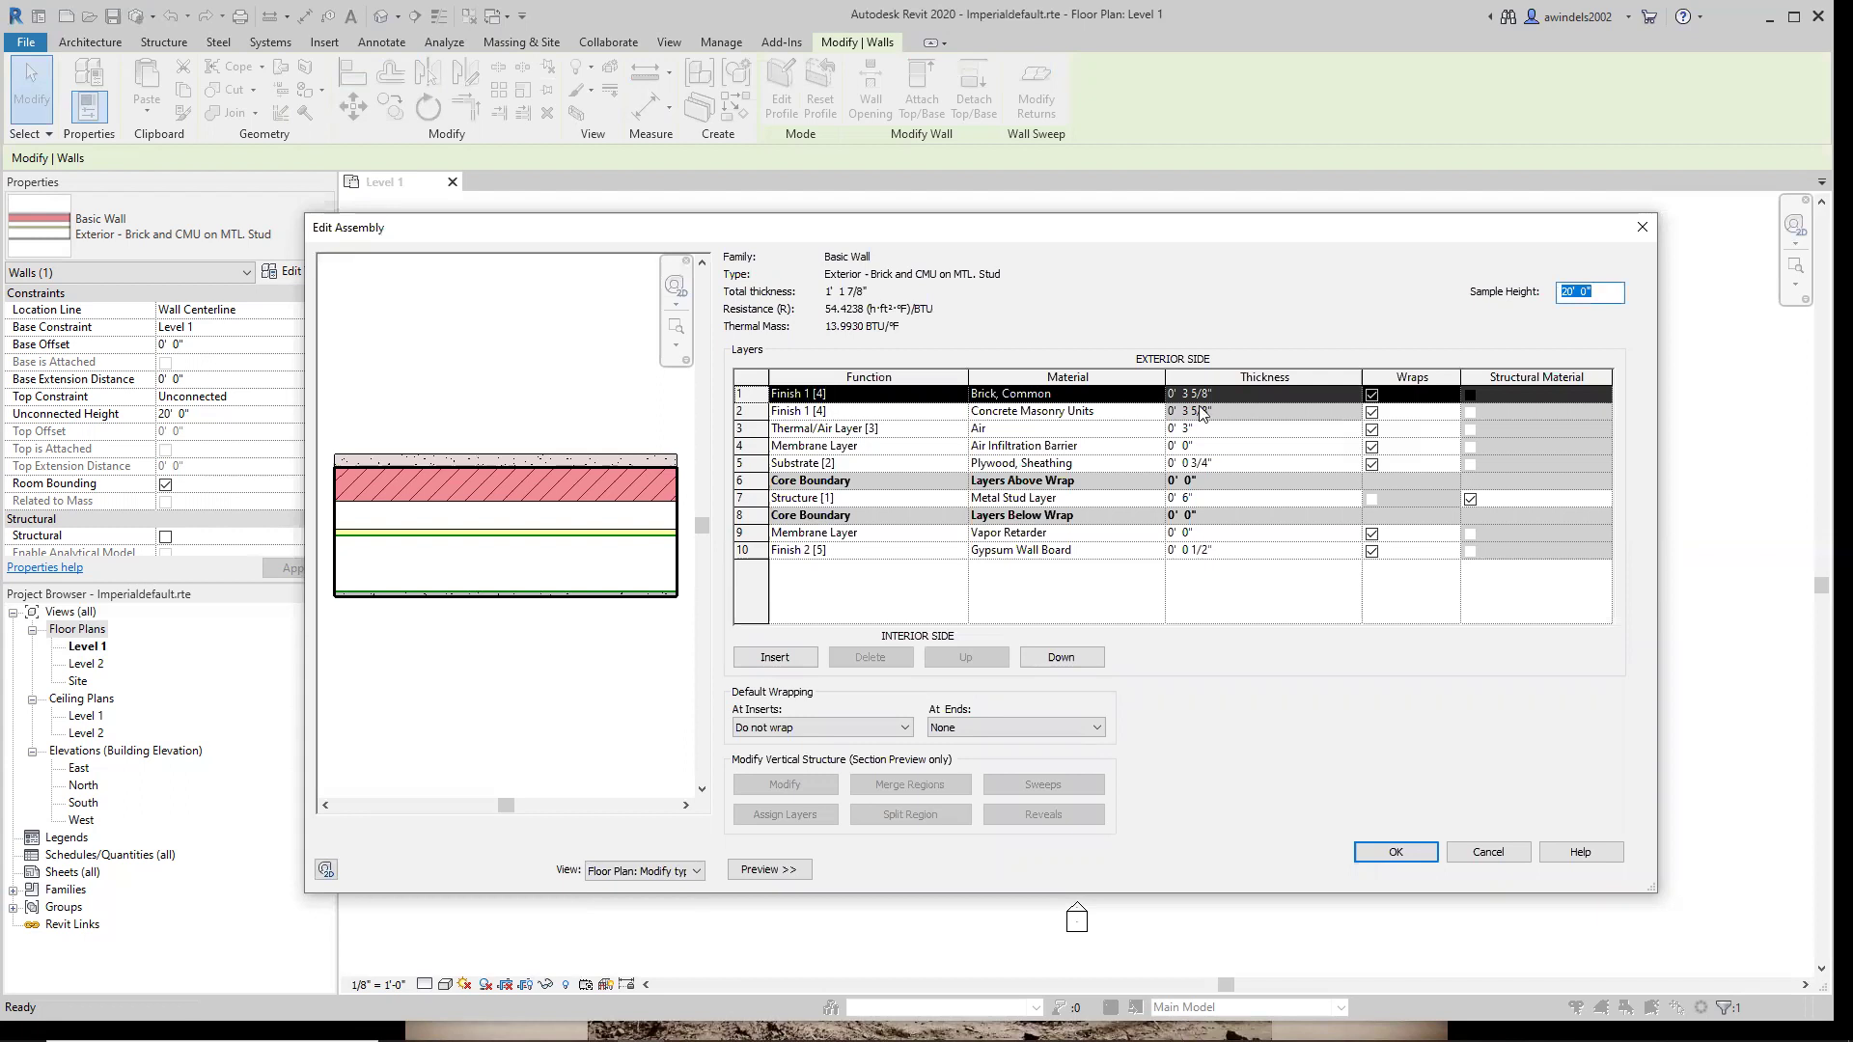
click(1499, 855)
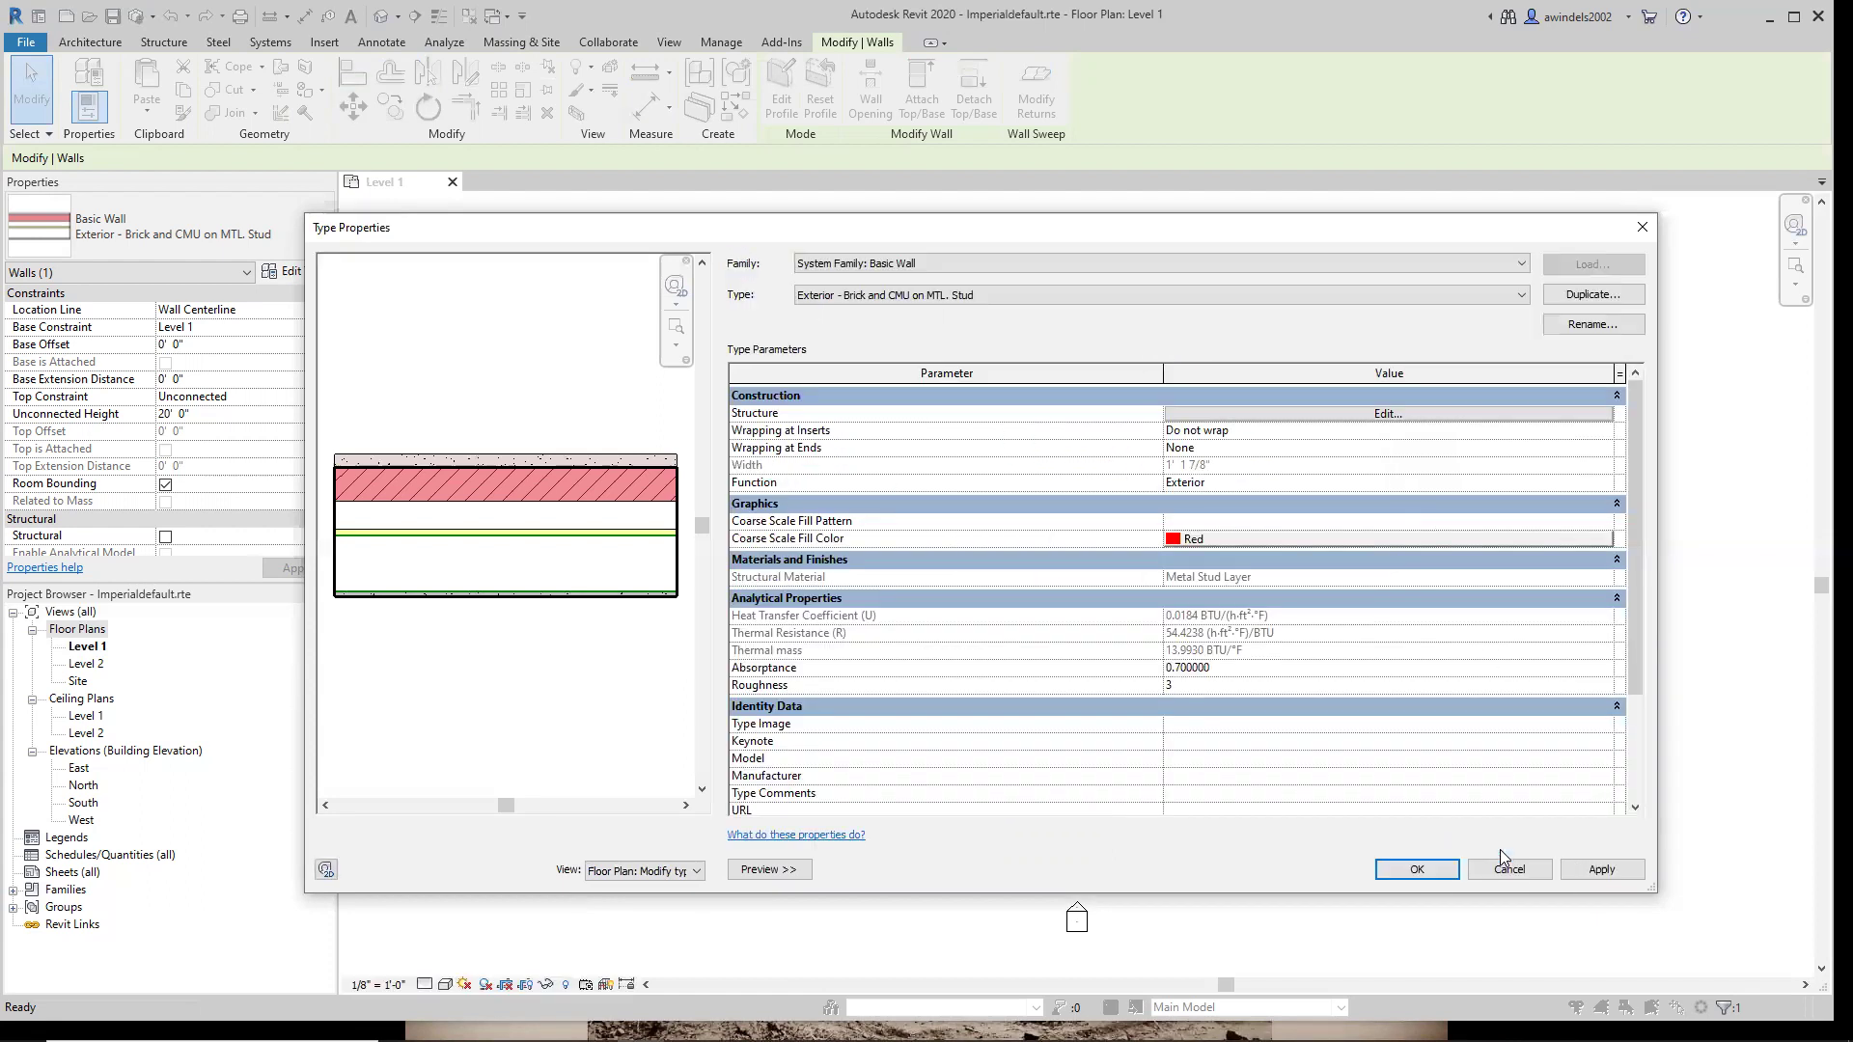
click(1509, 869)
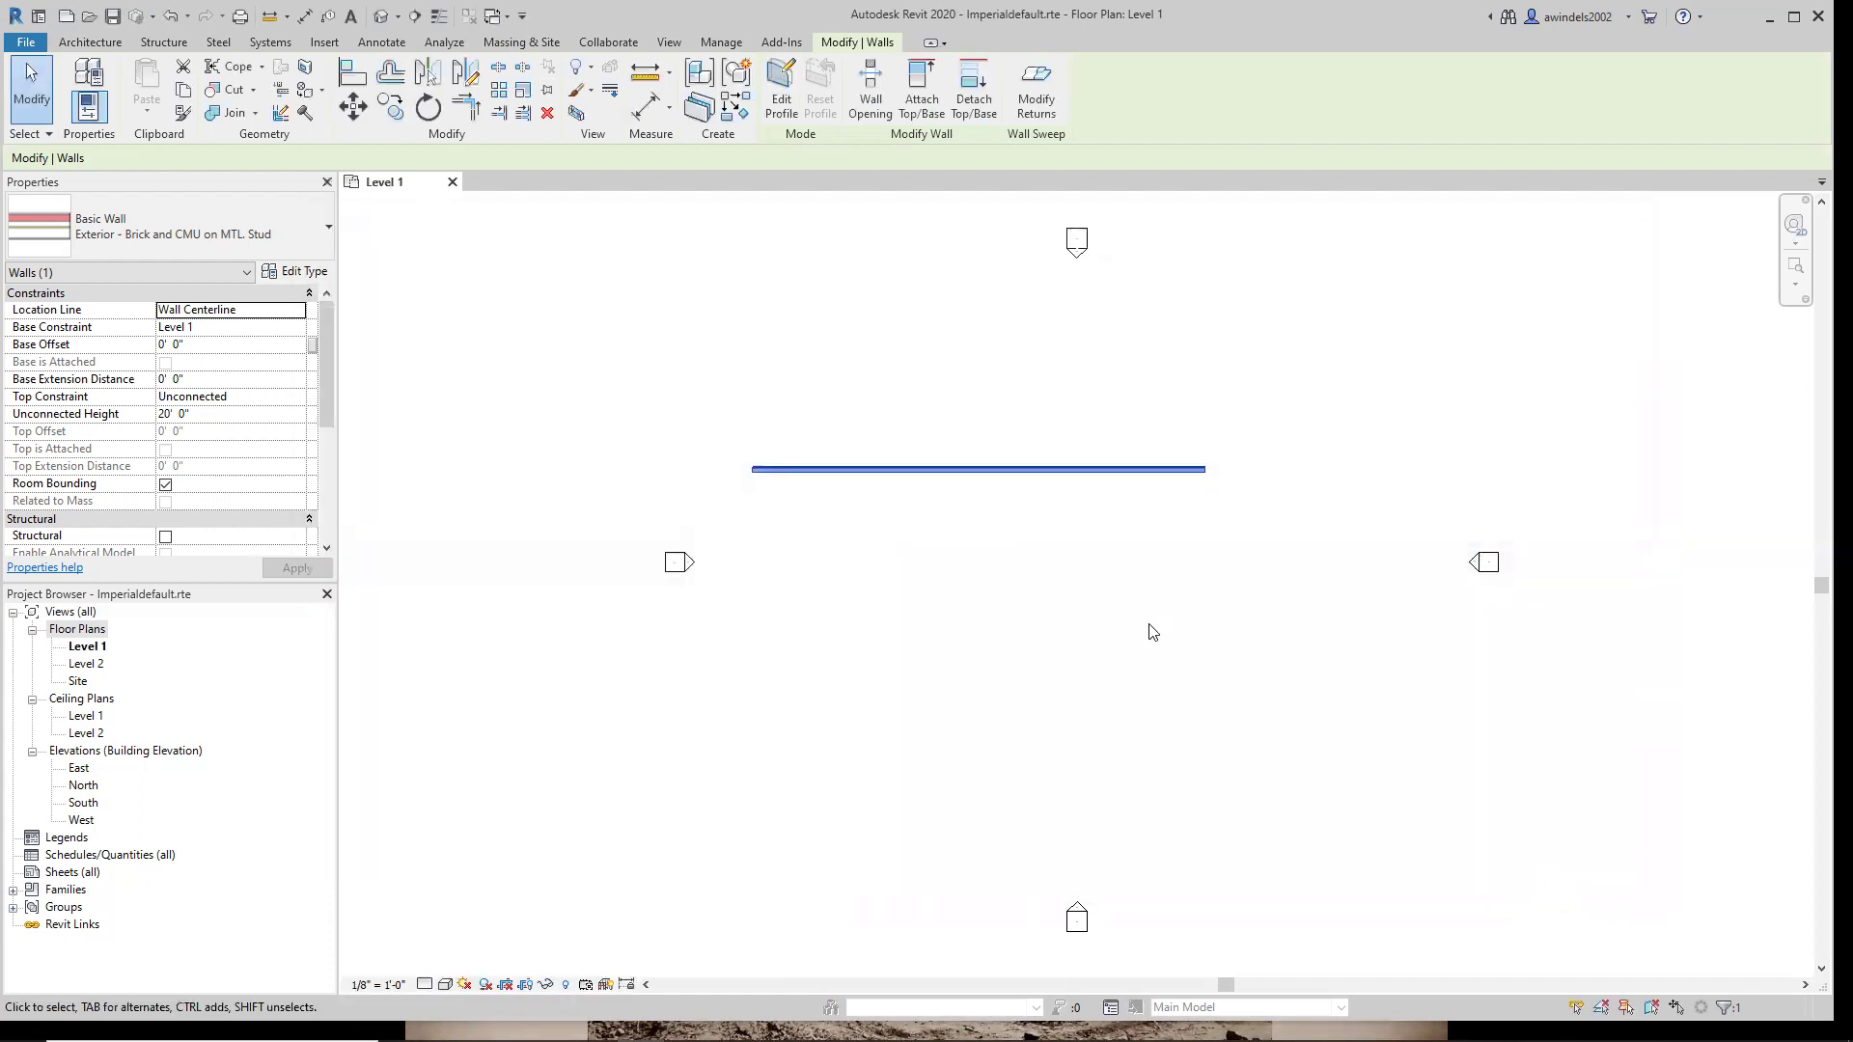
click(1150, 629)
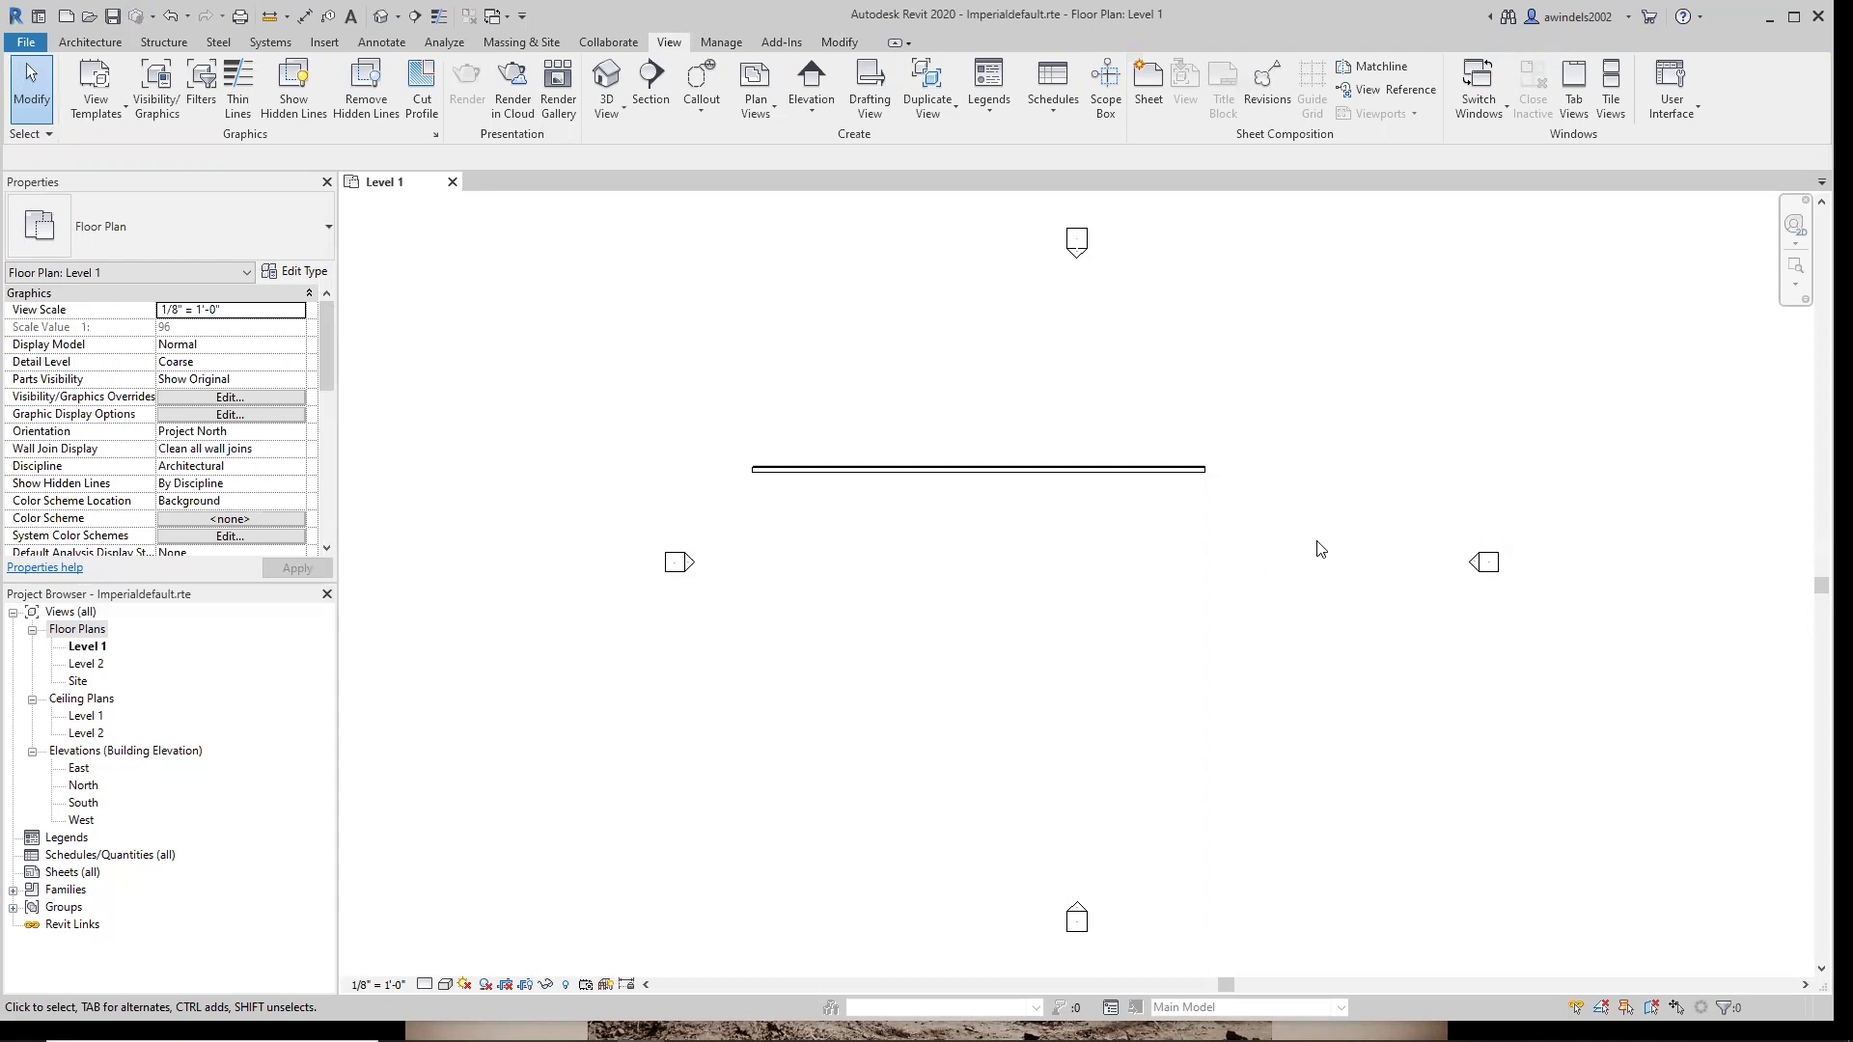
Delete the wall from the Level 1 floor plan.
click(1088, 473)
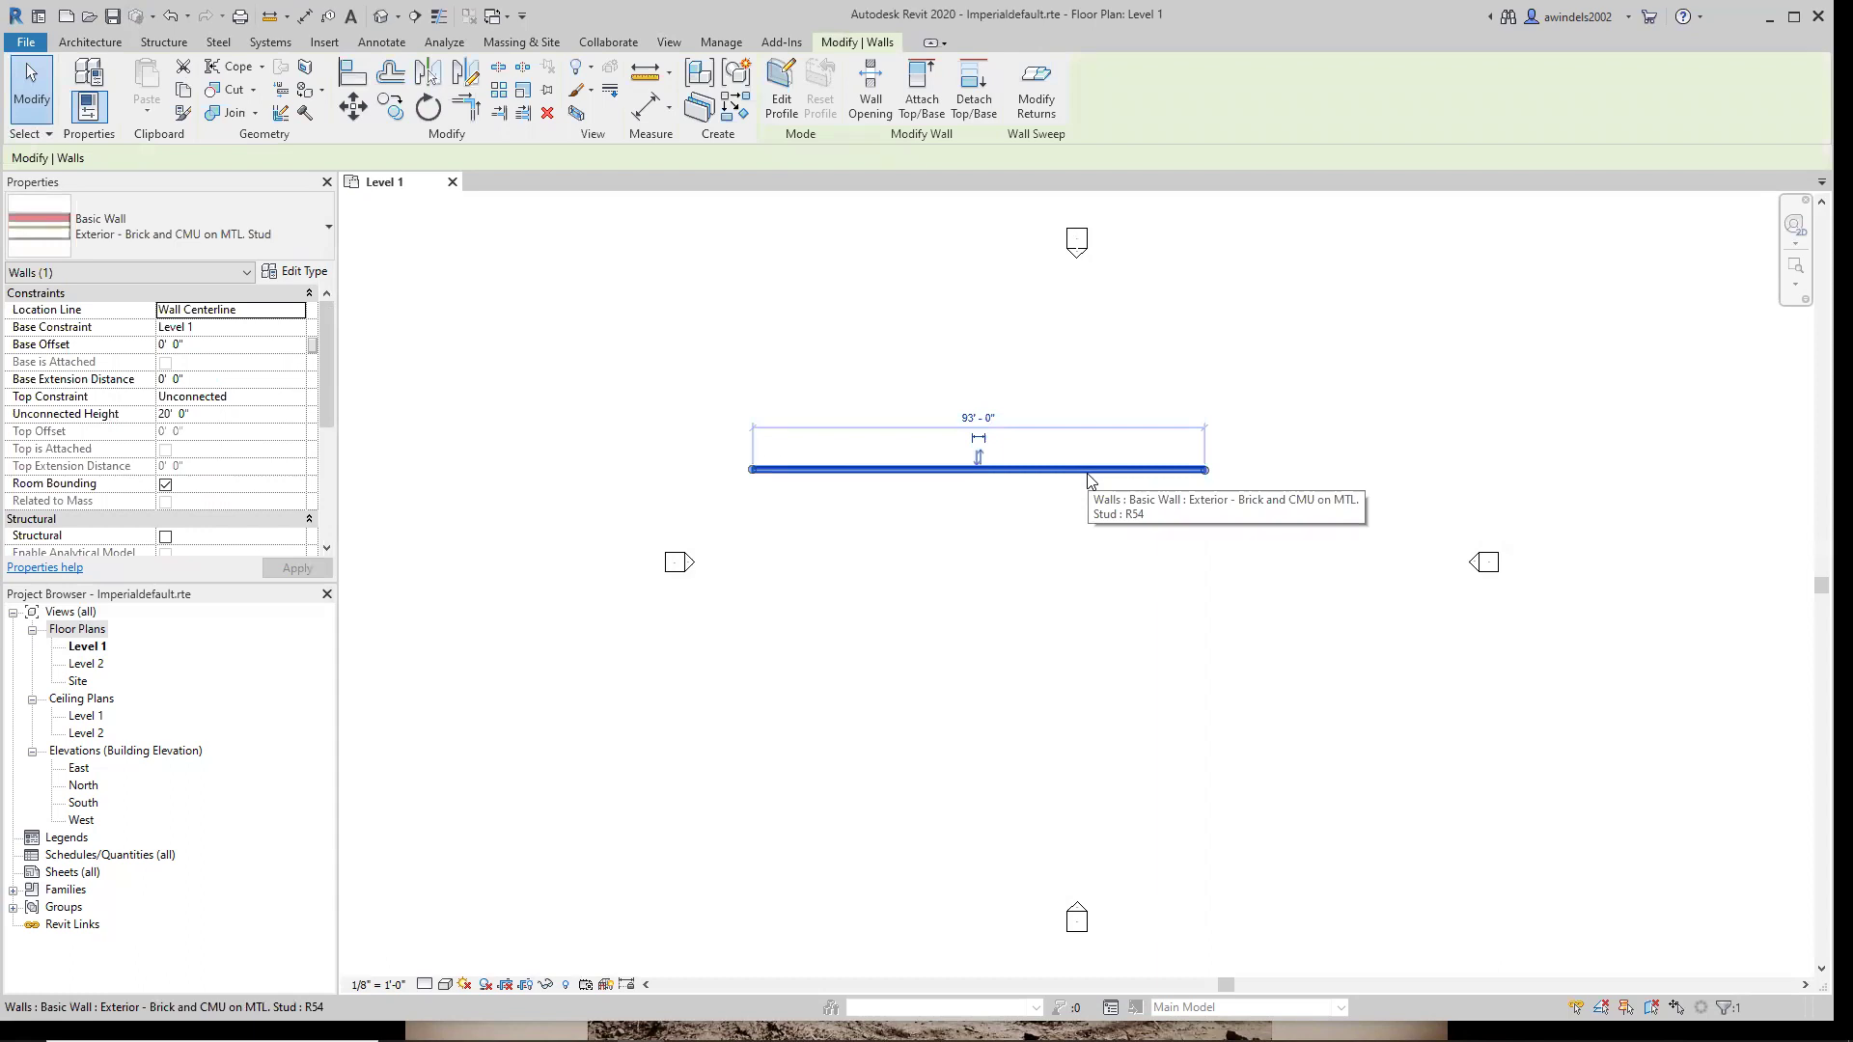
click(547, 115)
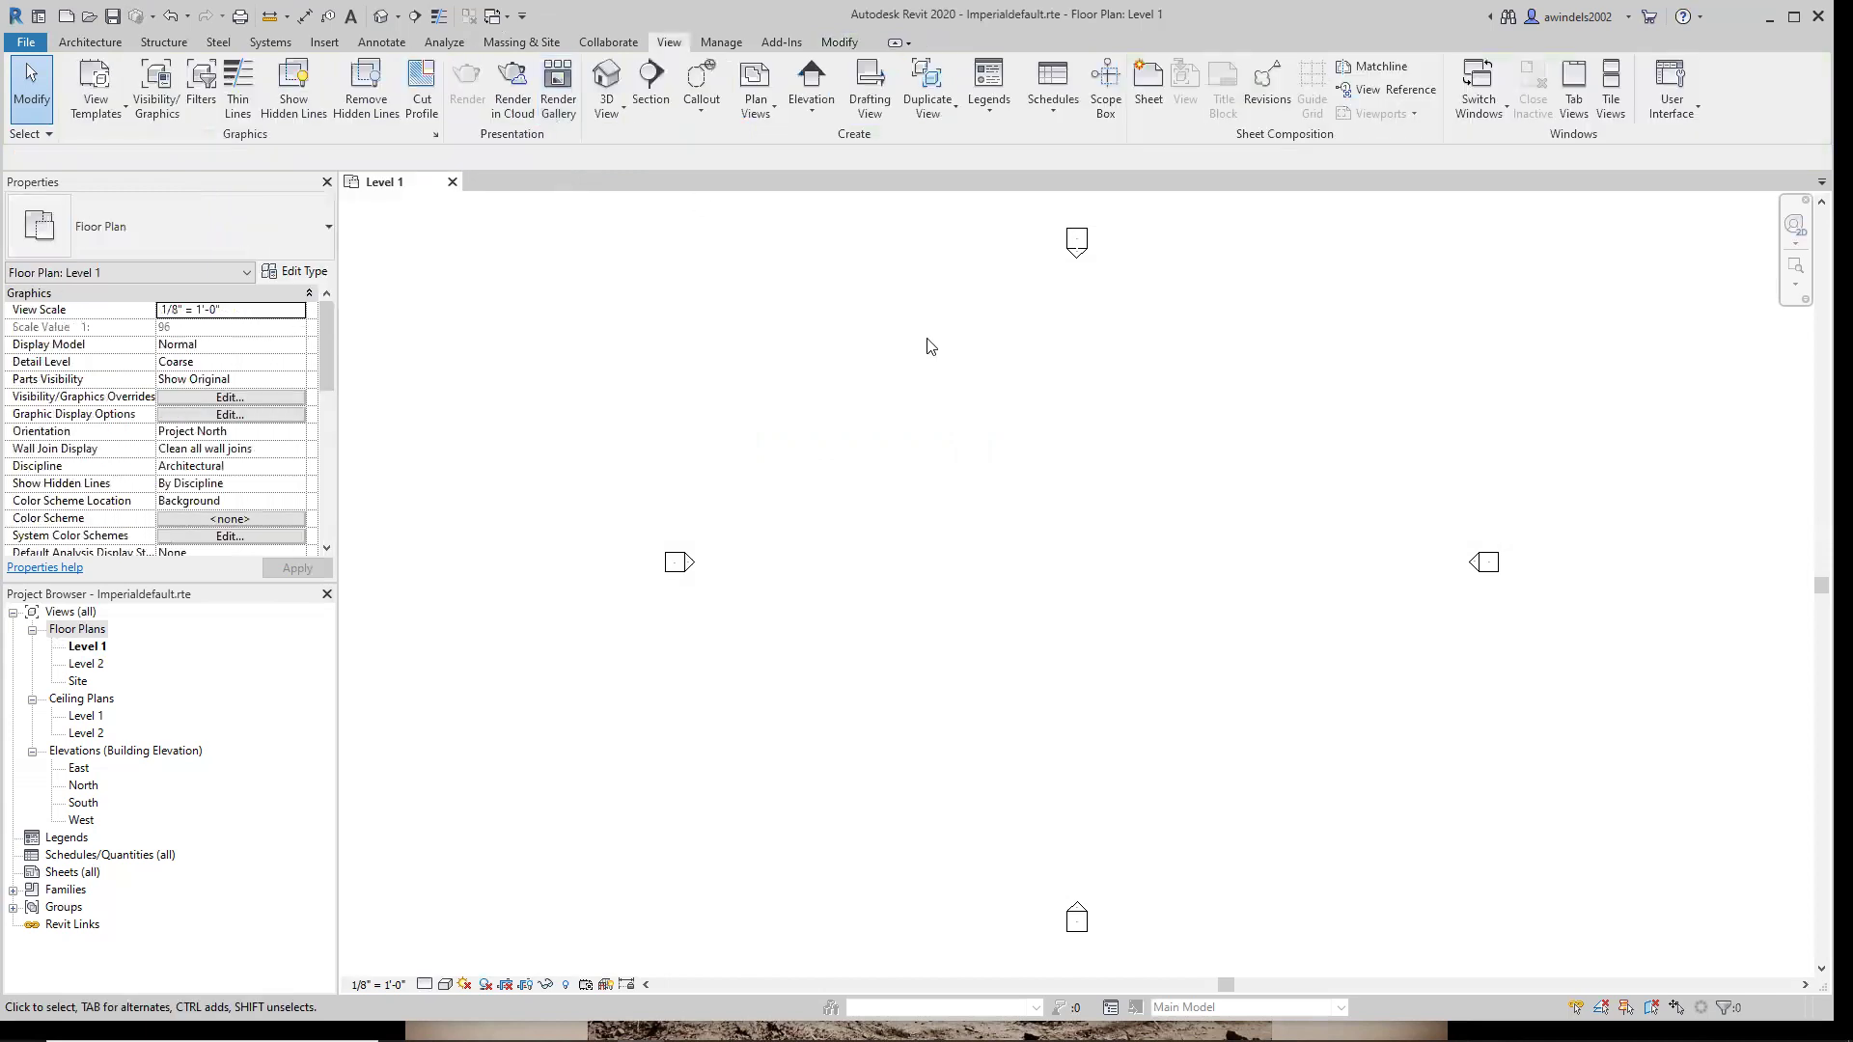
middle_drag(943, 385, 944, 374)
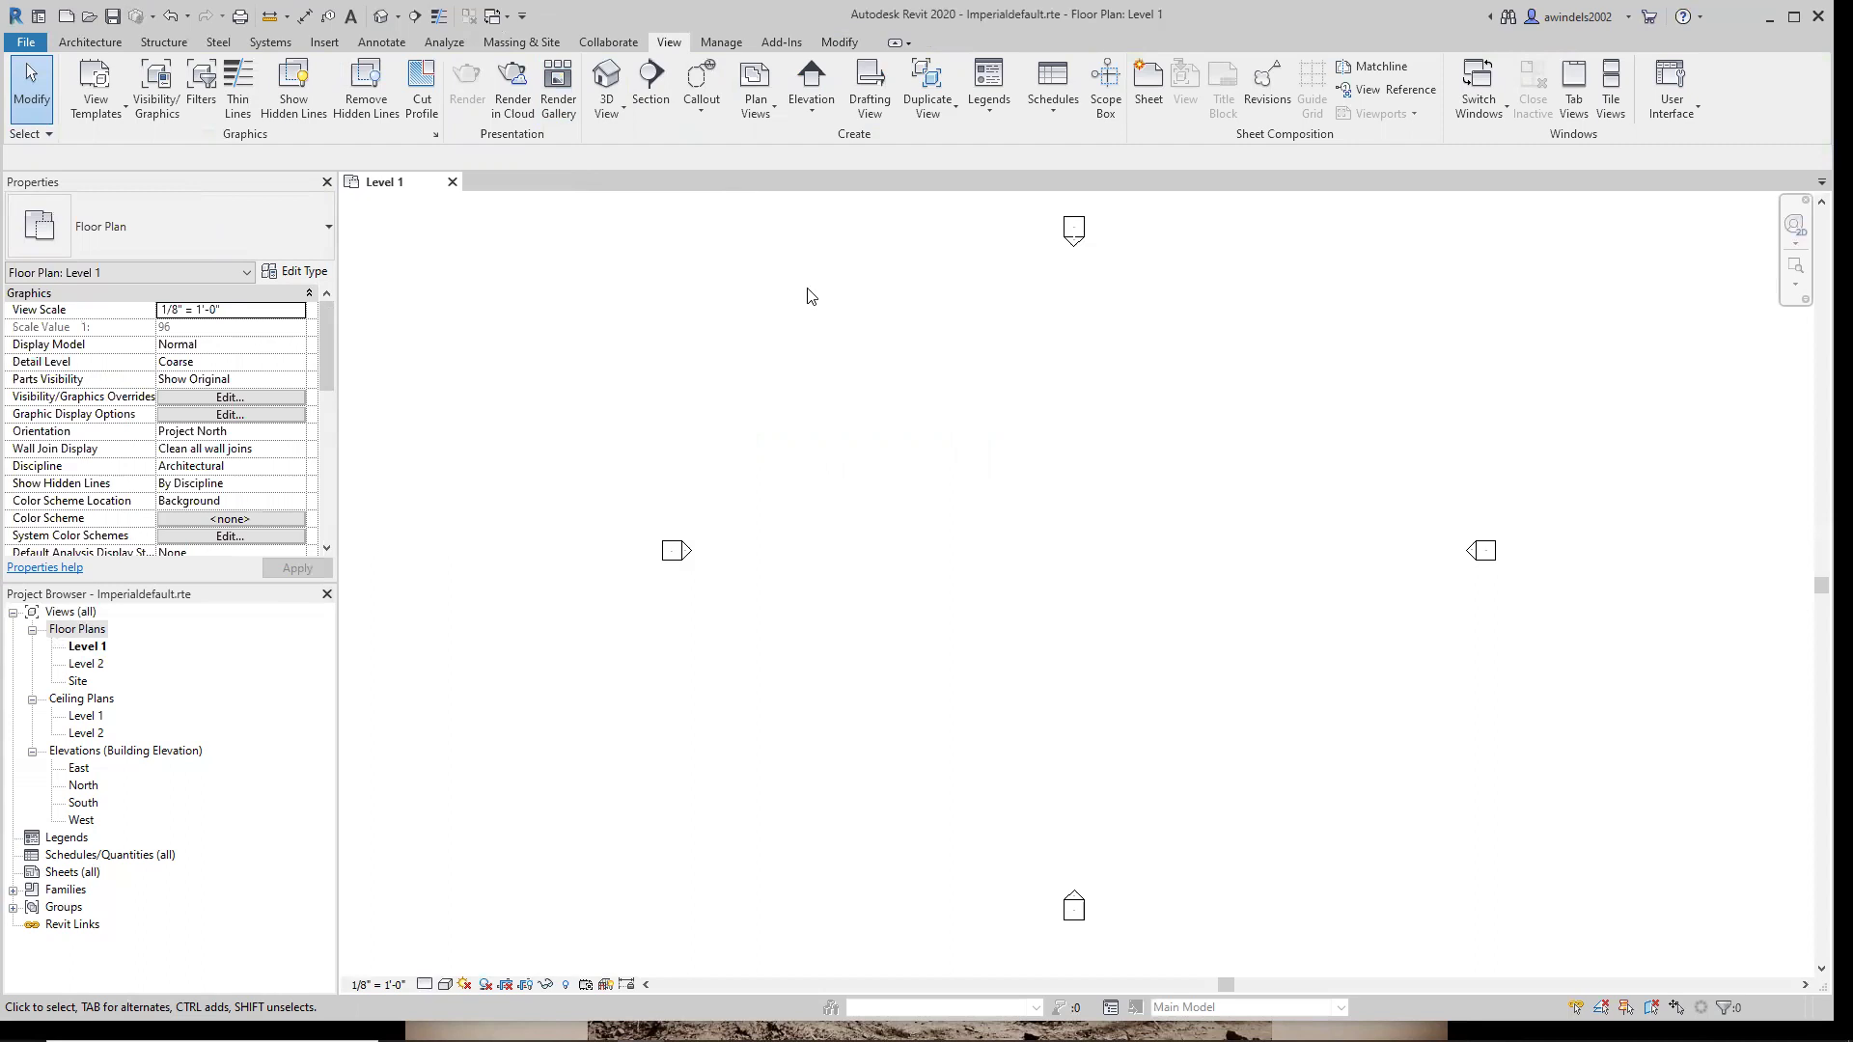
key(ctrl)
key(ctrl)
key(ctrl)
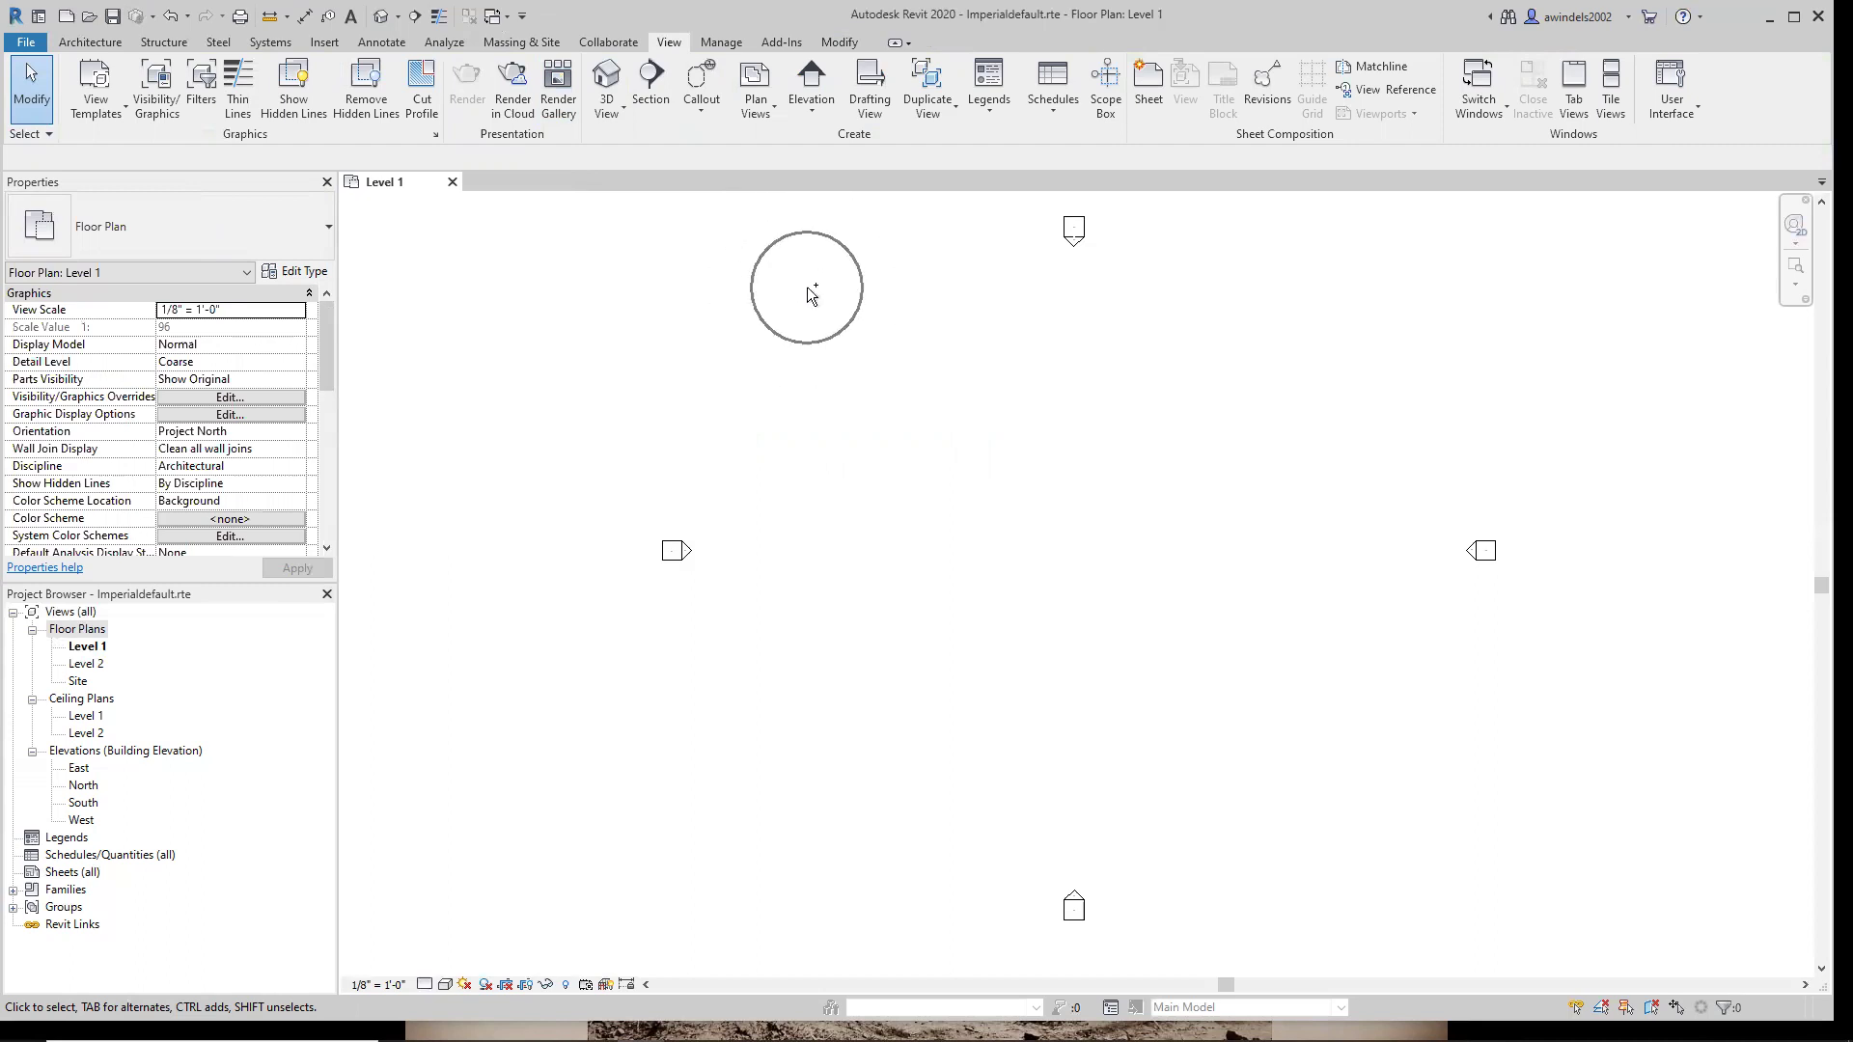
key(ctrl)
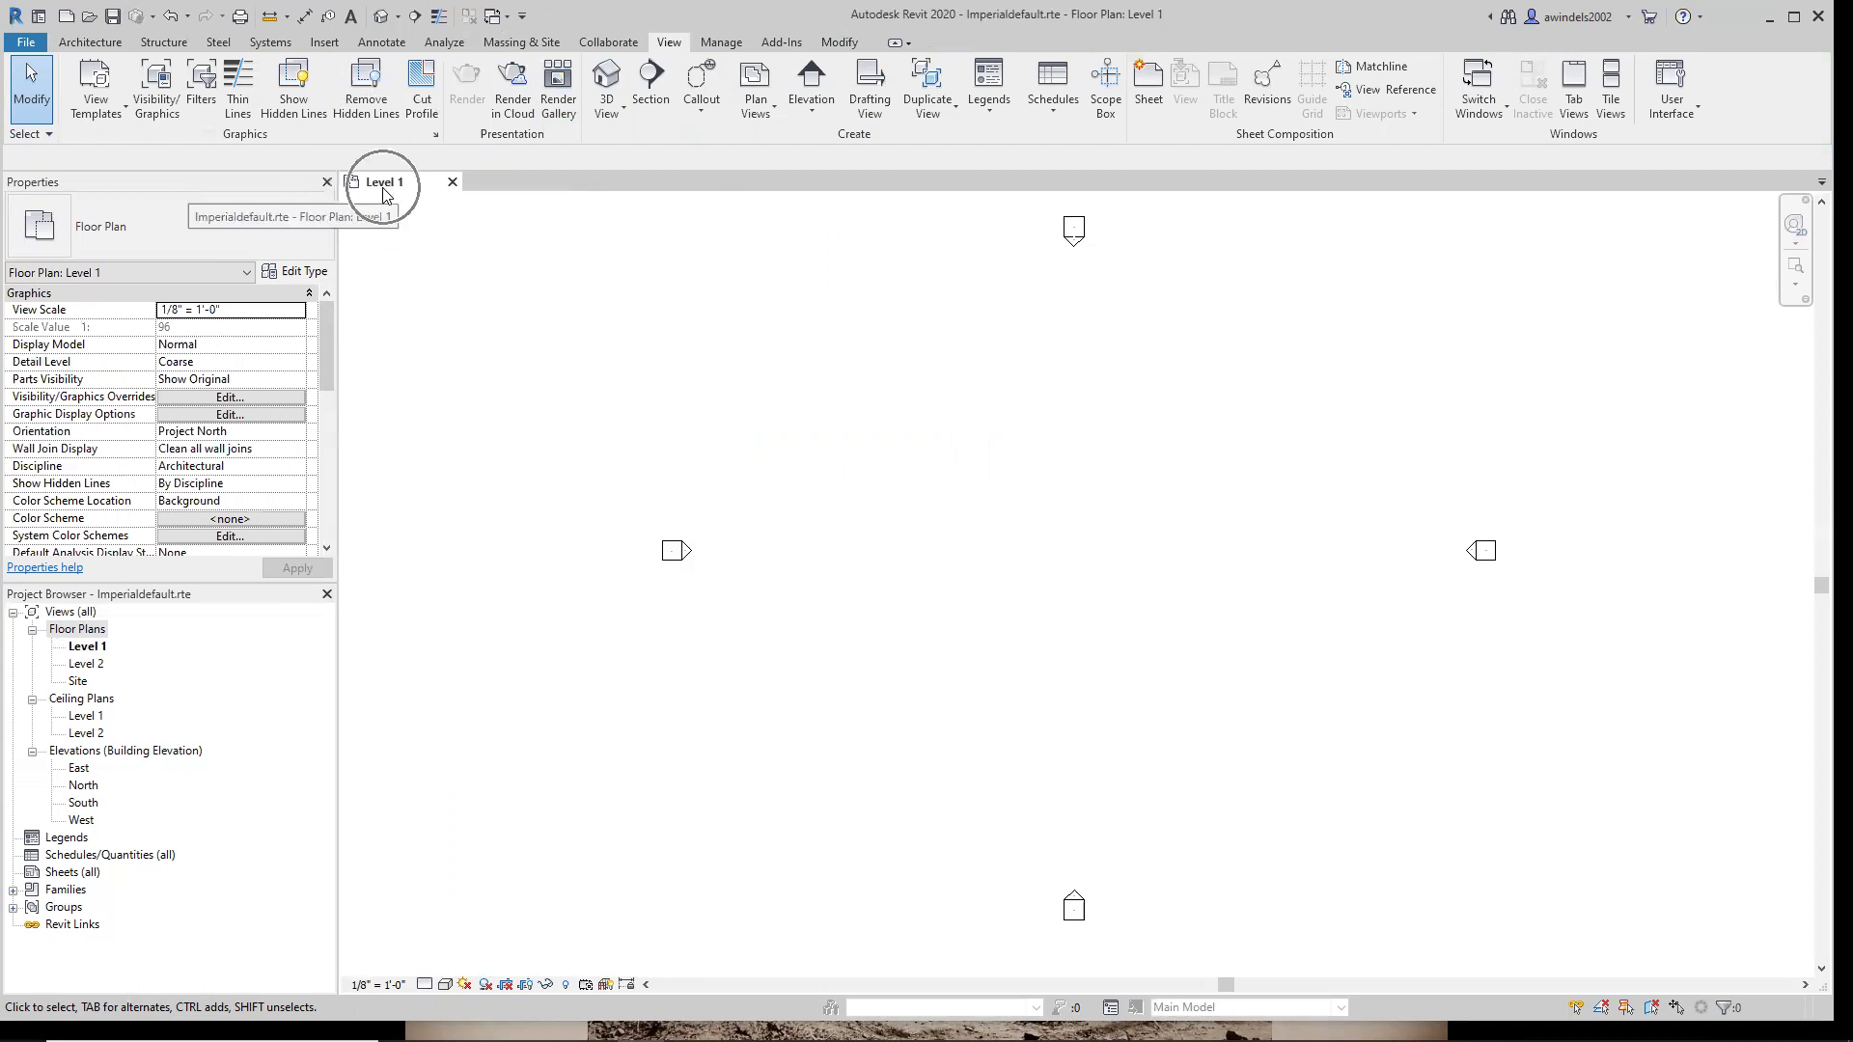
key(ctrl)
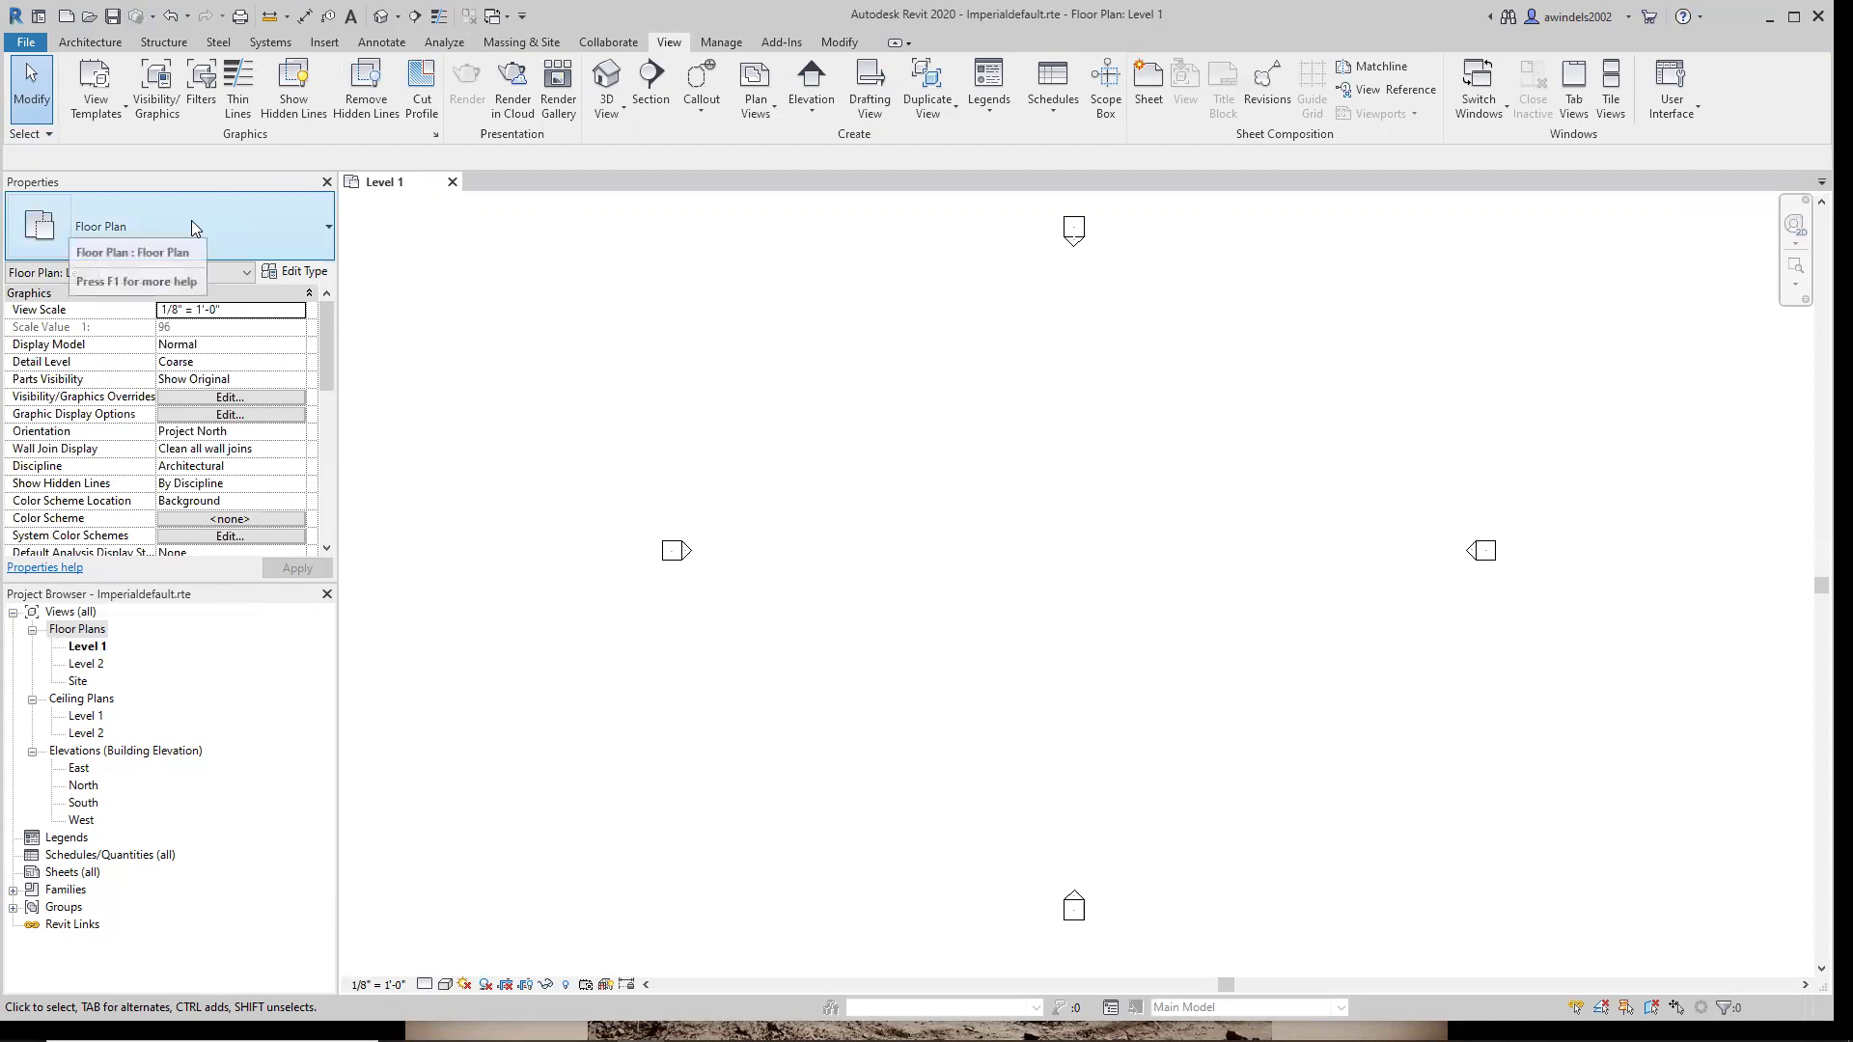
key(ctrl)
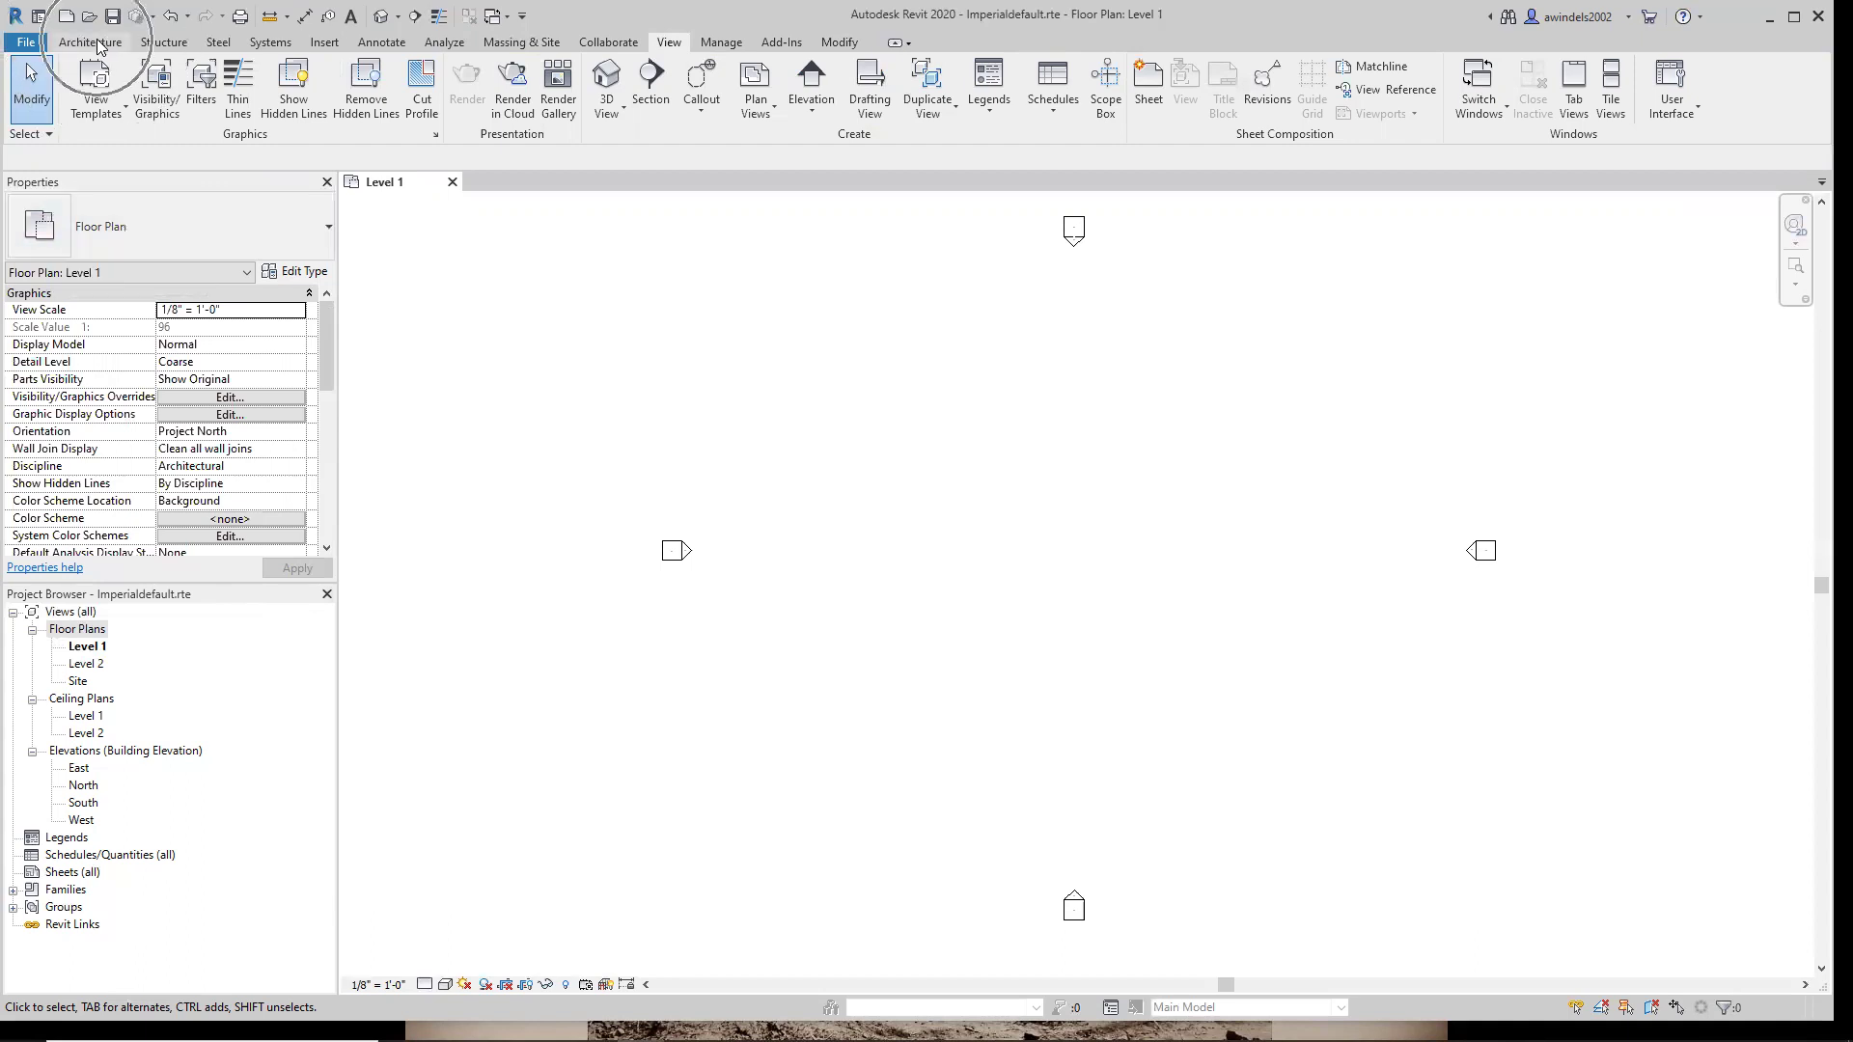
Draw a 100' horizontal Exterior - Brick and CMU on MTL. Stud wall leftward from the lower-right area of the Level 1 plan.
click(99, 43)
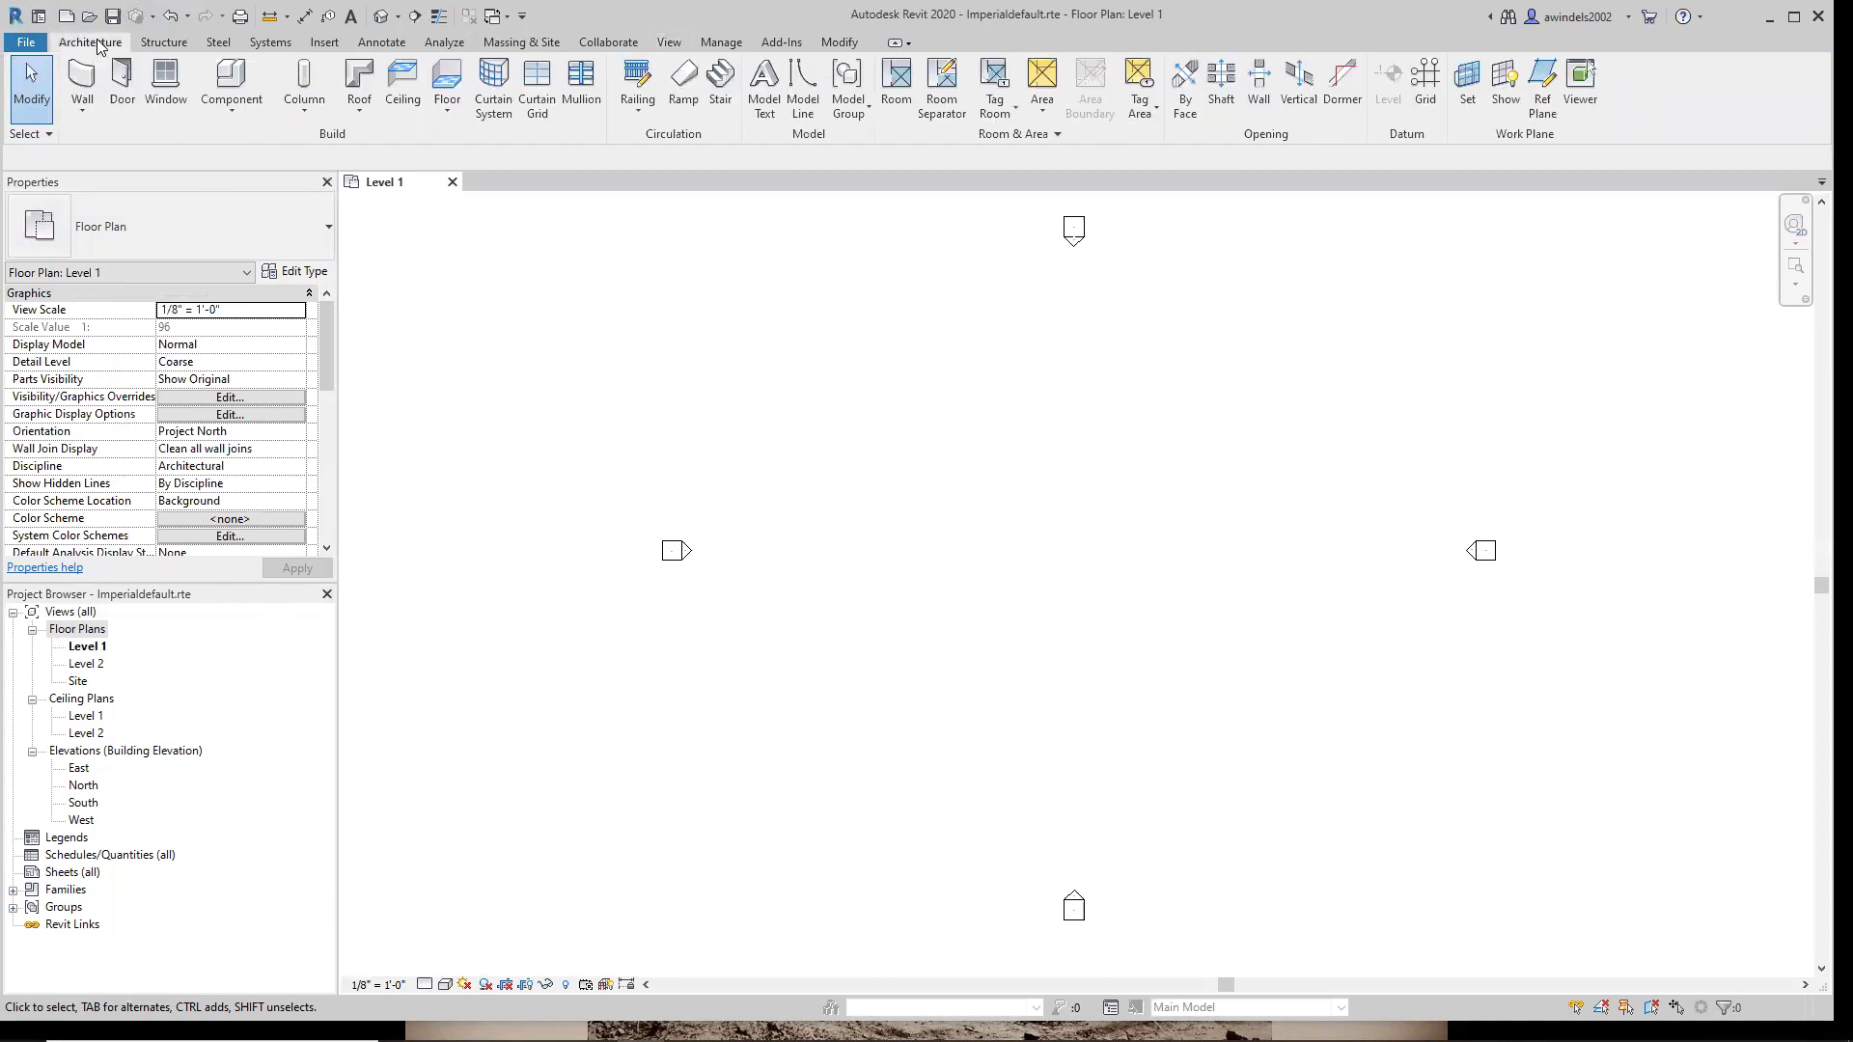
click(86, 90)
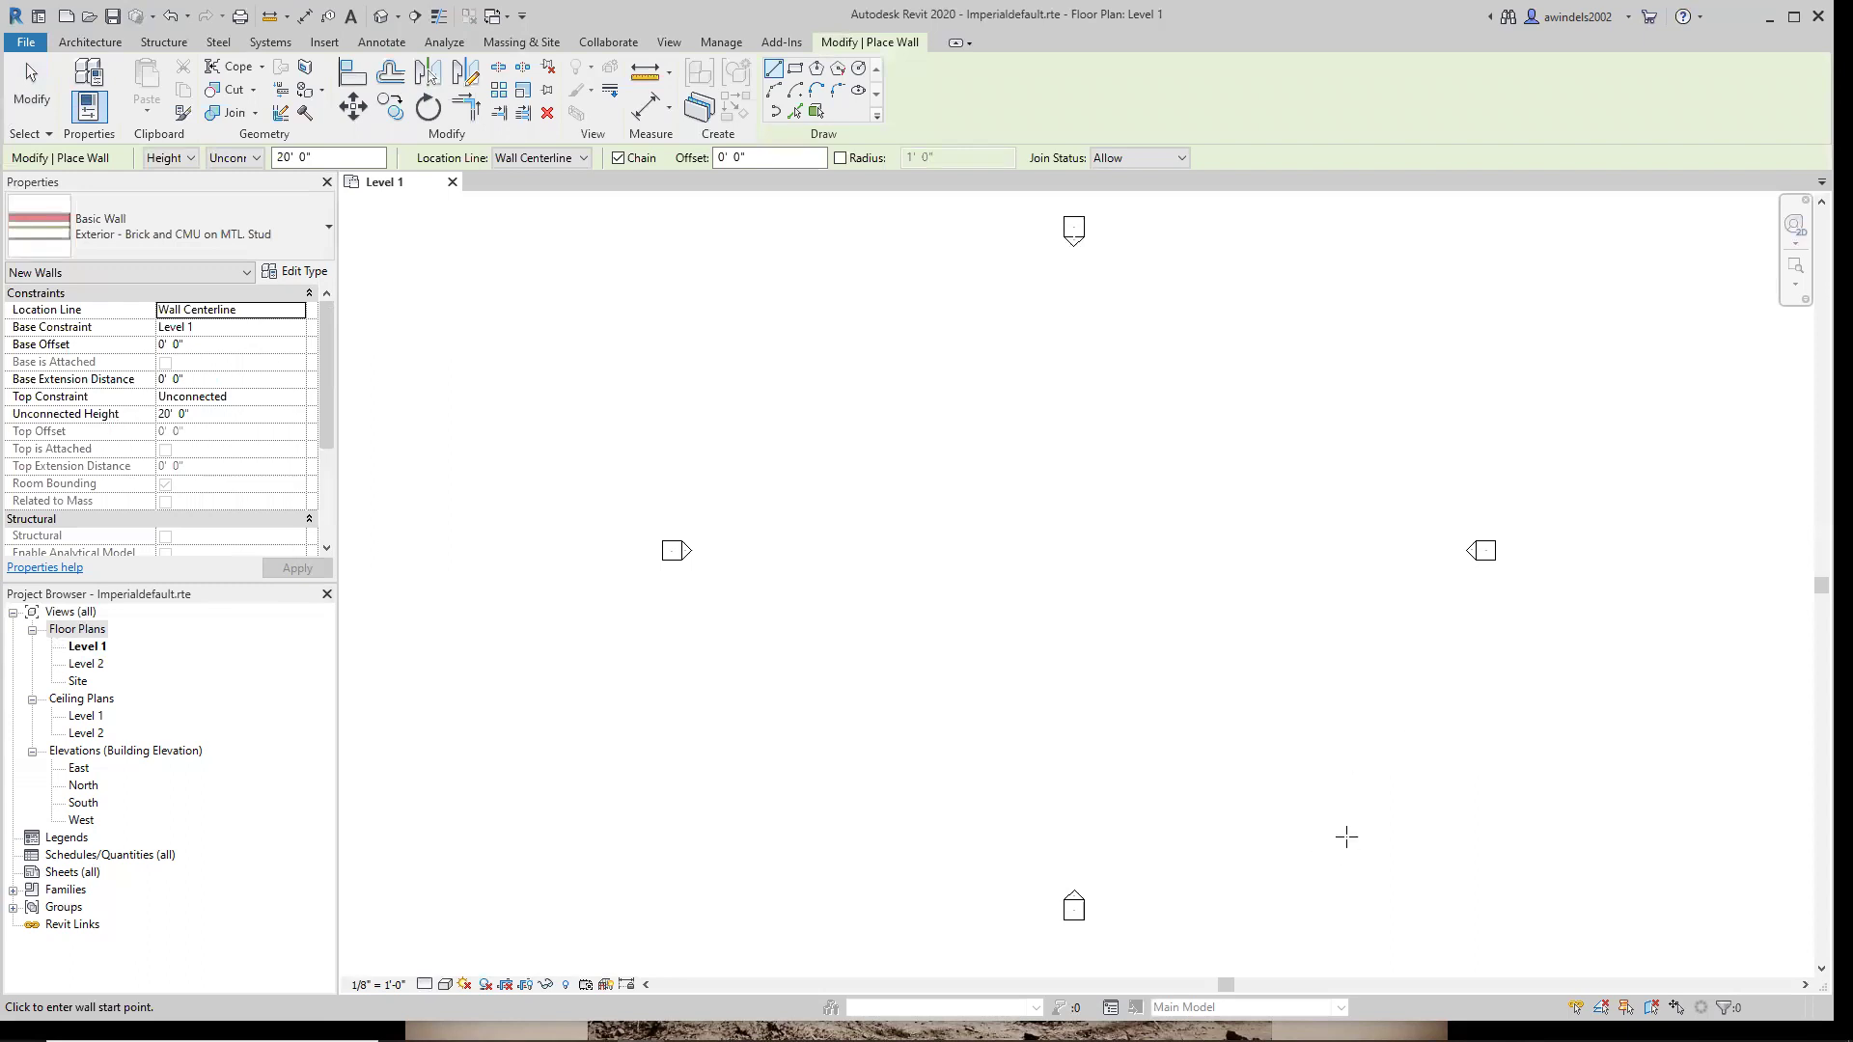
key(ctrl)
key(ctrl)
key(ctrl)
click(1342, 827)
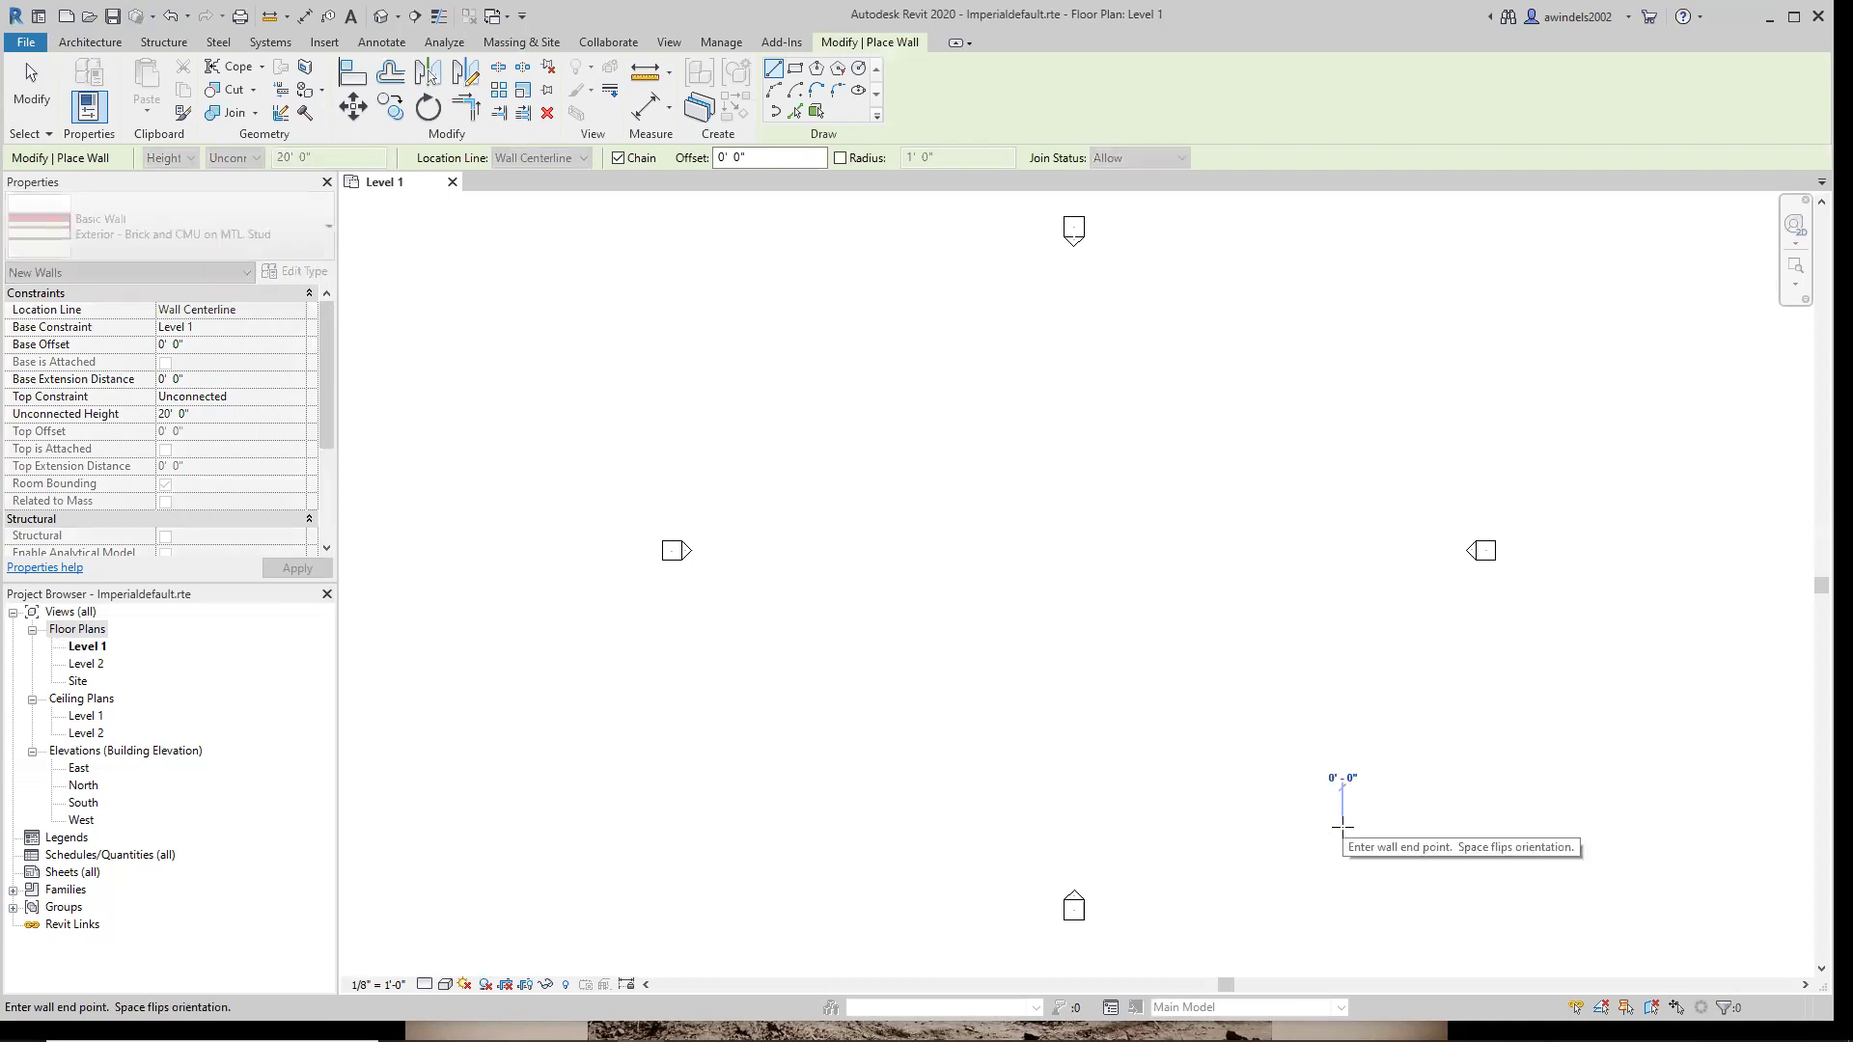
key(ctrl)
key(ctrl)
key(ctrl)
key(ctrl)
key(ctrl)
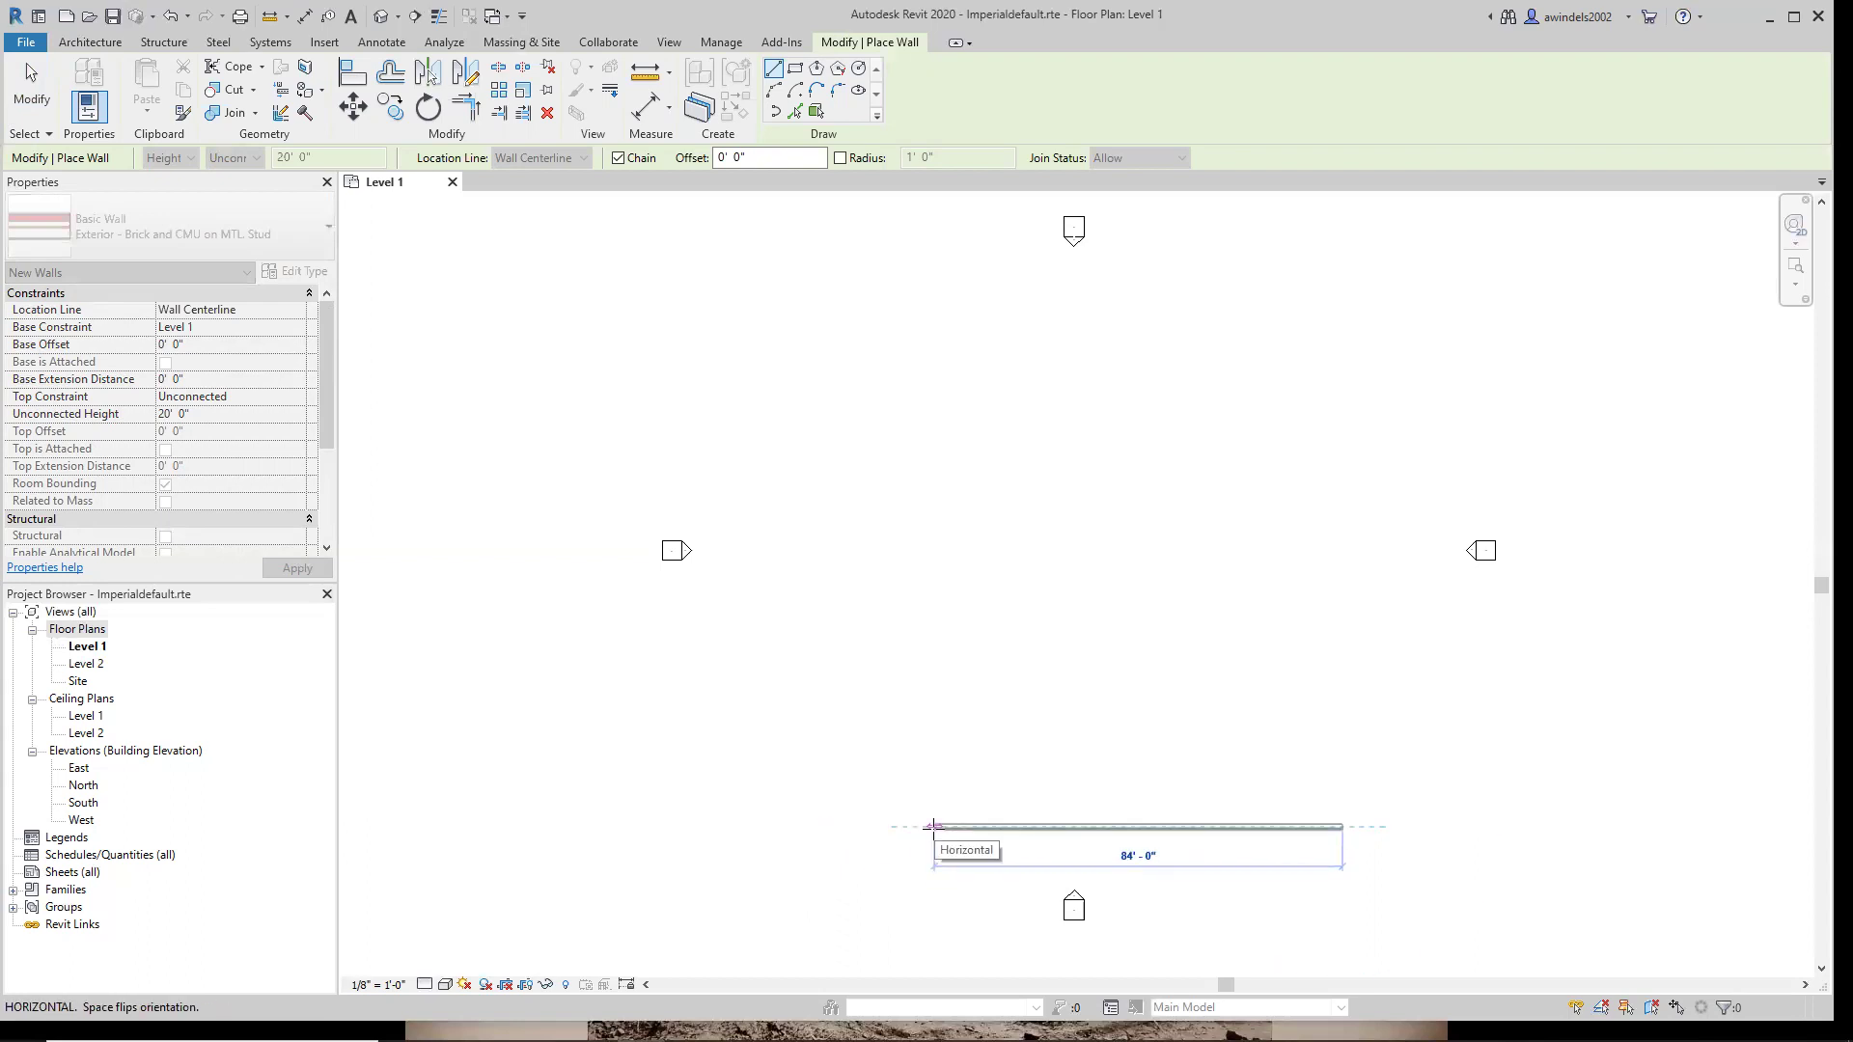
text(100)
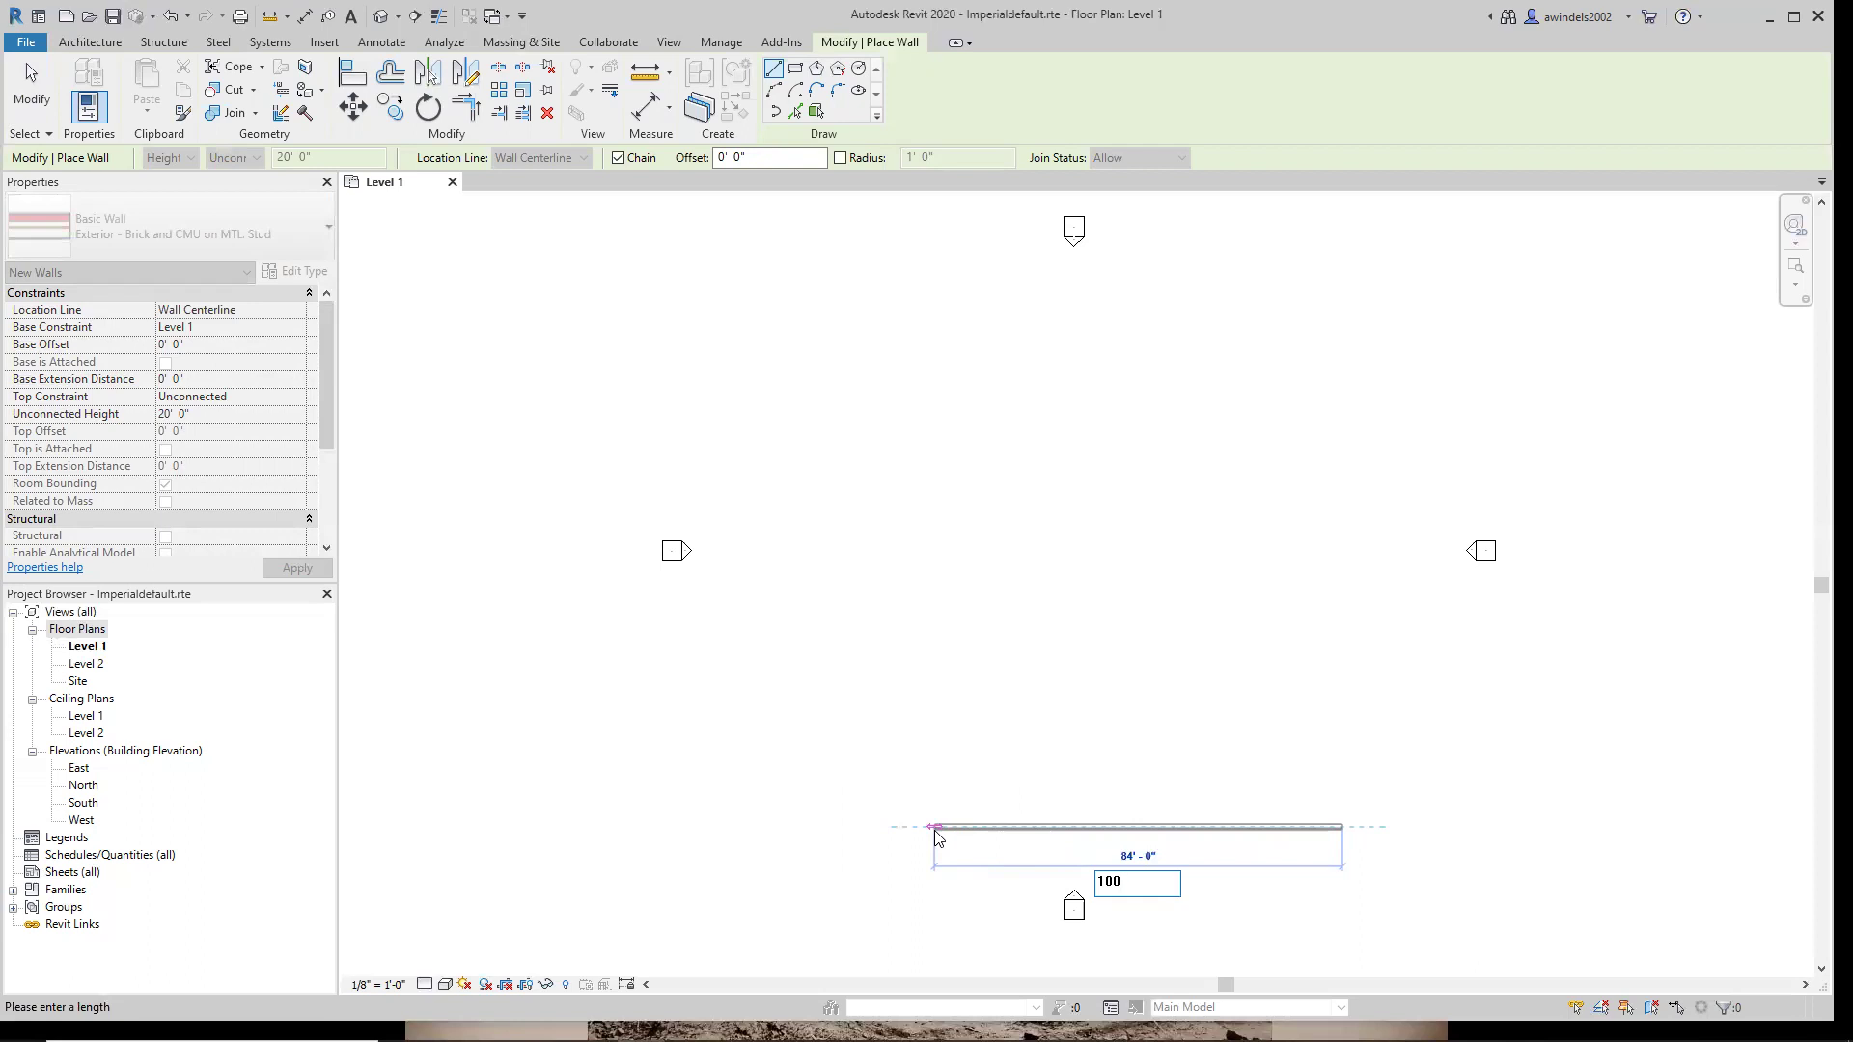
key(Return)
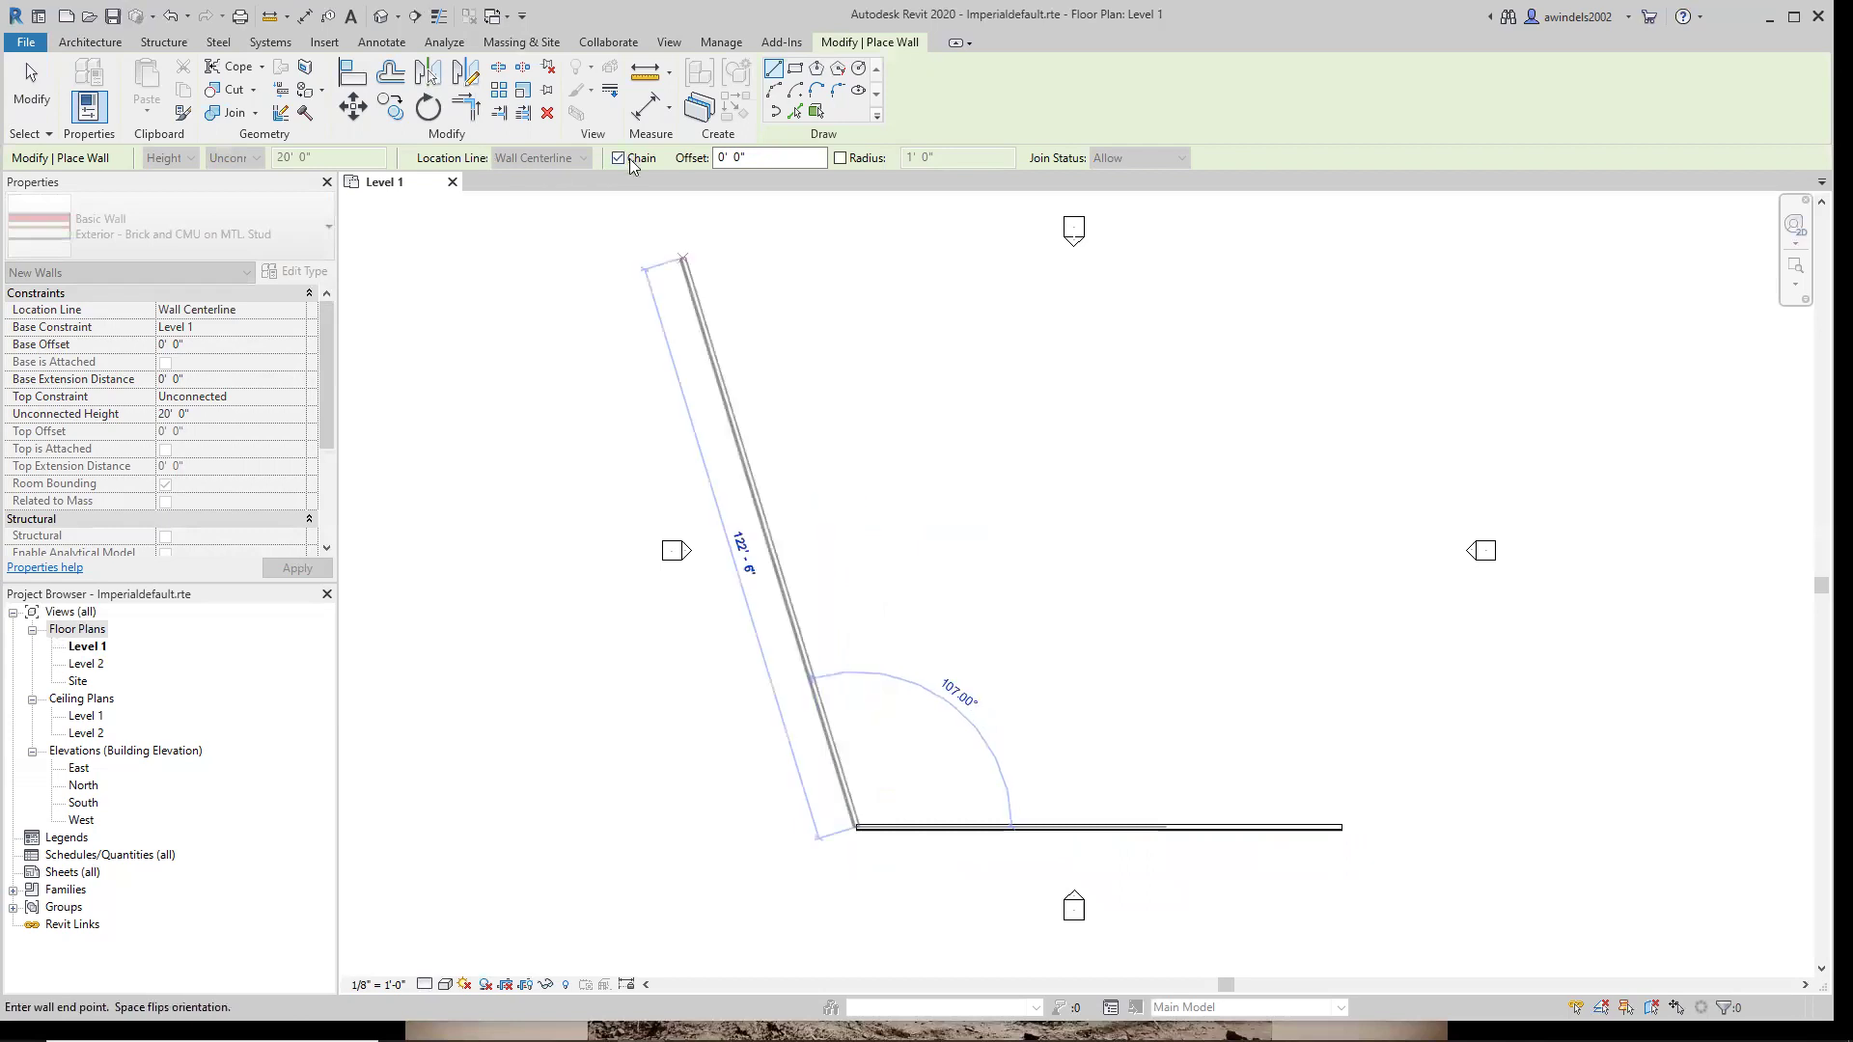
key(ctrl)
key(ctrl)
key(ctrl)
key(ctrl)
key(ctrl)
key(ctrl)
key(ctrl)
key(ctrl)
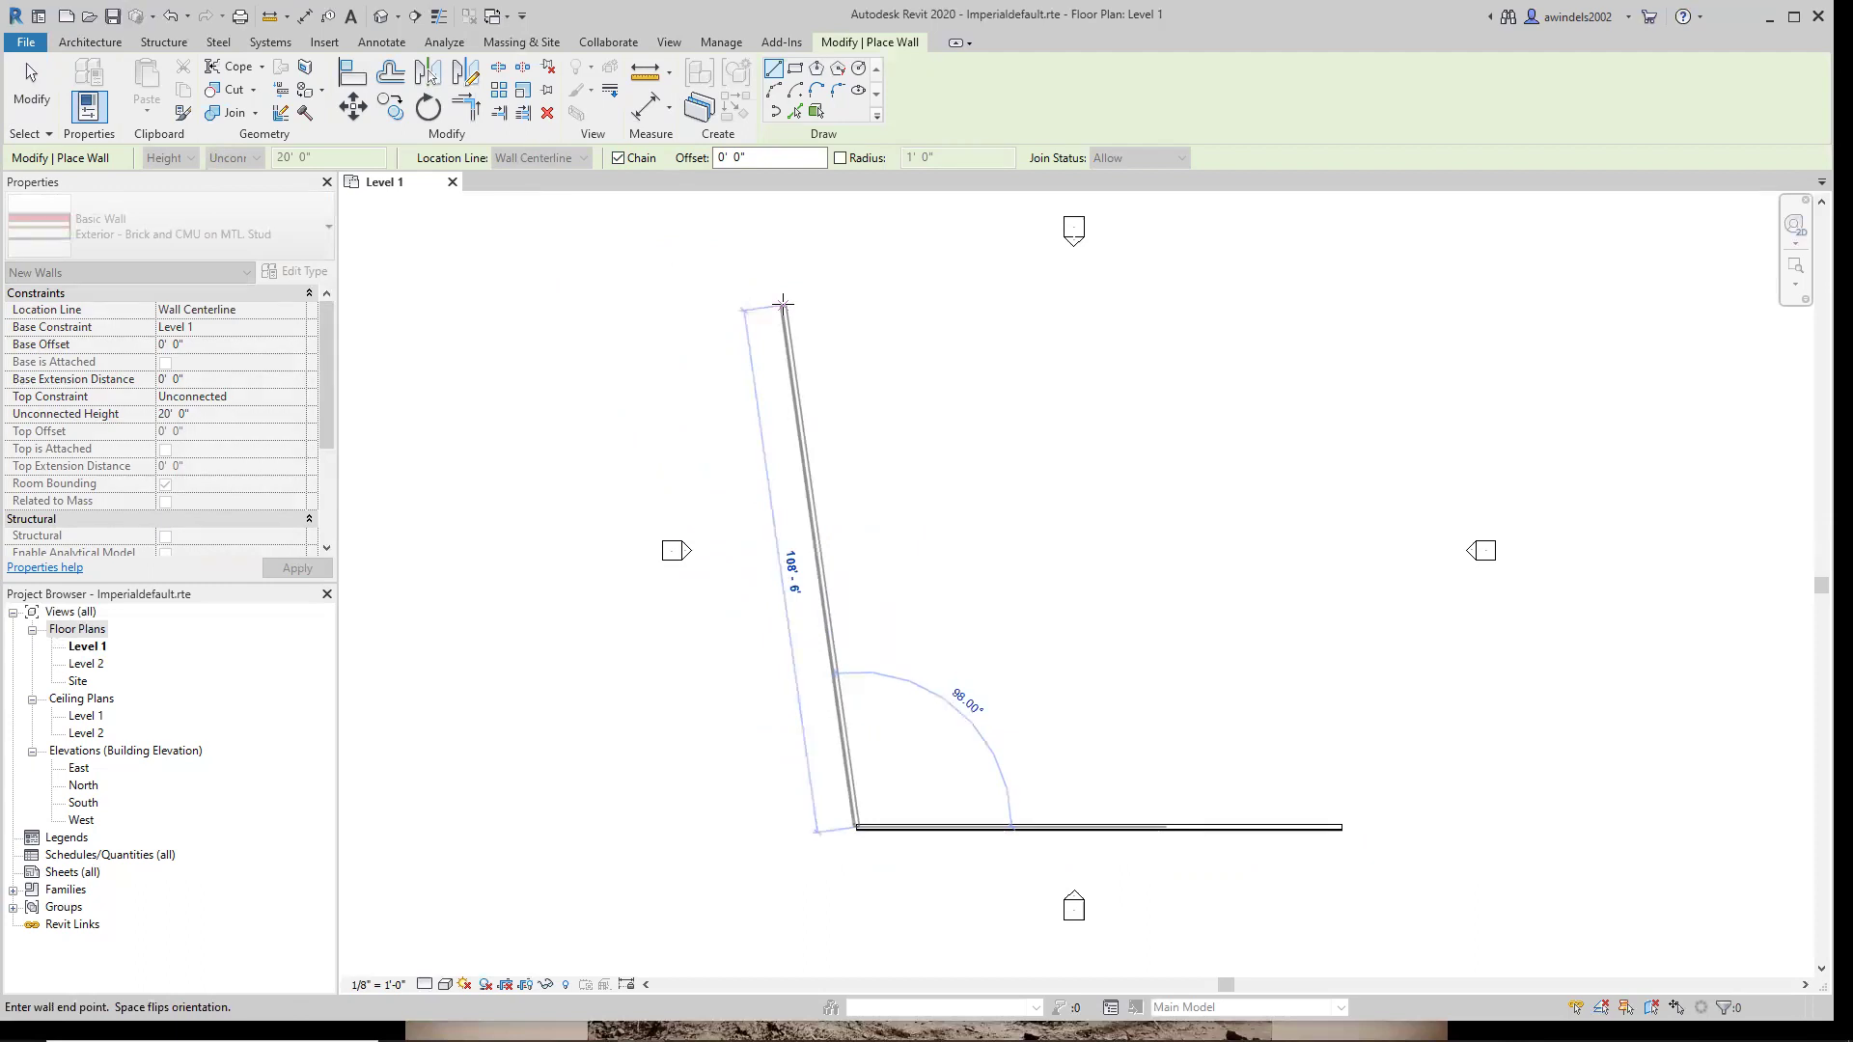
click(554, 164)
key(ctrl)
key(ctrl)
key(ctrl)
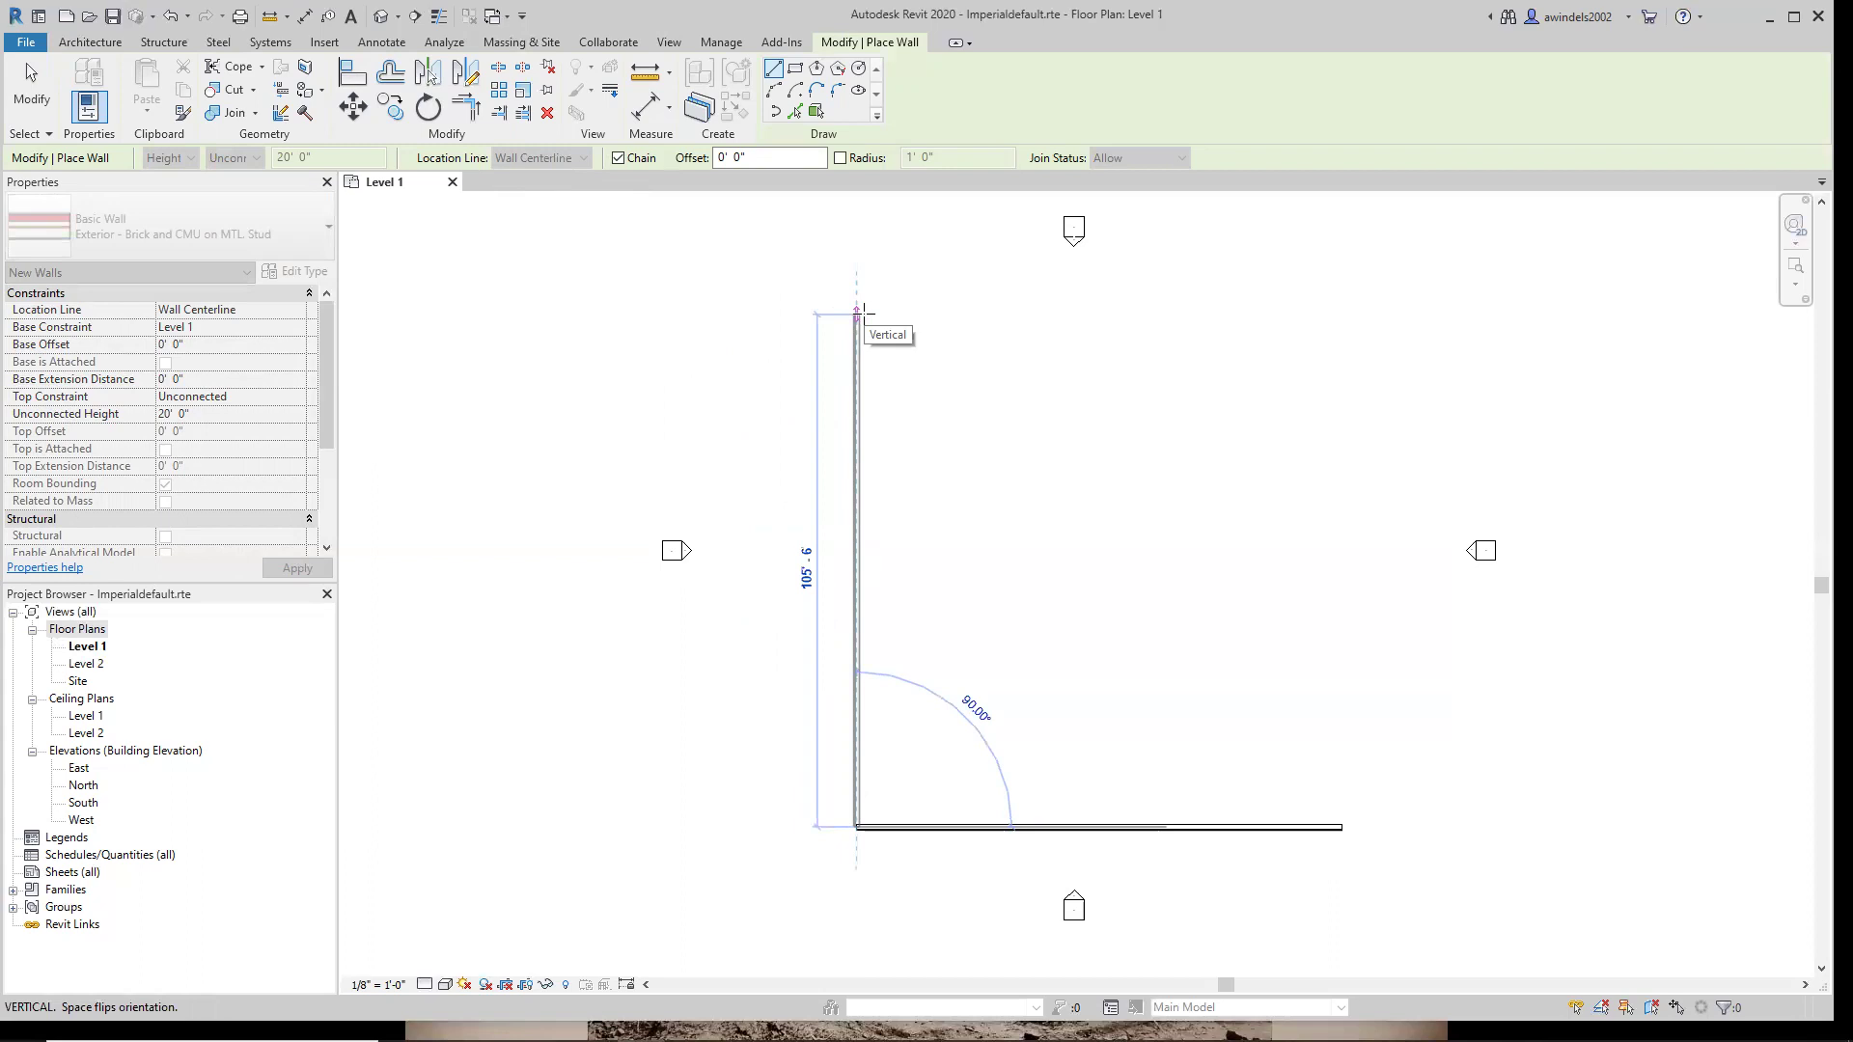
text(80)
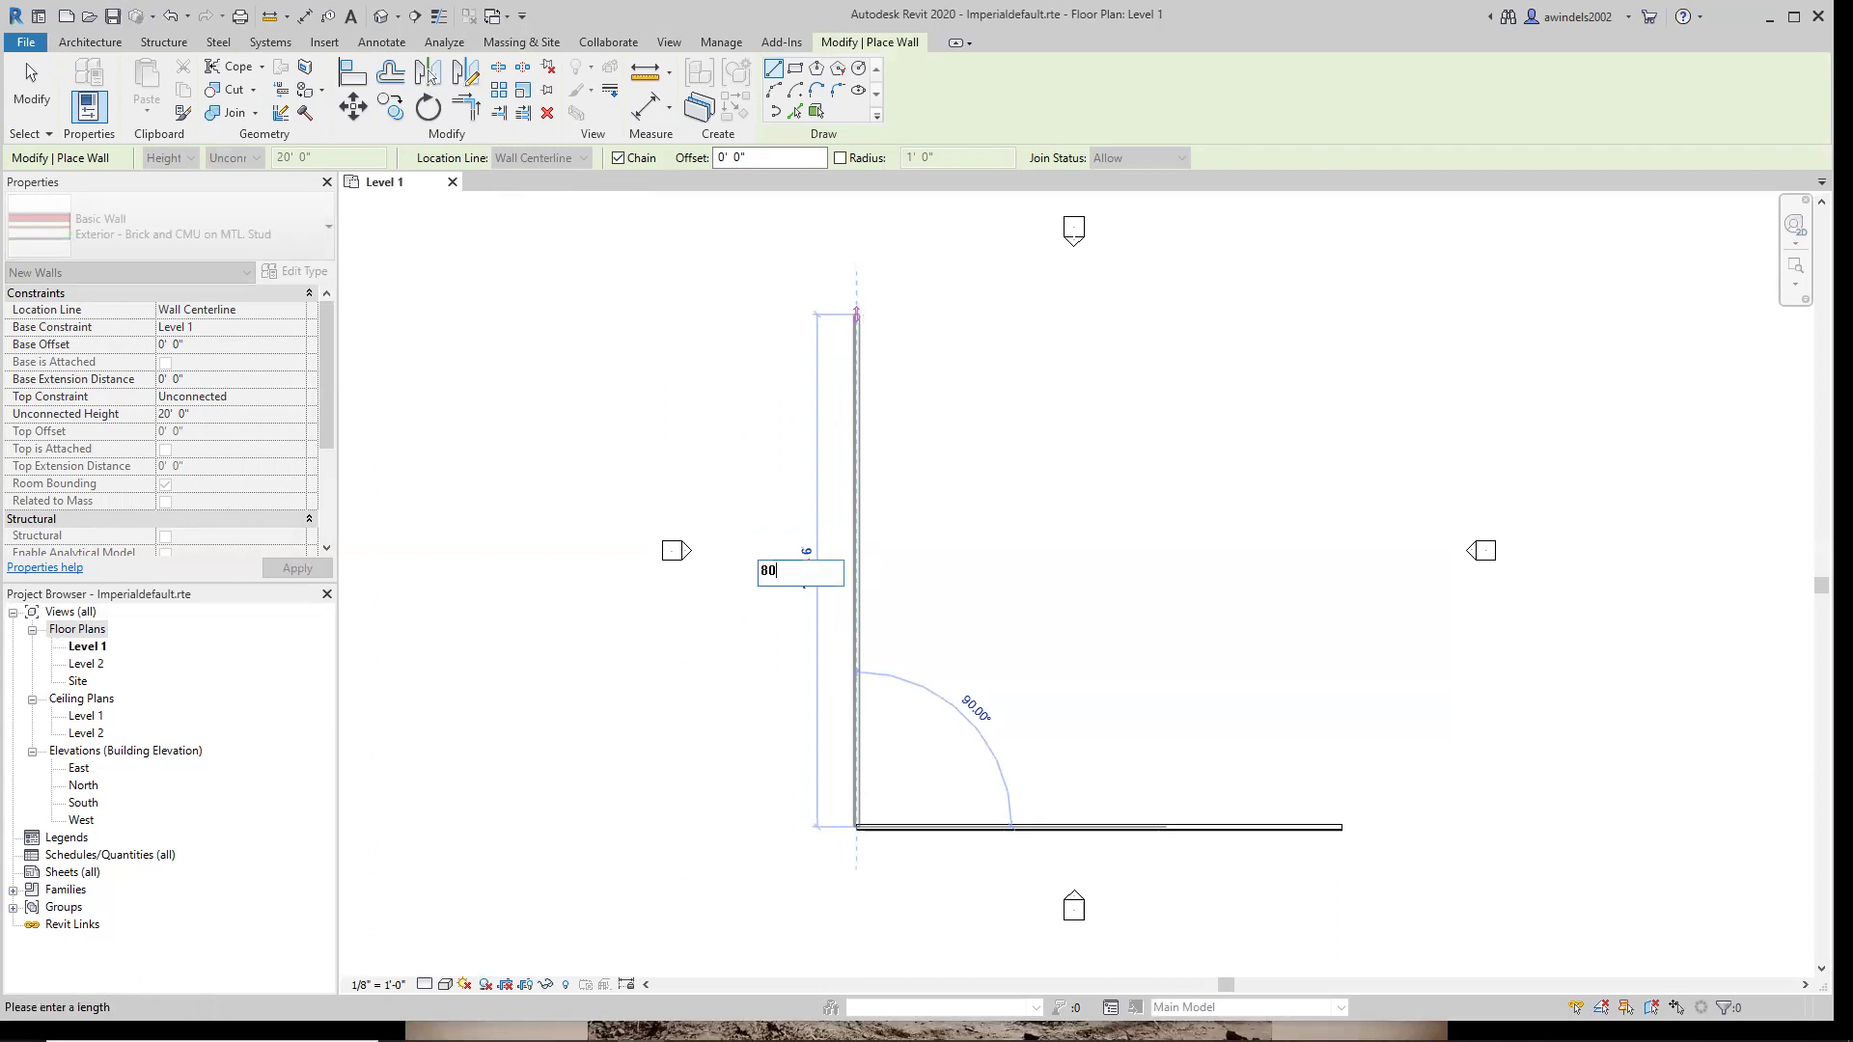
key(Escape)
key(Escape)
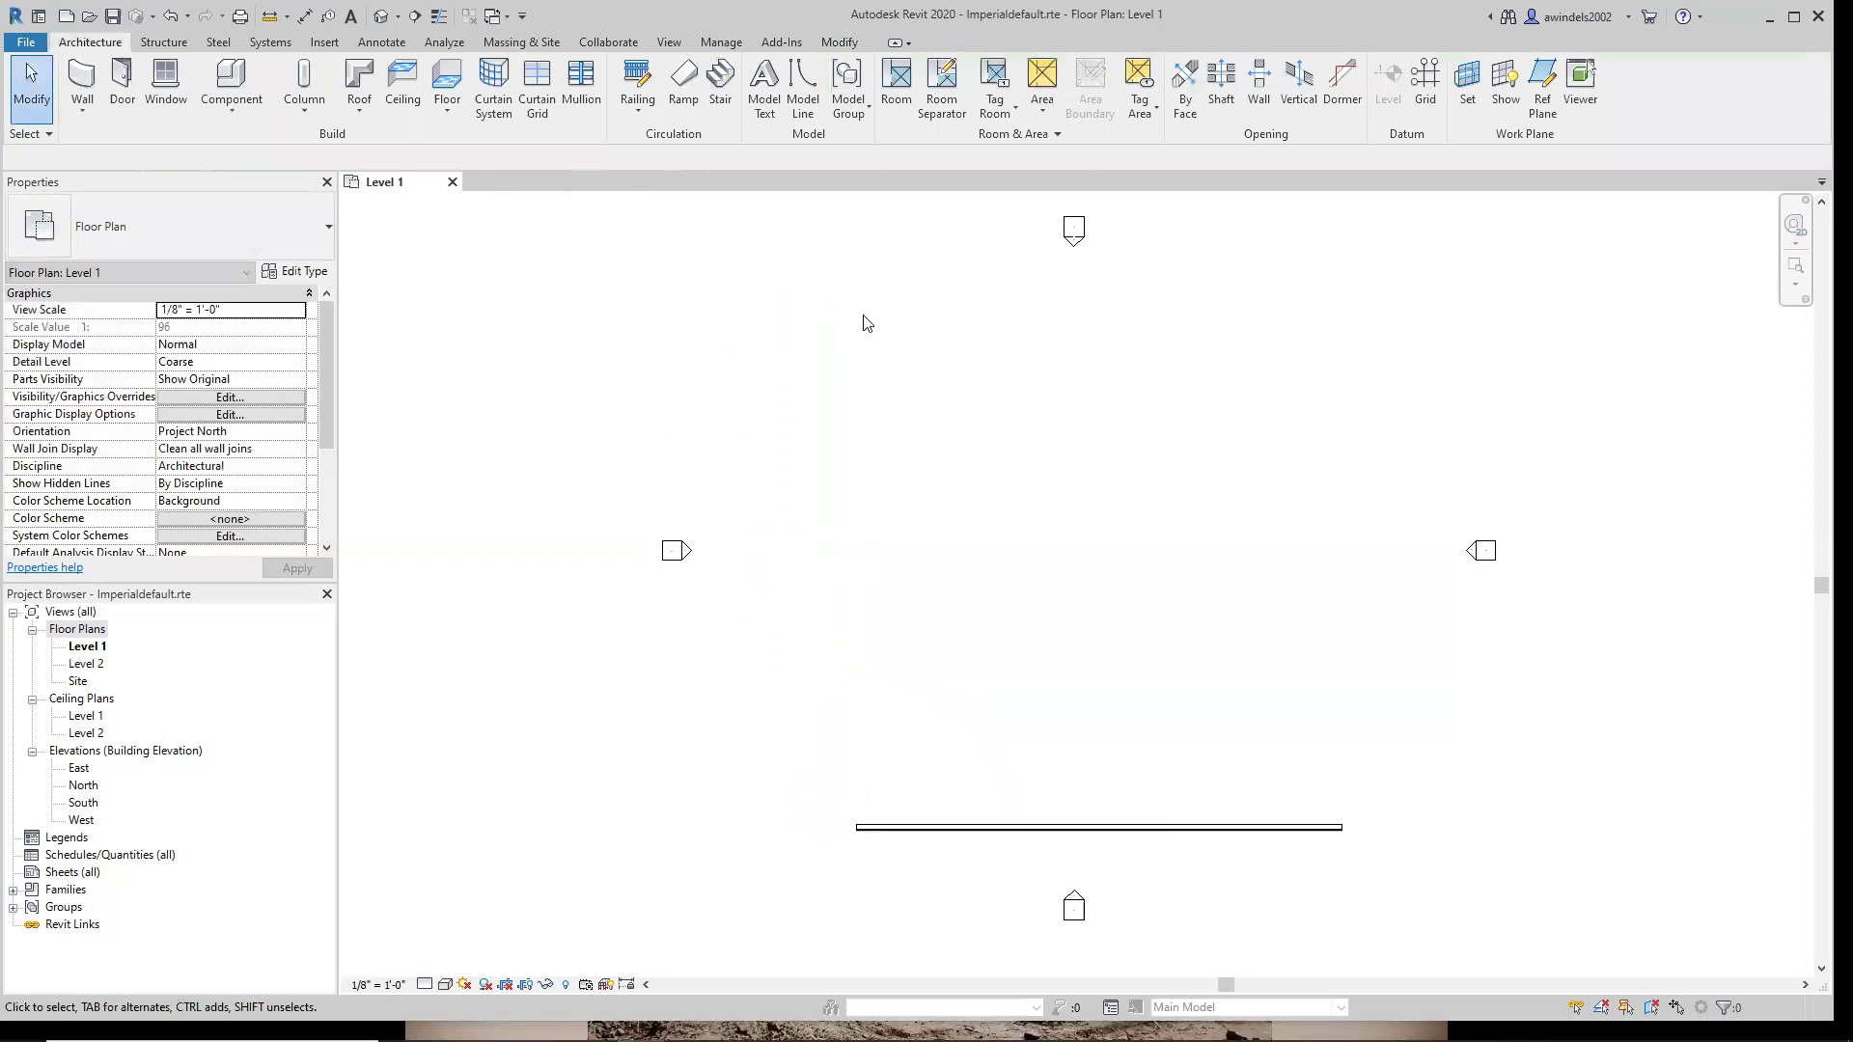
Draw an 80' vertical wall upward from the left end of the horizontal wall's centerline and end the Wall command.
click(80, 82)
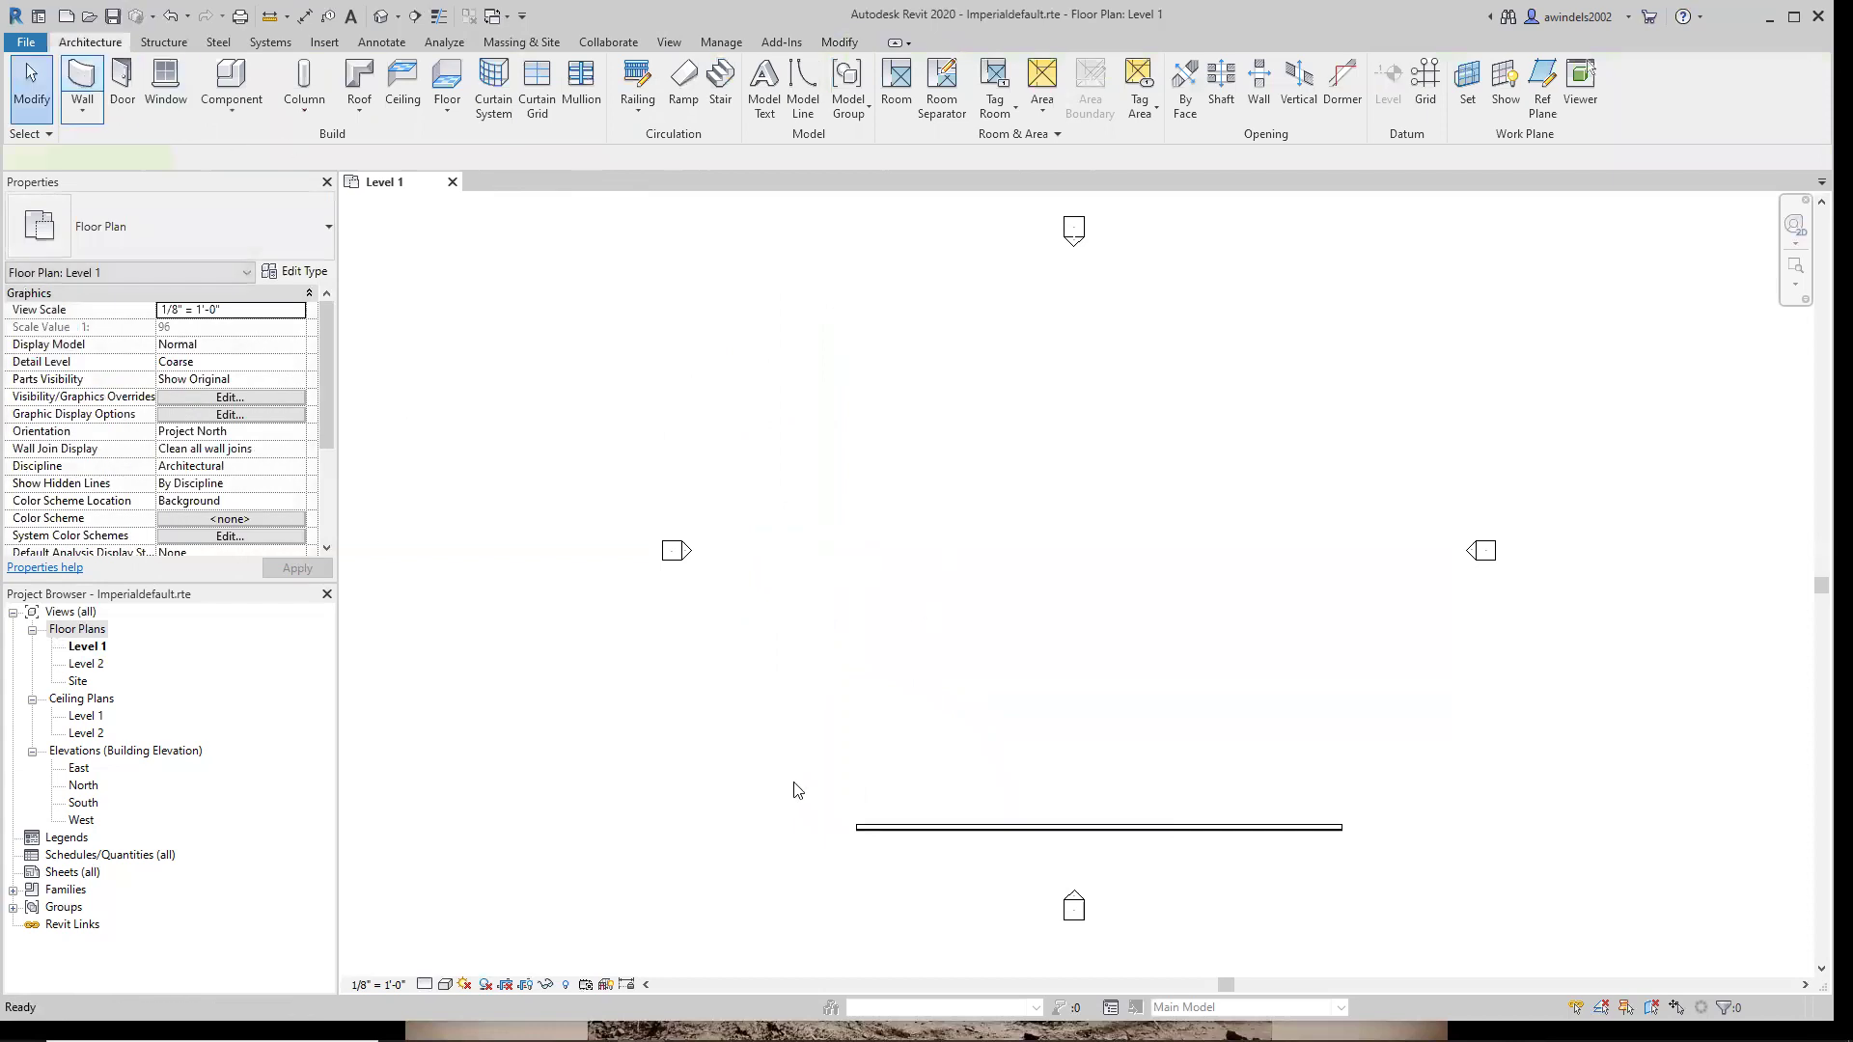
scroll(856, 827, up, 2)
scroll(856, 827, up, 2)
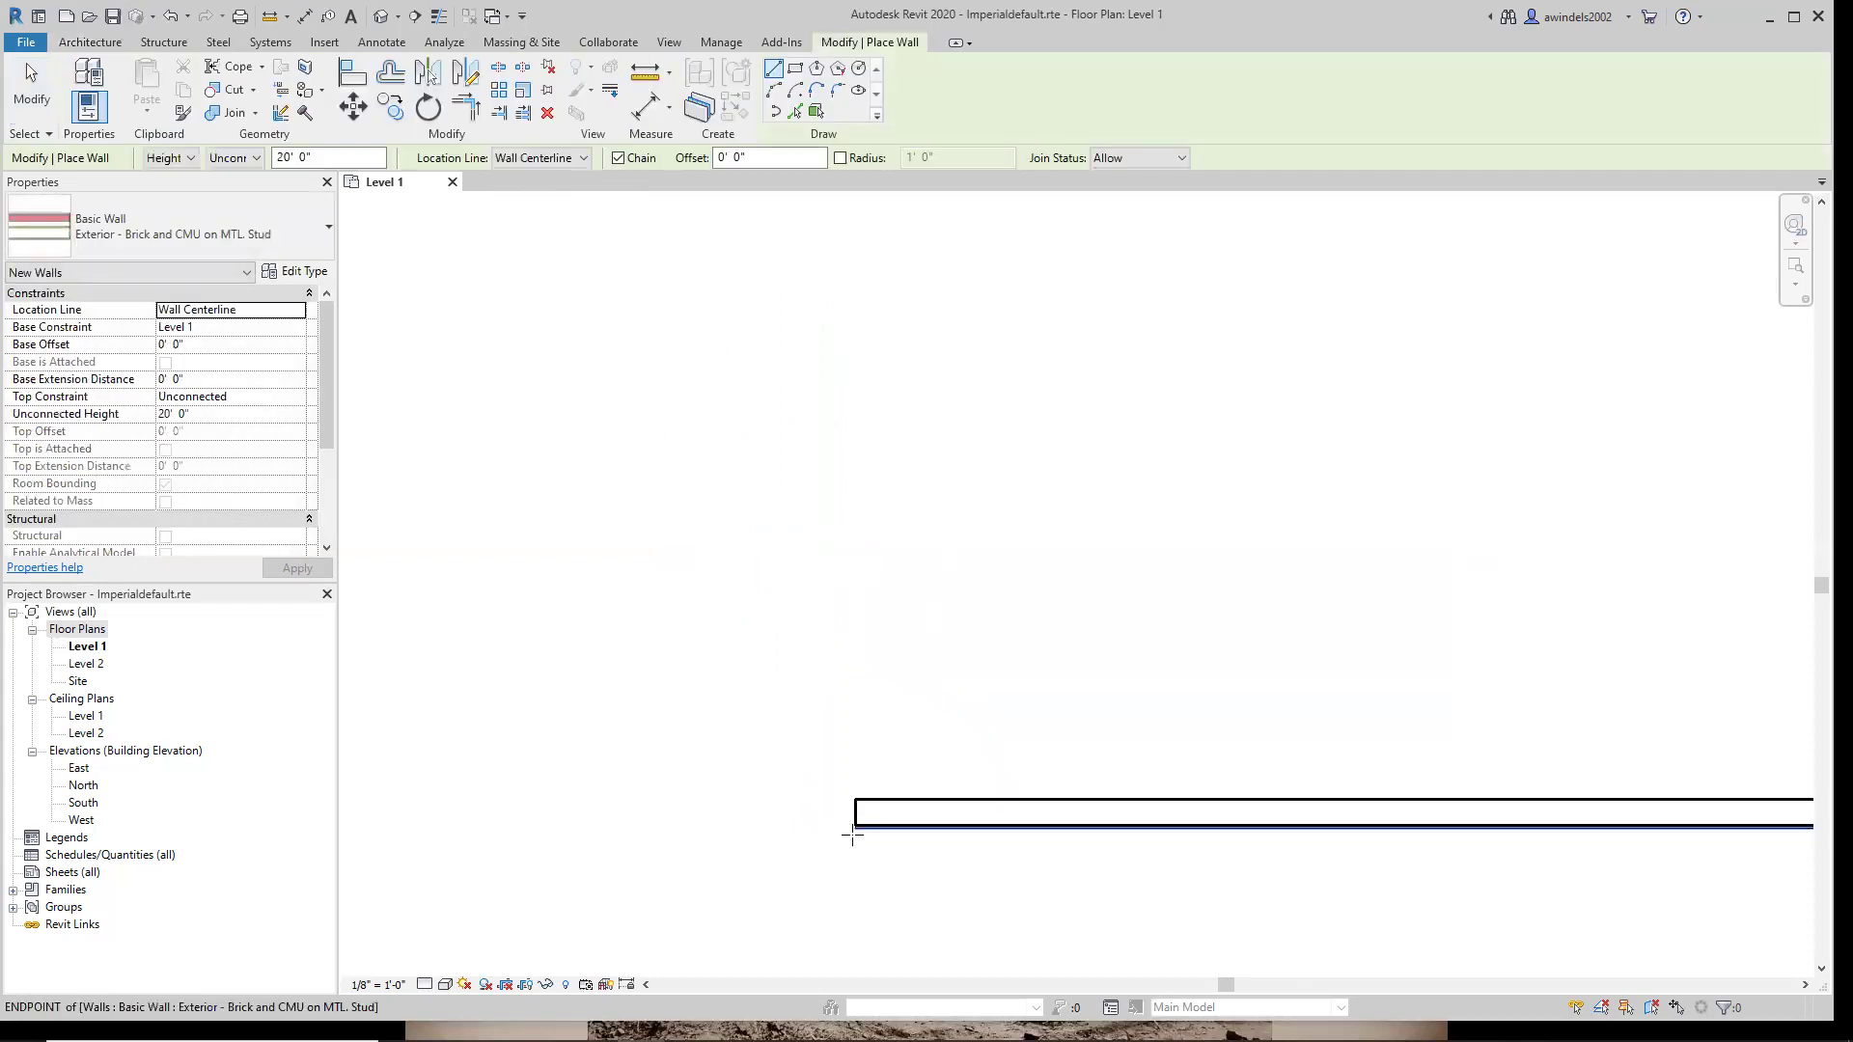
scroll(855, 825, up, 1)
click(855, 798)
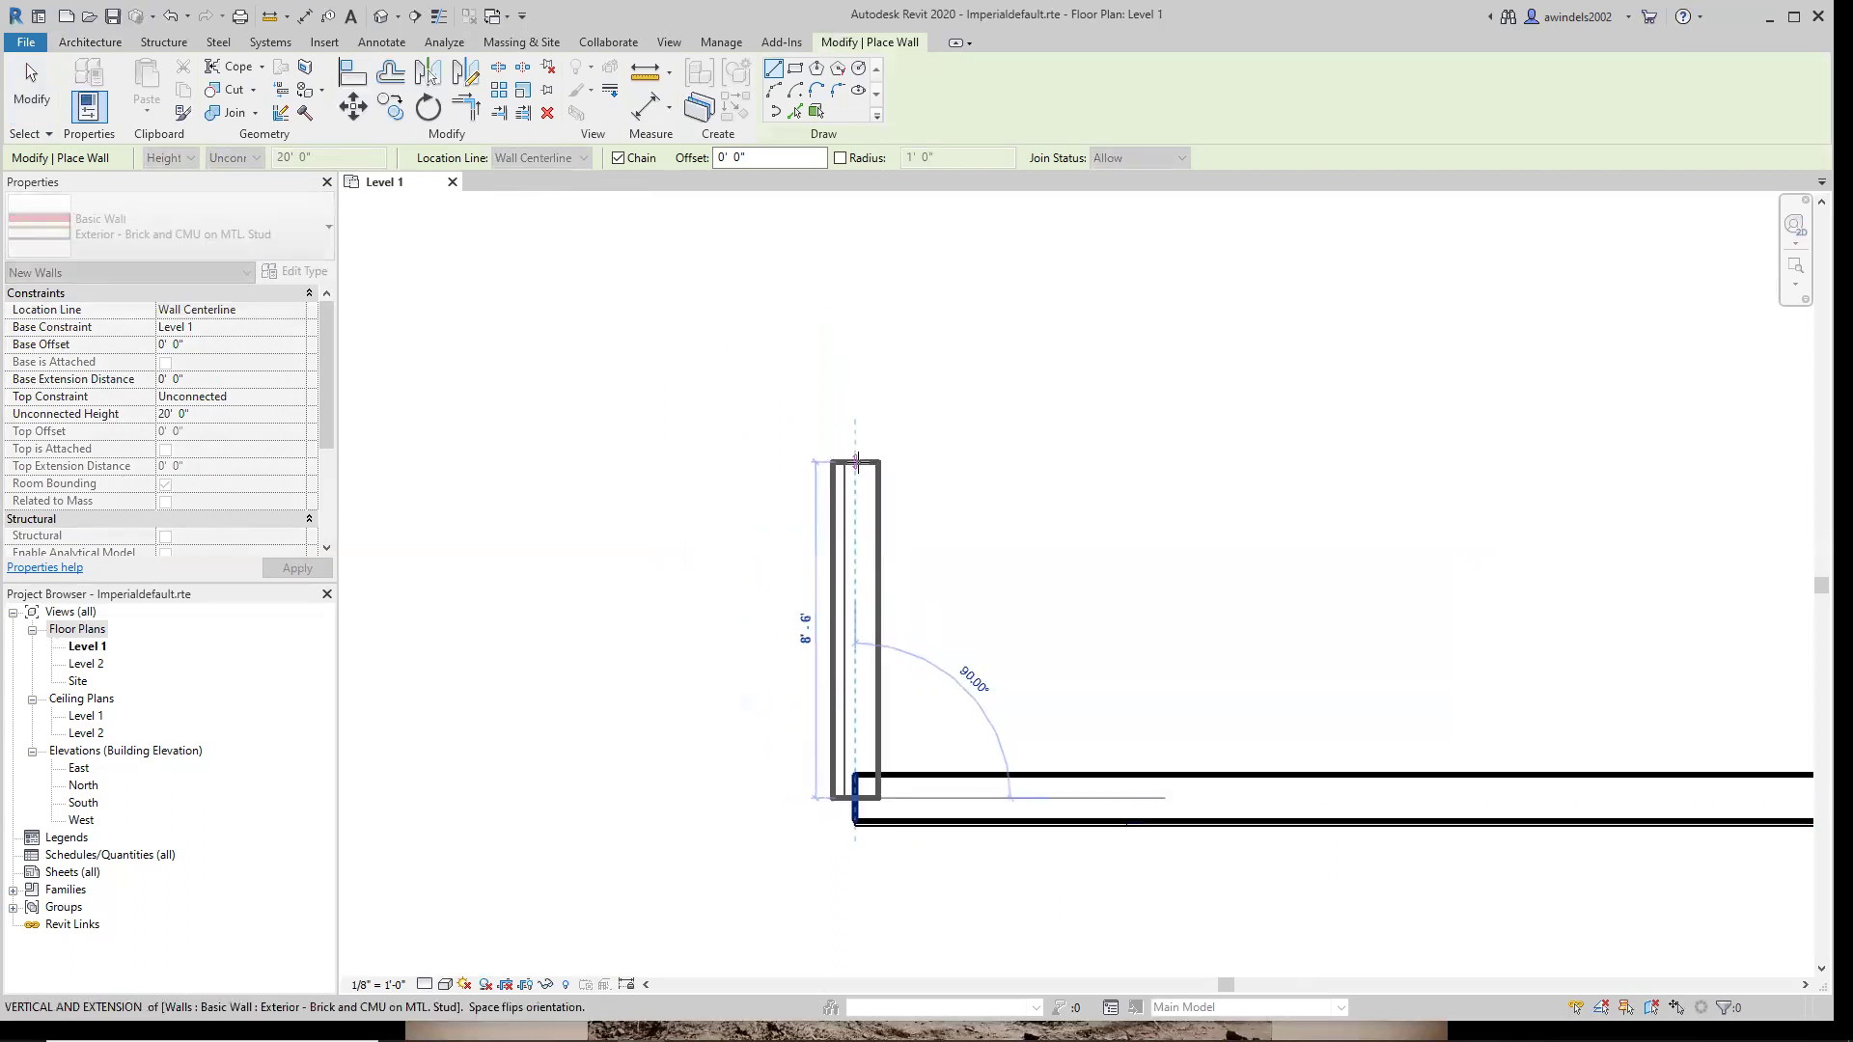
text(80)
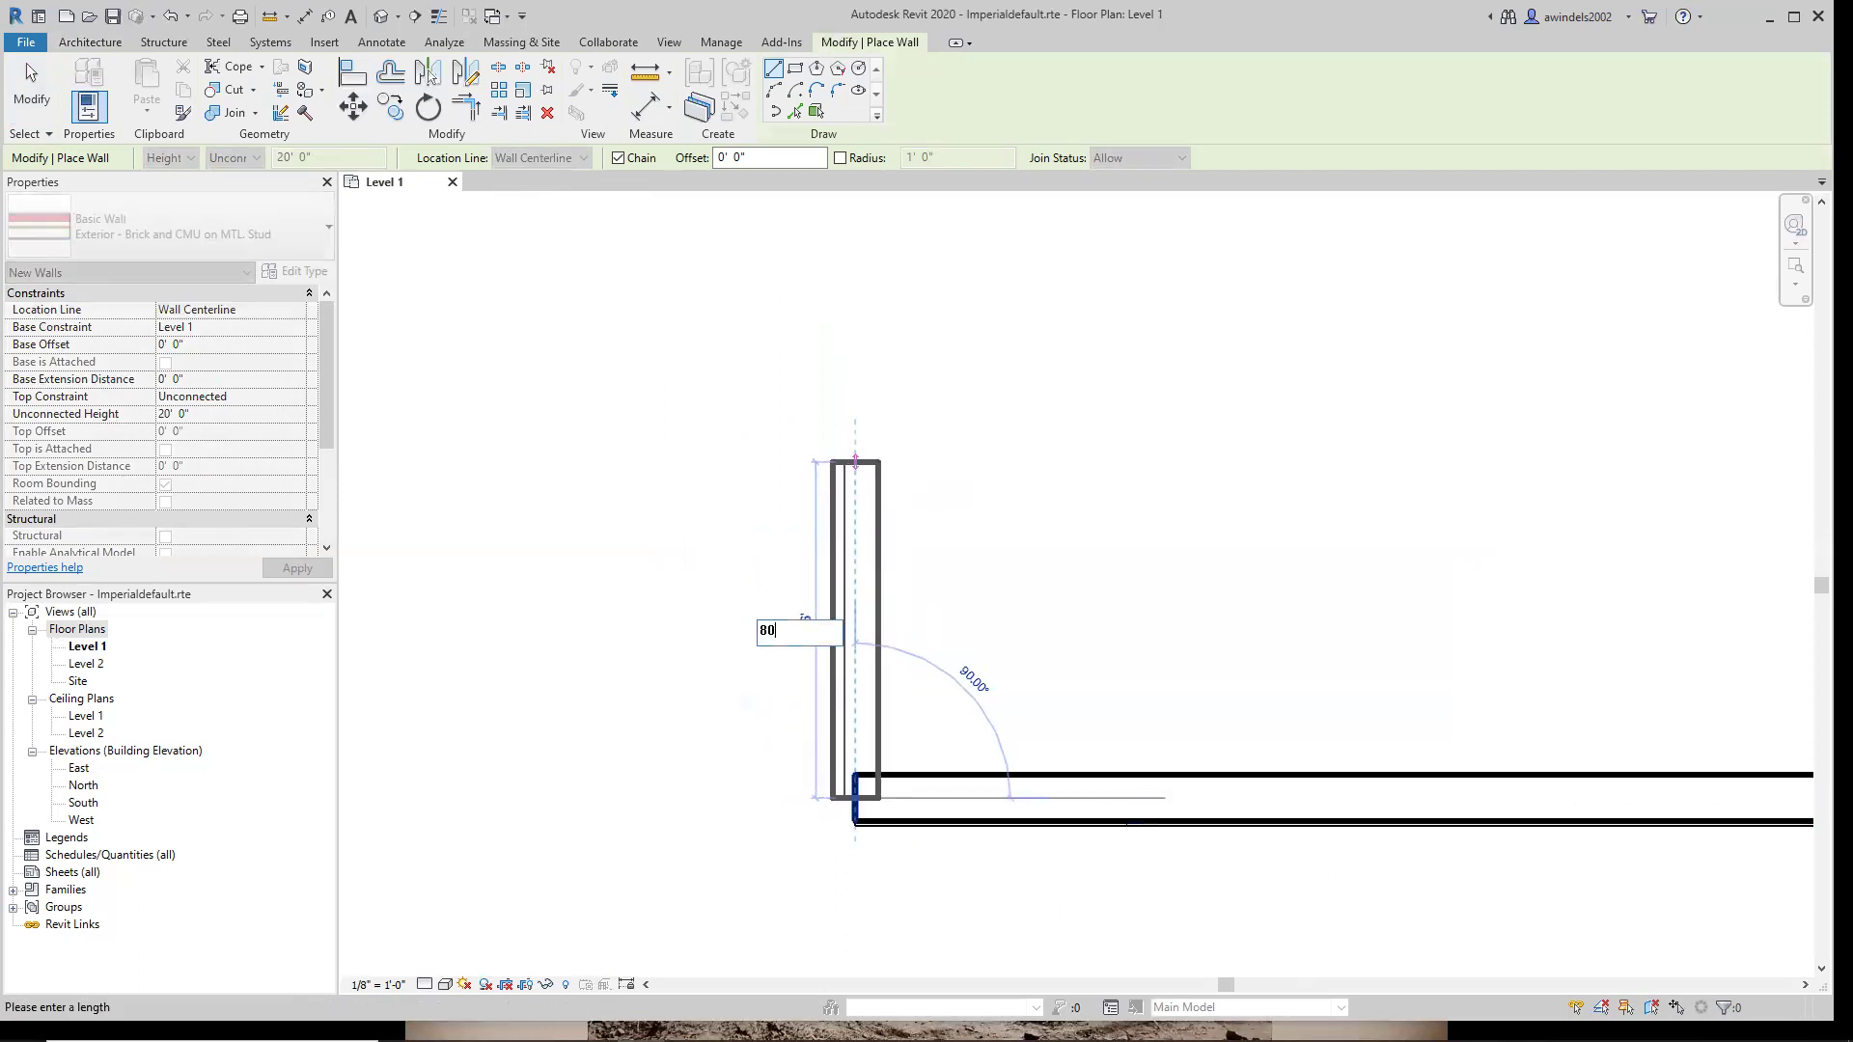
key(Return)
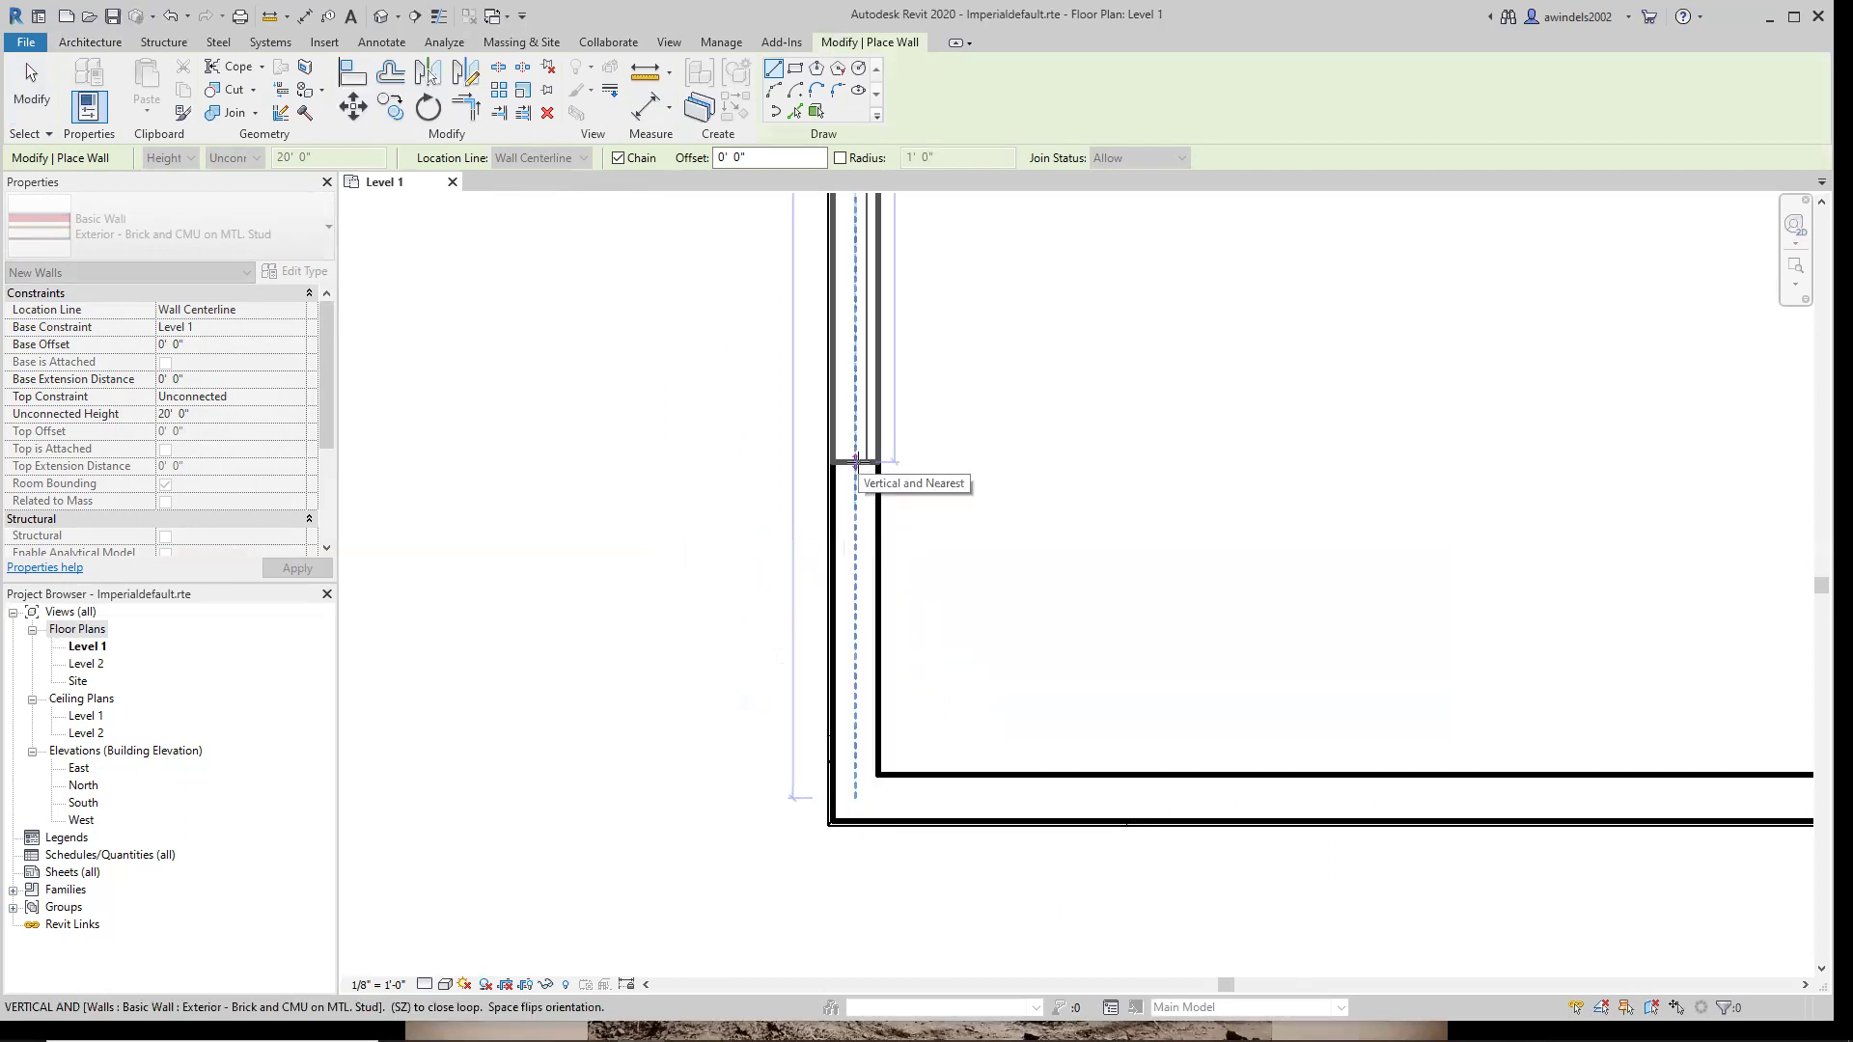
key(Escape)
key(Escape)
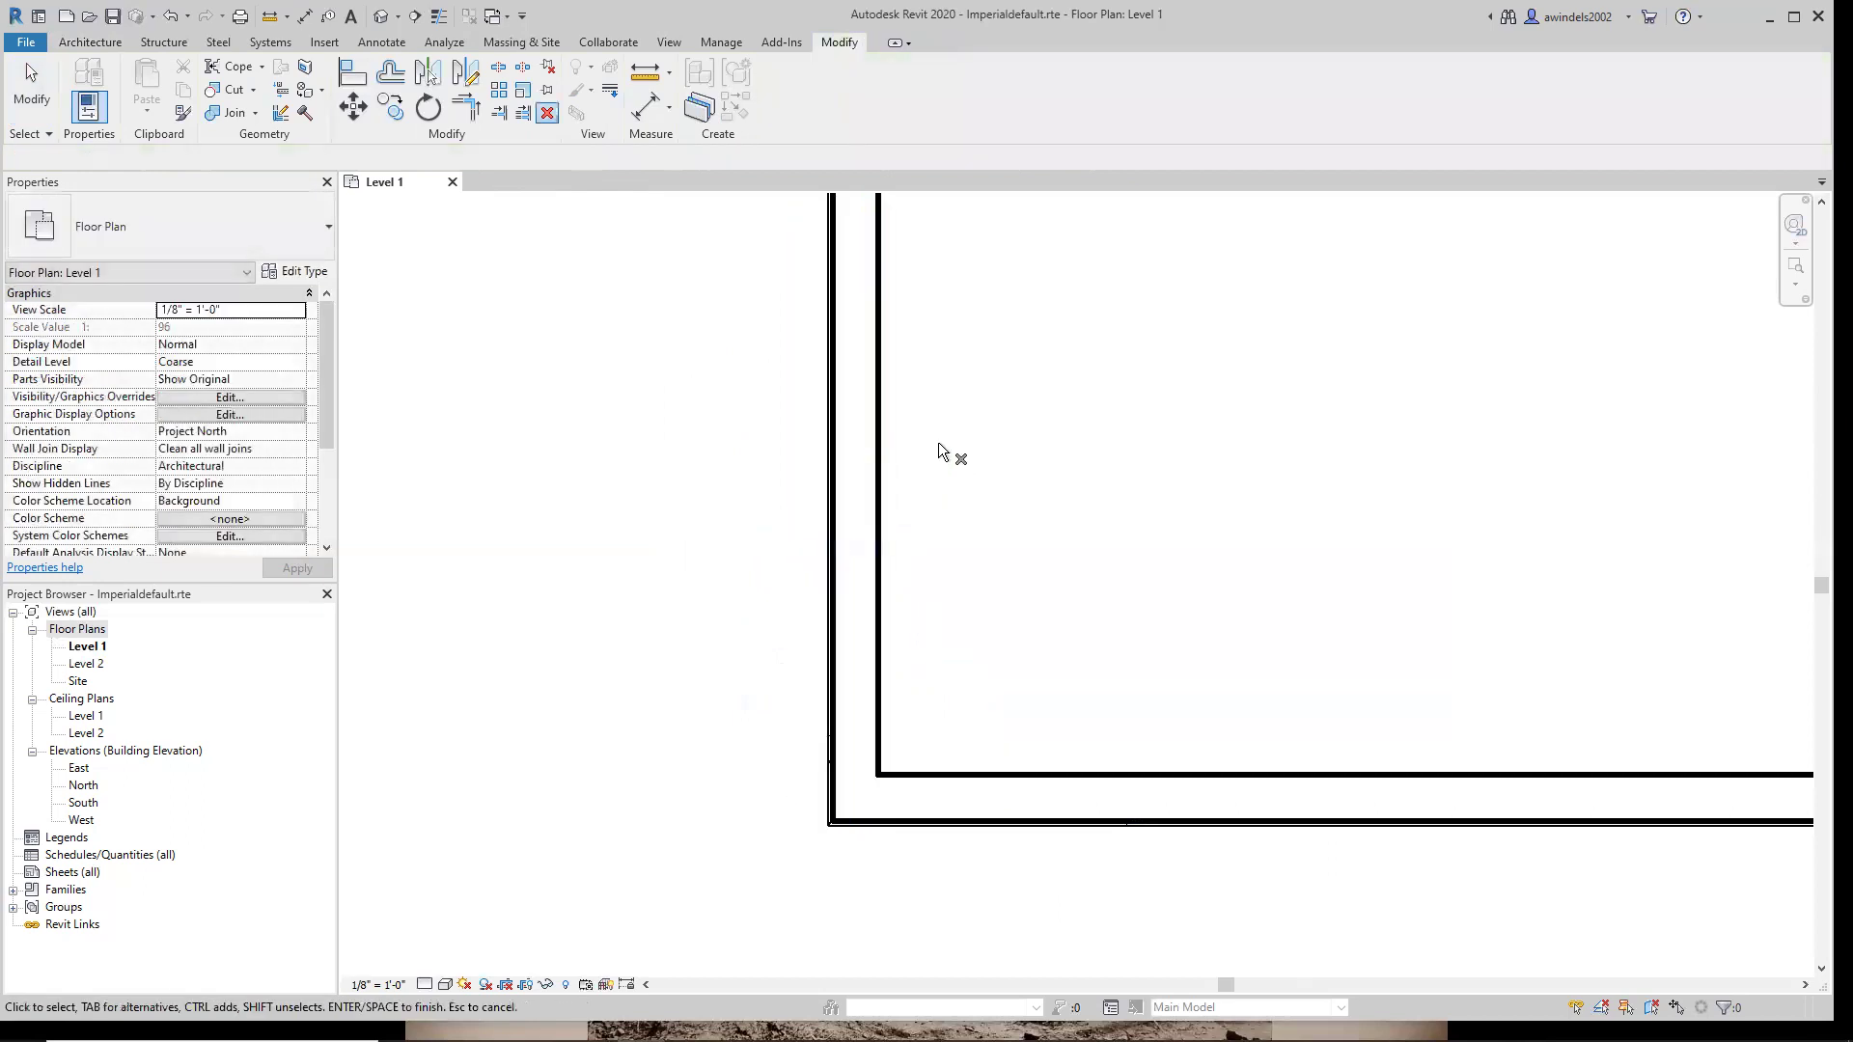
Delete both the horizontal and the vertical wall from the Level 1 floor plan.
scroll(937, 442, down, 4)
middle_drag(990, 442, 954, 670)
scroll(945, 572, down, 2)
scroll(965, 567, down, 1)
scroll(944, 422, up, 1)
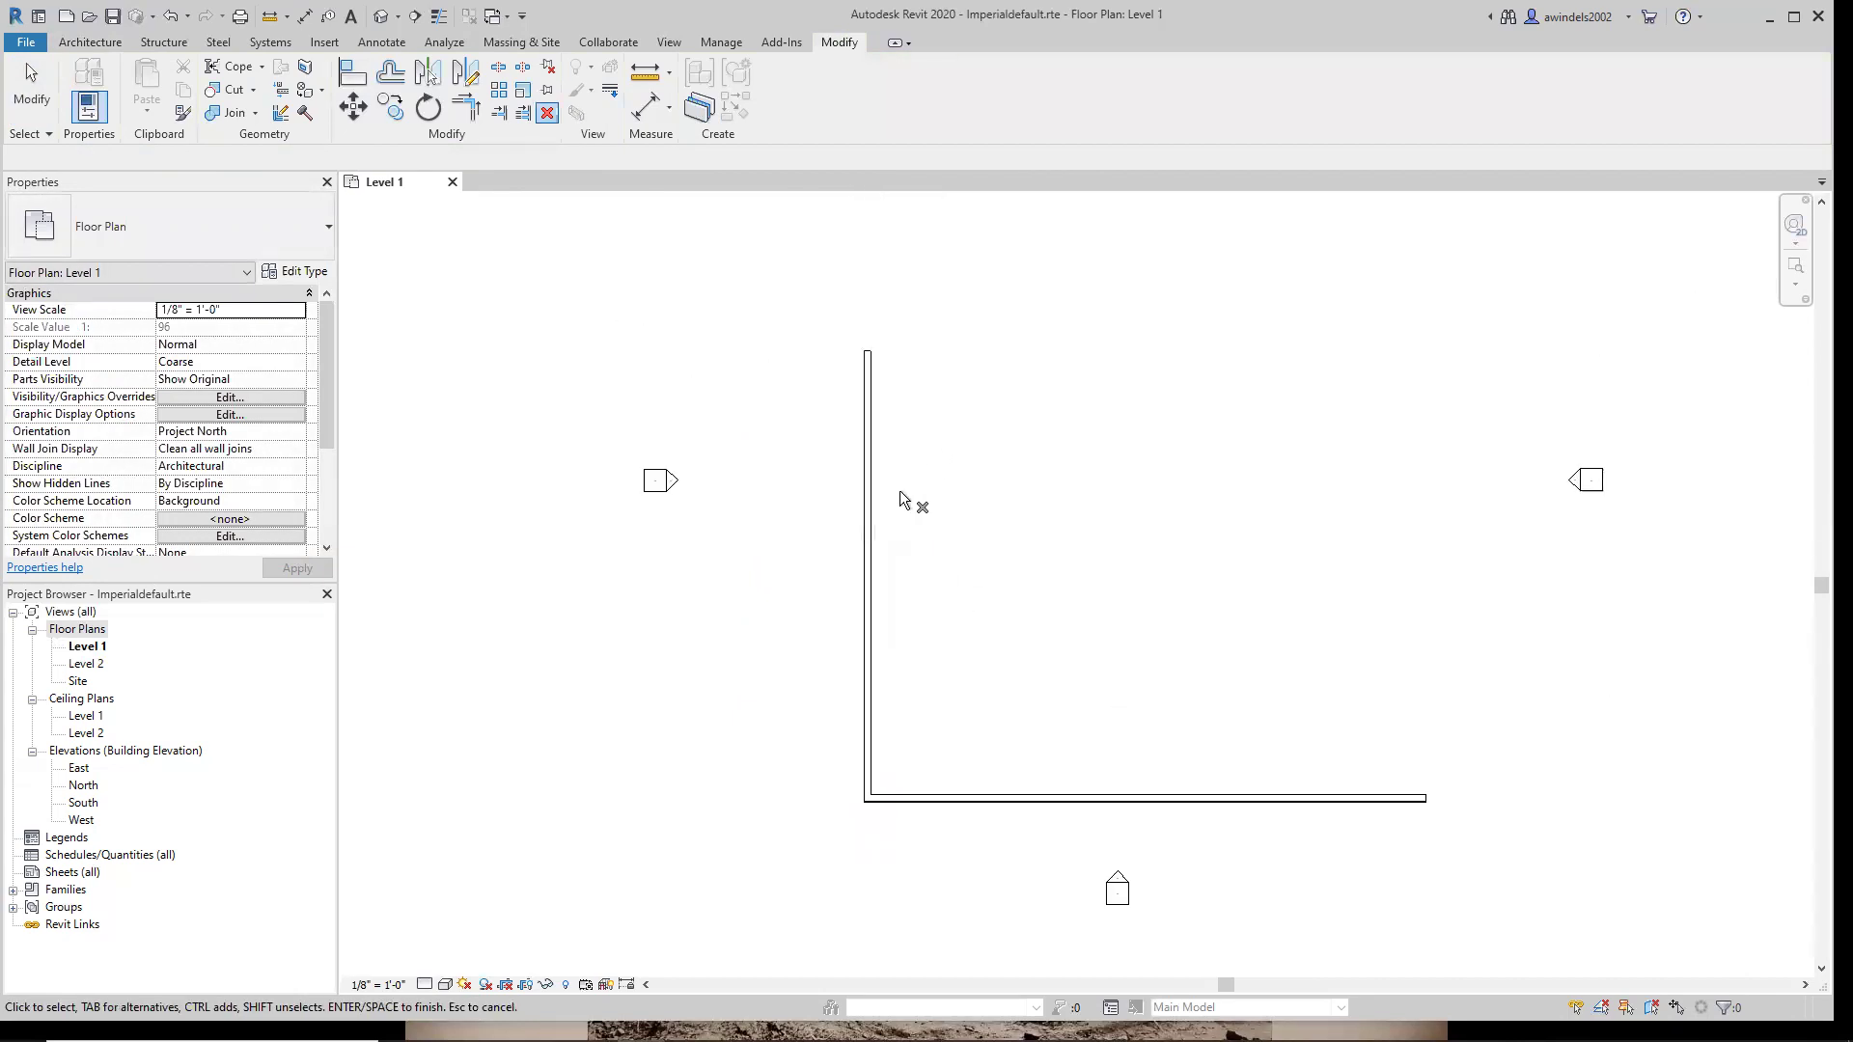
click(872, 610)
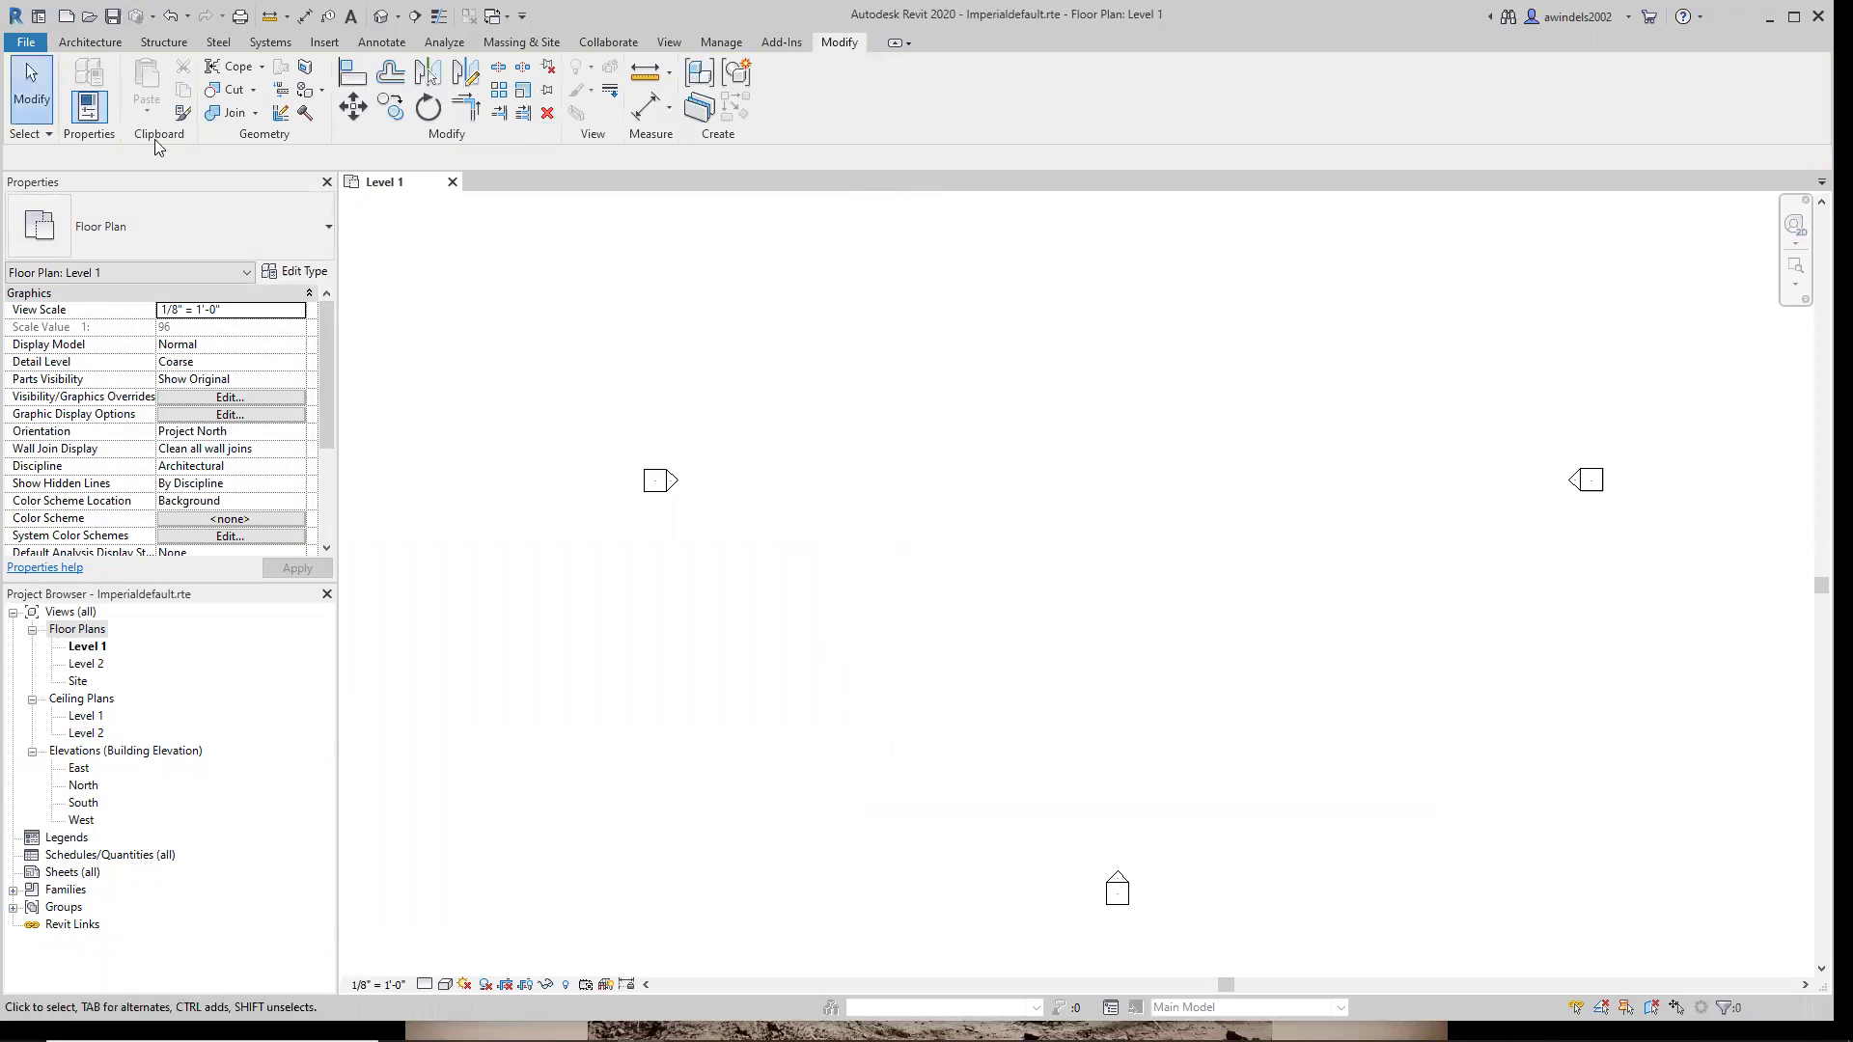
Start a chained Exterior - Brick and CMU on MTL. Stud wall run with a 100' horizontal wall leftward from the plan's lower-right area.
click(89, 42)
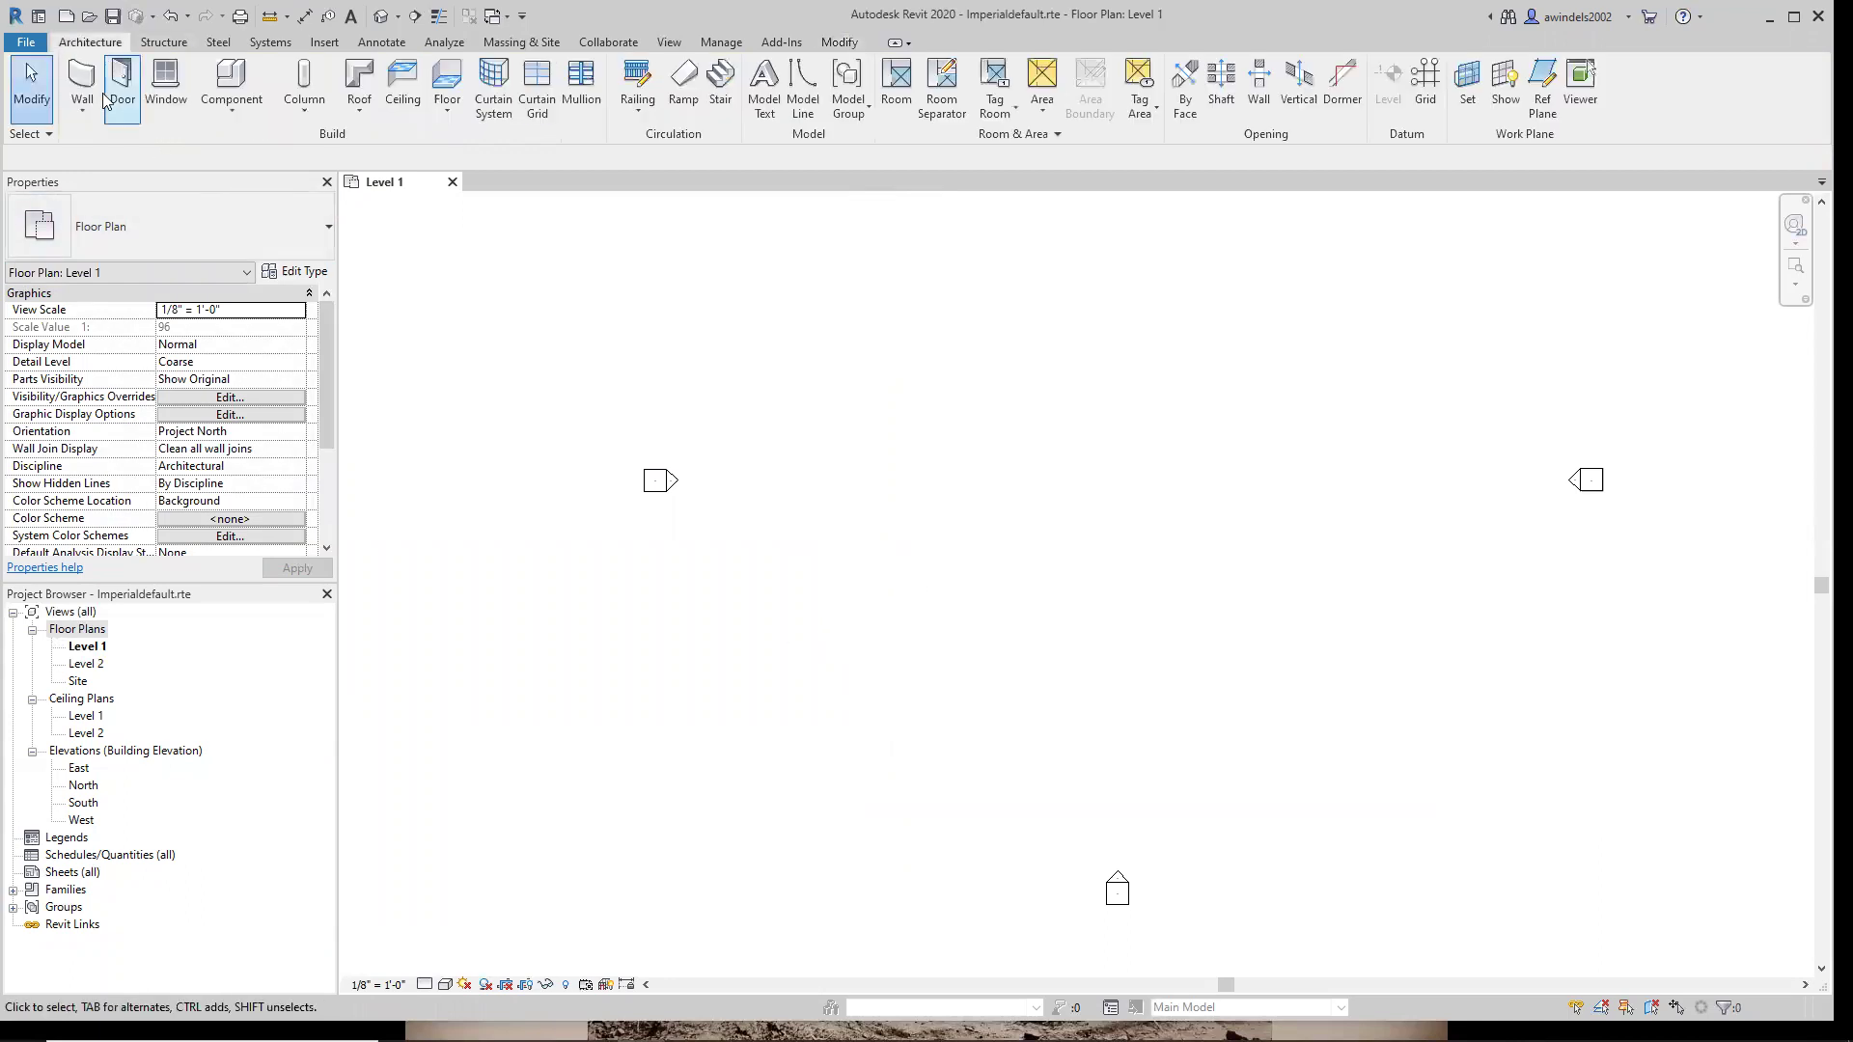
click(83, 82)
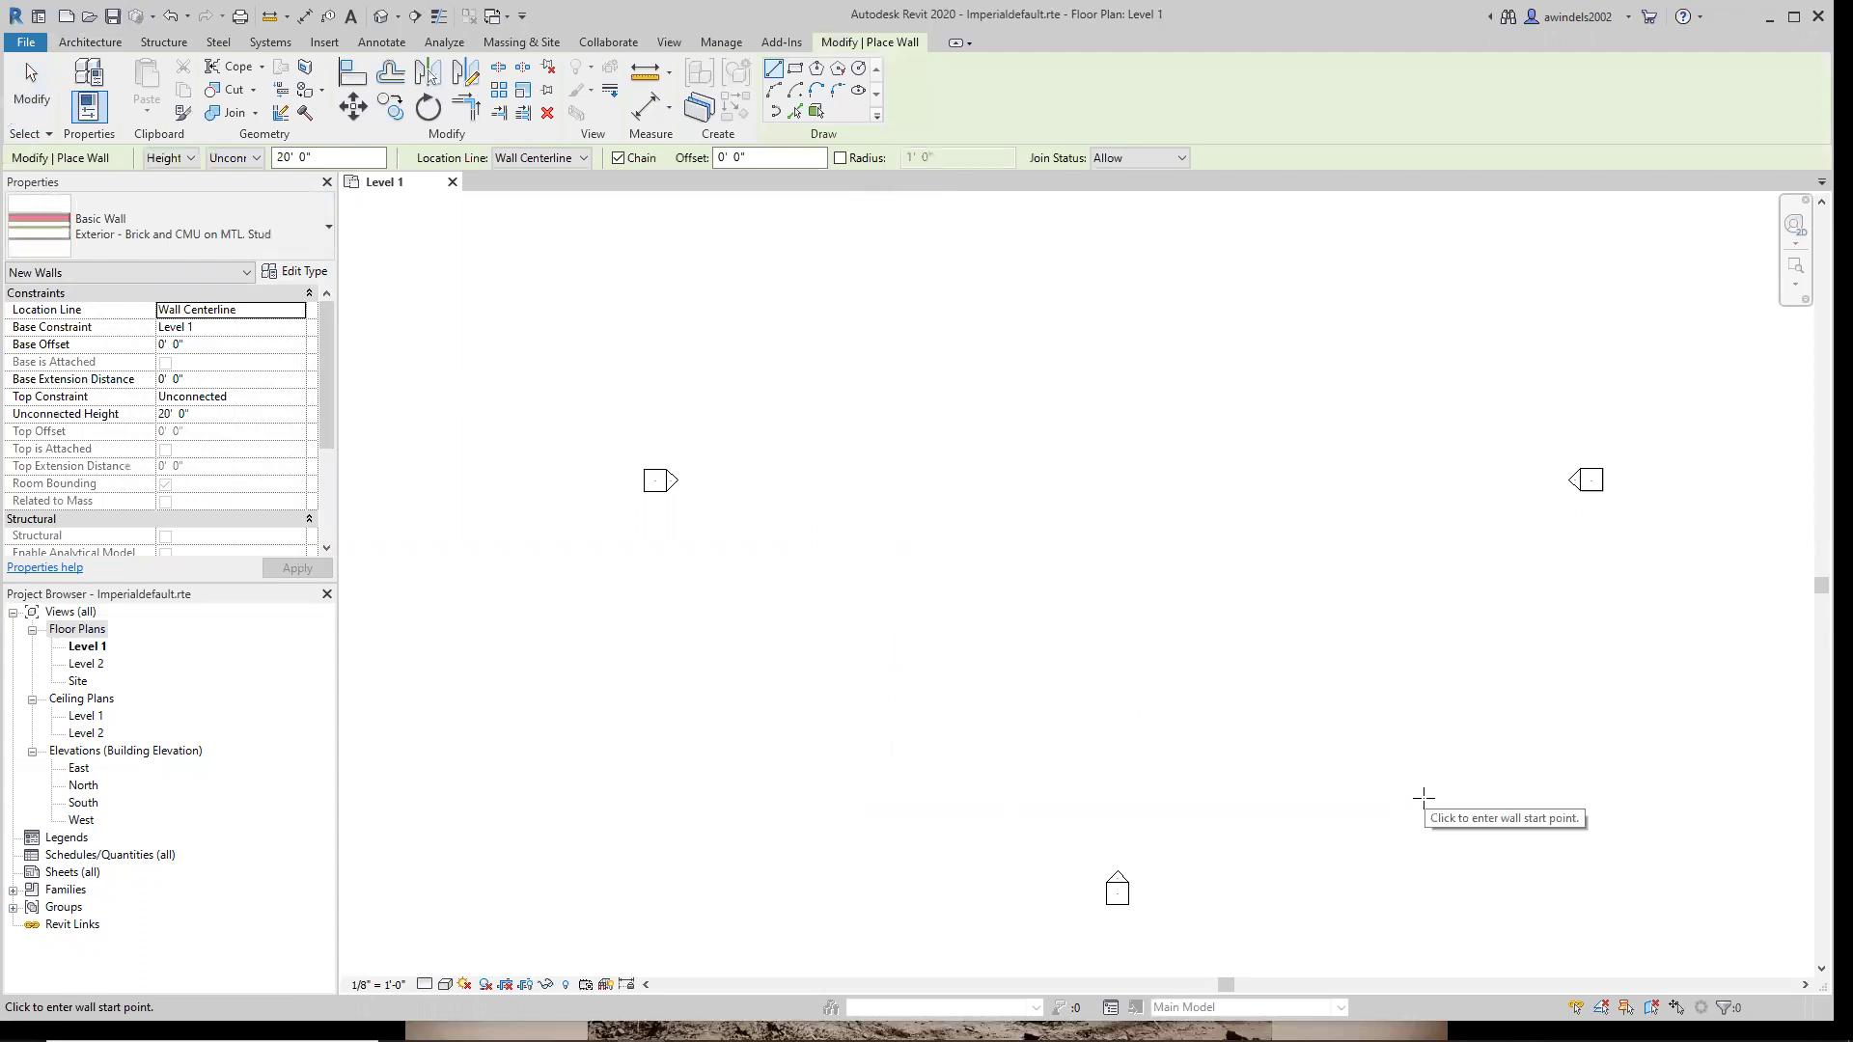
click(1462, 815)
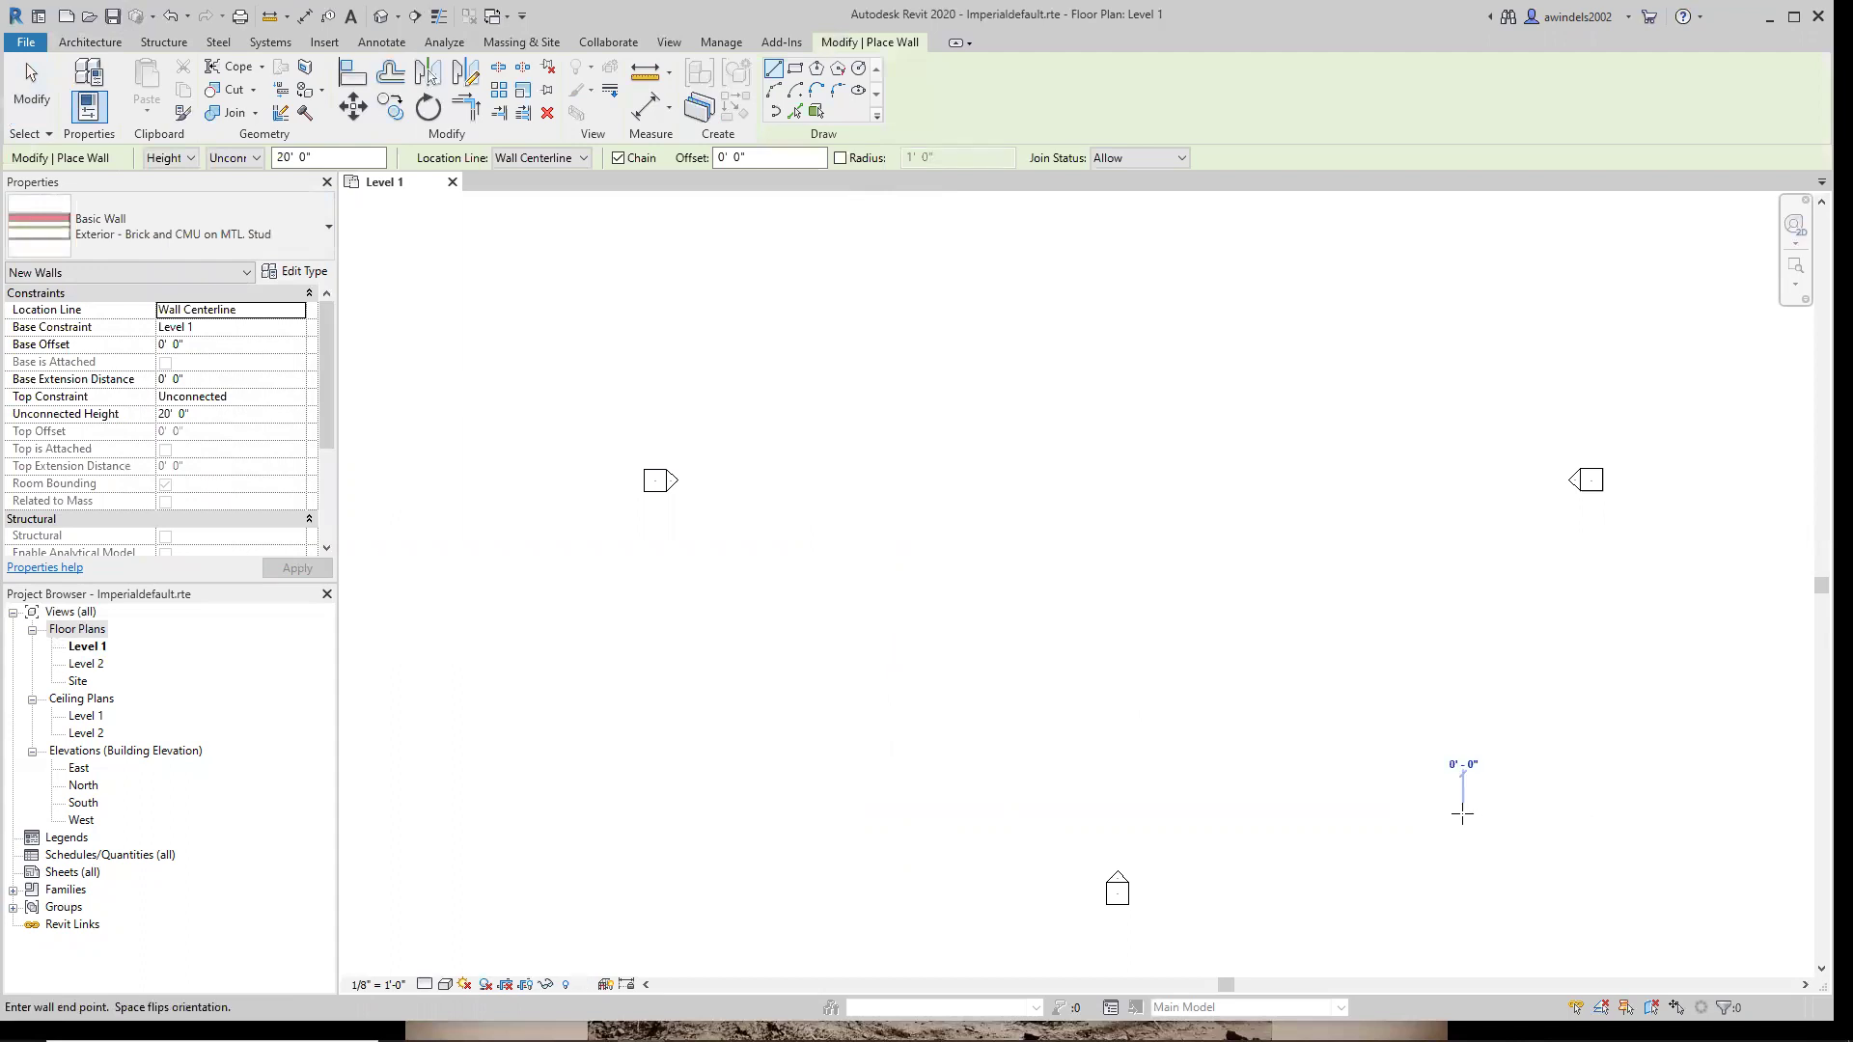
text(100)
key(Return)
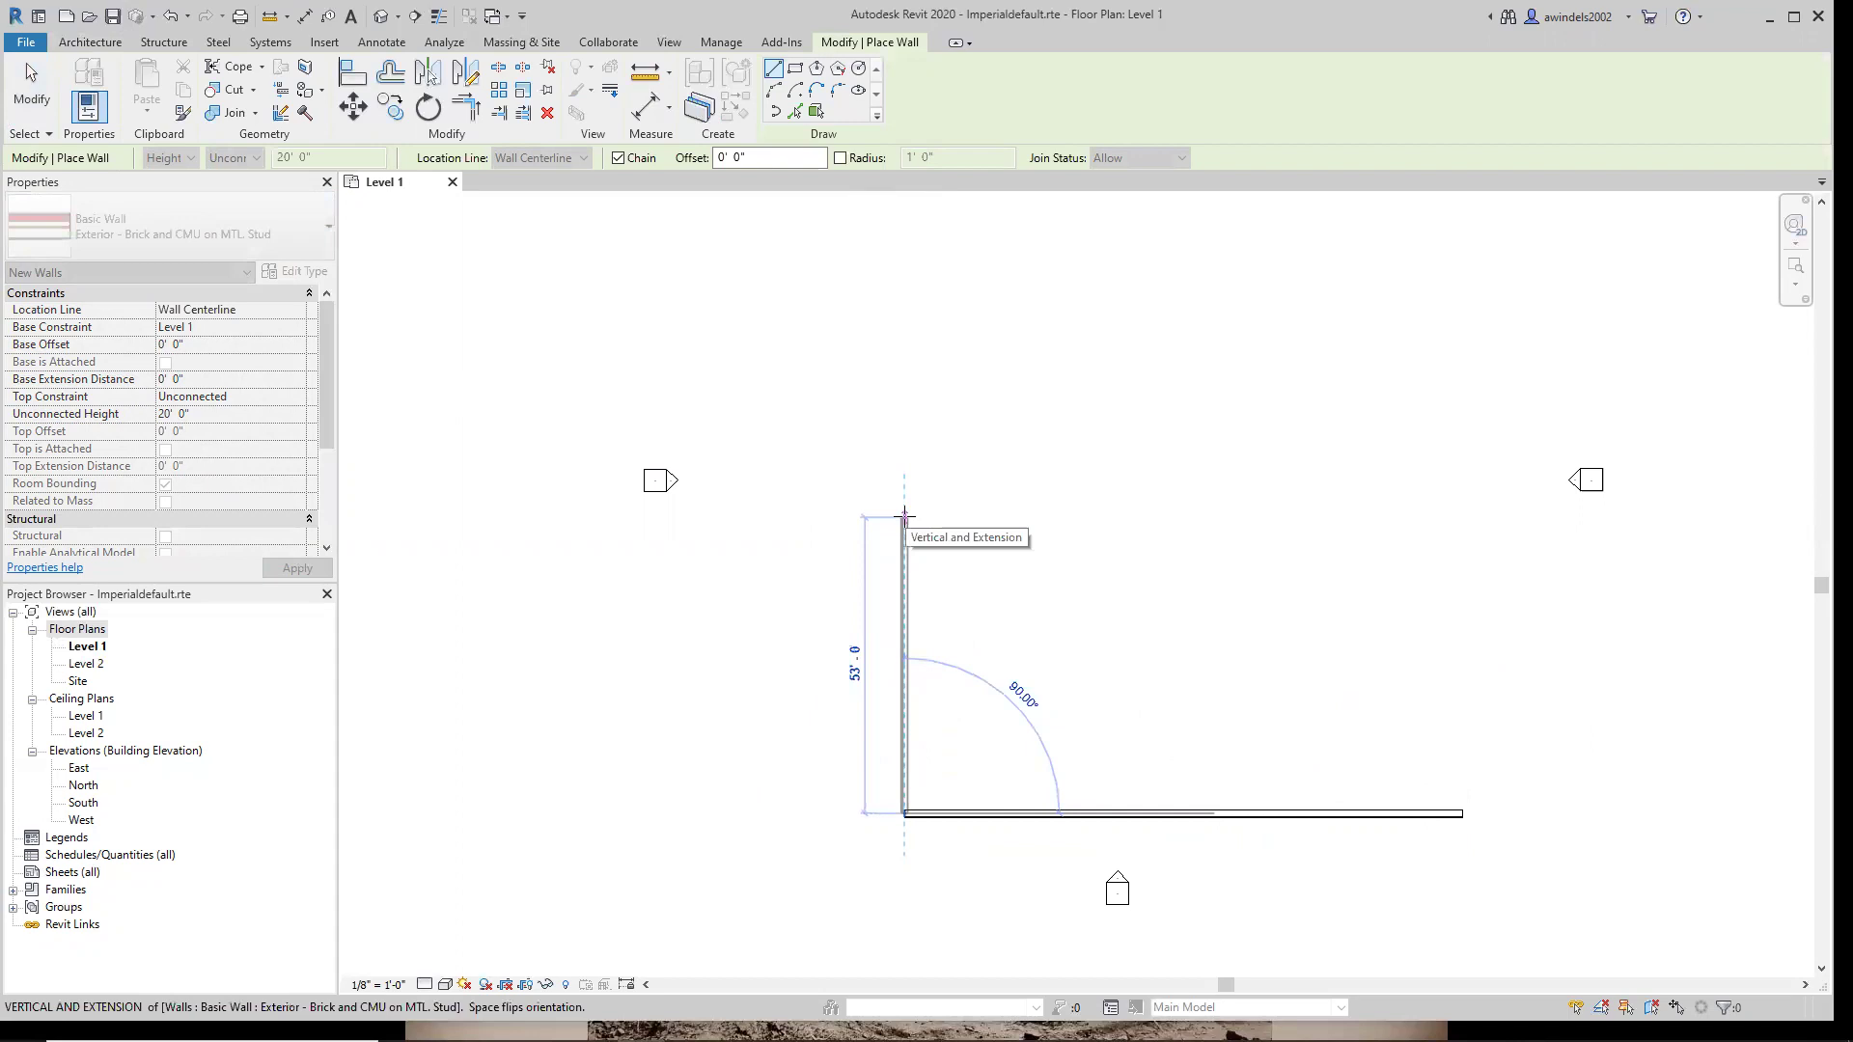
Continue the wall chain with an 80' wall straight up and a 100' wall to the right.
text(80)
key(Return)
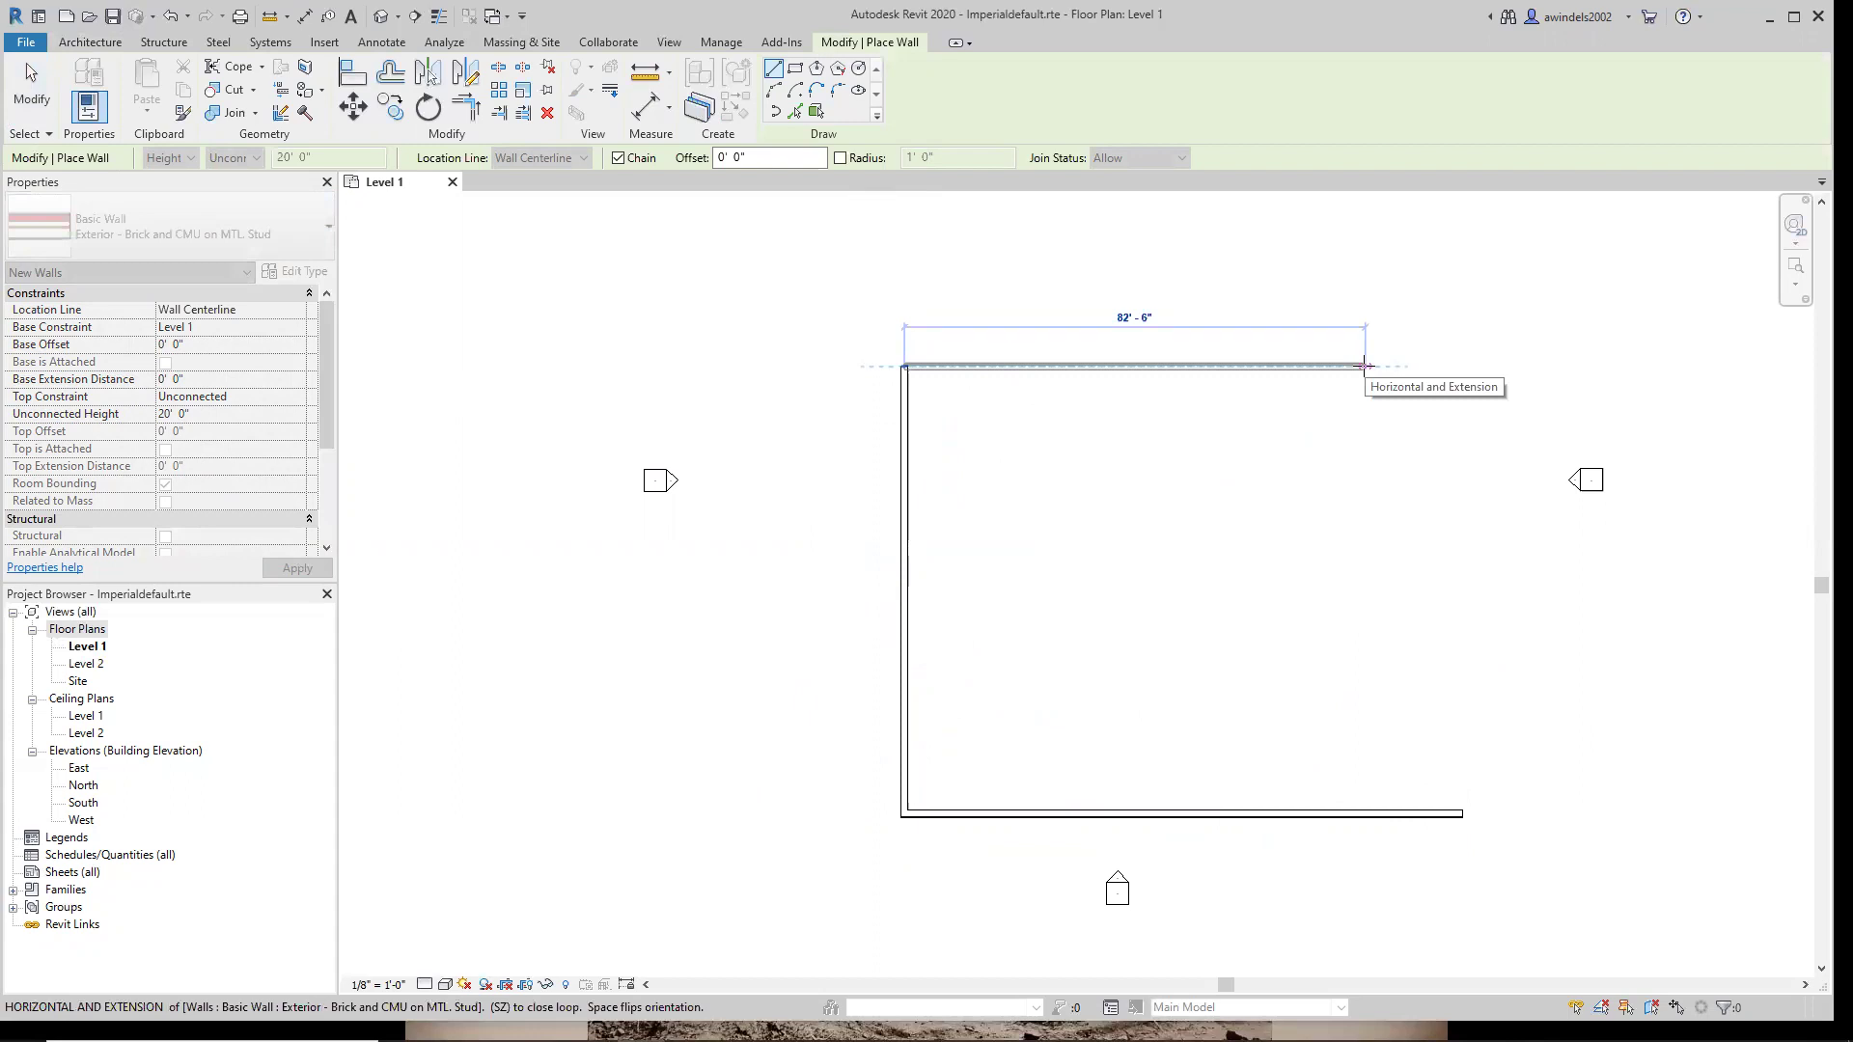
text(100)
key(Return)
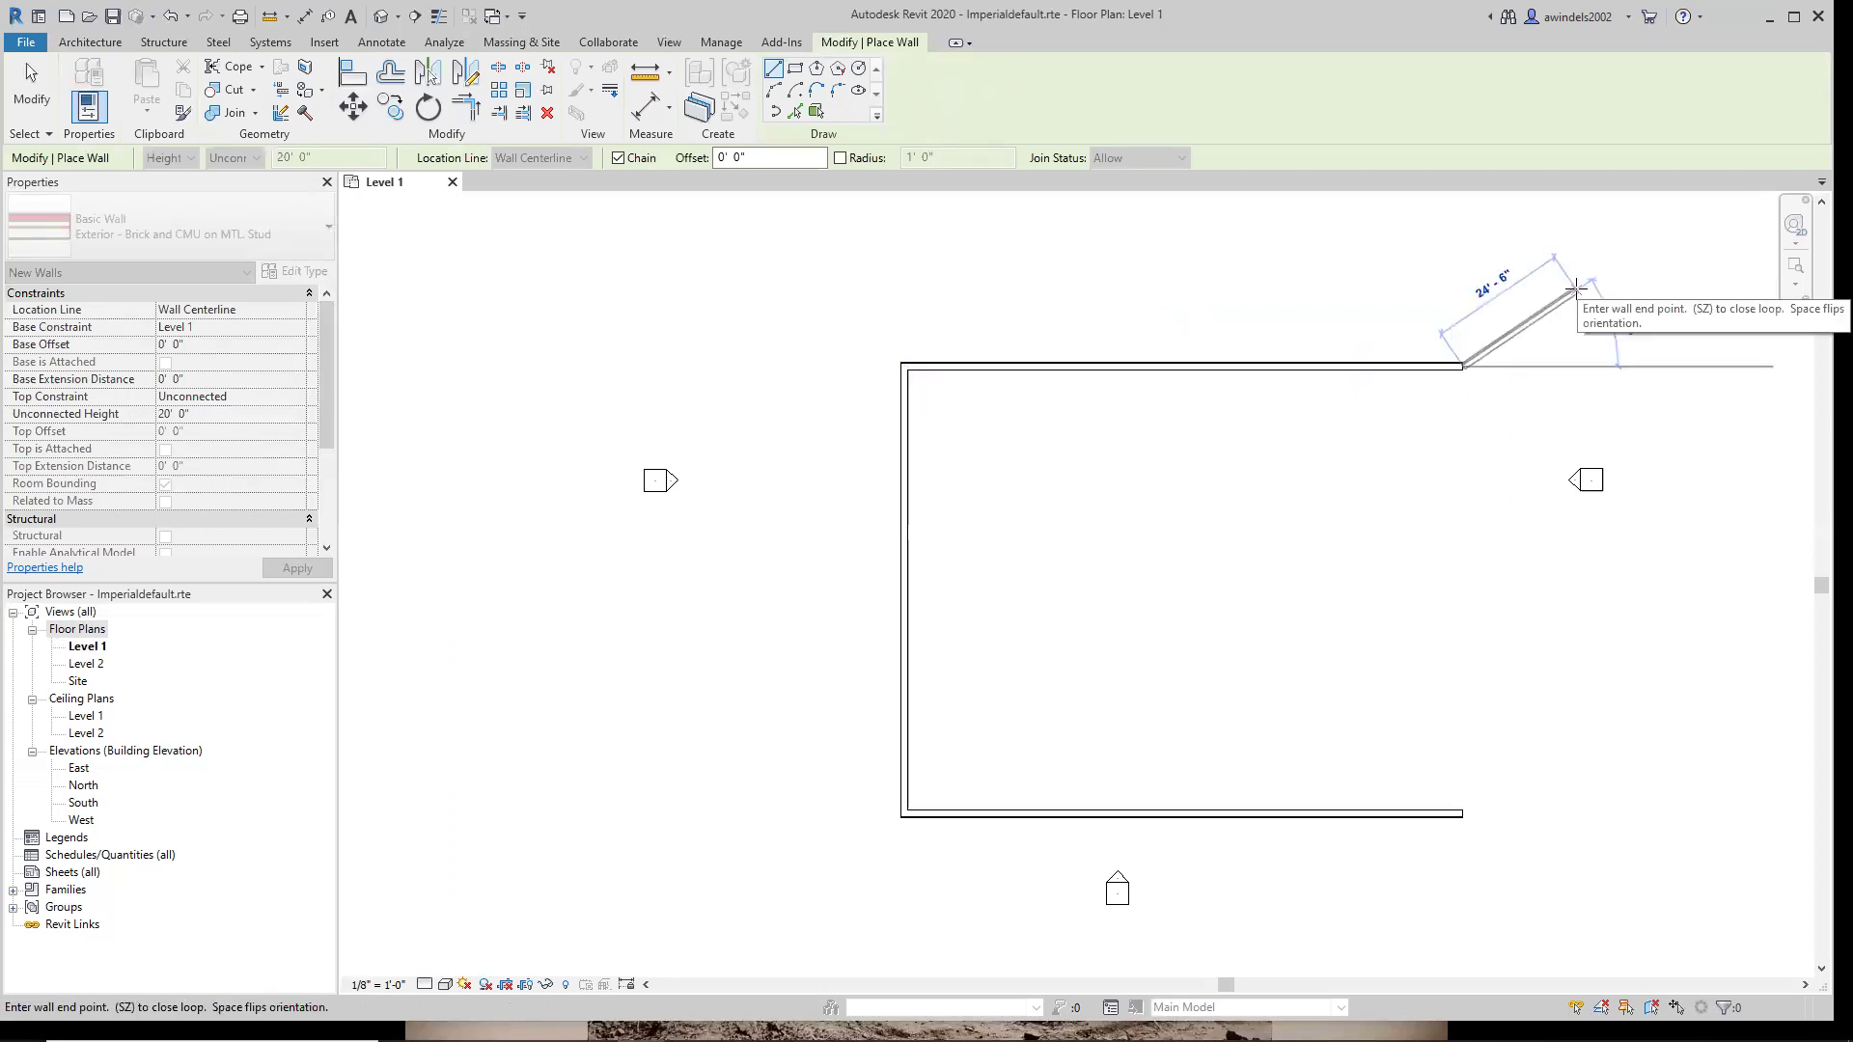
Extend the chain with a 16' wall downward and a 16' wall to the right, and end the Wall command.
text(16)
key(Return)
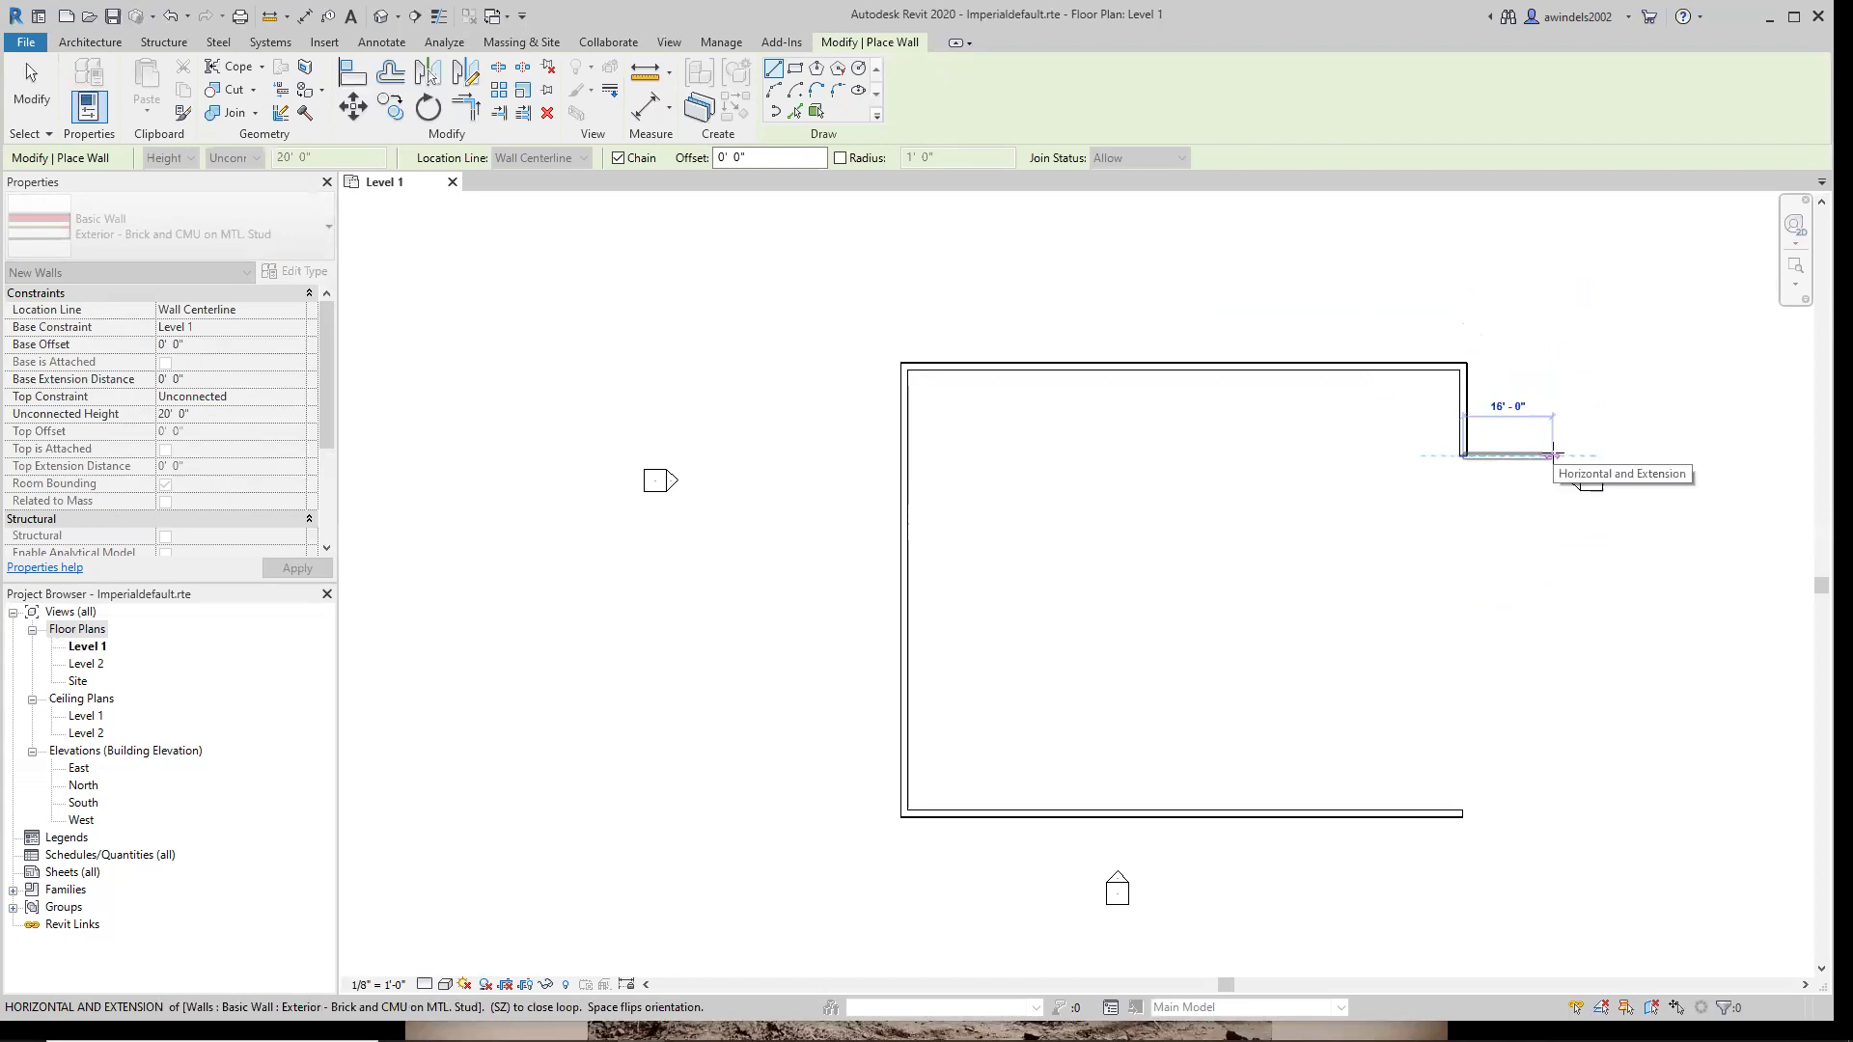
click(1553, 454)
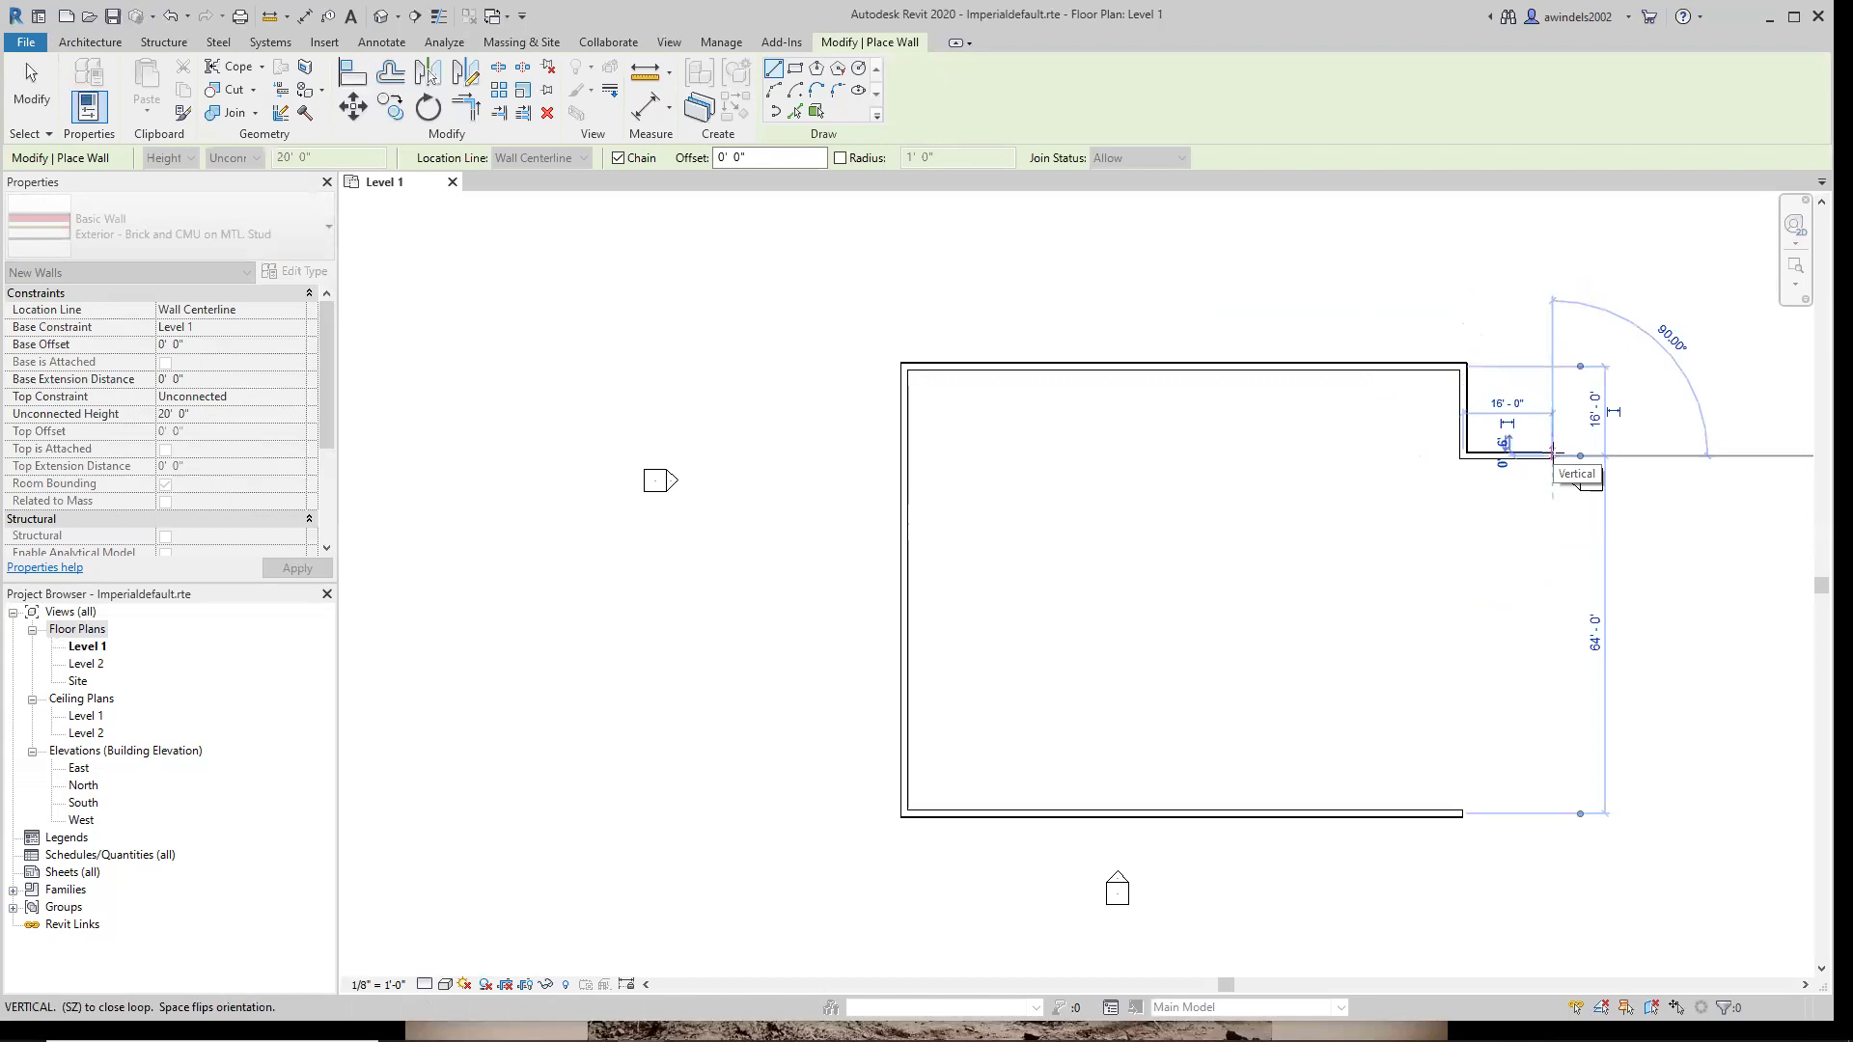
key(Escape)
key(Escape)
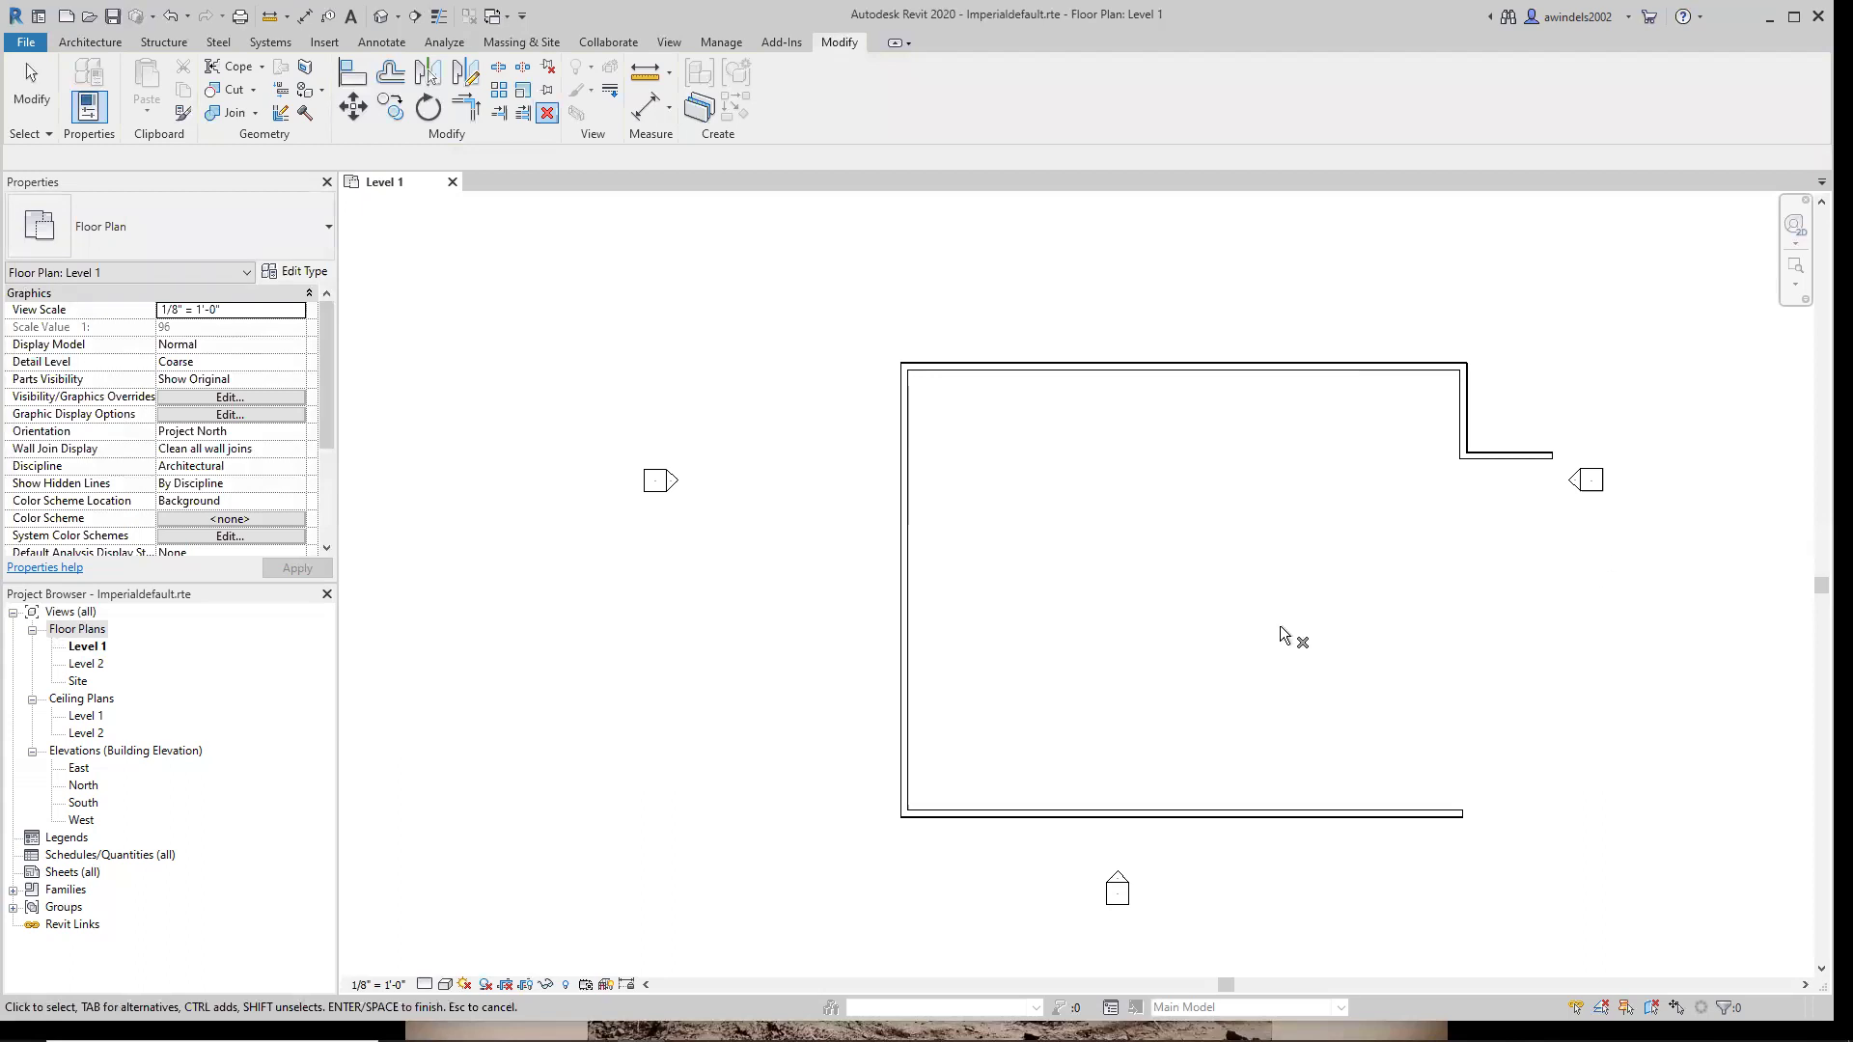
Switch to Kindle Cloud Reader in the browser and page ahead past the Properties interface section to the Type Properties section.
mouse_move(593, 1036)
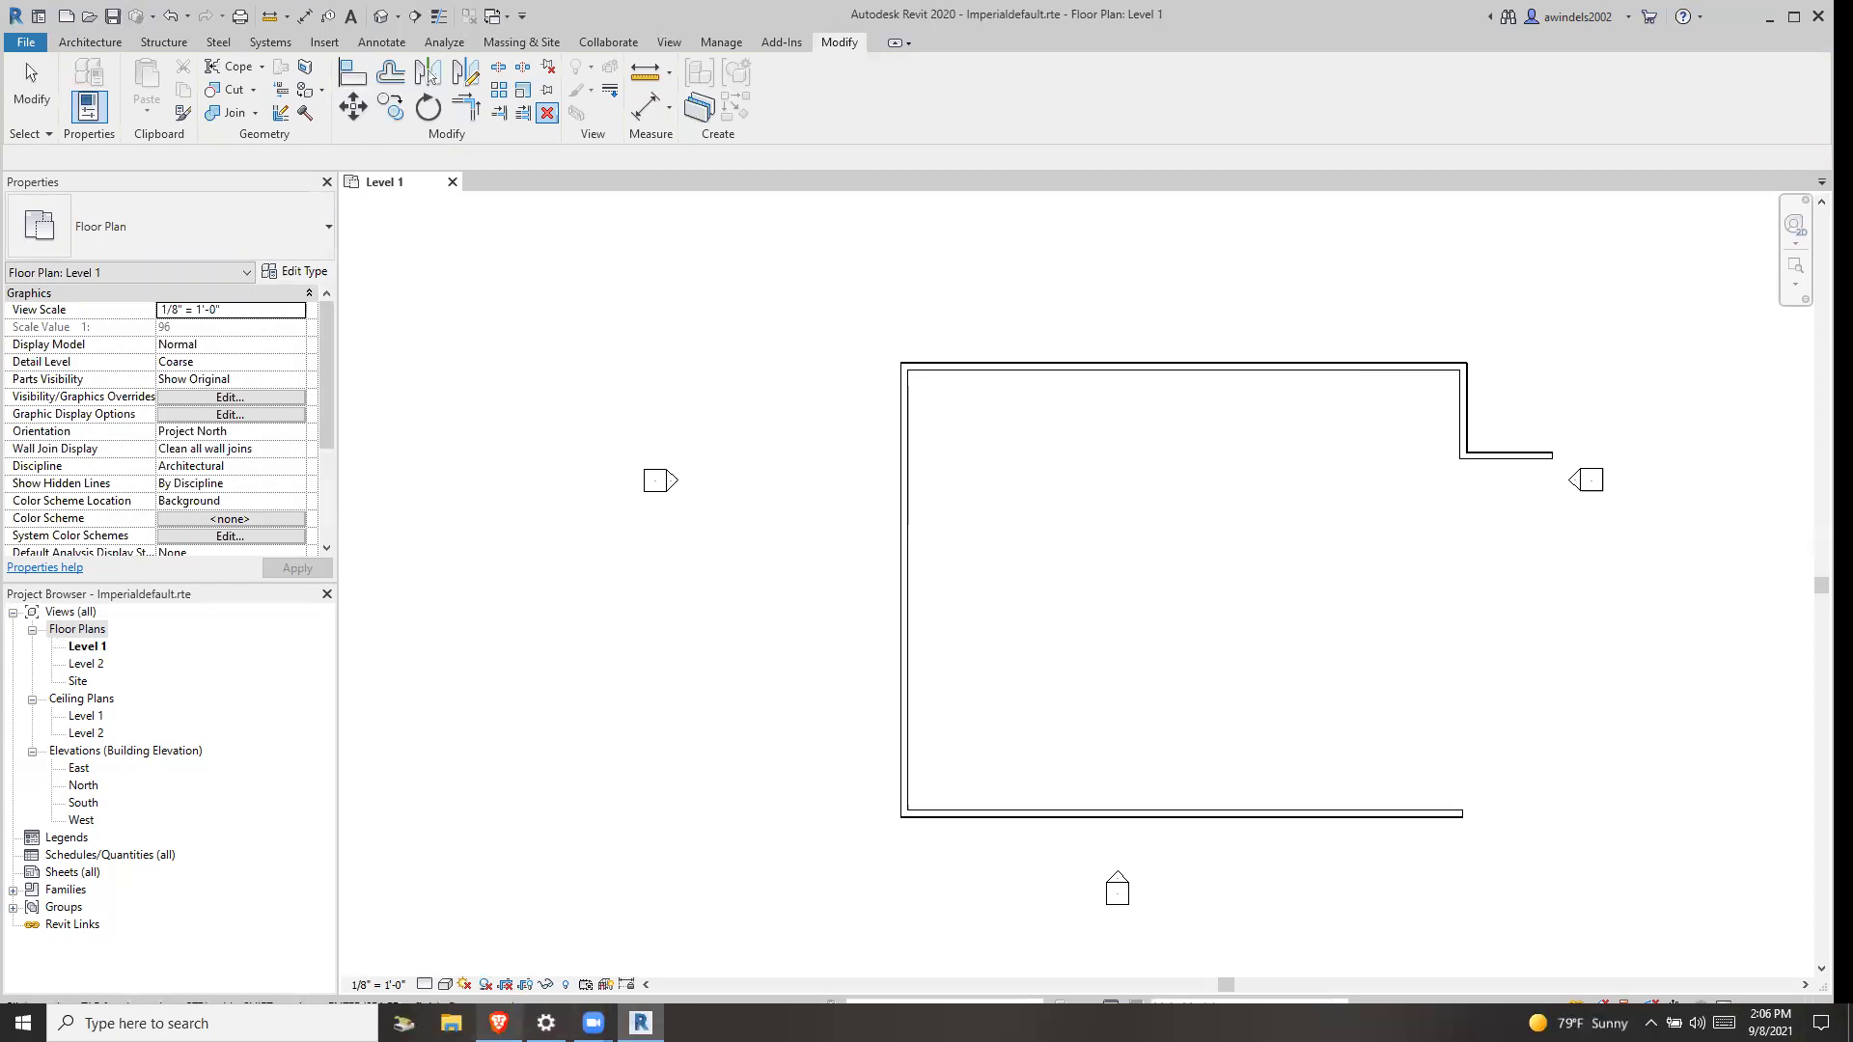
click(498, 1023)
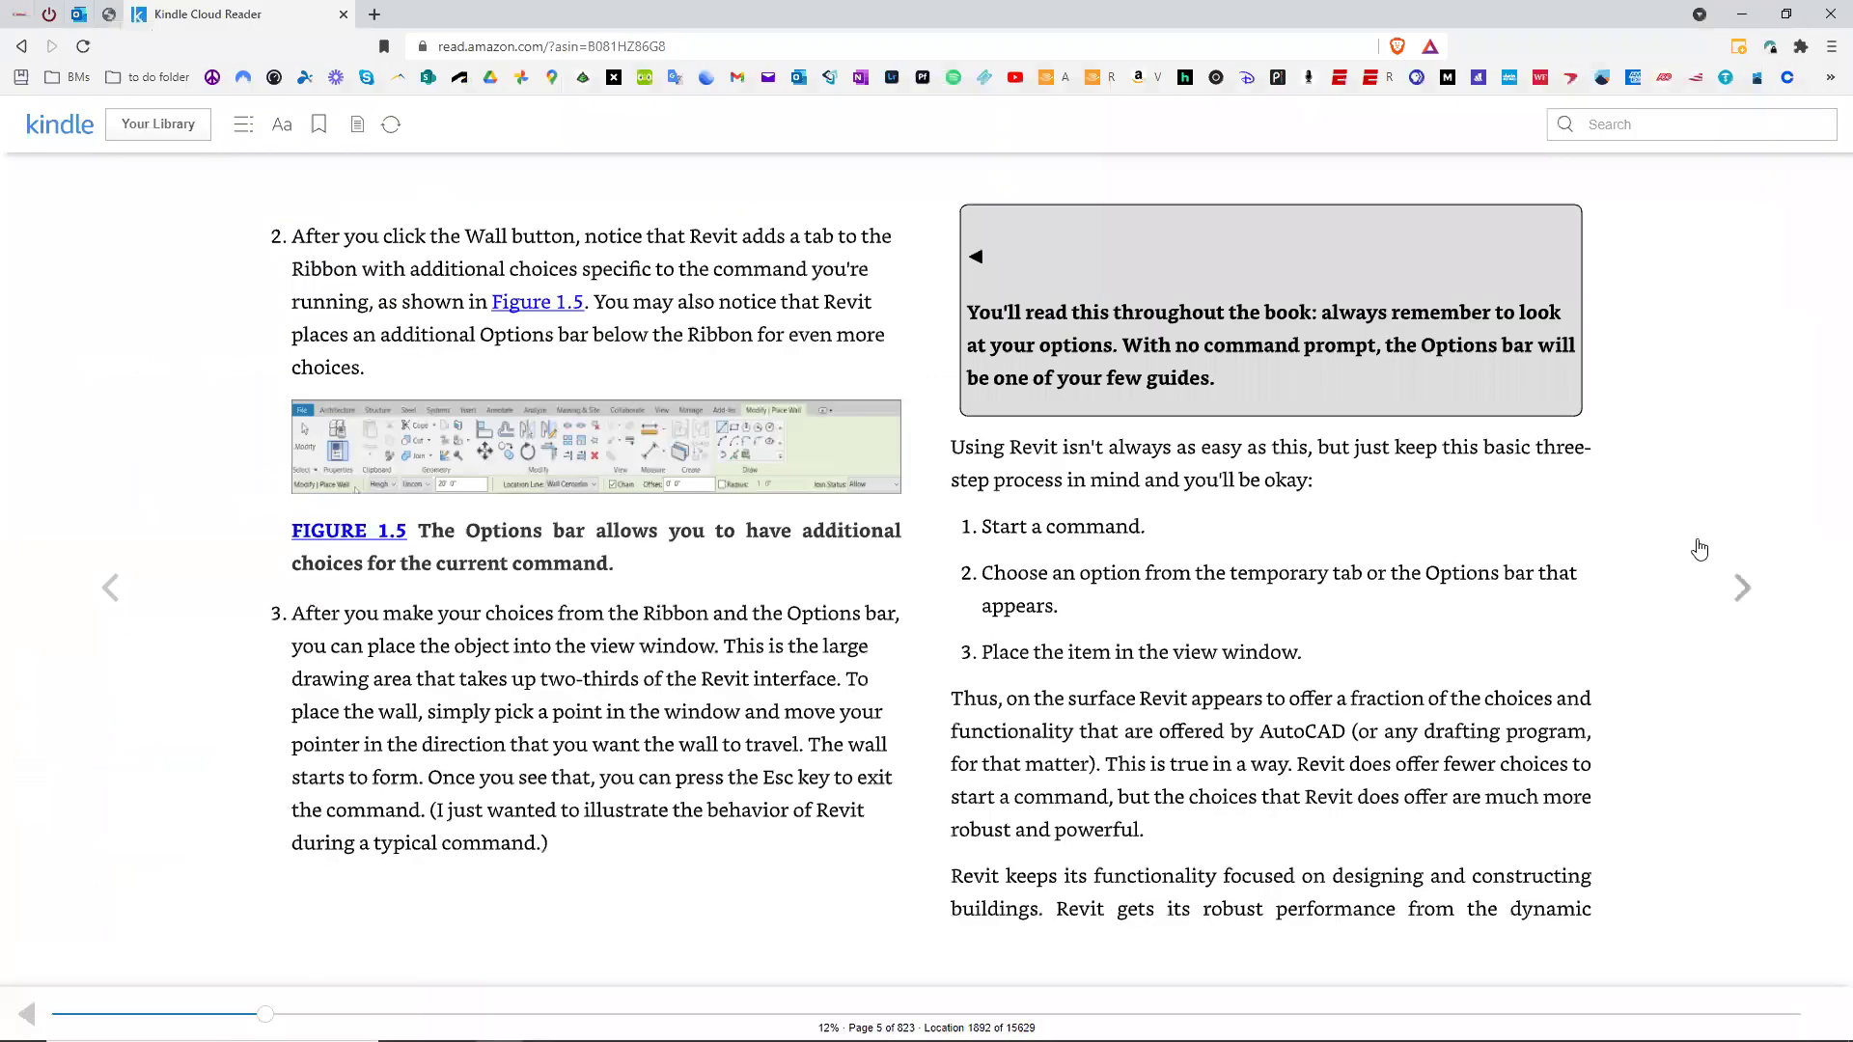
click(1742, 587)
click(1742, 586)
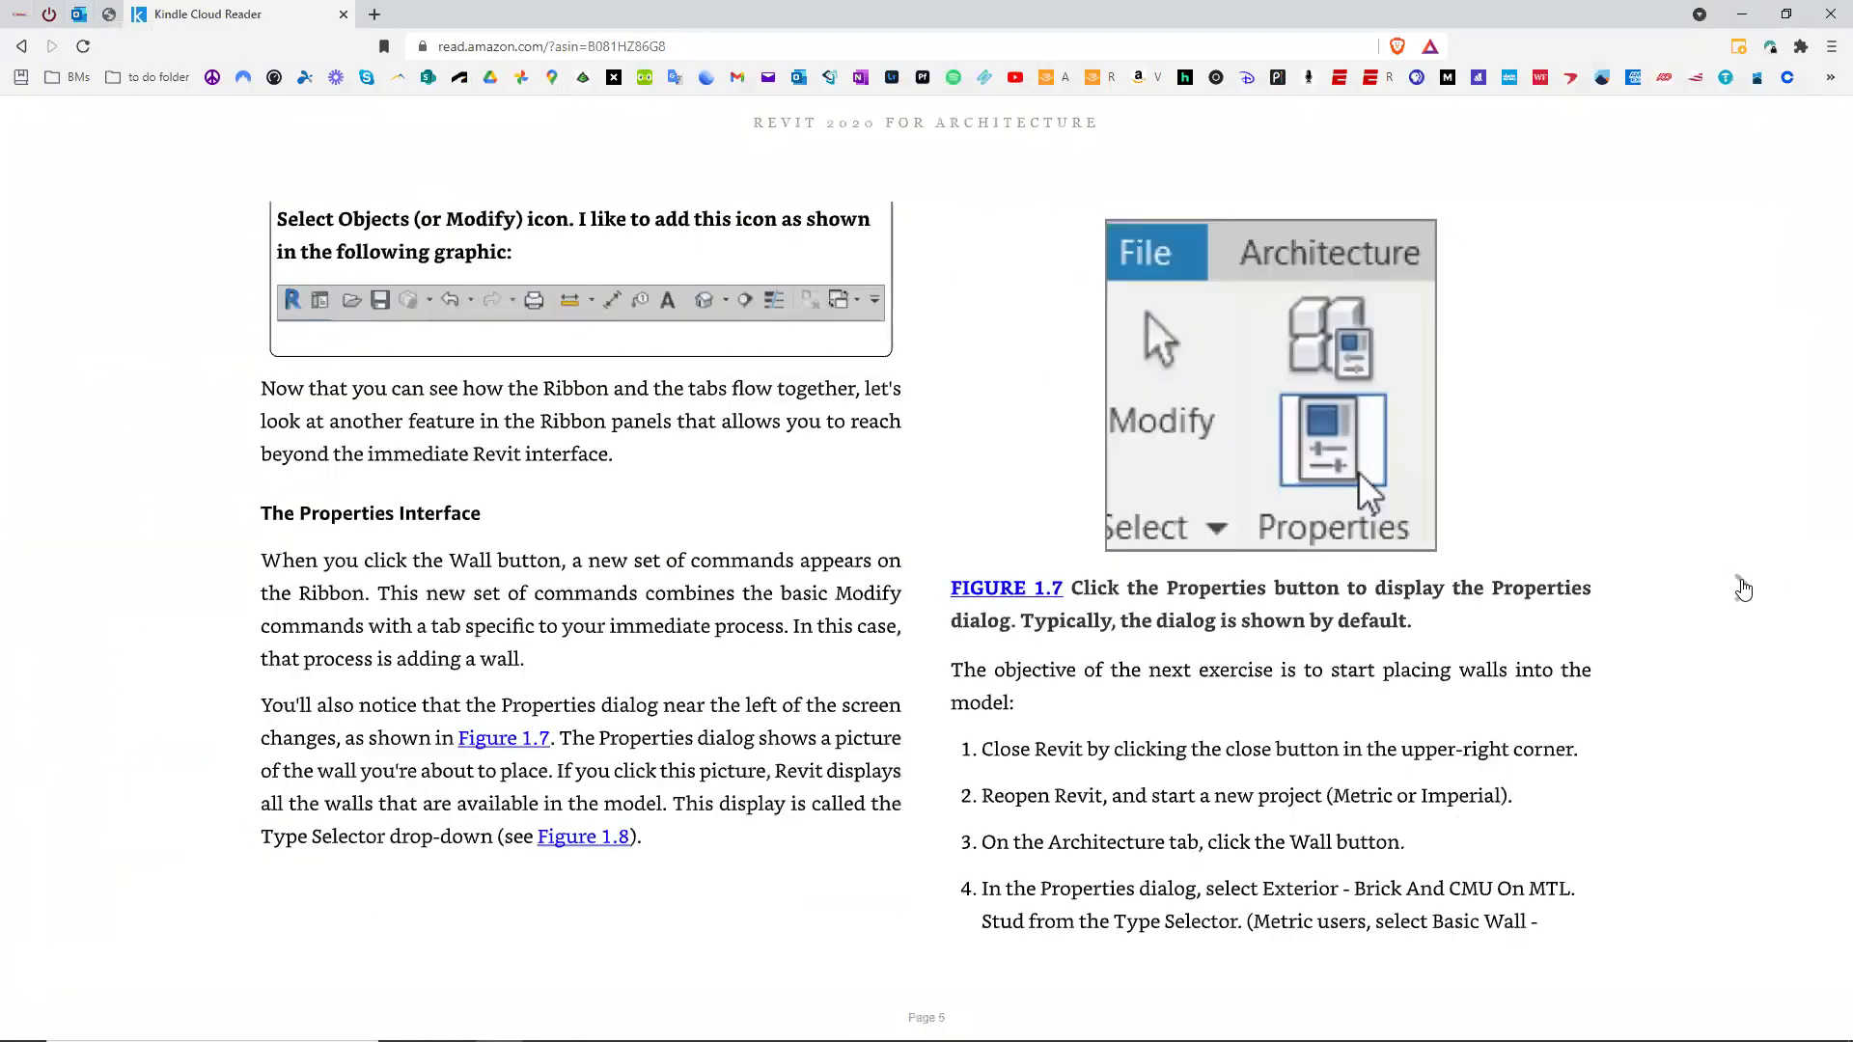
click(1742, 586)
click(1742, 587)
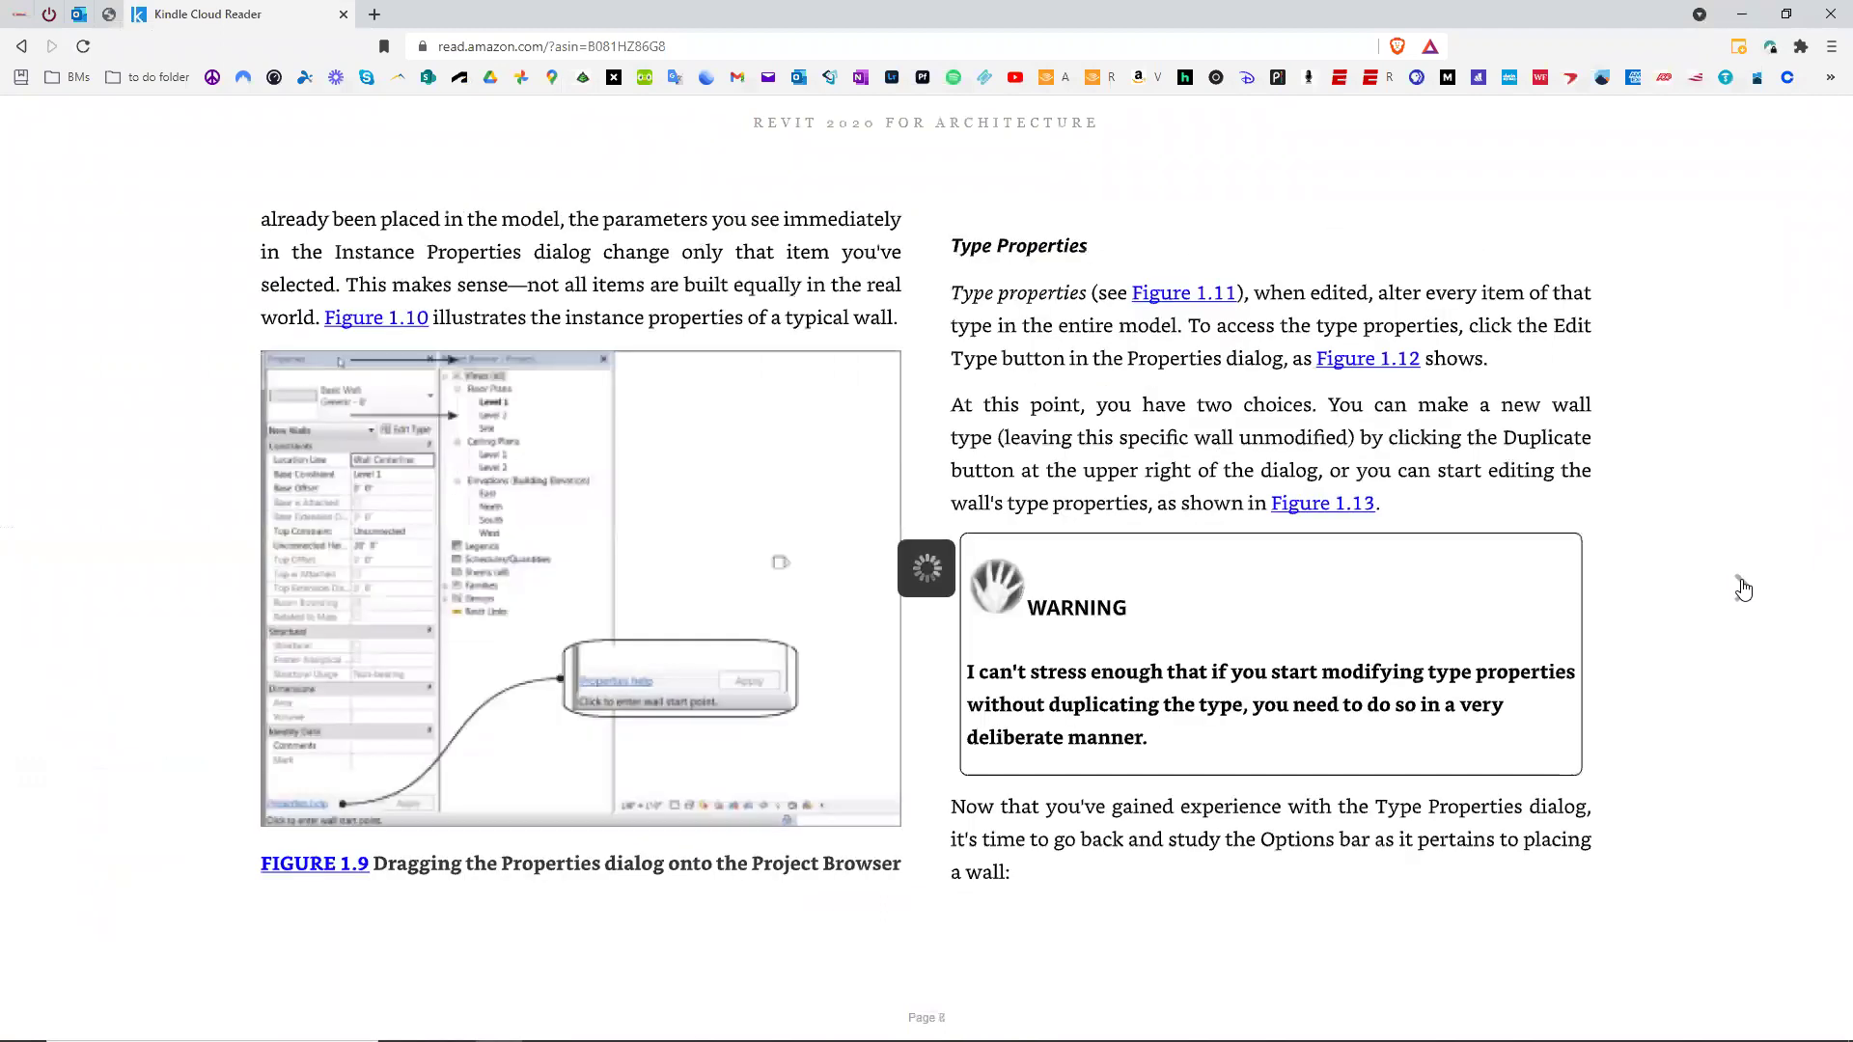
Page ahead in the book past Object Selection to the Crossing Windows, Boxes, and Modifying and Mirroring sections.
click(1742, 587)
click(1742, 586)
click(1742, 587)
click(1742, 587)
click(1742, 586)
click(1741, 586)
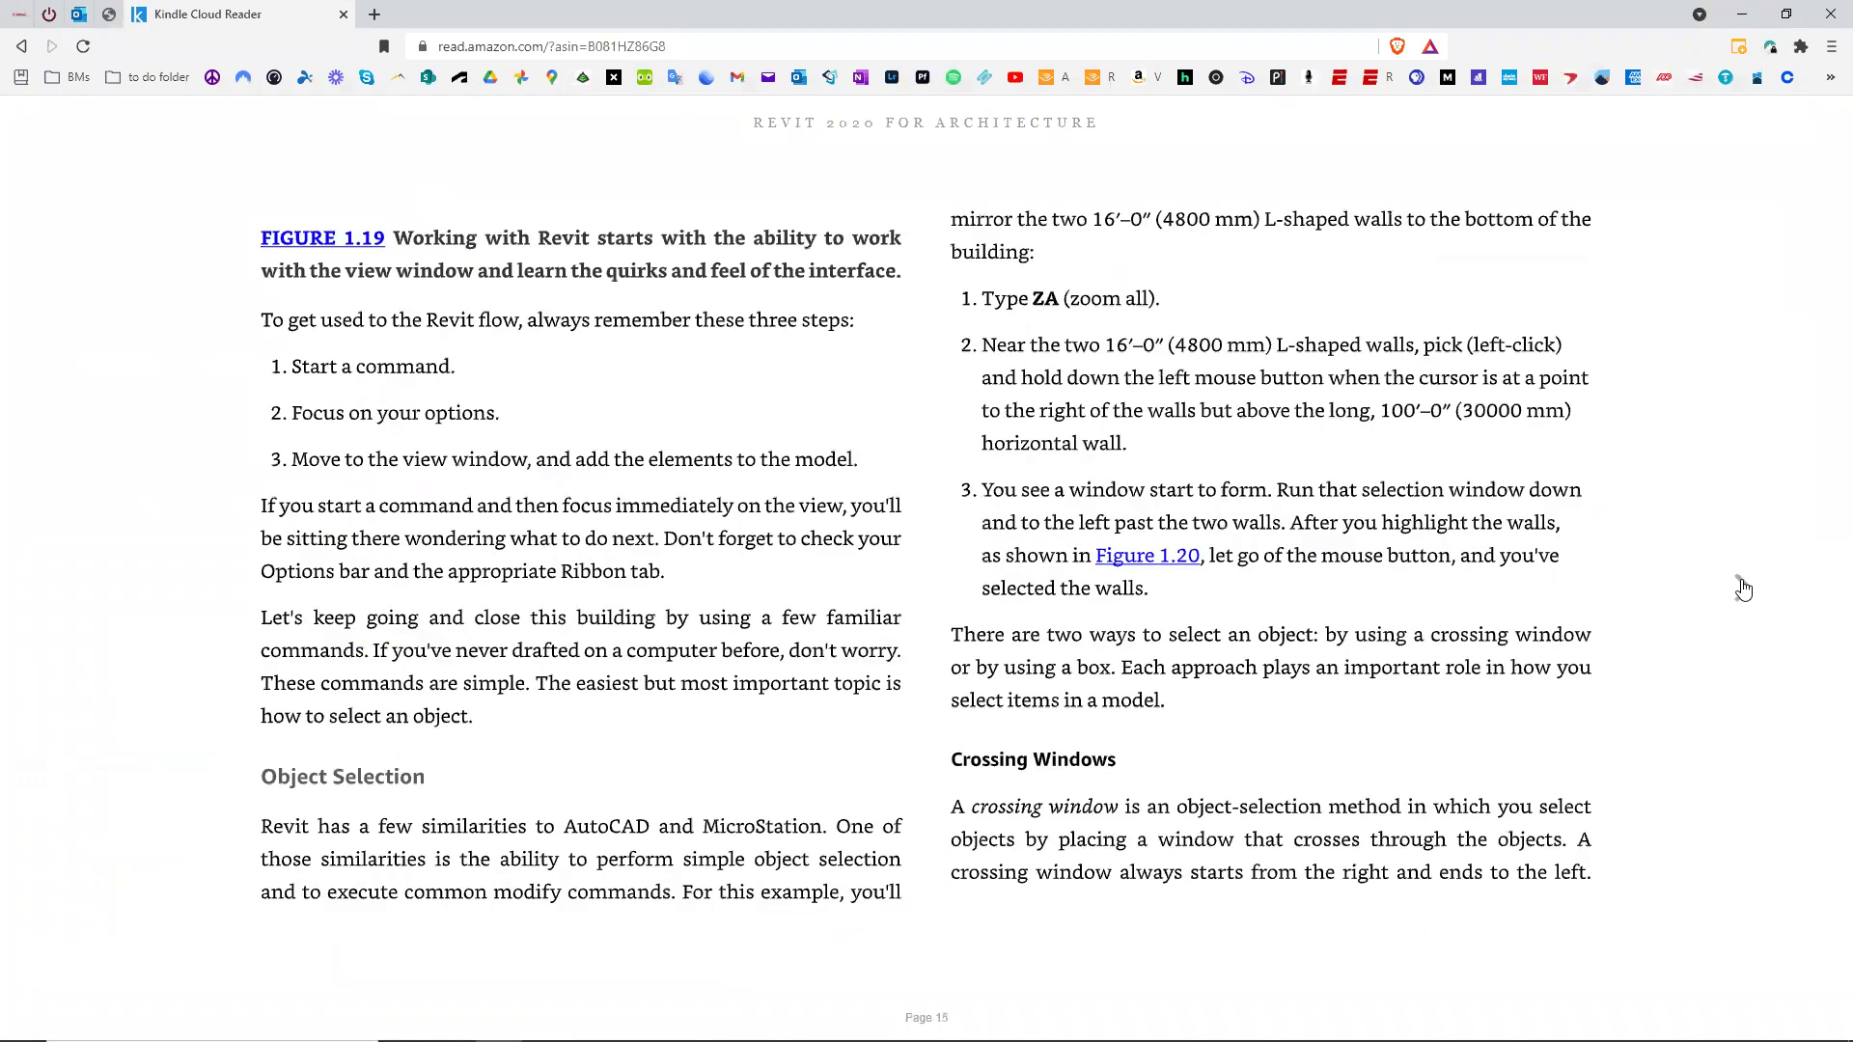
click(1742, 587)
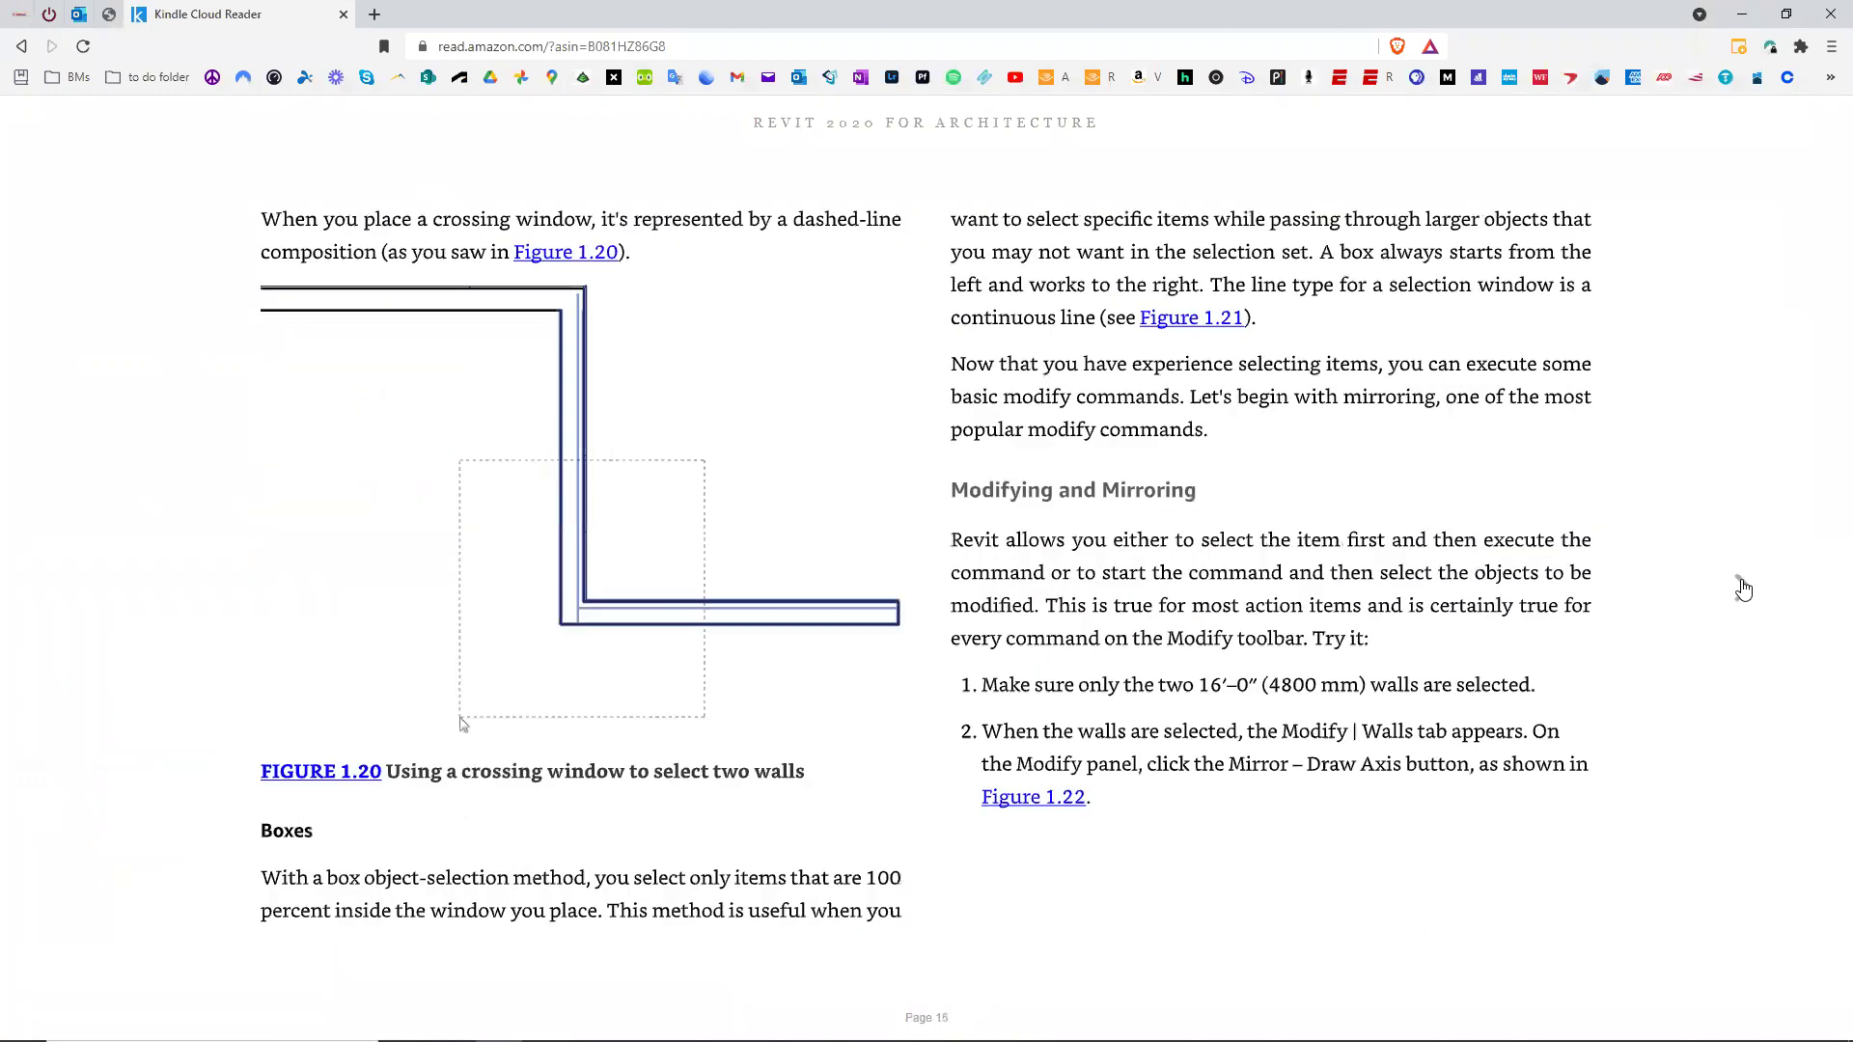
click(516, 499)
click(515, 497)
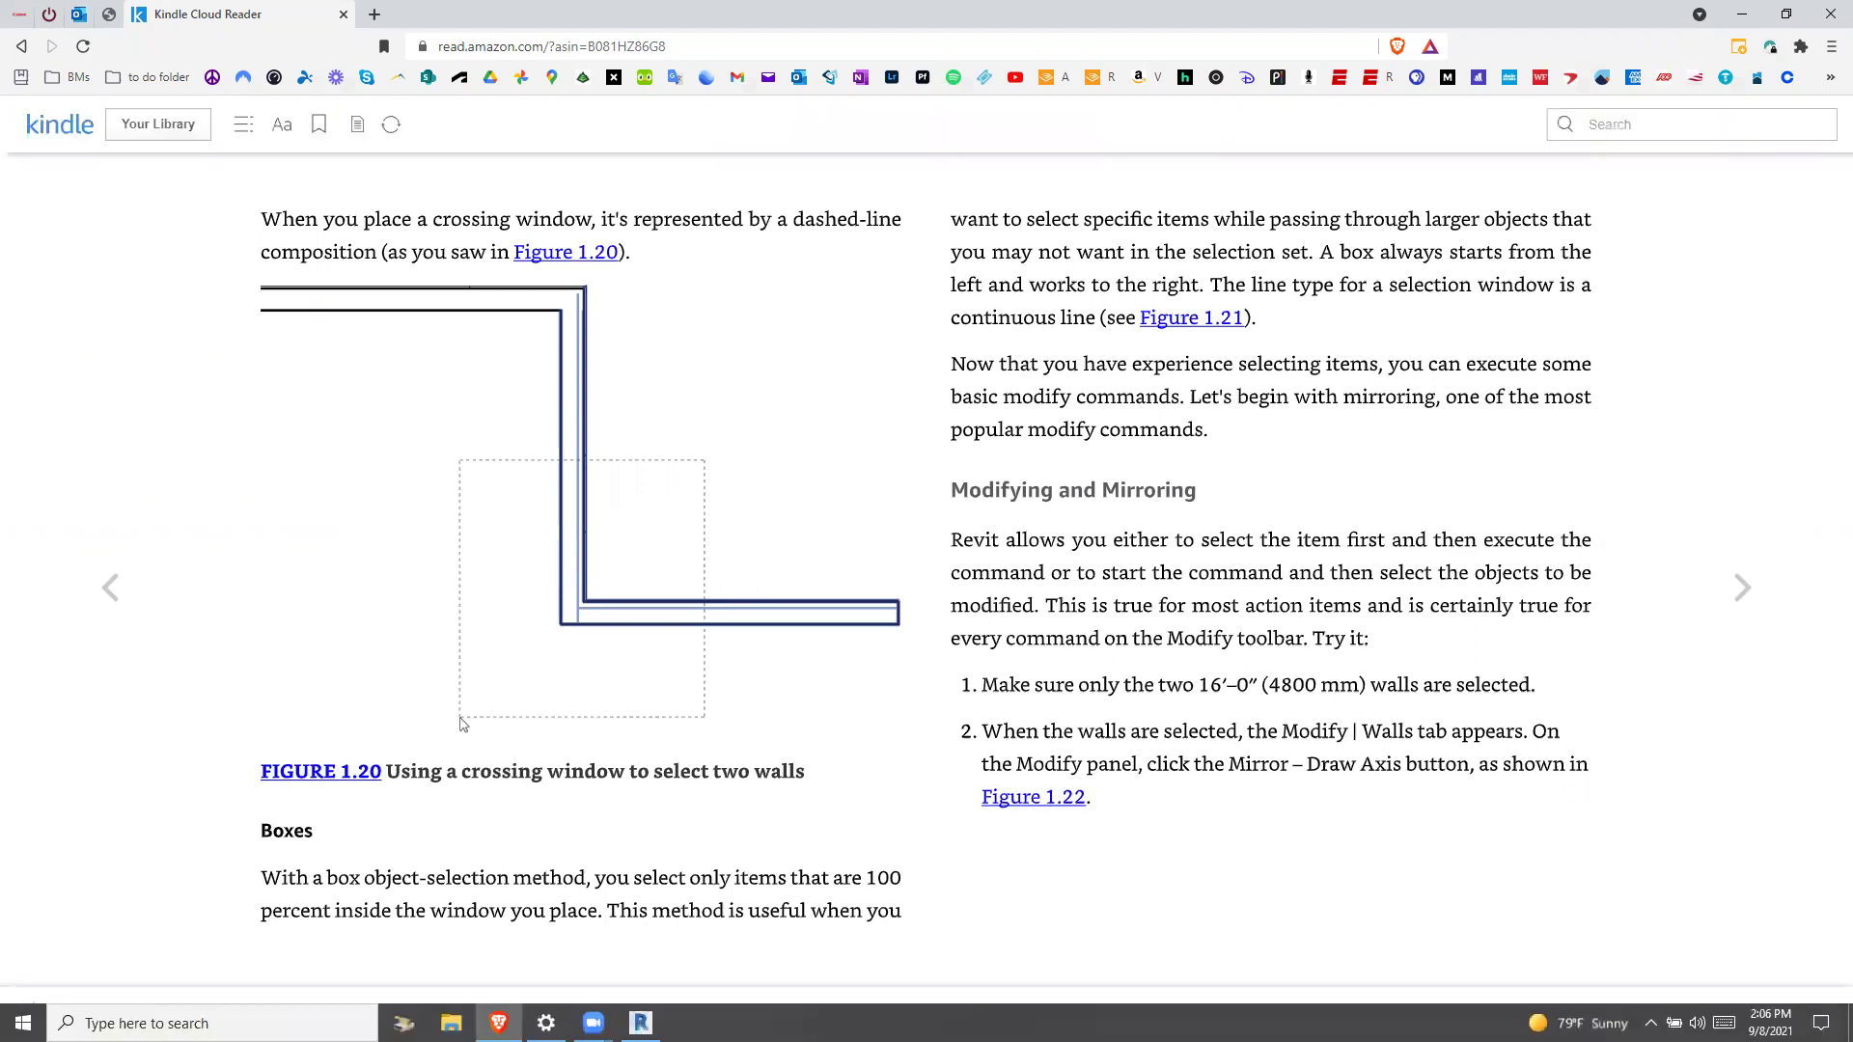
Switch to Revit and select the two 16' L-shaped walls with a crossing window started to the lower right of their corner.
click(640, 1023)
scroll(1474, 479, up, 2)
mouse_move(1477, 477)
middle_down()
mouse_move(1283, 584)
mouse_move(1258, 565)
middle_up()
scroll(1258, 565, up, 3)
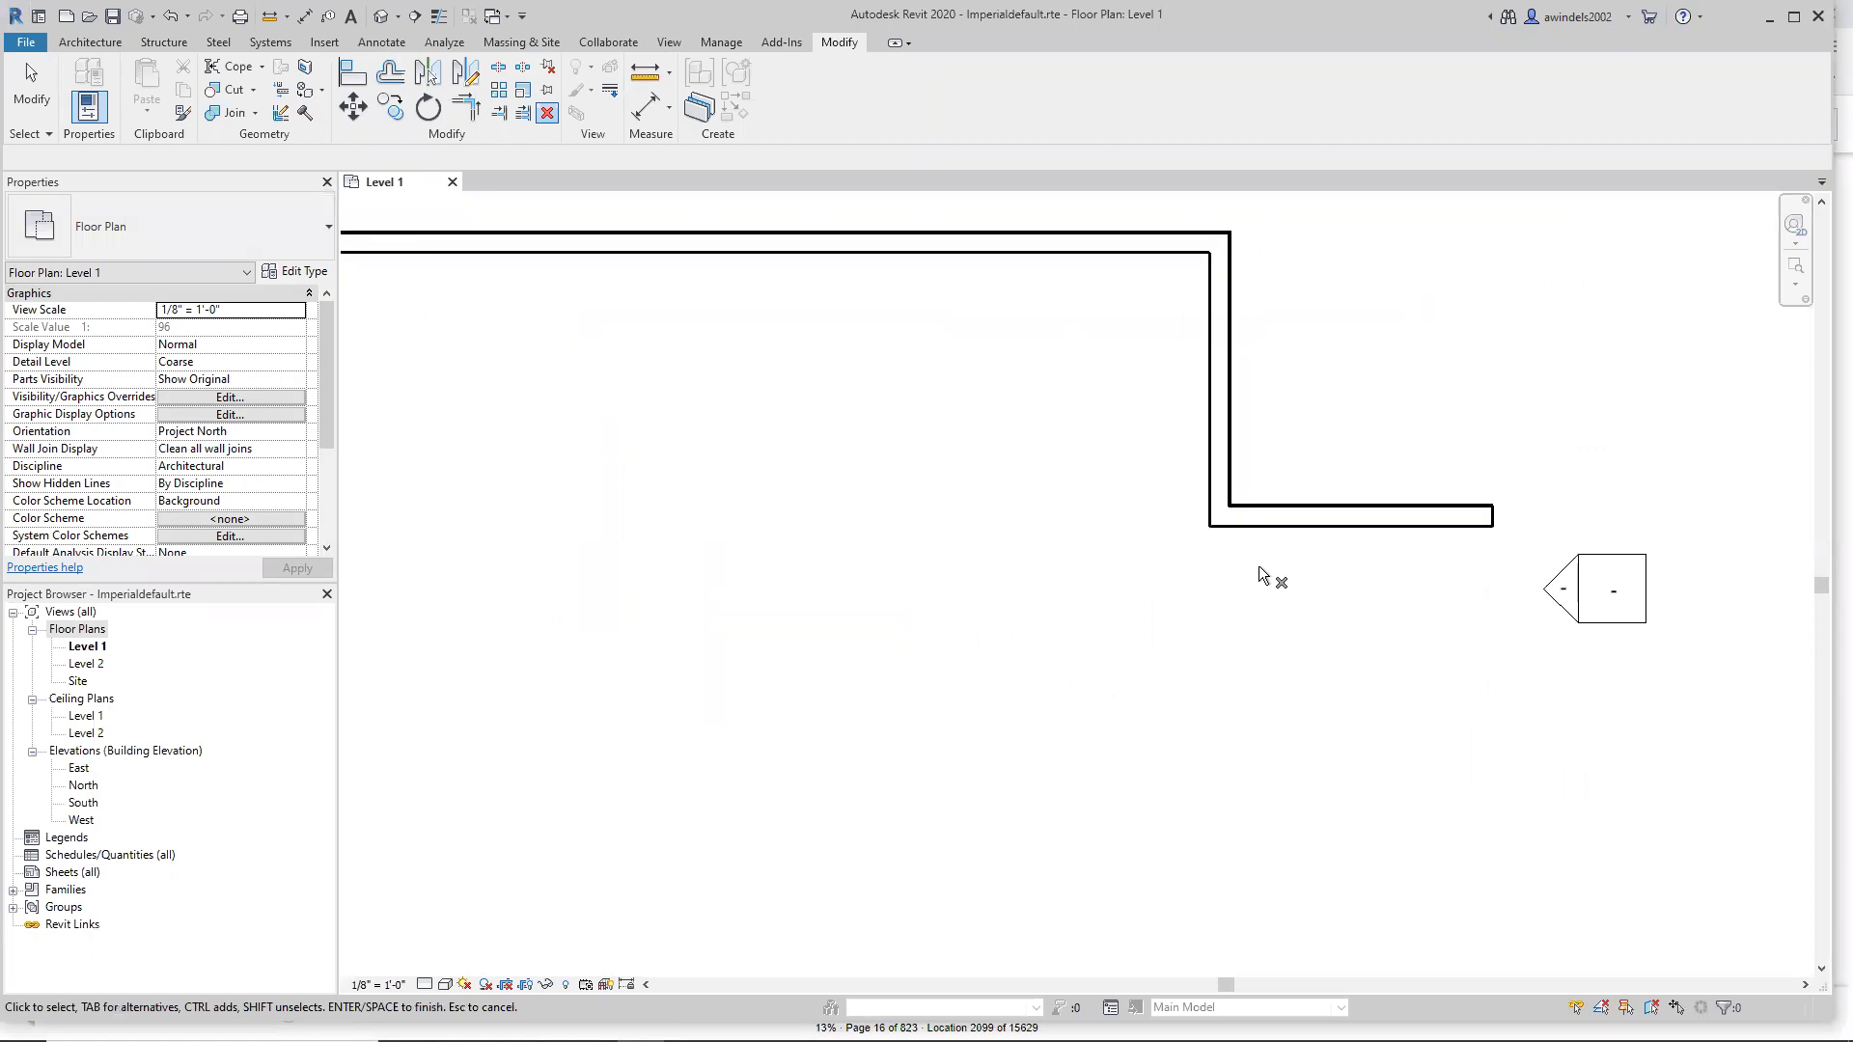
drag(1219, 510, 1381, 411)
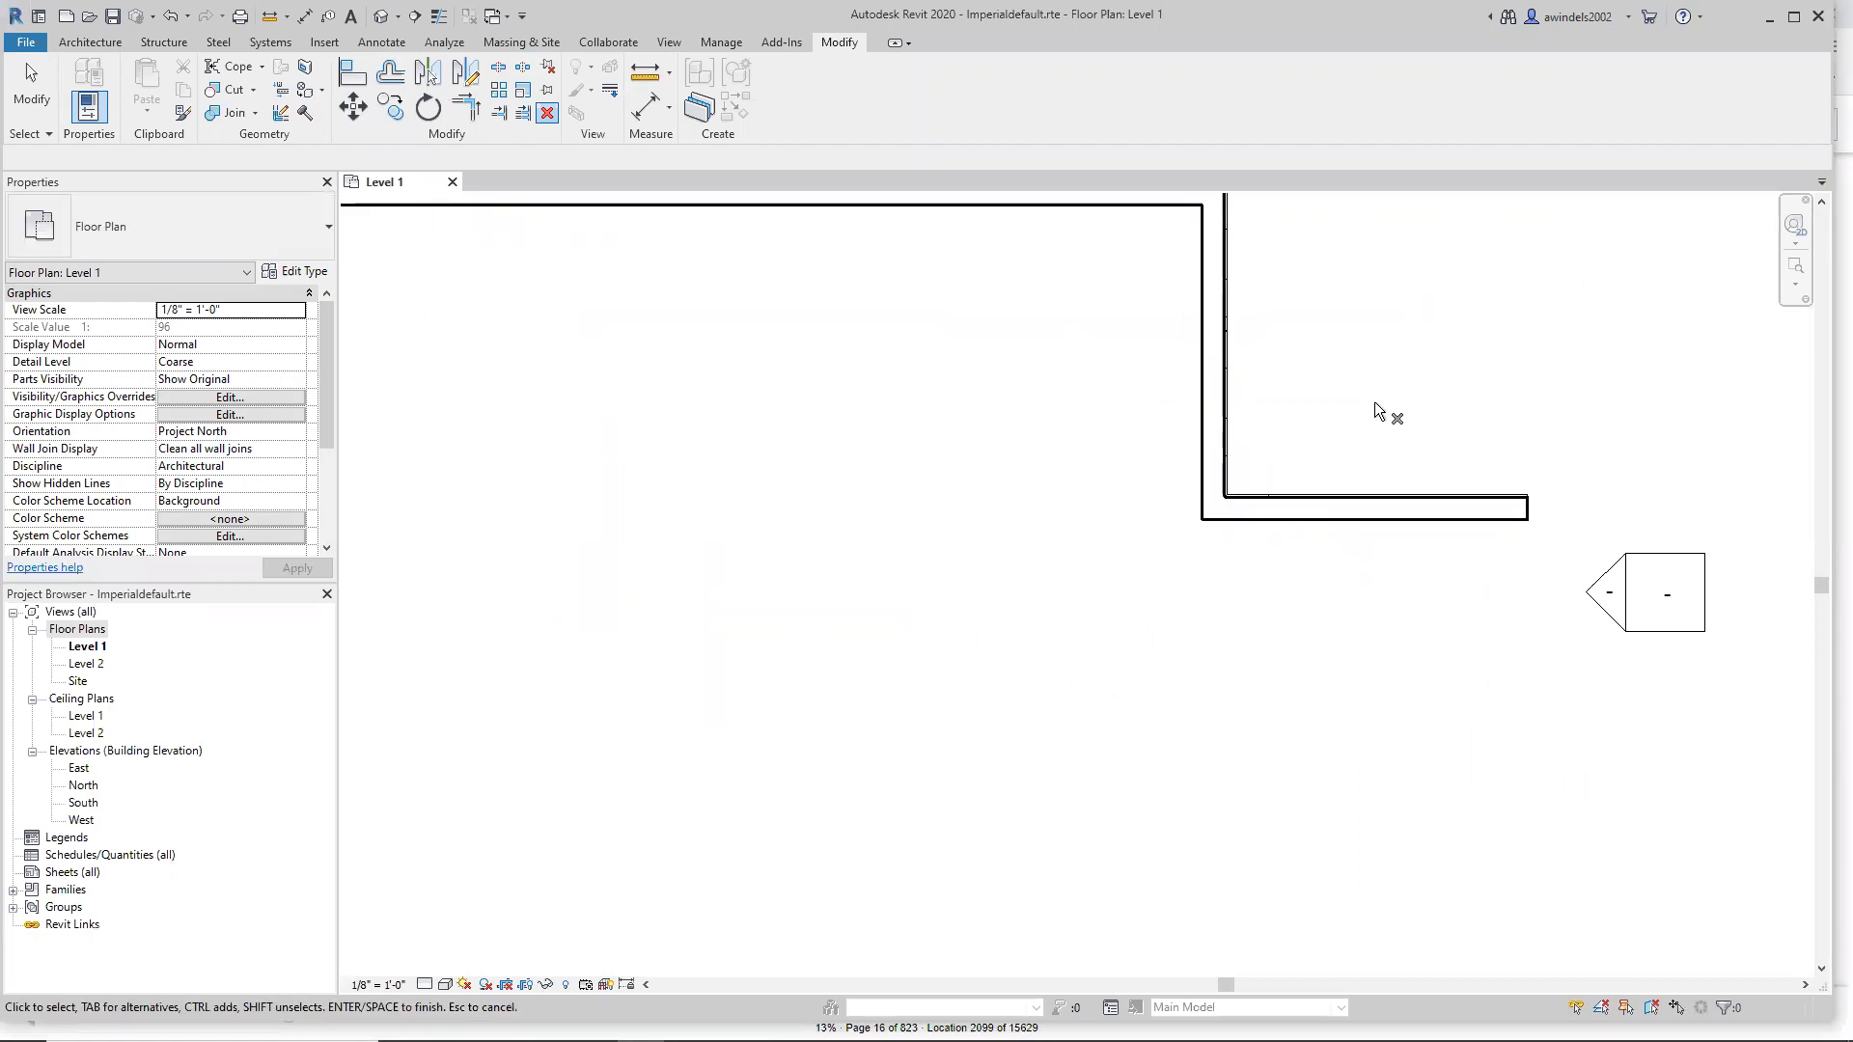
drag(1105, 618, 1559, 435)
click(1556, 427)
drag(1400, 602, 1096, 339)
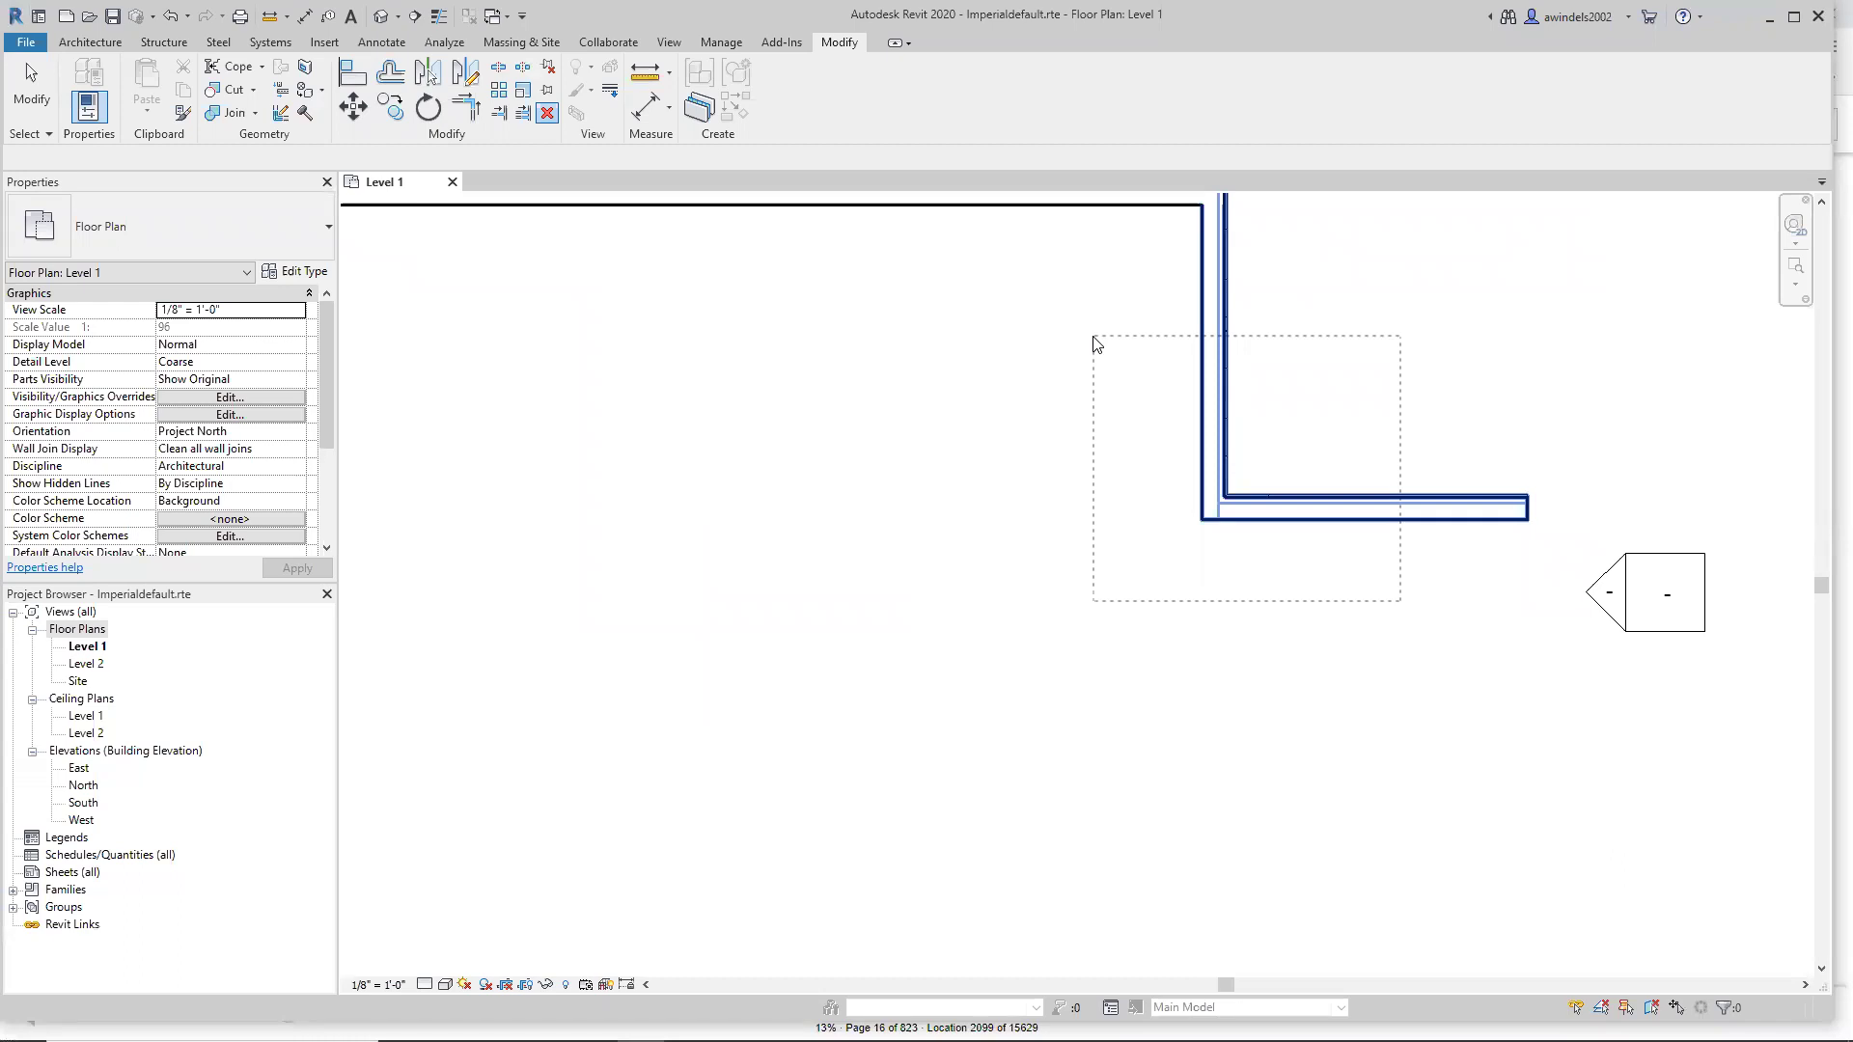
drag(1093, 337, 1093, 337)
Select the upper 100' wall together with the two 16' walls using a larger crossing window, and clear that selection.
scroll(1093, 337, down, 4)
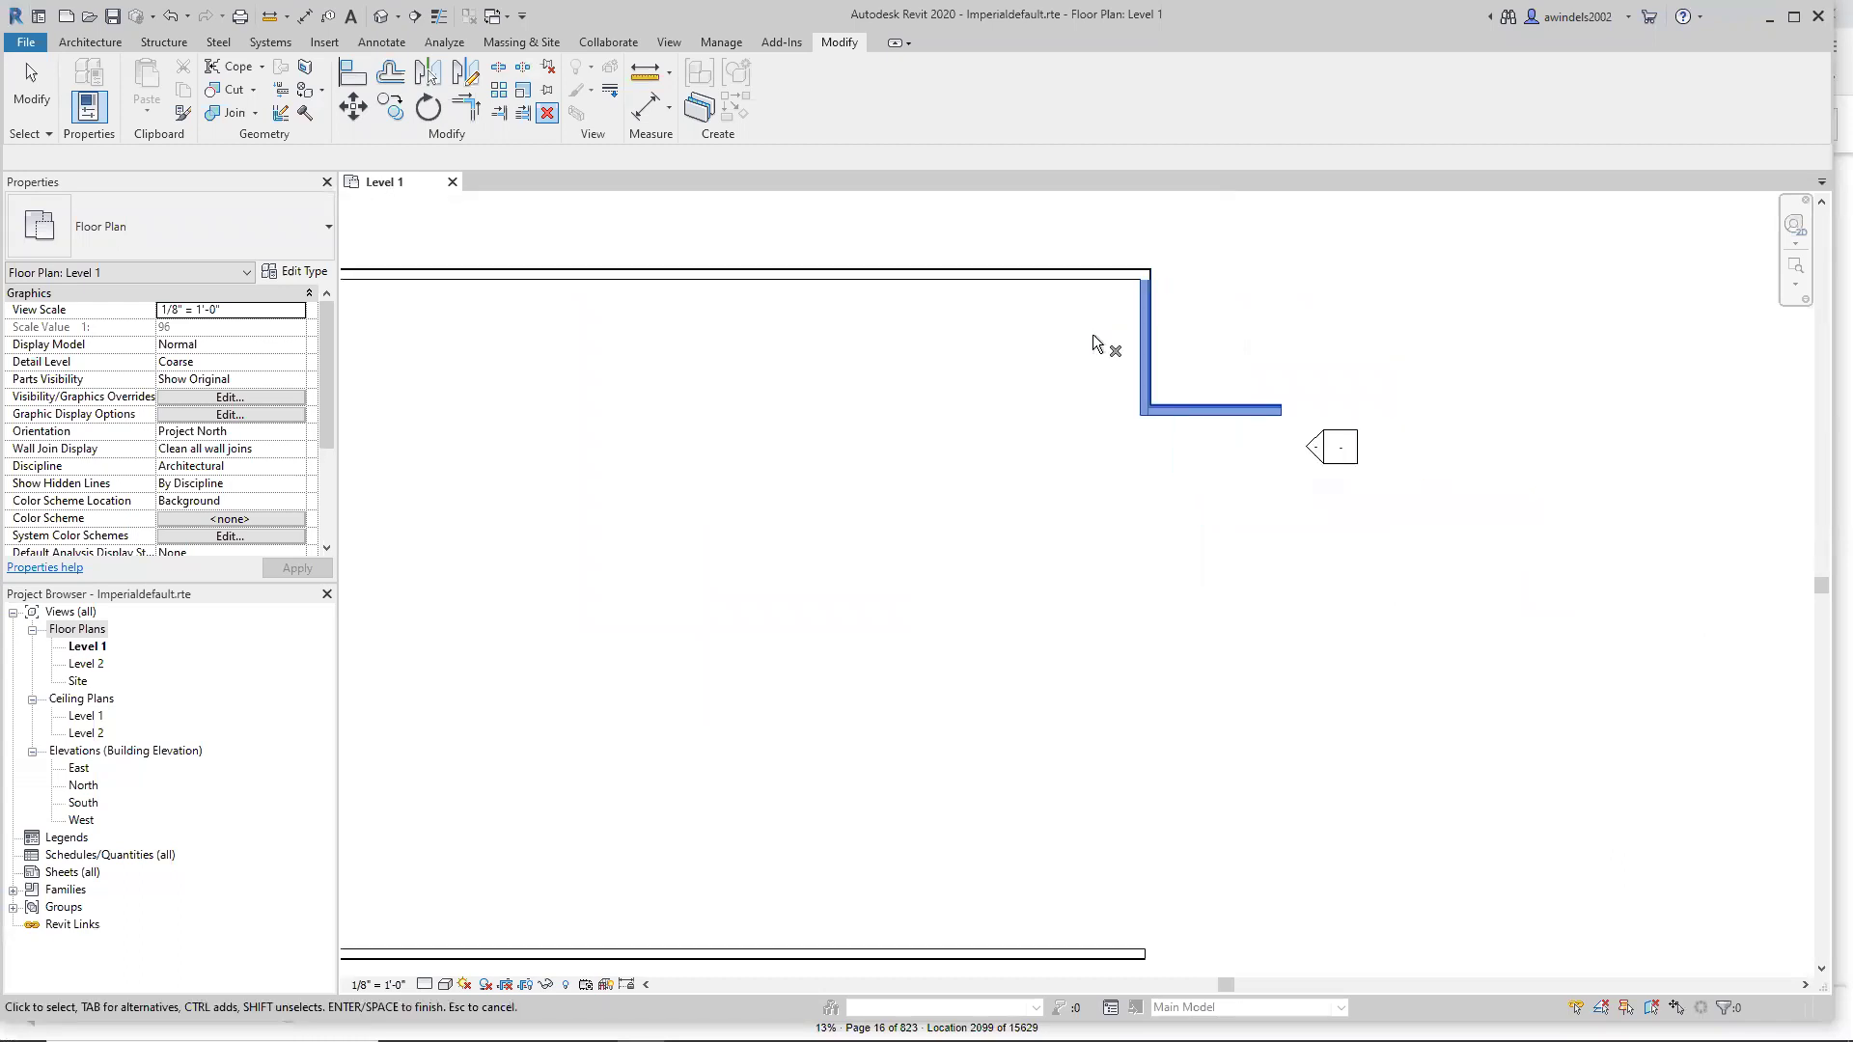
click(1175, 461)
drag(1176, 462, 944, 253)
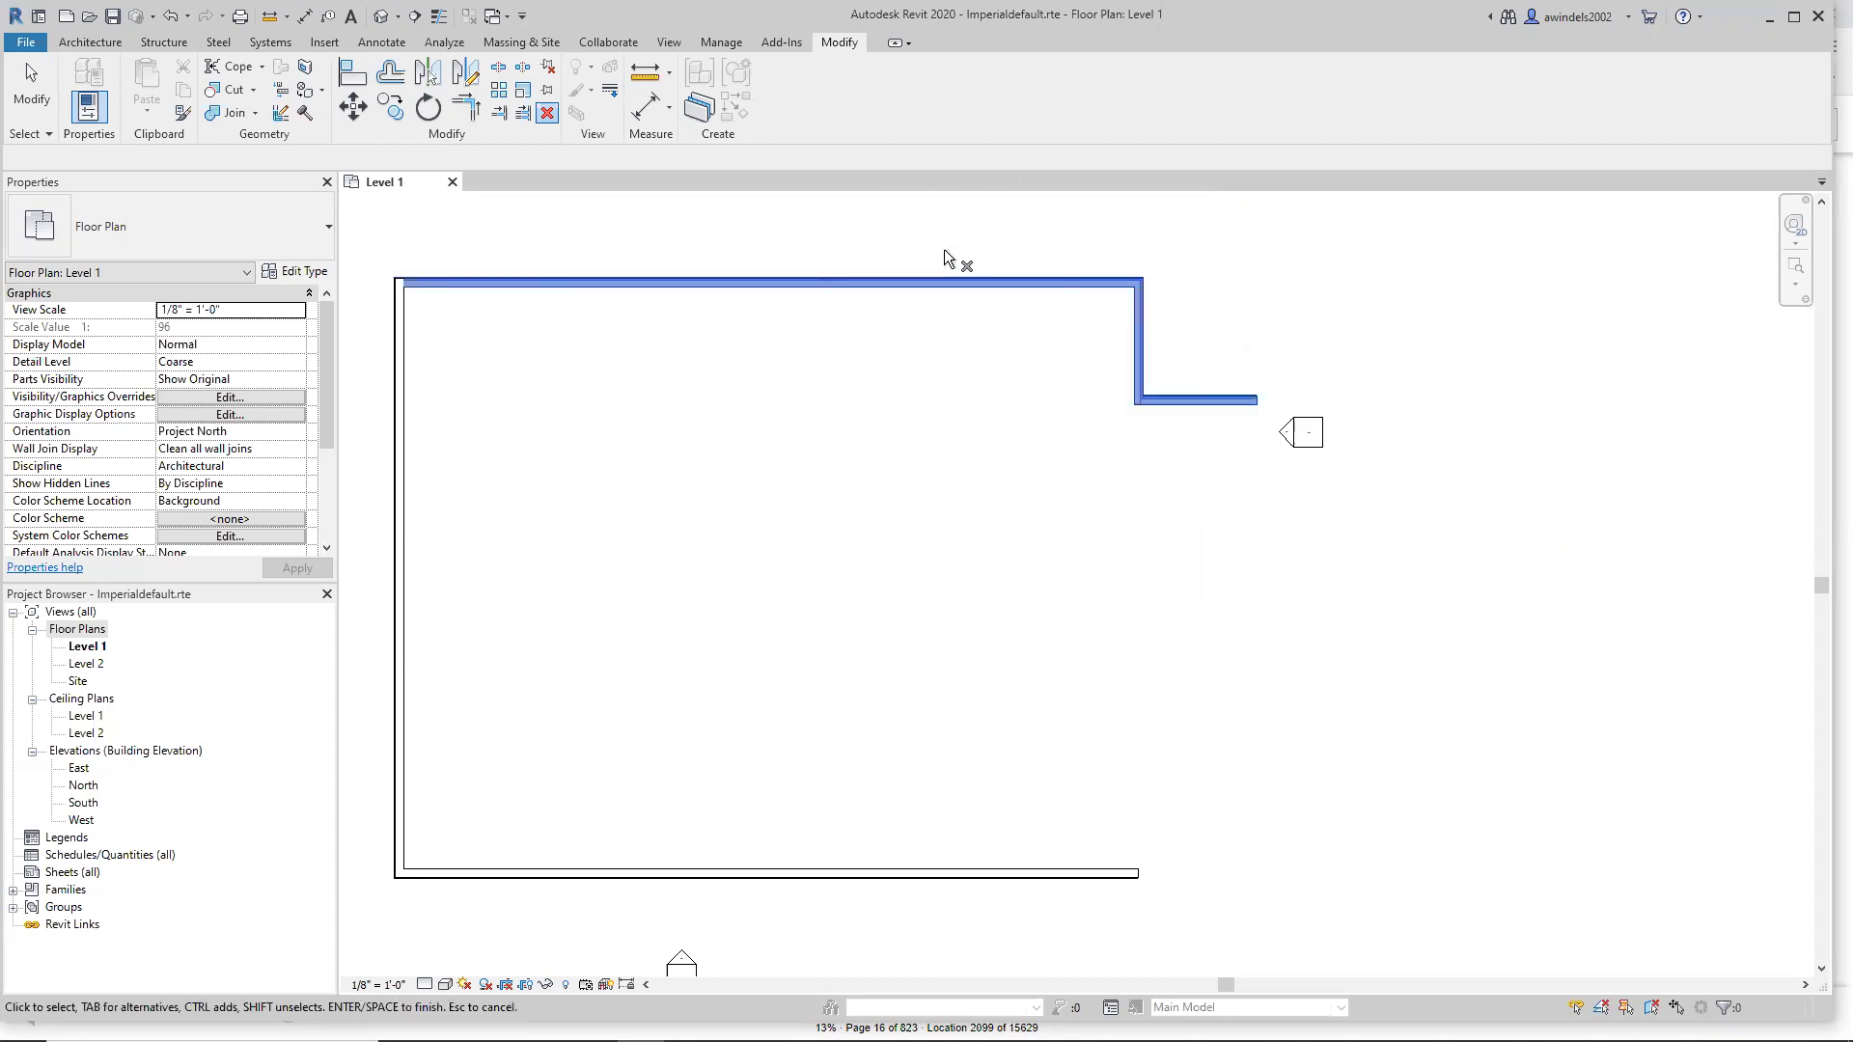
click(944, 251)
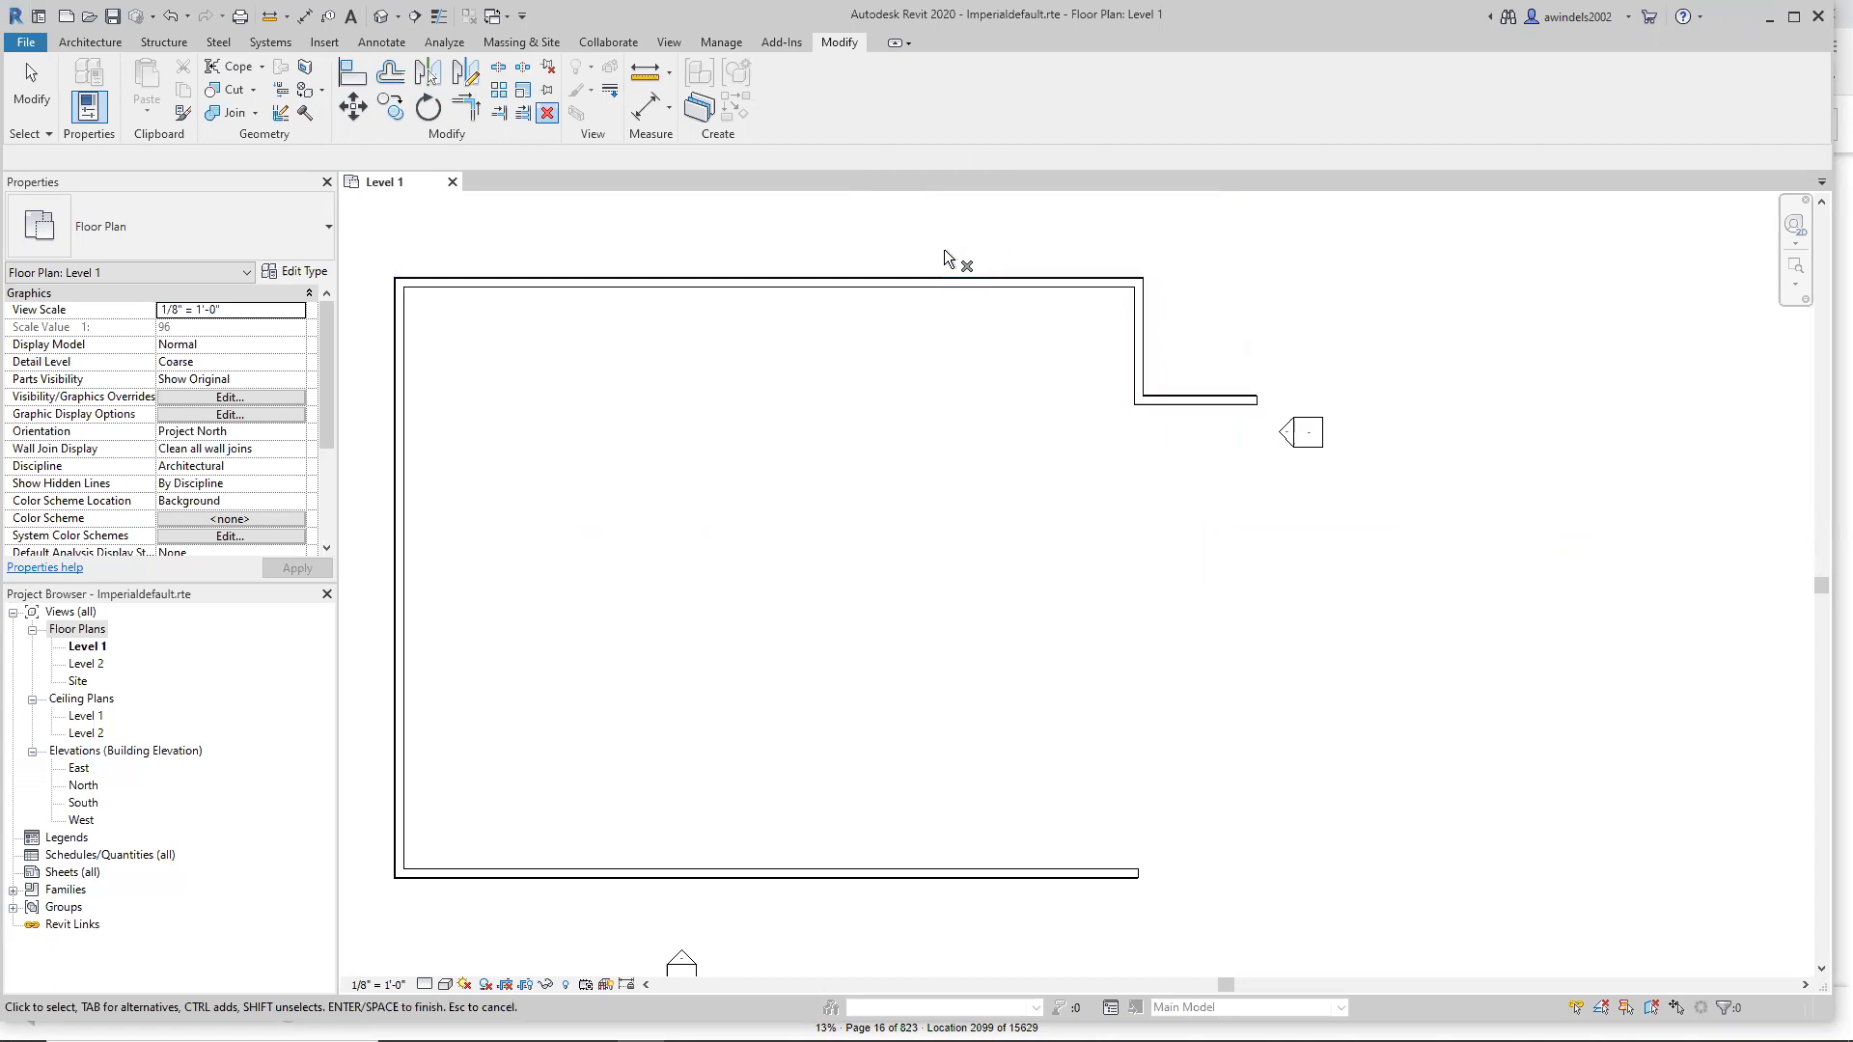
Select only the two 16' walls with a box that fully encloses them, and cancel the active command.
drag(949, 242, 1270, 470)
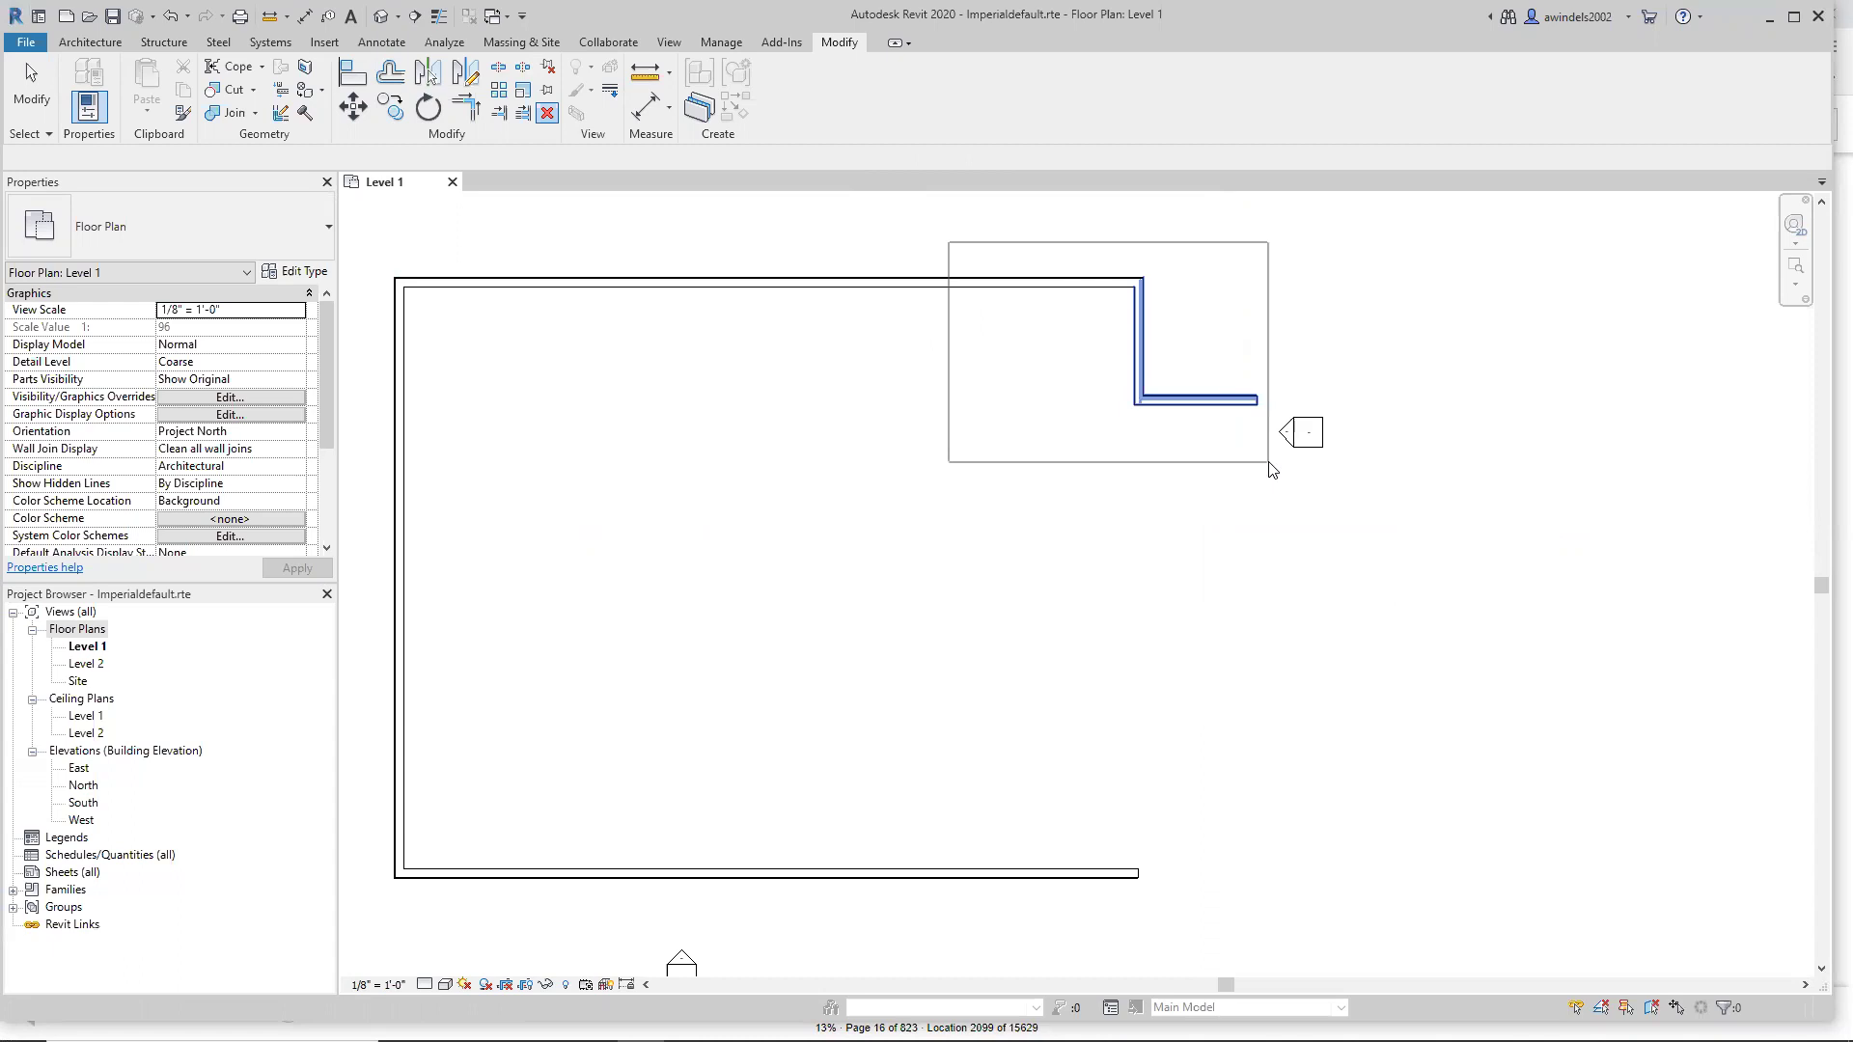
drag(1270, 467, 1268, 461)
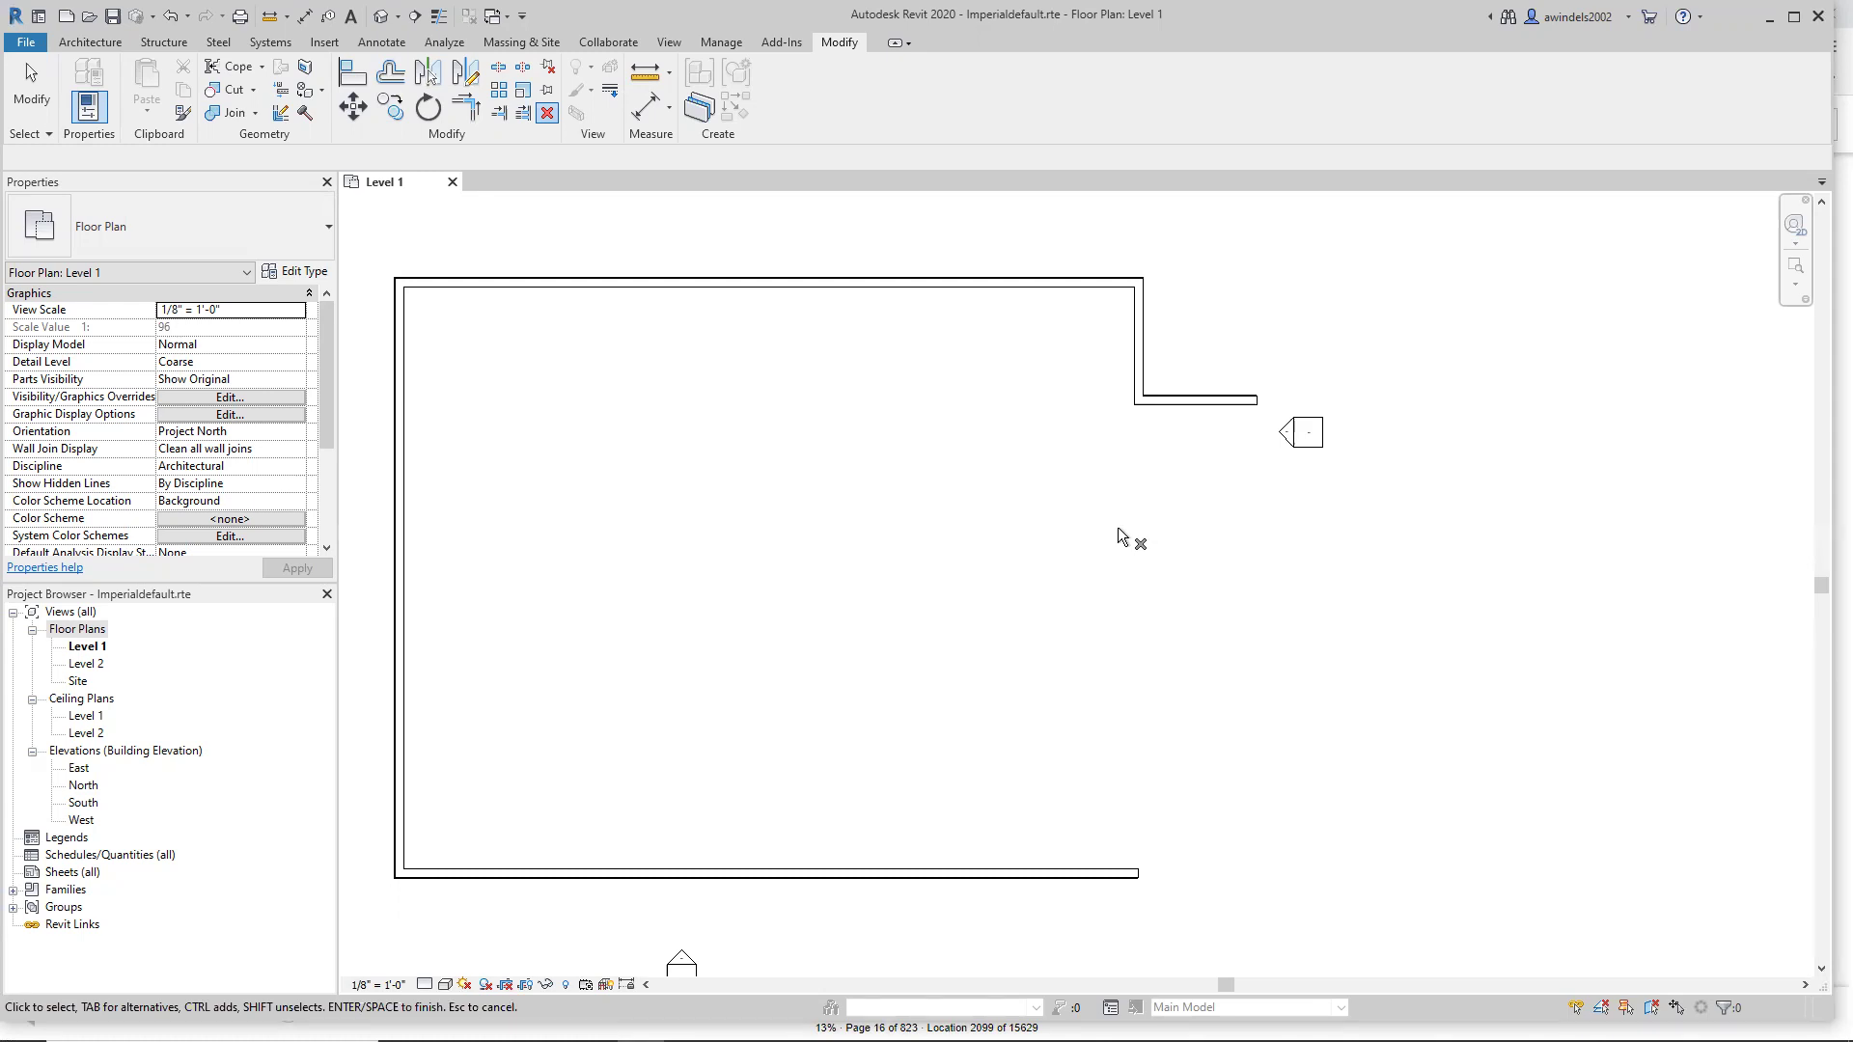
drag(1080, 434, 1310, 259)
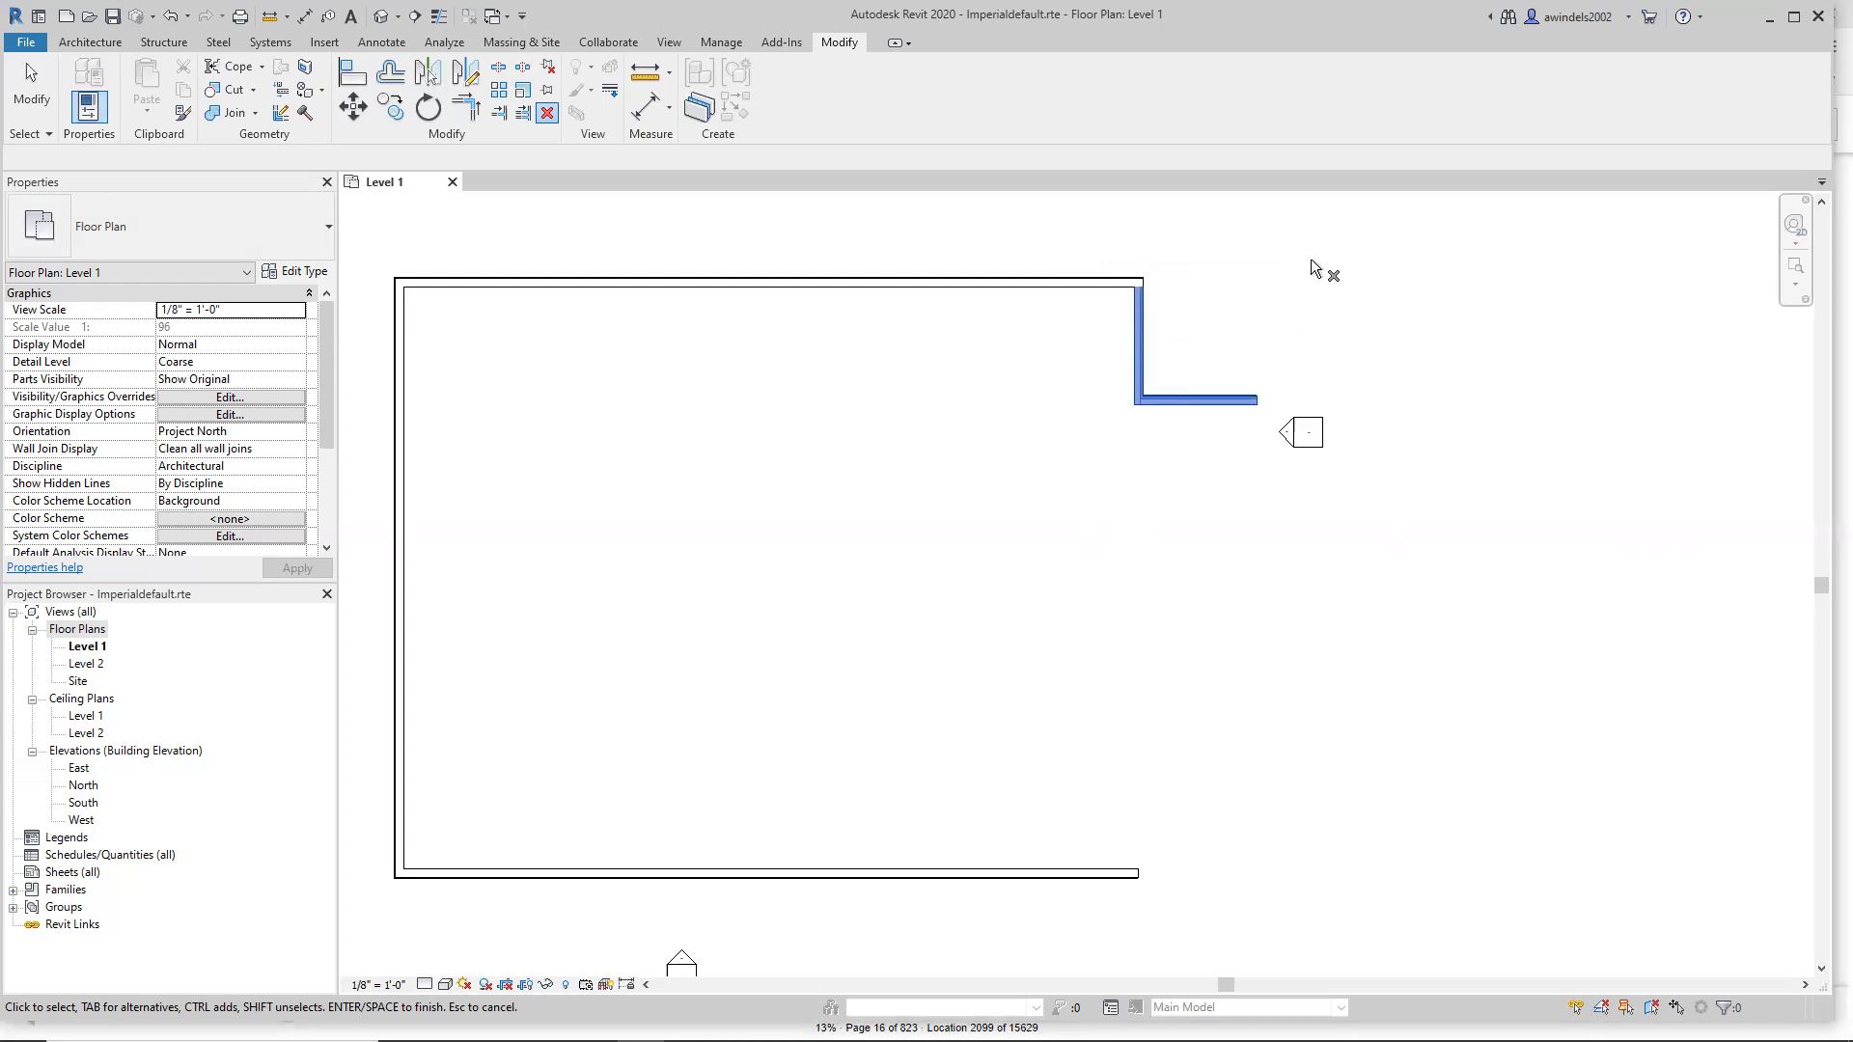
click(842, 44)
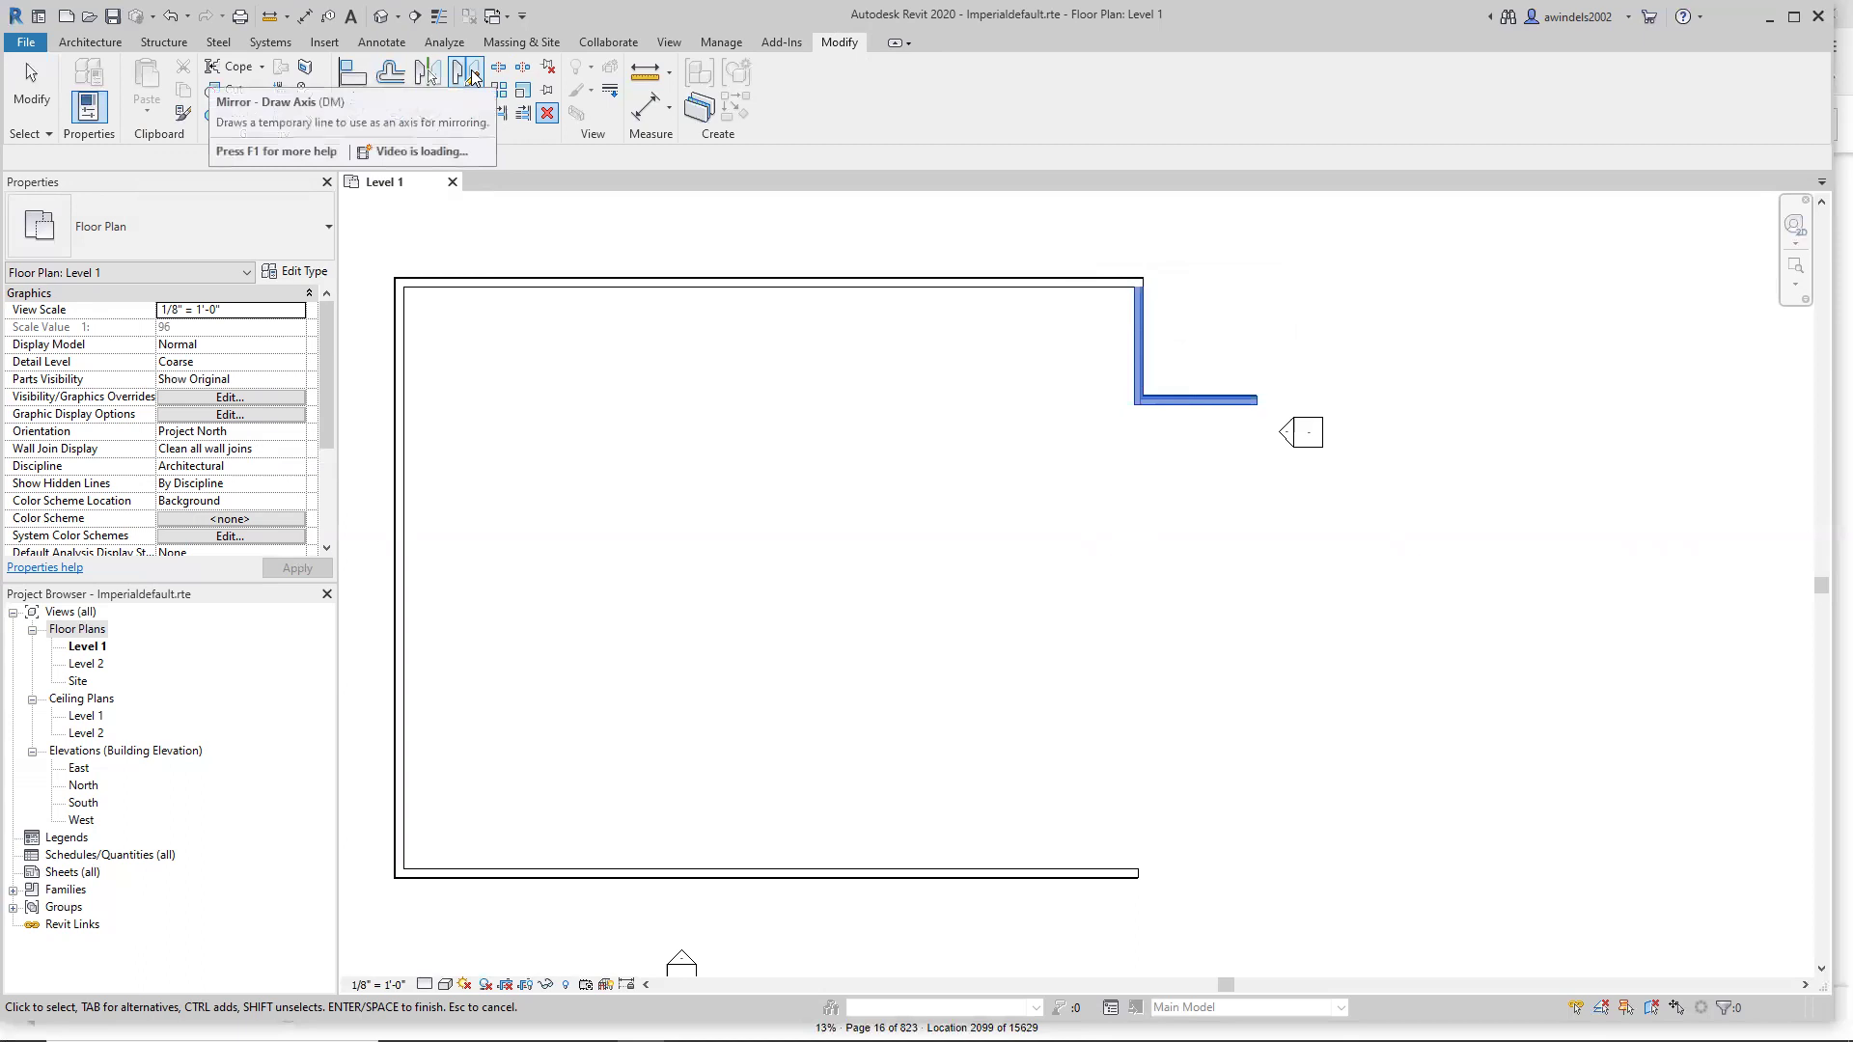
key(Escape)
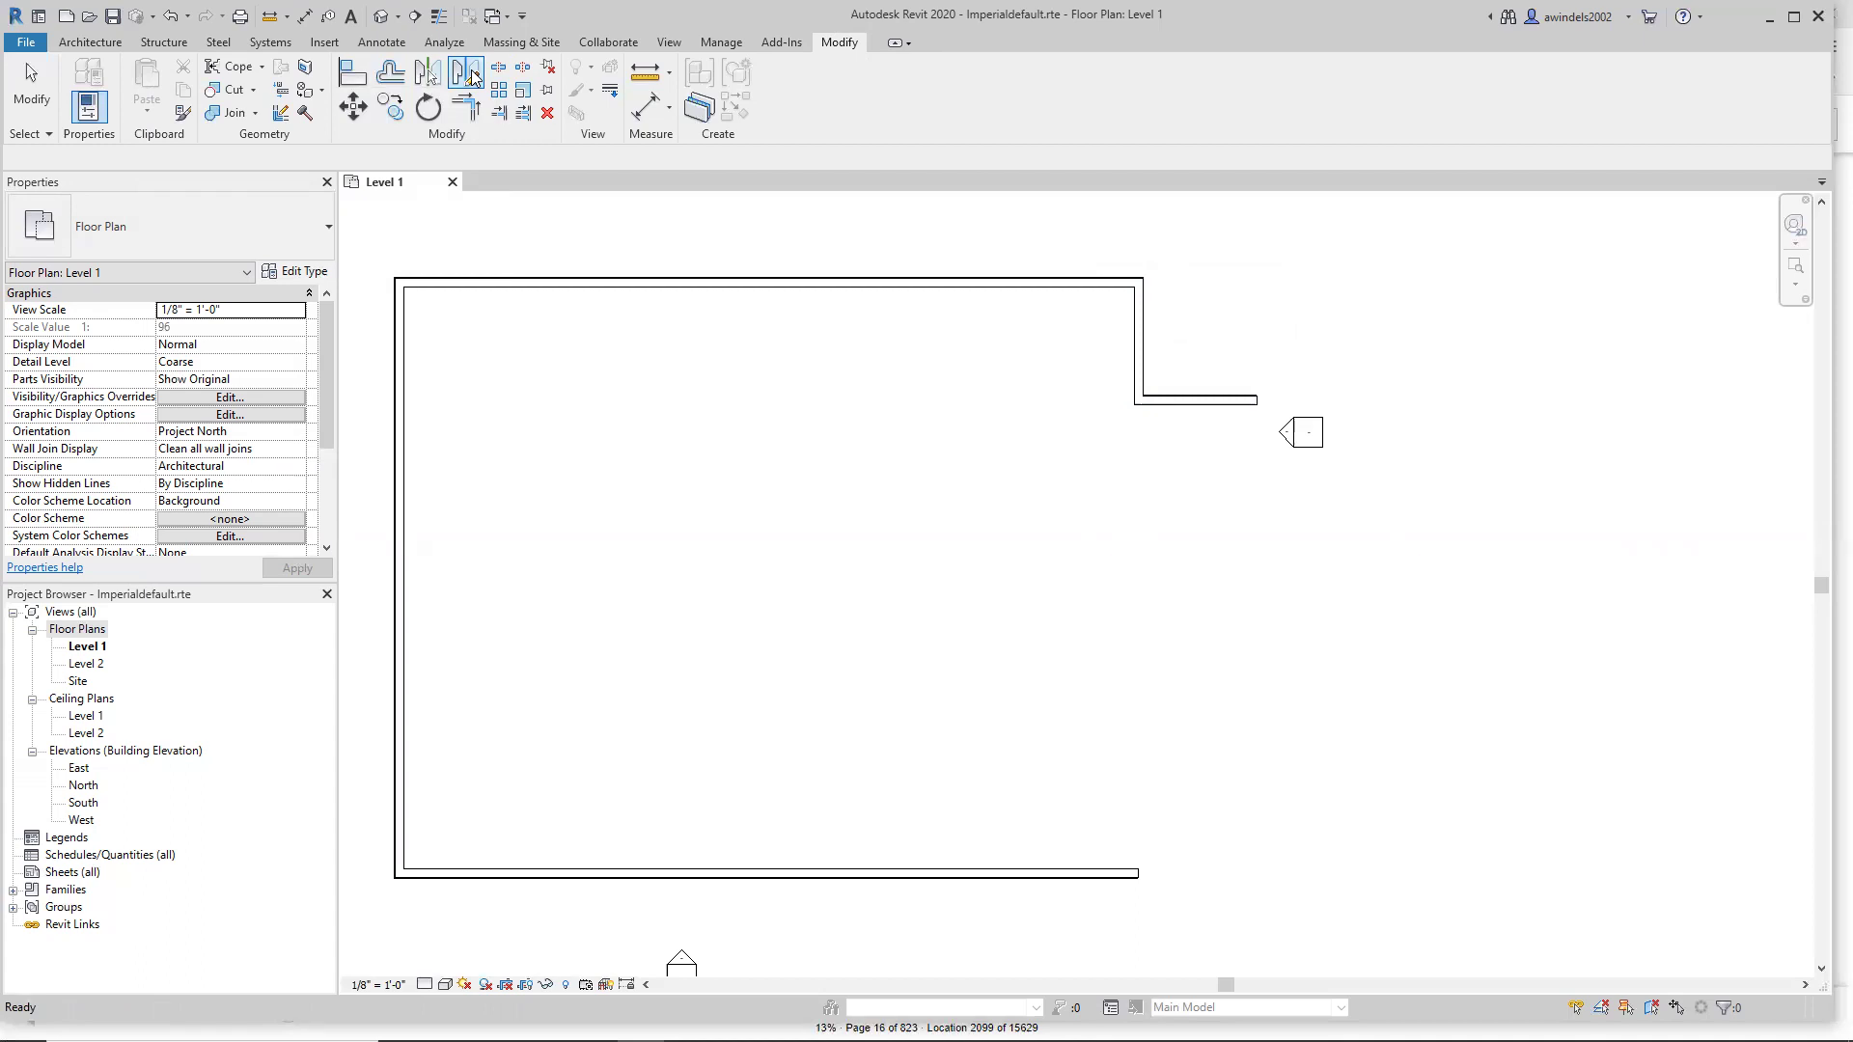
click(470, 76)
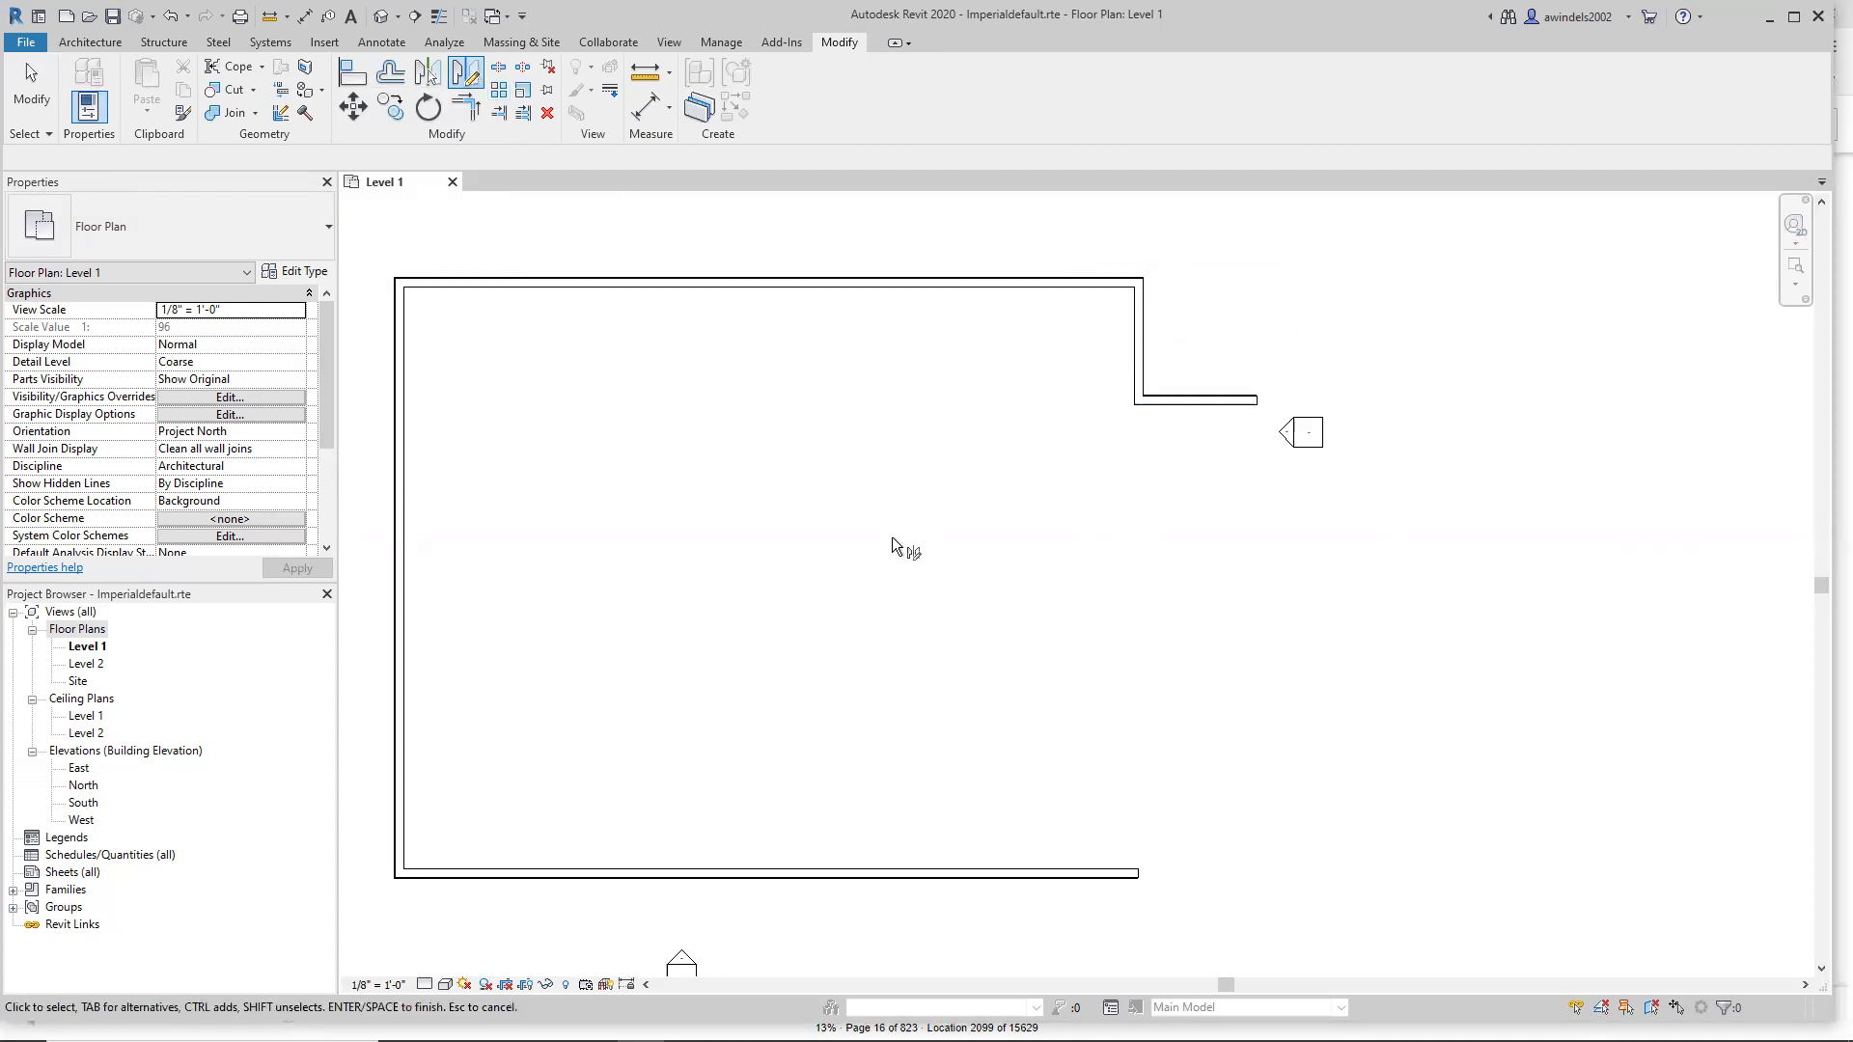
click(892, 536)
drag(1095, 238, 1276, 434)
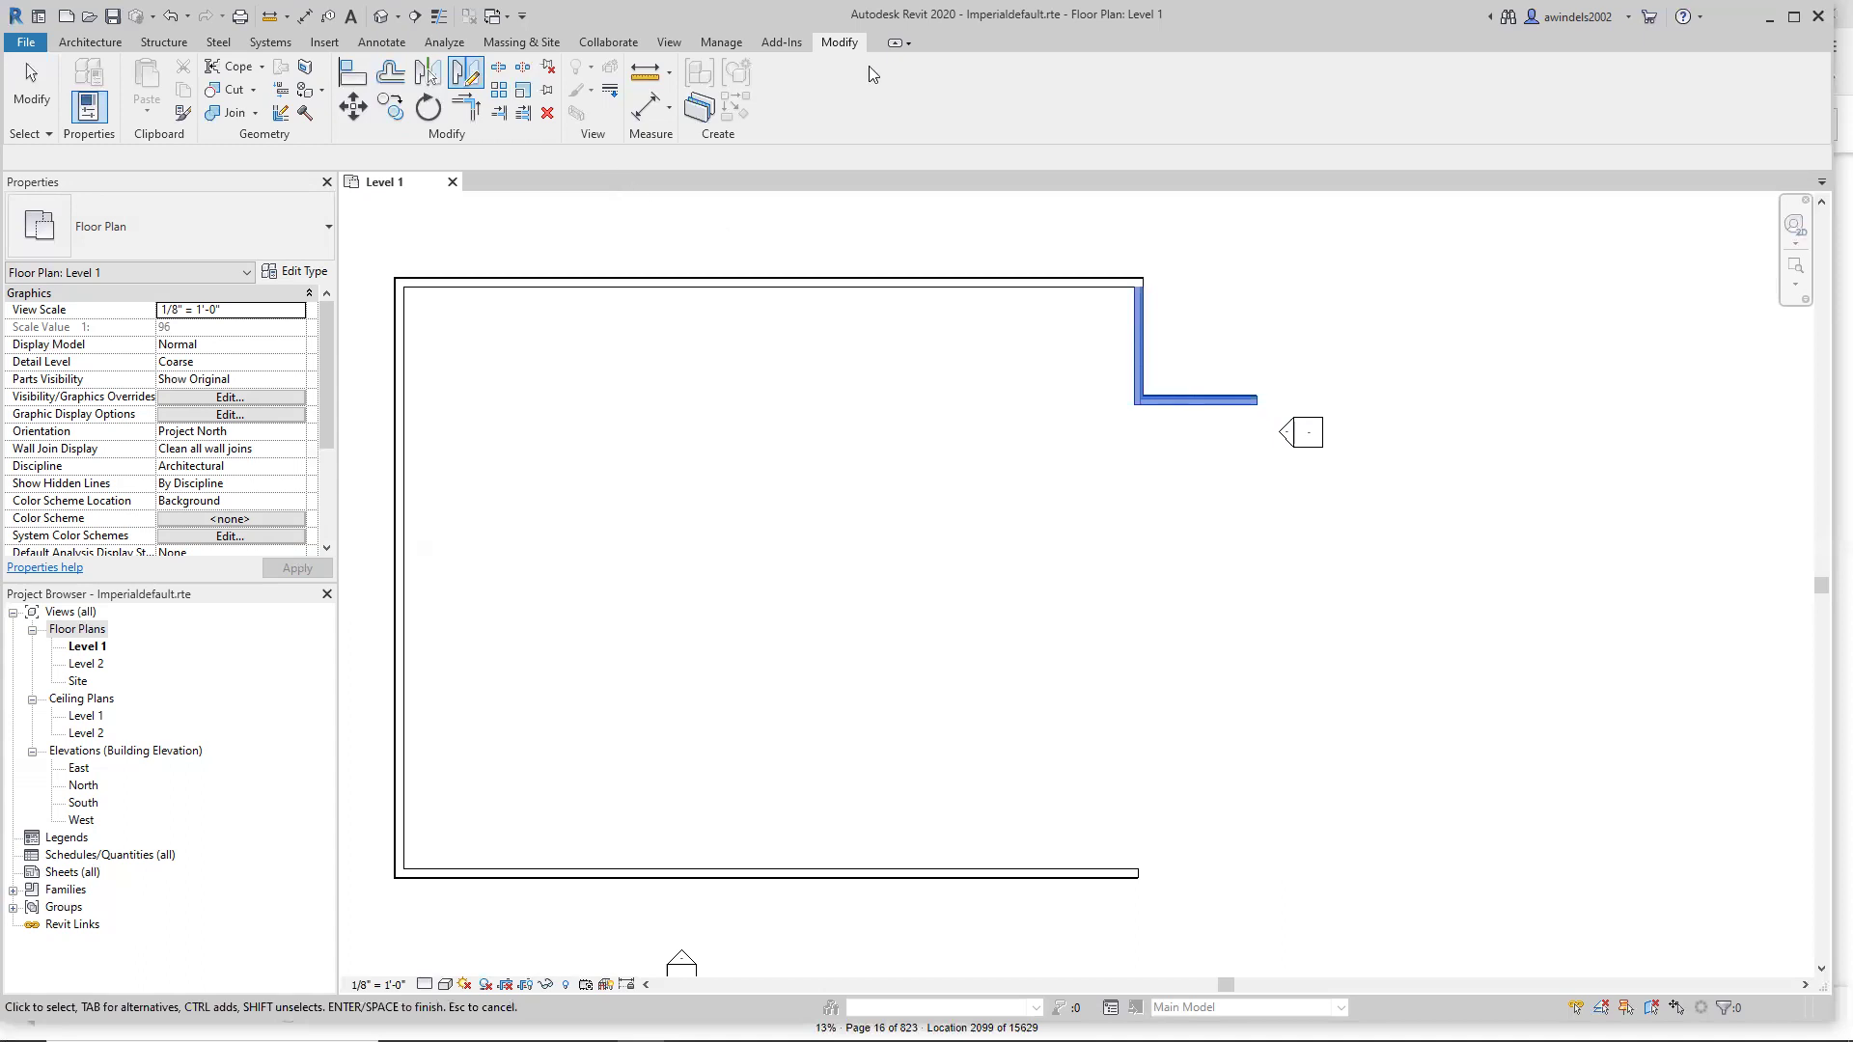
click(664, 42)
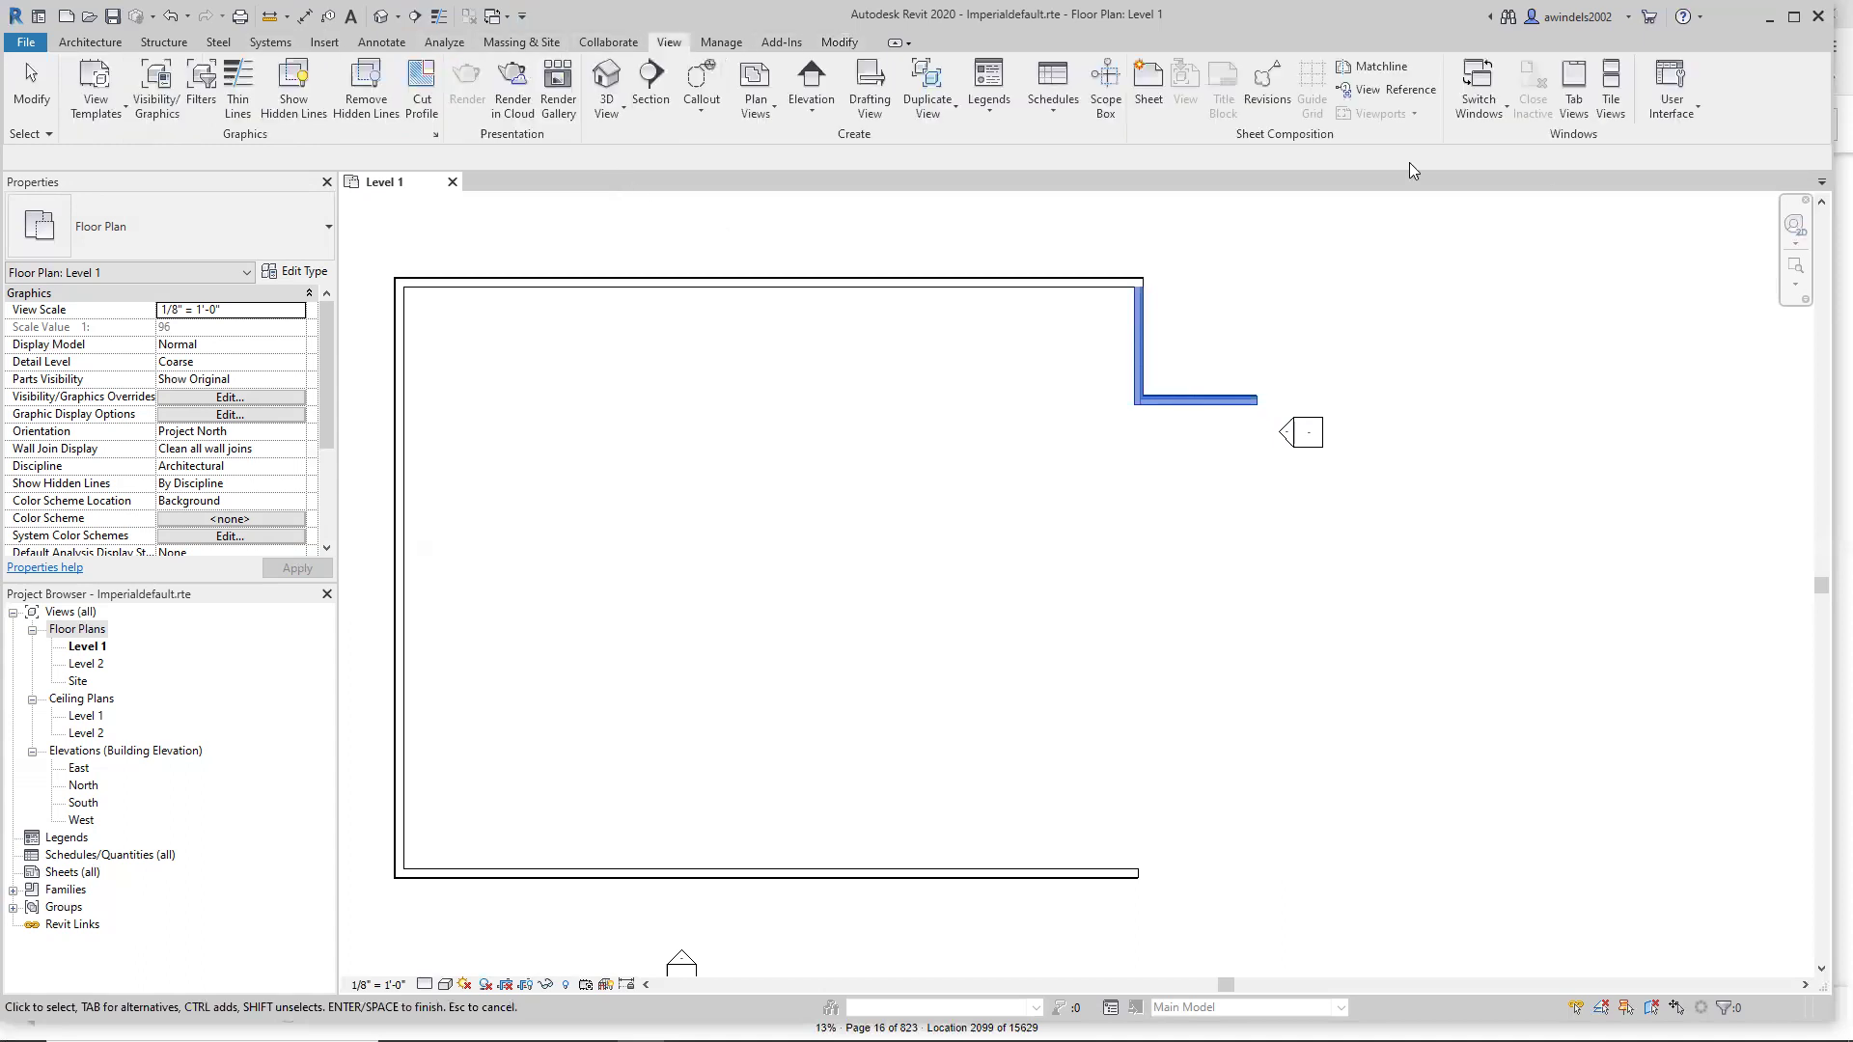
click(1667, 114)
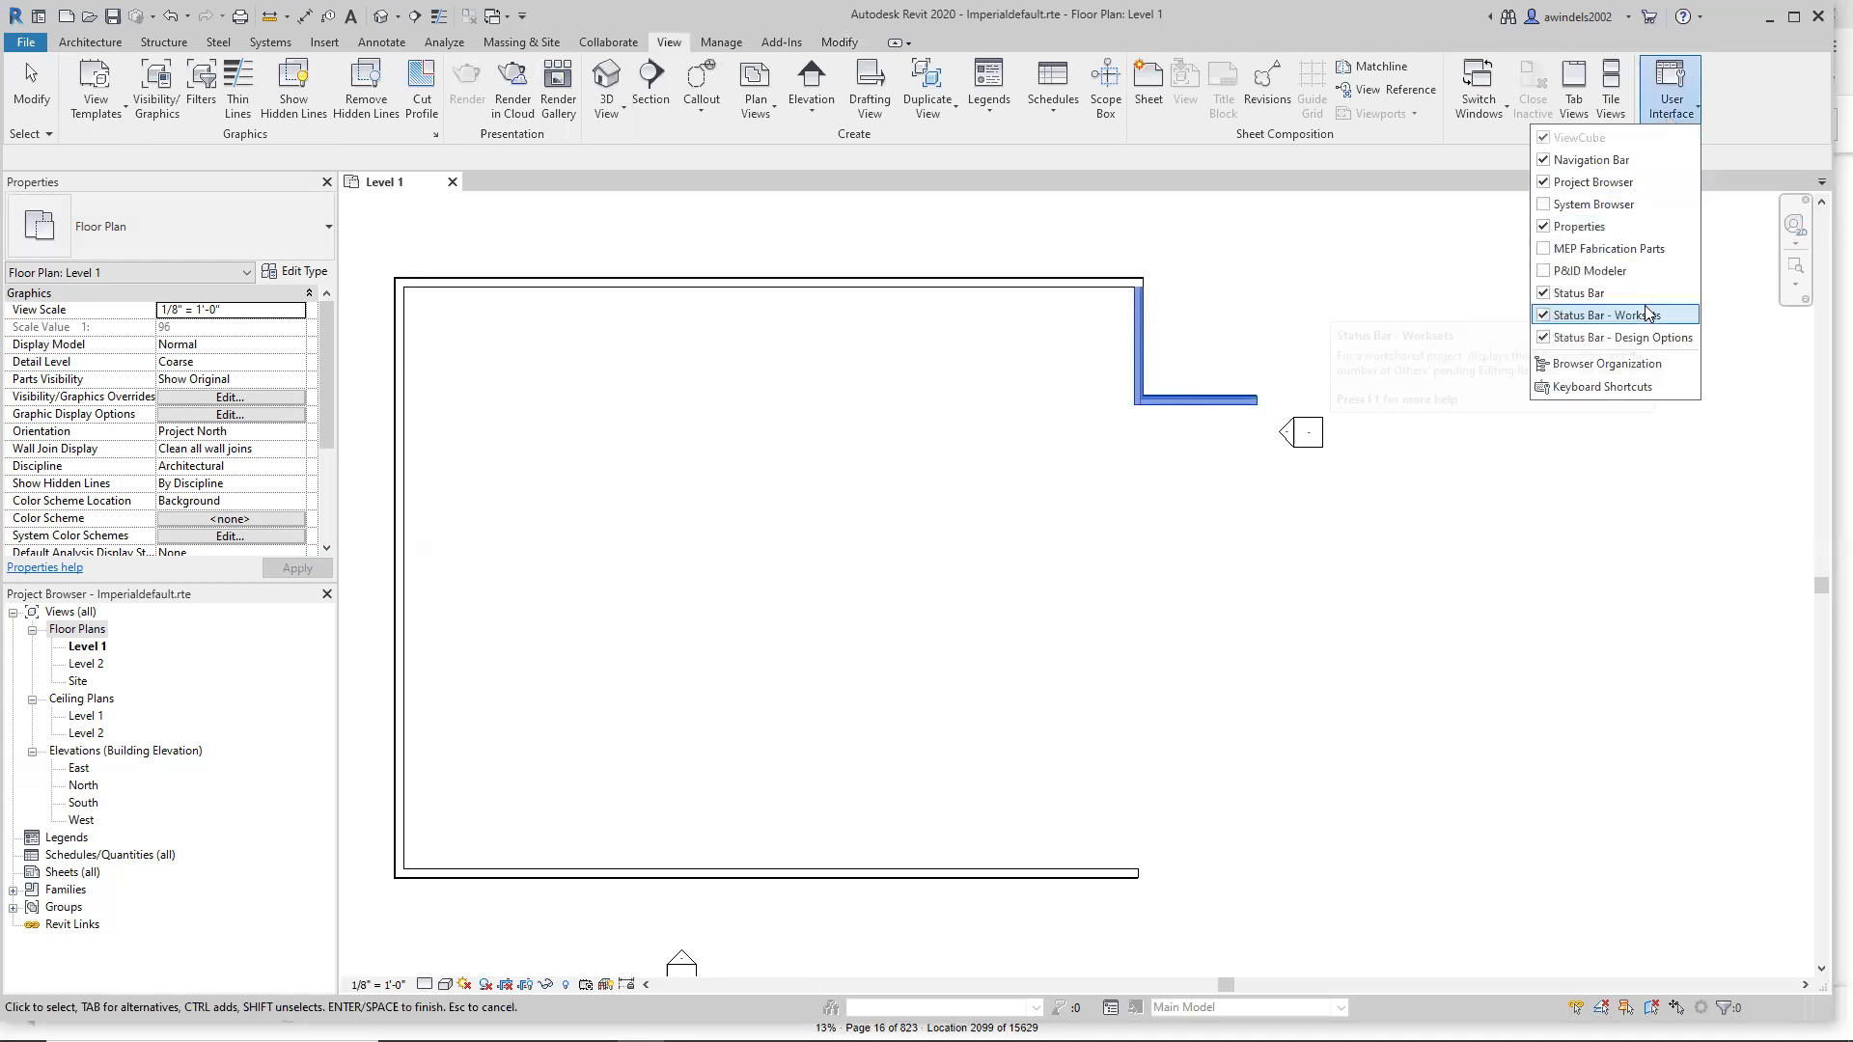
click(1072, 355)
Select the two 16' walls and start Mirror - Draw Axis with Copy enabled.
drag(1096, 254, 1302, 444)
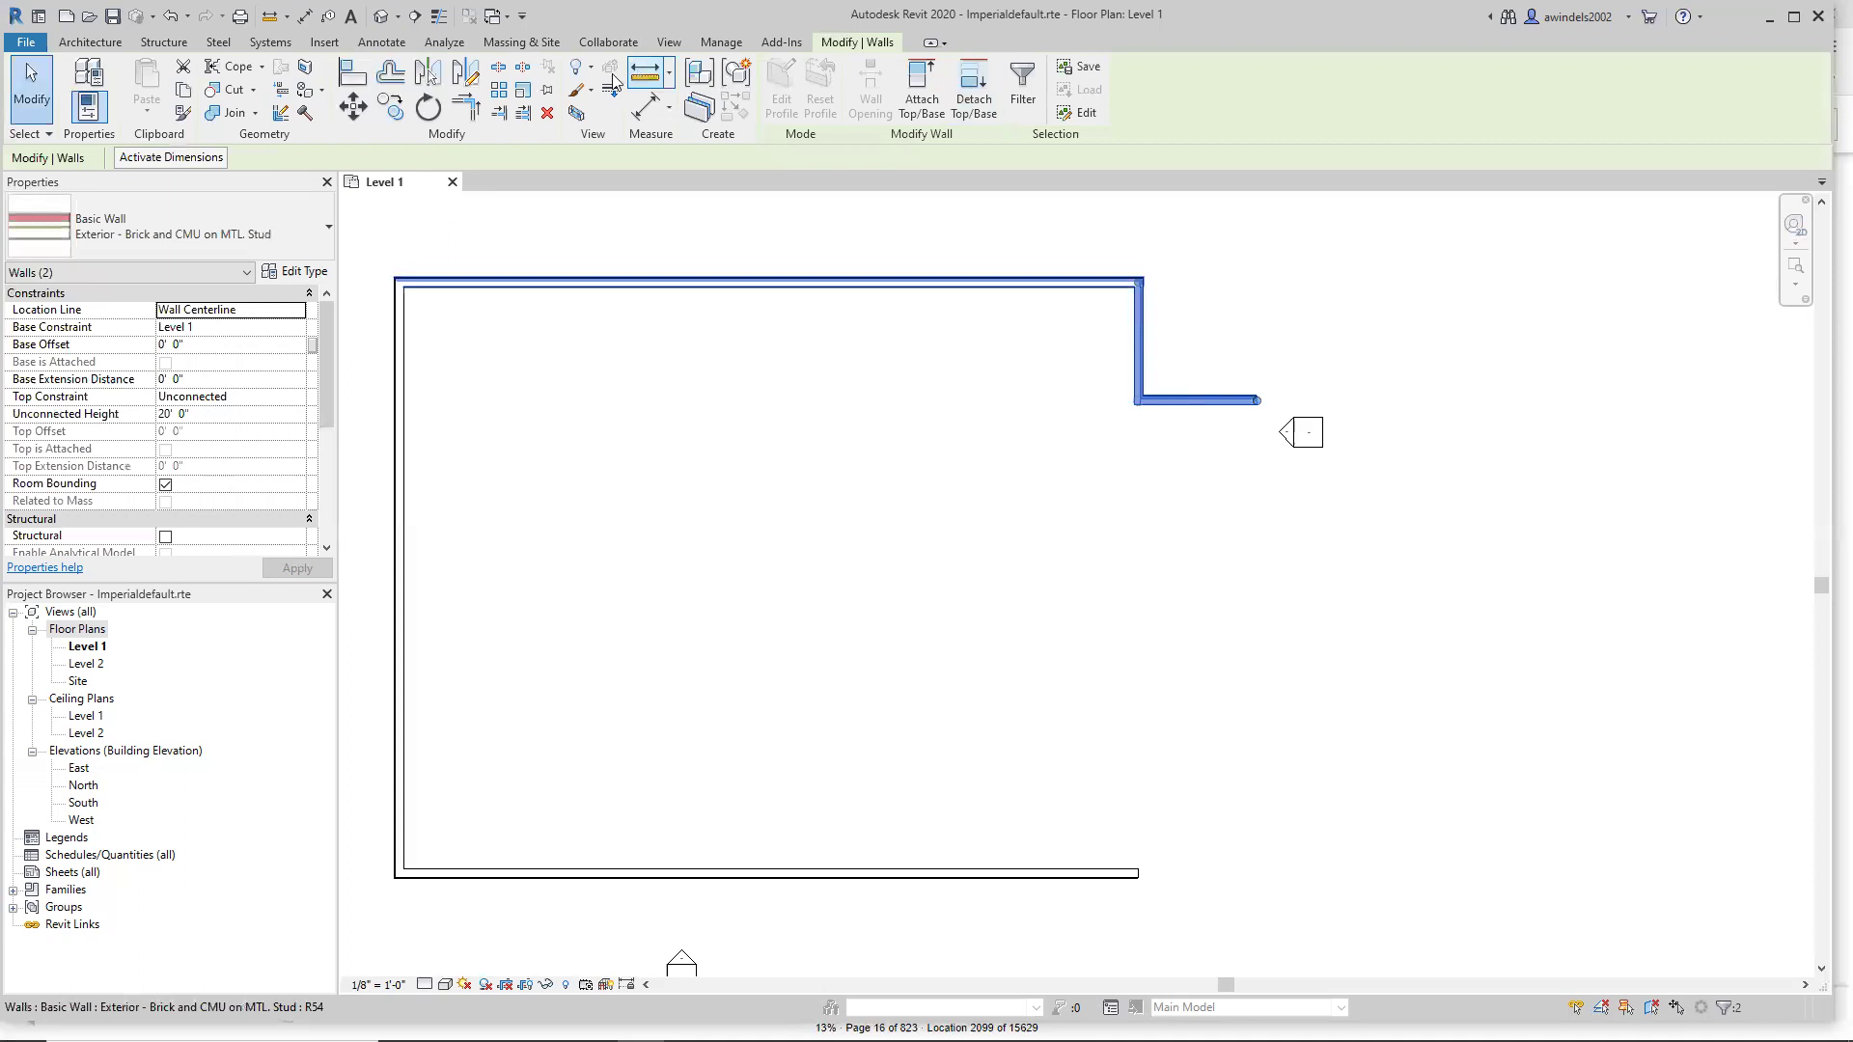
click(464, 76)
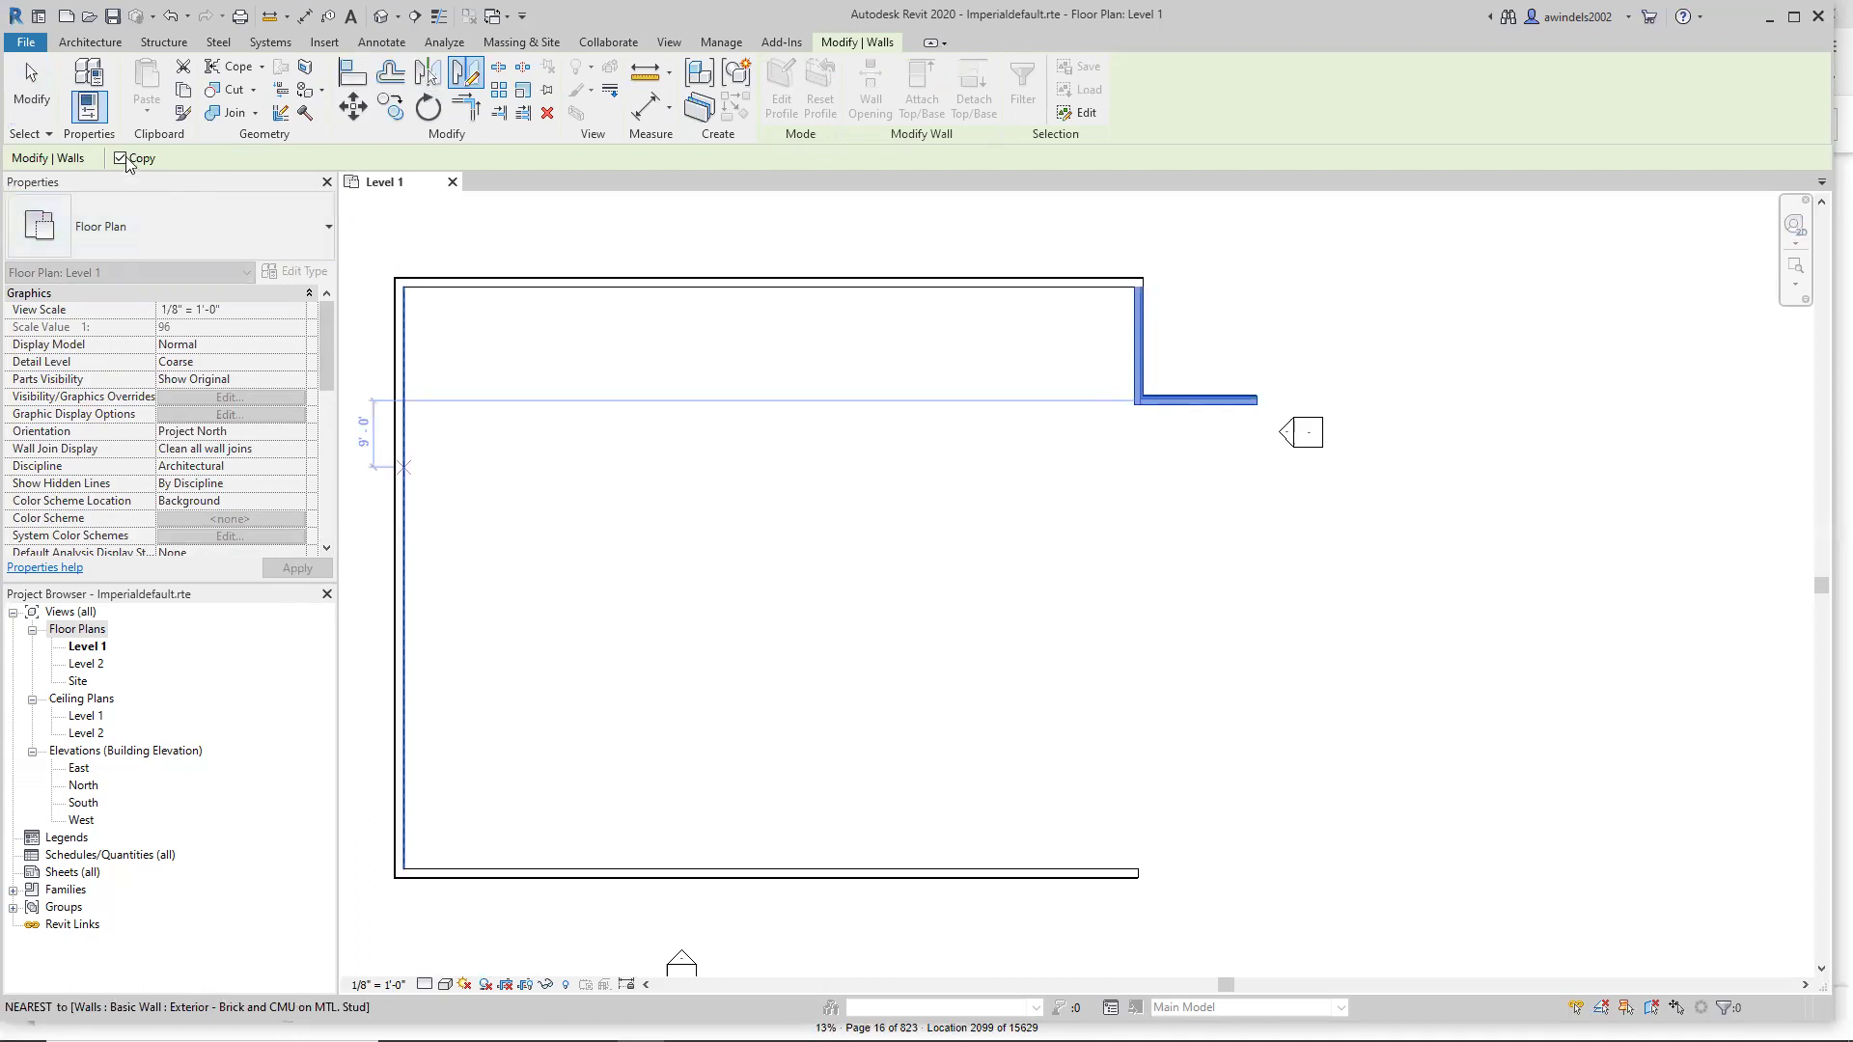
key(ctrl)
key(ctrl)
key(ctrl)
key(ctrl)
key(ctrl)
click(1137, 405)
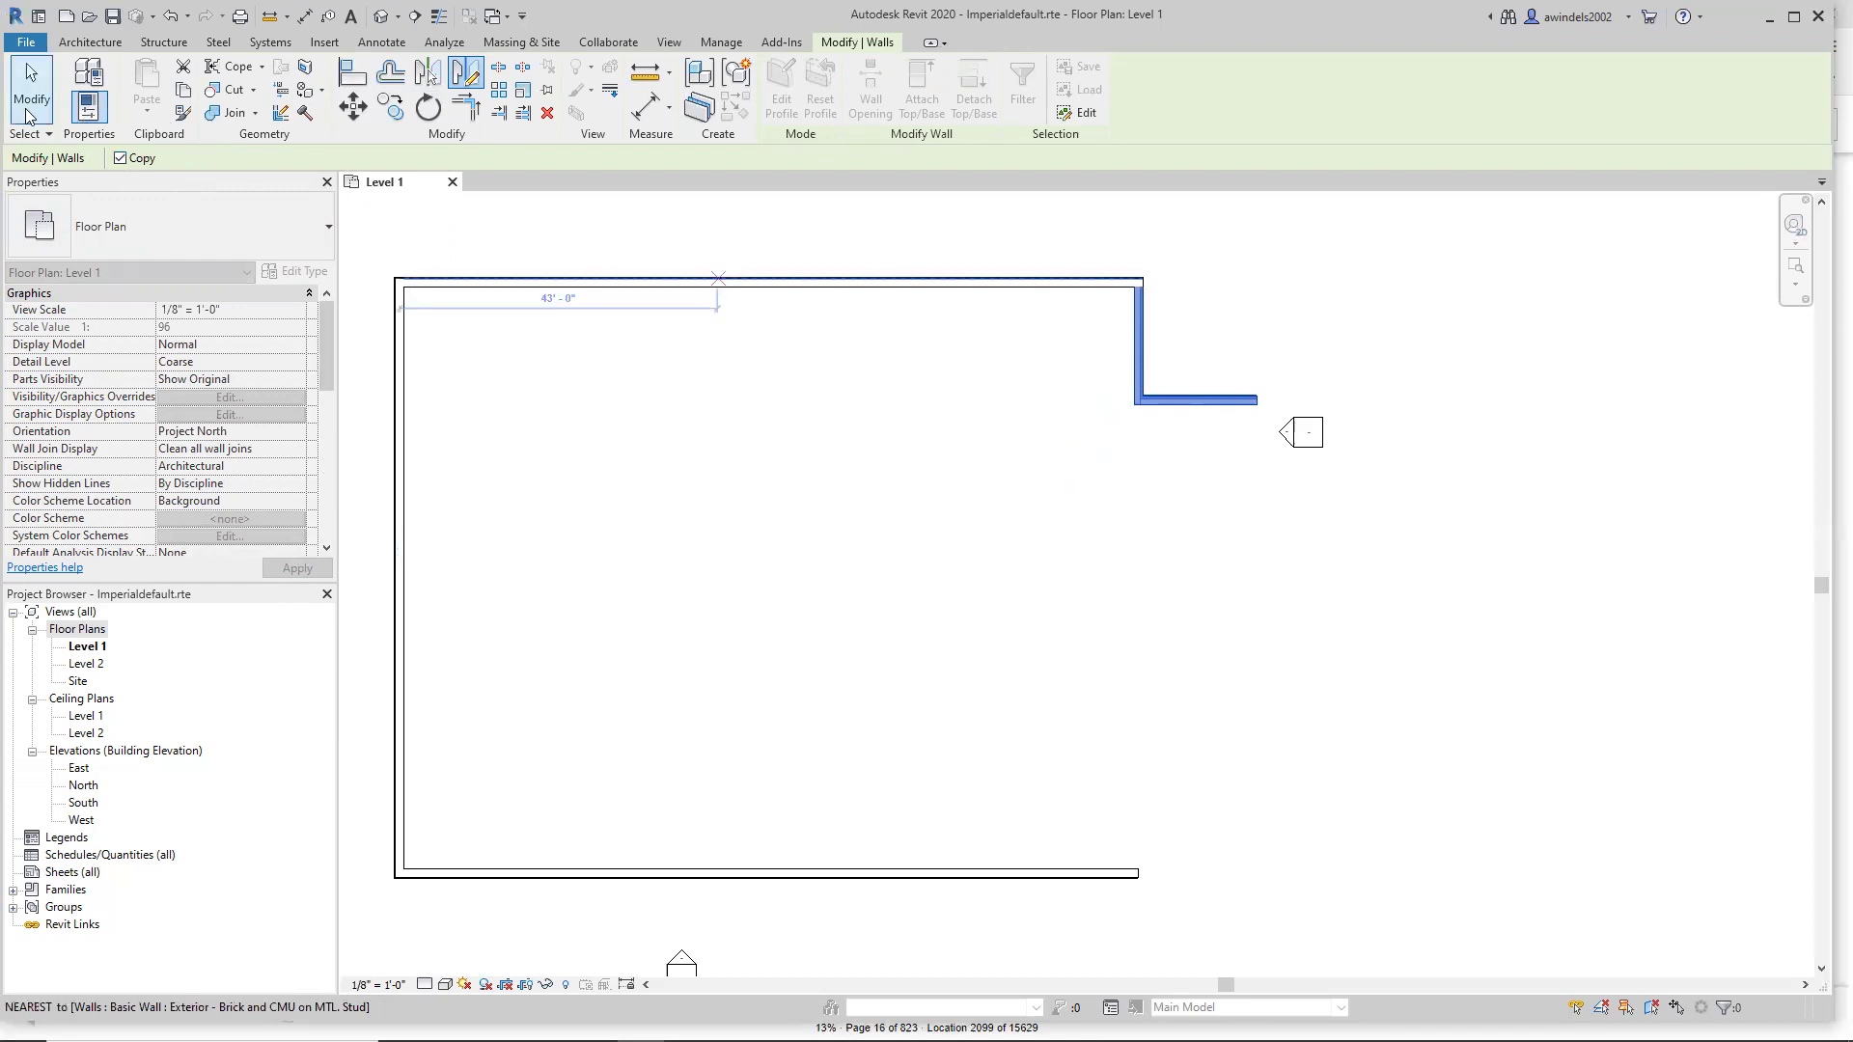
key(ctrl)
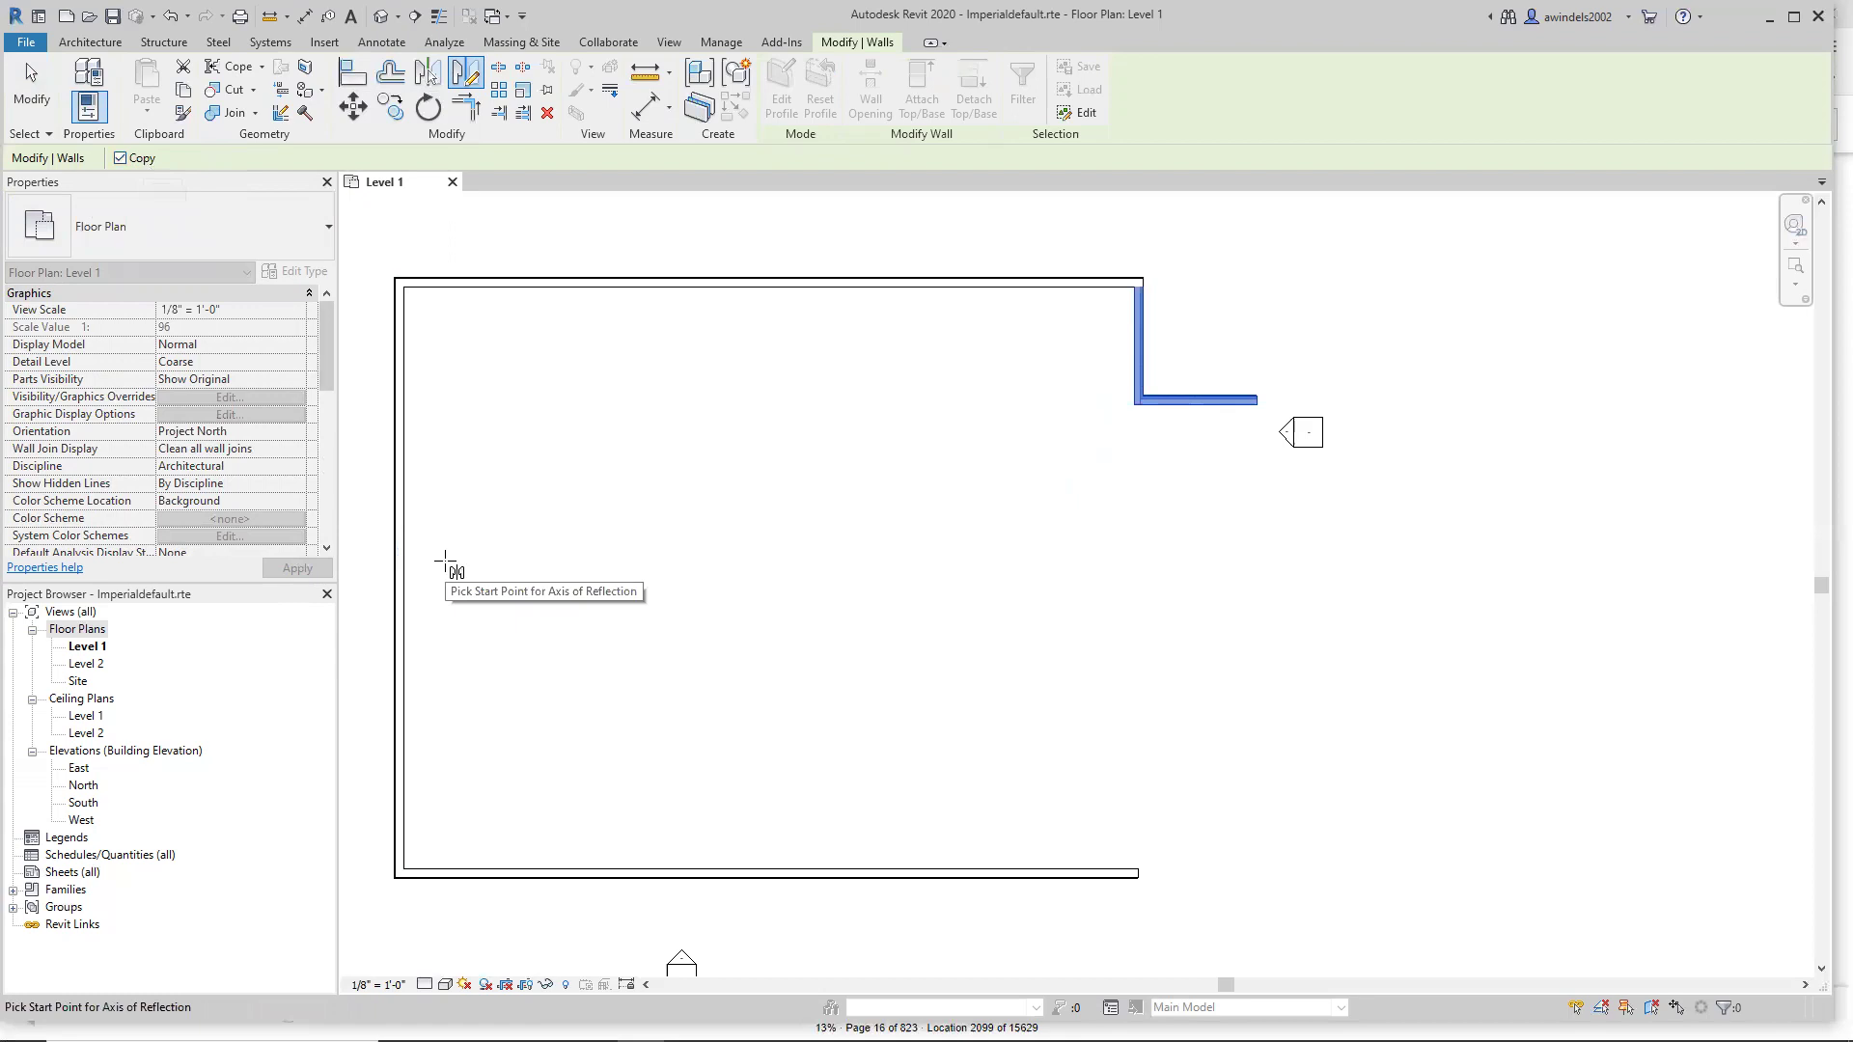
key(ctrl)
key(ctrl)
key(ctrl)
key(ctrl)
key(ctrl)
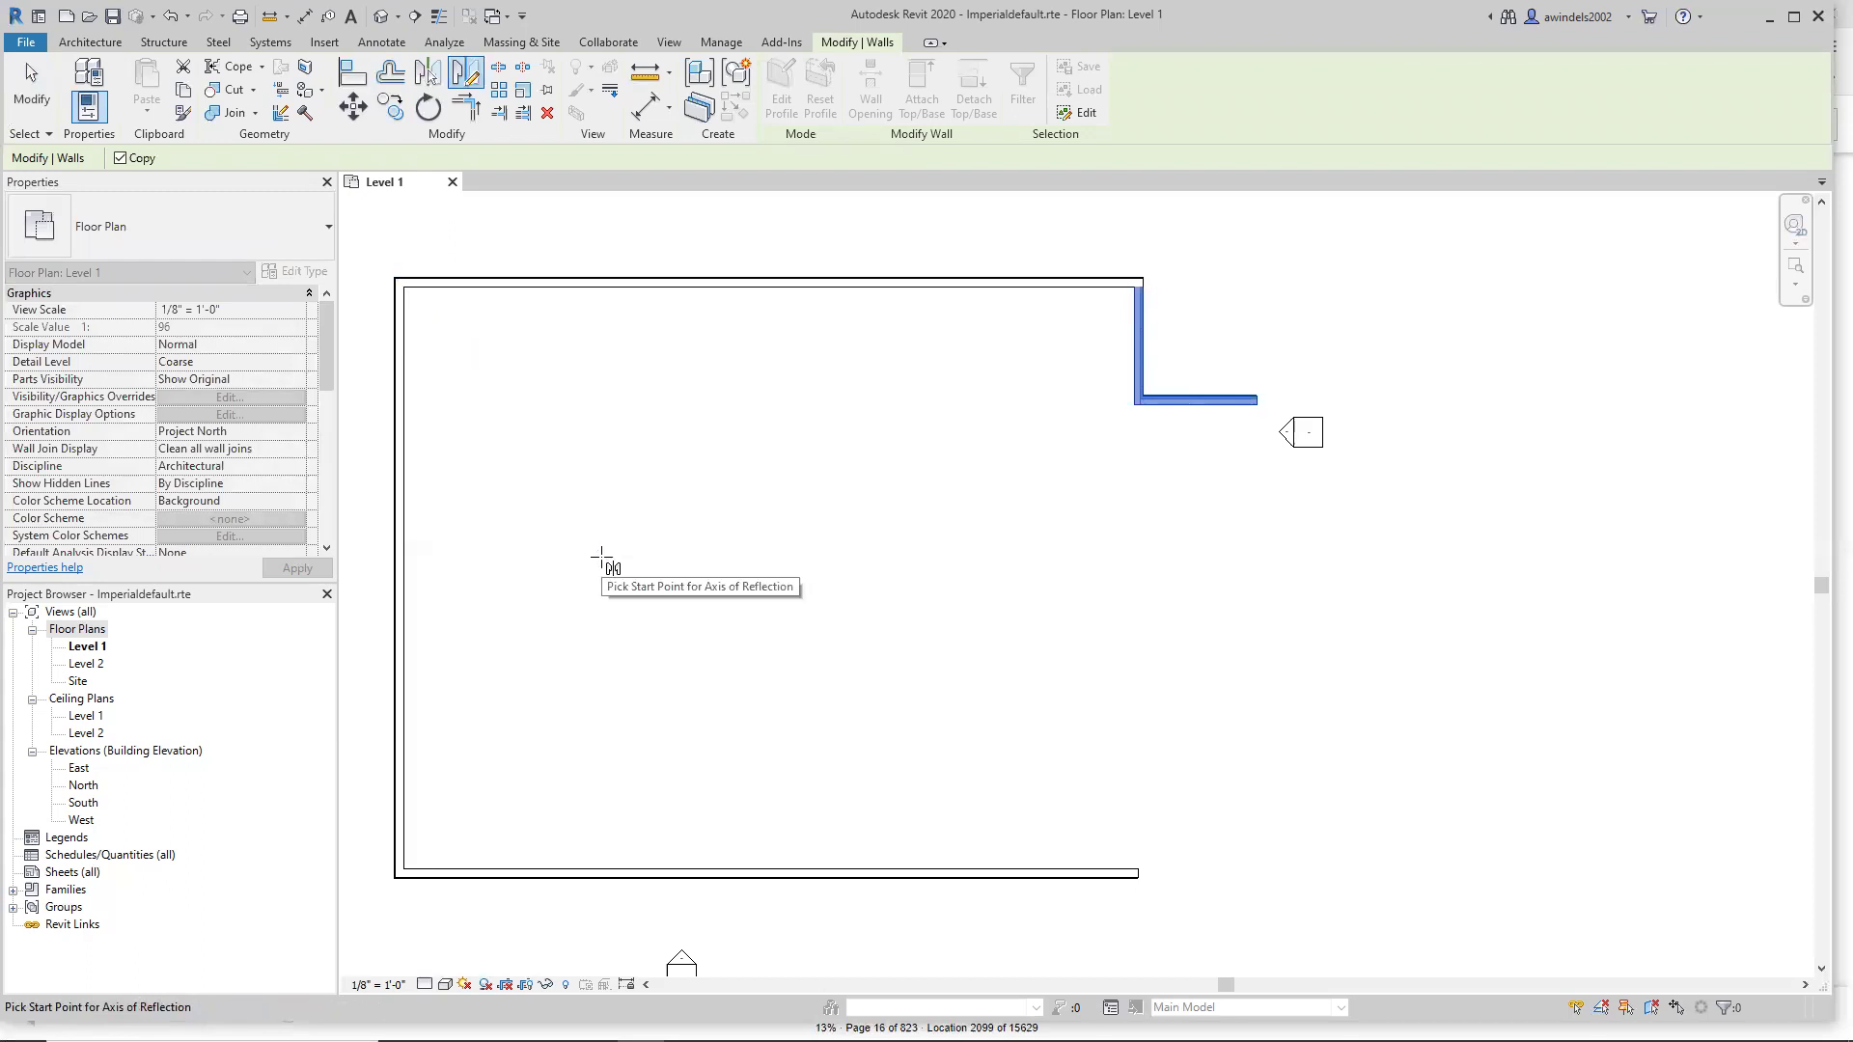
key(ctrl)
key(ctrl)
key(ctrl)
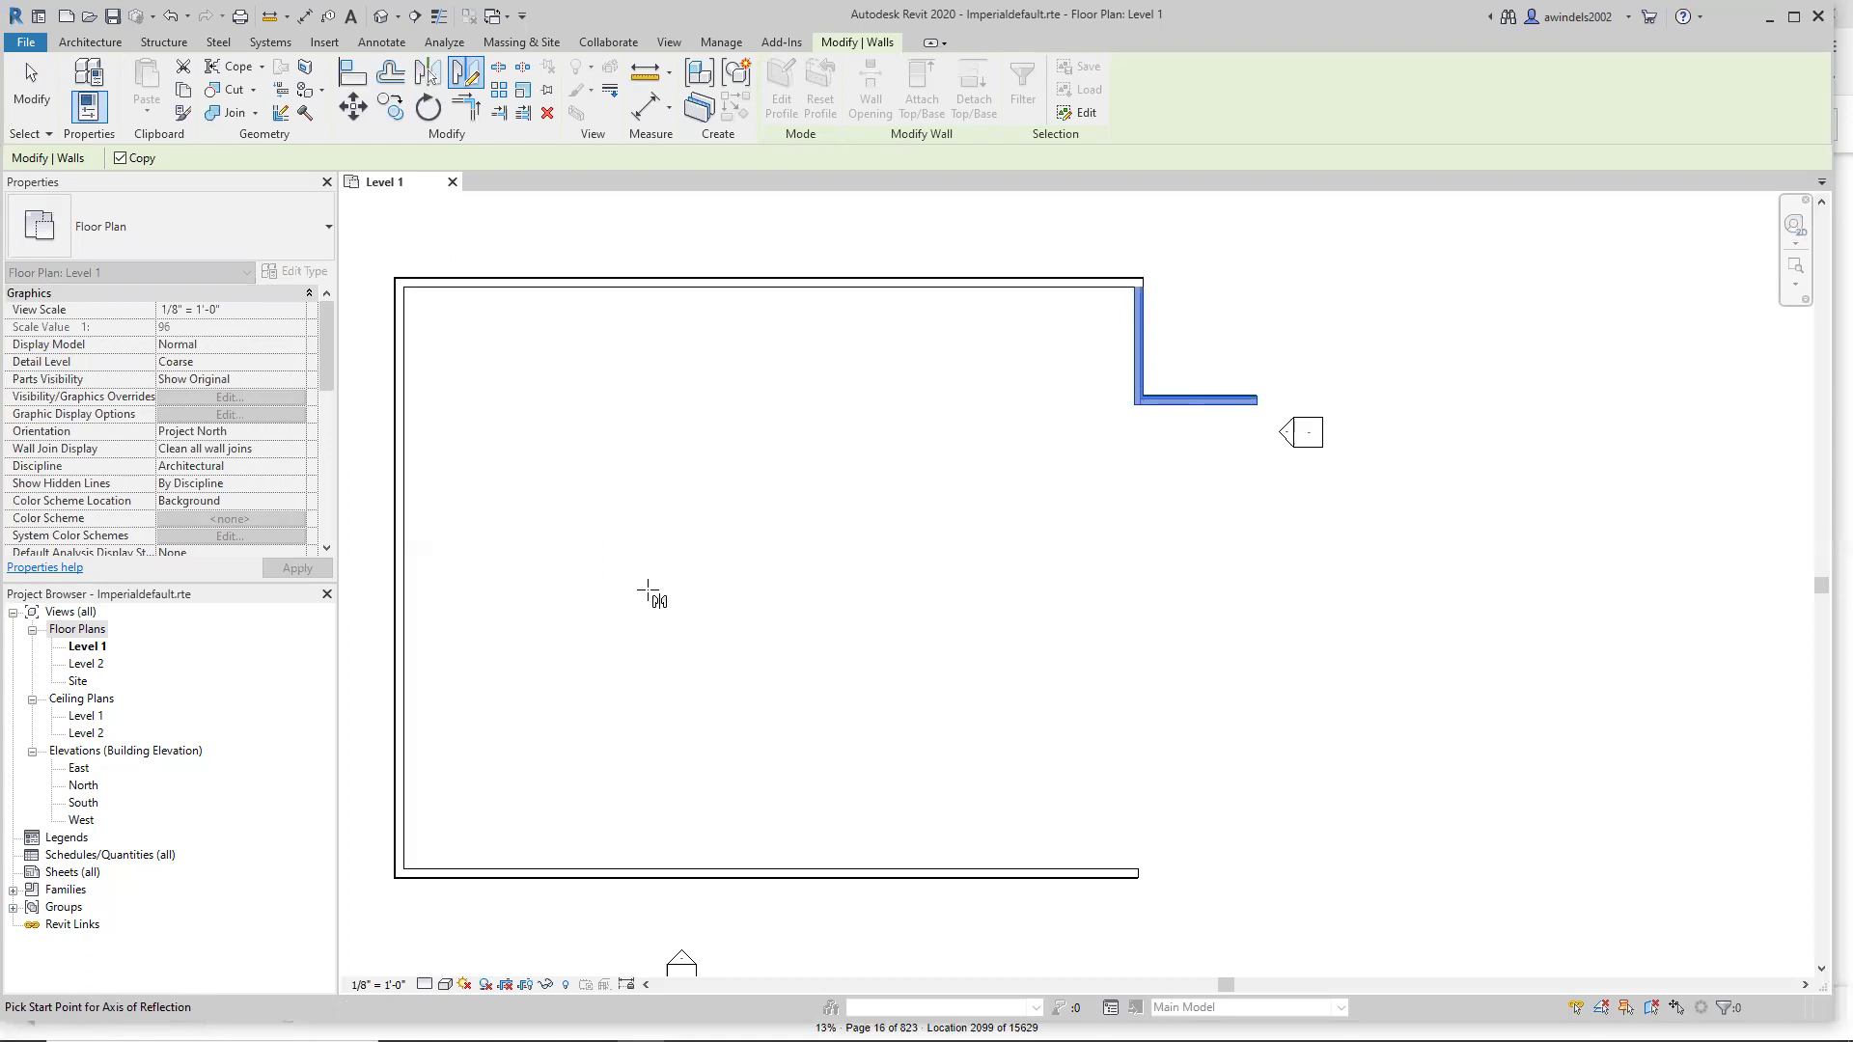
Try to mirror the two 16' walls about an axis drawn from the midpoint of the 80' wall to a point inside the building.
click(403, 579)
scroll(403, 579, up, 3)
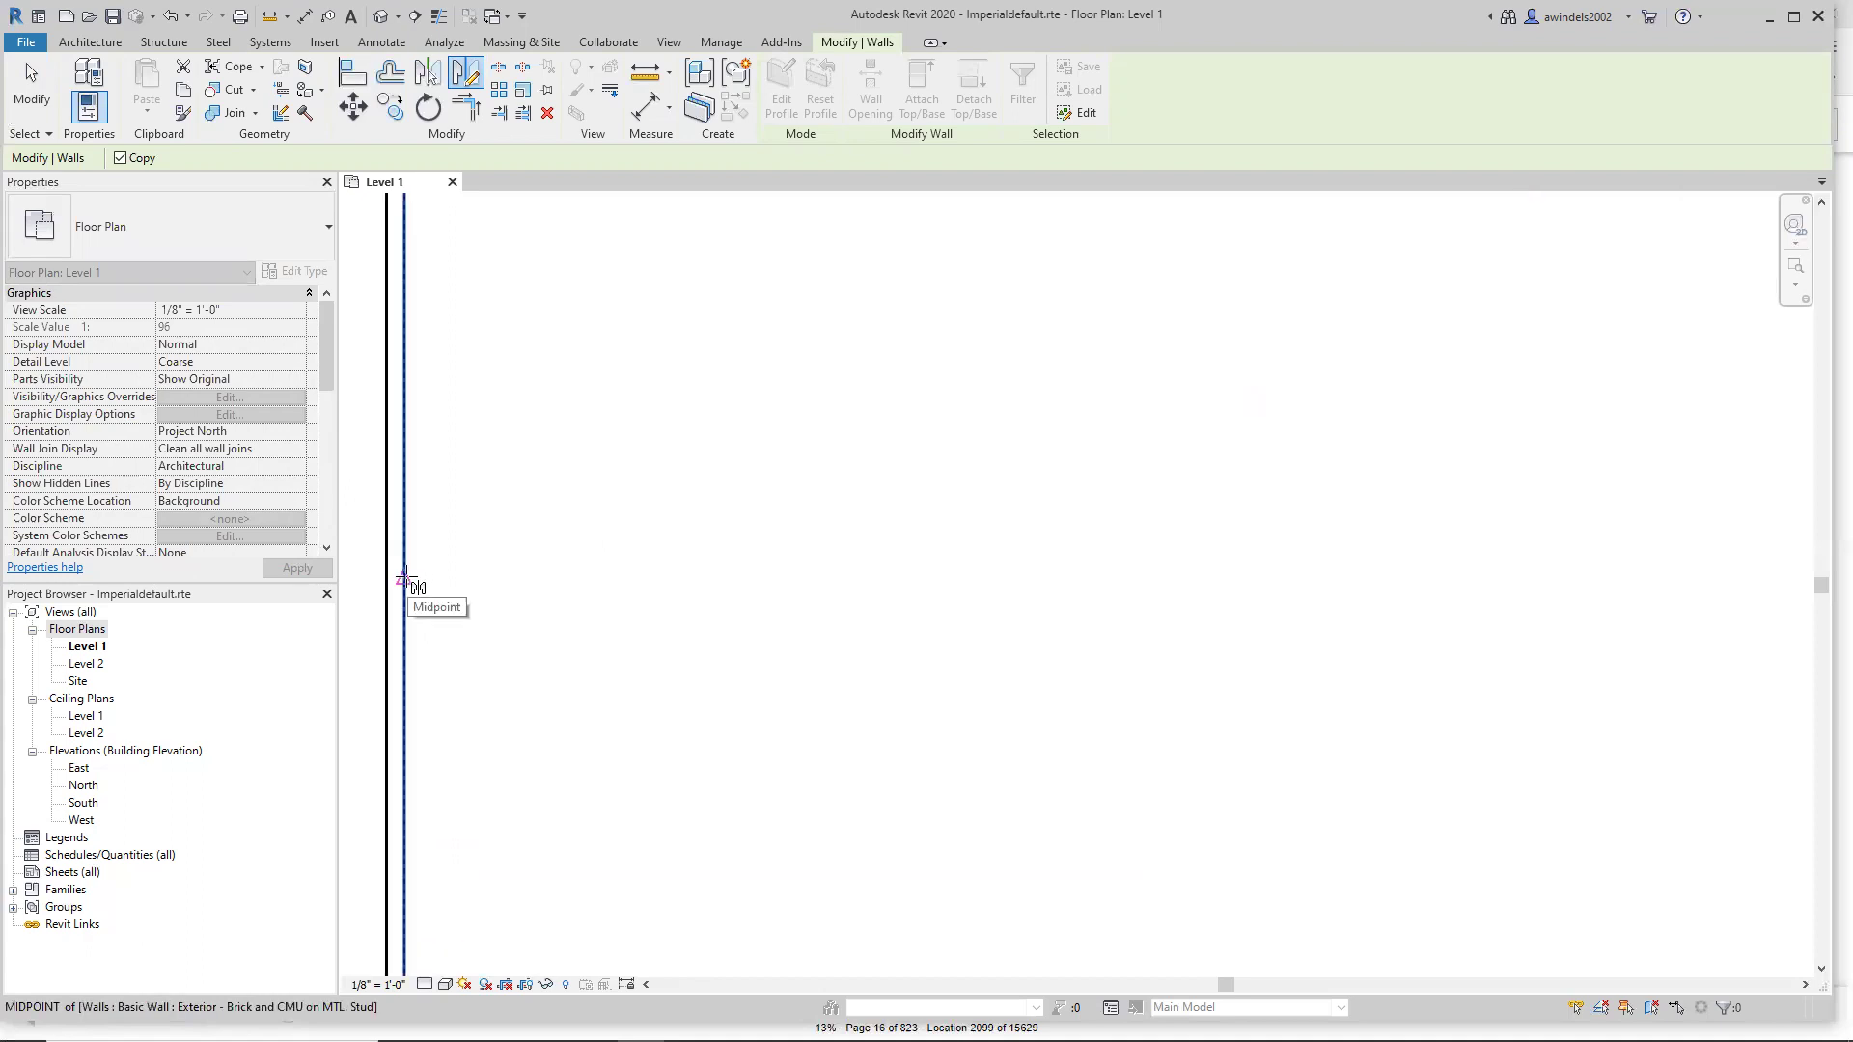
click(403, 579)
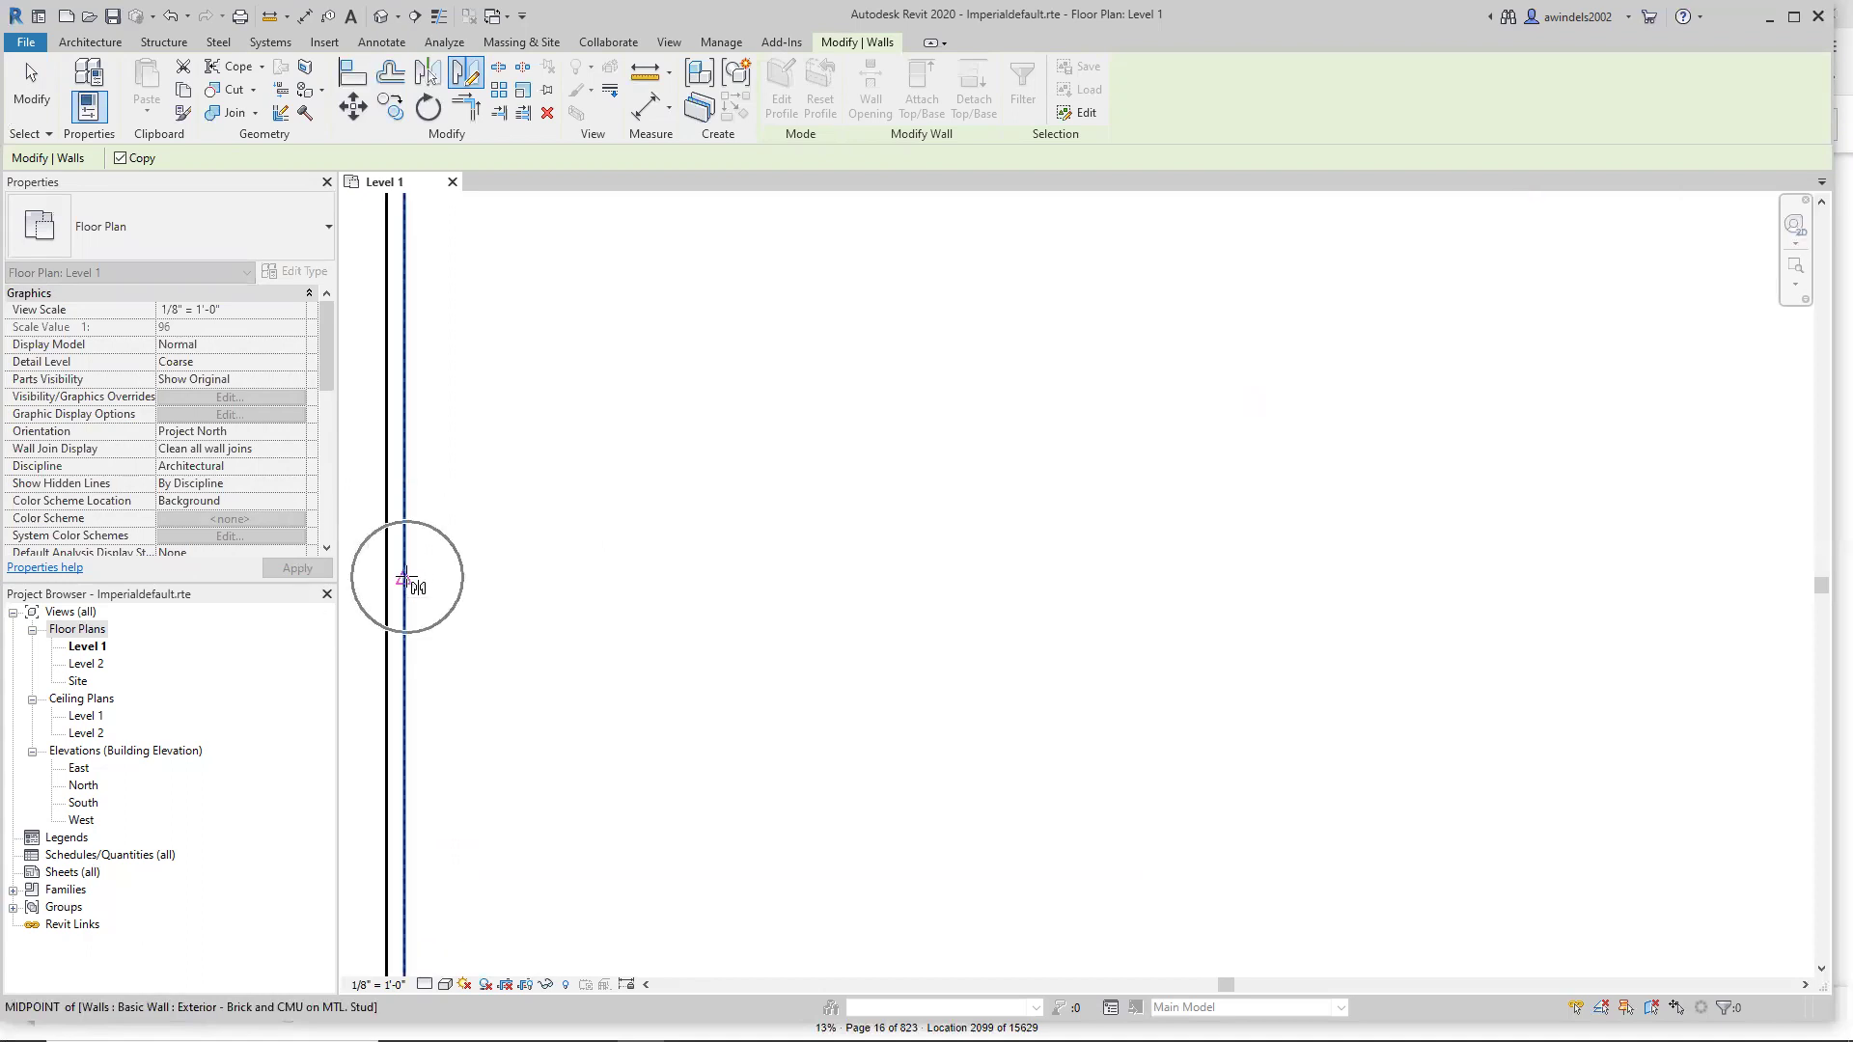
click(403, 578)
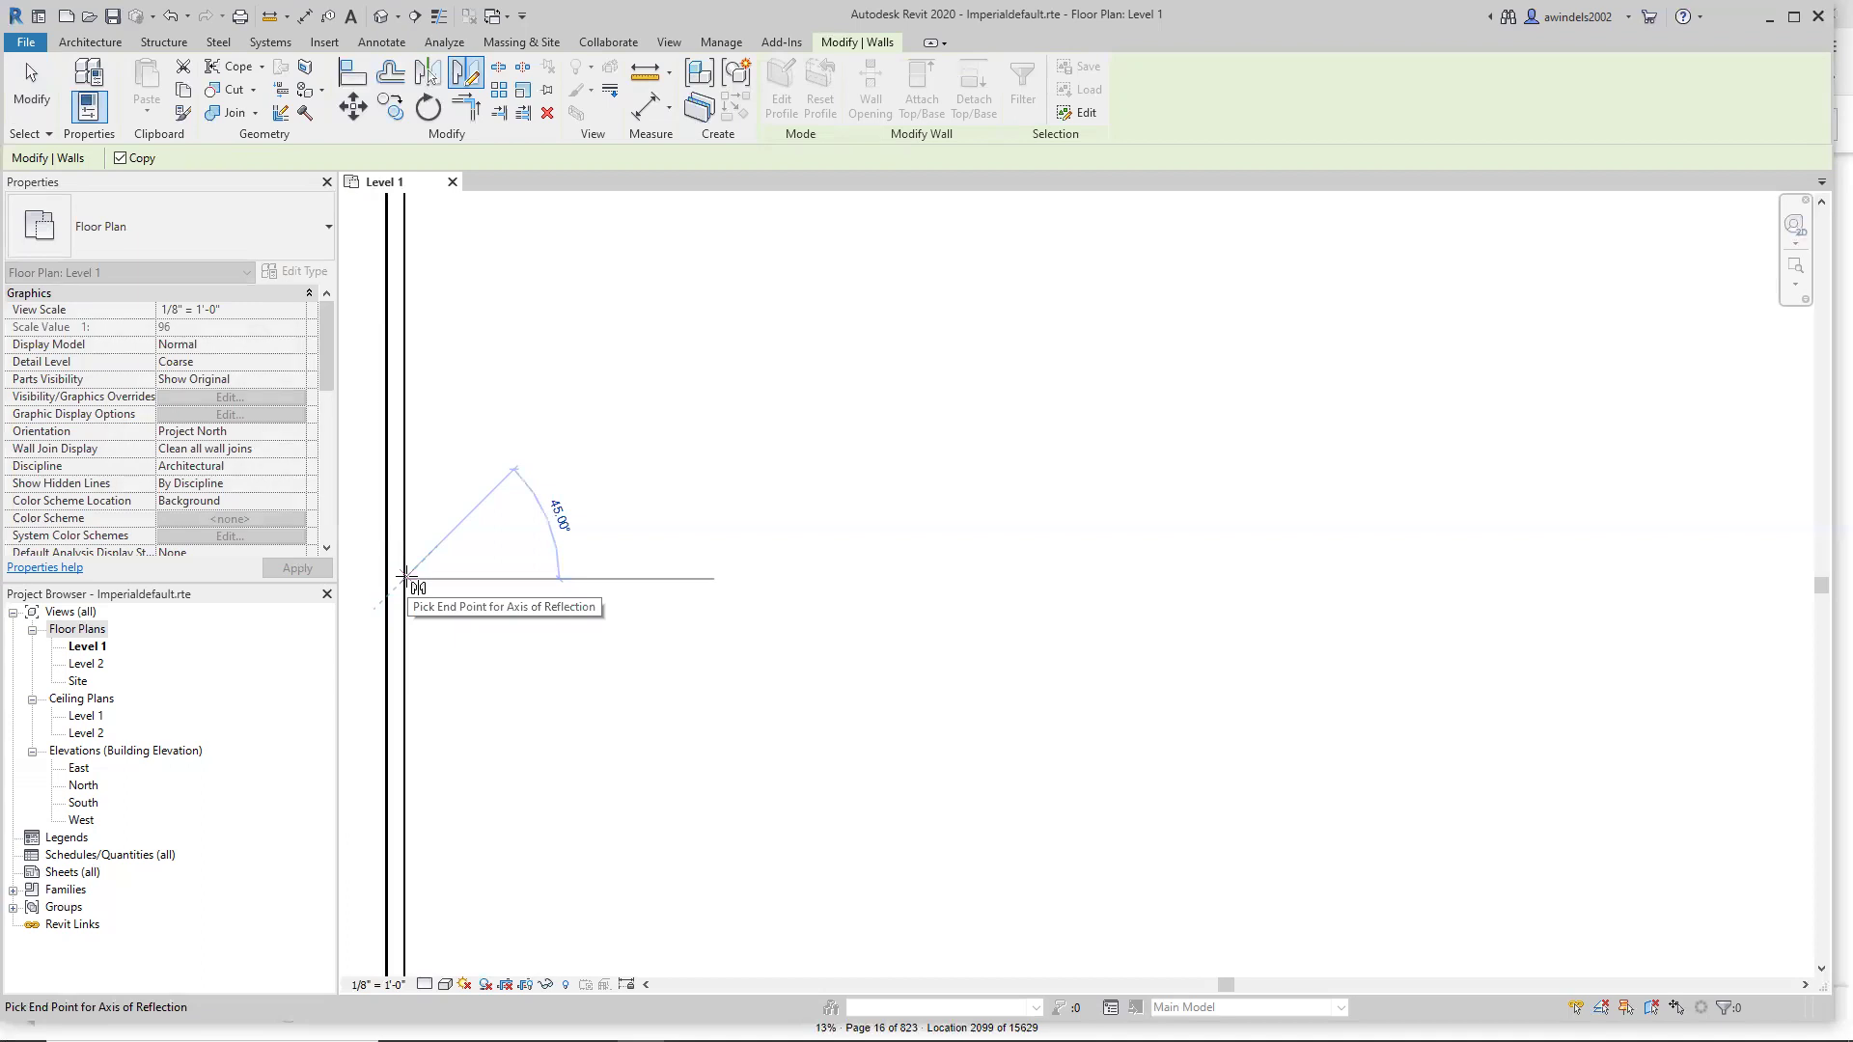
scroll(545, 583, down, 3)
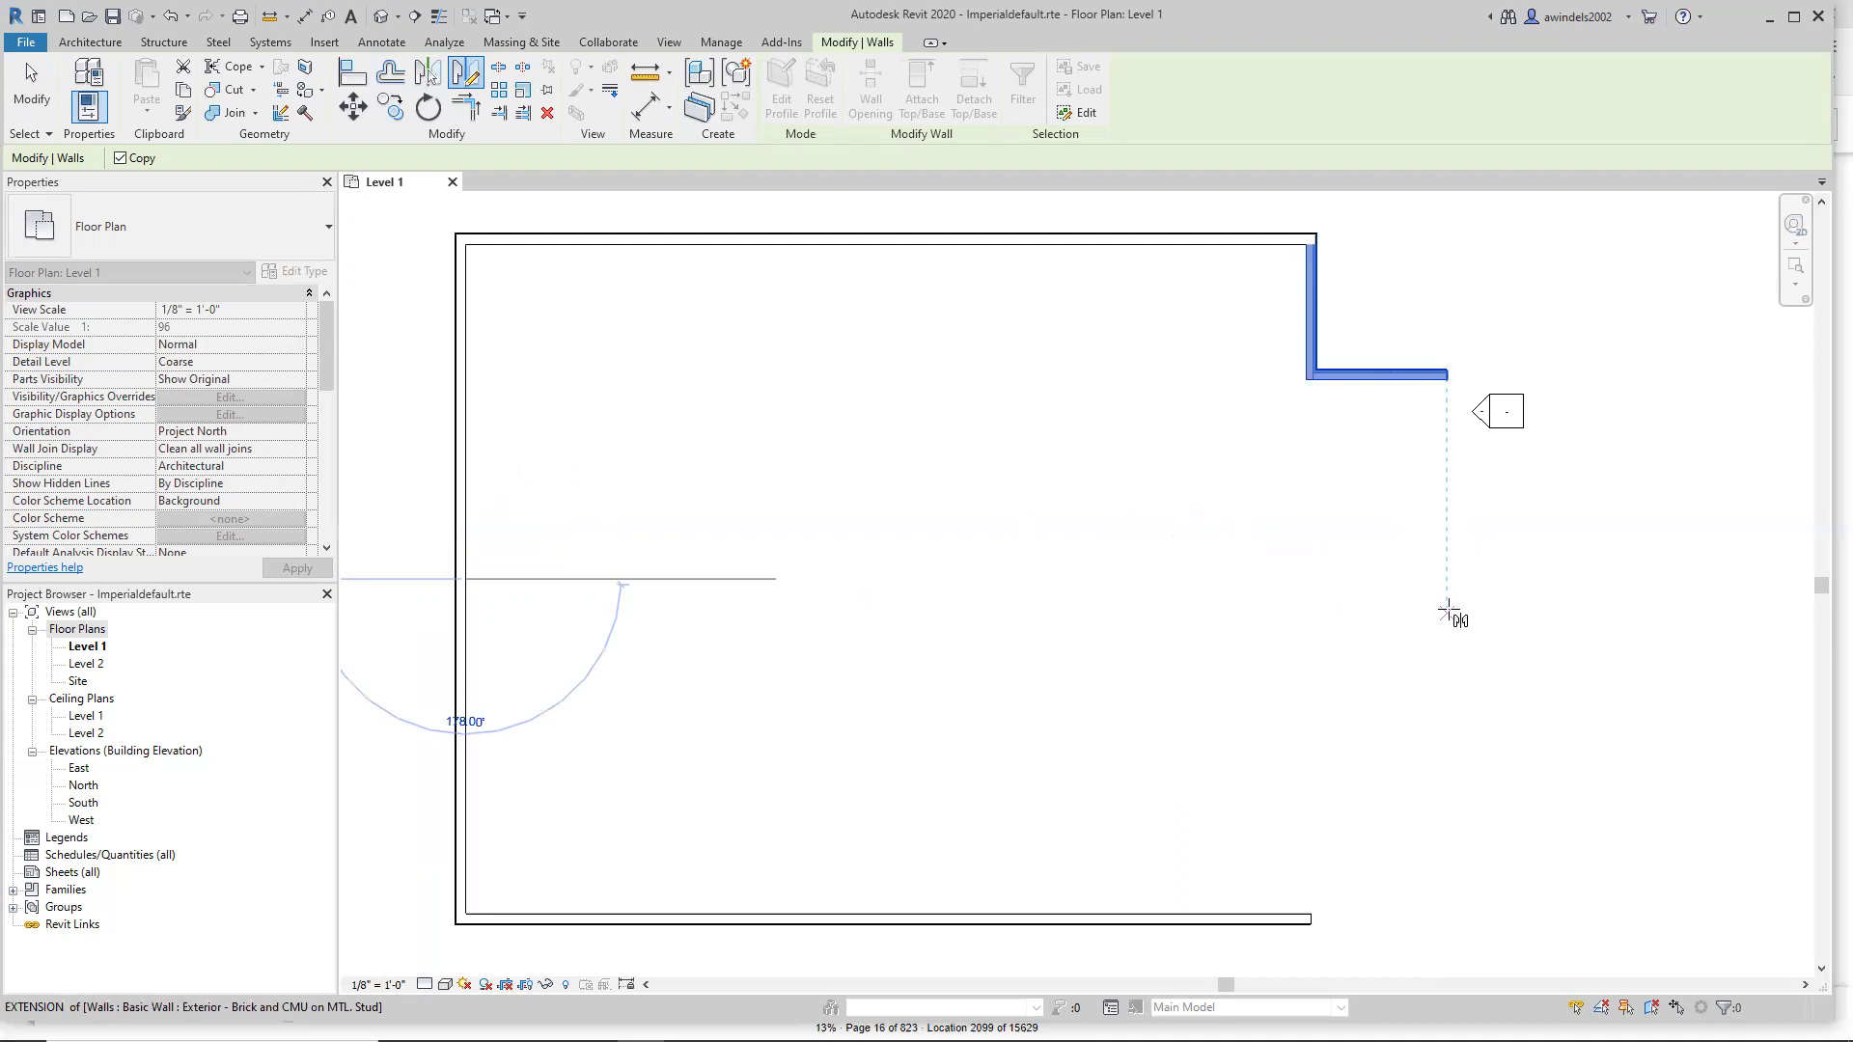
click(1447, 613)
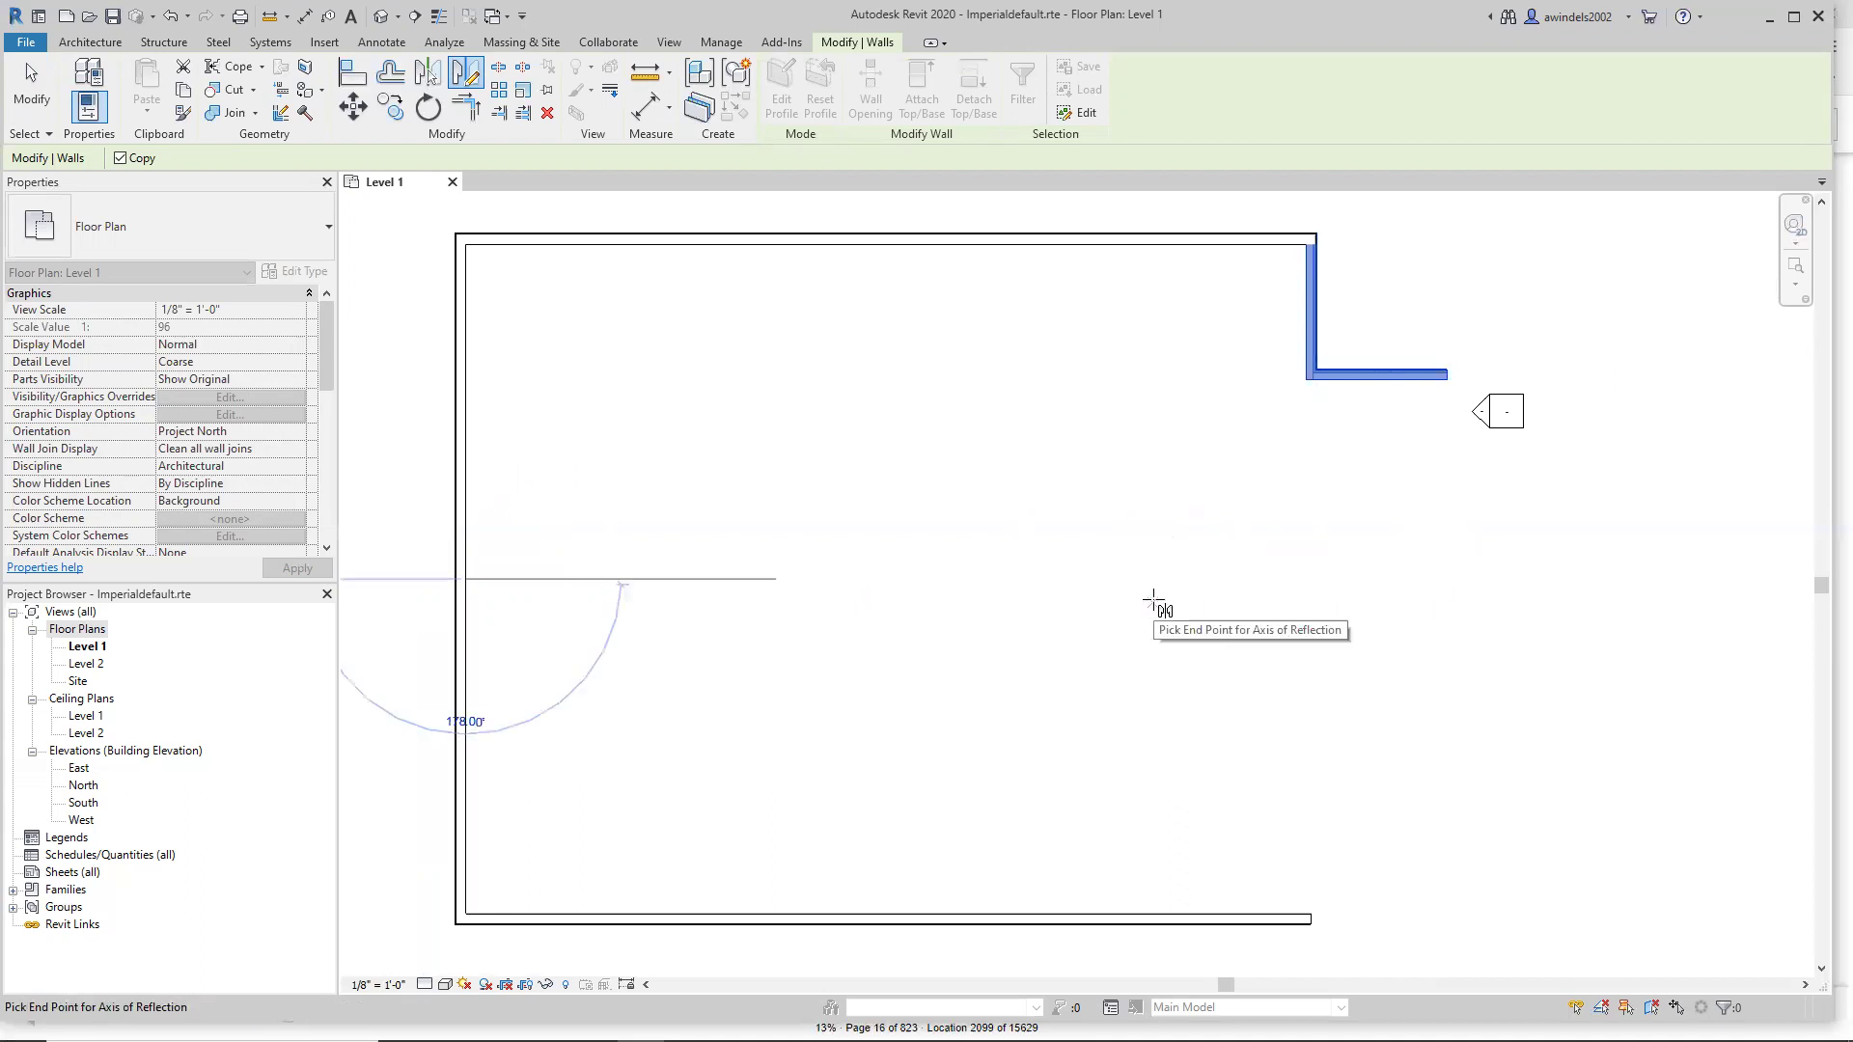
key(ctrl)
key(ctrl)
key(ctrl)
key(ctrl)
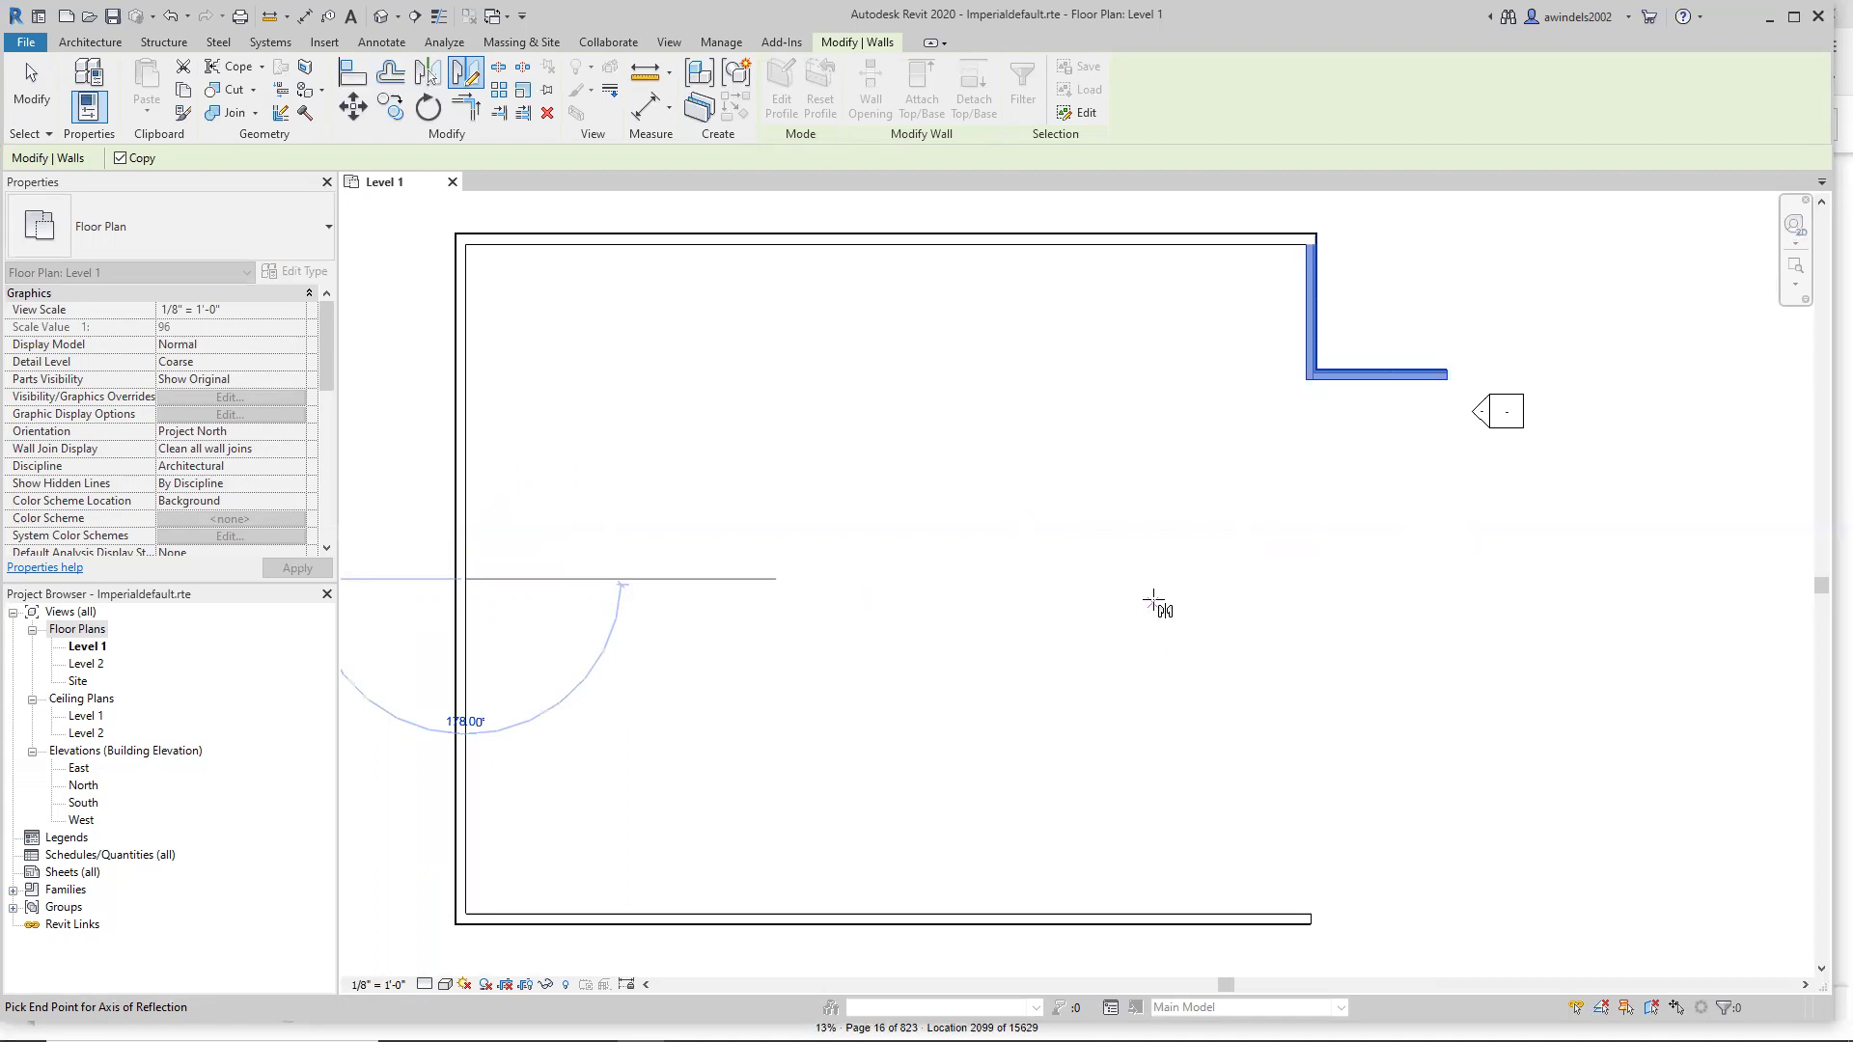
click(1153, 601)
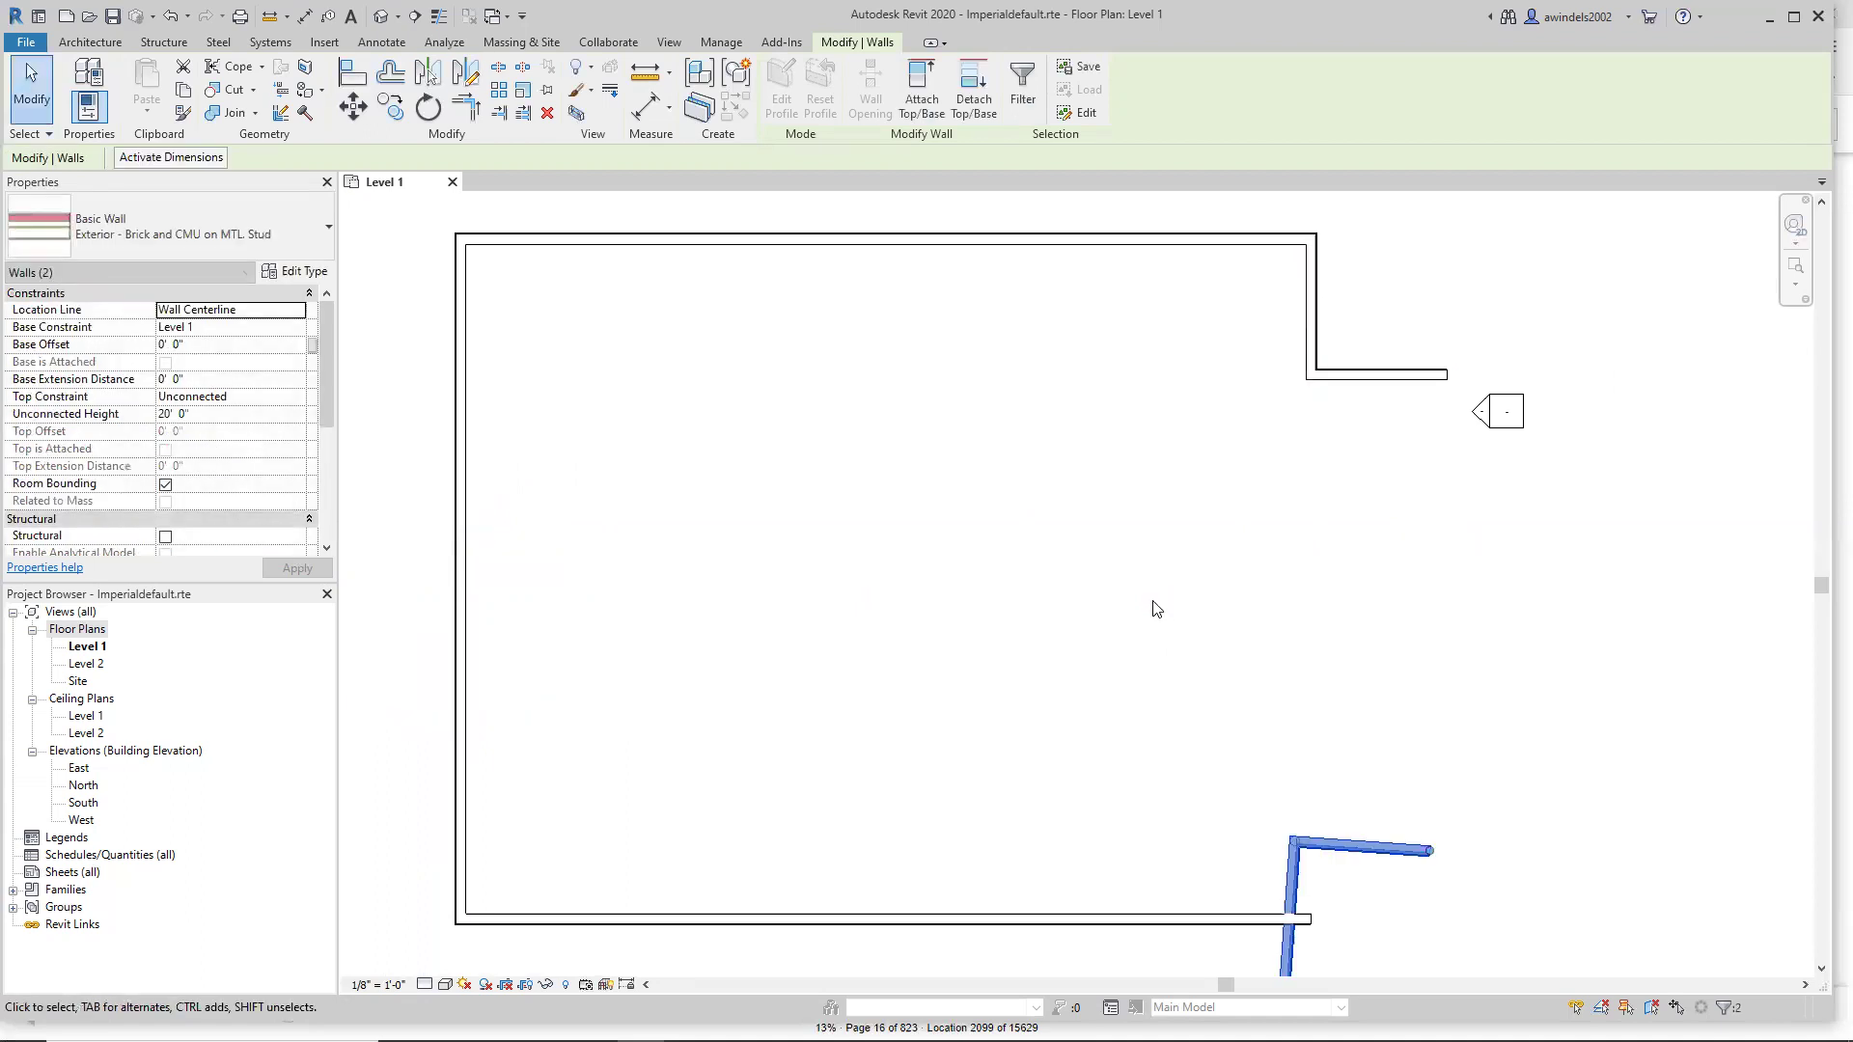
Undo the mirrored copy of the two 16' walls.
middle_drag(1457, 680, 1365, 587)
click(1351, 682)
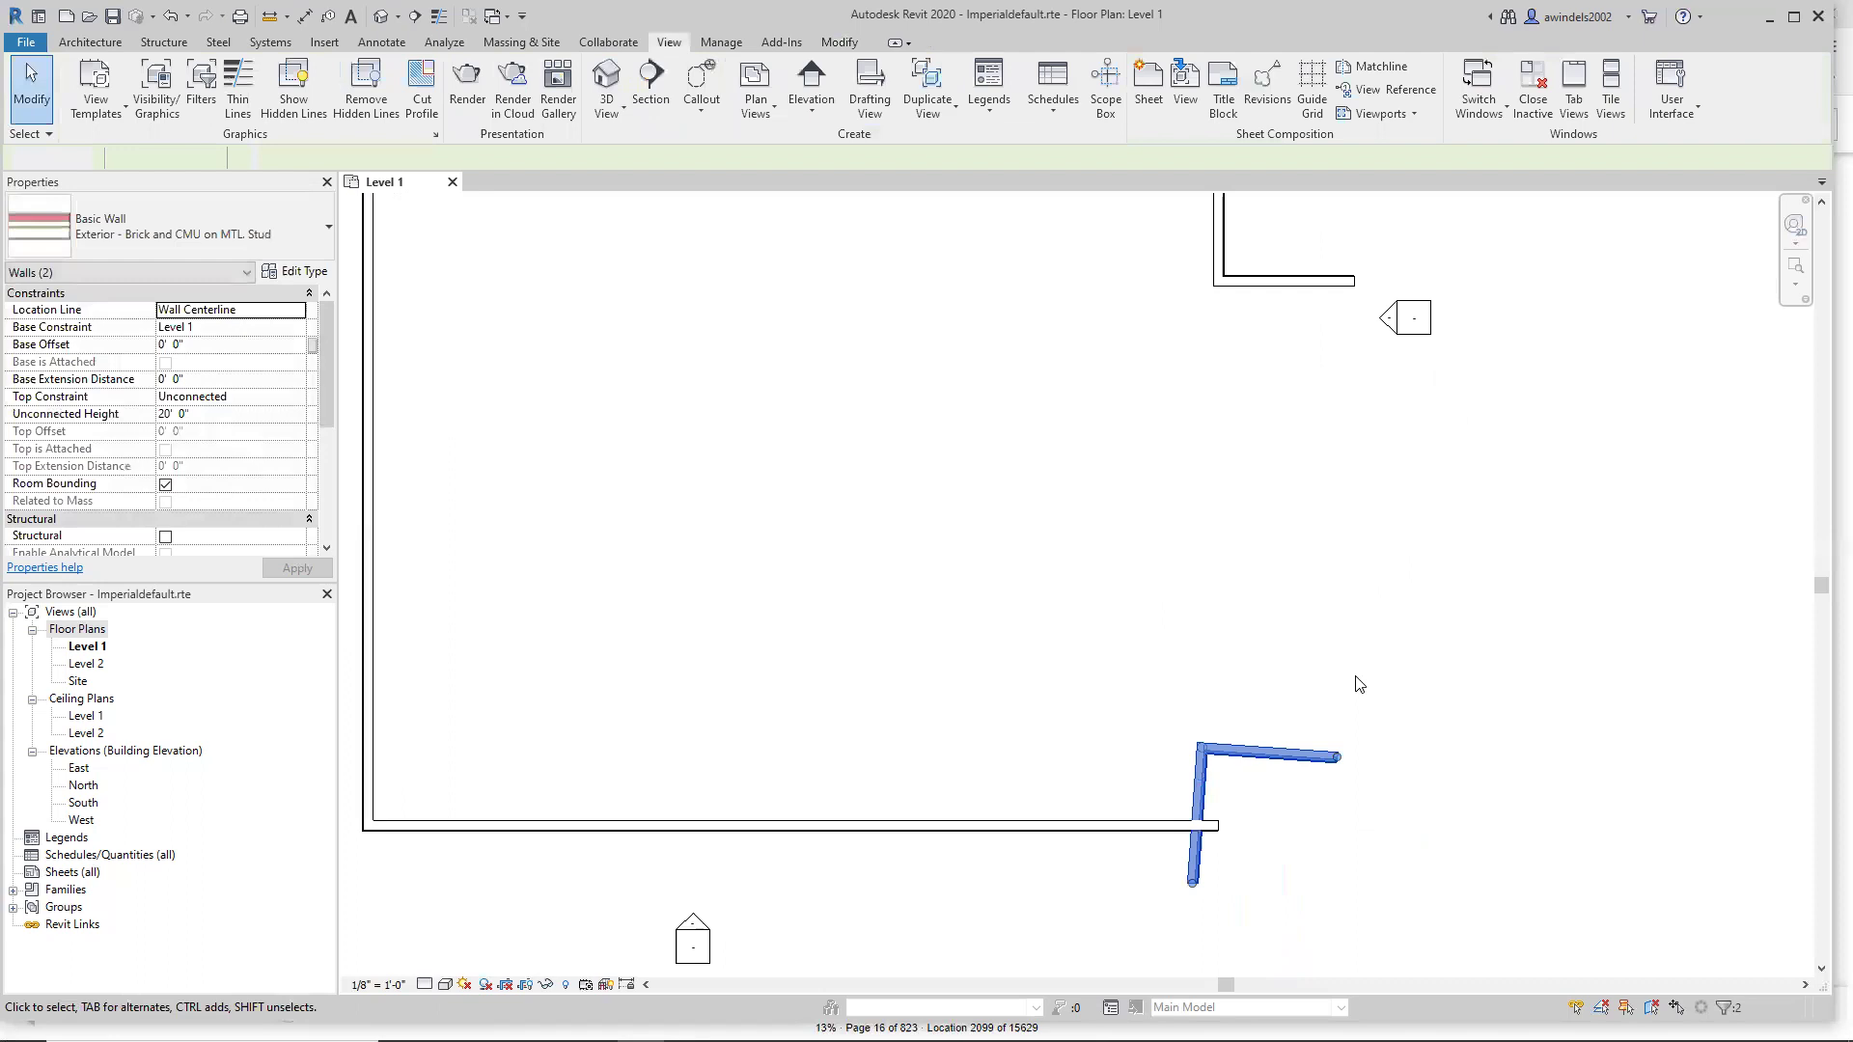
click(1317, 762)
click(1269, 640)
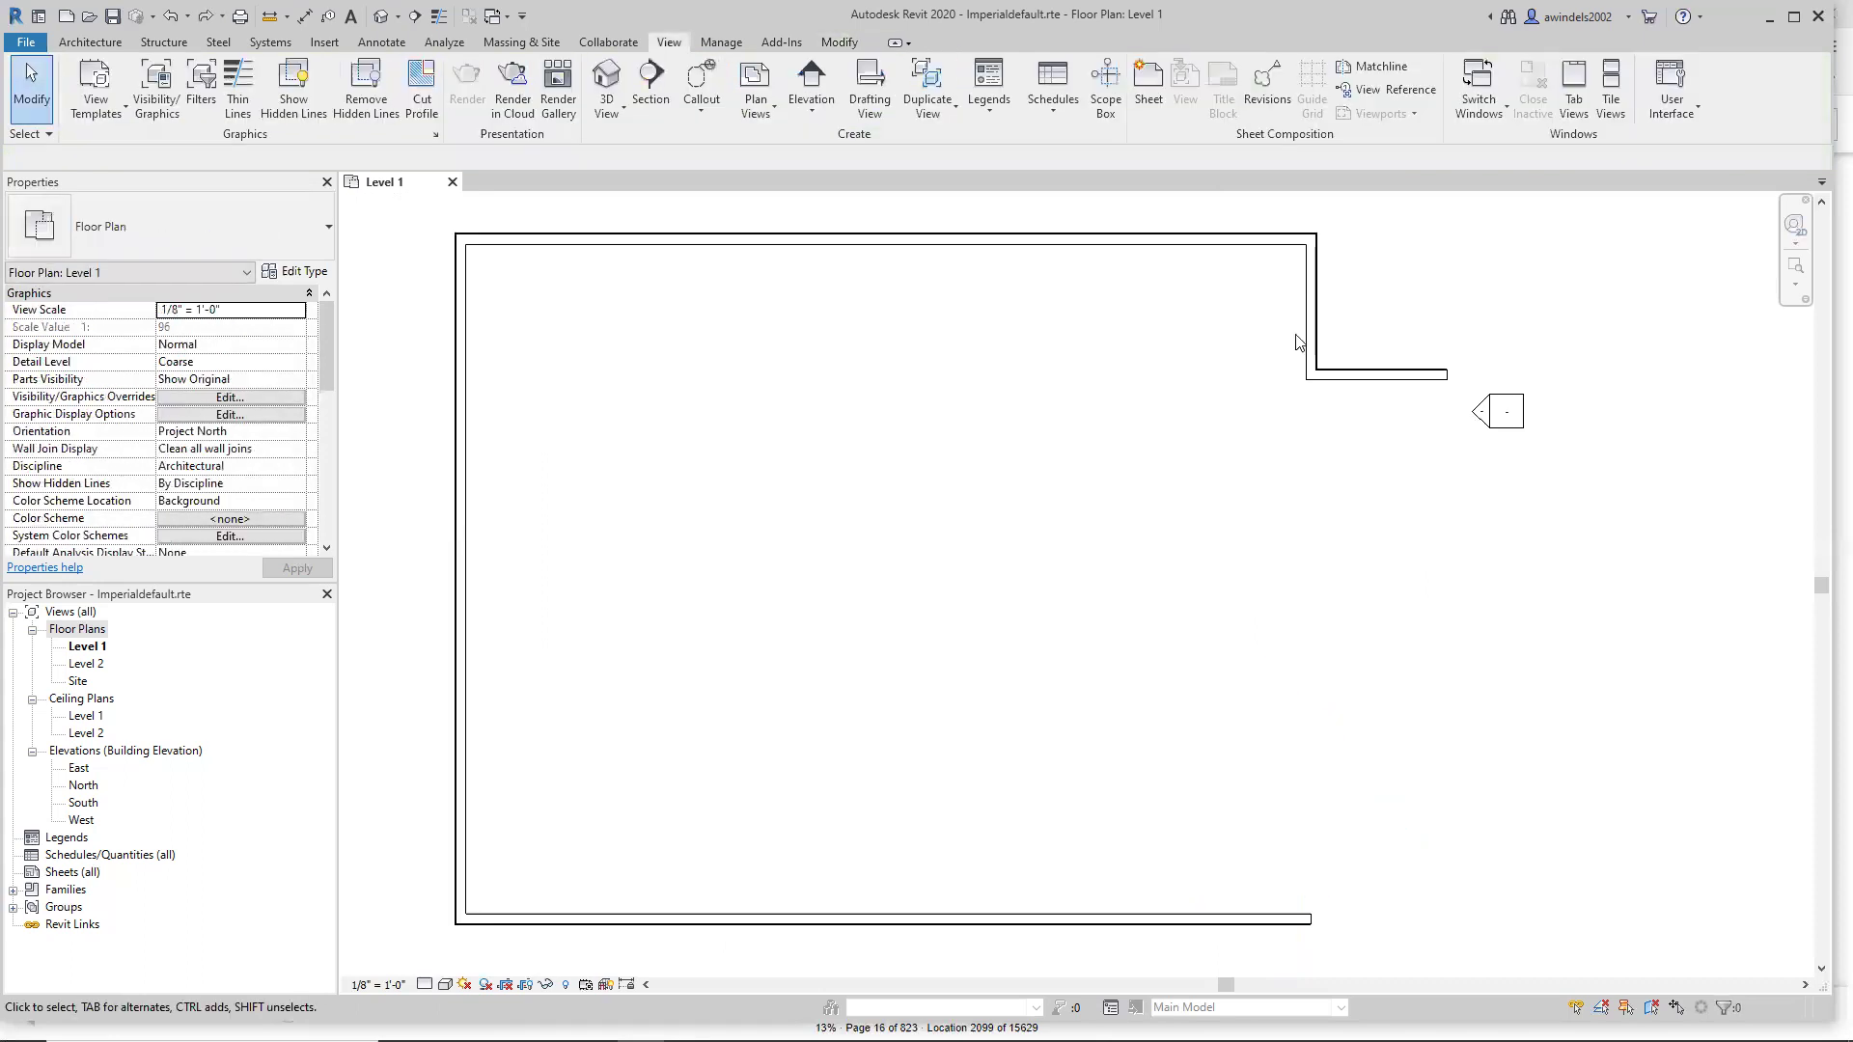
Mirror a copy of the two 16' walls about a horizontal axis drawn from the midpoint of the 80' wall.
drag(1279, 206, 1485, 437)
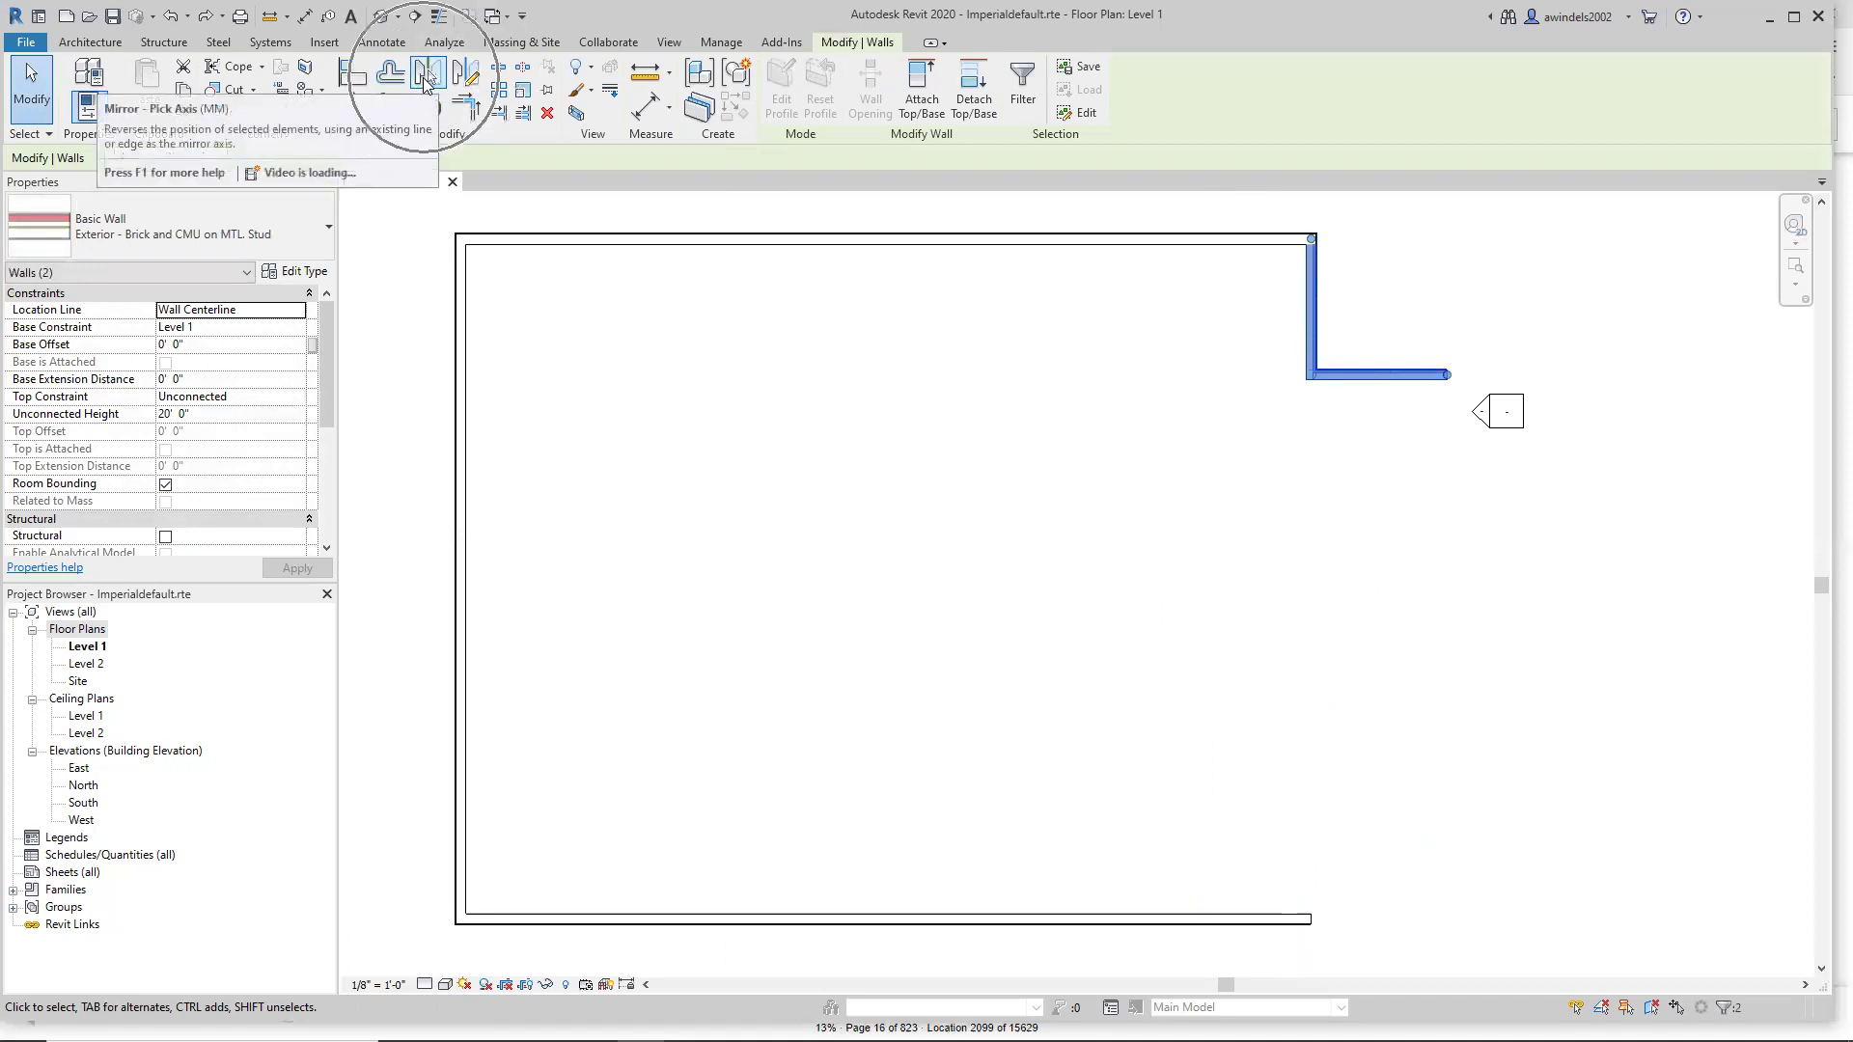
click(426, 82)
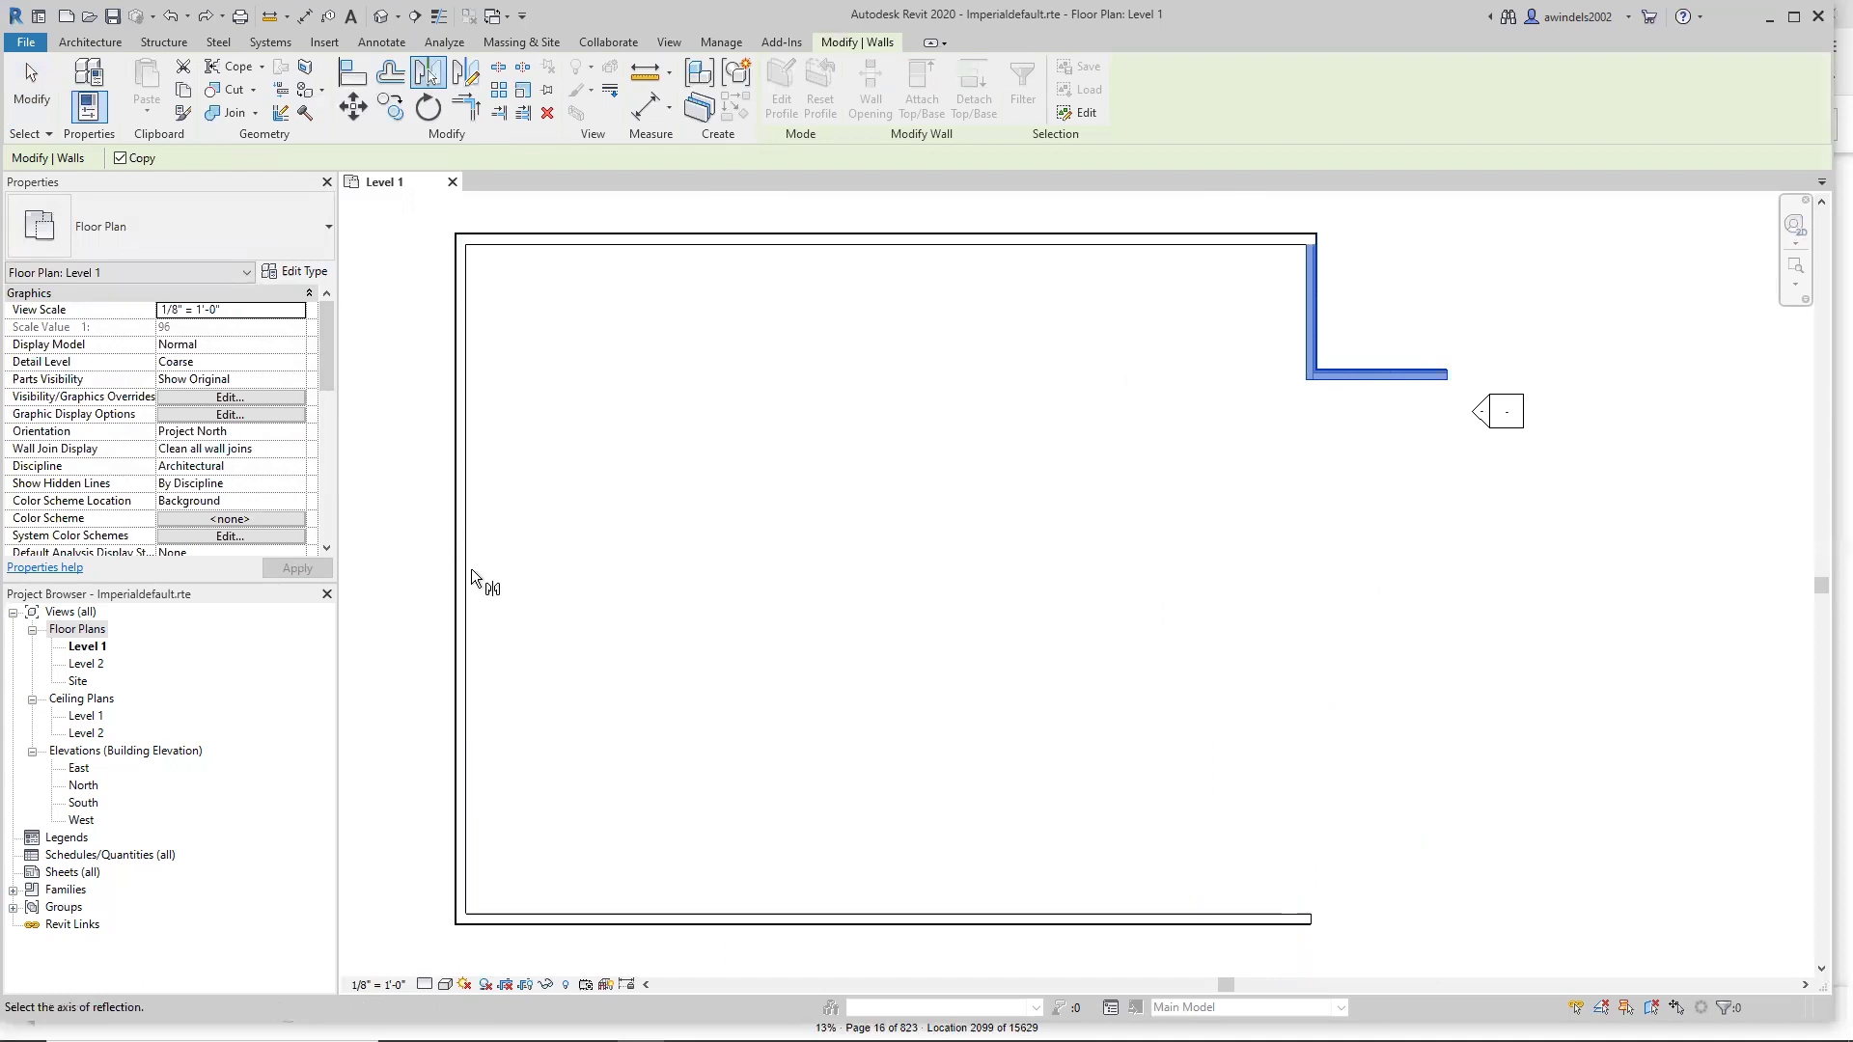
scroll(469, 574, up, 3)
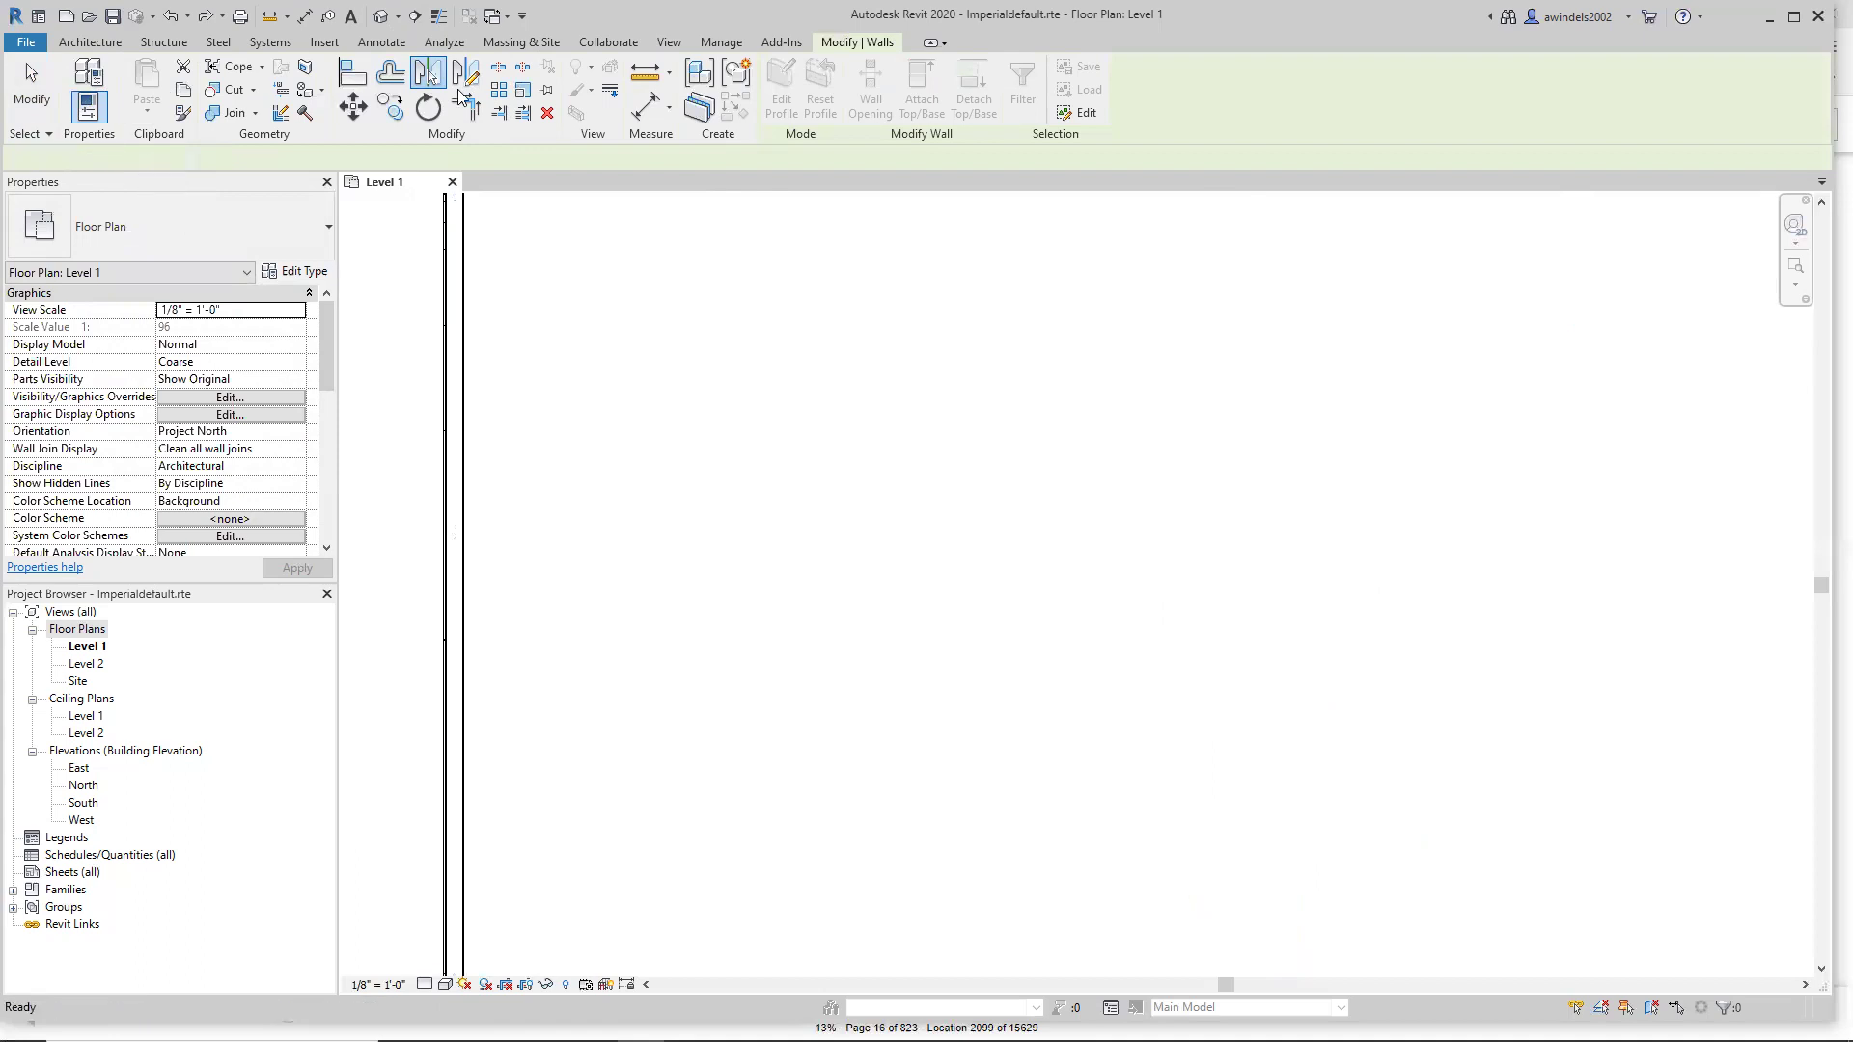
click(466, 74)
scroll(1188, 371, down, 2)
scroll(1188, 371, down, 1)
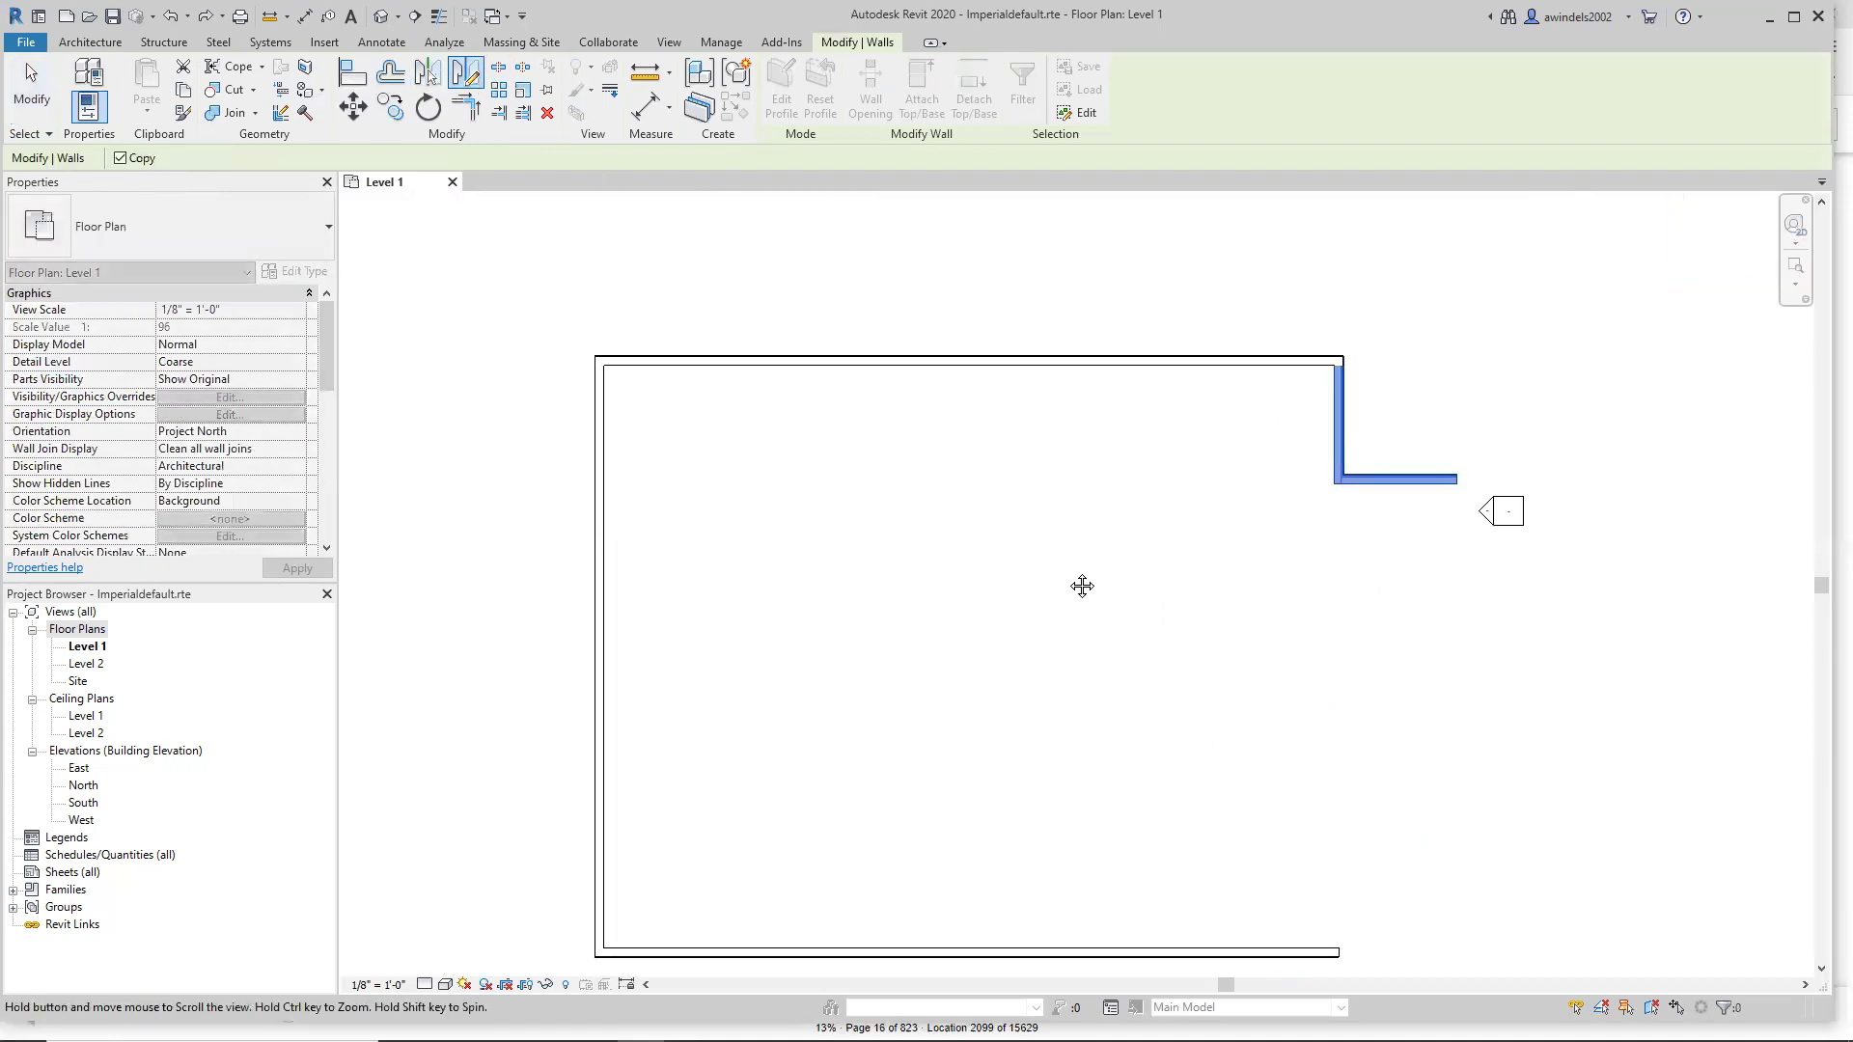
scroll(633, 691, up, 1)
scroll(606, 671, up, 2)
click(600, 647)
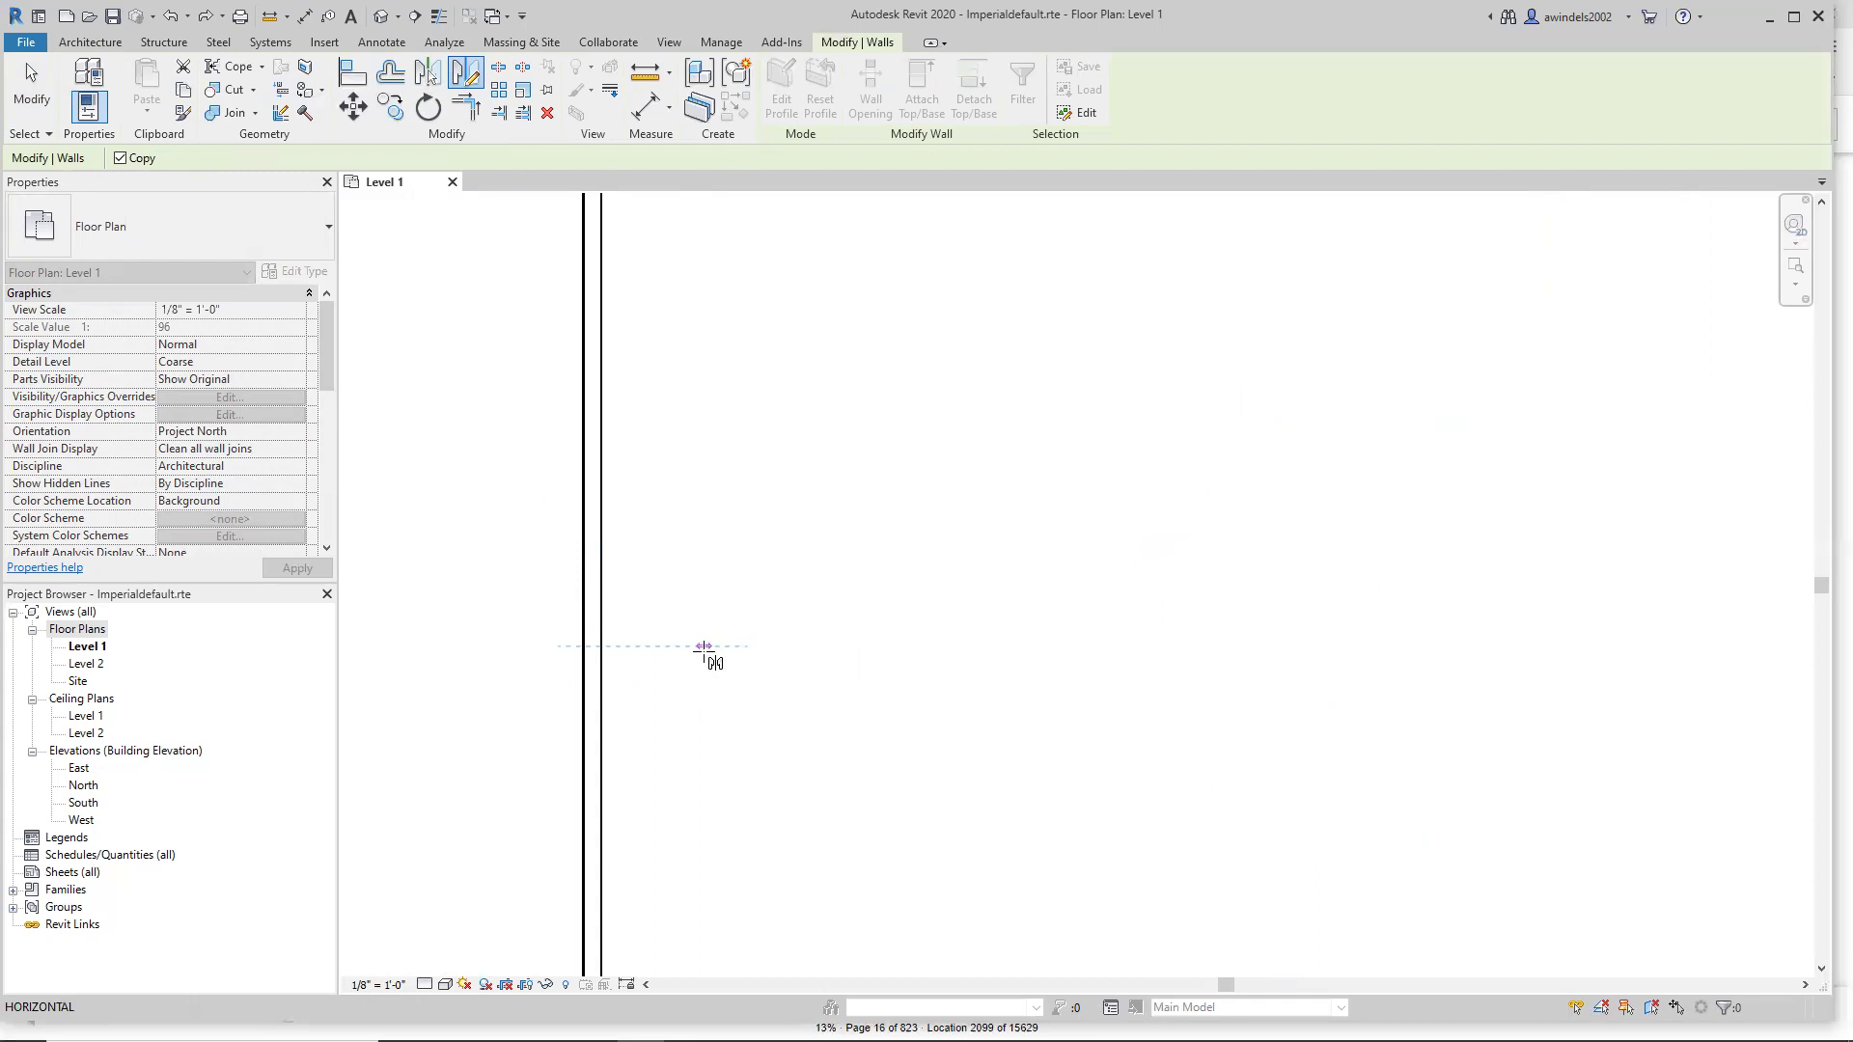
click(705, 647)
scroll(708, 656, down, 2)
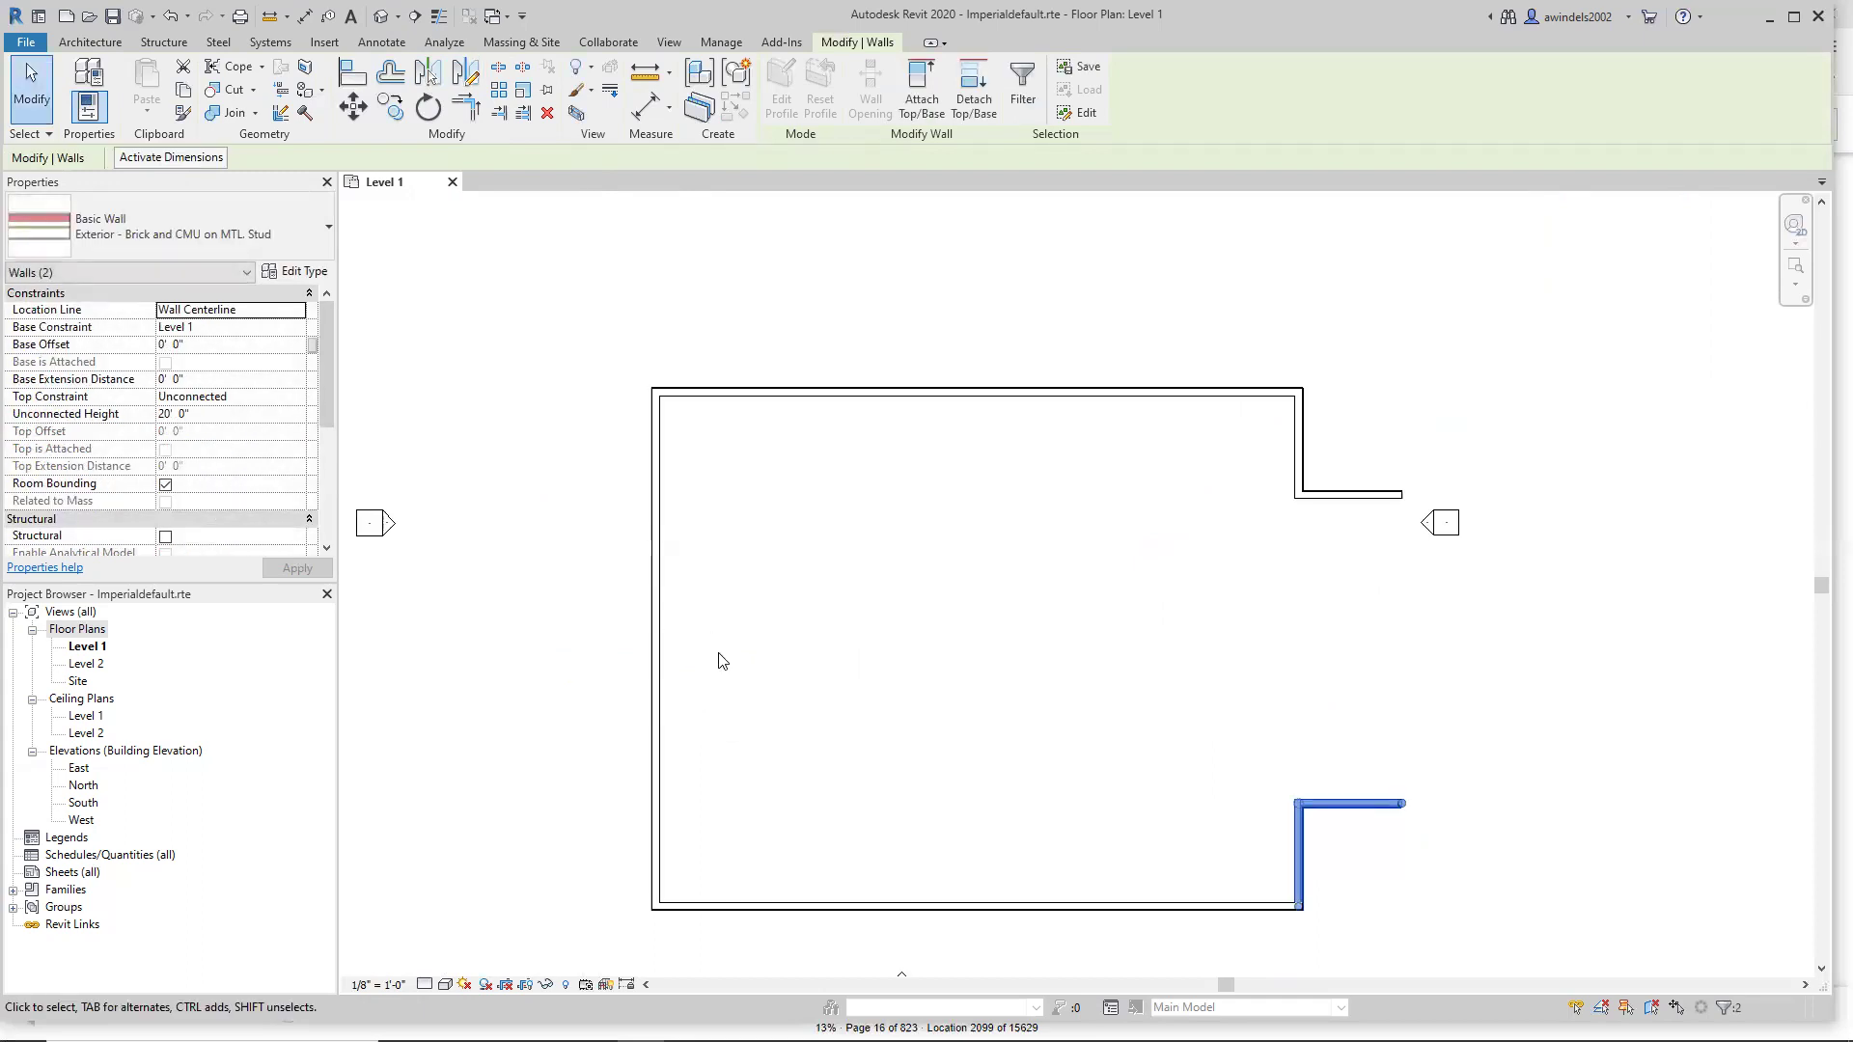
click(720, 660)
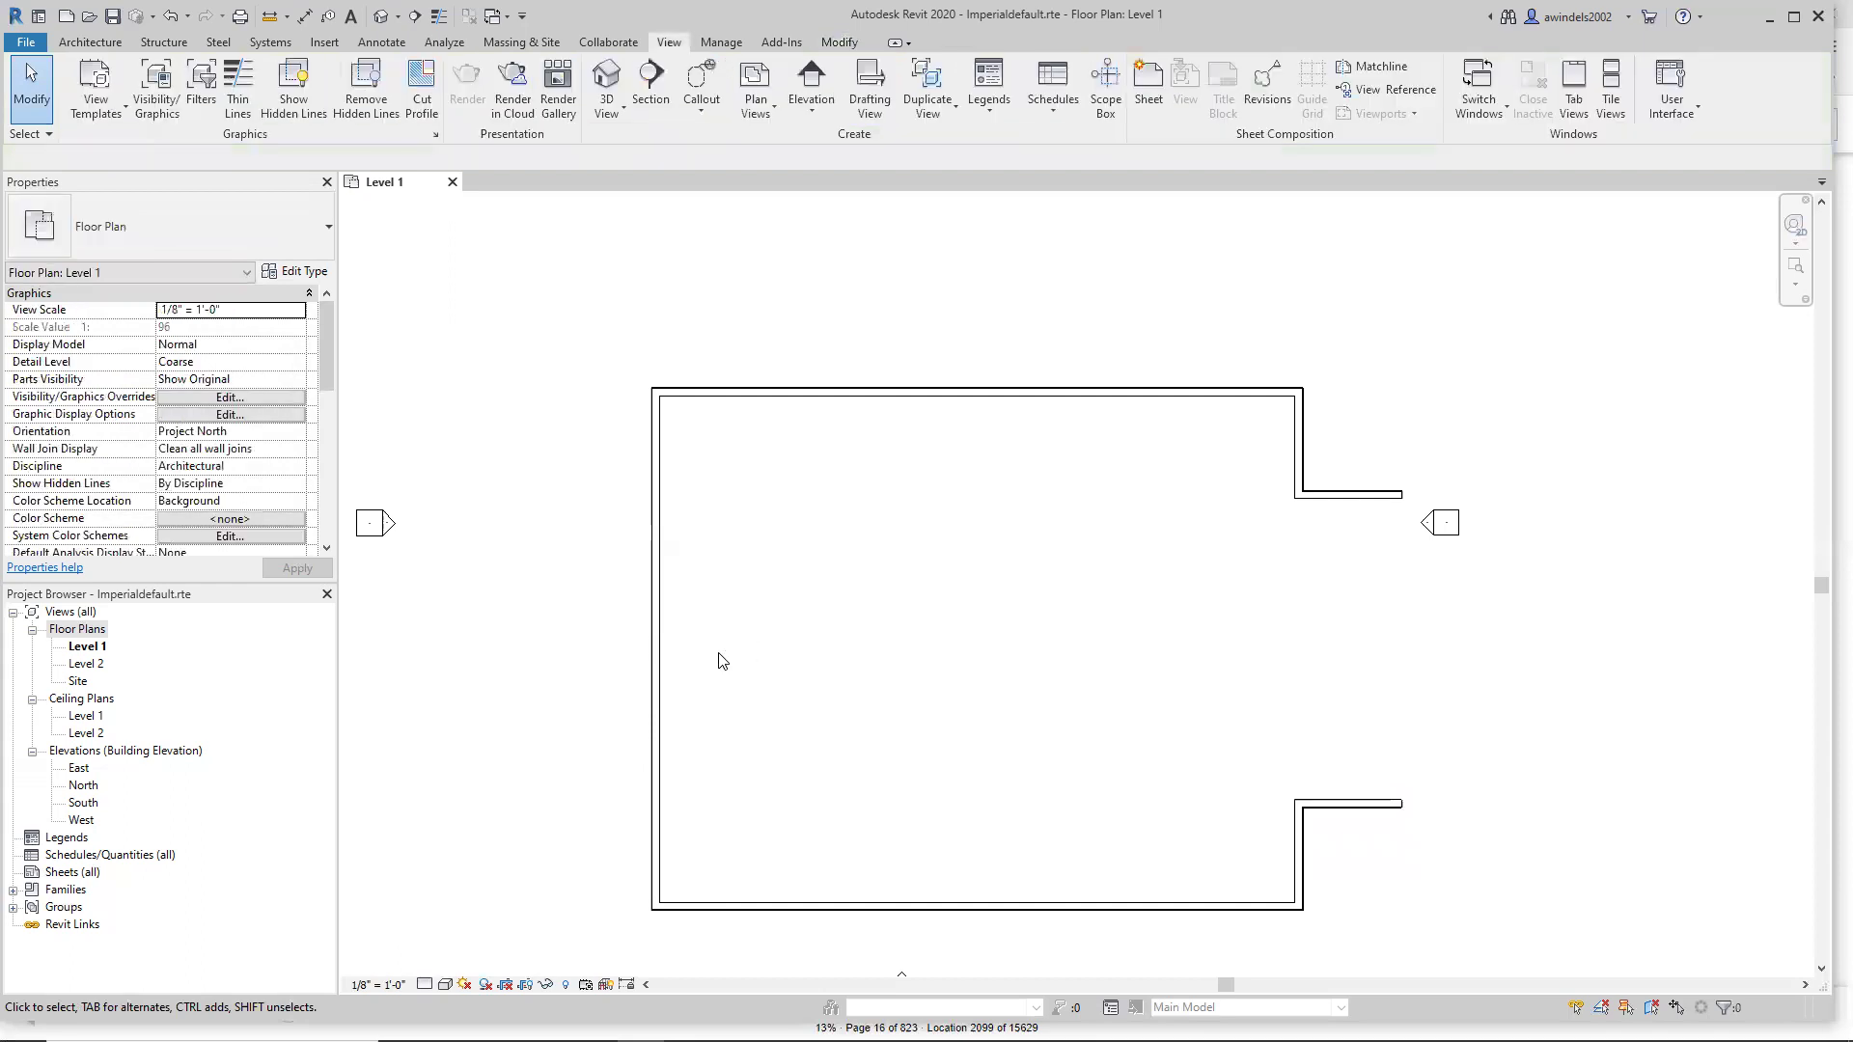
Inspect the corners and open ends of the original and mirrored 16' walls up close.
key(ctrl)
middle_drag(1298, 669, 1264, 632)
scroll(1368, 704, up, 1)
middle_drag(1369, 704, 1398, 703)
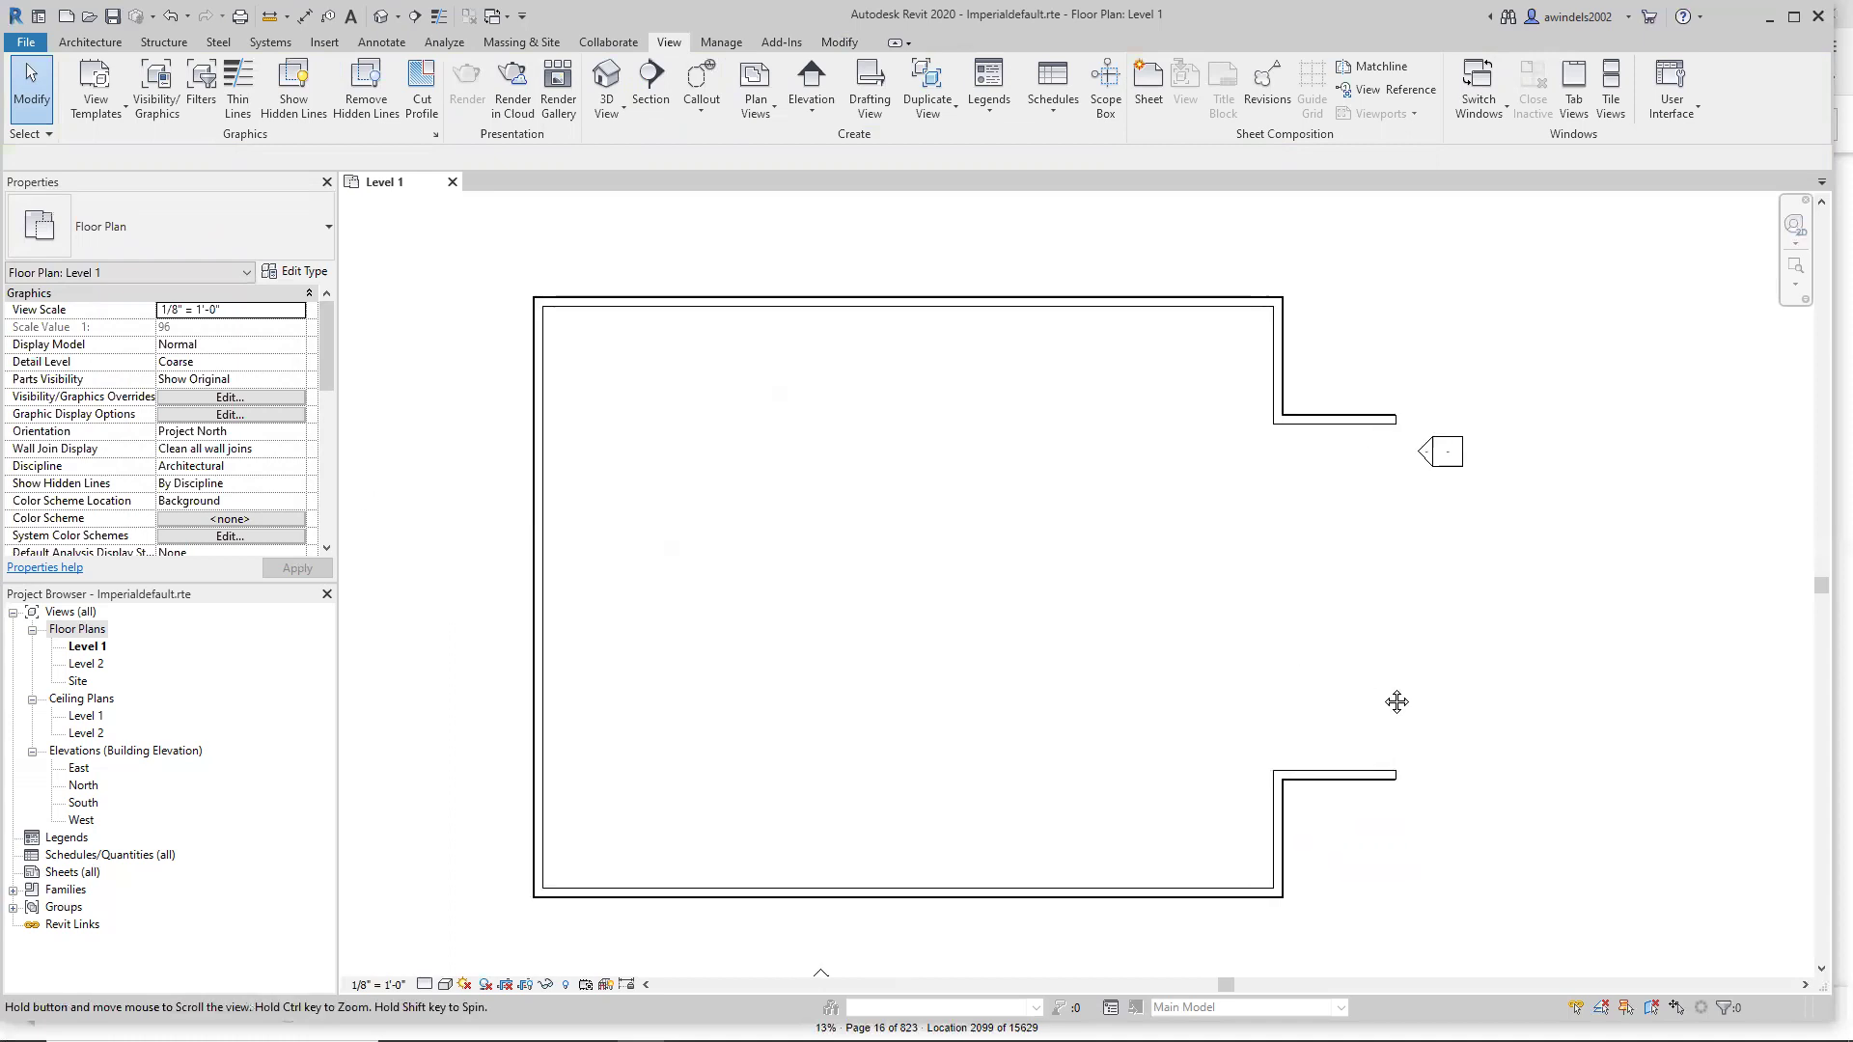
key(ctrl)
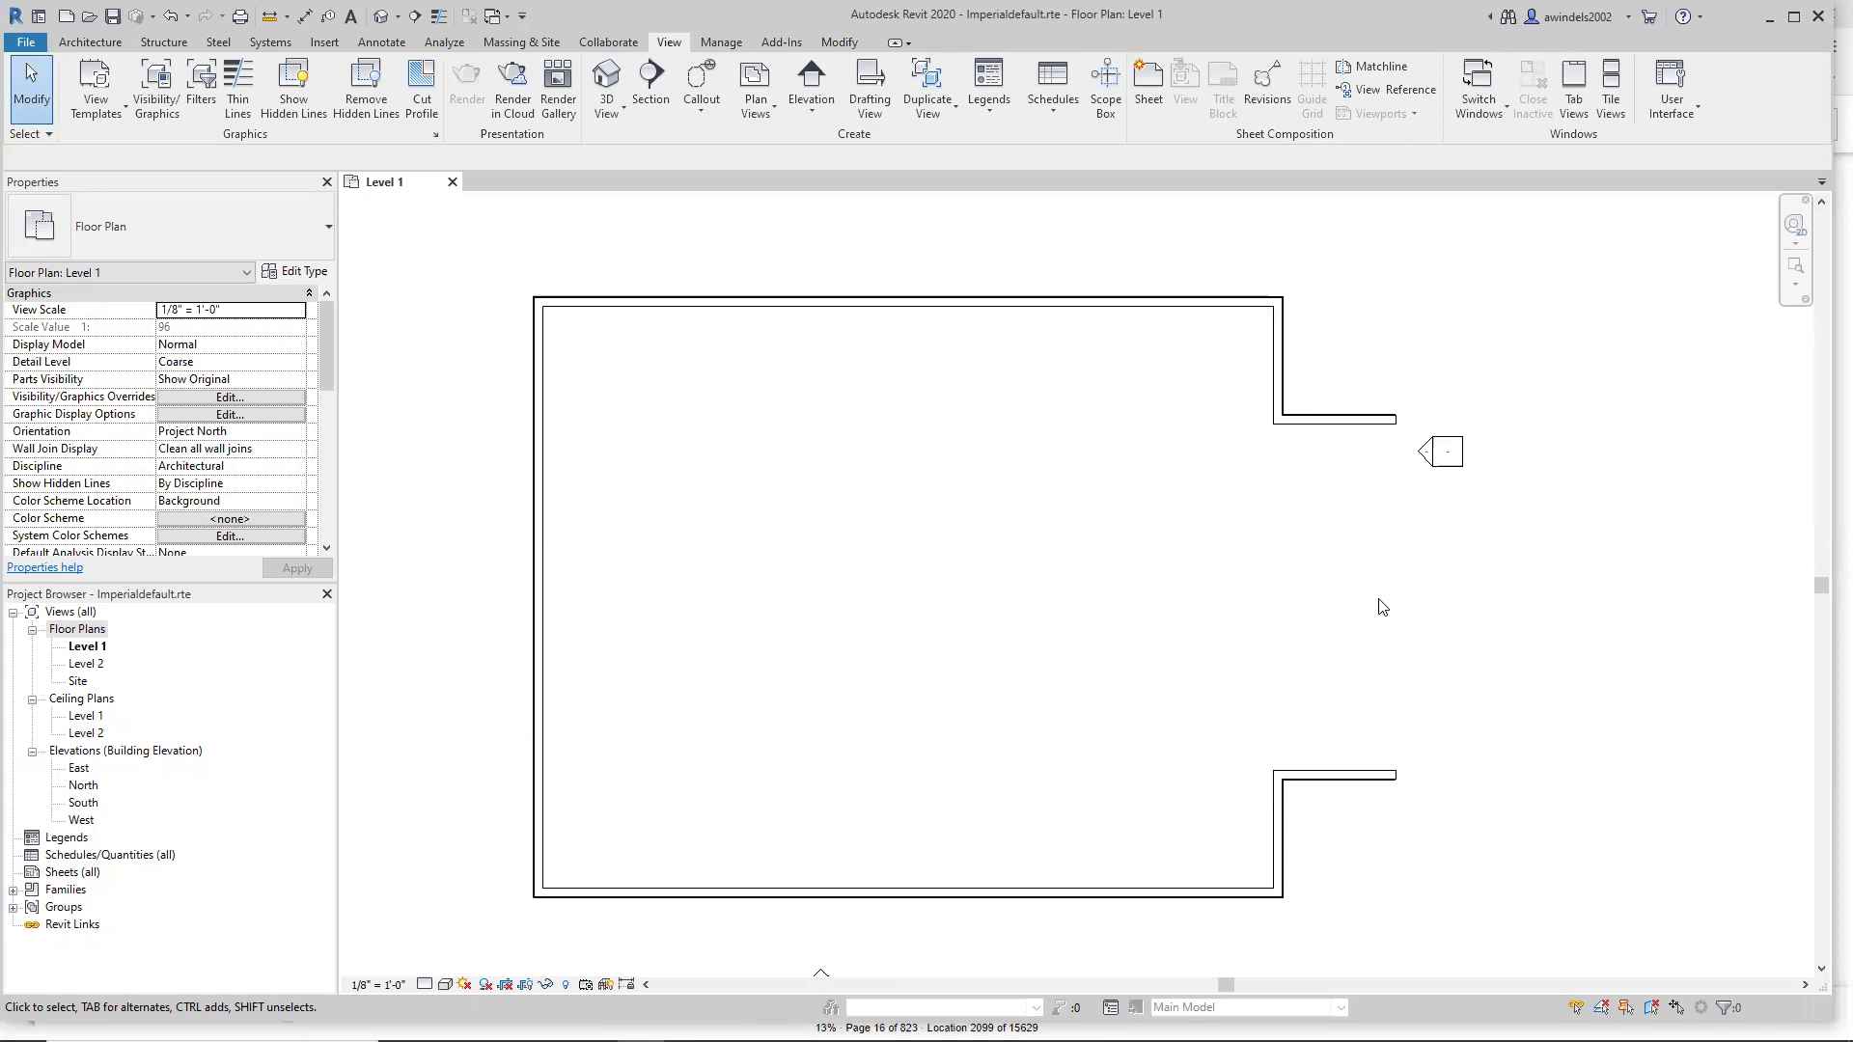
scroll(1322, 620, up, 5)
middle_drag(1218, 618, 1125, 421)
scroll(1128, 415, up, 2)
middle_drag(1170, 570, 1187, 443)
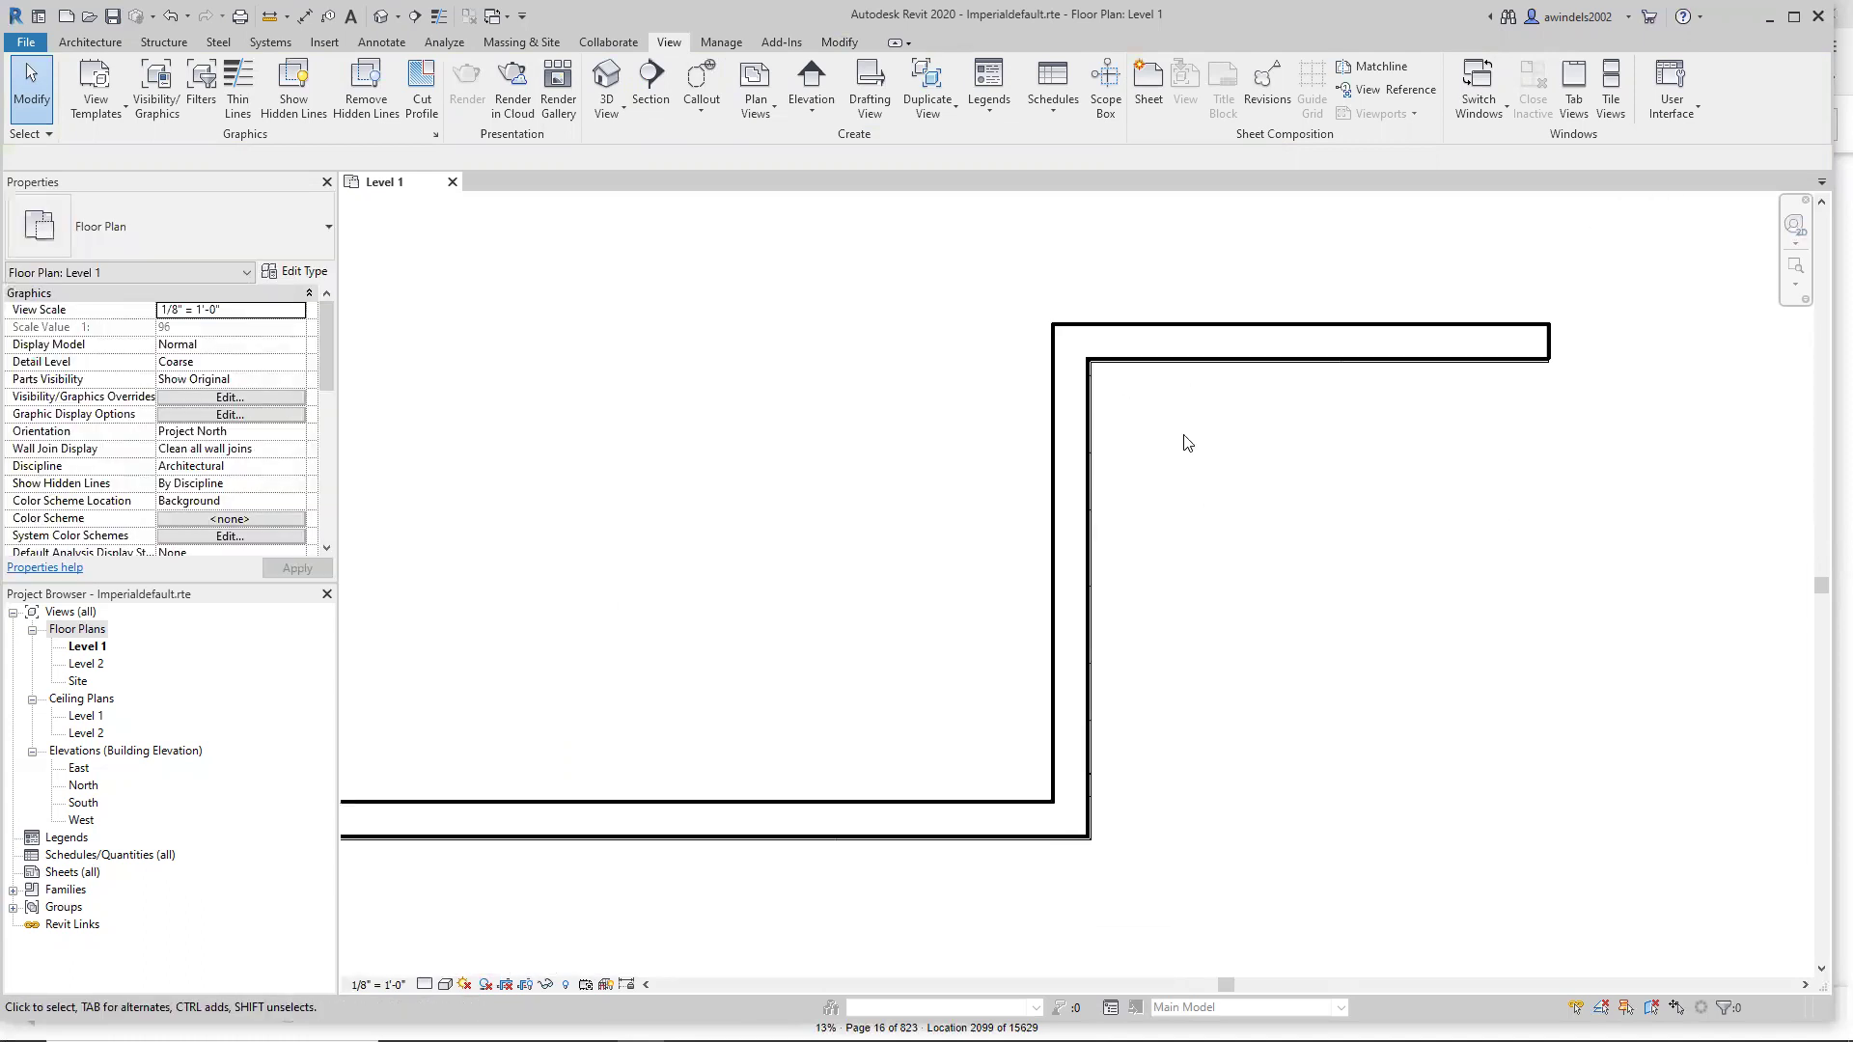
middle_click(1295, 564)
middle_click(1296, 564)
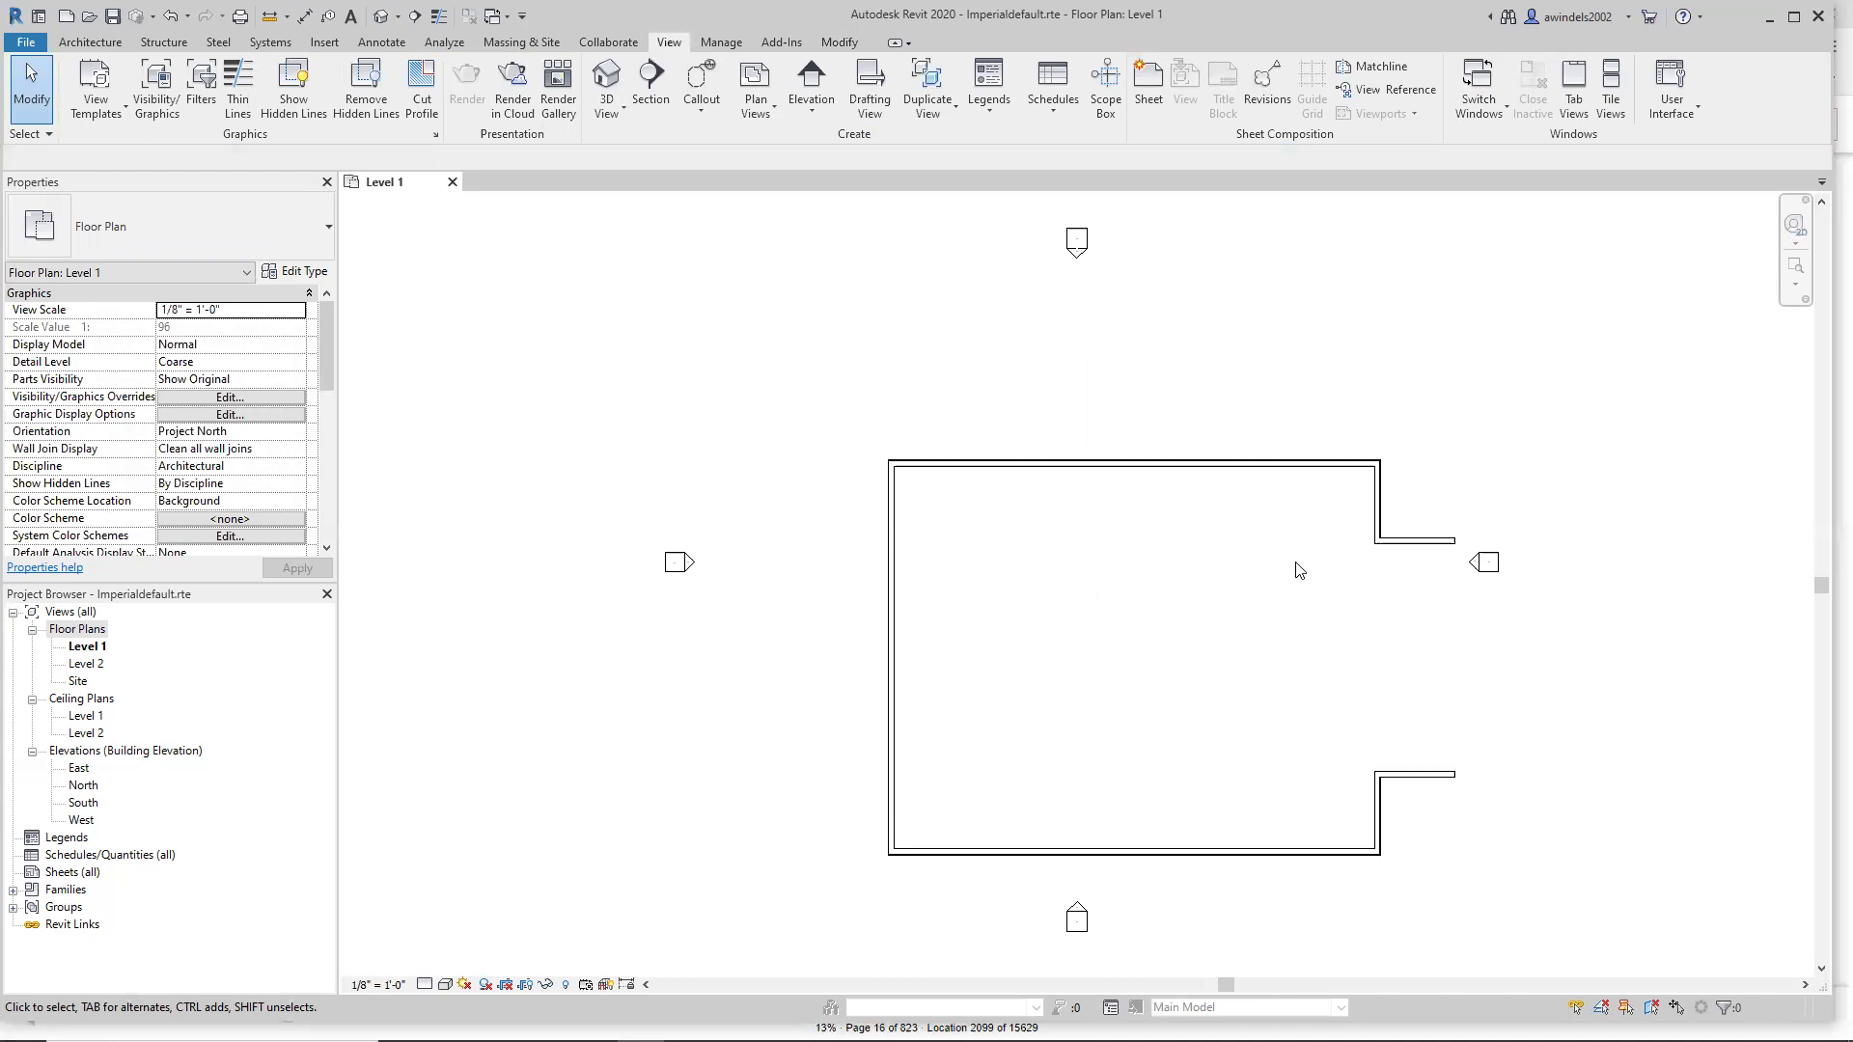
scroll(772, 849, up, 5)
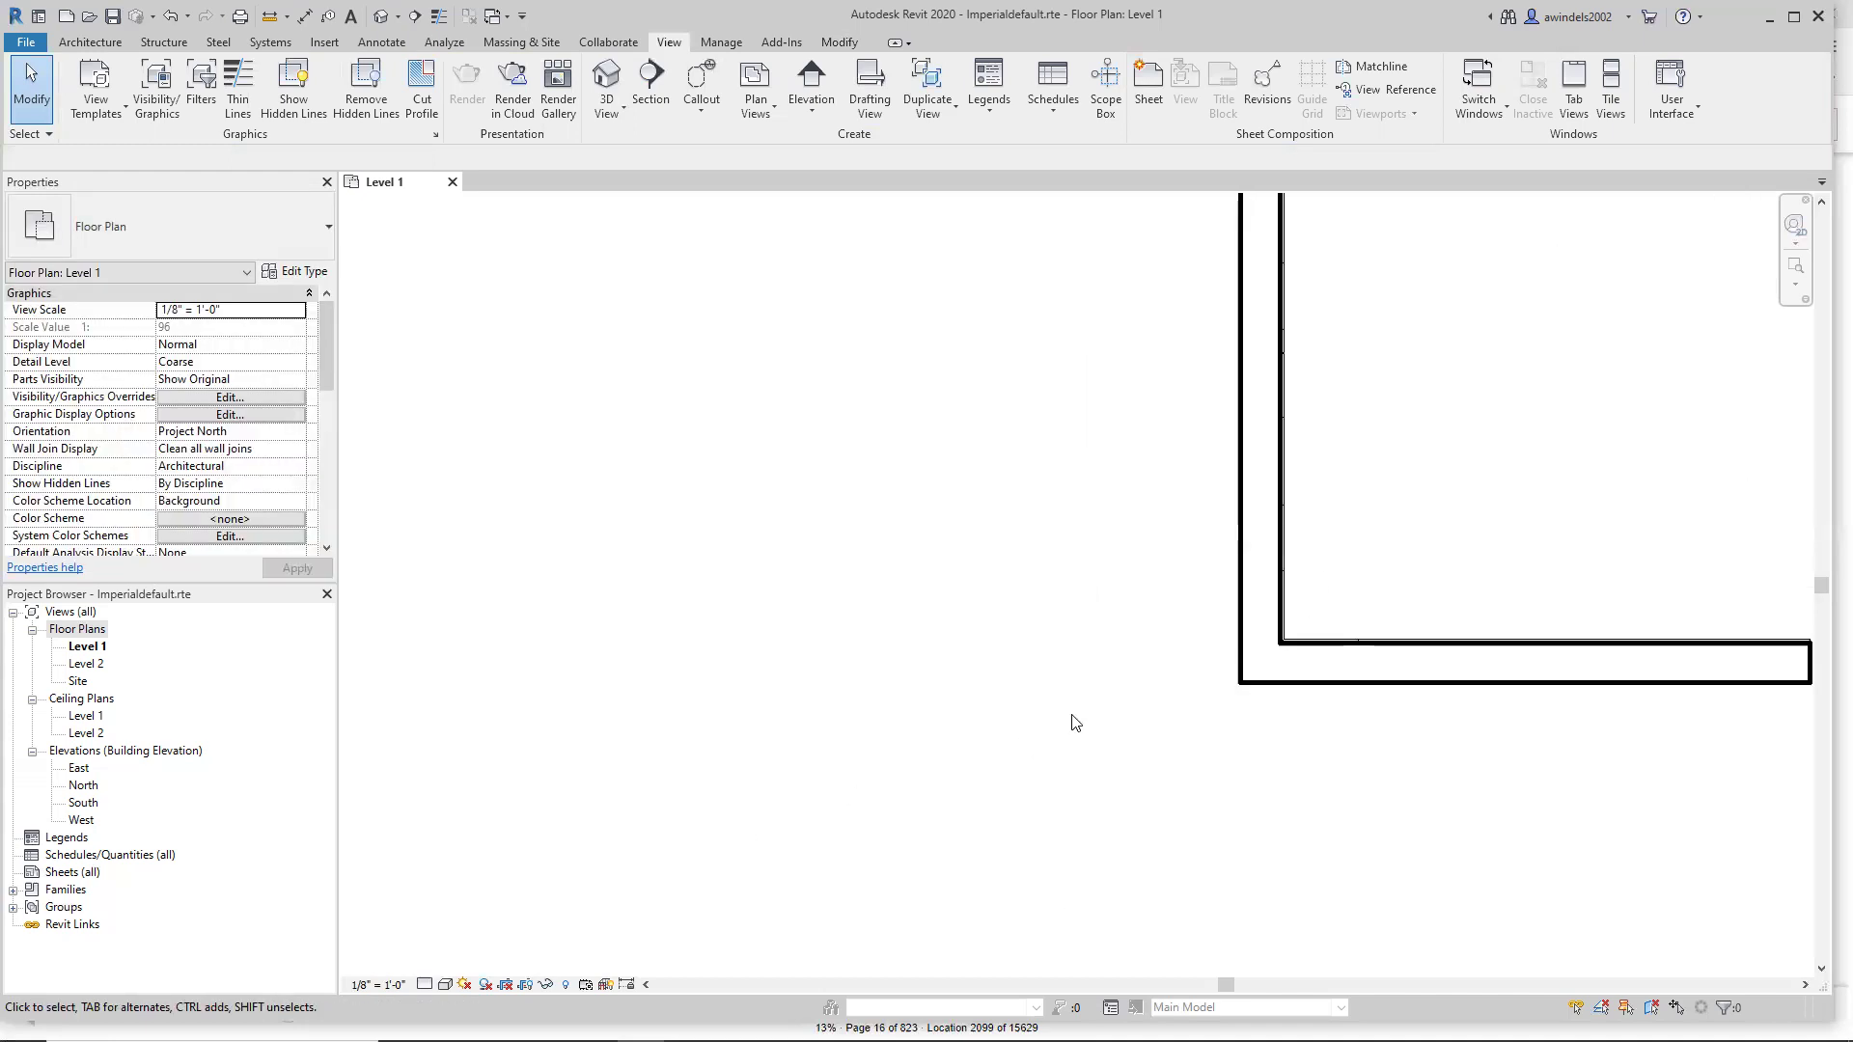
middle_drag(1165, 728, 1090, 734)
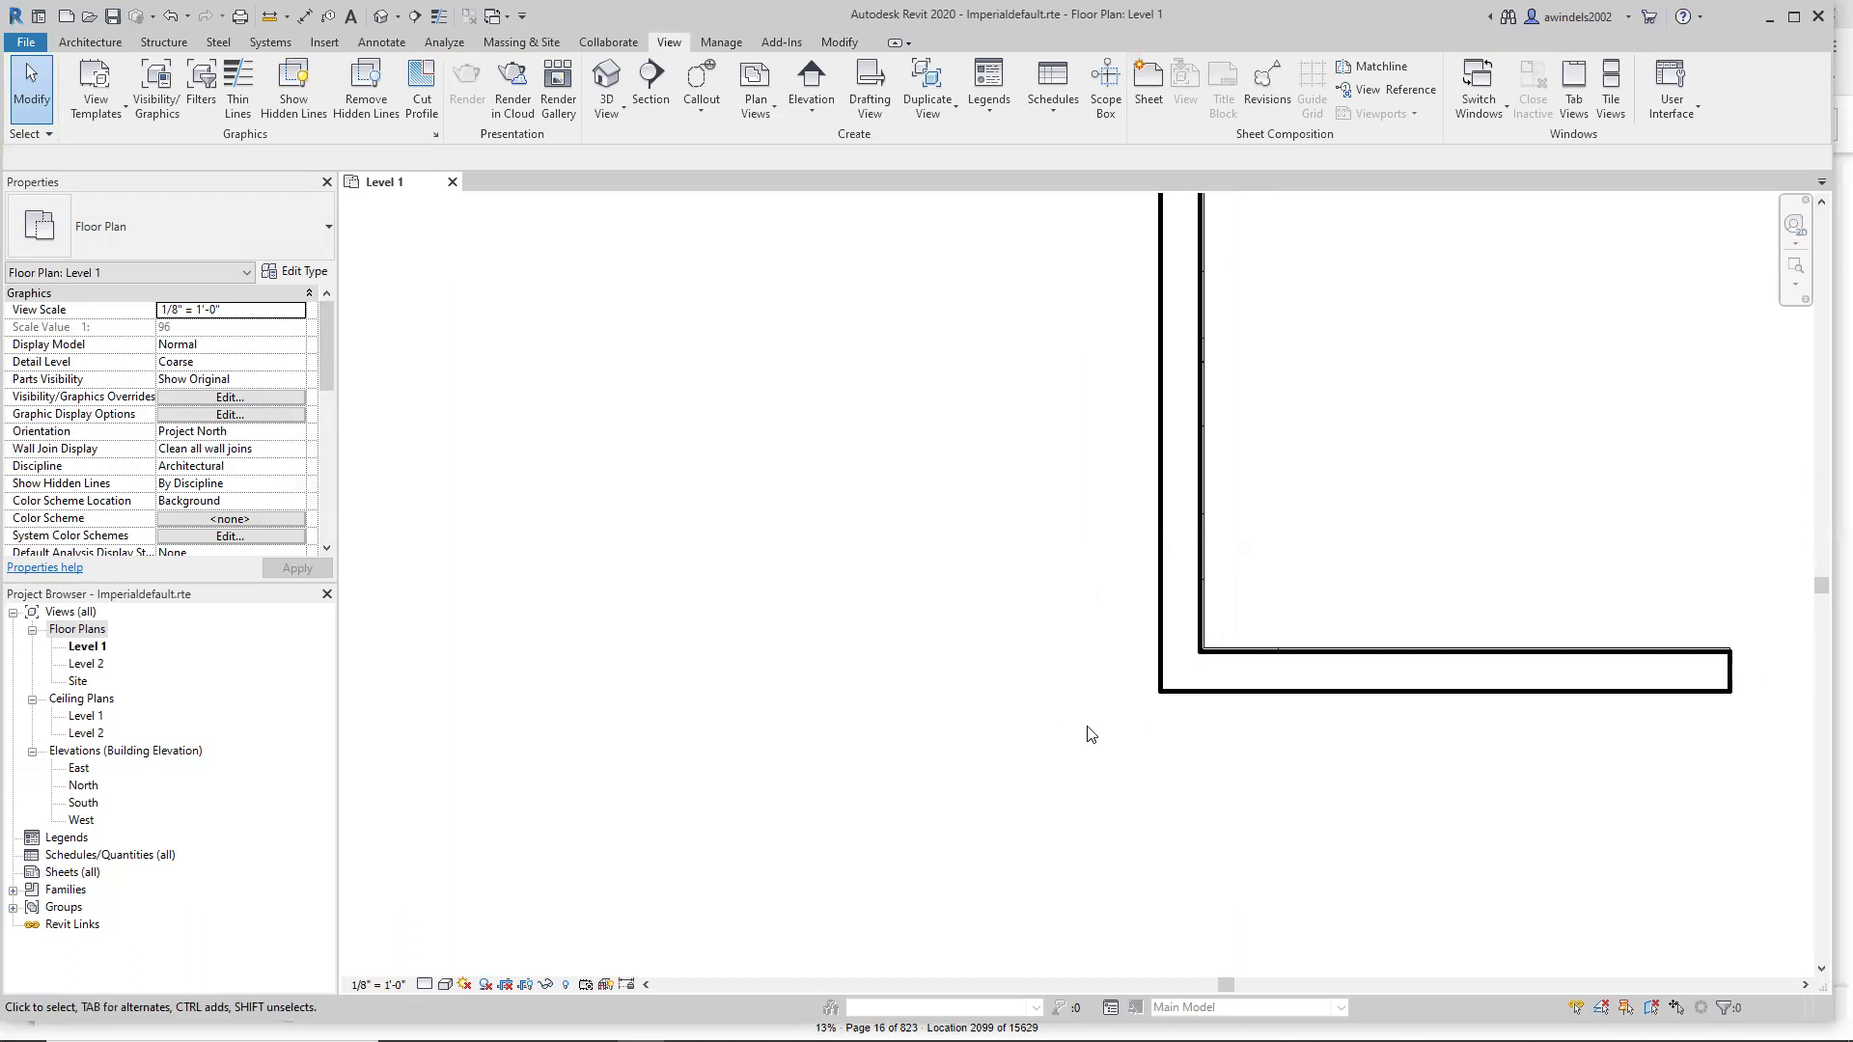
middle_click(1087, 727)
middle_click(1086, 727)
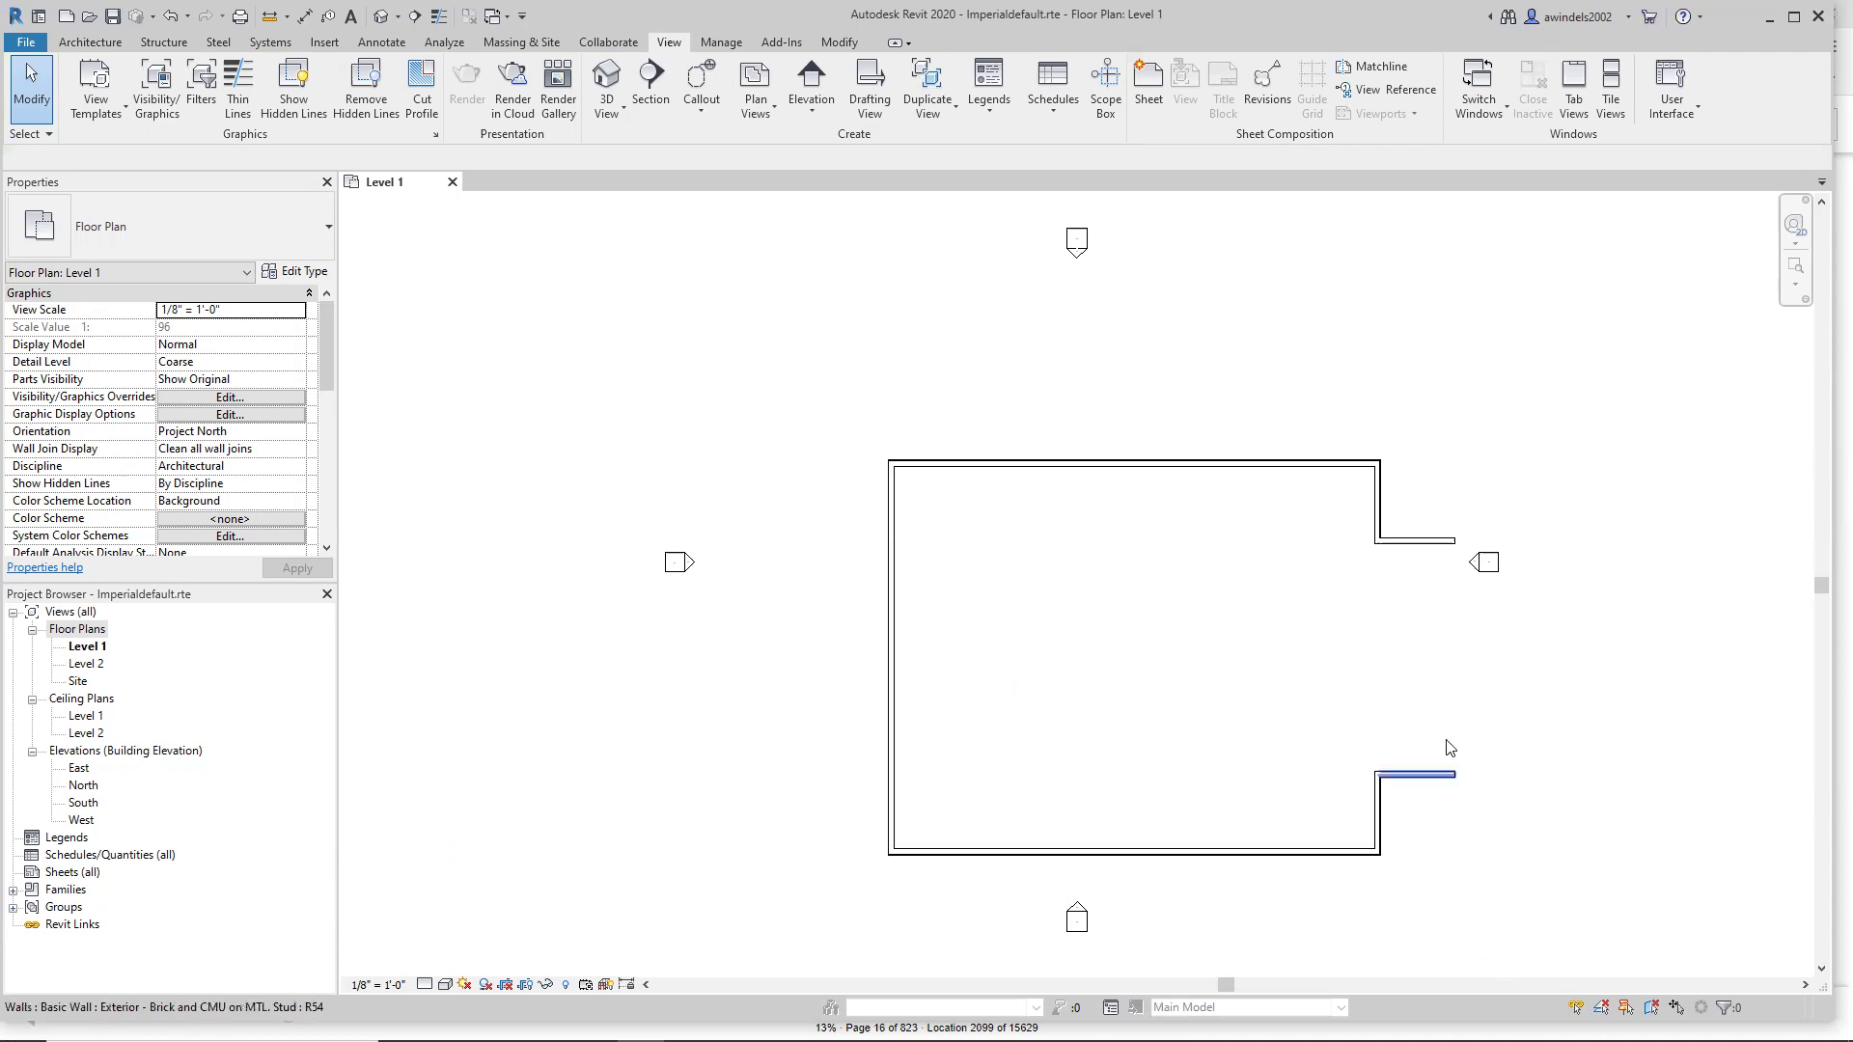
scroll(1438, 772, up, 3)
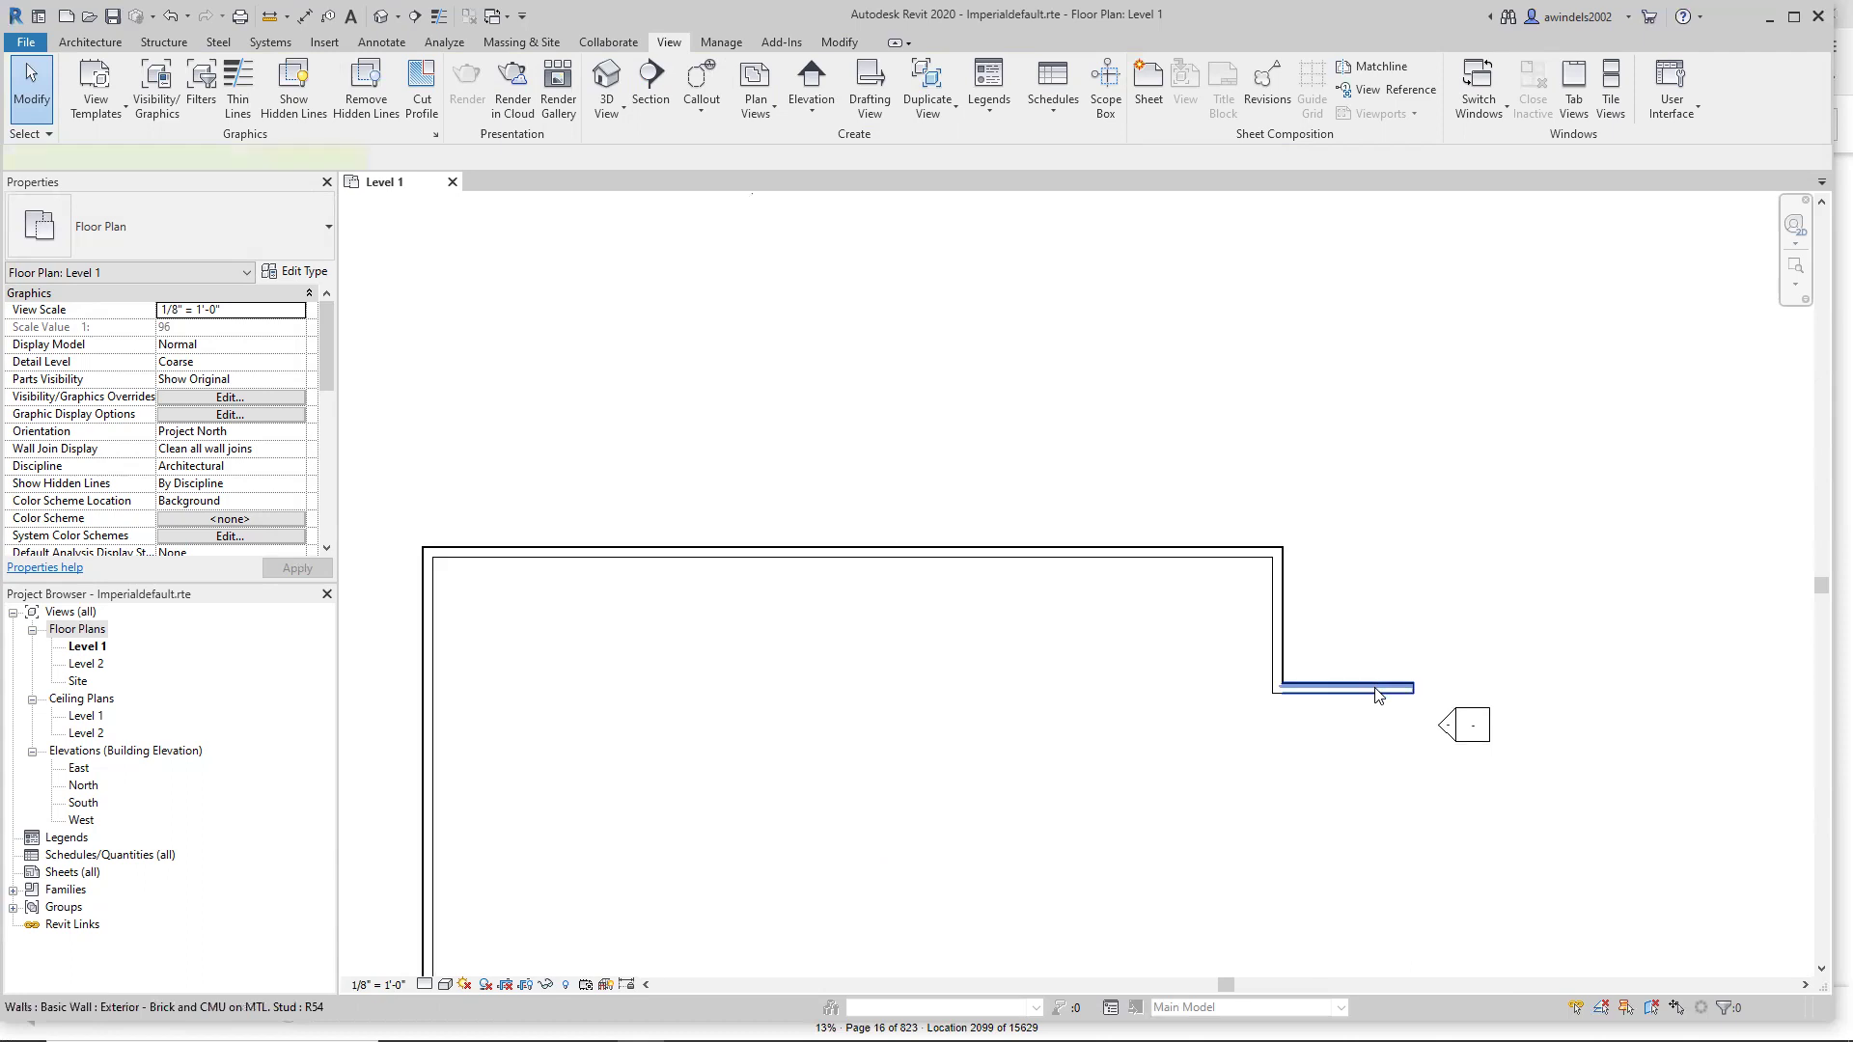
click(1376, 689)
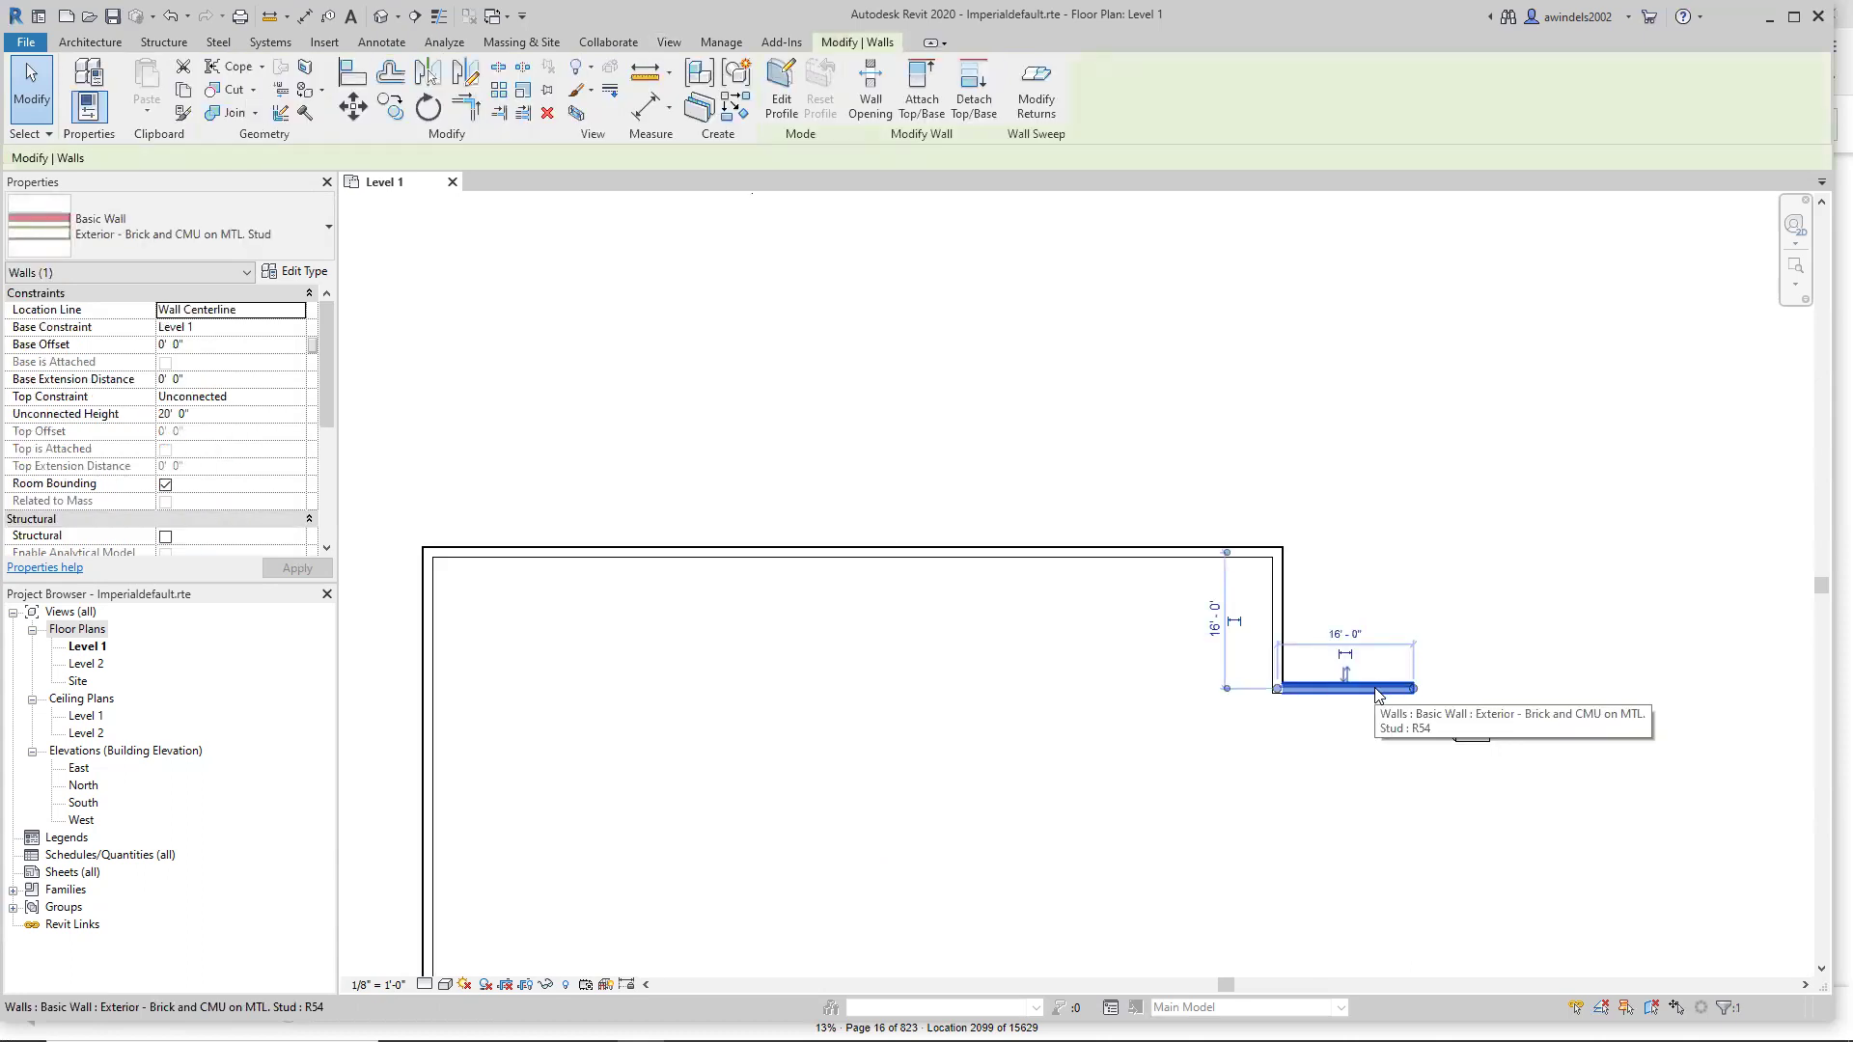
right_click(1376, 692)
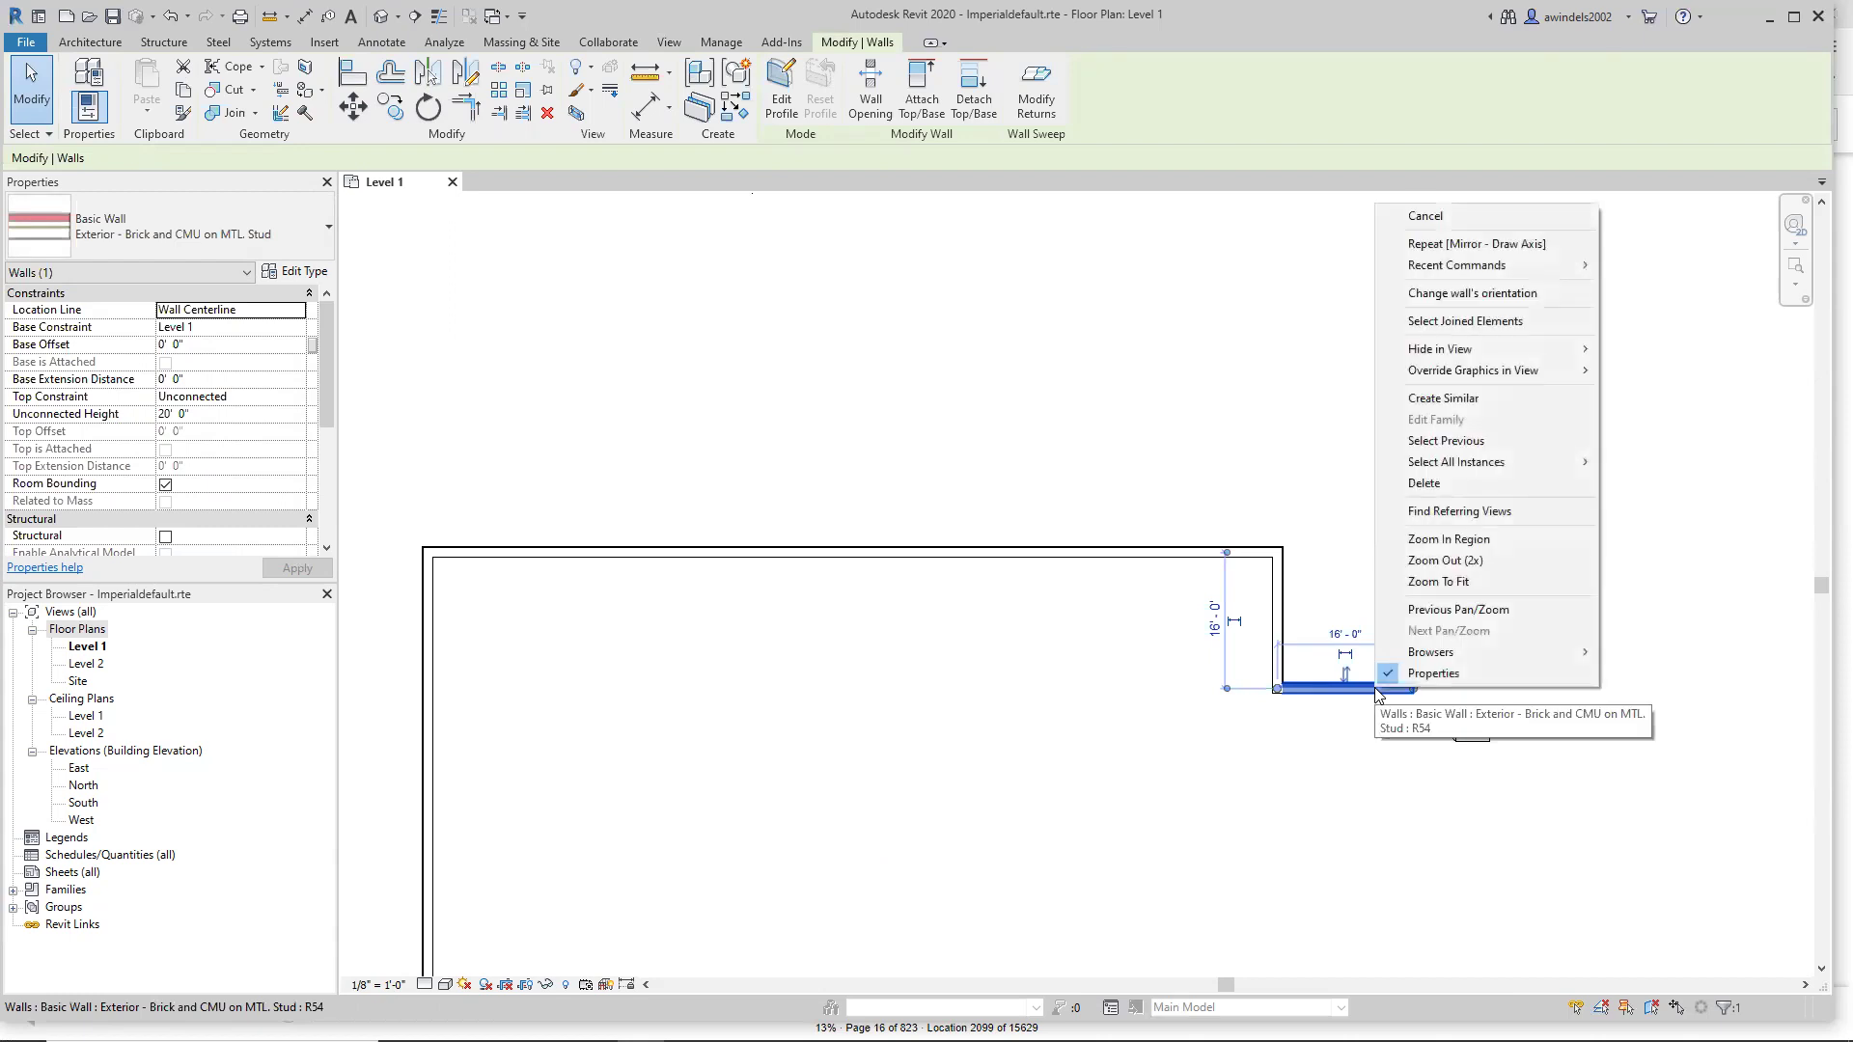
click(1488, 404)
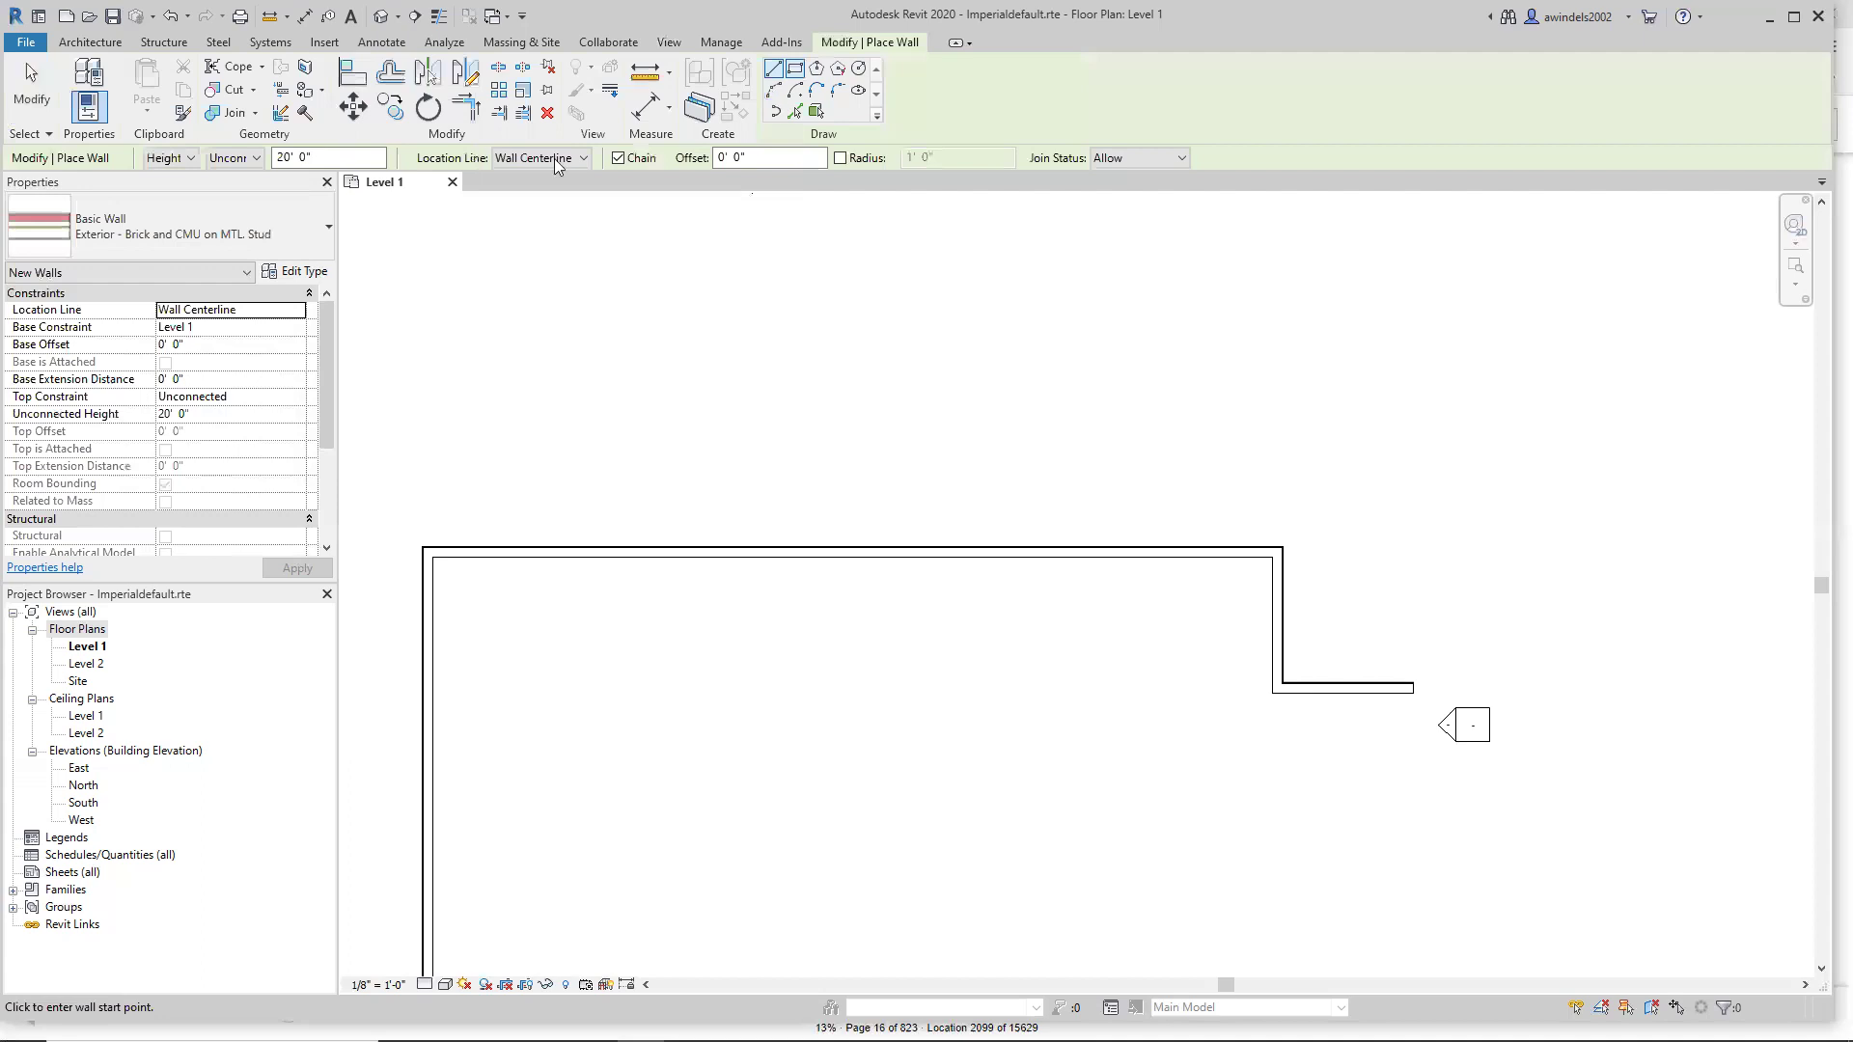
click(556, 162)
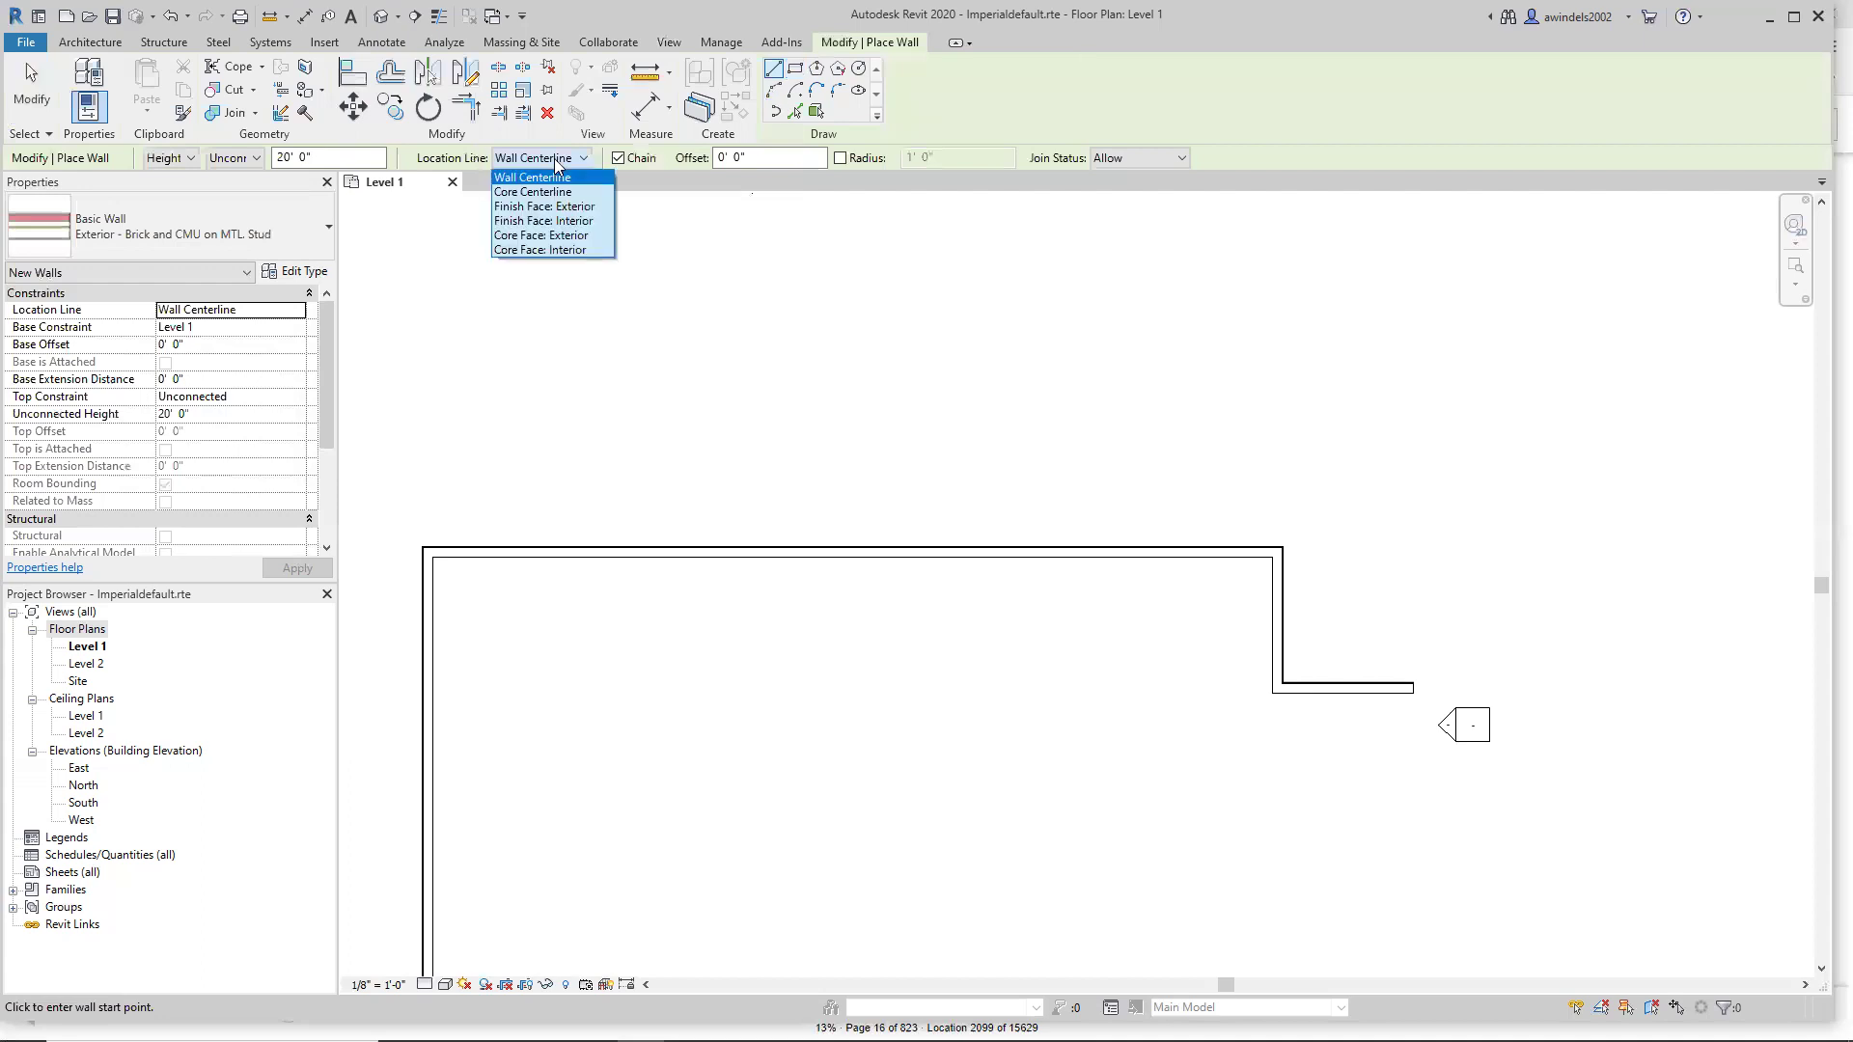
click(588, 206)
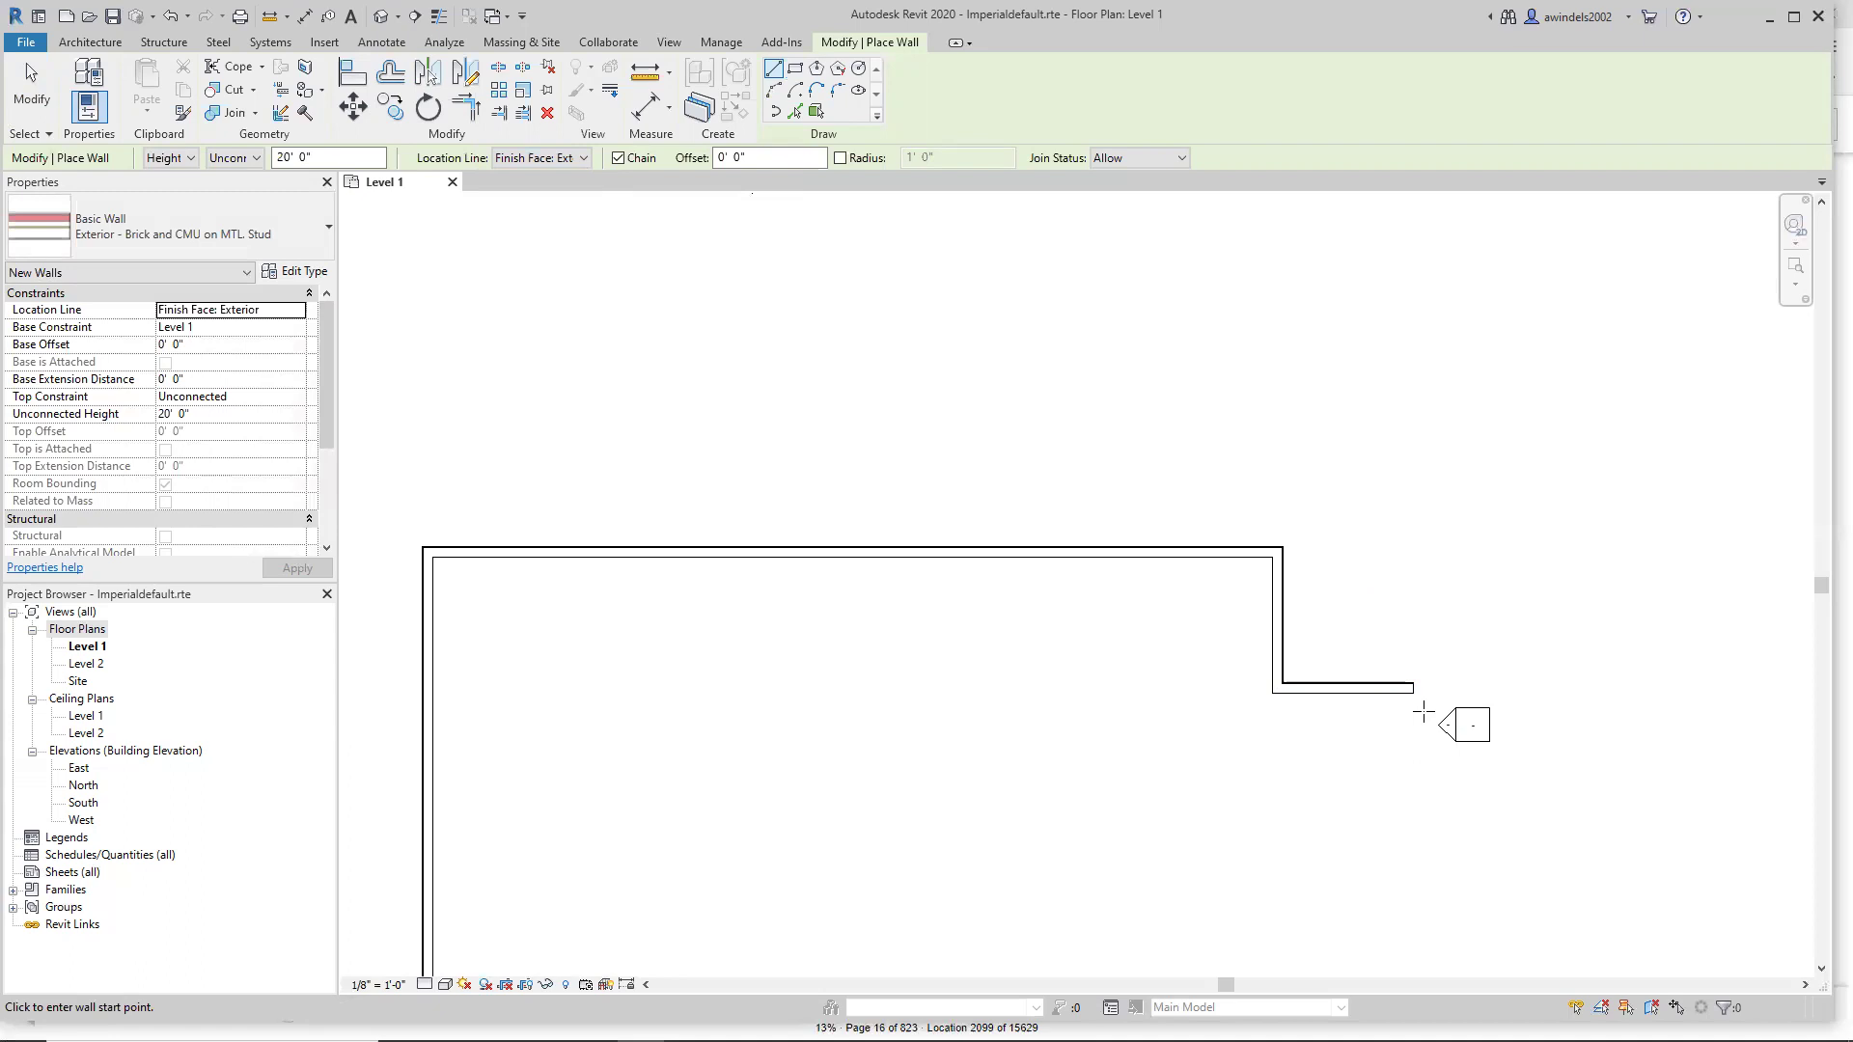
scroll(1423, 712, up, 6)
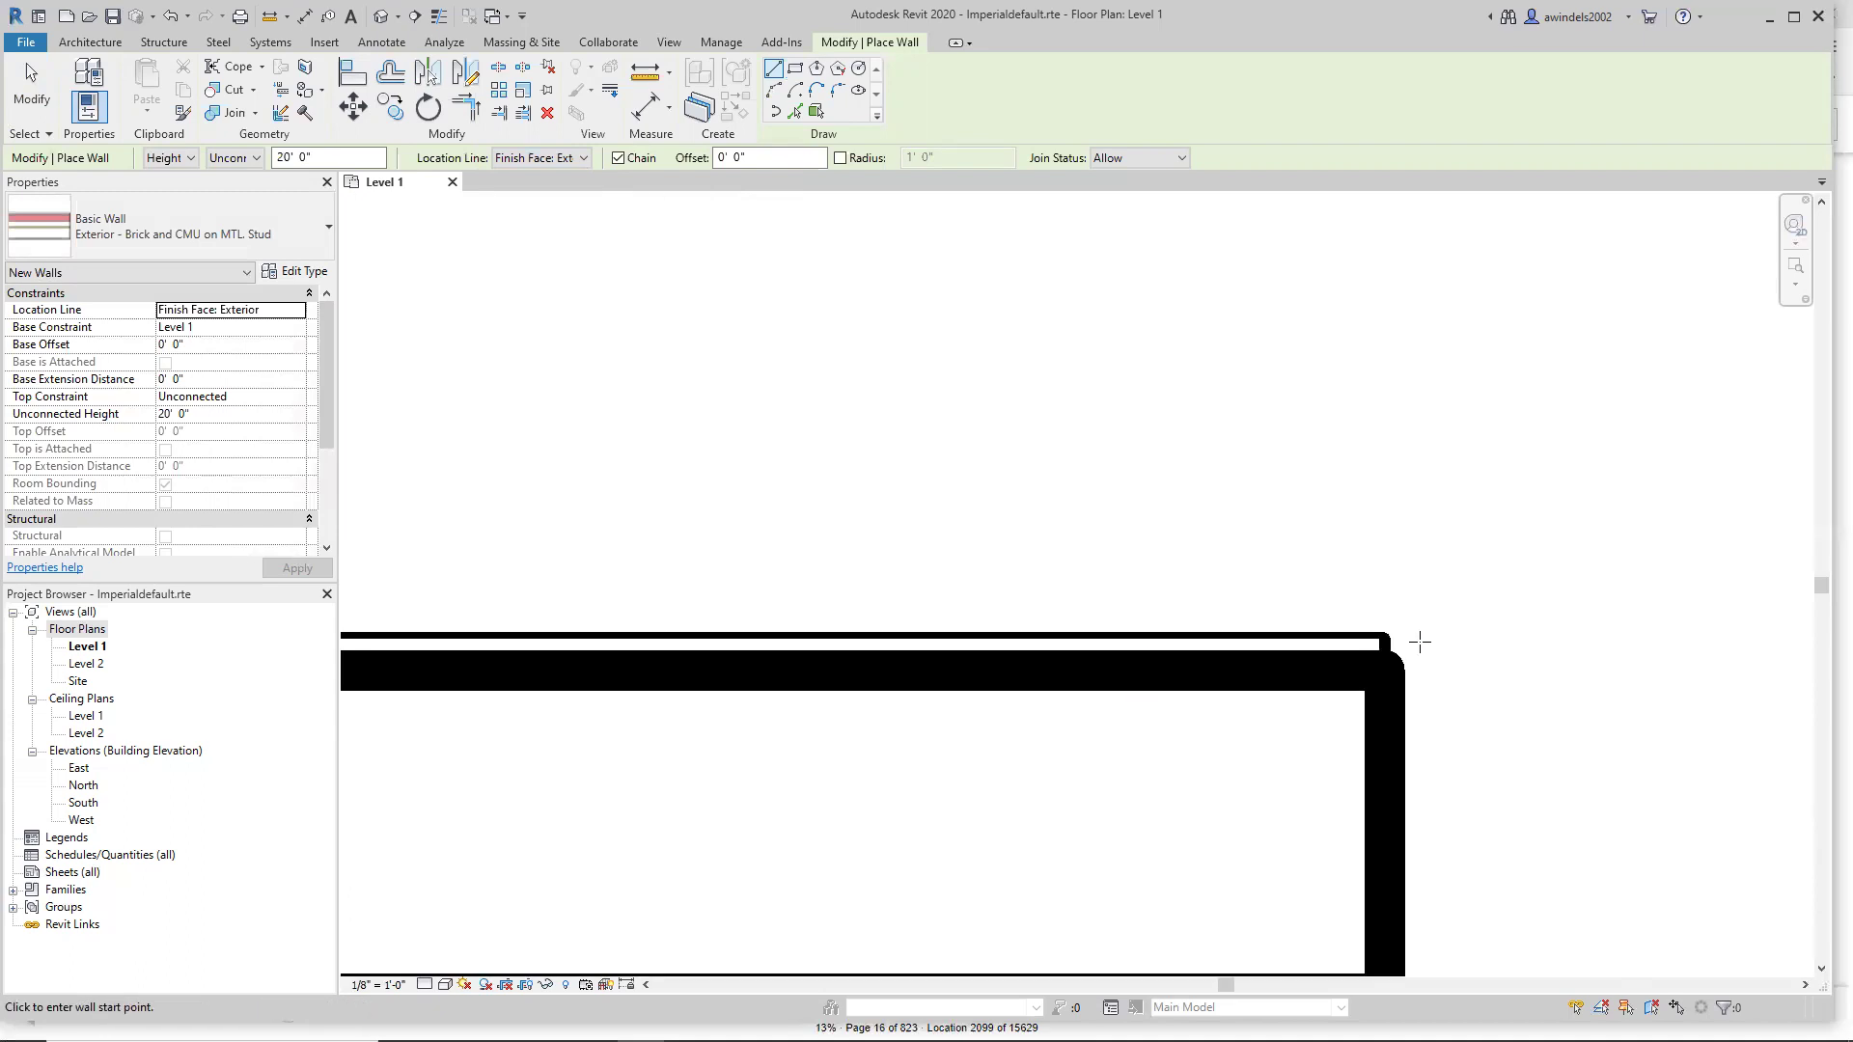
scroll(1419, 641, up, 1)
click(1377, 637)
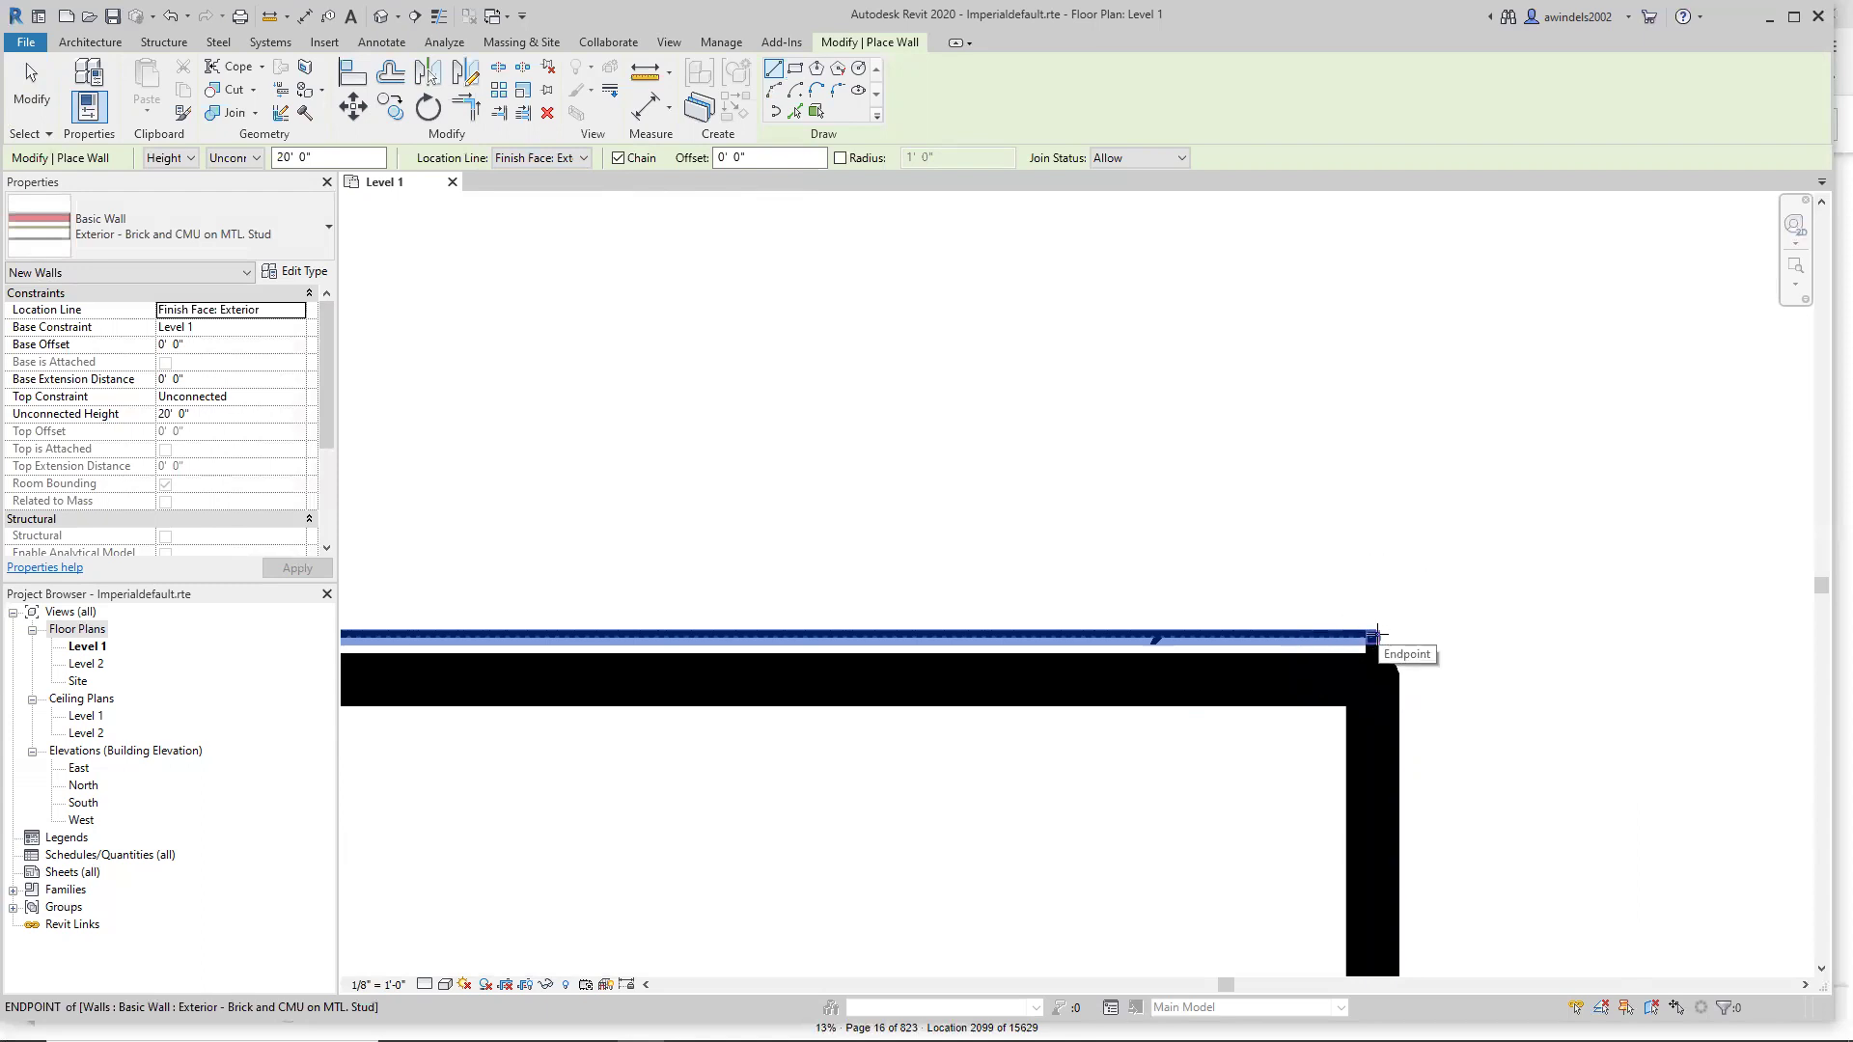
click(1377, 637)
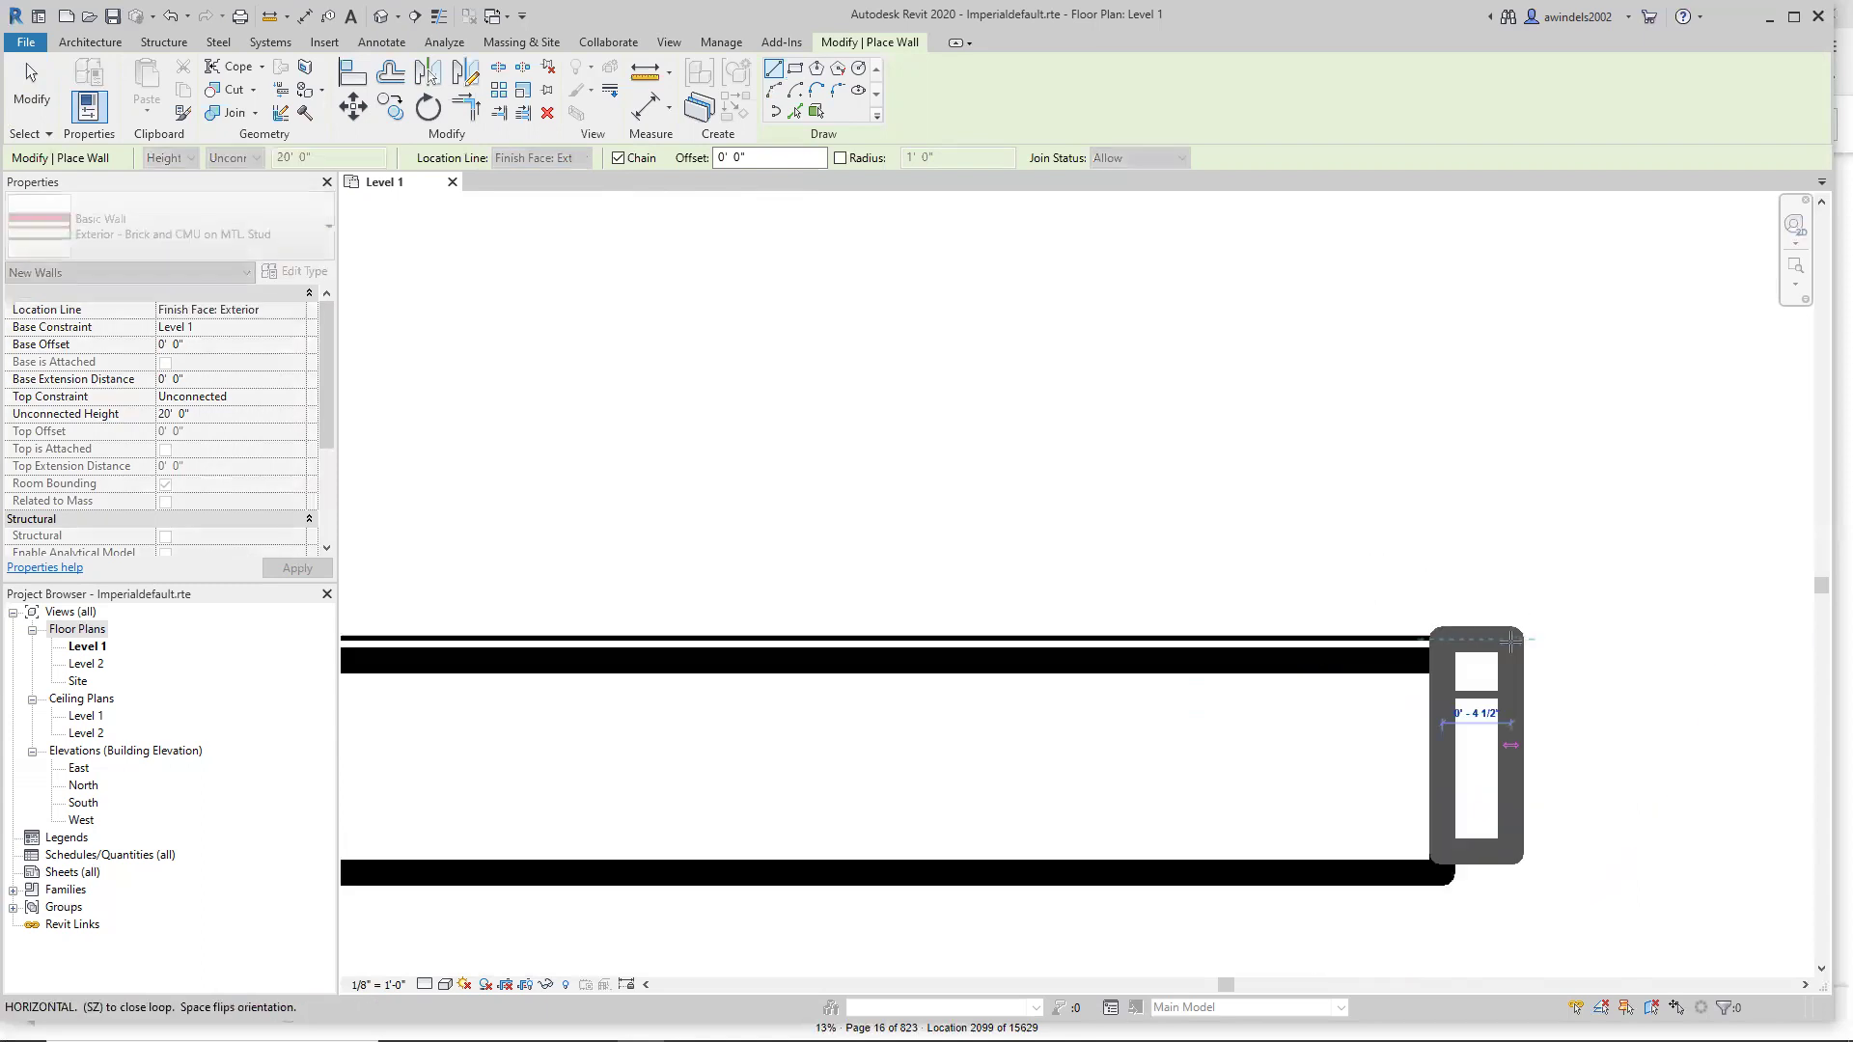
scroll(1510, 642, down, 6)
middle_drag(1509, 659, 1371, 288)
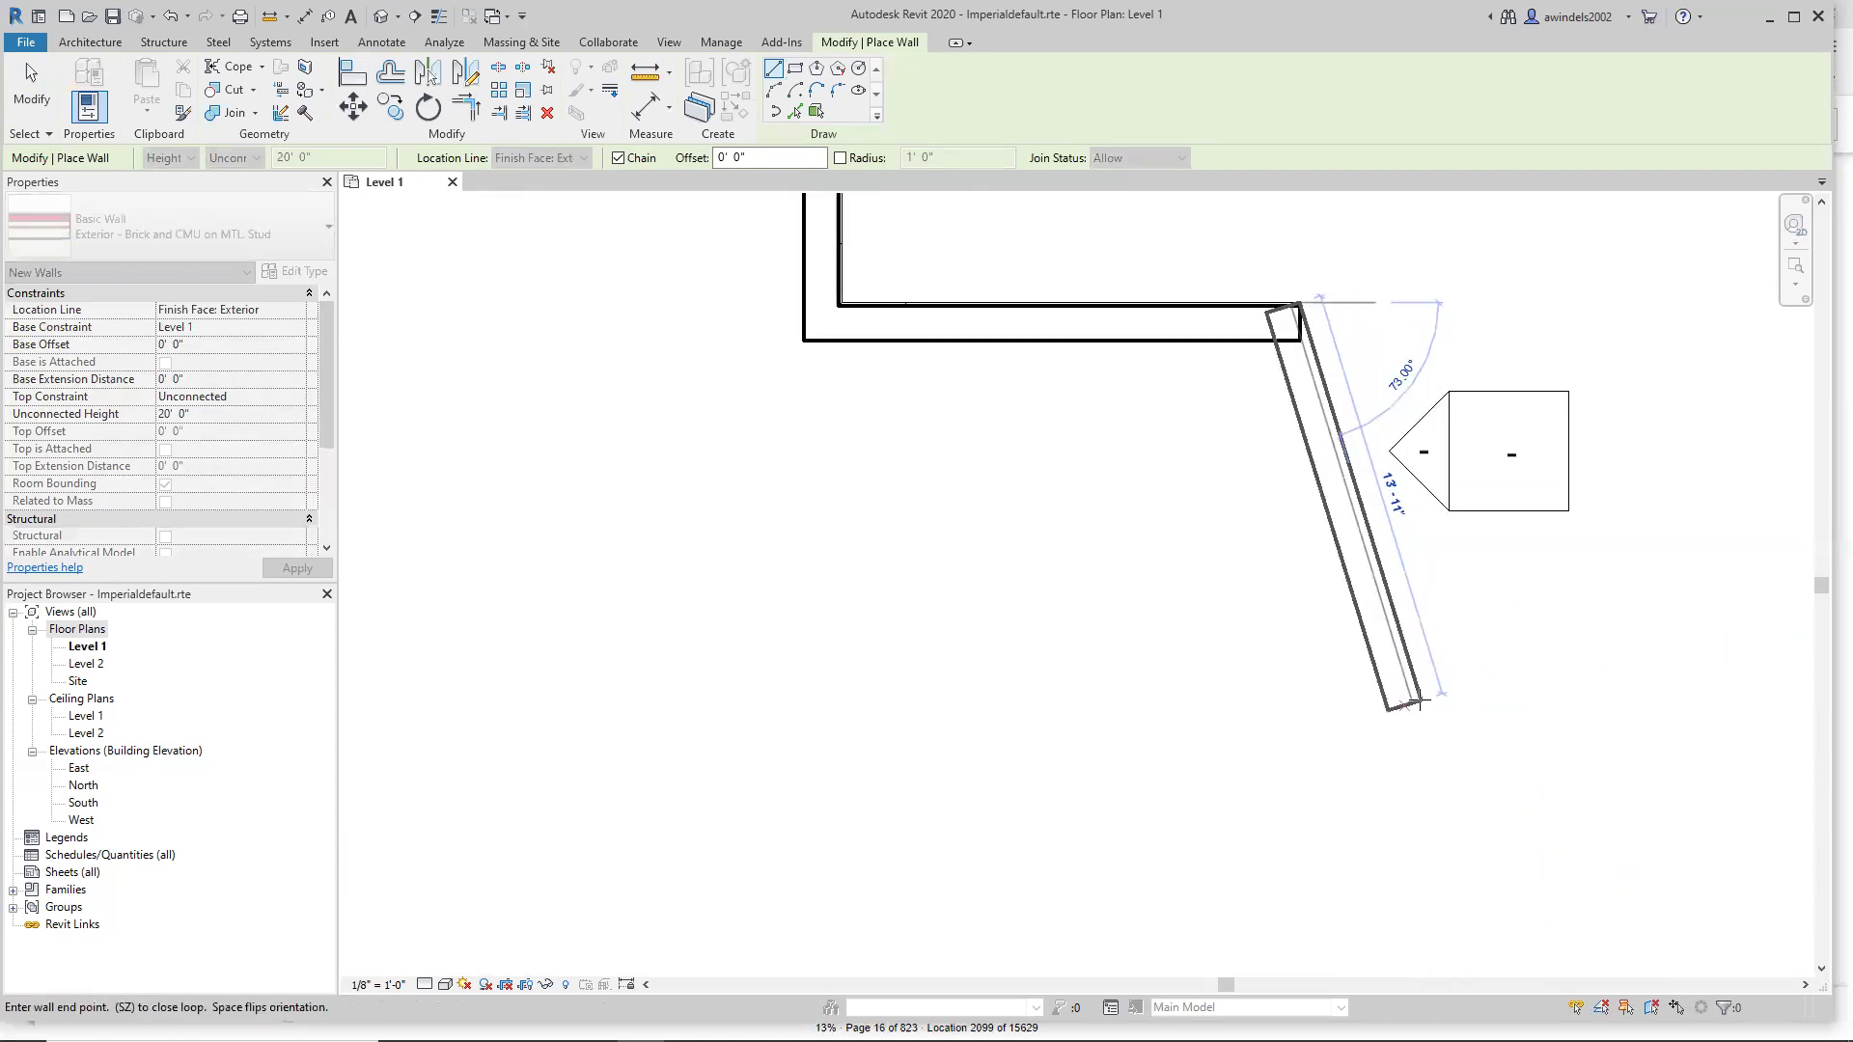
key(Escape)
key(Escape)
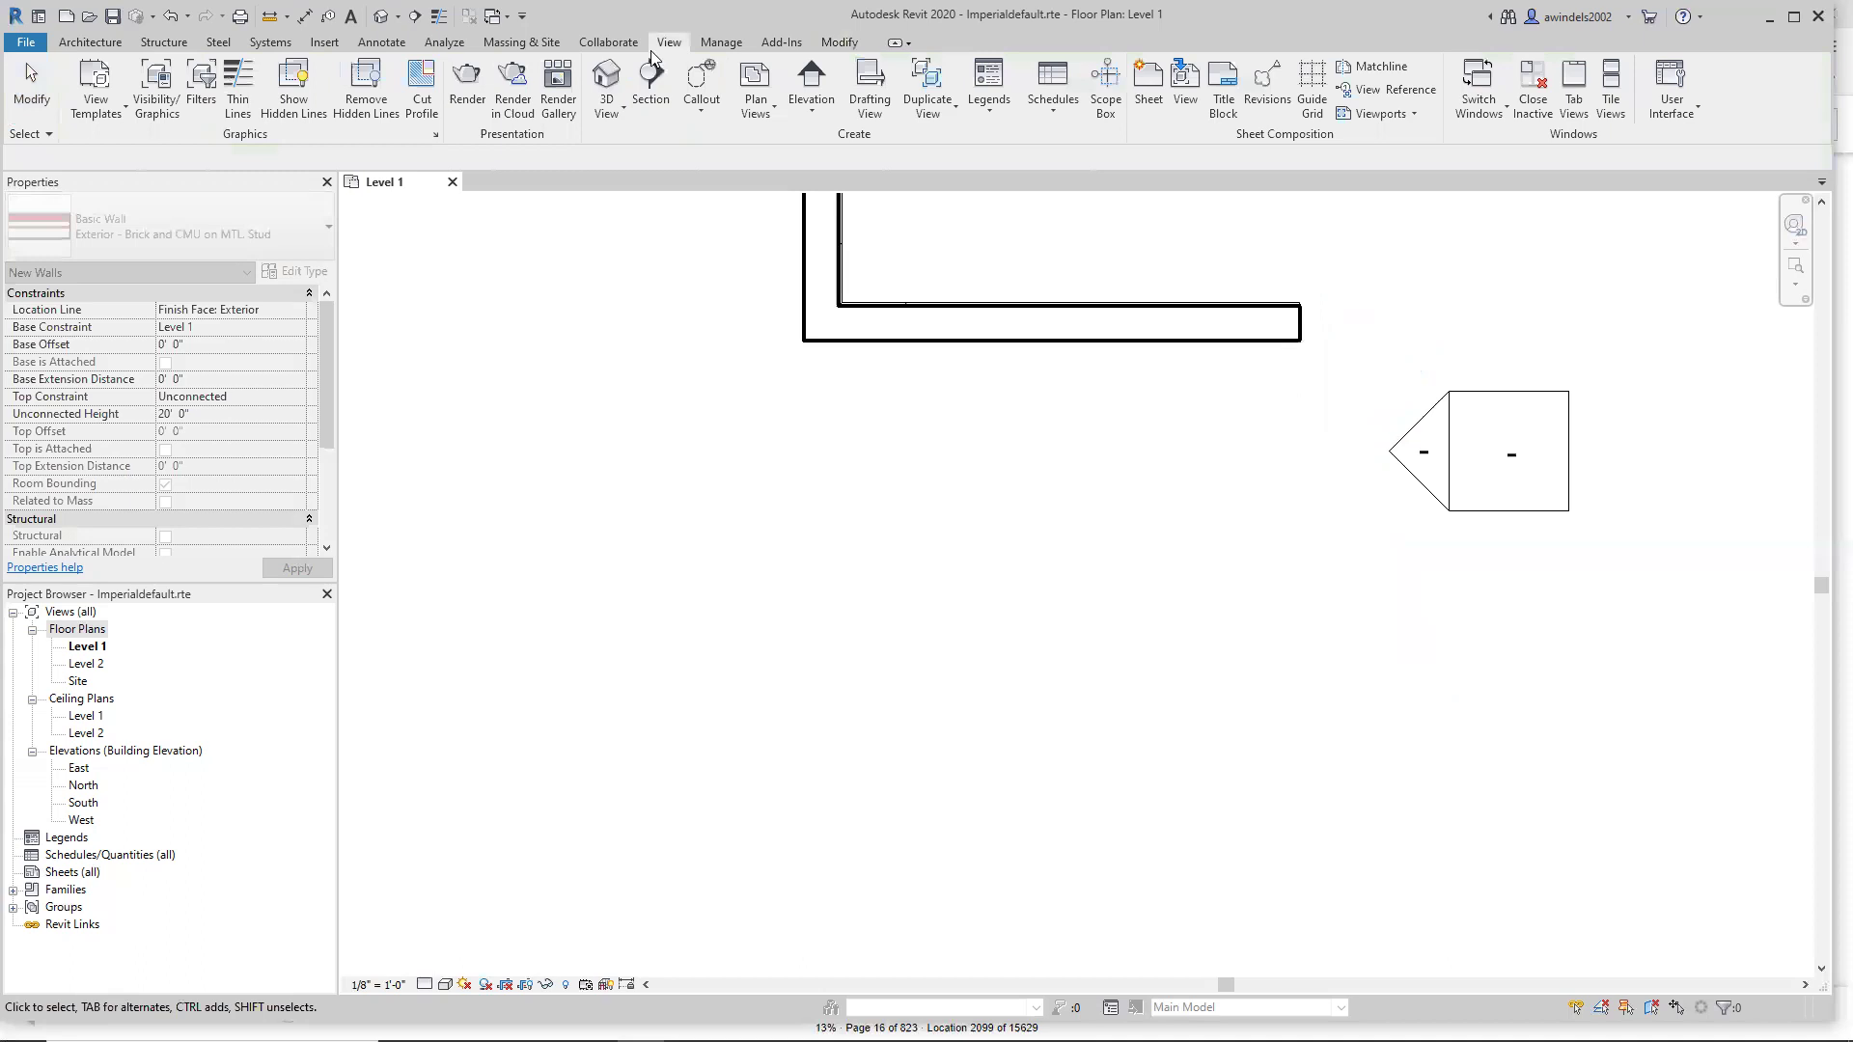
Create a similar wall from the upper horizontal 16' wall, with Location Line Finish Face: Exterior and the Start-End-Radius Arc shape.
click(933, 337)
right_click(933, 336)
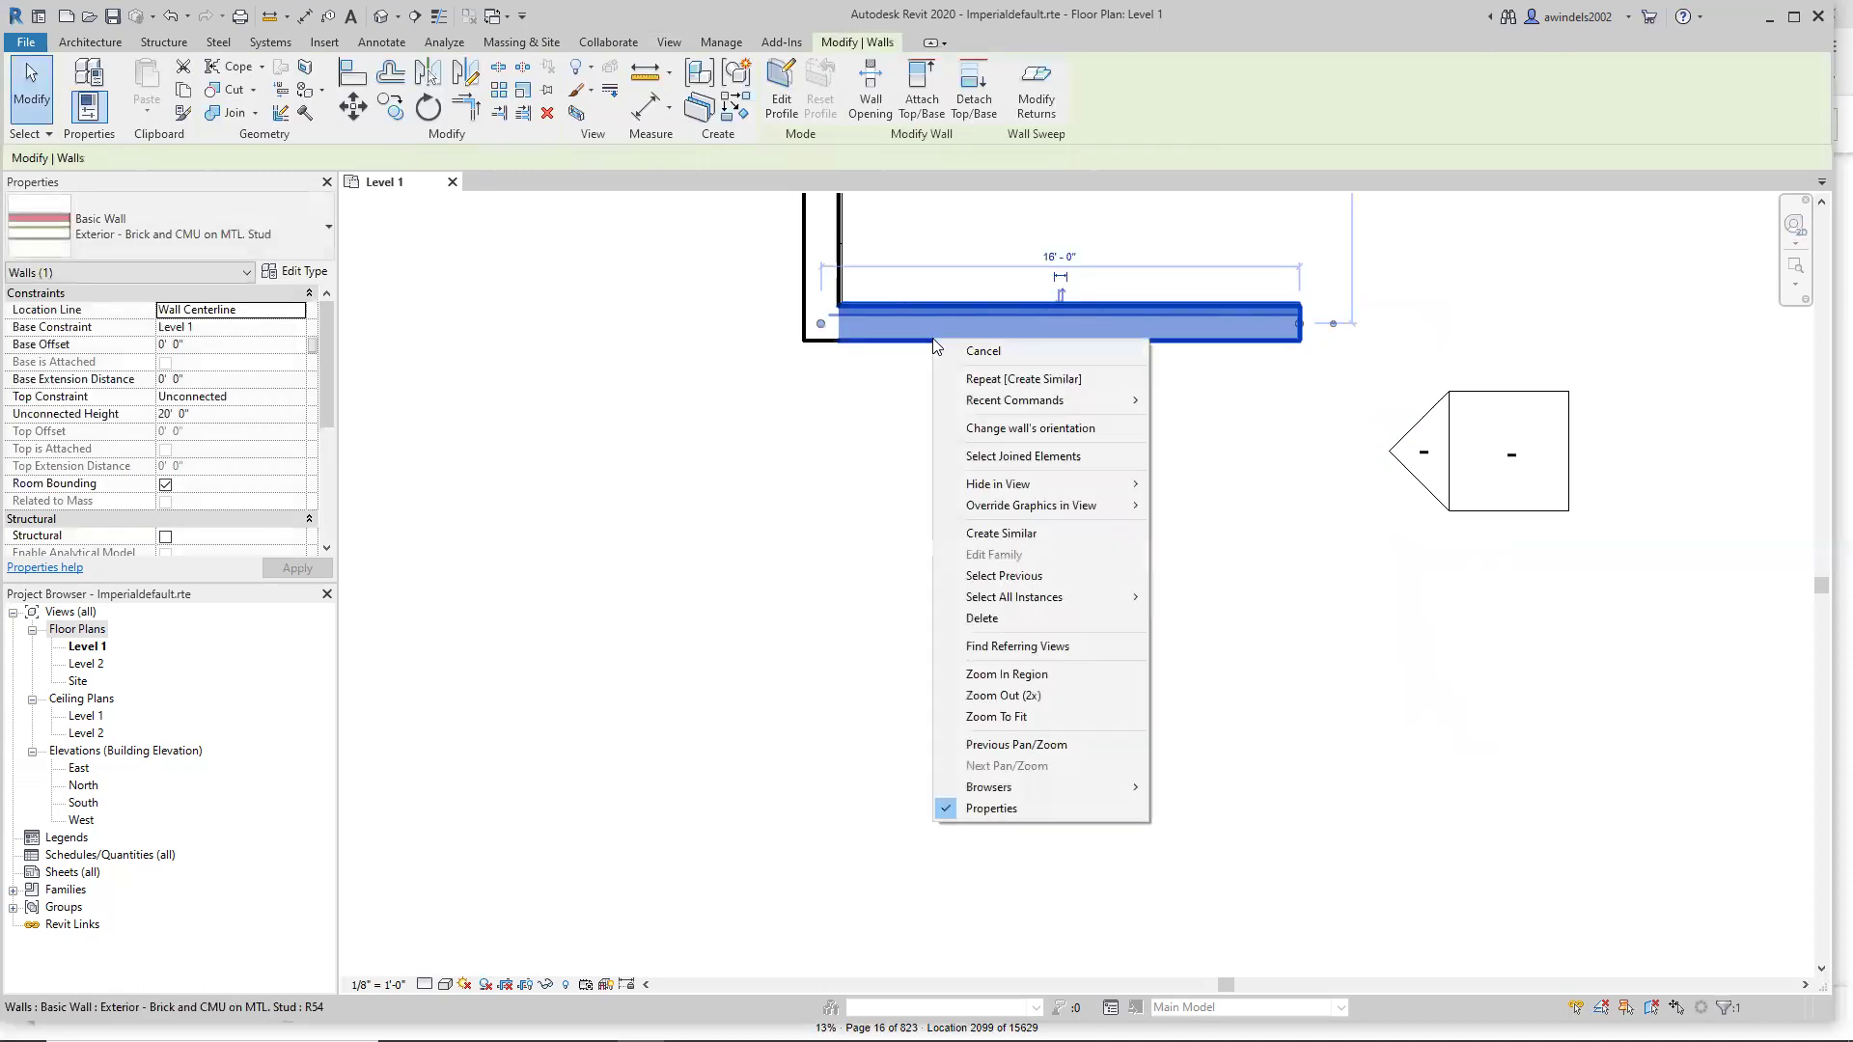
click(1085, 537)
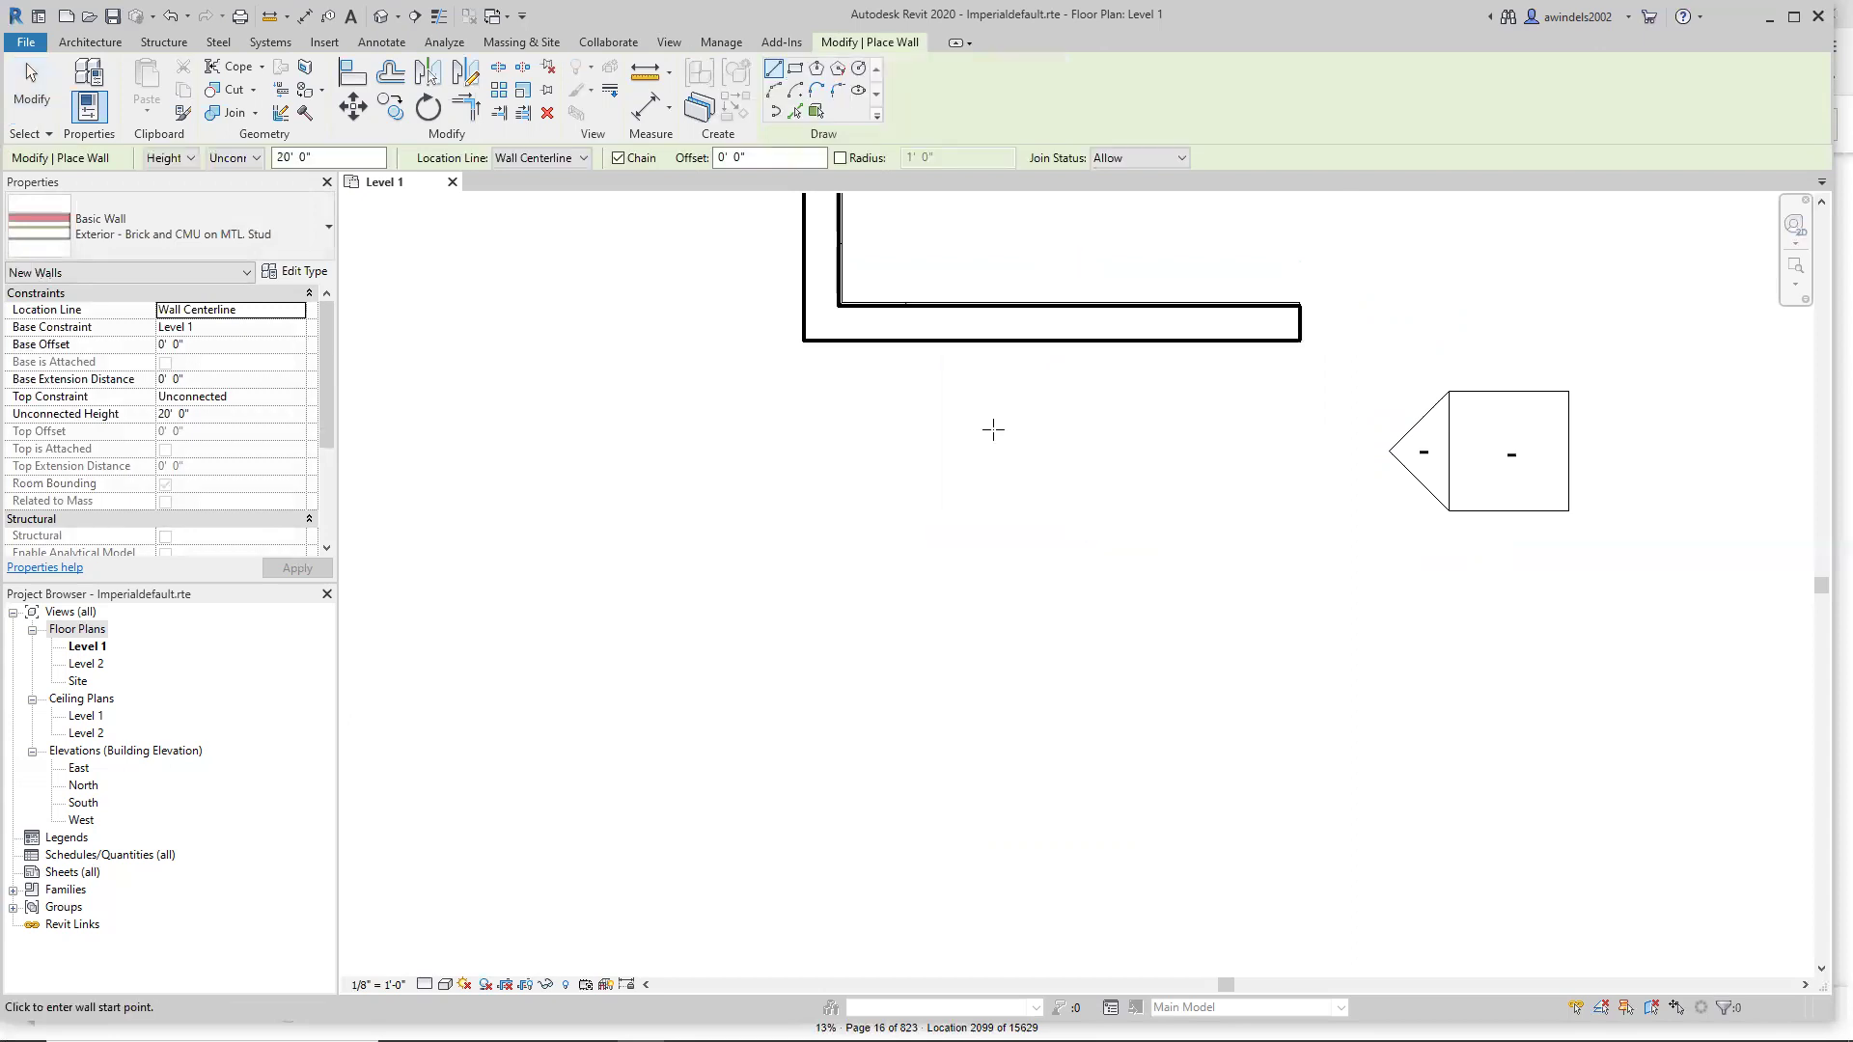
middle_drag(993, 419, 897, 671)
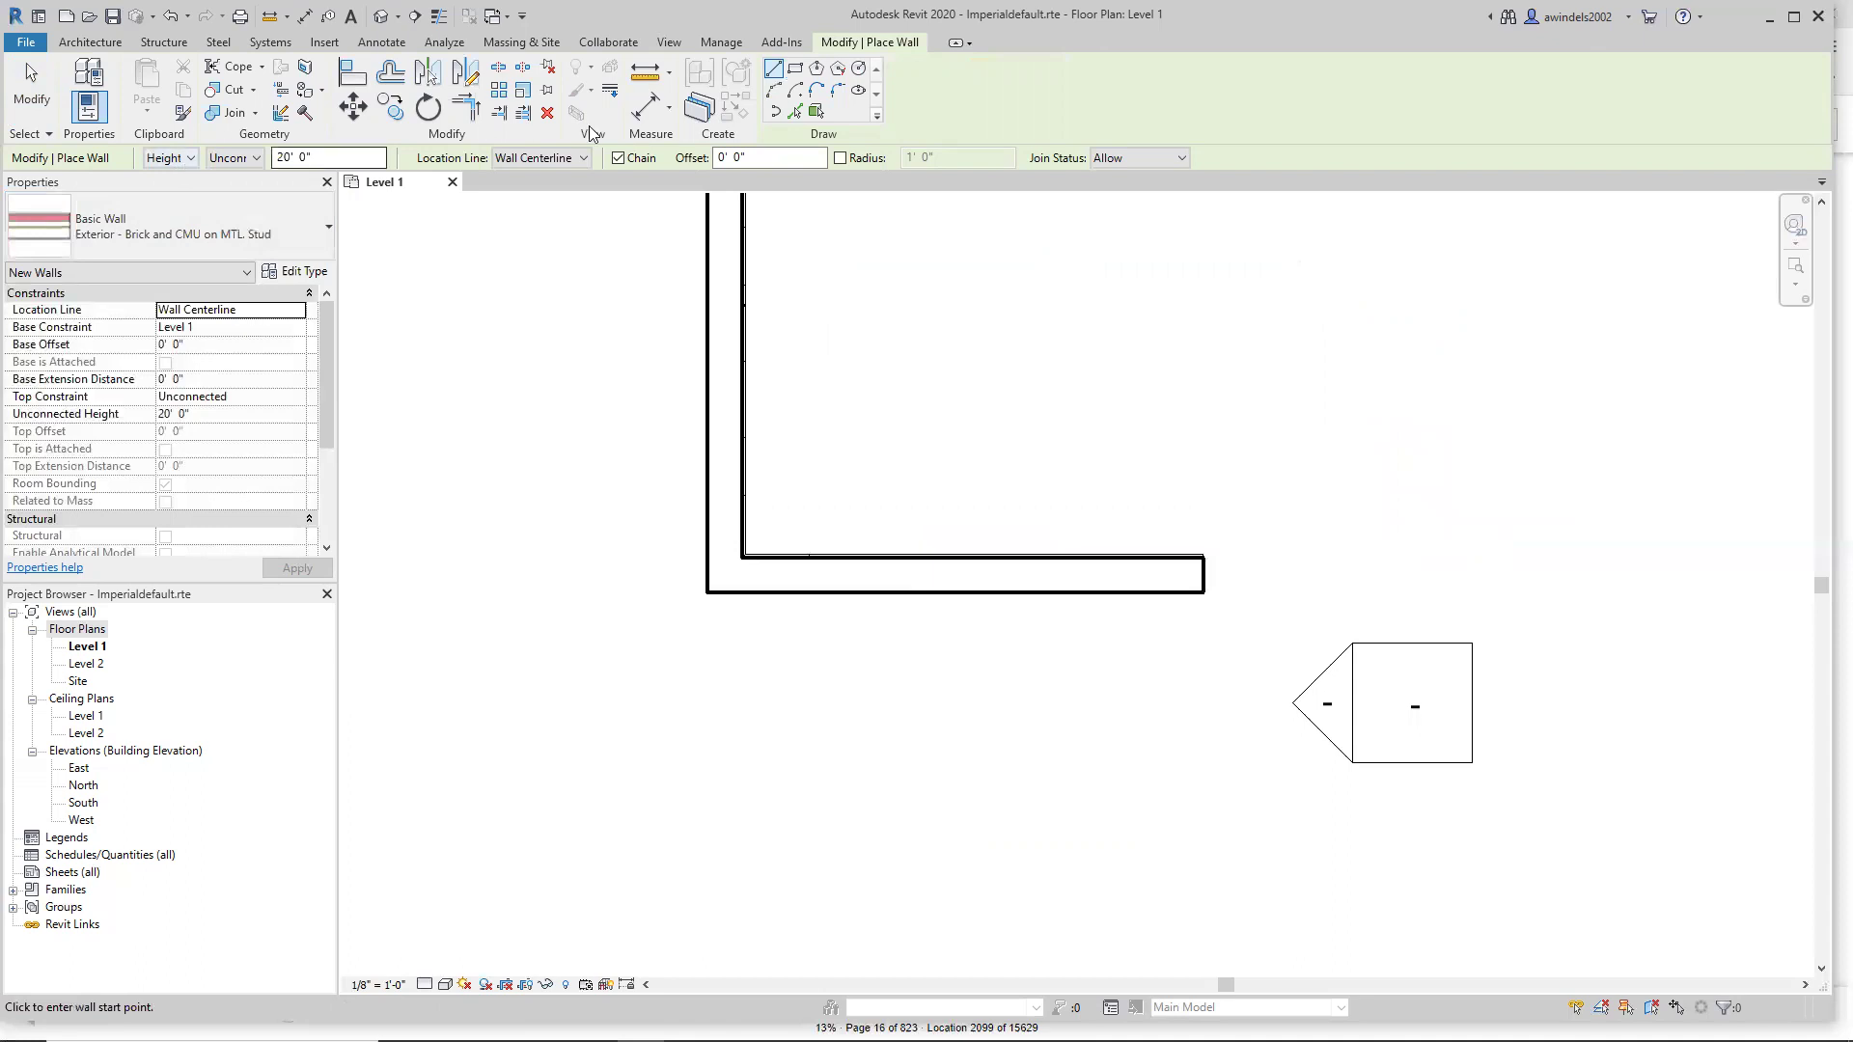
click(570, 159)
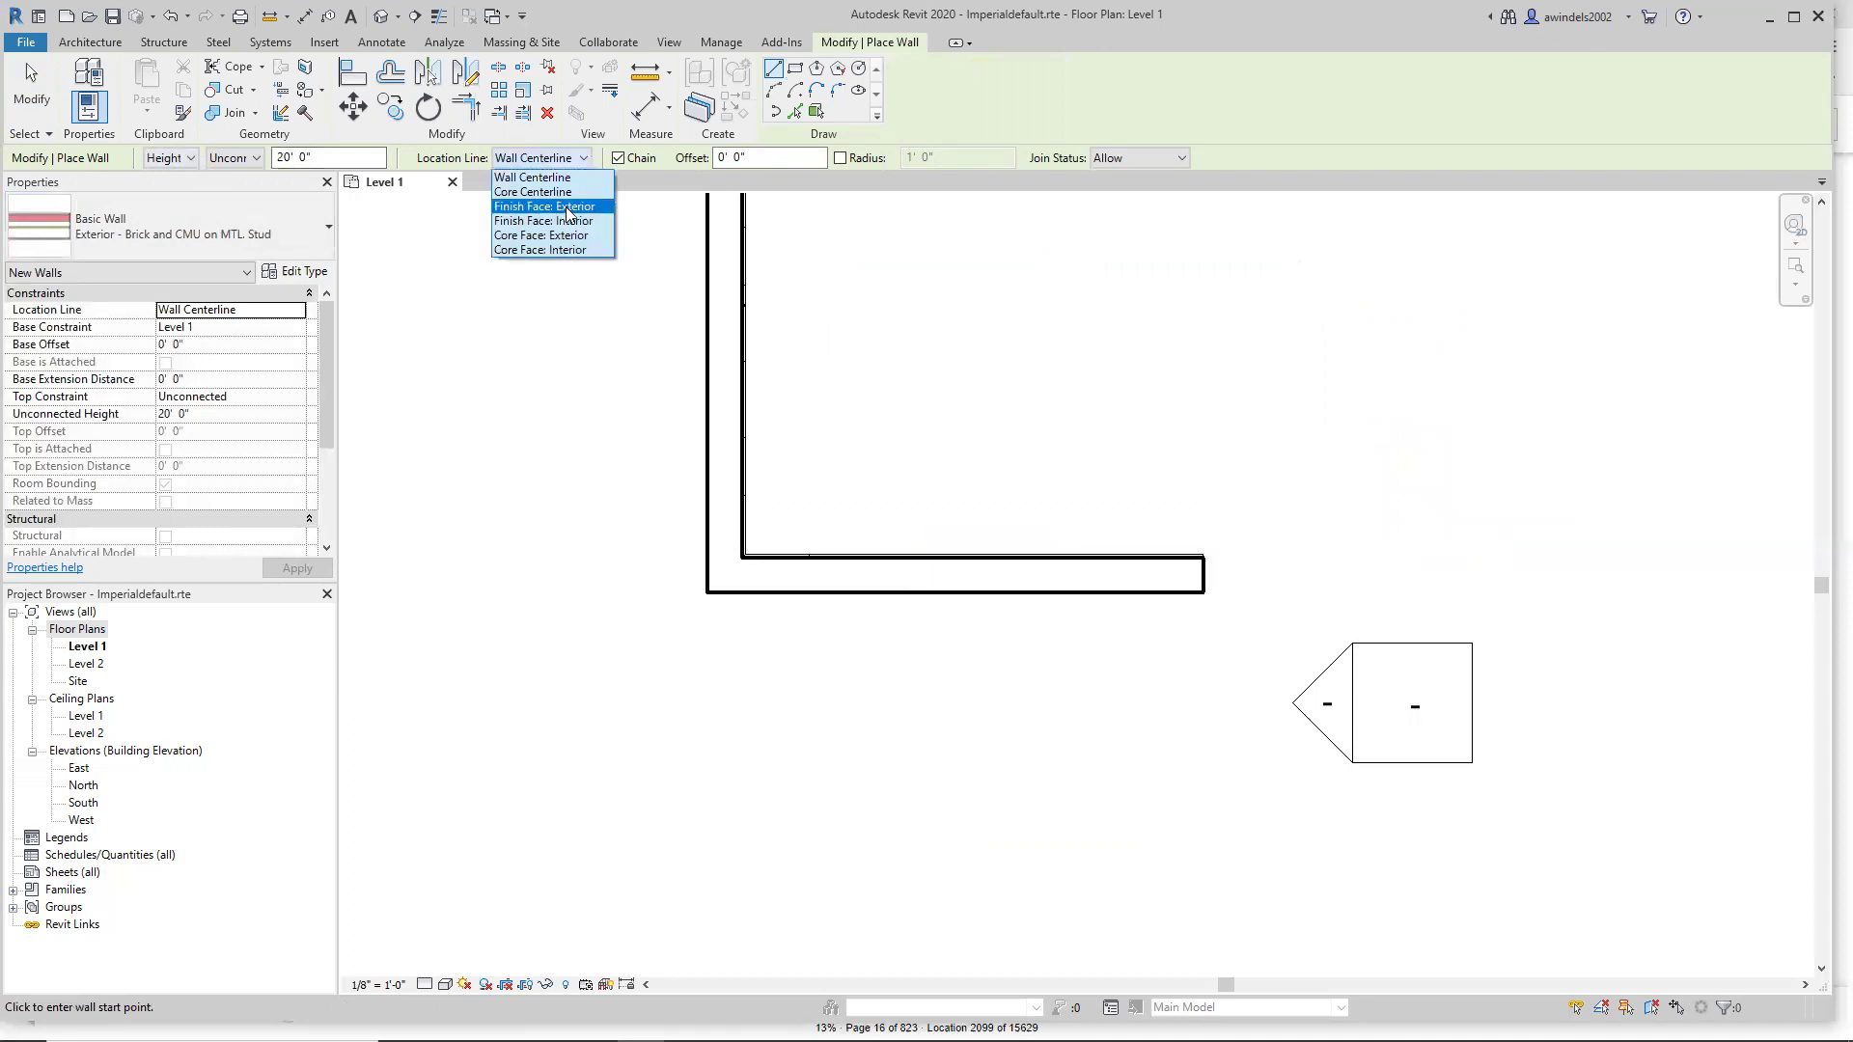
click(567, 207)
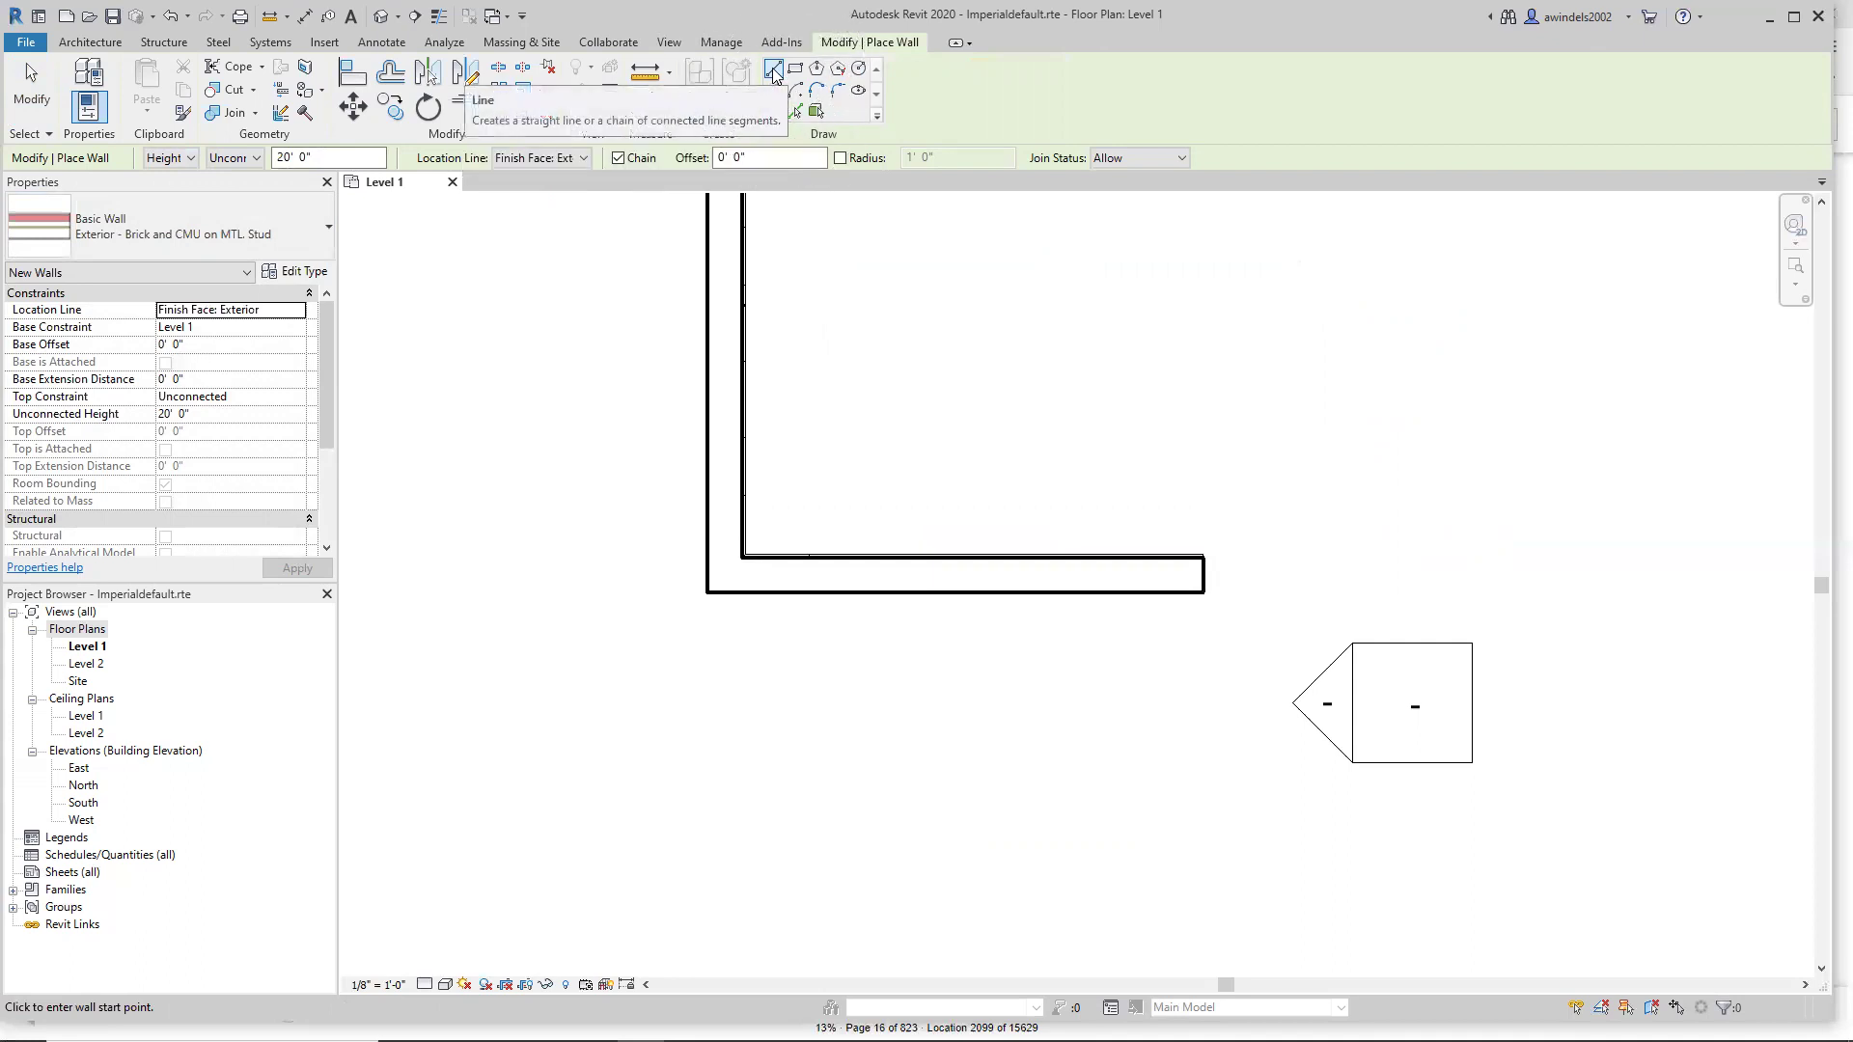
click(774, 92)
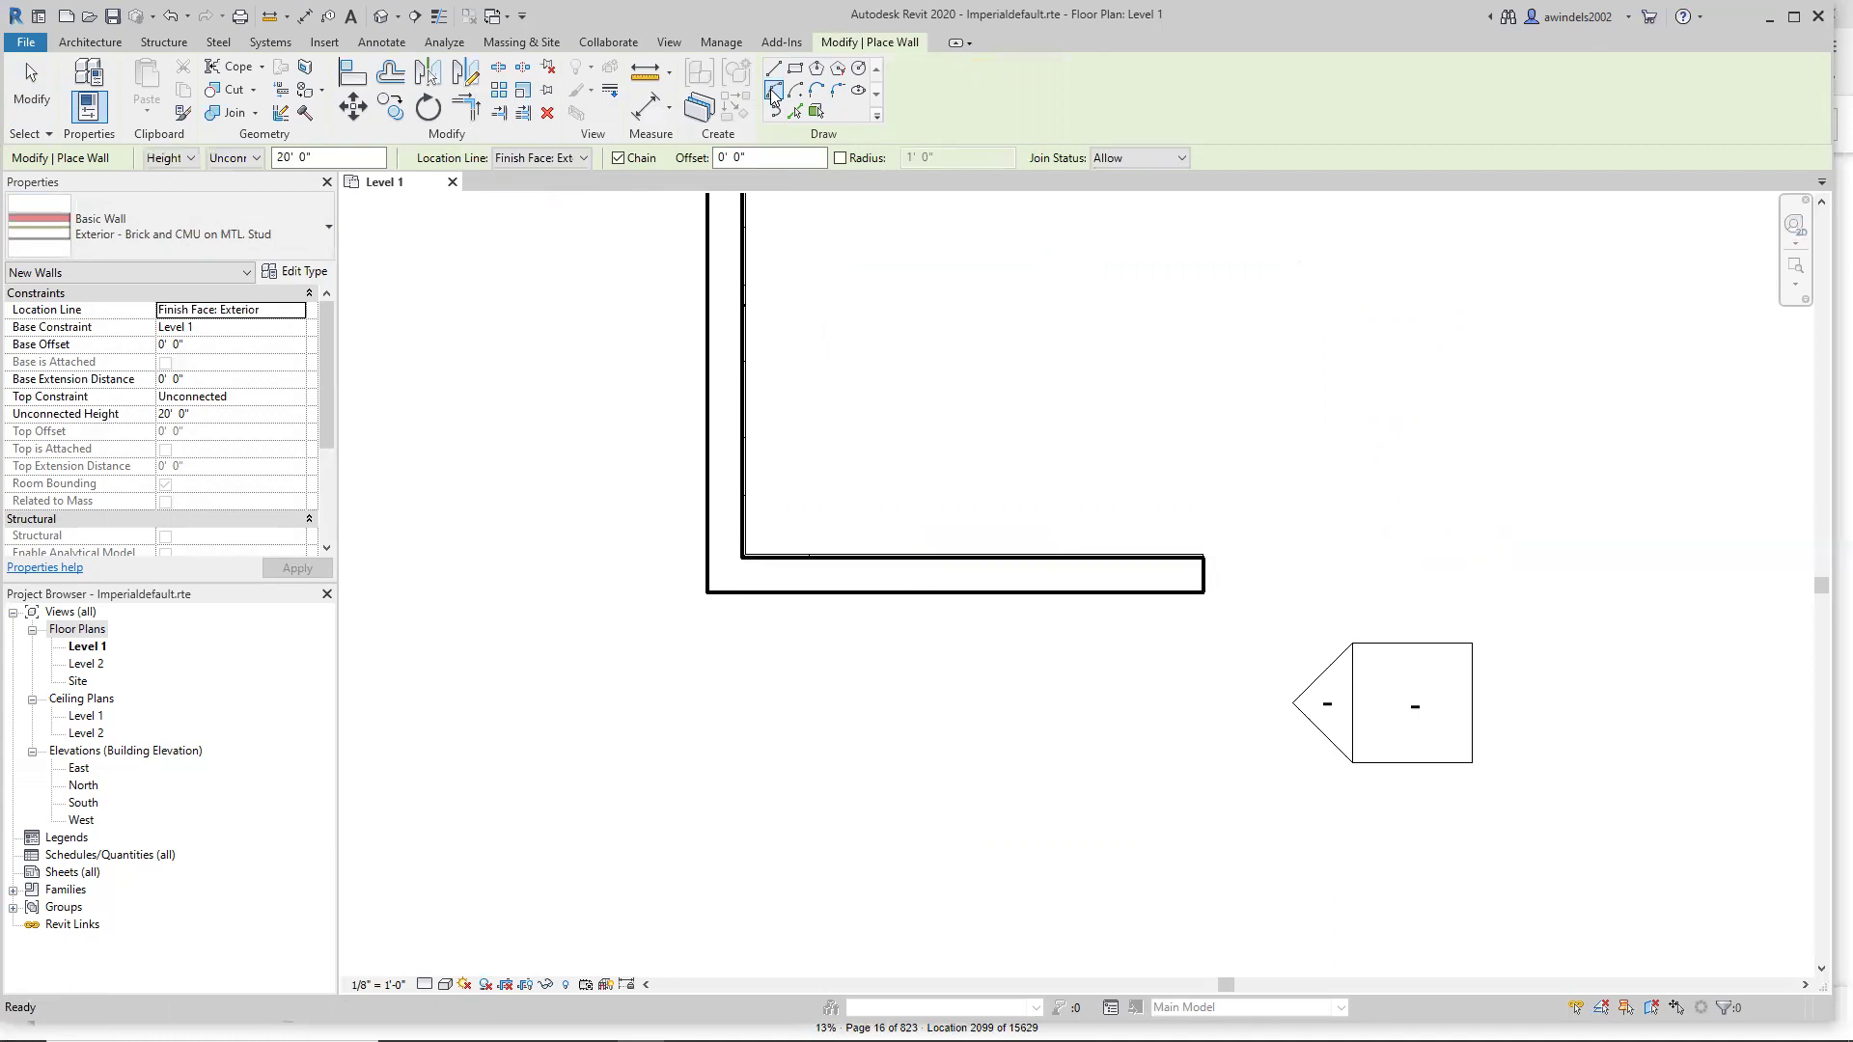
click(569, 158)
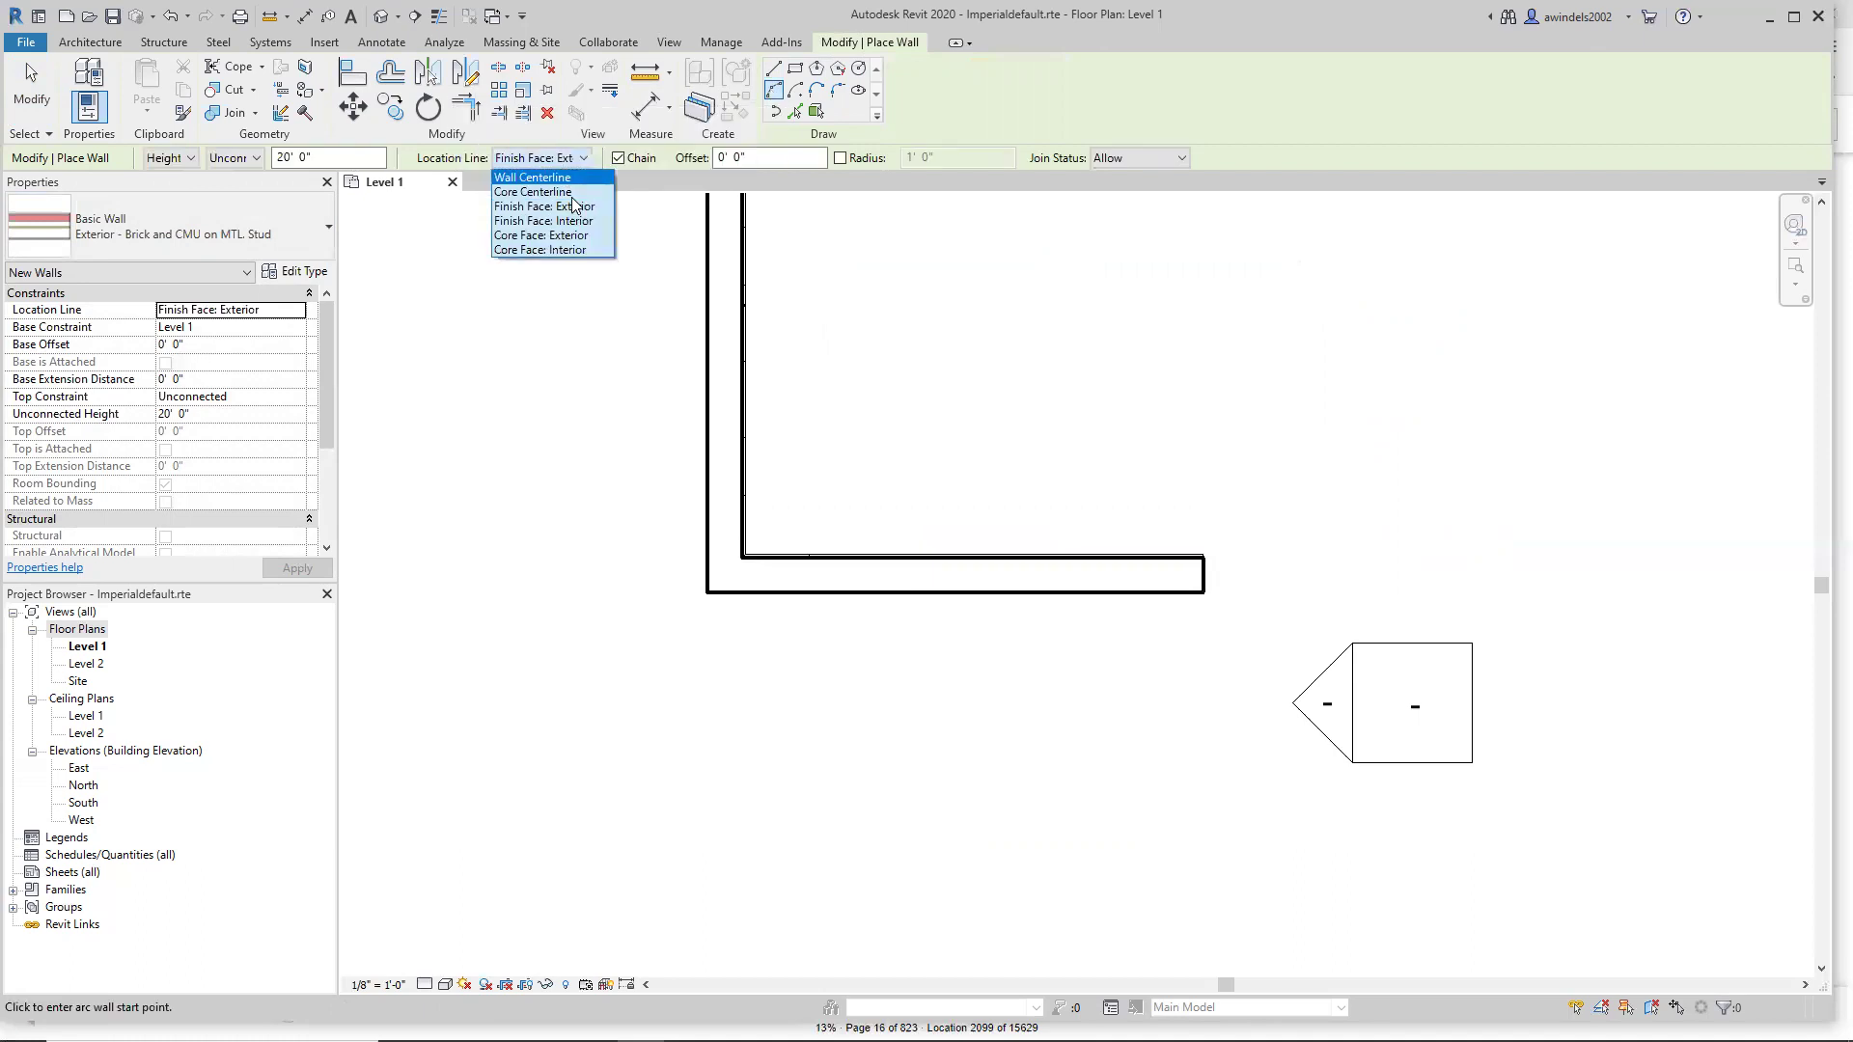
click(579, 209)
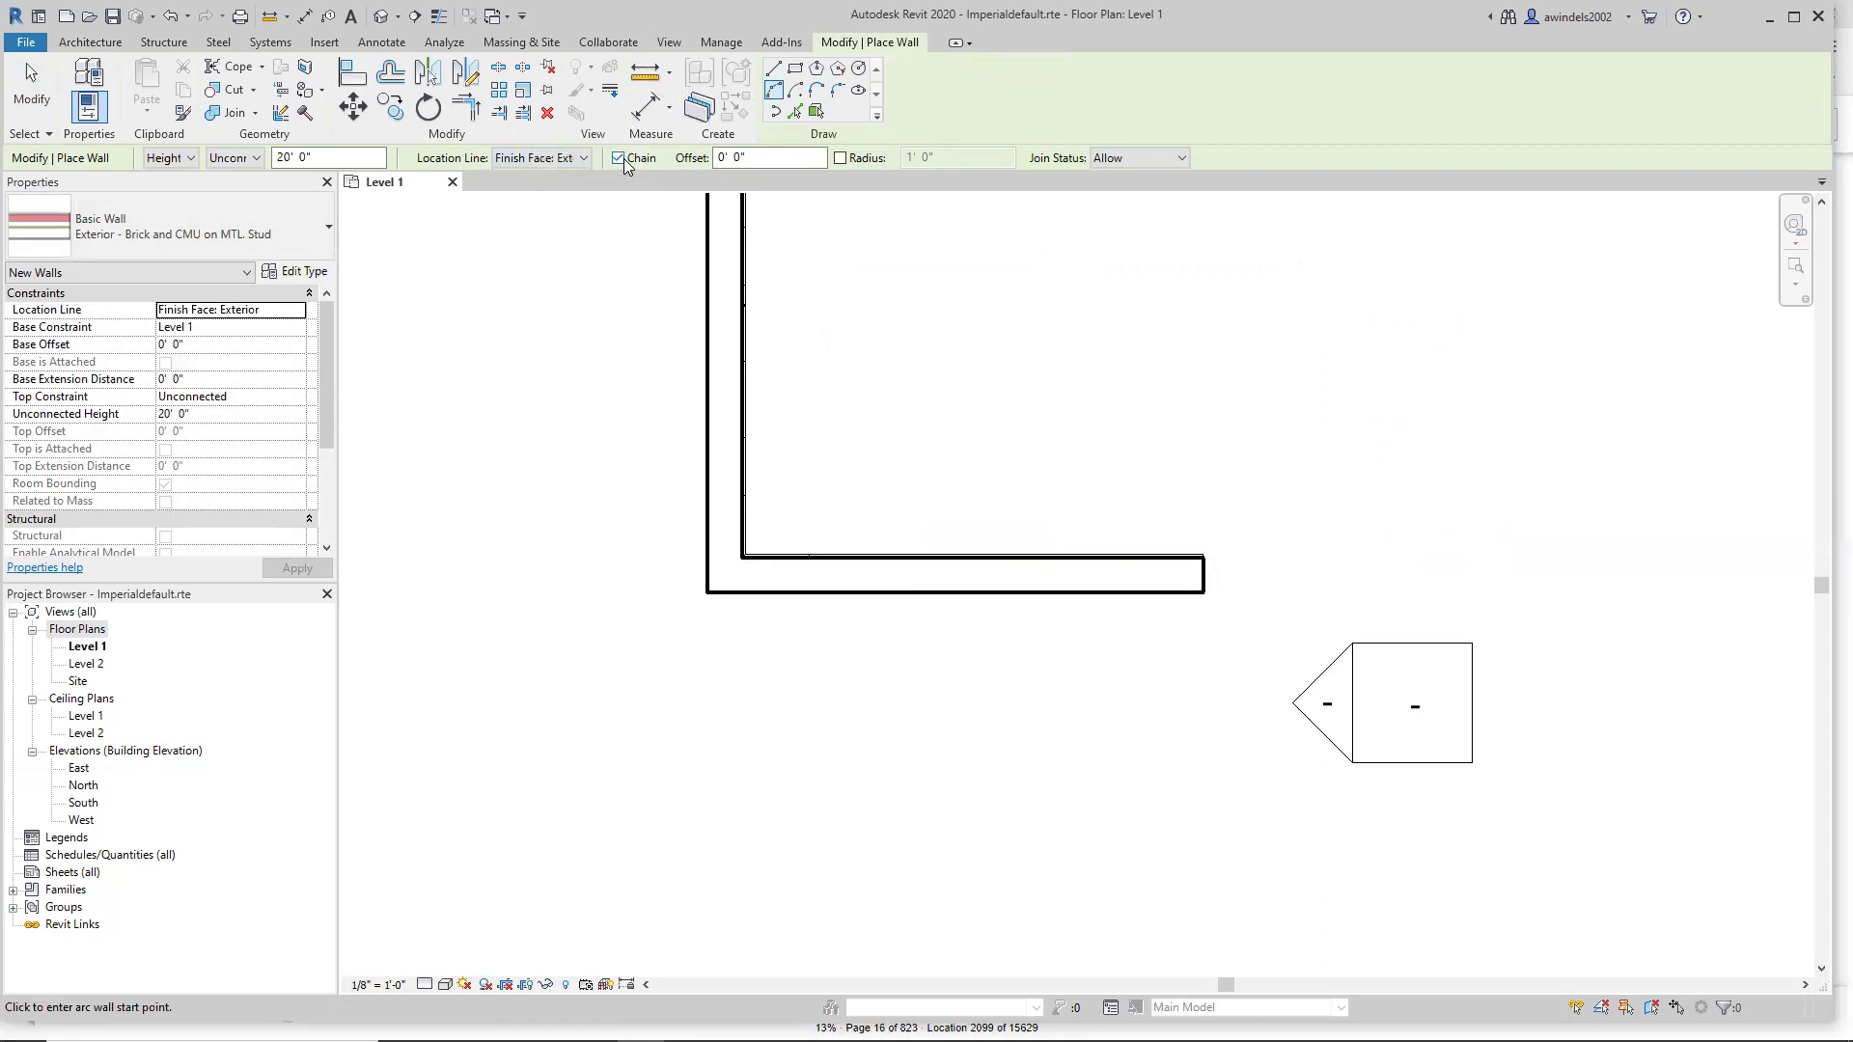
Start an arc wall at the outer endpoint of the upper 16' wall and end it at the lower wall's outer endpoint.
scroll(1212, 557, up, 5)
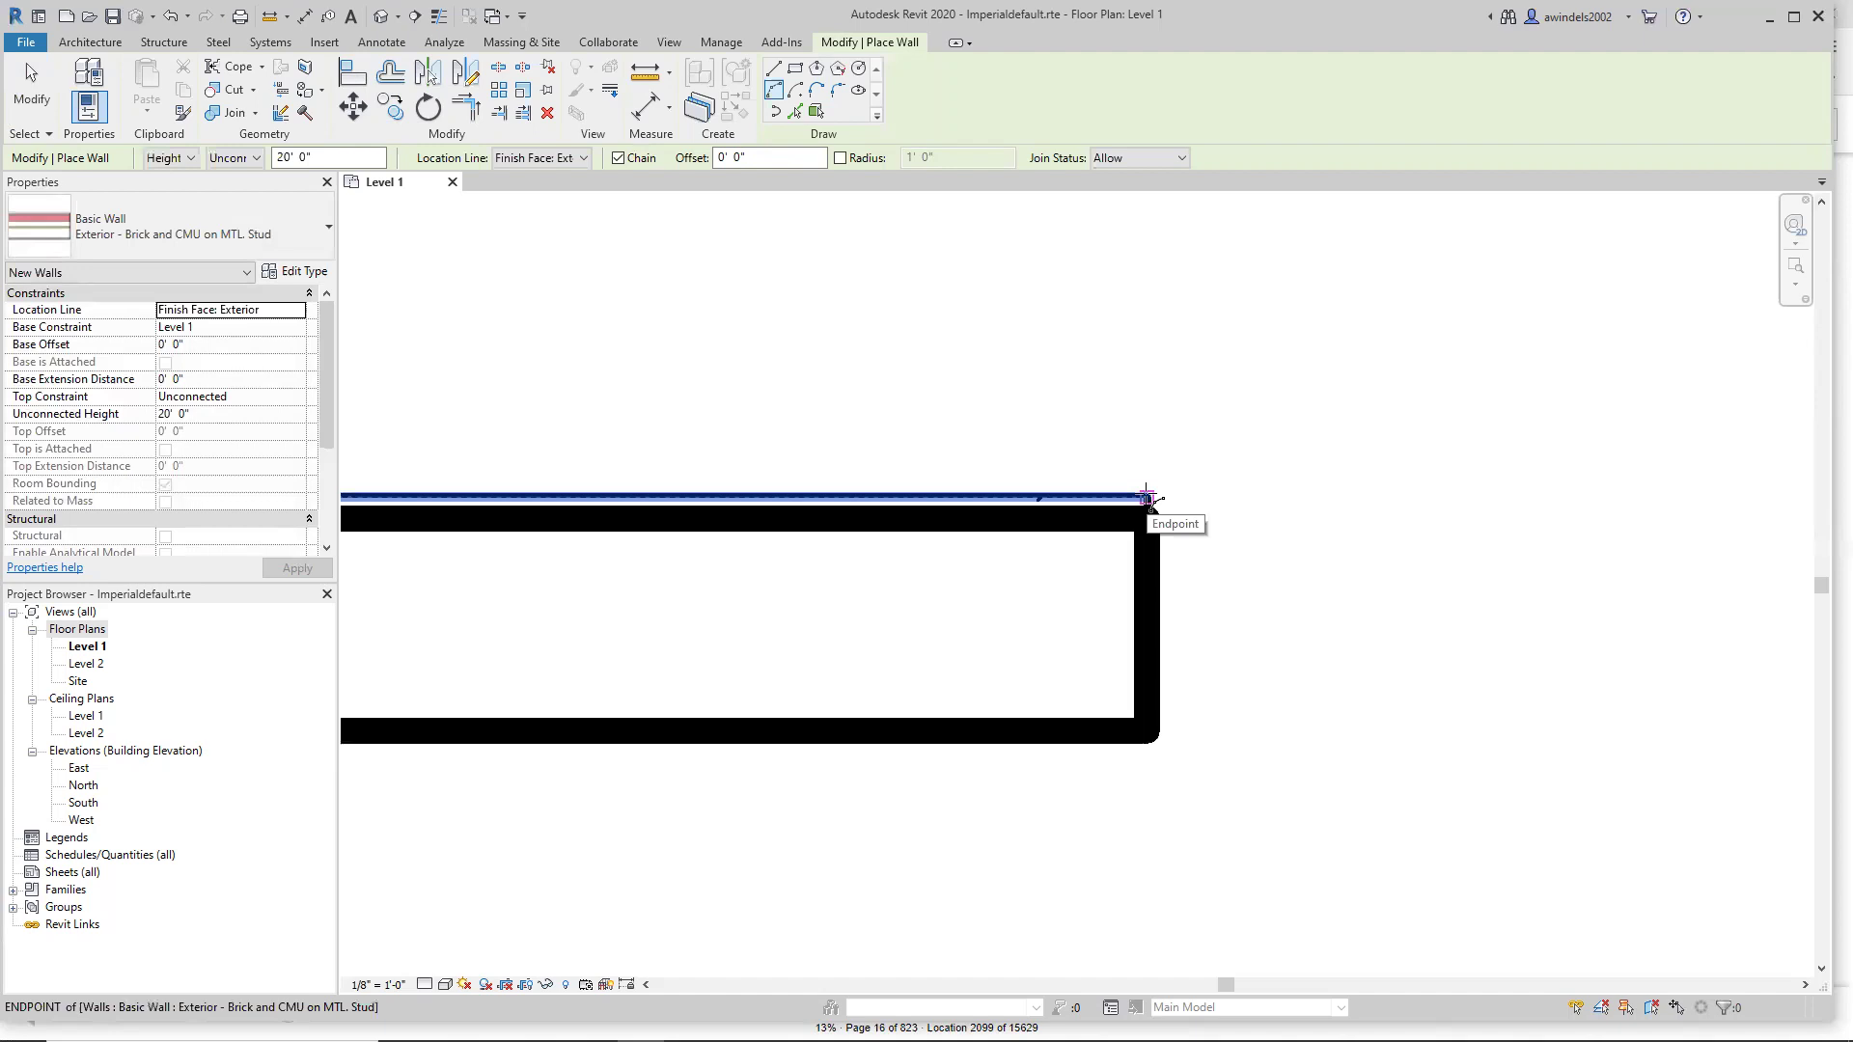
click(1146, 496)
scroll(1217, 738, down, 2)
scroll(1217, 751, down, 4)
middle_drag(1215, 810, 1152, 488)
scroll(1157, 703, down, 1)
scroll(1157, 735, down, 1)
middle_drag(1155, 736, 1118, 535)
scroll(1106, 685, up, 3)
scroll(1108, 694, up, 8)
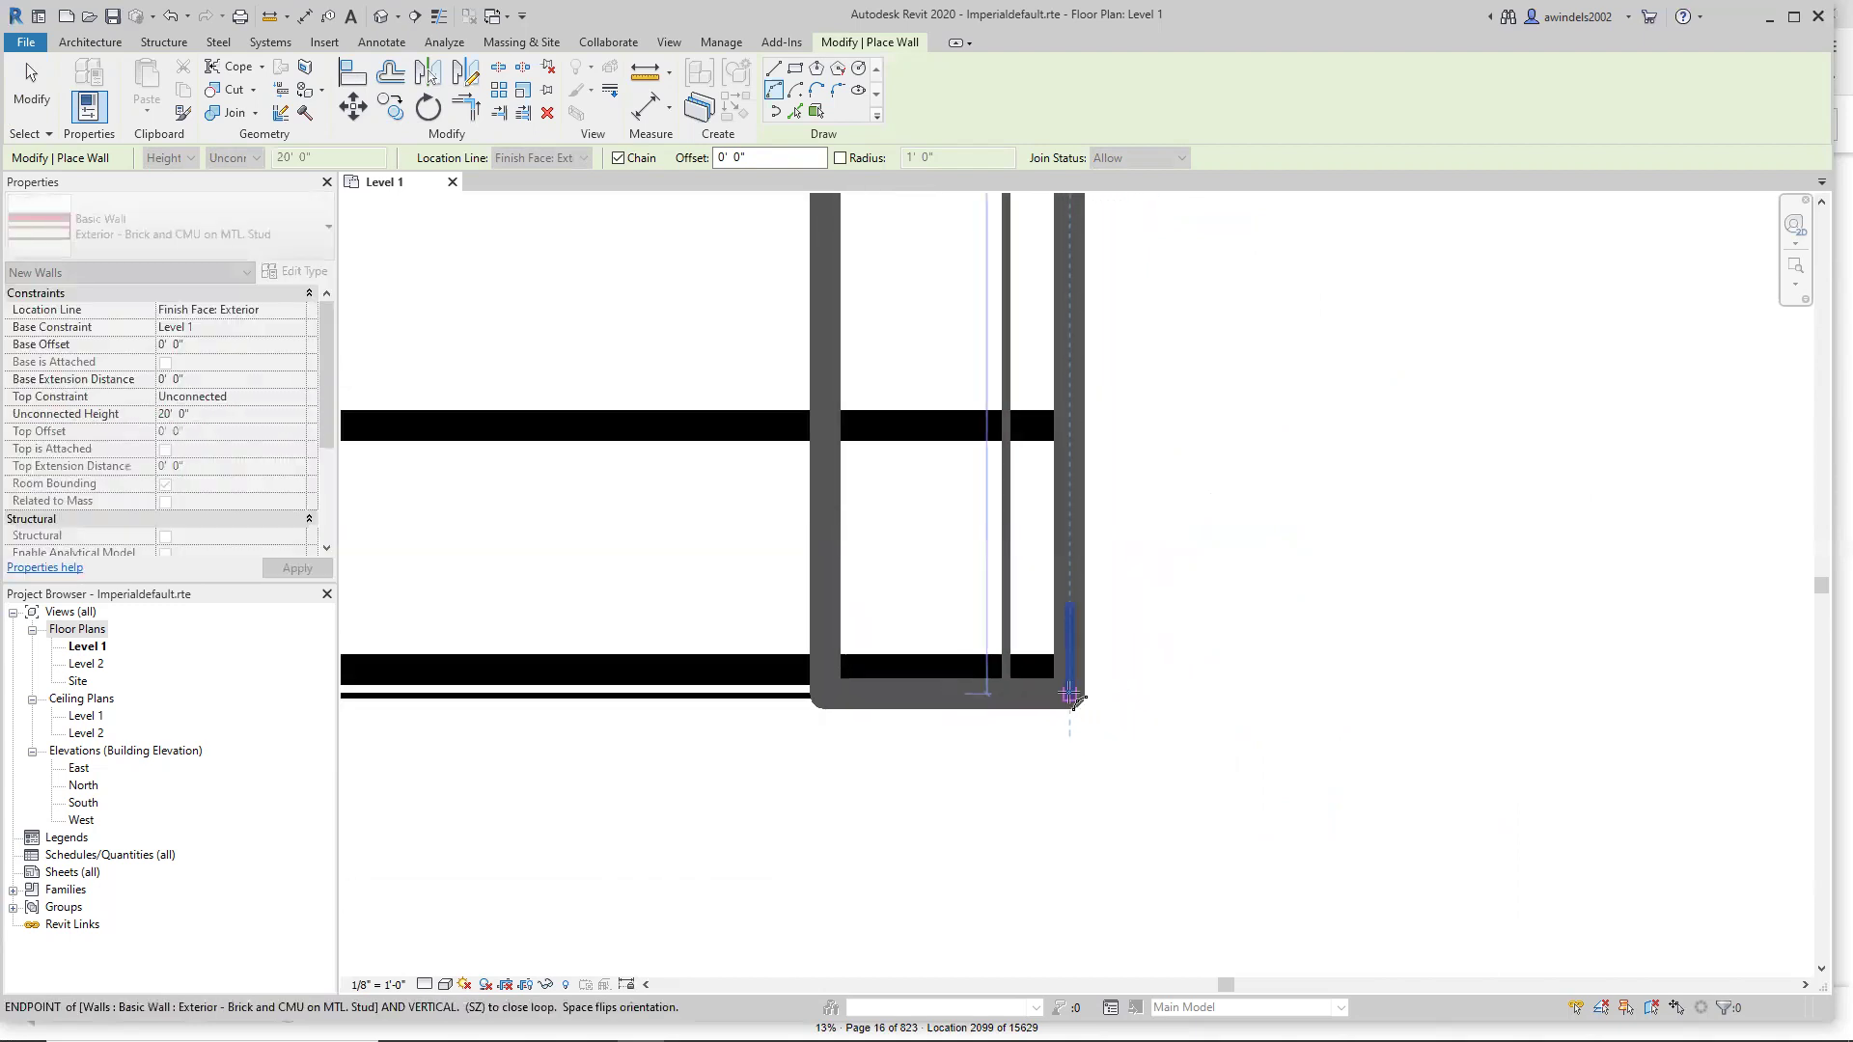
click(1069, 694)
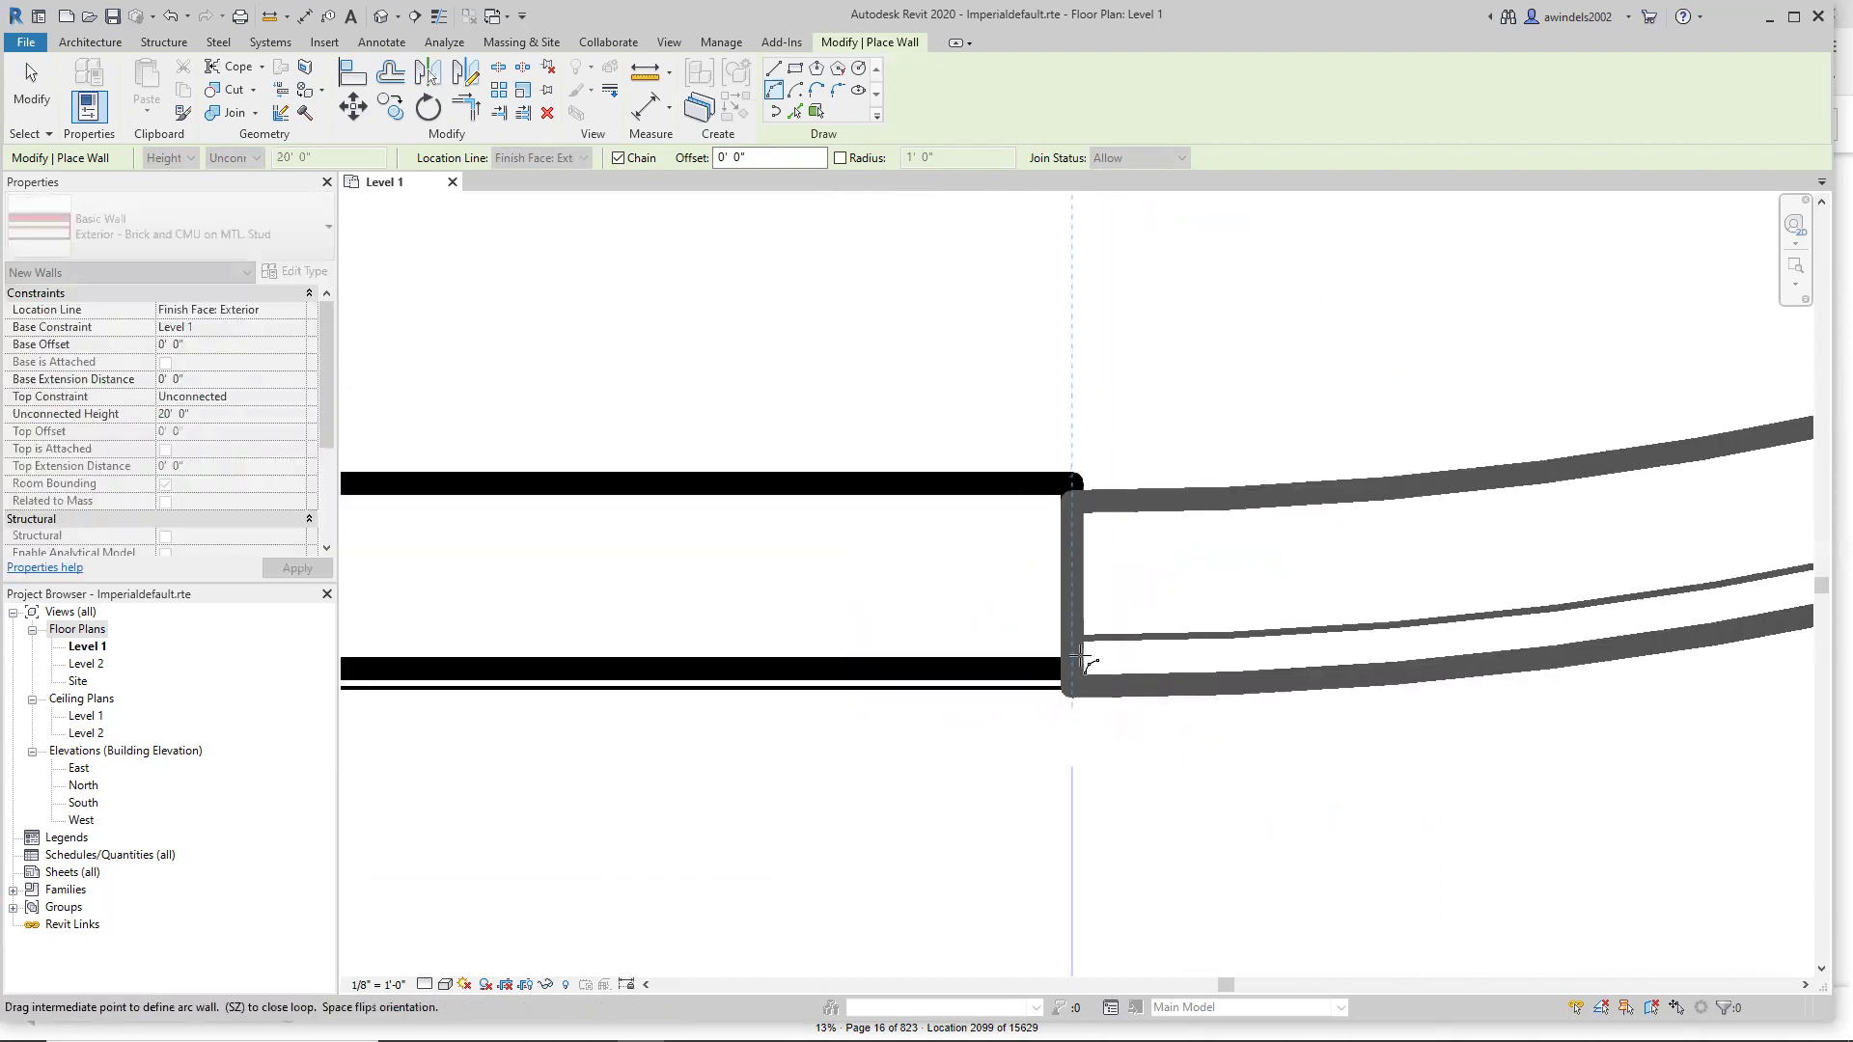
Complete the arc wall as a 180° semicircle bulging outward between the open ends of the two 16' walls.
scroll(1075, 600, down, 2)
scroll(1195, 463, down, 8)
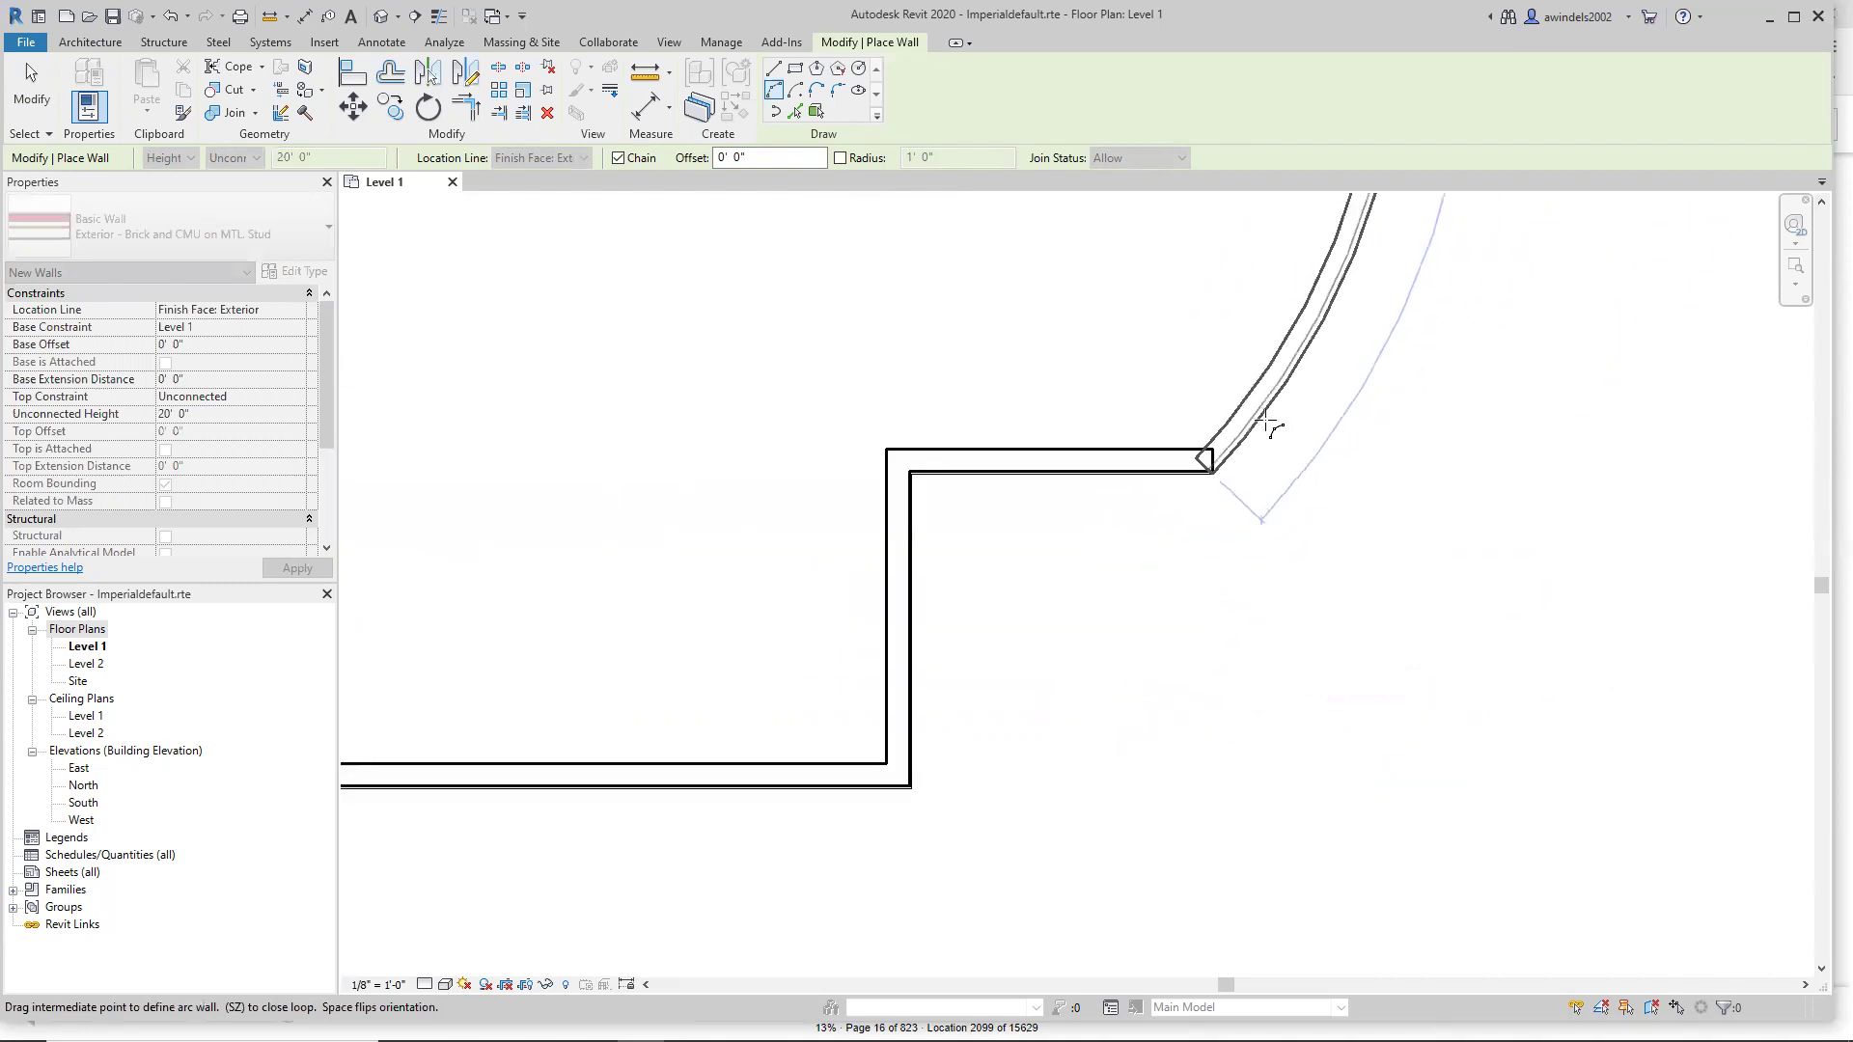
scroll(1320, 428, down, 1)
middle_drag(1342, 438, 1276, 629)
middle_drag(1288, 502, 1303, 666)
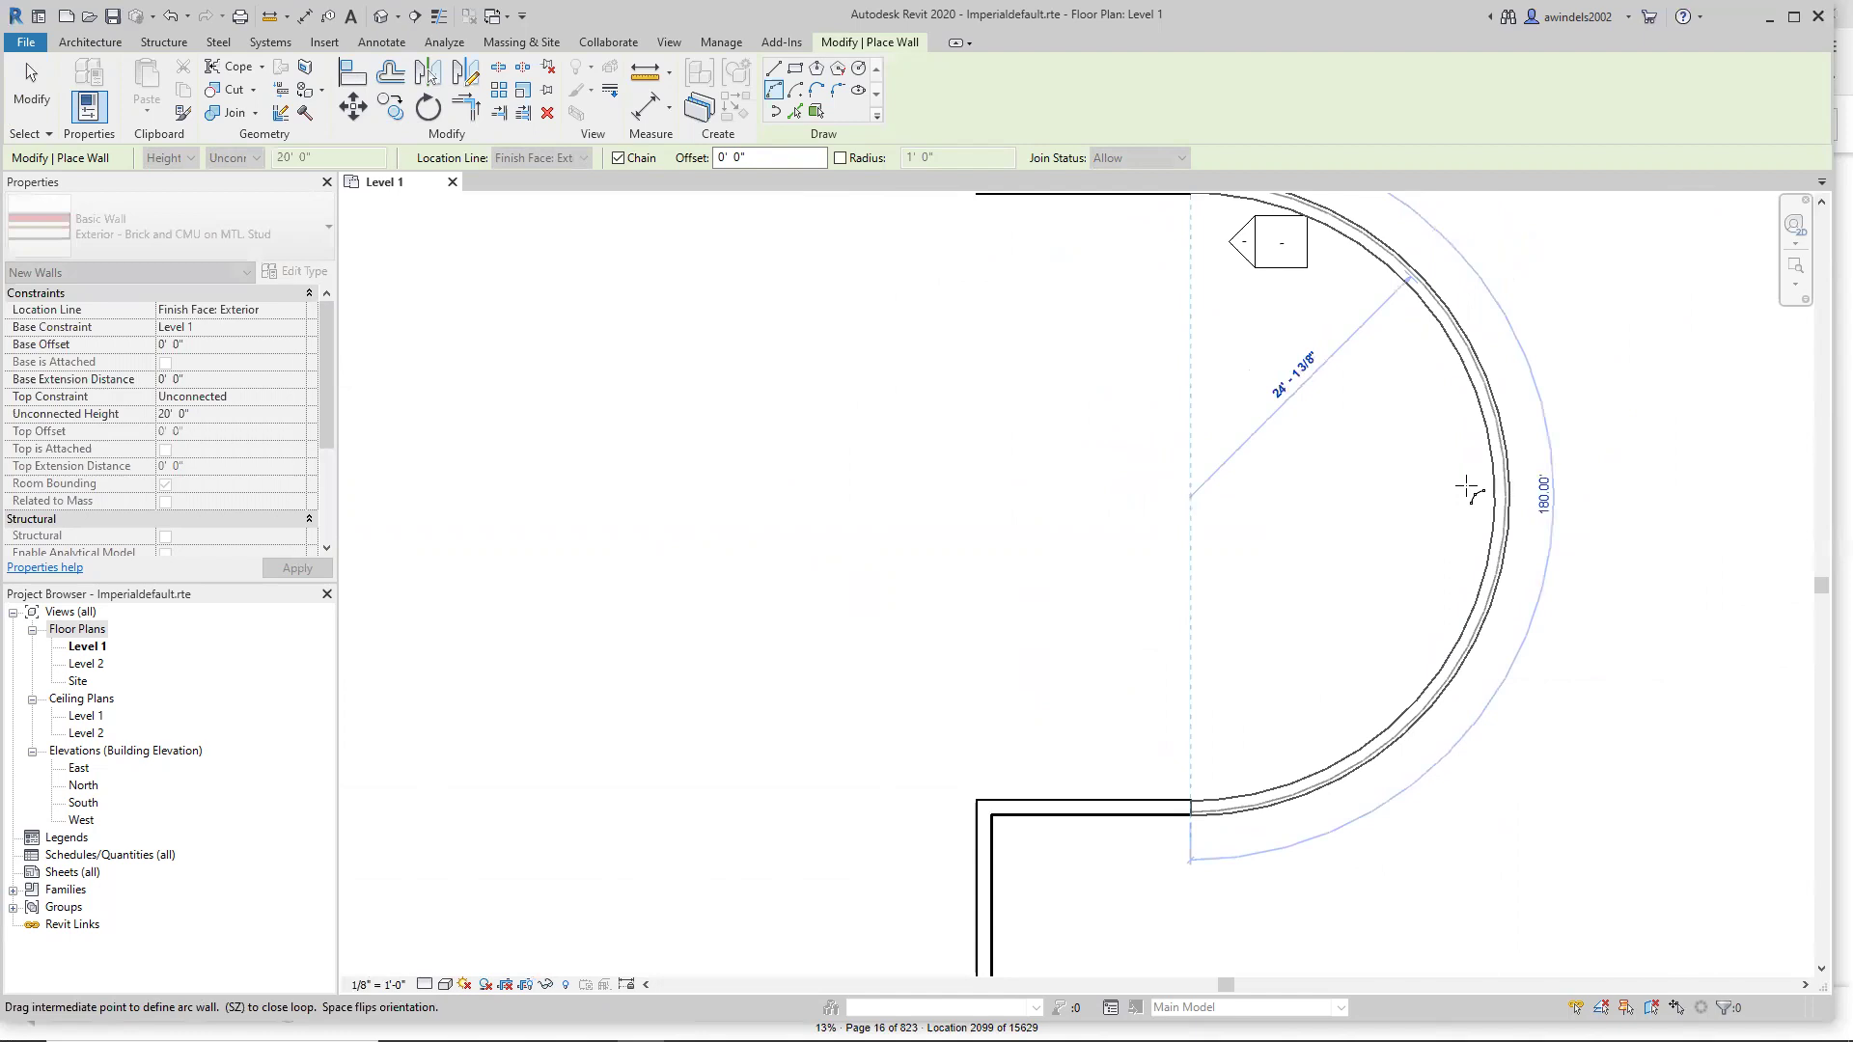
scroll(1467, 491, down, 2)
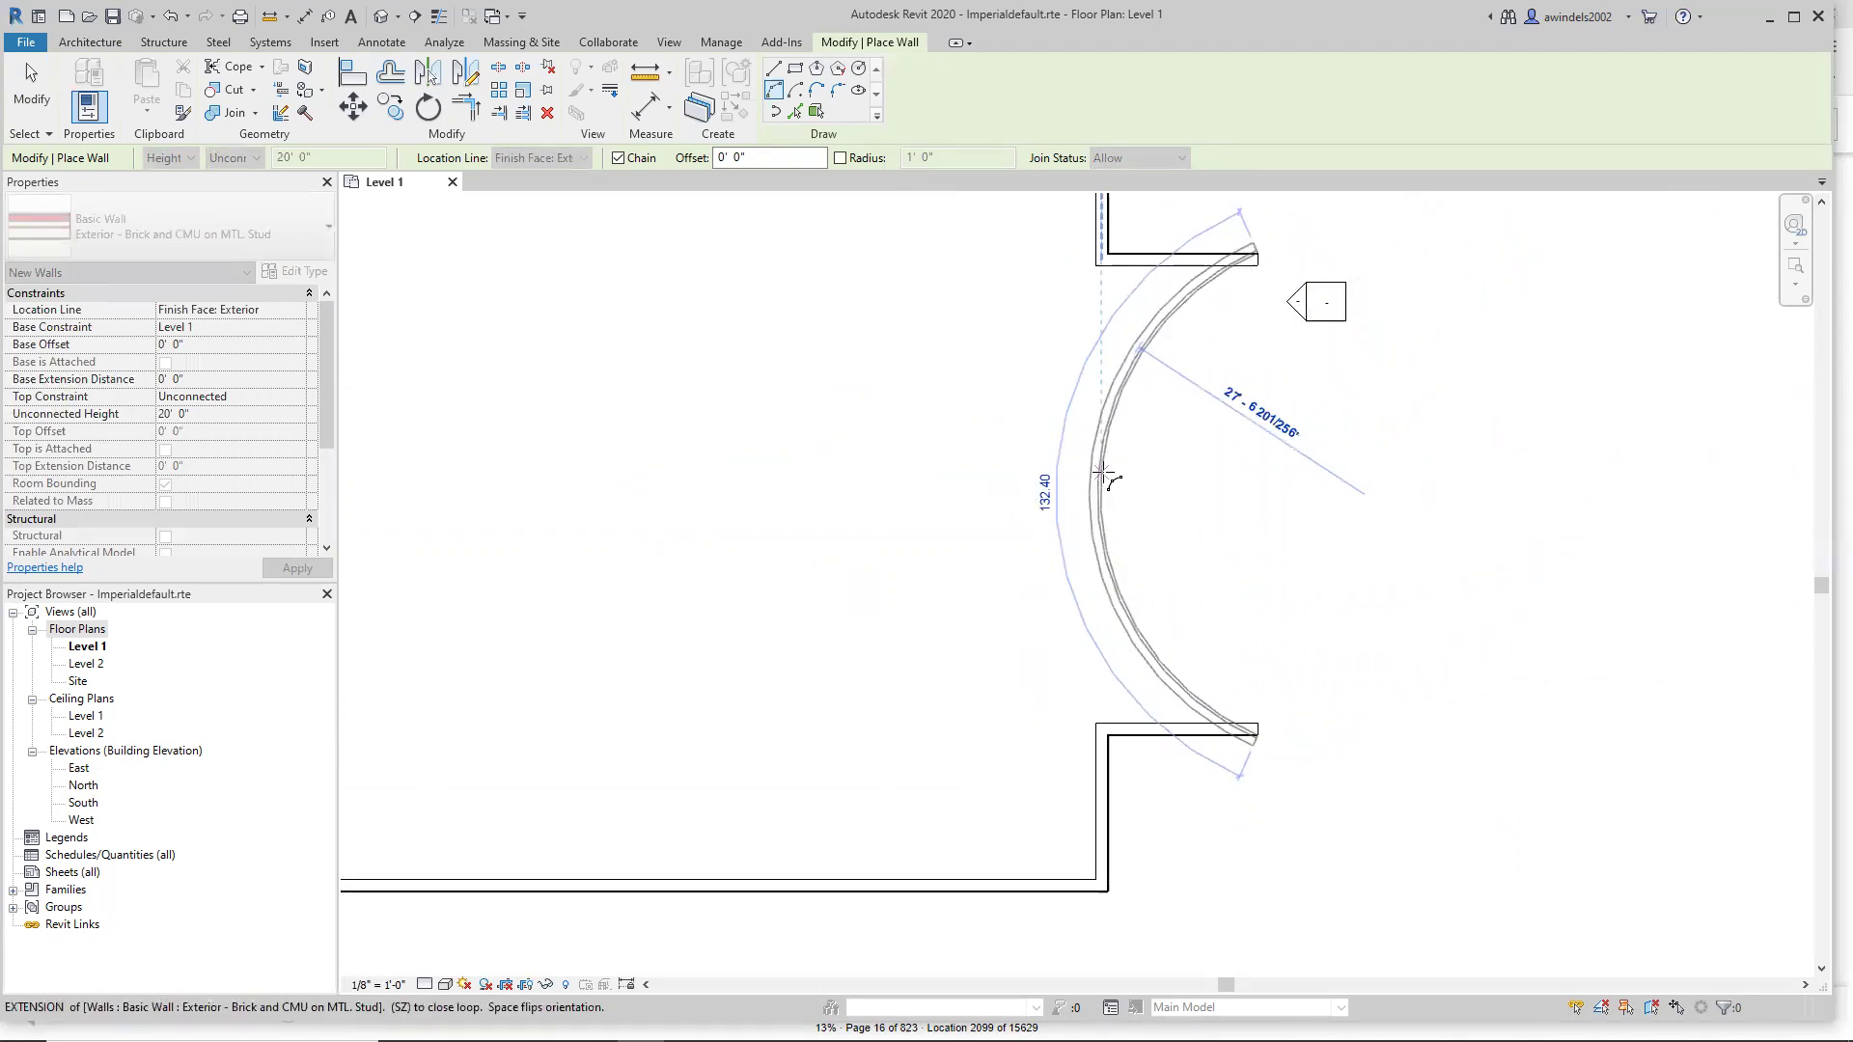
click(1103, 473)
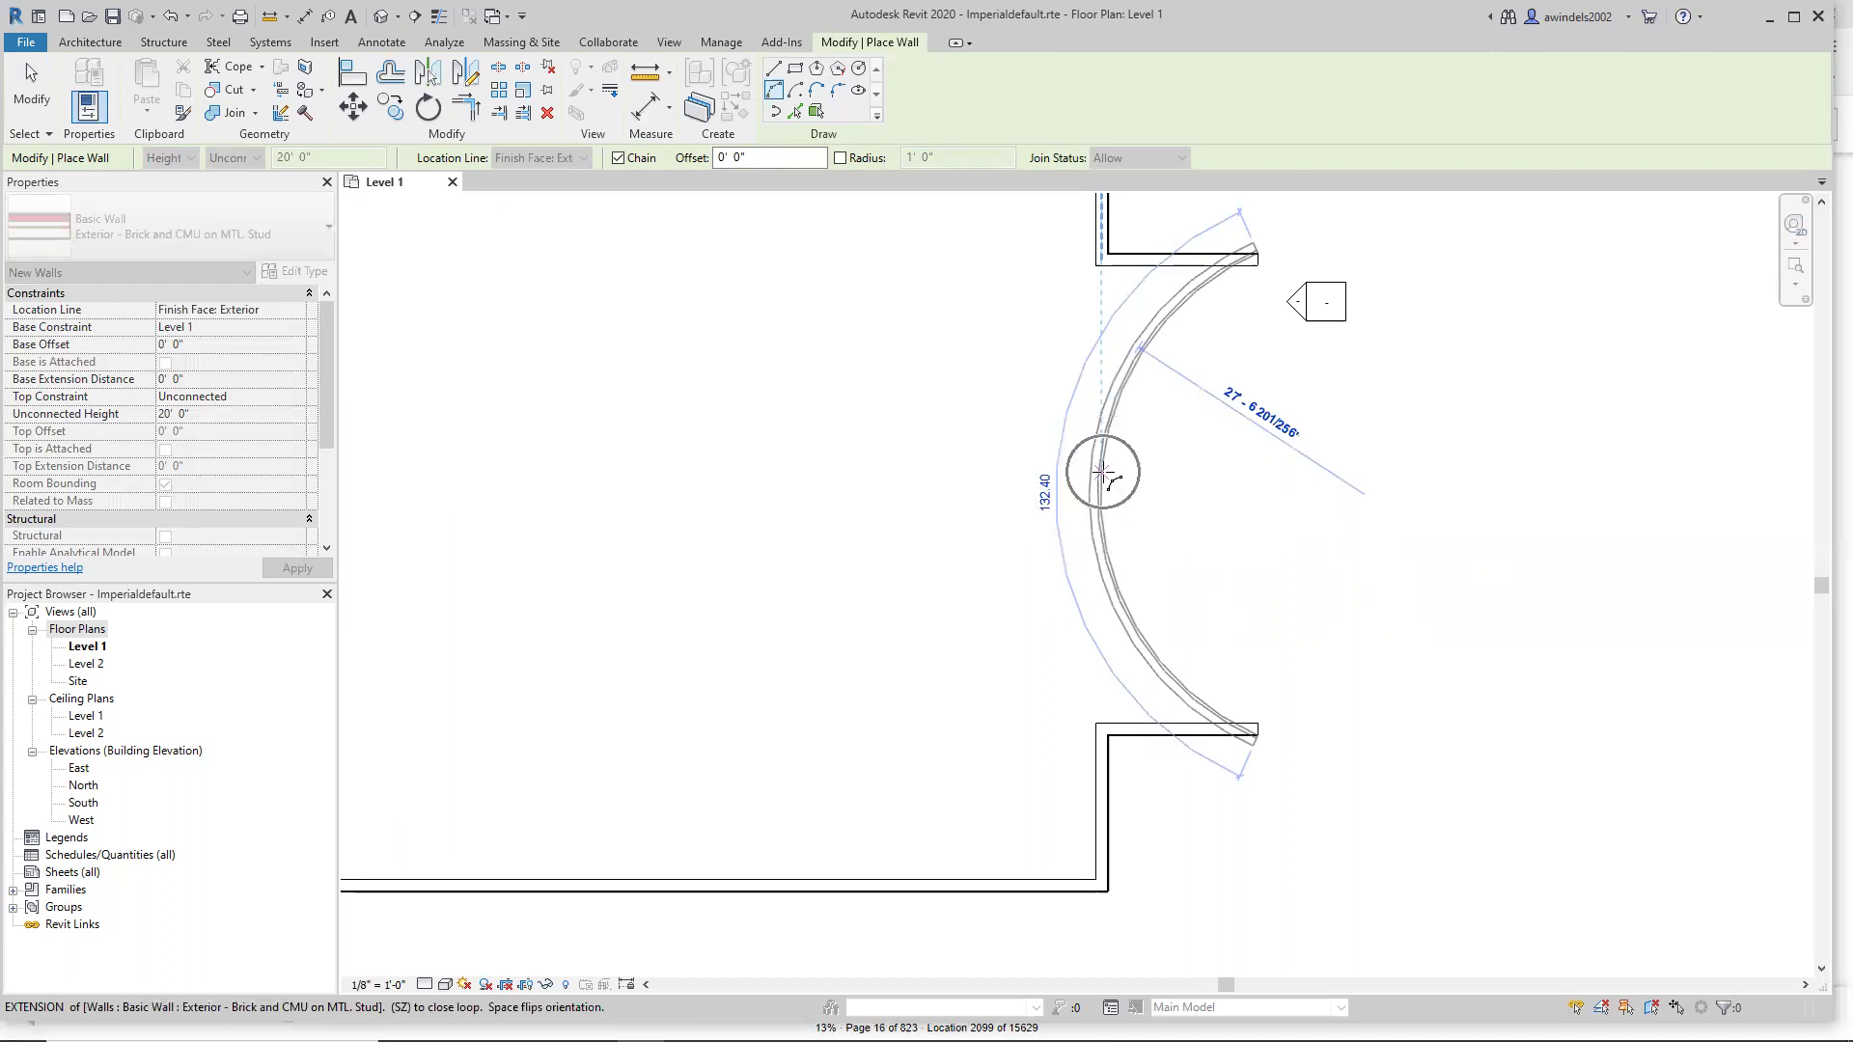
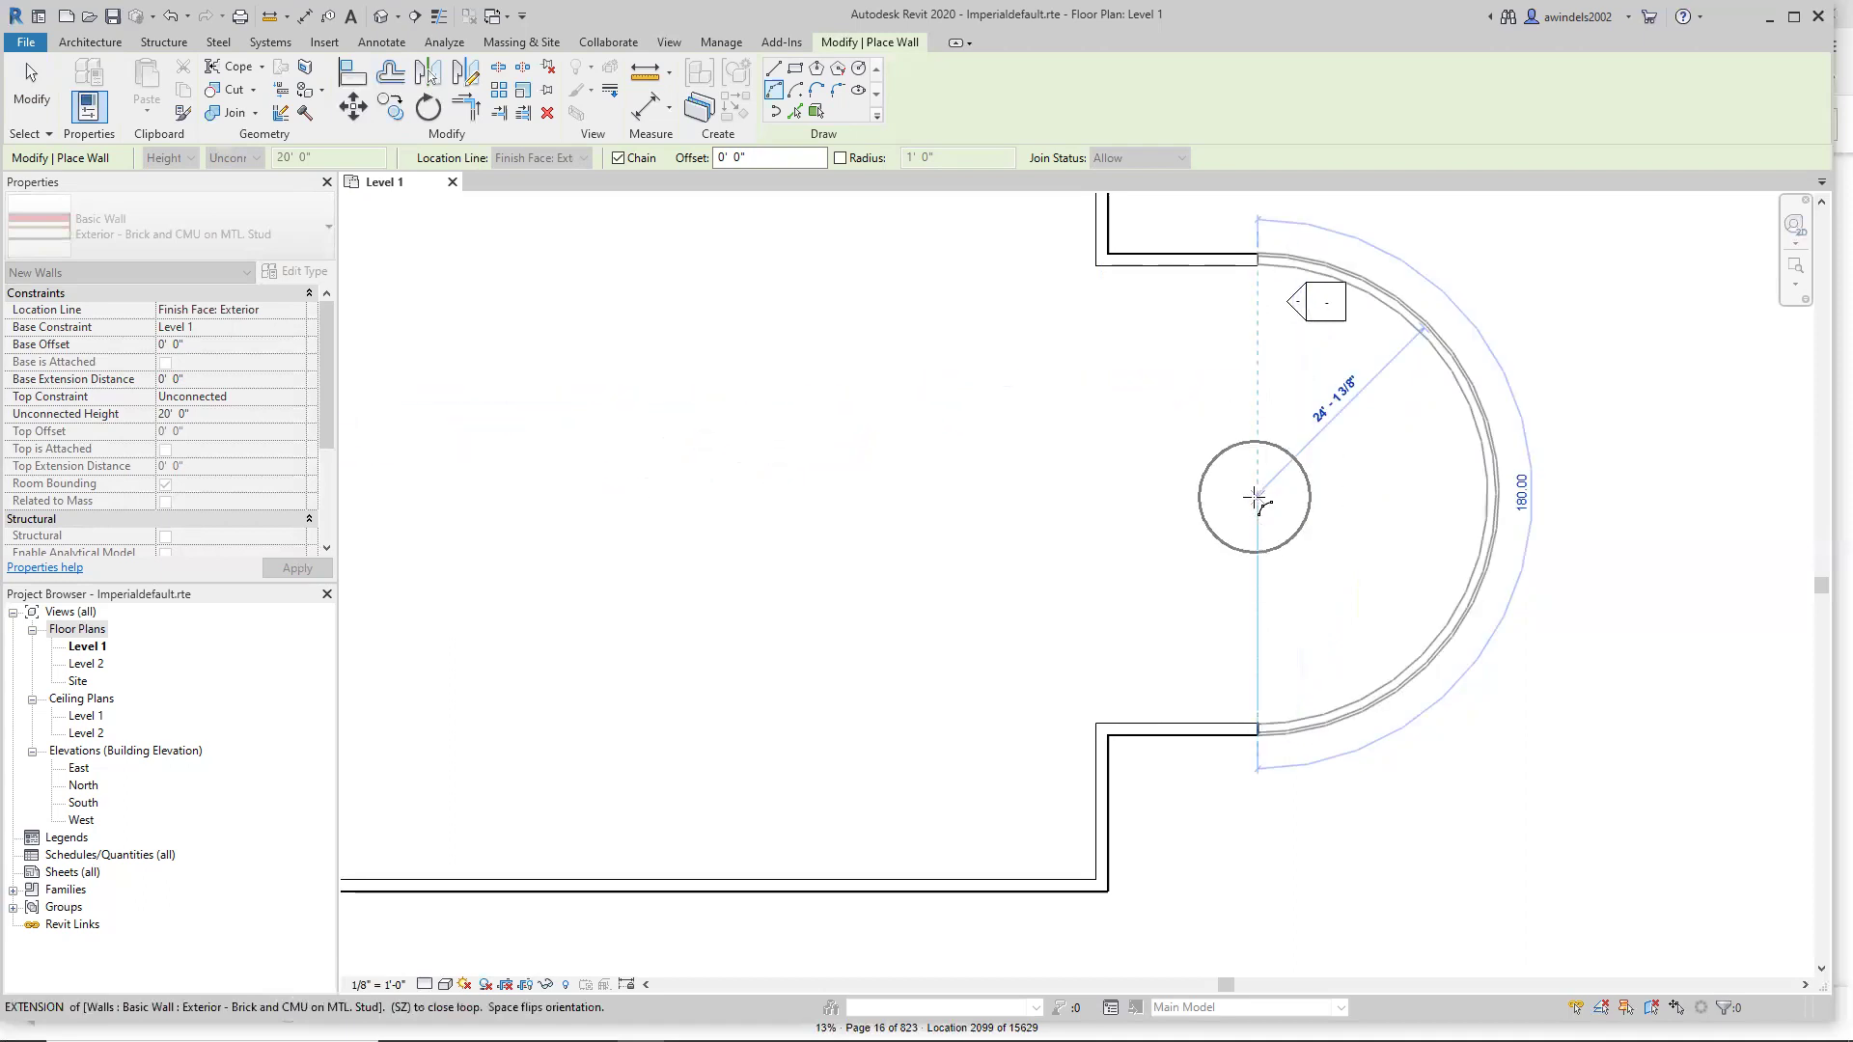
click(1256, 259)
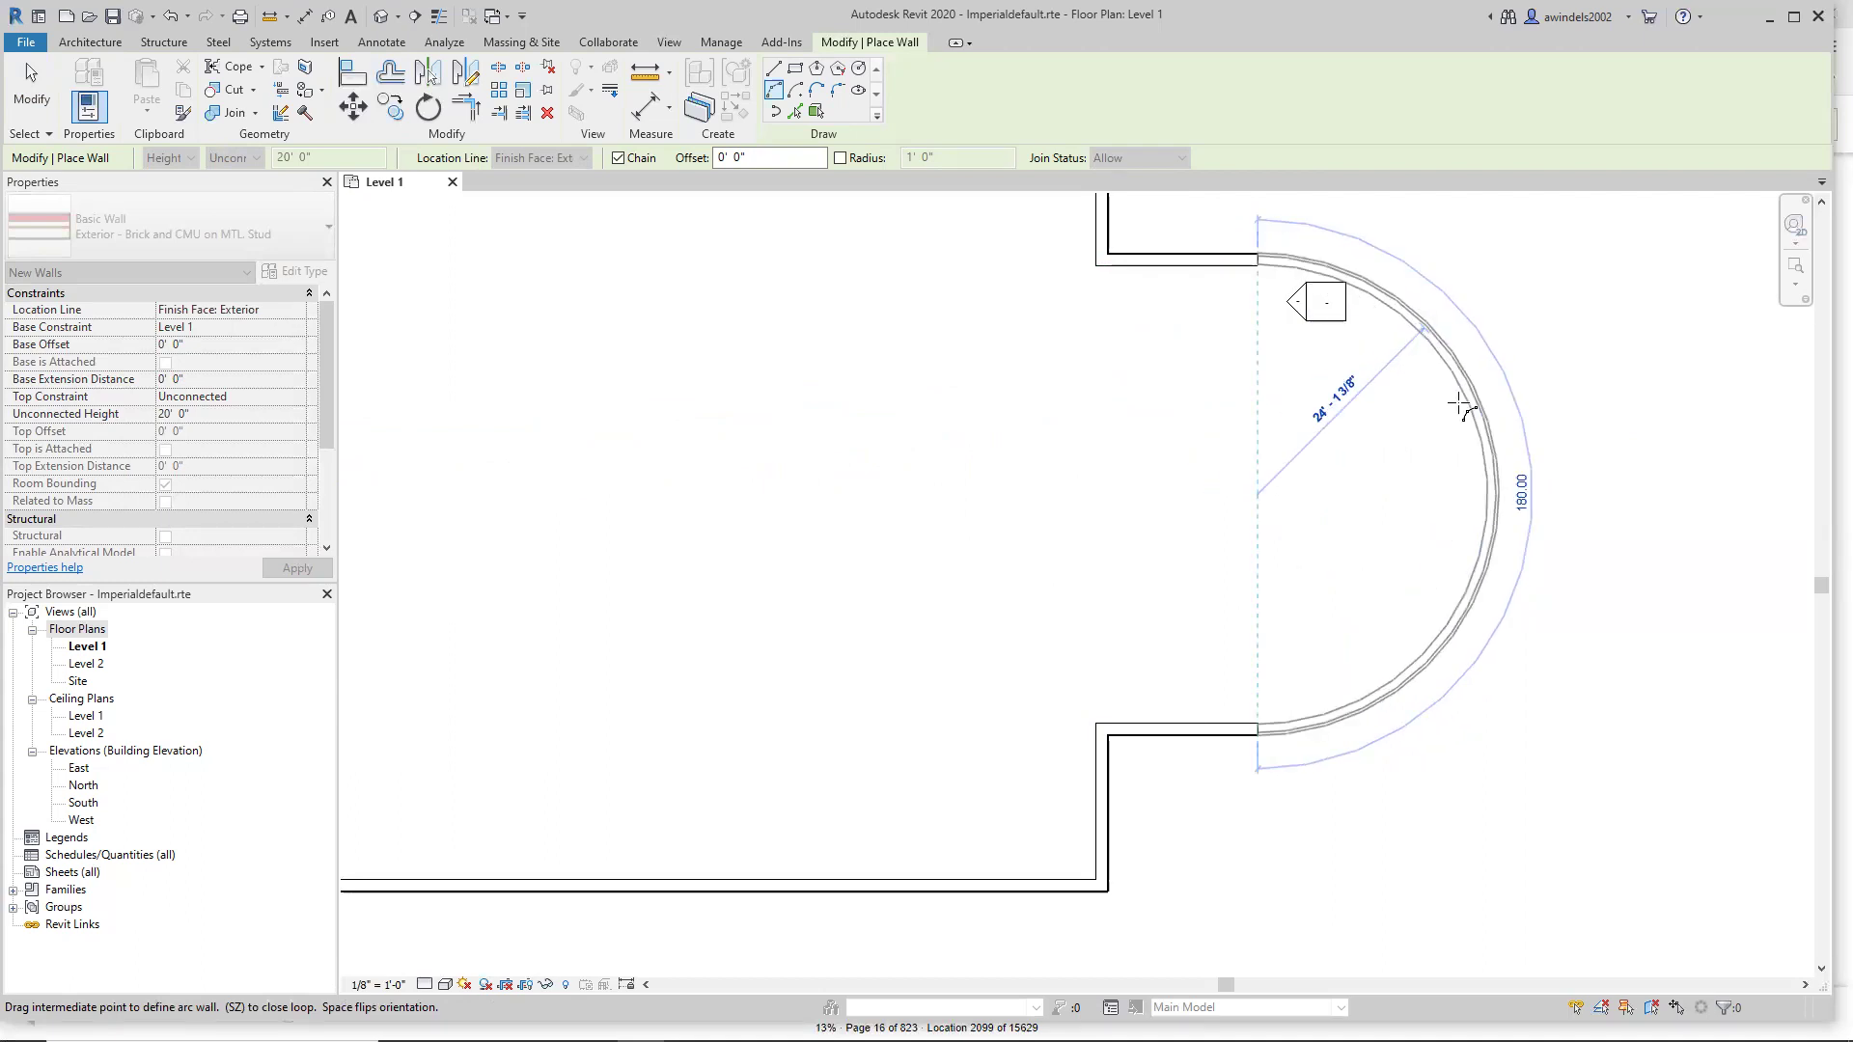
click(1461, 408)
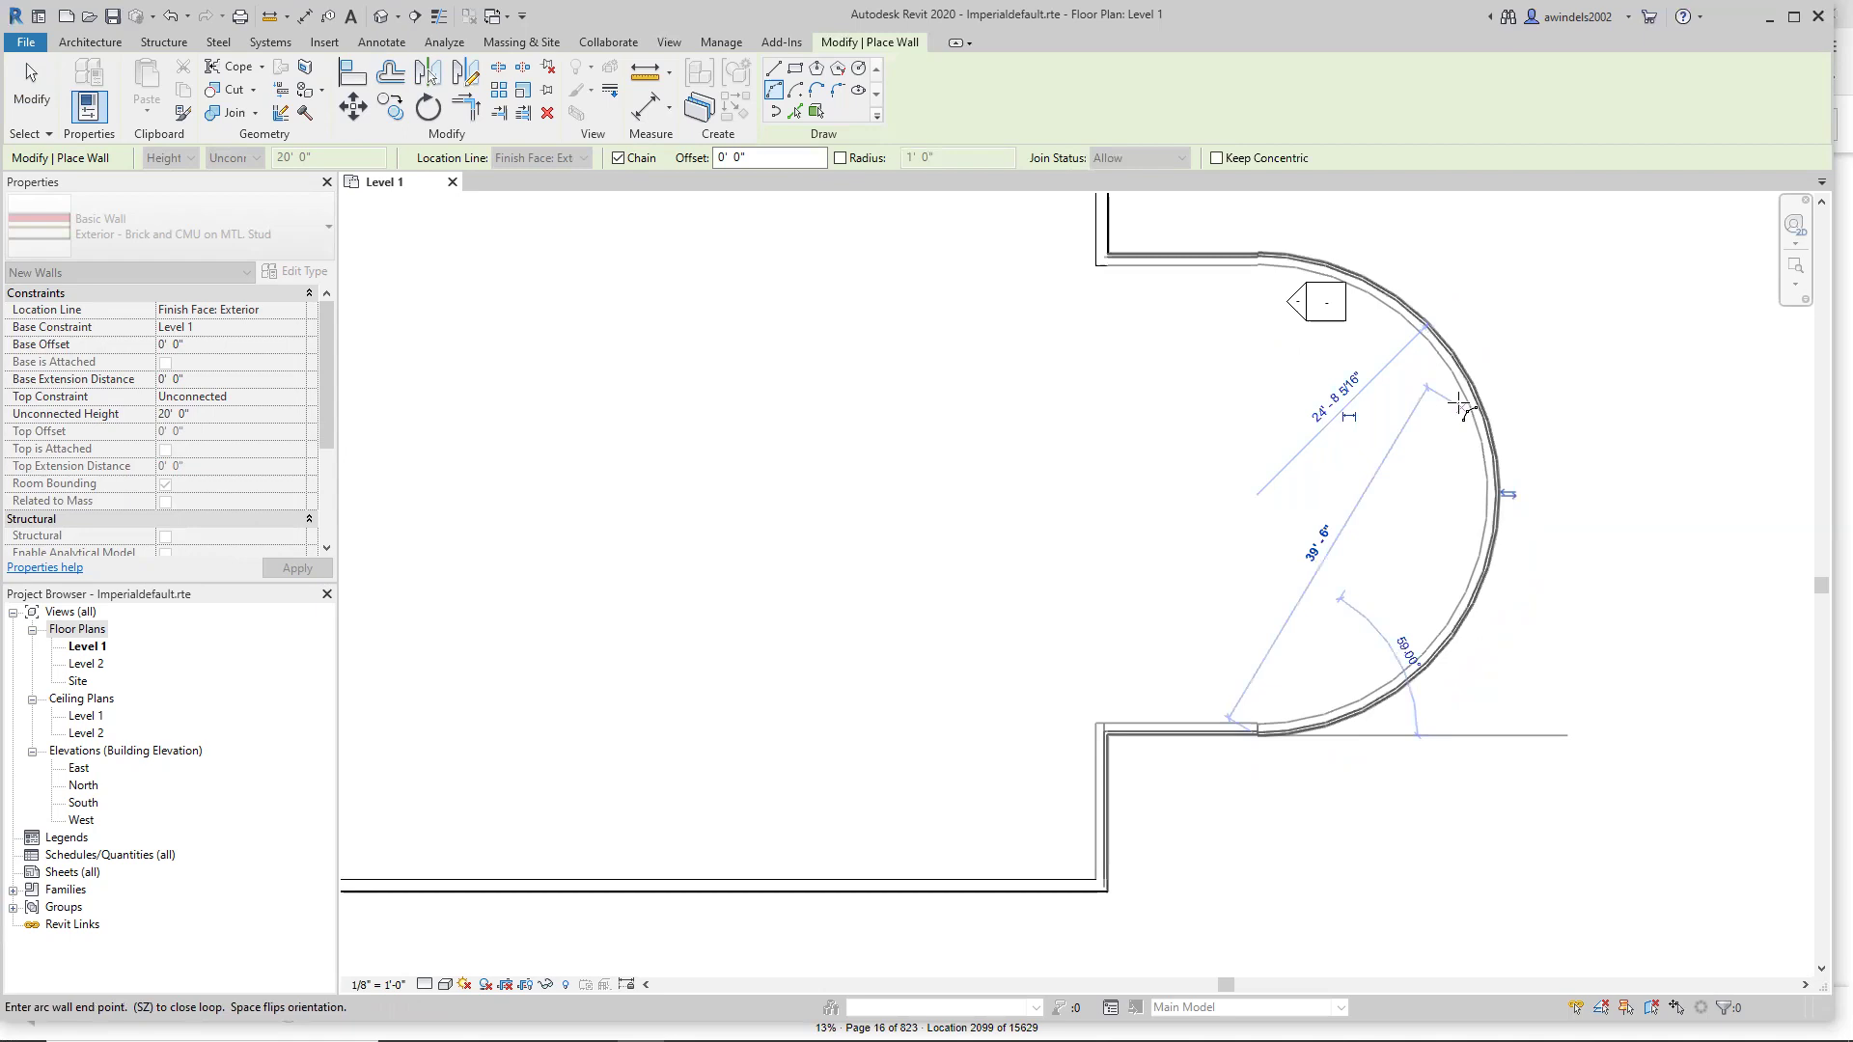
key(Escape)
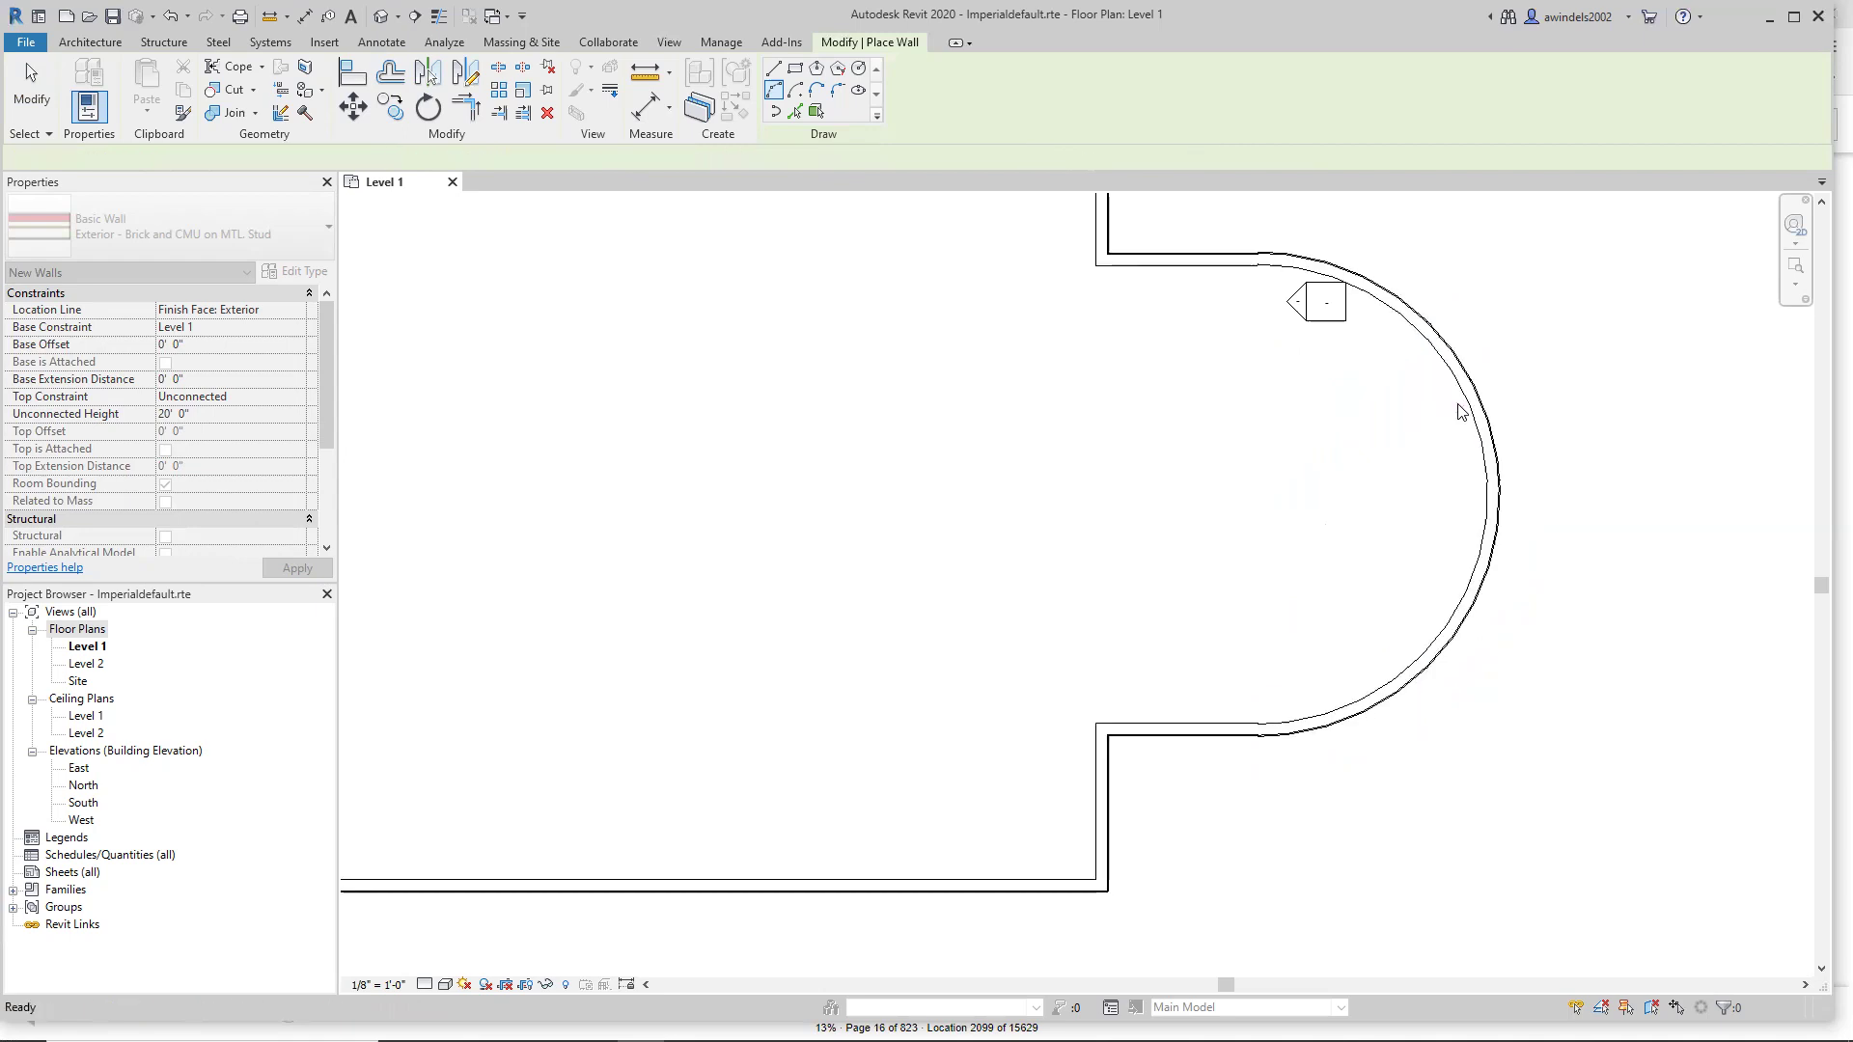
Examine up close how the arc wall meets the ends of the lower and upper 16' walls.
scroll(1293, 752, up, 5)
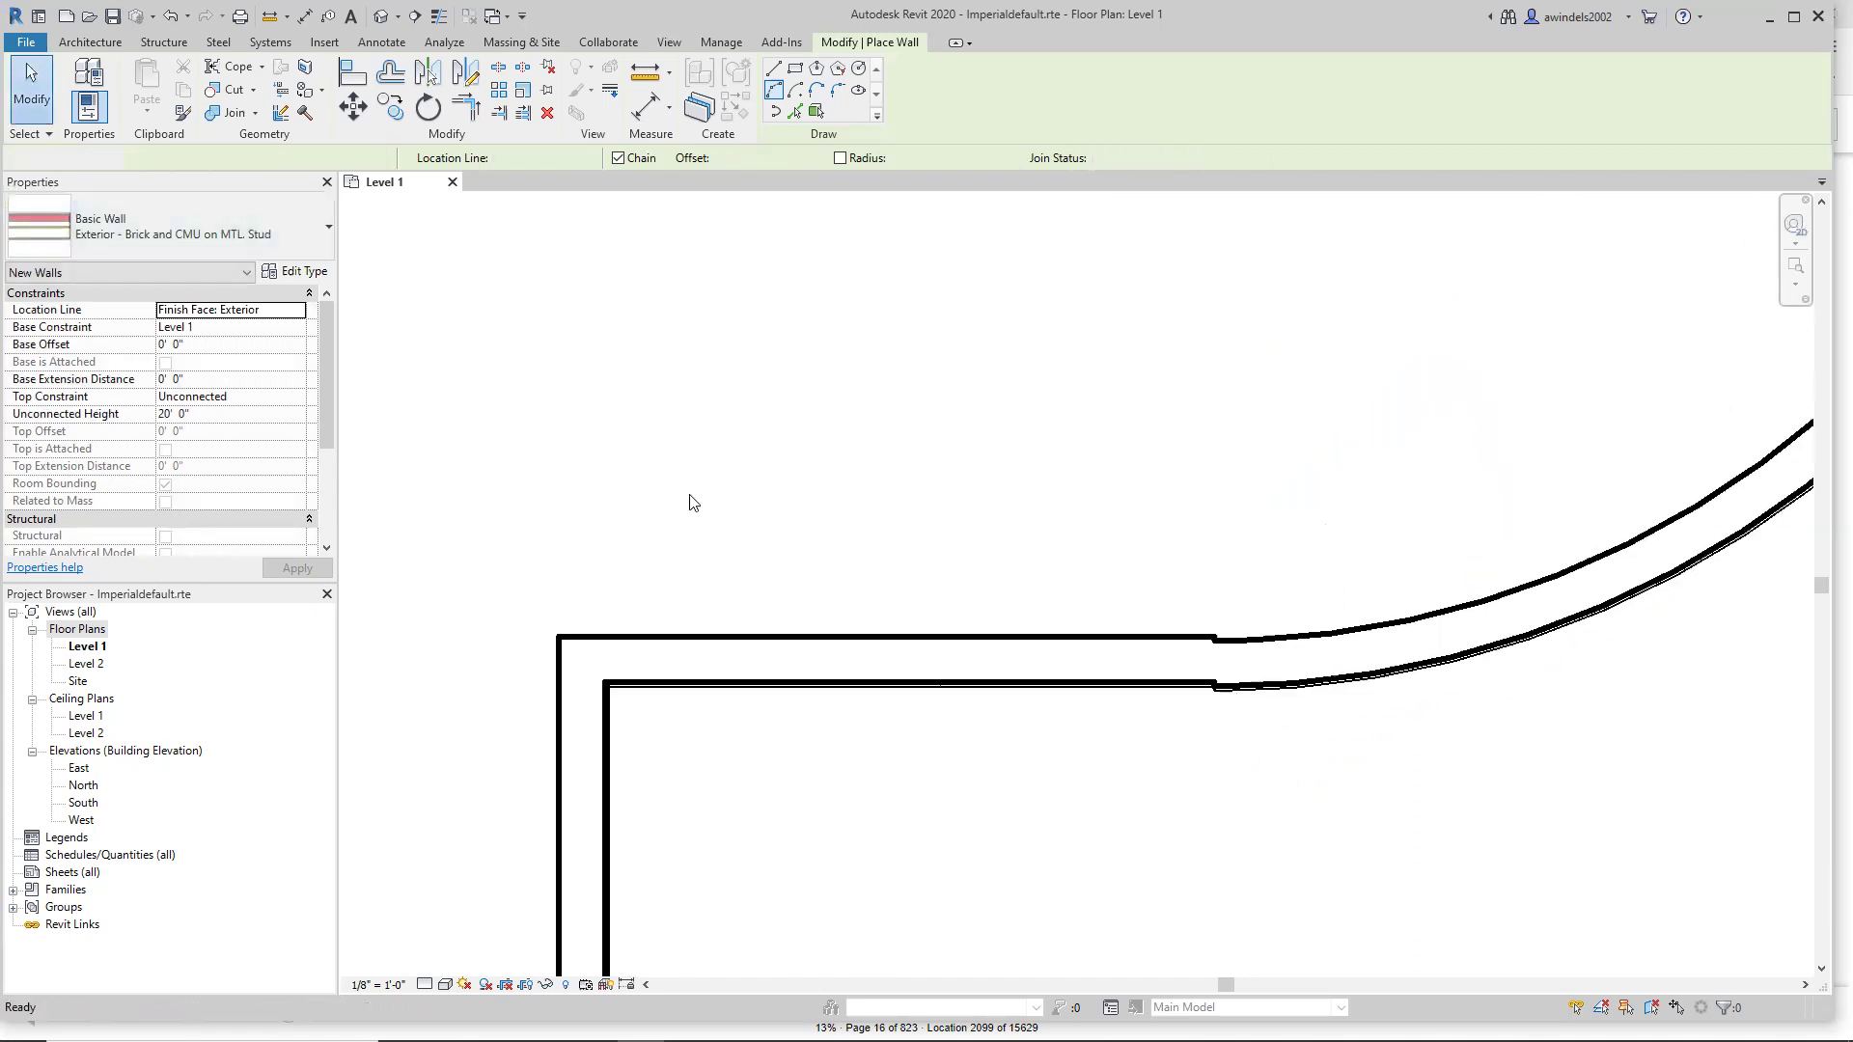
key(Escape)
scroll(1239, 697, up, 4)
scroll(1239, 697, up, 4)
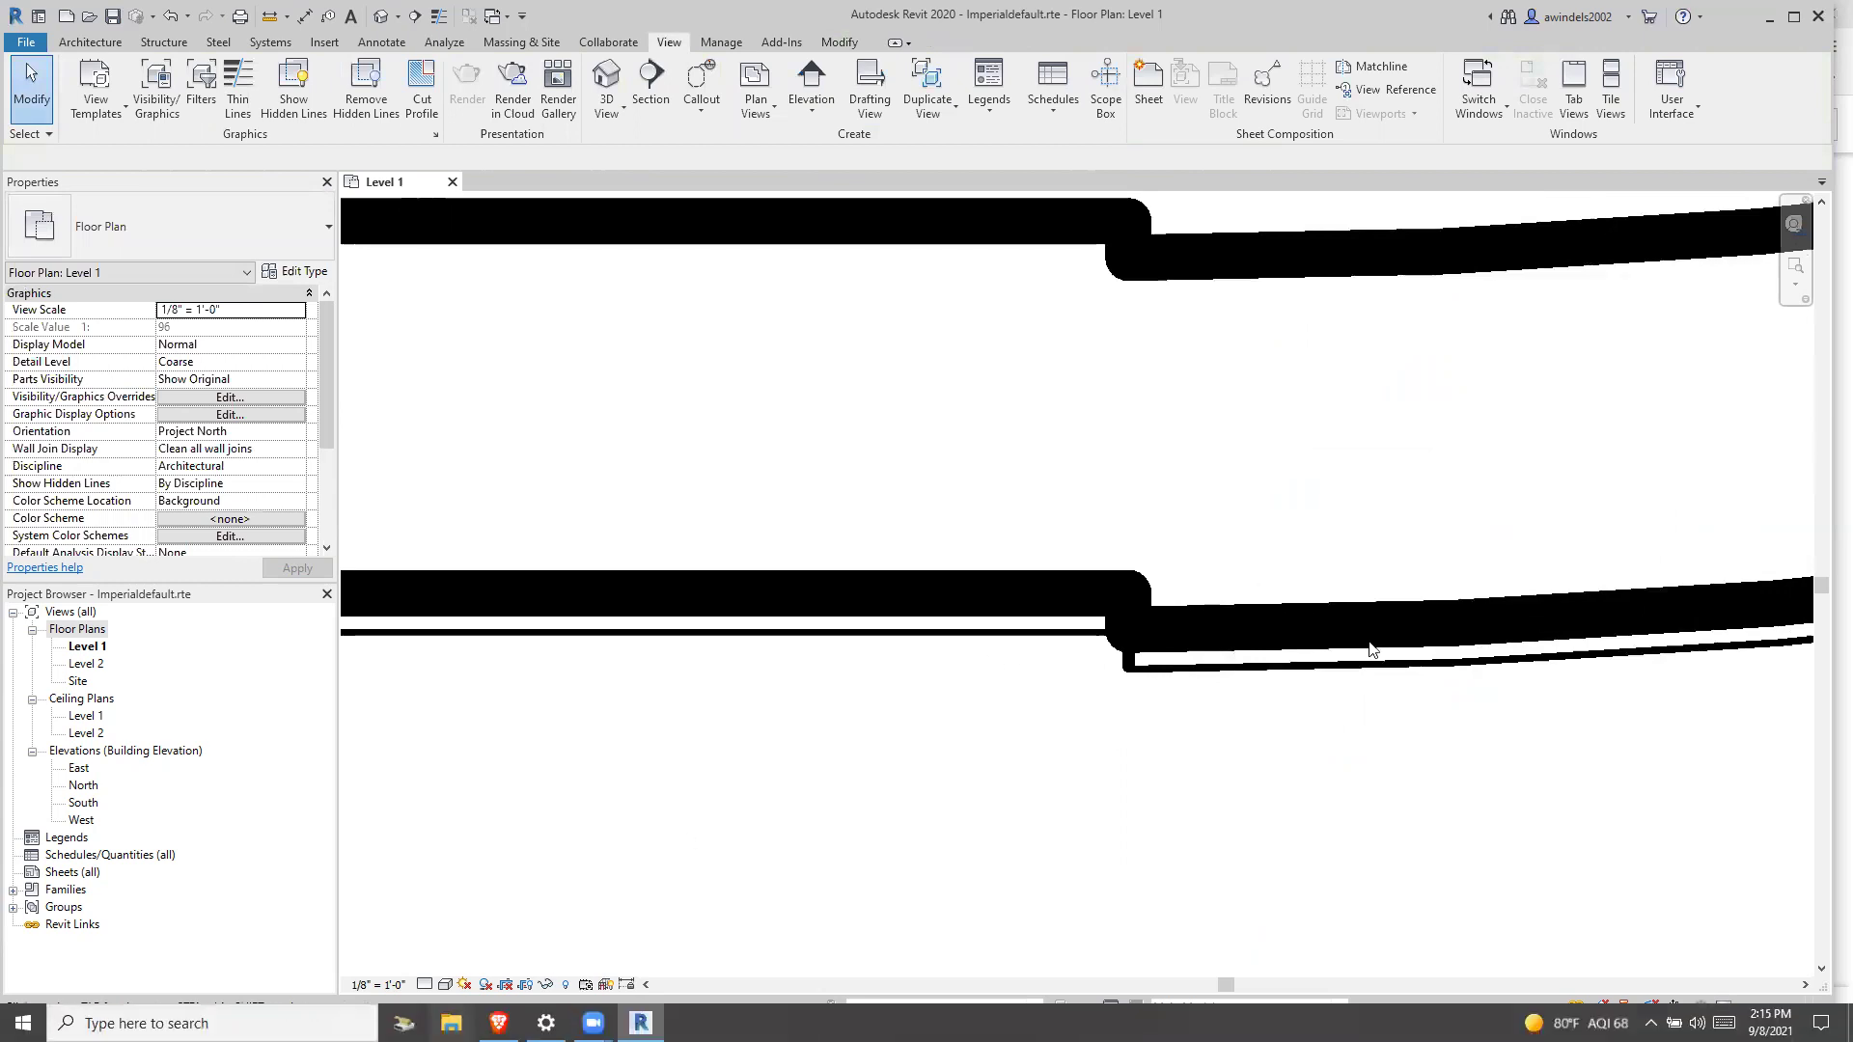
click(1268, 627)
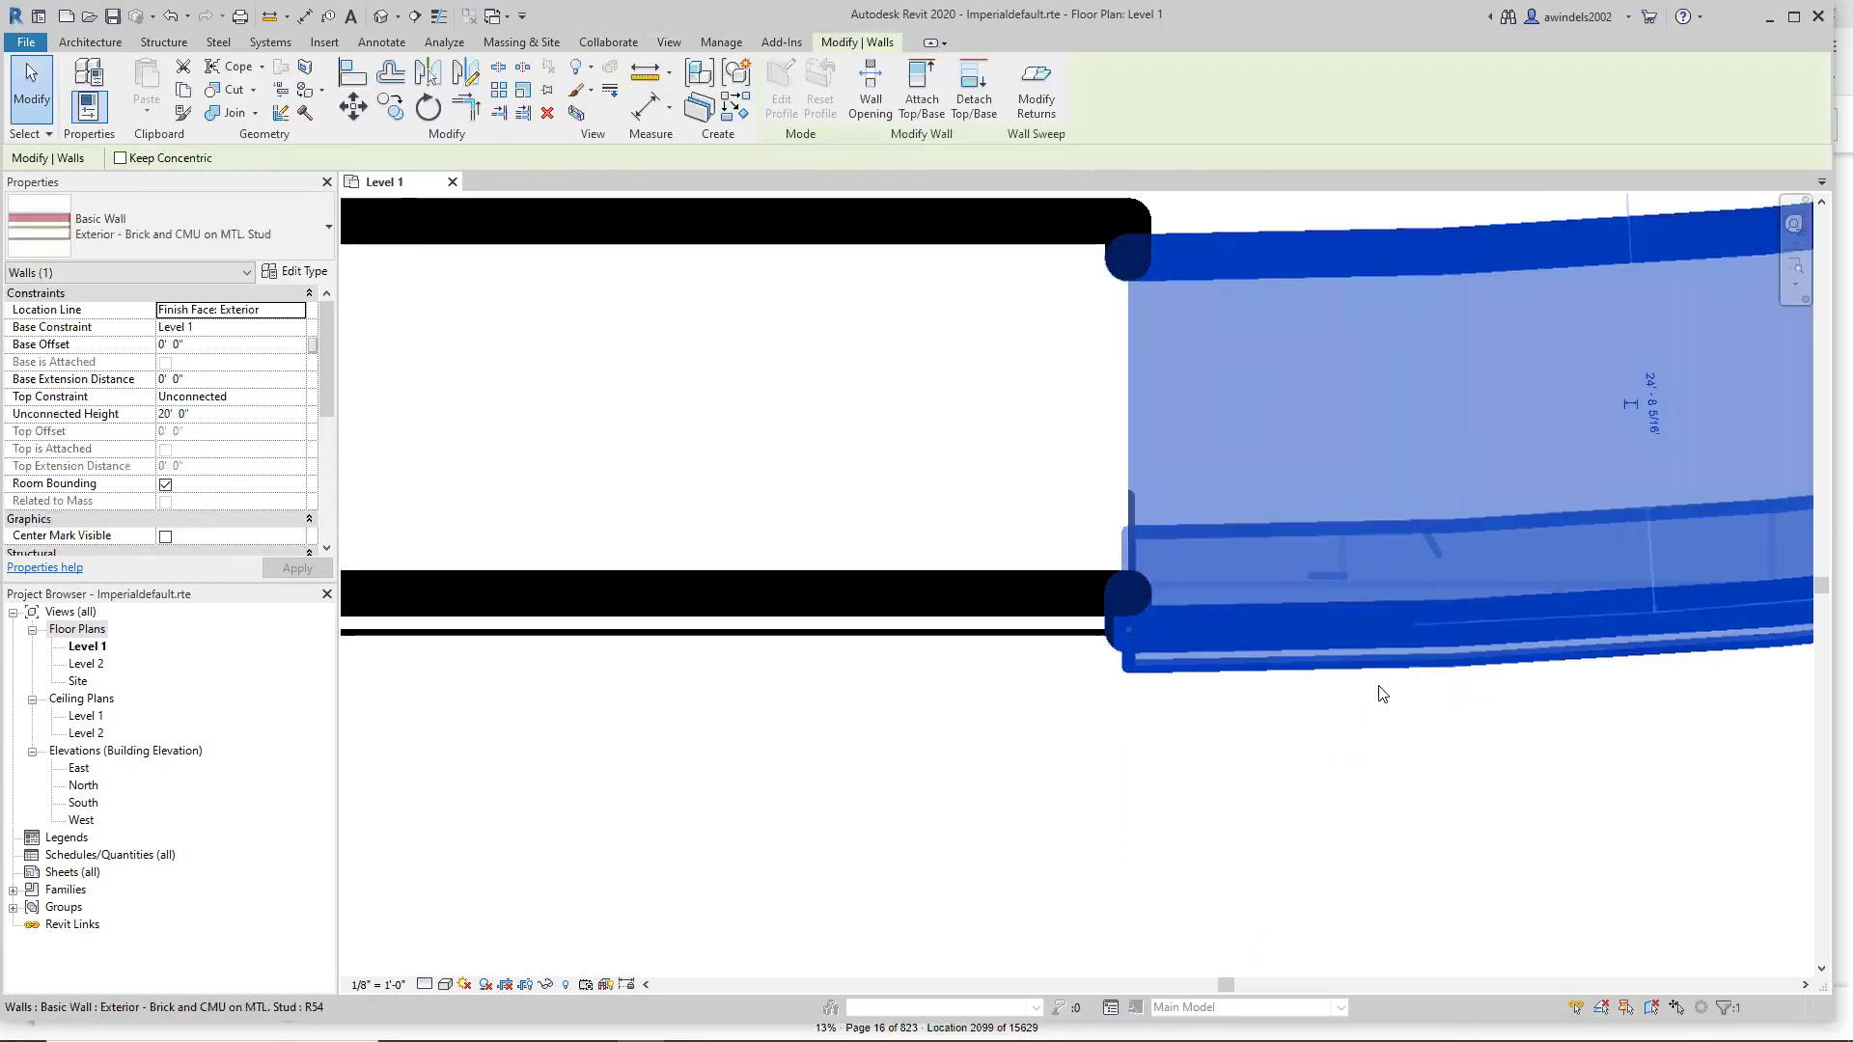
click(1422, 757)
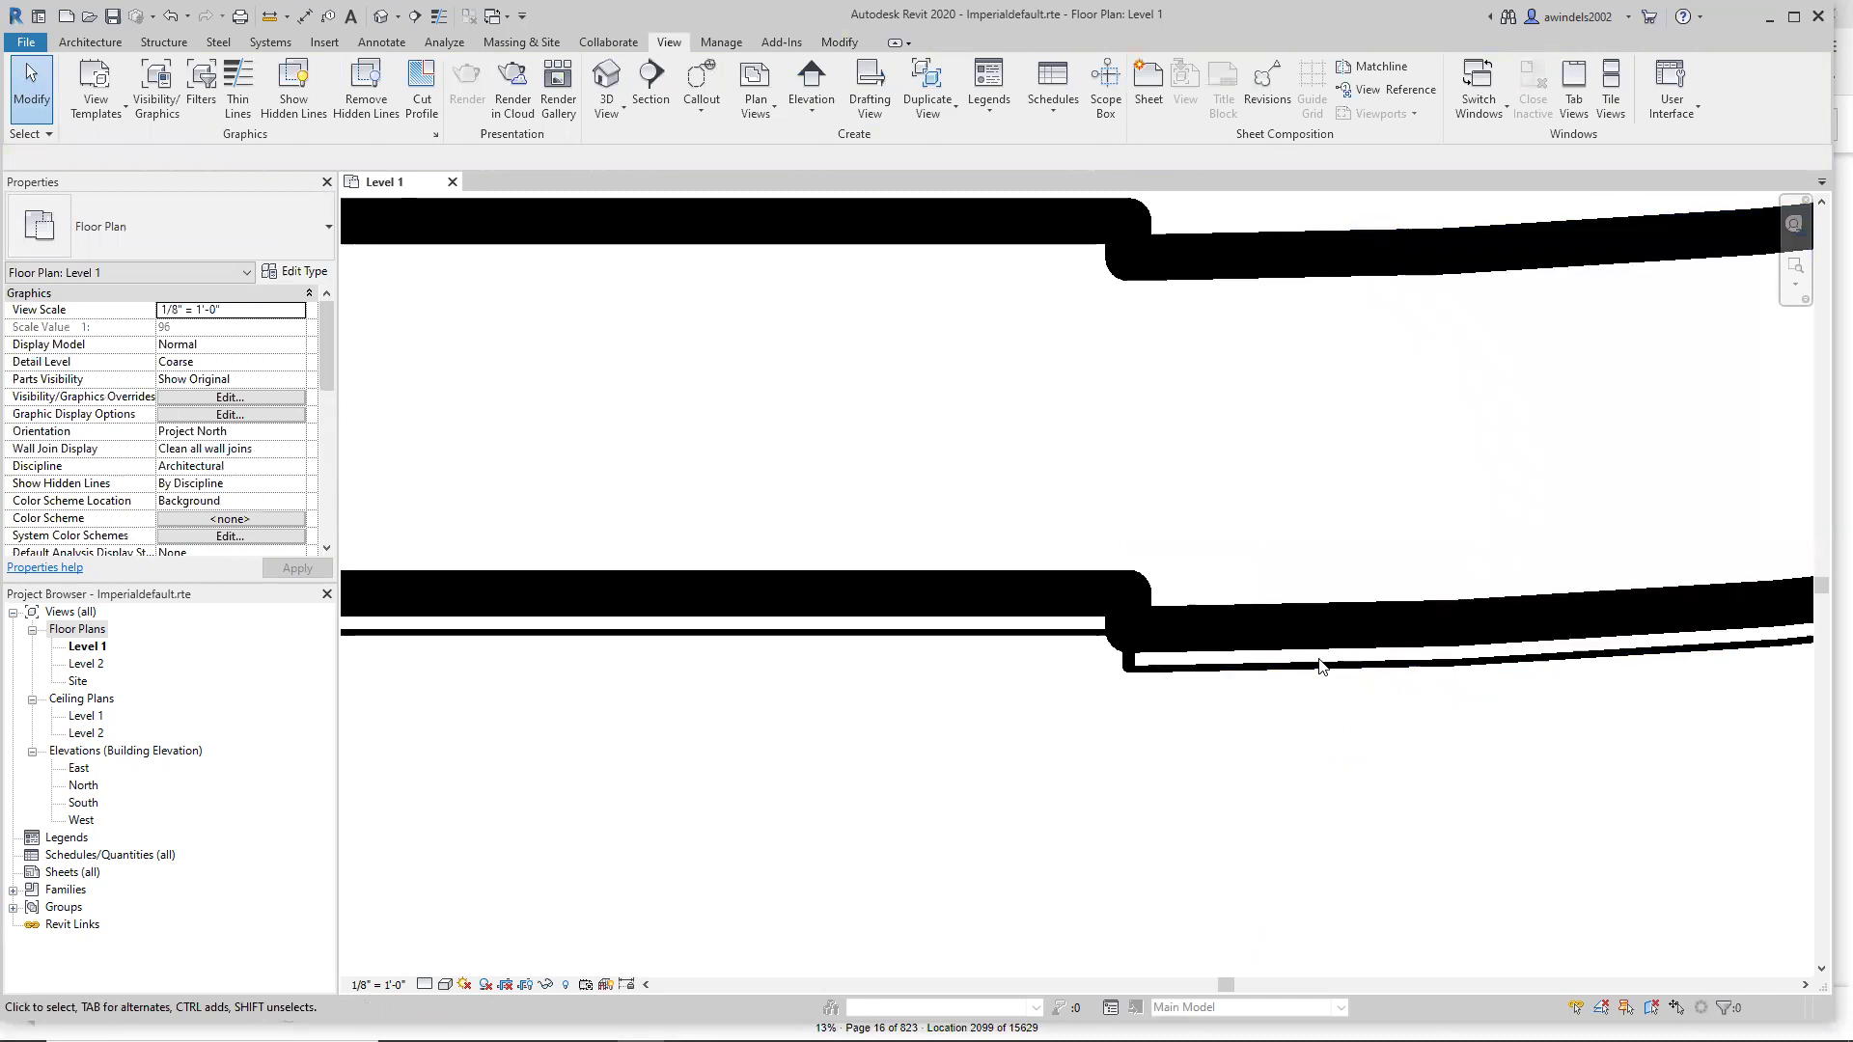
scroll(1320, 665, down, 8)
scroll(1142, 650, up, 8)
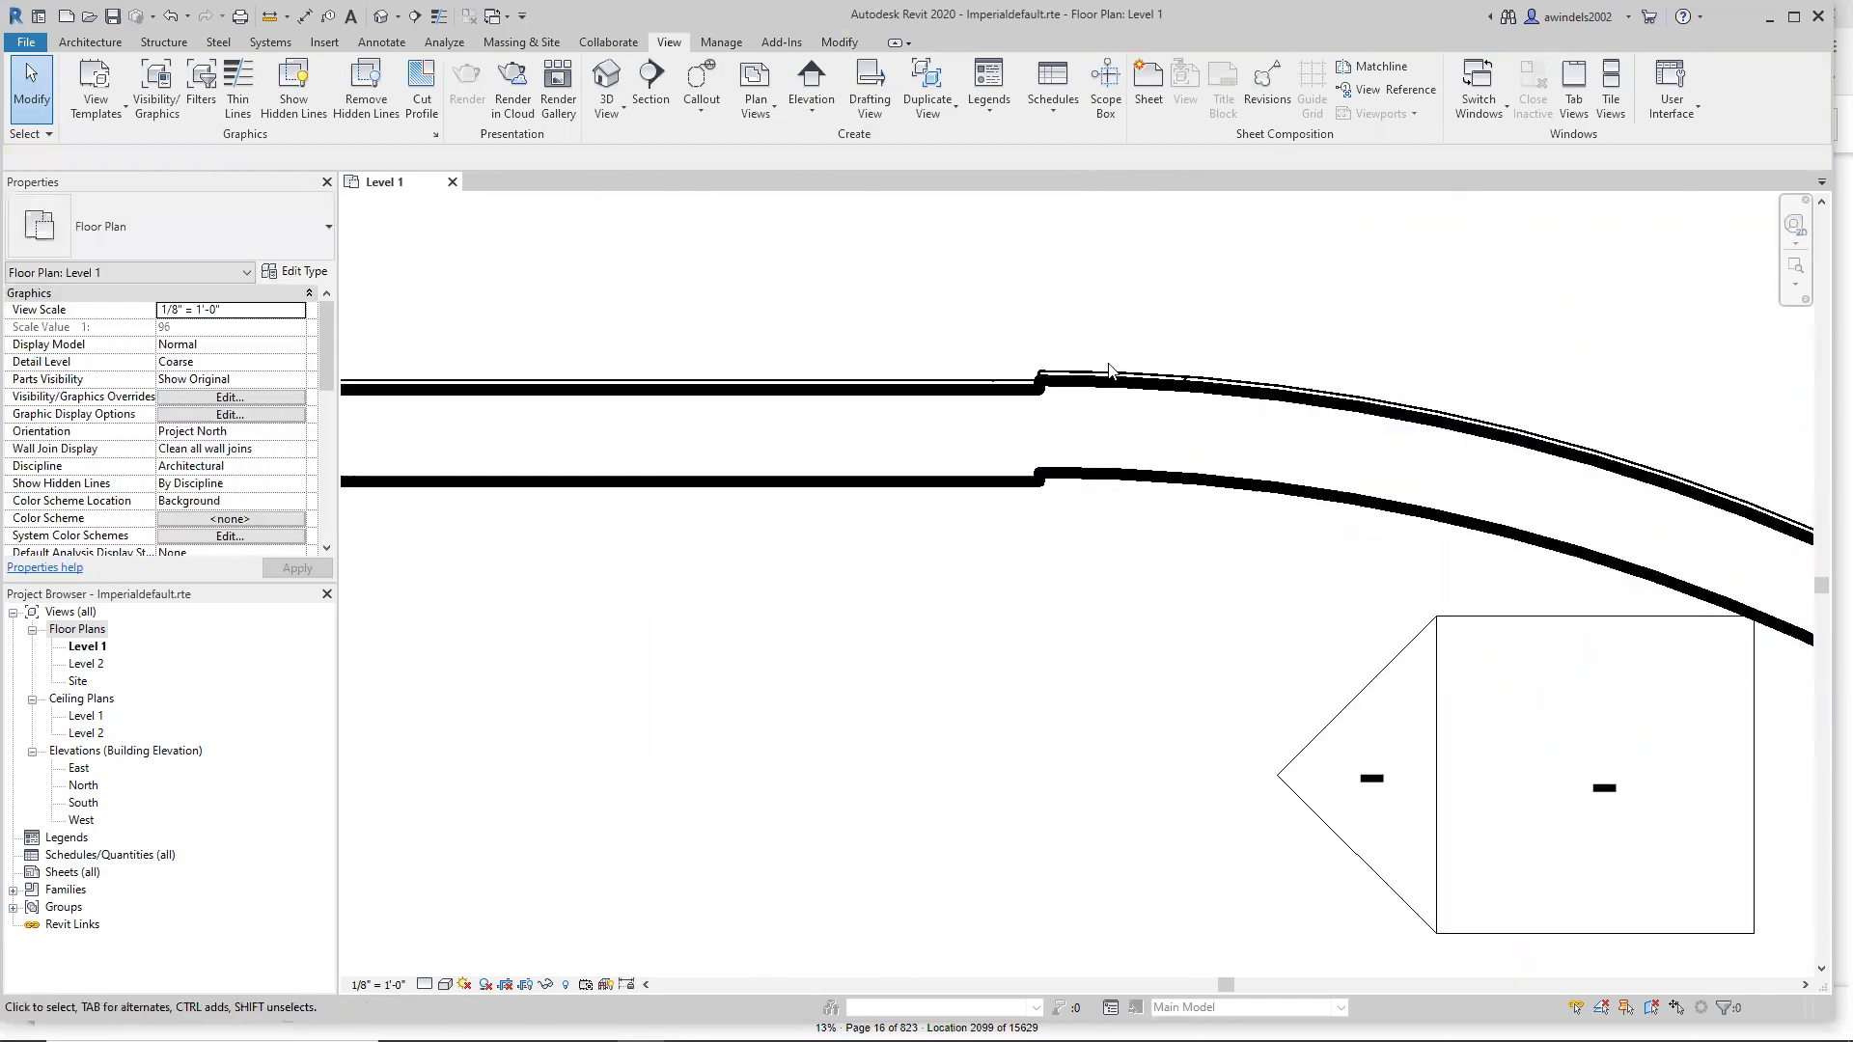
scroll(1109, 372, up, 2)
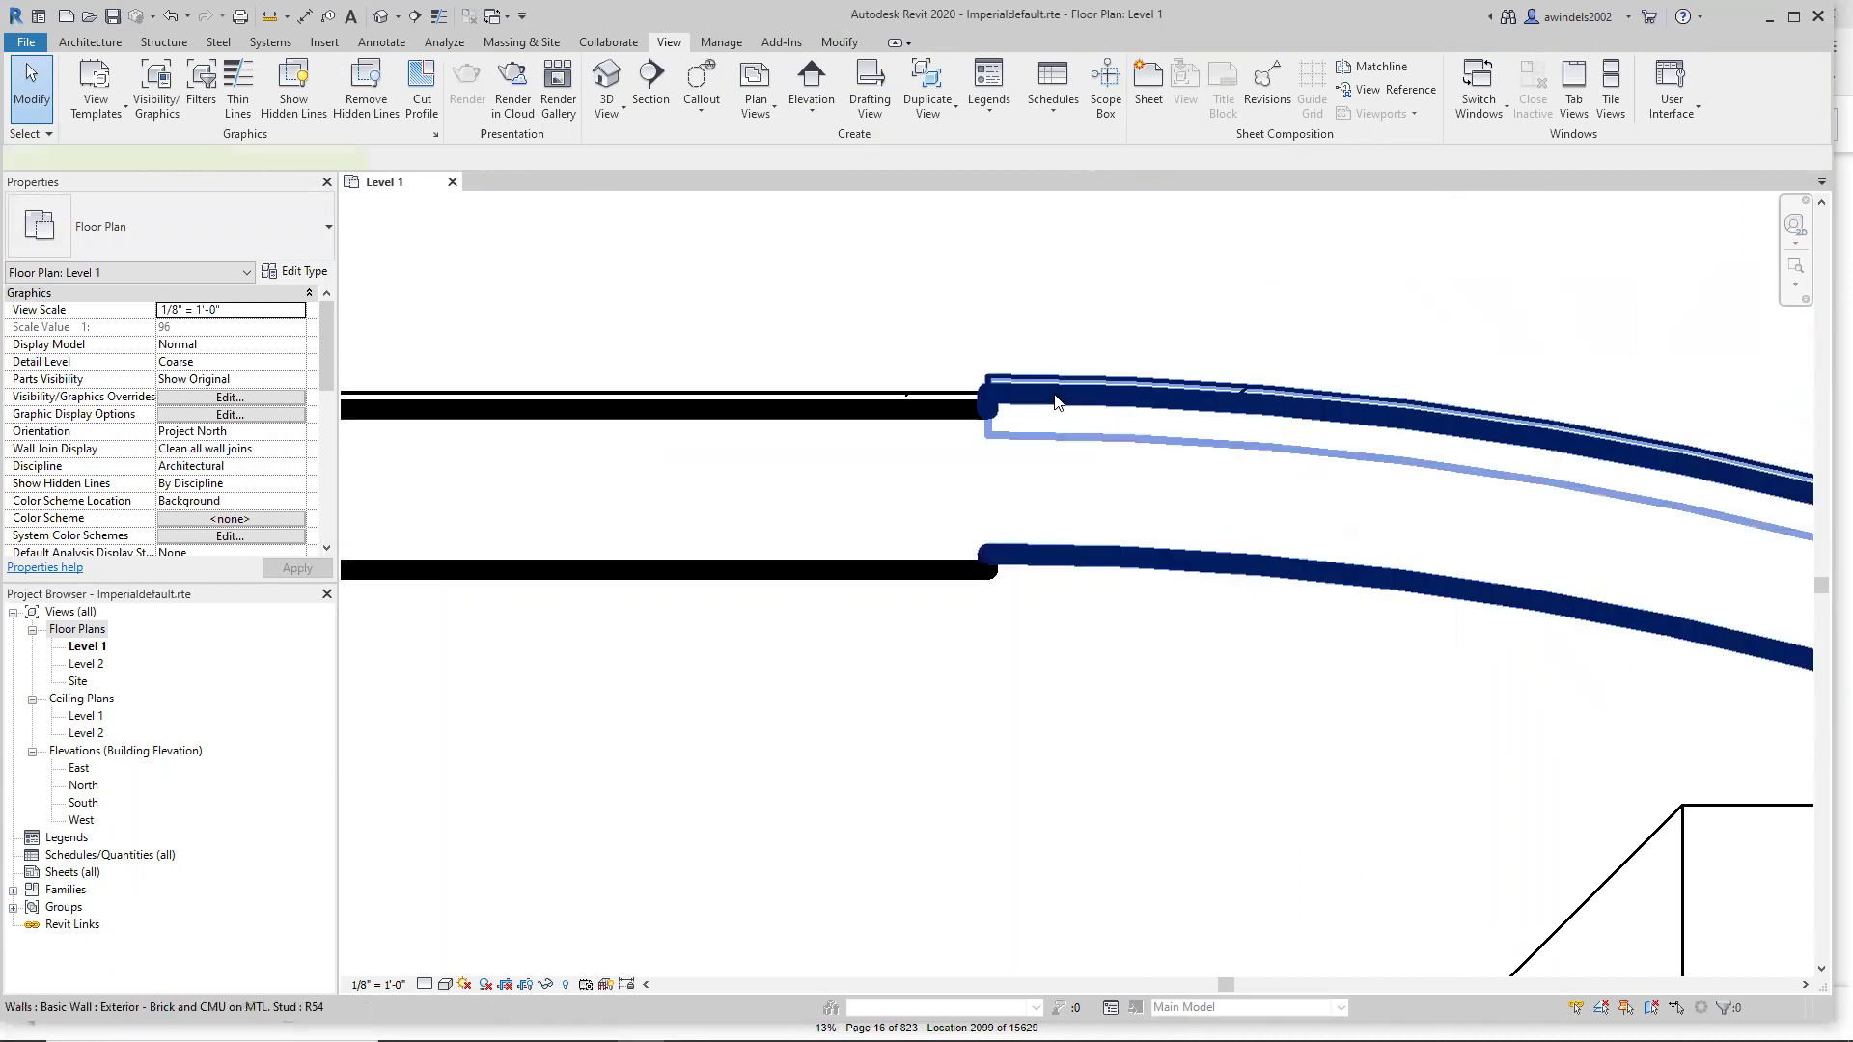
Delete the arc wall.
click(1055, 403)
key(Delete)
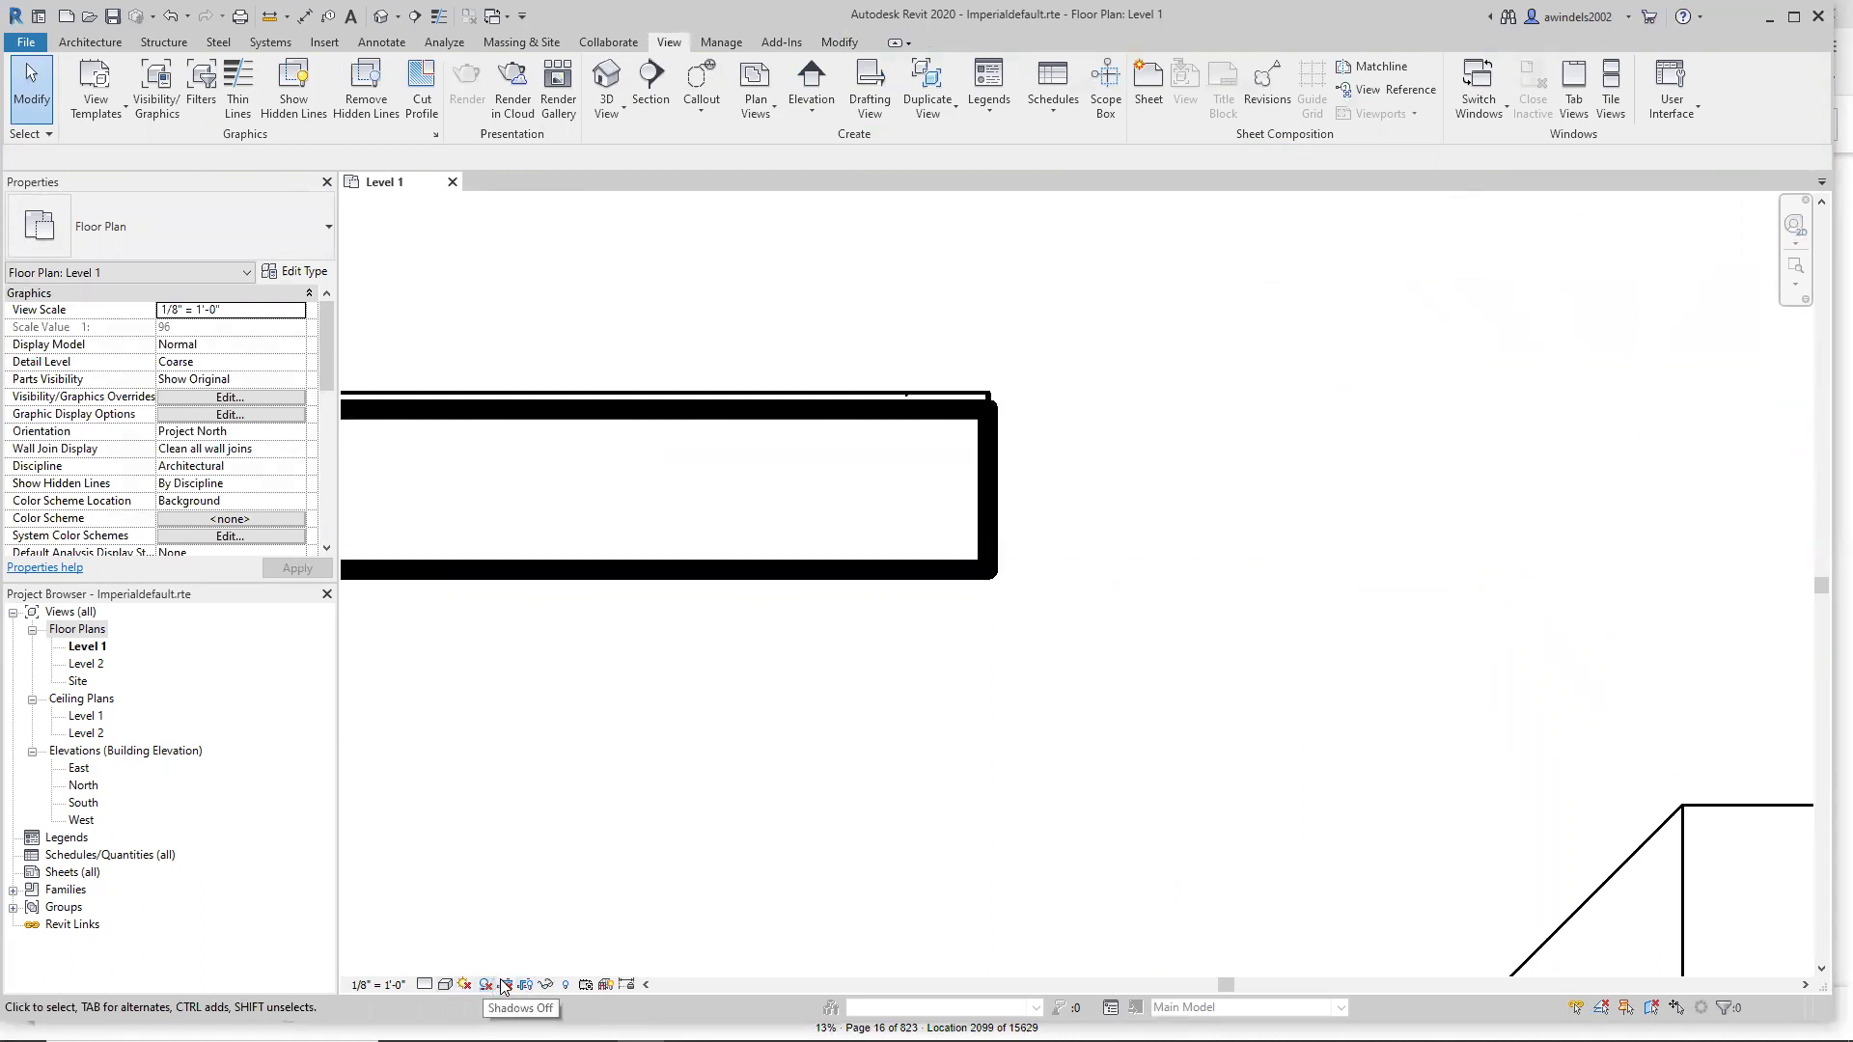
click(646, 985)
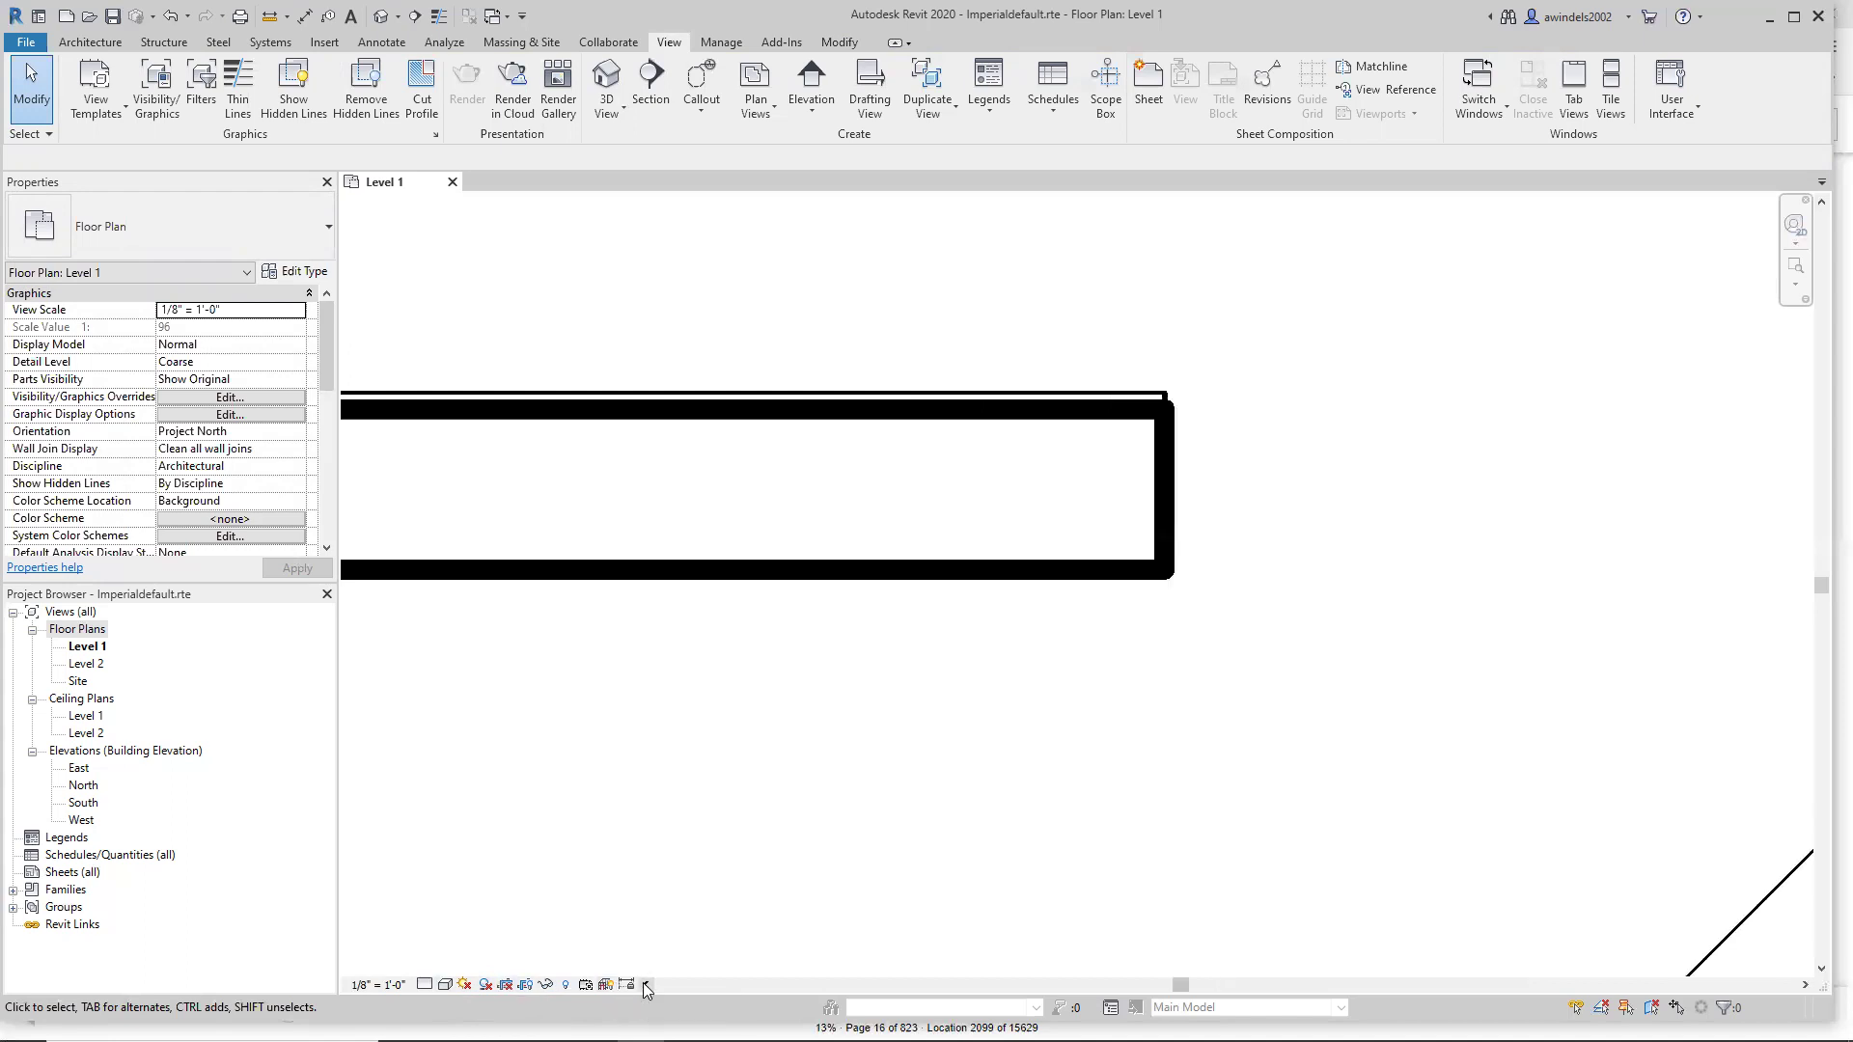
click(646, 985)
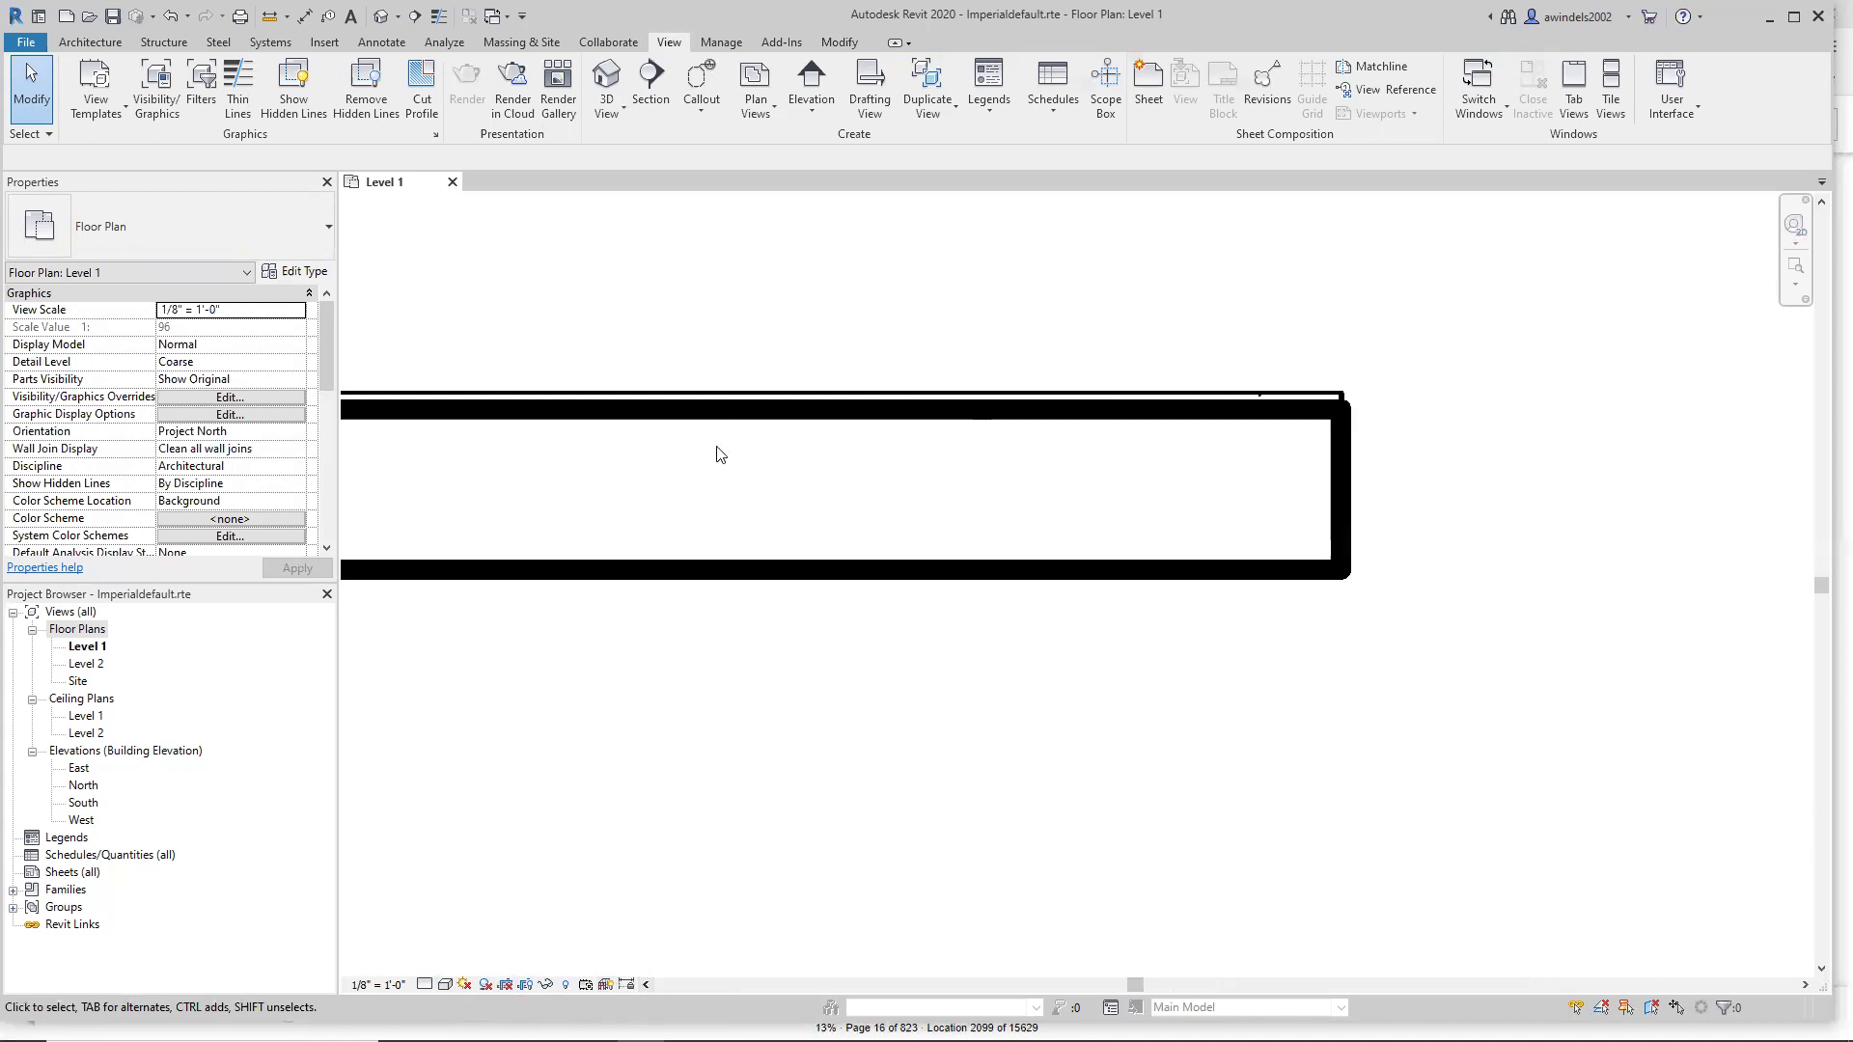
Start a new wall with the Start-End-Radius Arc shape and Location Line Finish Face: Exterior.
click(86, 43)
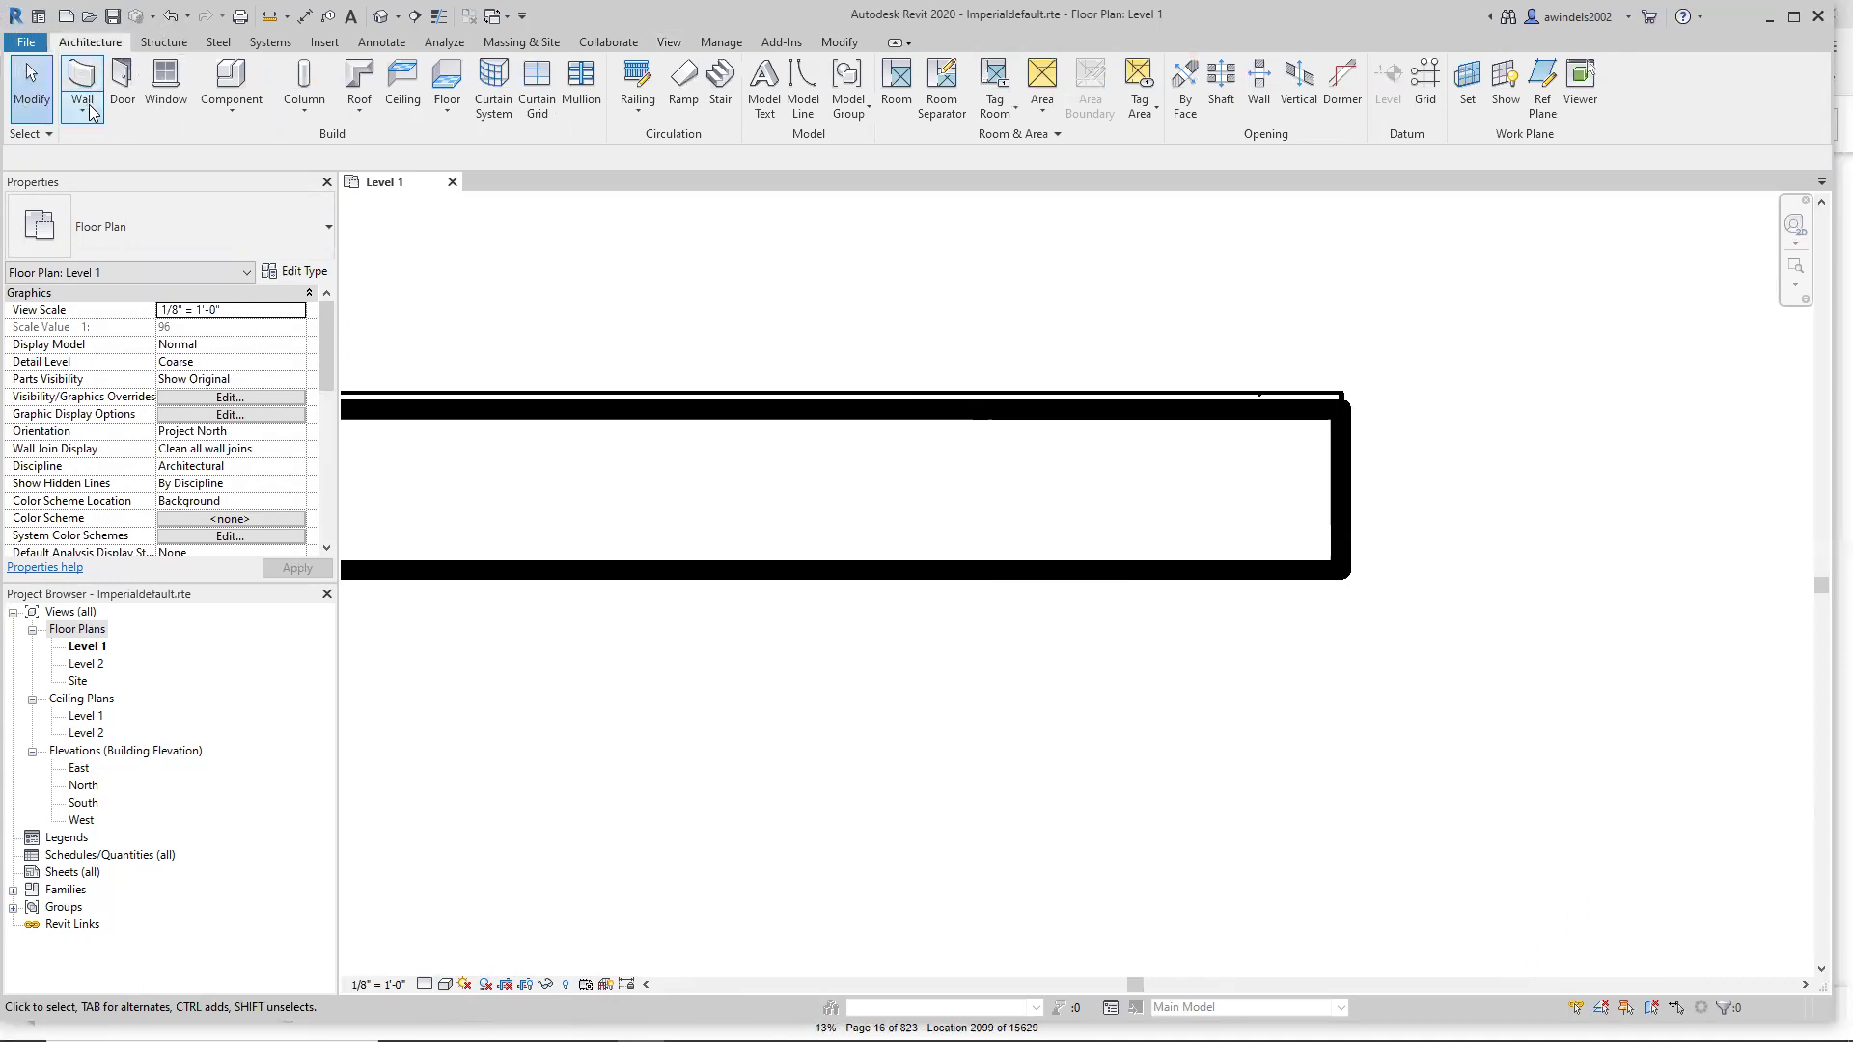
click(88, 106)
click(84, 77)
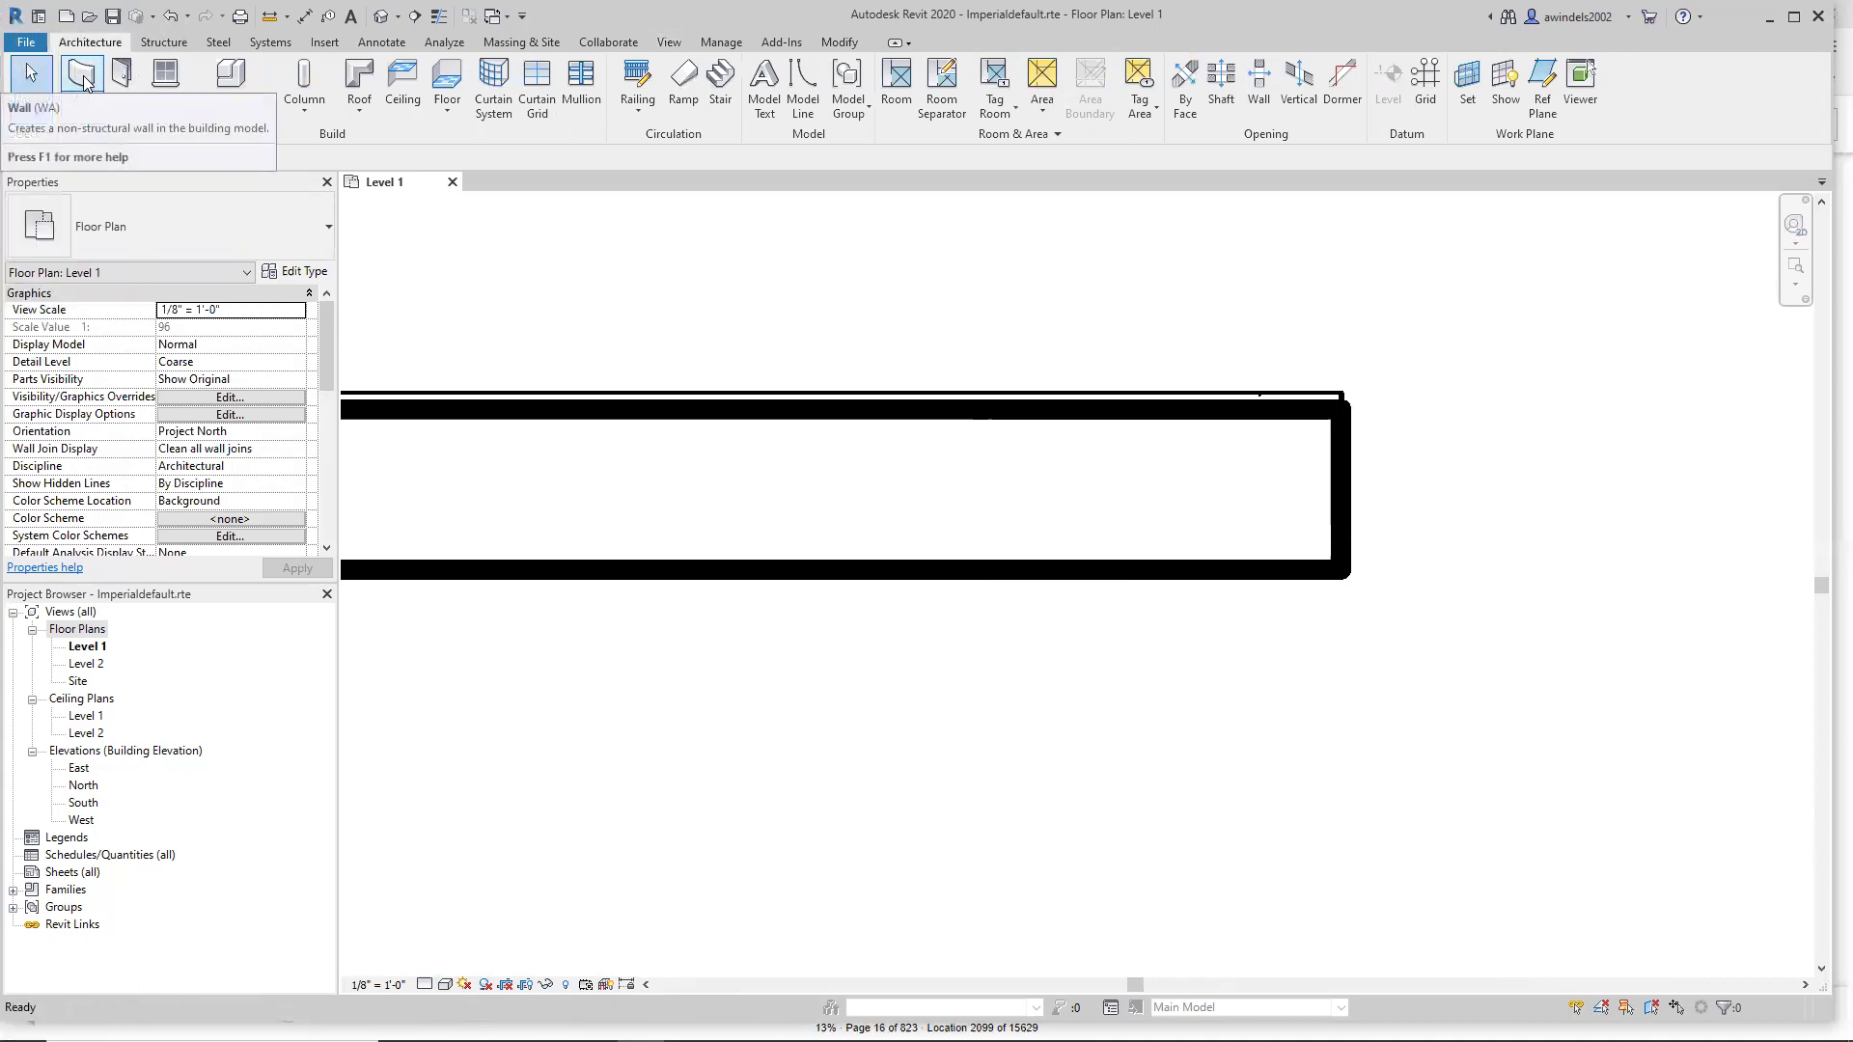
click(84, 81)
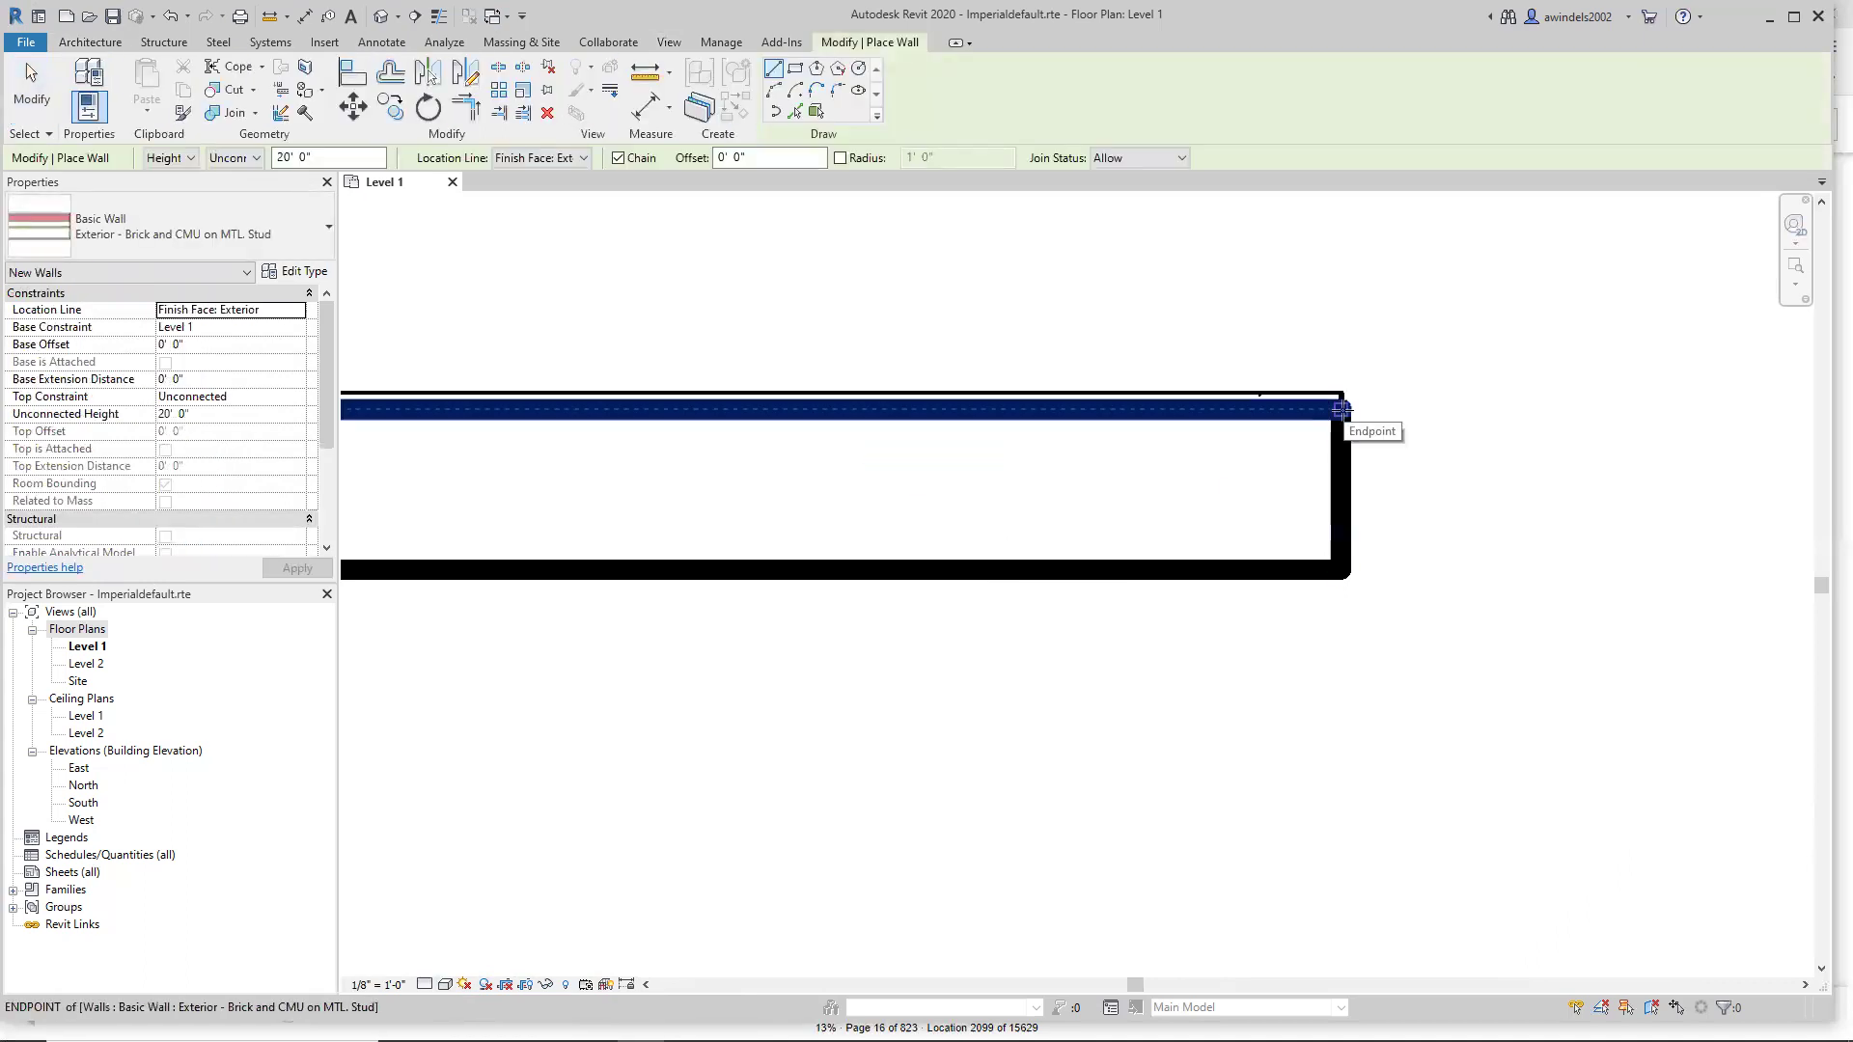
click(776, 91)
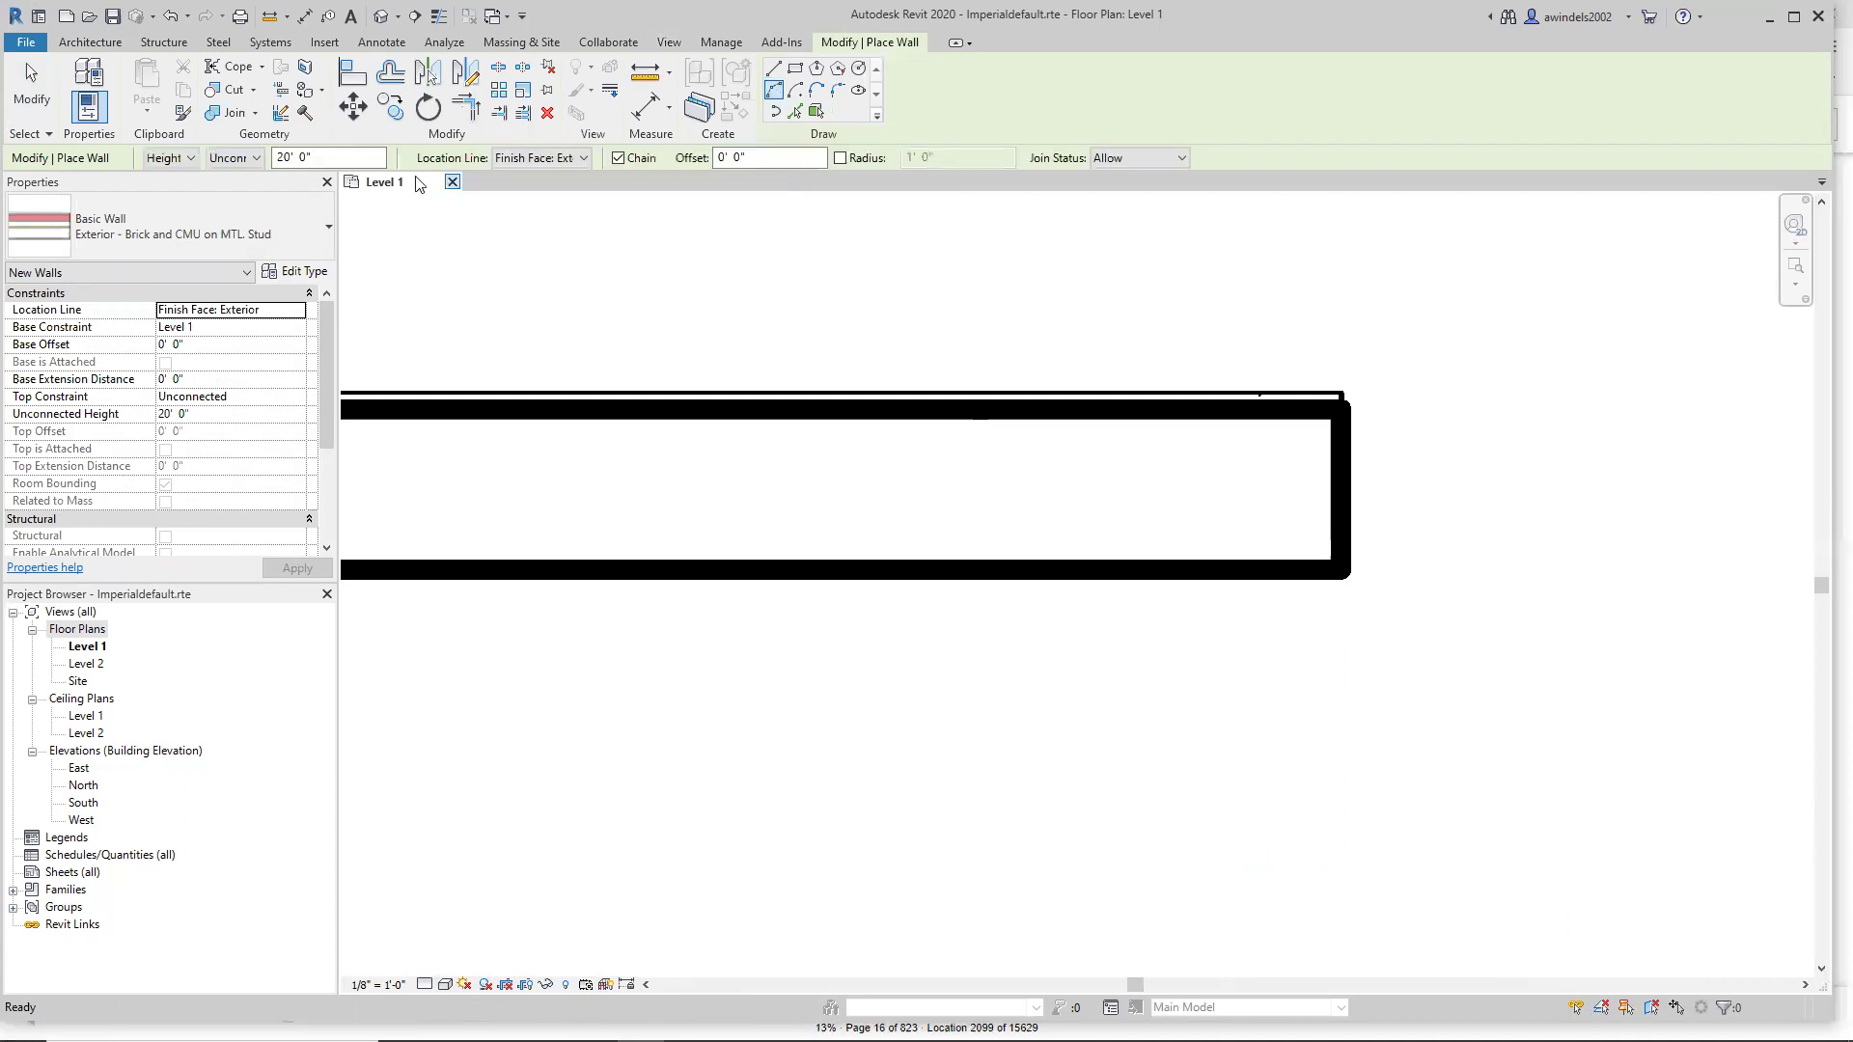
click(529, 158)
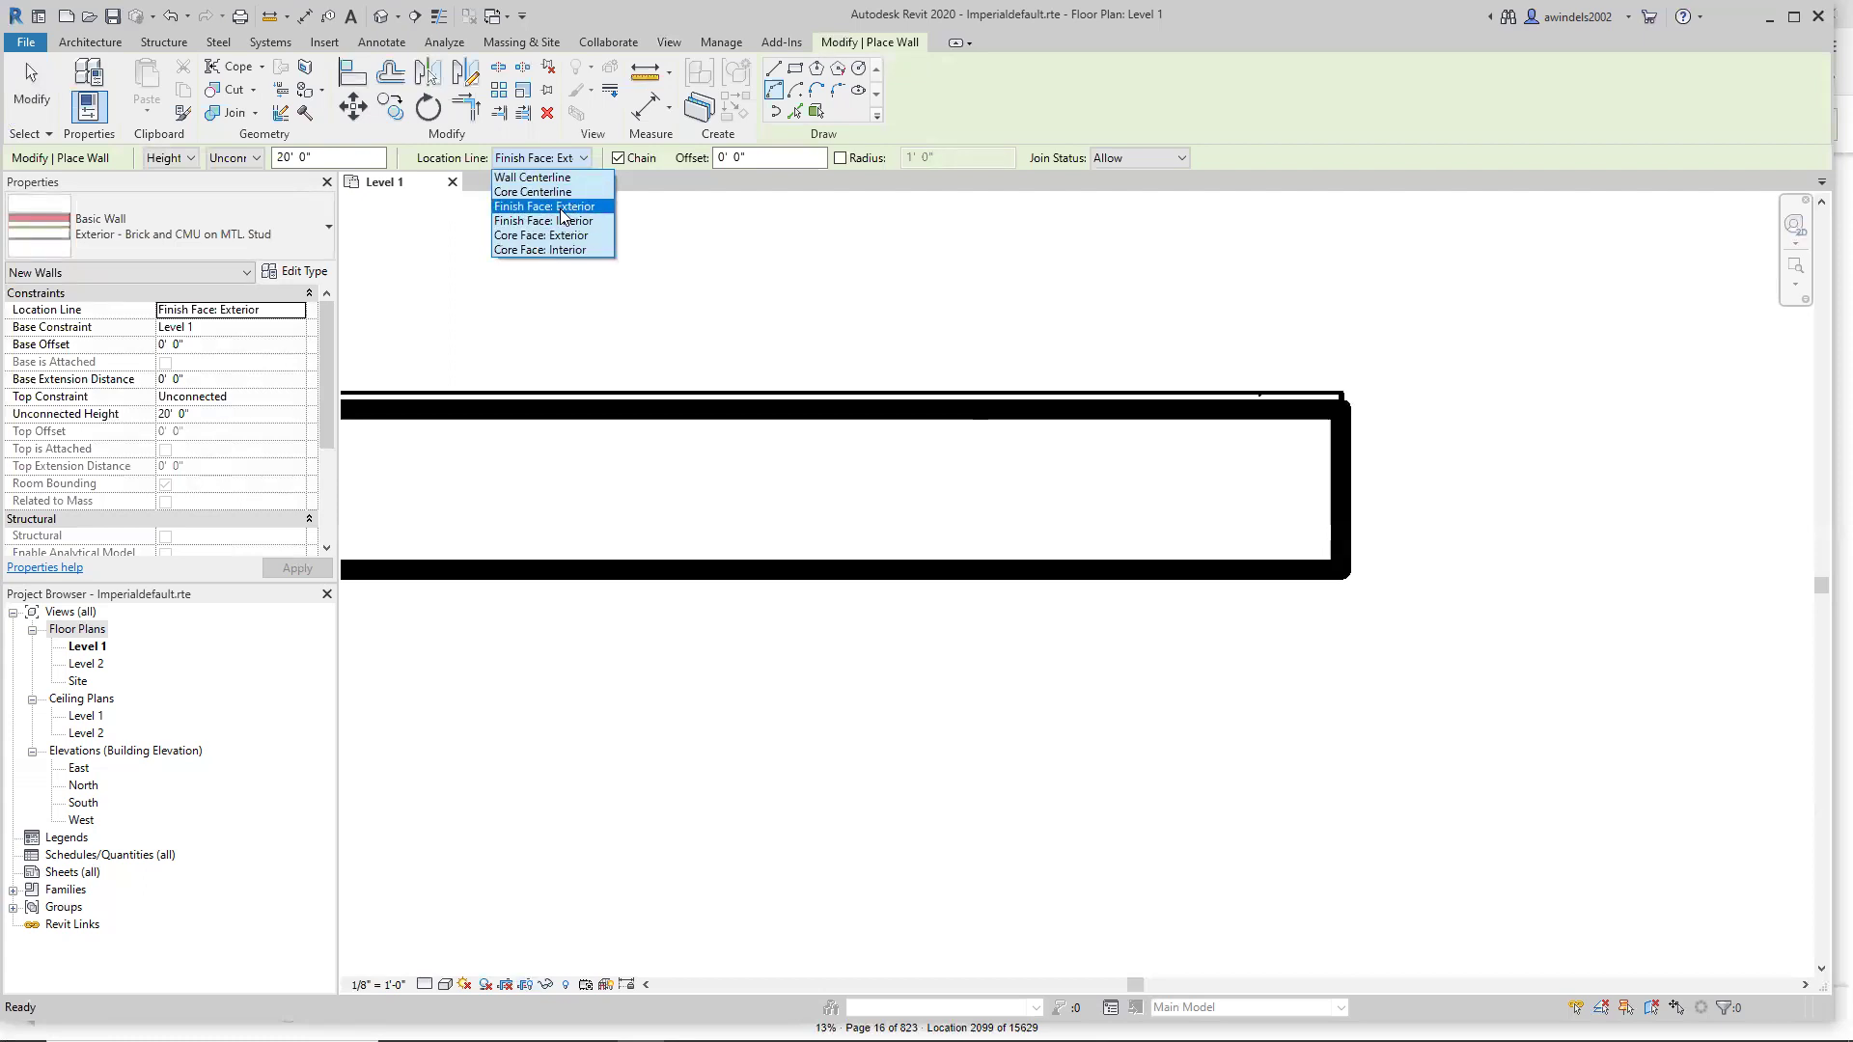
click(563, 207)
Draw a 180° arc wall with a 24'-0" radius between the open ends of the two 16' walls, bulging outward.
scroll(1338, 399, up, 3)
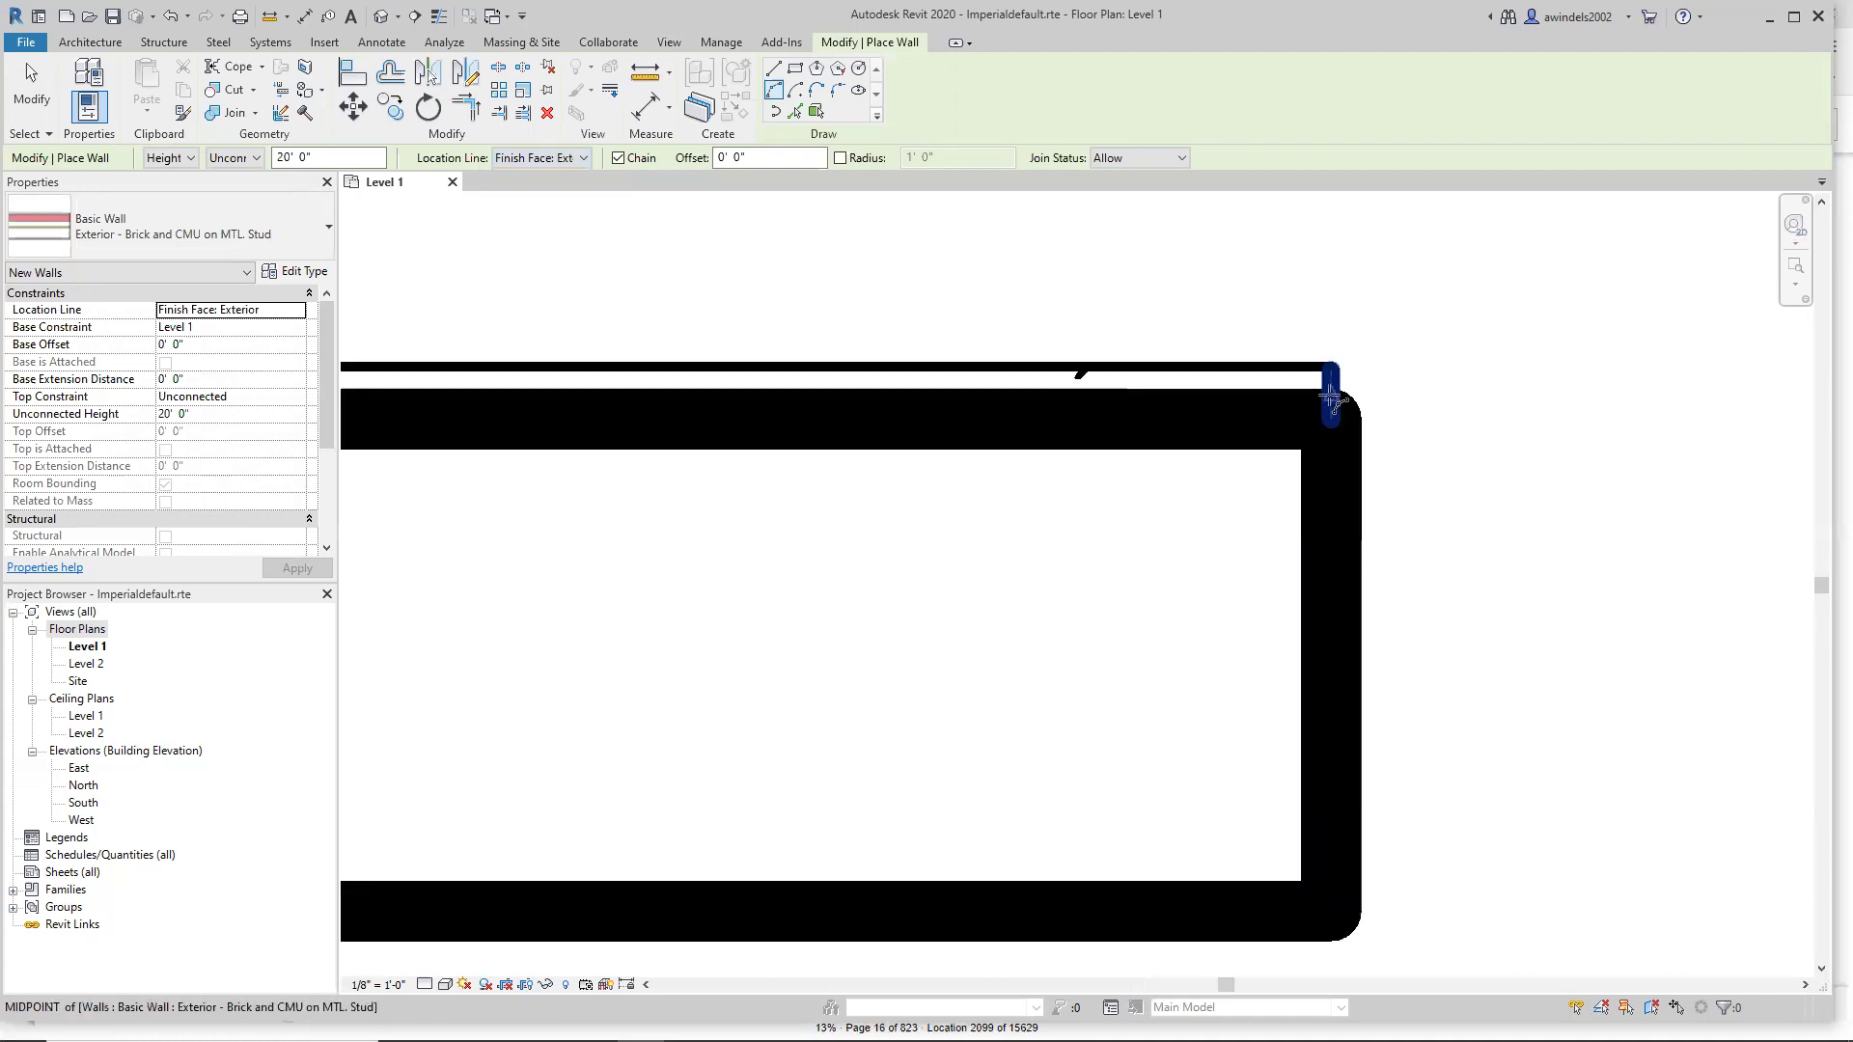
click(1332, 403)
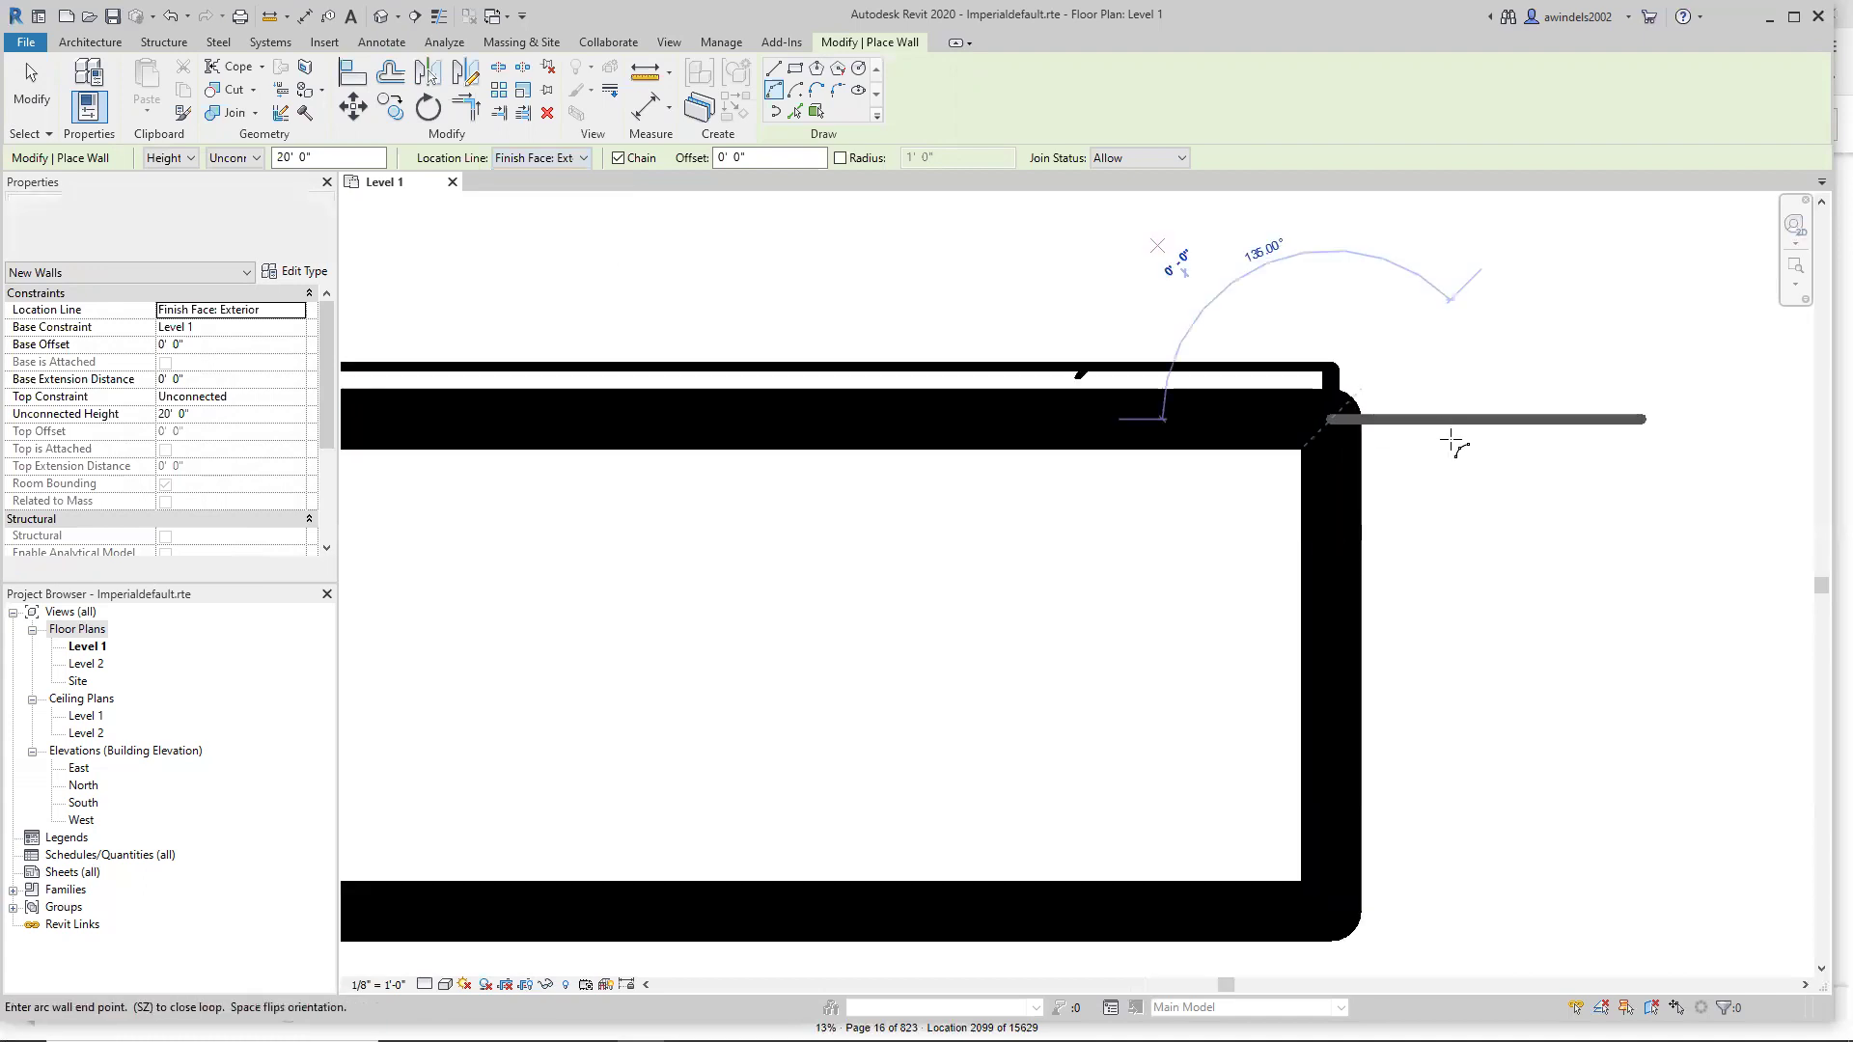
scroll(1486, 459, down, 6)
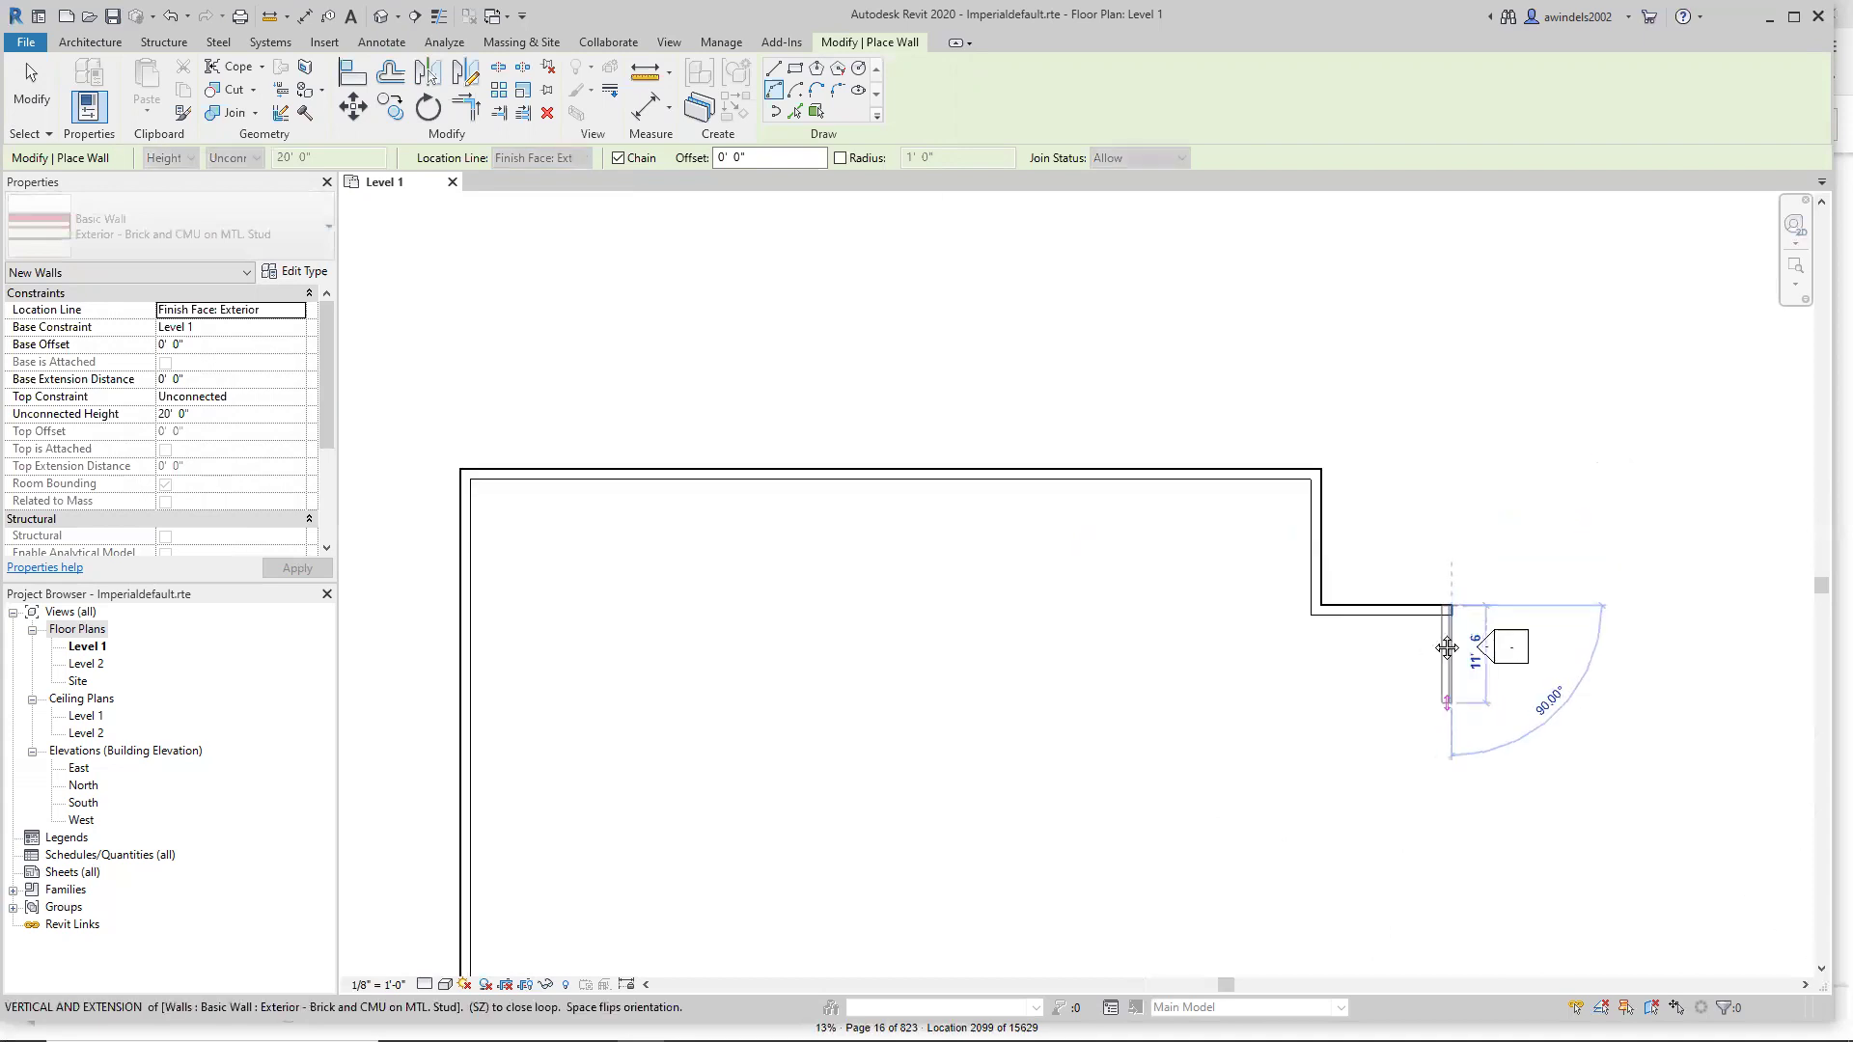
scroll(1351, 695, up, 6)
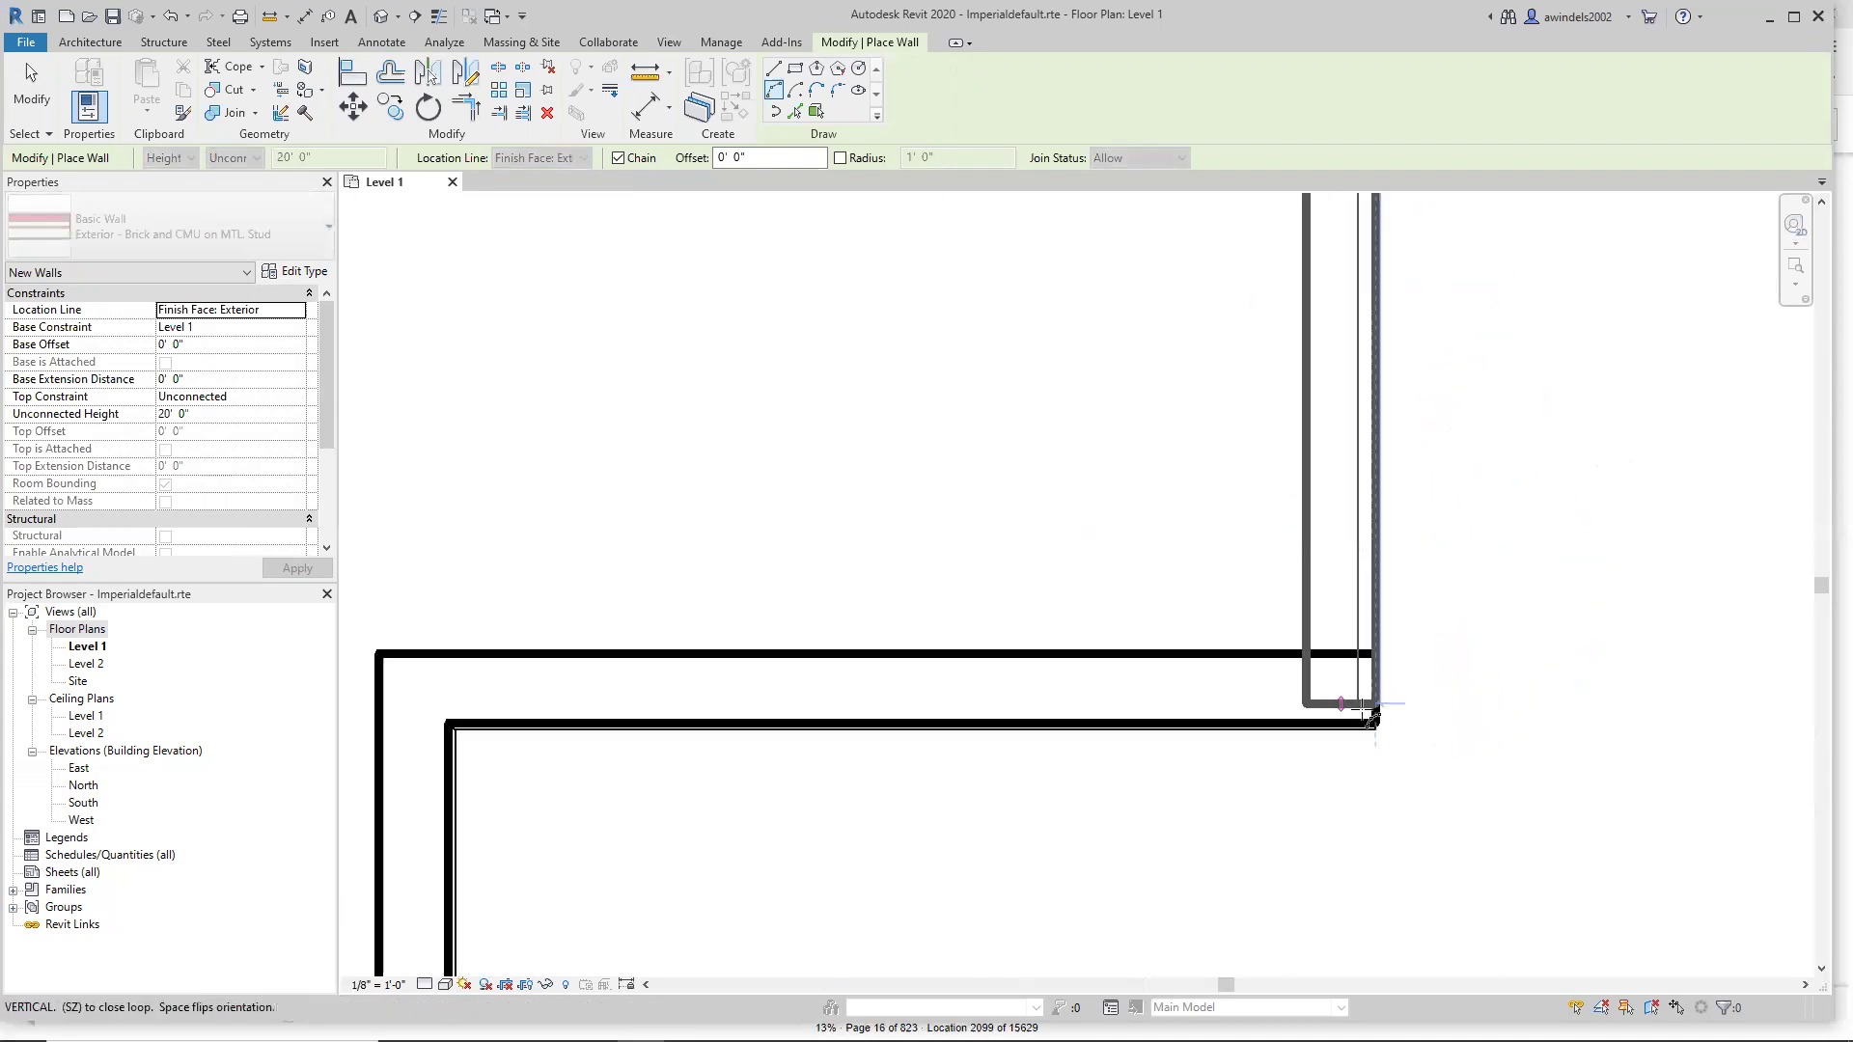
scroll(1384, 722, up, 2)
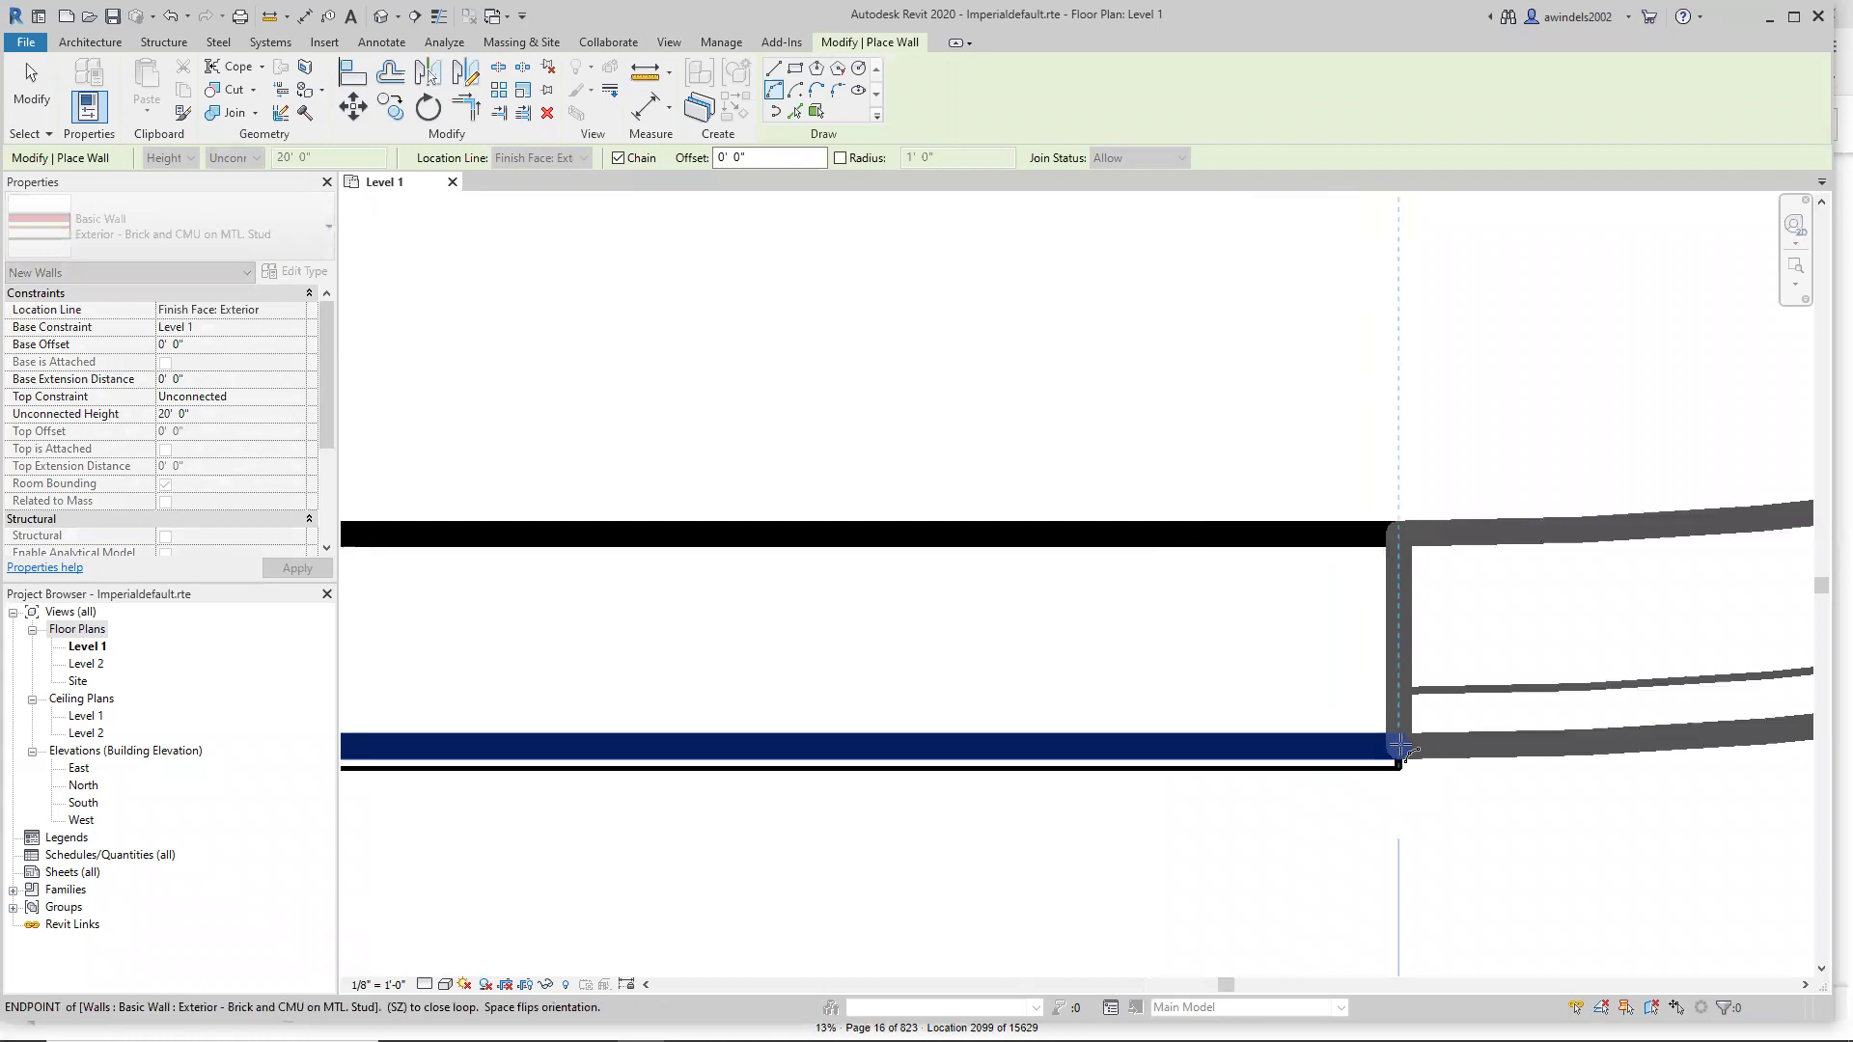
click(1399, 746)
scroll(1563, 682, down, 4)
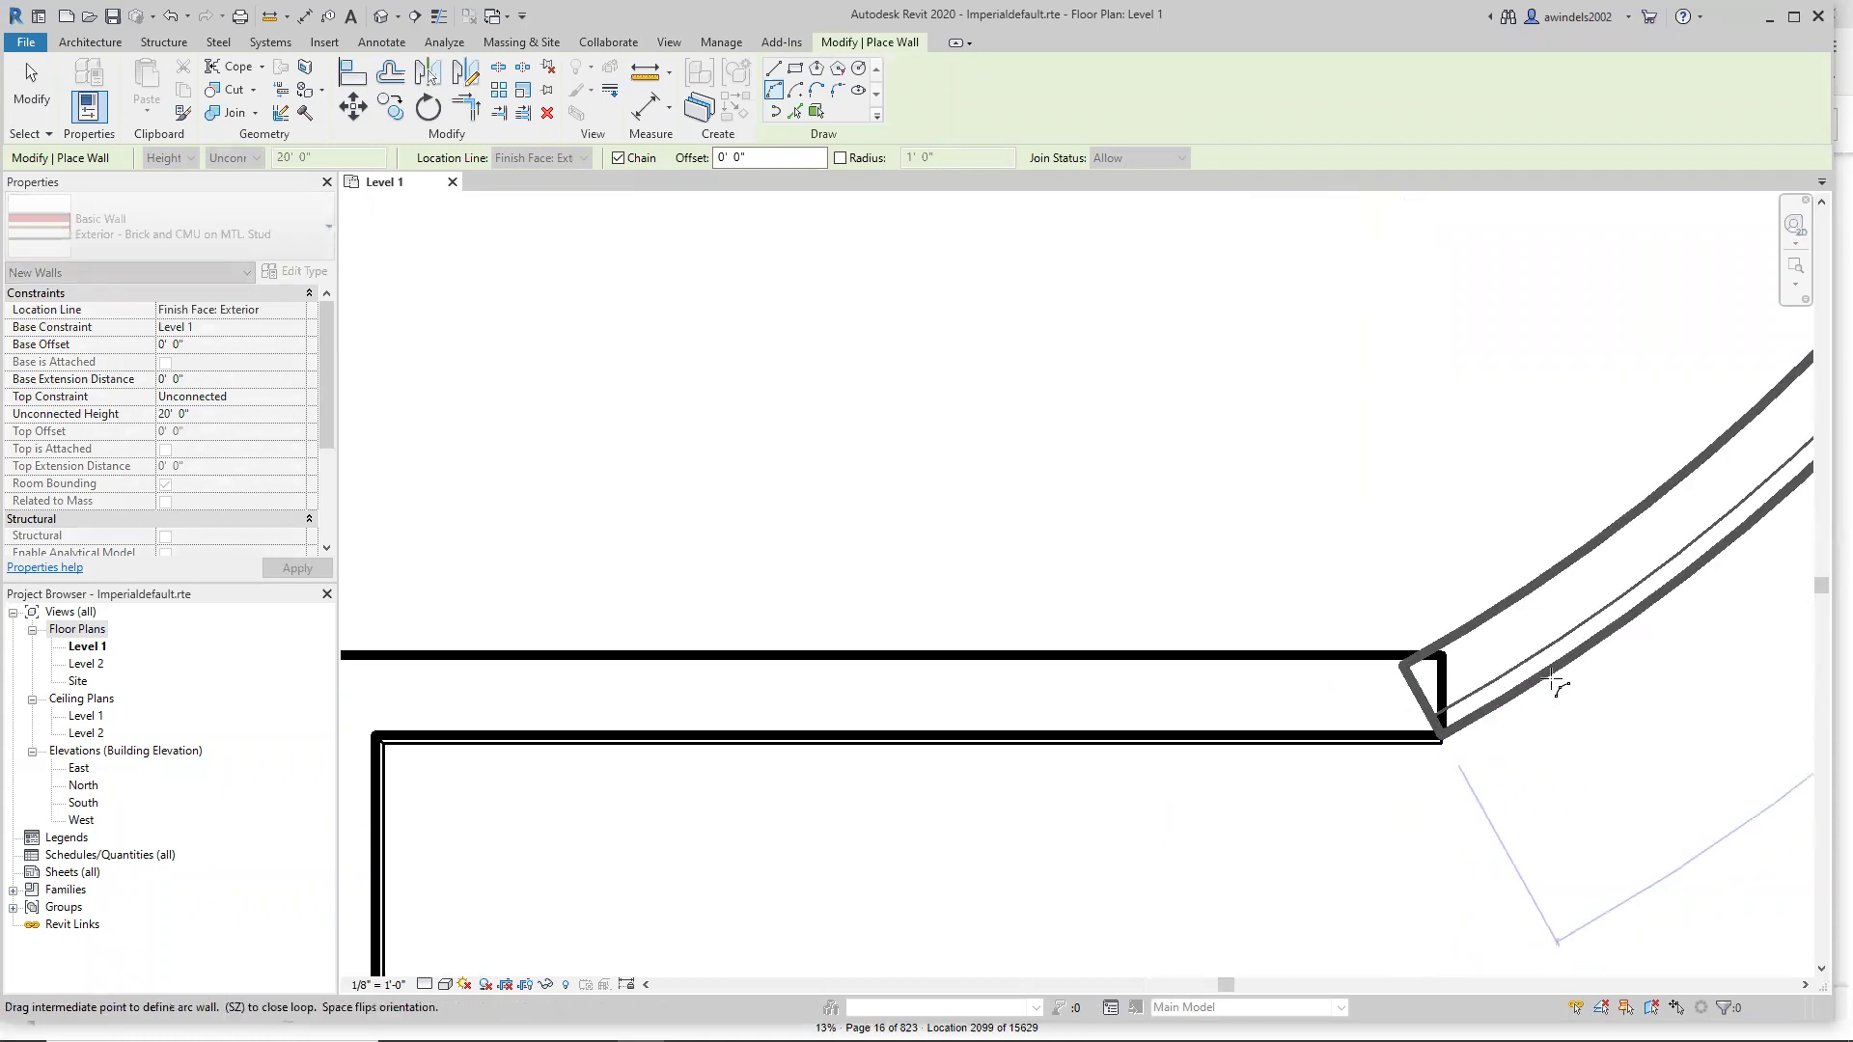
scroll(1571, 649, down, 3)
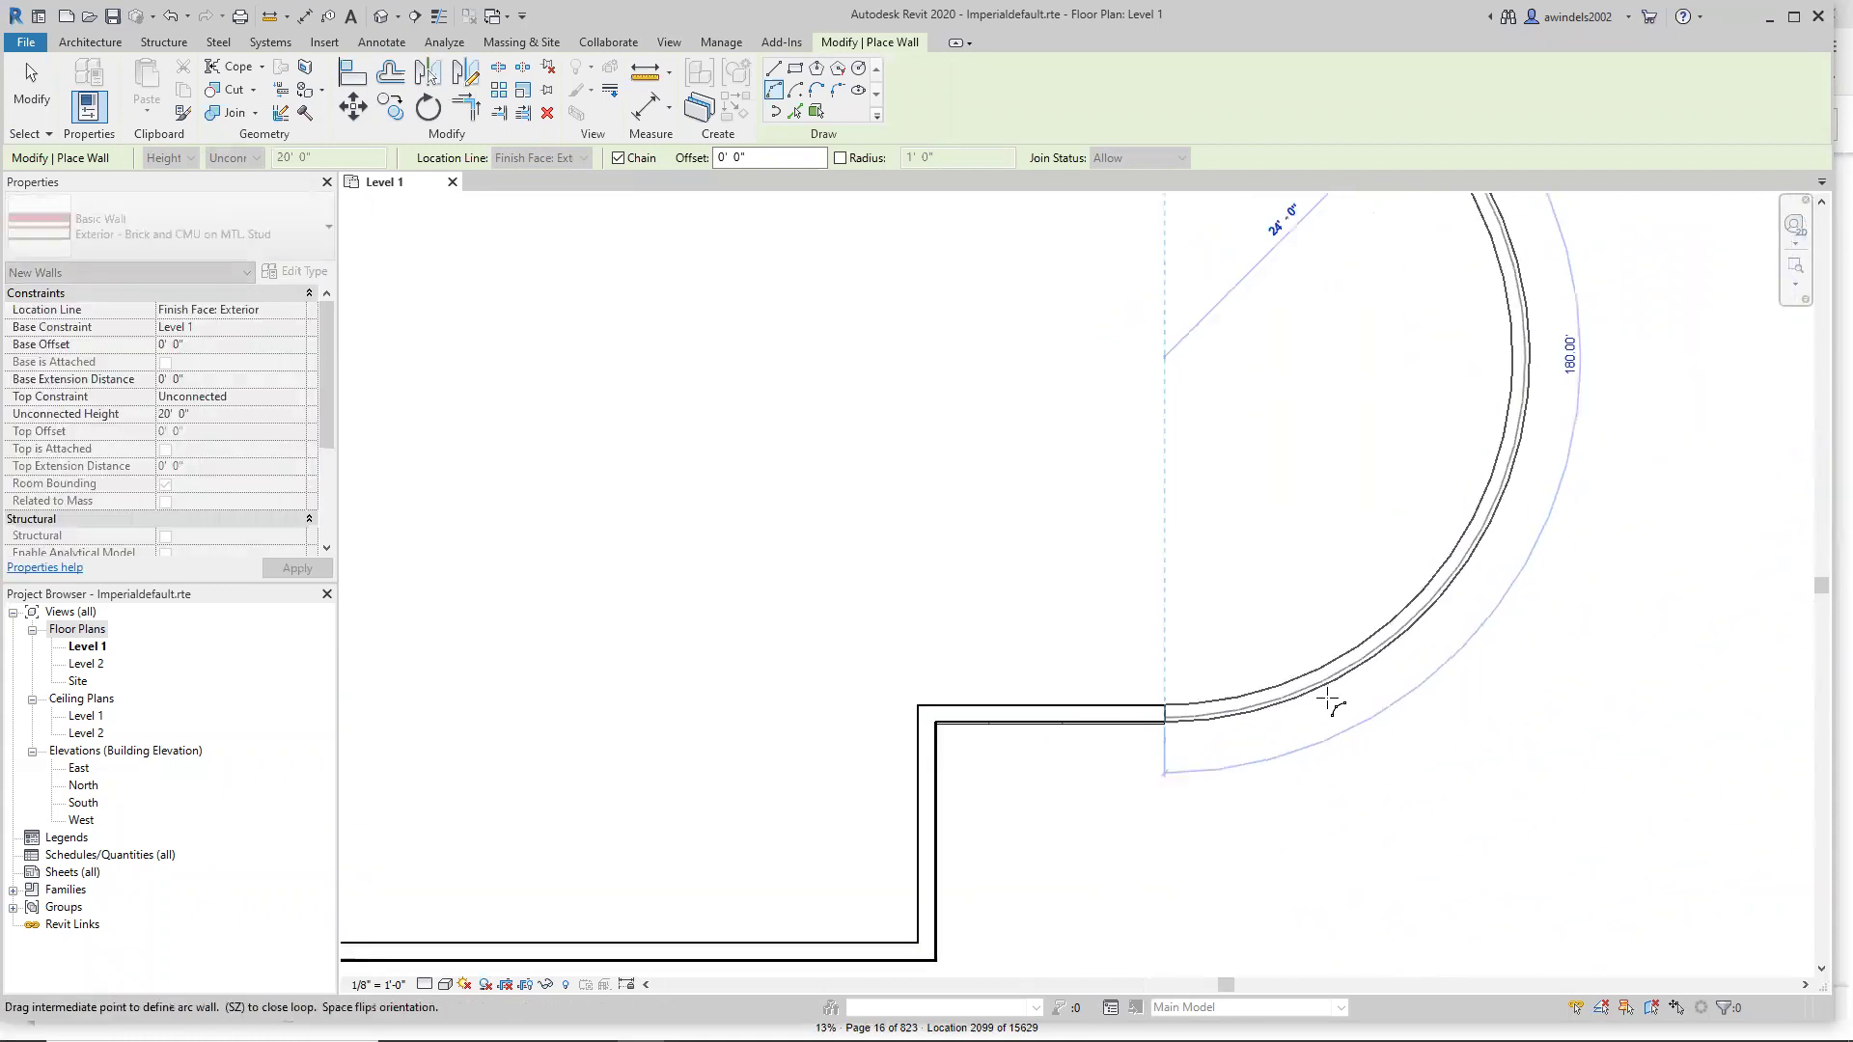
click(1328, 701)
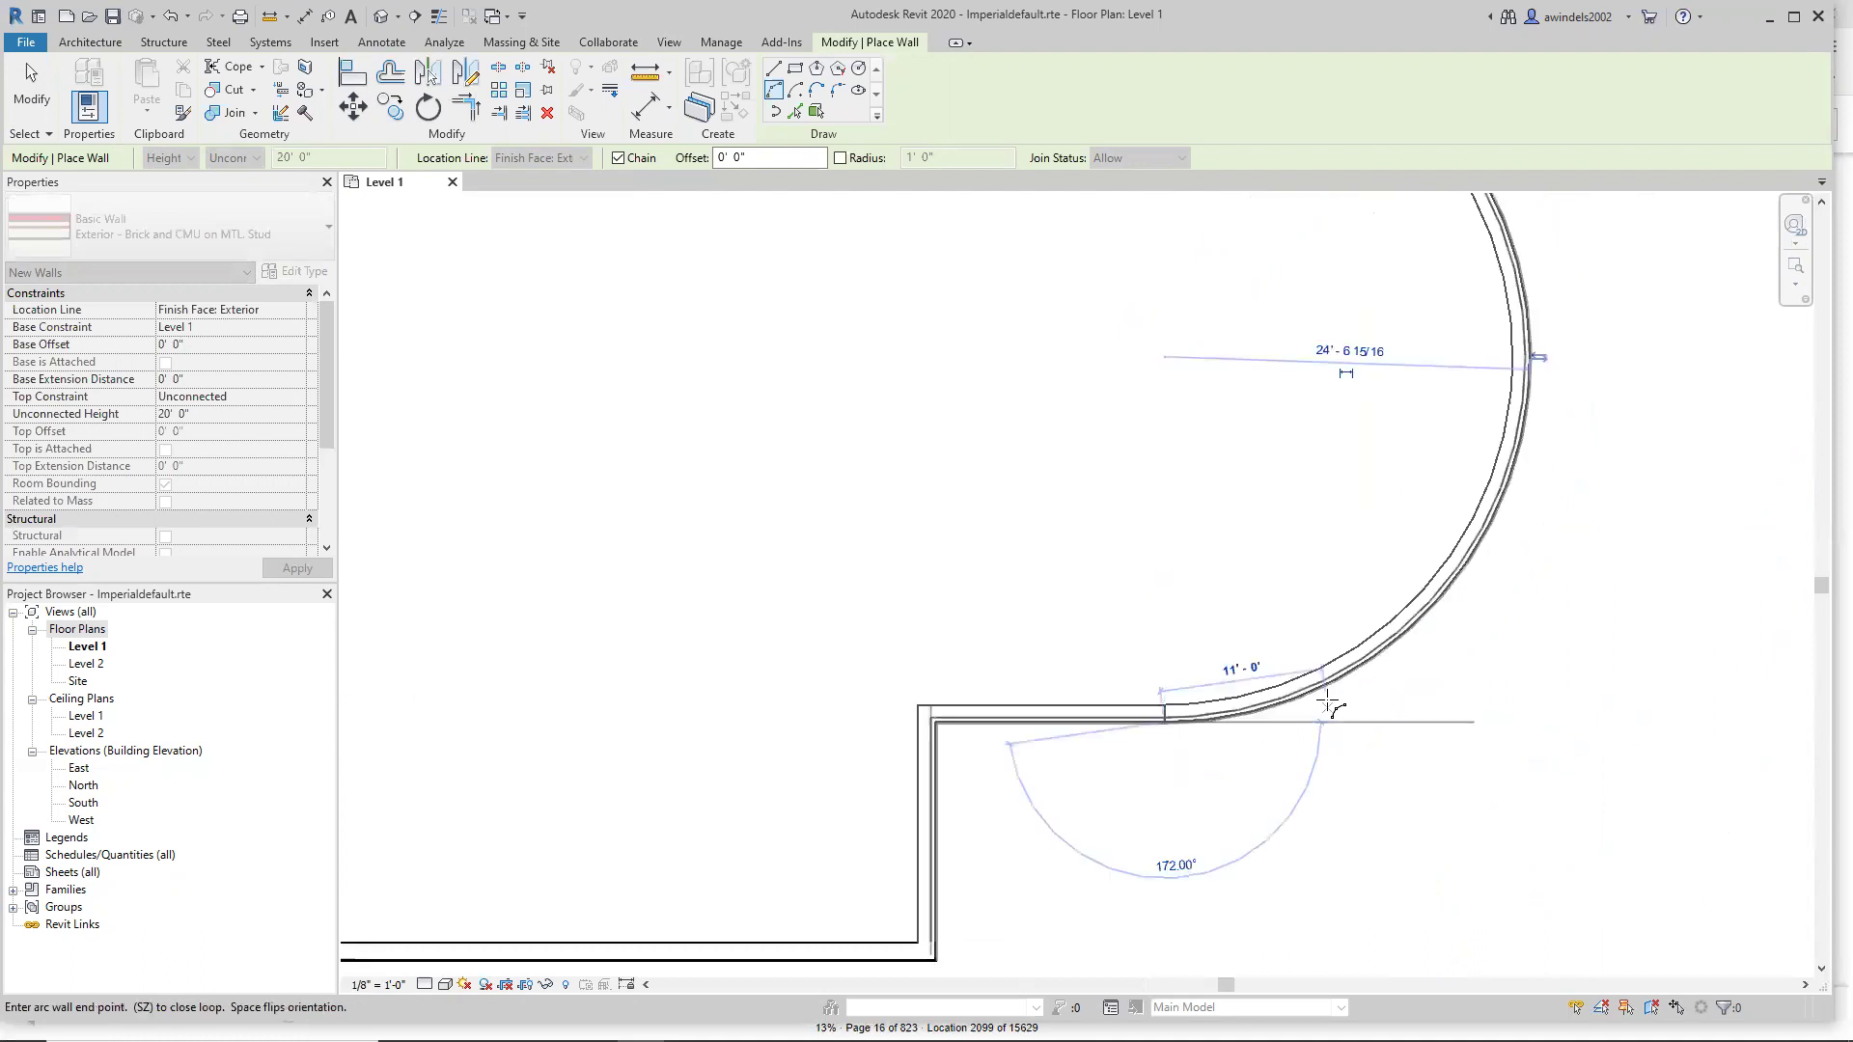
key(Escape)
key(Escape)
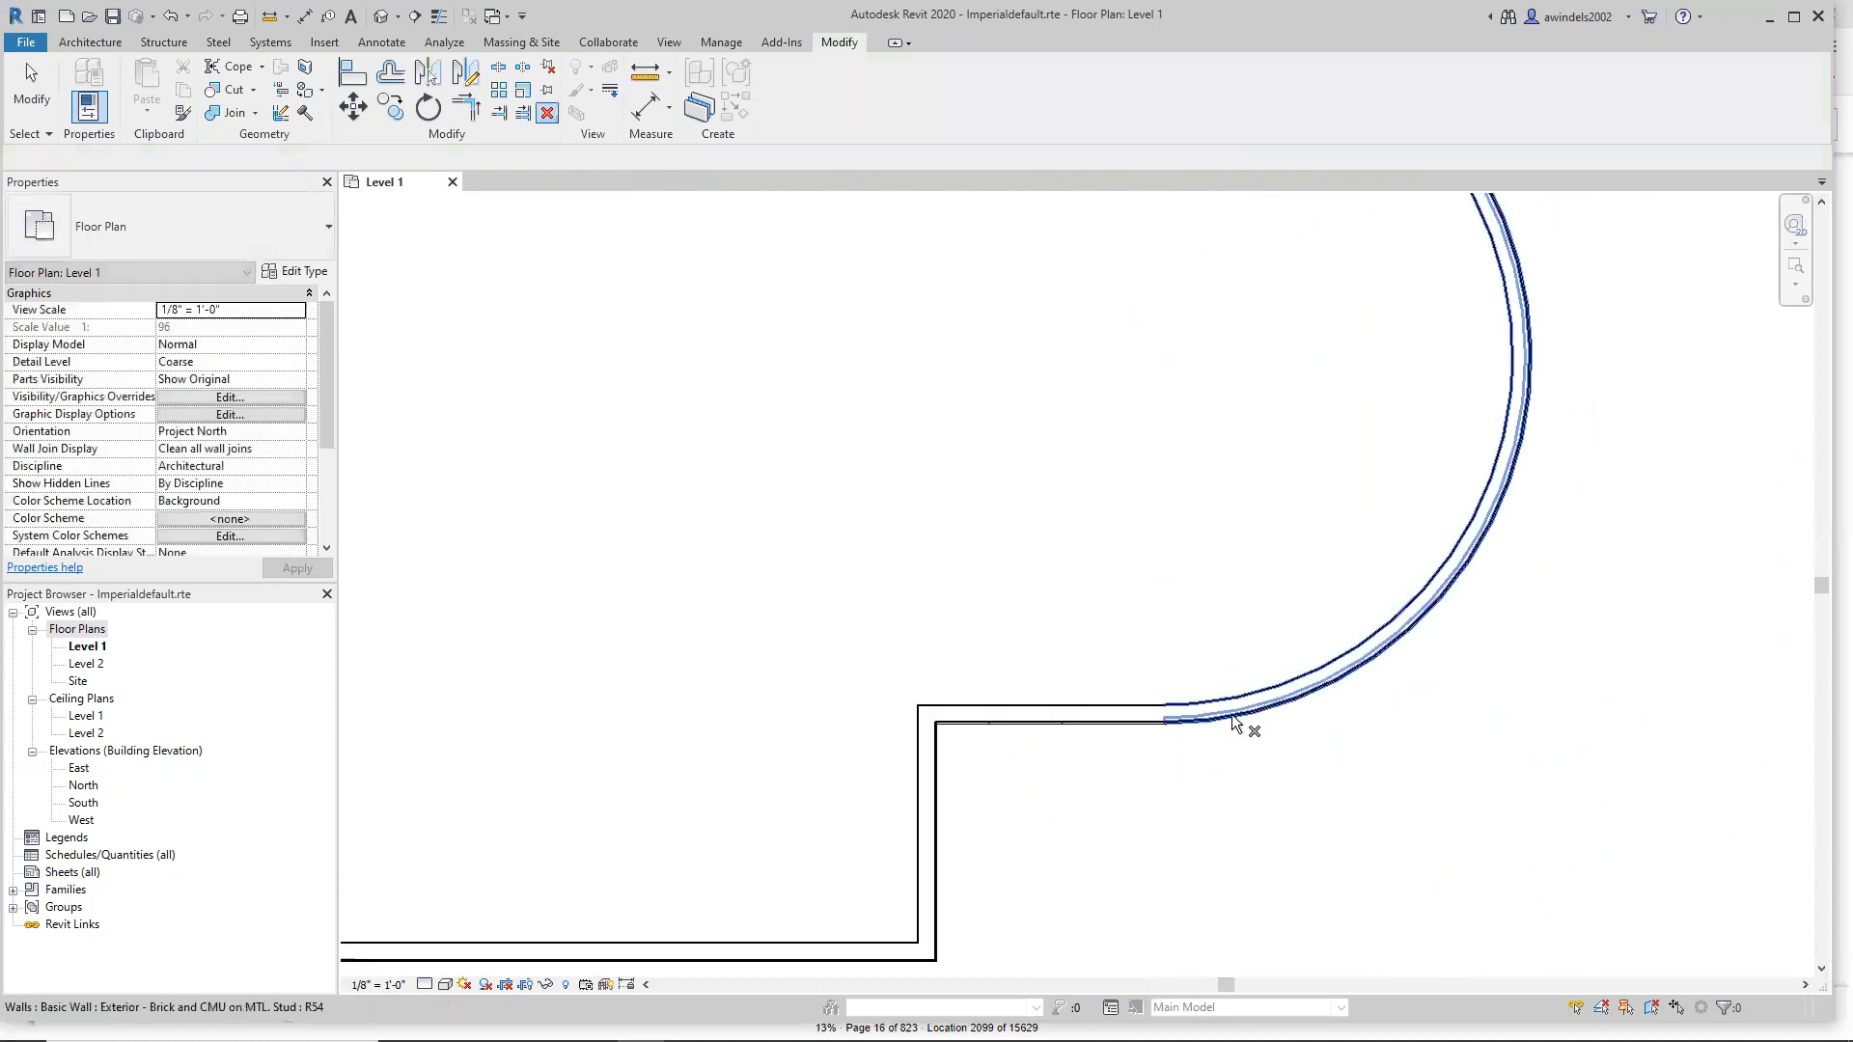
Examine the joint between the arc wall and the lower 16' wall, plus the whole building outline.
scroll(1173, 733, up, 5)
scroll(1163, 736, up, 4)
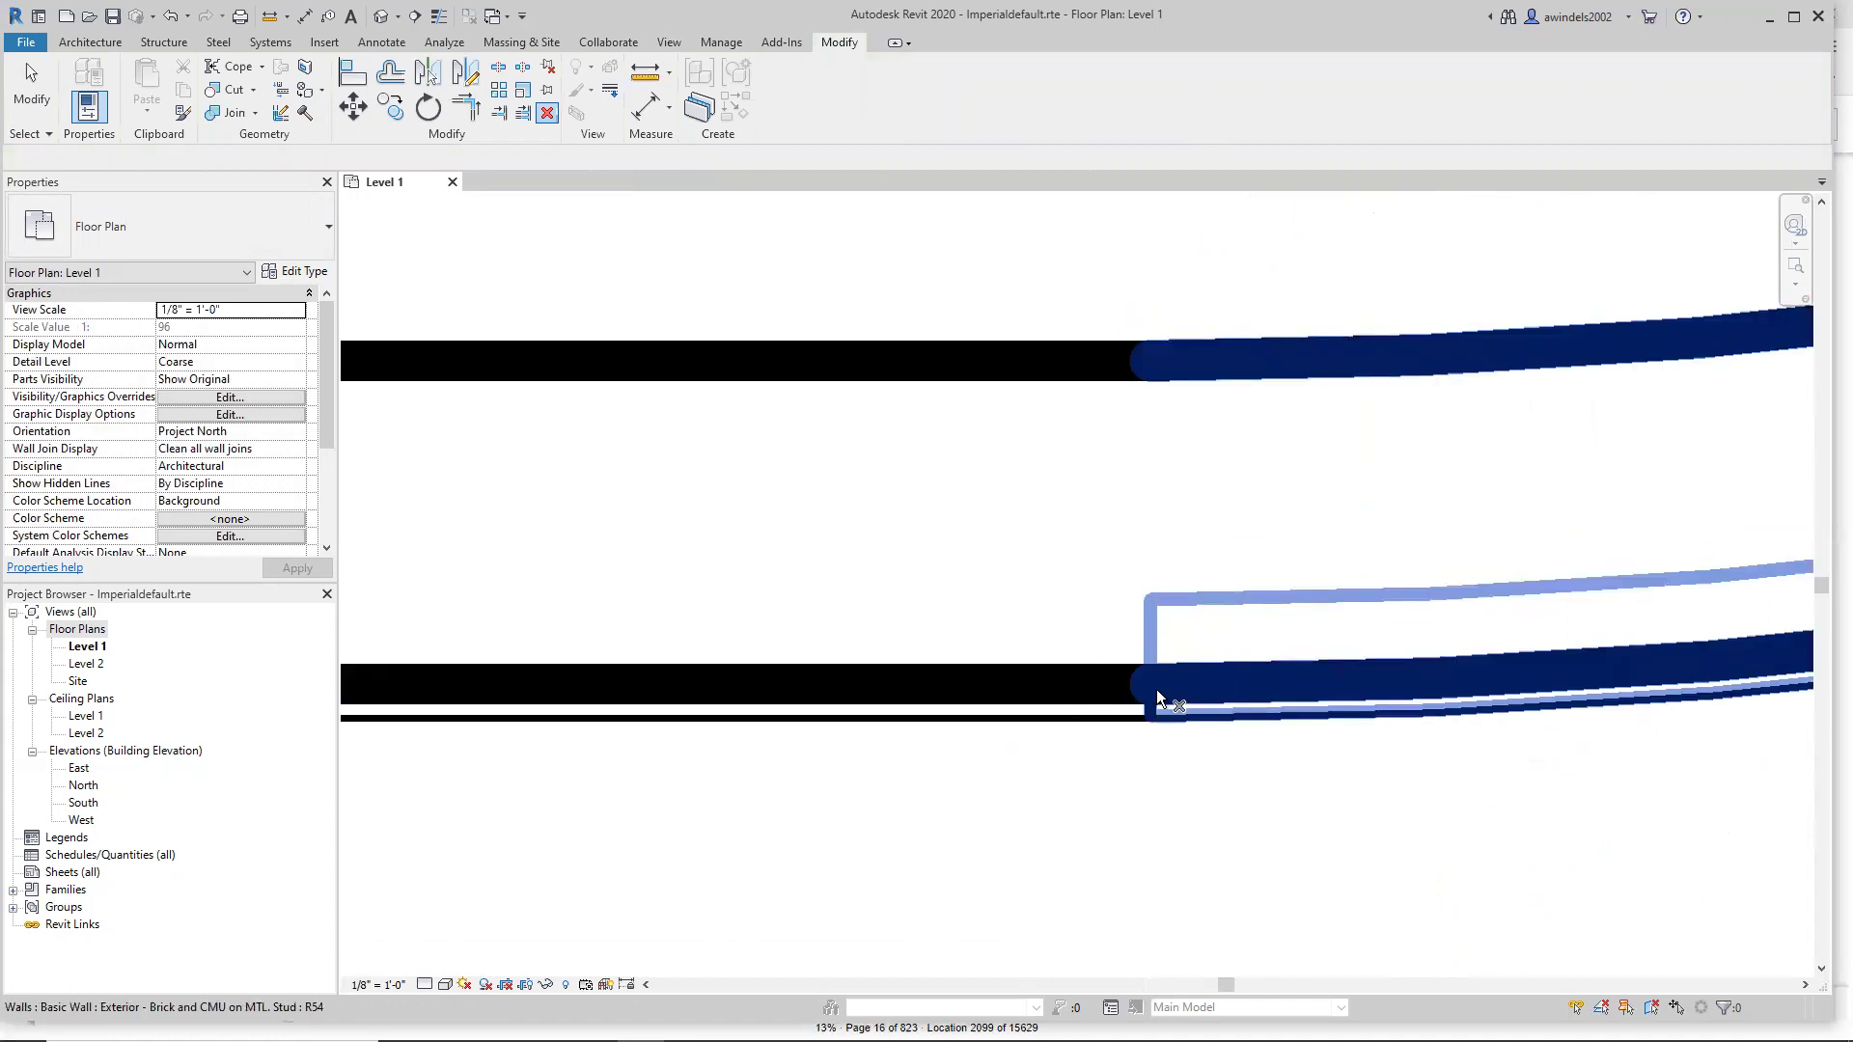
scroll(1178, 677, down, 6)
middle_drag(1232, 645, 1205, 800)
scroll(1191, 749, down, 5)
middle_drag(1350, 739, 1363, 739)
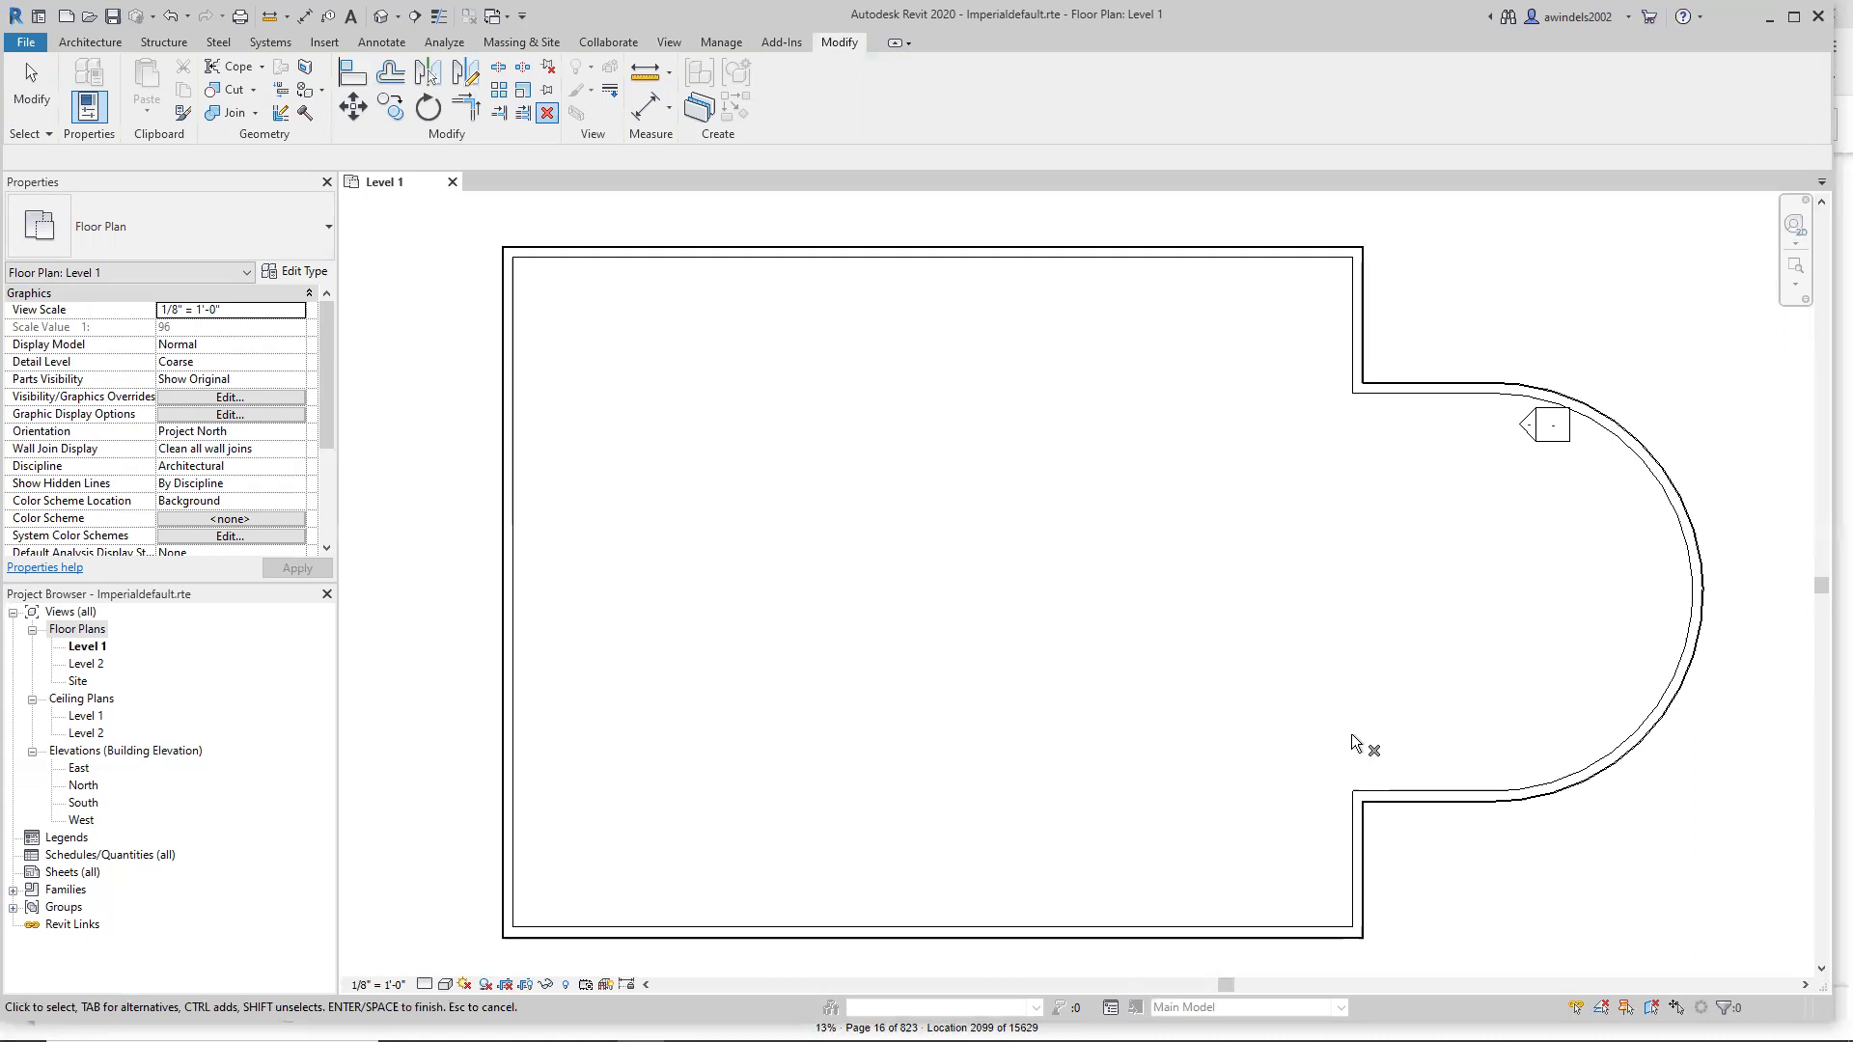
key(ctrl)
key(ctrl)
key(ctrl)
key(ctrl)
key(ctrl)
Open the East building elevation and zoom in on the walls.
mouse_move(82, 774)
mouse_down()
mouse_move(1696, 562)
mouse_move(1706, 542)
mouse_move(85, 769)
mouse_up()
double_click(80, 768)
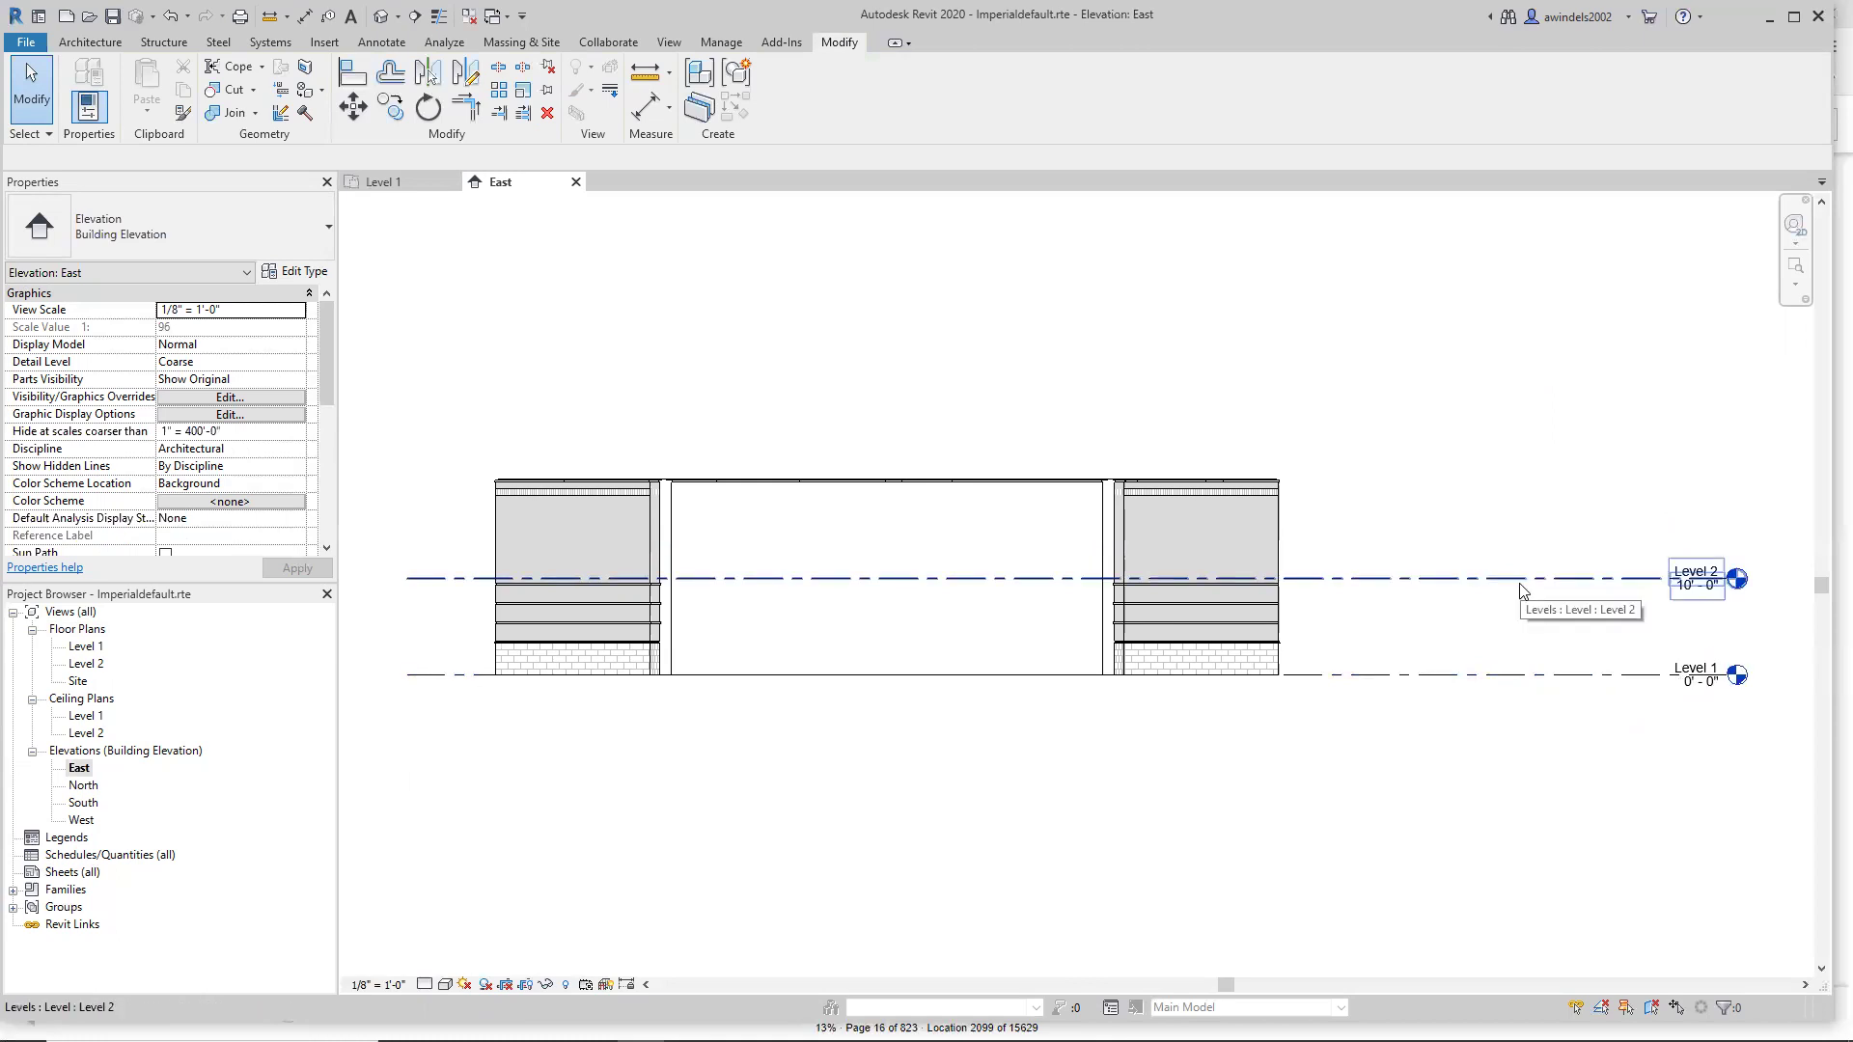
scroll(617, 632, up, 3)
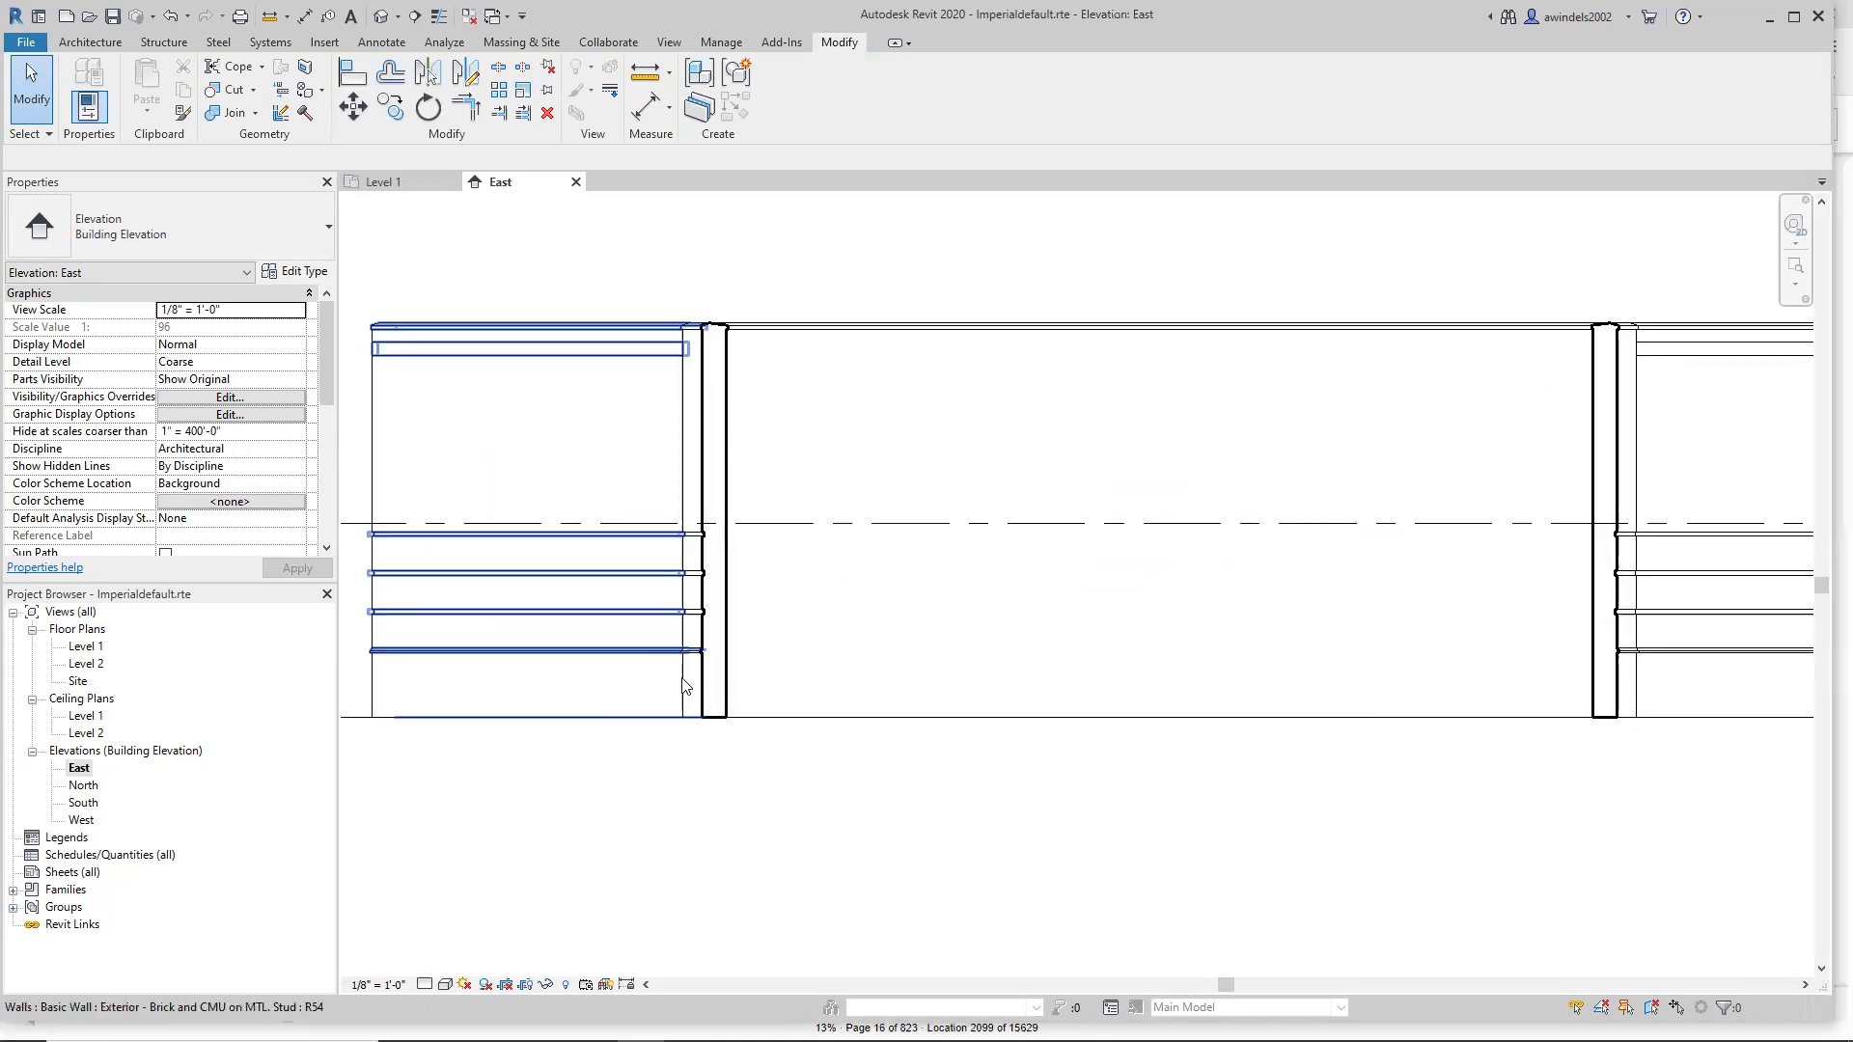
Open the Level 1 floor plan and set its view scale to 1/16" = 1'-0".
click(728, 650)
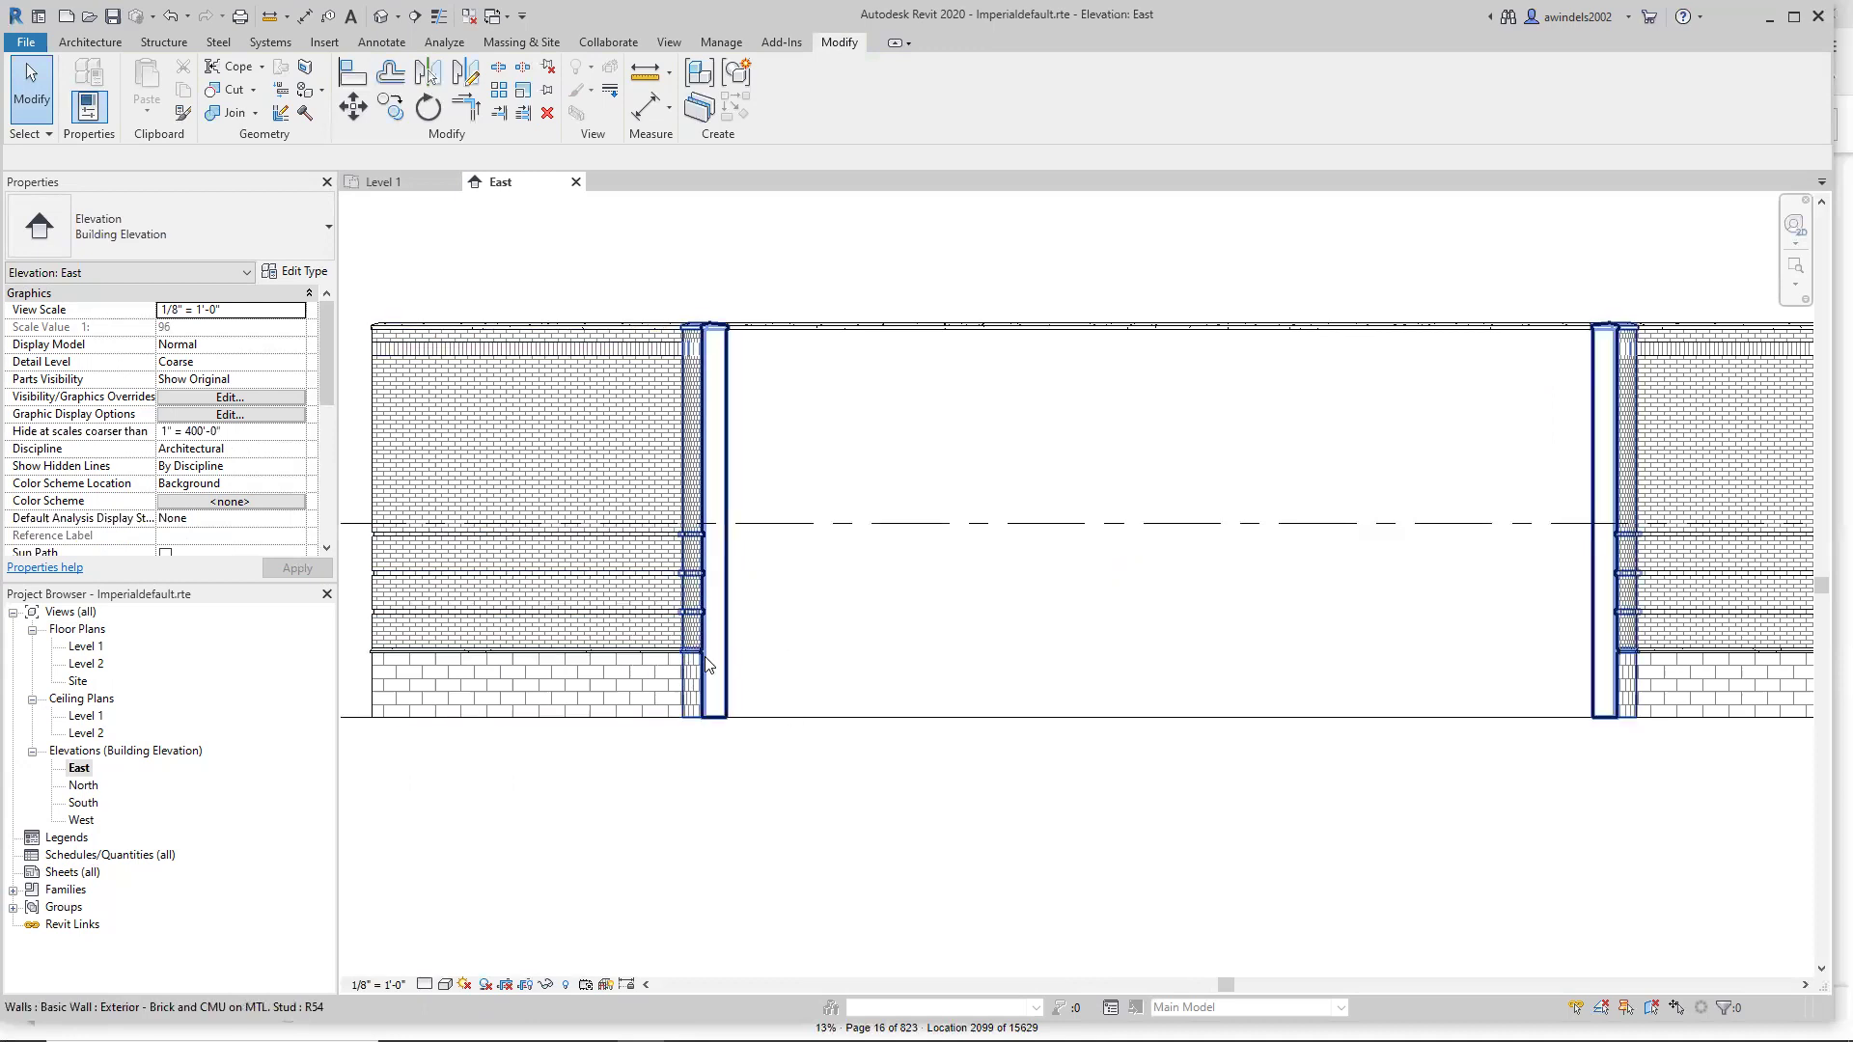
scroll(947, 666, down, 6)
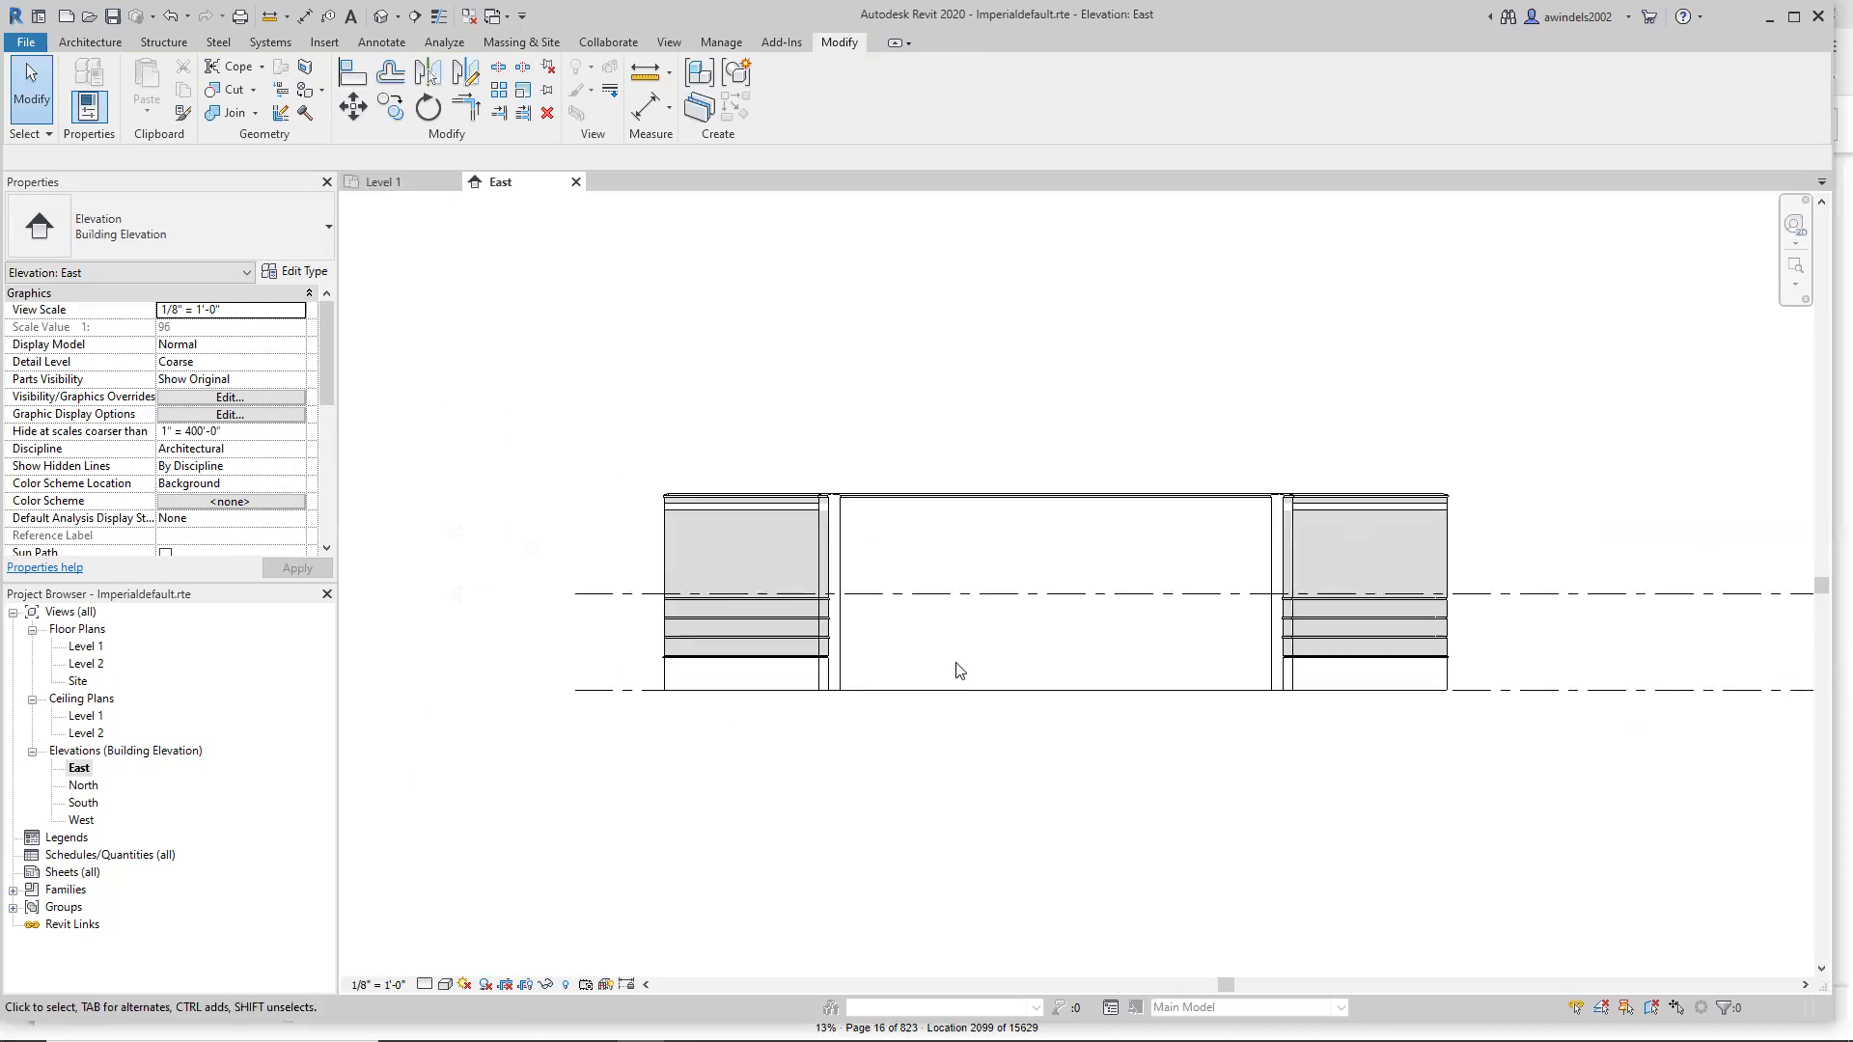
middle_drag(959, 665, 889, 672)
double_click(86, 645)
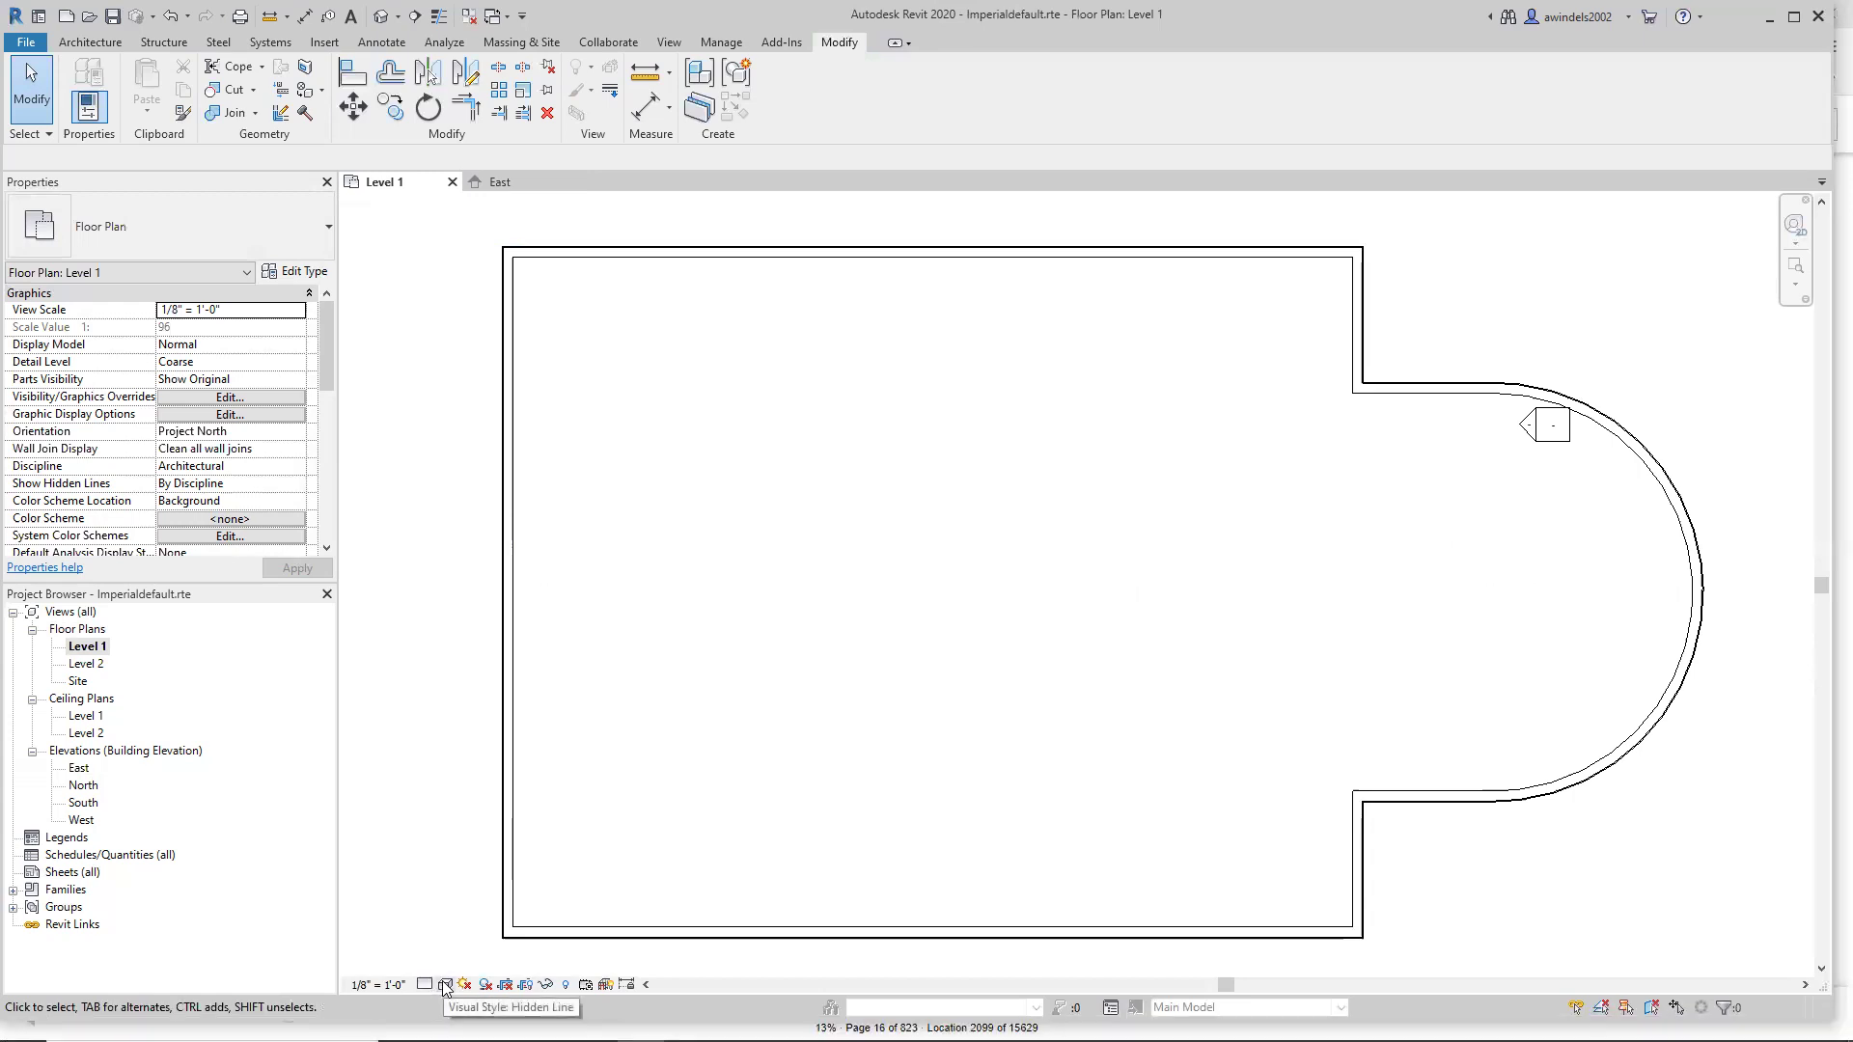
click(402, 985)
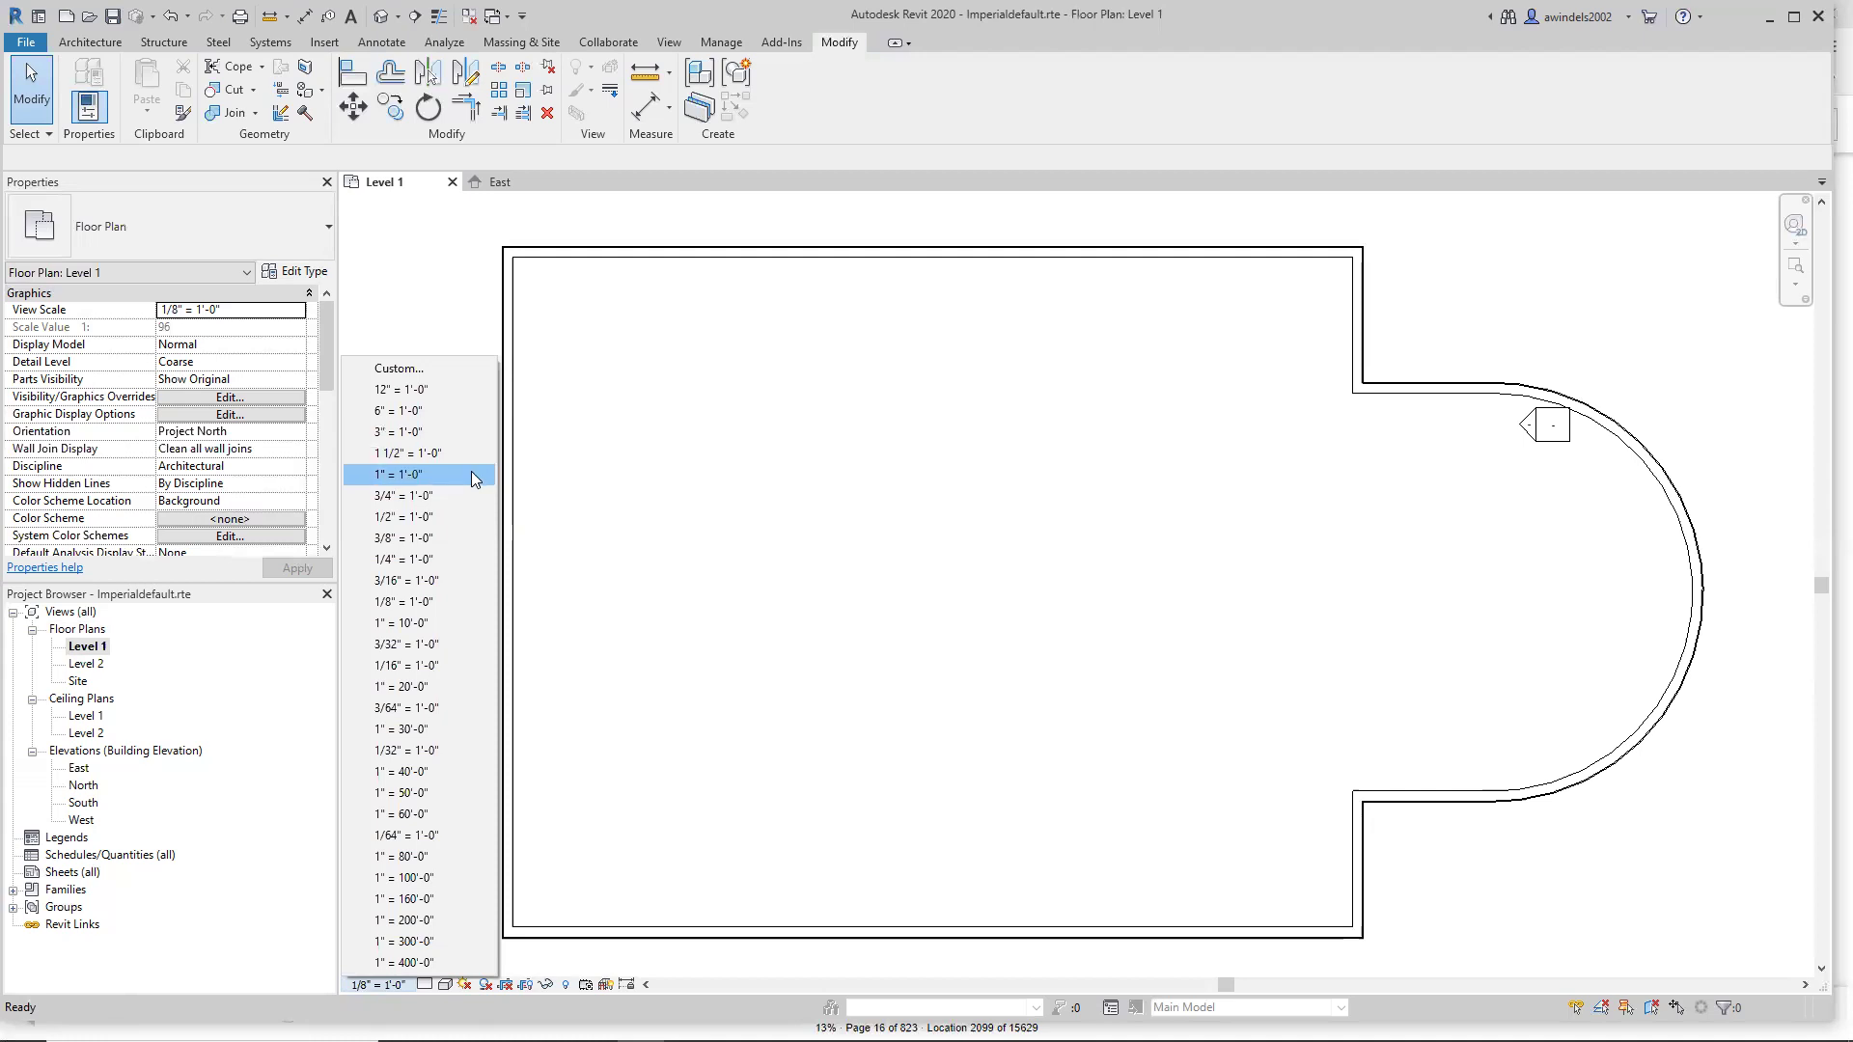
click(442, 668)
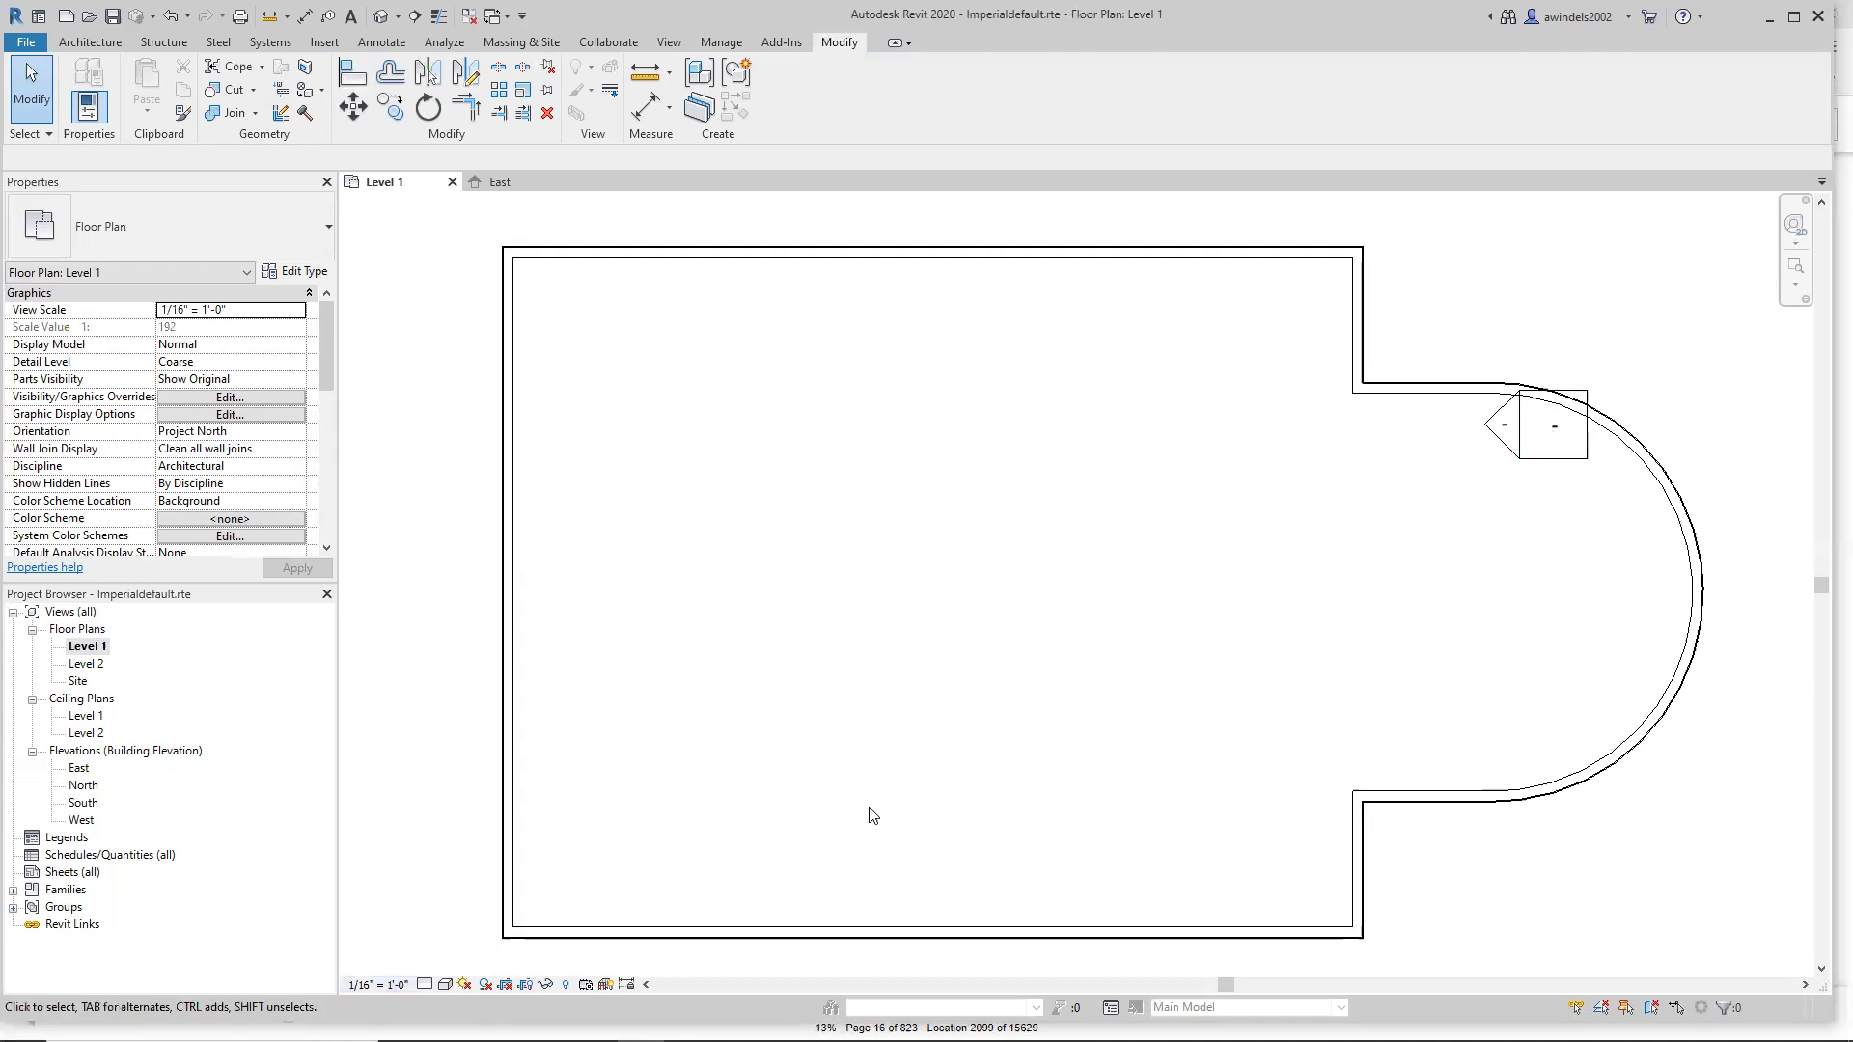
Try the East elevation at view scales of 1" = 10'-0", 1" = 30'-0" and 1" = 80'-0".
click(501, 192)
middle_drag(1650, 613, 1554, 629)
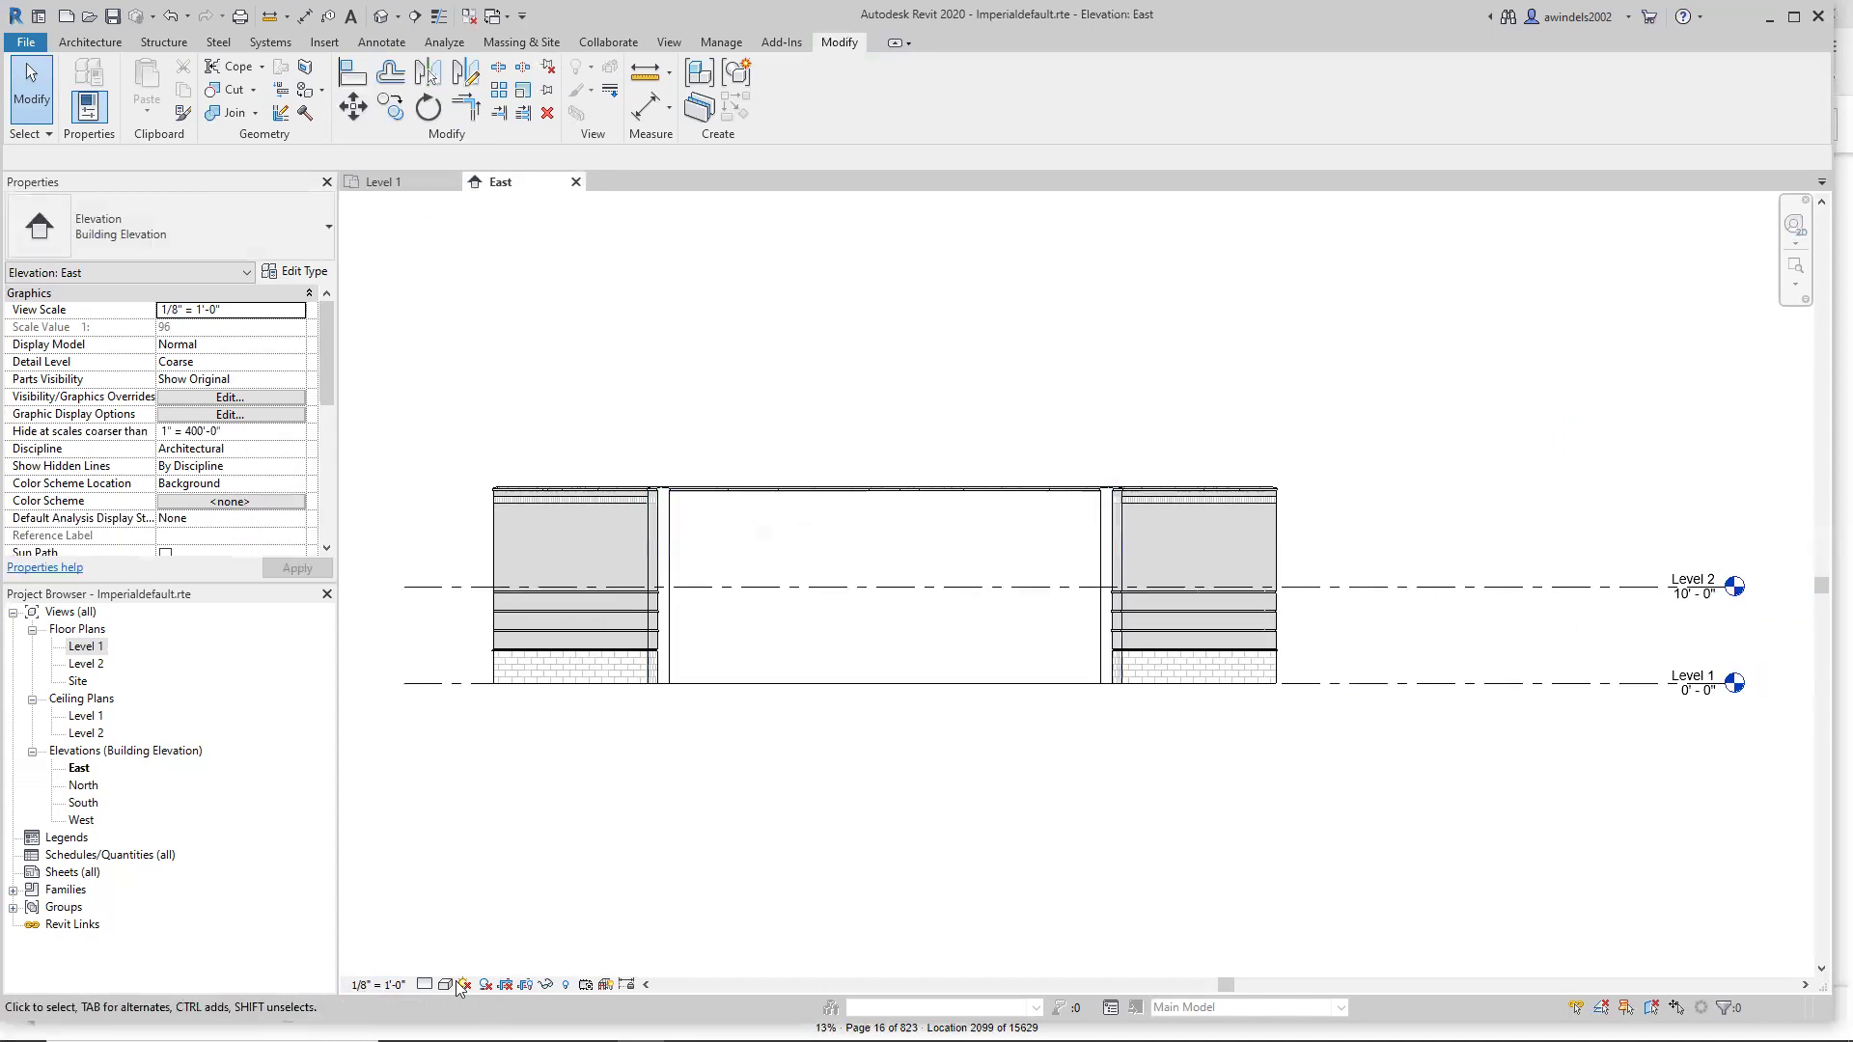
click(385, 988)
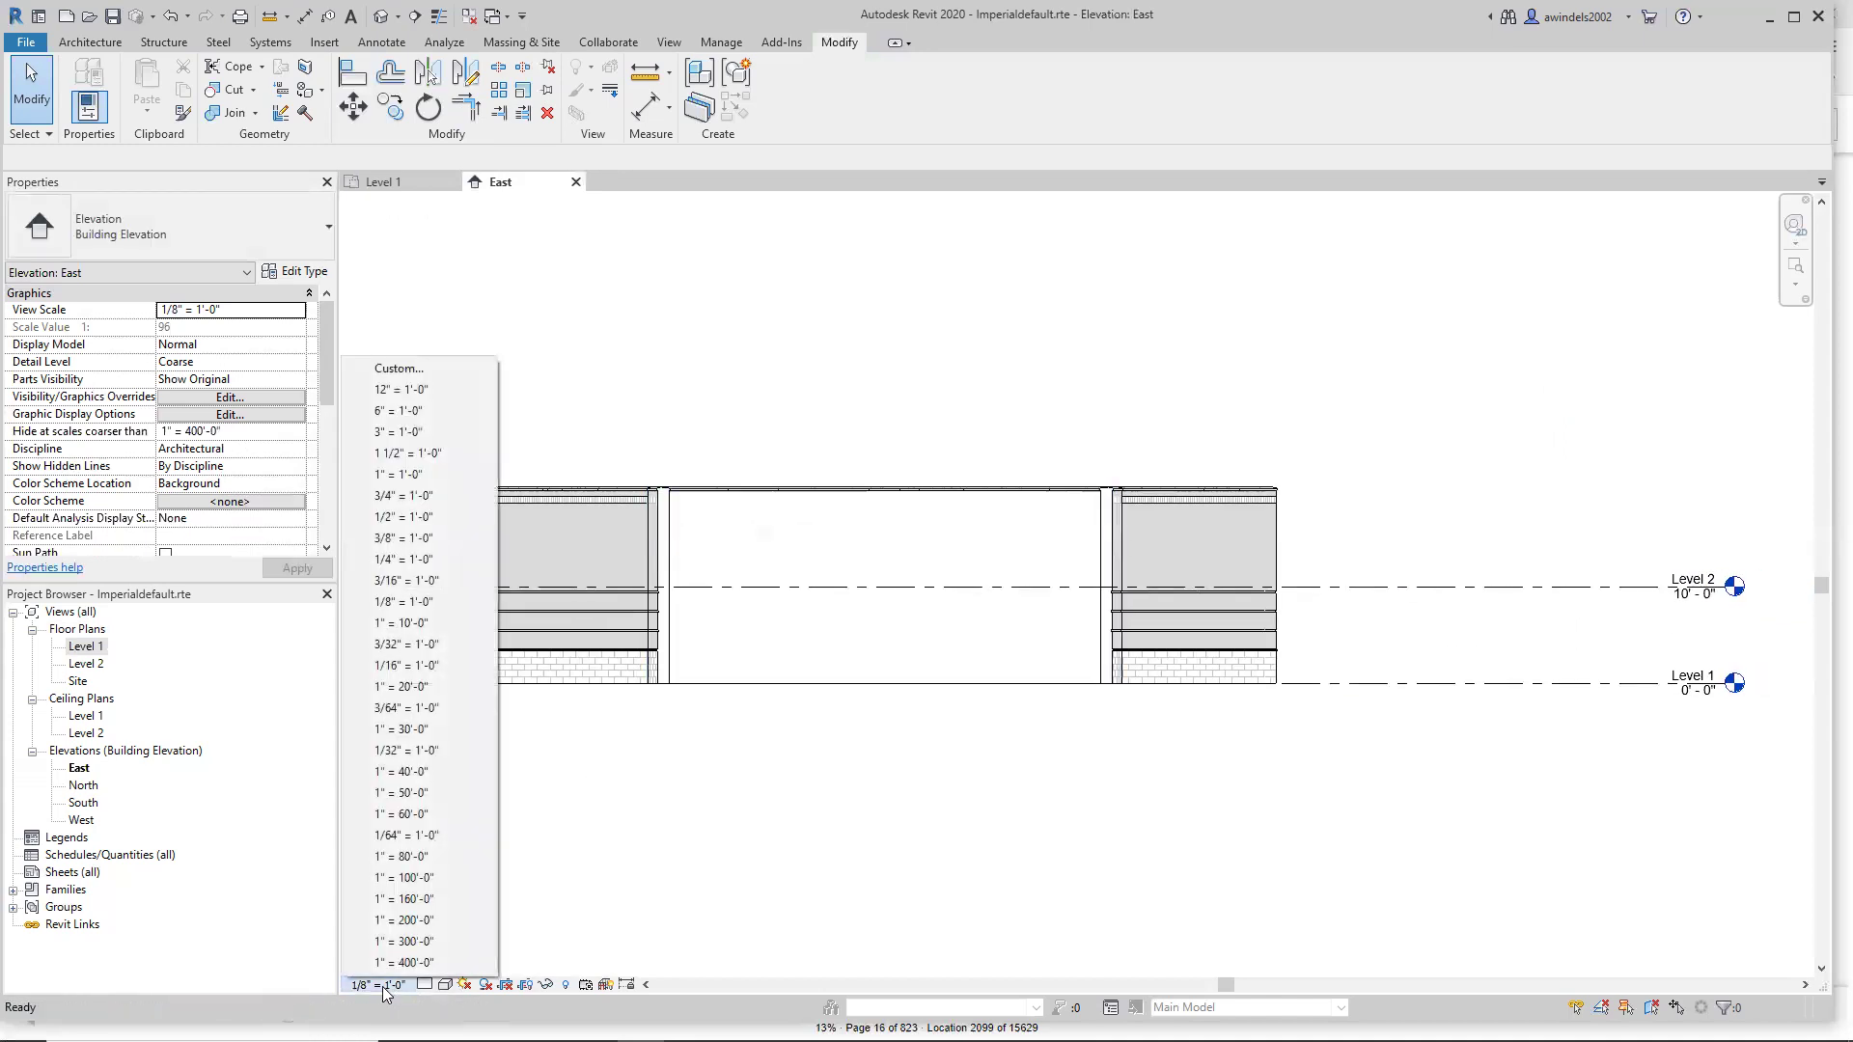
click(437, 627)
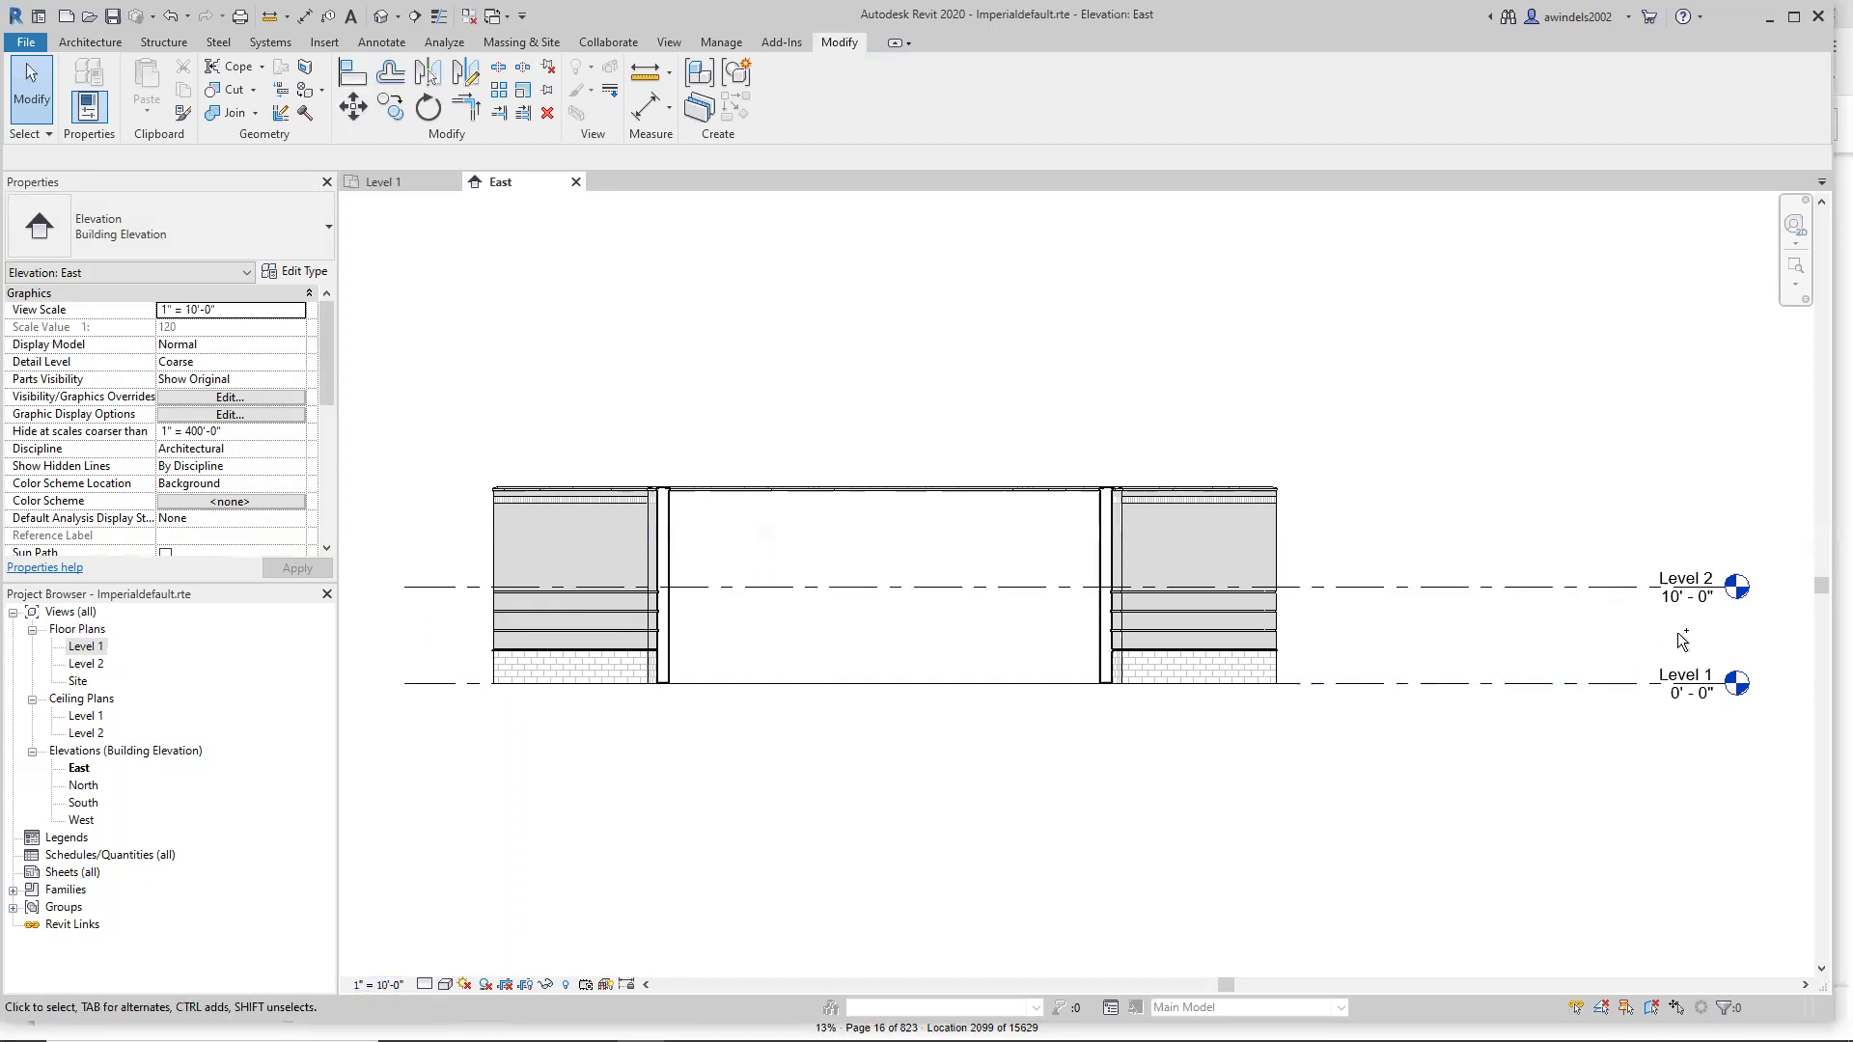
click(405, 986)
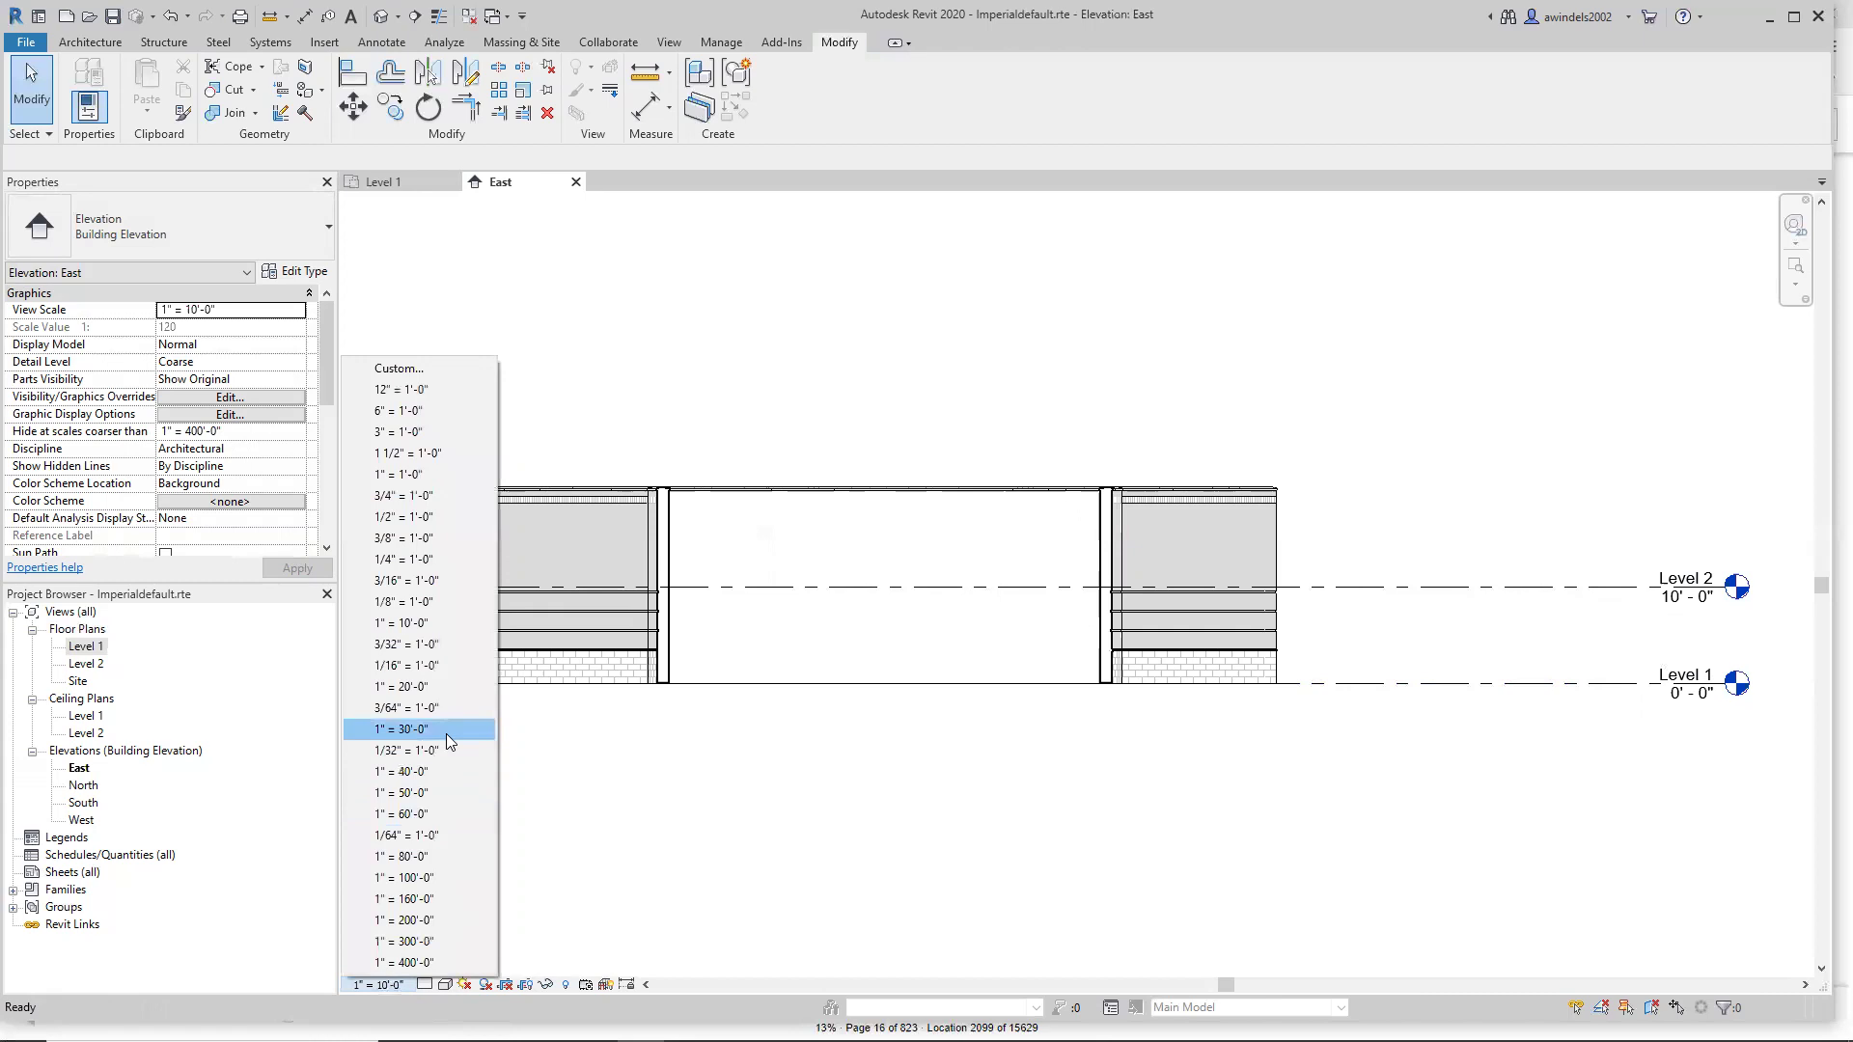
click(446, 733)
click(376, 985)
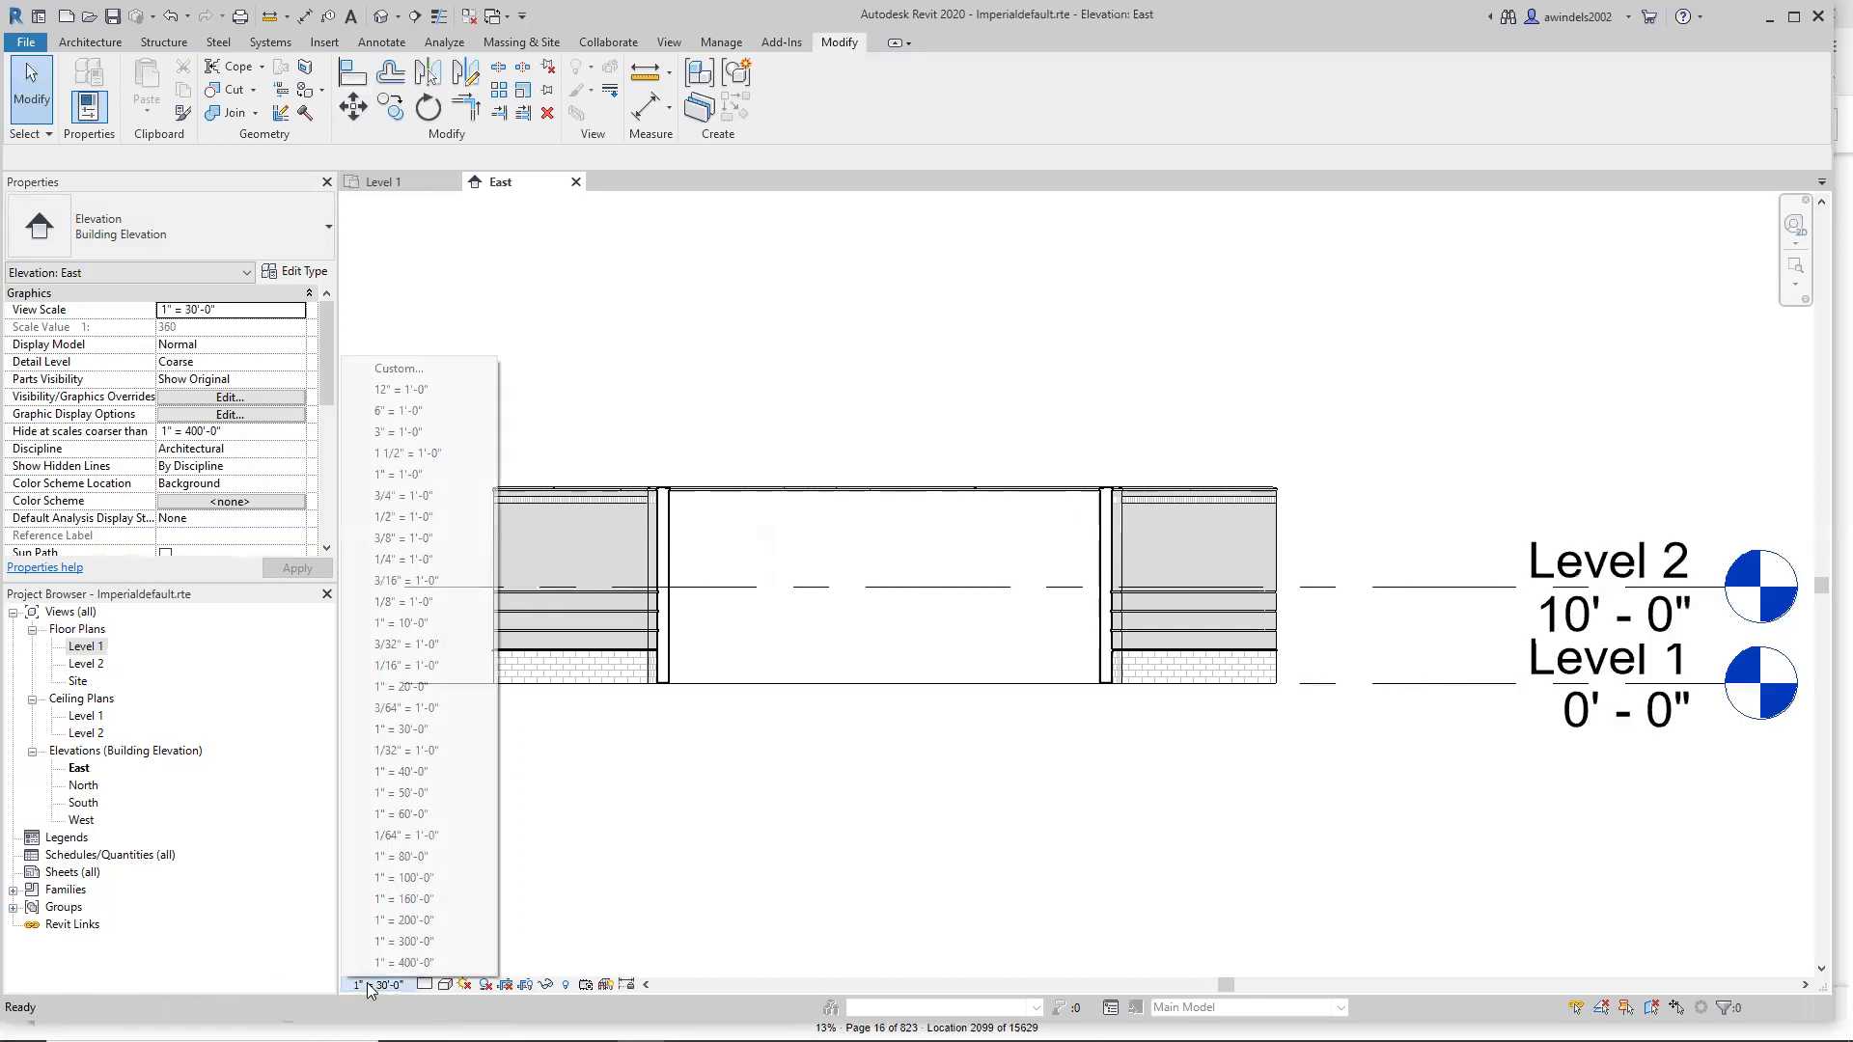
click(430, 856)
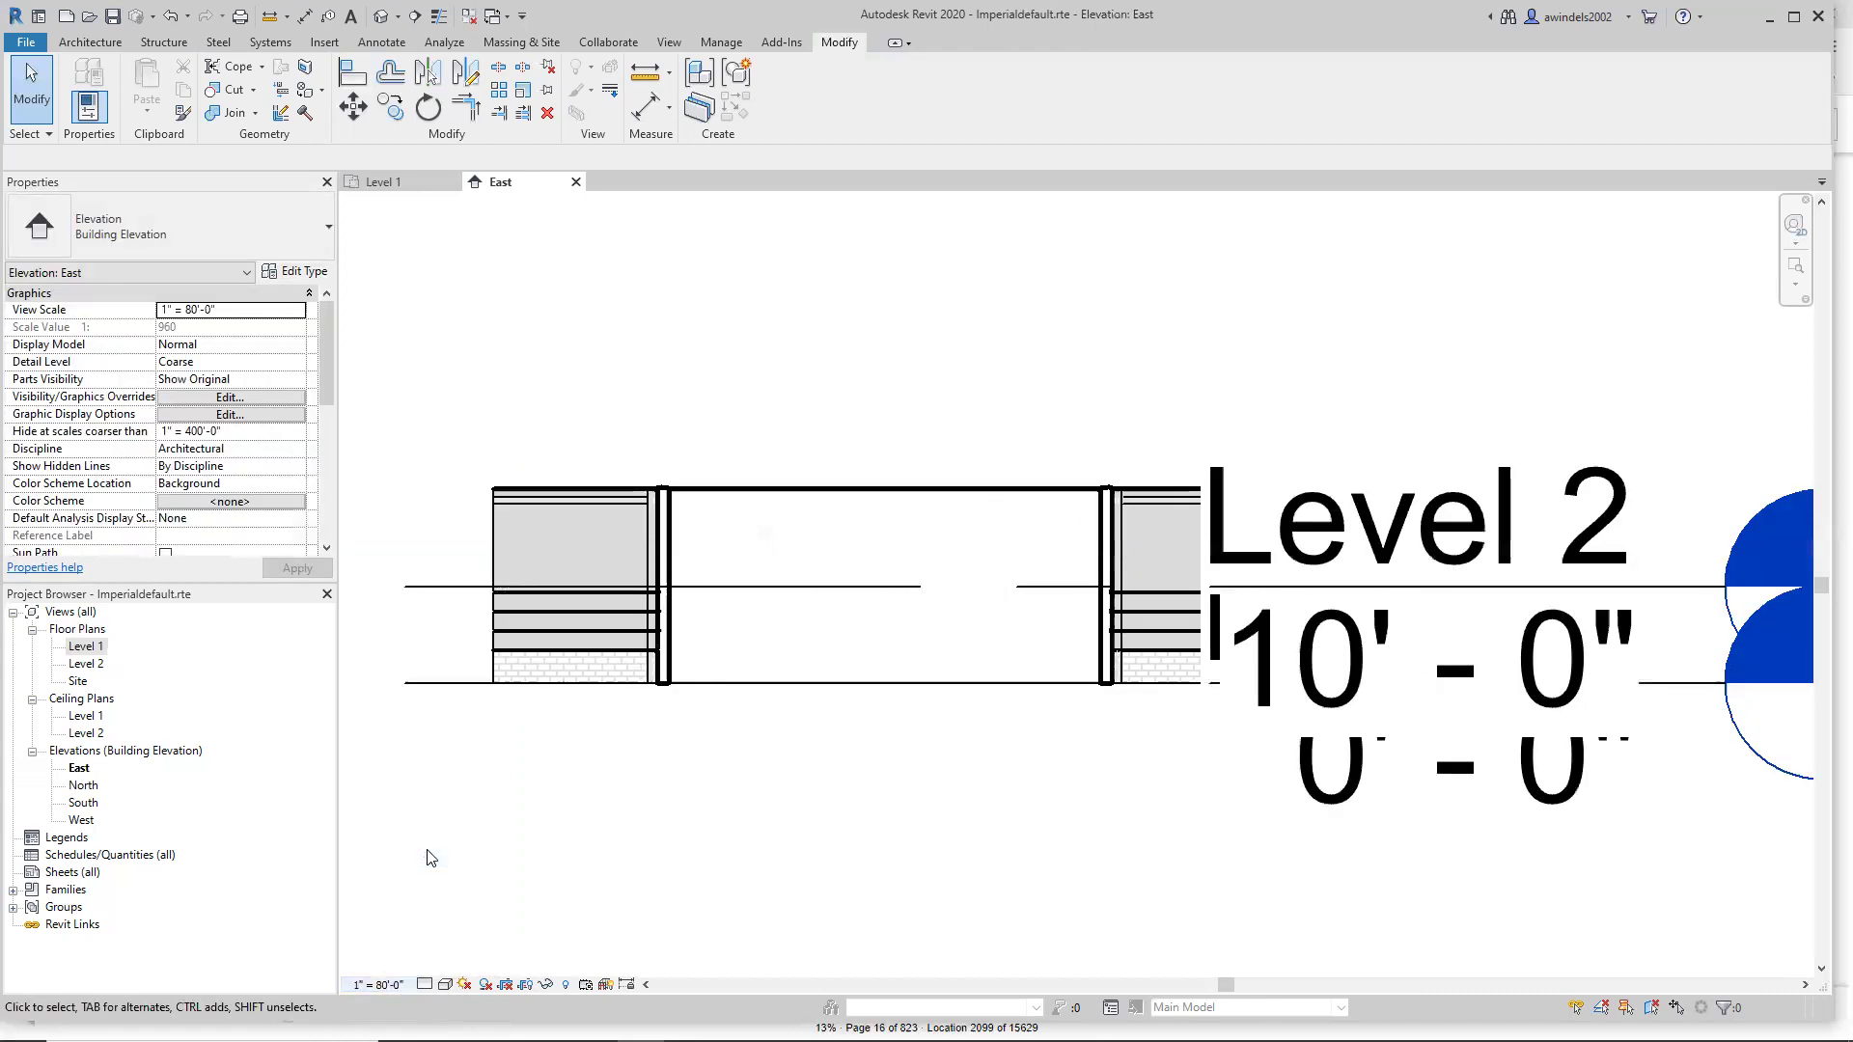
Try the East elevation at the larger view scales of 3/4" = 1'-0" and 1/2" = 1'-0".
click(389, 983)
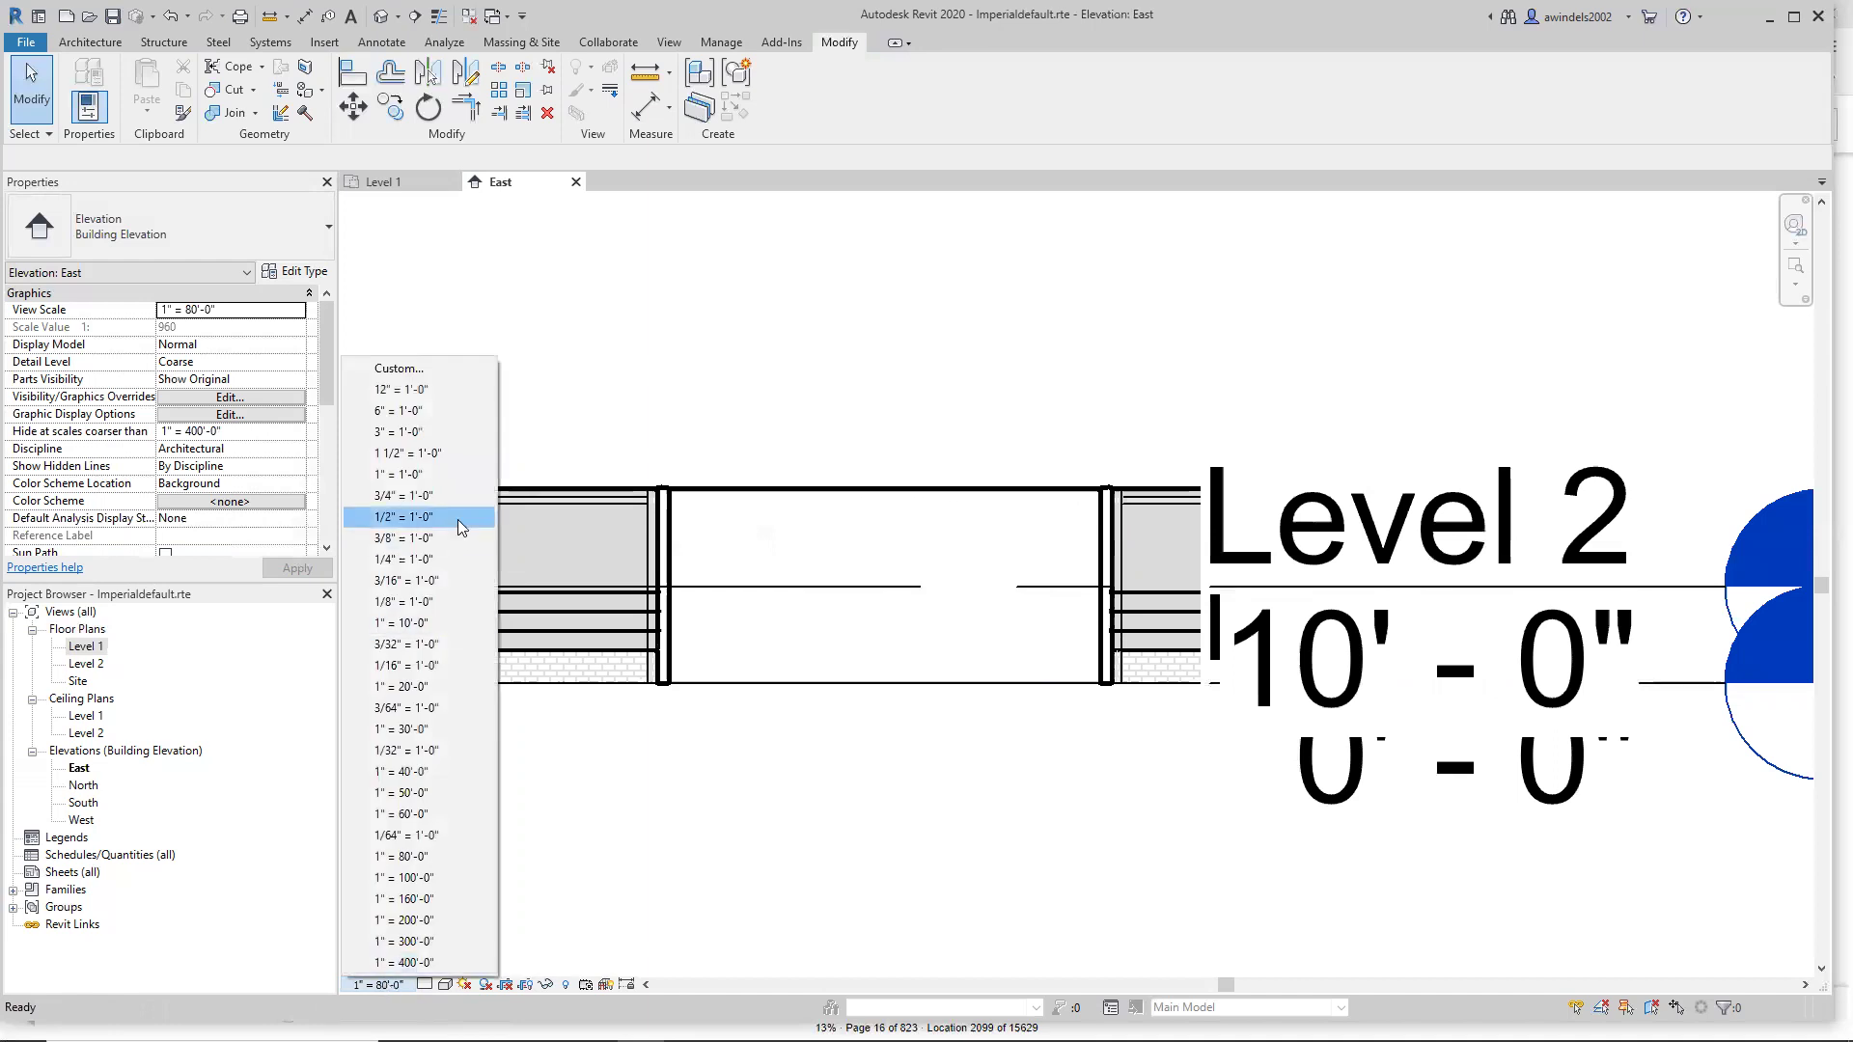
click(465, 500)
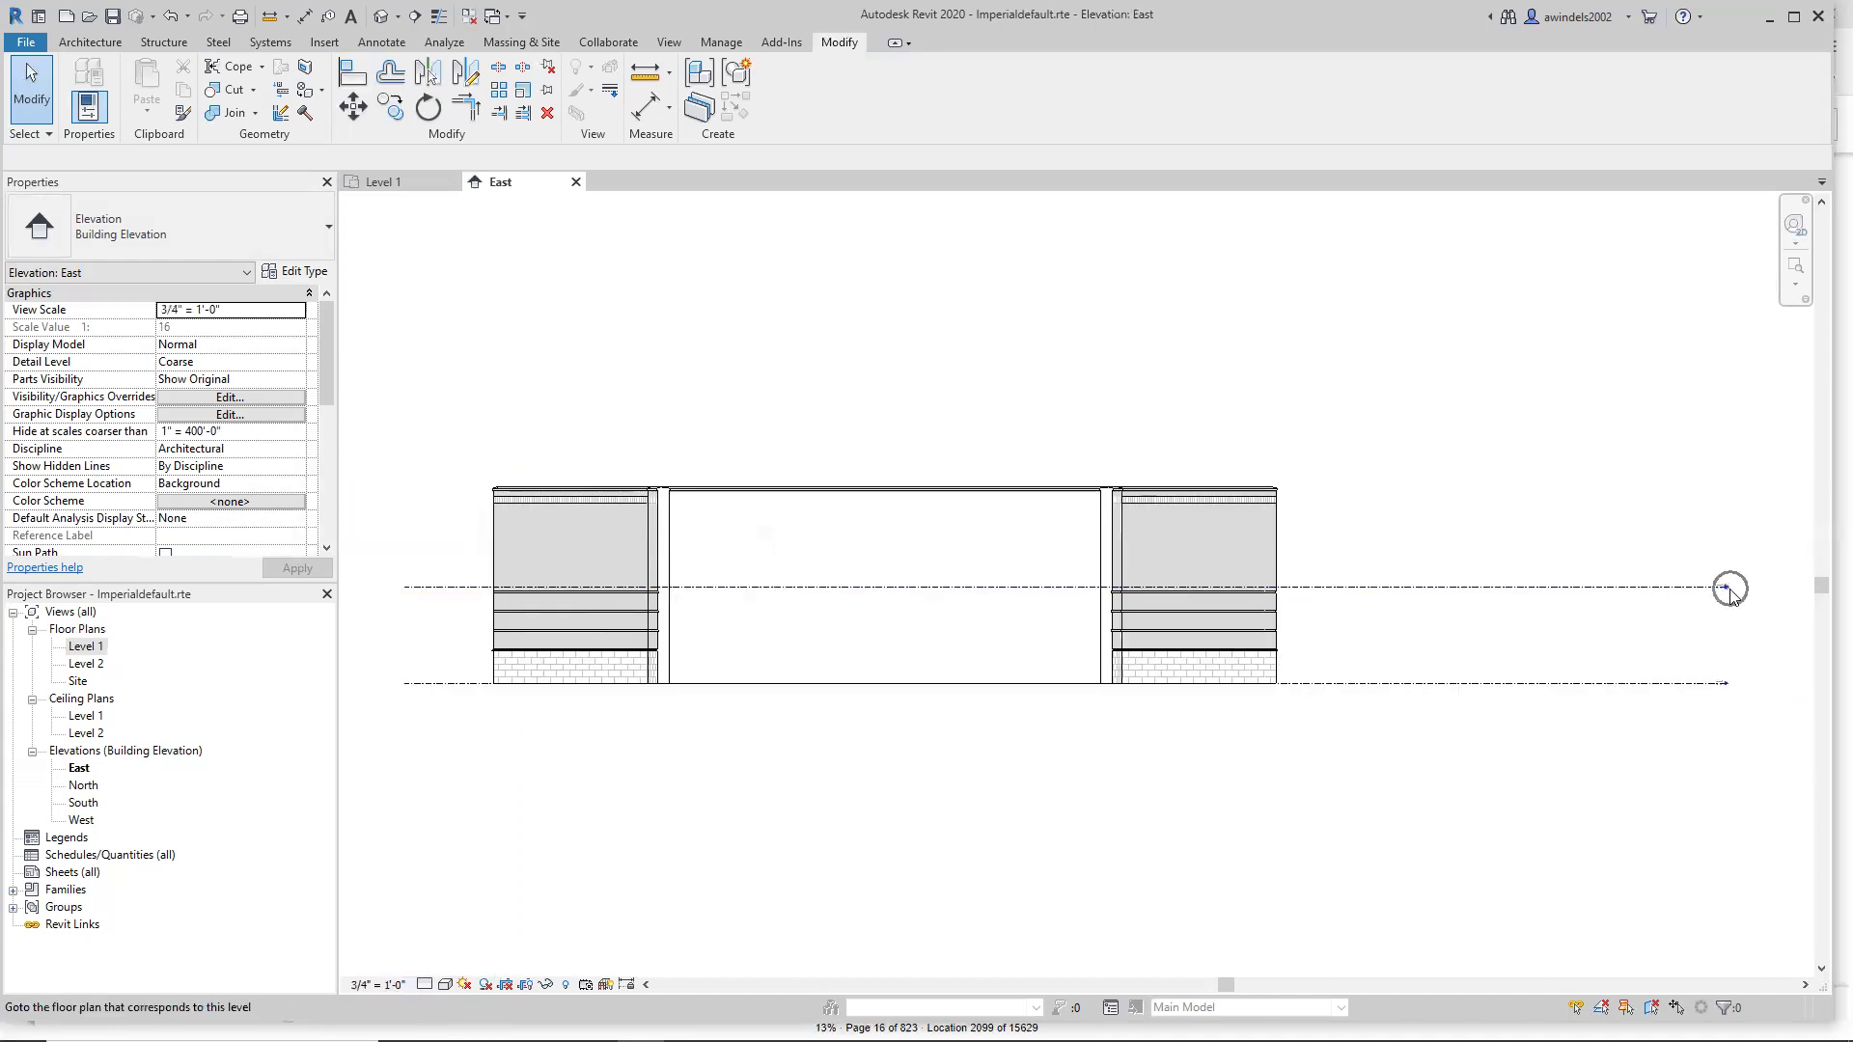
click(394, 988)
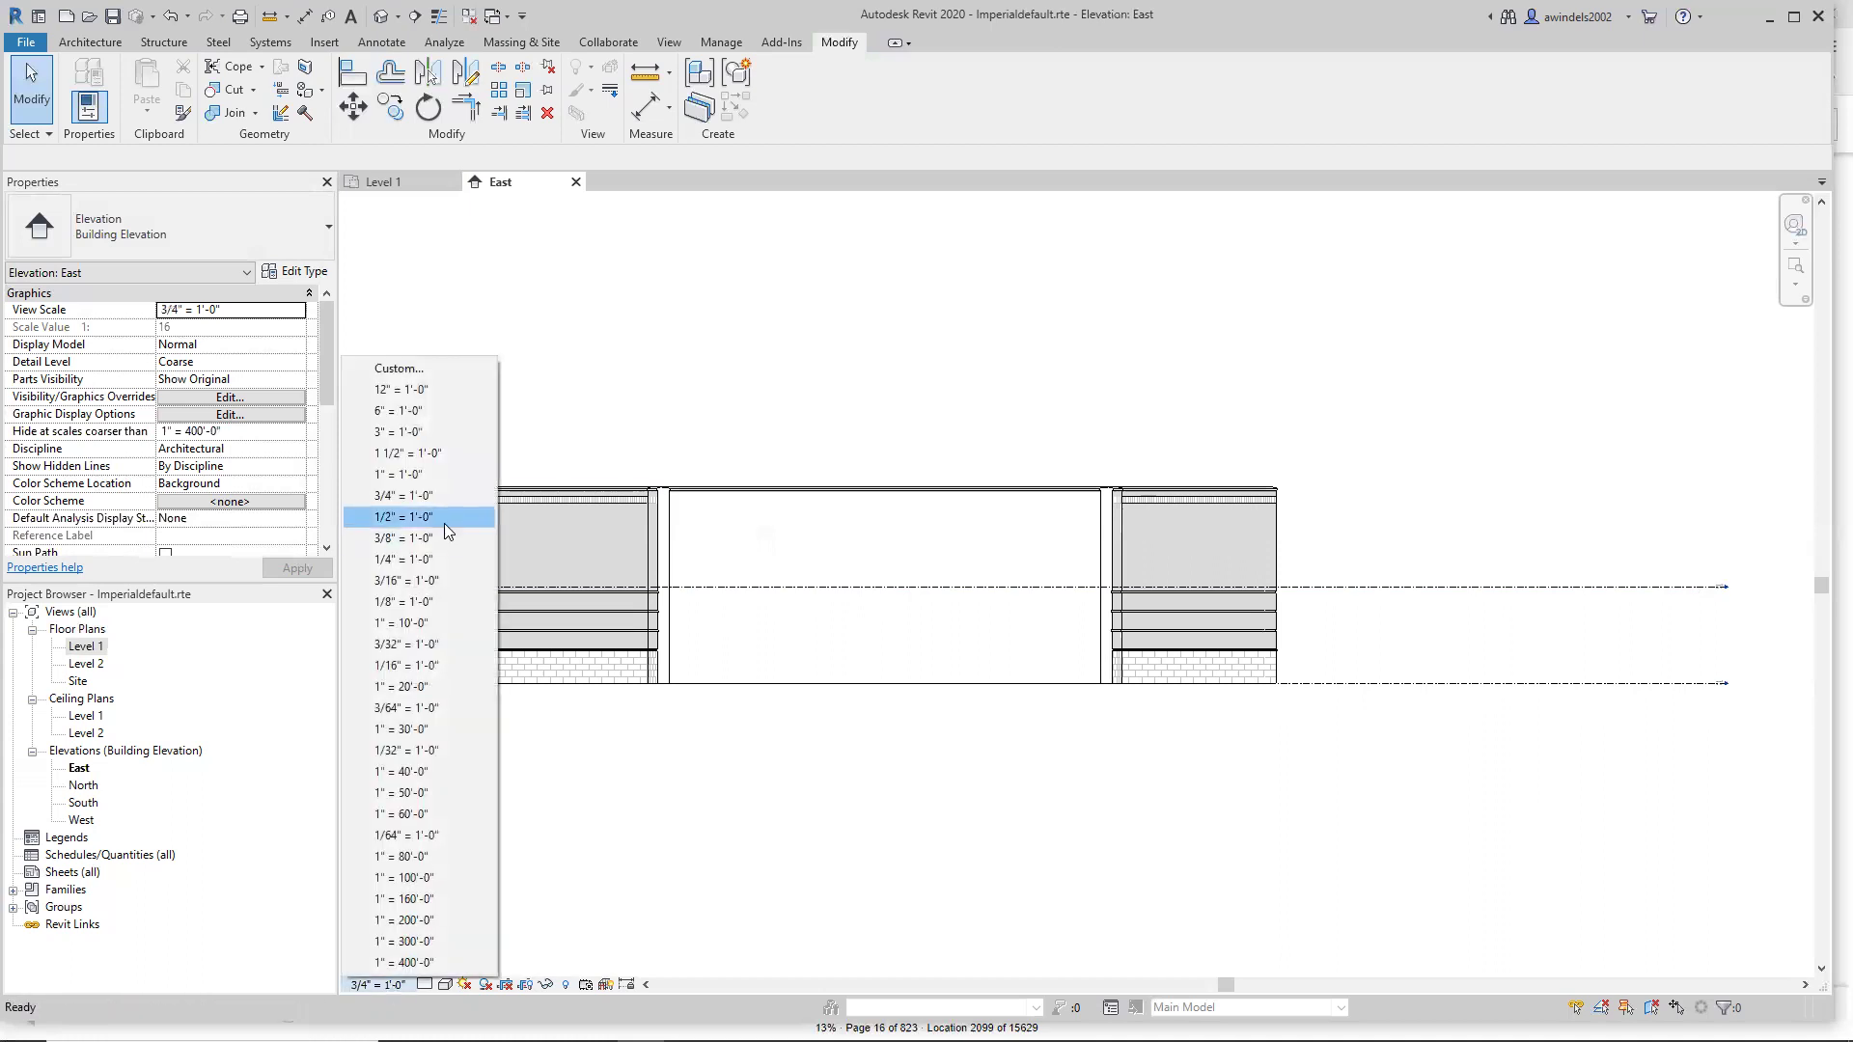
click(444, 522)
Set the East elevation's view scale back to 1/8" = 1'-0".
click(384, 984)
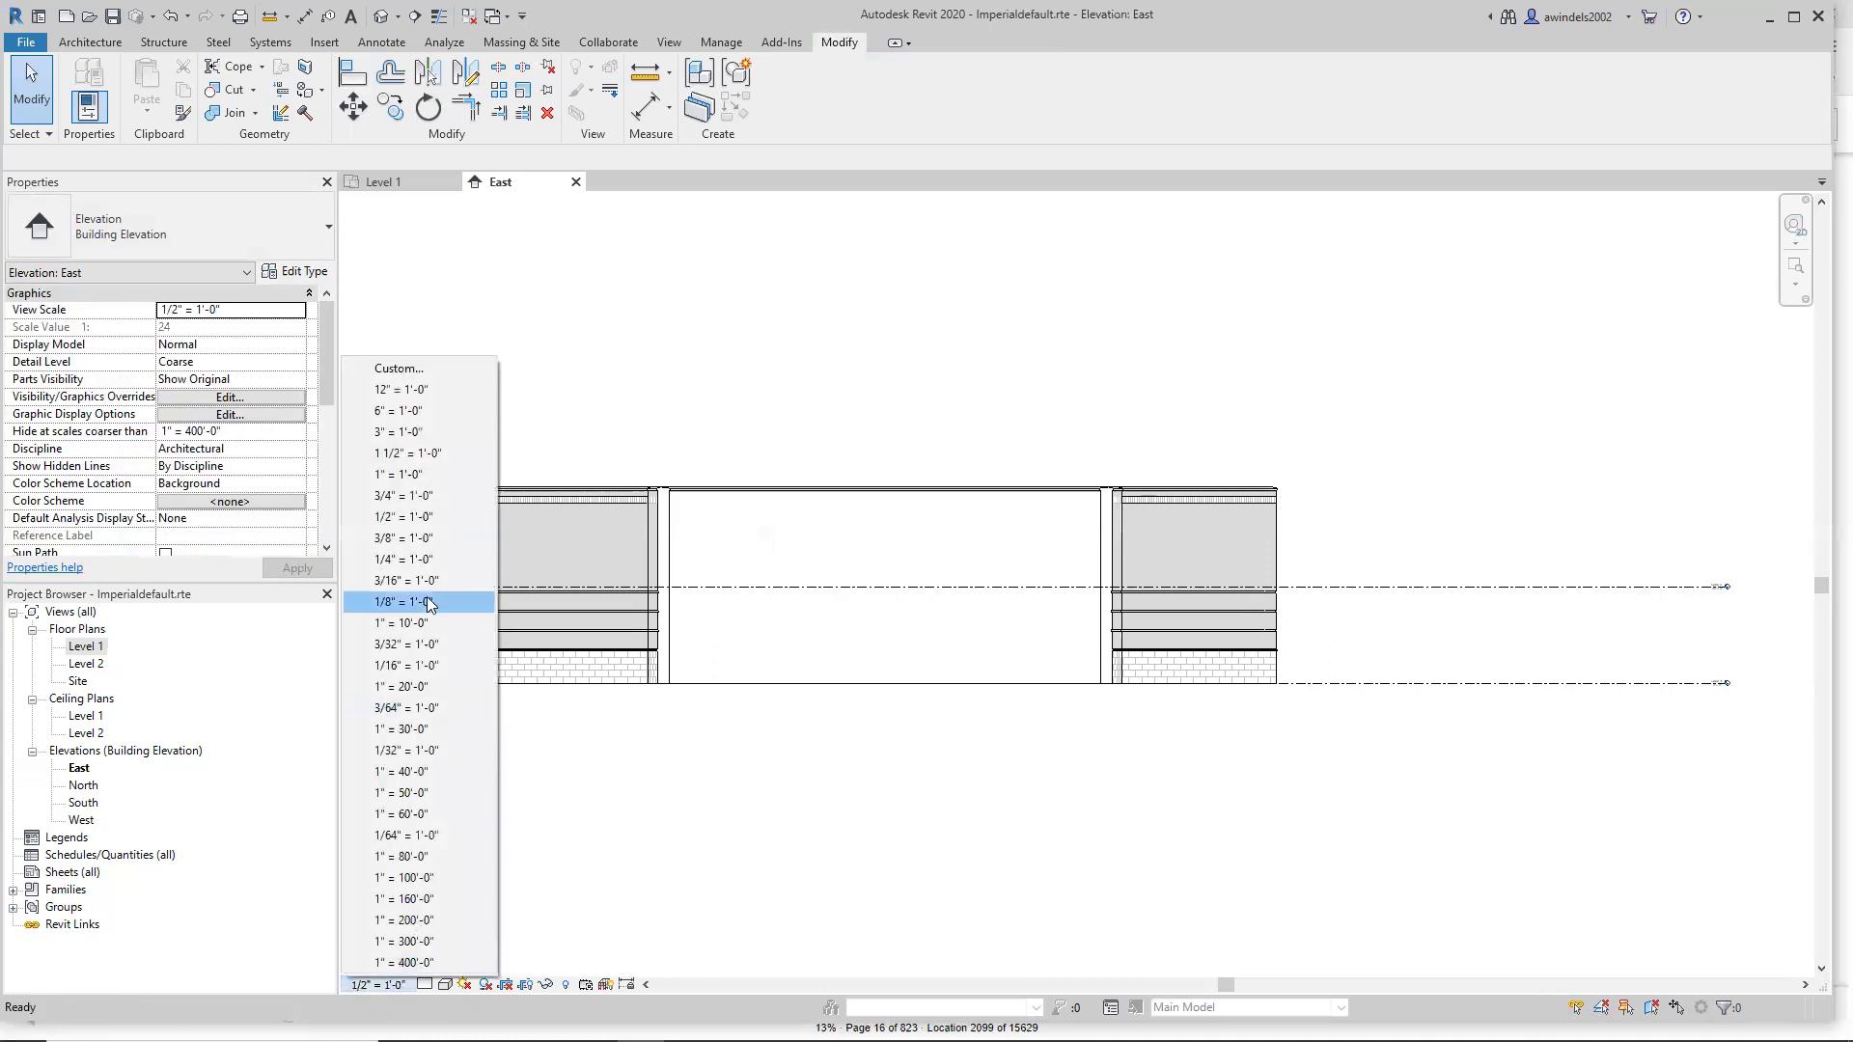
click(432, 610)
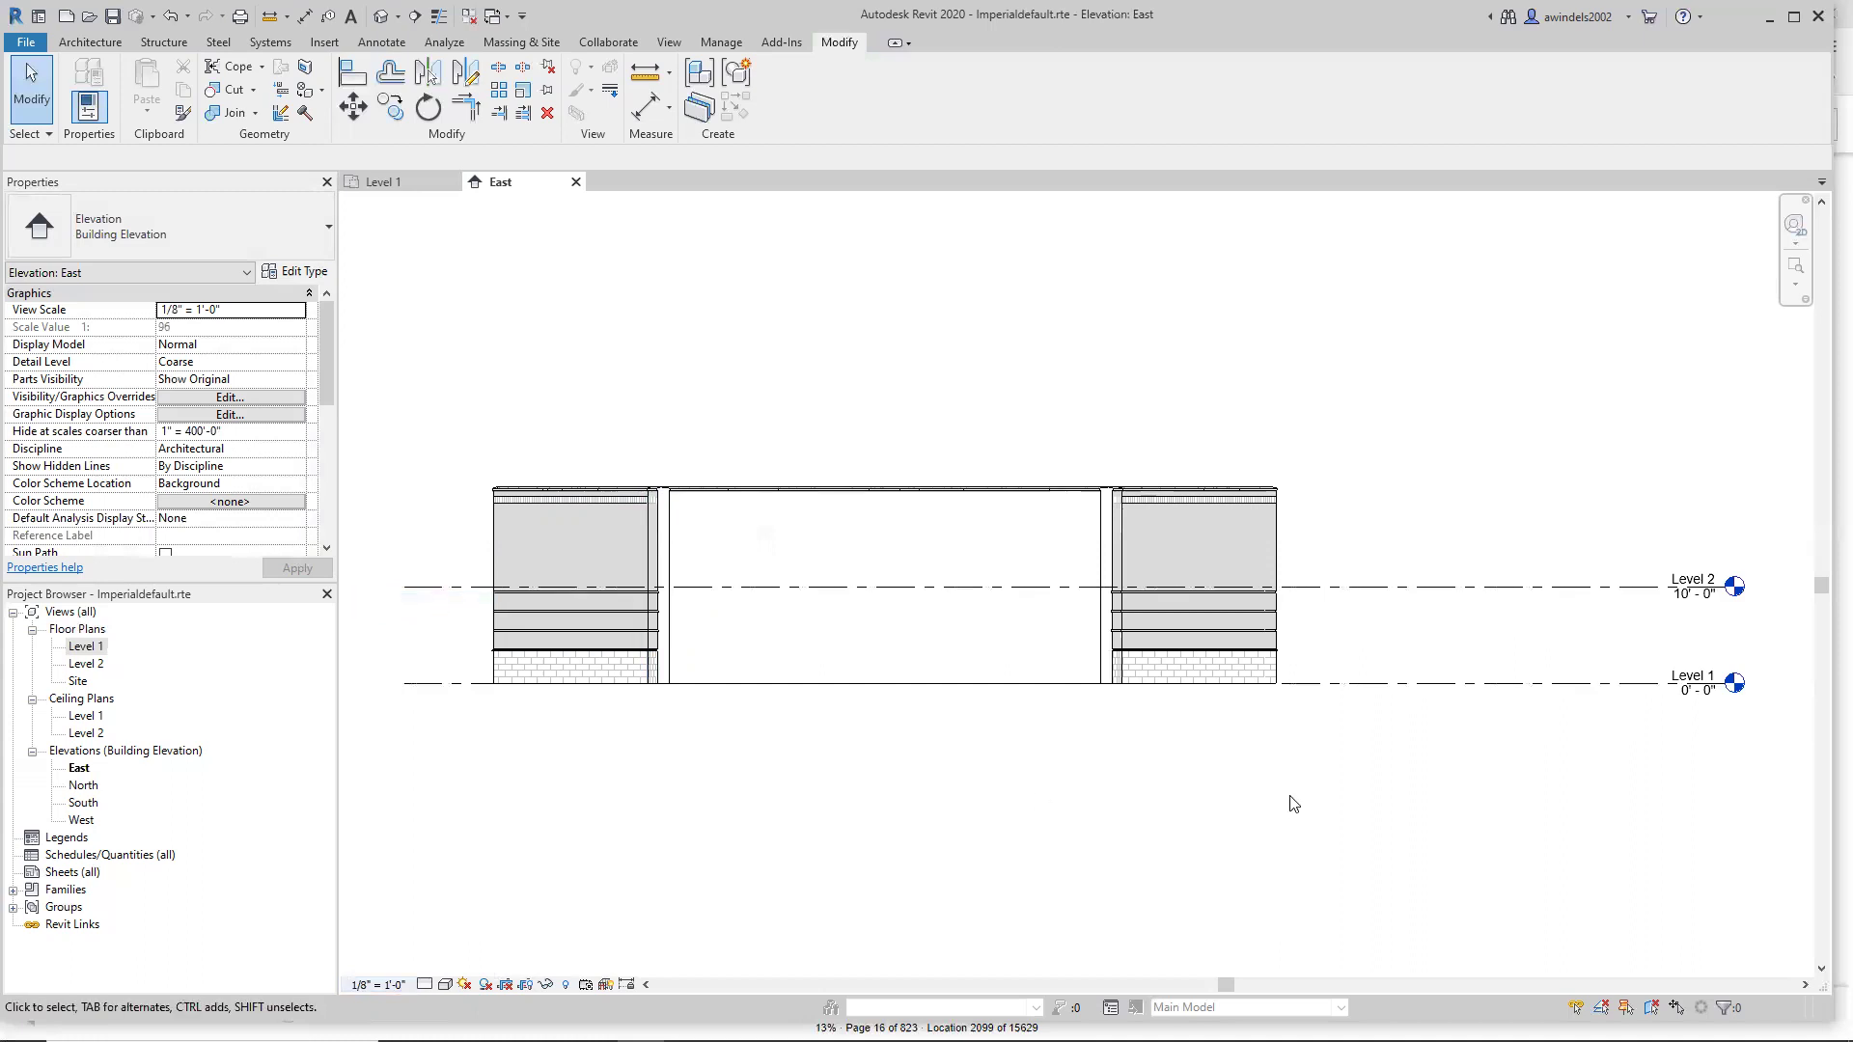
mouse_move(1357, 786)
middle_down()
mouse_move(1395, 799)
mouse_move(1337, 780)
middle_up()
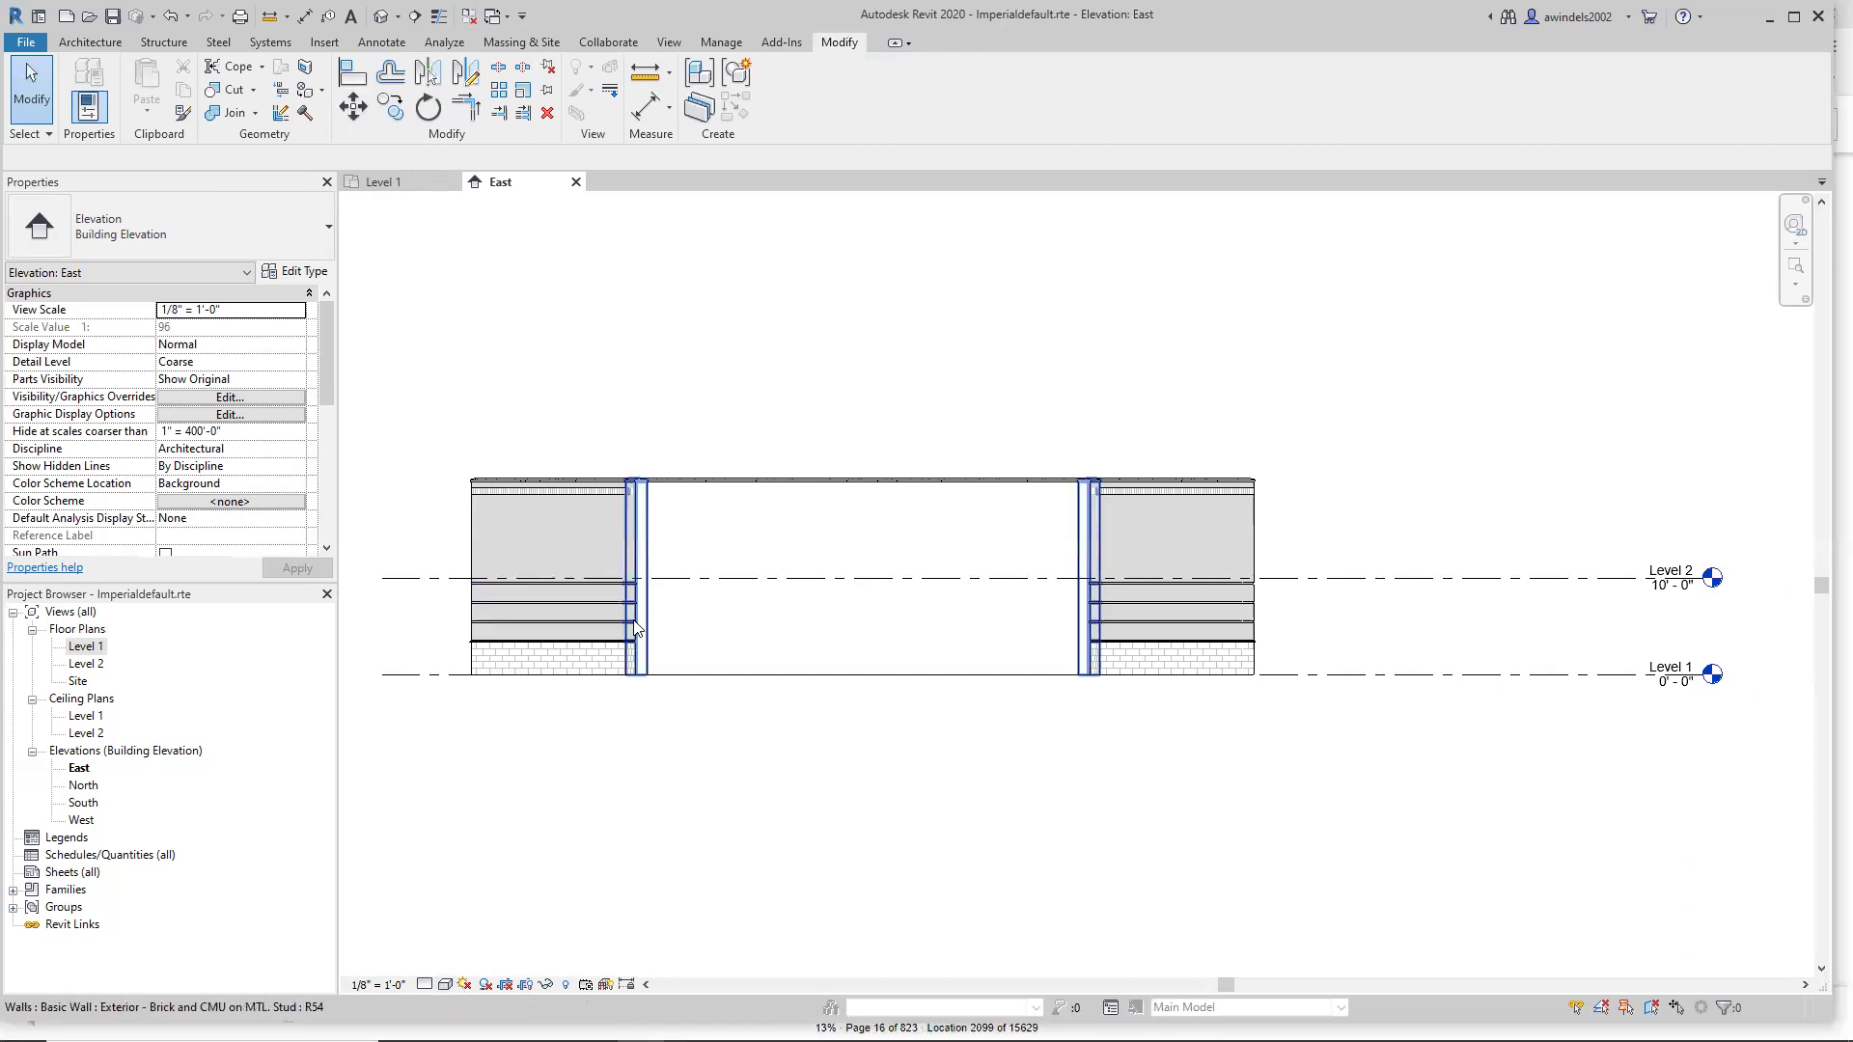
key(ctrl)
key(ctrl)
key(ctrl)
key(ctrl)
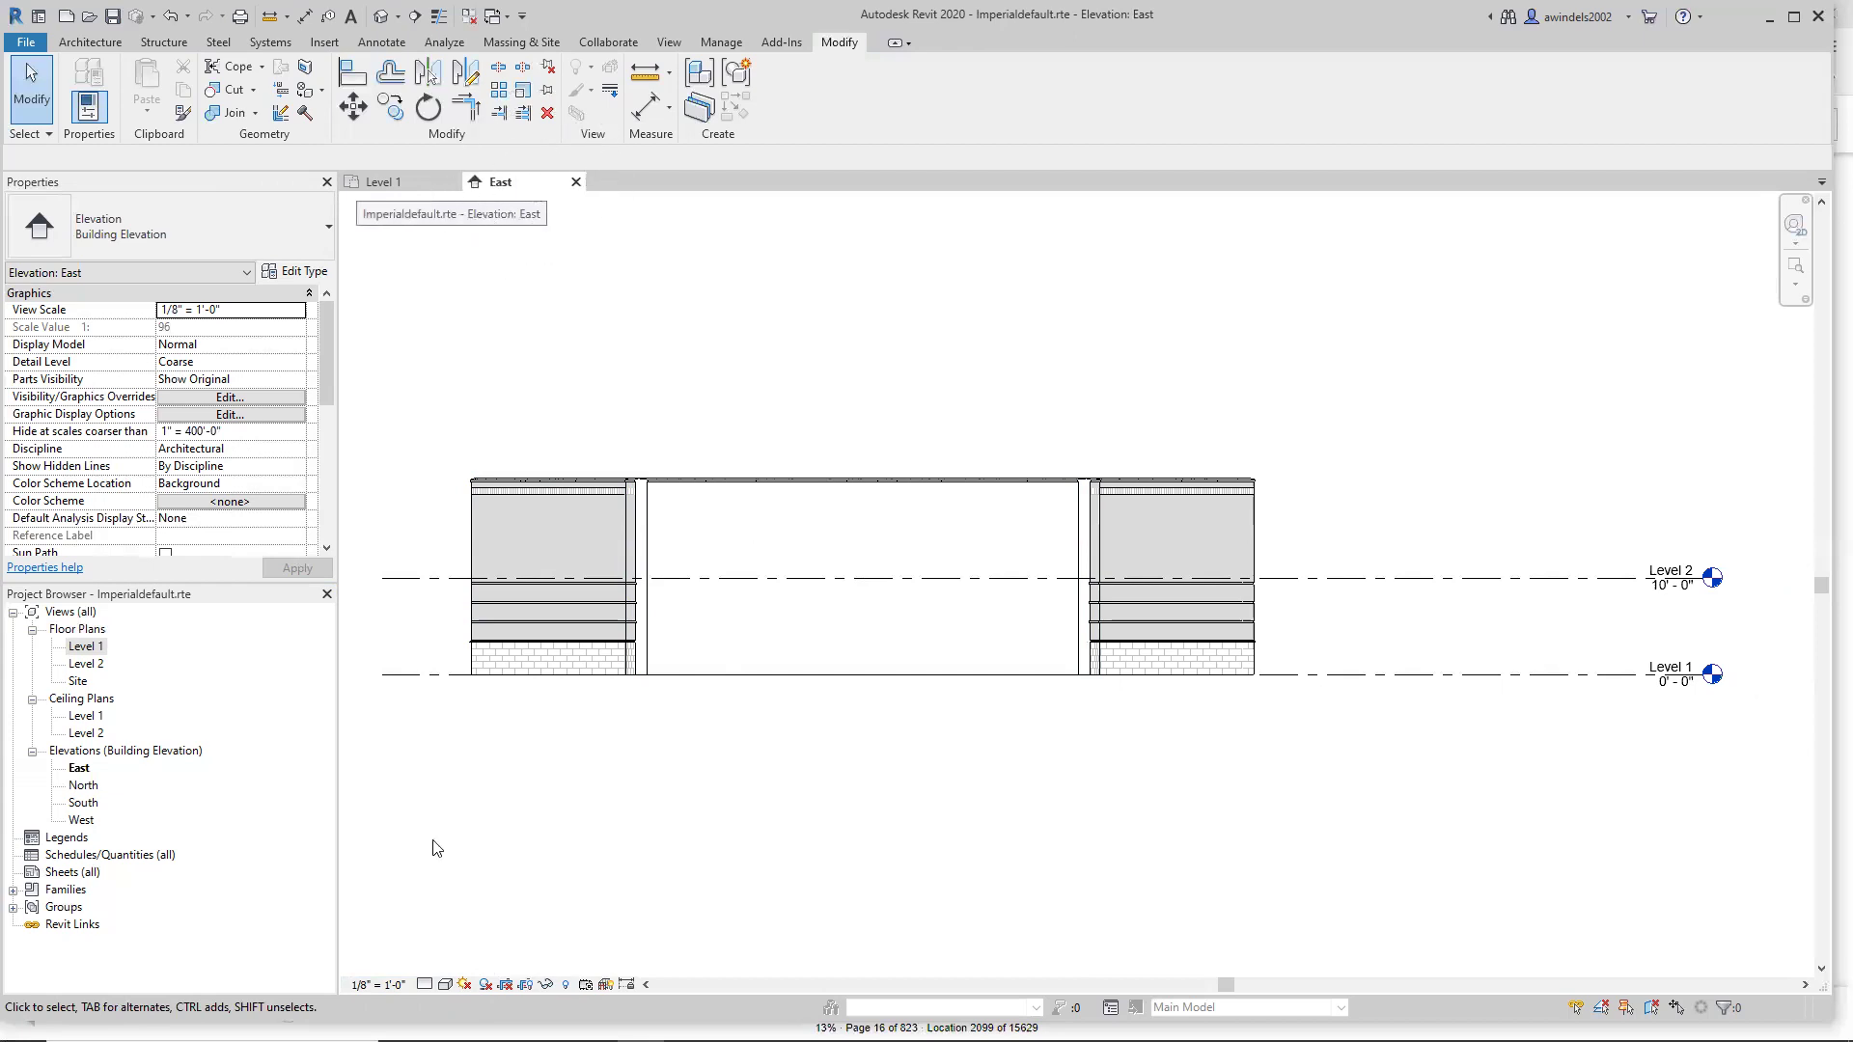
click(383, 181)
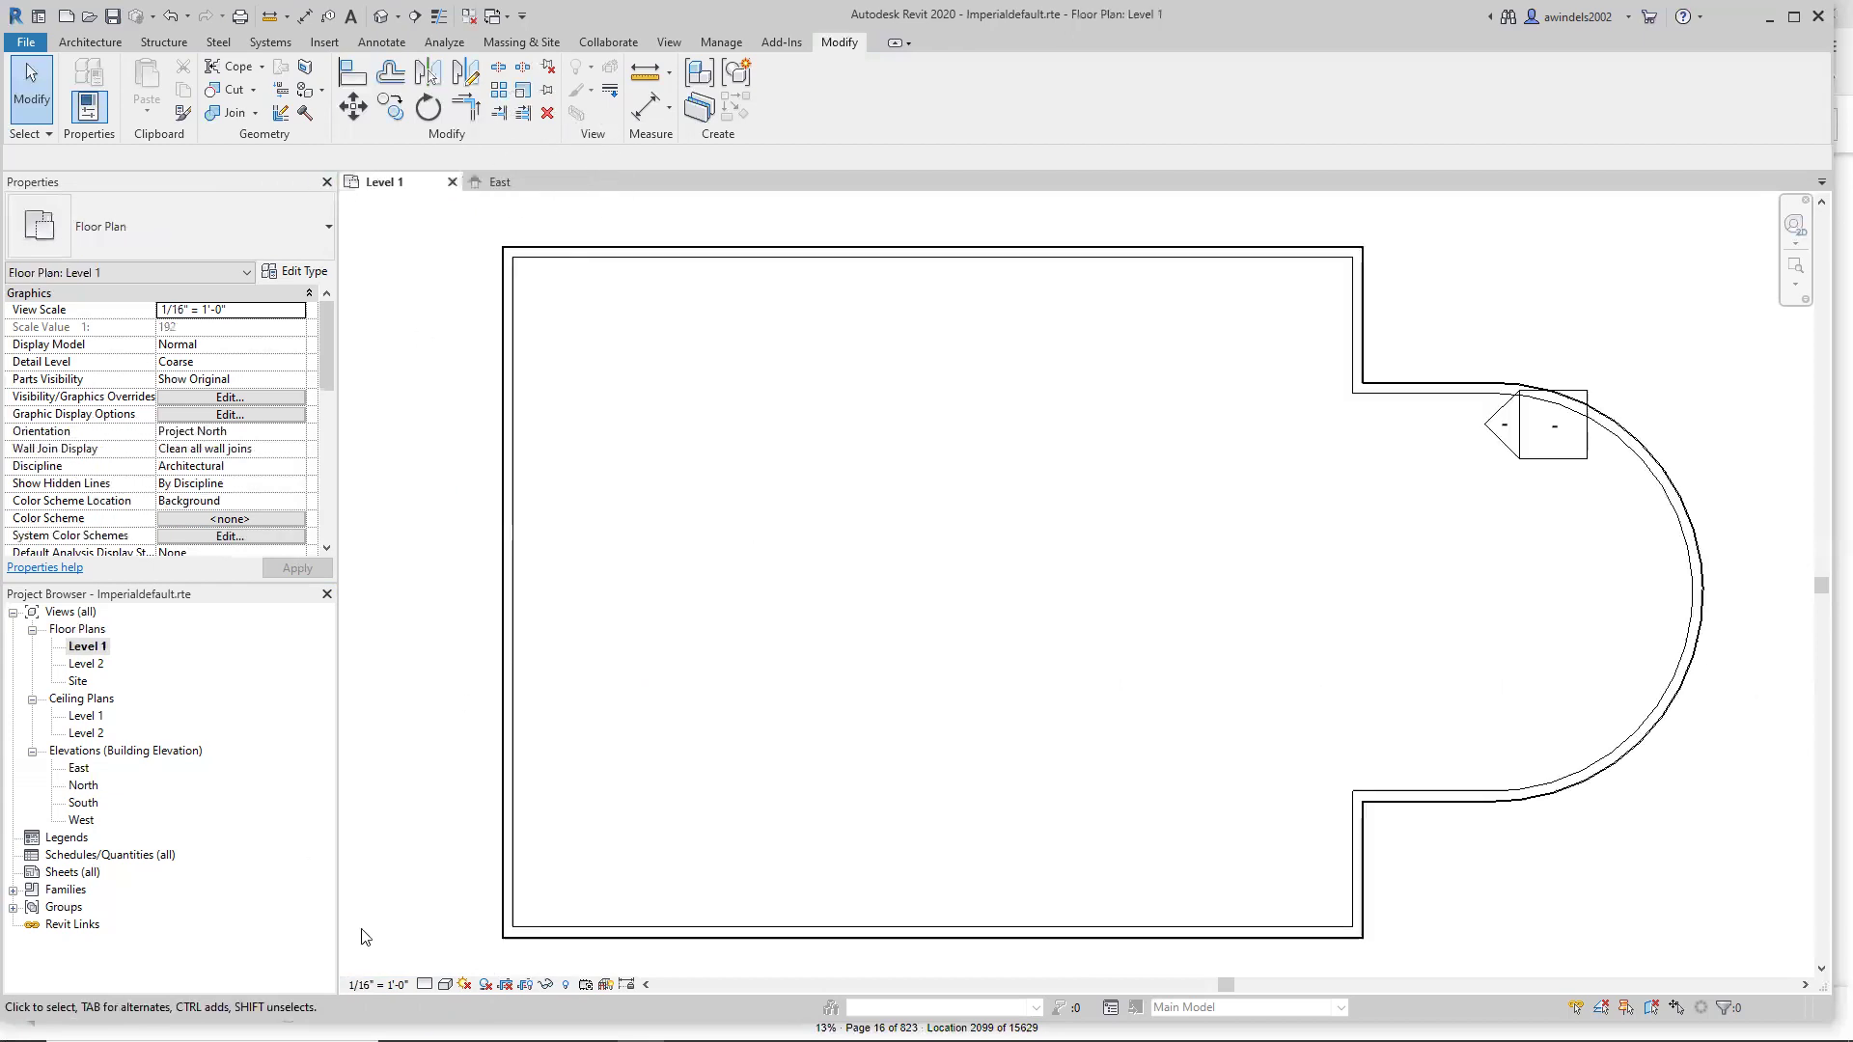
key(ctrl)
key(ctrl)
key(ctrl)
key(ctrl)
key(ctrl)
key(ctrl)
key(ctrl)
Set the East elevation's detail level to Fine and save the project at the reminder.
click(500, 181)
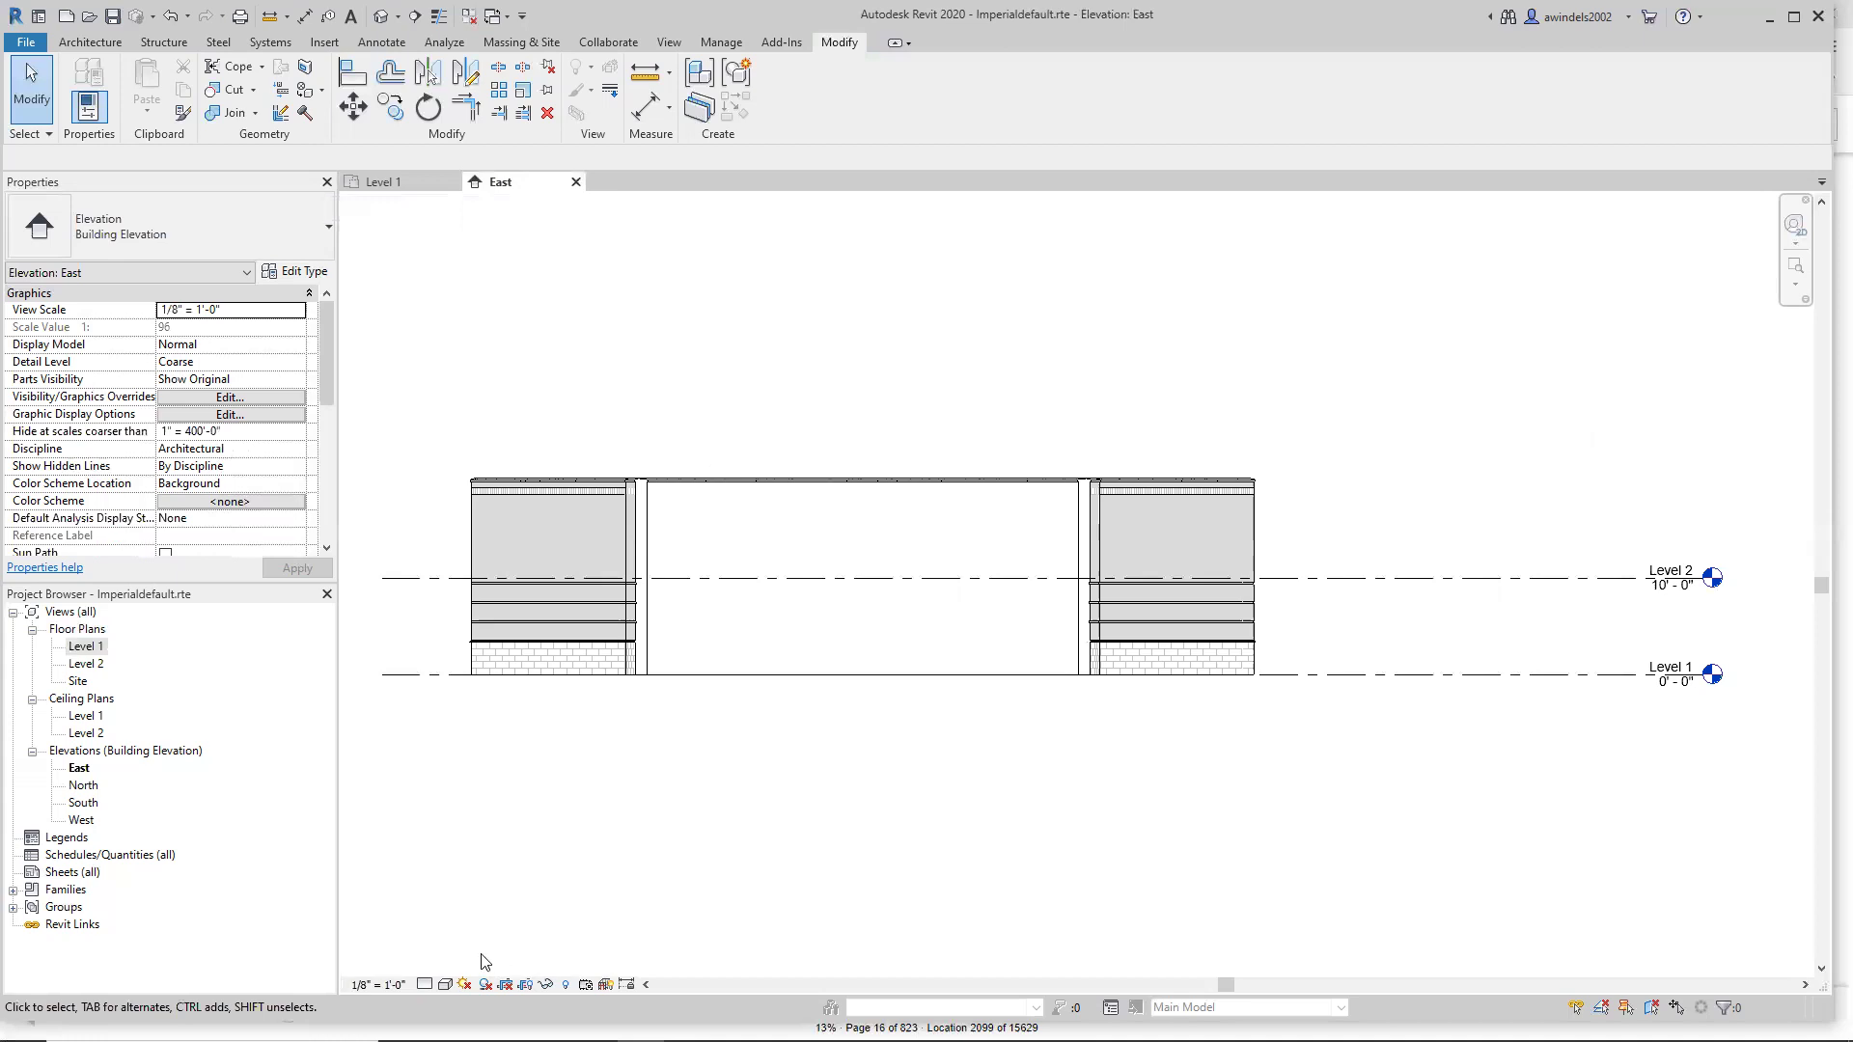
click(425, 985)
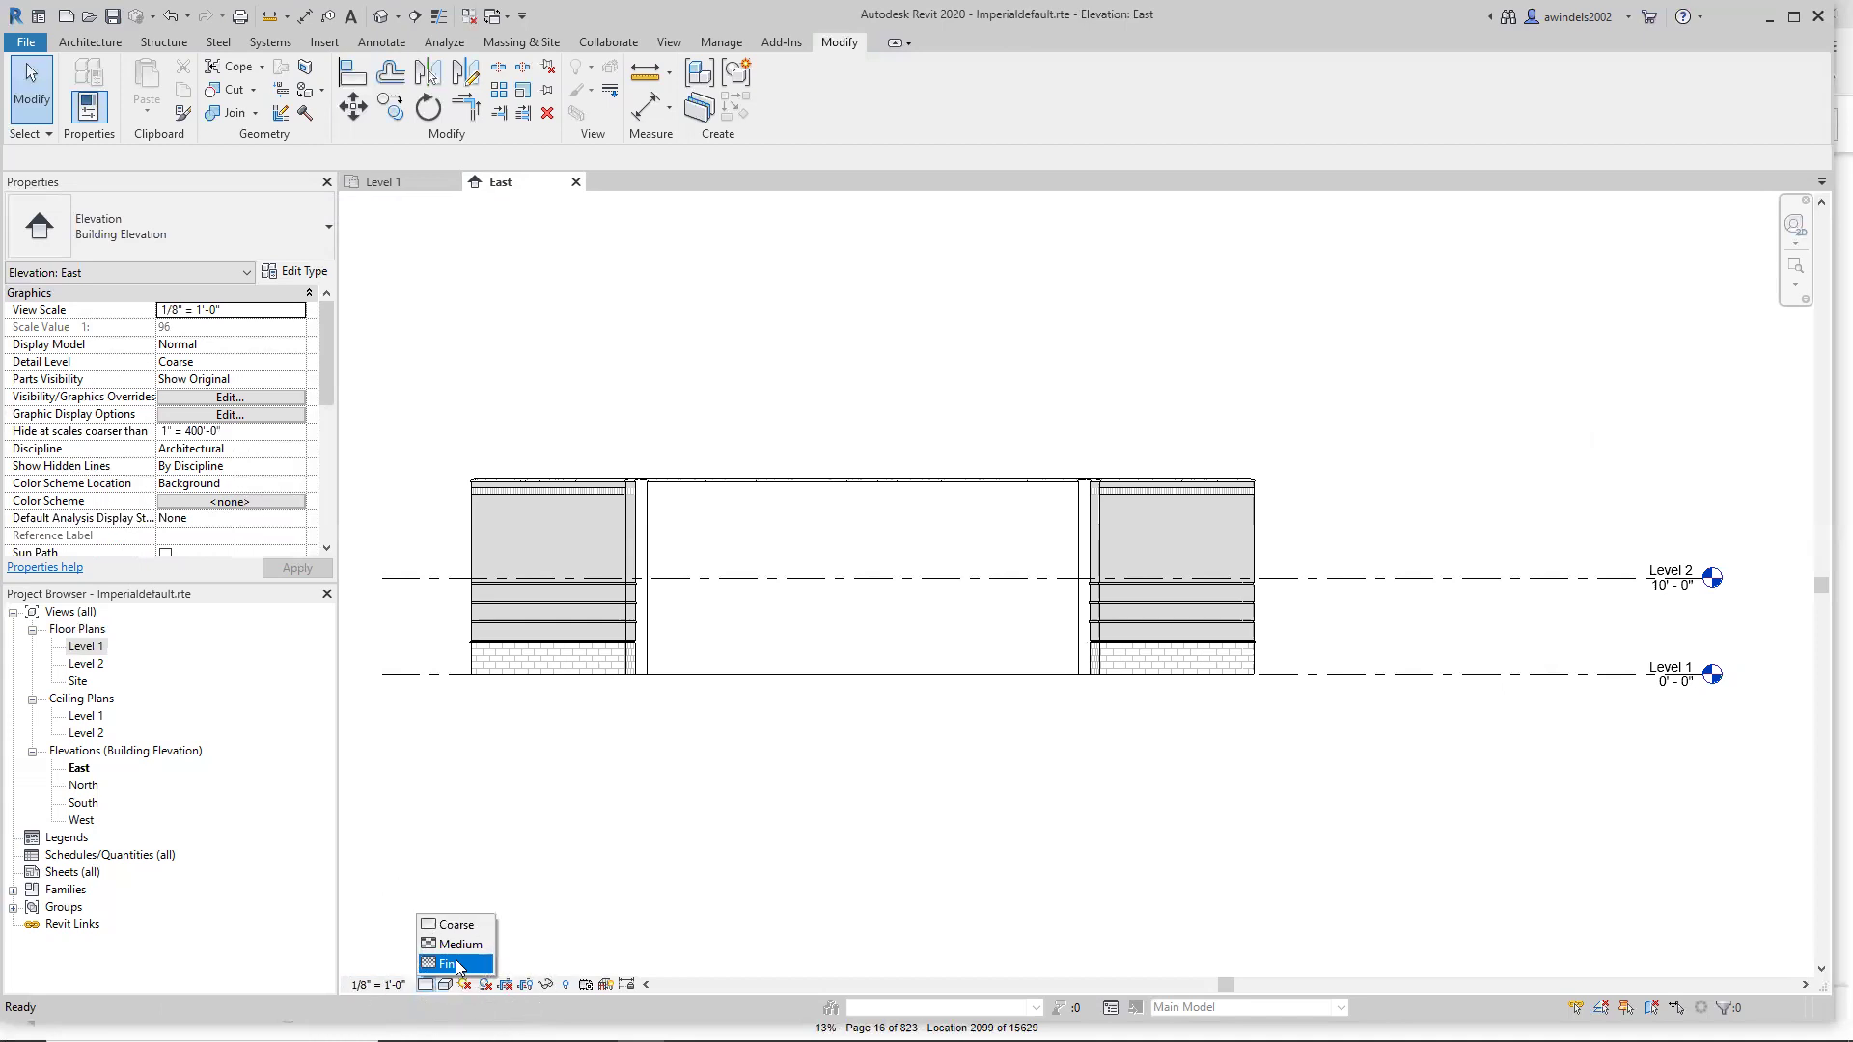
click(450, 964)
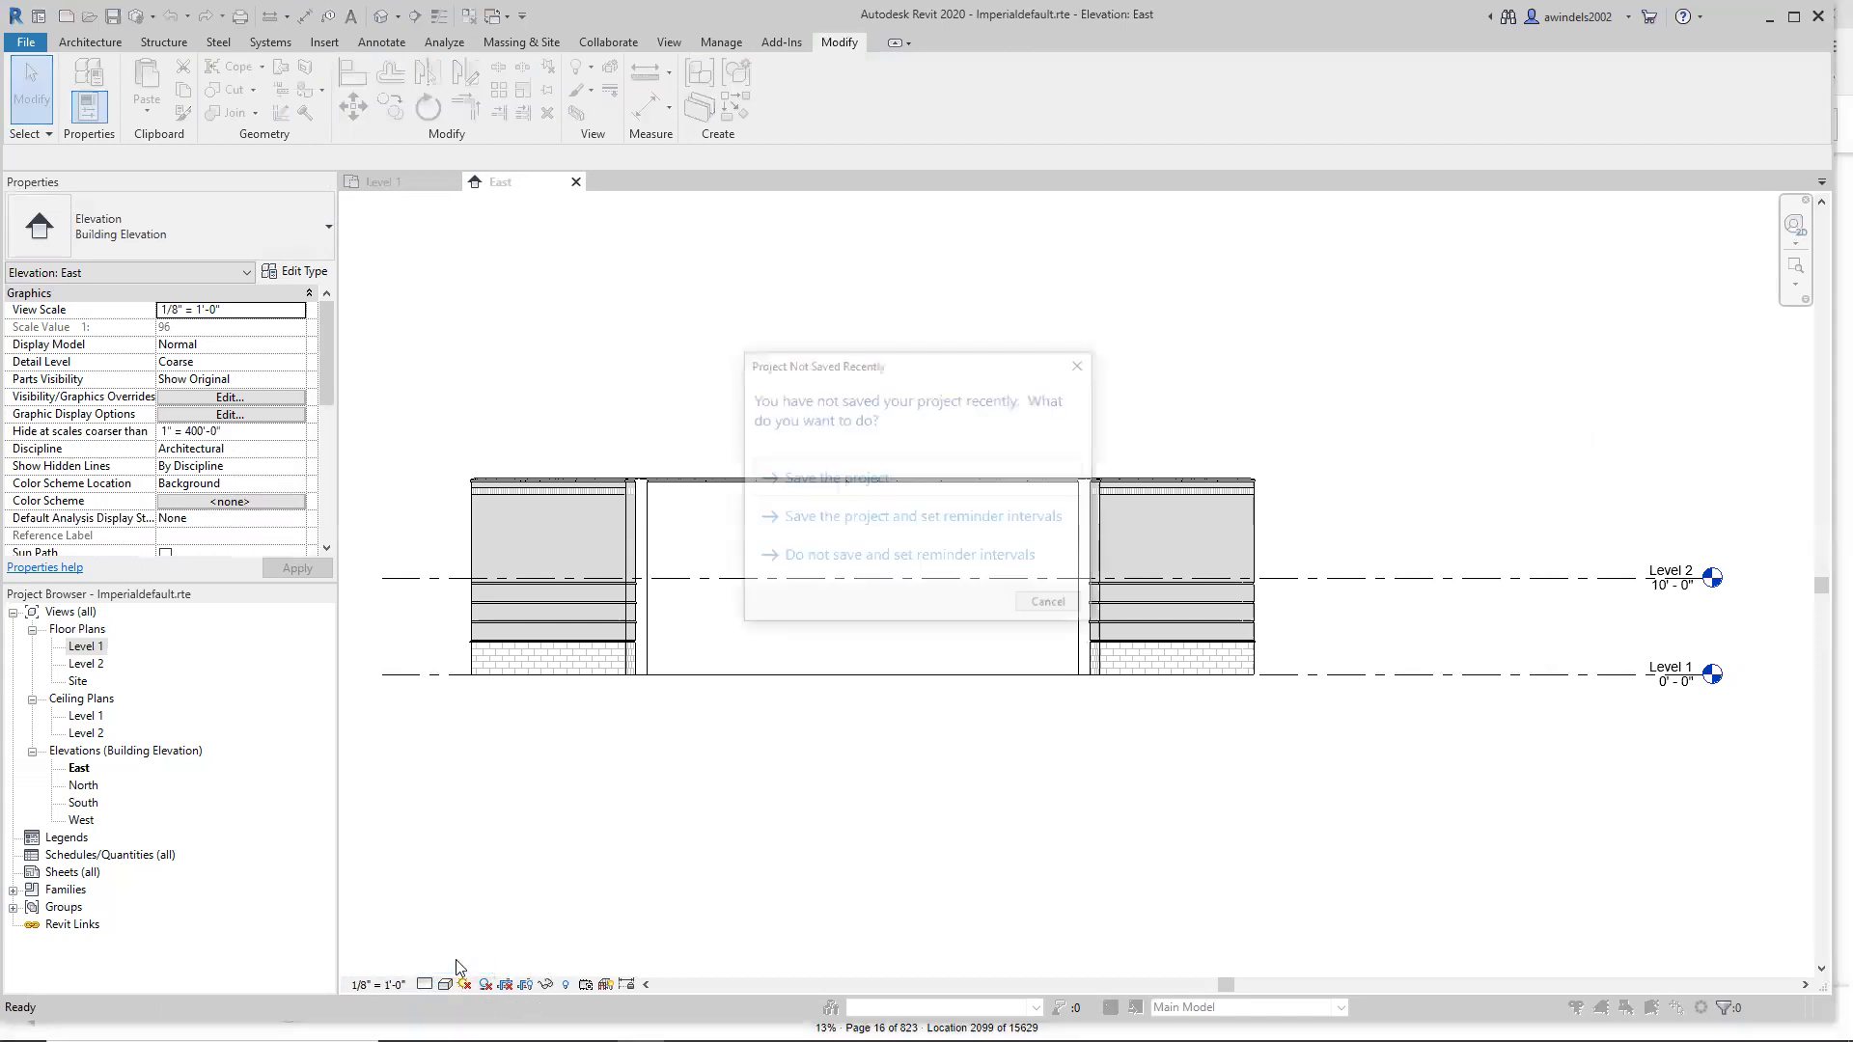
click(907, 490)
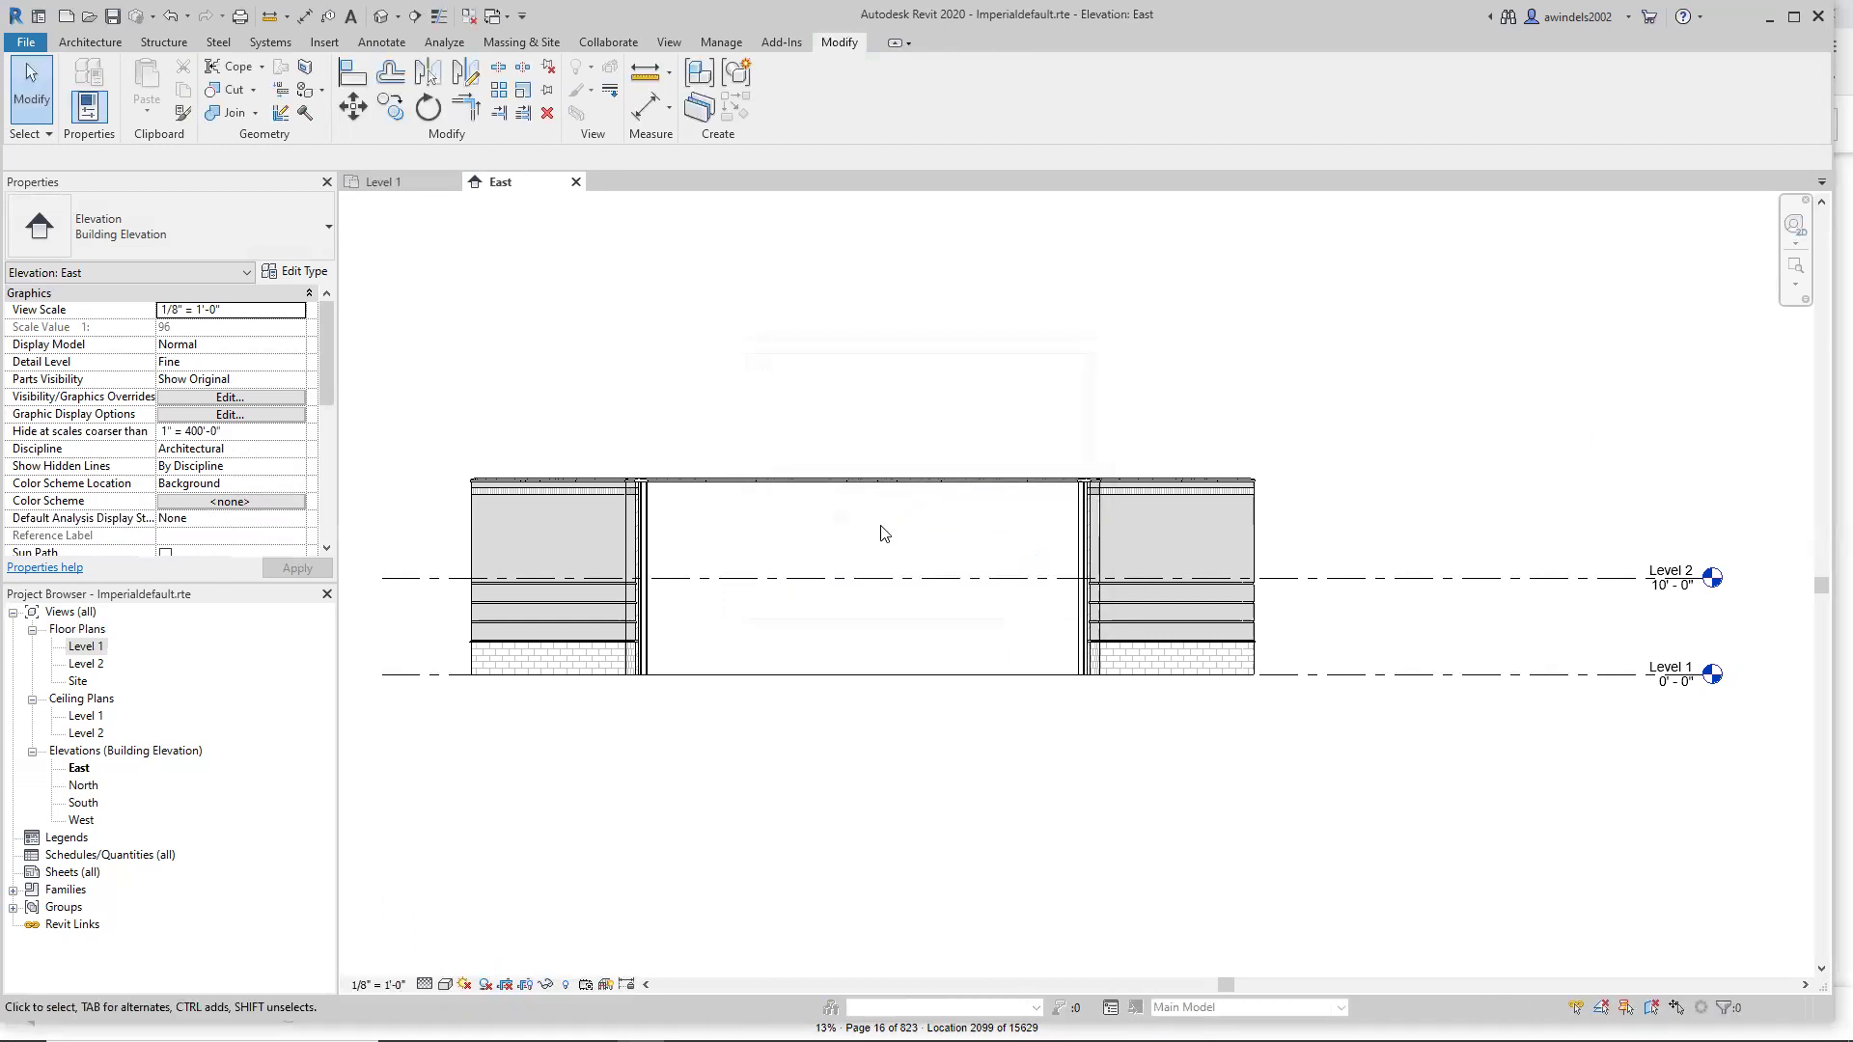
scroll(550, 494, up, 4)
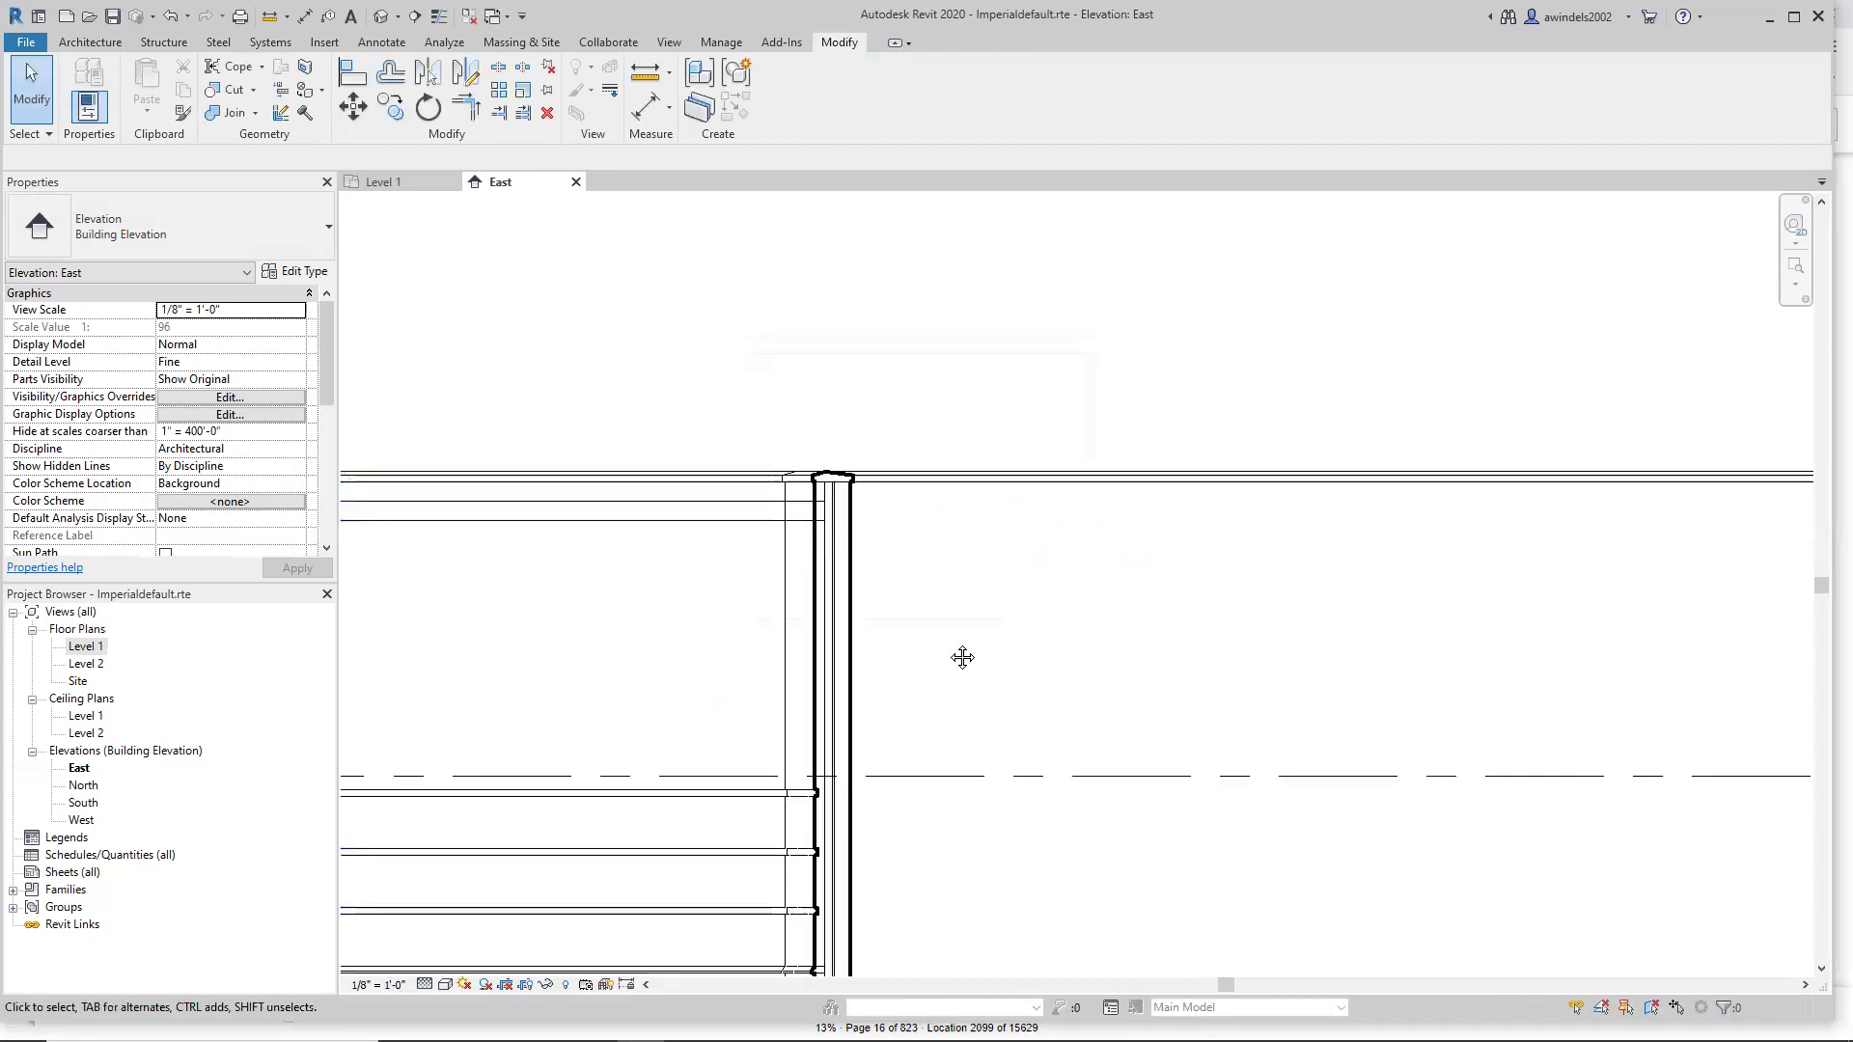
Set the East elevation's detail level to Coarse to compare how the walls are drawn.
click(426, 984)
click(467, 921)
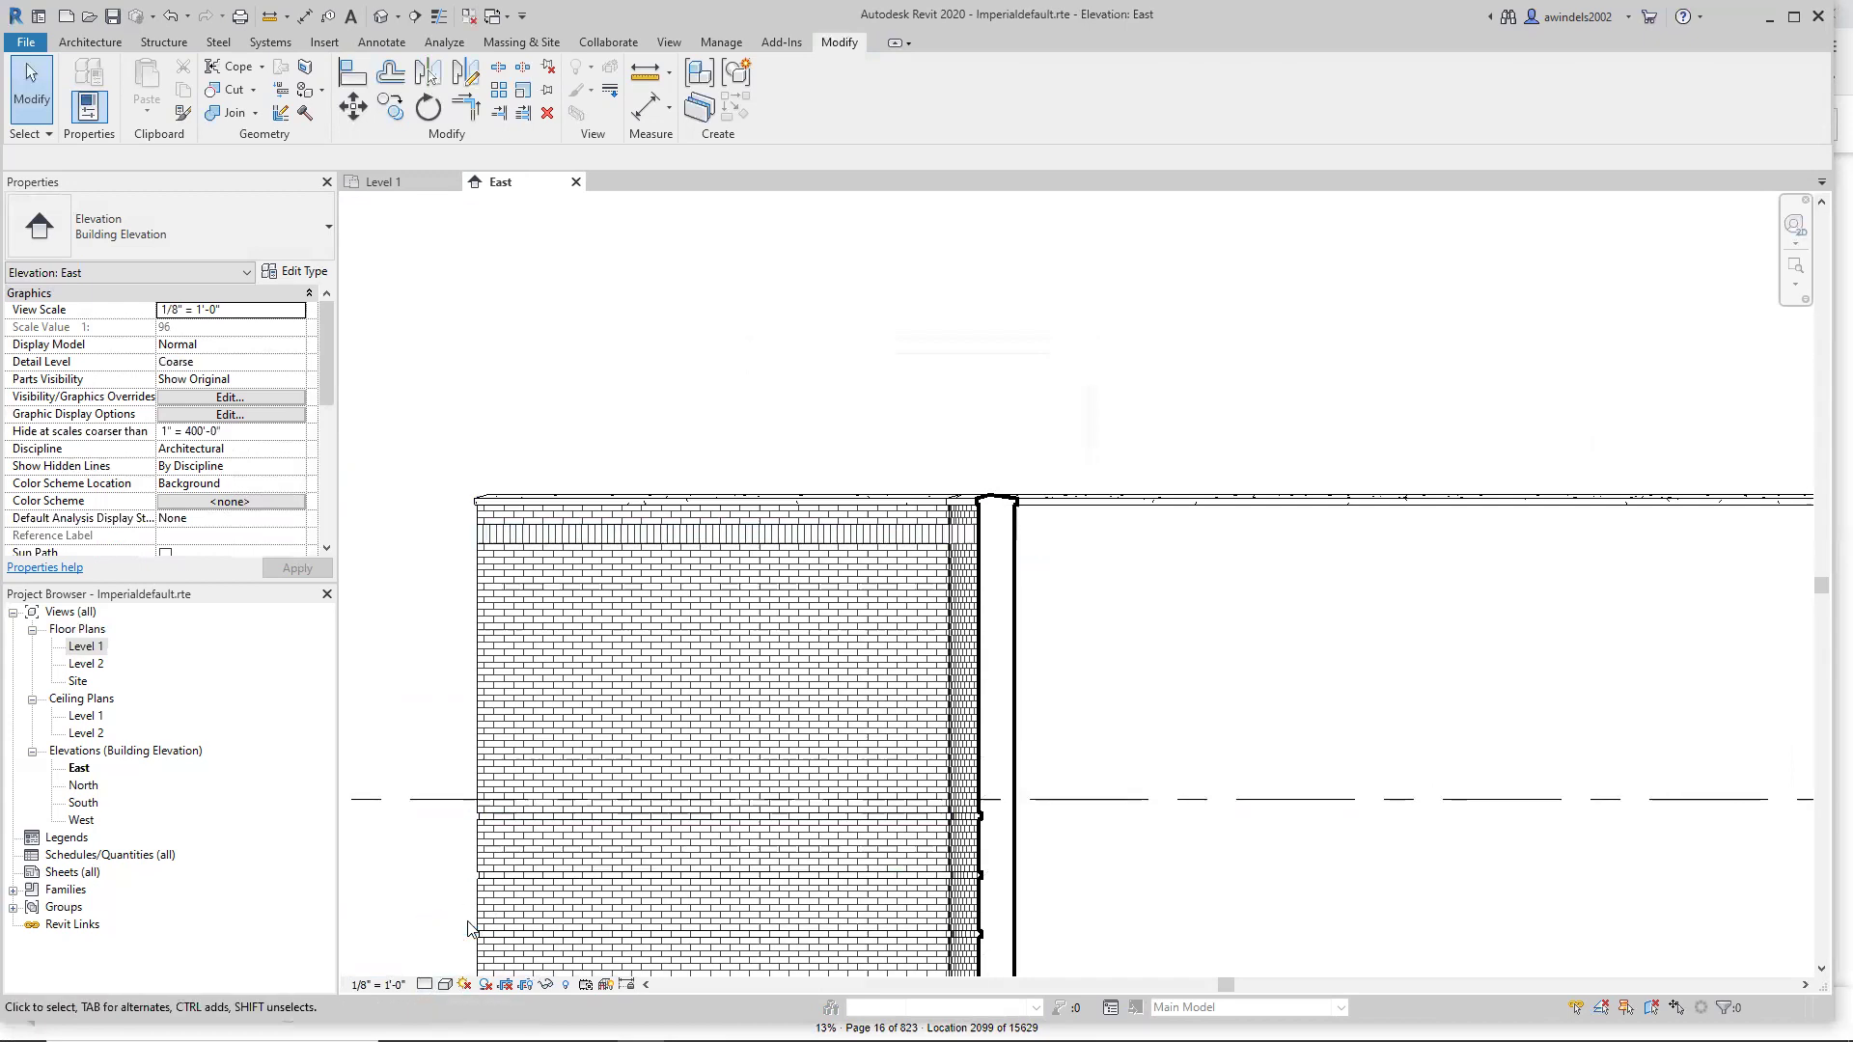
click(636, 961)
Set the East elevation's detail level back to Fine.
click(426, 985)
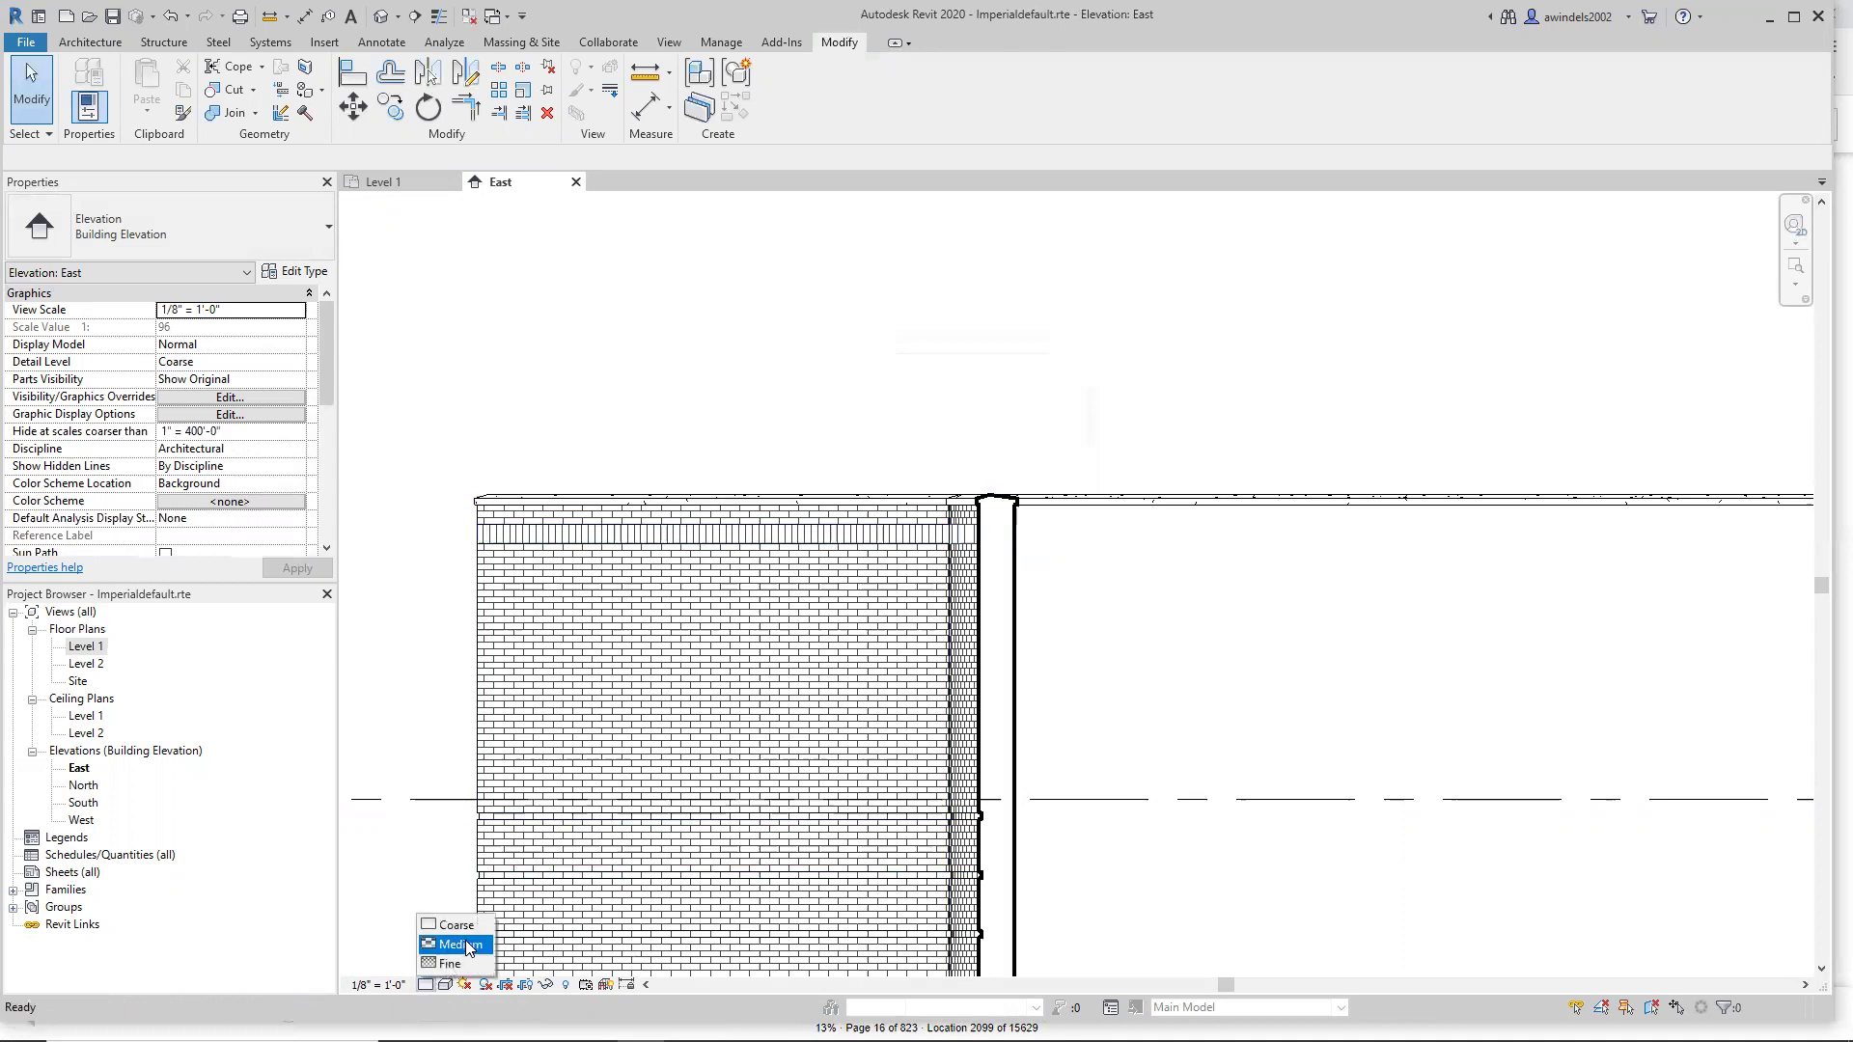
click(471, 964)
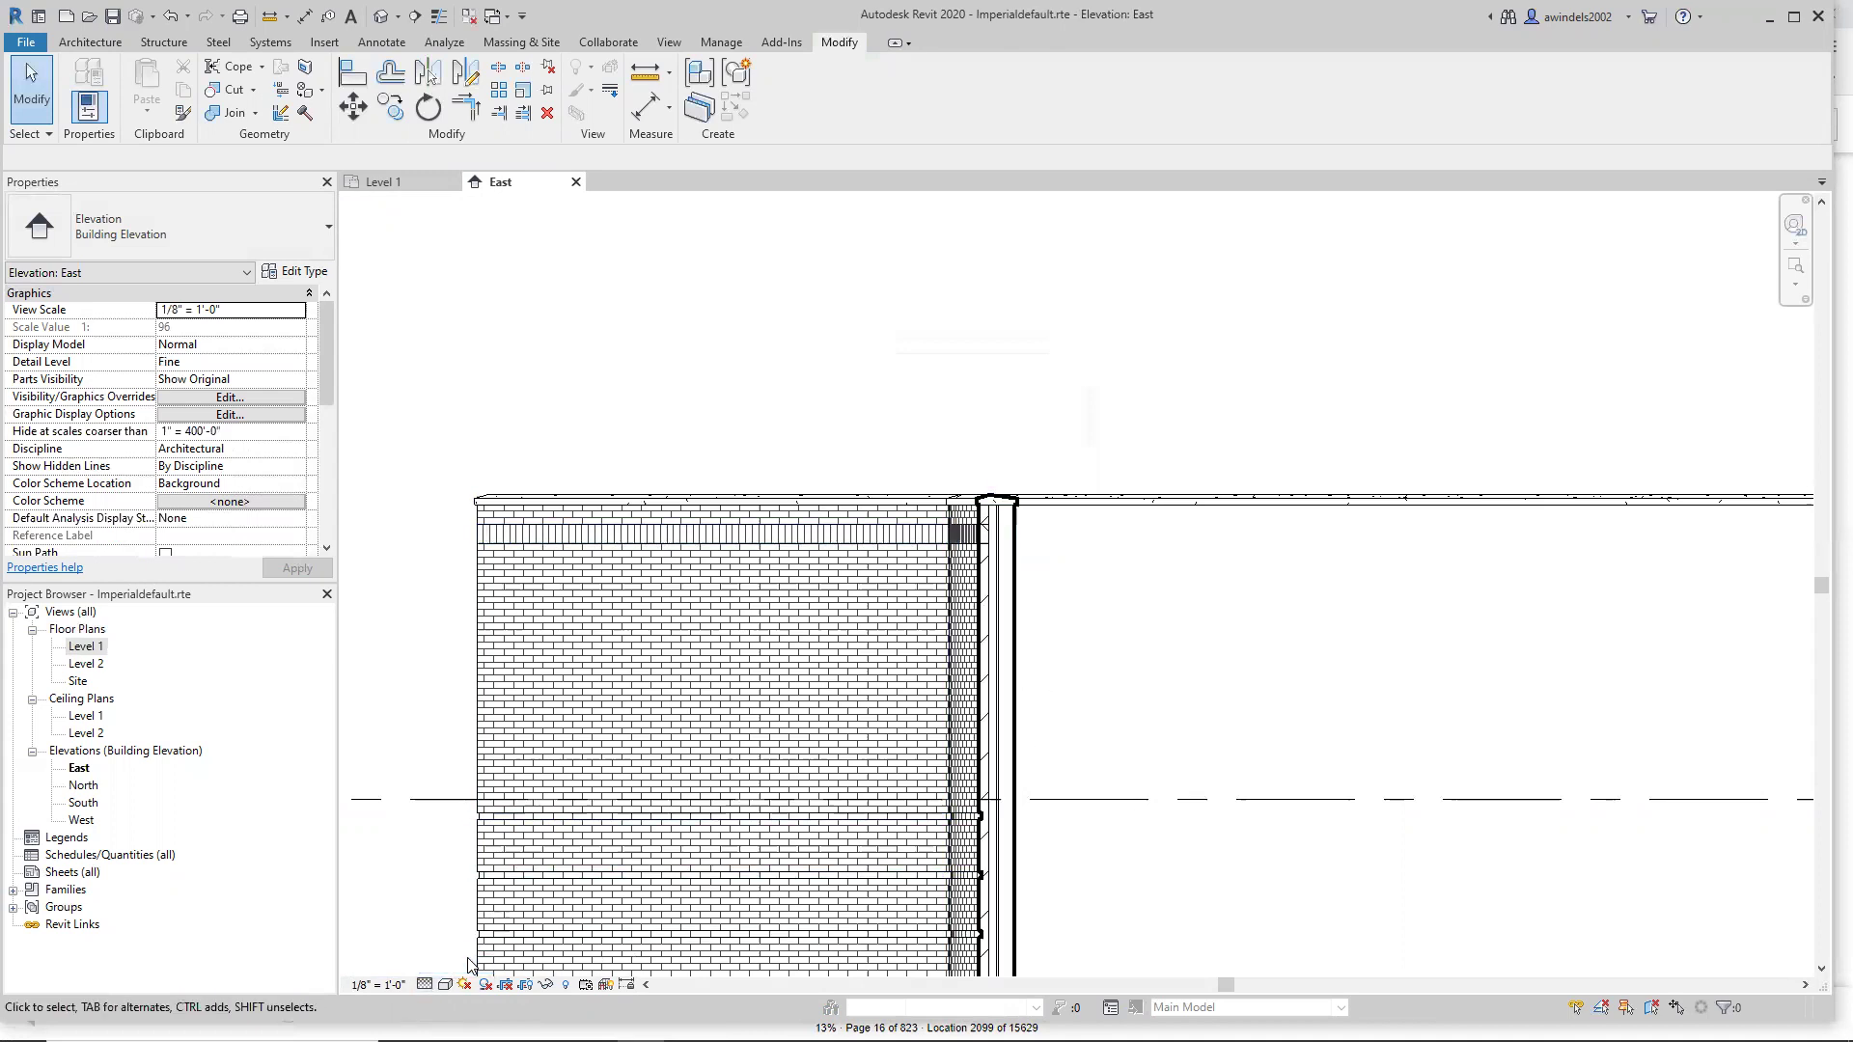
scroll(1093, 558, down, 5)
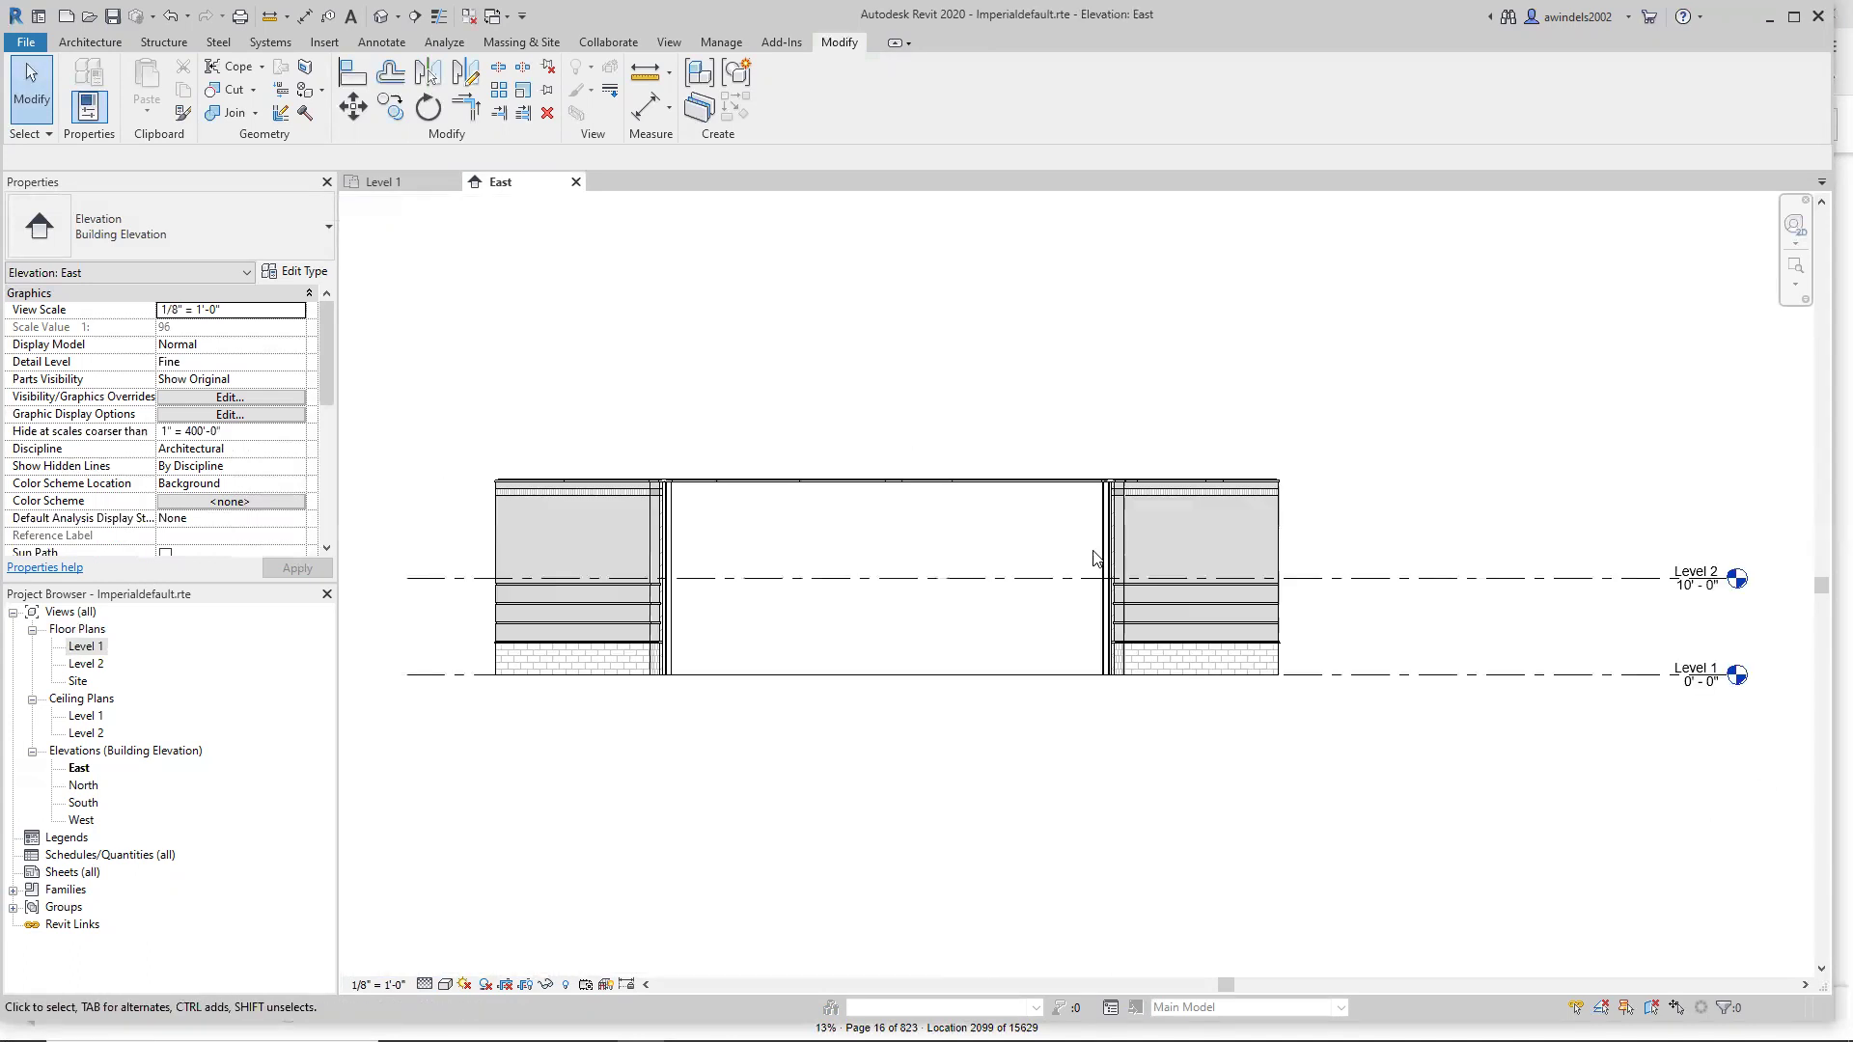
Set the Level 1 floor plan's detail level to Fine and examine the layers of the lower exterior wall.
click(400, 181)
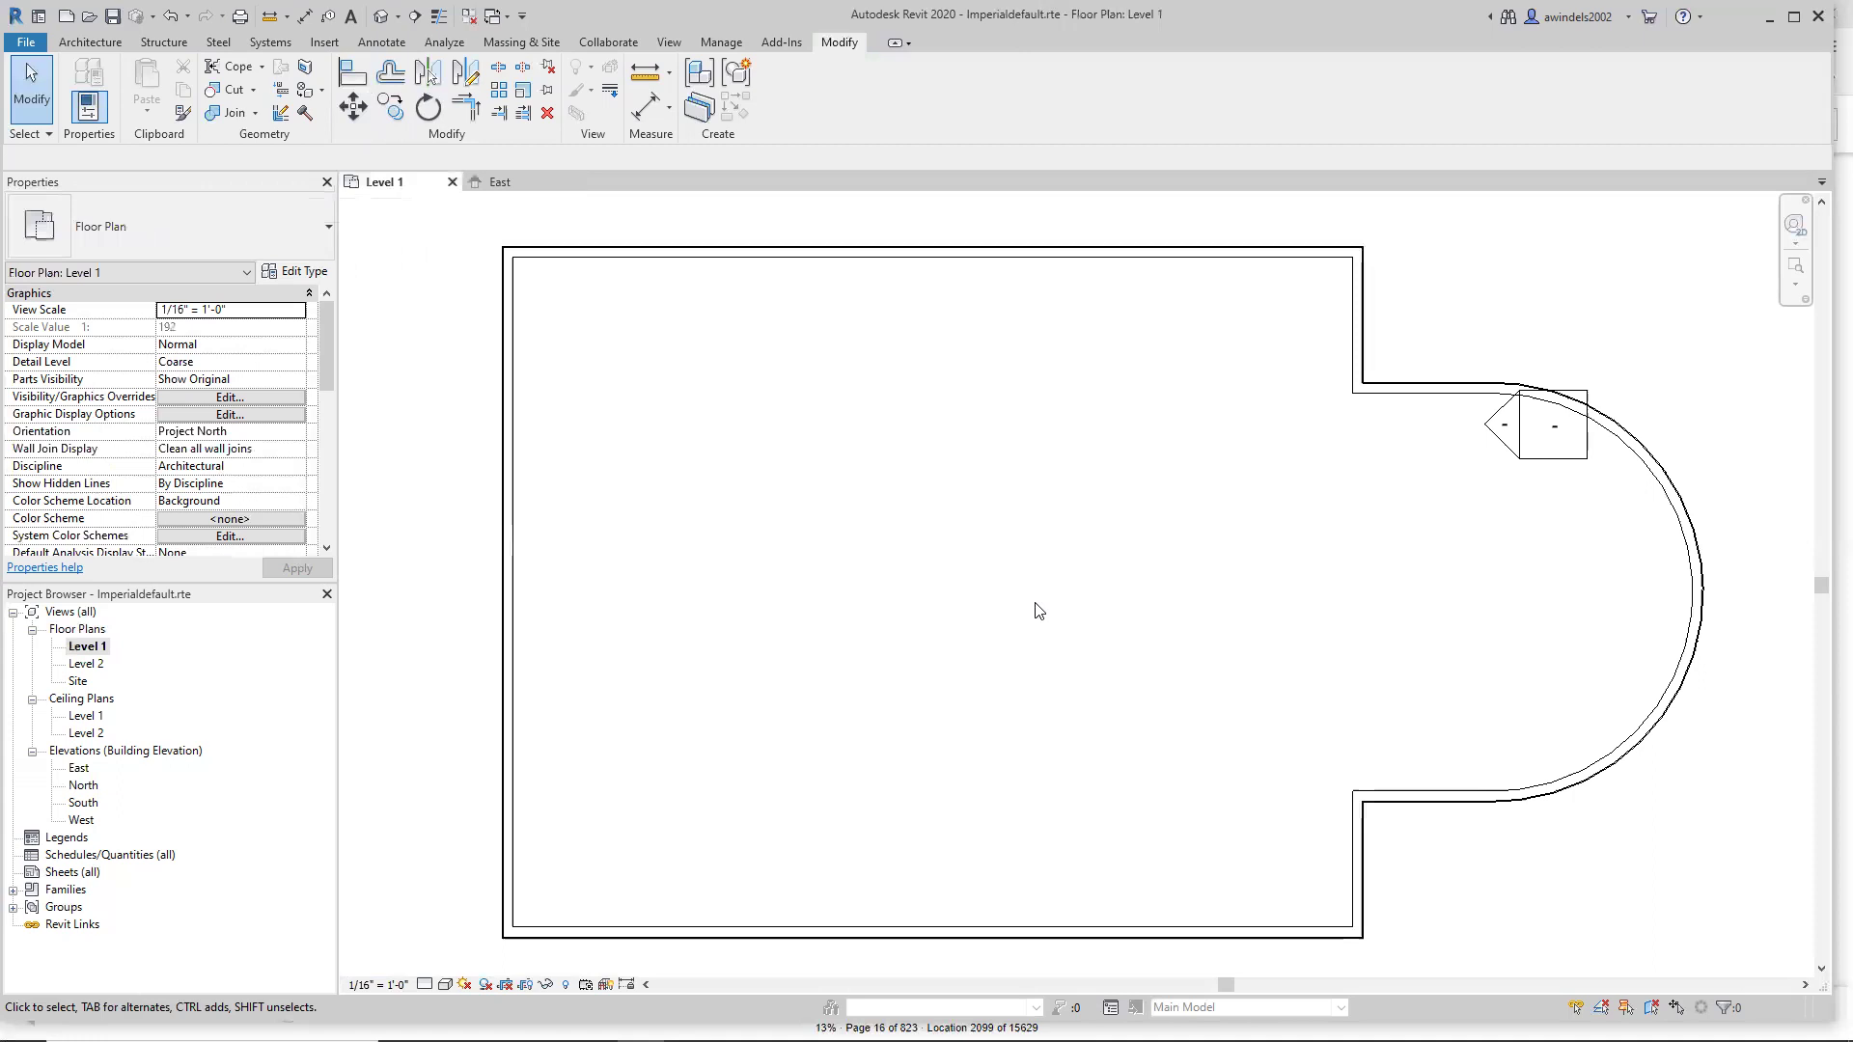
click(425, 985)
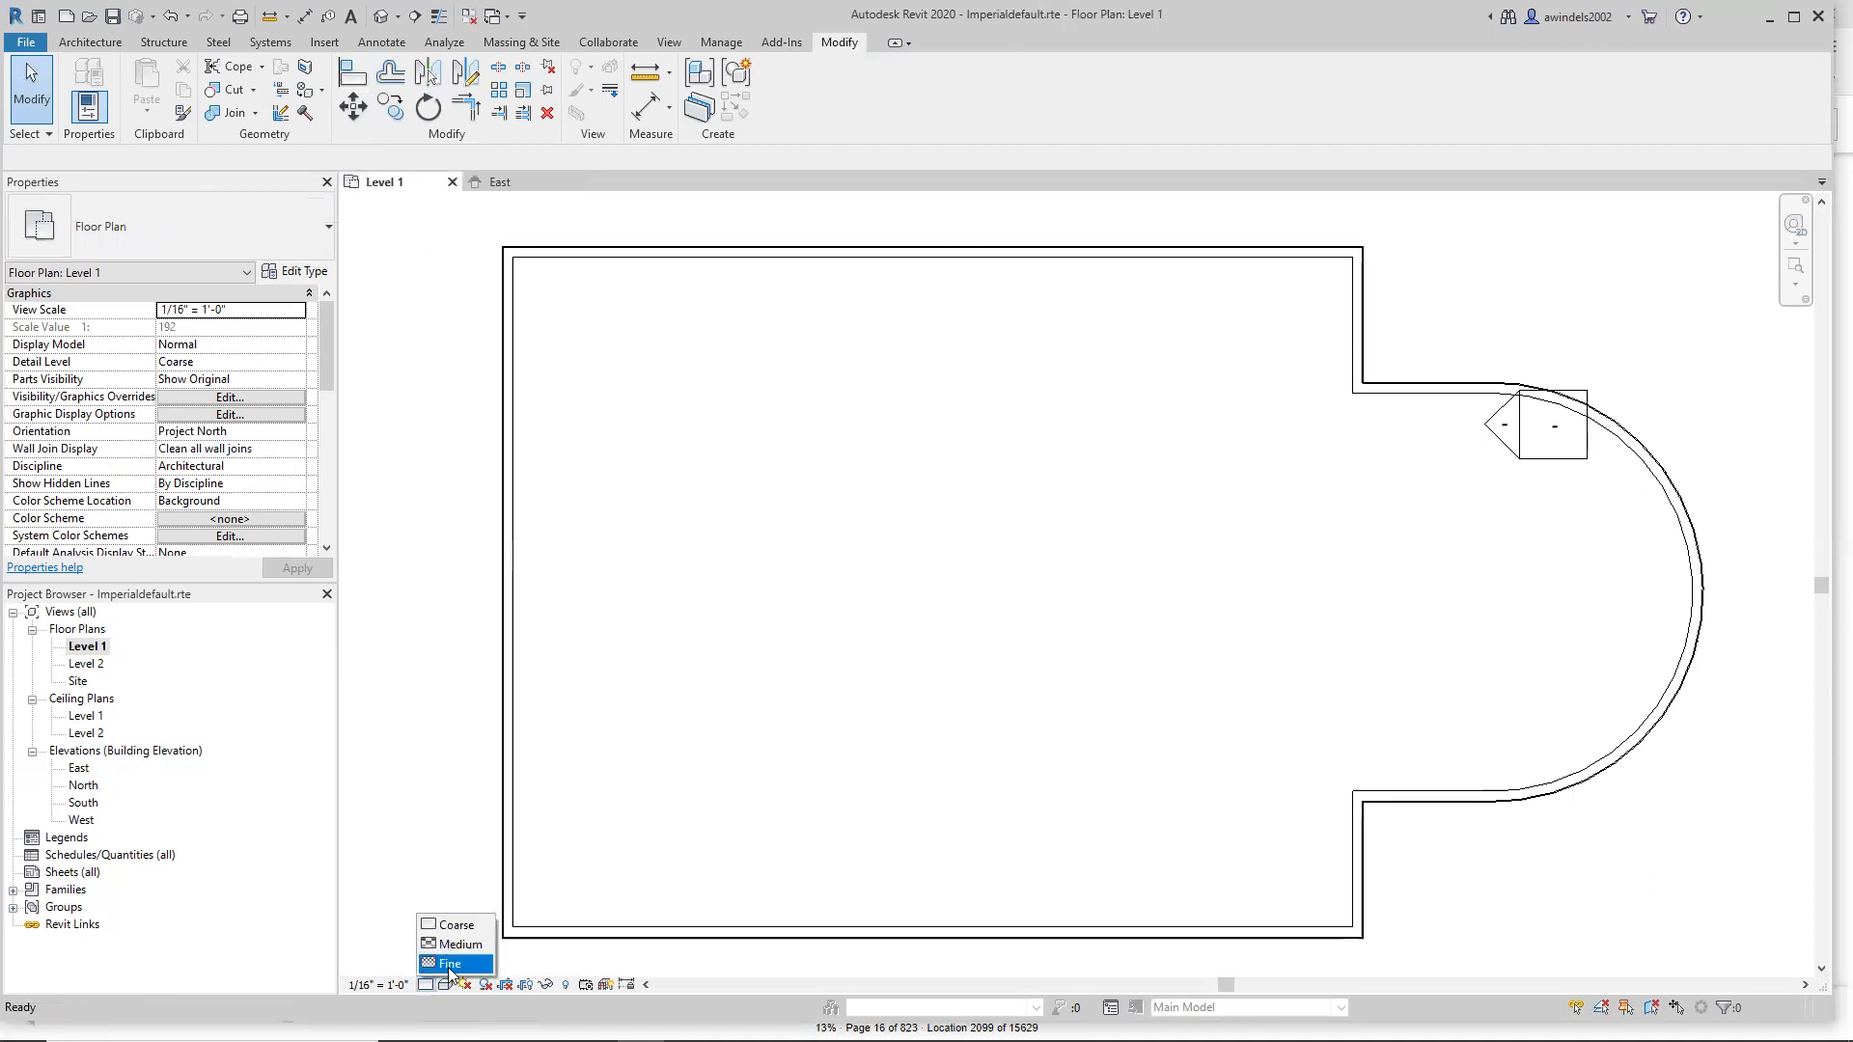
click(448, 967)
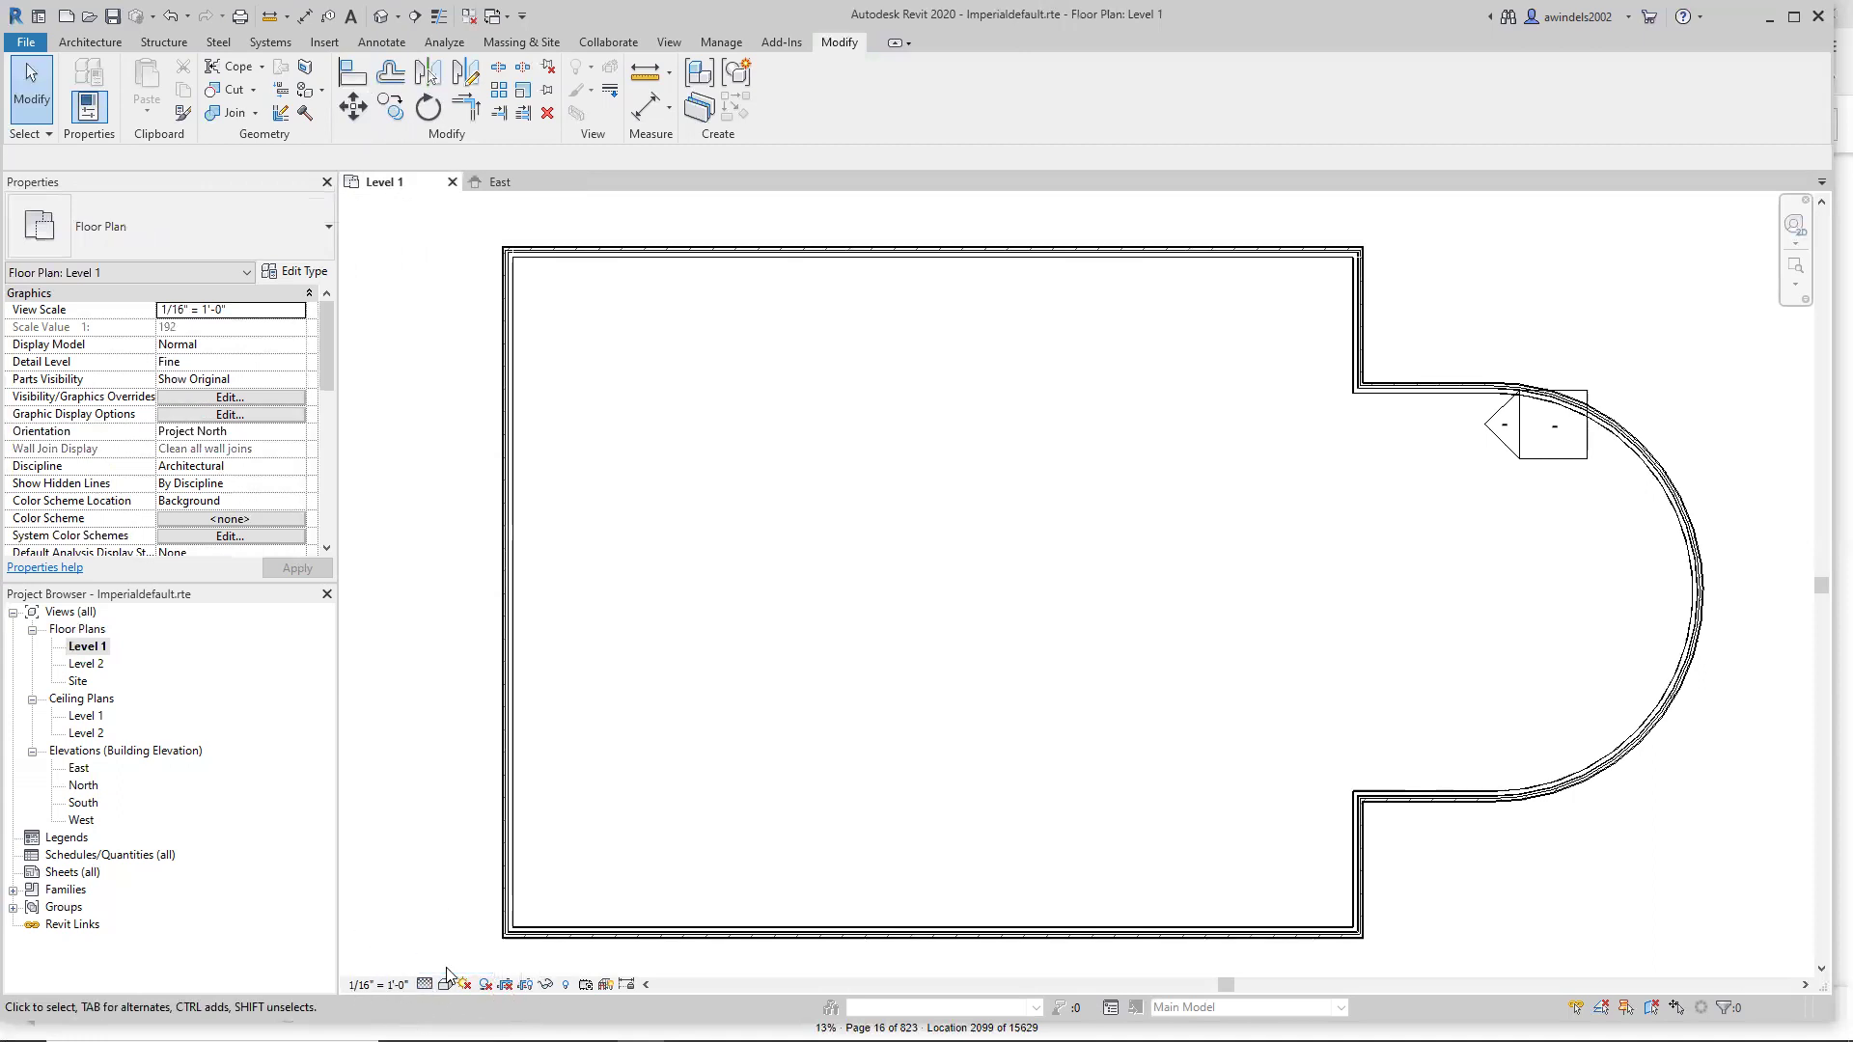
scroll(832, 929, up, 5)
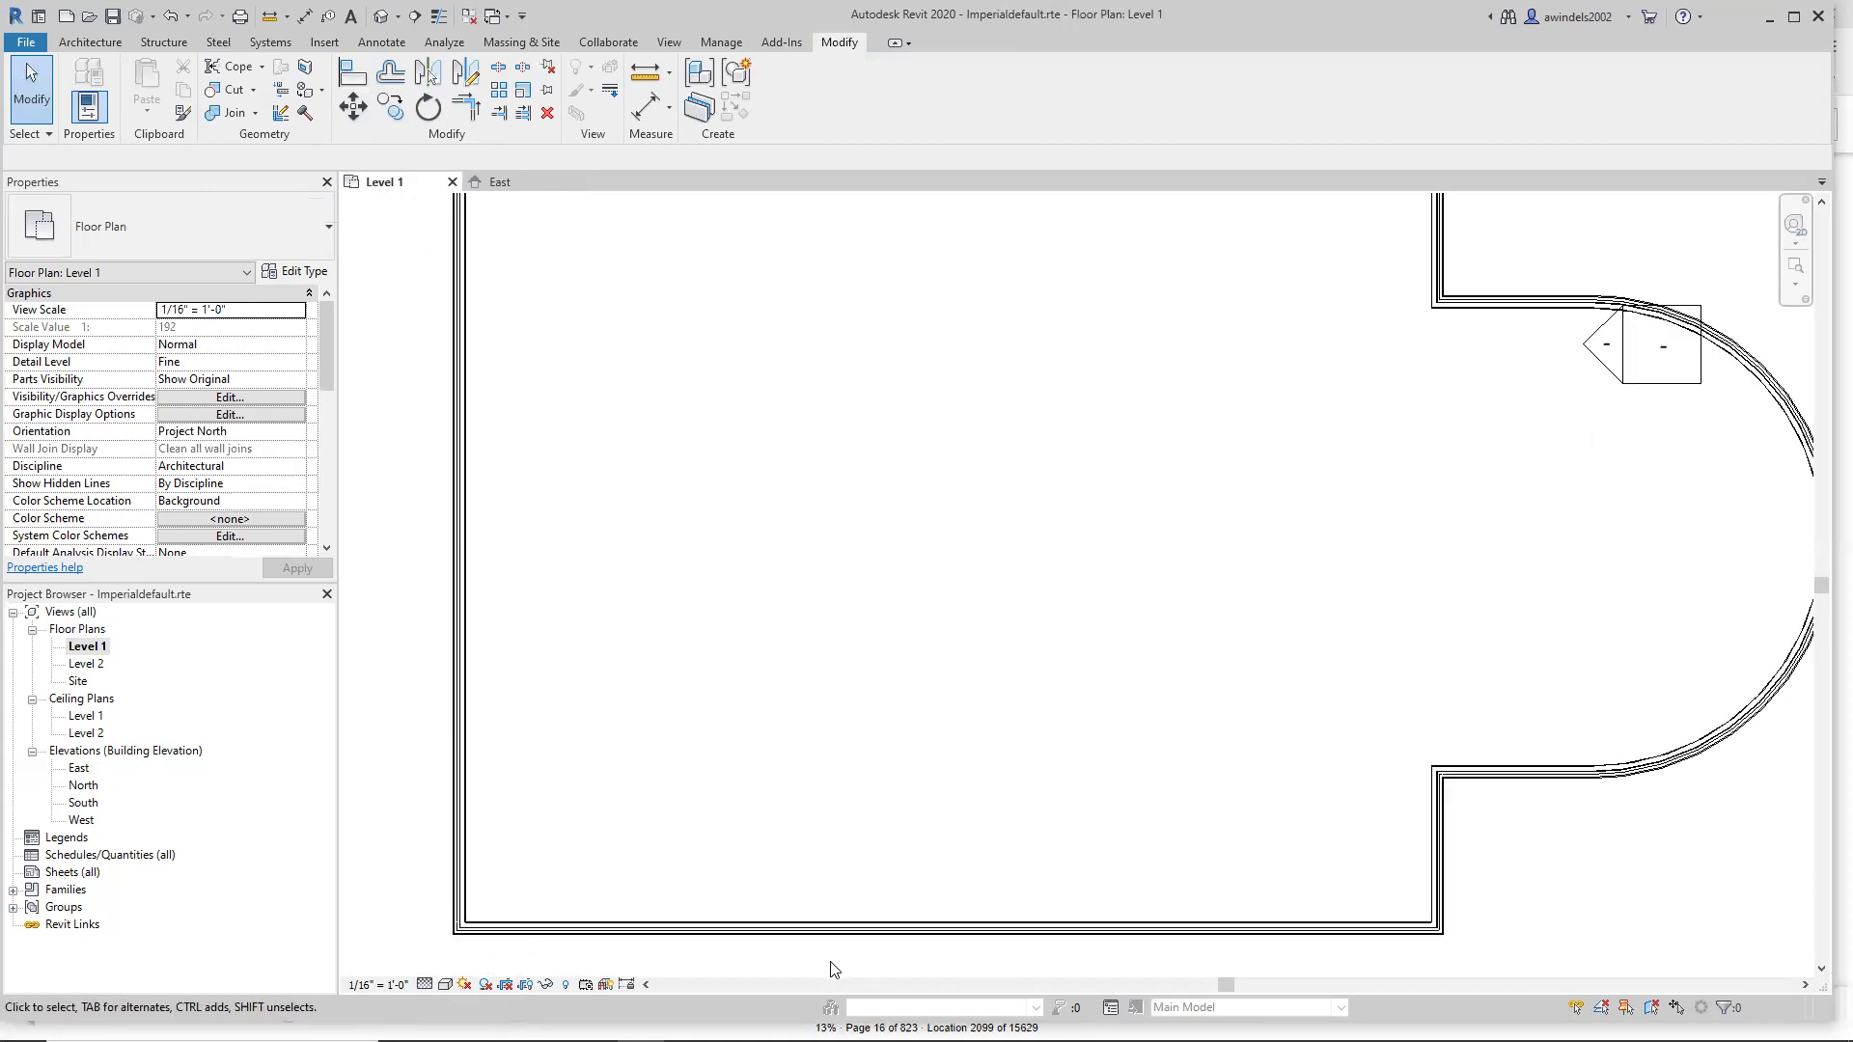
scroll(837, 930, up, 3)
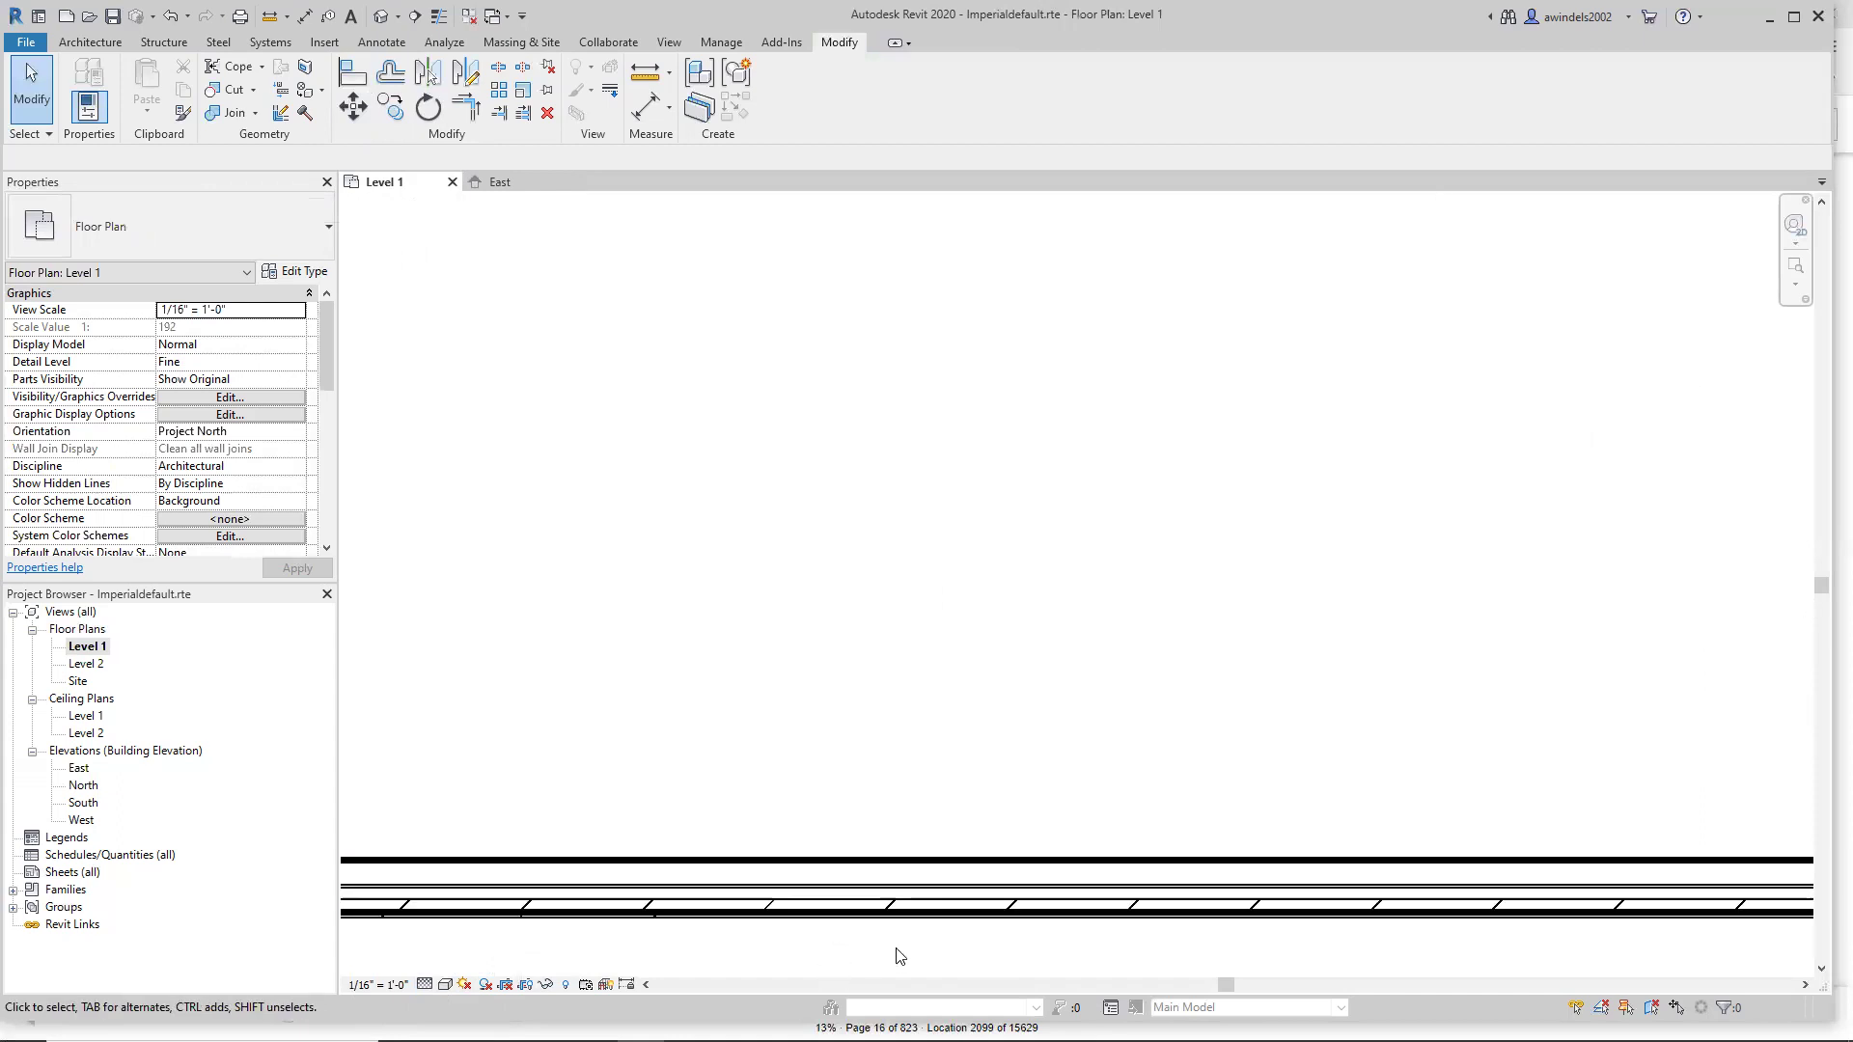
Set the Level 1 floor plan's detail level back to Coarse.
click(425, 985)
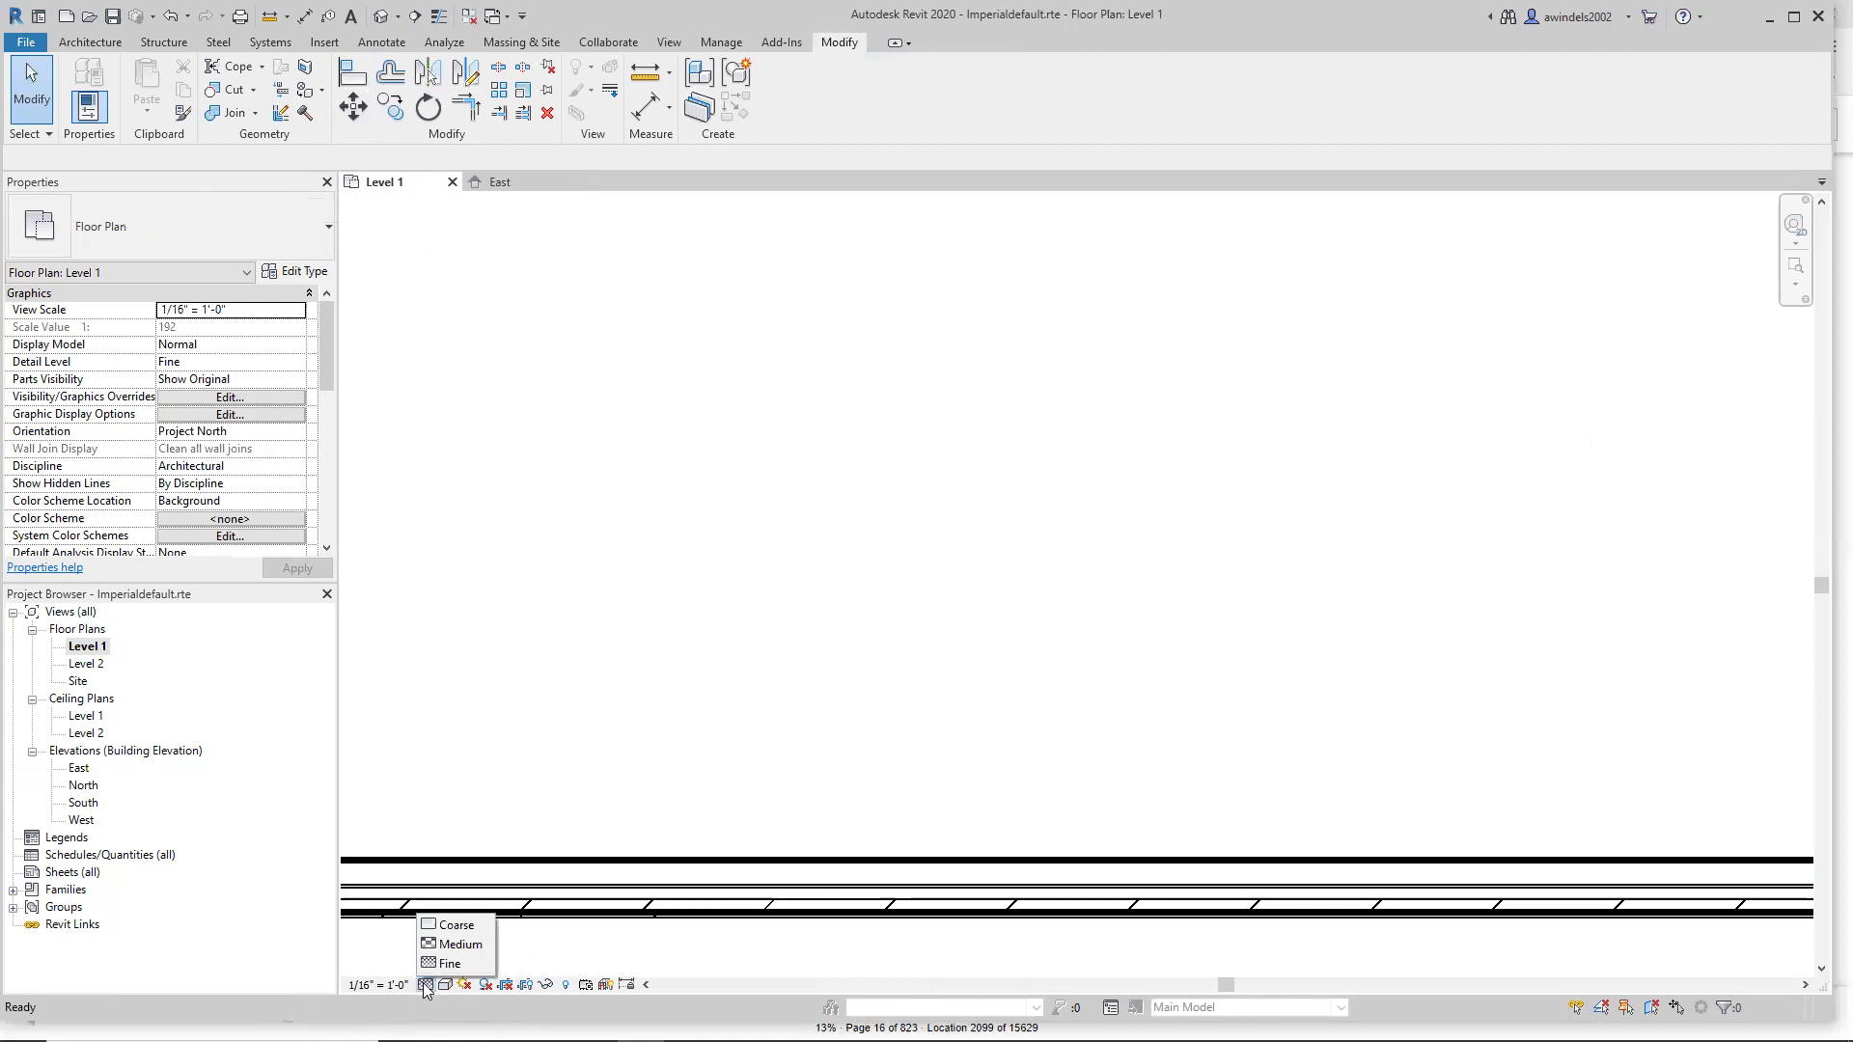
click(463, 926)
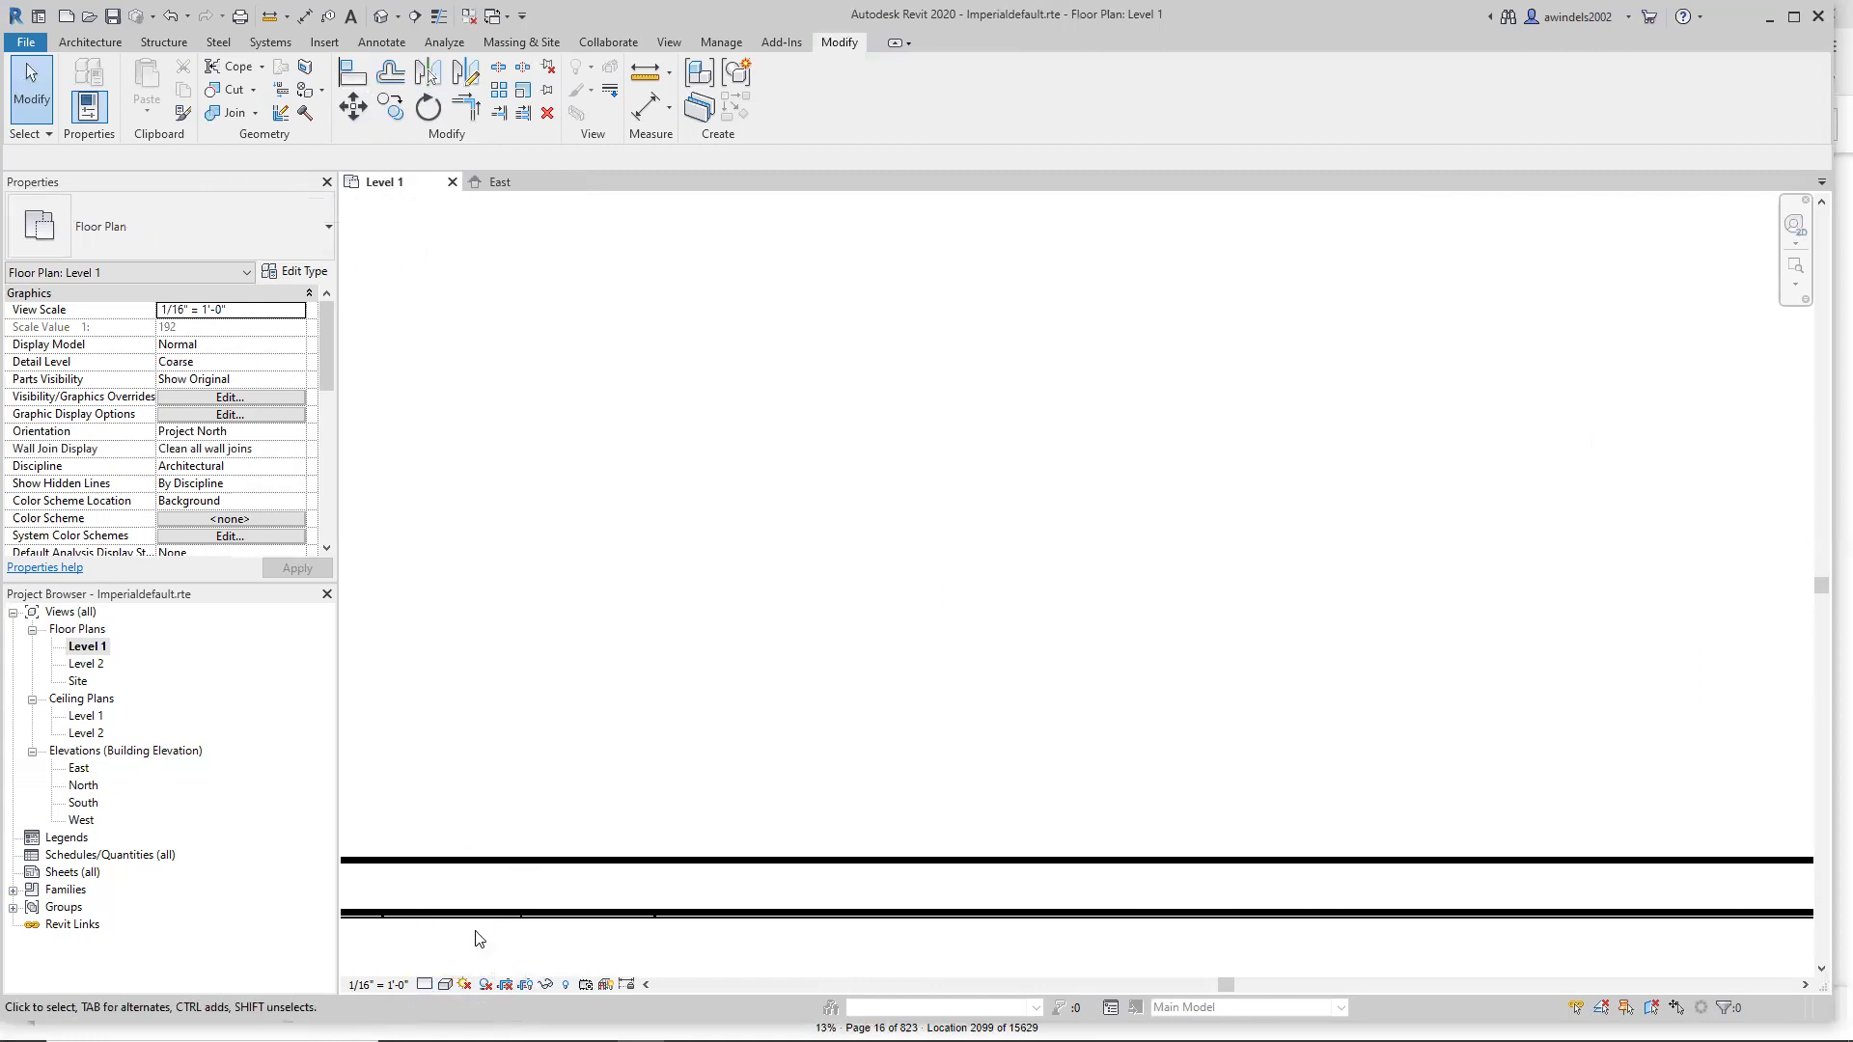
Set the Level 1 floor plan's detail level to Fine and examine how the exterior walls are drawn.
click(423, 984)
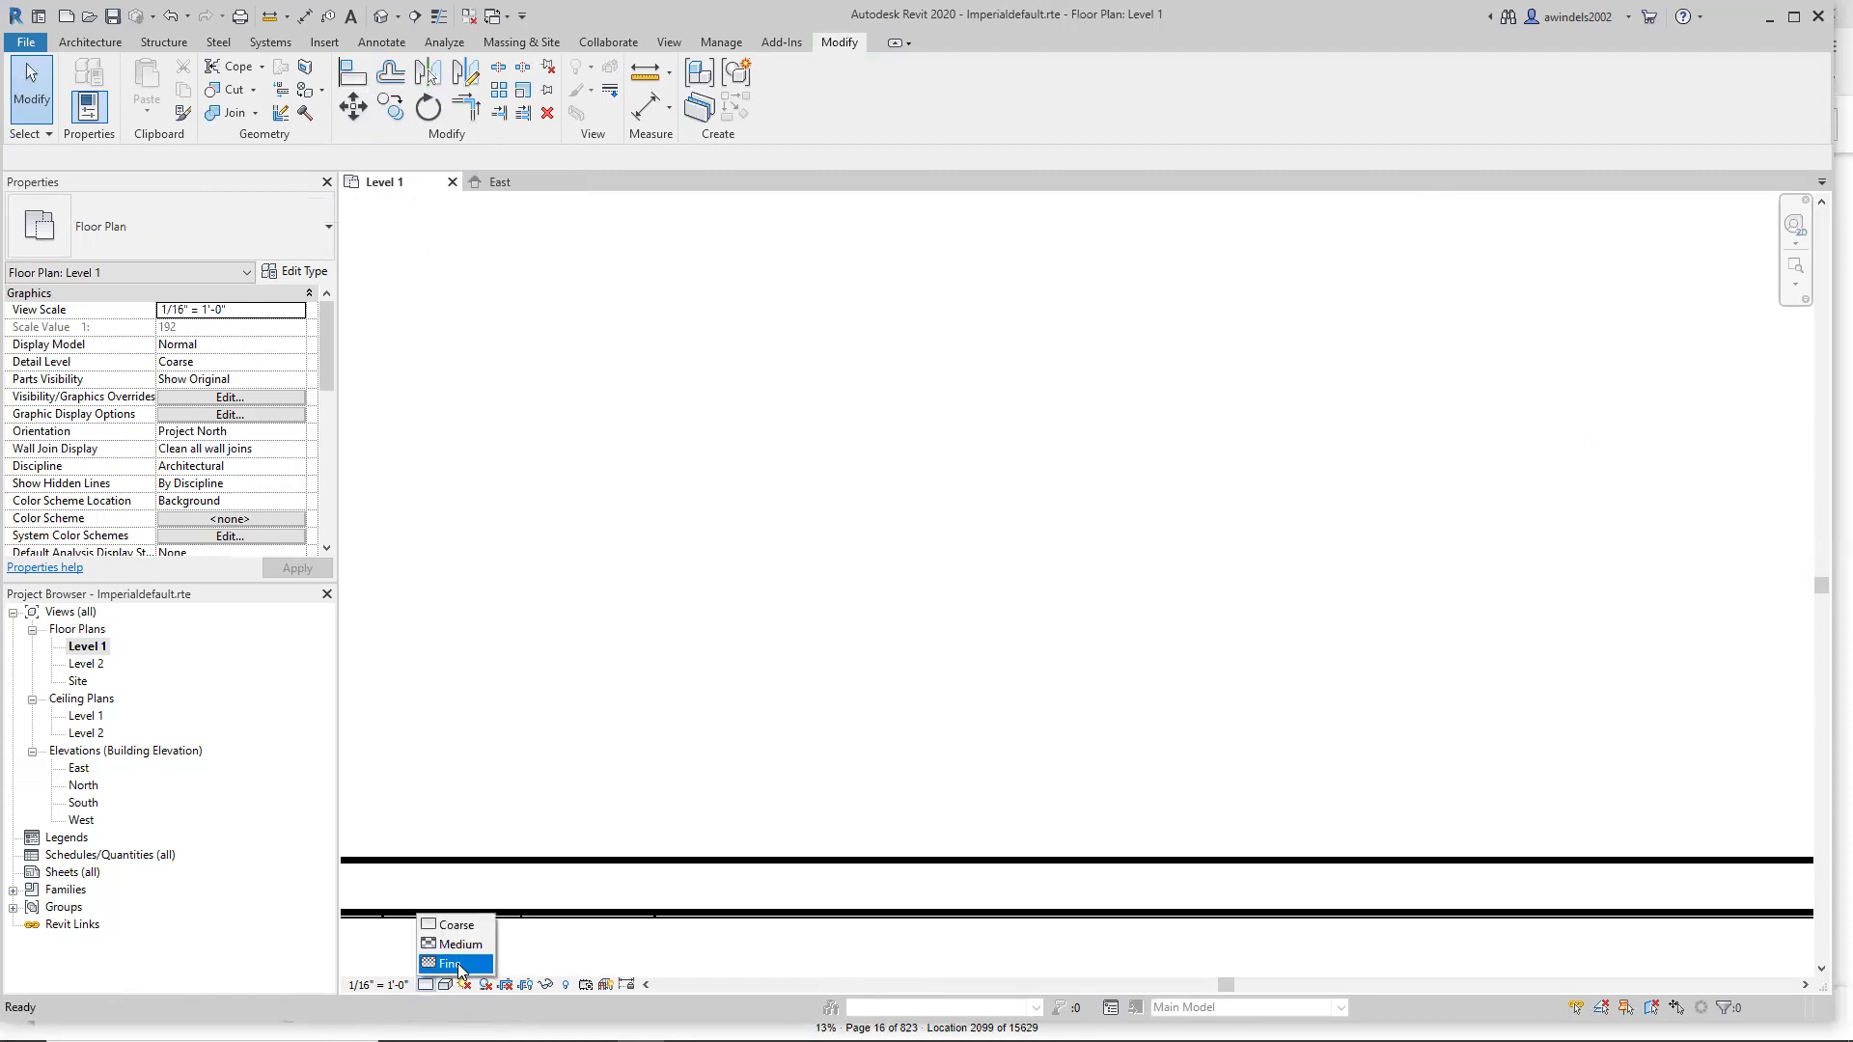
click(461, 968)
scroll(828, 765, down, 6)
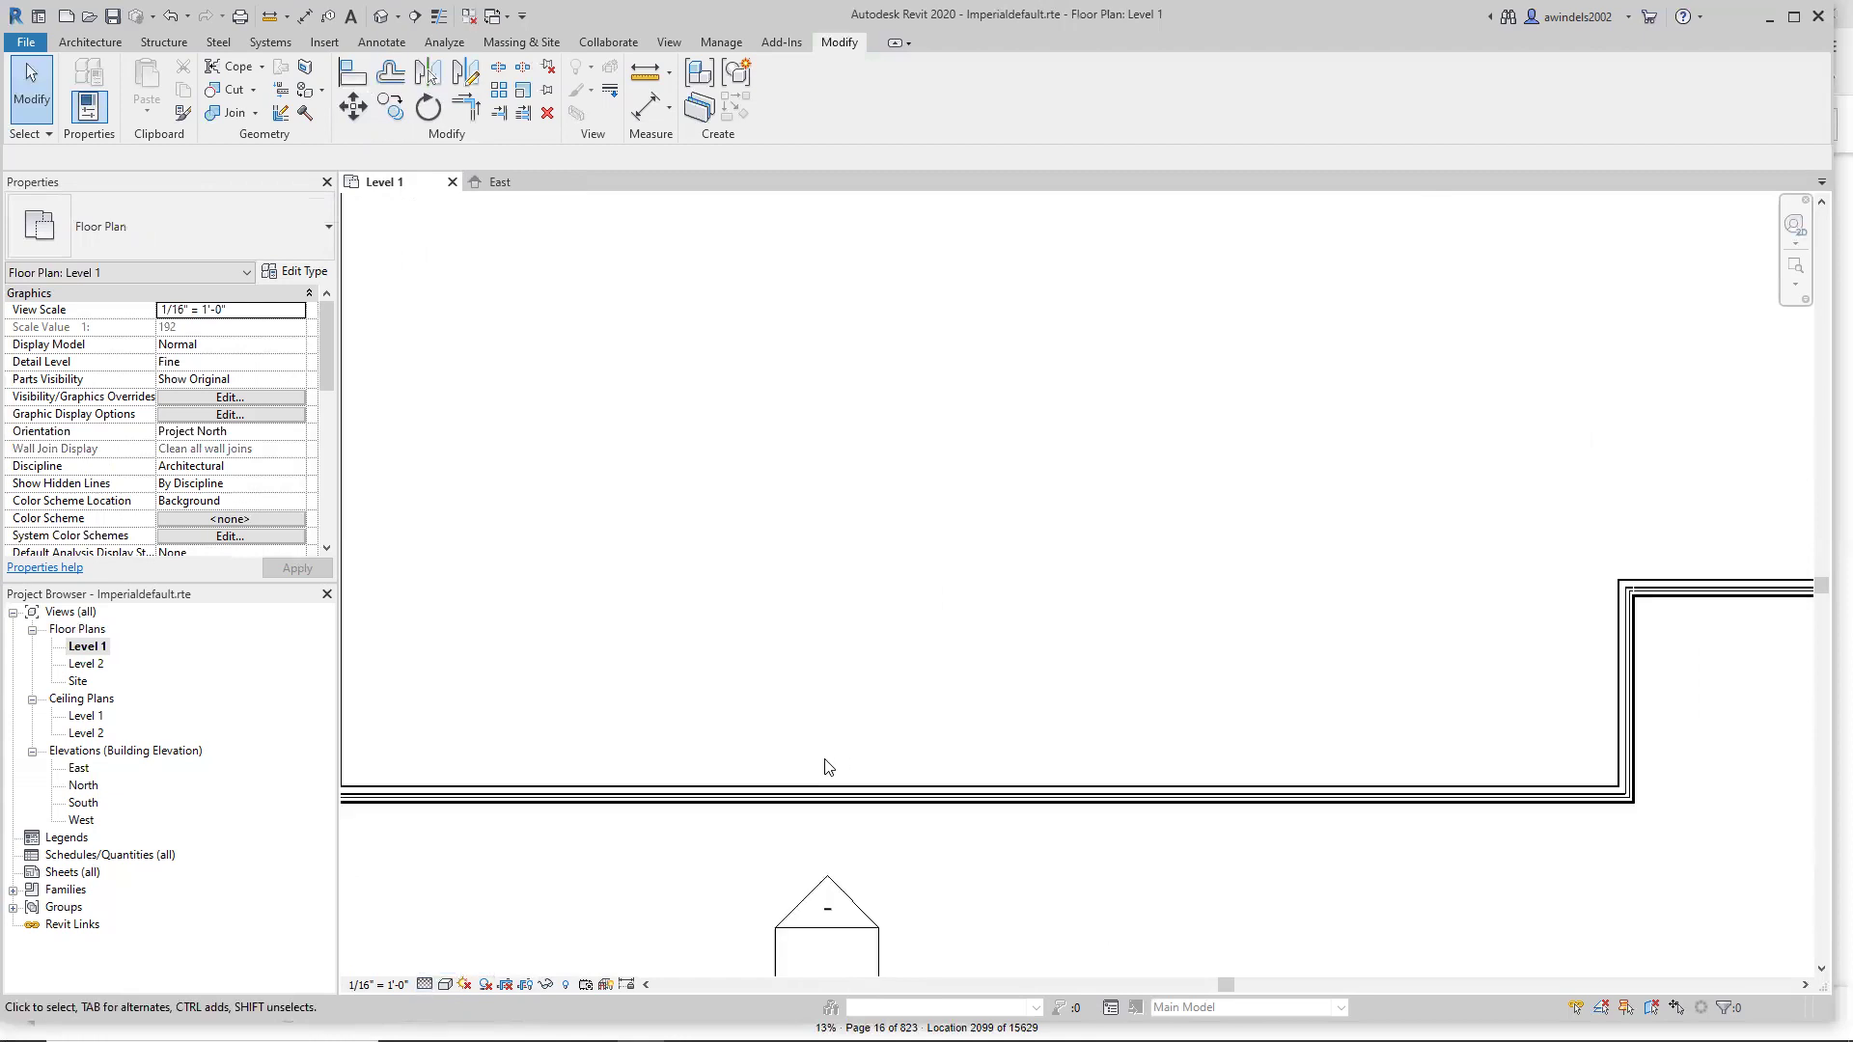
middle_drag(828, 766, 876, 755)
scroll(951, 829, down, 1)
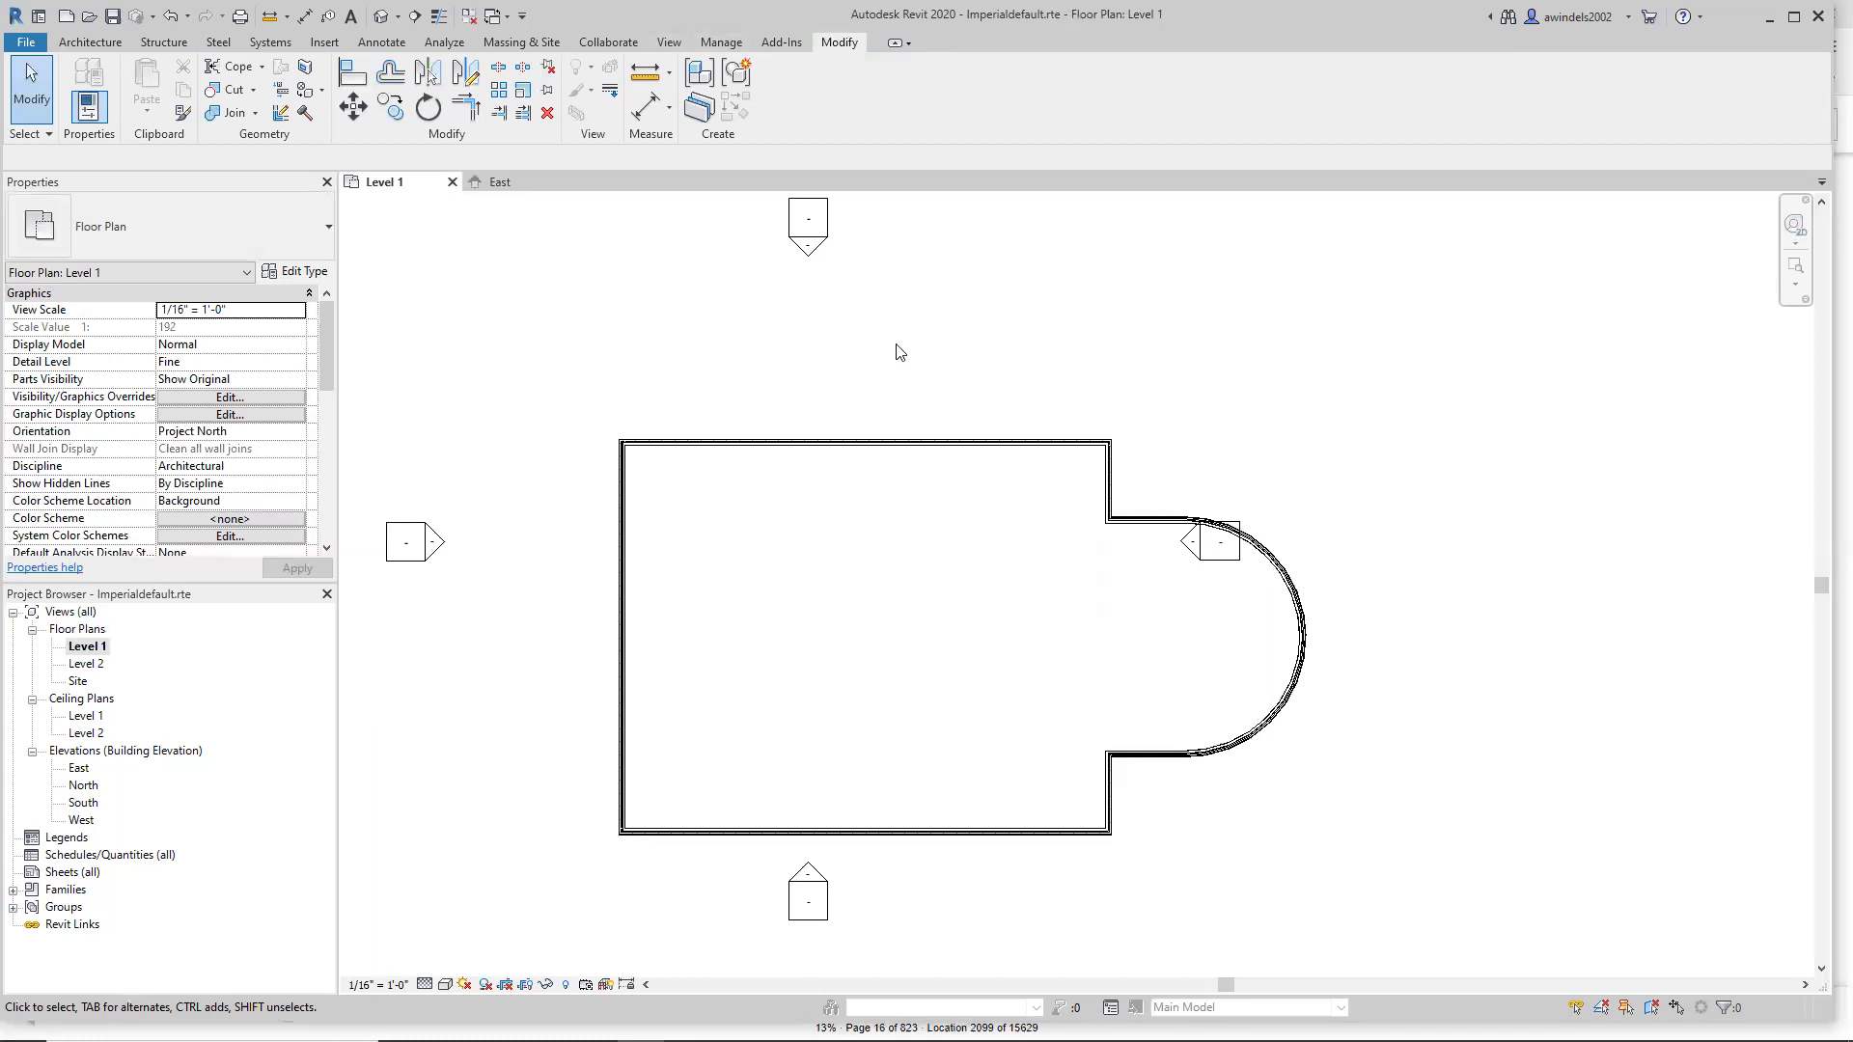
Examine the options for showing or hiding user interface components such as the Project Browser.
click(849, 51)
click(850, 51)
click(670, 43)
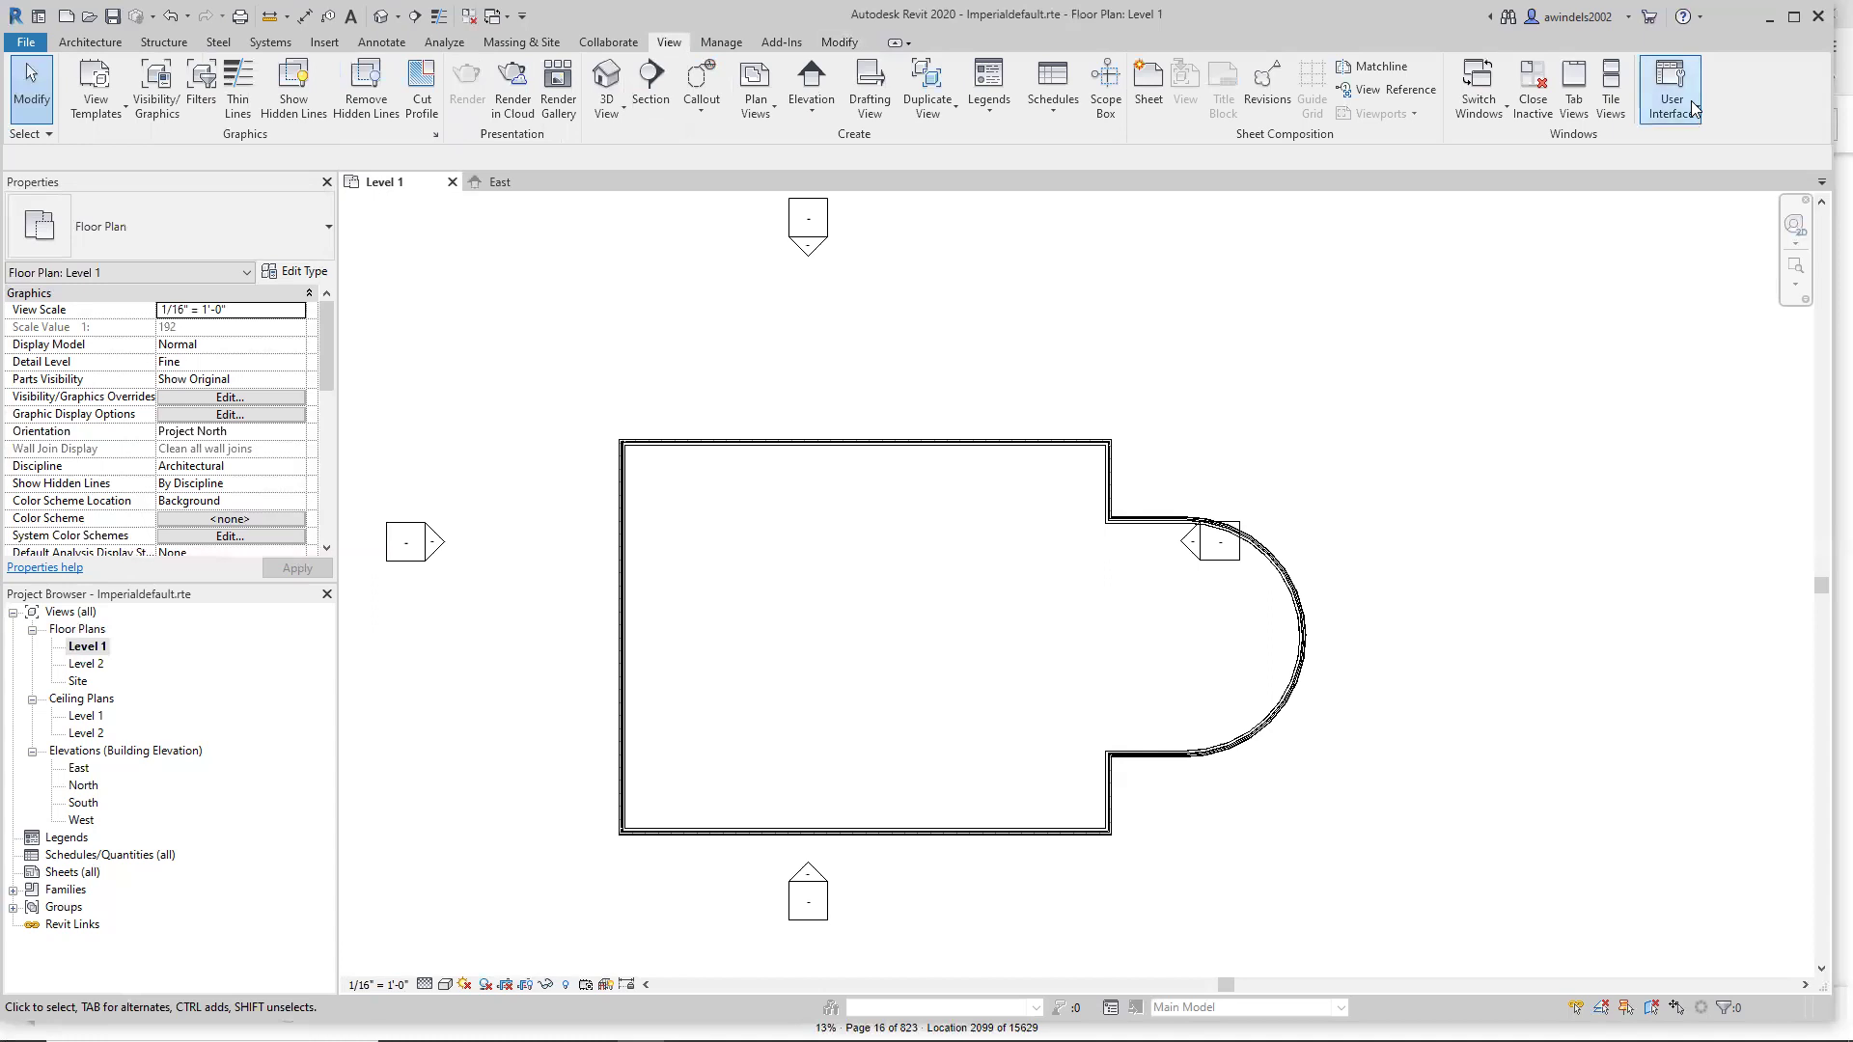
click(1692, 109)
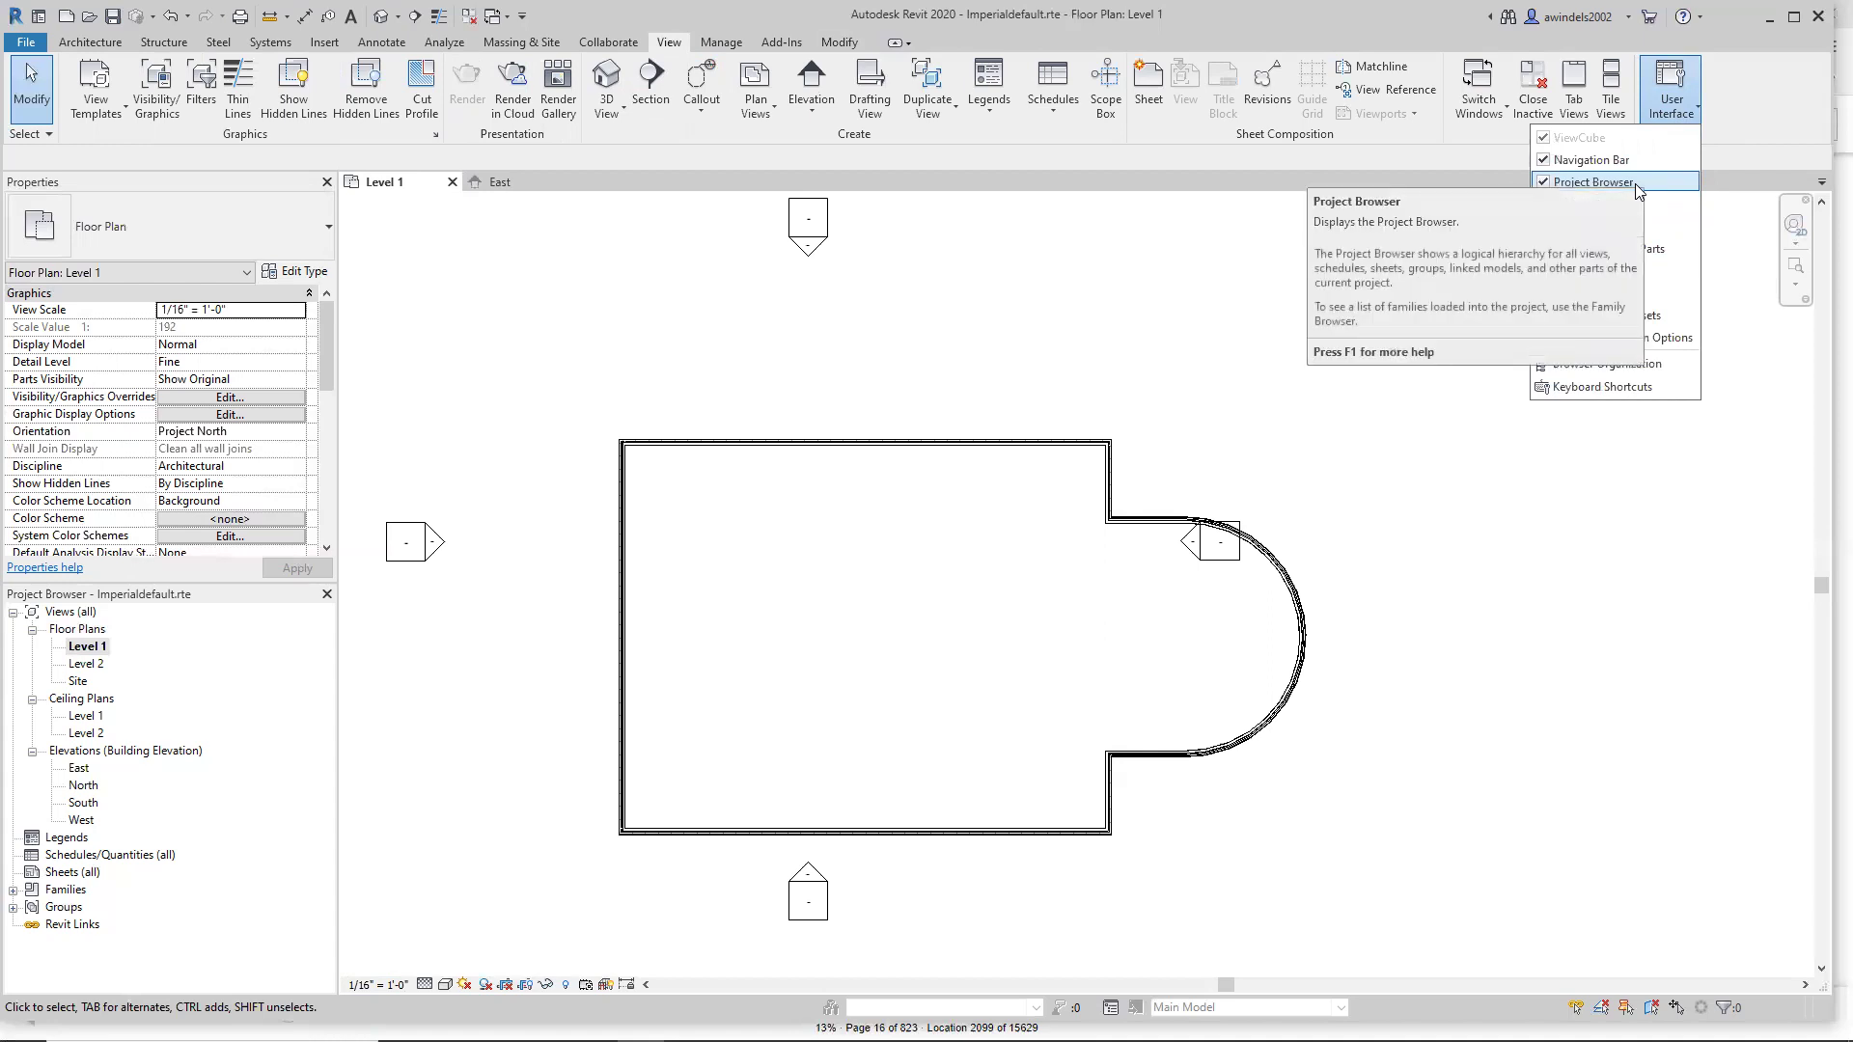
click(537, 145)
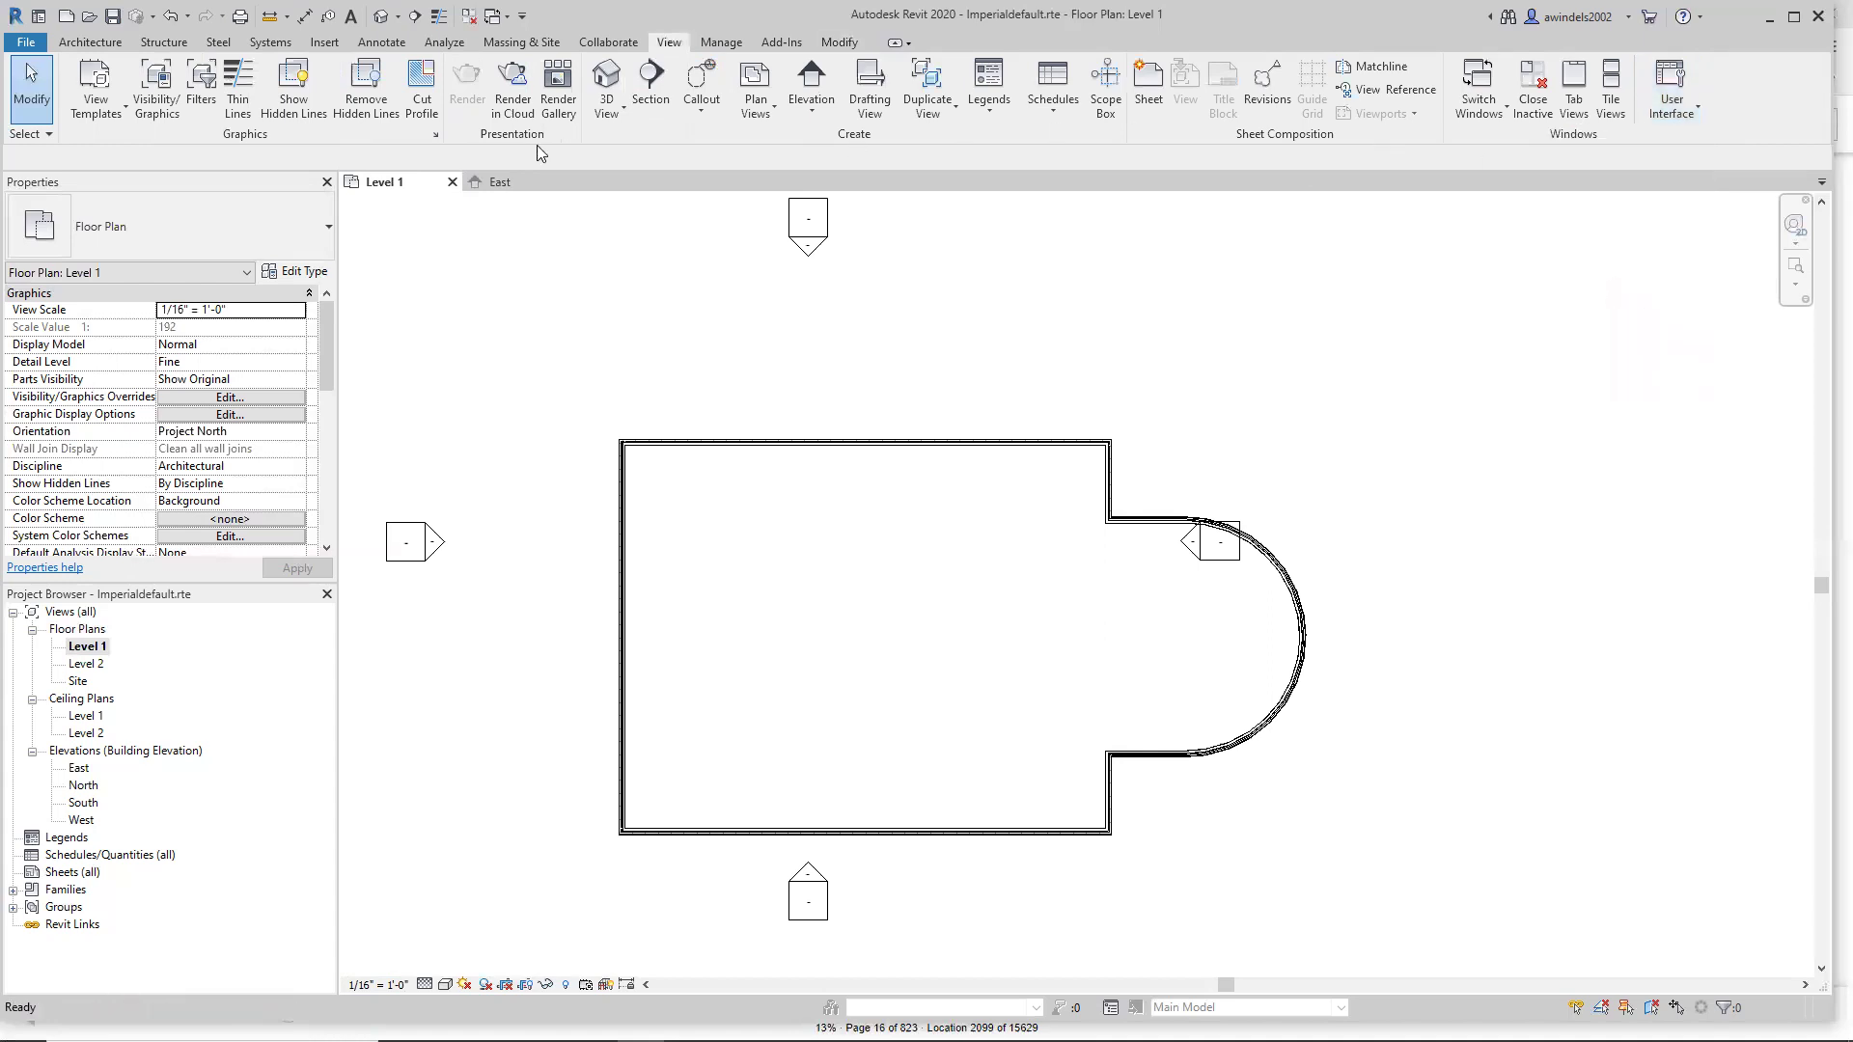
Switch Thin Lines on and off repeatedly to compare the line weights of the upper exterior wall.
click(239, 102)
click(239, 102)
scroll(765, 467, up, 6)
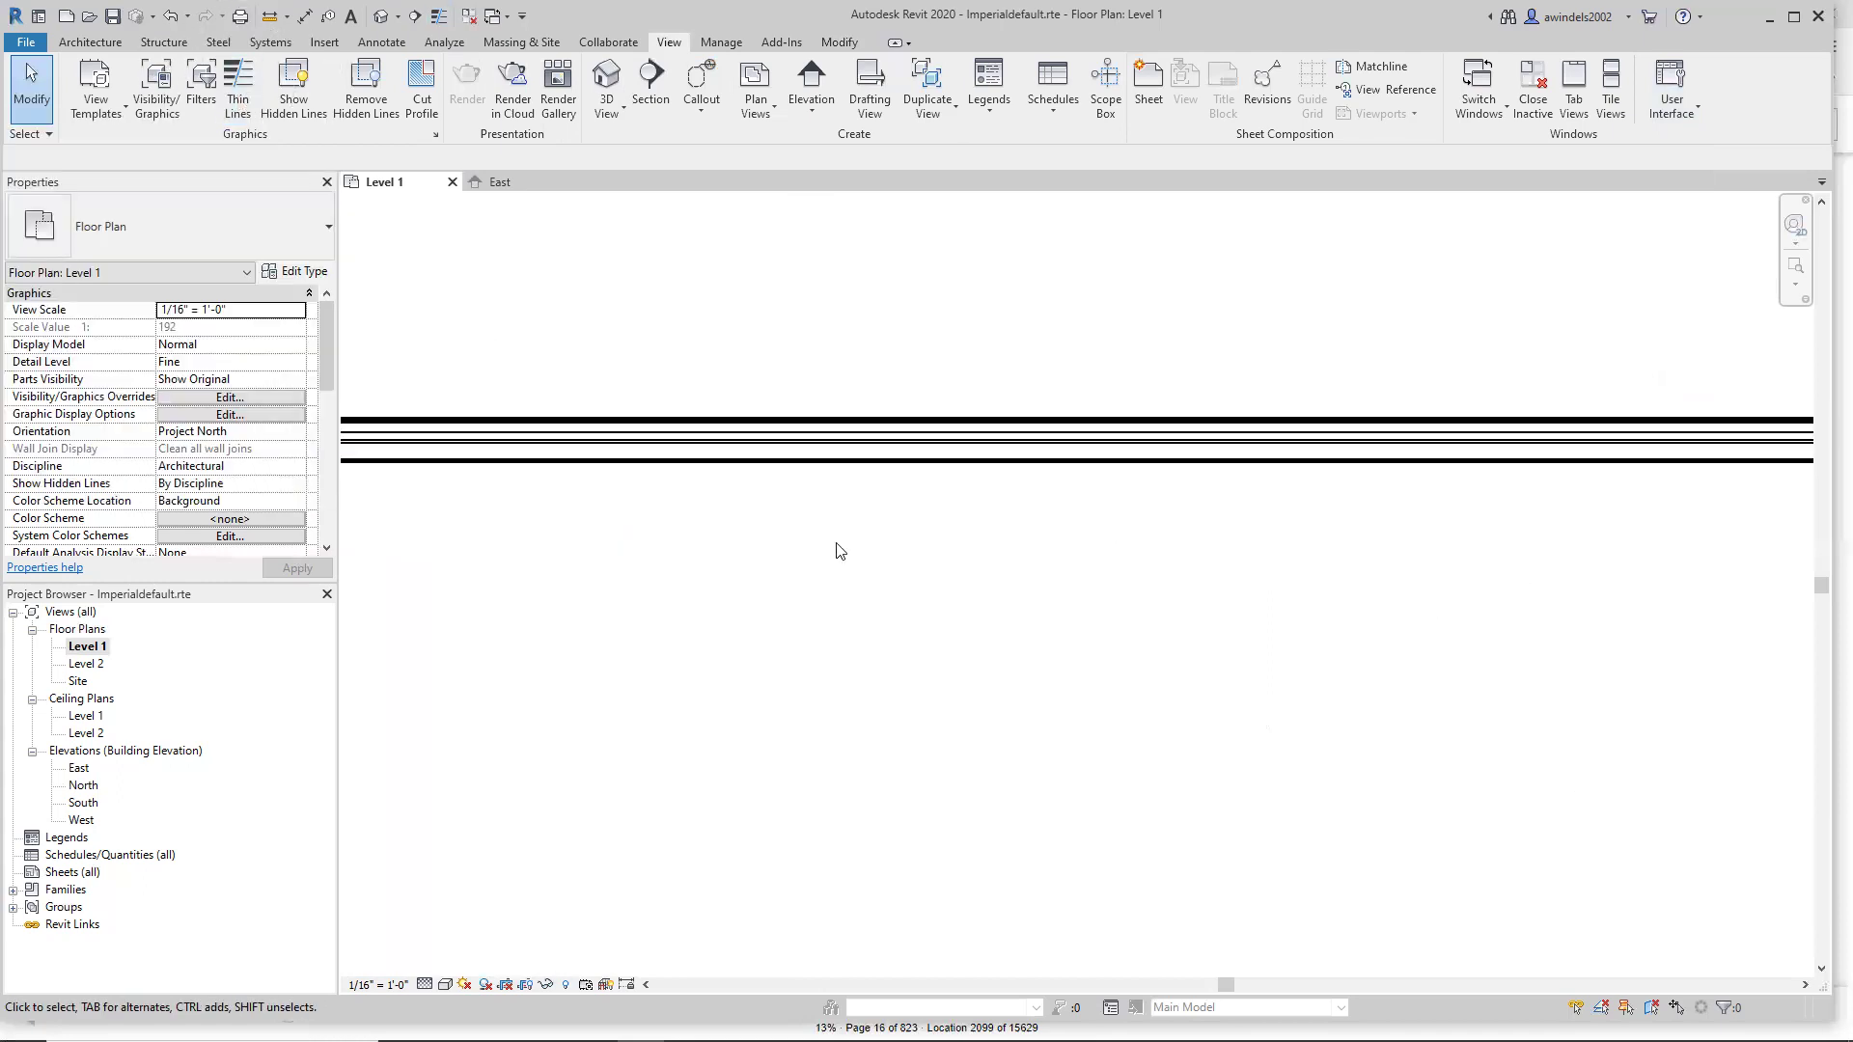
click(239, 101)
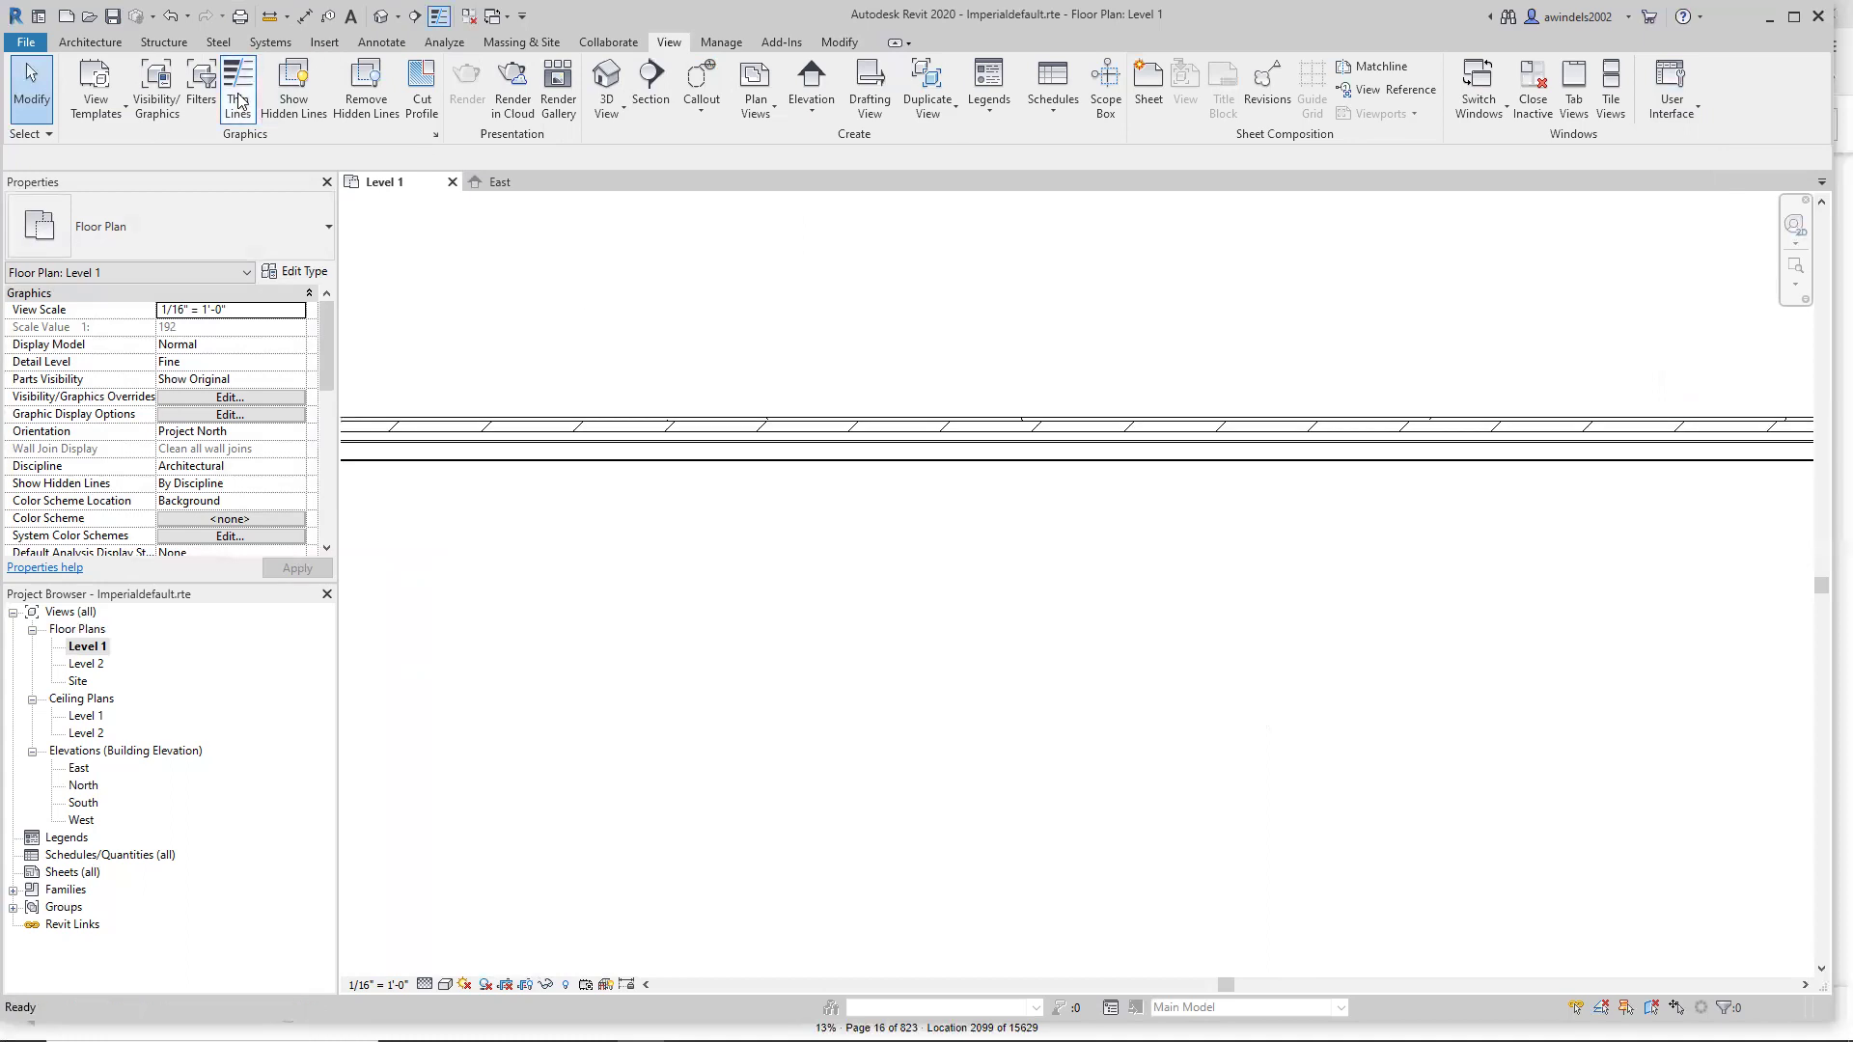
click(239, 101)
click(239, 101)
click(239, 100)
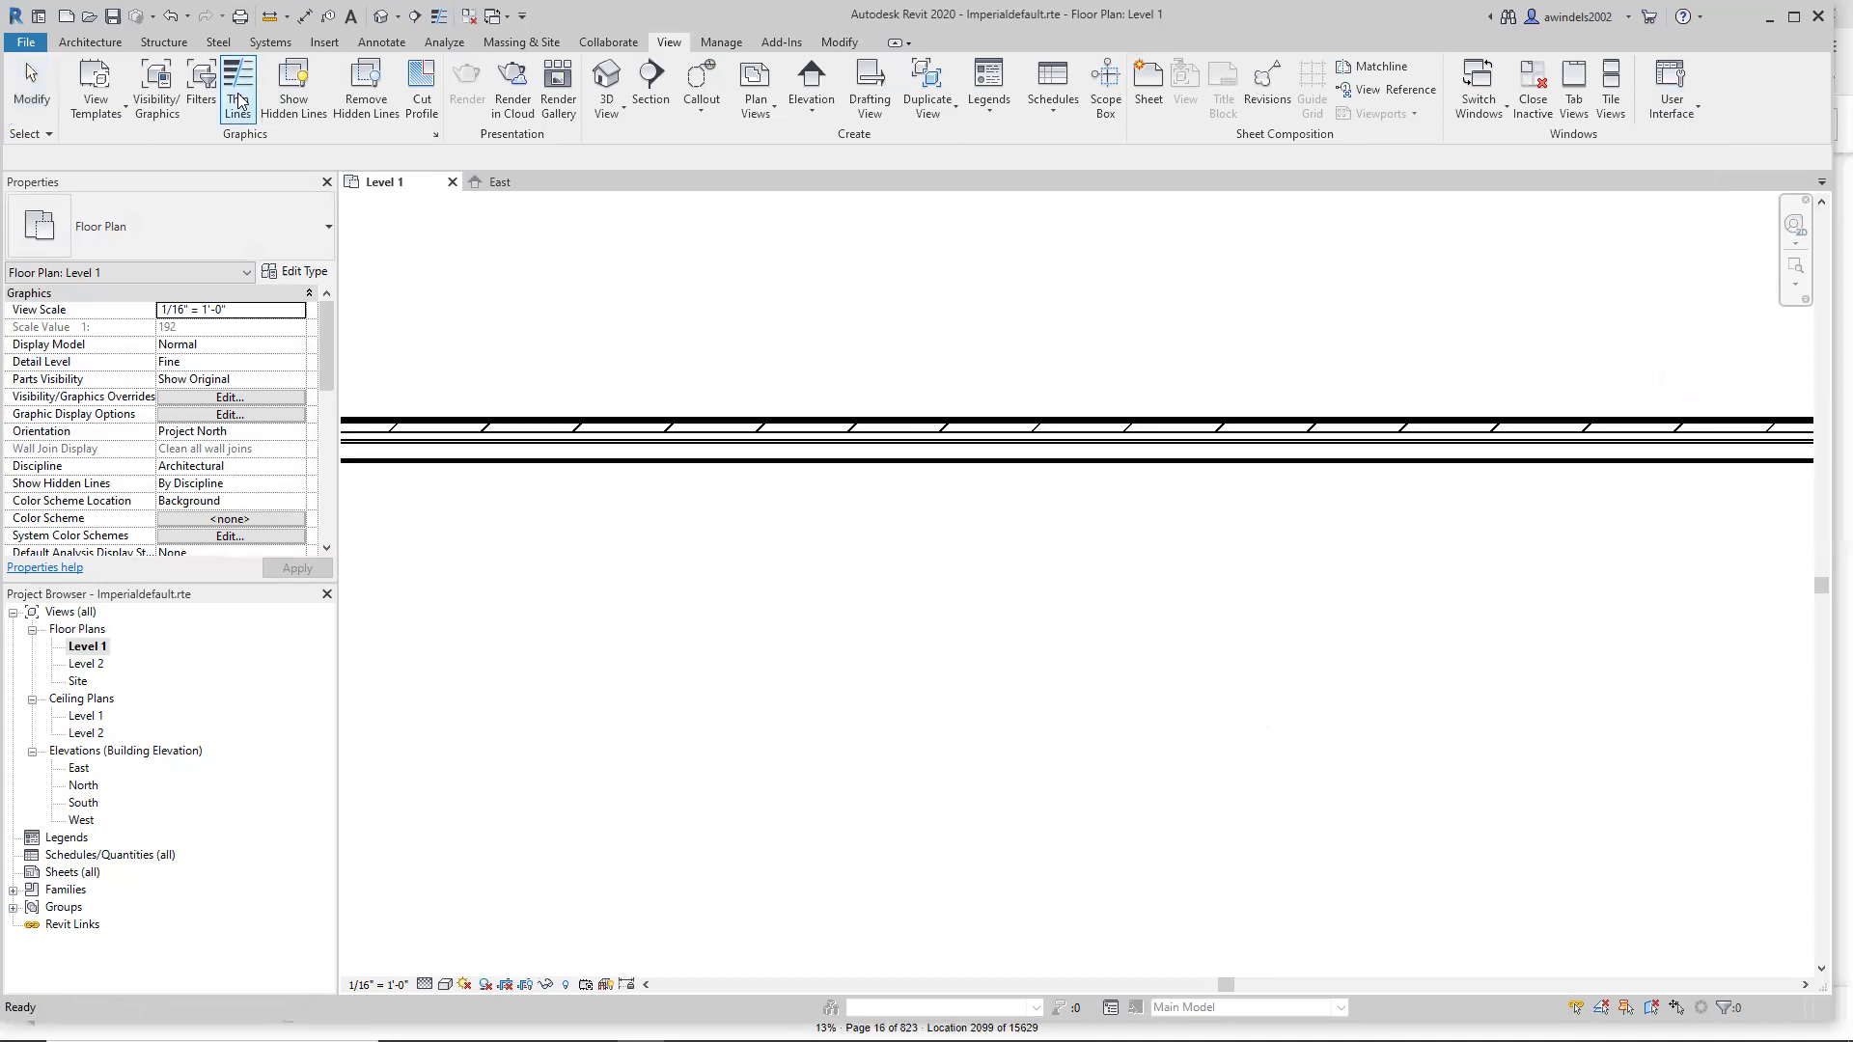
click(239, 100)
click(238, 97)
click(238, 97)
Compare the building's upper-left wall corner with and without Thin Lines, leaving Thin Lines on.
middle_drag(958, 388, 1537, 471)
middle_drag(896, 503, 998, 443)
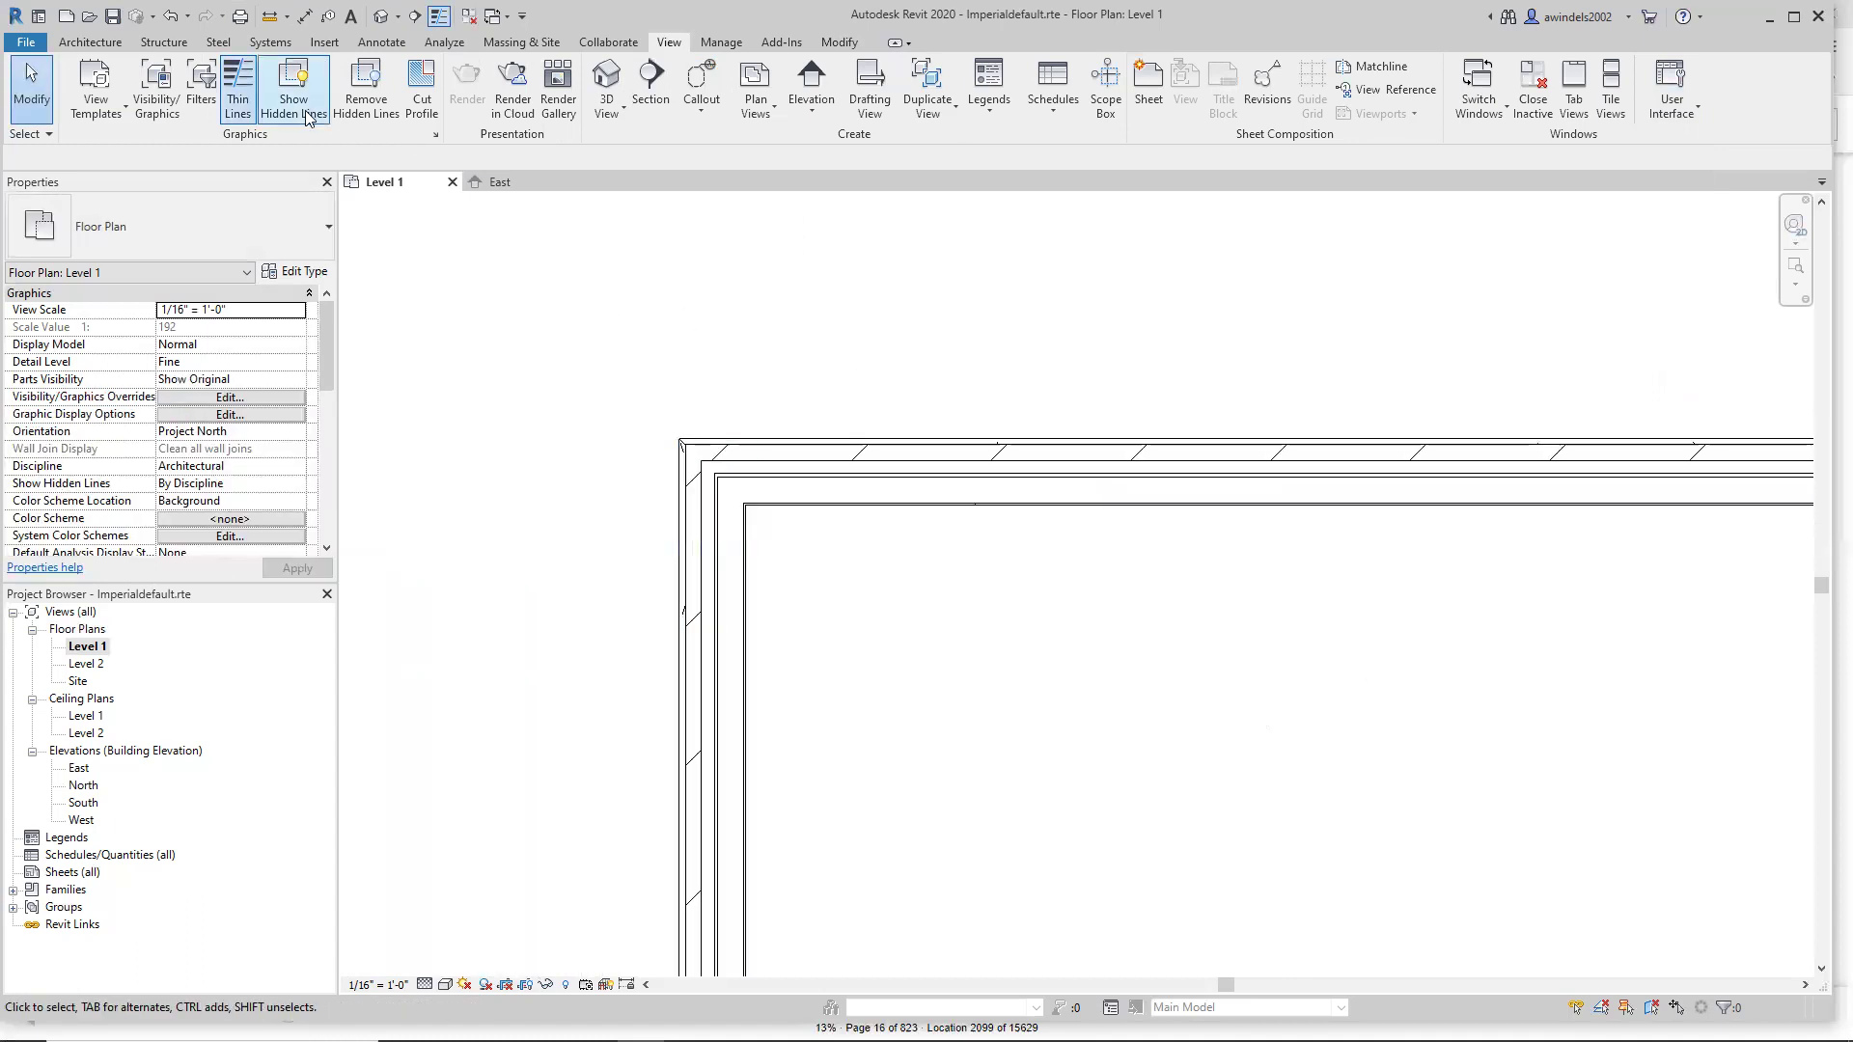
click(239, 98)
scroll(766, 488, up, 2)
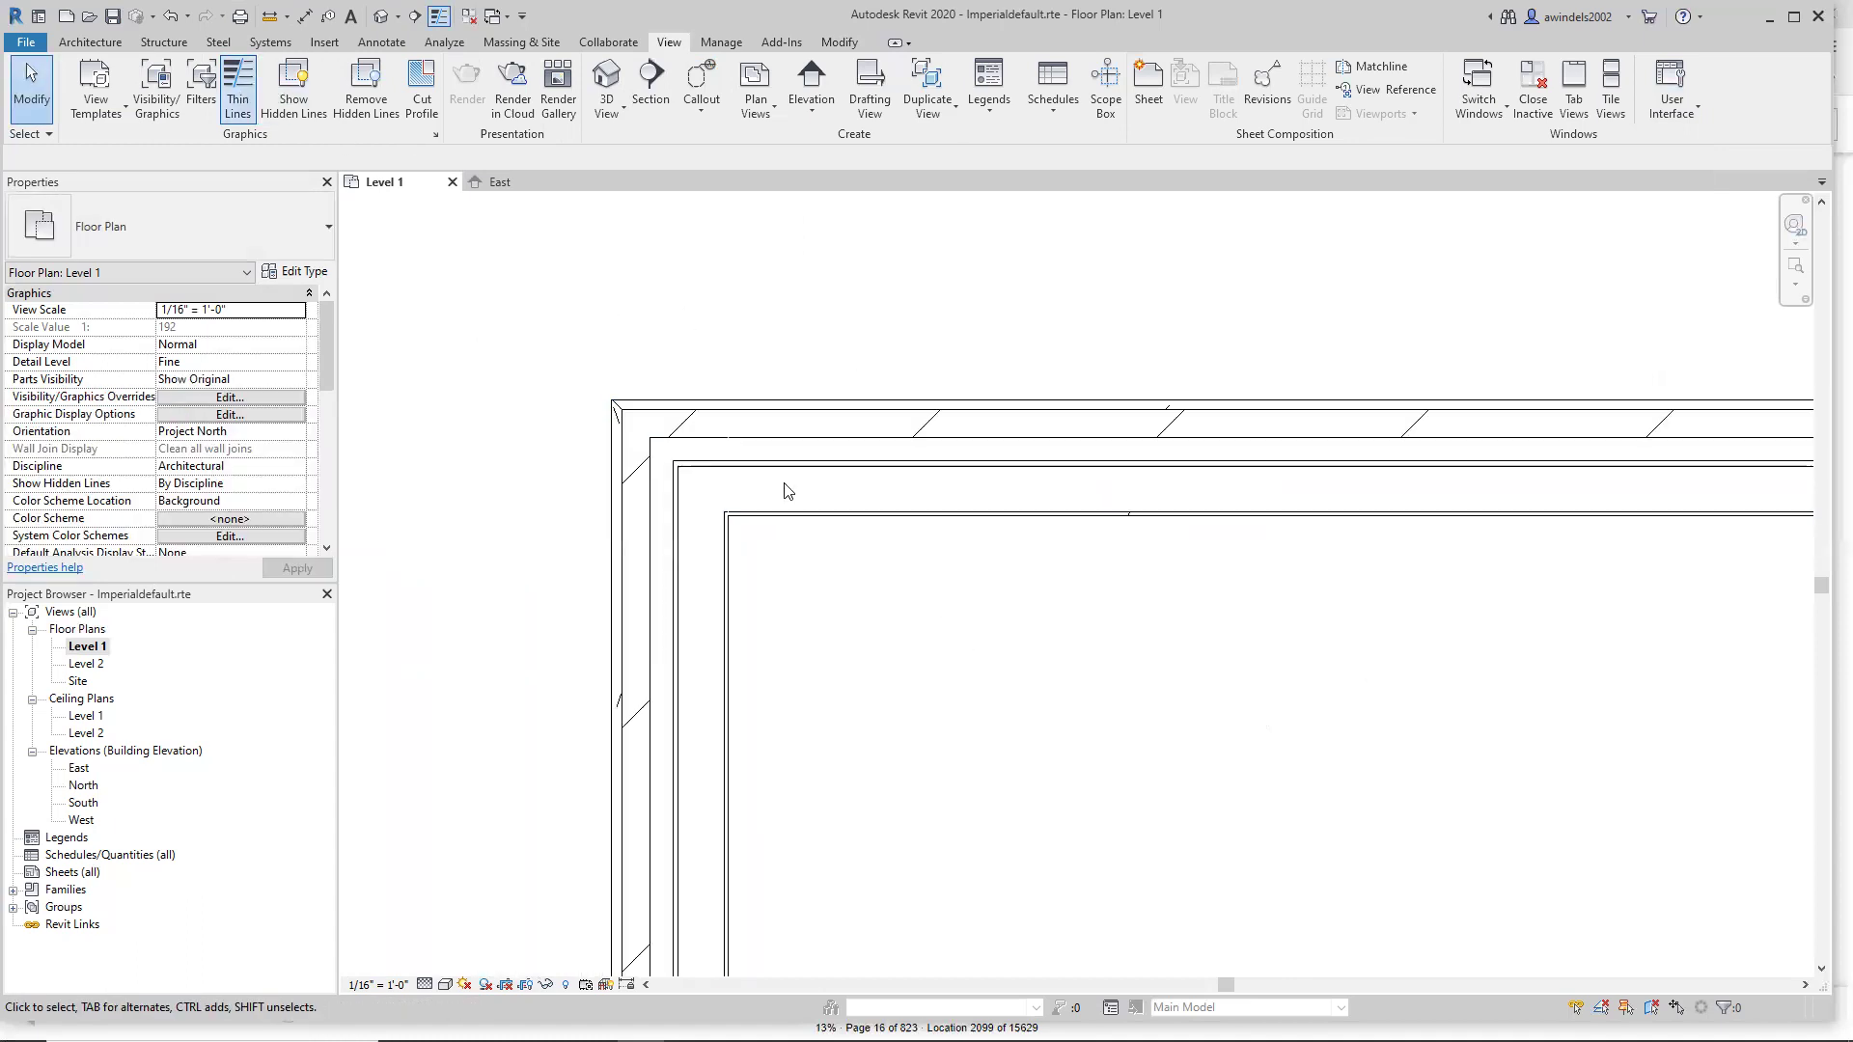
click(237, 97)
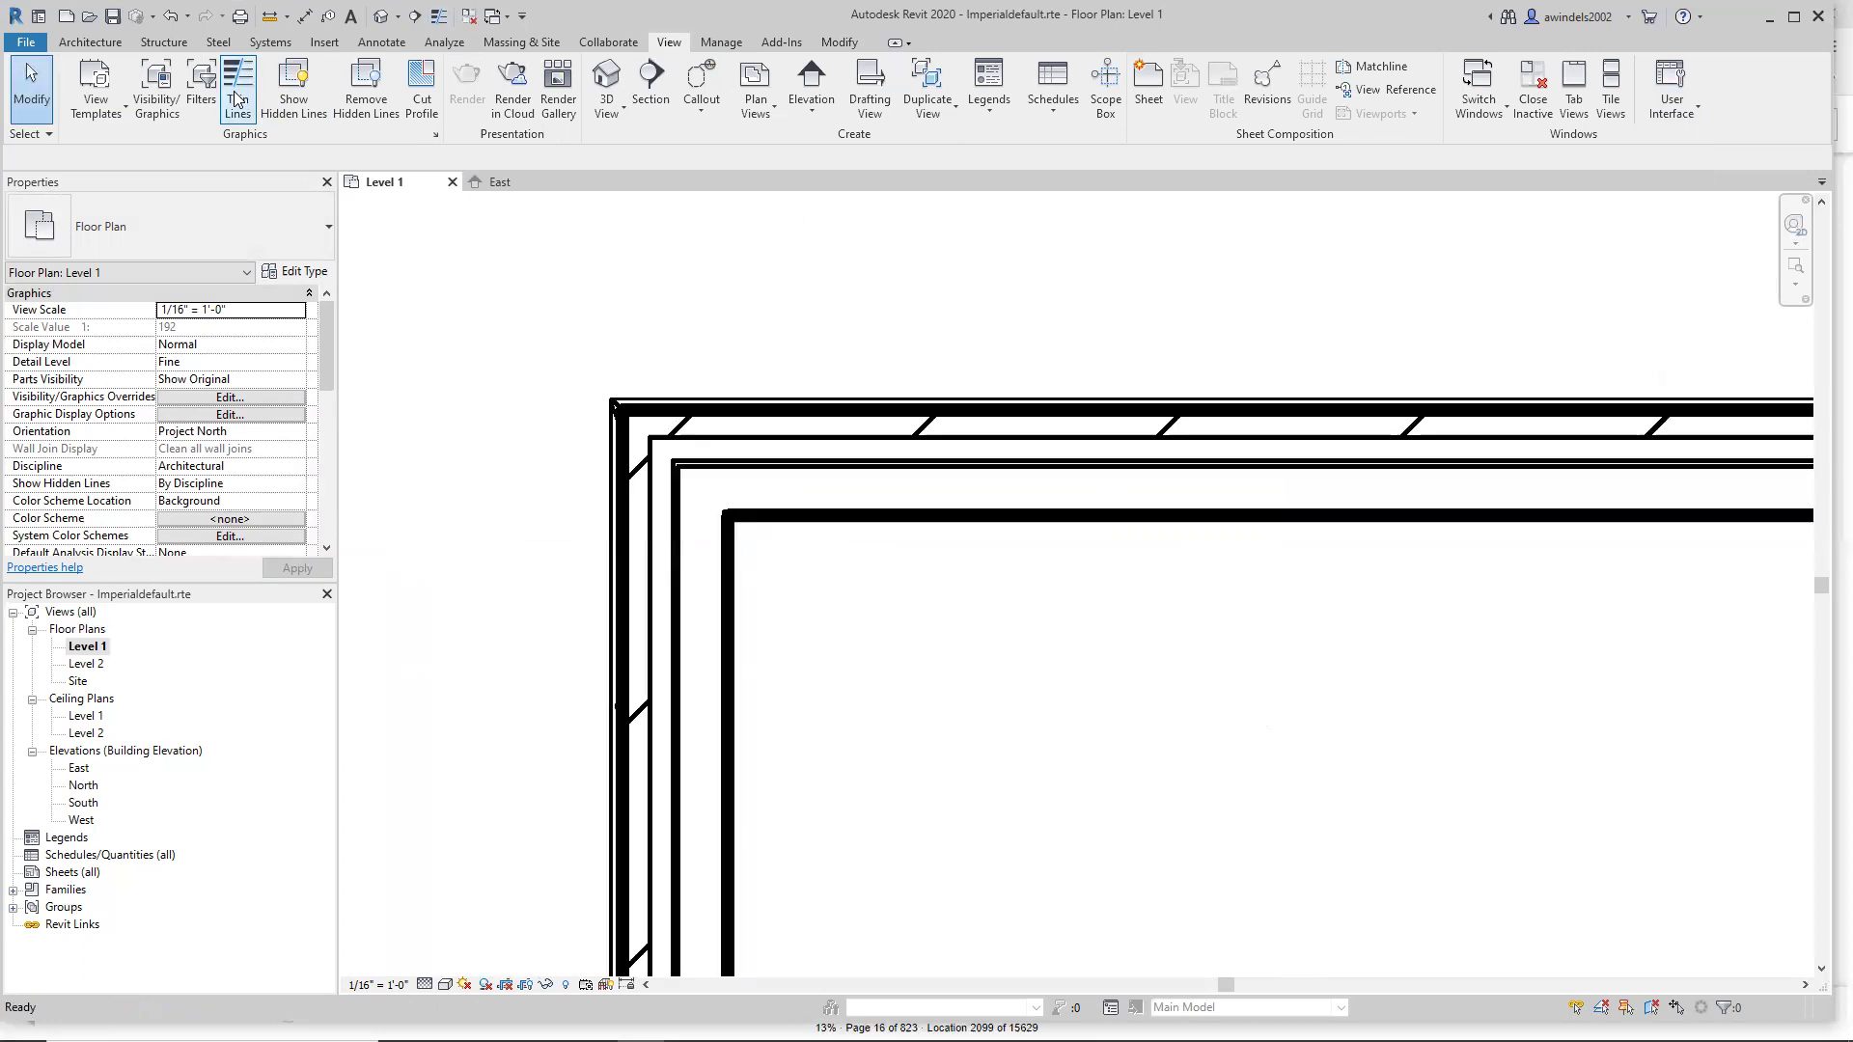
click(238, 98)
click(238, 98)
click(238, 98)
click(237, 99)
click(237, 98)
click(237, 98)
click(237, 98)
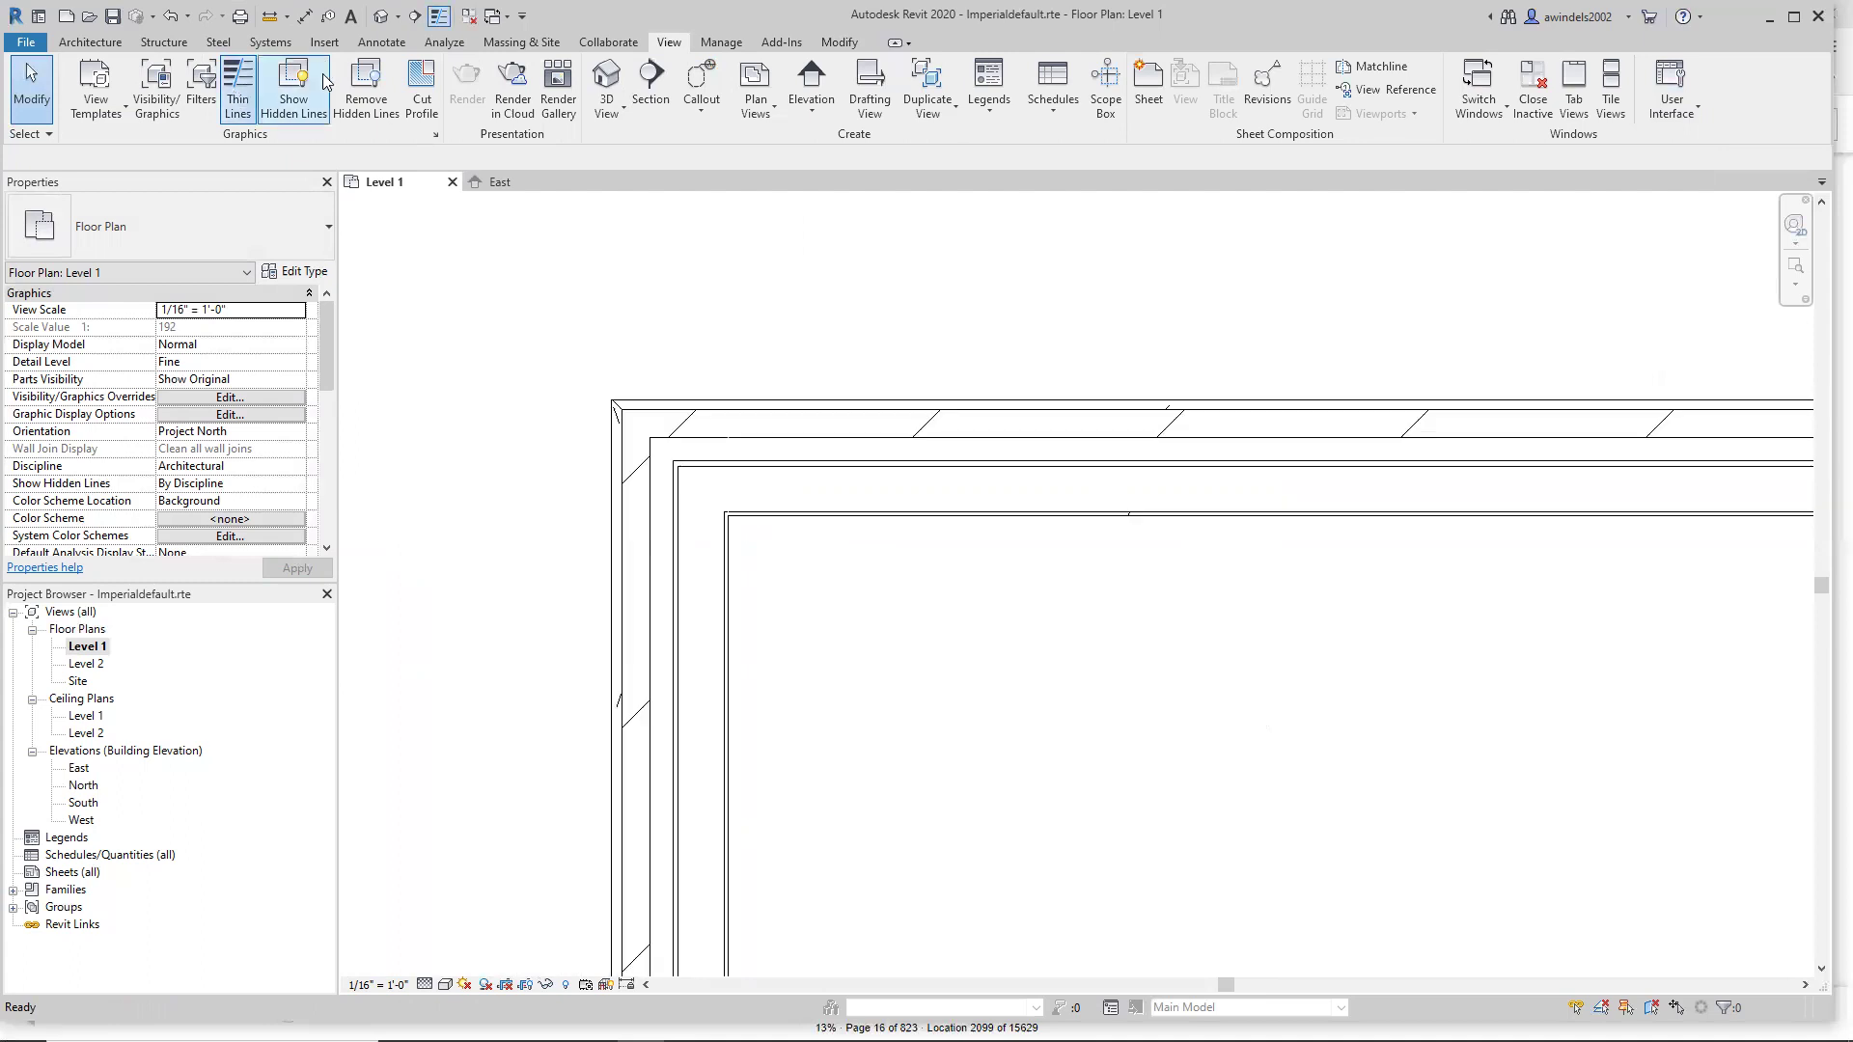
Start Show Hidden Lines by Element, and switch the navigation bar's display off and back on.
click(302, 100)
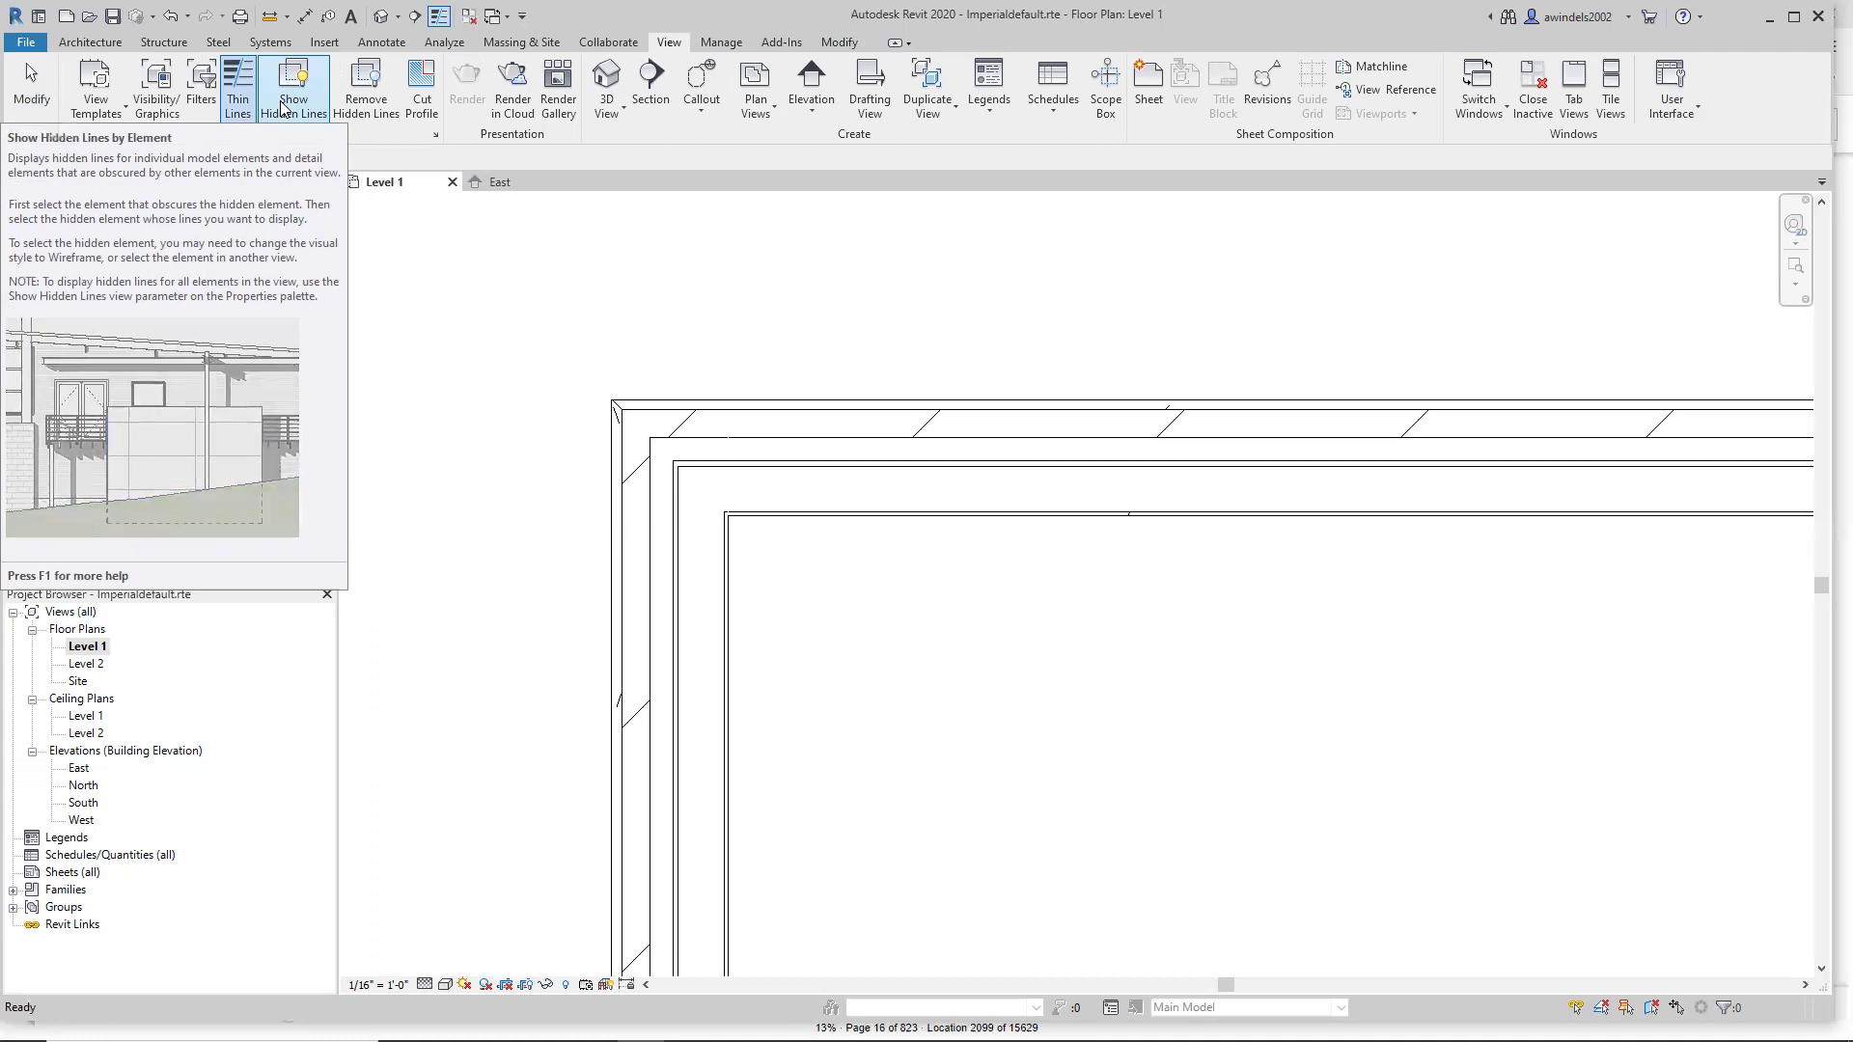
click(283, 107)
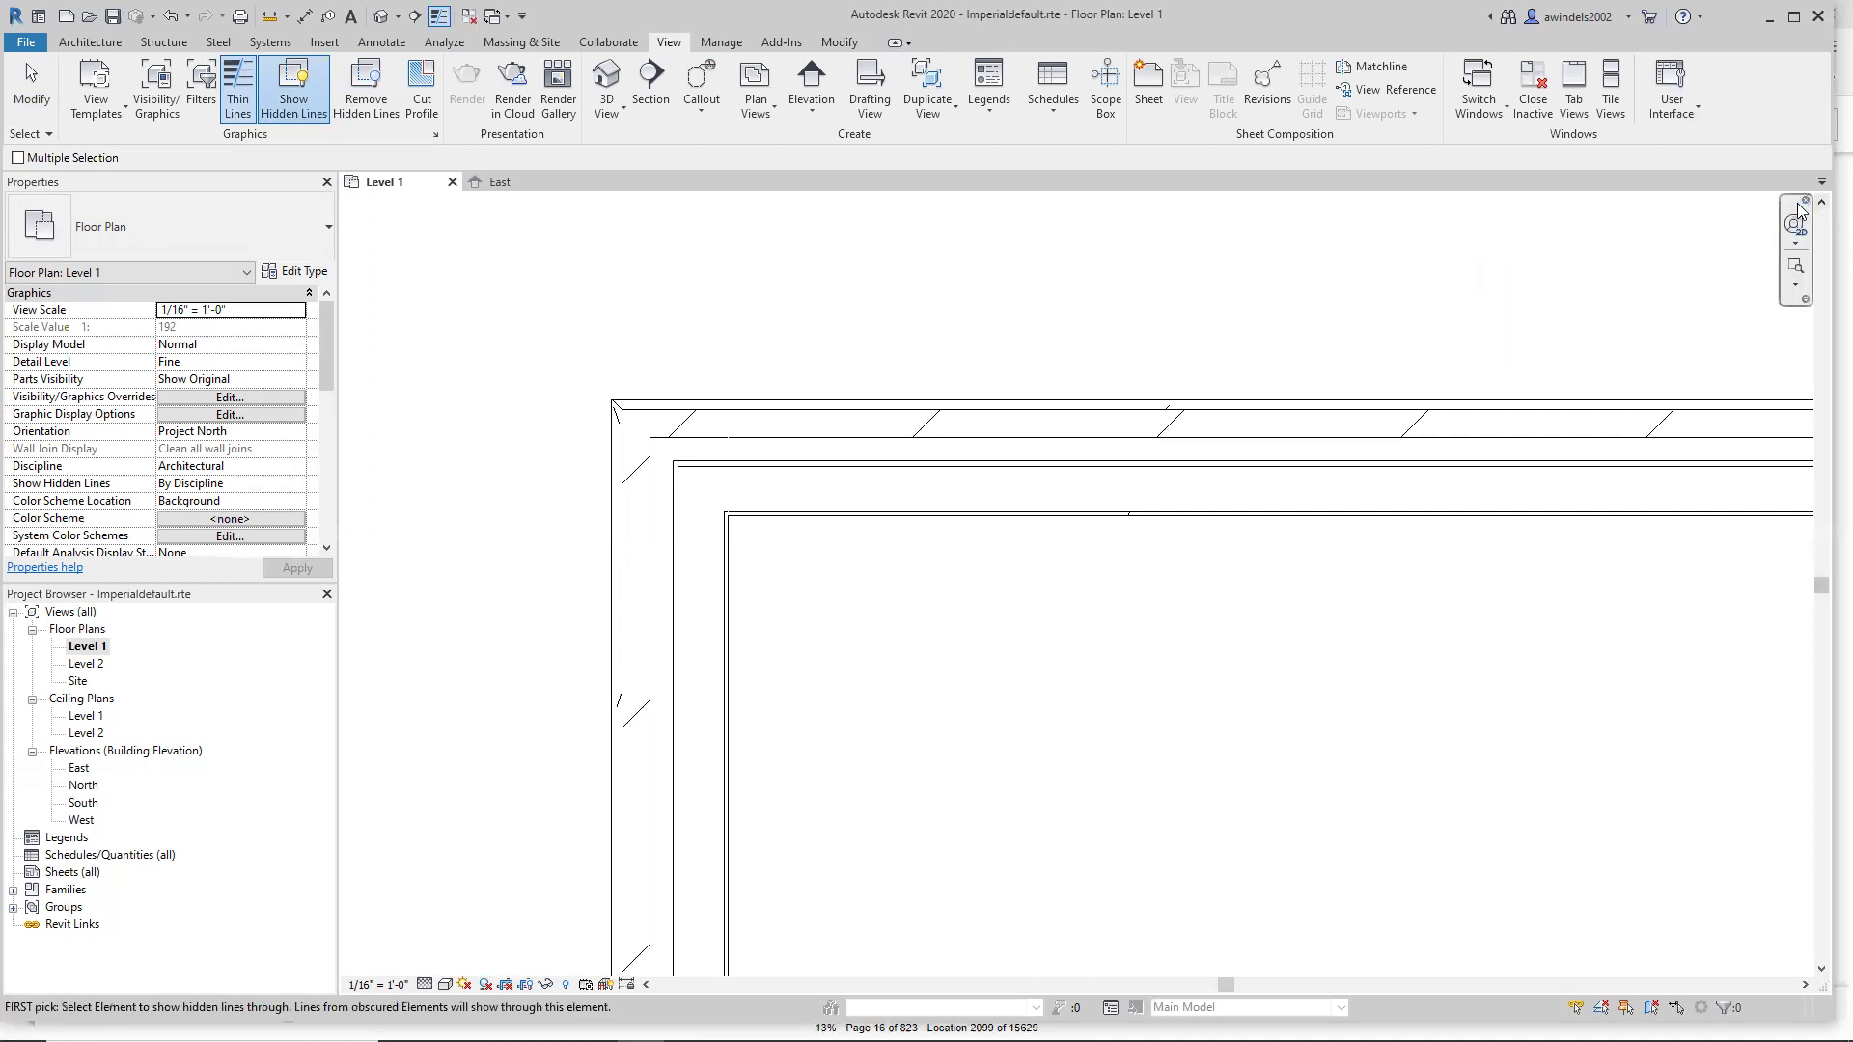
click(1671, 92)
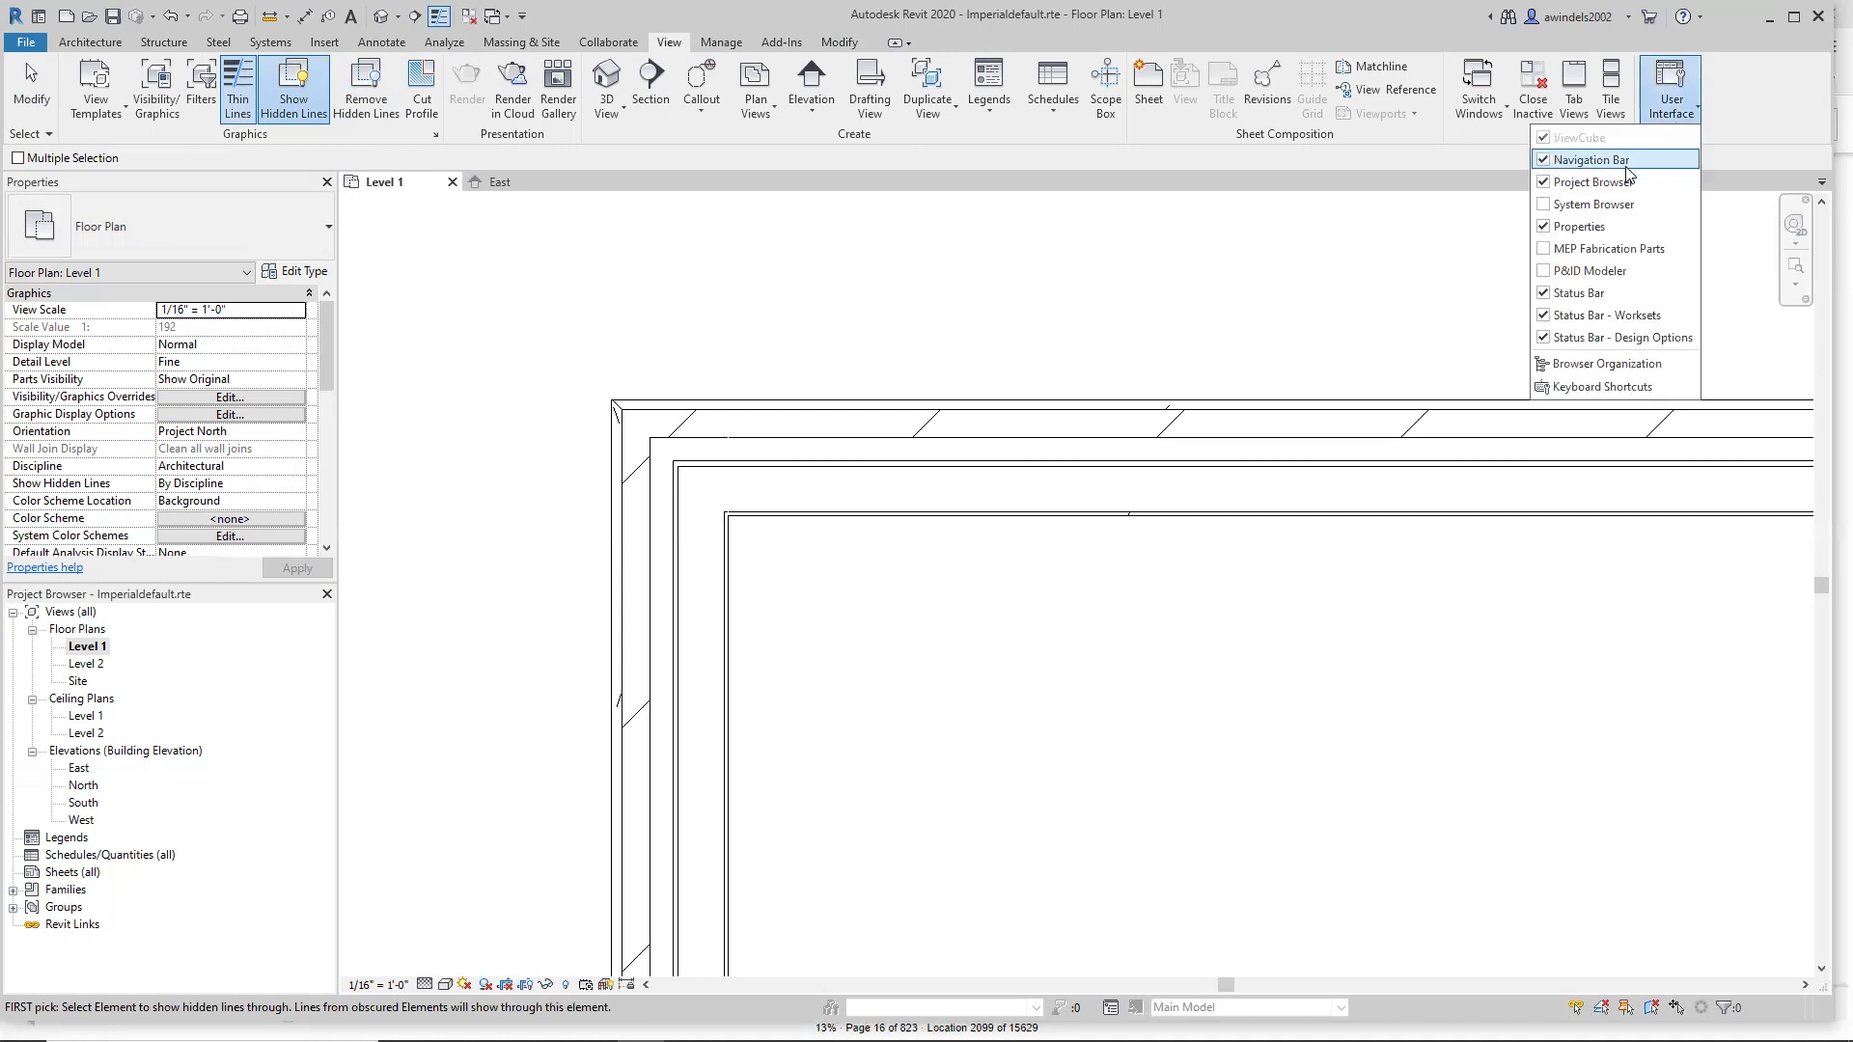
click(1624, 172)
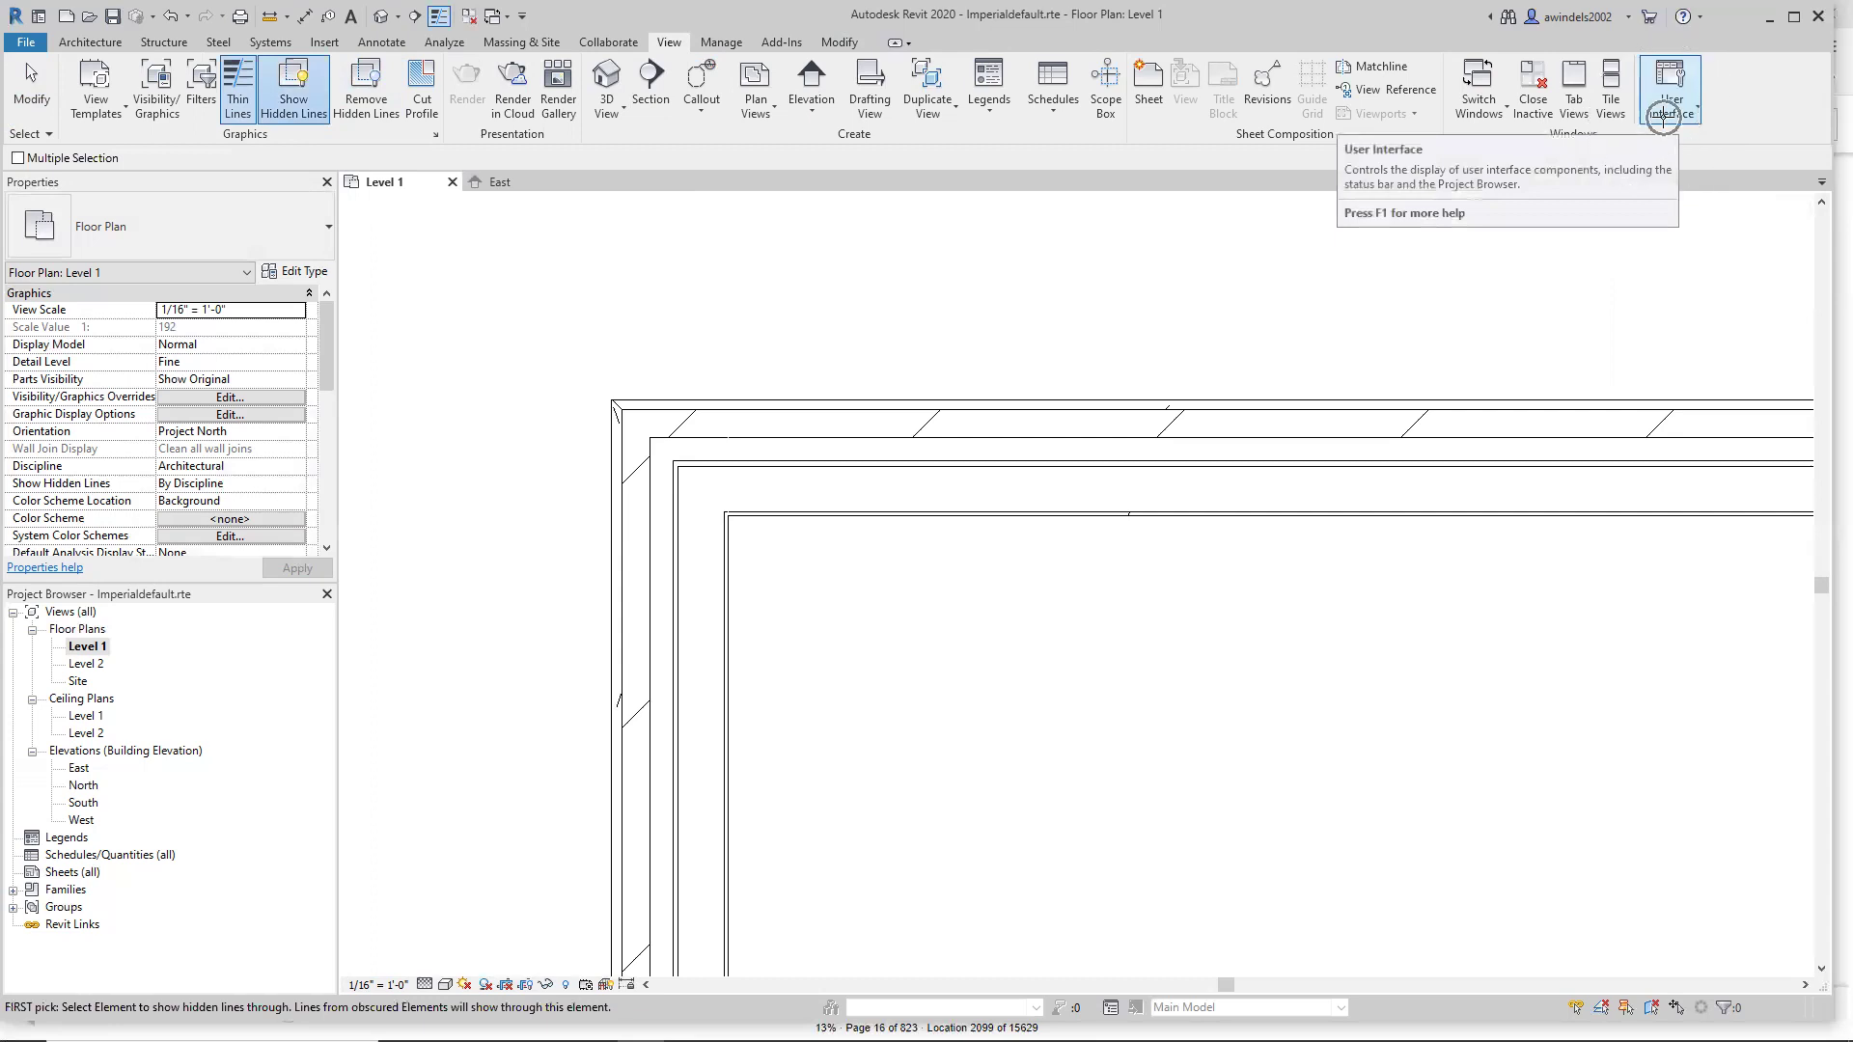
click(1661, 116)
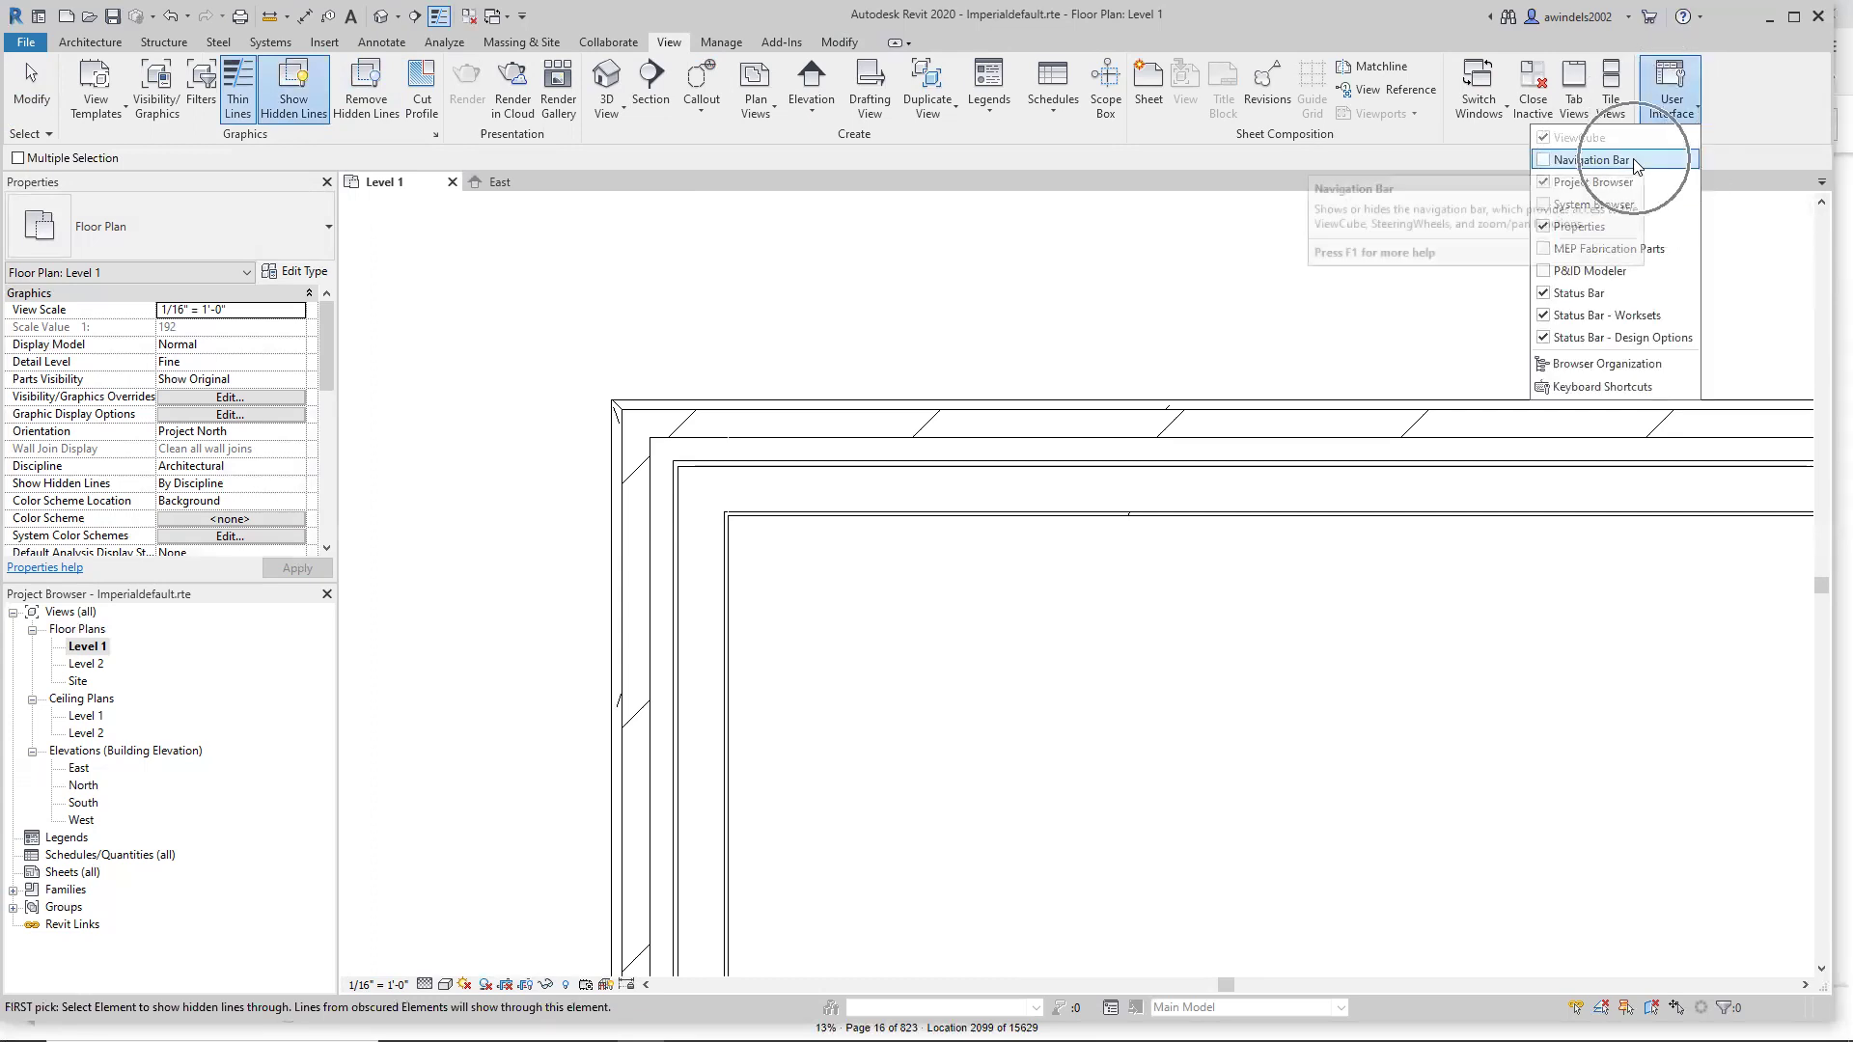
click(1631, 161)
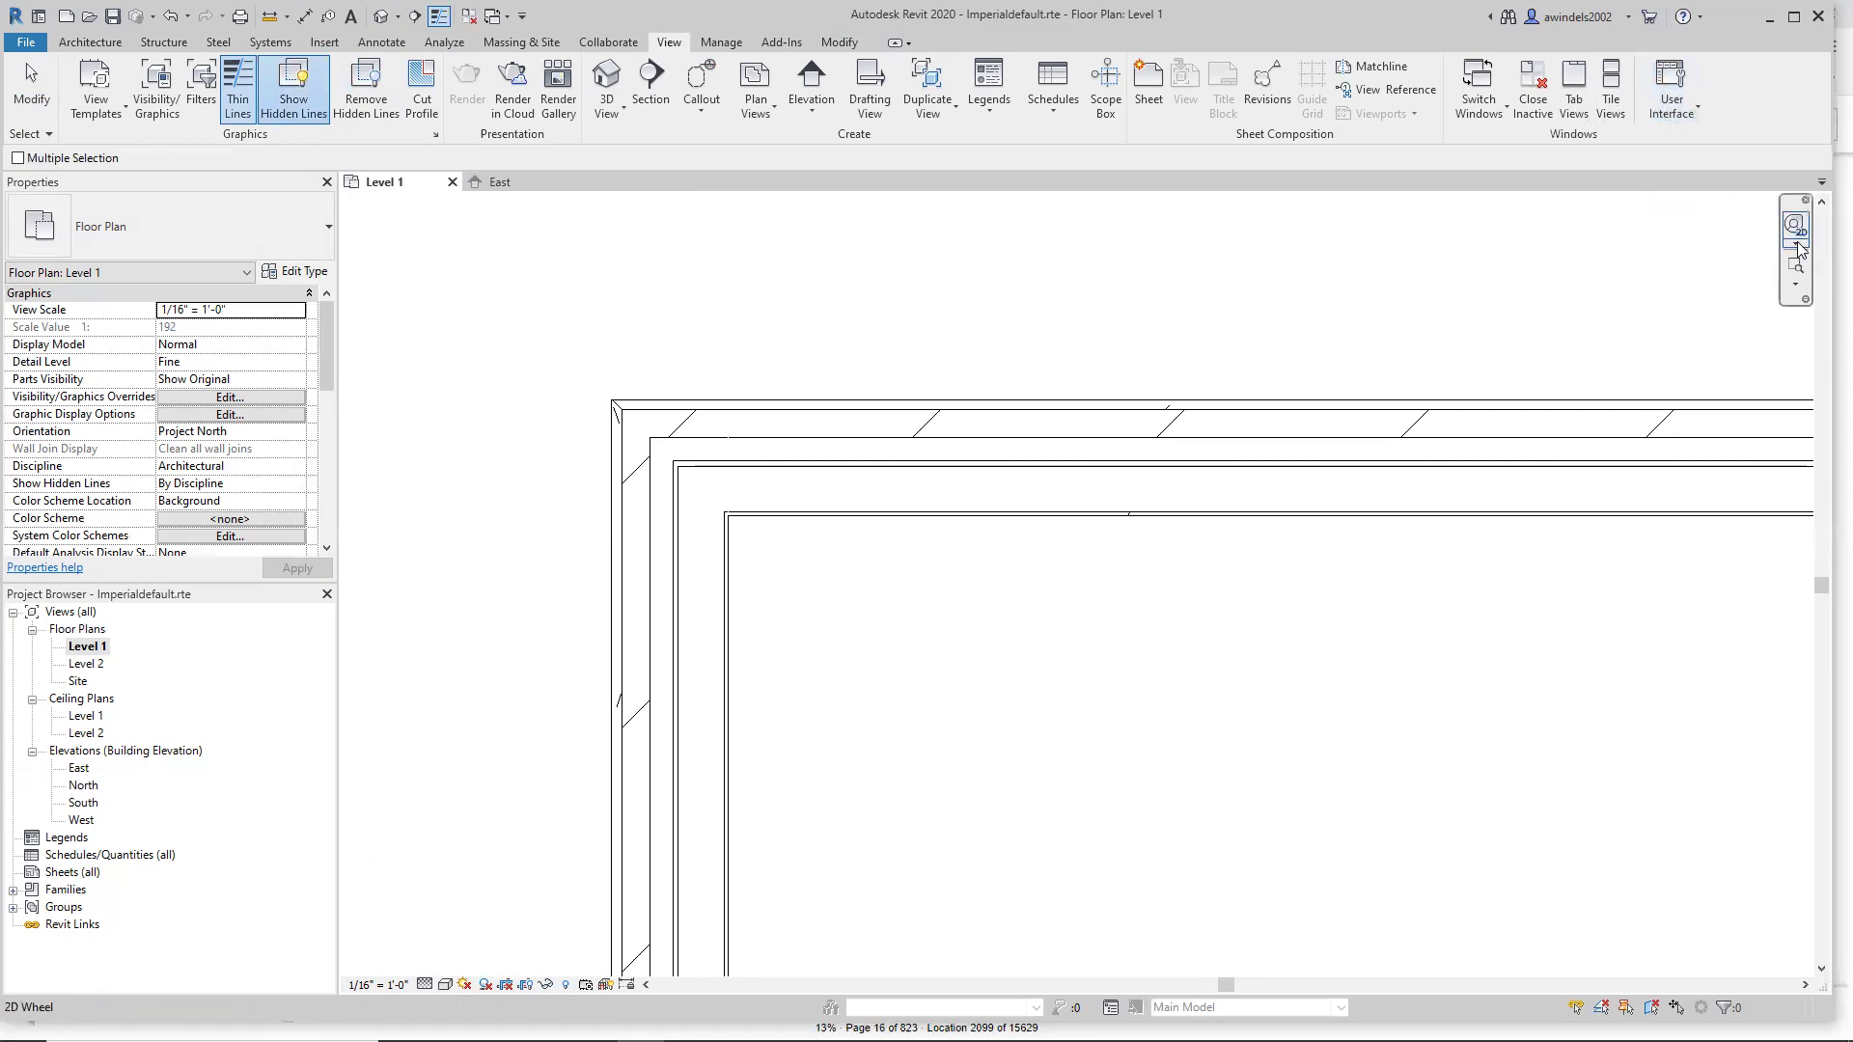
Look through the steering wheel types and zoom the Level 1 floor plan to fit.
click(1797, 245)
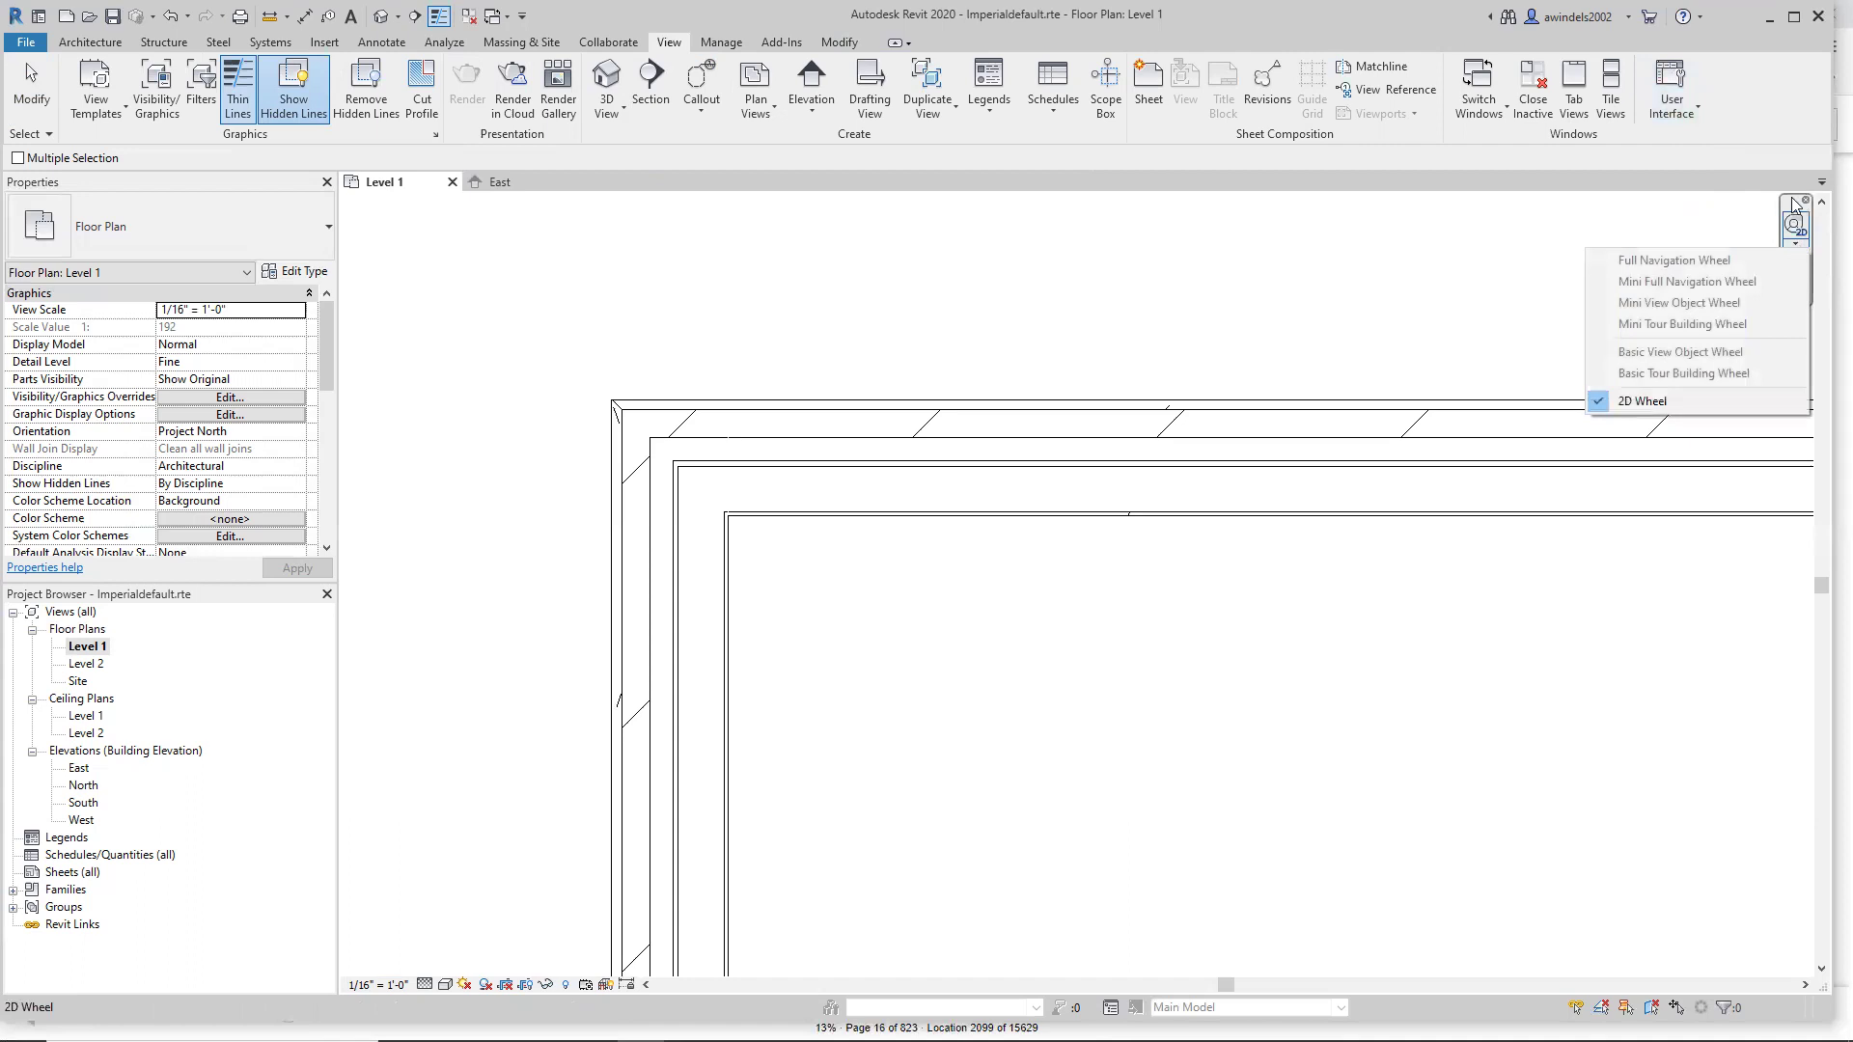
click(1801, 285)
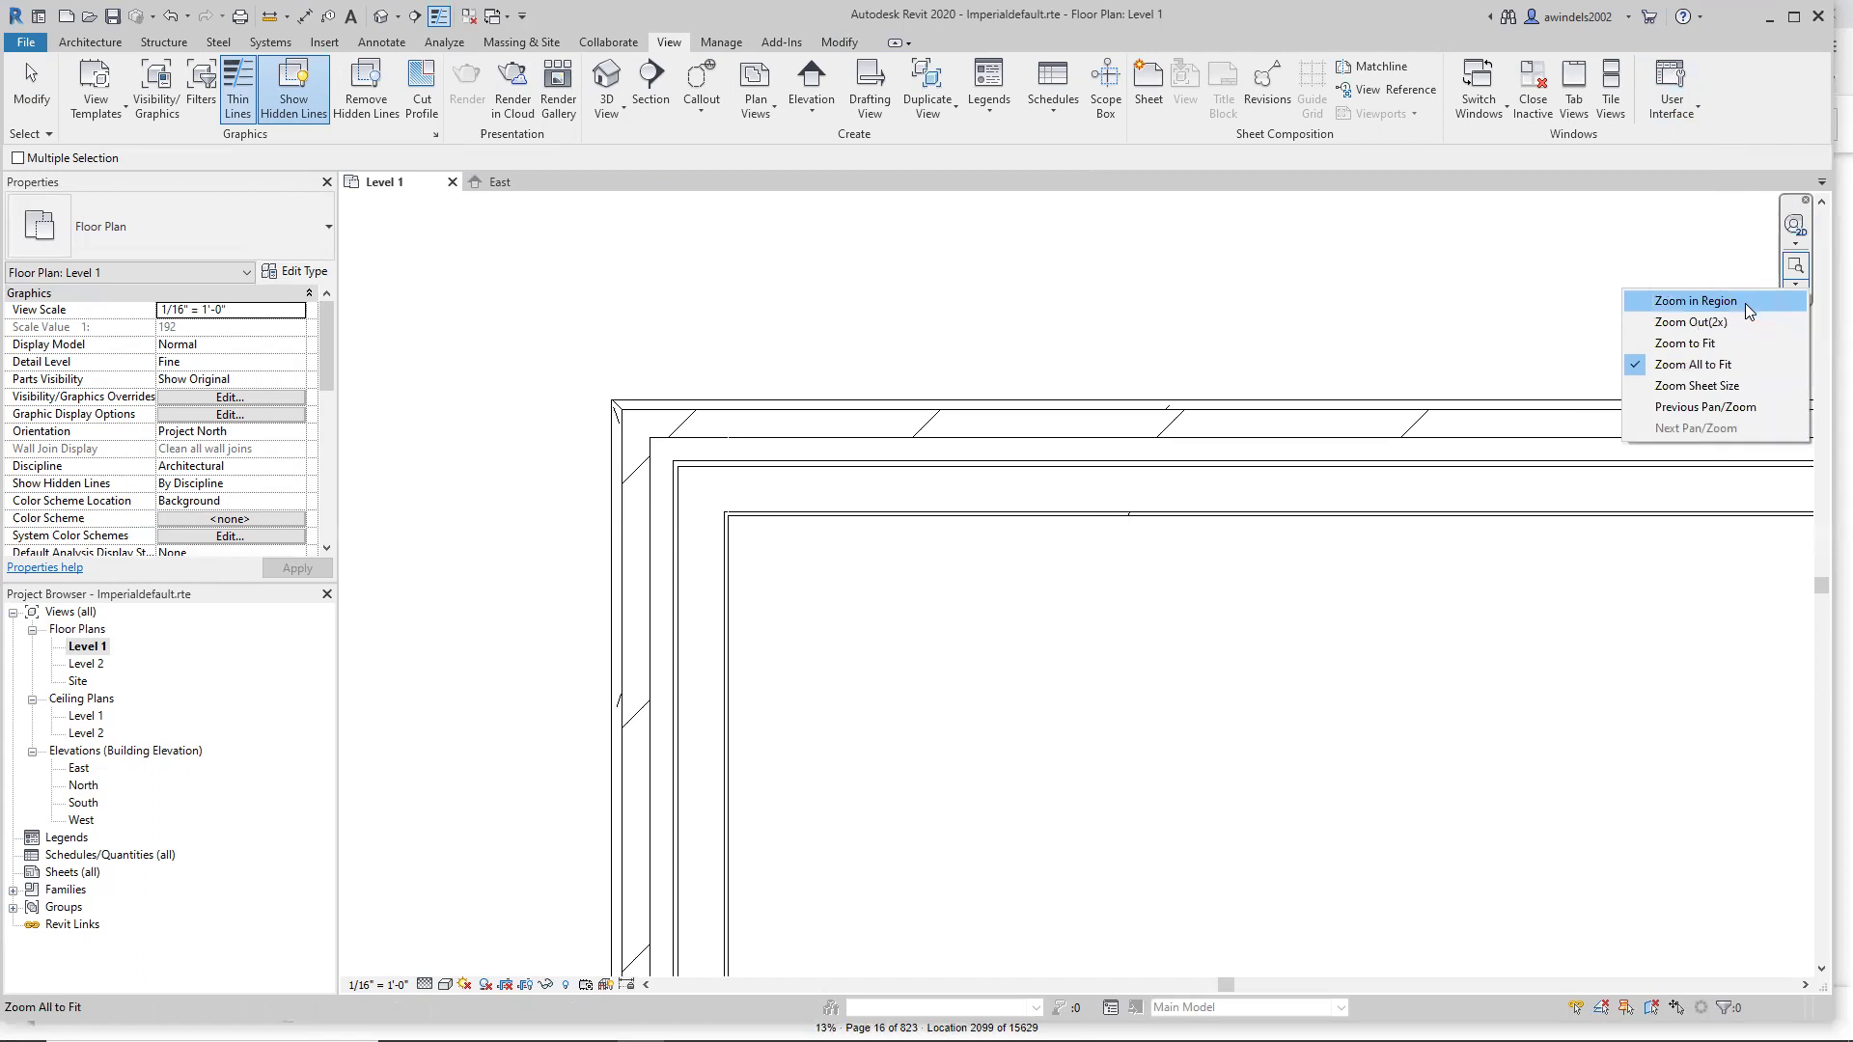
click(1728, 342)
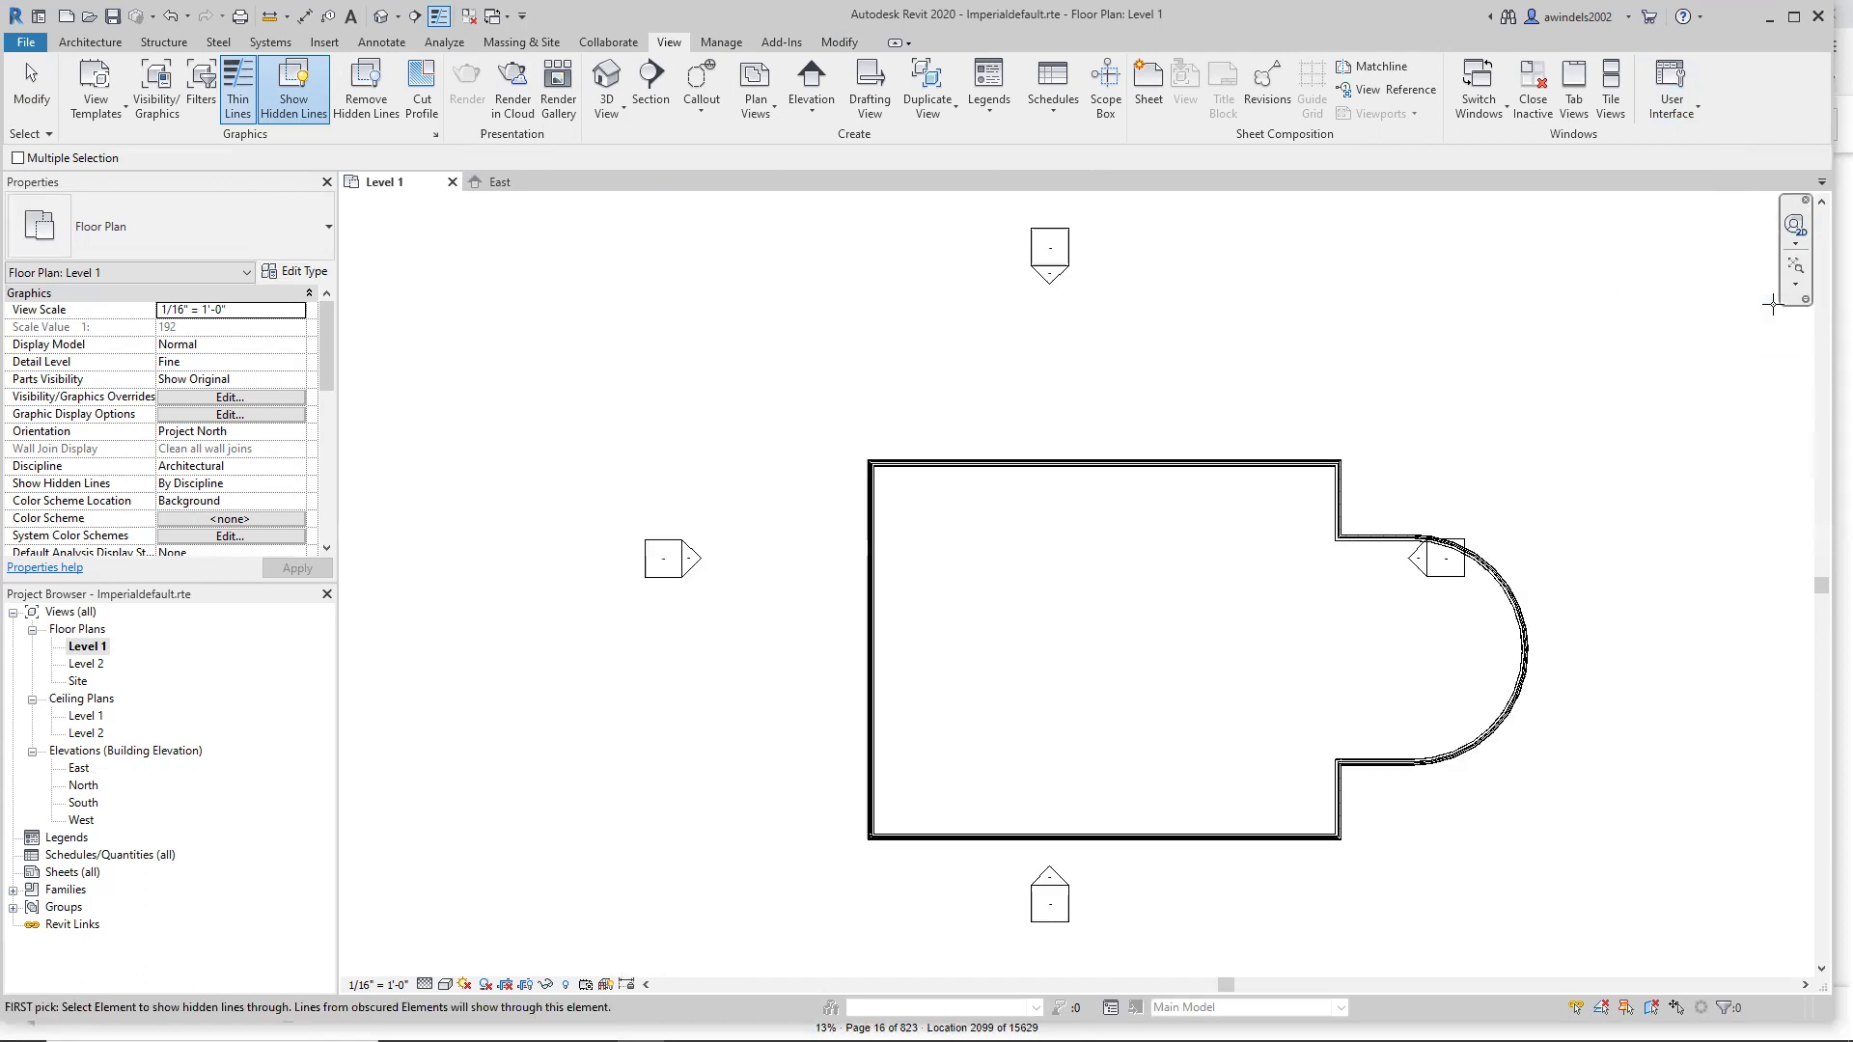
Use Zoom in Region to enlarge the wall corner beside the east elevation marker.
click(1802, 285)
click(1739, 303)
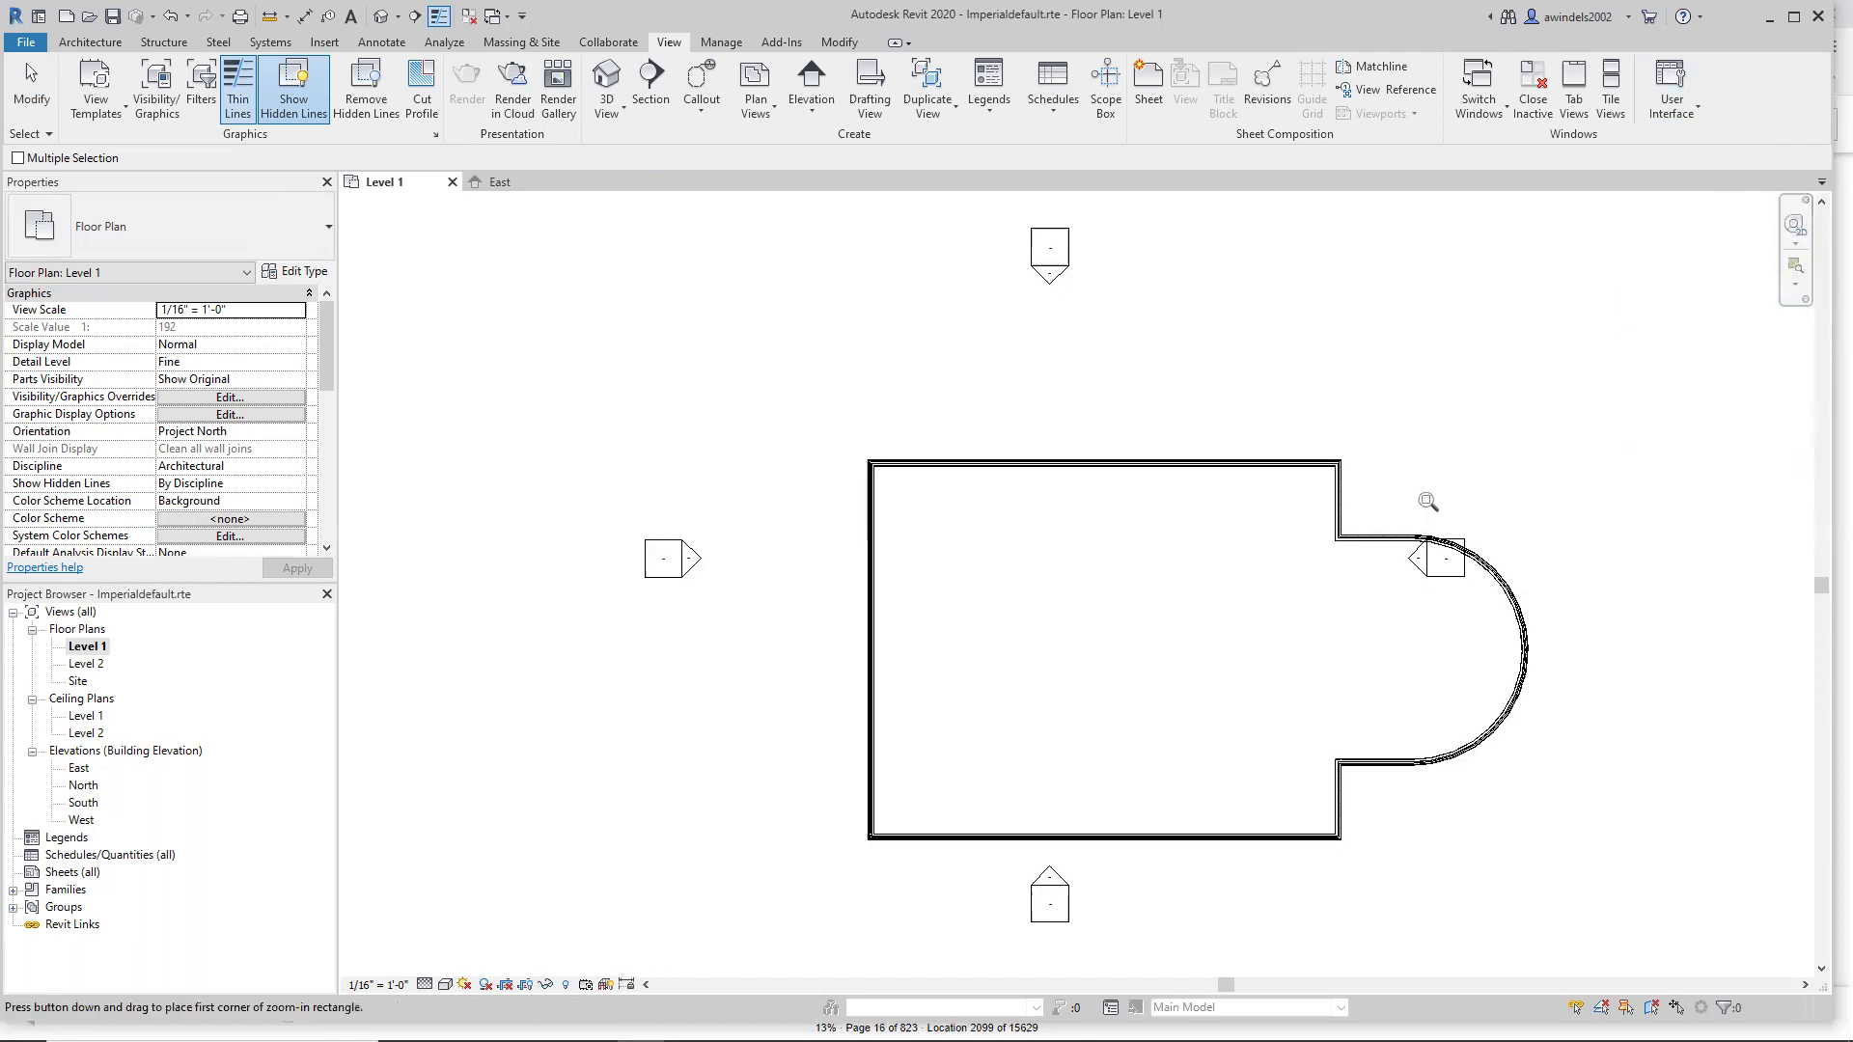
drag(1329, 519, 1434, 598)
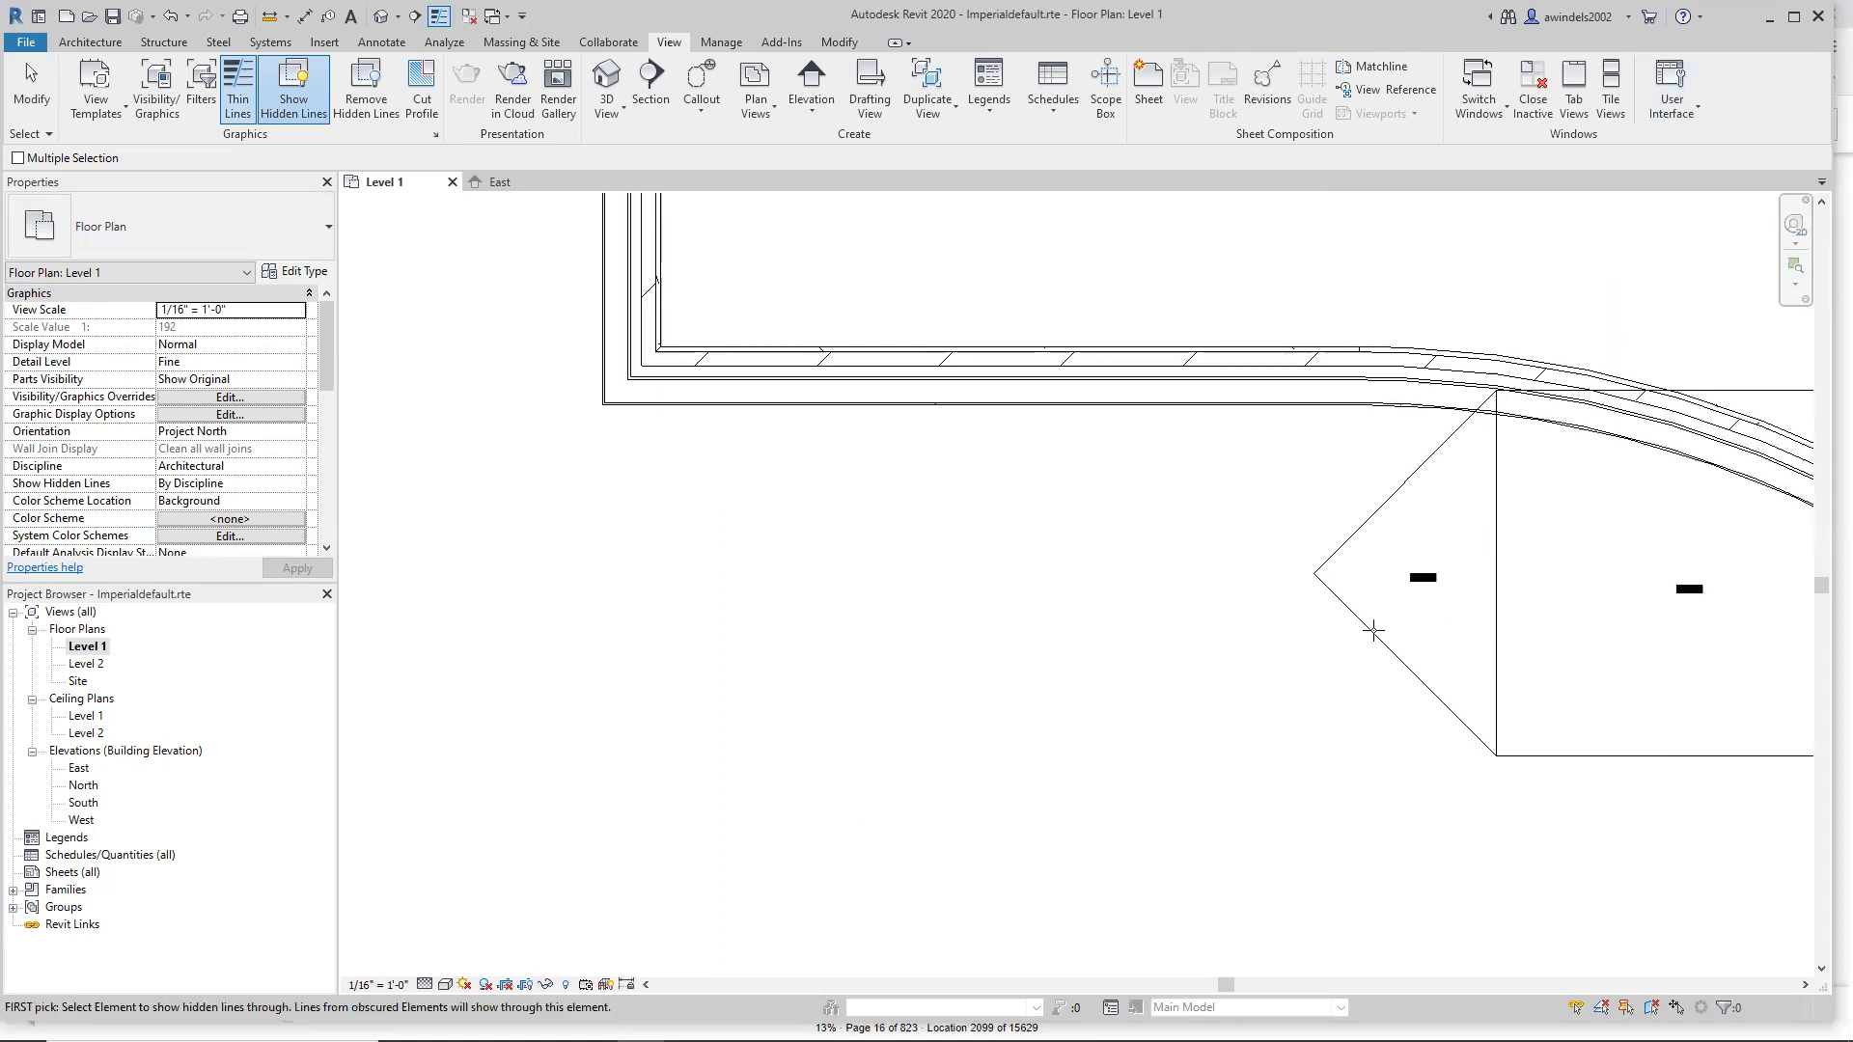
Use the 2D wheel's Rewind tool to go back and forth through the plan's earlier views.
click(1797, 284)
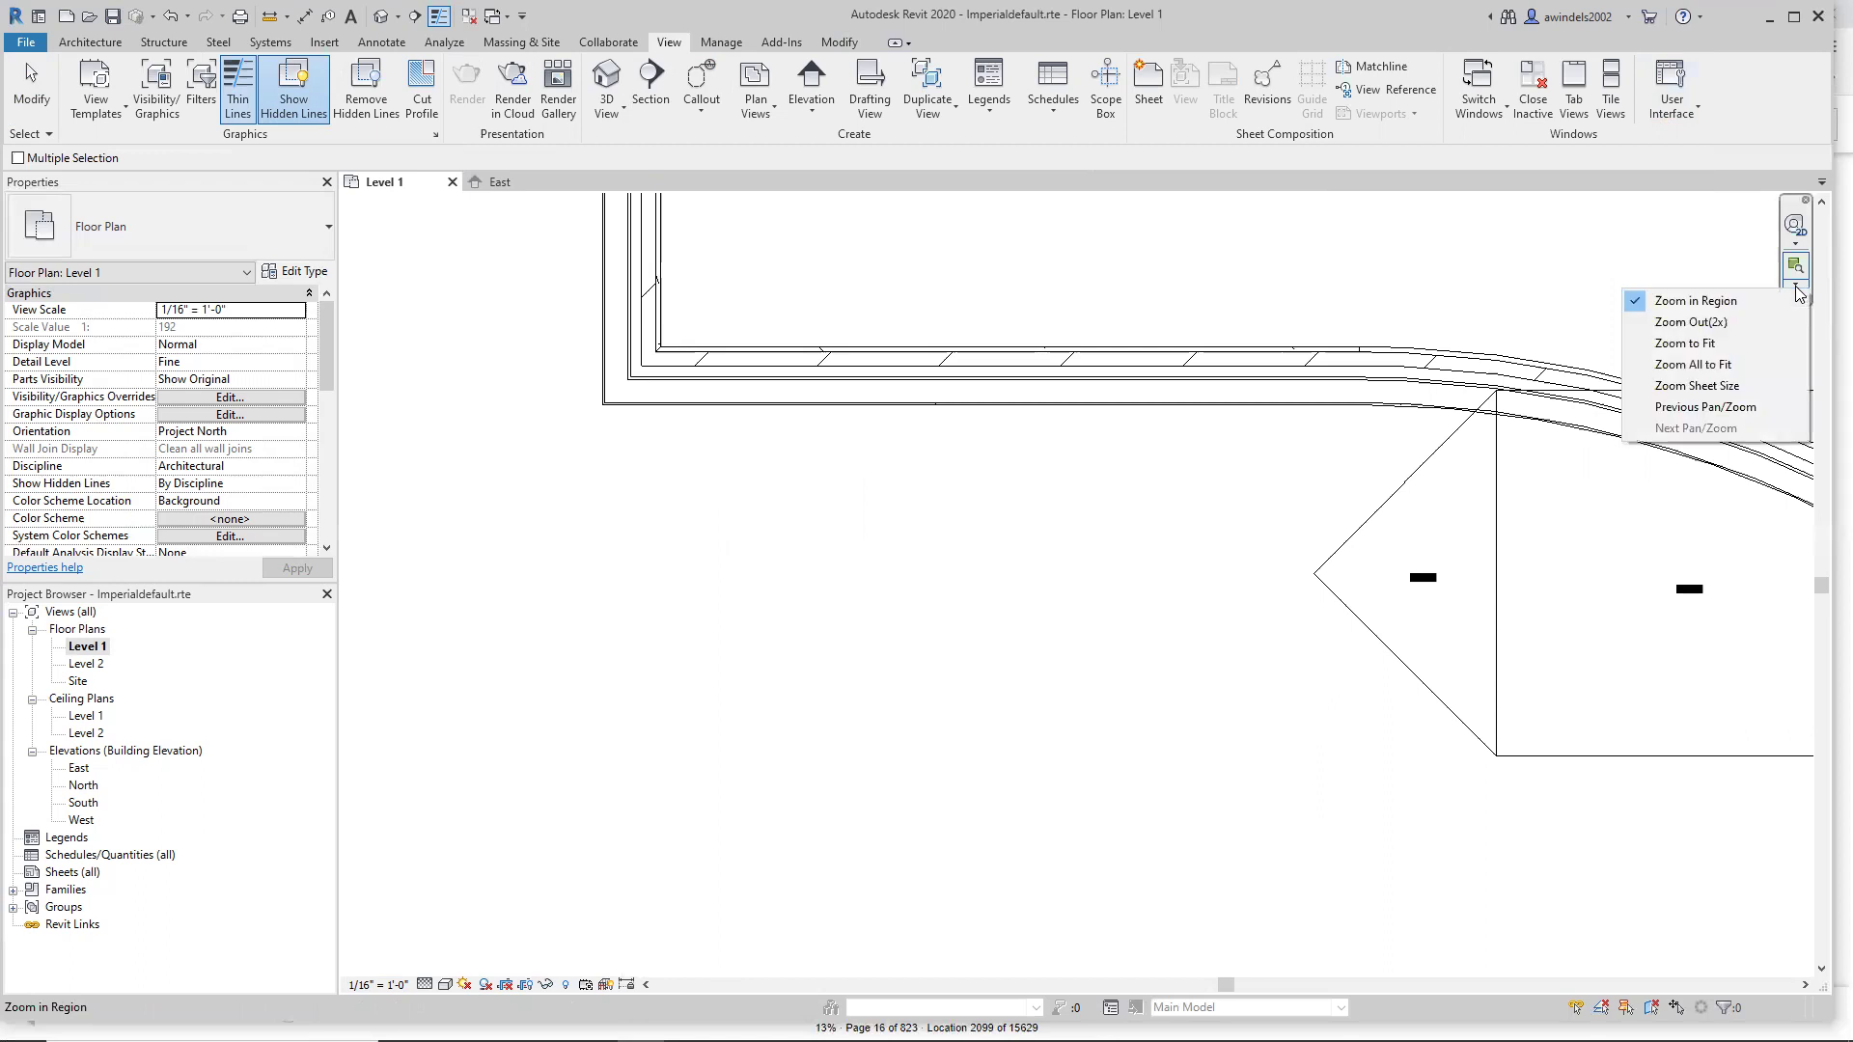
click(1795, 227)
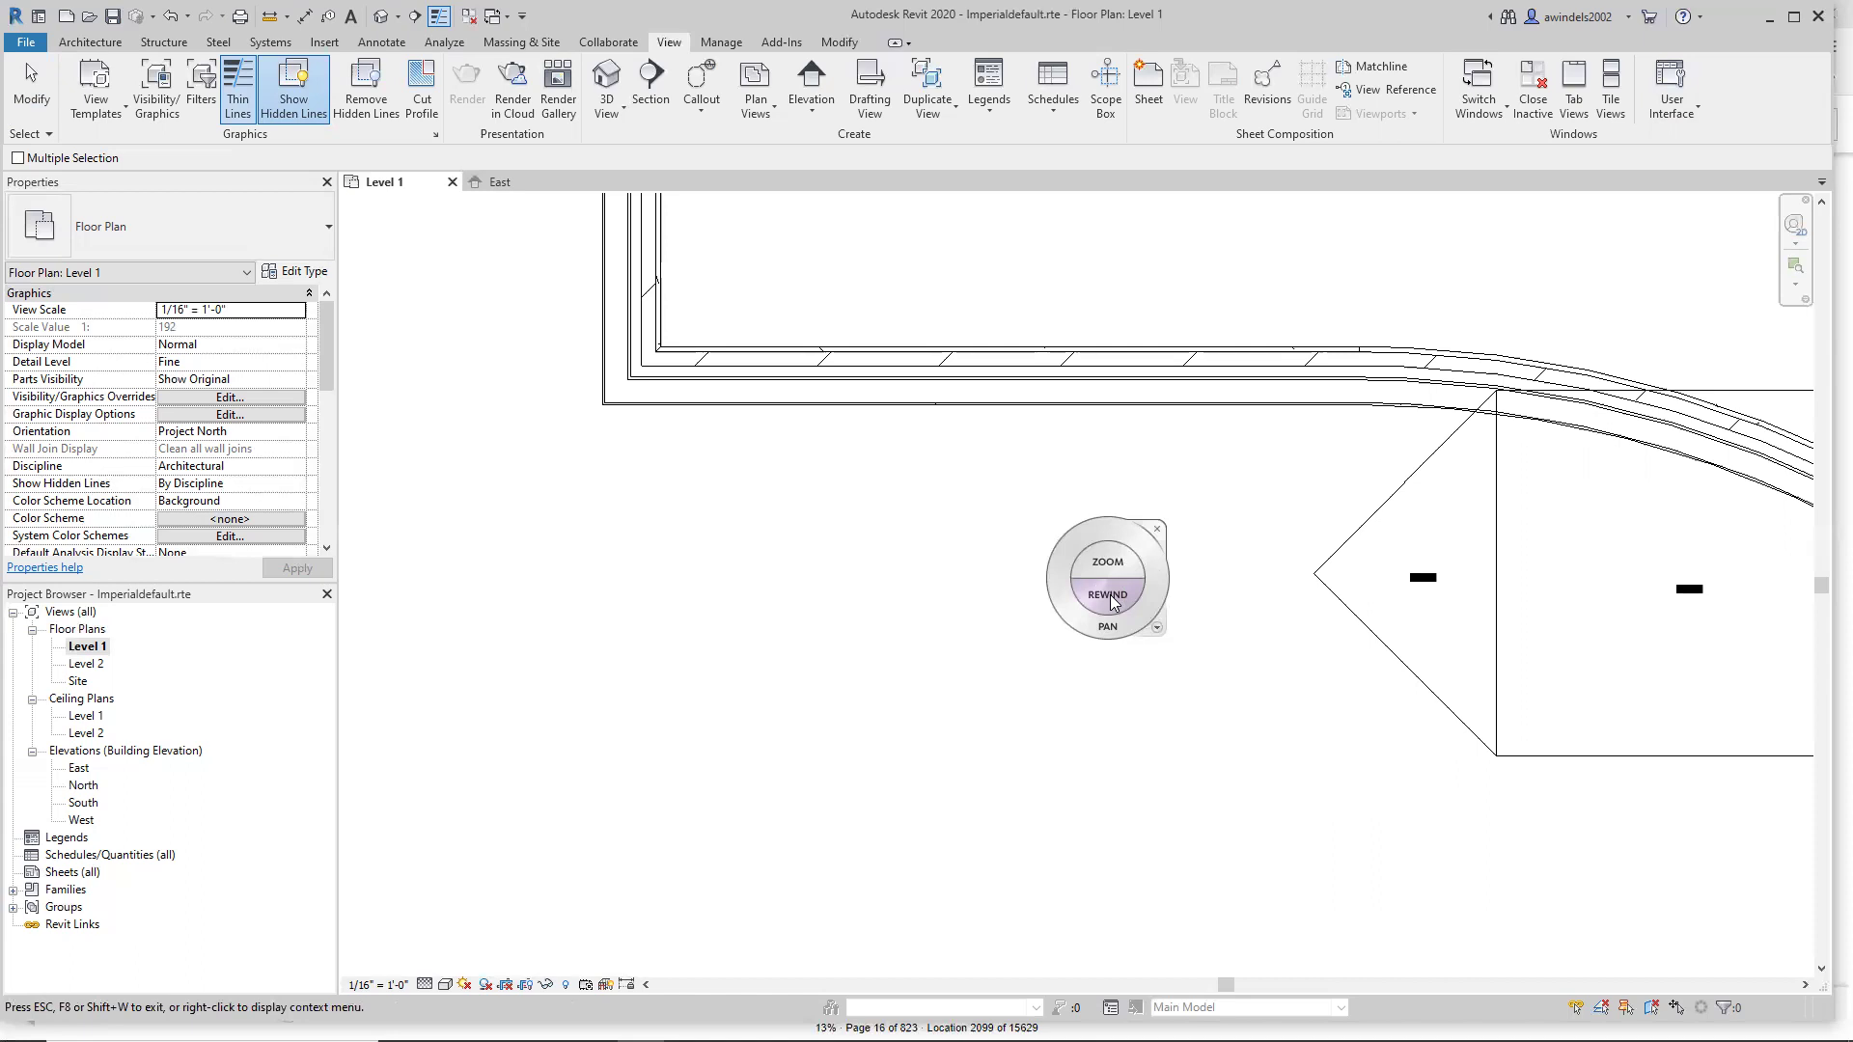
click(1114, 602)
click(1114, 602)
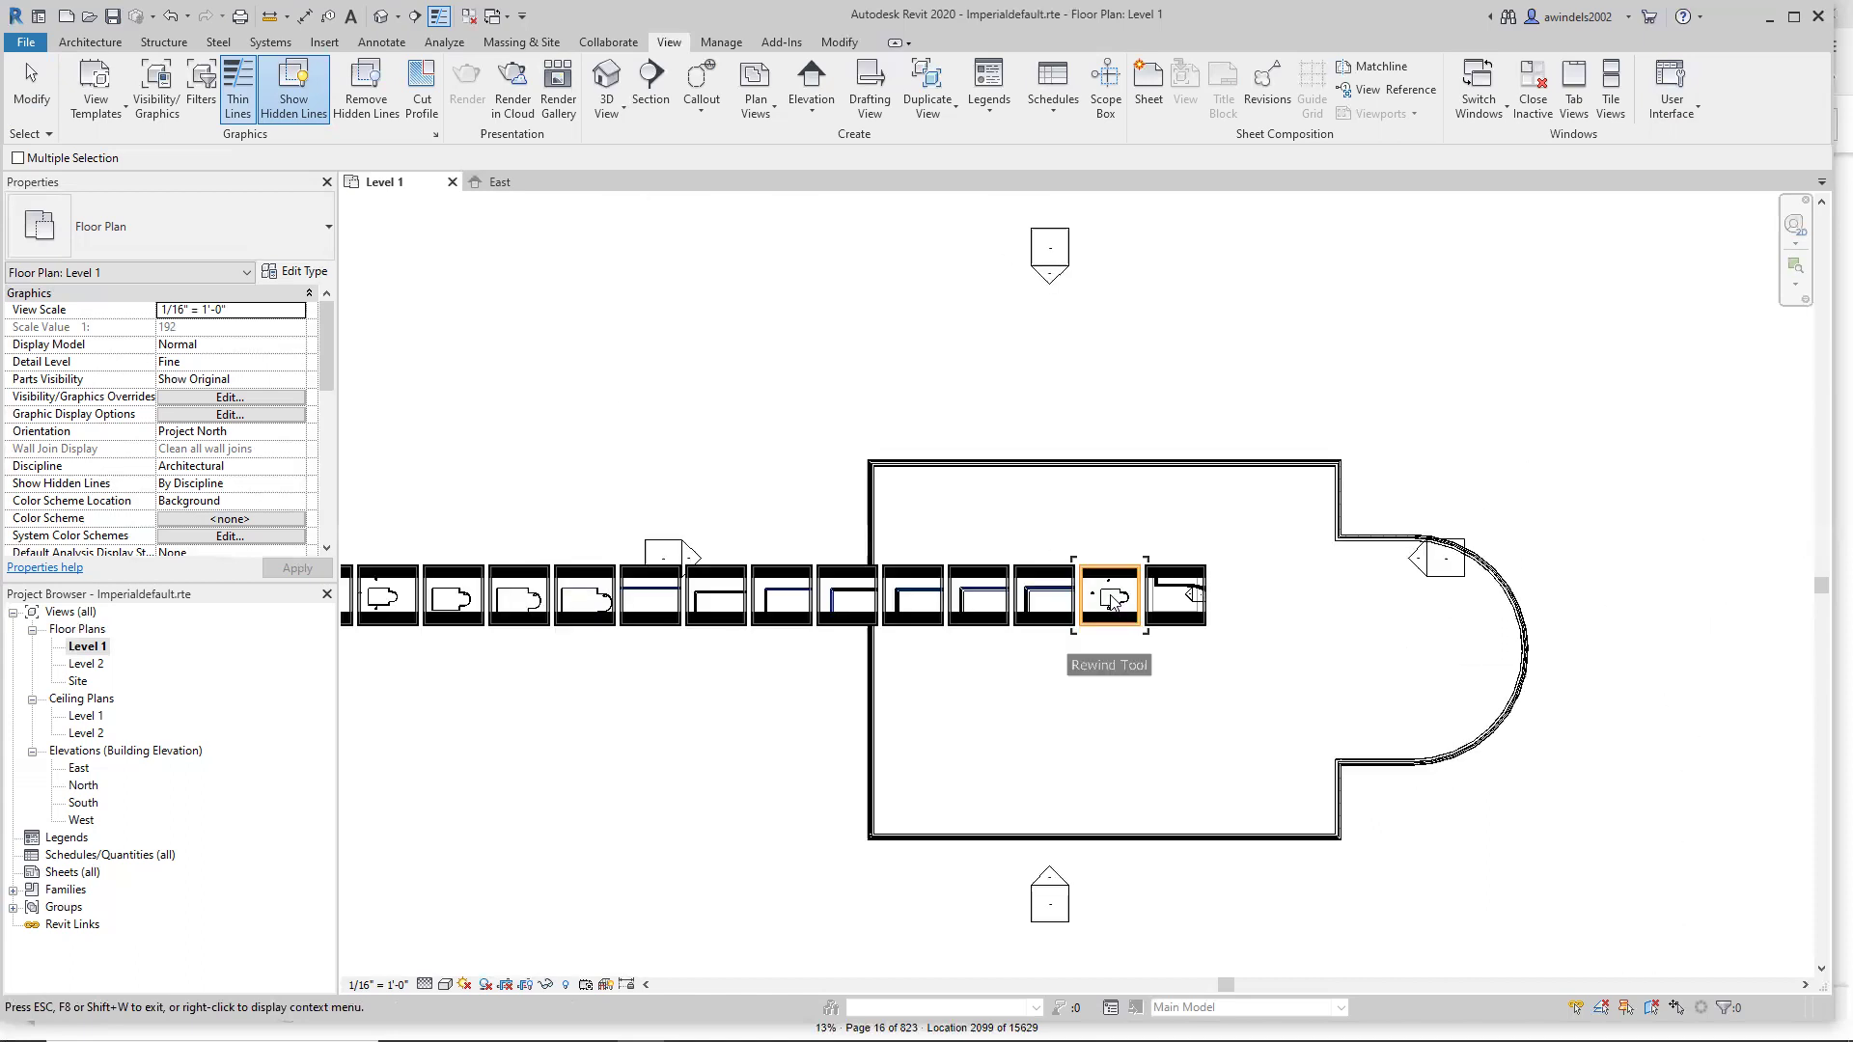
drag(1113, 602, 1309, 628)
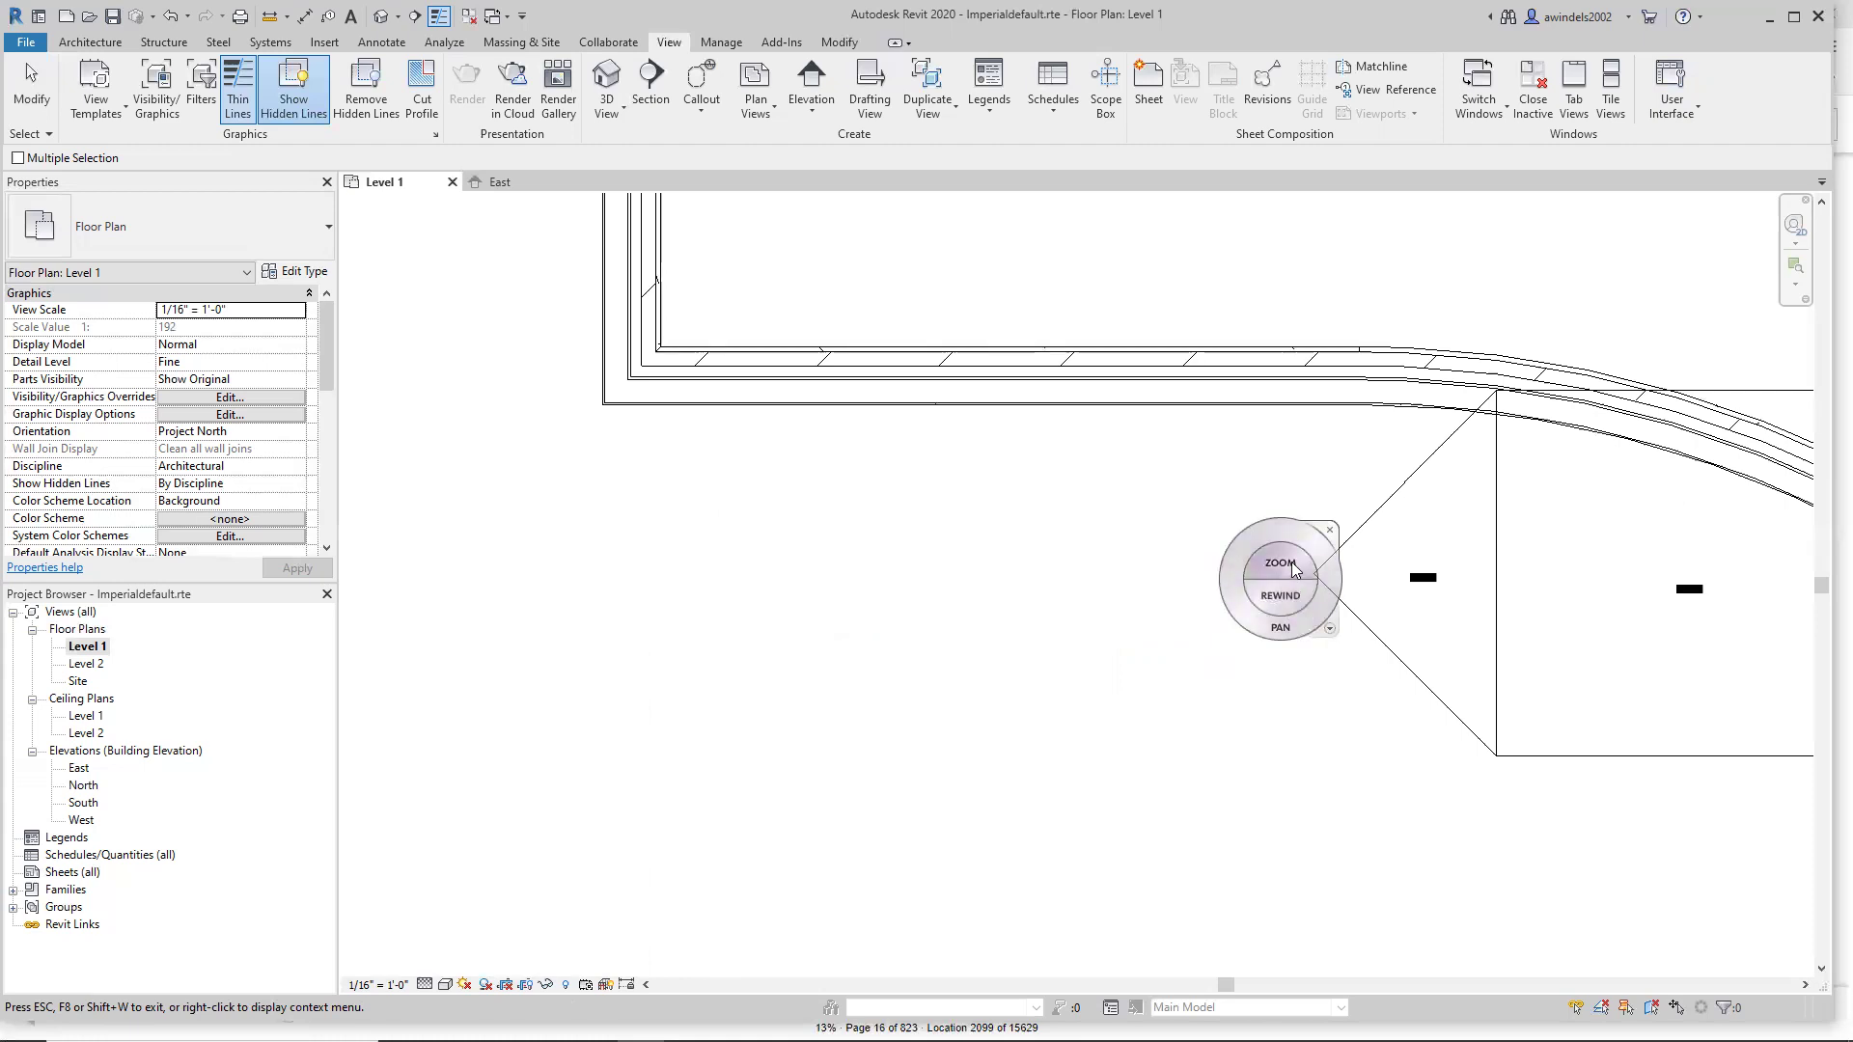
Zoom the plan out with the 2D wheel, and close the wheel and the hidden-lines command.
drag(1291, 561, 1046, 708)
scroll(1056, 674, down, 5)
scroll(1293, 492, down, 5)
key(Escape)
key(Escape)
Zoom and pan the Level 1 floor plan until the whole building outline is in view.
scroll(1351, 463, down, 3)
scroll(1351, 468, up, 5)
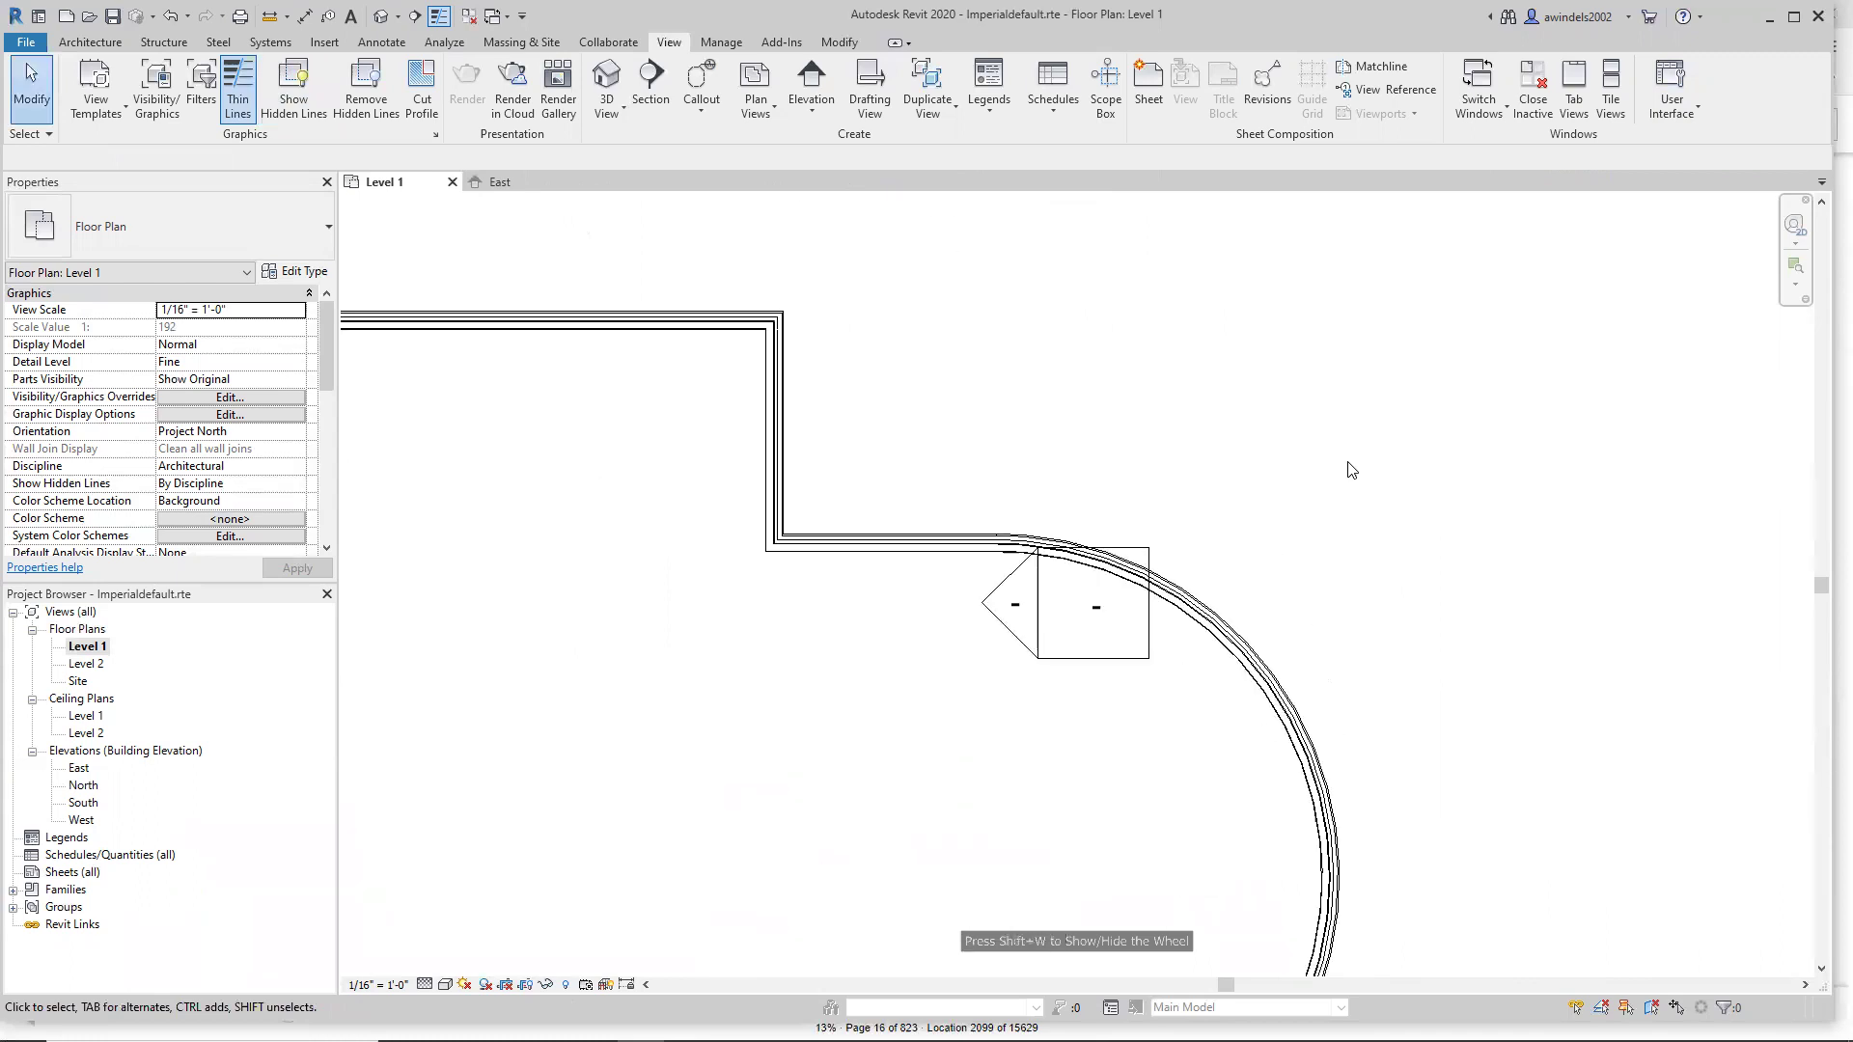
scroll(1350, 473, down, 4)
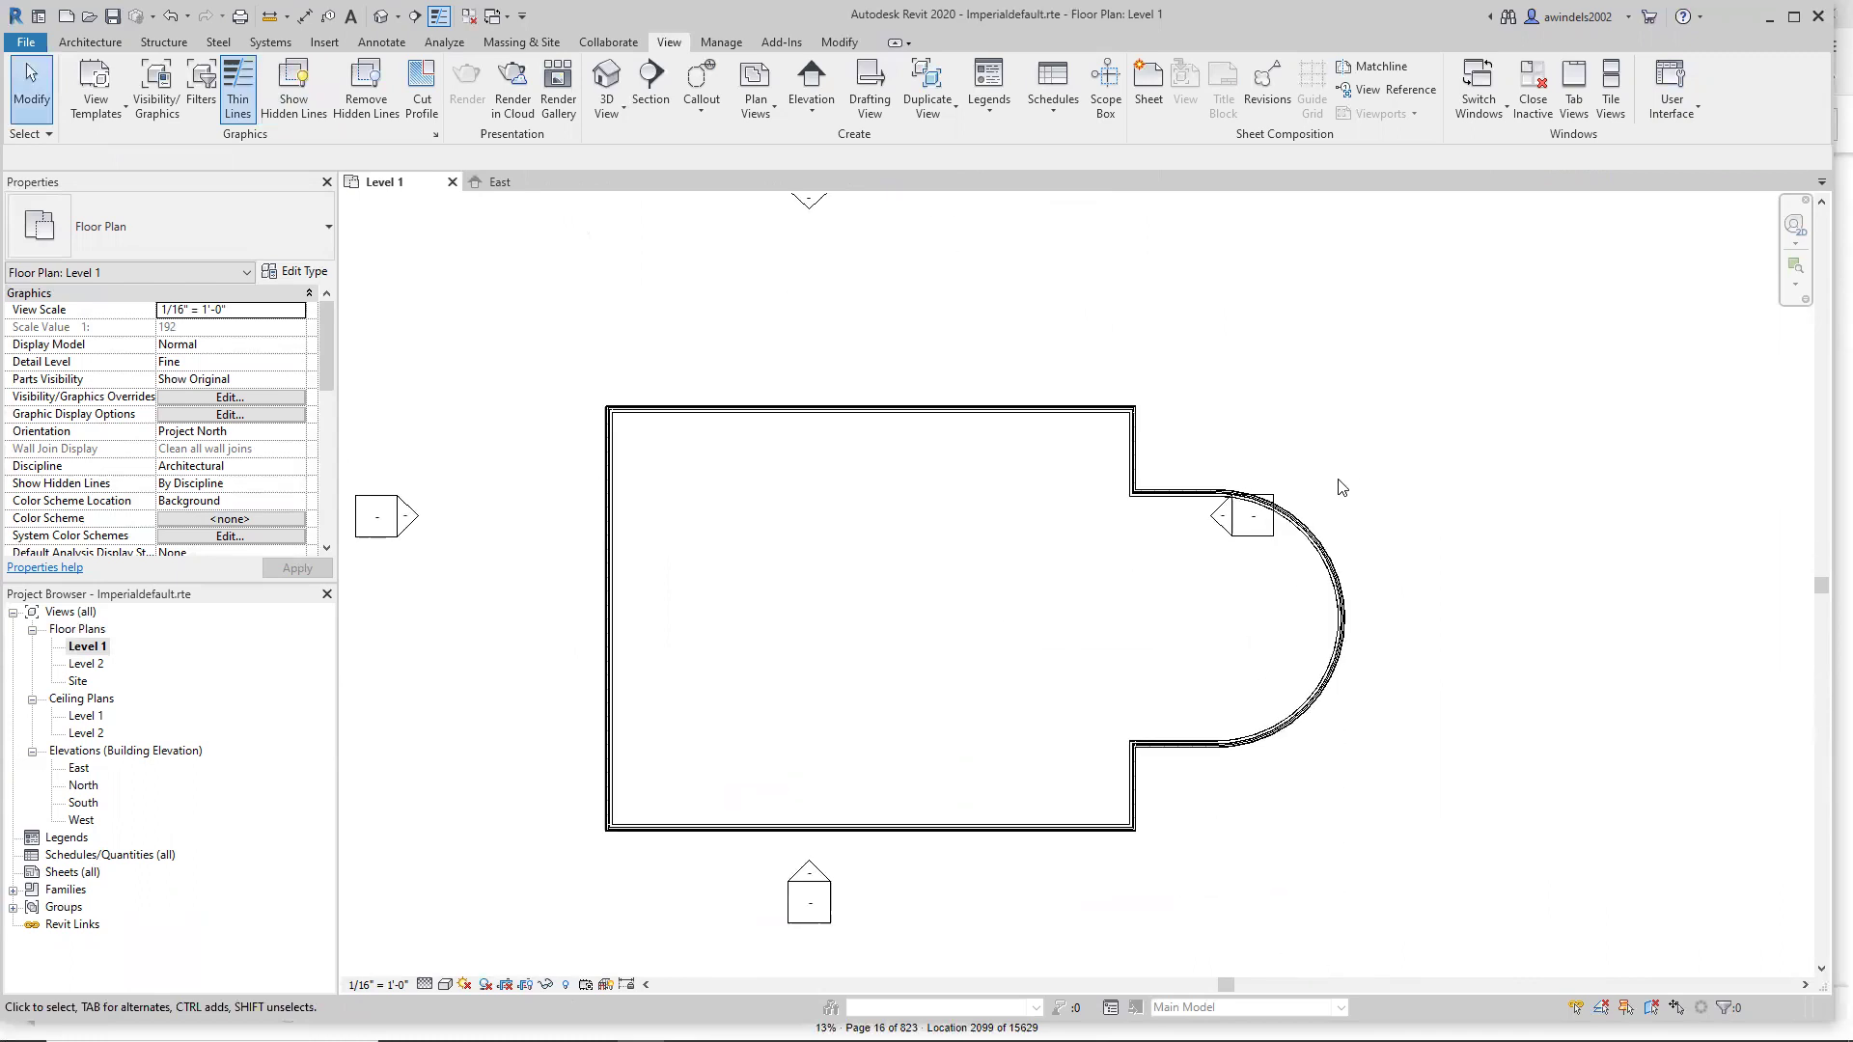
middle_drag(1352, 487, 1438, 473)
mouse_move(1249, 570)
middle_down()
mouse_move(1427, 547)
mouse_move(1228, 592)
middle_up()
middle_drag(1080, 576, 1168, 568)
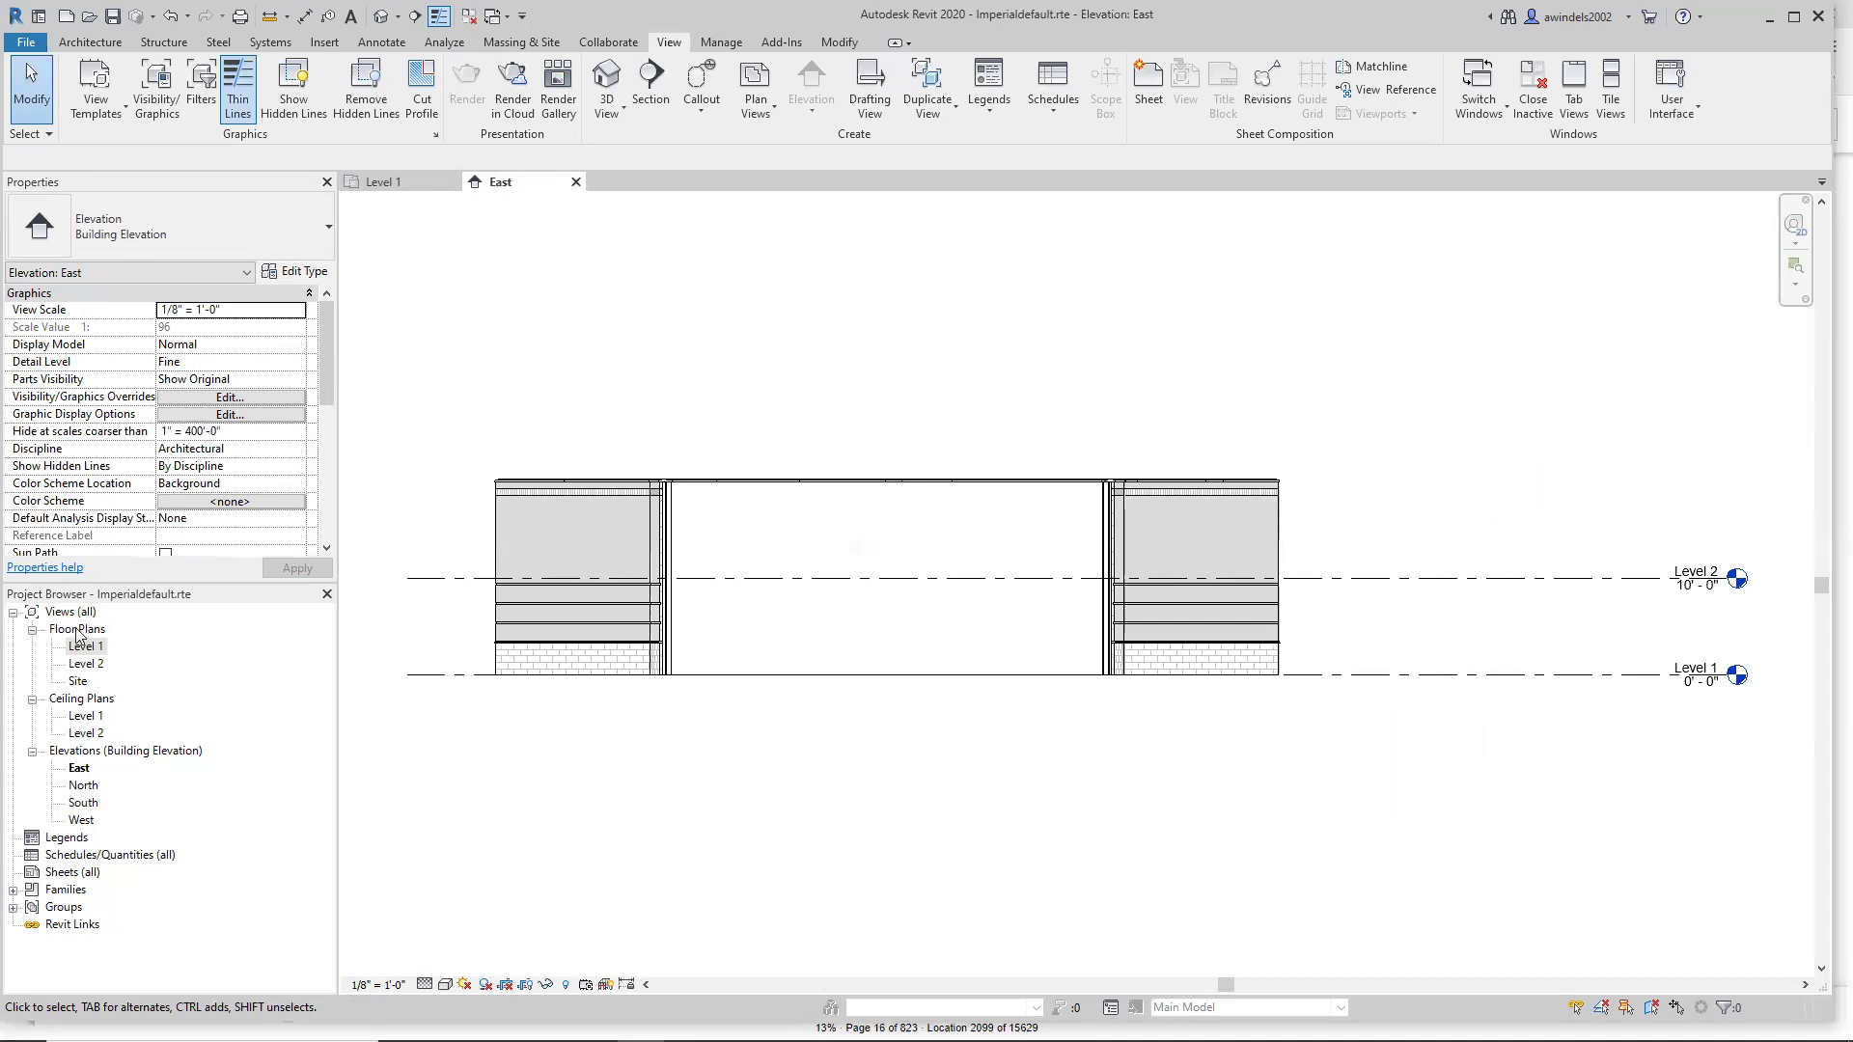
Open the default 3D view and examine the display option for its ViewCube.
click(621, 112)
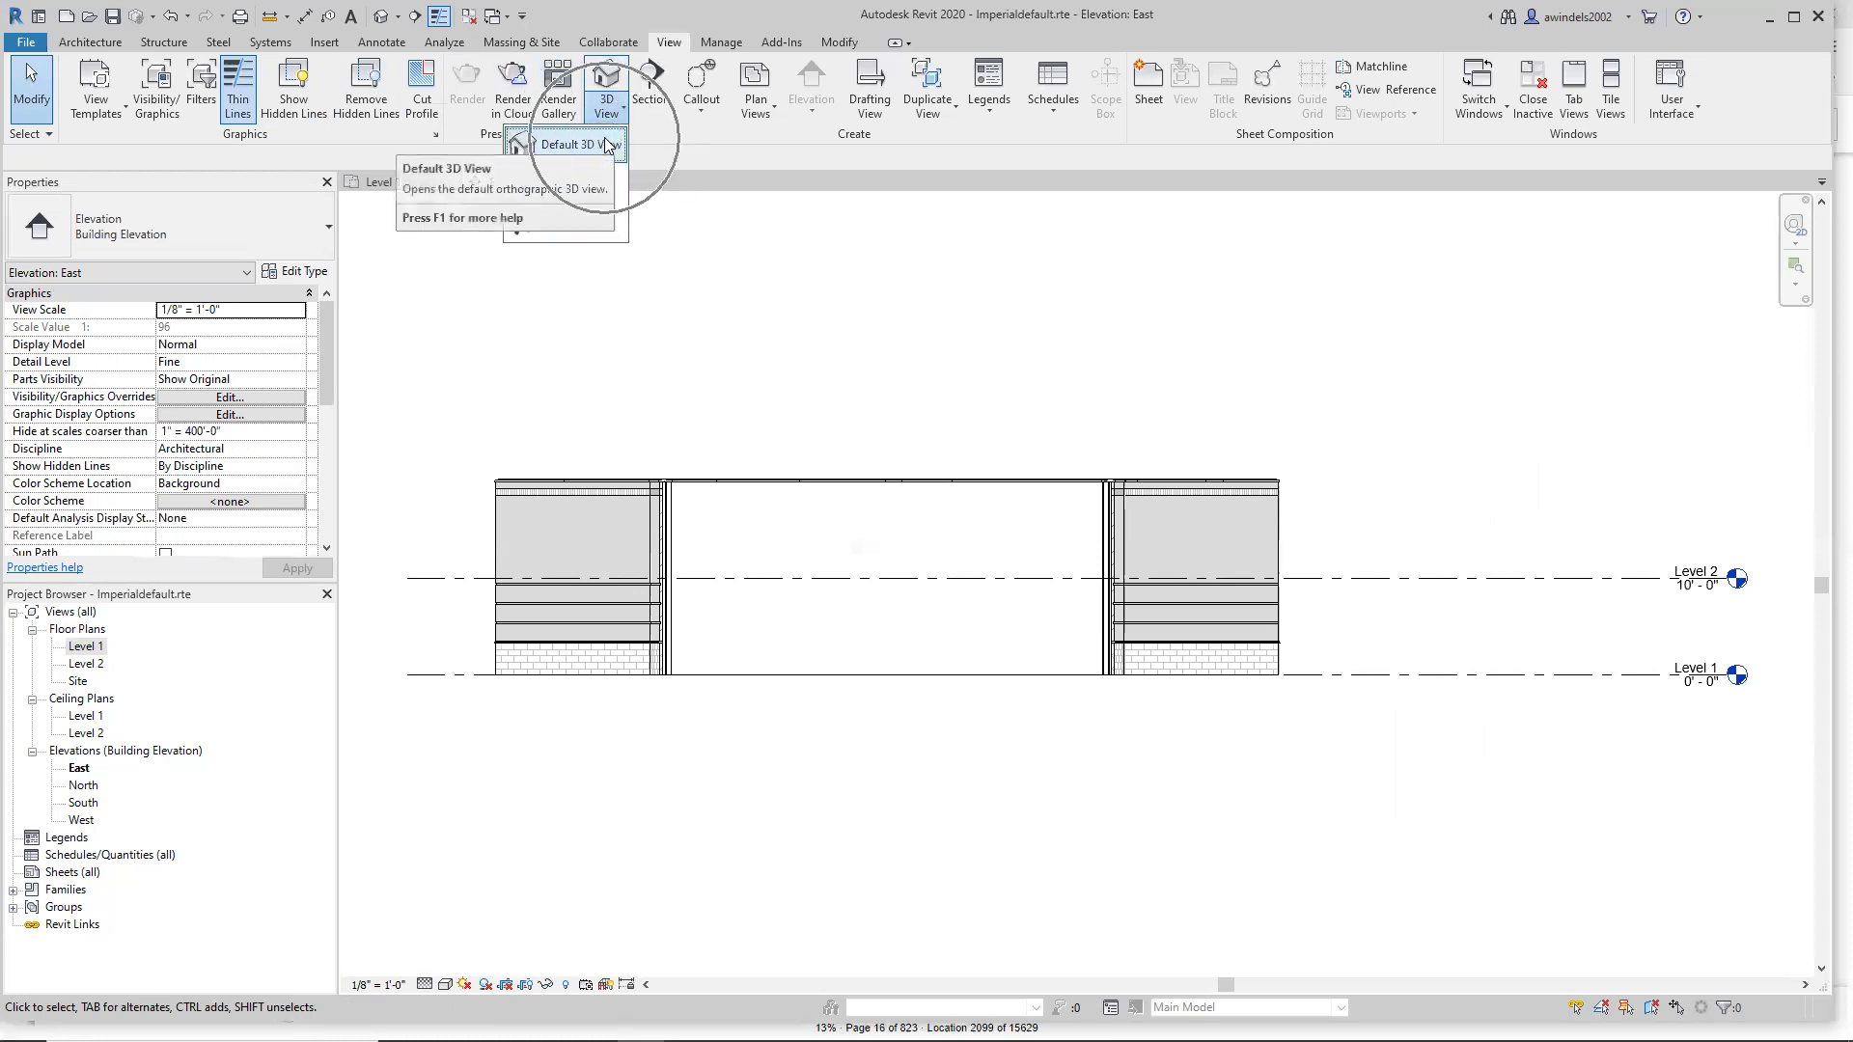
click(605, 144)
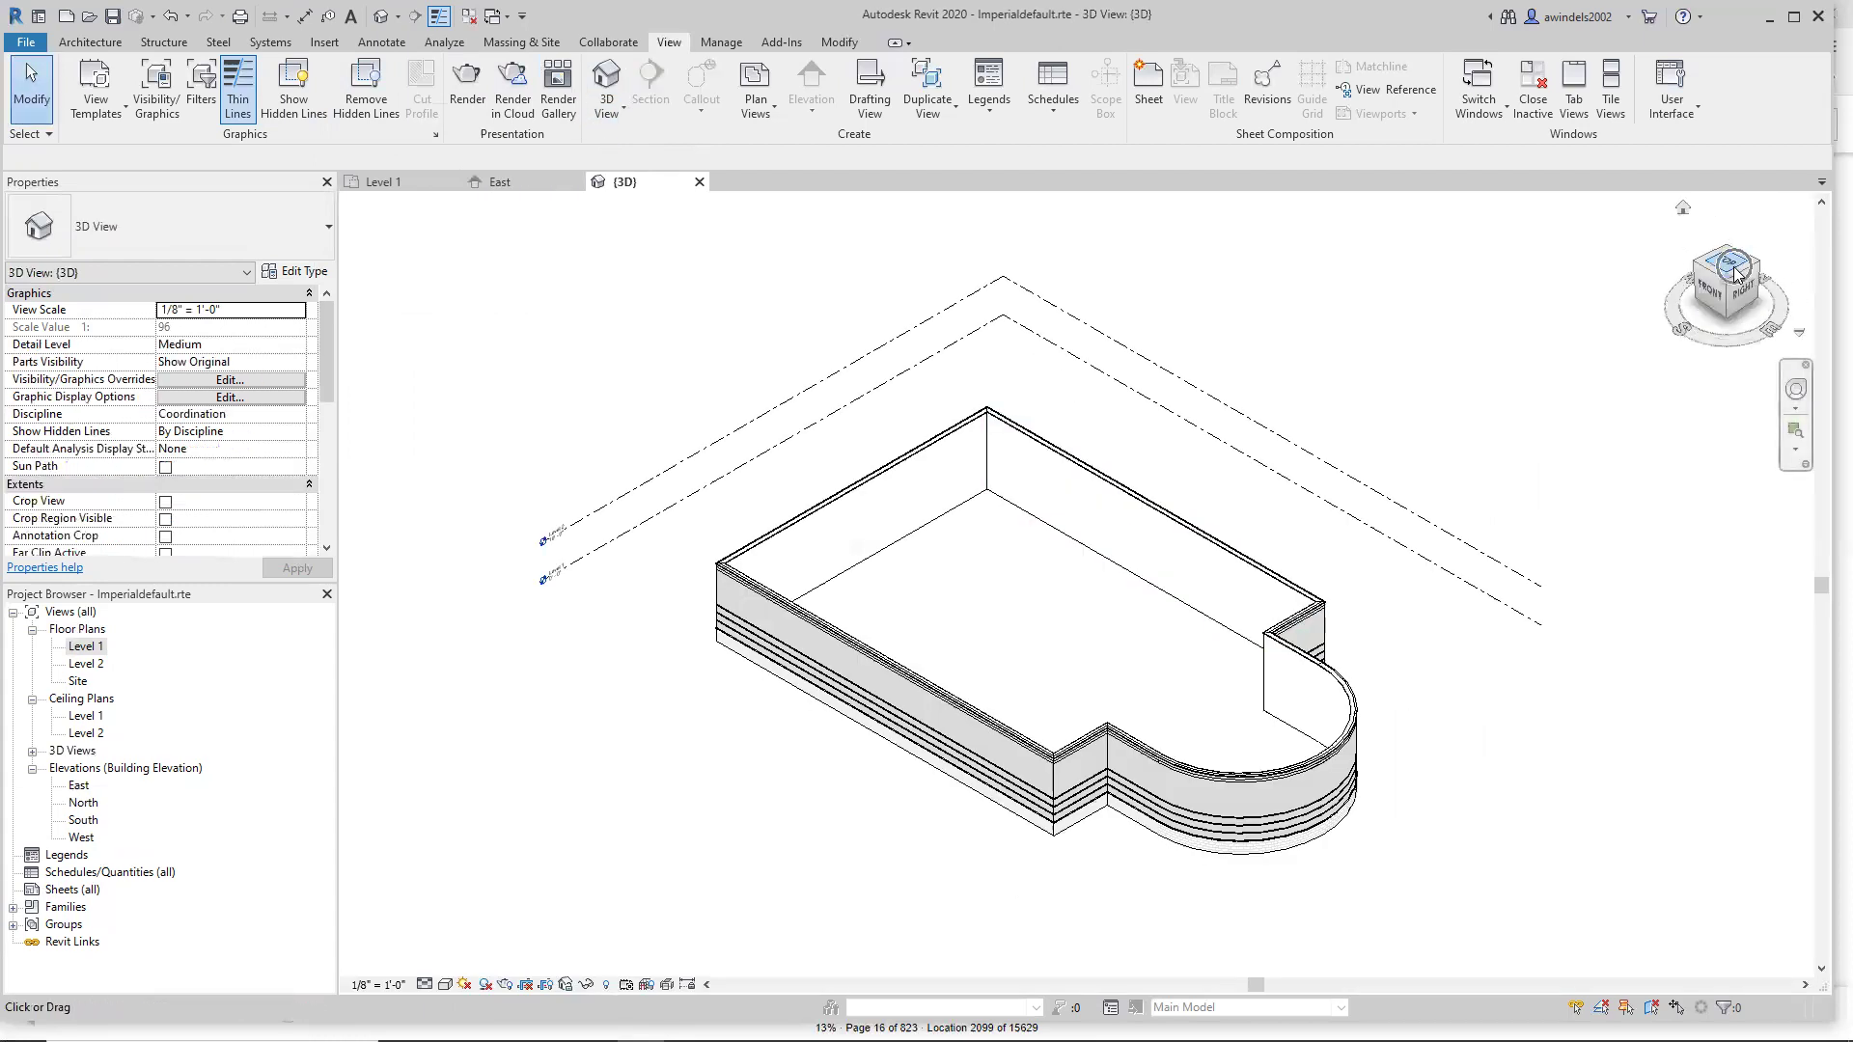
click(1689, 114)
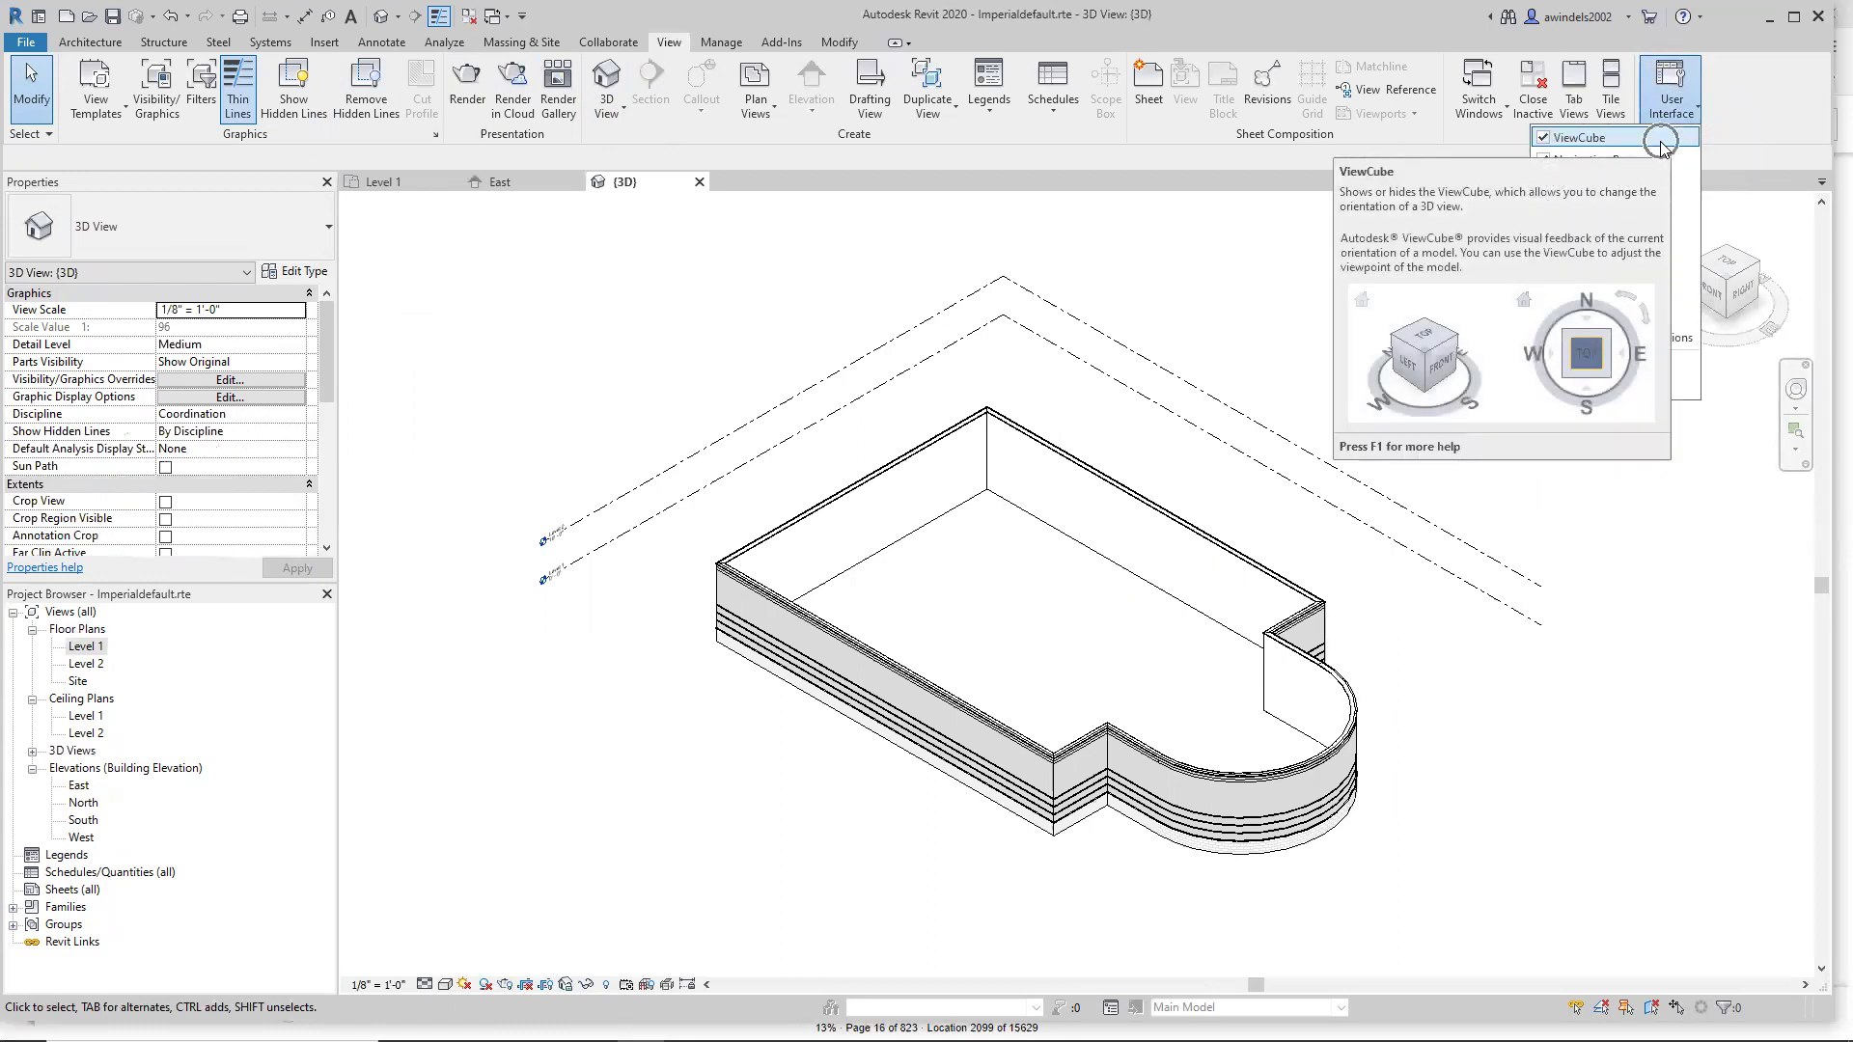
click(1732, 290)
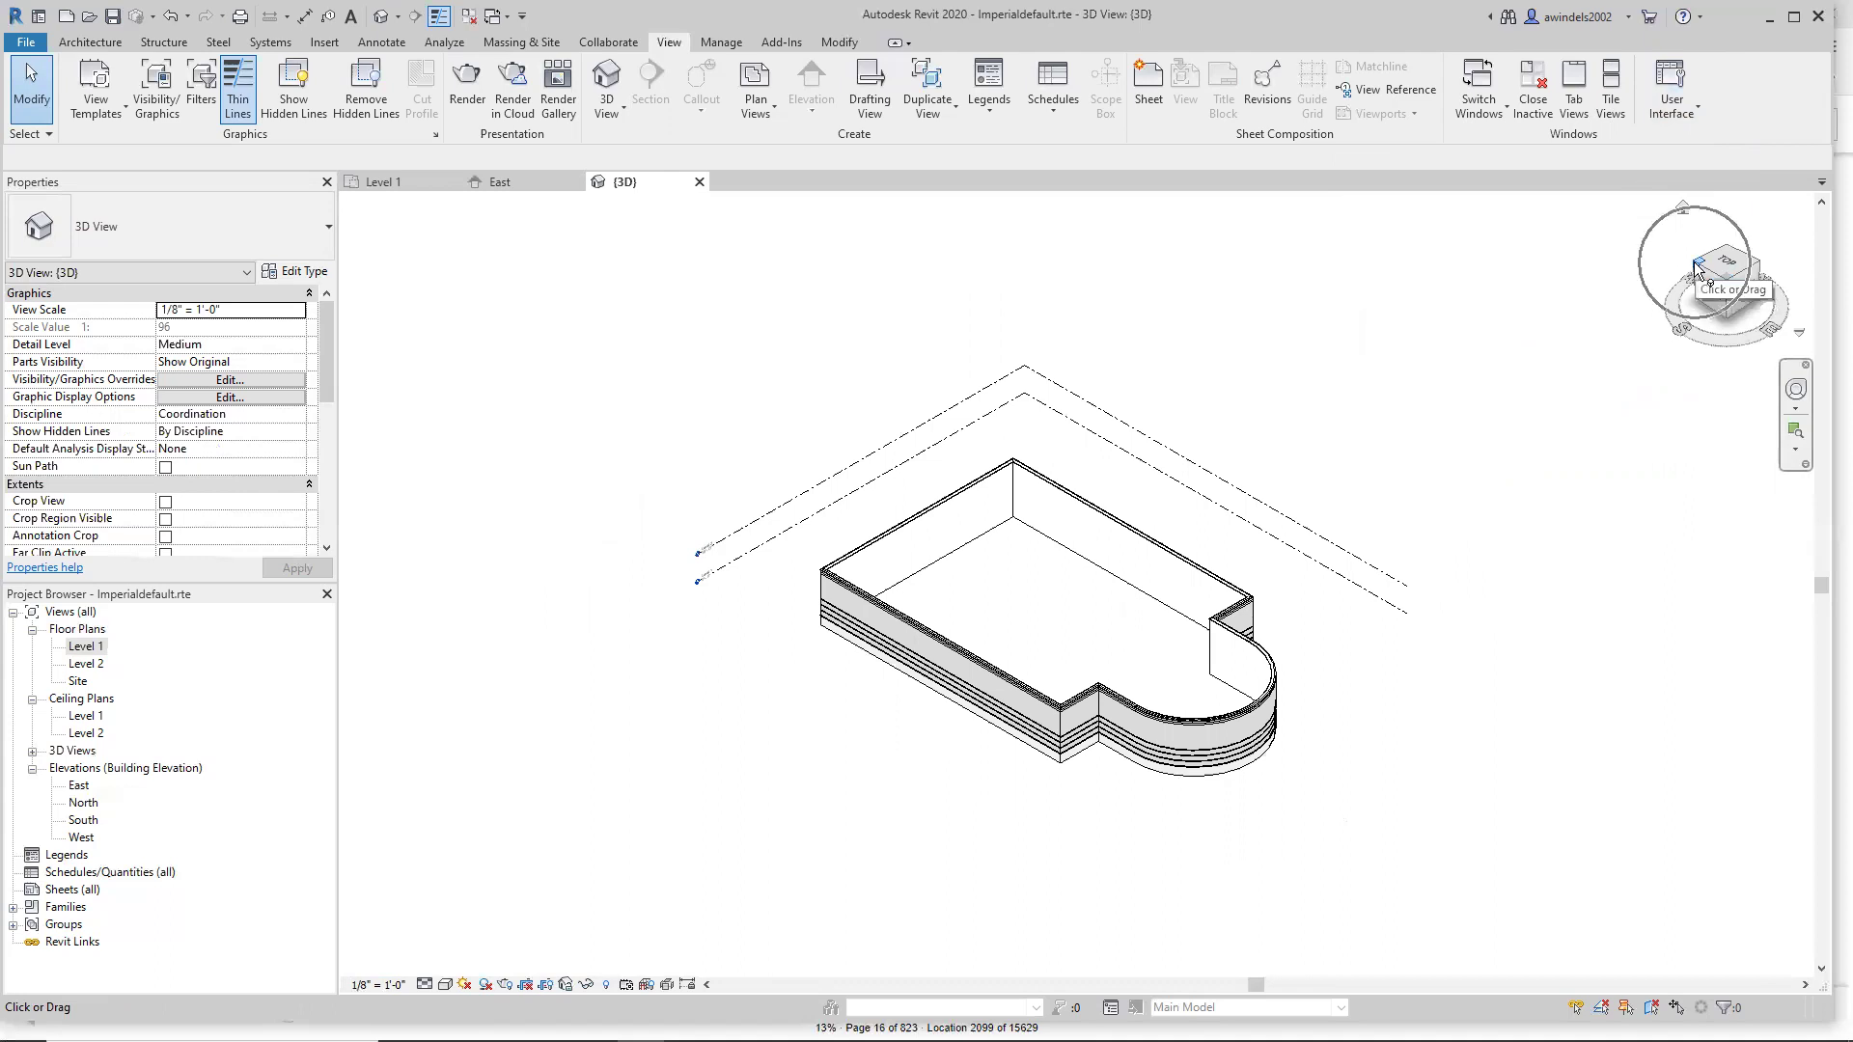
Turn the 3D view to the Top-Left-Front corner and on to the Top face with the ViewCube.
click(1698, 269)
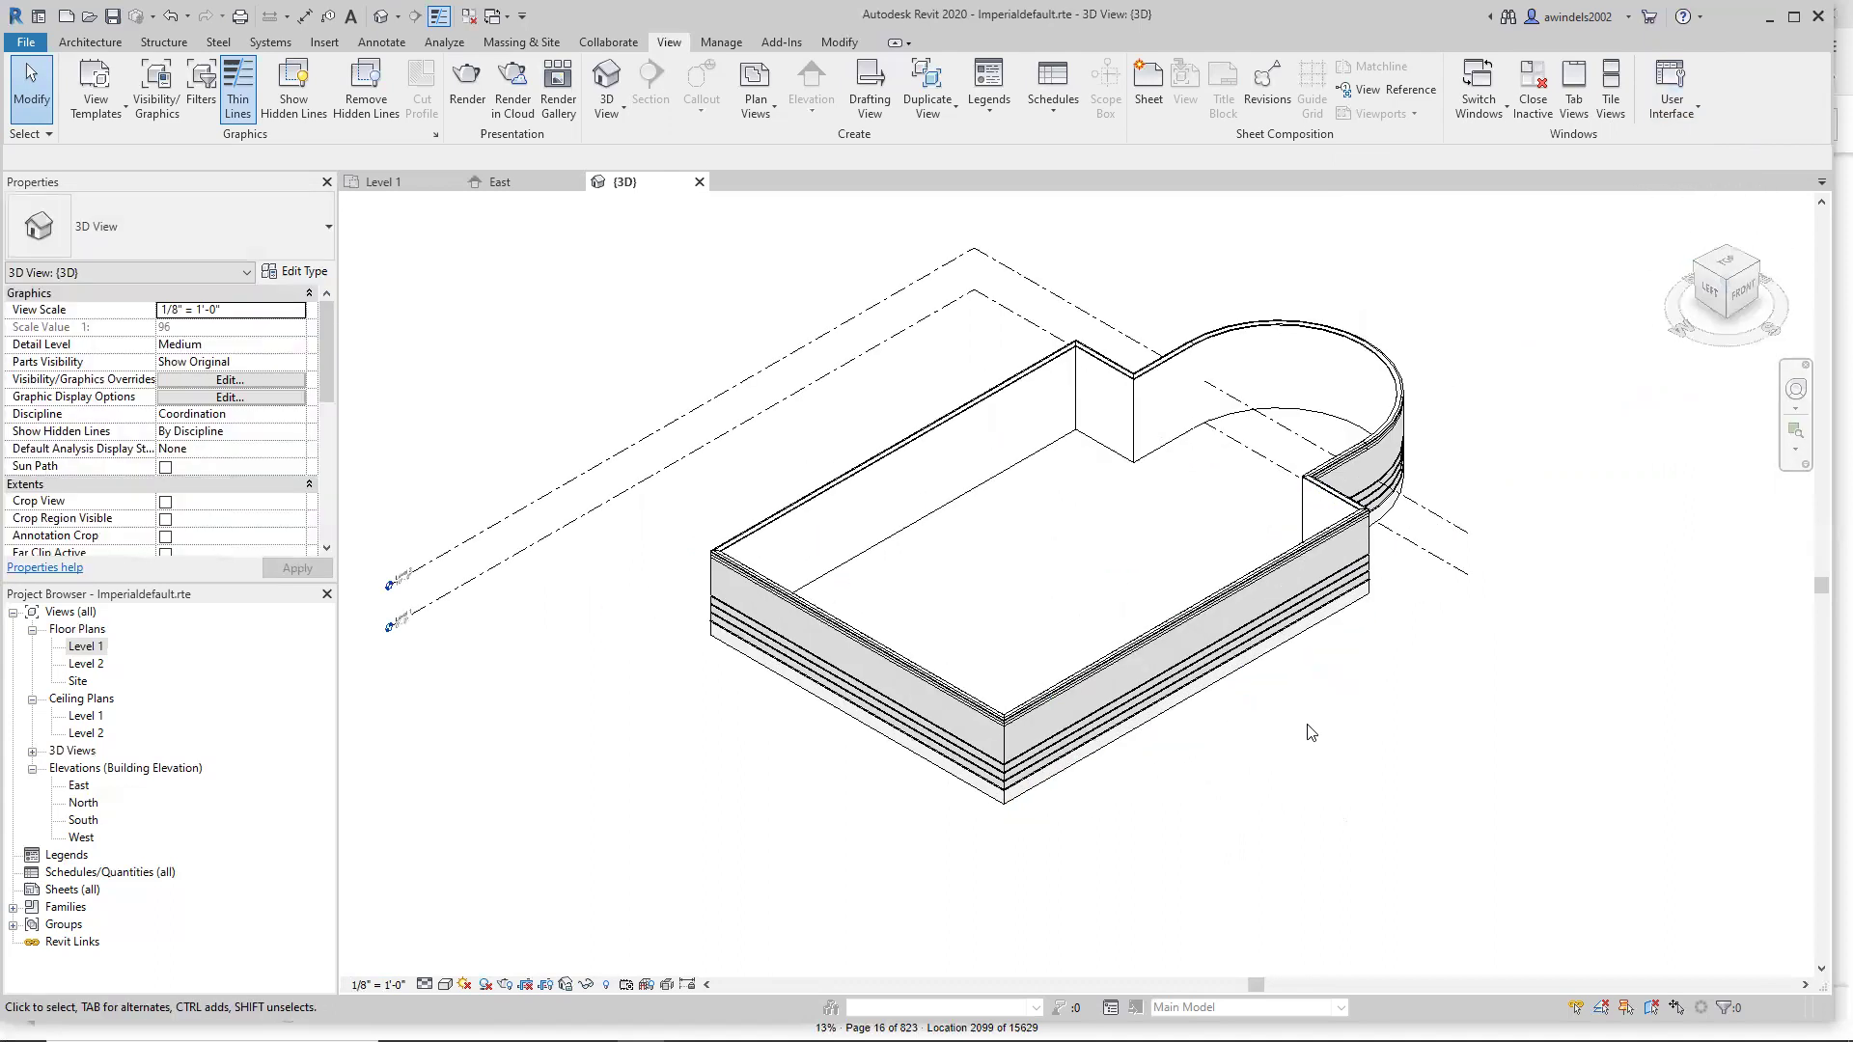
scroll(1309, 732, up, 1)
click(1727, 267)
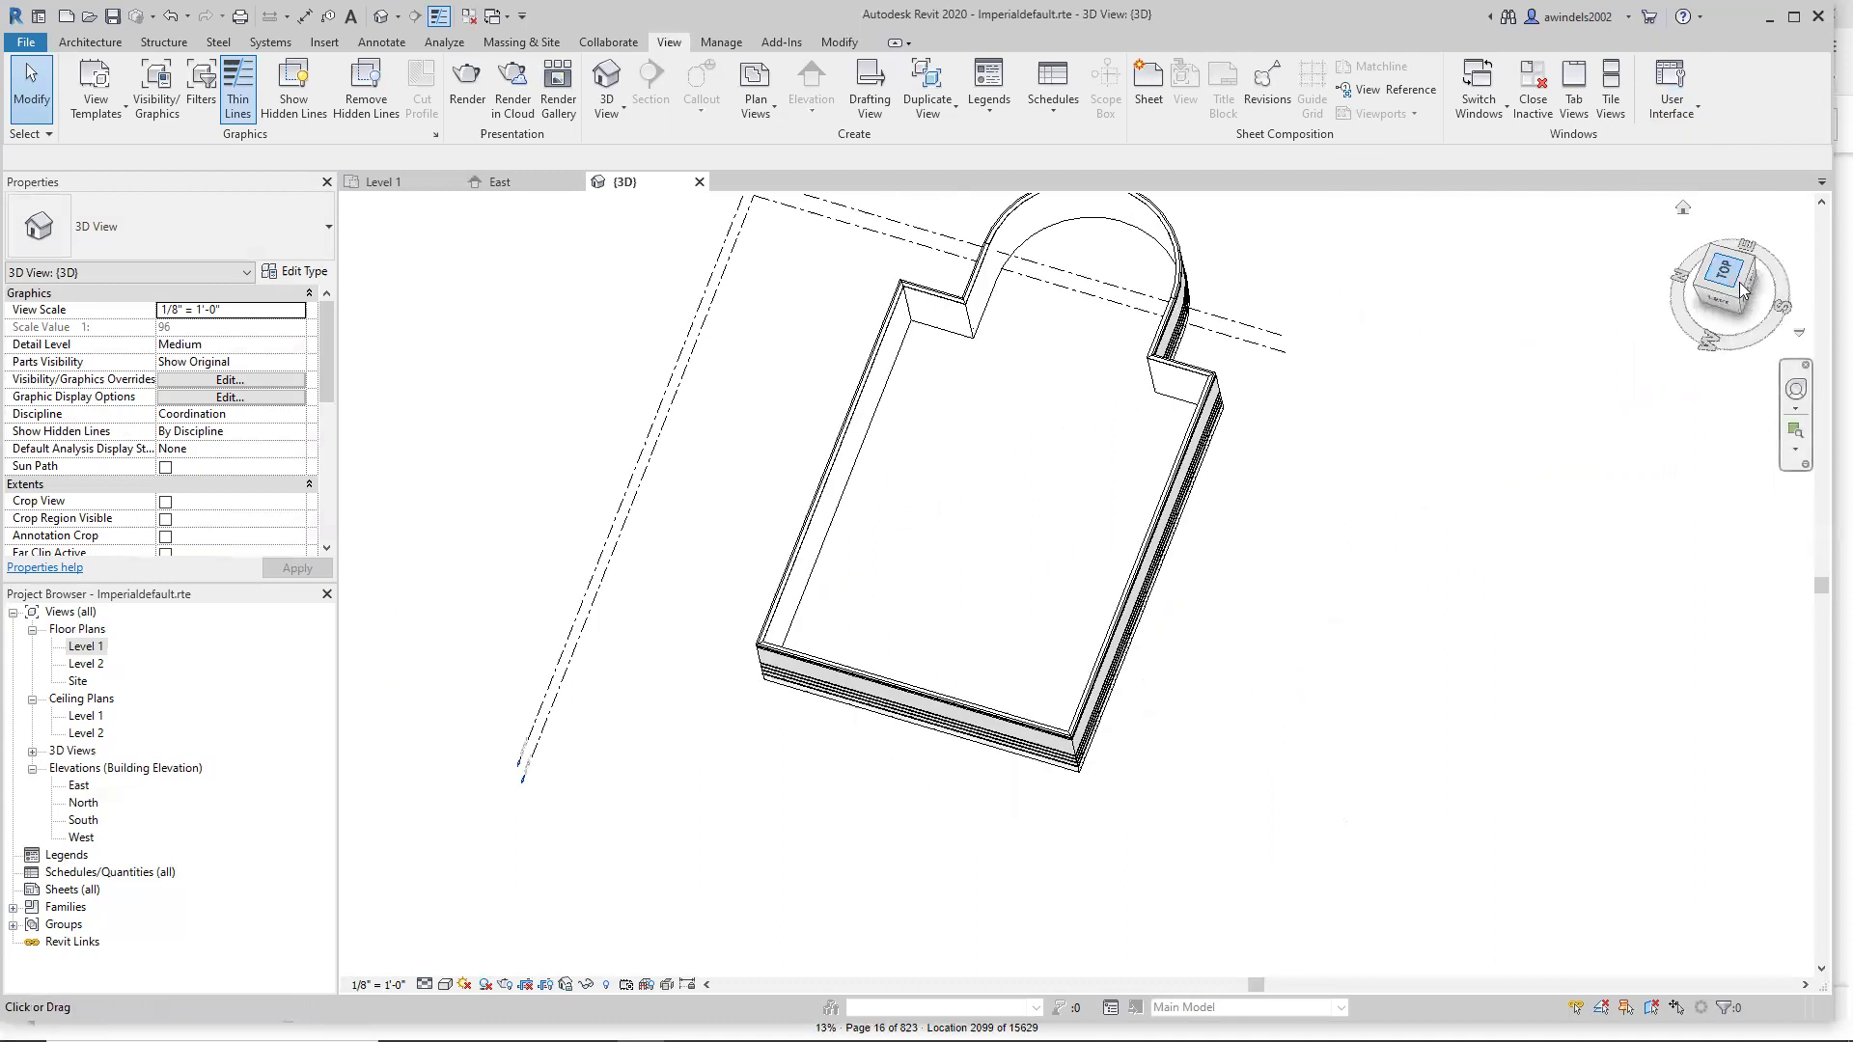
Rotate the Top view in quarter turns with the ViewCube, and return to the Top-Front-Right corner view.
click(1790, 211)
click(1790, 210)
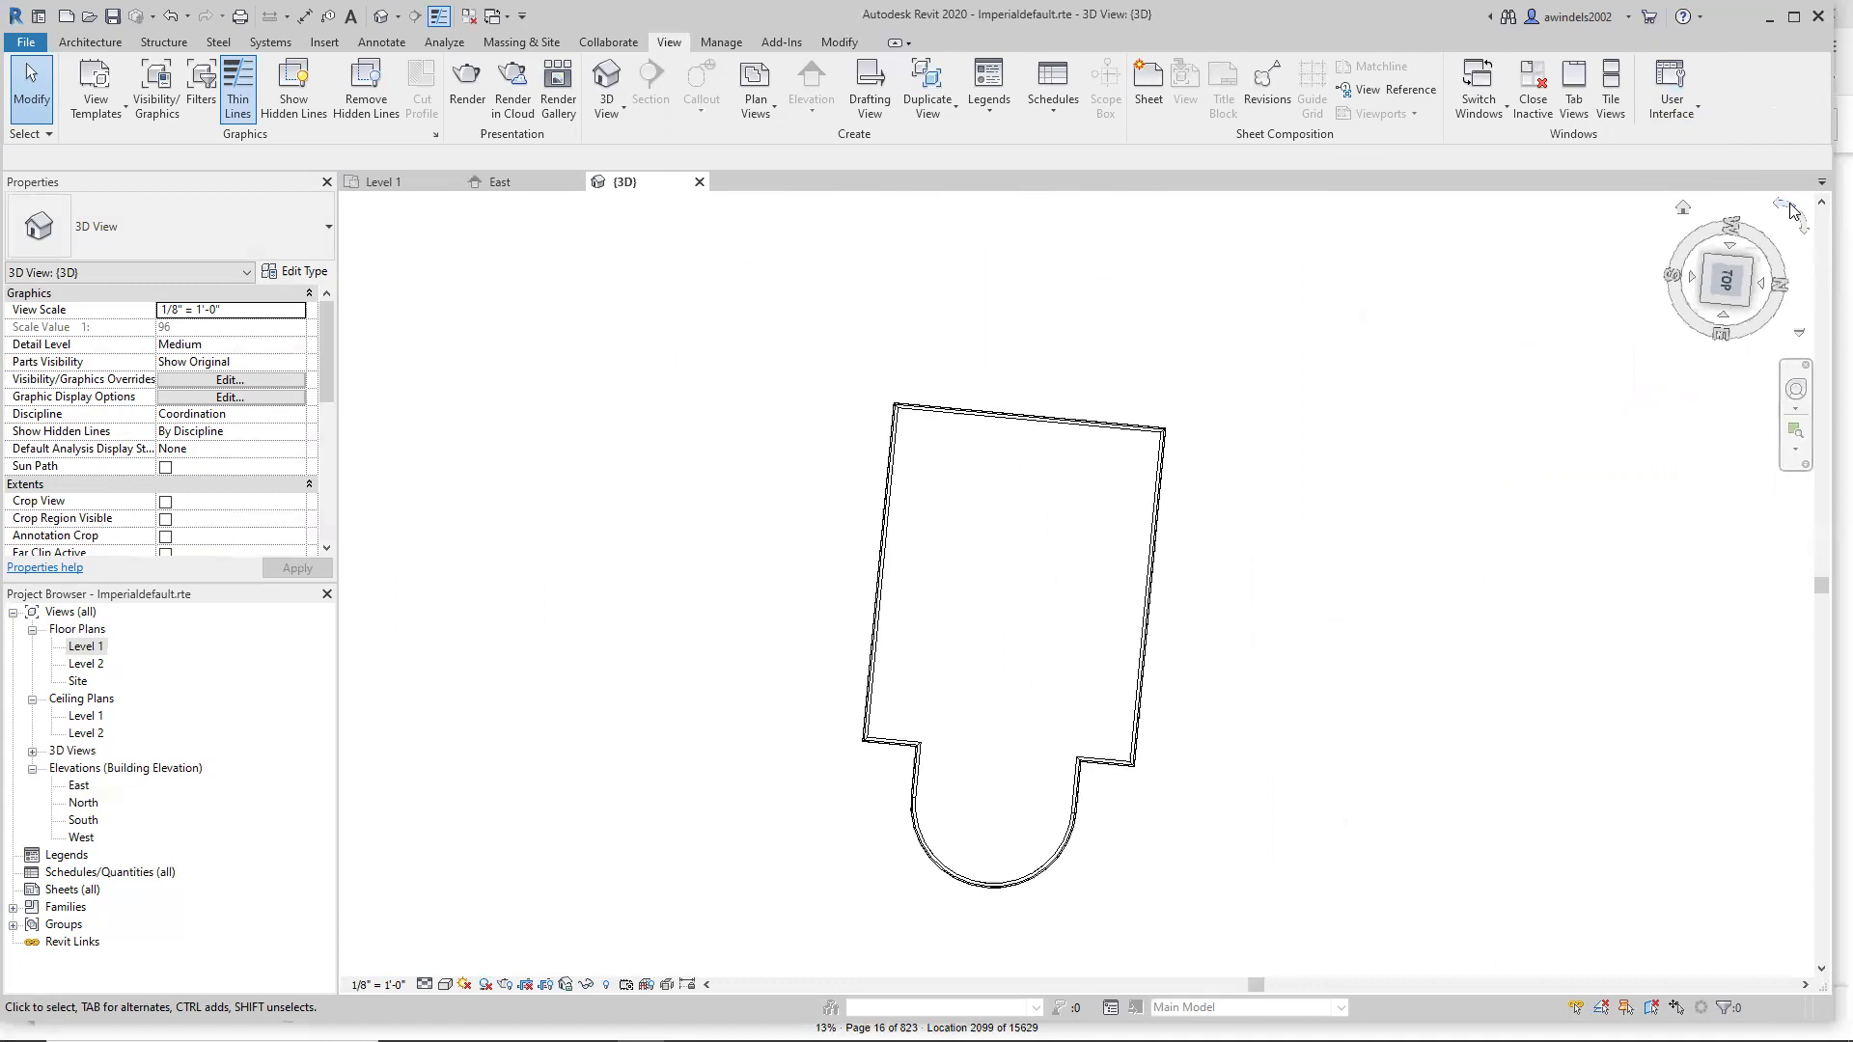
click(1790, 210)
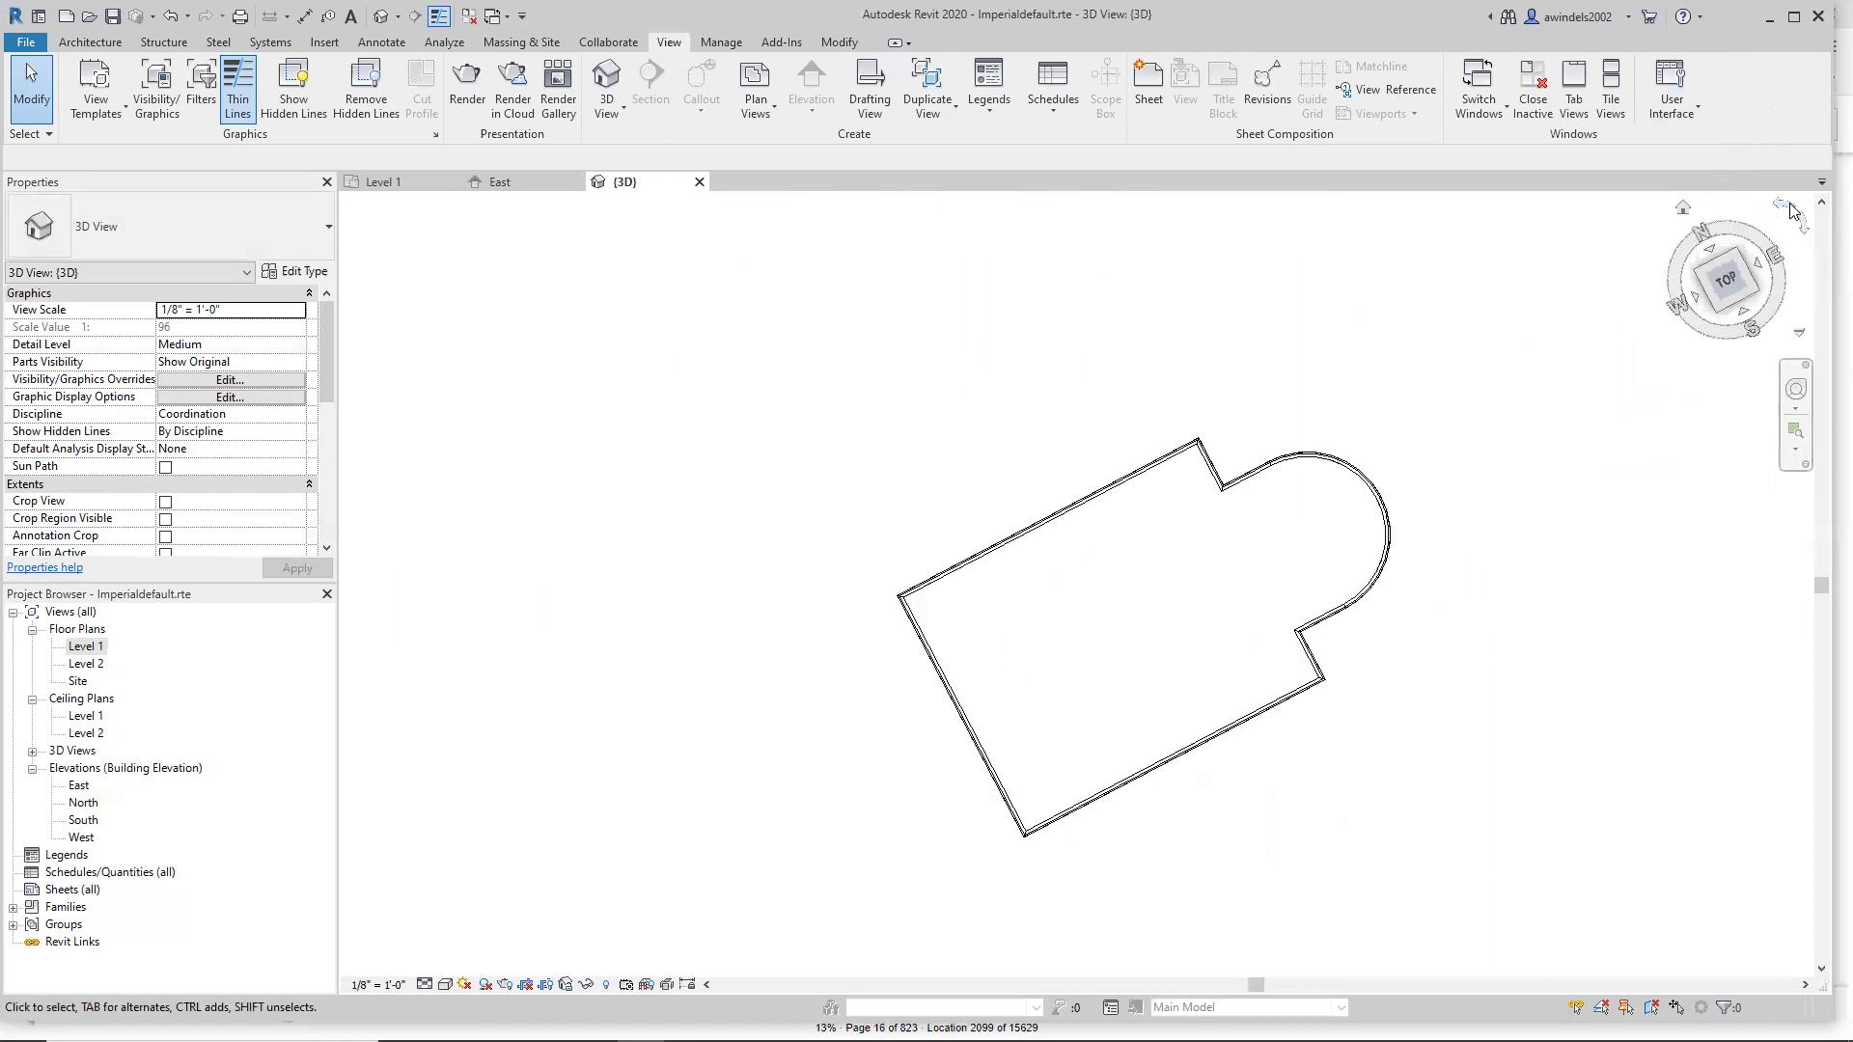
click(1800, 228)
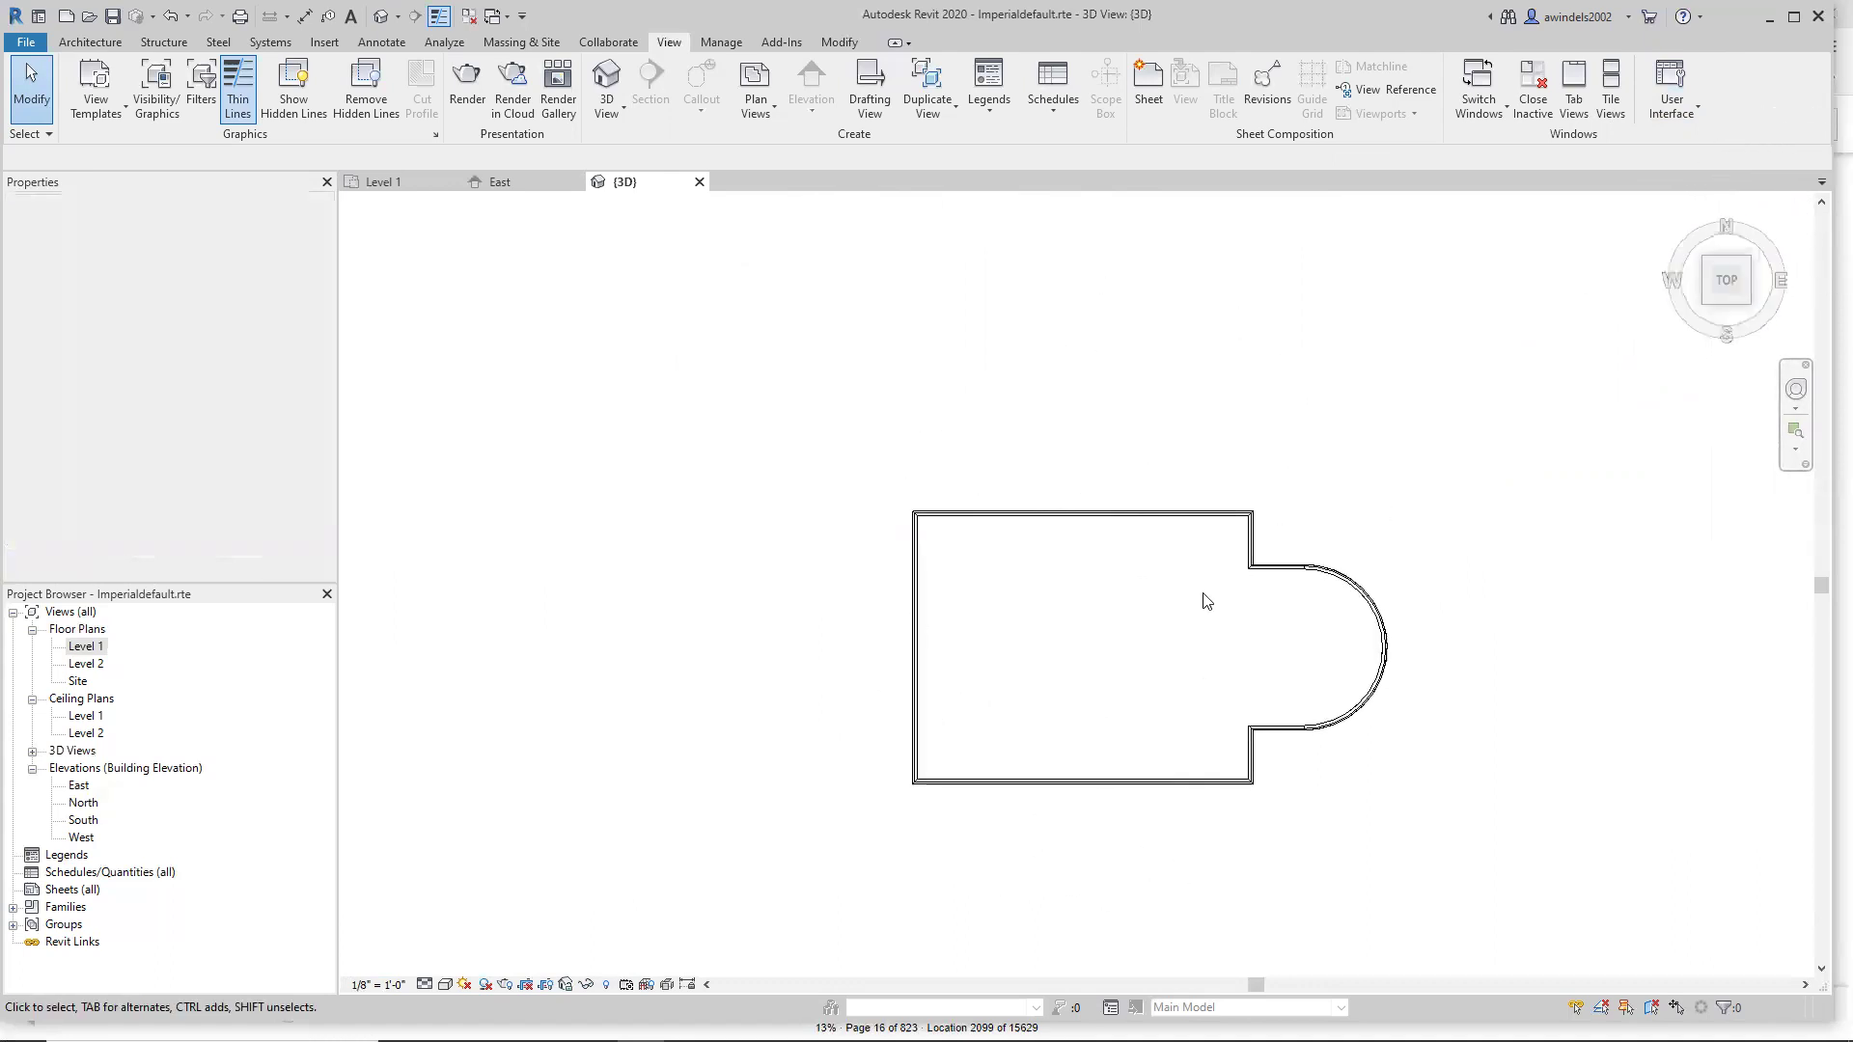
click(1747, 303)
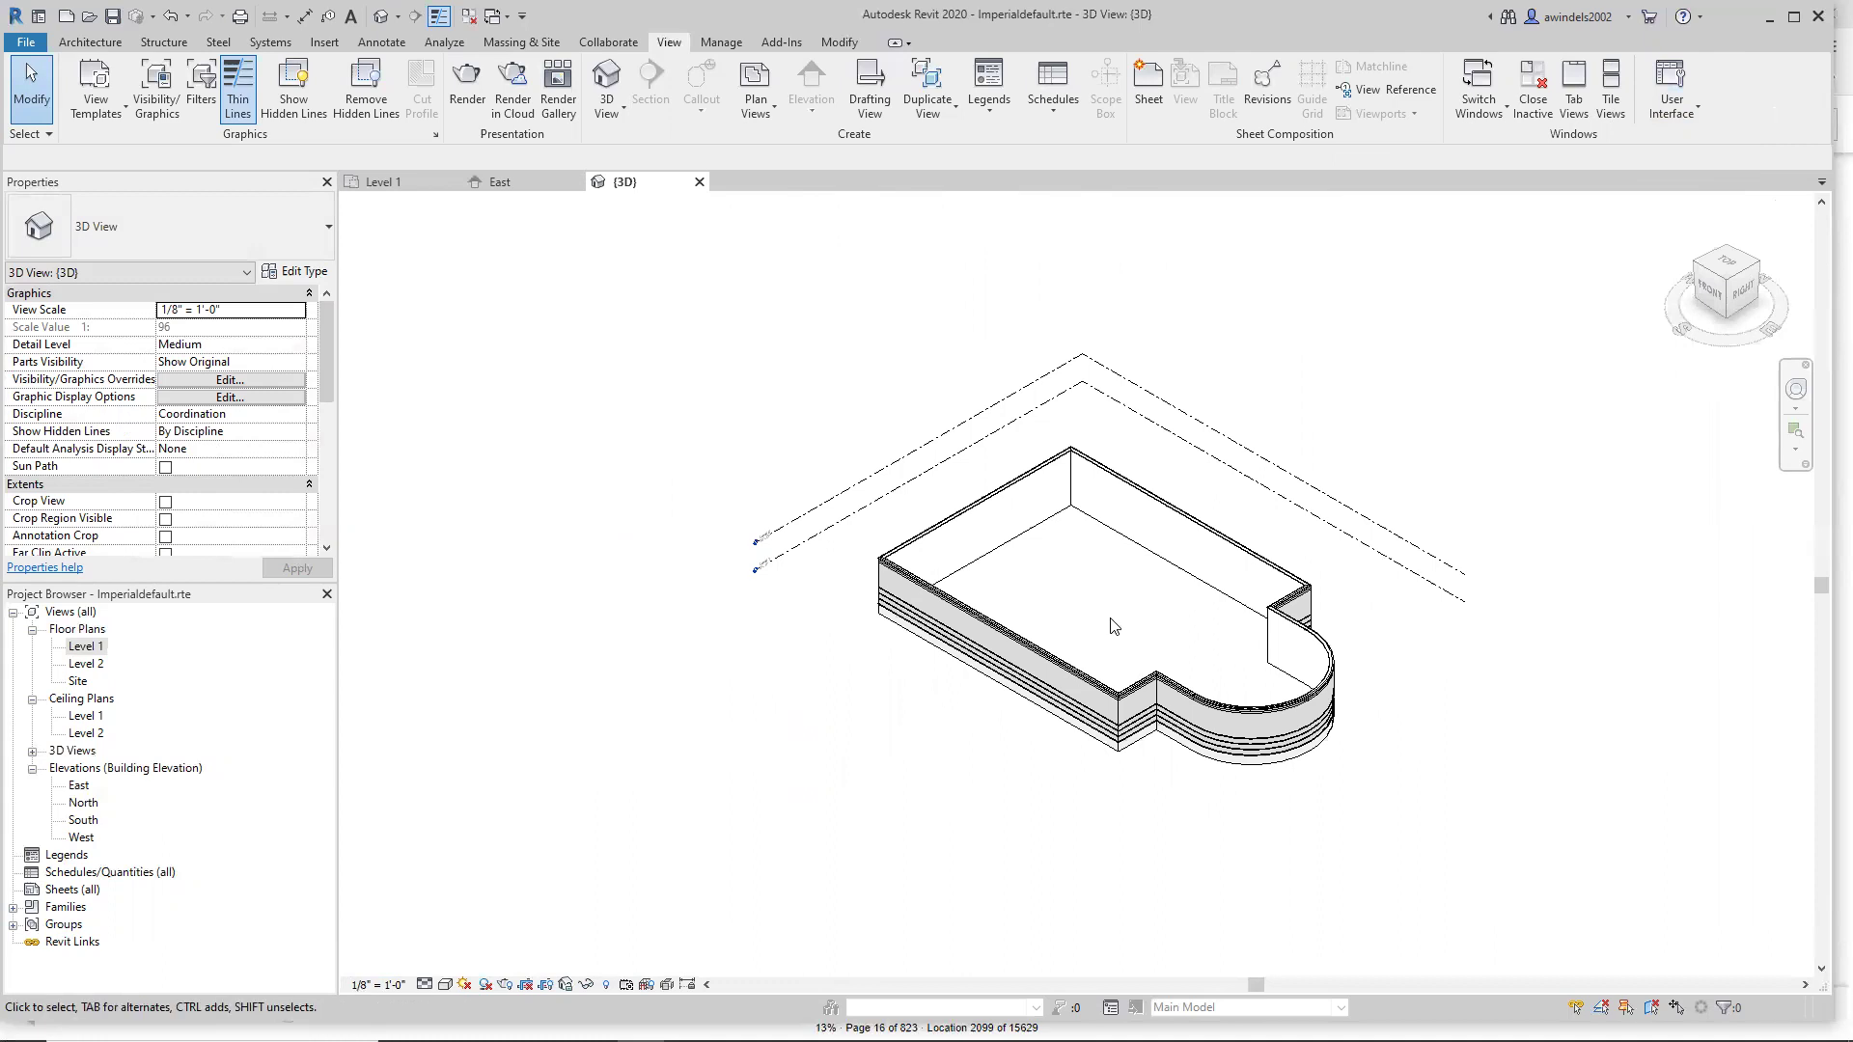
Zoom and pan the 3D view with the Full Navigation Wheel displayed, and close the wheel.
click(1796, 390)
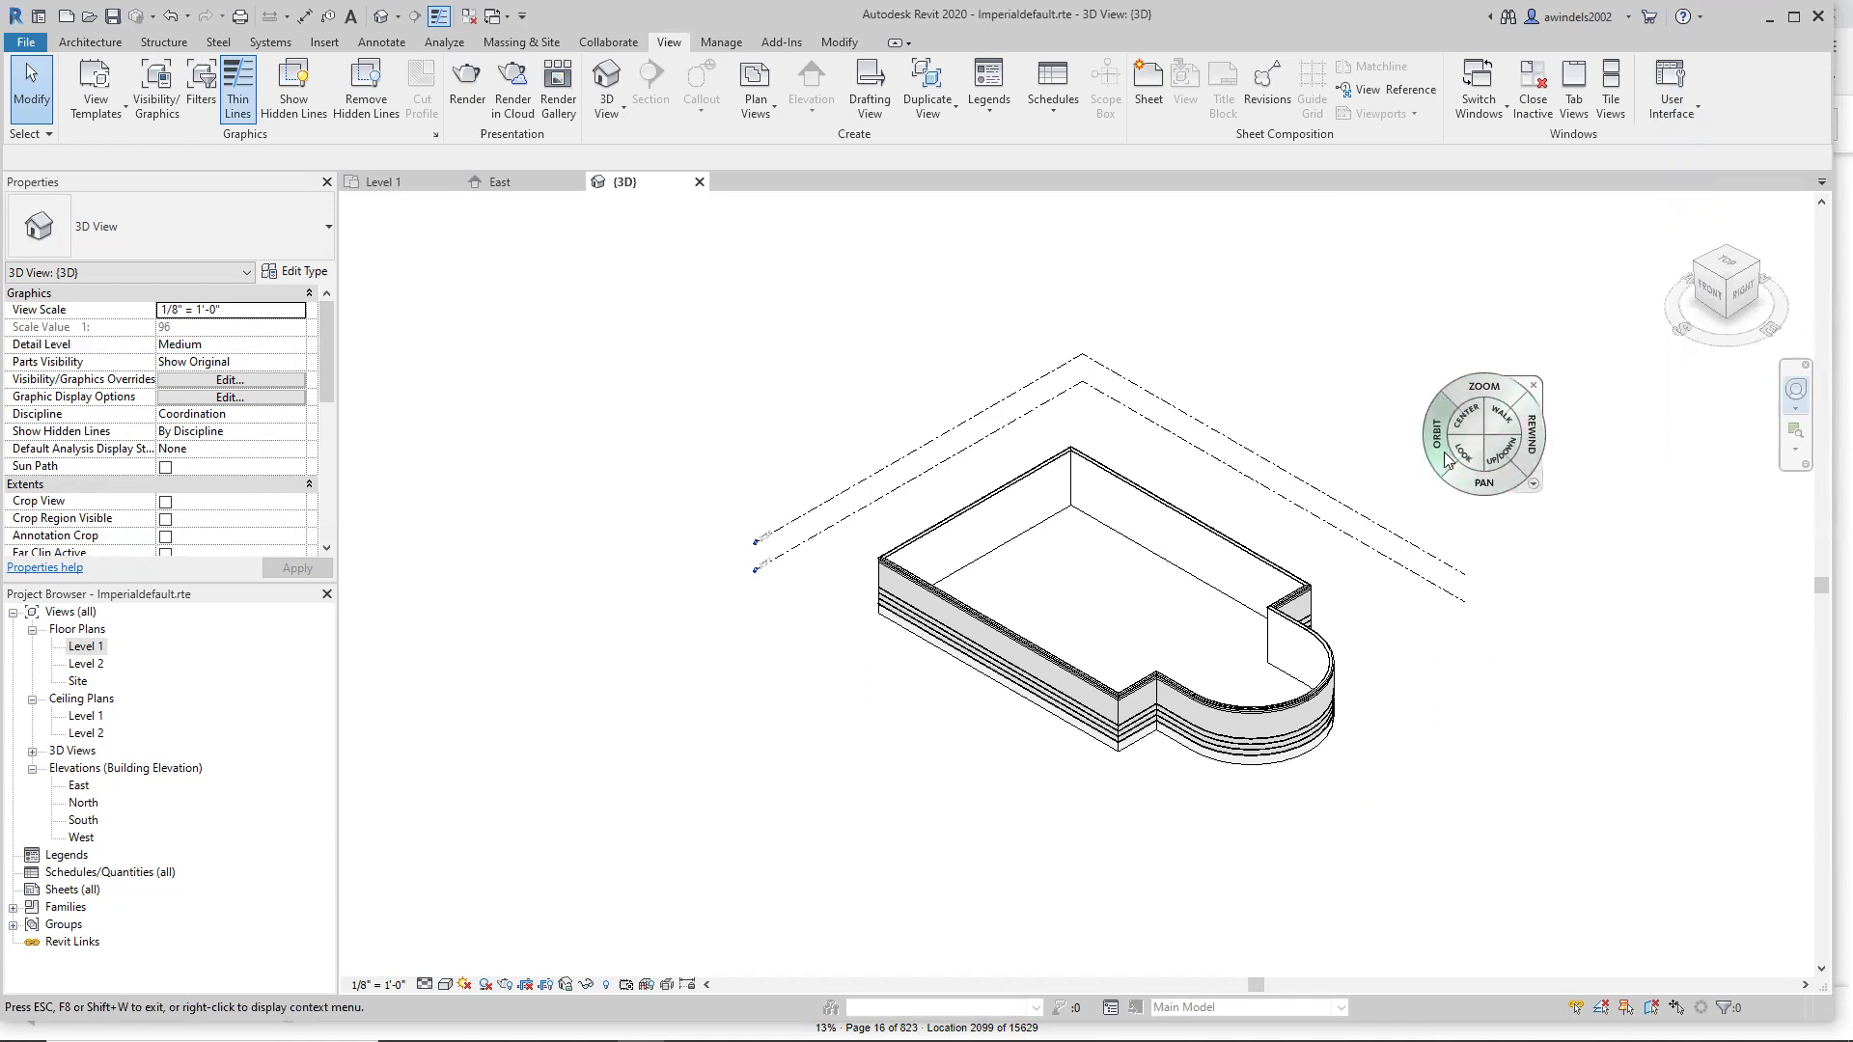
scroll(1445, 460, up, 2)
mouse_move(1457, 449)
mouse_down()
mouse_move(1459, 472)
mouse_move(1266, 470)
mouse_move(1427, 363)
mouse_move(1479, 490)
mouse_up()
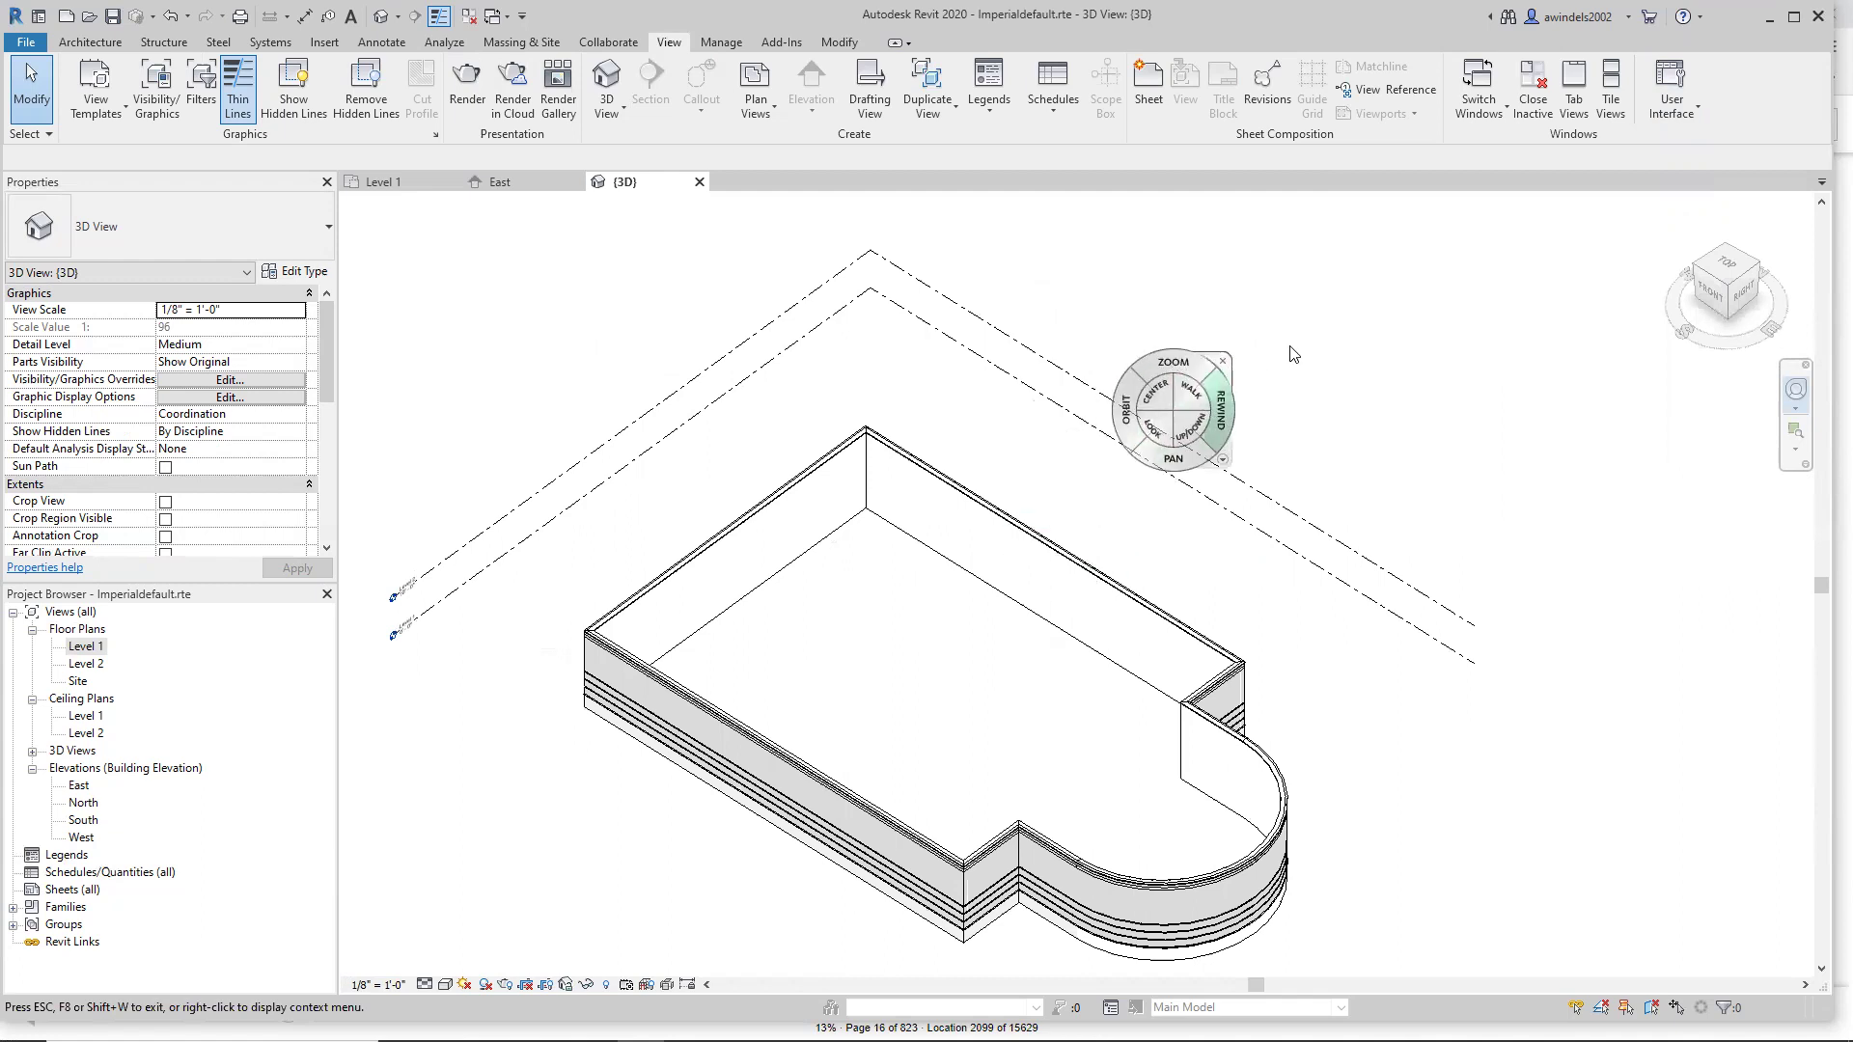
mouse_move(914, 684)
mouse_down()
mouse_move(957, 629)
mouse_move(1063, 632)
mouse_move(1032, 585)
mouse_move(994, 611)
mouse_move(1047, 589)
mouse_move(1035, 659)
mouse_move(1049, 598)
mouse_move(1097, 660)
mouse_move(1106, 423)
mouse_move(844, 612)
mouse_move(1099, 664)
mouse_move(1021, 448)
mouse_move(980, 610)
mouse_move(907, 632)
mouse_move(1014, 584)
mouse_move(1012, 624)
mouse_move(977, 581)
mouse_move(1027, 629)
mouse_up()
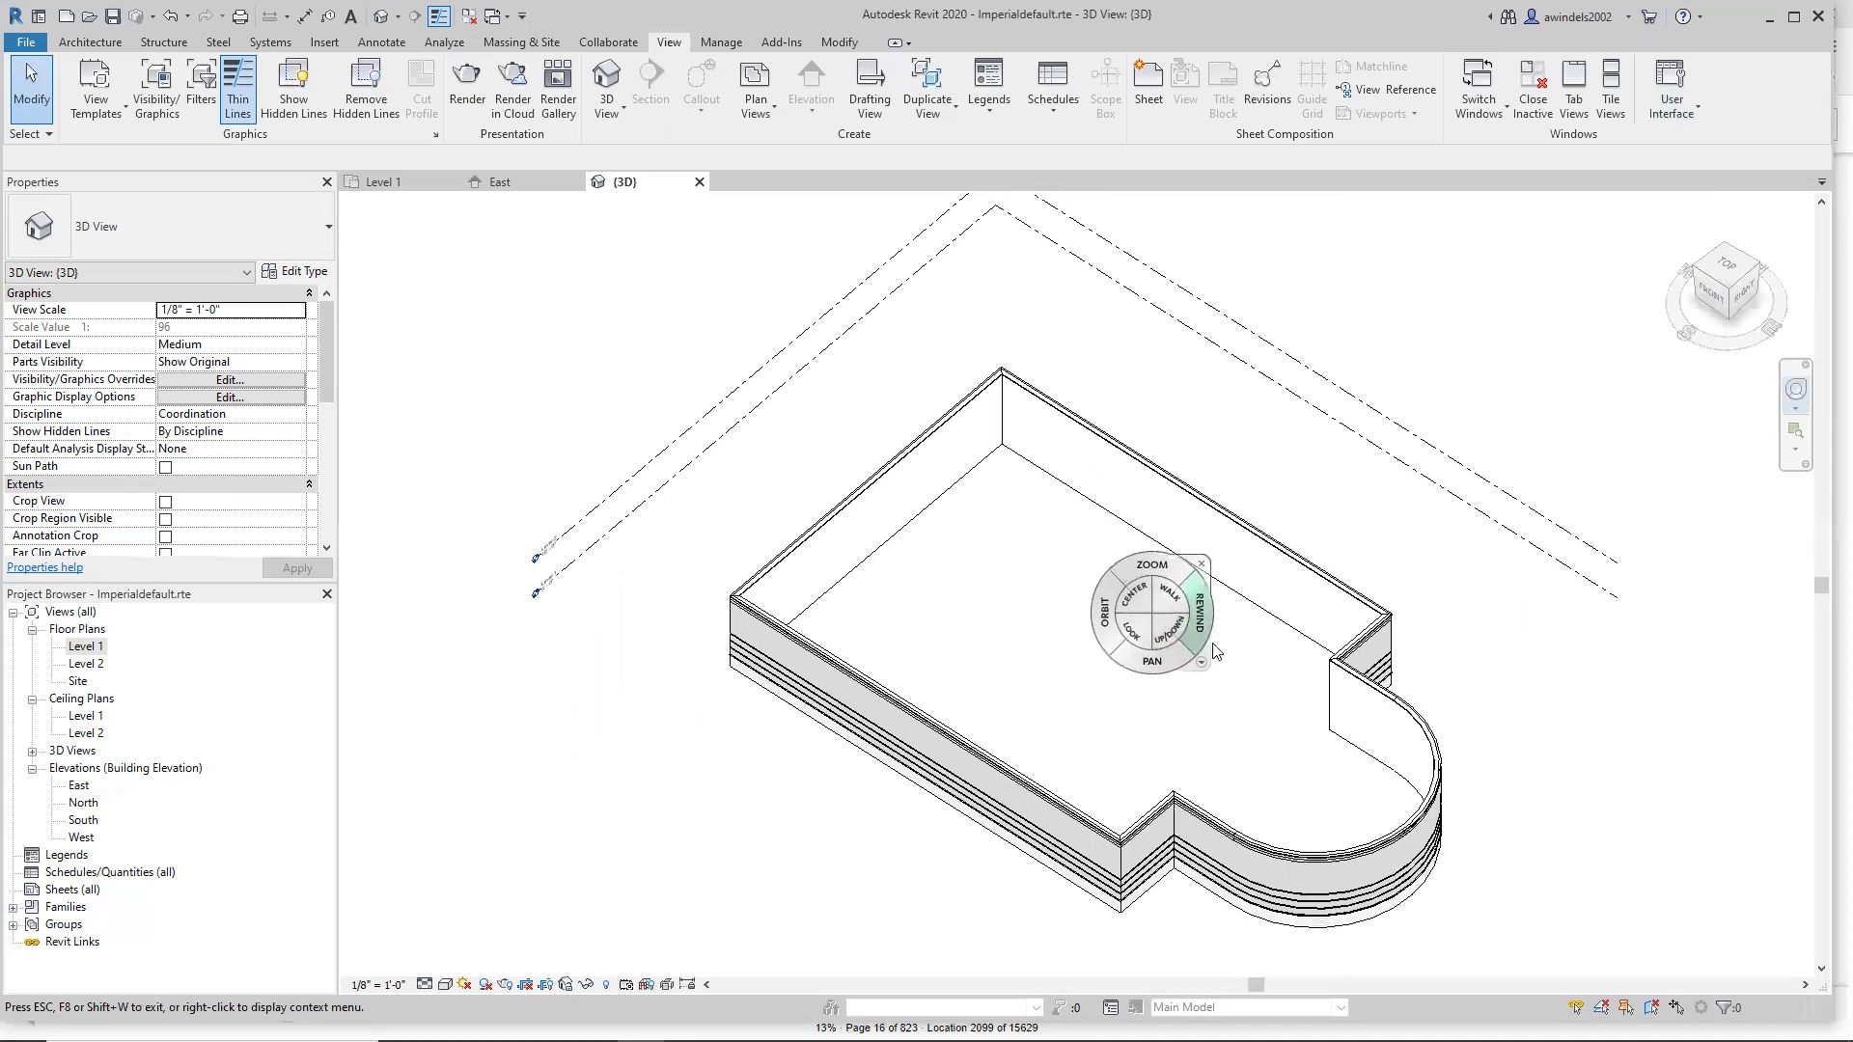
key(Escape)
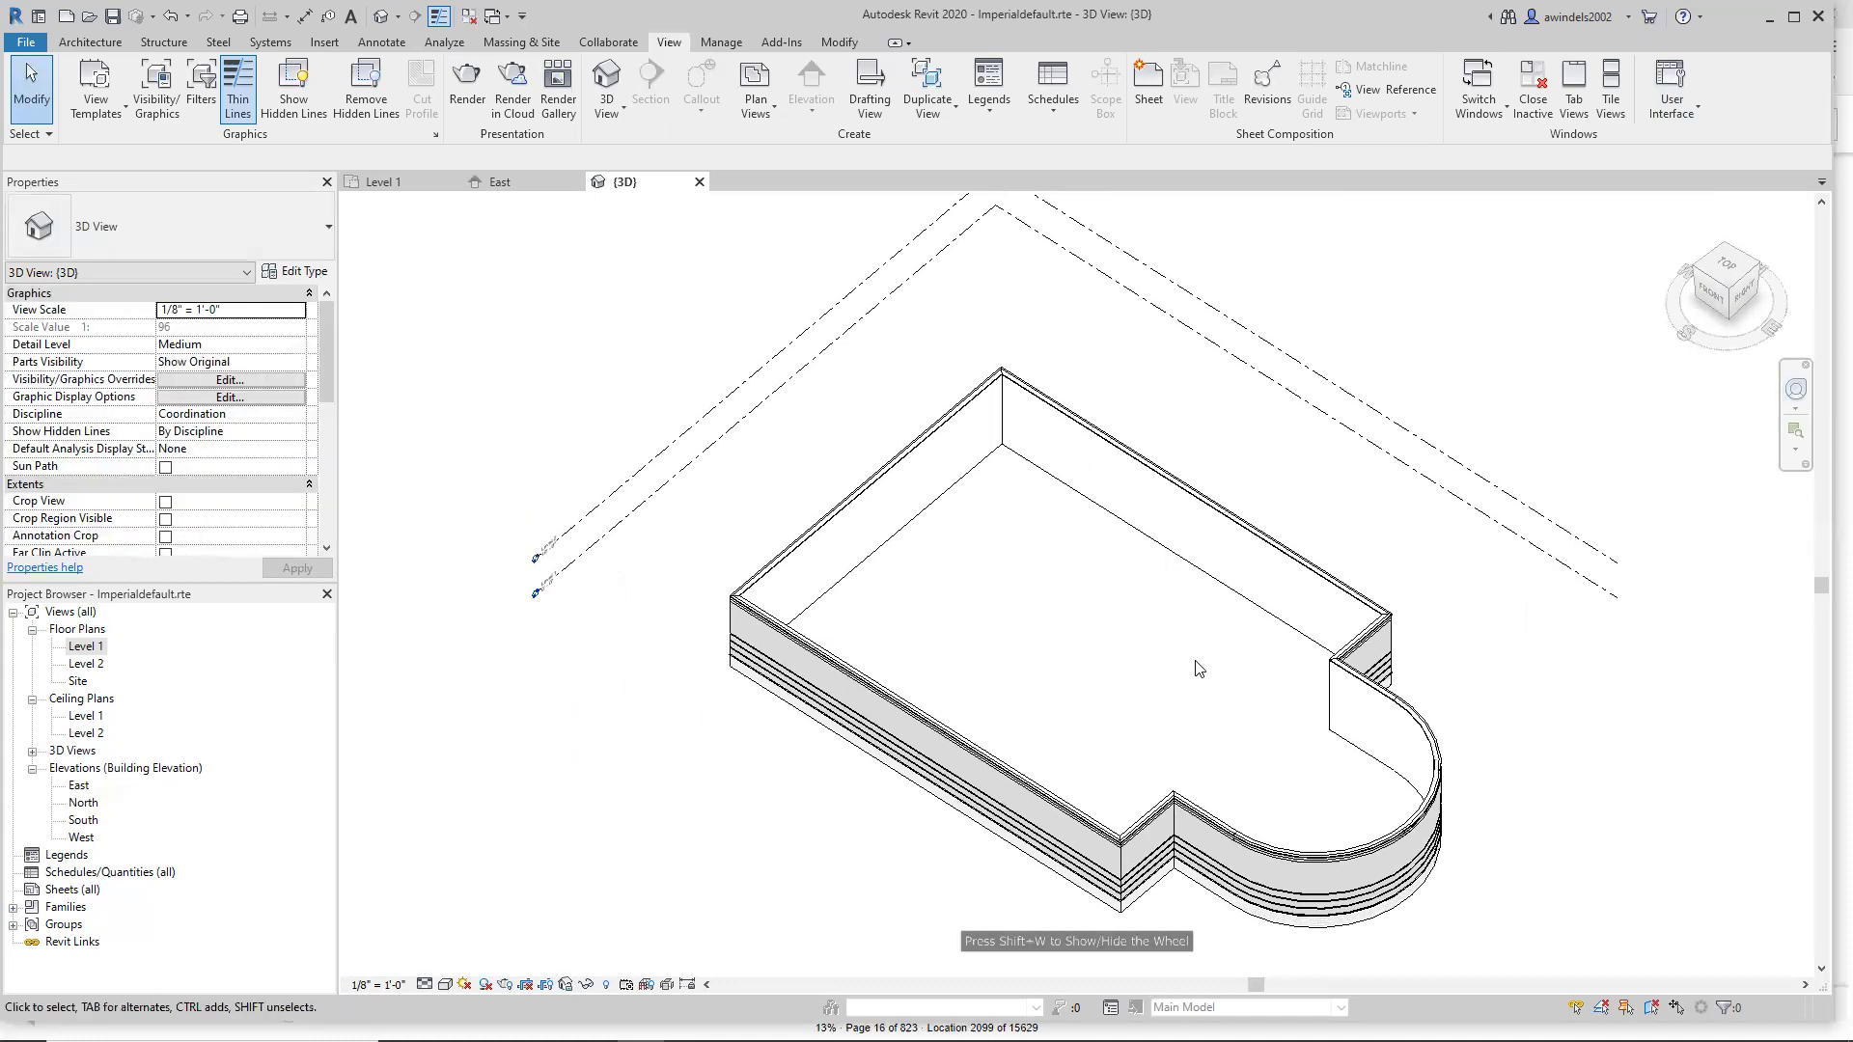
Orbit, zoom and pan around the 3D building to examine it from both long sides and the curved end.
shift+middle_drag(1196, 628, 1394, 634)
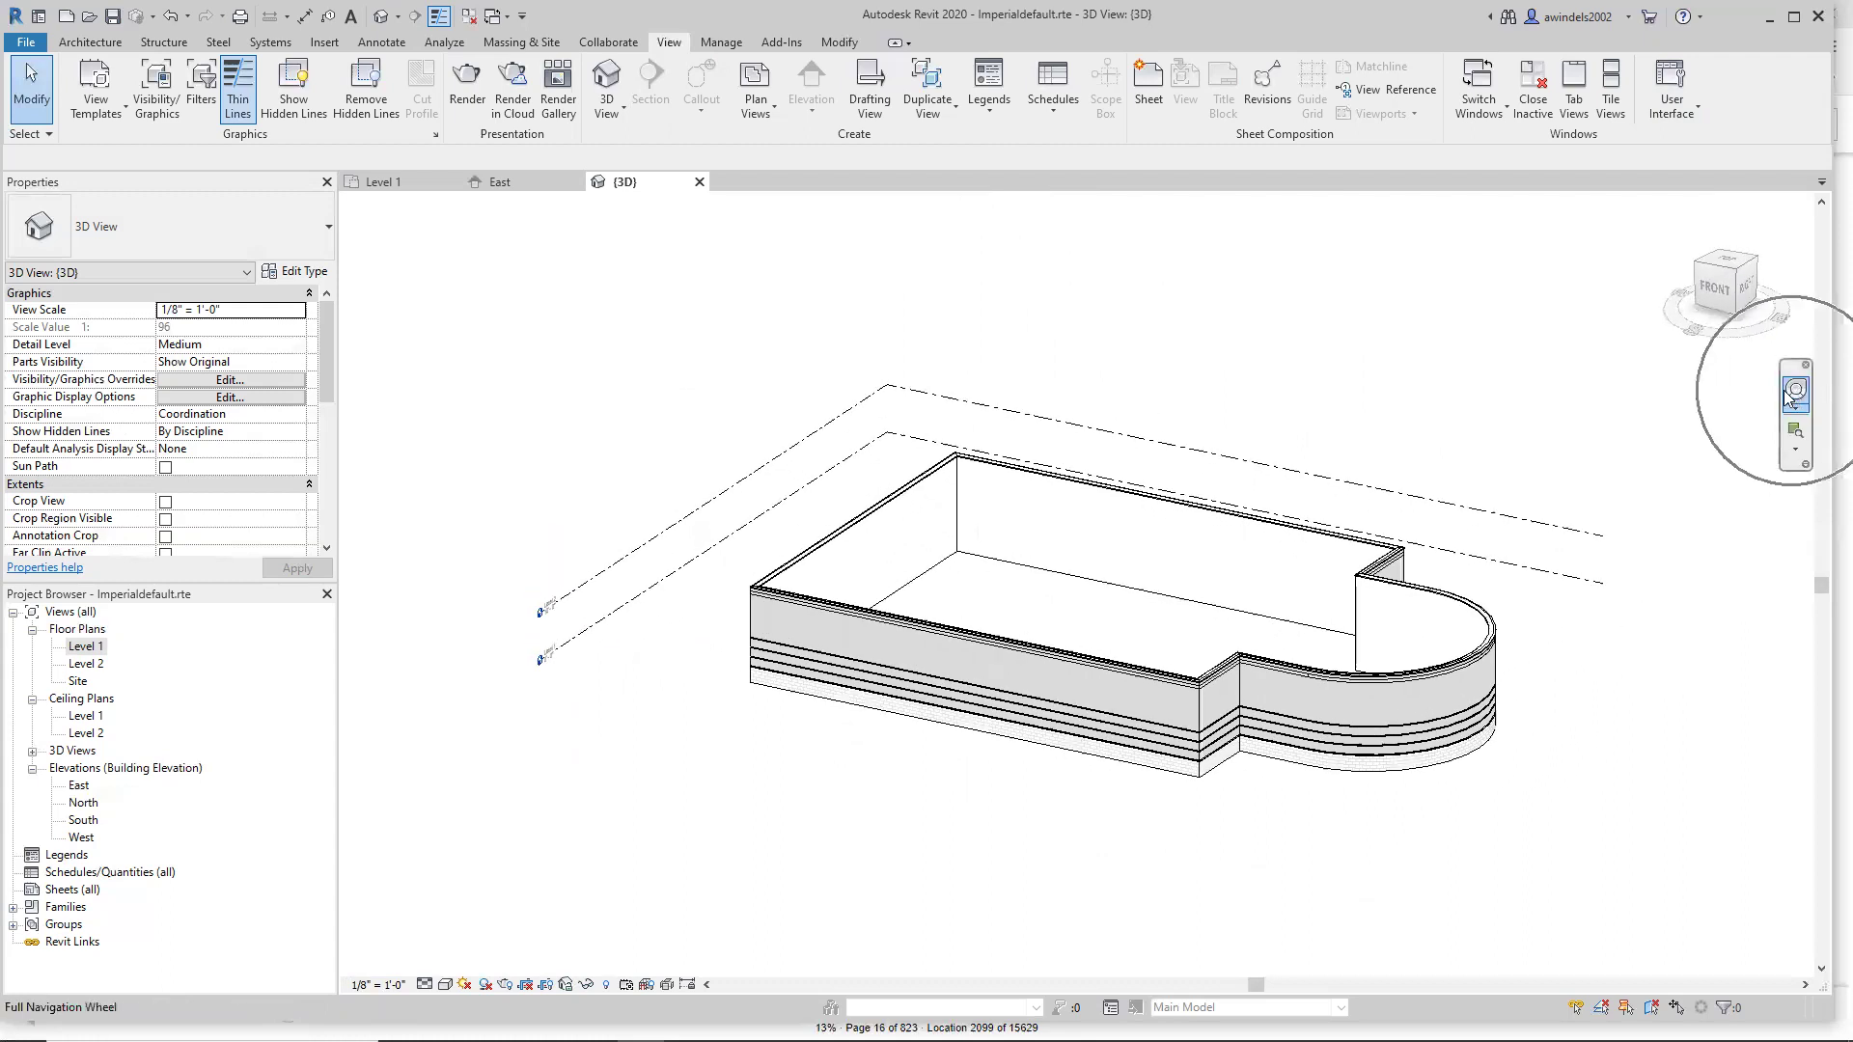
shift+middle_drag(1211, 607, 860, 606)
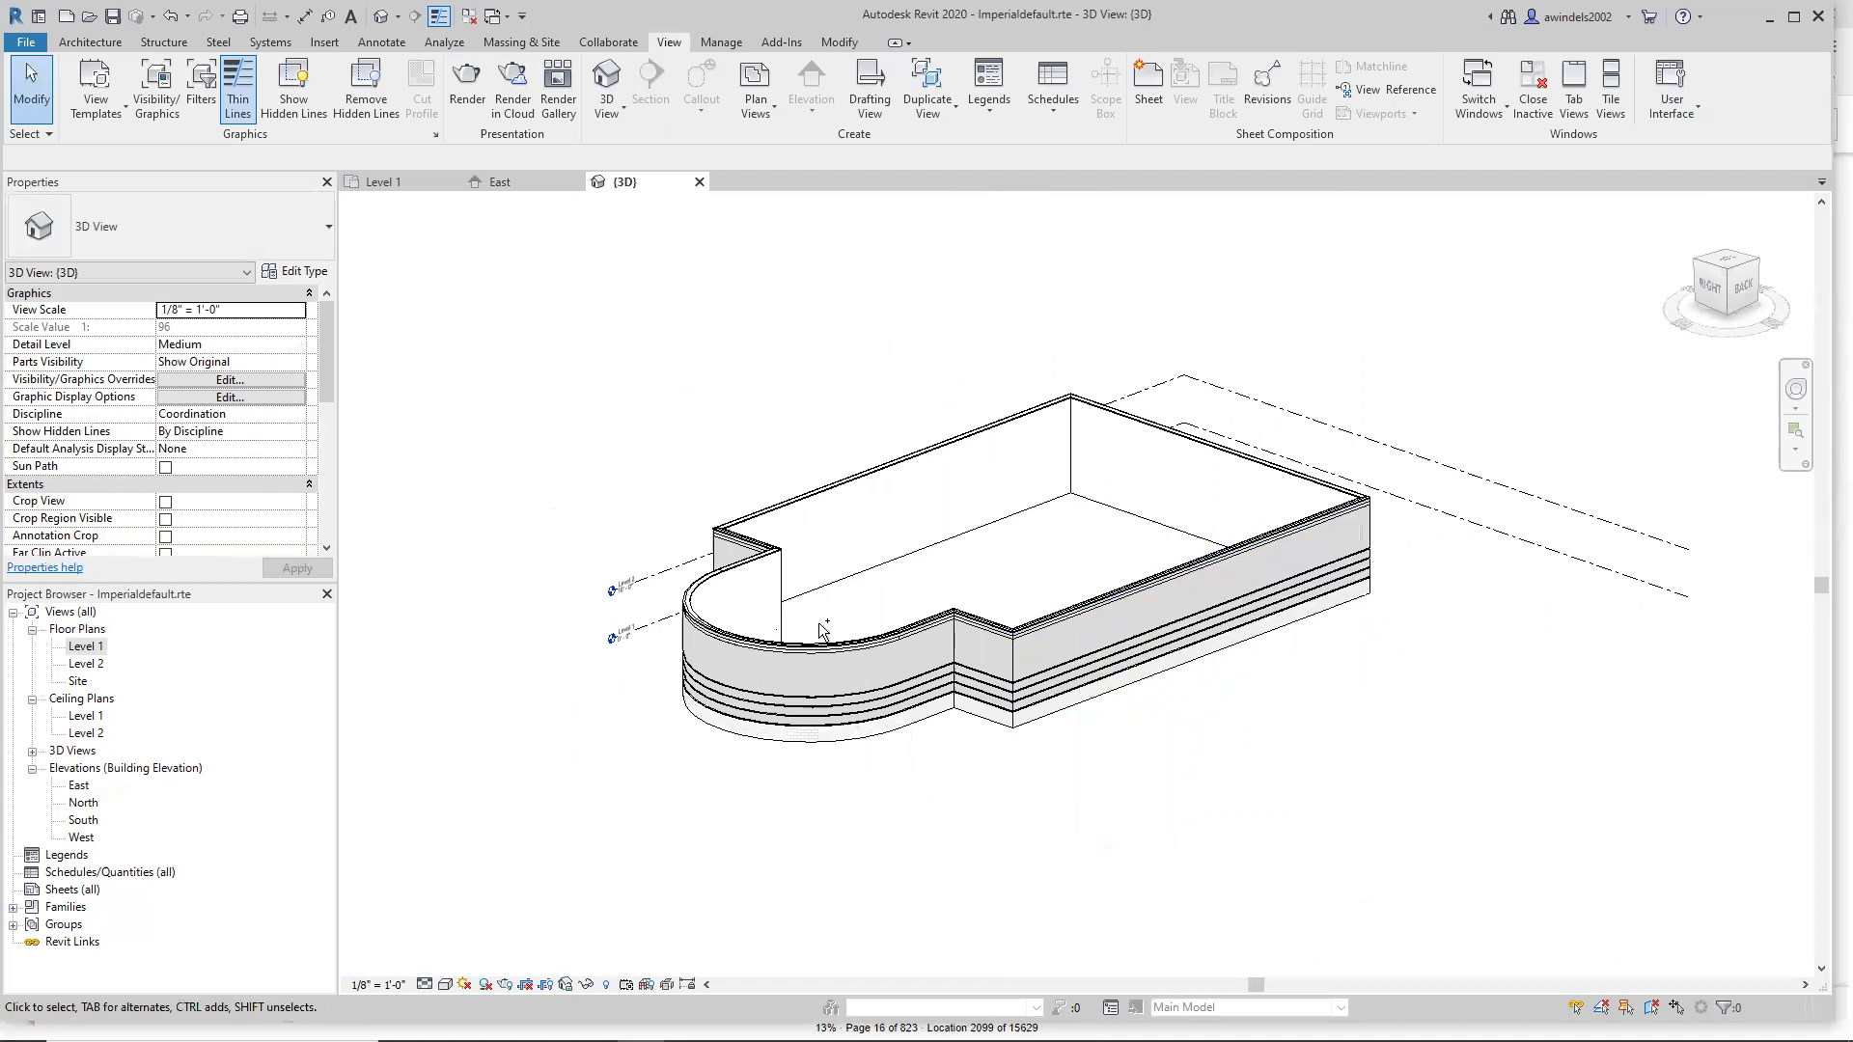
scroll(939, 625, up, 1)
middle_drag(941, 627, 999, 662)
ctrl+middle_drag(1021, 591, 1083, 754)
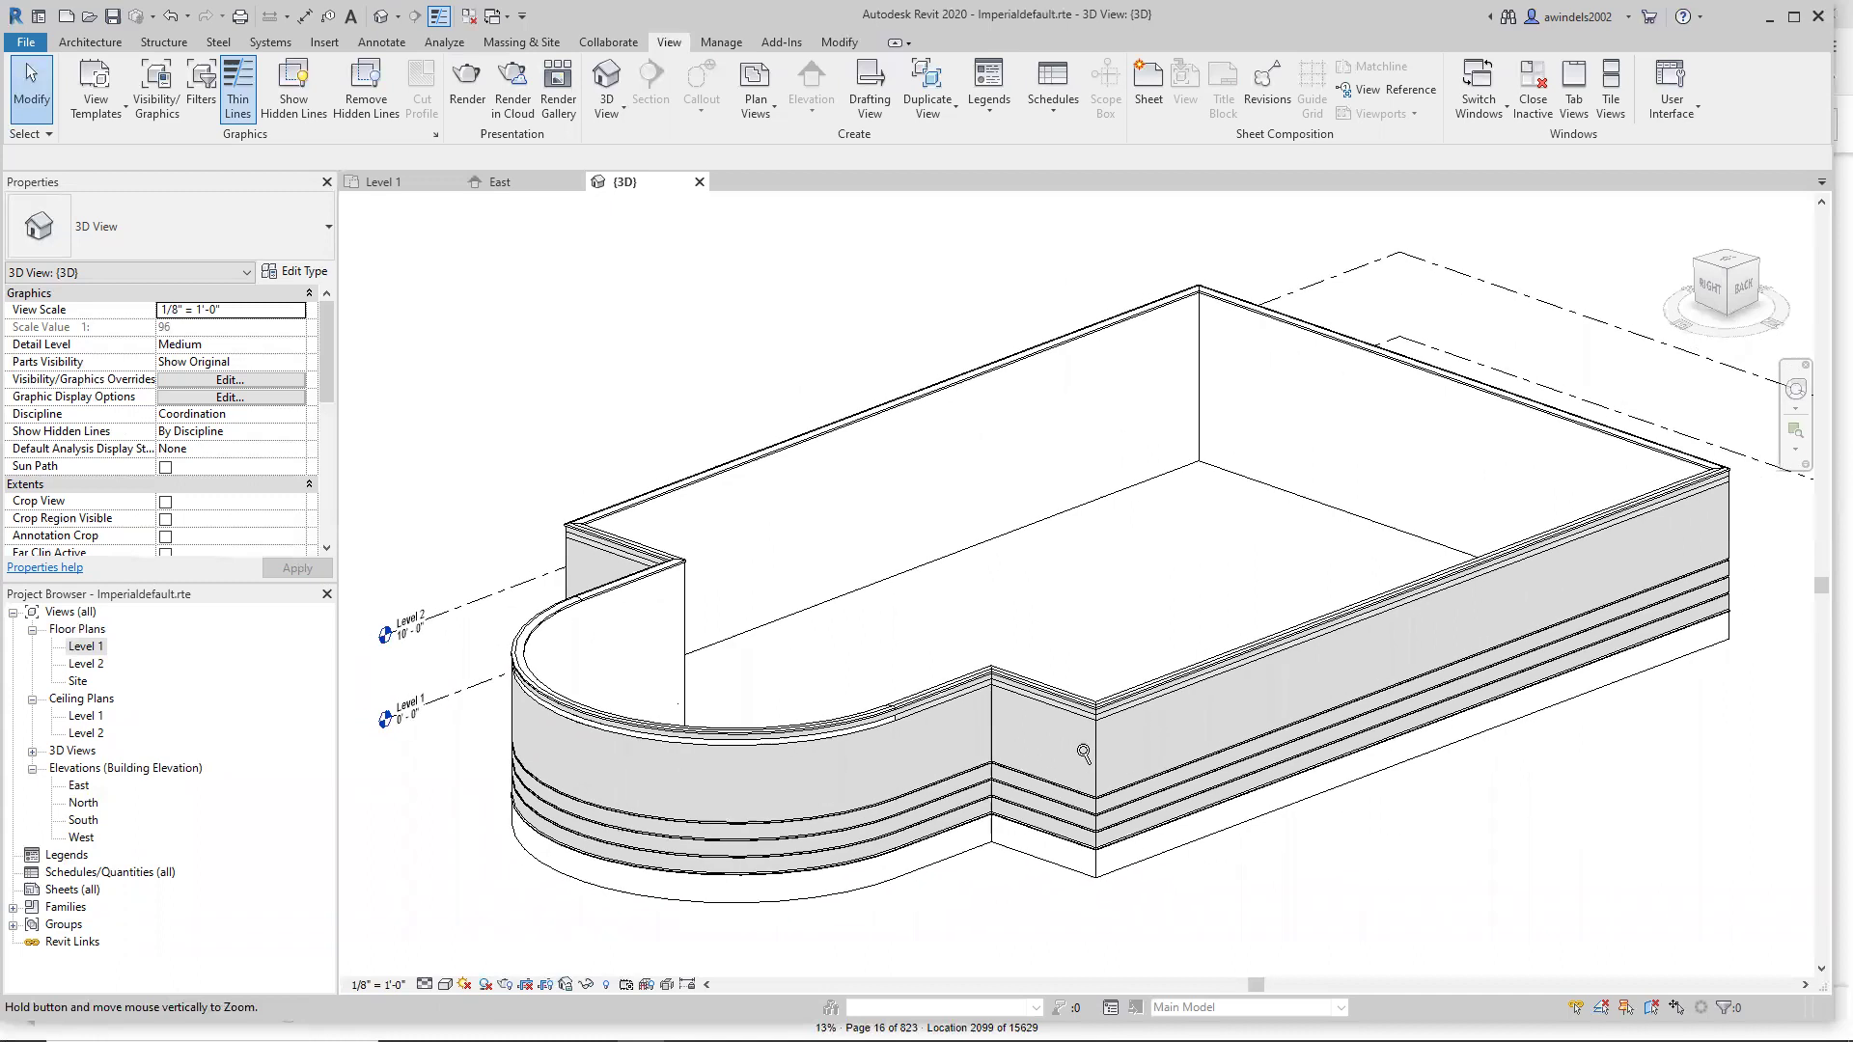
mouse_move(1085, 634)
middle_down()
mouse_move(1282, 626)
mouse_move(951, 732)
mouse_move(868, 608)
mouse_move(1294, 583)
mouse_move(1008, 689)
mouse_move(910, 592)
mouse_move(984, 579)
mouse_move(1096, 621)
mouse_move(956, 591)
mouse_move(1055, 608)
mouse_move(1002, 667)
mouse_move(1149, 628)
mouse_move(1025, 620)
mouse_move(1022, 443)
mouse_move(1064, 575)
middle_up()
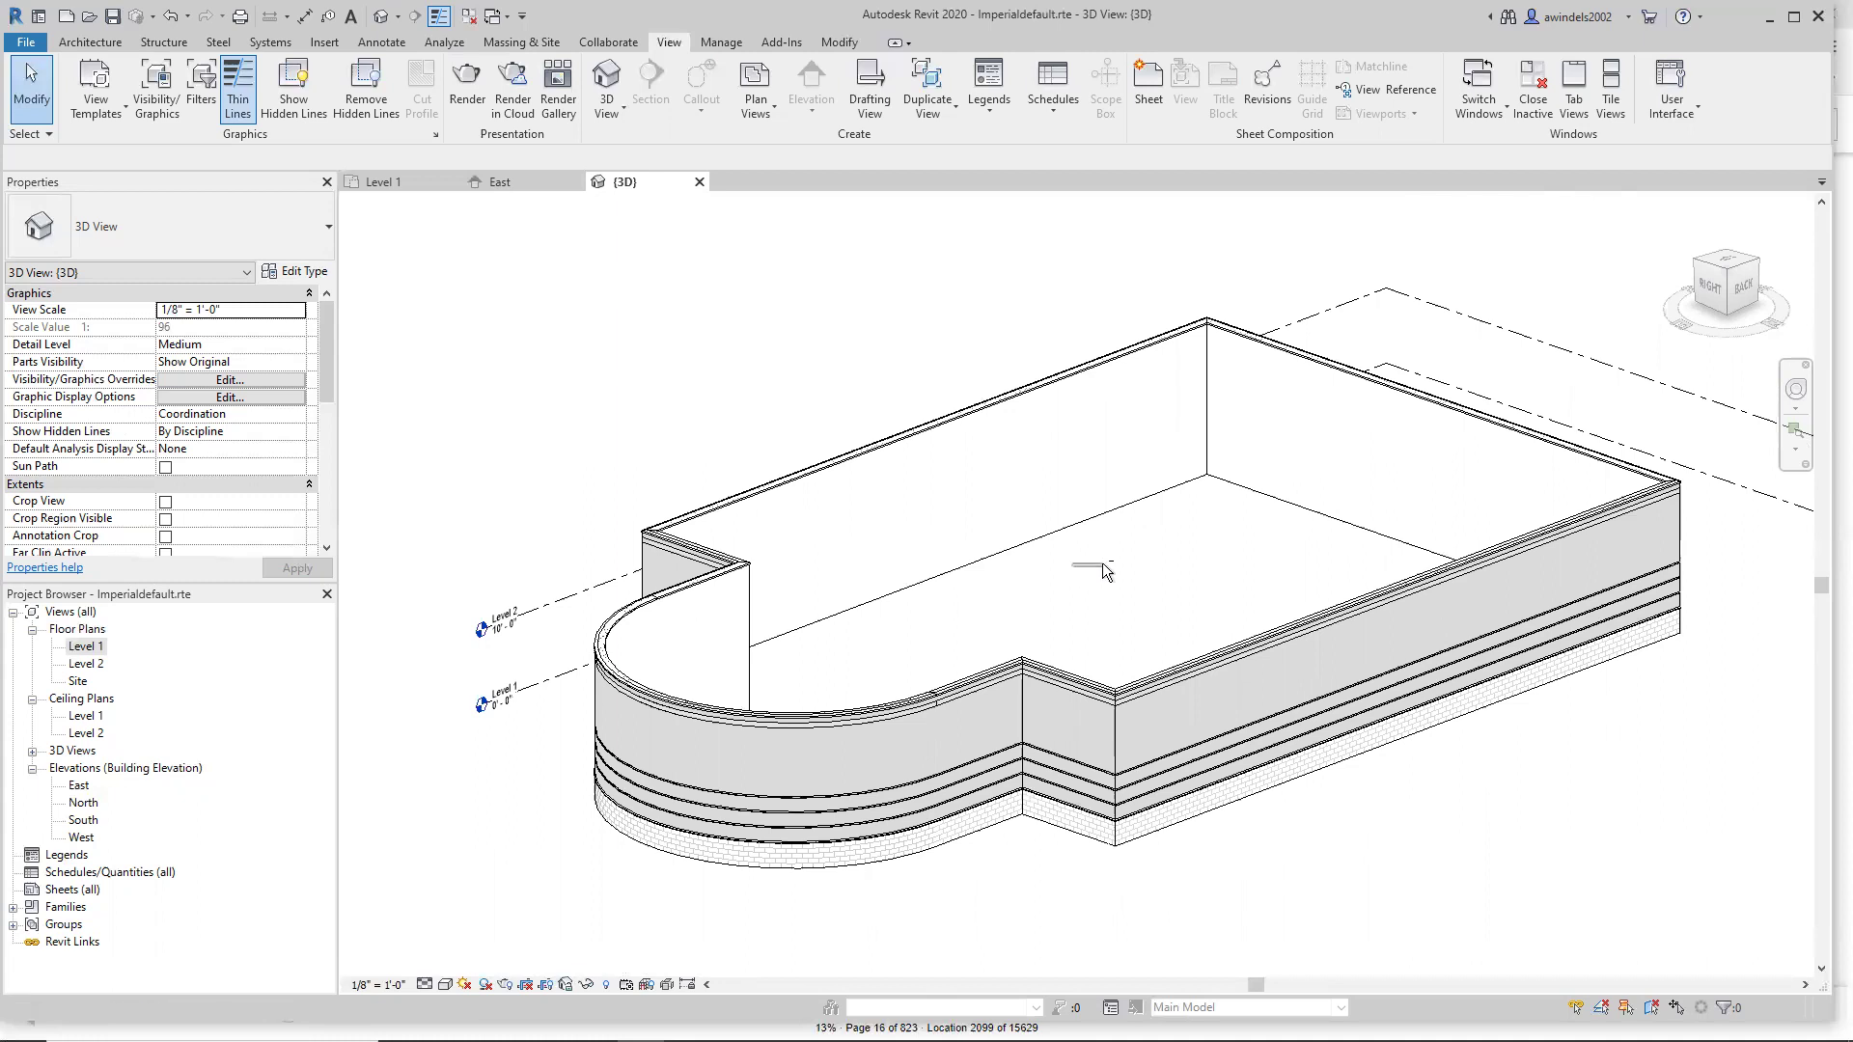
shift+middle_drag(1094, 576, 1348, 753)
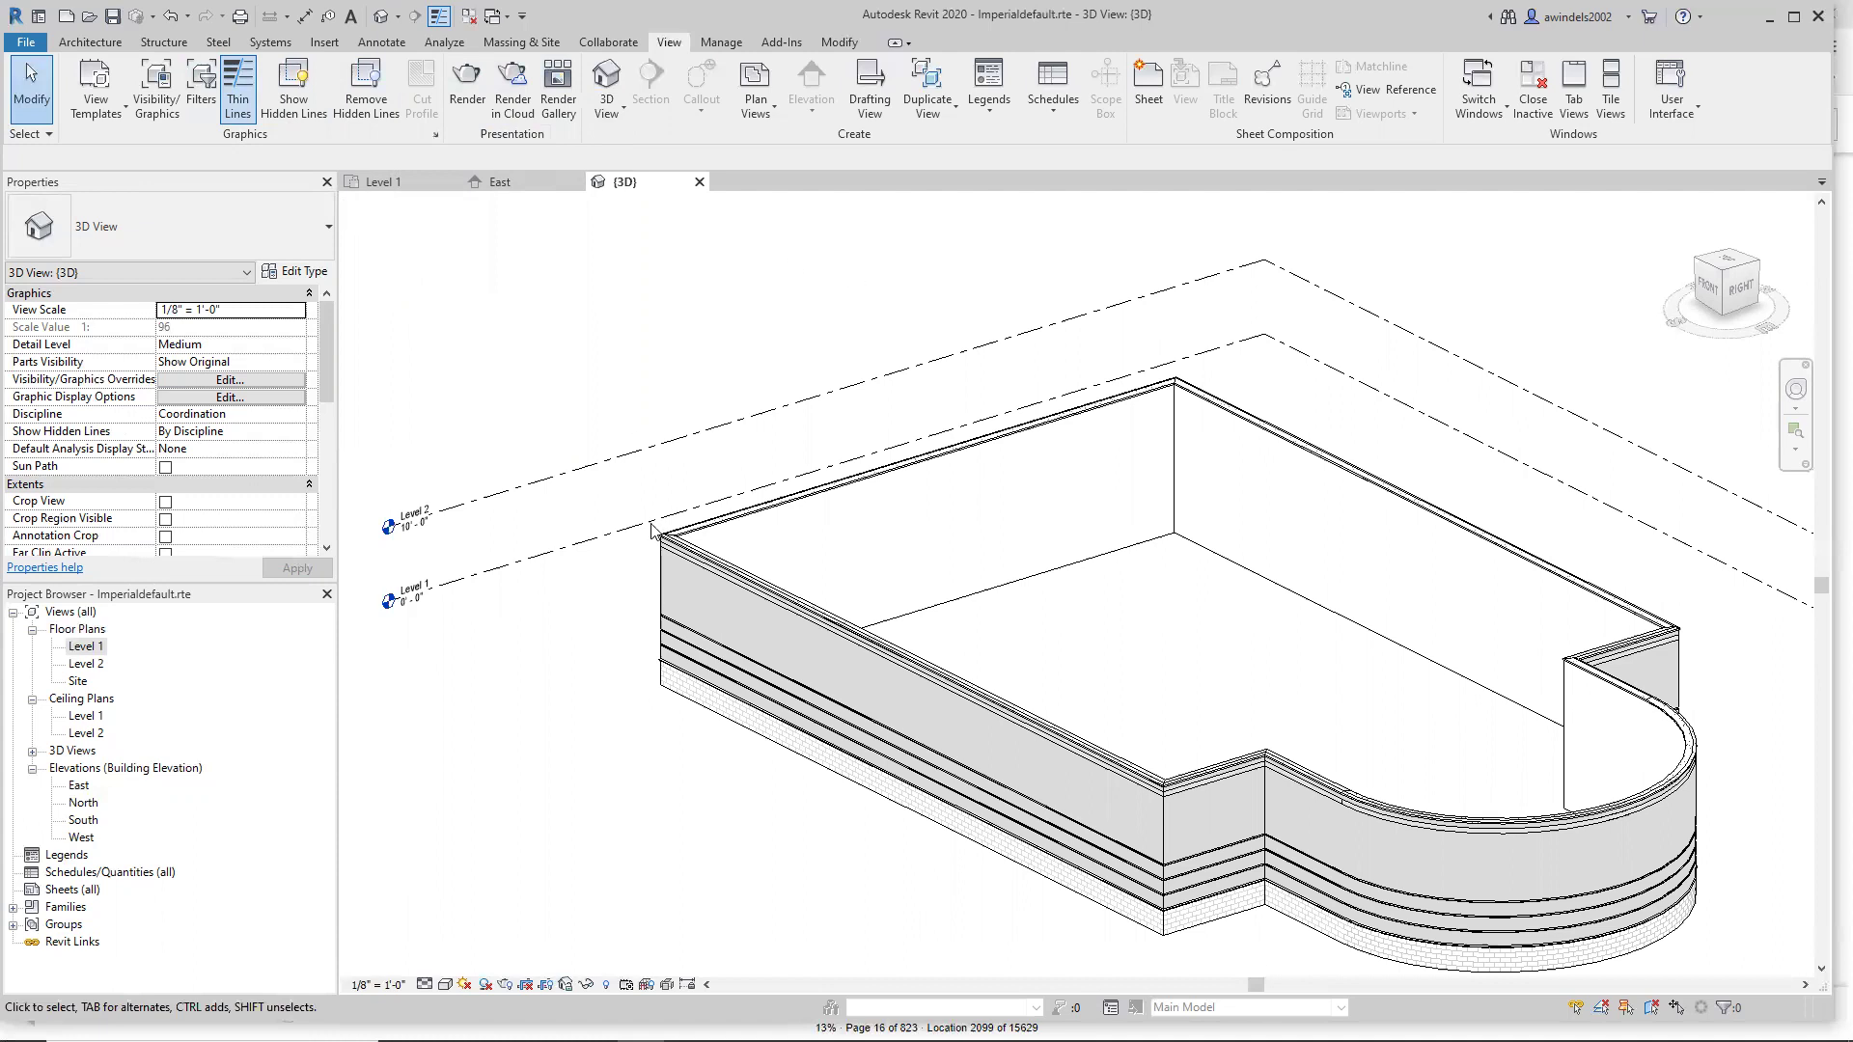
mouse_move(627, 811)
middle_down()
mouse_move(640, 744)
mouse_move(699, 756)
middle_up()
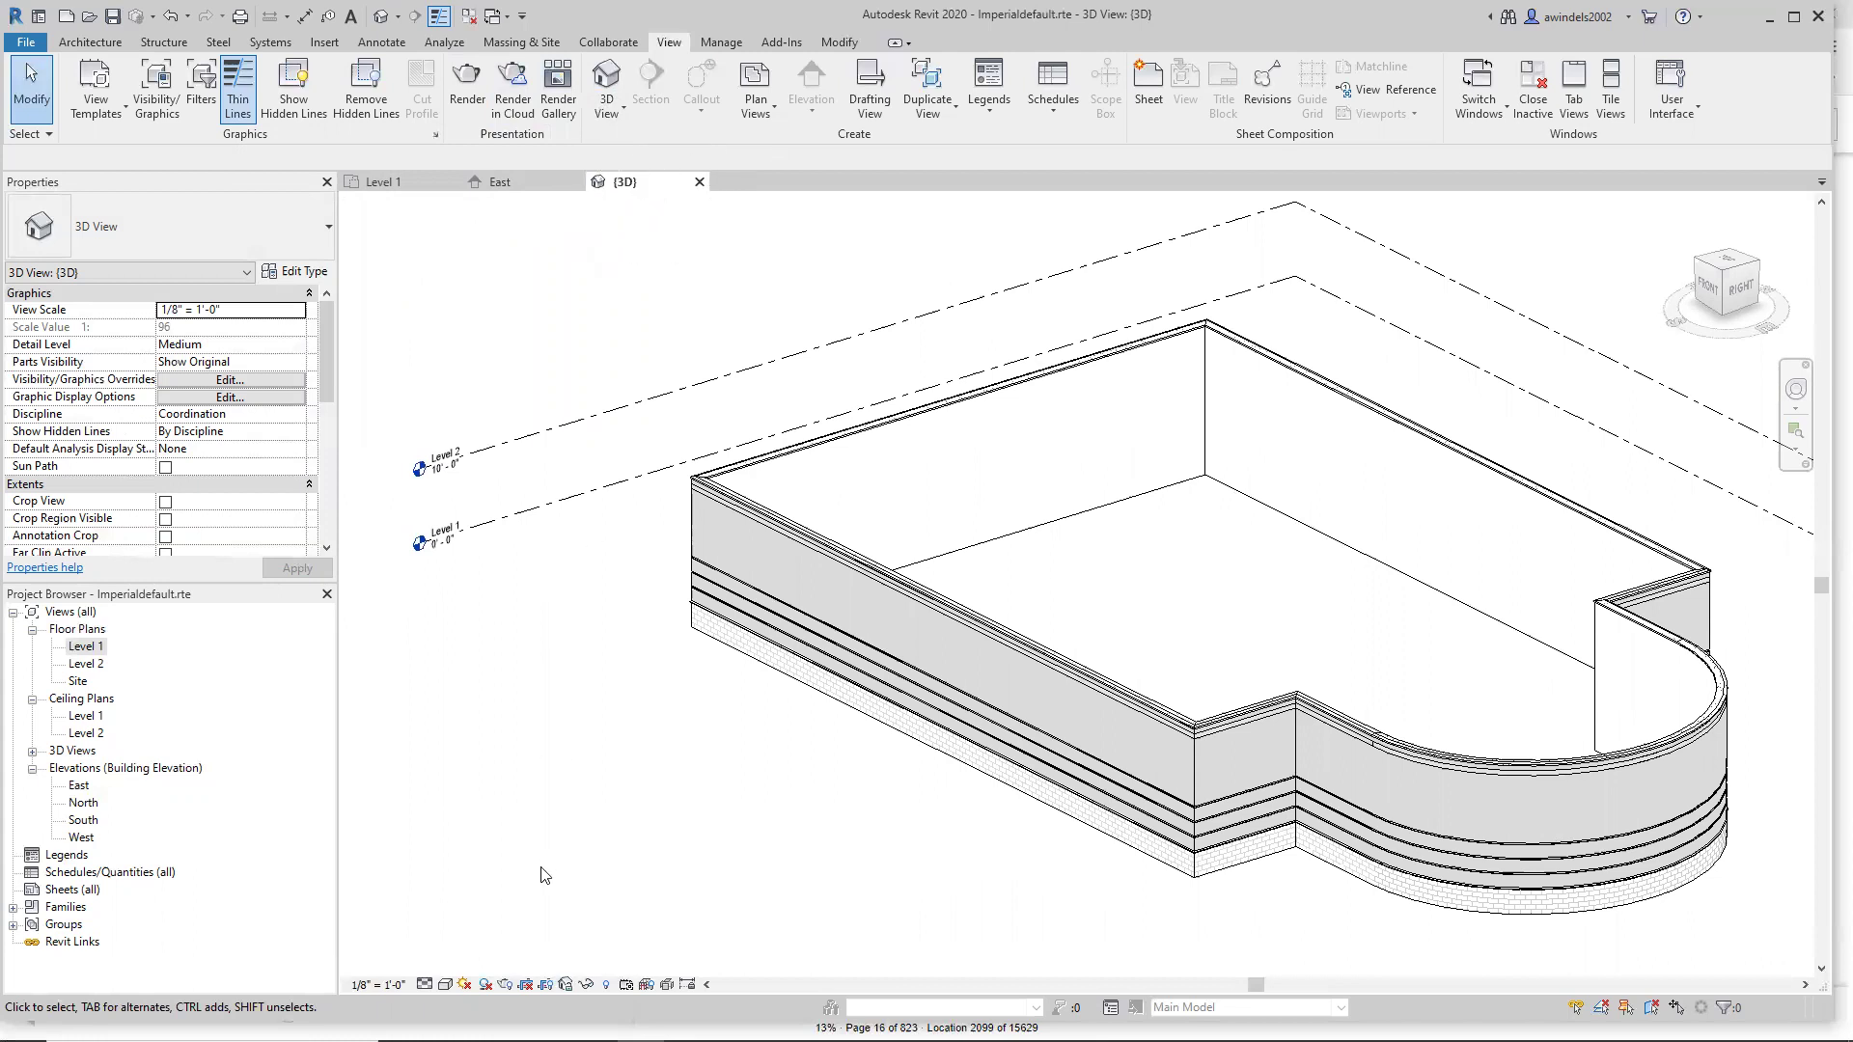
Switch the 3D view's shadows on and off twice.
click(484, 986)
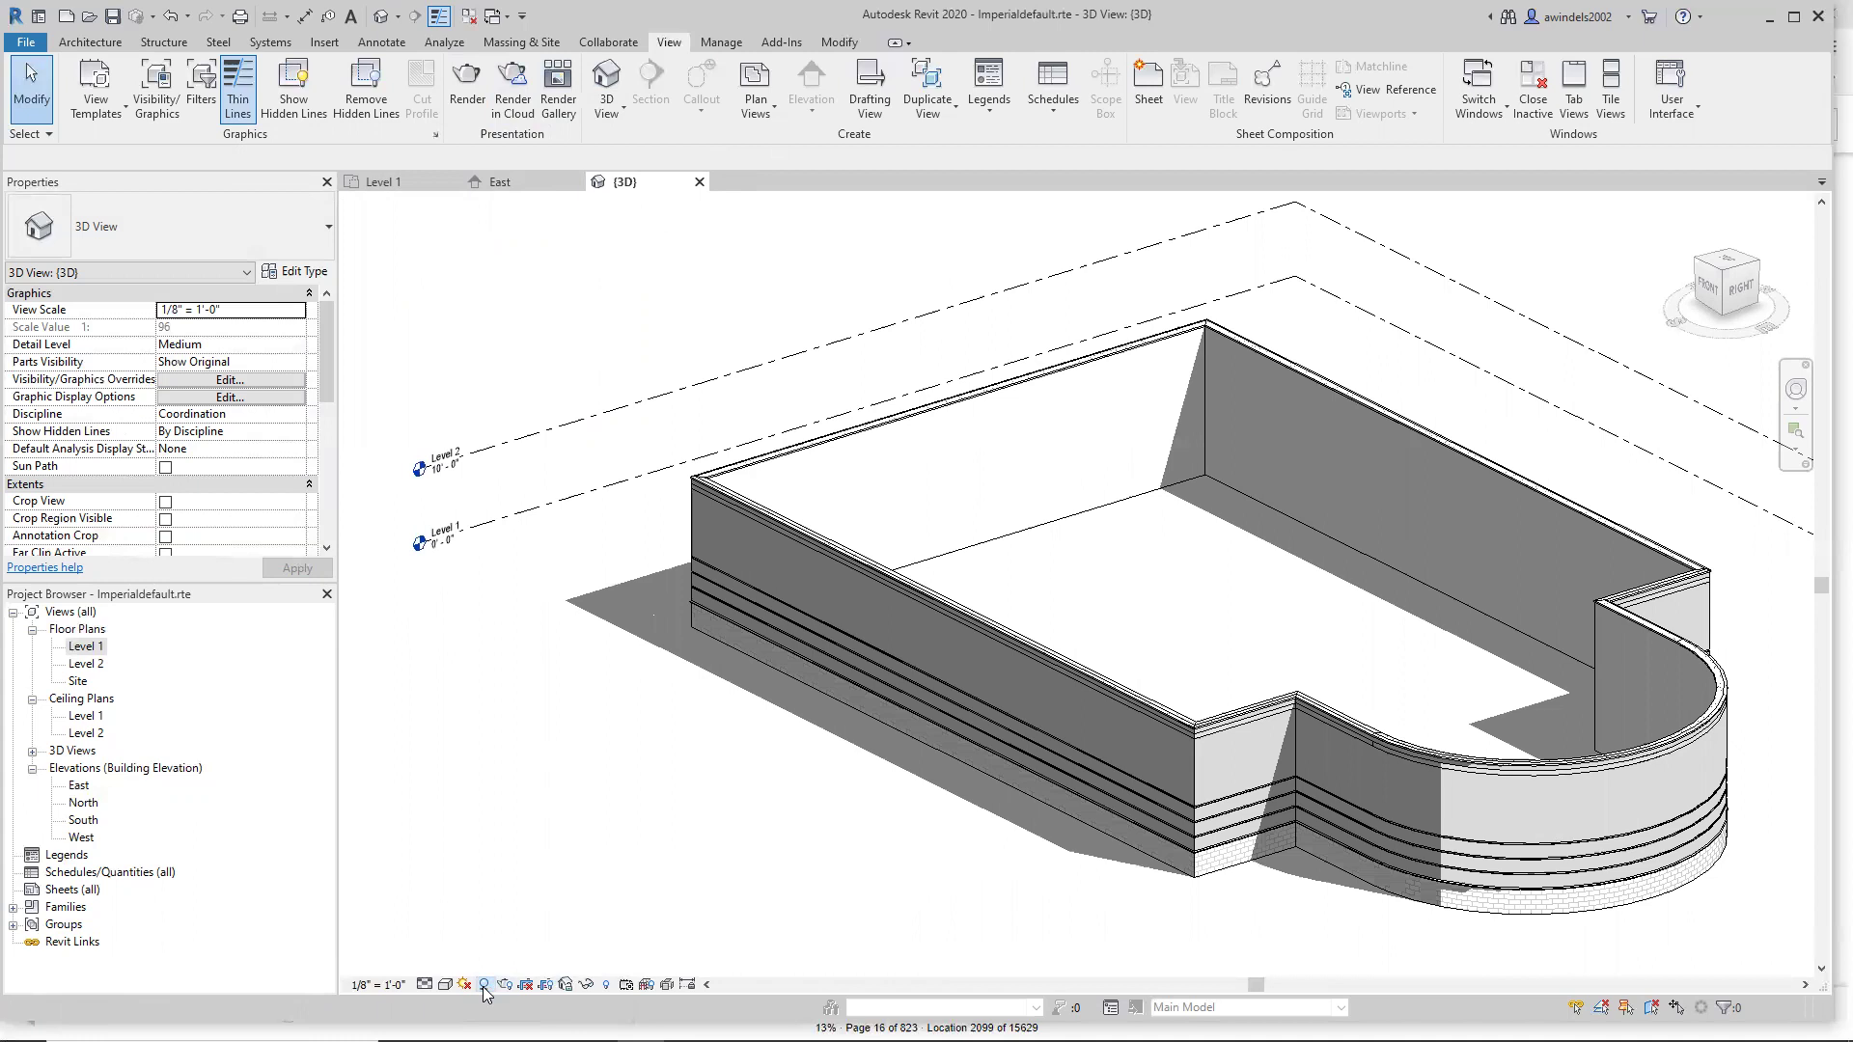
click(484, 985)
click(484, 986)
click(484, 985)
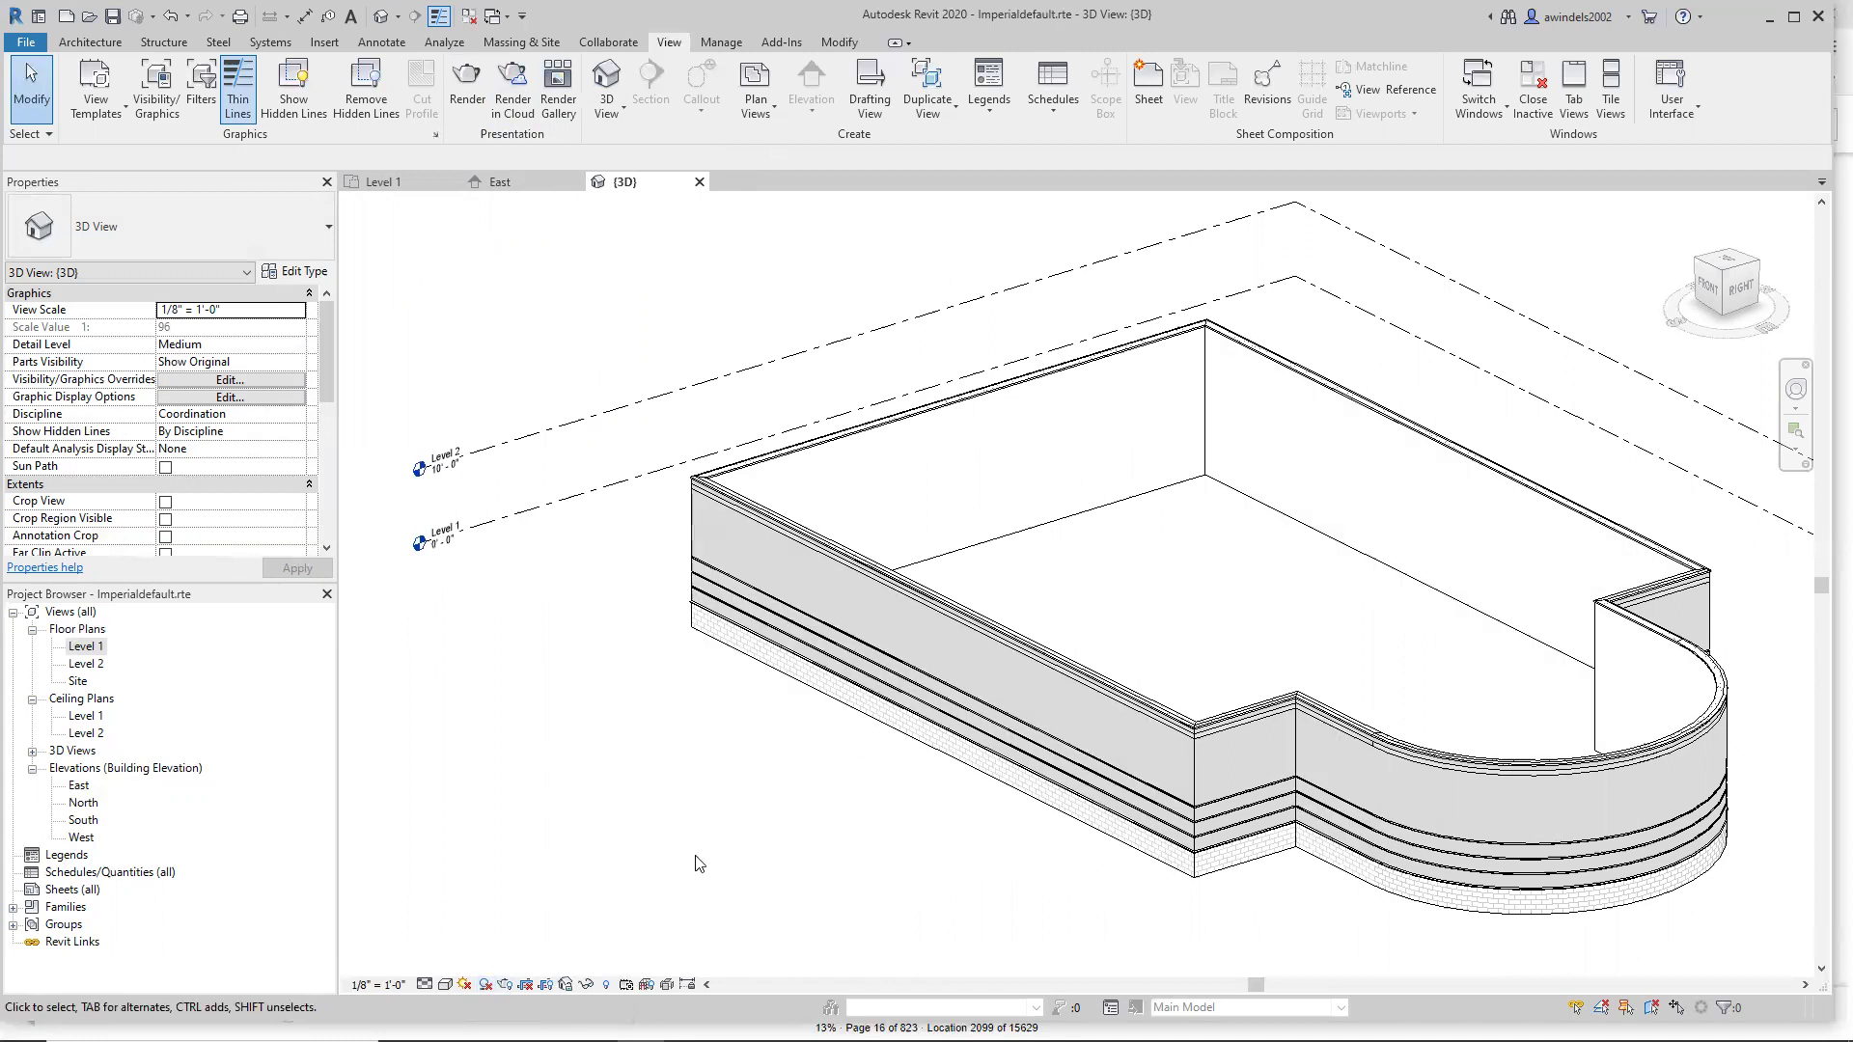
Turn on the sun path in the 3D view and select it with the whole compass ring in view.
scroll(800, 786, up, 4)
middle_drag(842, 815, 956, 832)
click(465, 984)
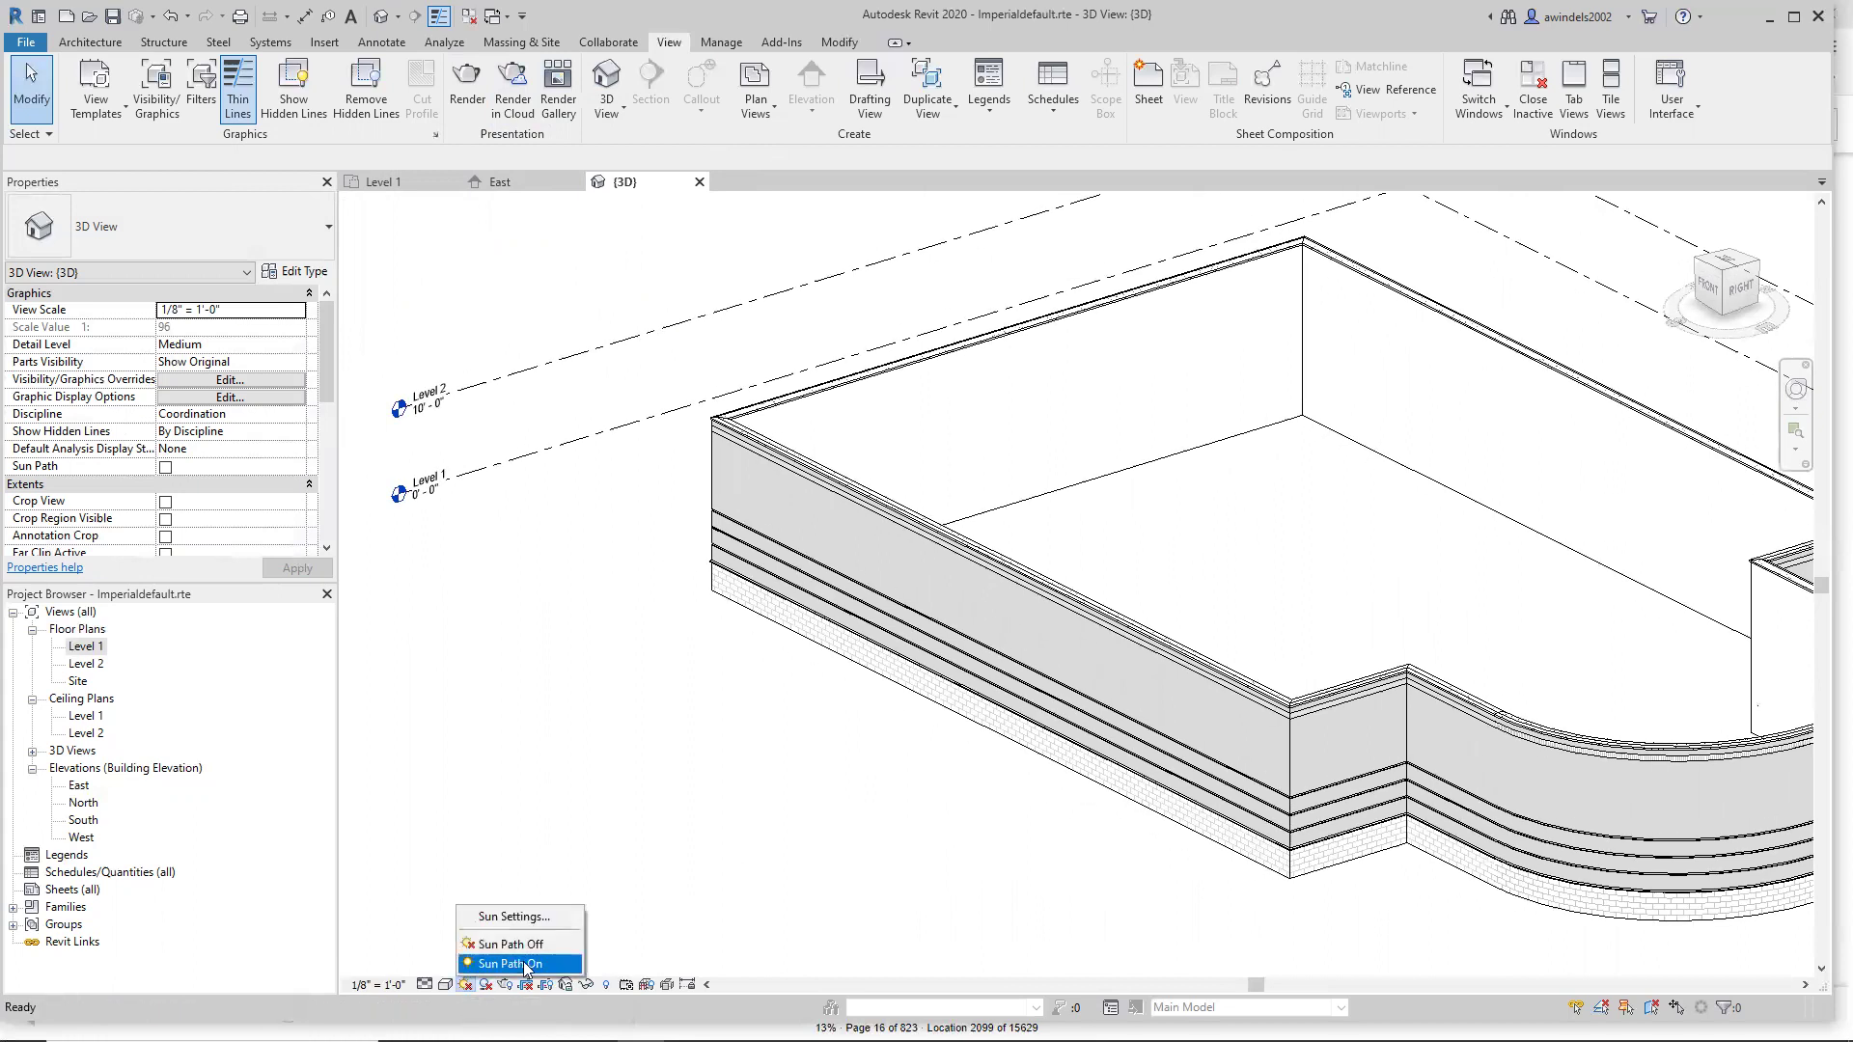
click(507, 963)
click(875, 503)
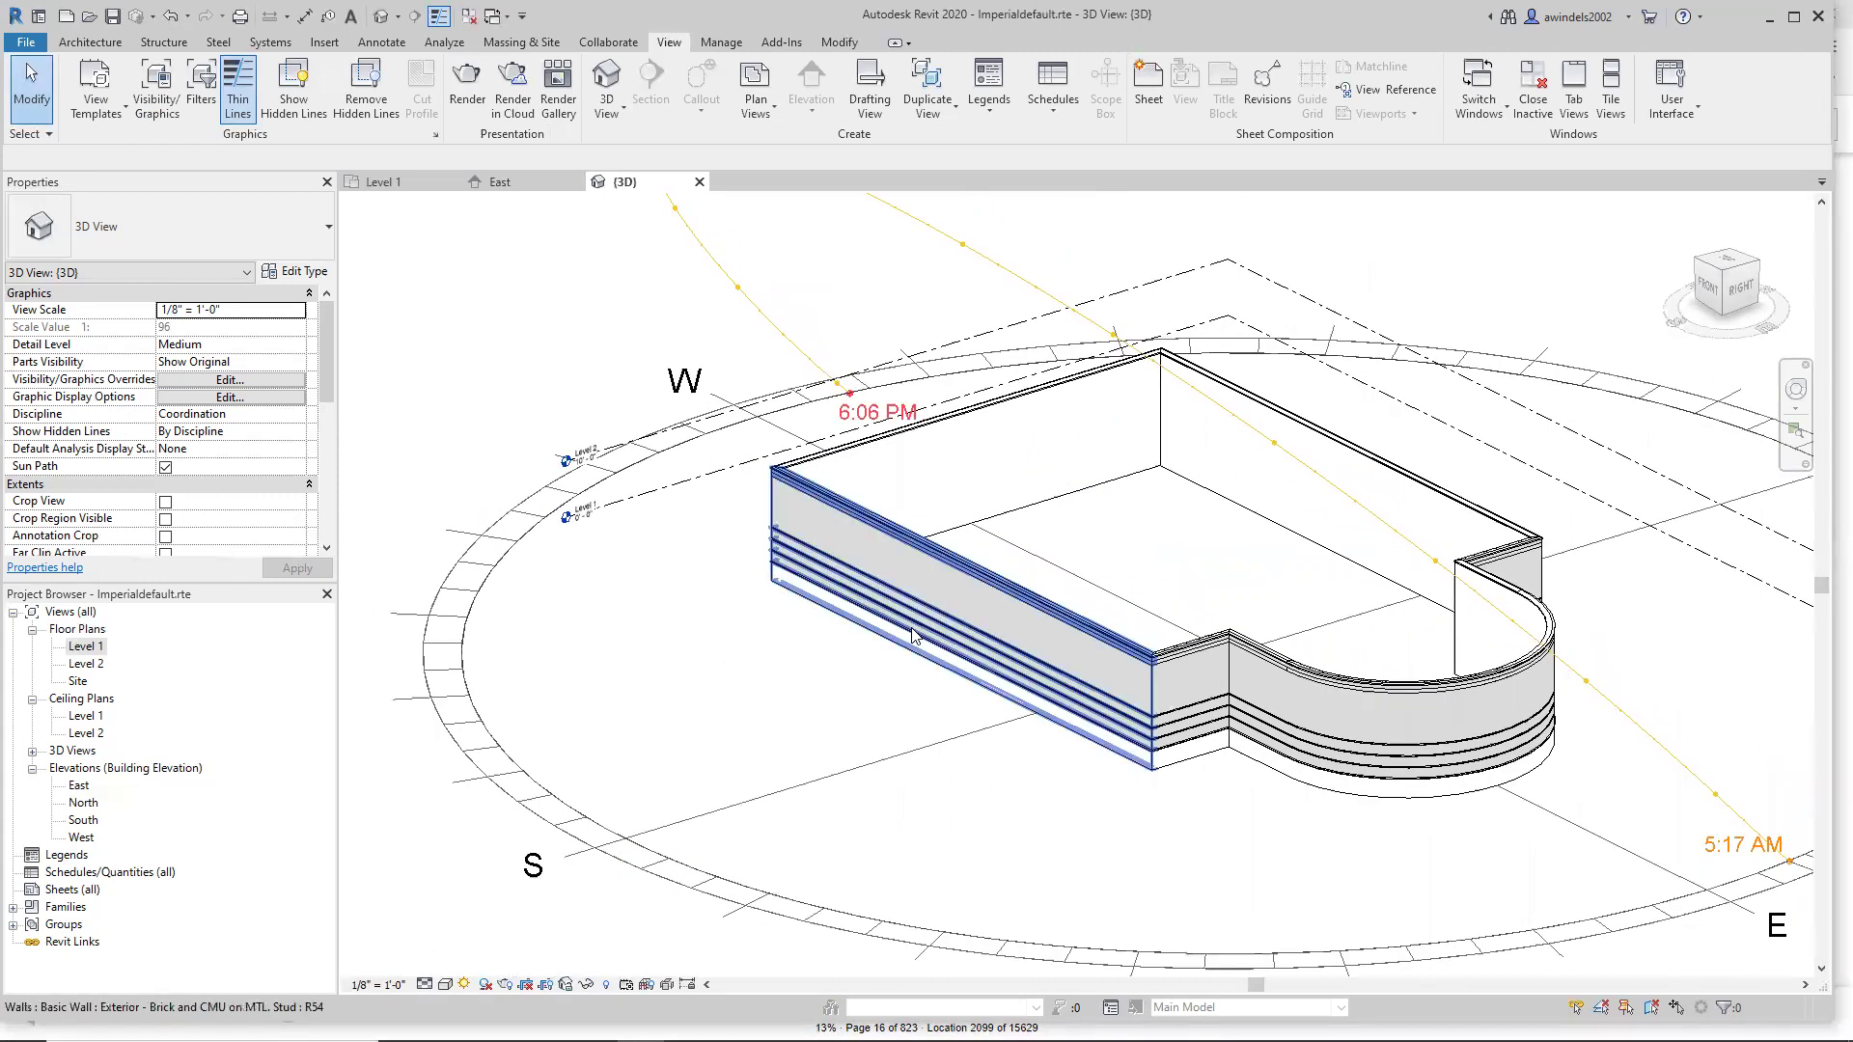
scroll(849, 661, down, 3)
middle_drag(849, 665, 866, 753)
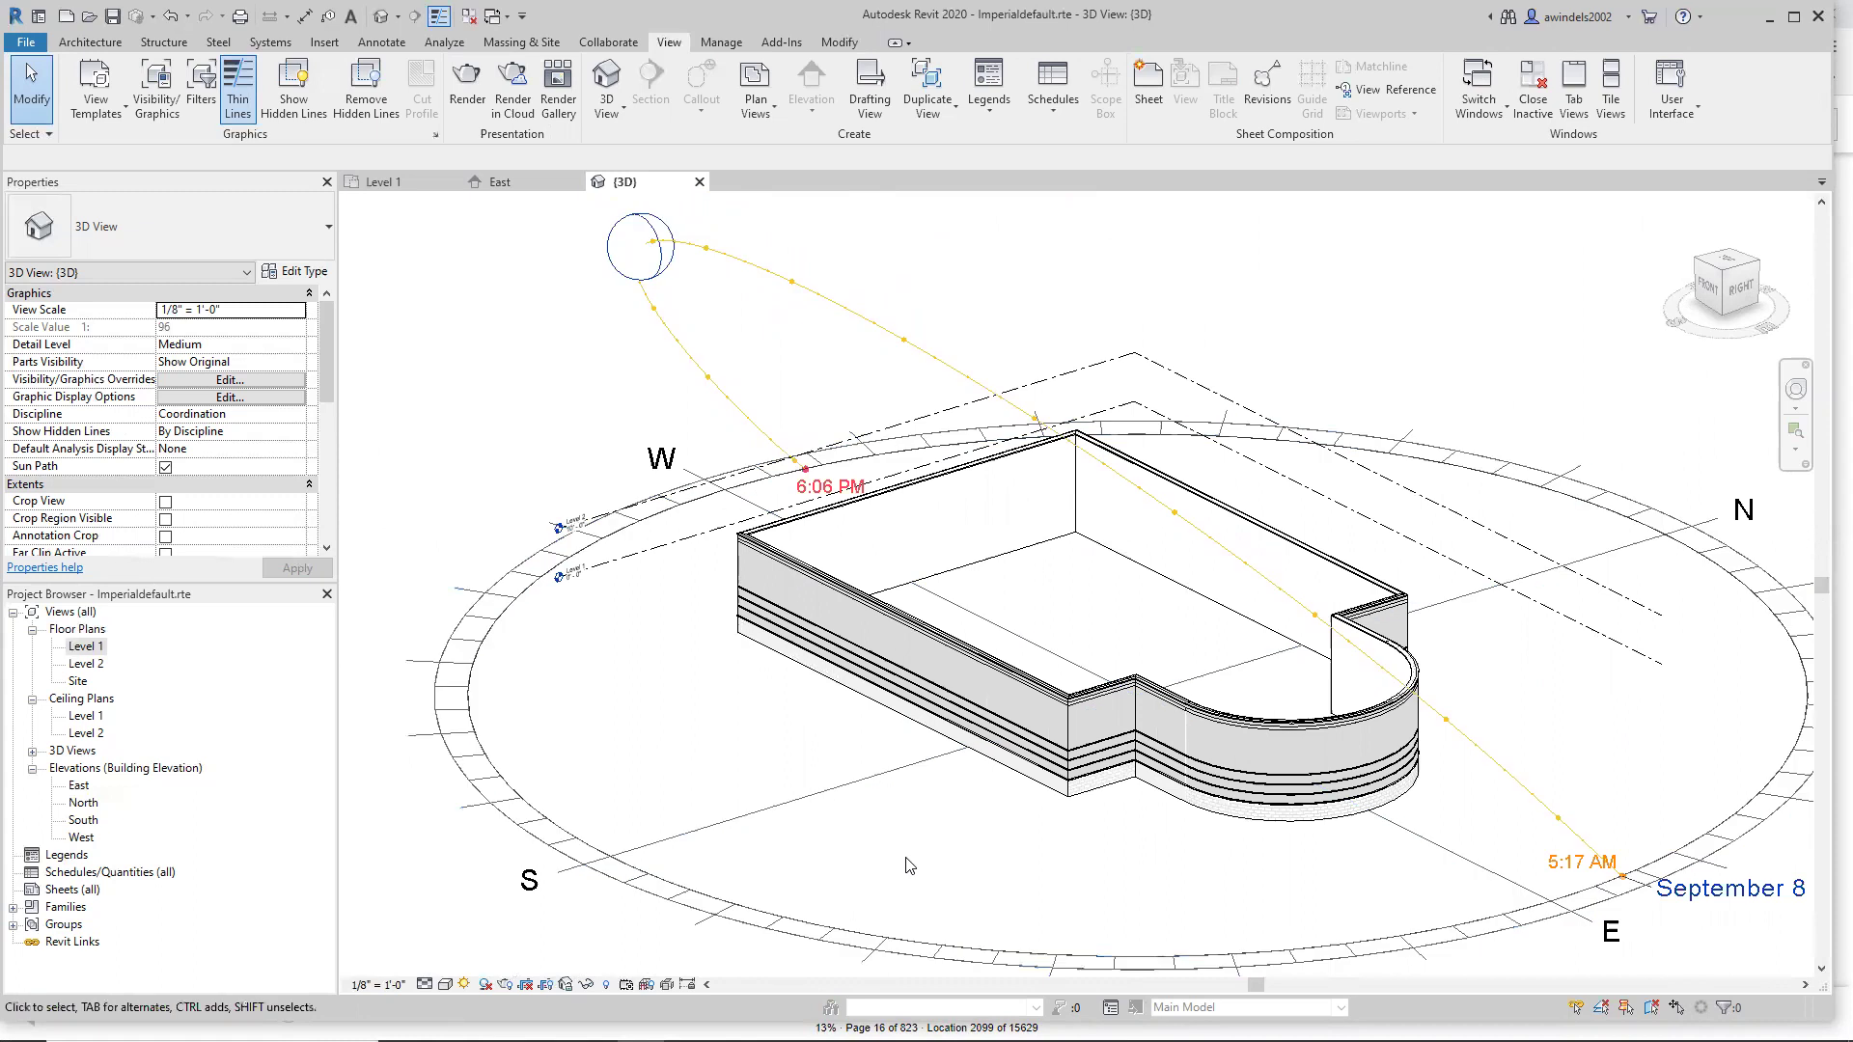
click(863, 792)
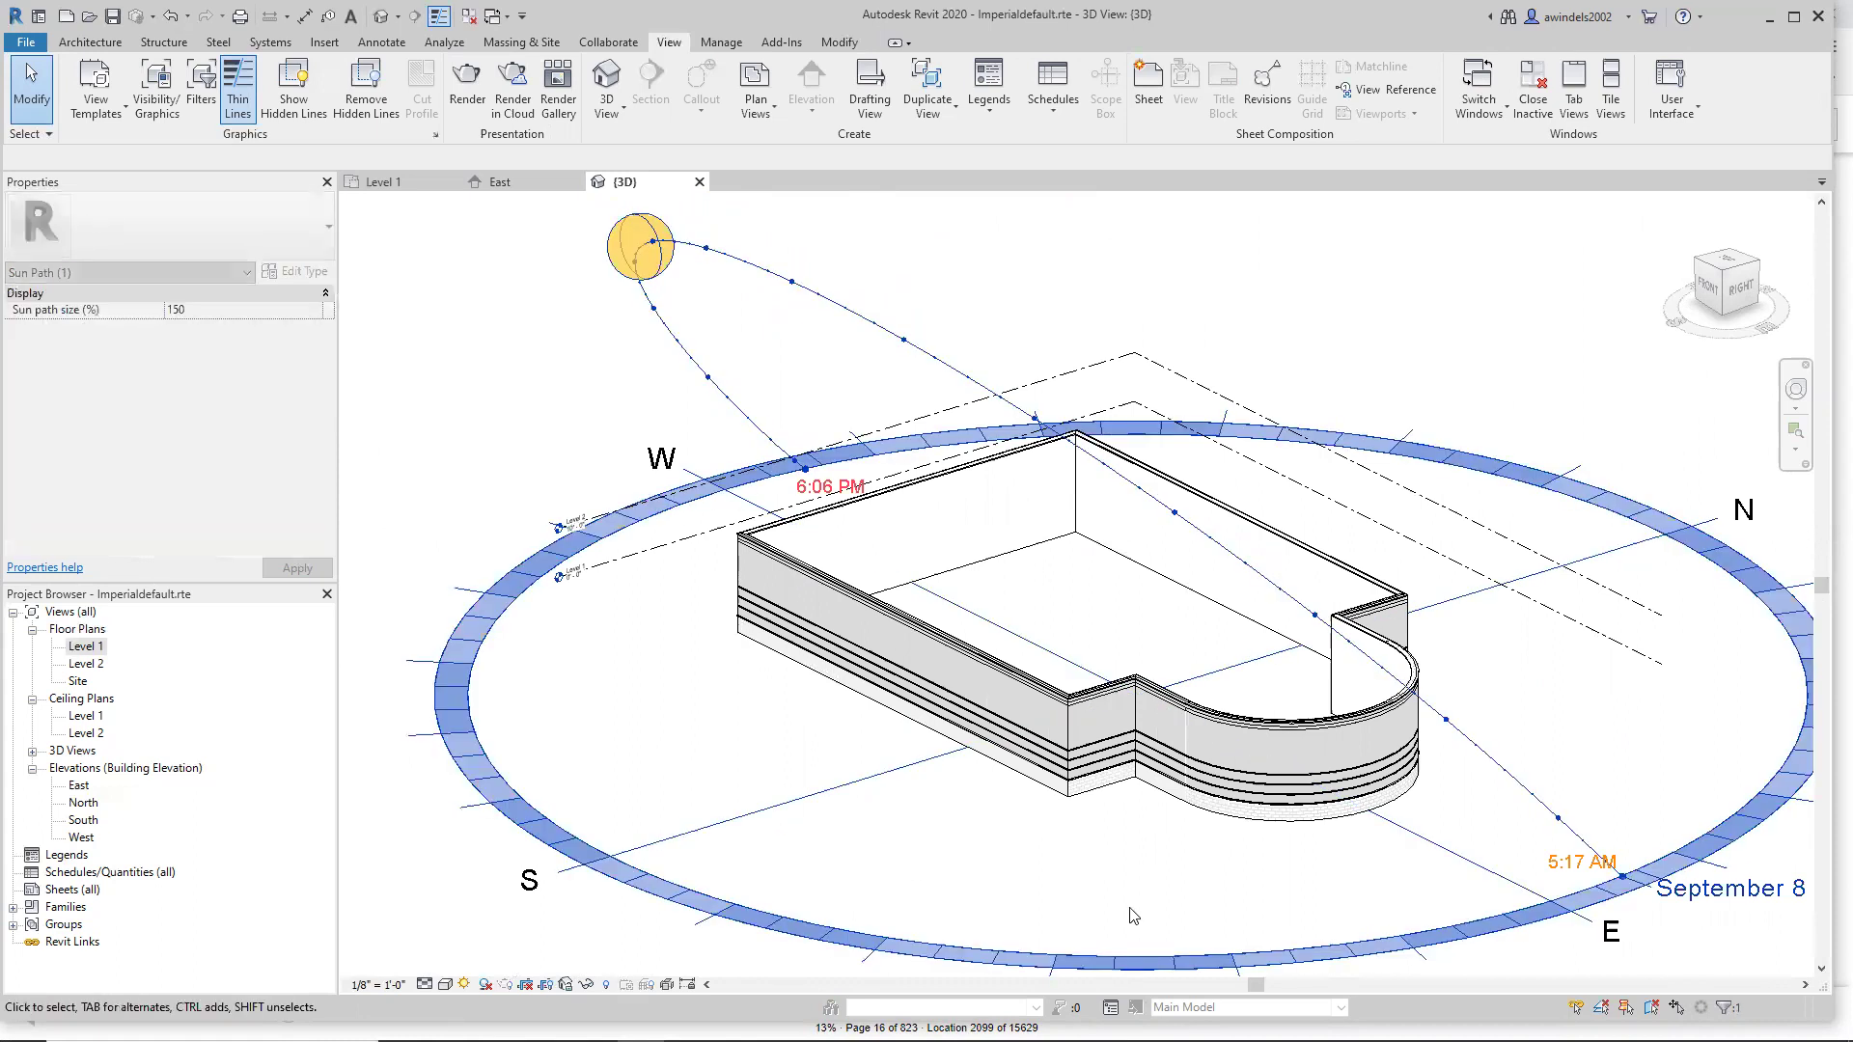
Turn off the sun path and switch on shadows in the 3D view.
click(463, 984)
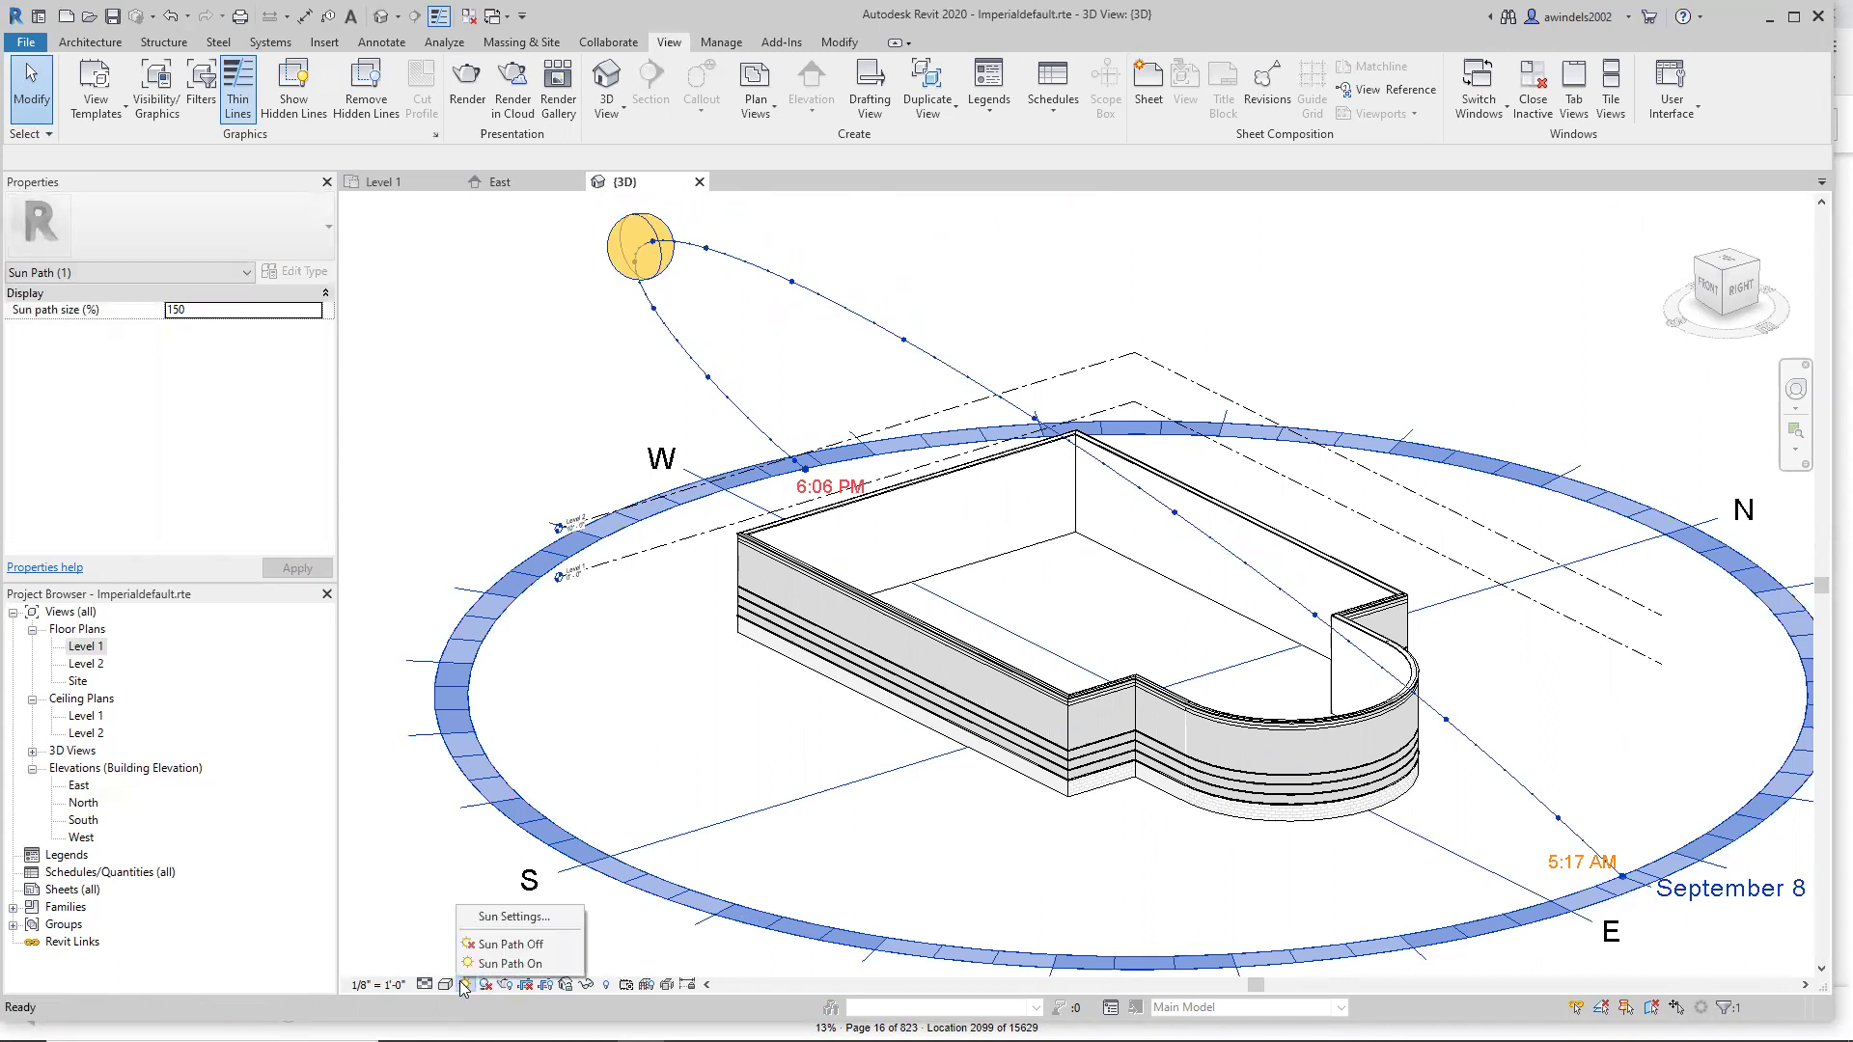
click(511, 945)
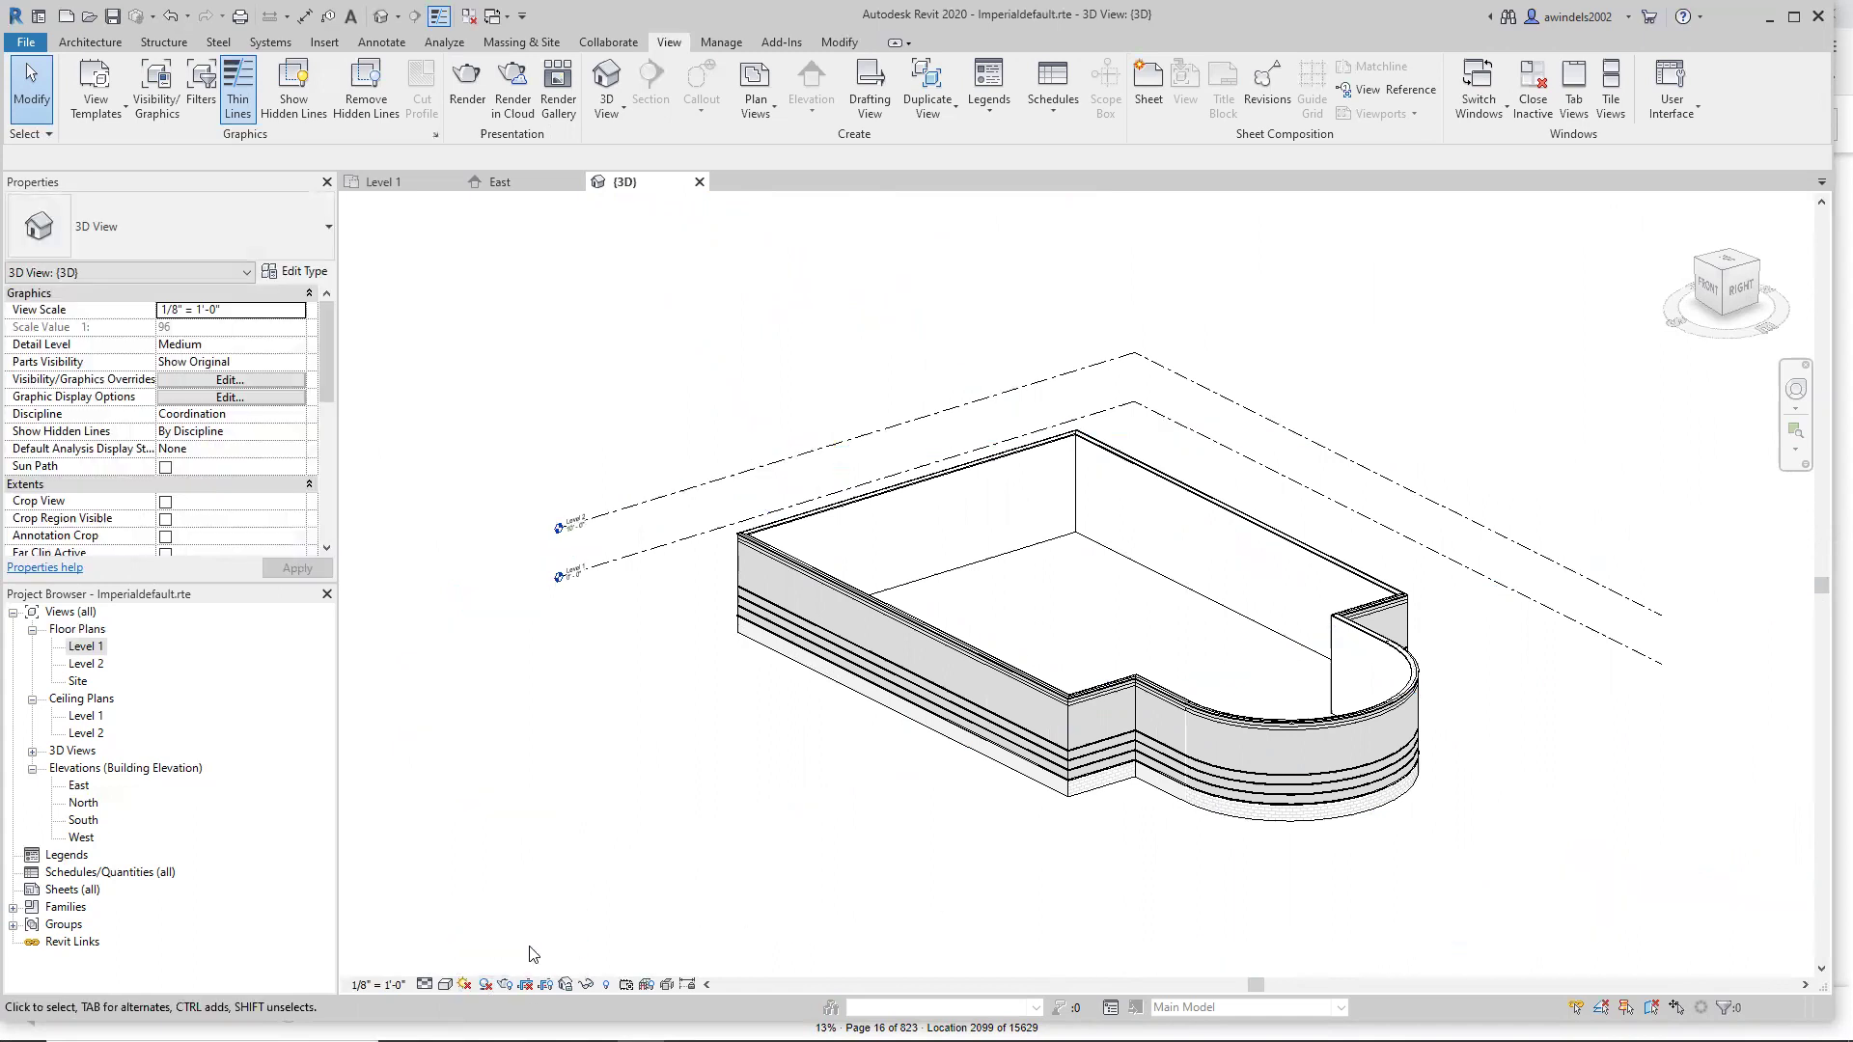
click(485, 984)
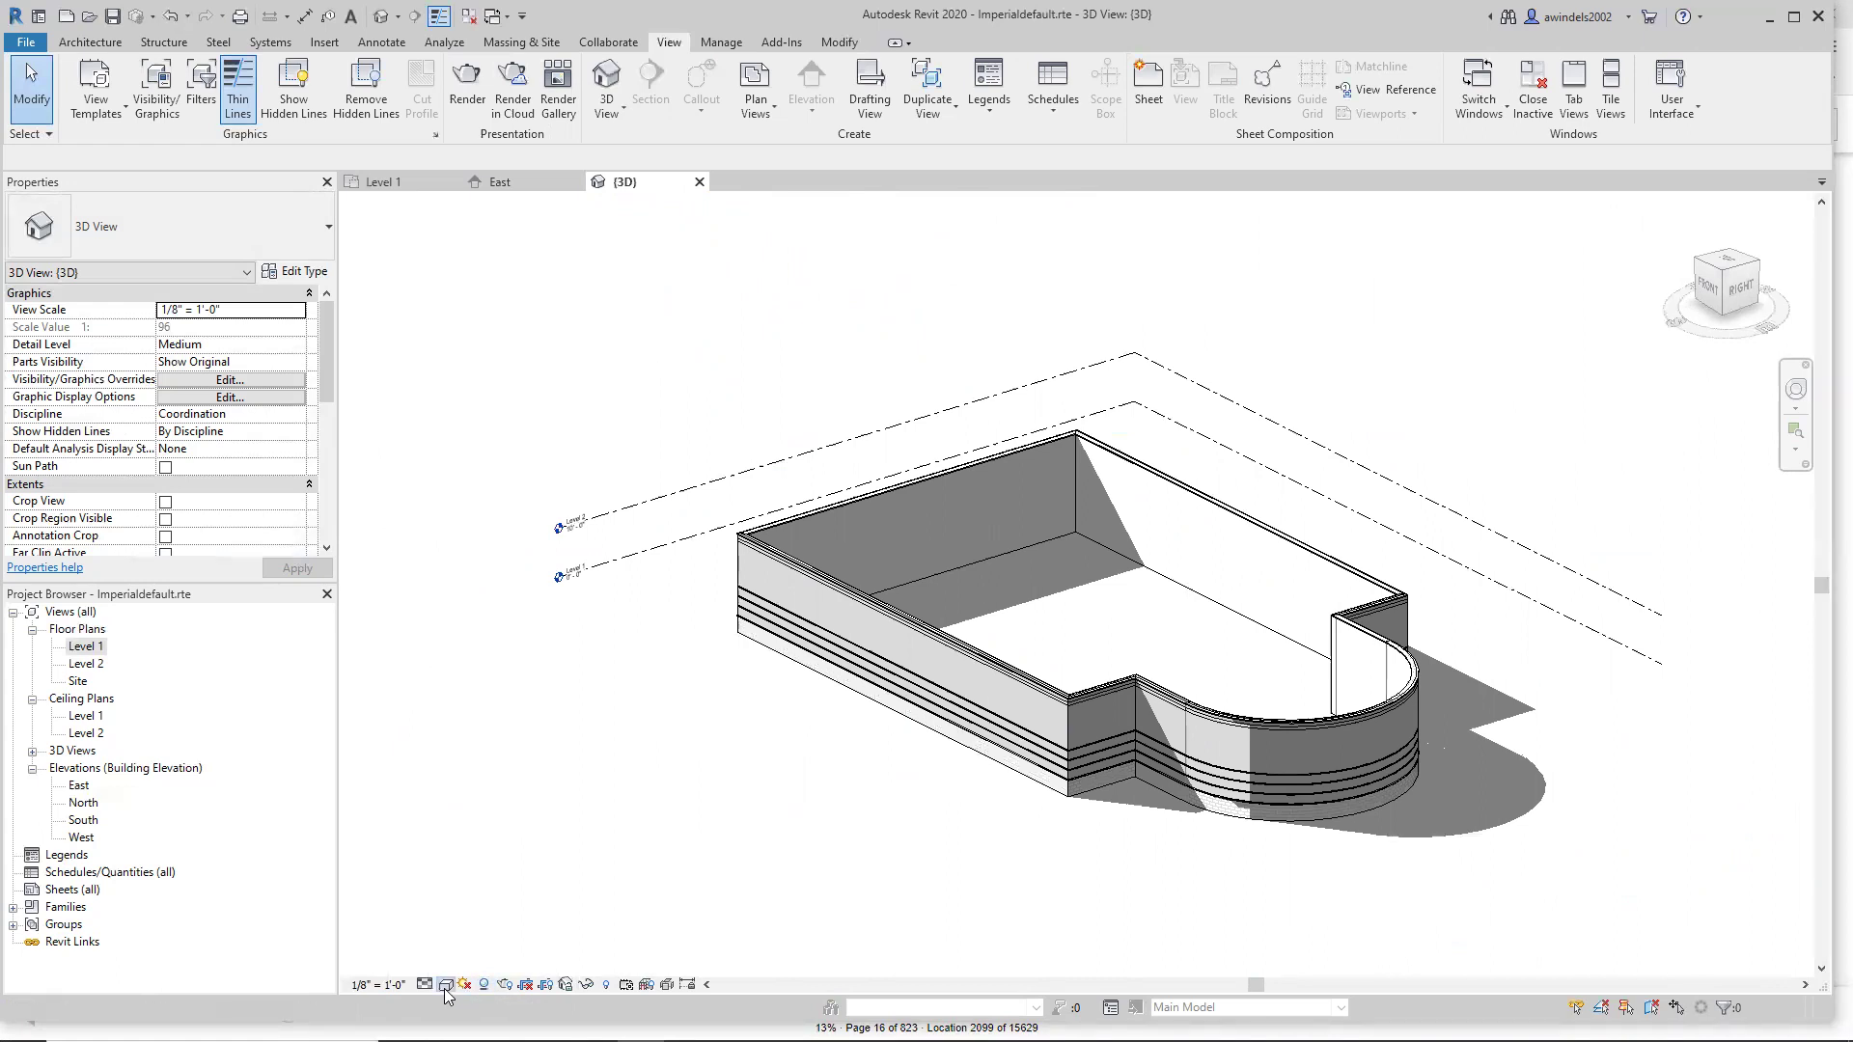
Apply the Realistic visual style to the 3D view and inspect the brick walls close up at the building's front corner.
click(446, 986)
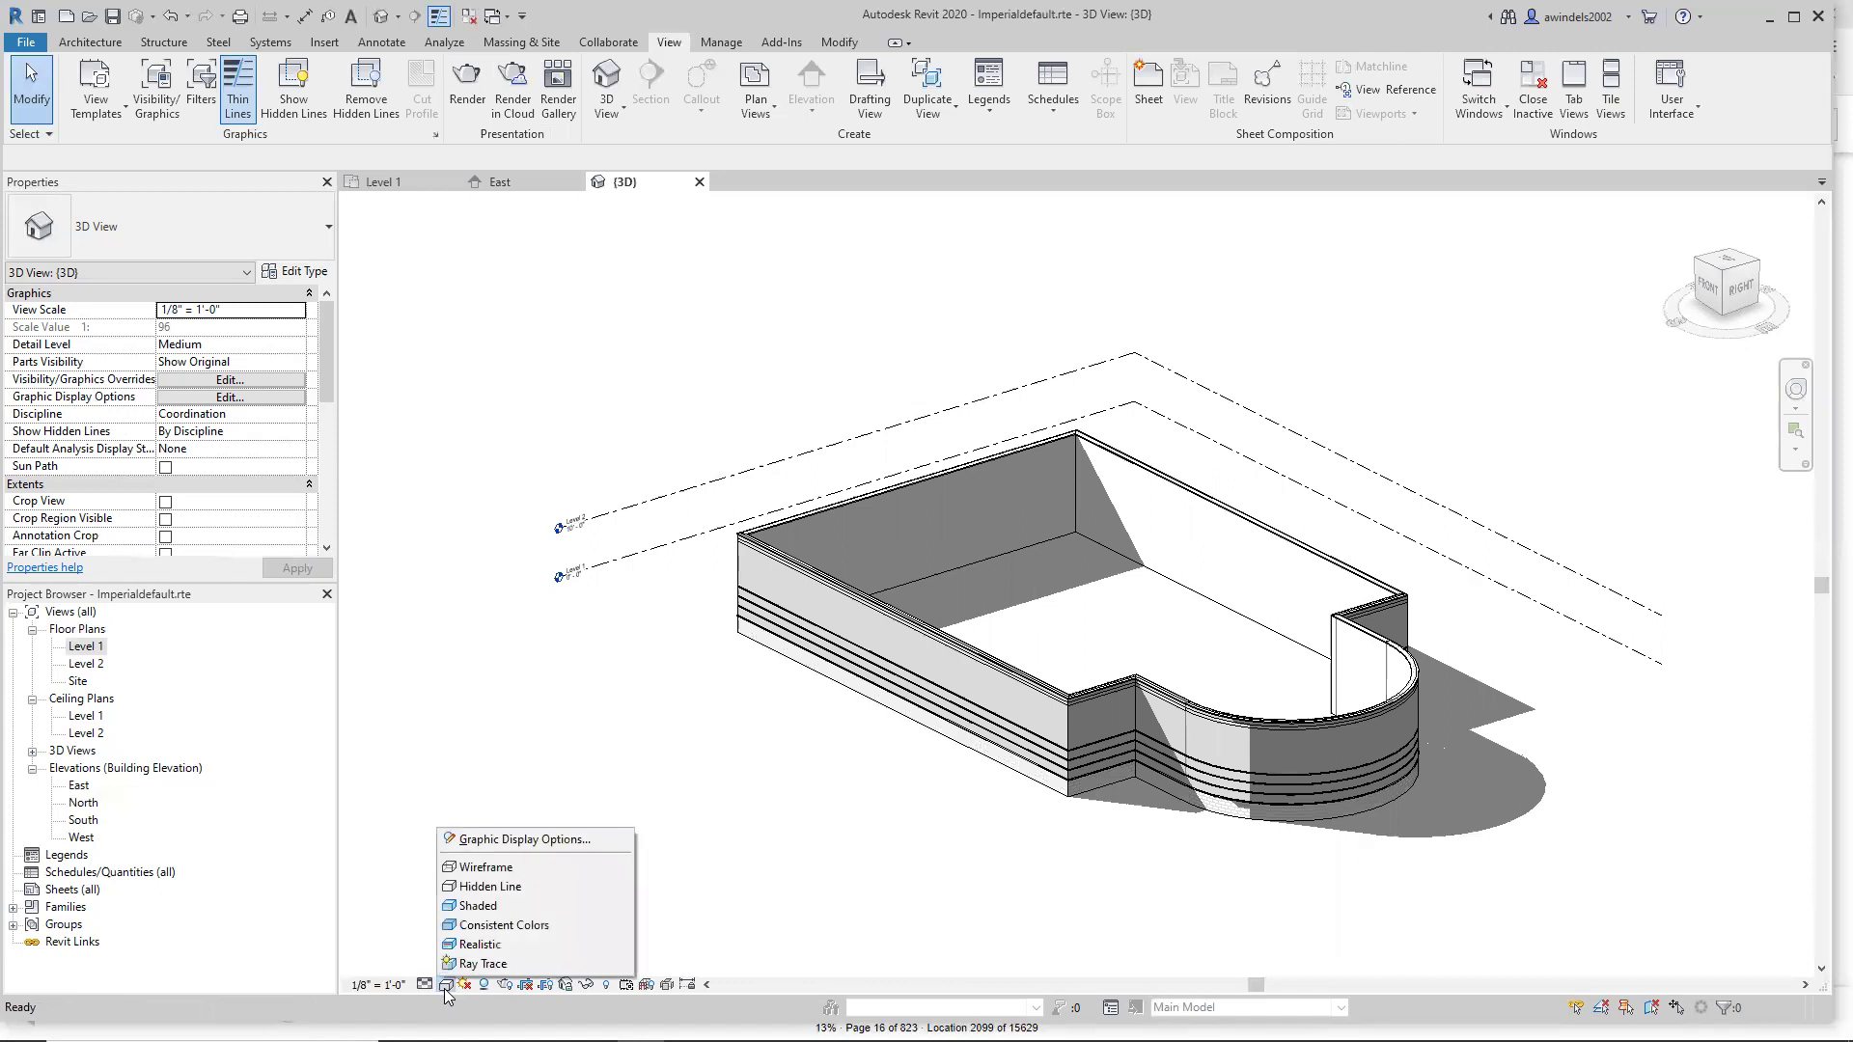
click(540, 954)
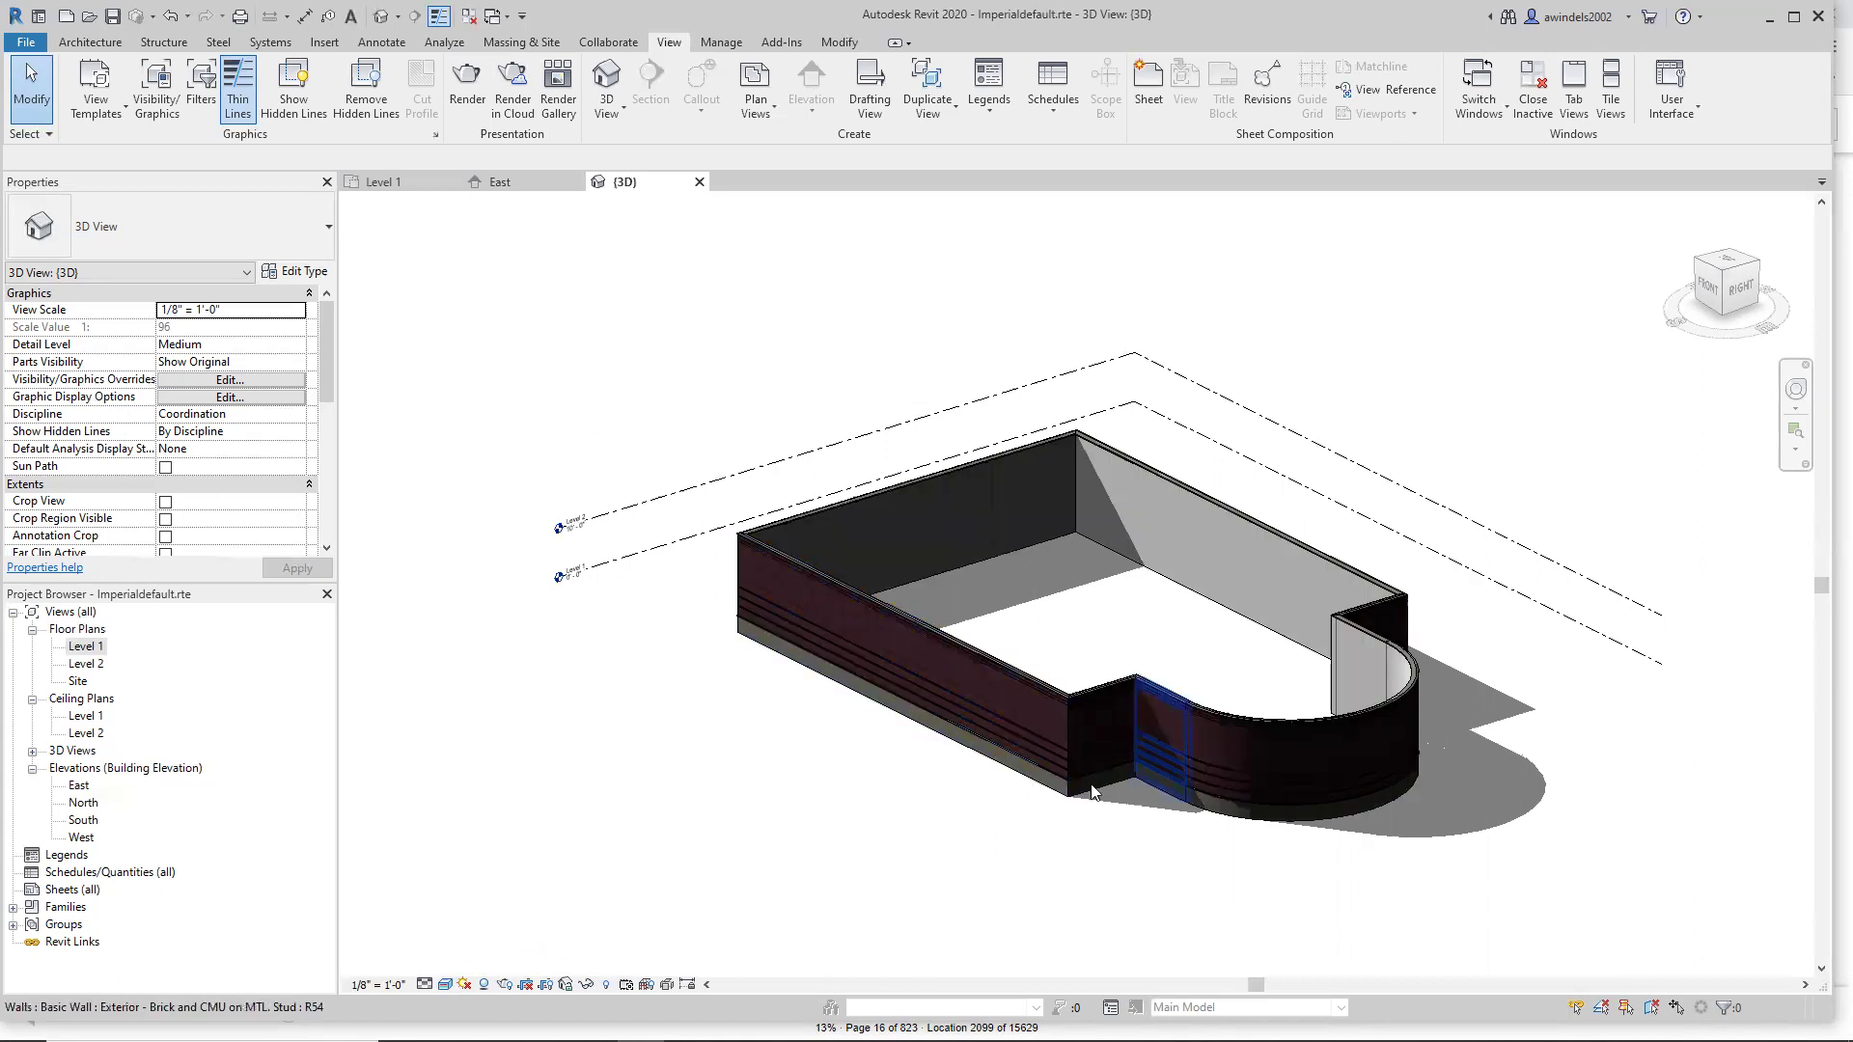
scroll(1100, 784, up, 3)
middle_drag(1181, 897, 1143, 907)
scroll(1134, 869, up, 5)
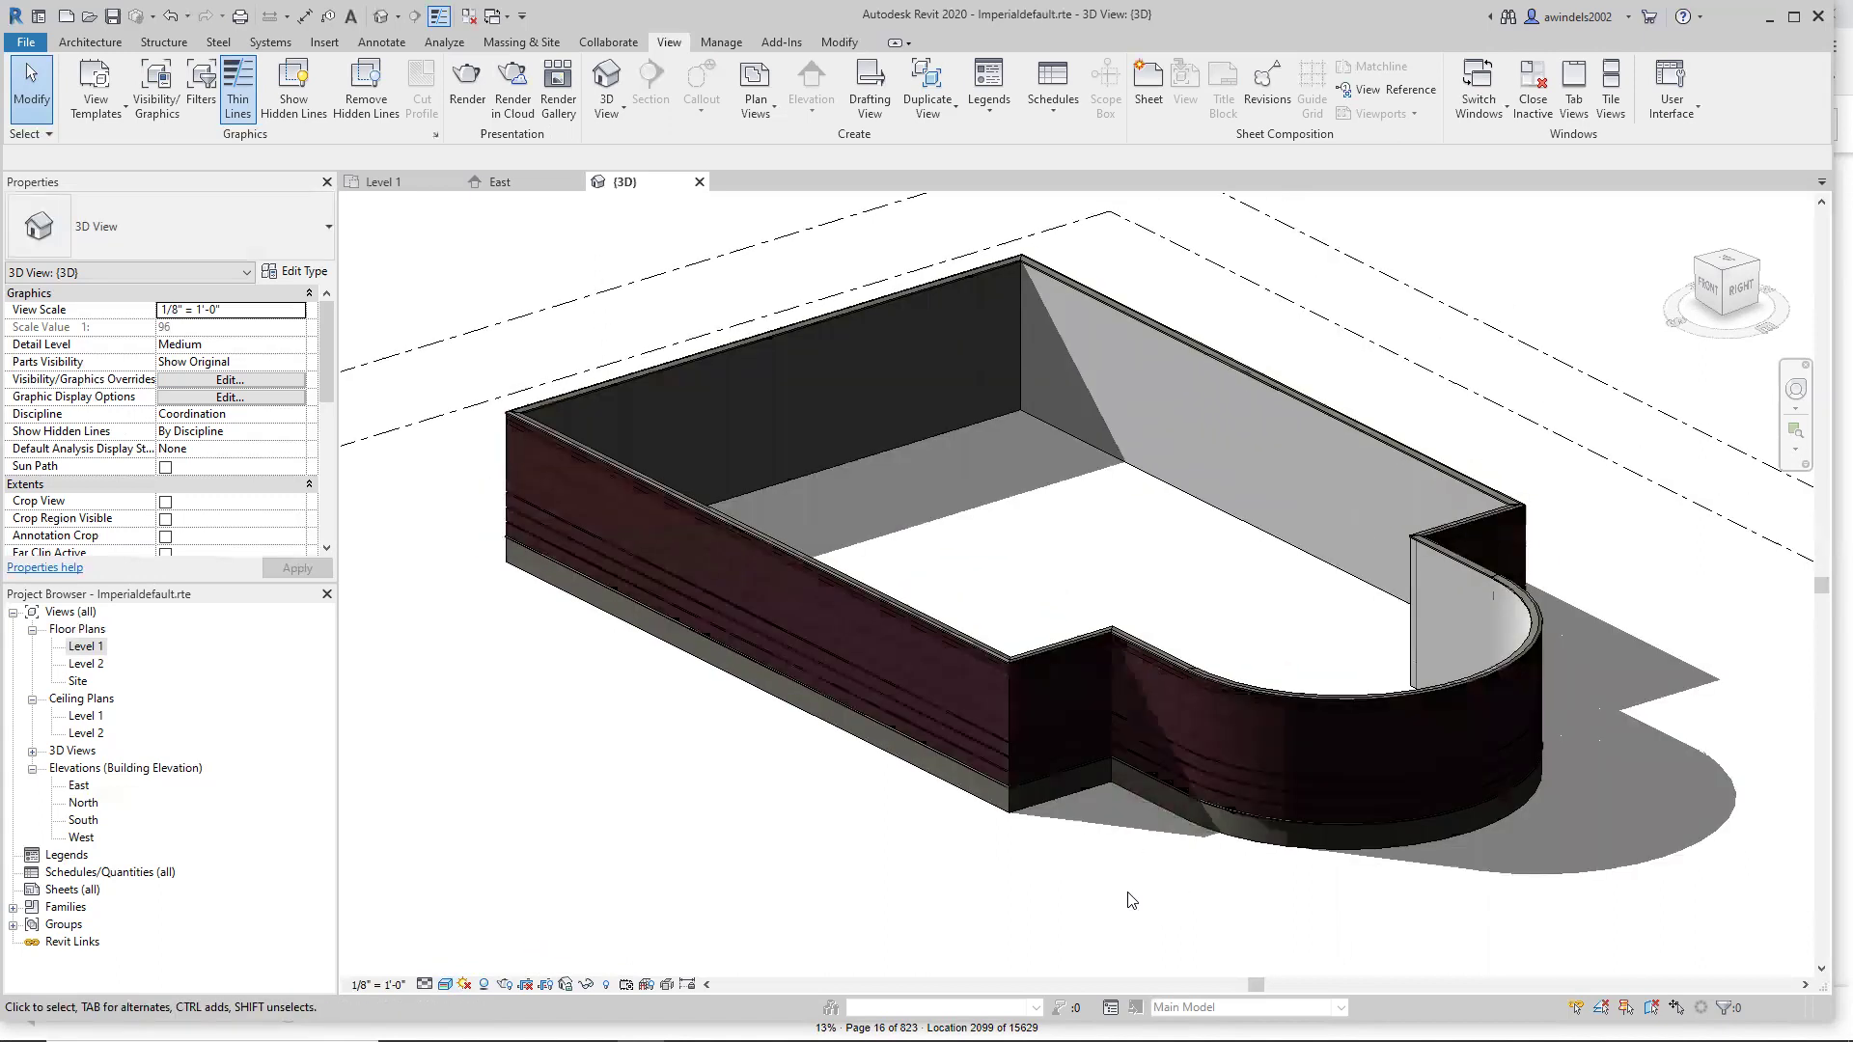
scroll(1200, 569, up, 2)
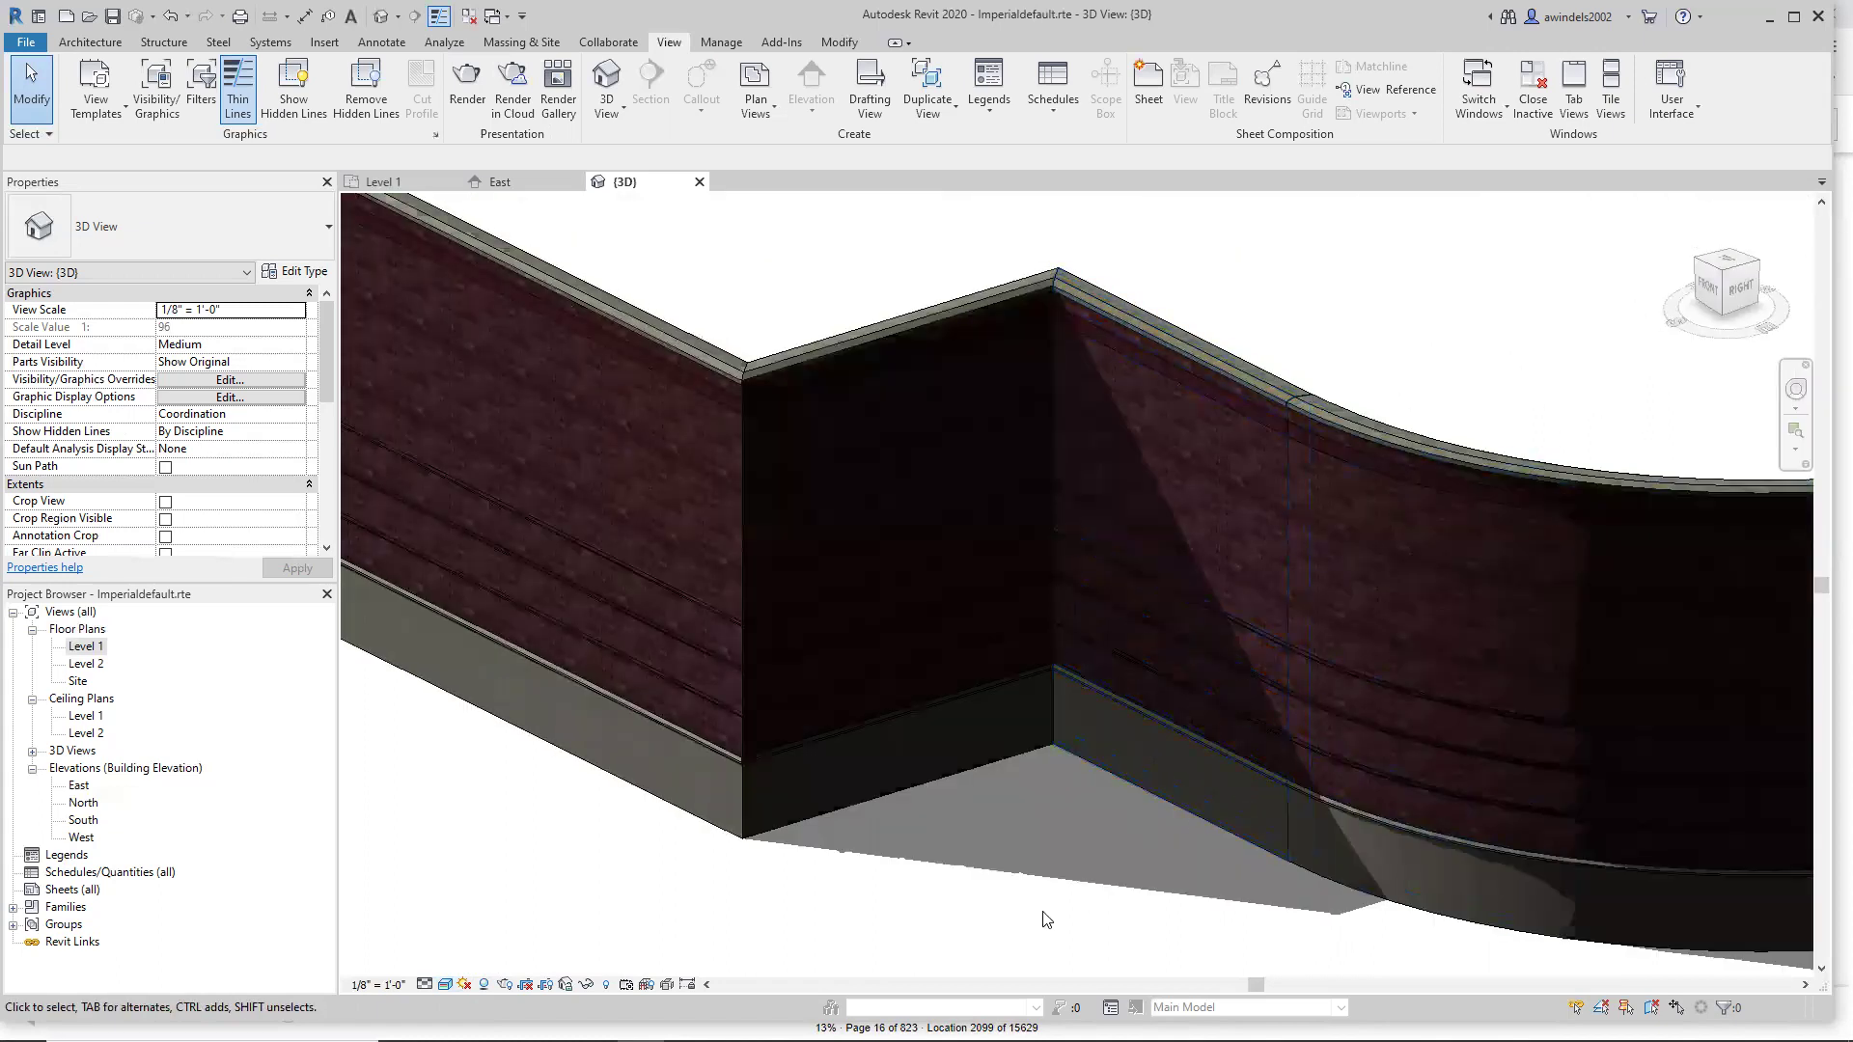
middle_drag(1009, 917, 1129, 947)
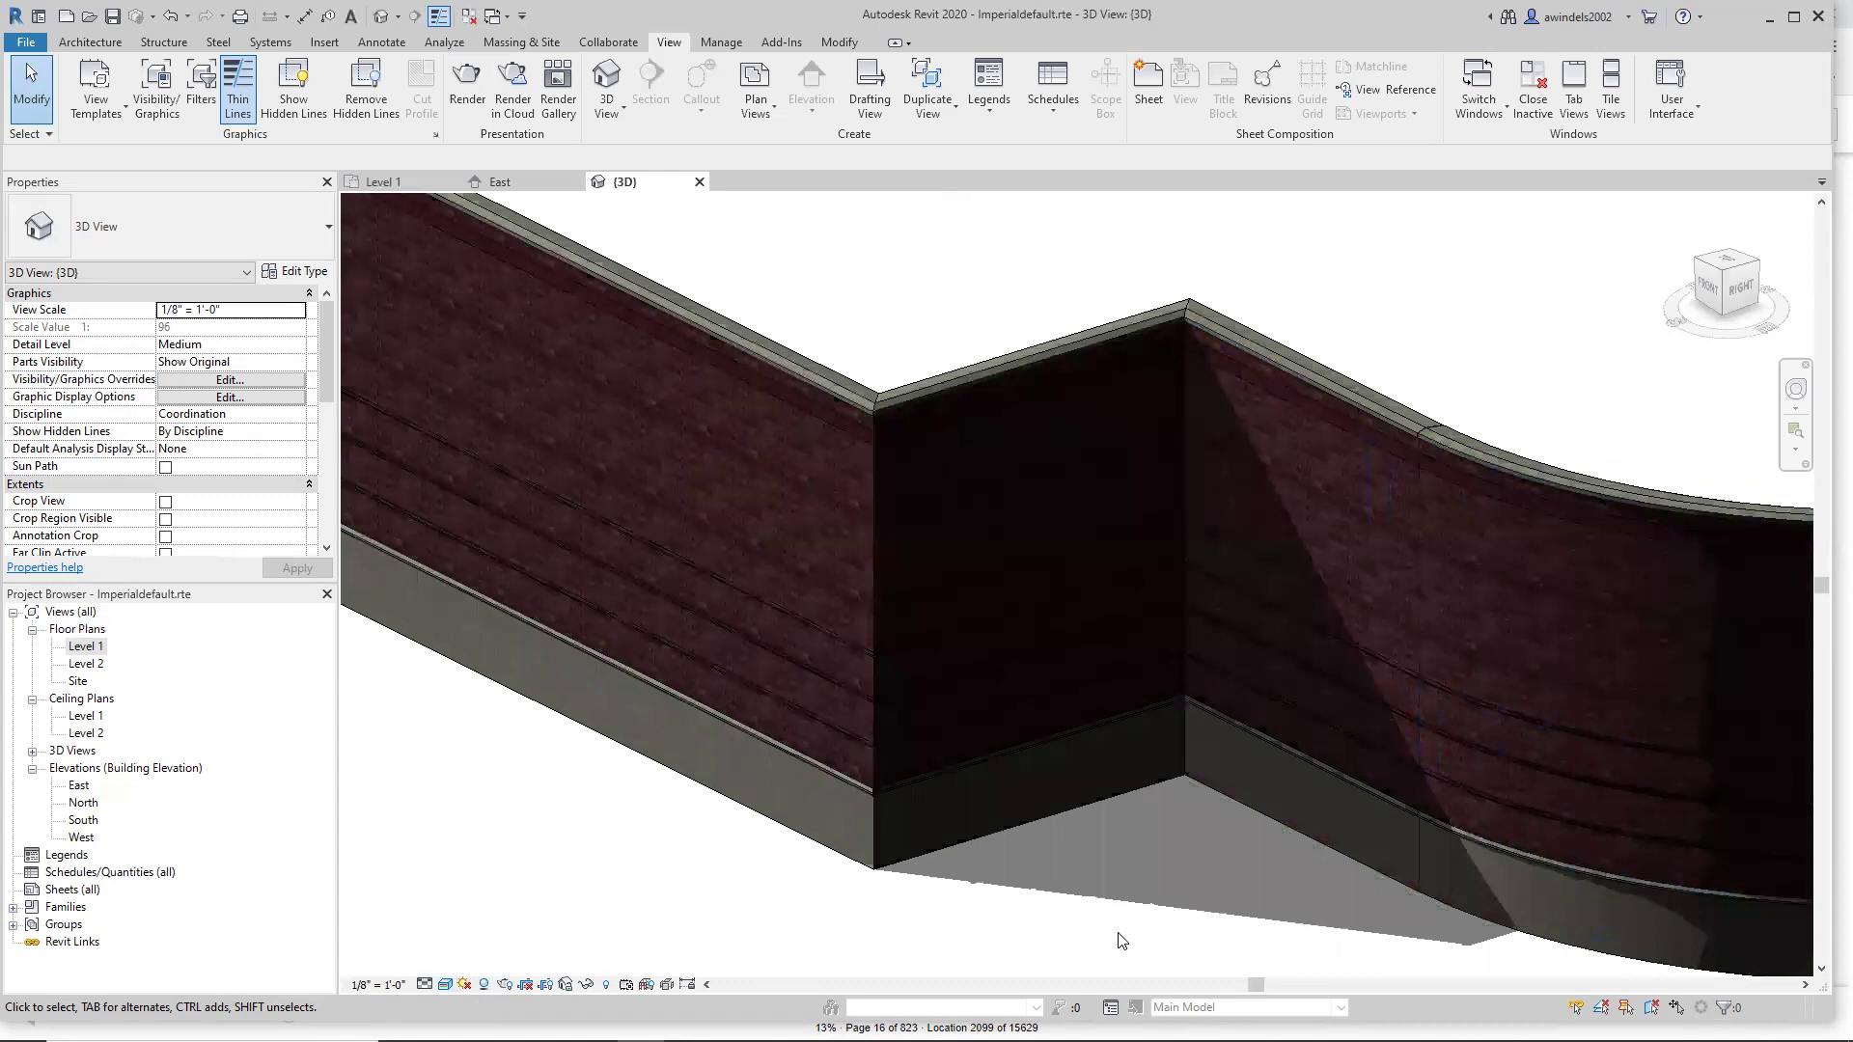
Switch off the shadows in the 3D view with the whole building in view.
scroll(1124, 941, down, 5)
middle_drag(1028, 940, 1046, 911)
click(485, 985)
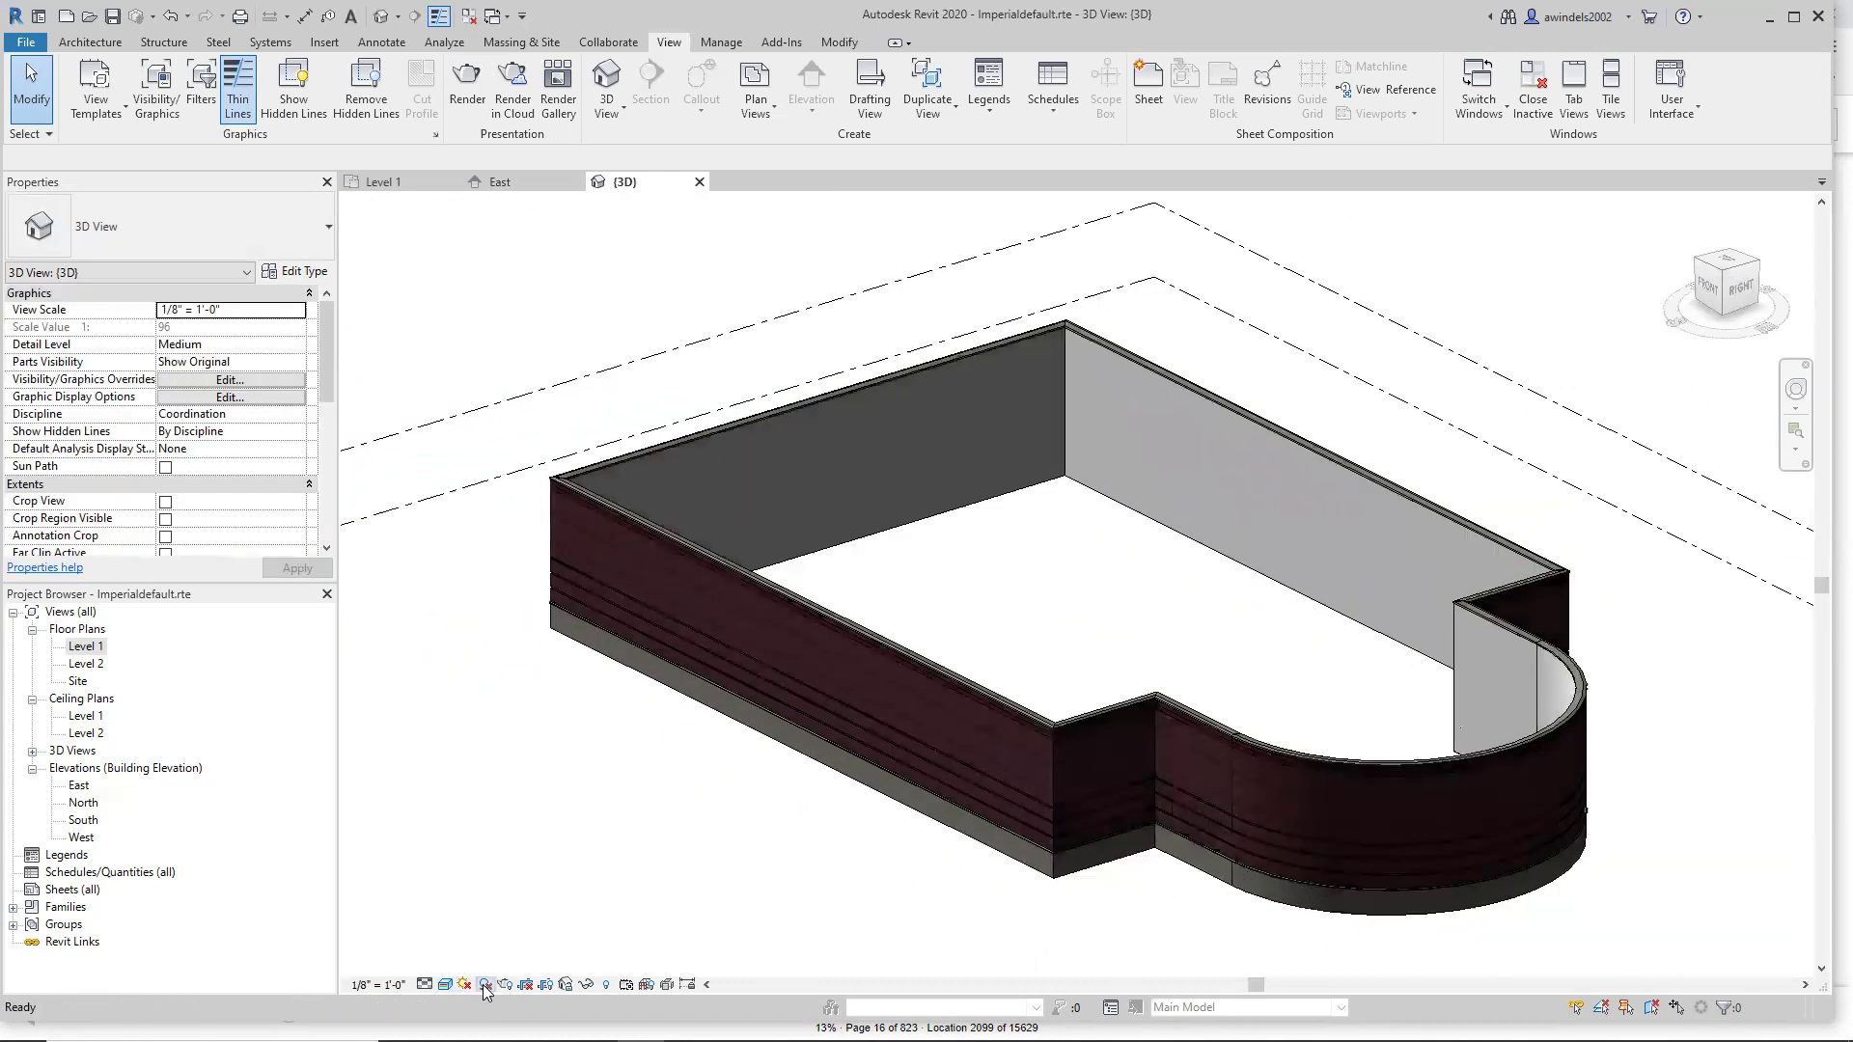
middle_drag(780, 812, 782, 788)
scroll(784, 786, down, 1)
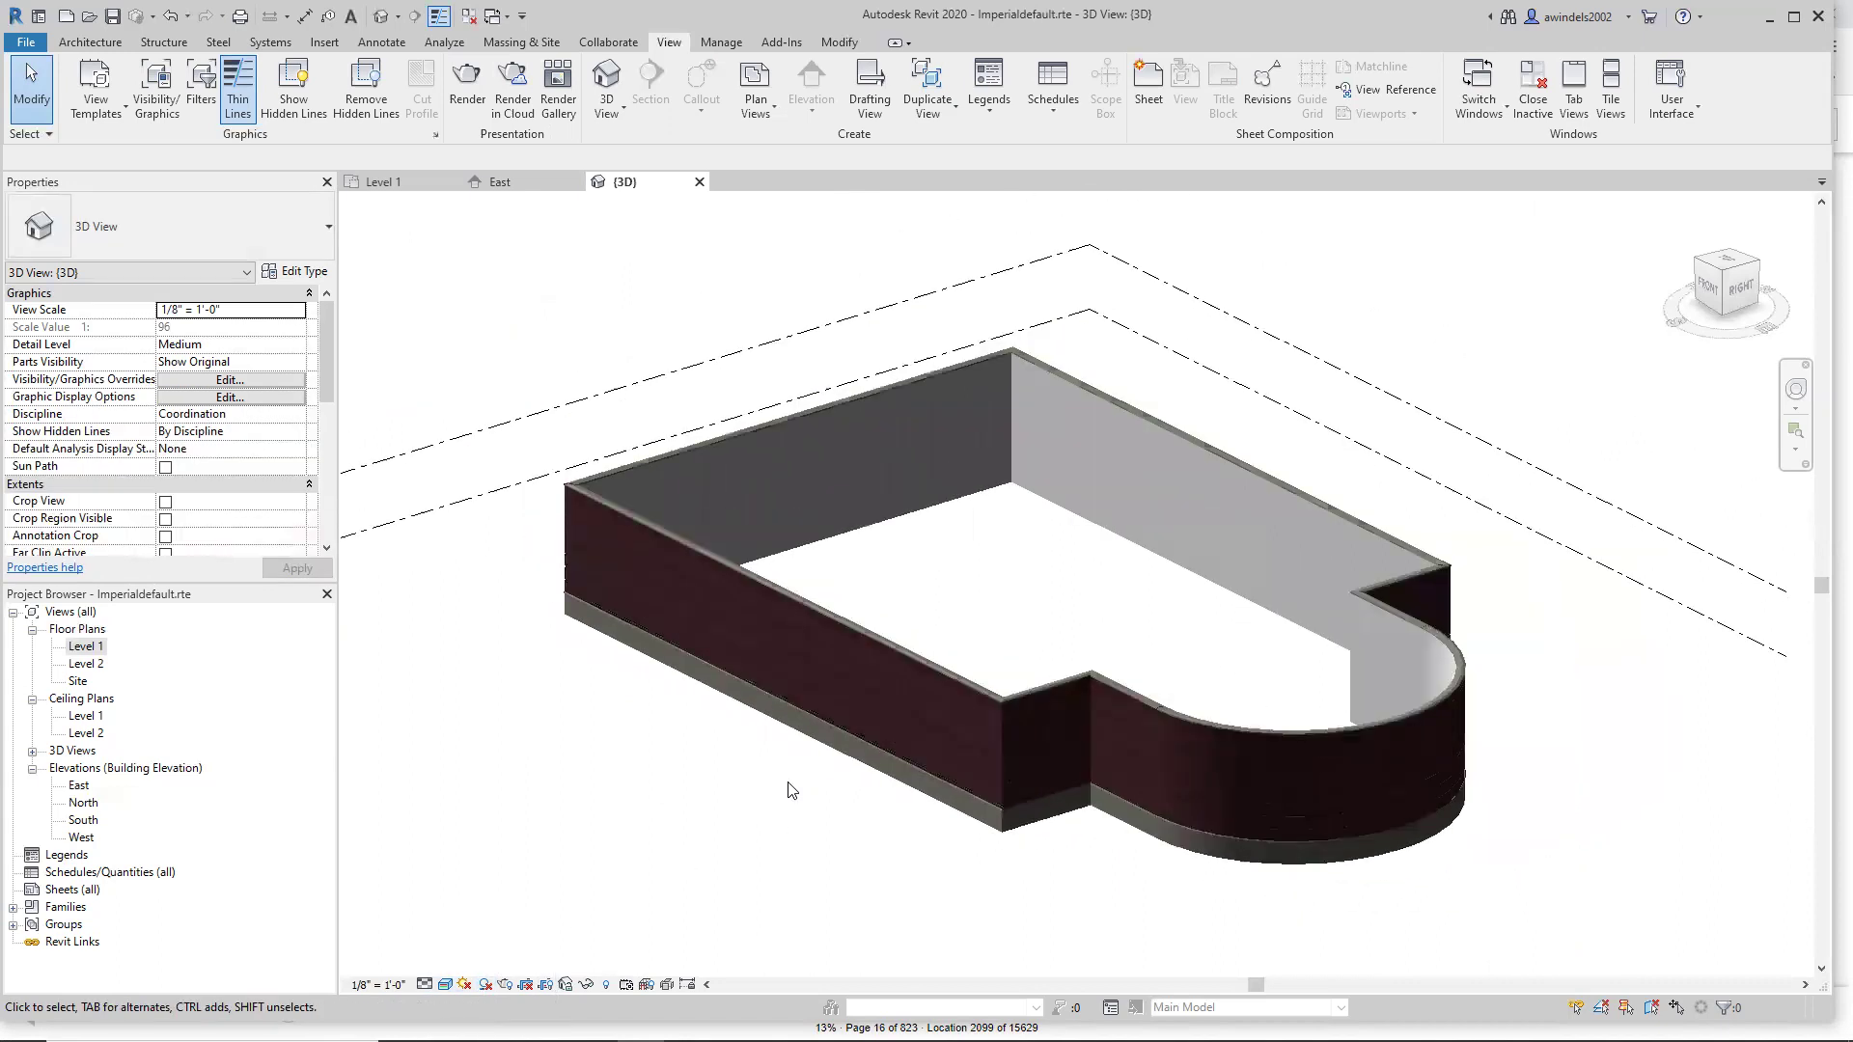
Try the Consistent Colors and Wireframe visual styles on the 3D view of the building.
click(446, 984)
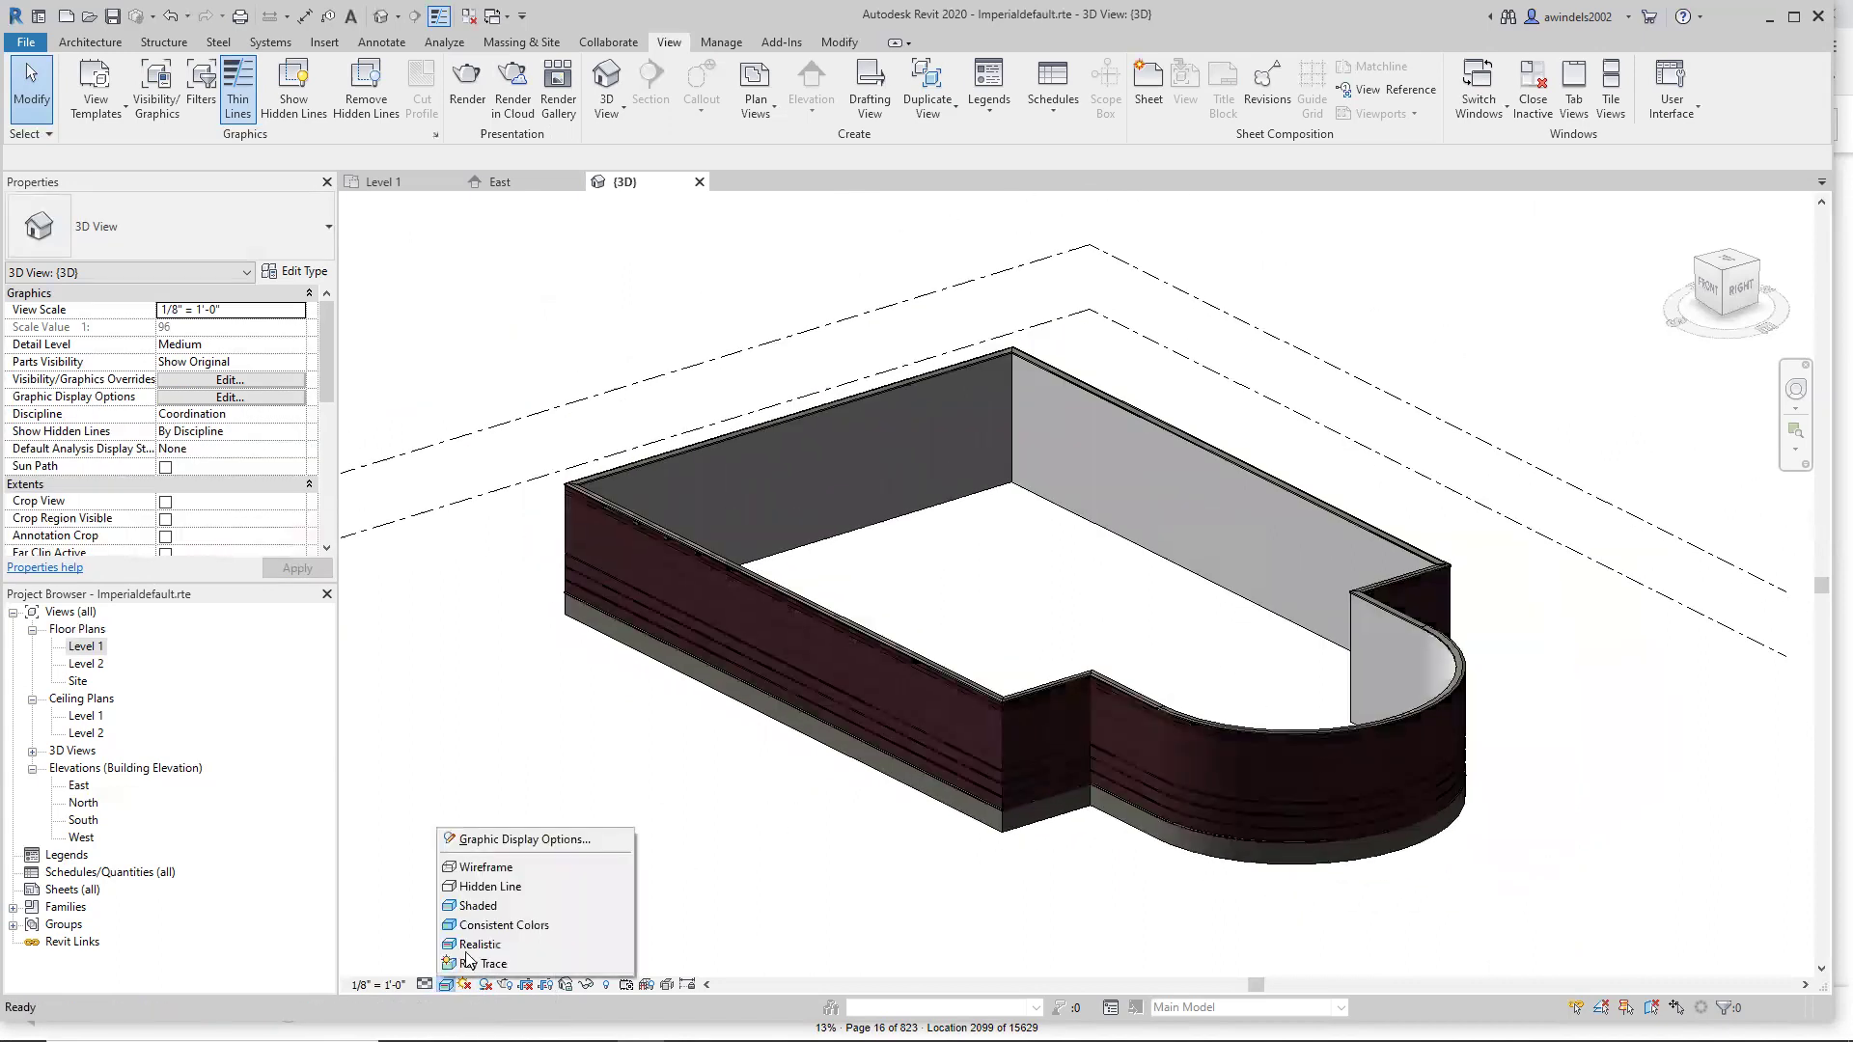
click(505, 924)
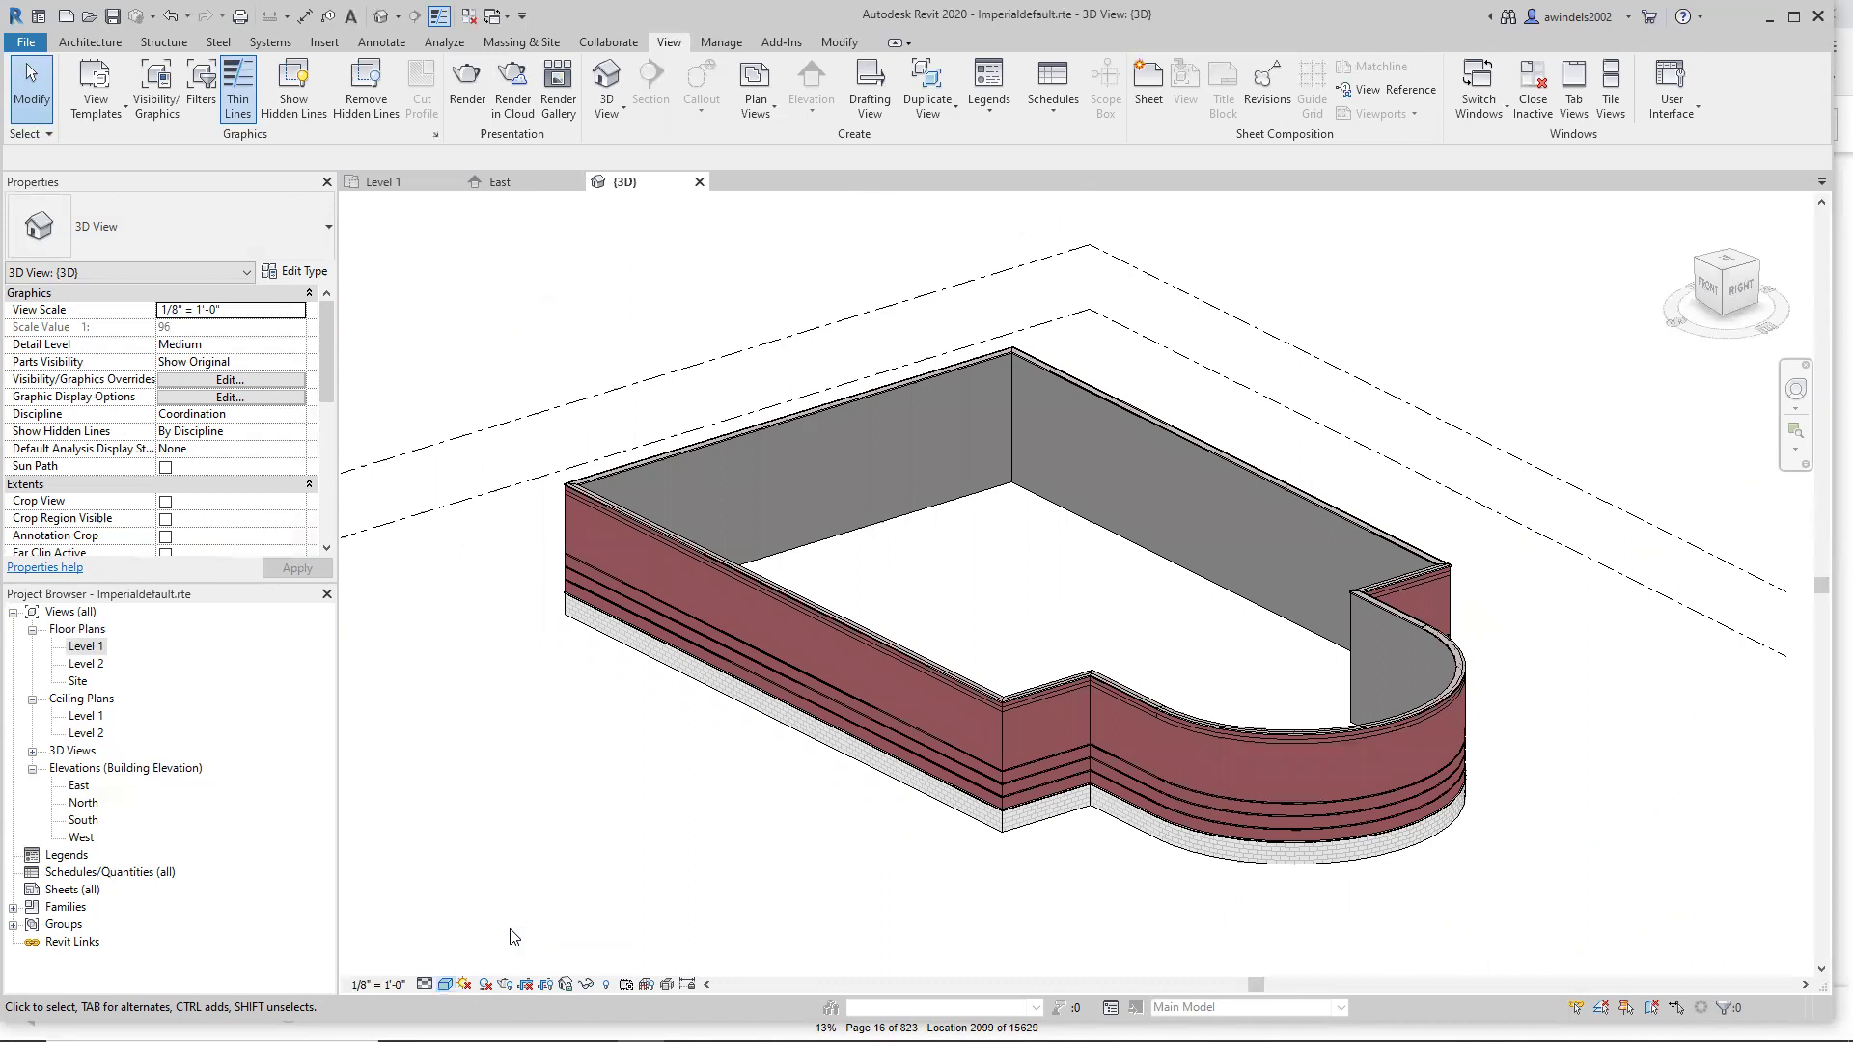
click(447, 985)
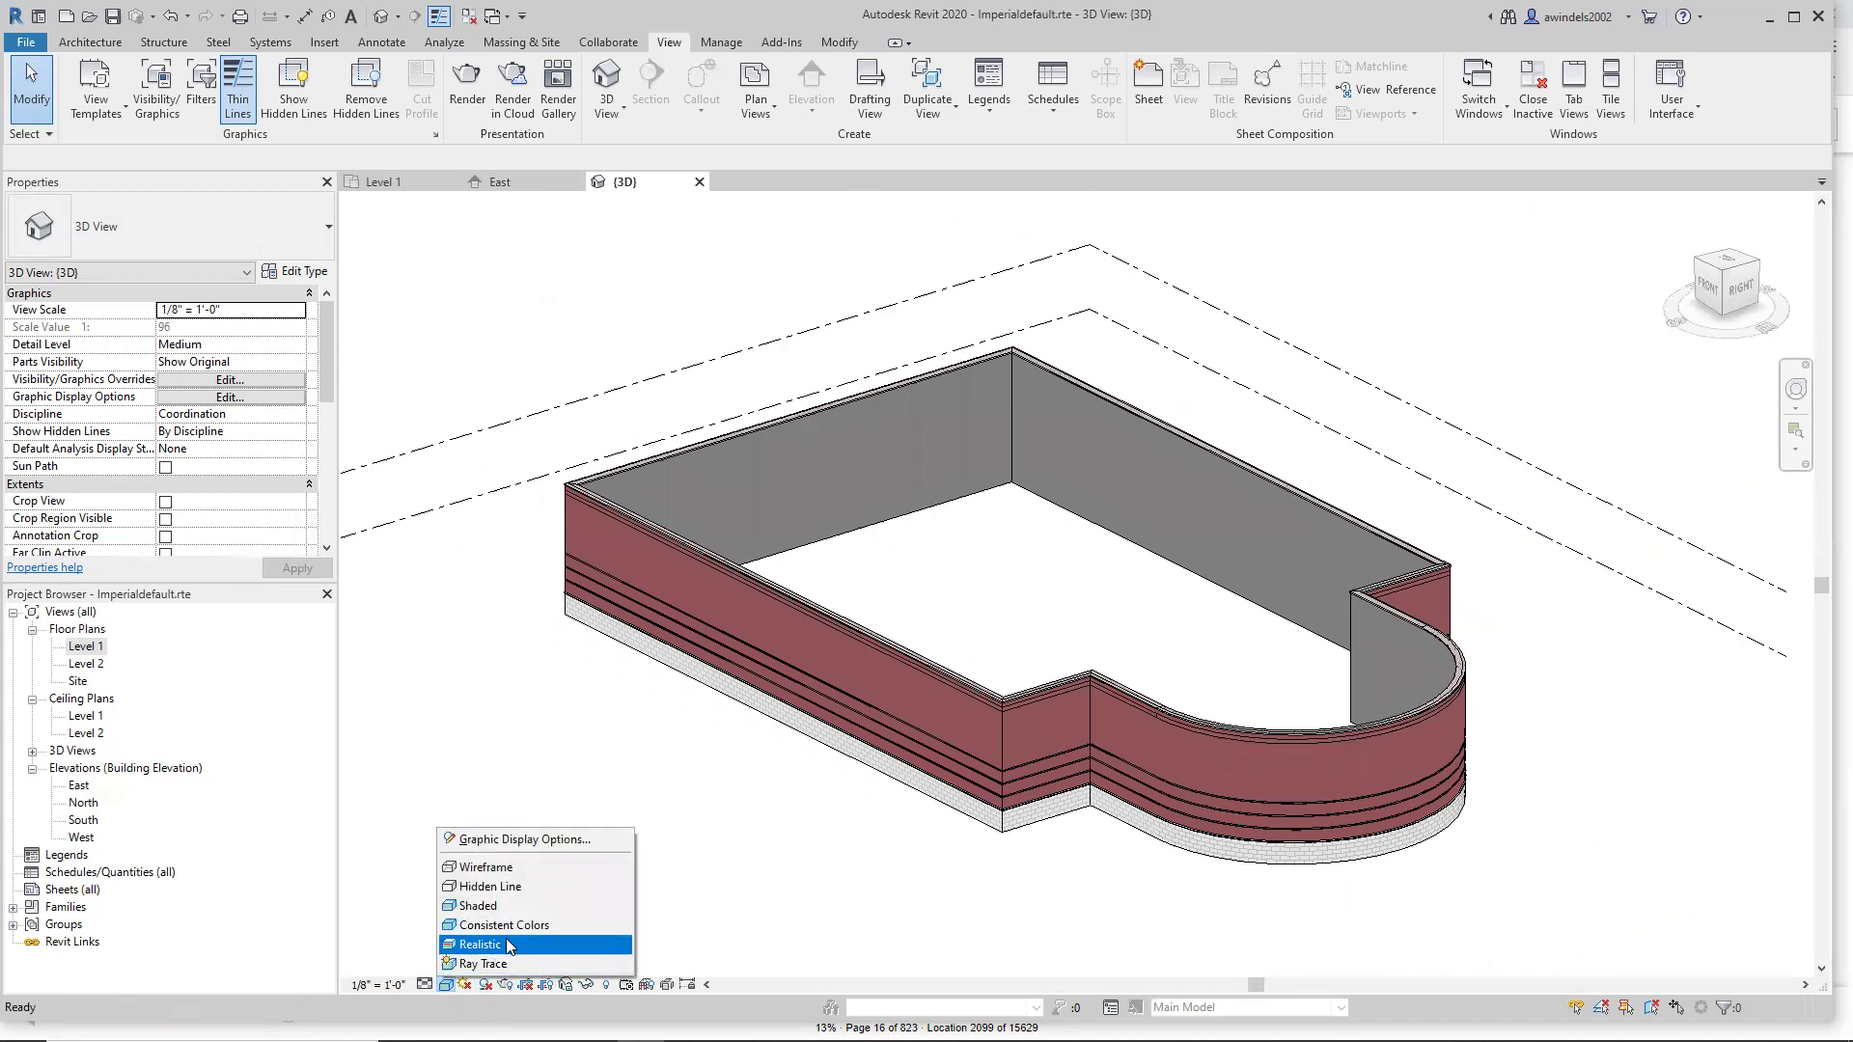
click(512, 868)
mouse_move(783, 839)
middle_down()
mouse_move(811, 858)
mouse_move(808, 834)
middle_up()
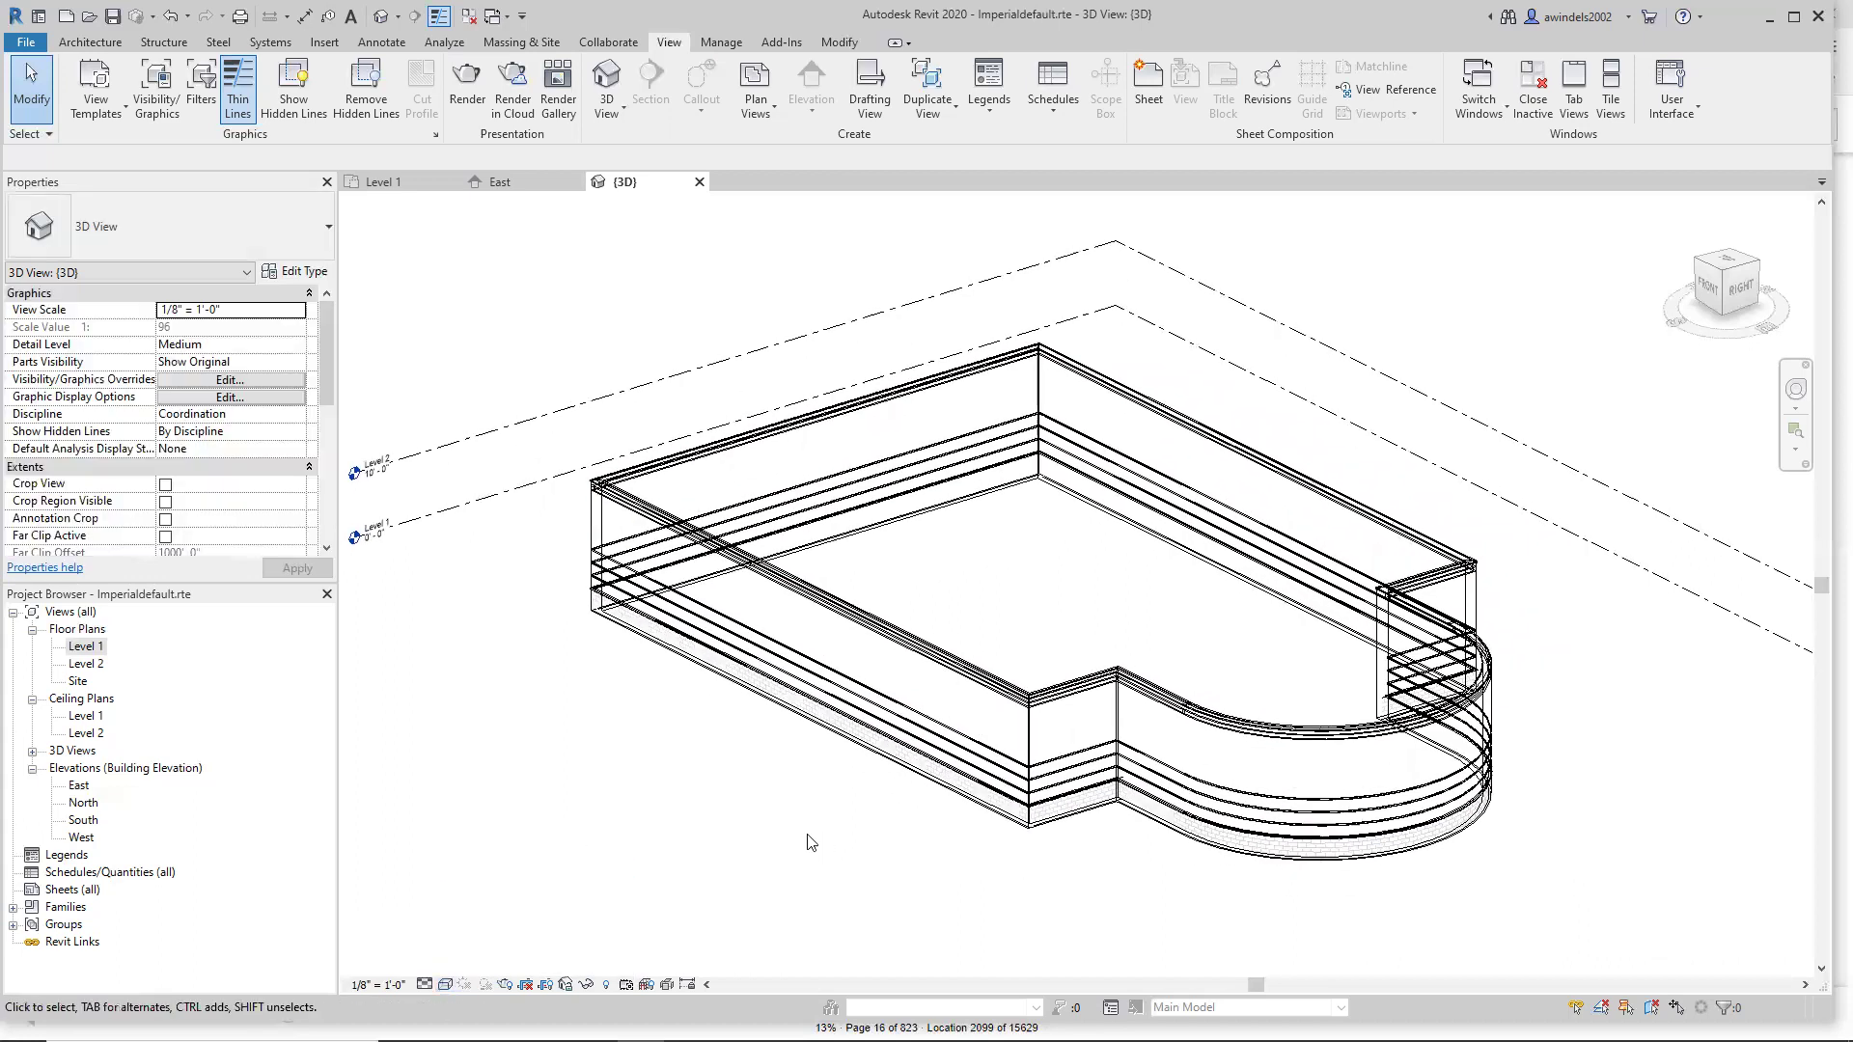
Try the Hidden Line visual style on the 3D view of the building.
click(445, 984)
click(495, 887)
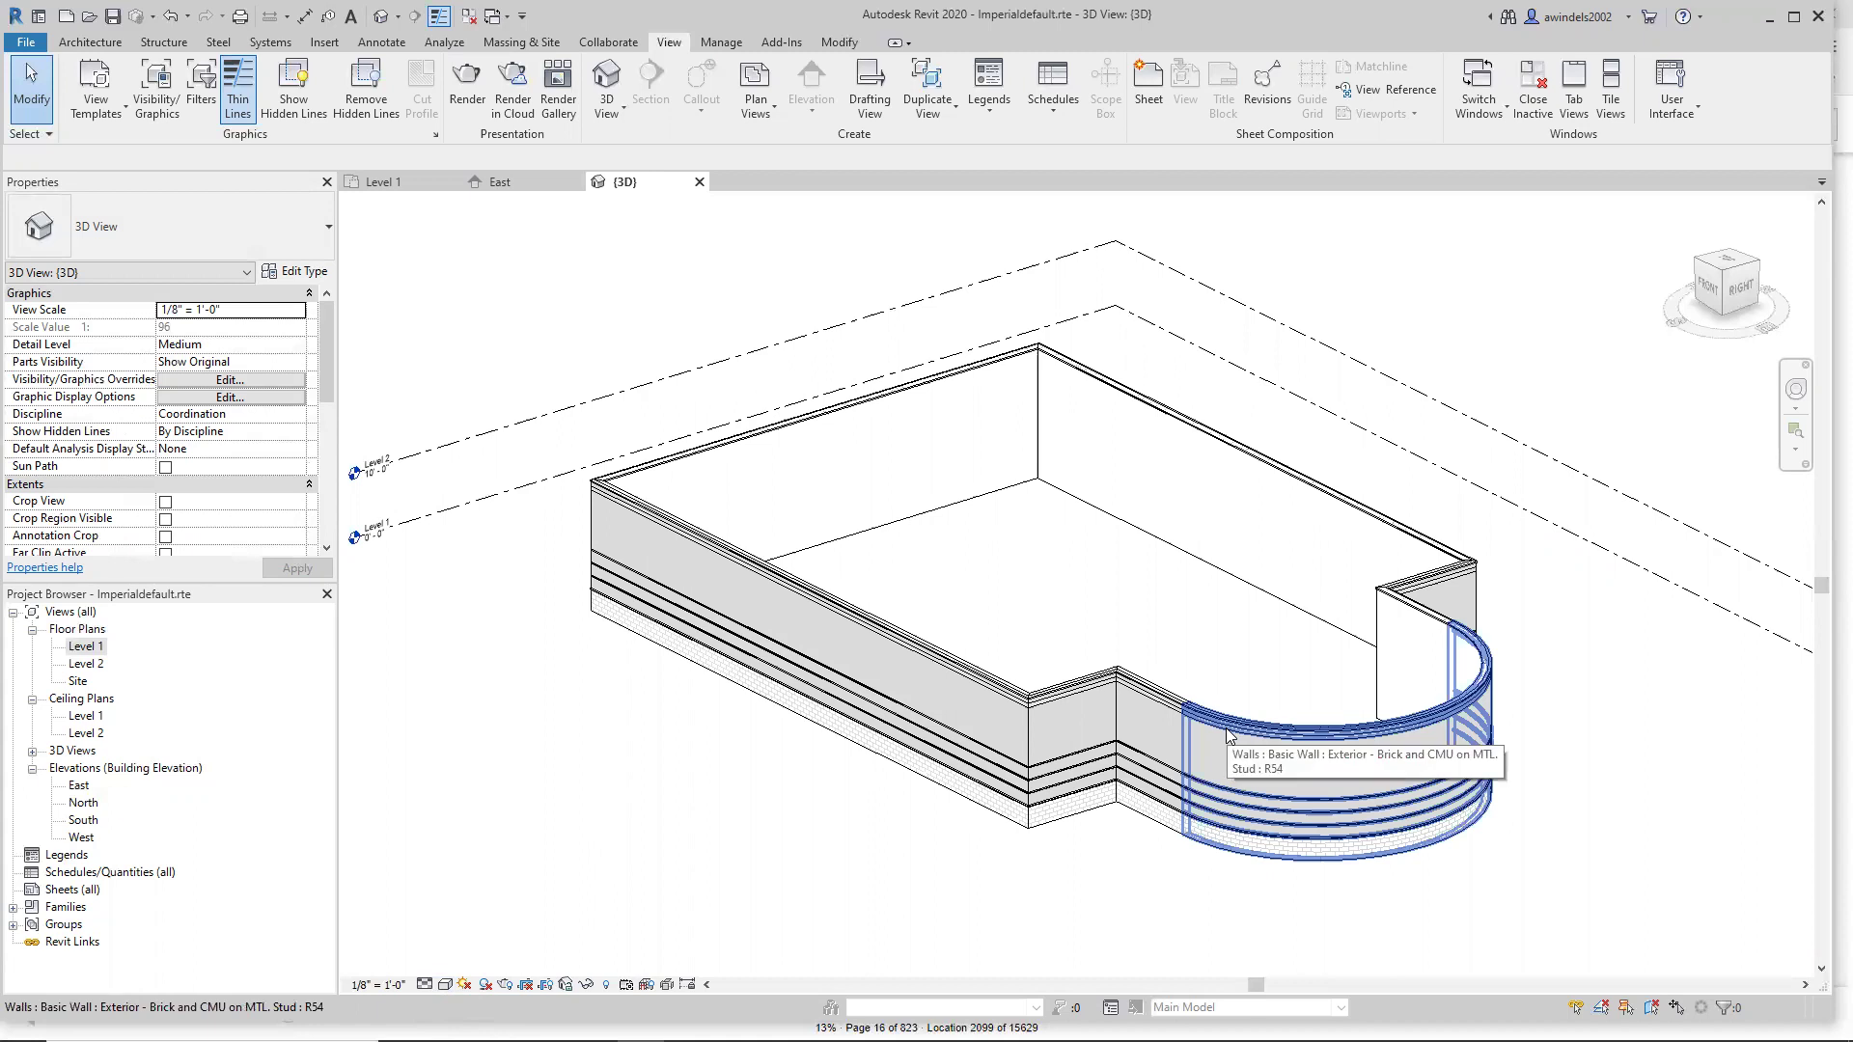
key(ctrl)
key(ctrl)
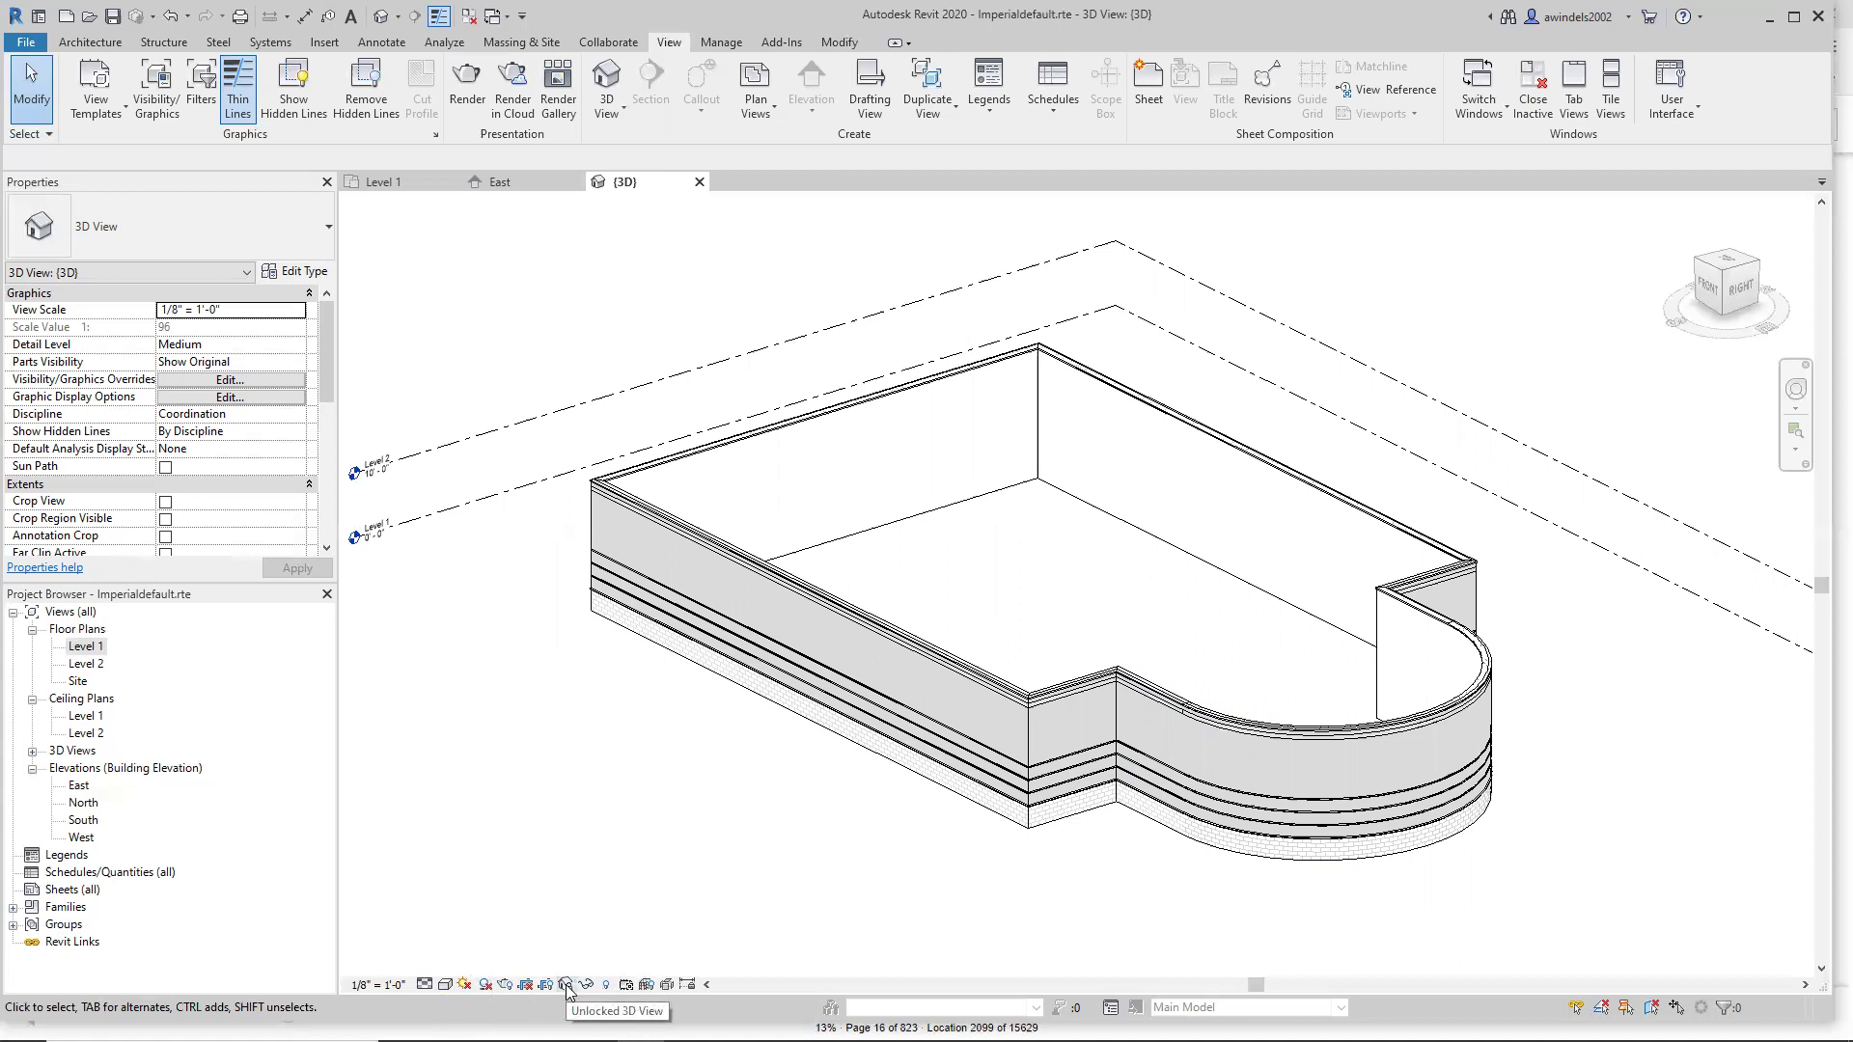
Apply the Realistic visual style and orient the 3D view to look at the building from a lower angle.
click(446, 985)
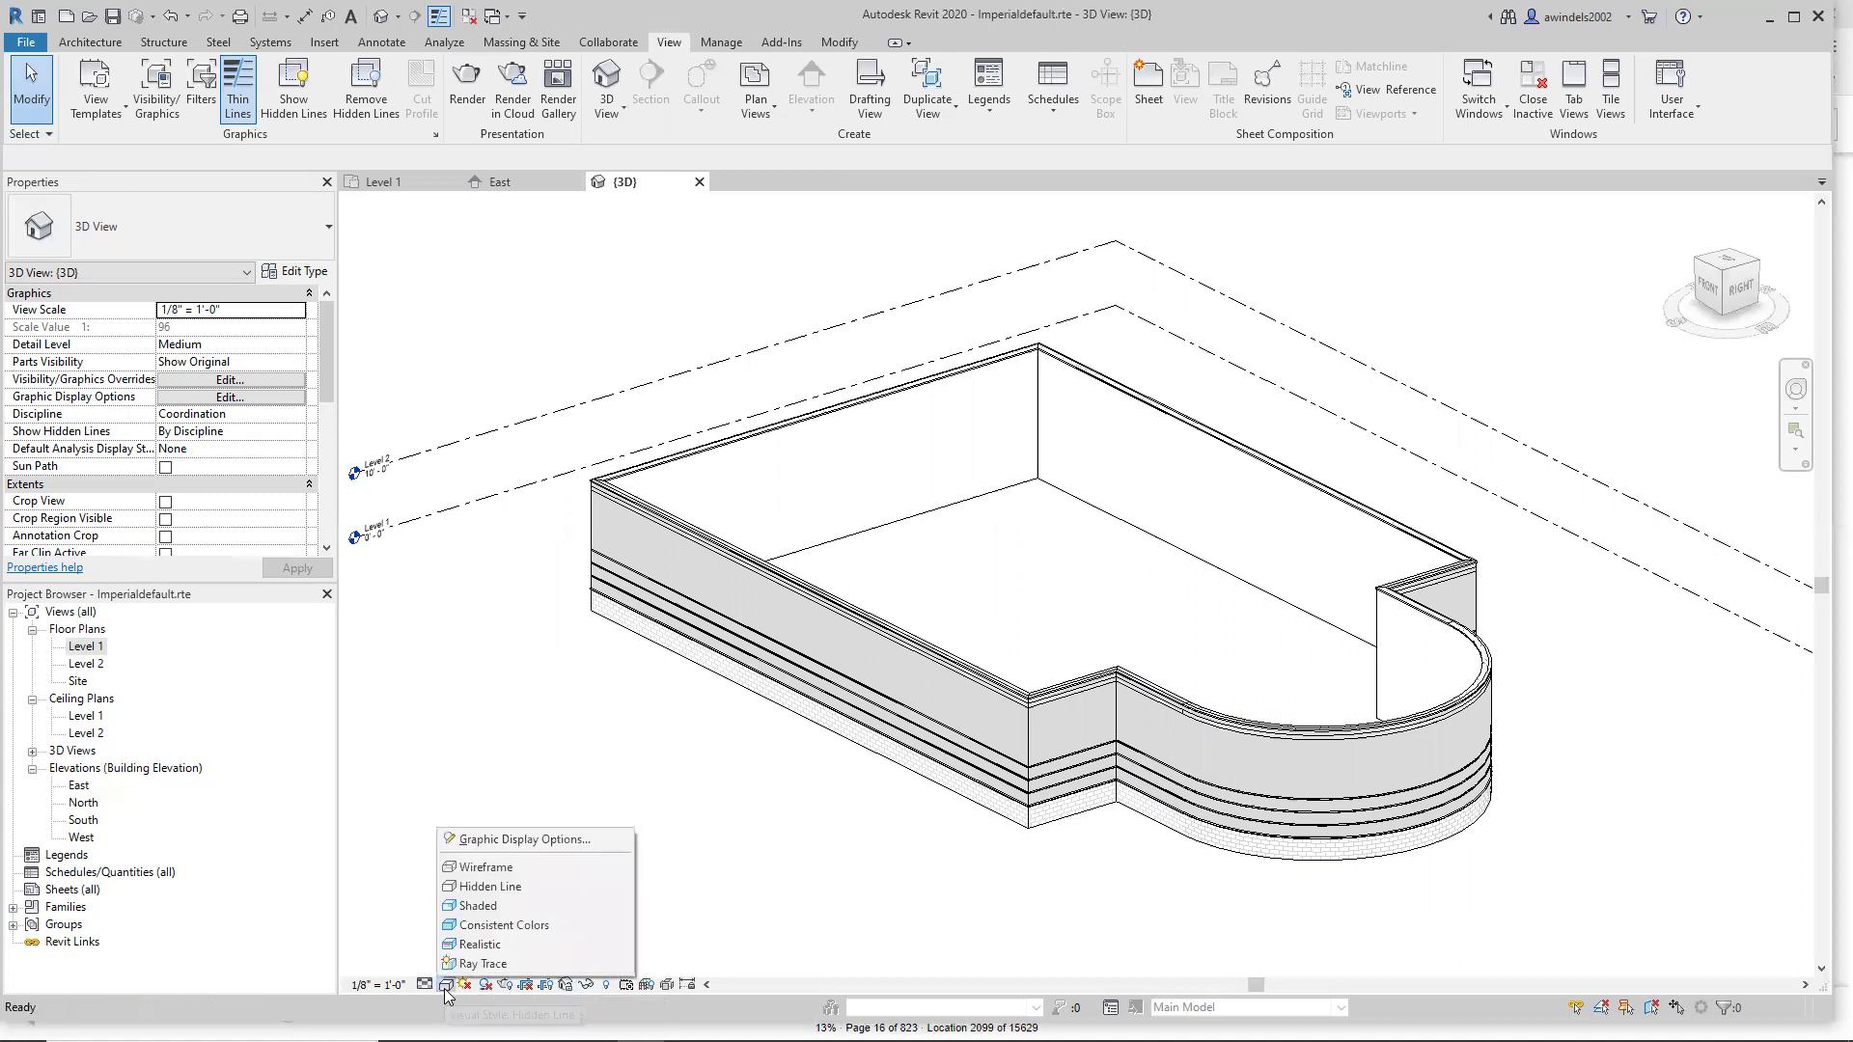
click(519, 941)
middle_drag(1033, 775, 1106, 778)
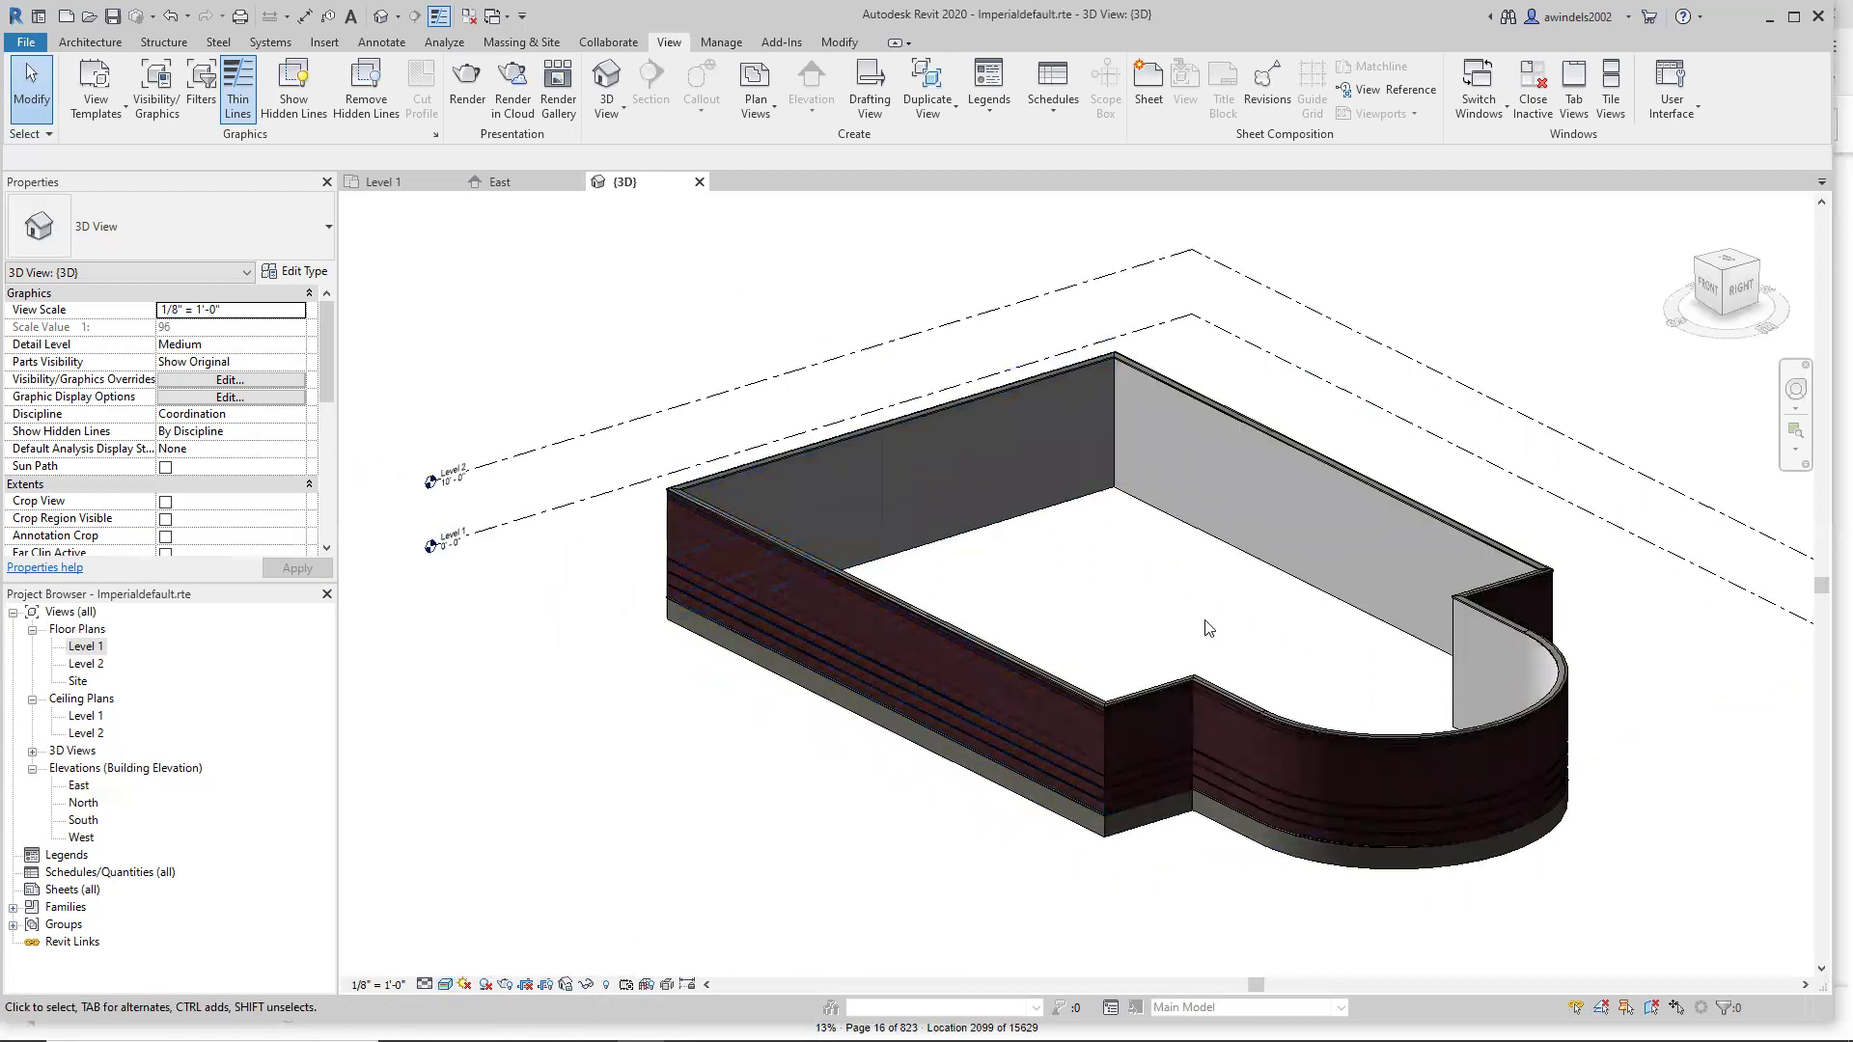
shift+middle_drag(1208, 627, 1238, 529)
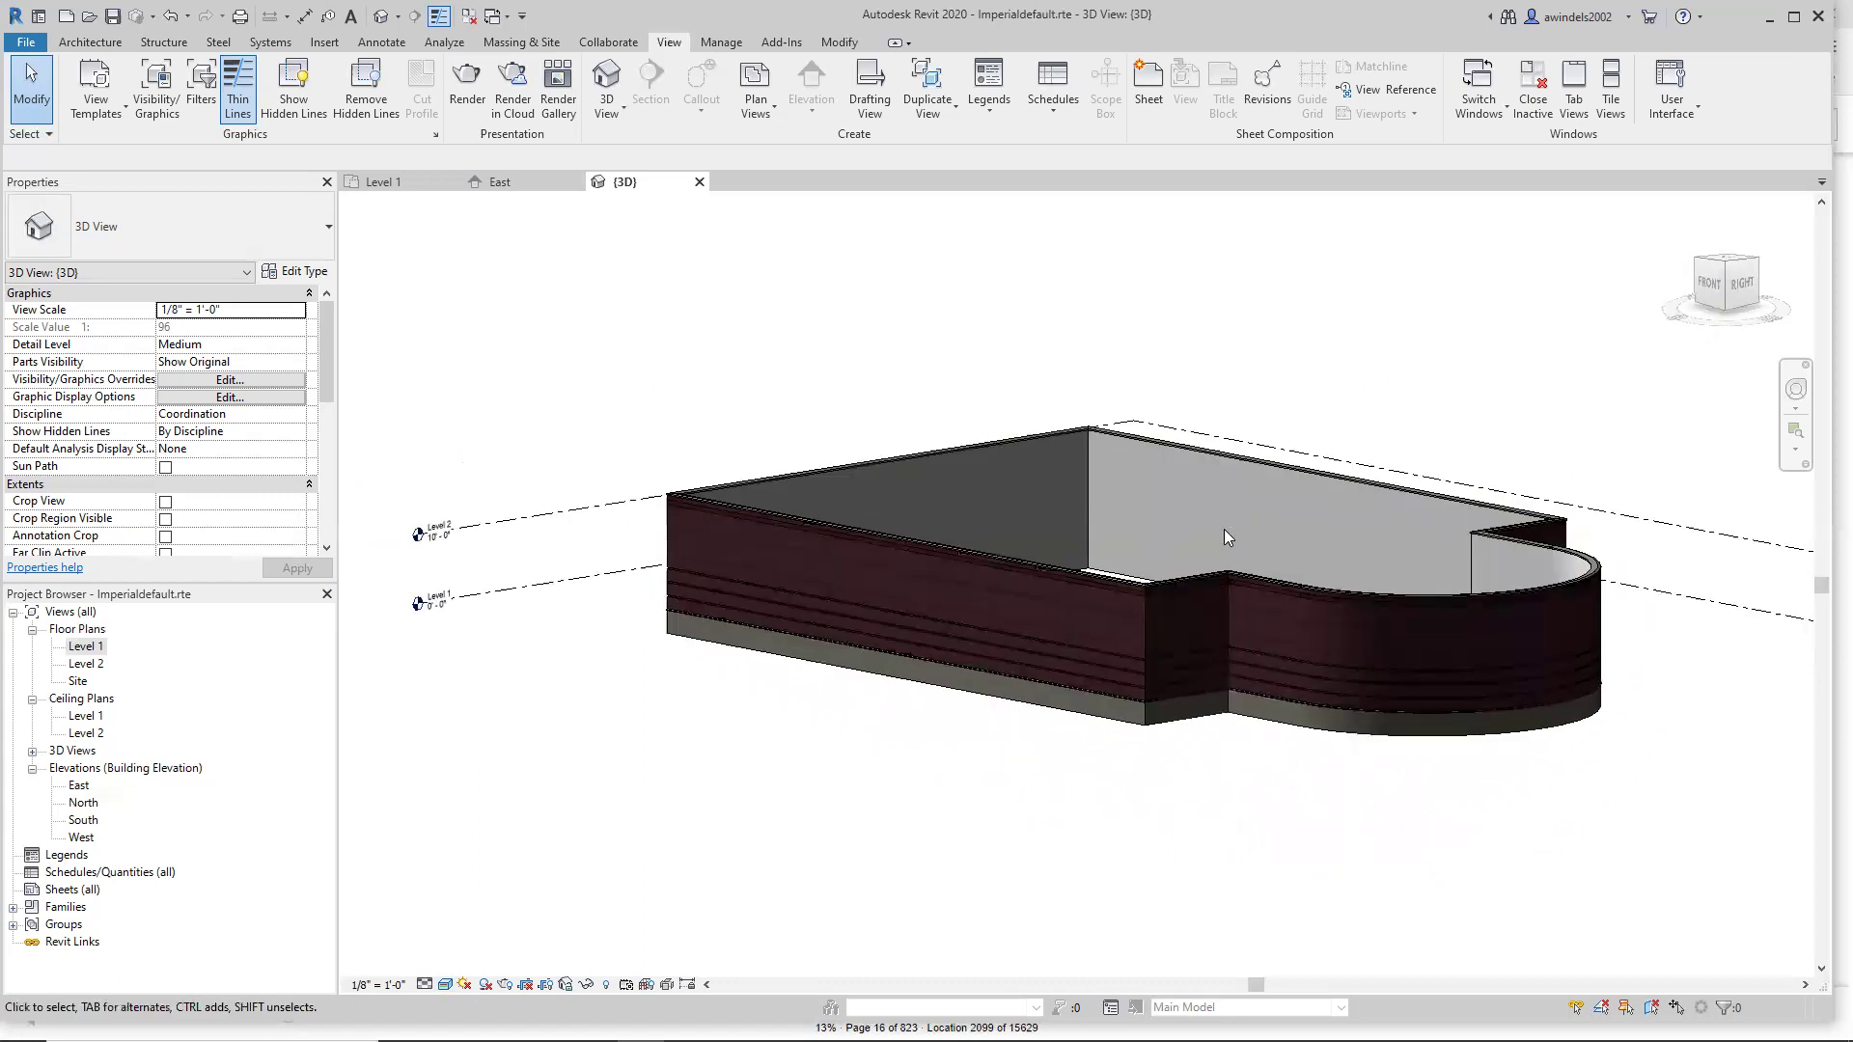
Save the 3D view's orientation and lock it, renaming the view with 3D, the owner's first name and the number 1.
click(567, 981)
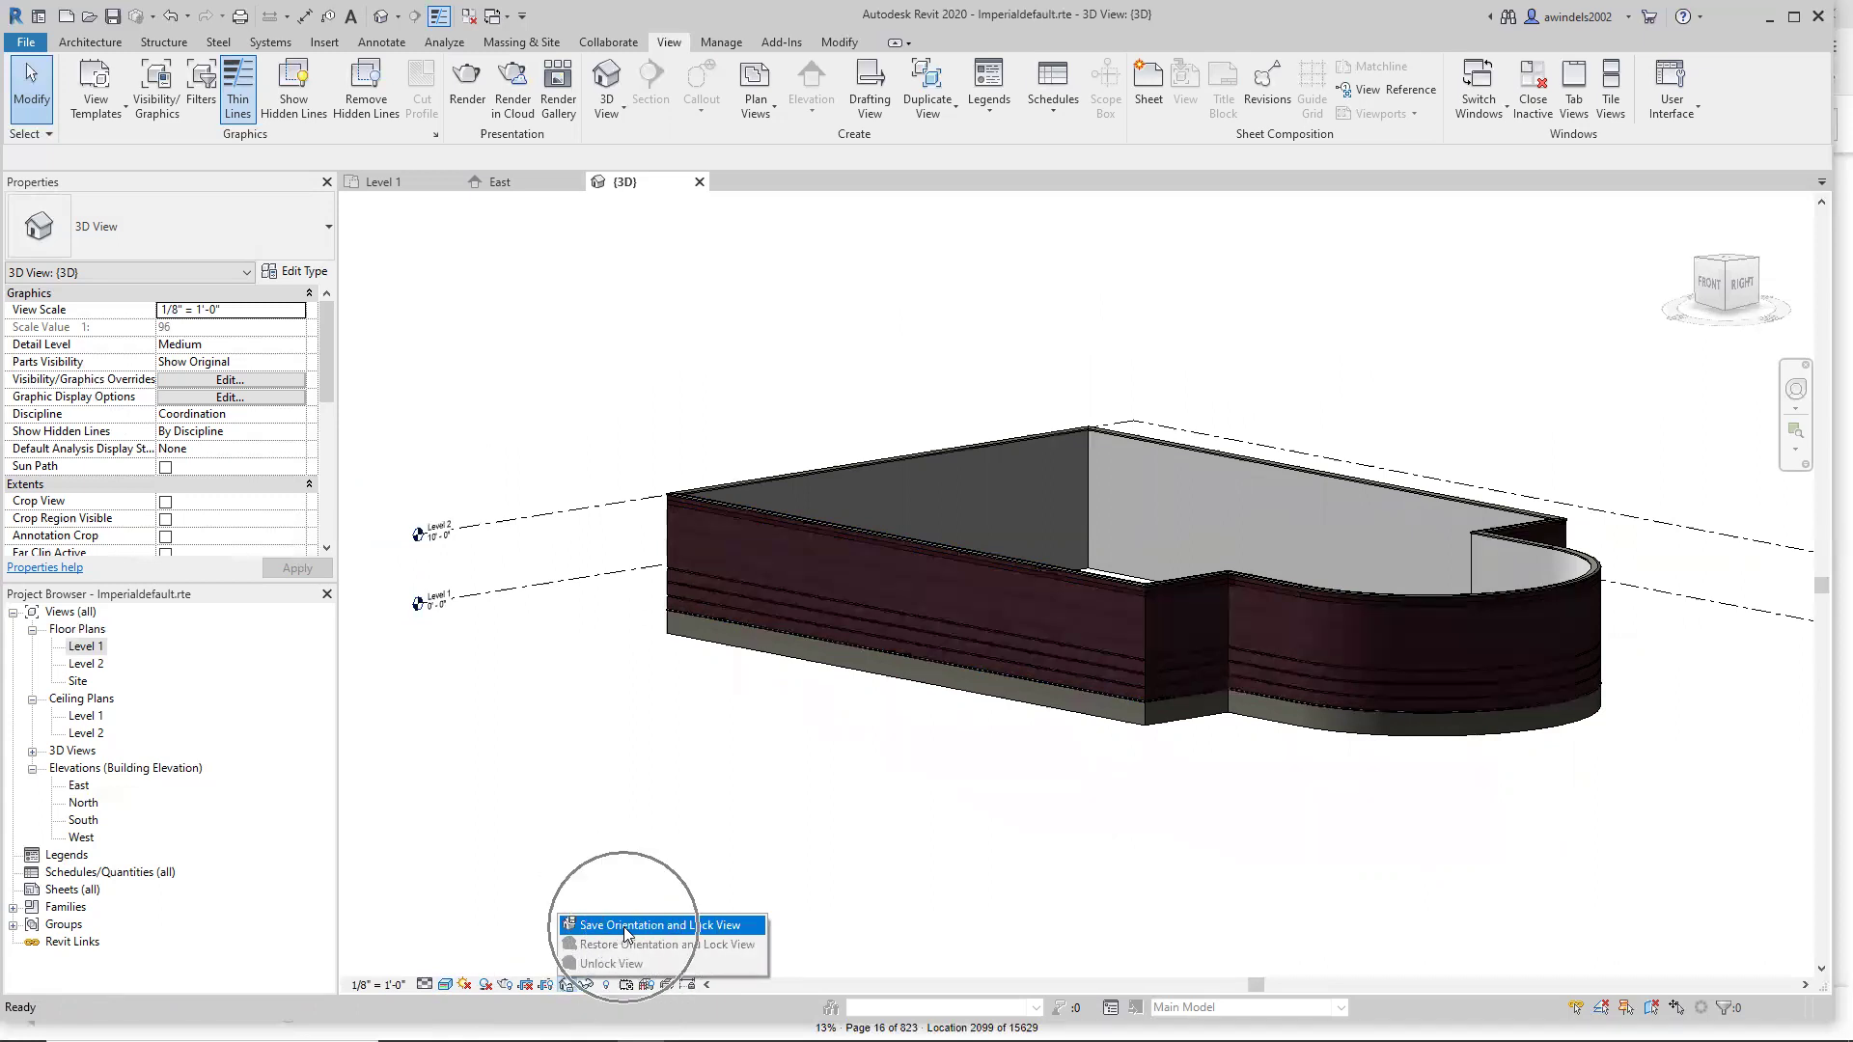
click(623, 928)
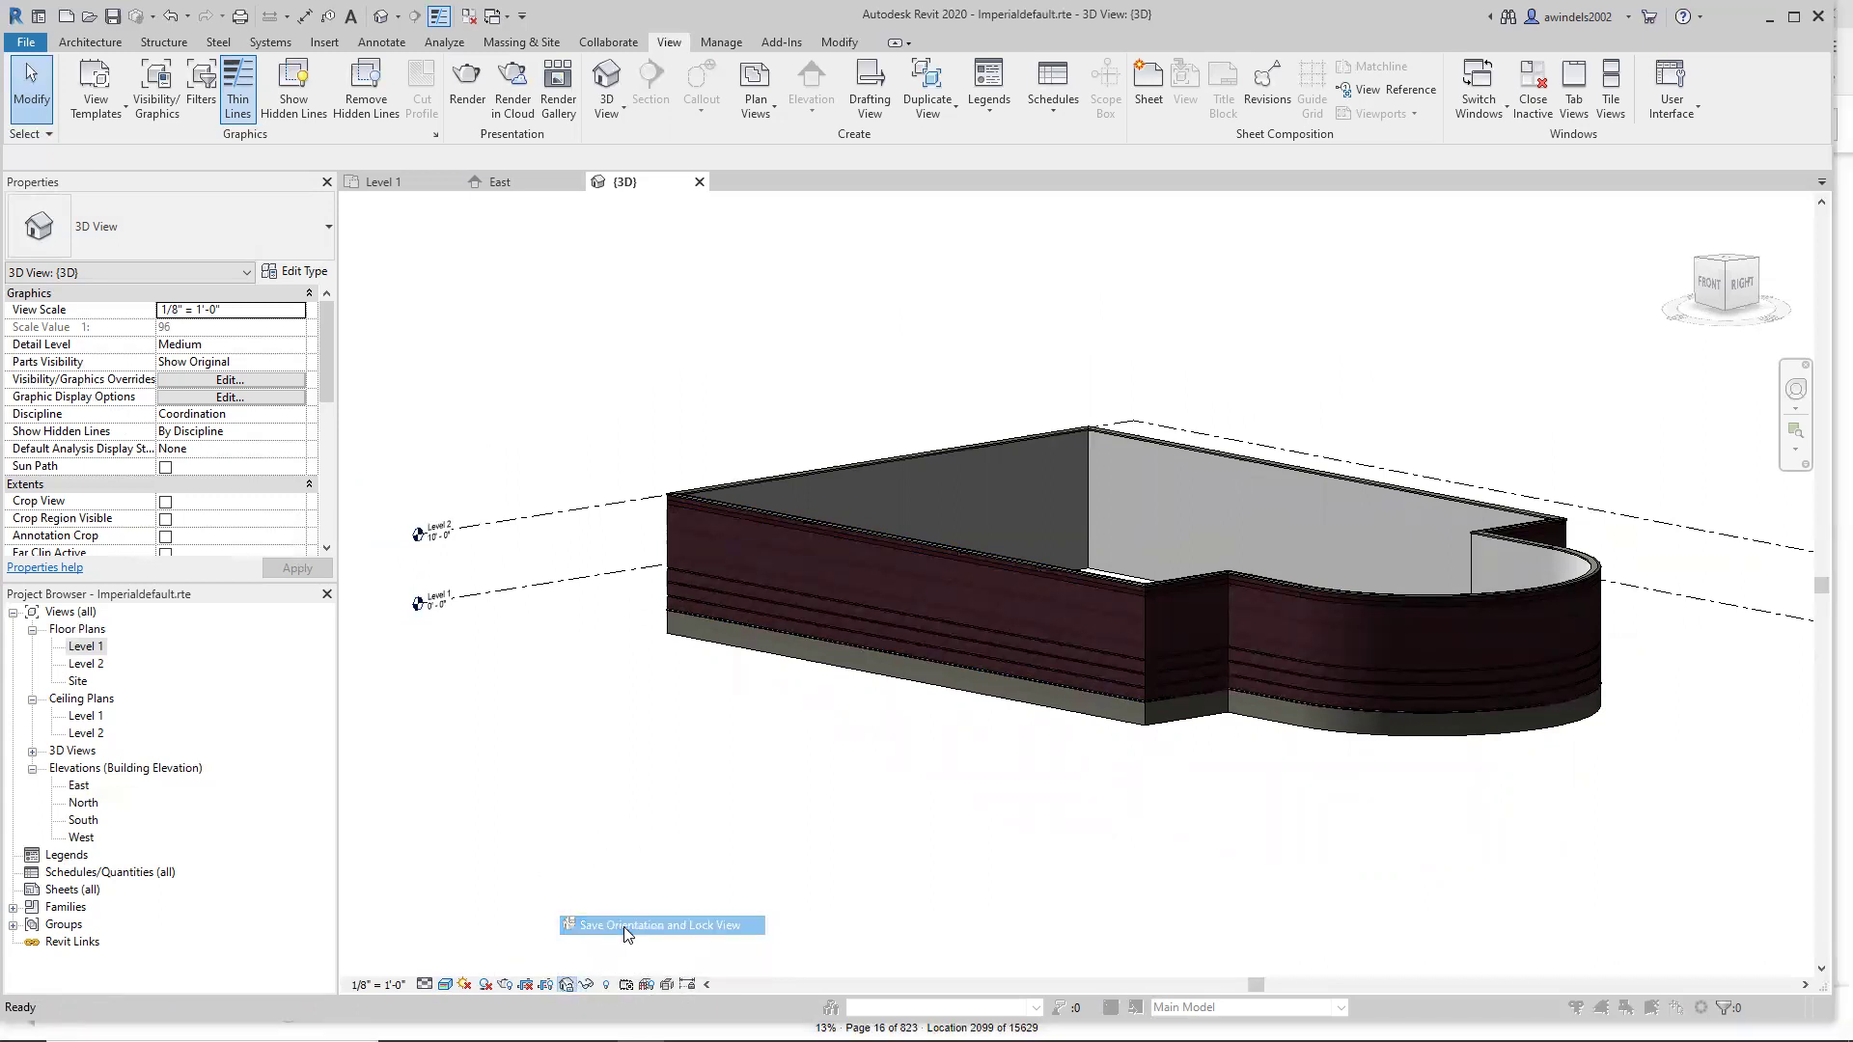
click(884, 501)
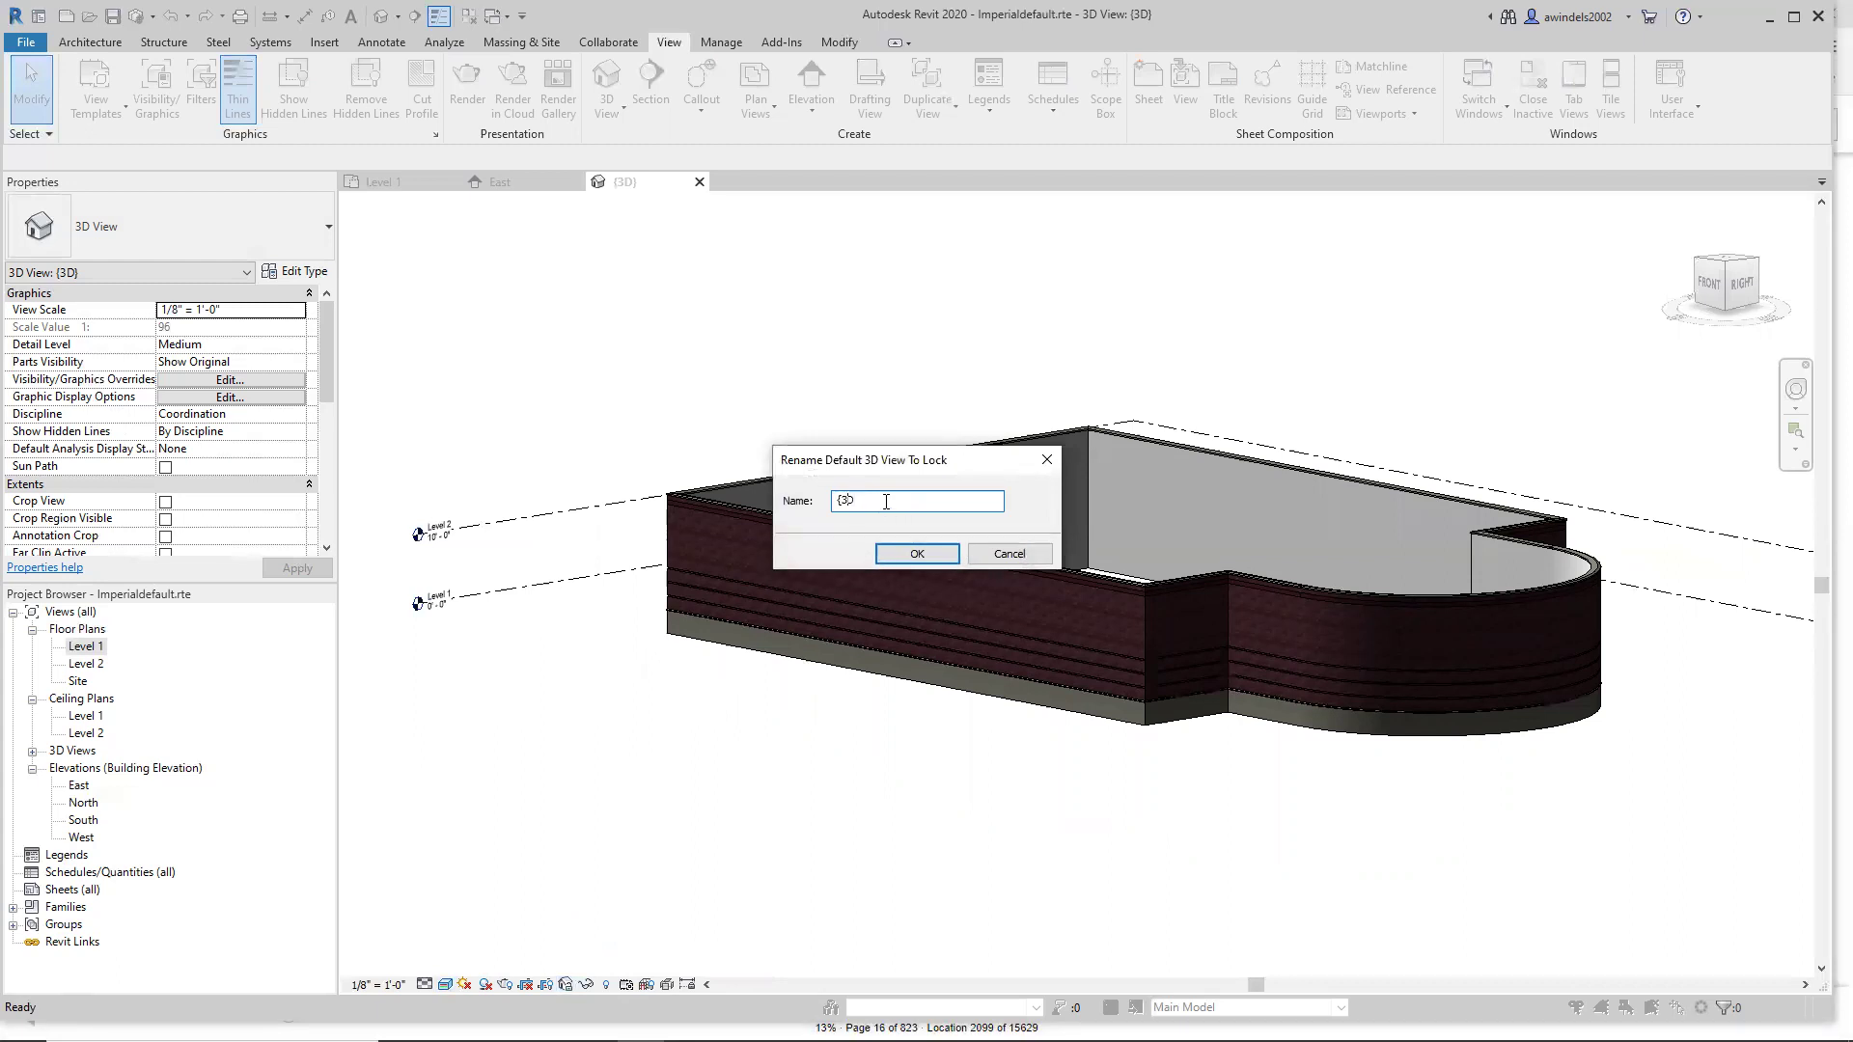
key(BackSpace)
text(- Aatron)
key(Return)
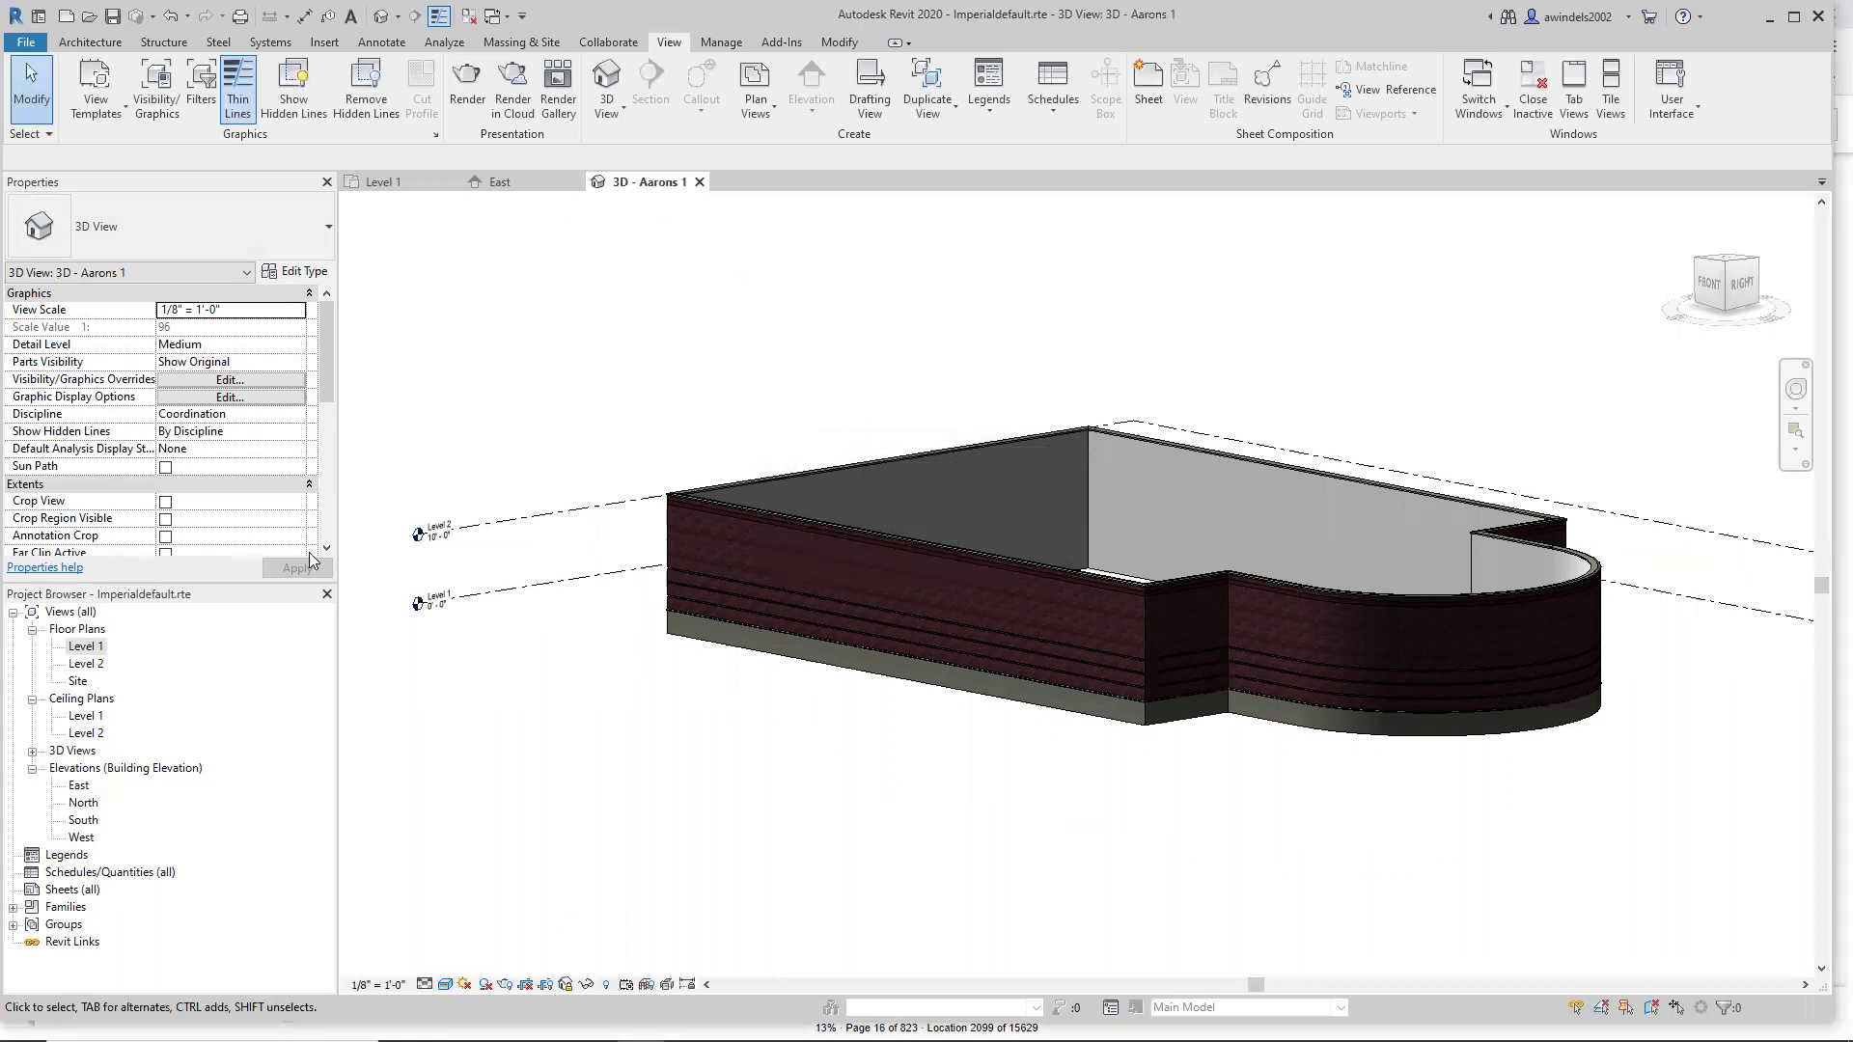
Expand 3D Views in the Project Browser and close the renamed 3D and East views, leaving the Level 1 floor plan open.
click(32, 750)
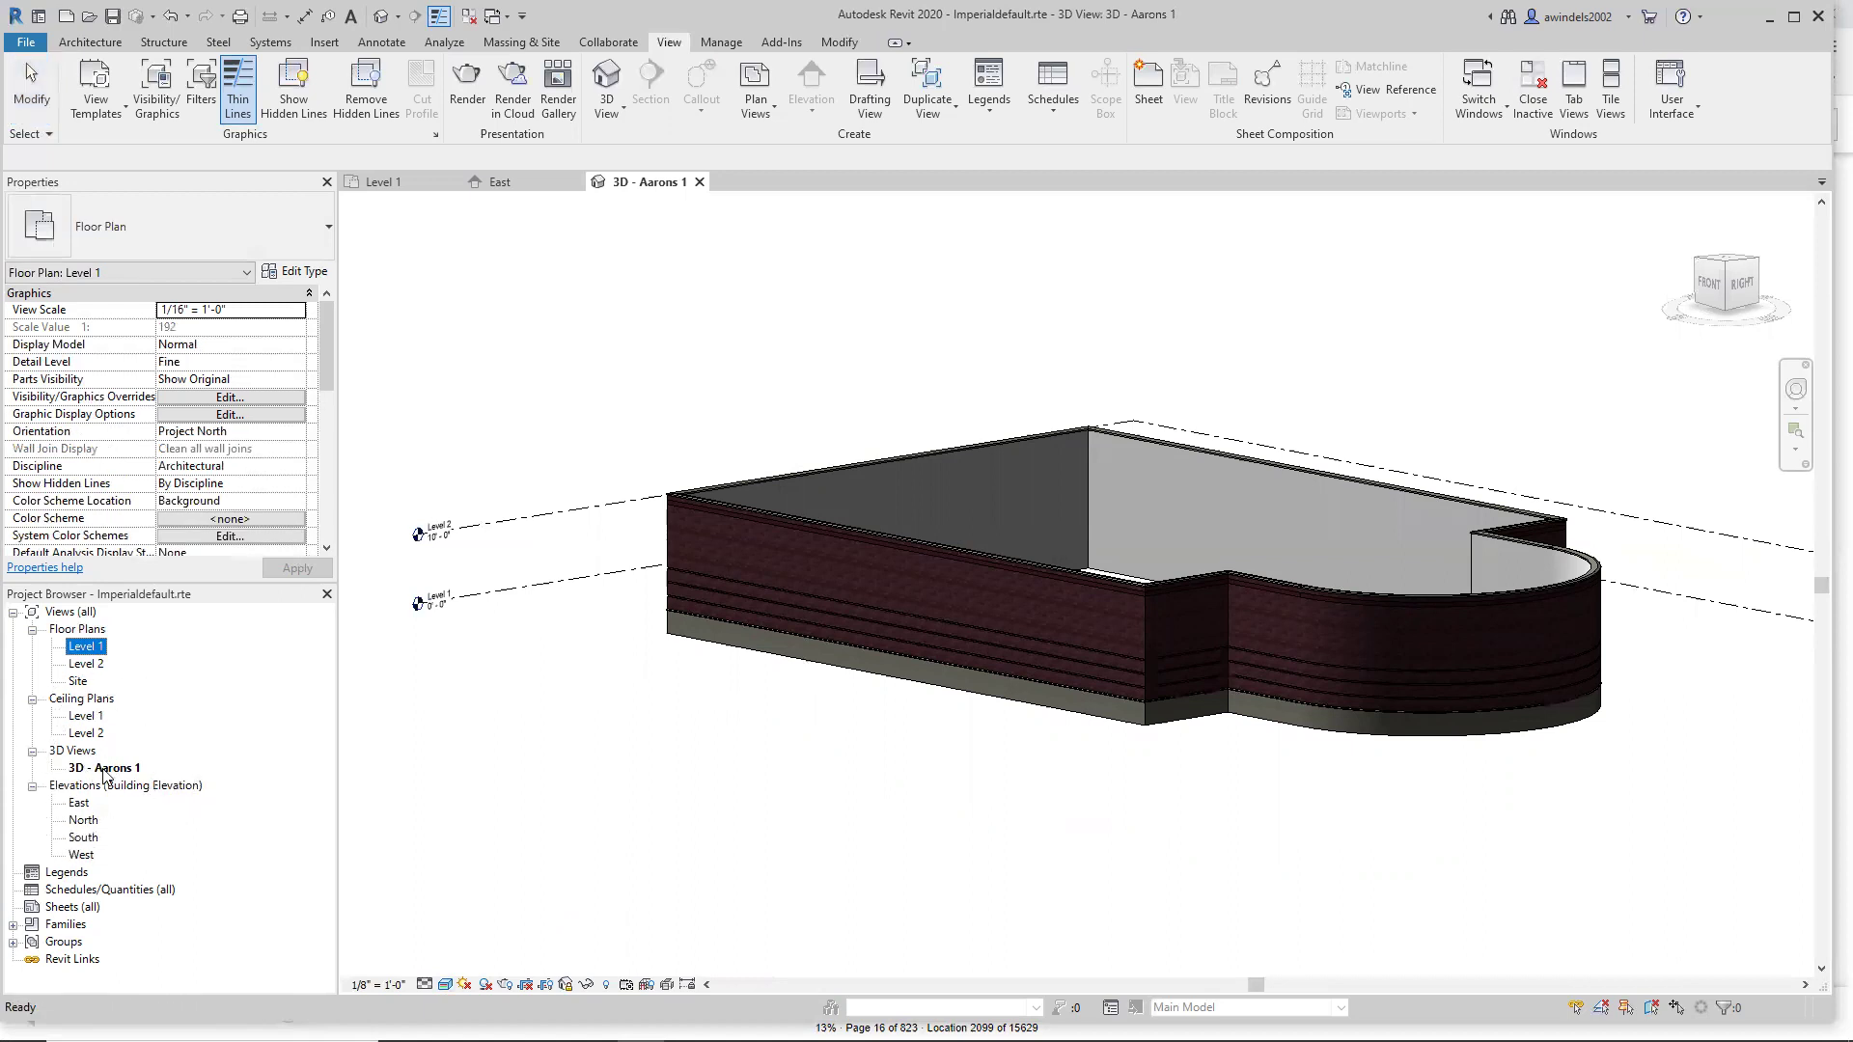
click(699, 182)
click(698, 182)
click(575, 182)
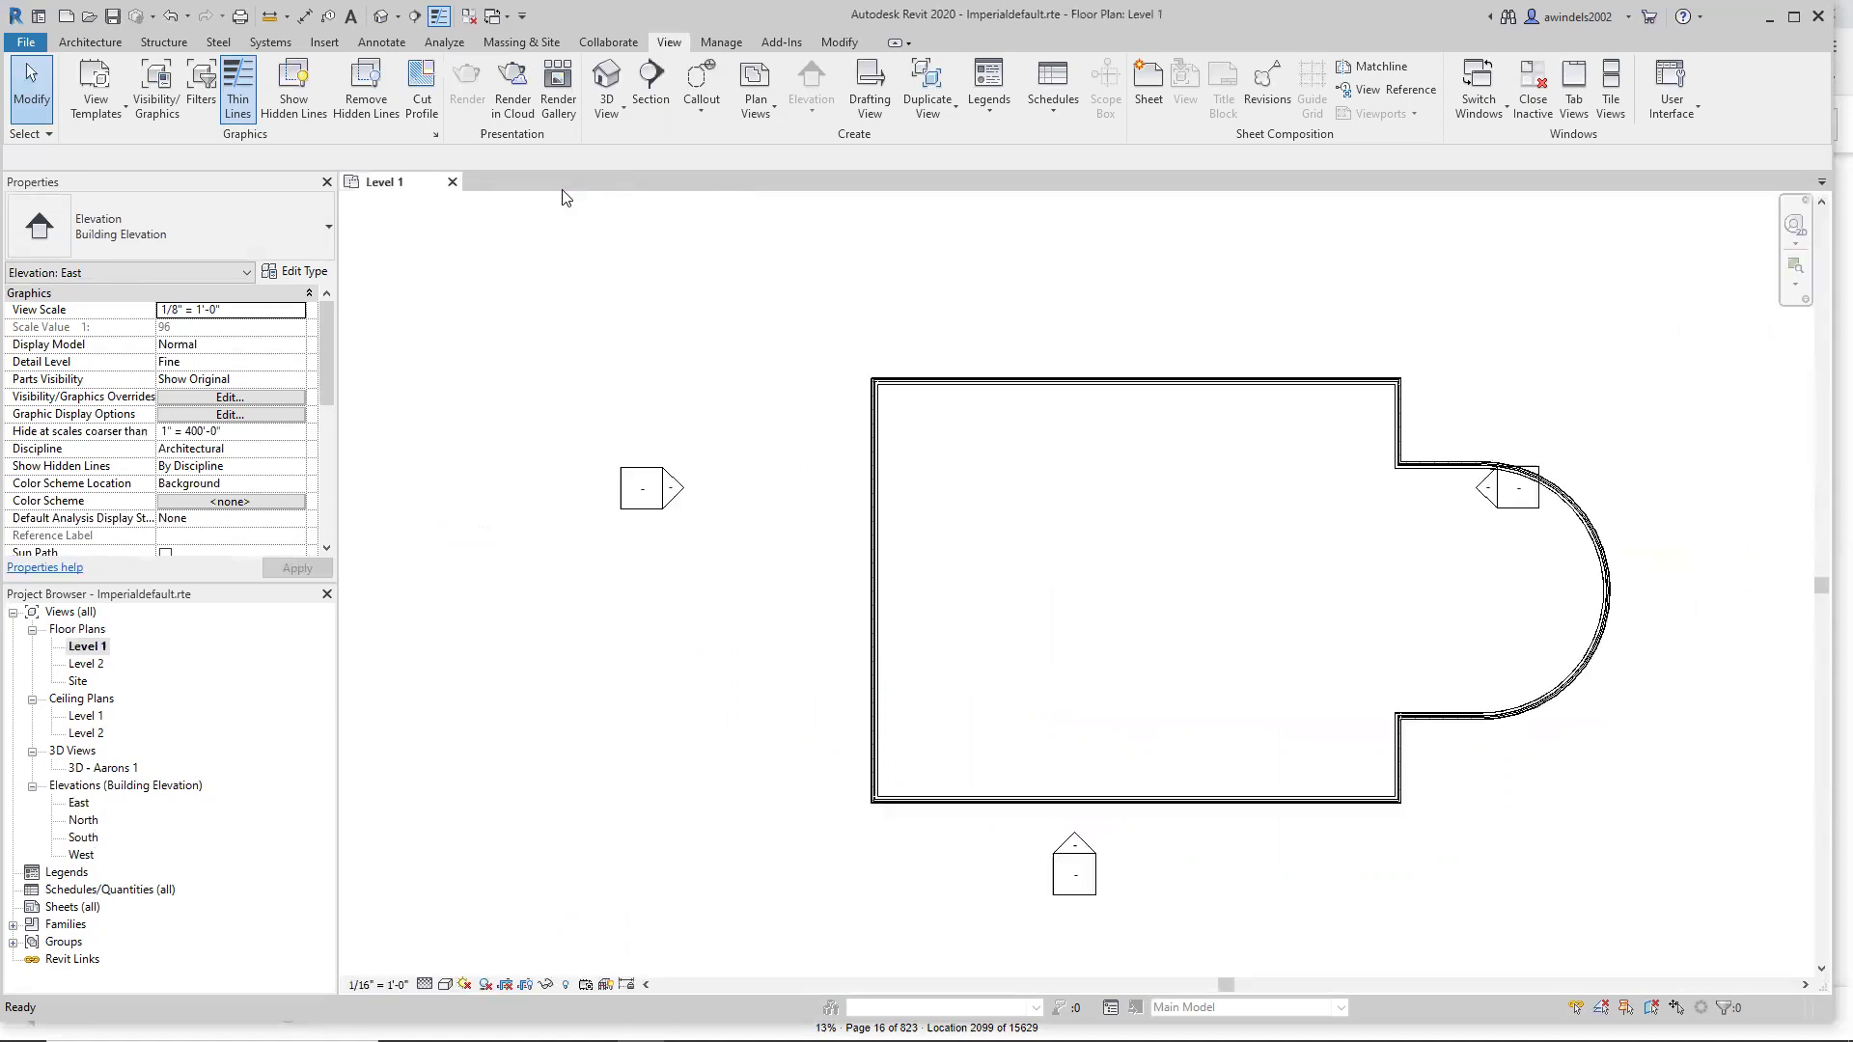
middle_drag(1240, 572, 1215, 569)
click(540, 243)
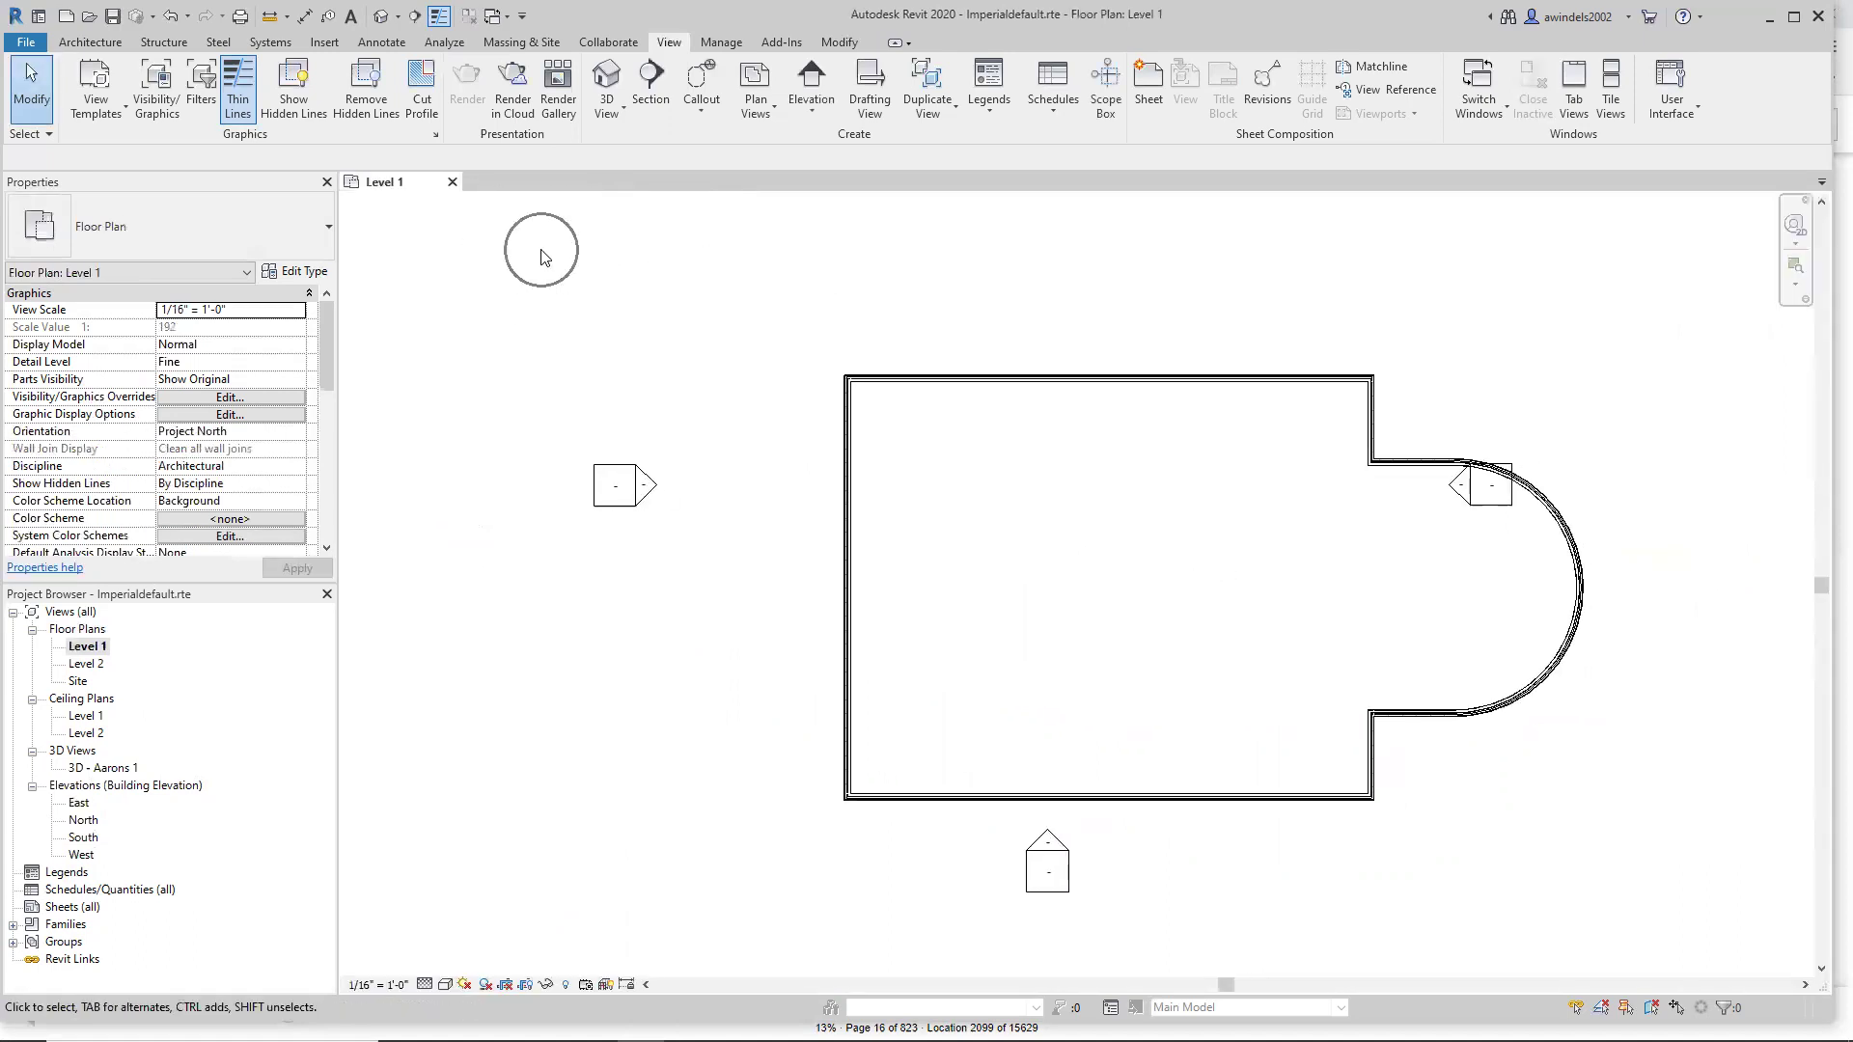
click(437, 193)
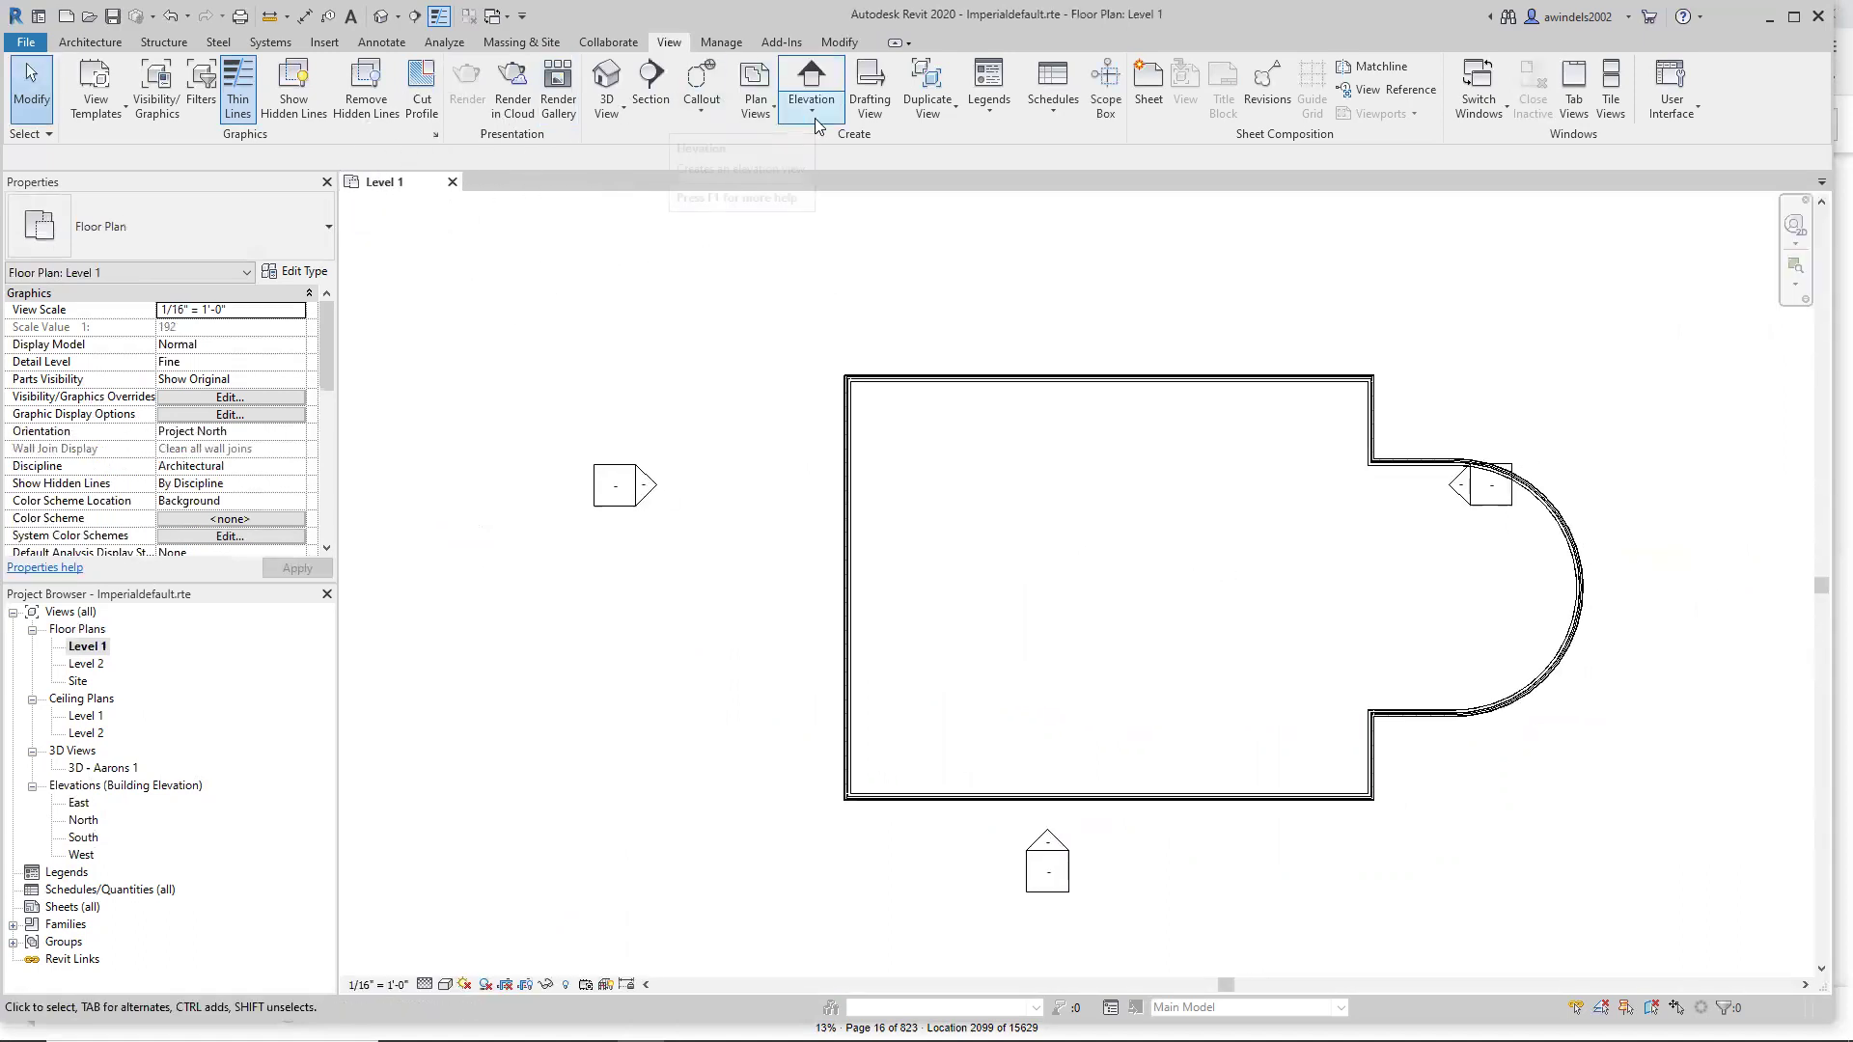
Create a new default 3D view and reopen the saved, locked 3D view from the Project Browser.
click(608, 108)
click(602, 149)
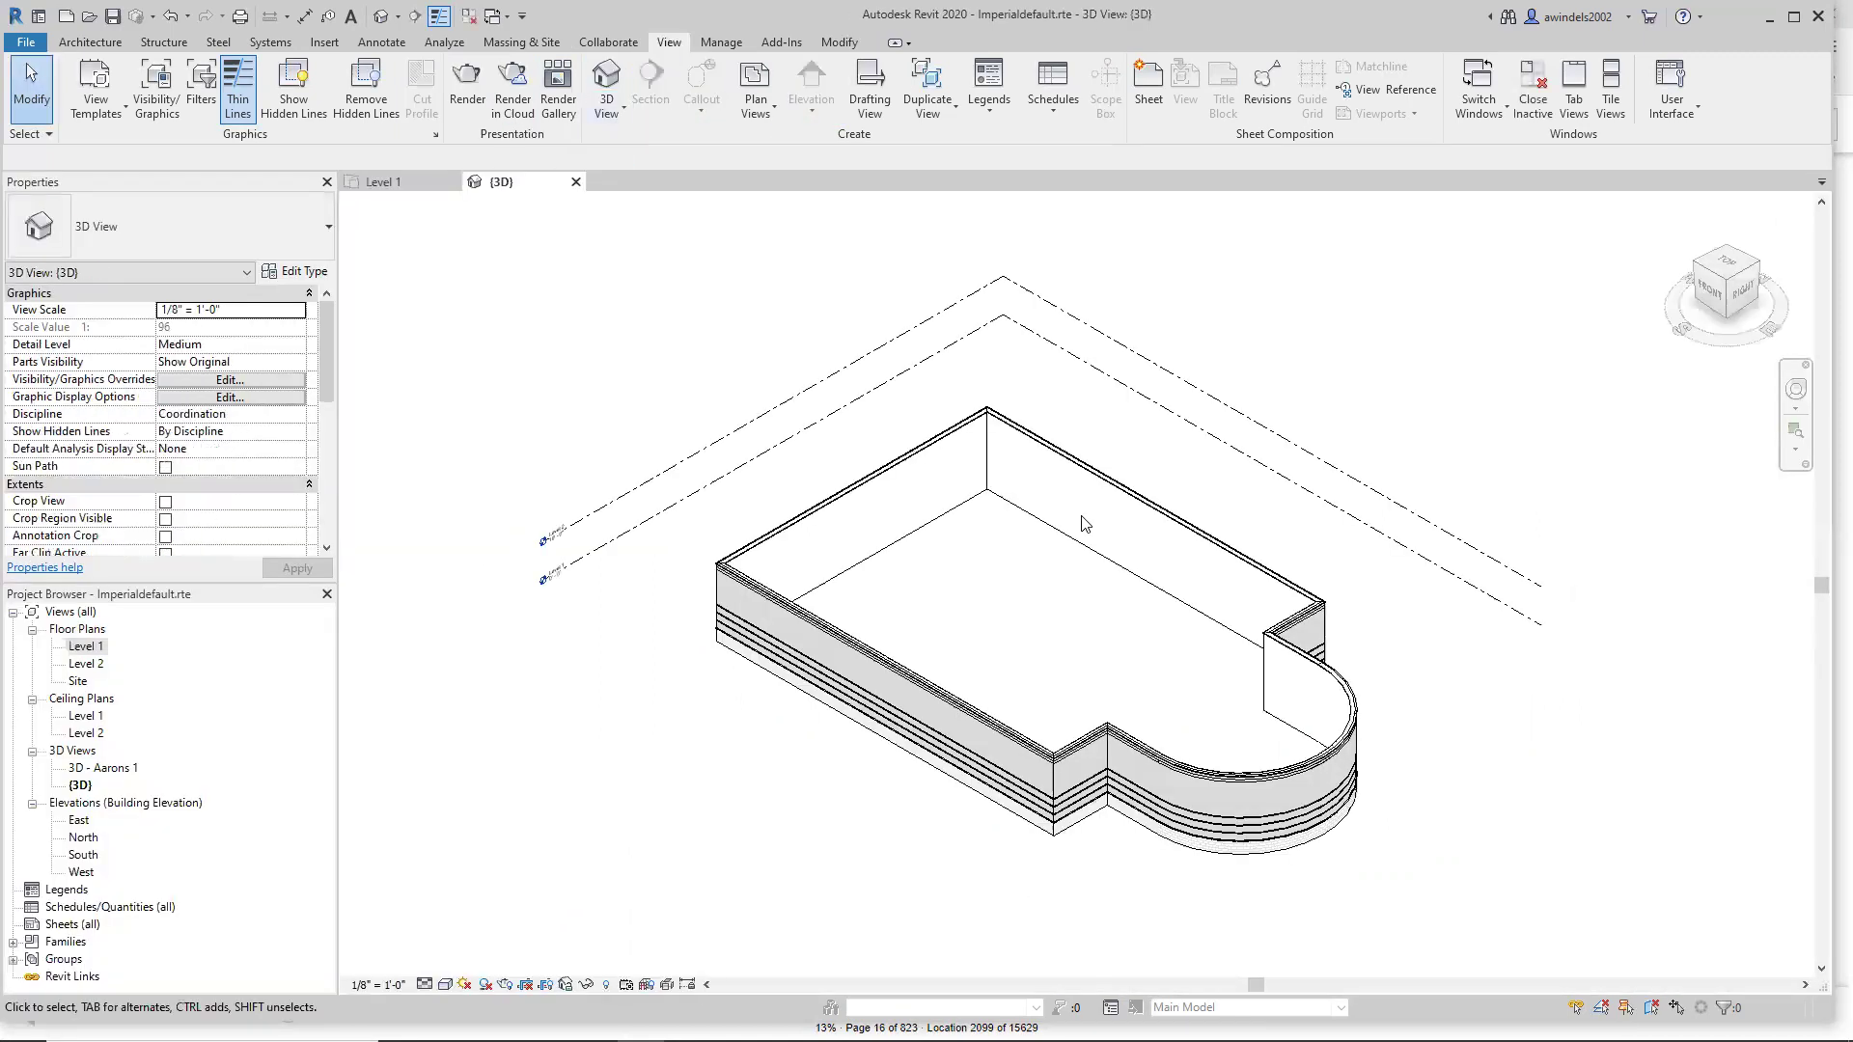
click(77, 787)
click(116, 769)
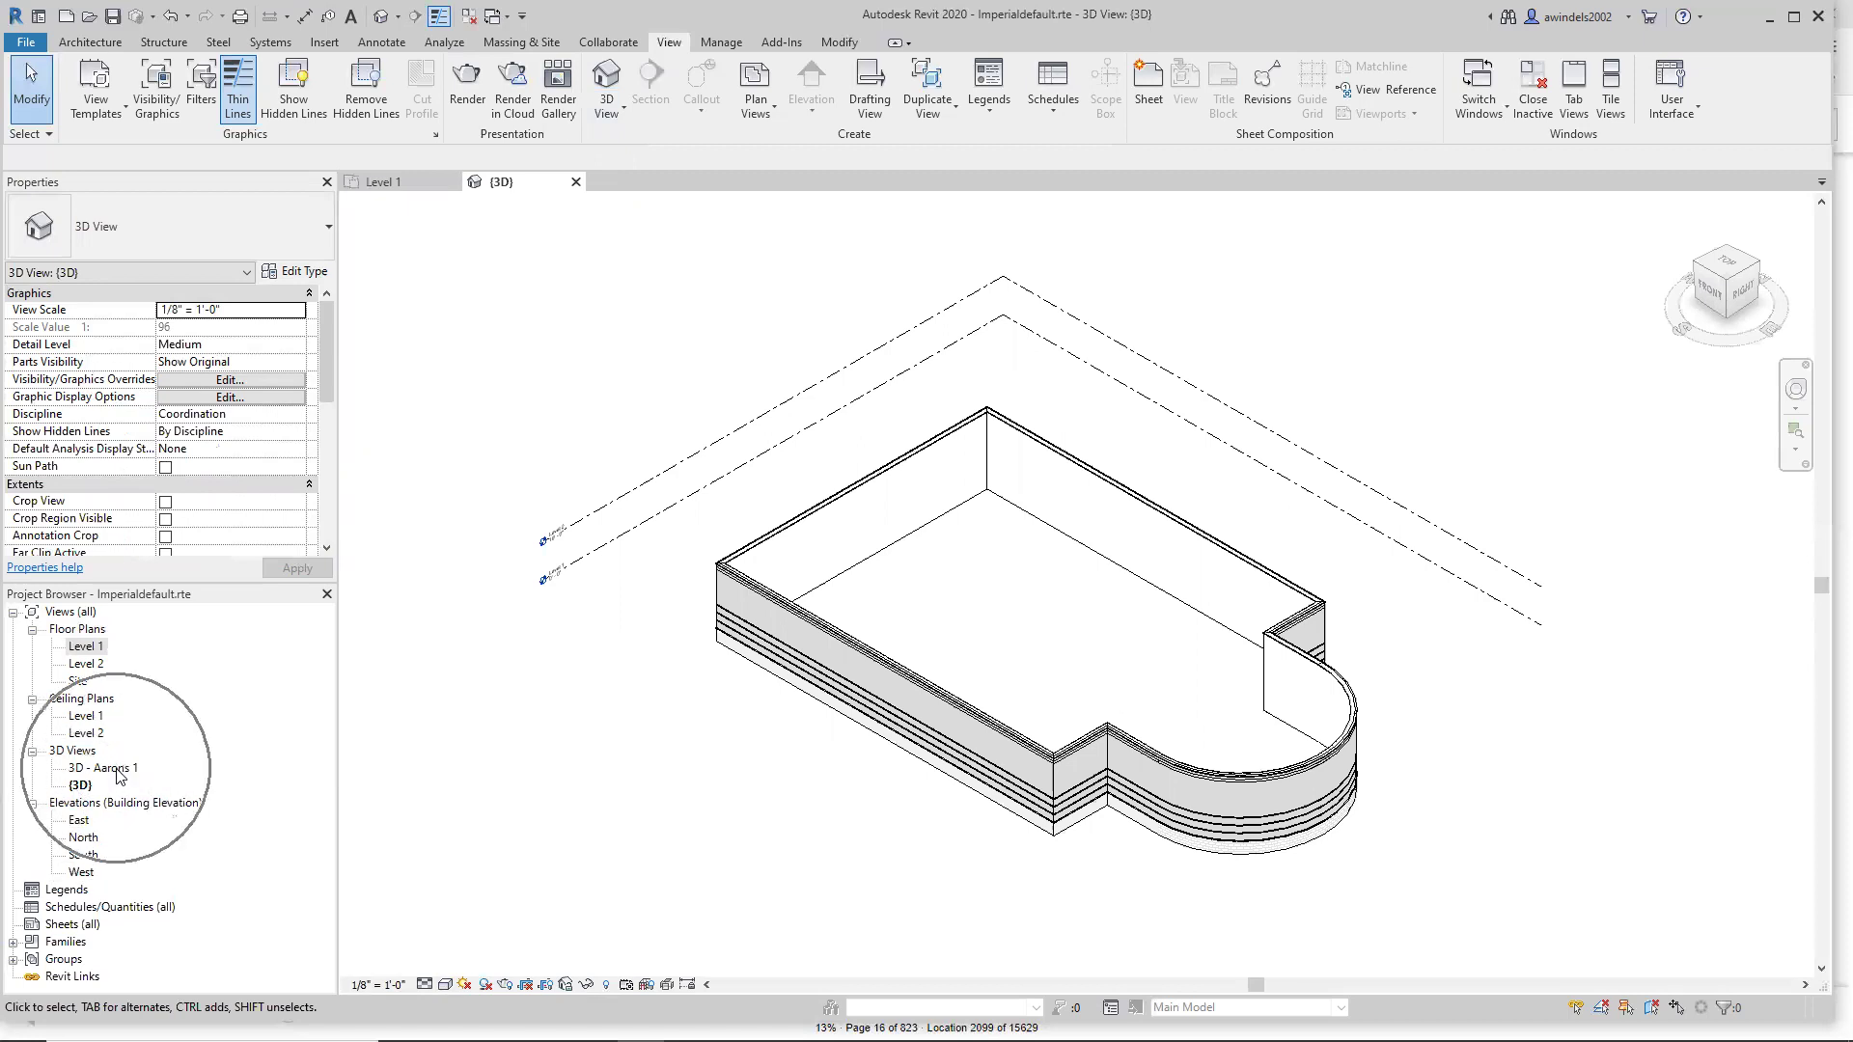
click(116, 769)
double_click(115, 769)
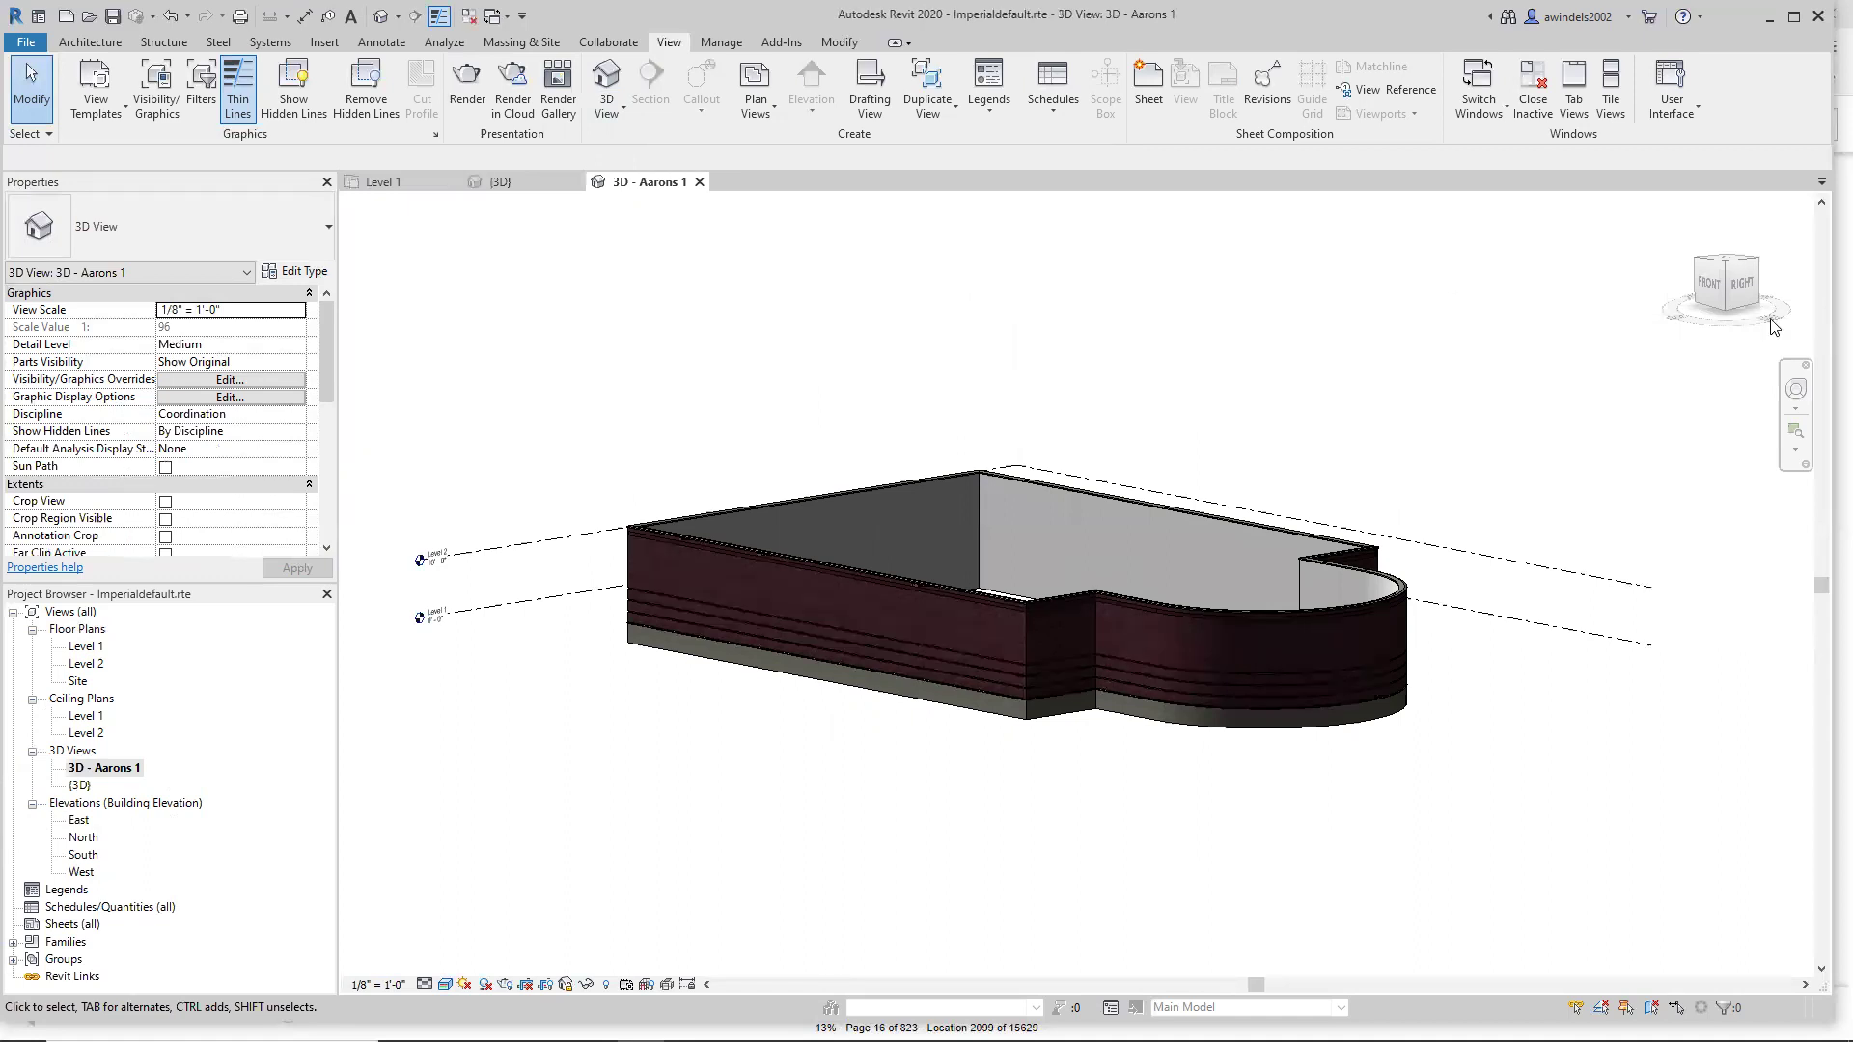
Review the list of user interface elements that can be shown or hidden.
click(1793, 390)
click(1672, 106)
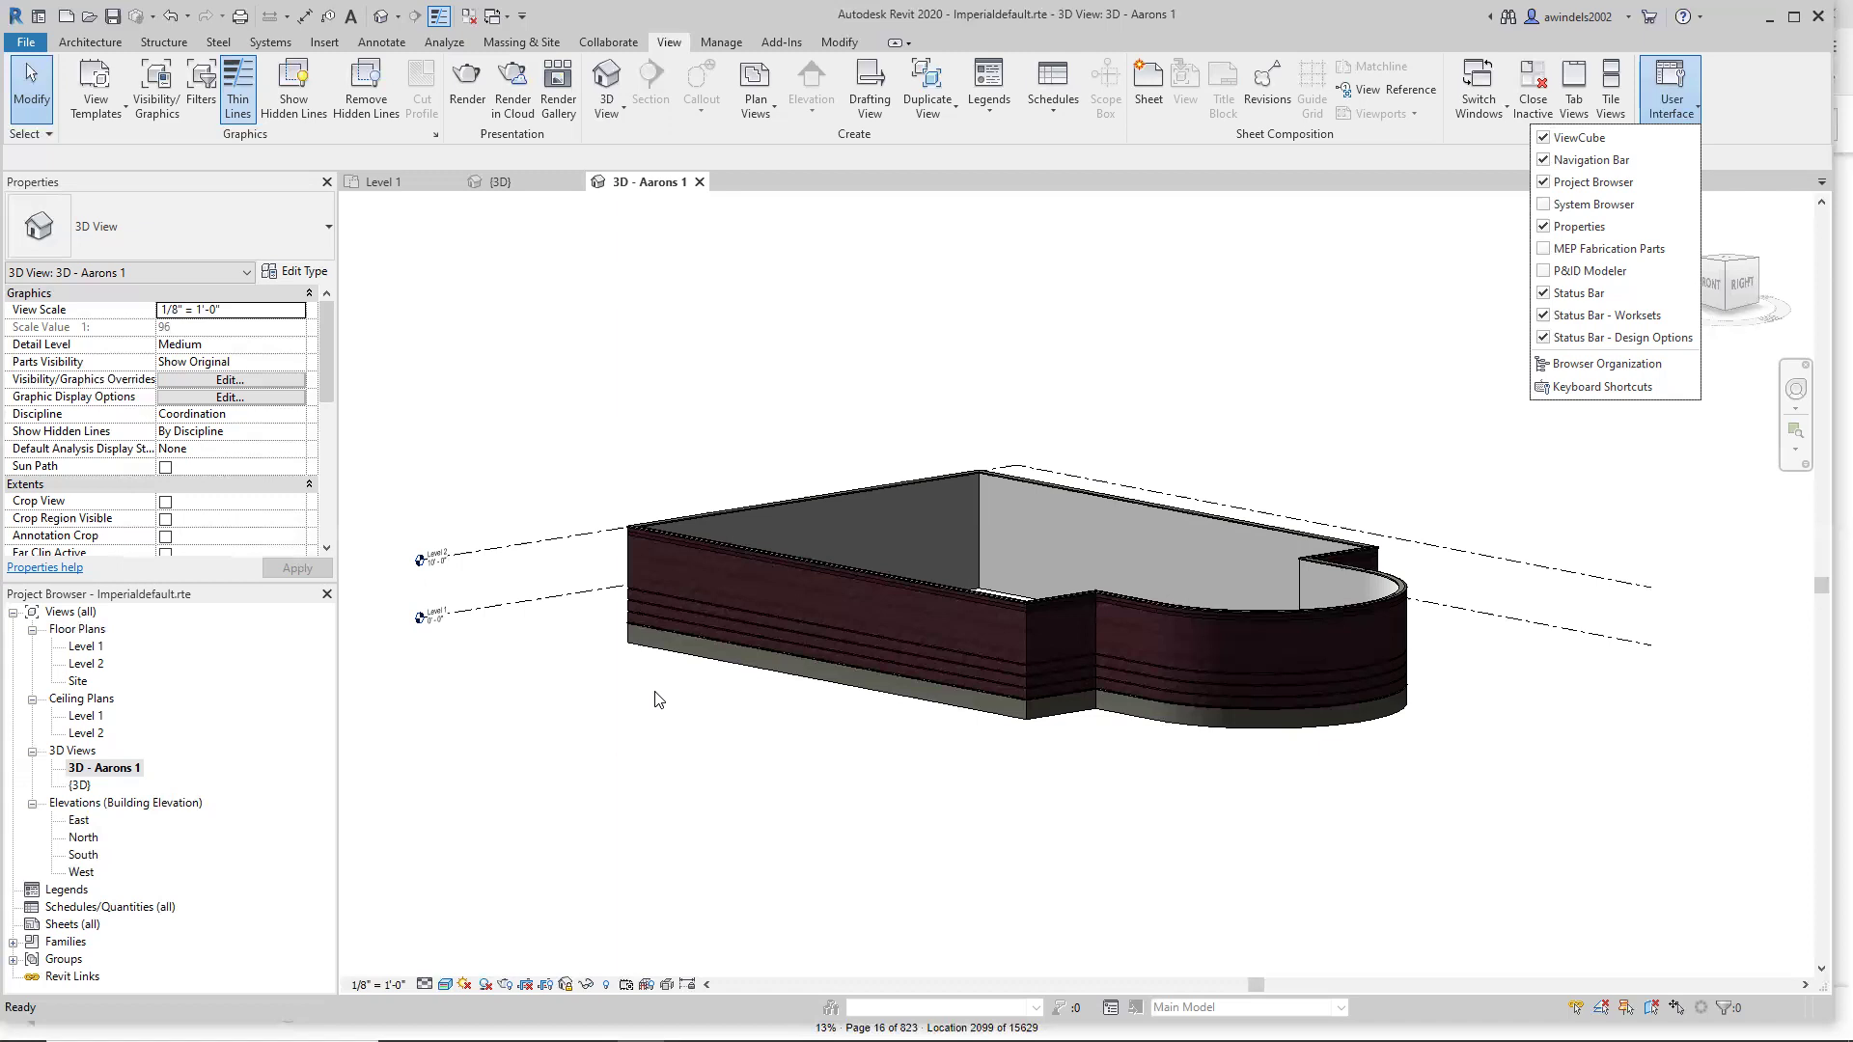
click(37, 650)
Collapse the Floor Plans, Ceiling Plans, 3D Views and Elevations branches, keeping Views (all) expanded in the Project Browser.
click(32, 629)
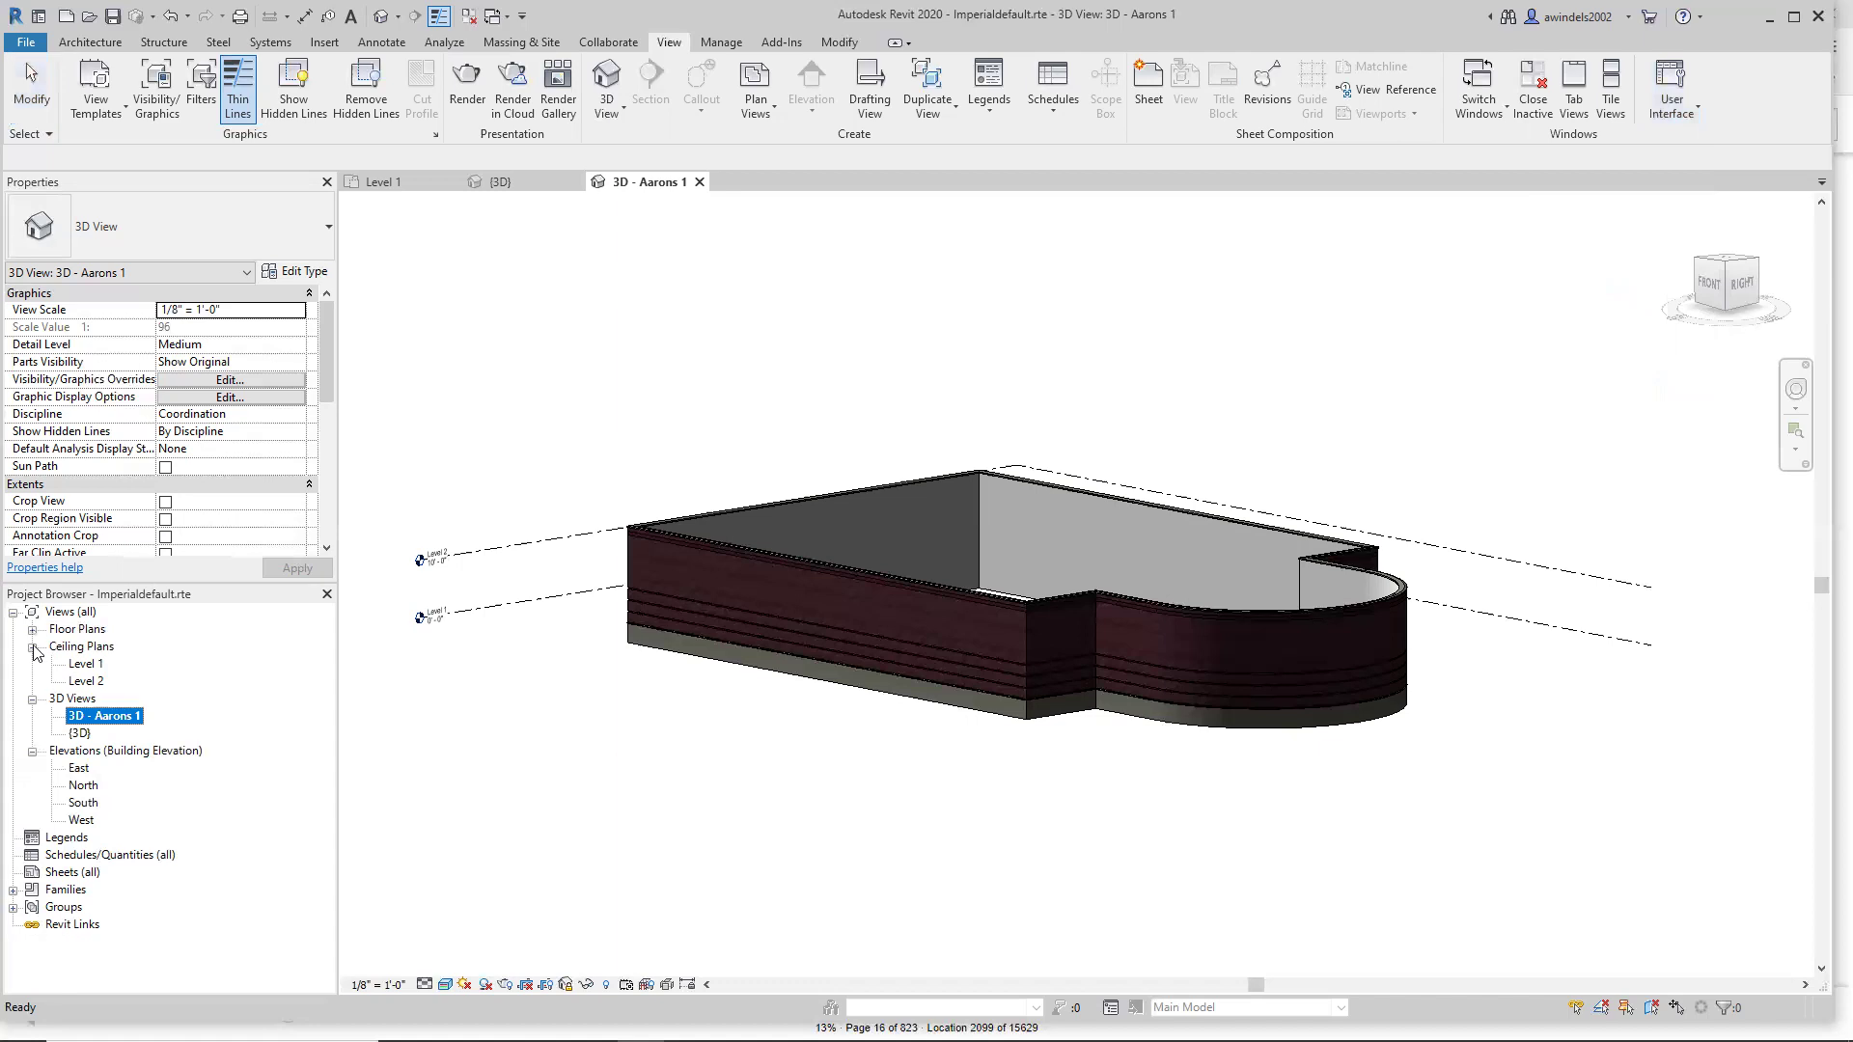
click(32, 647)
click(32, 664)
click(32, 681)
click(71, 613)
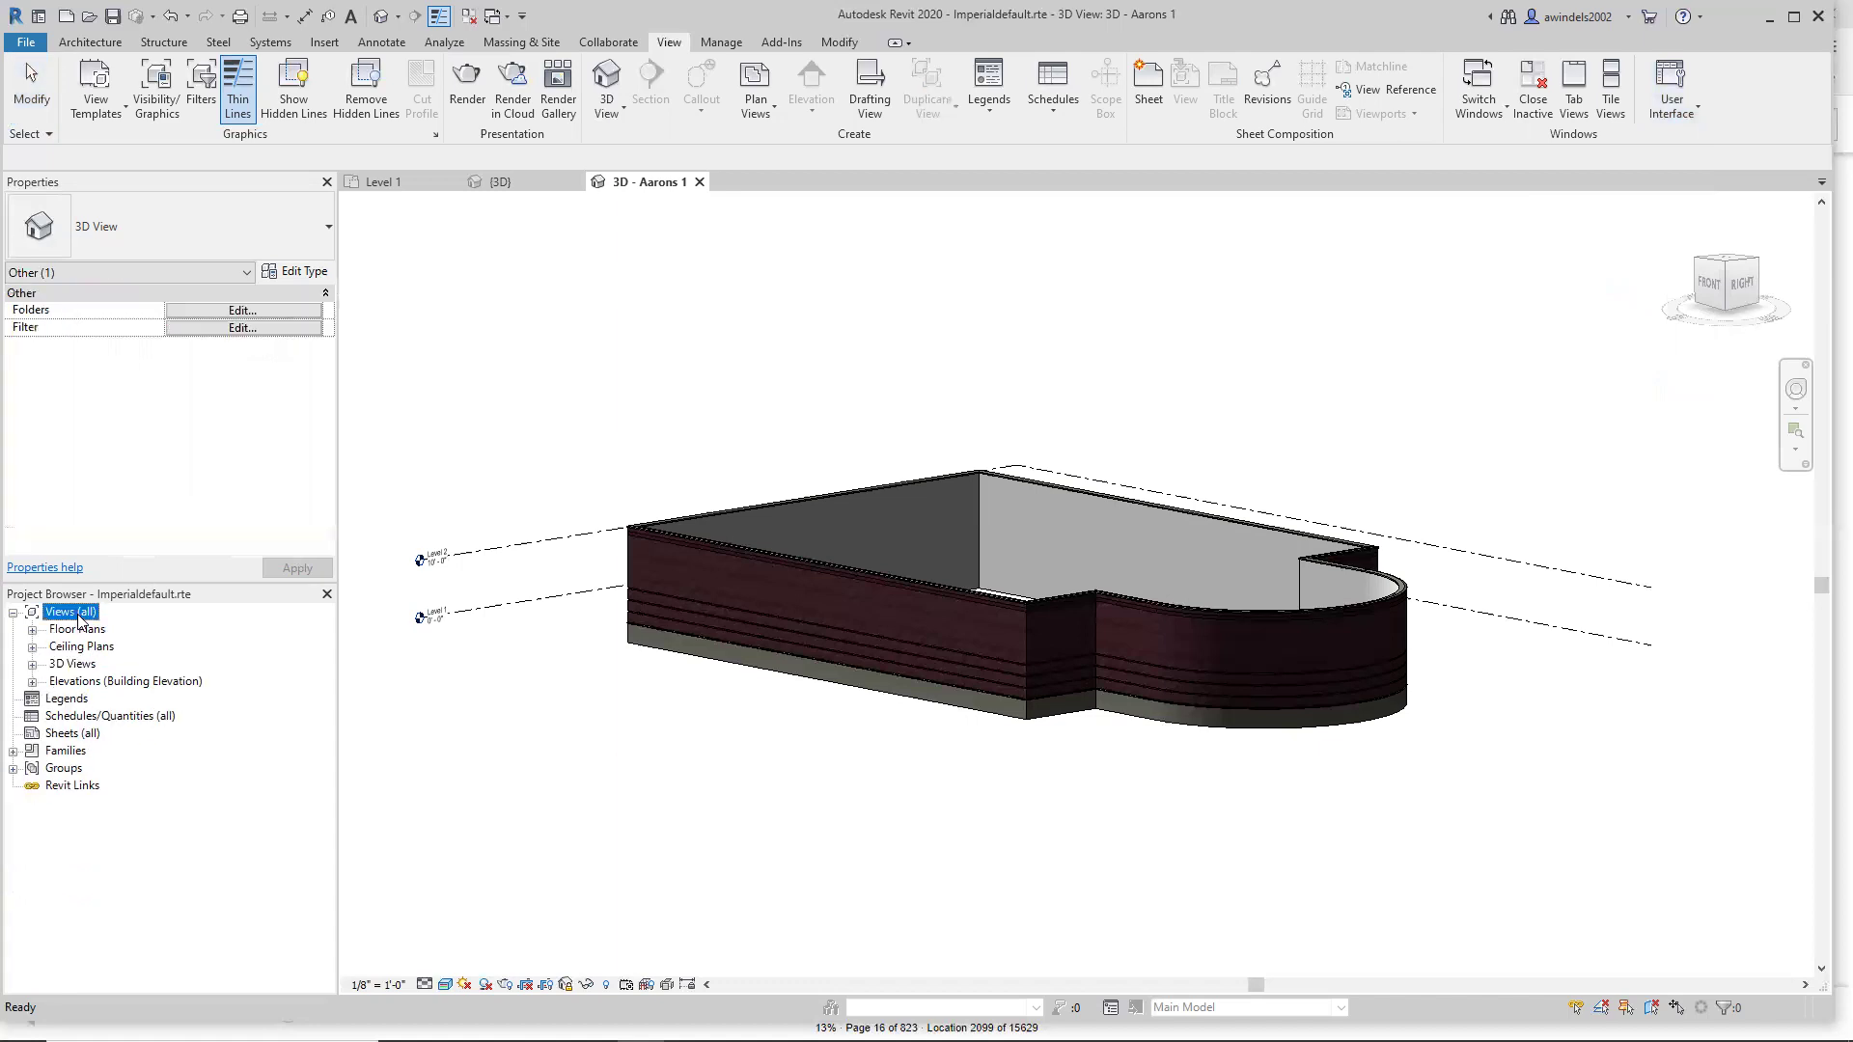
click(14, 614)
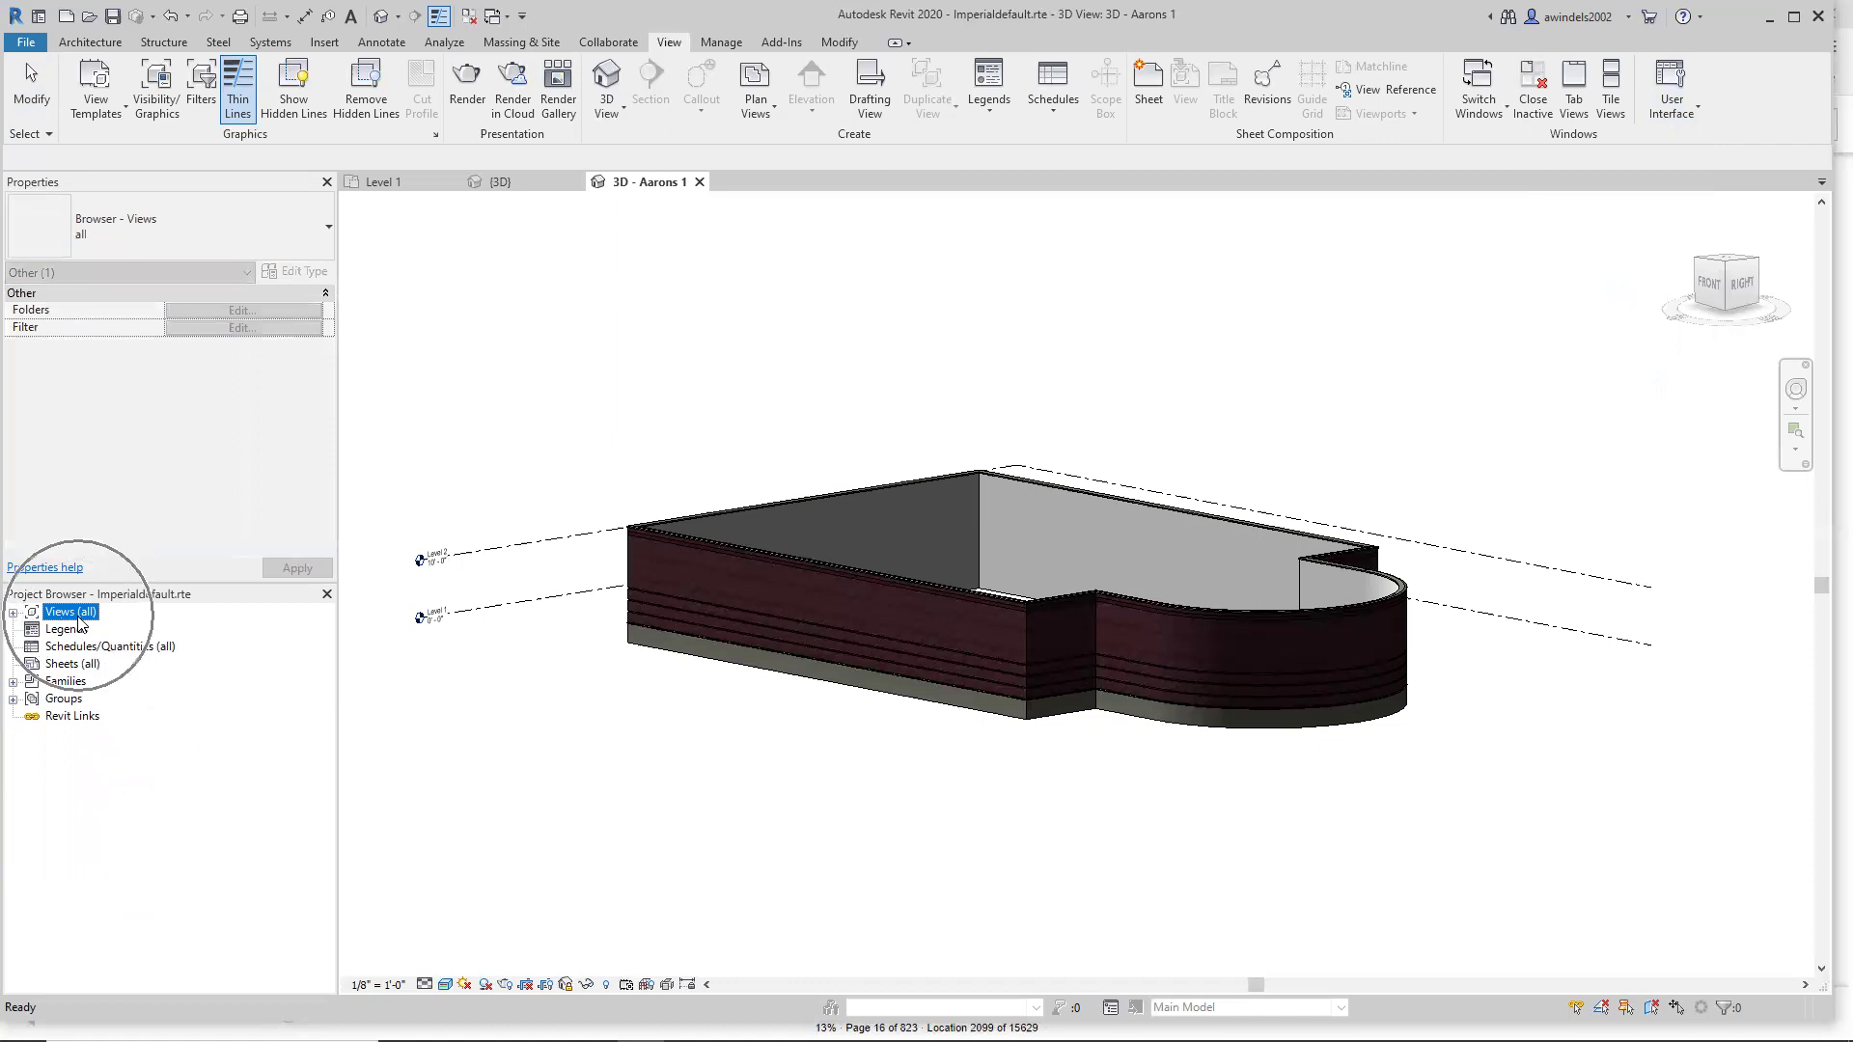
click(13, 613)
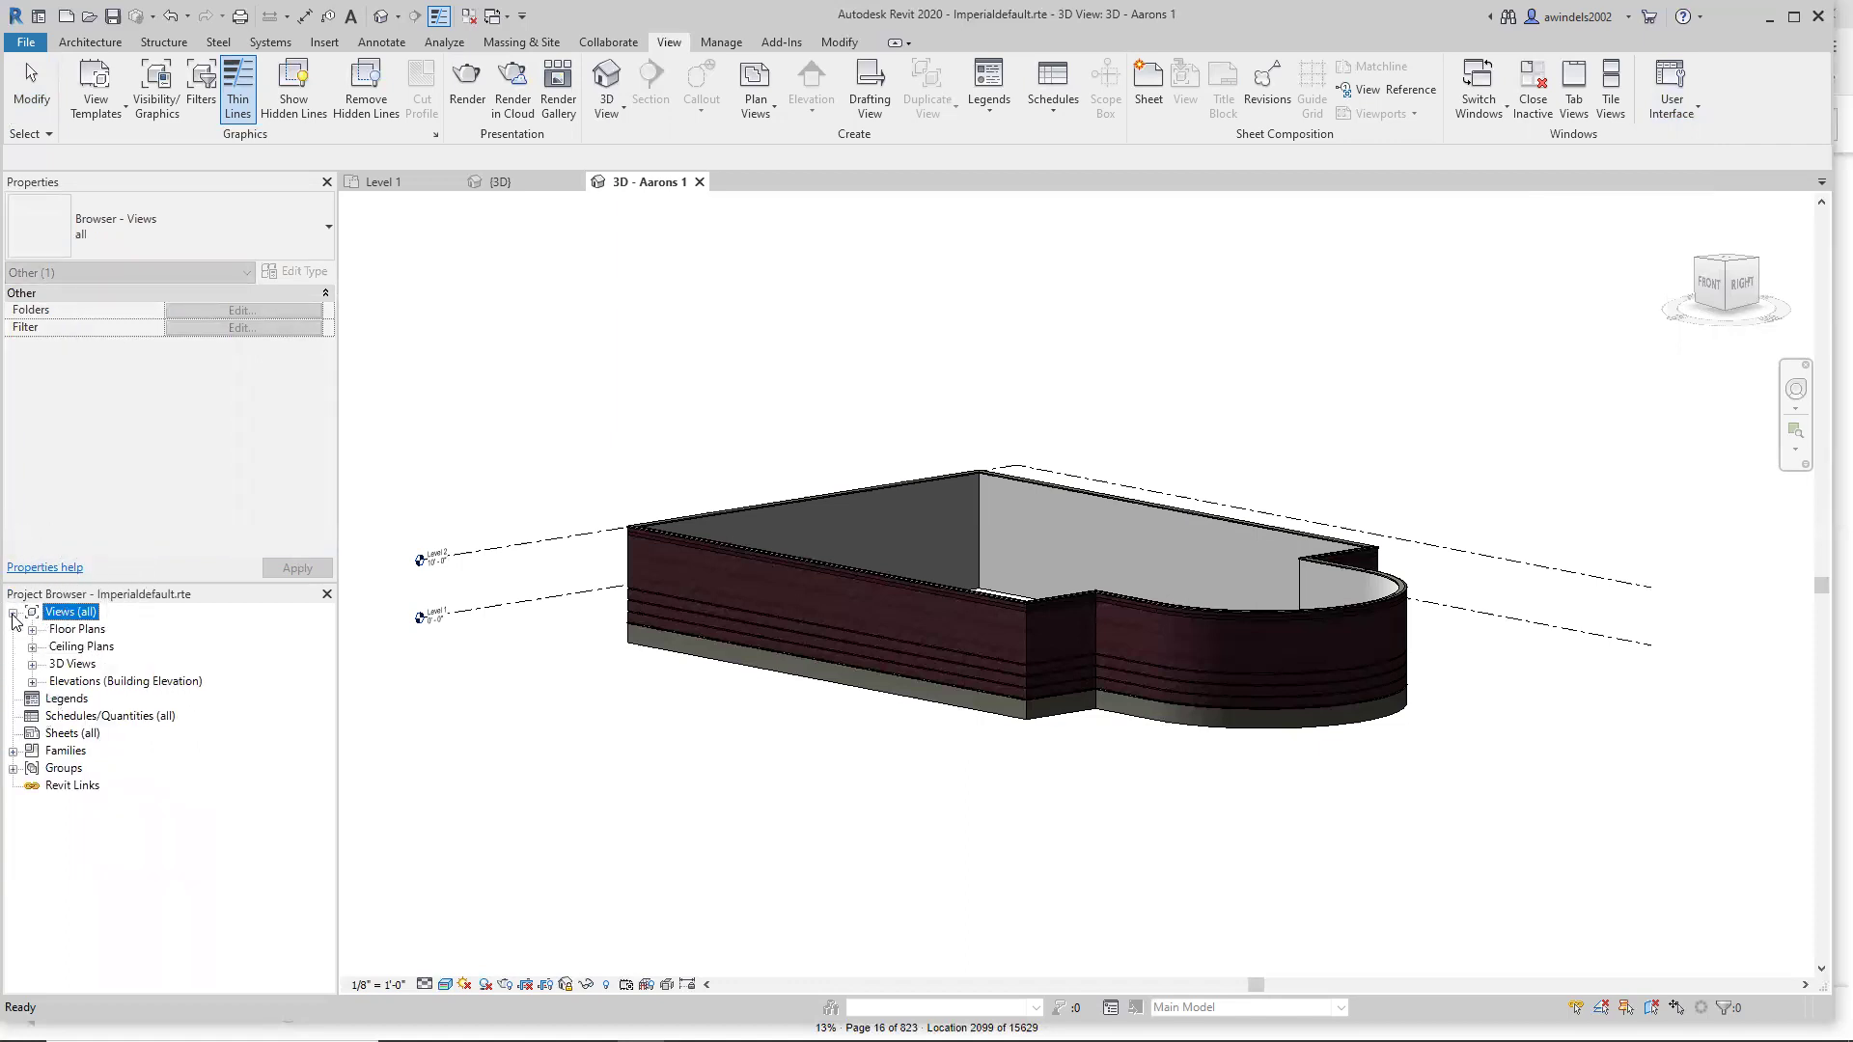
Go through the view categories in the Project Browser, expand Floor Plans and open the Level 2 floor plan.
click(73, 646)
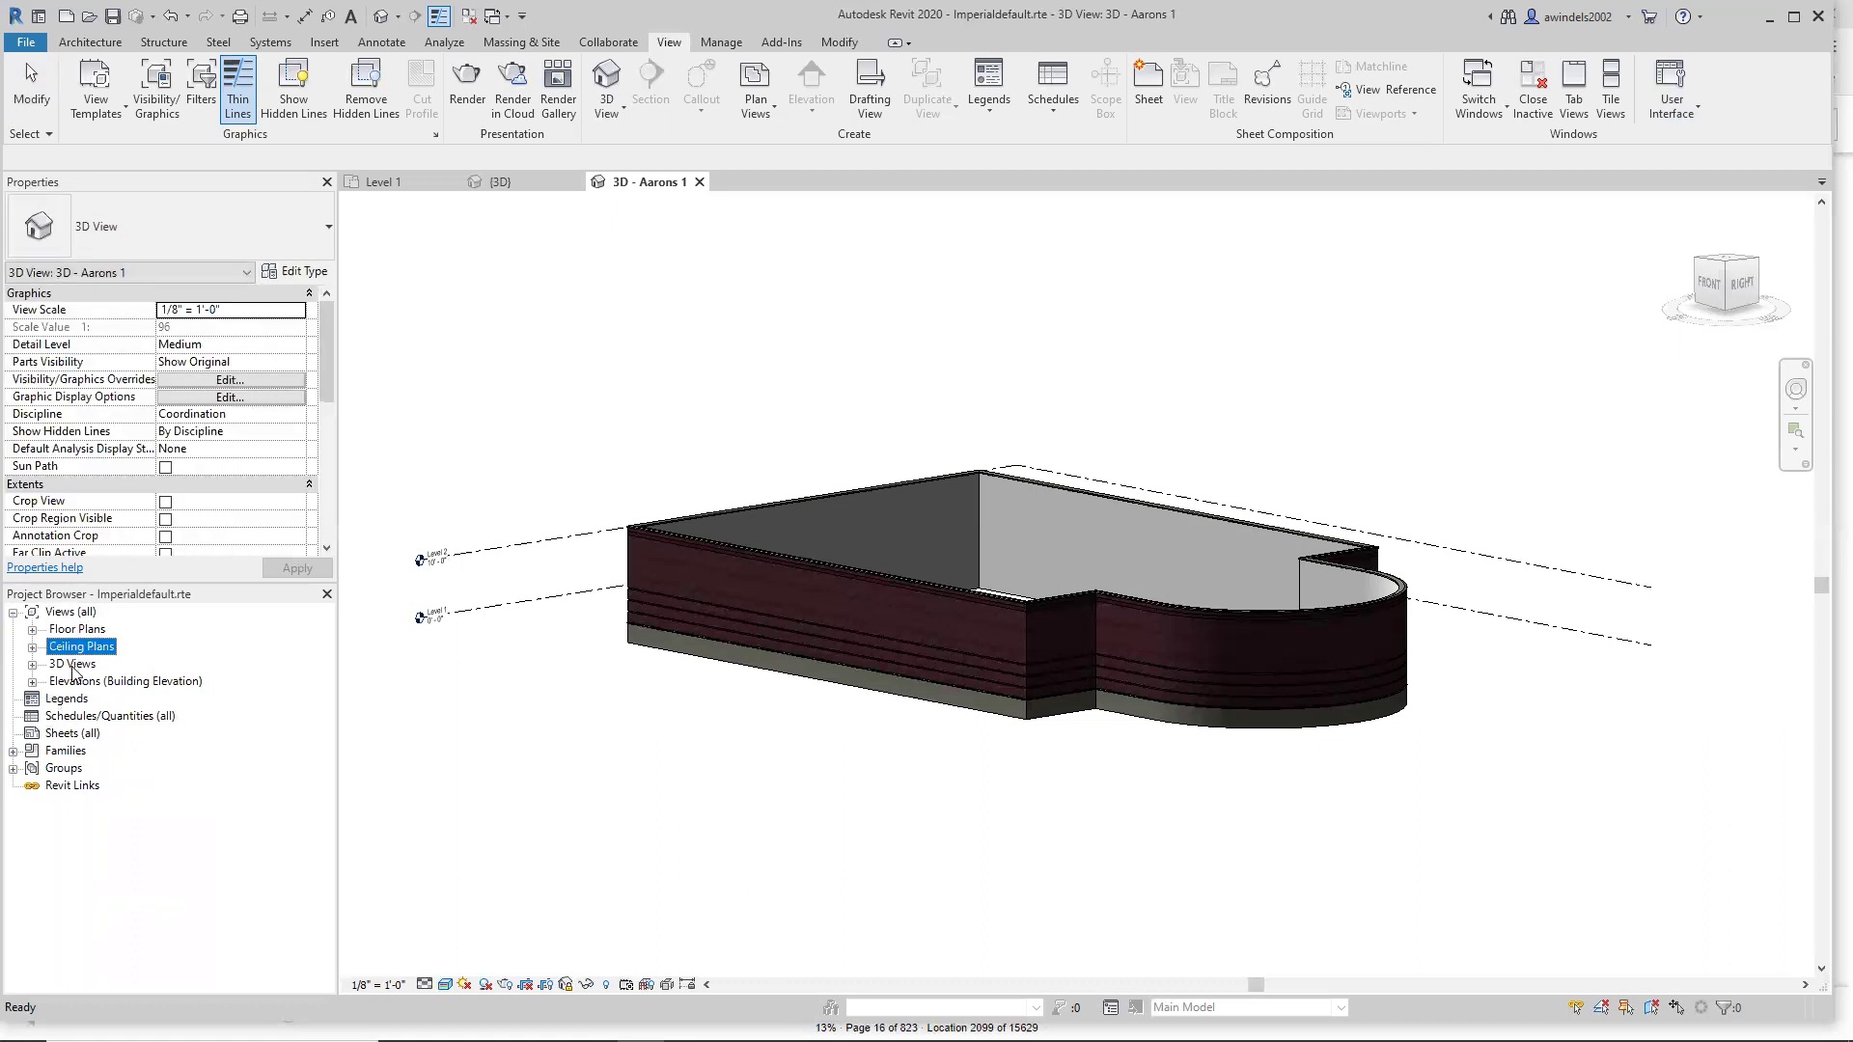
click(78, 666)
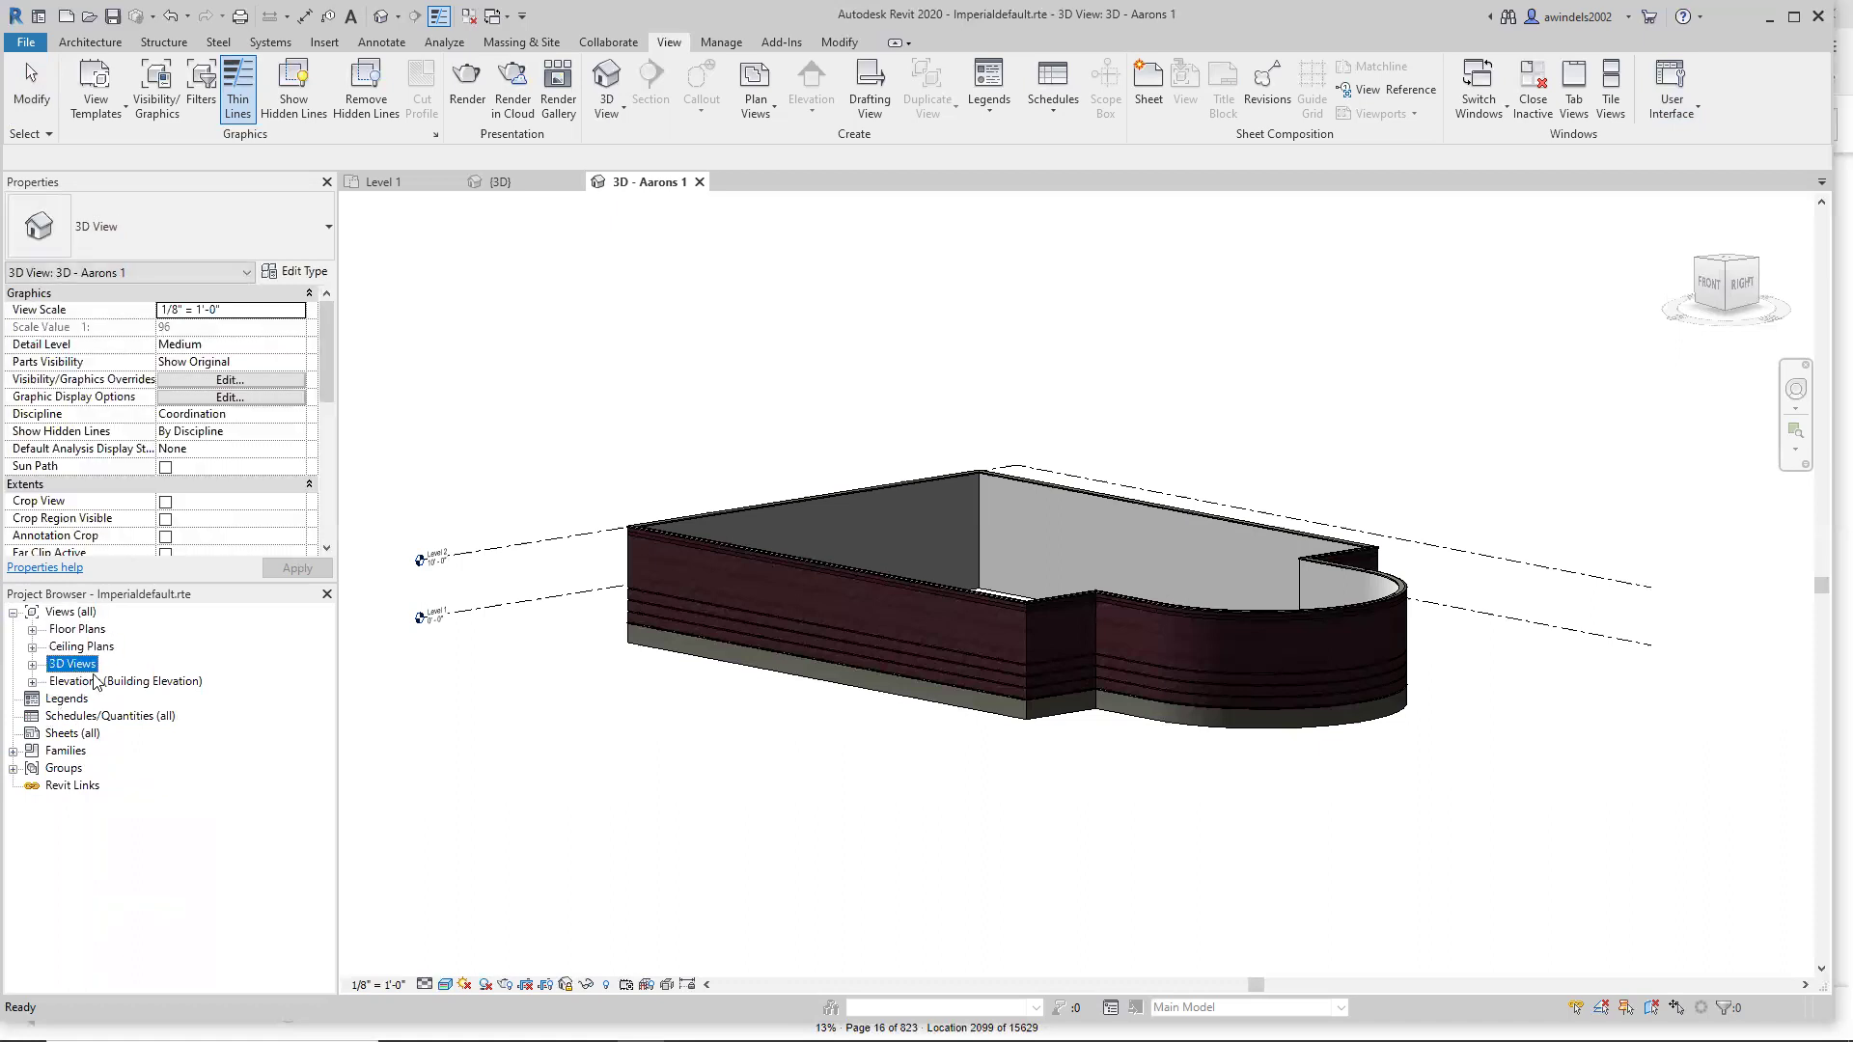
click(105, 681)
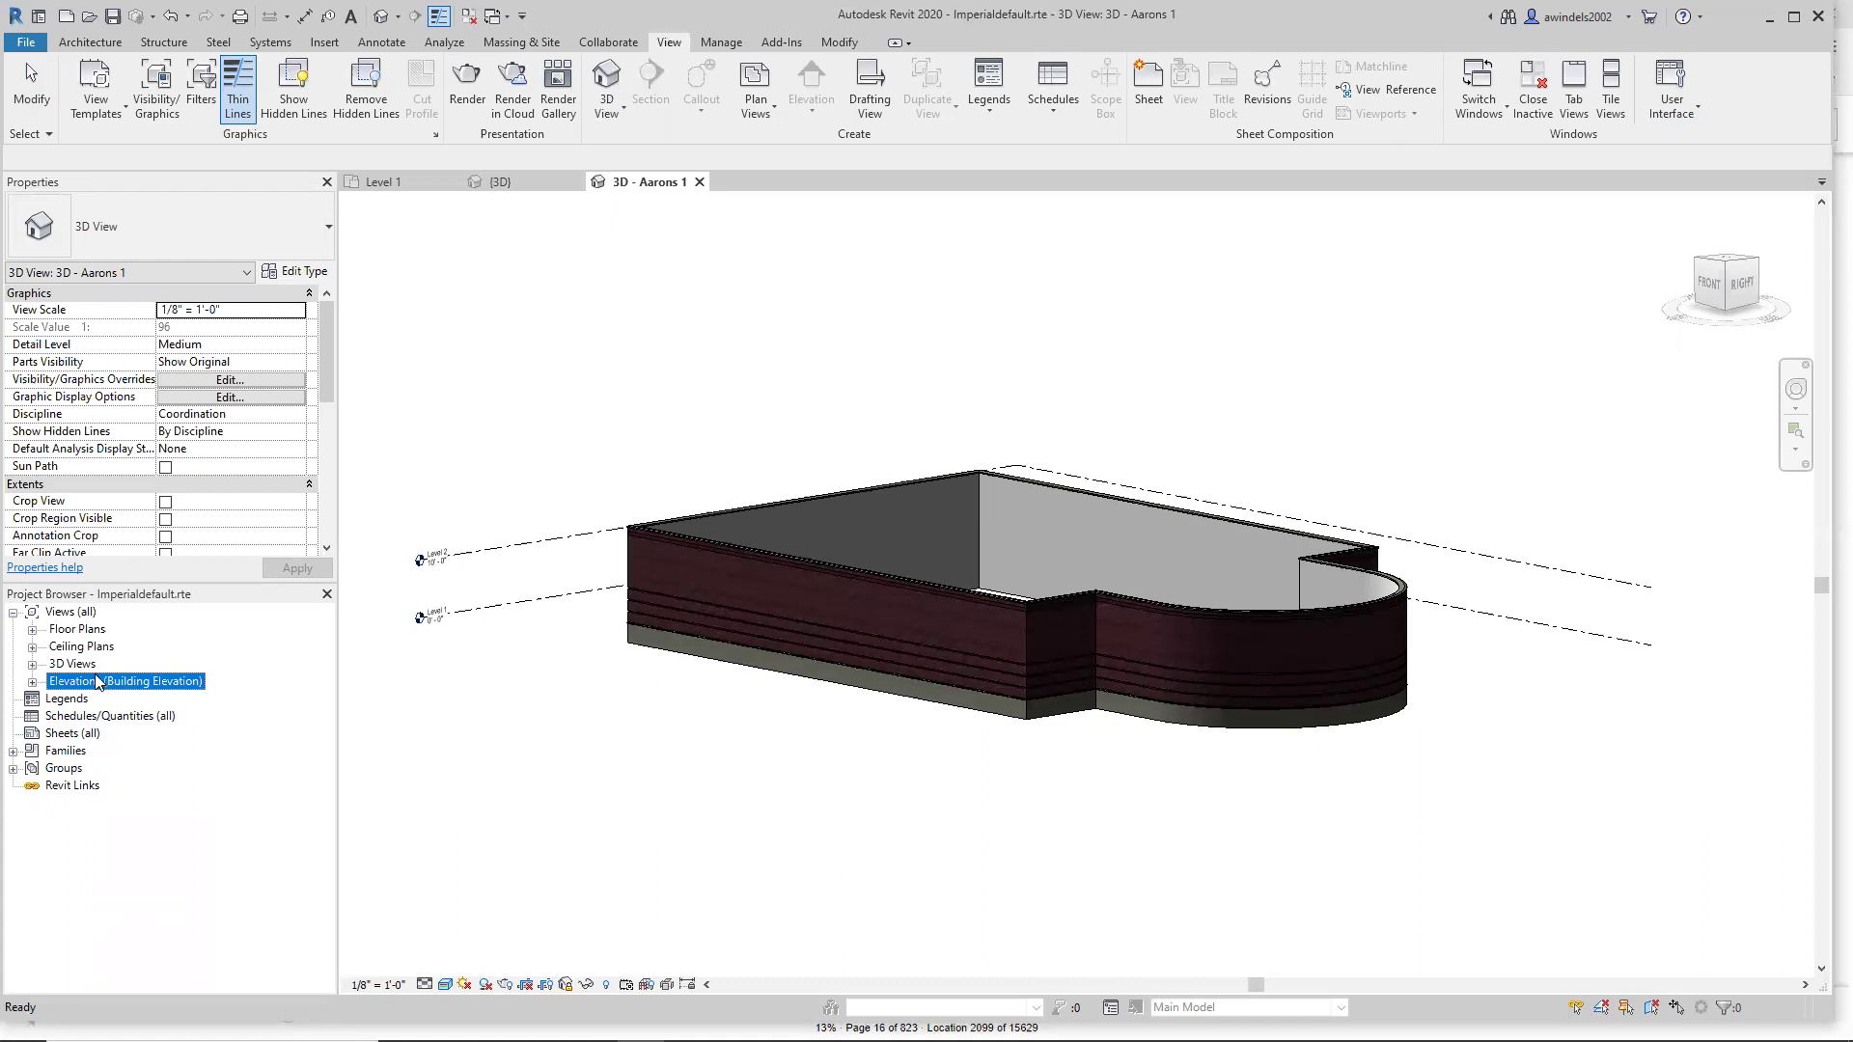
click(32, 629)
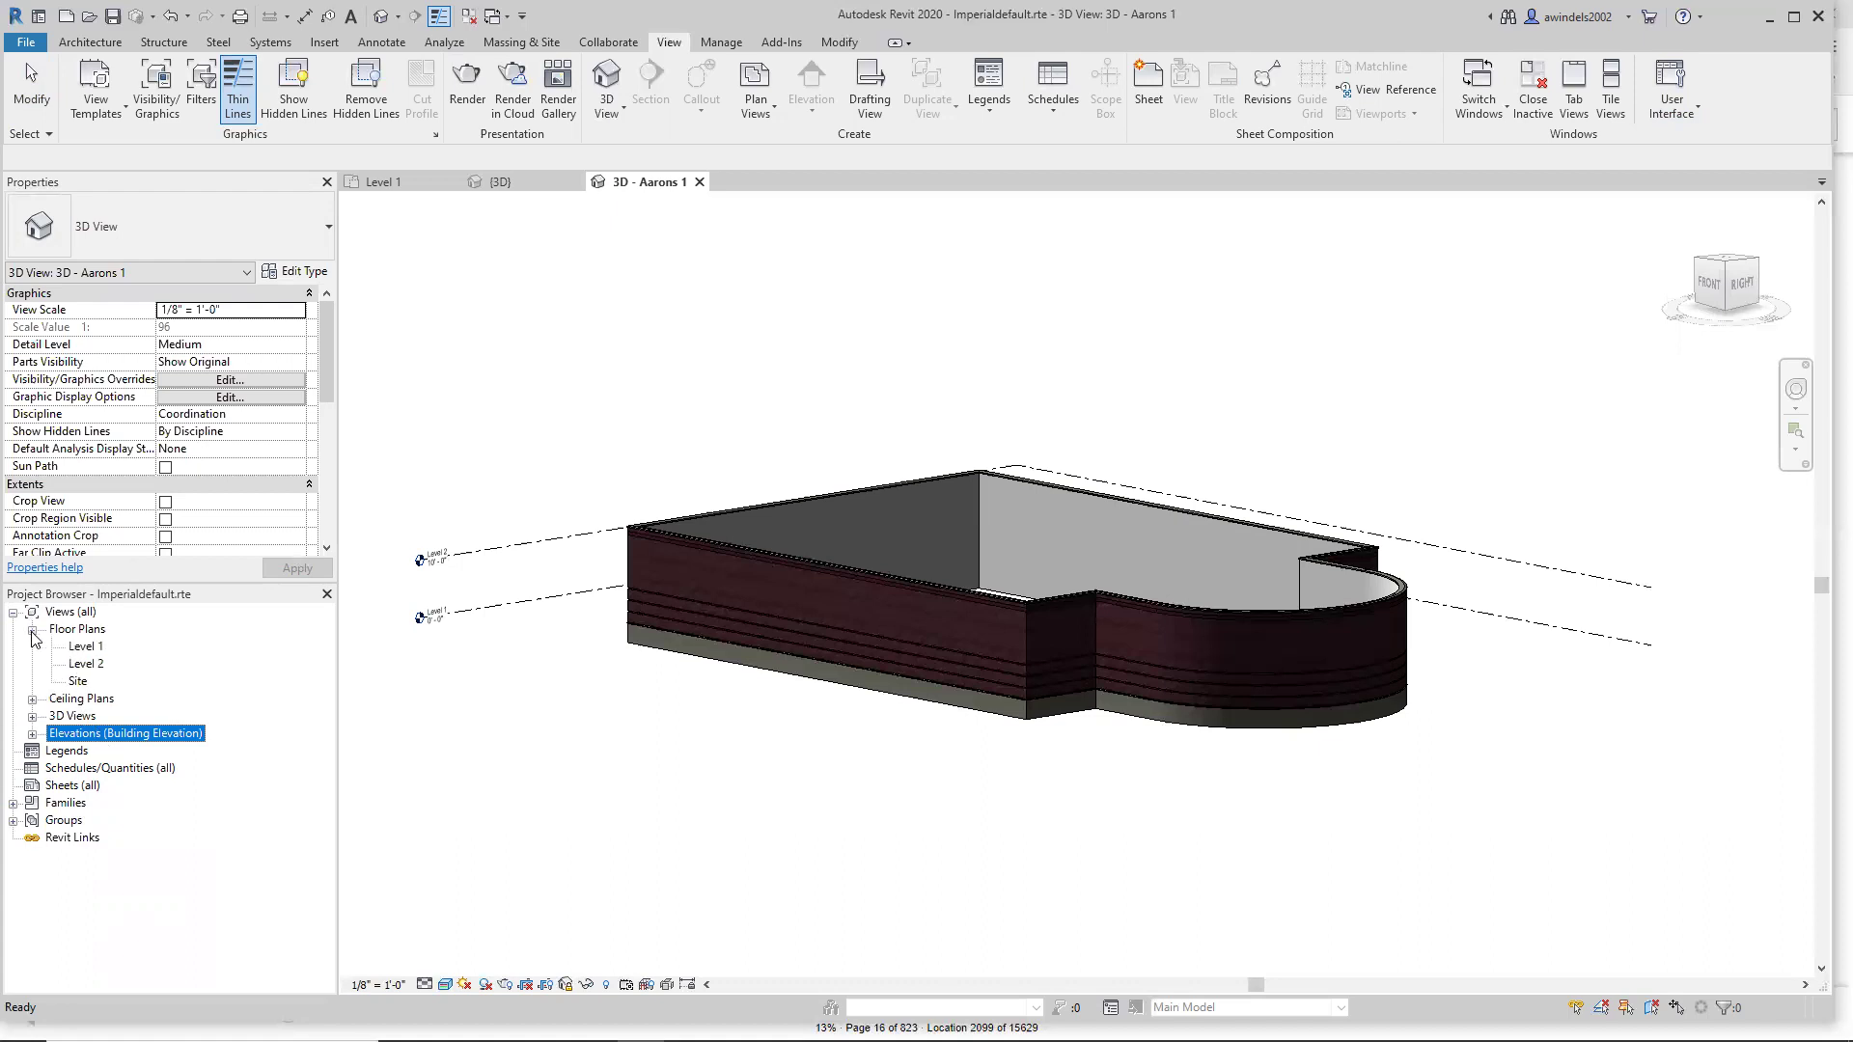
double_click(87, 664)
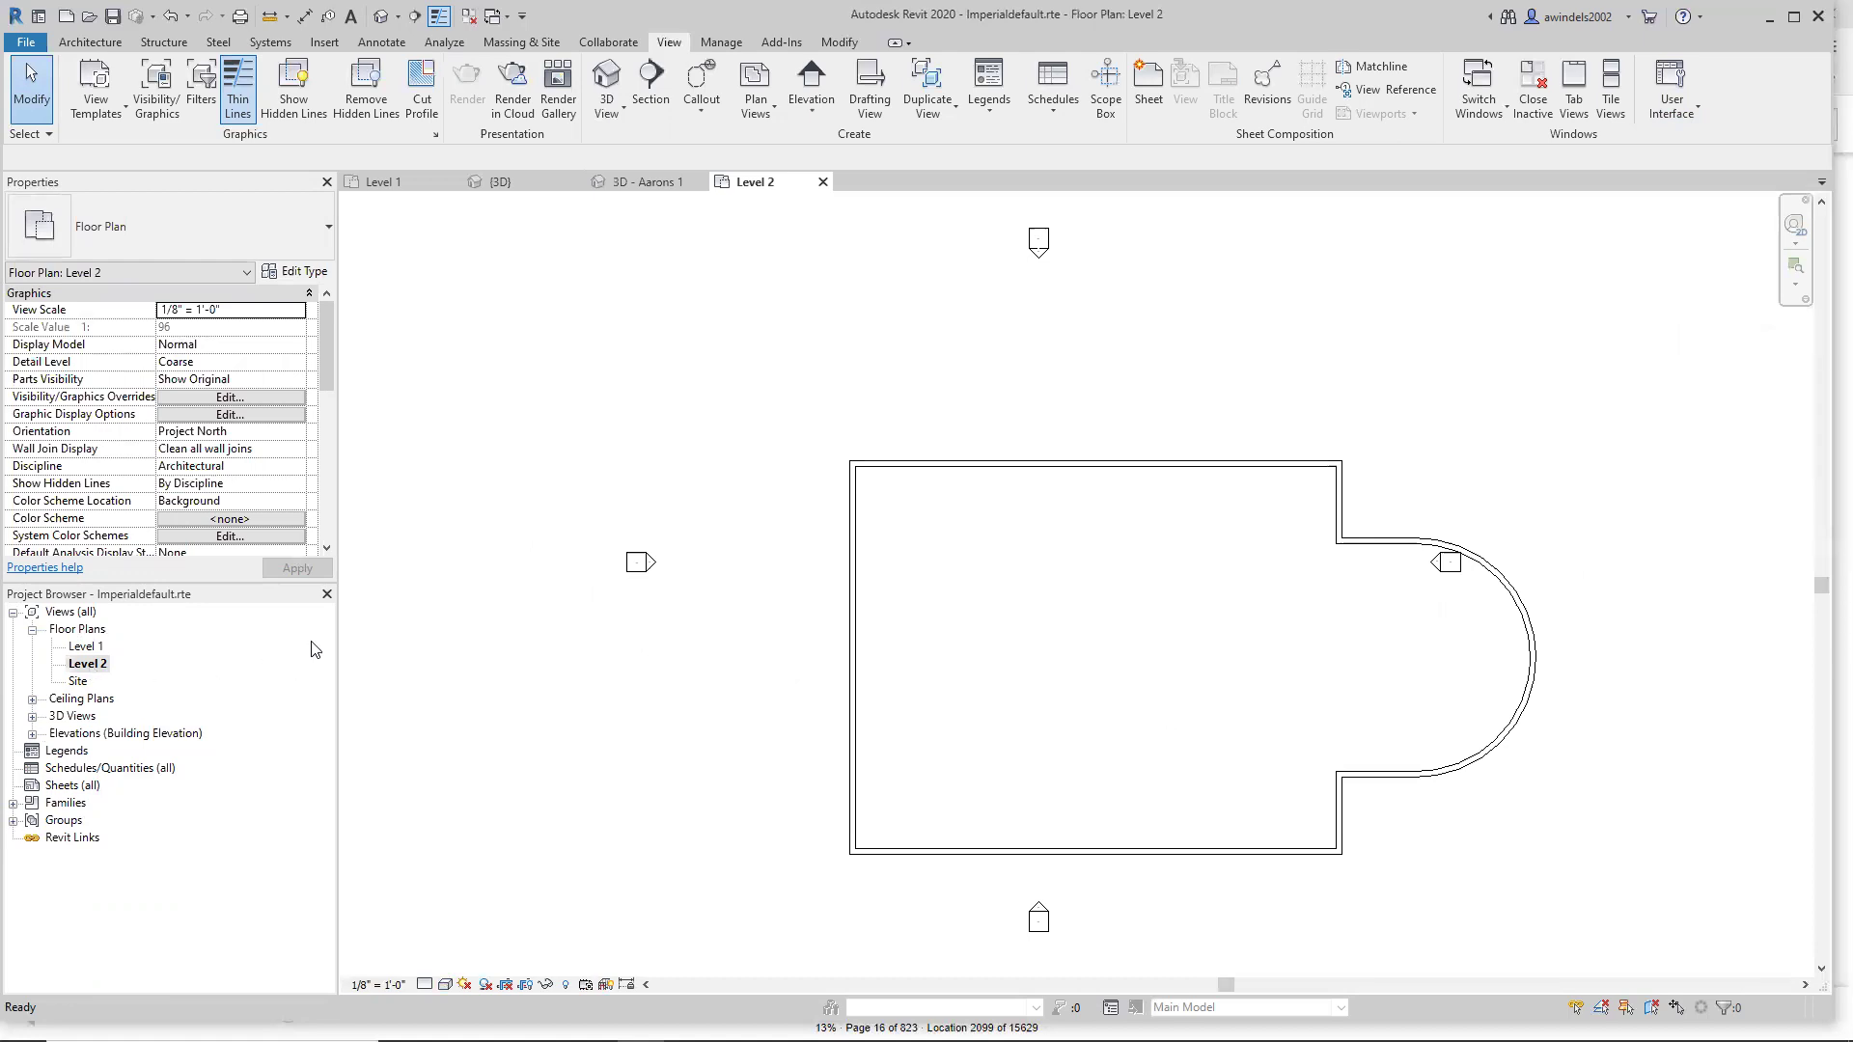
Select the whole east elevation marker in the Level 2 plan and move it outside the curved wall.
click(424, 985)
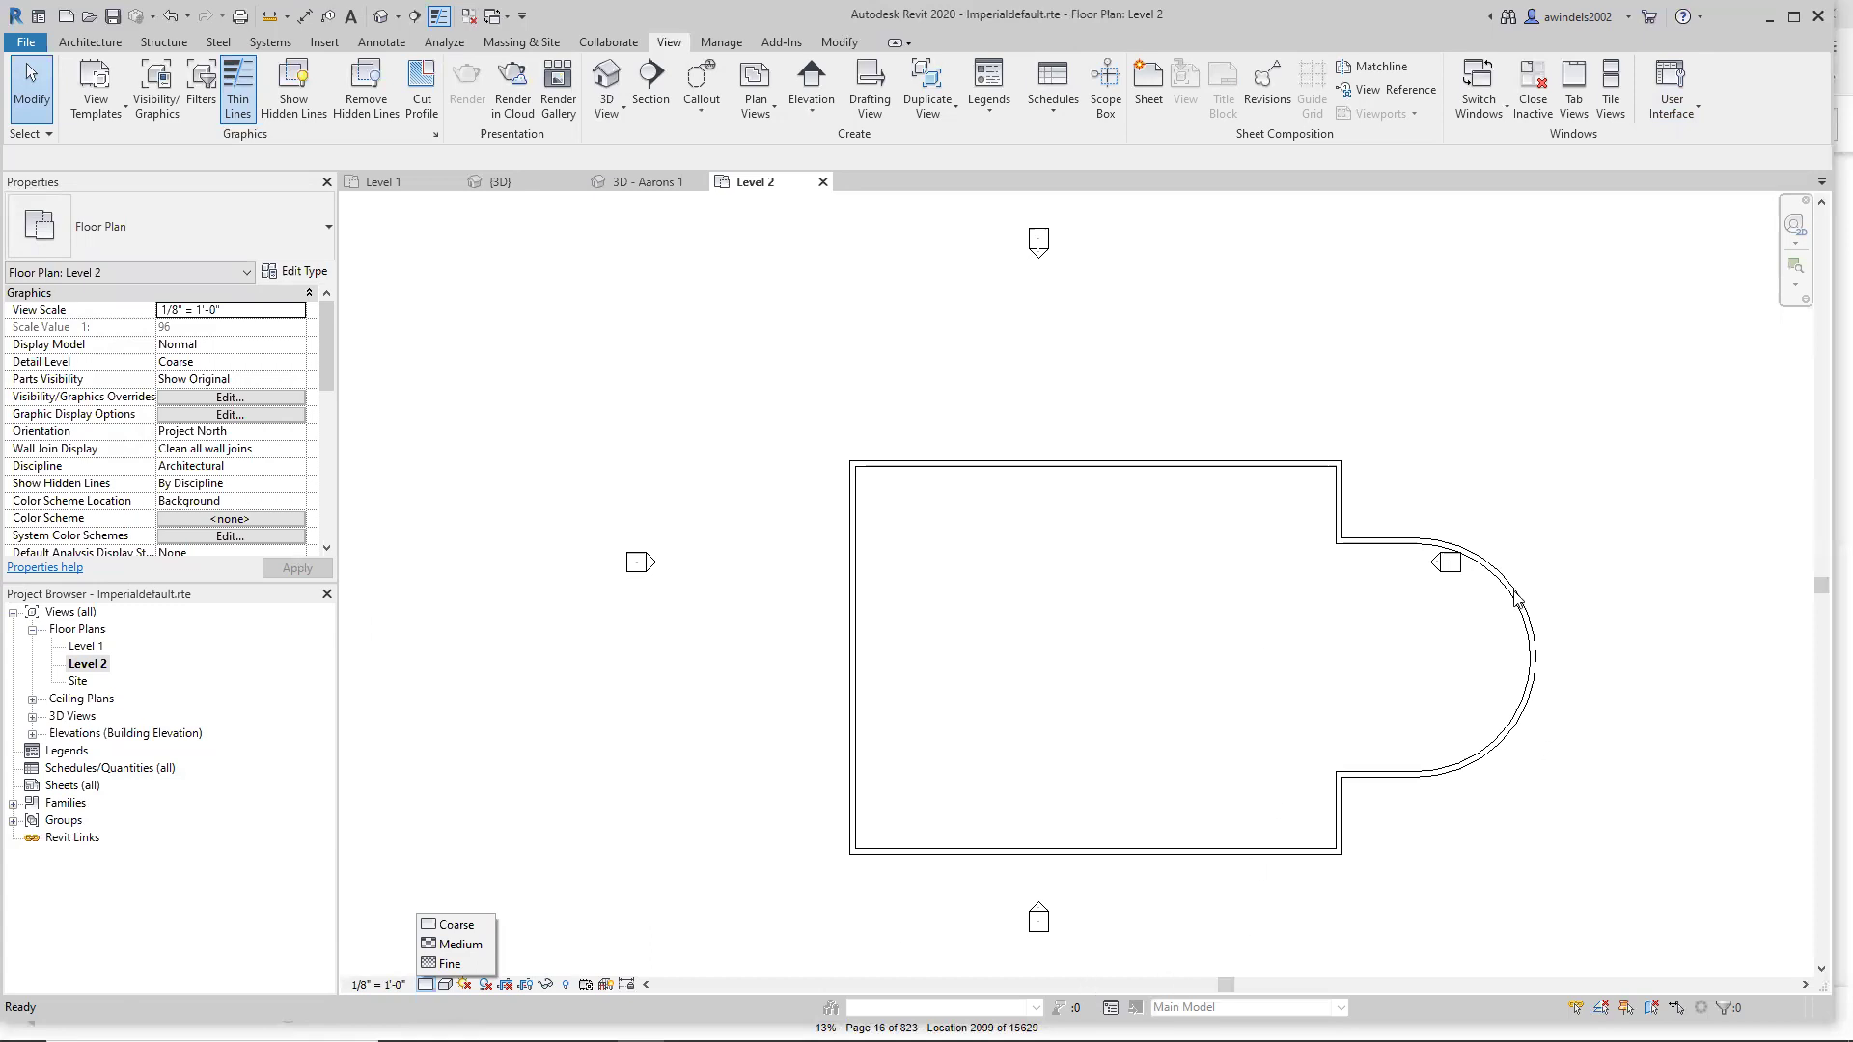
drag(1400, 503, 1491, 611)
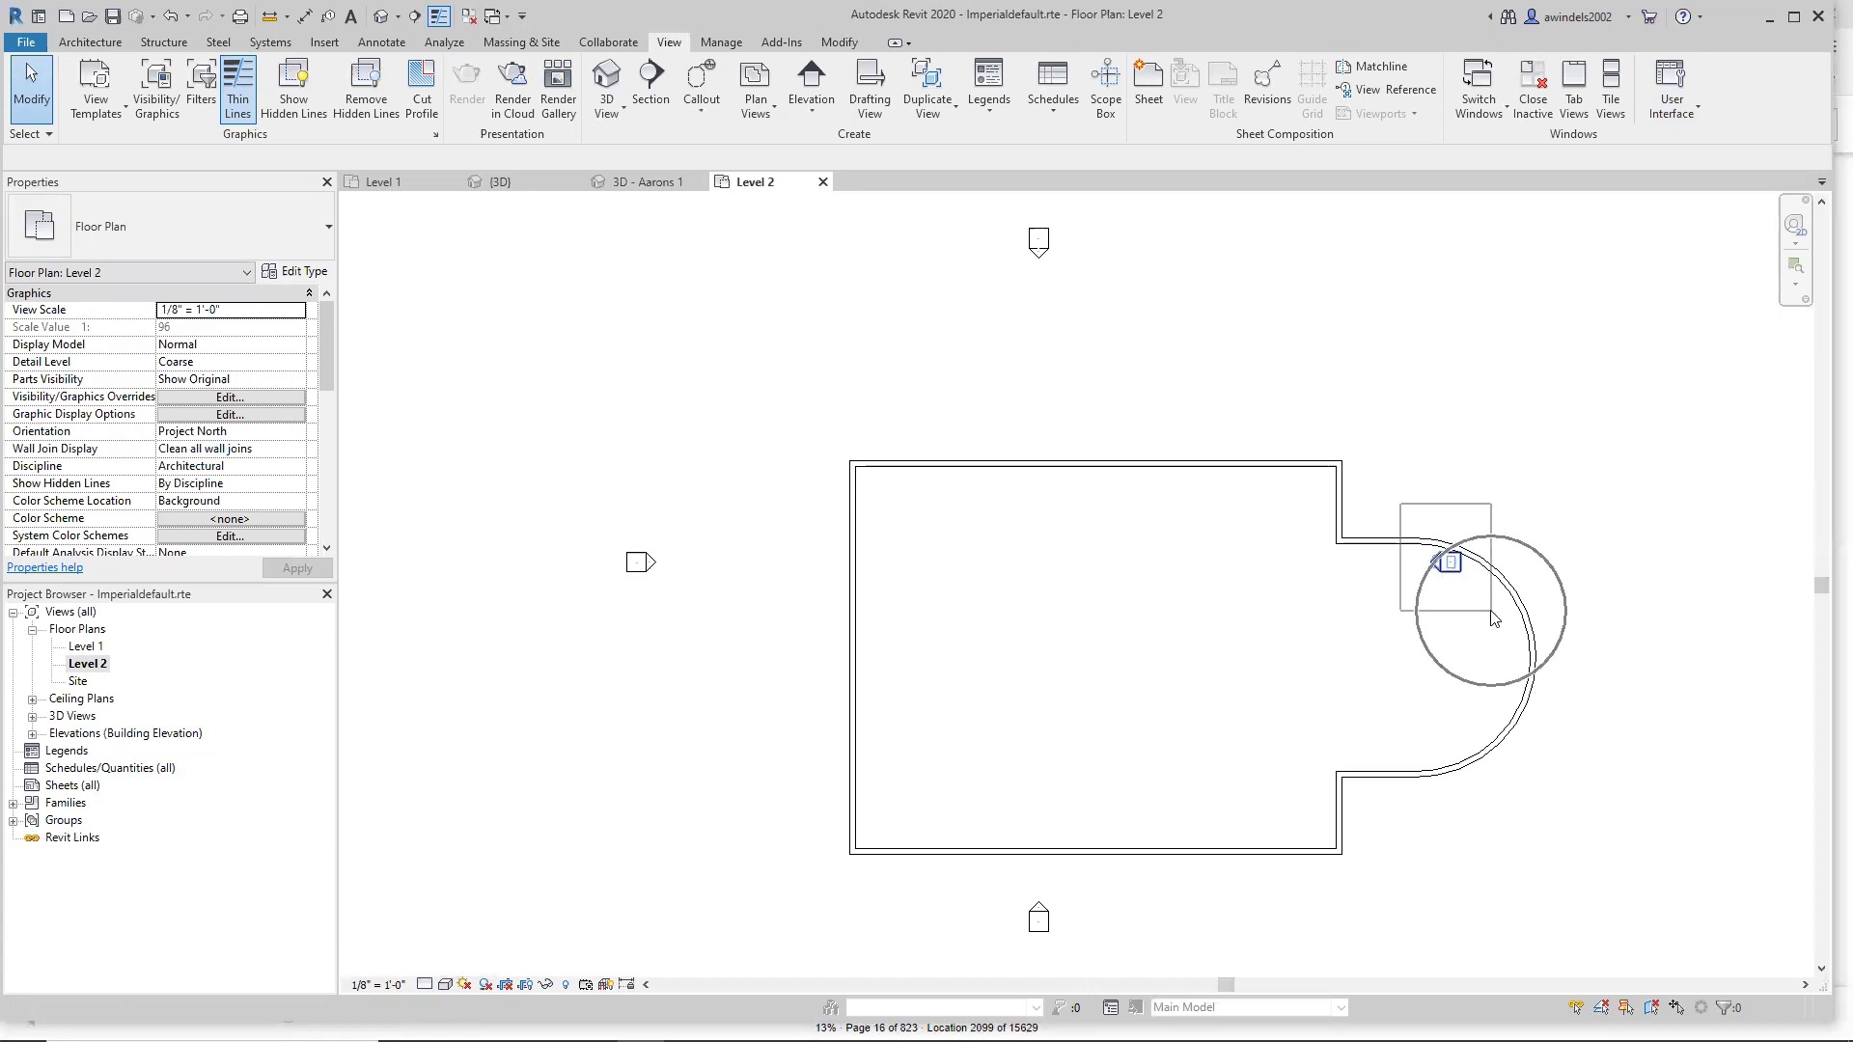
drag(1492, 614, 1492, 613)
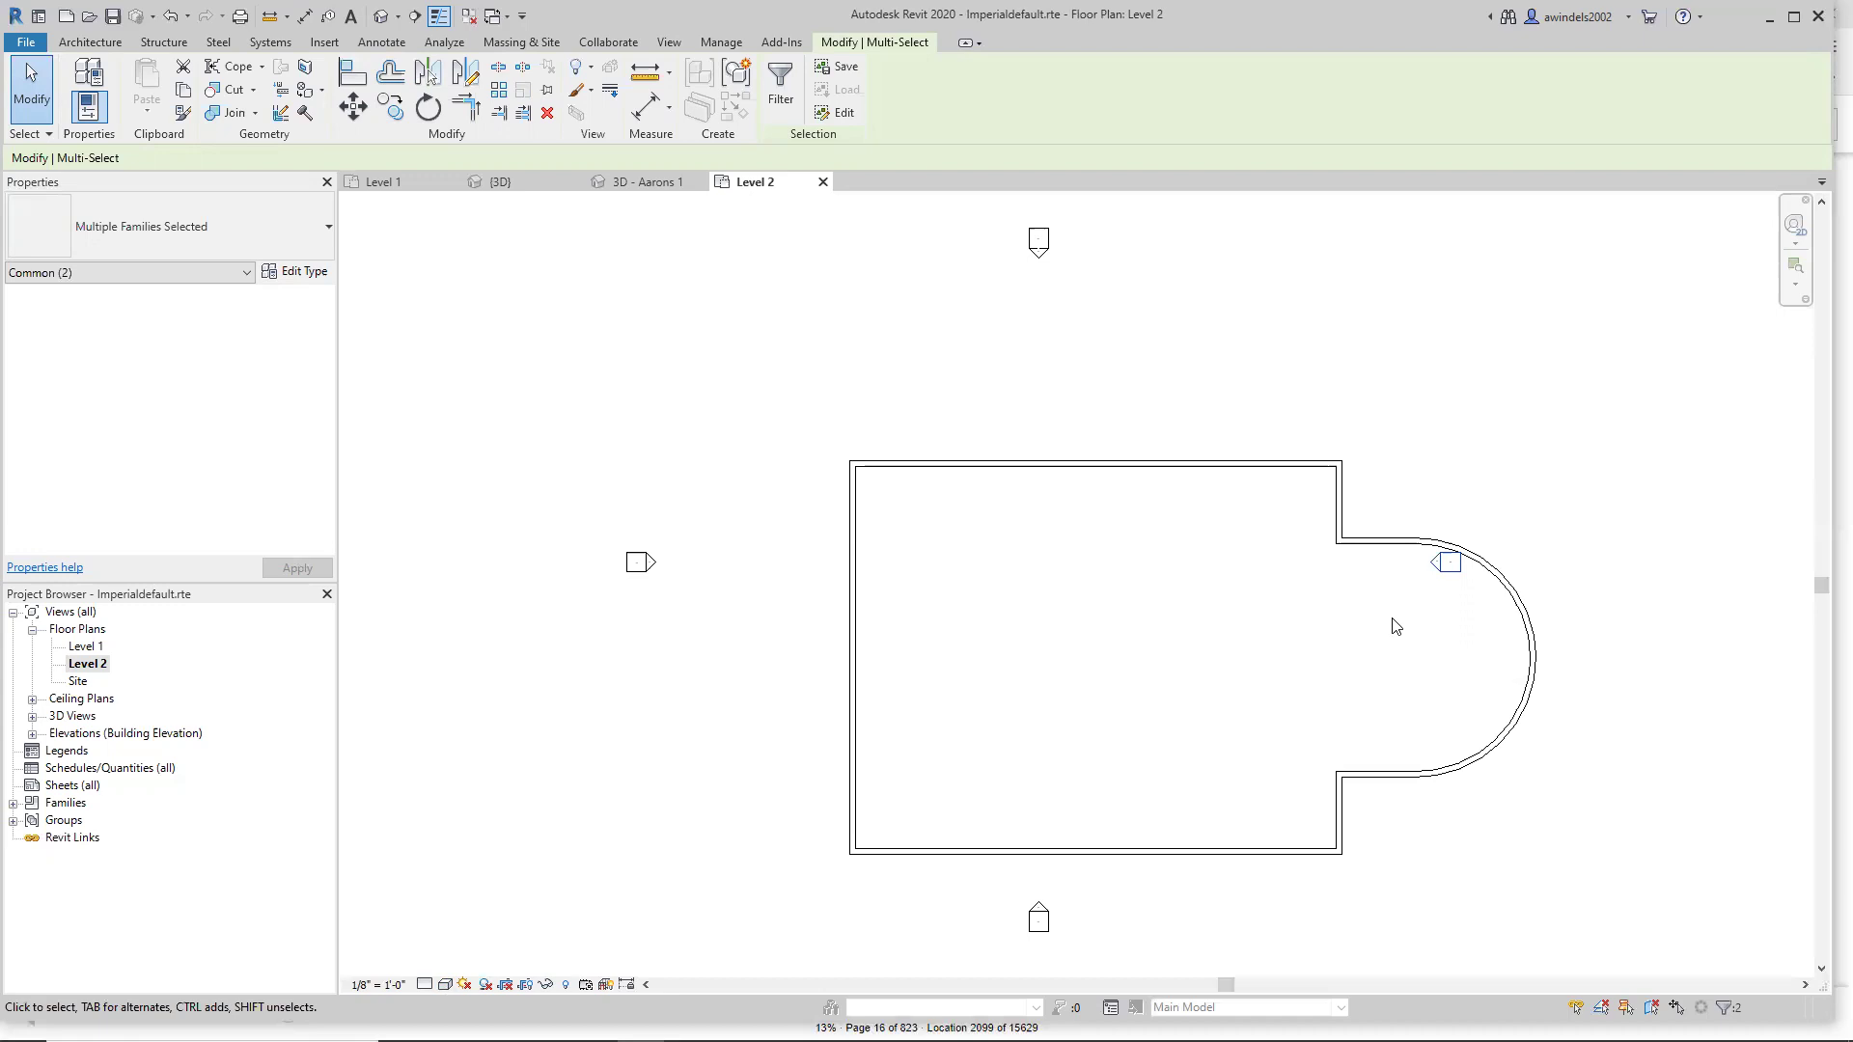
drag(1410, 509, 1508, 621)
drag(1431, 501, 1451, 550)
drag(1417, 480, 1496, 613)
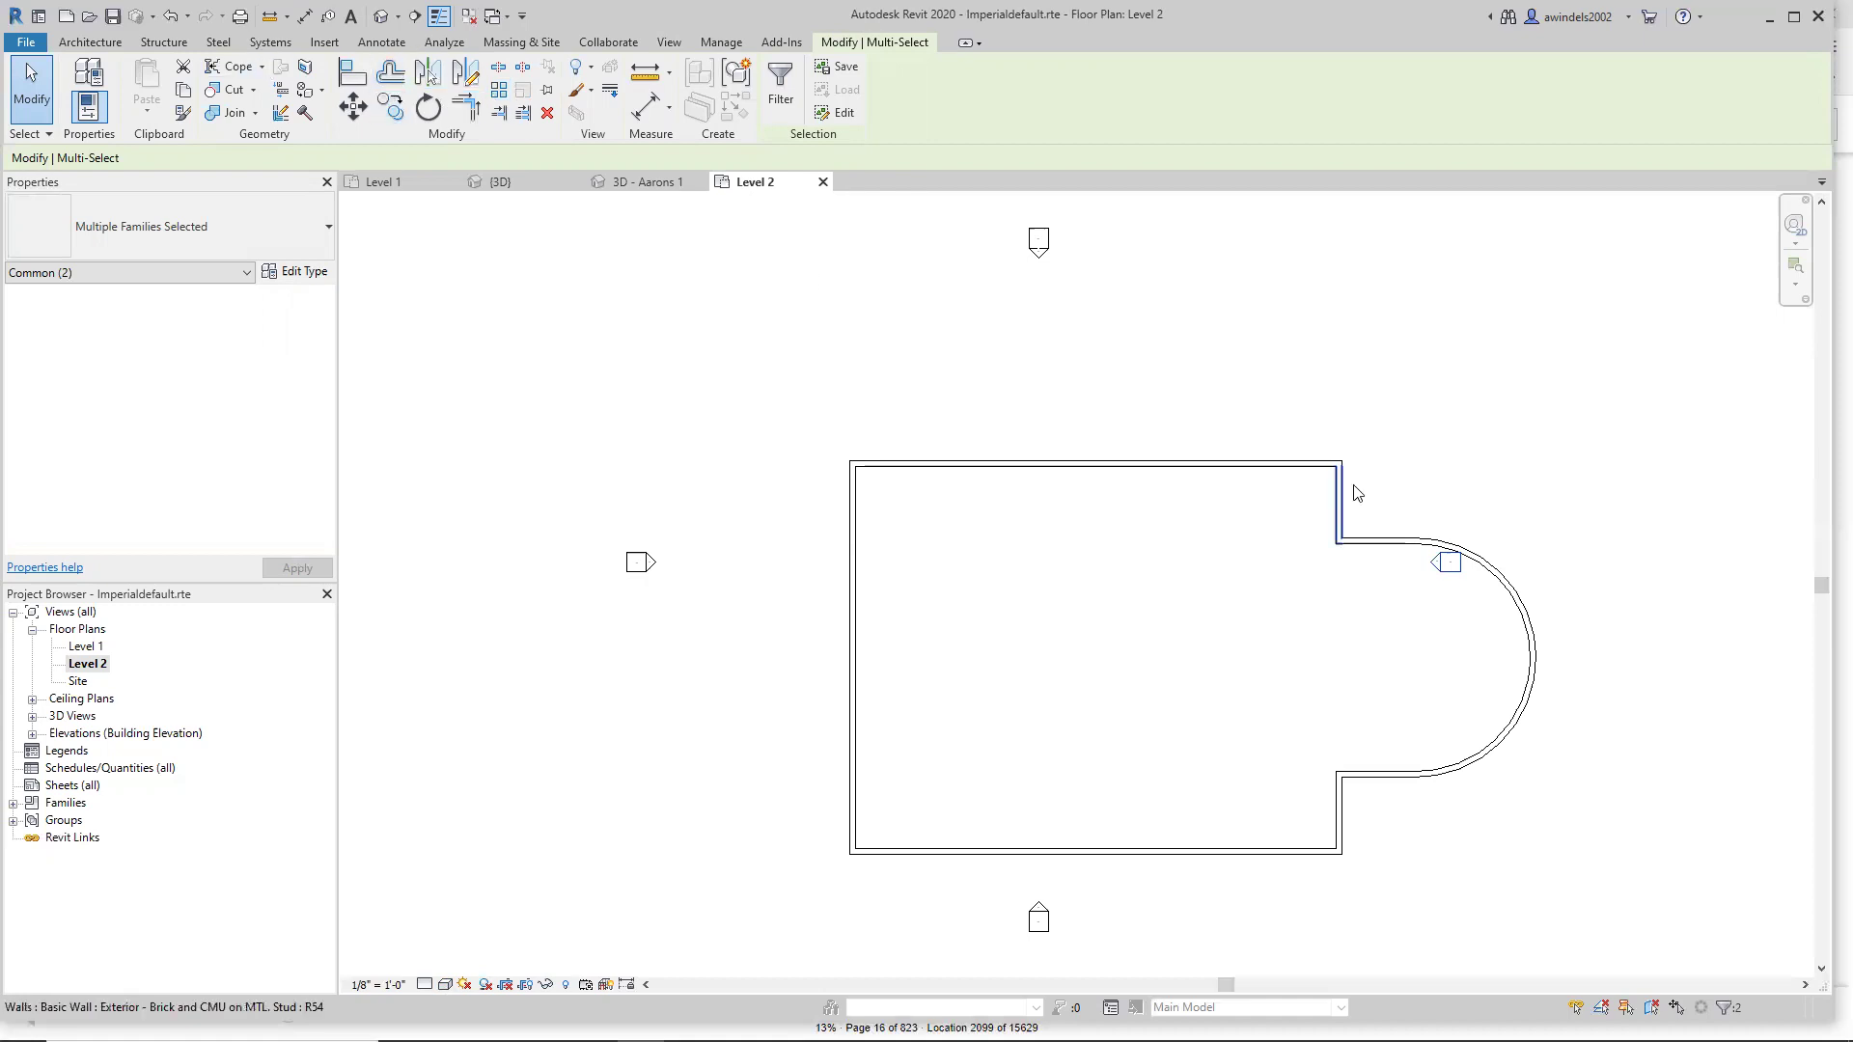
scroll(1453, 565, up, 4)
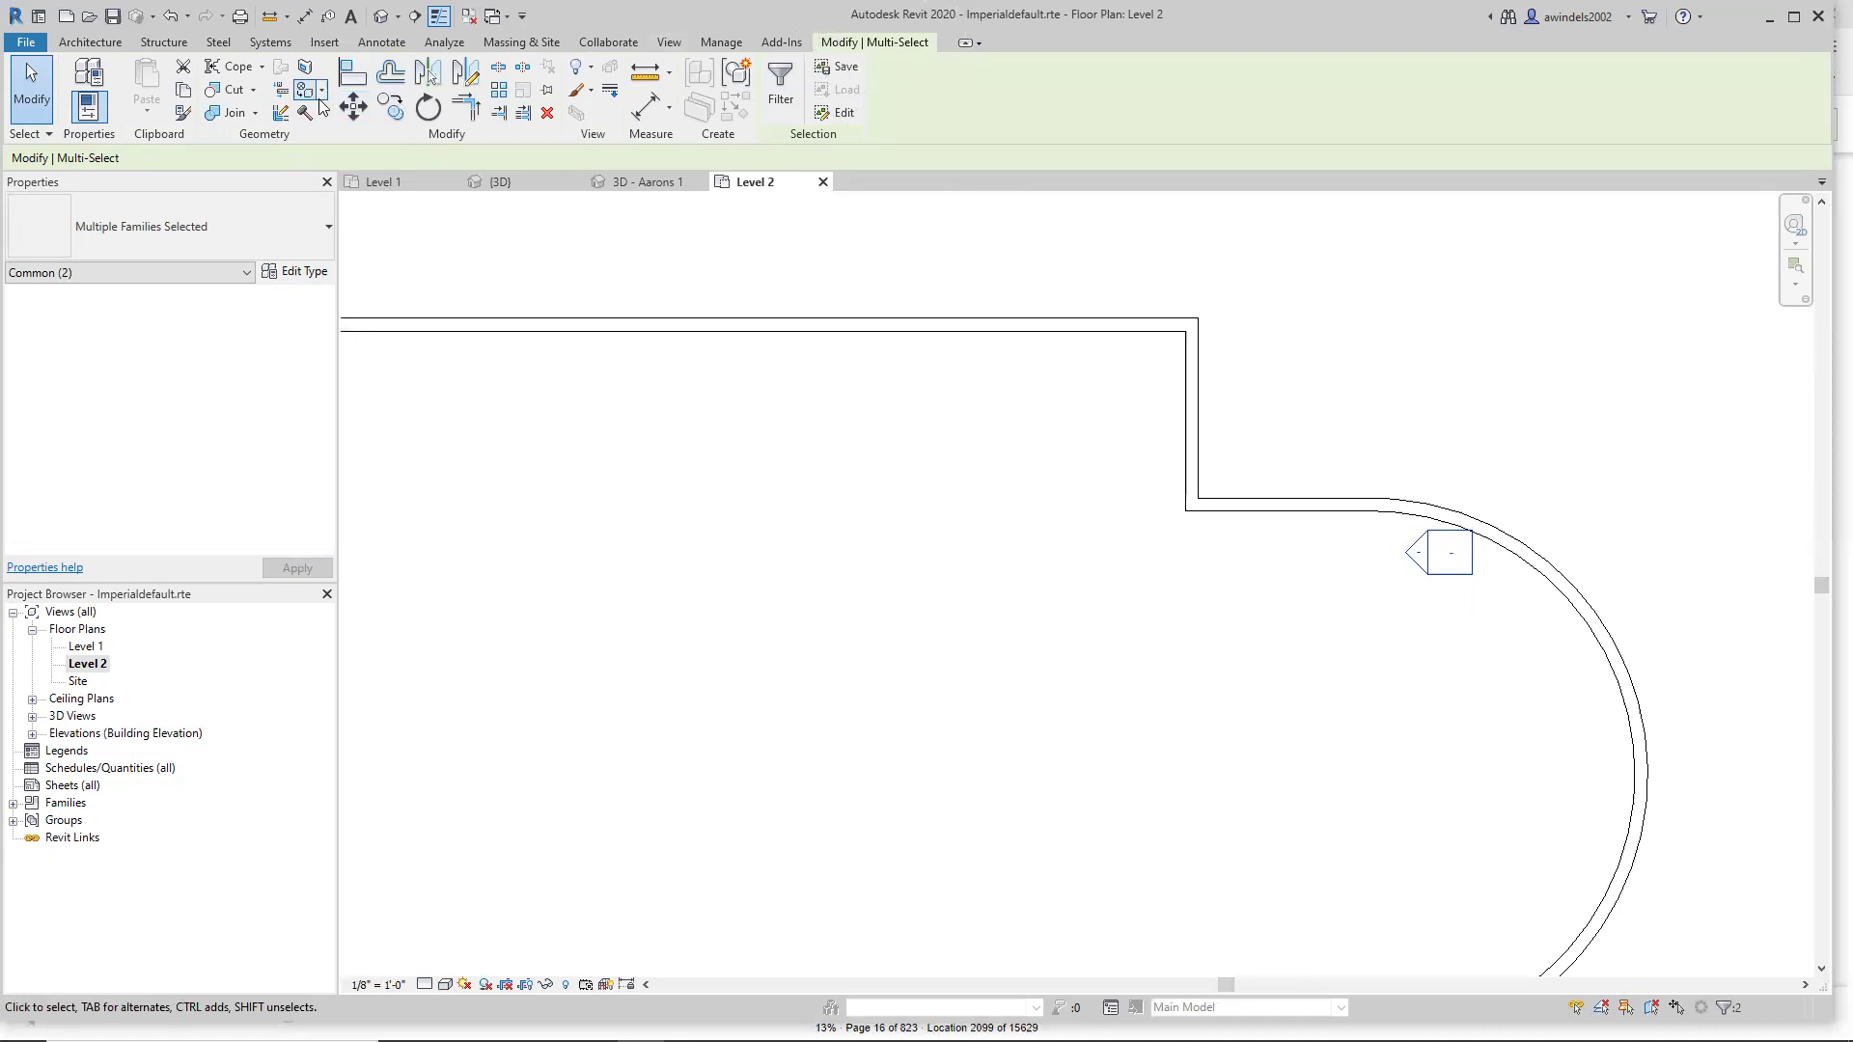
click(350, 109)
click(1411, 576)
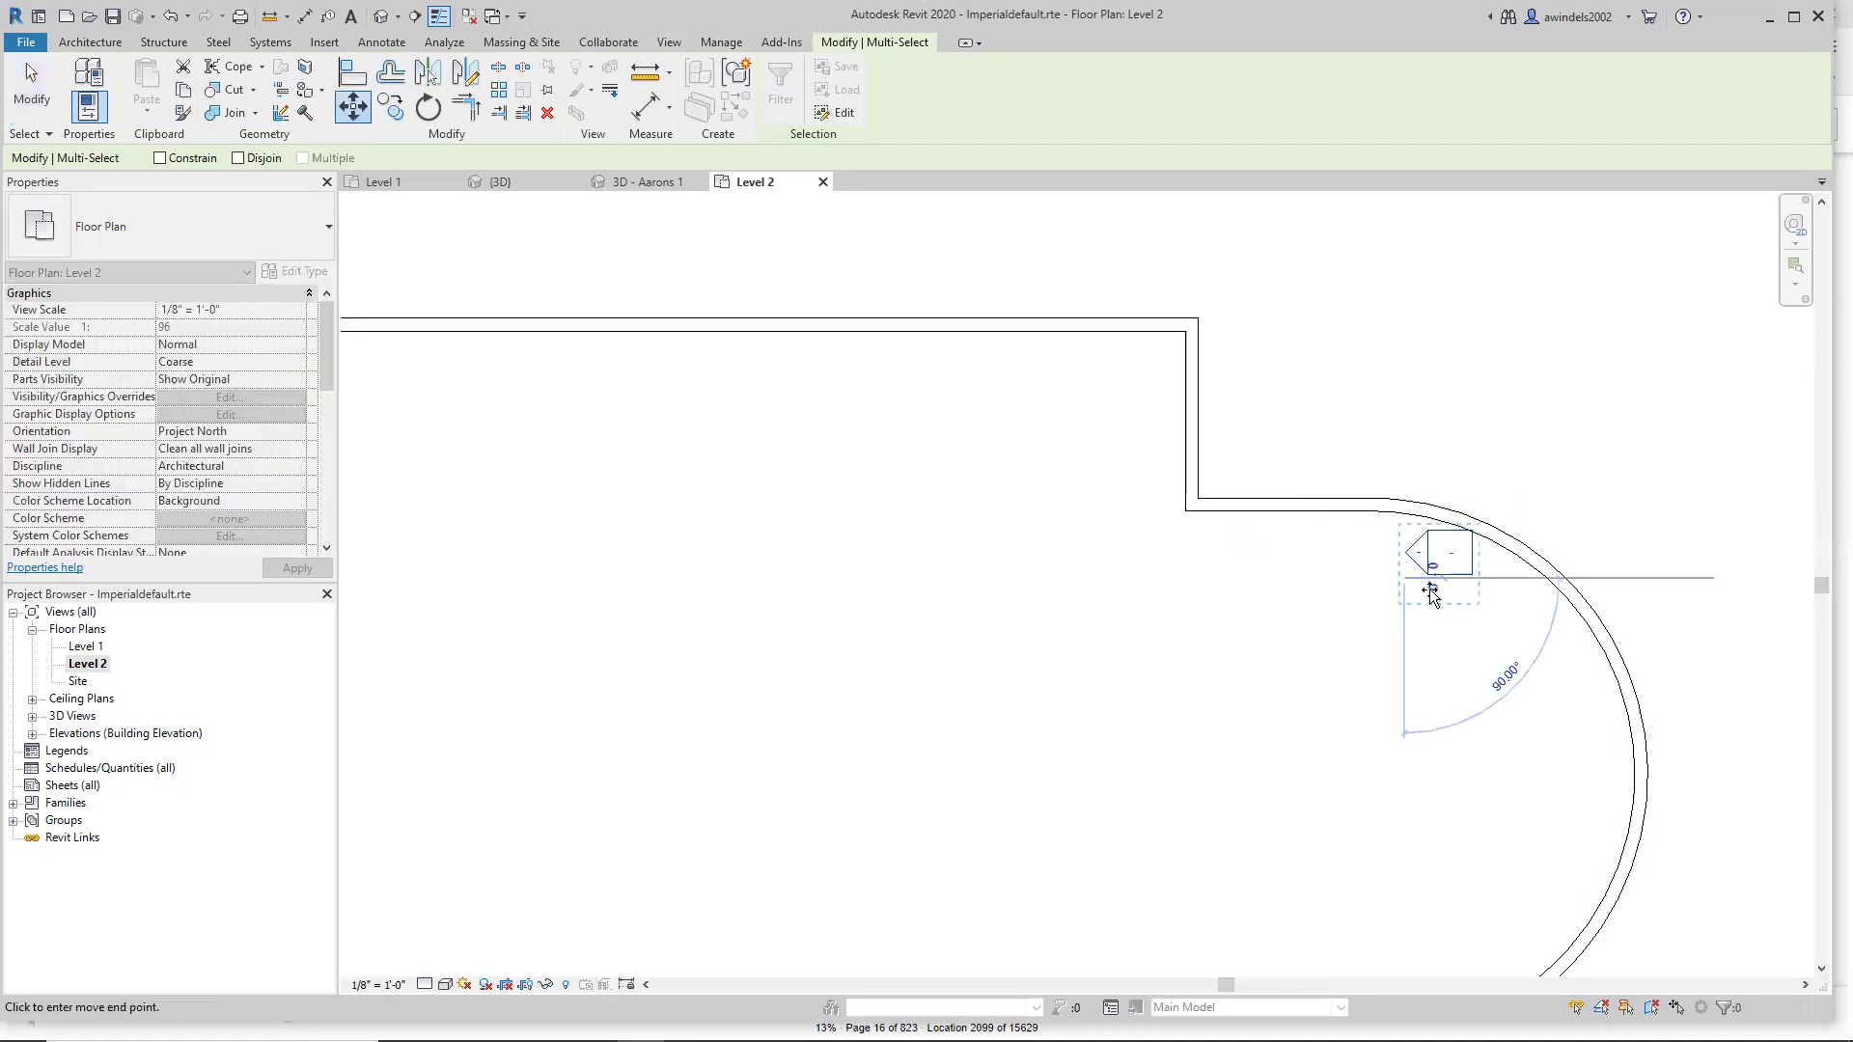
click(1730, 786)
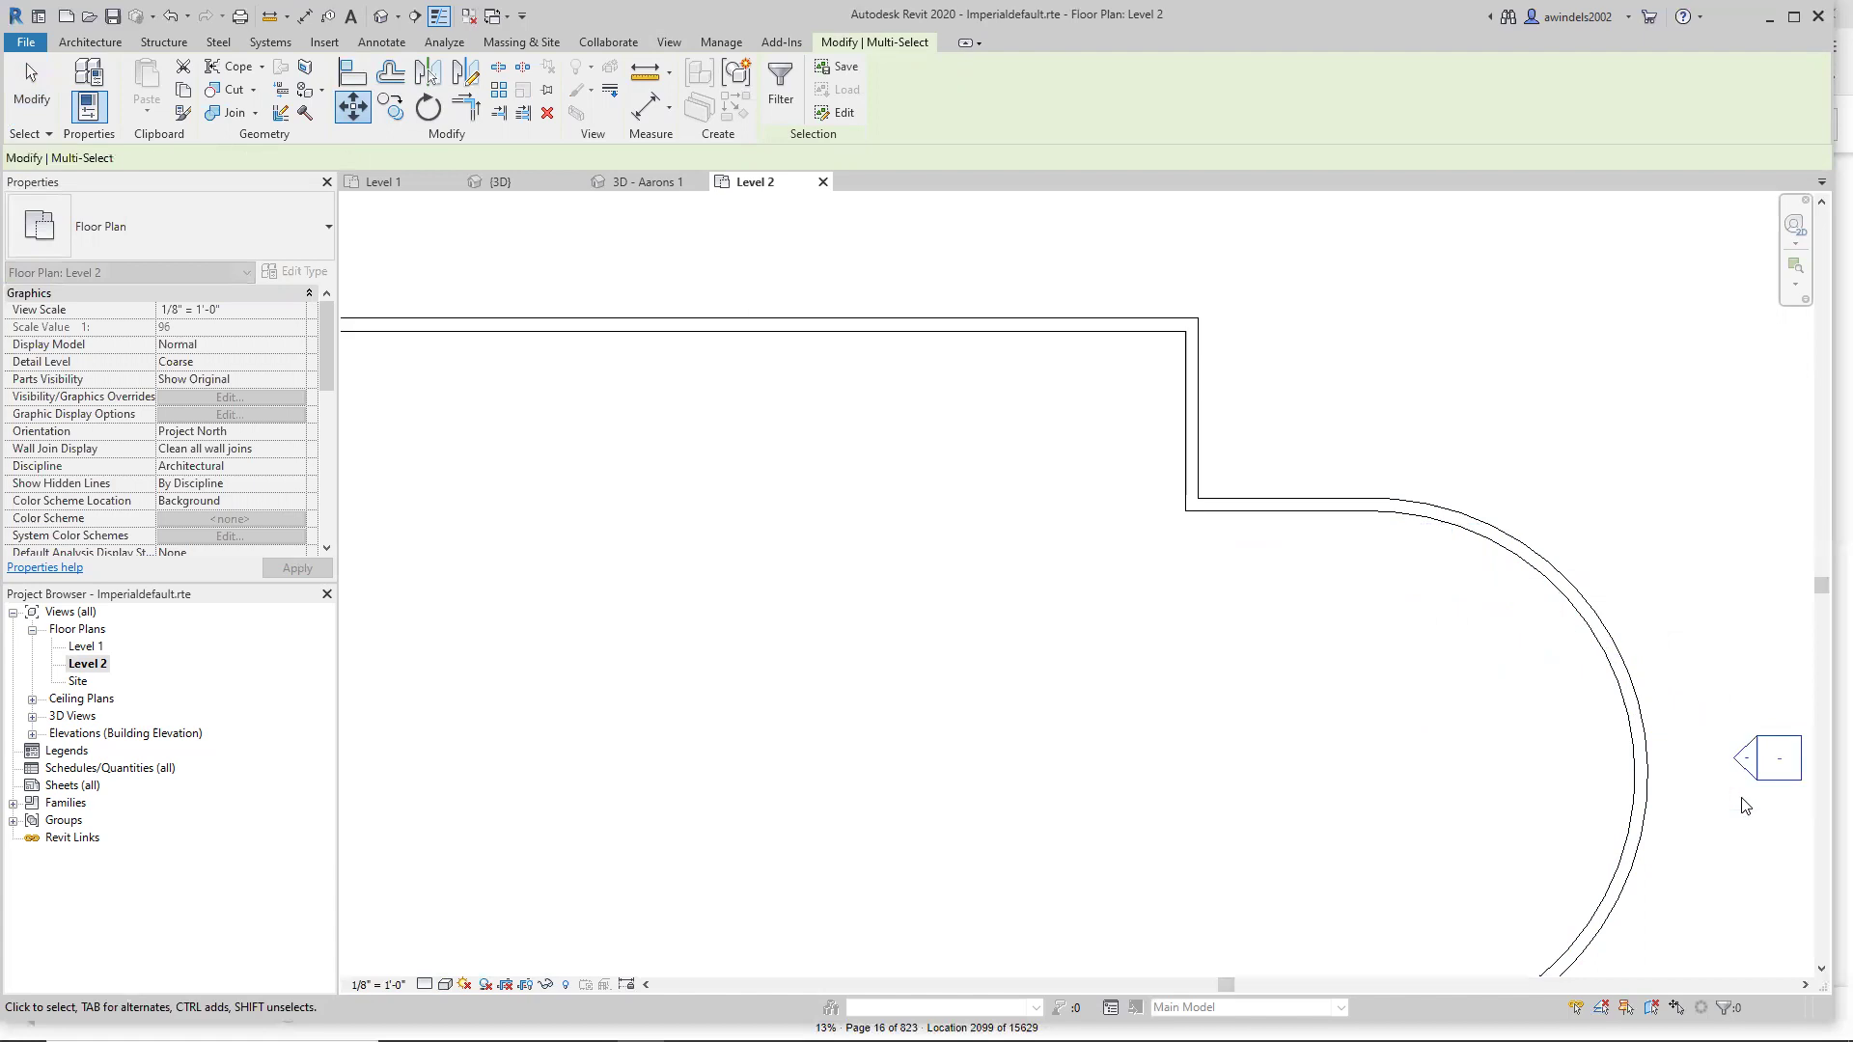
middle_drag(1743, 806, 1203, 619)
click(1203, 620)
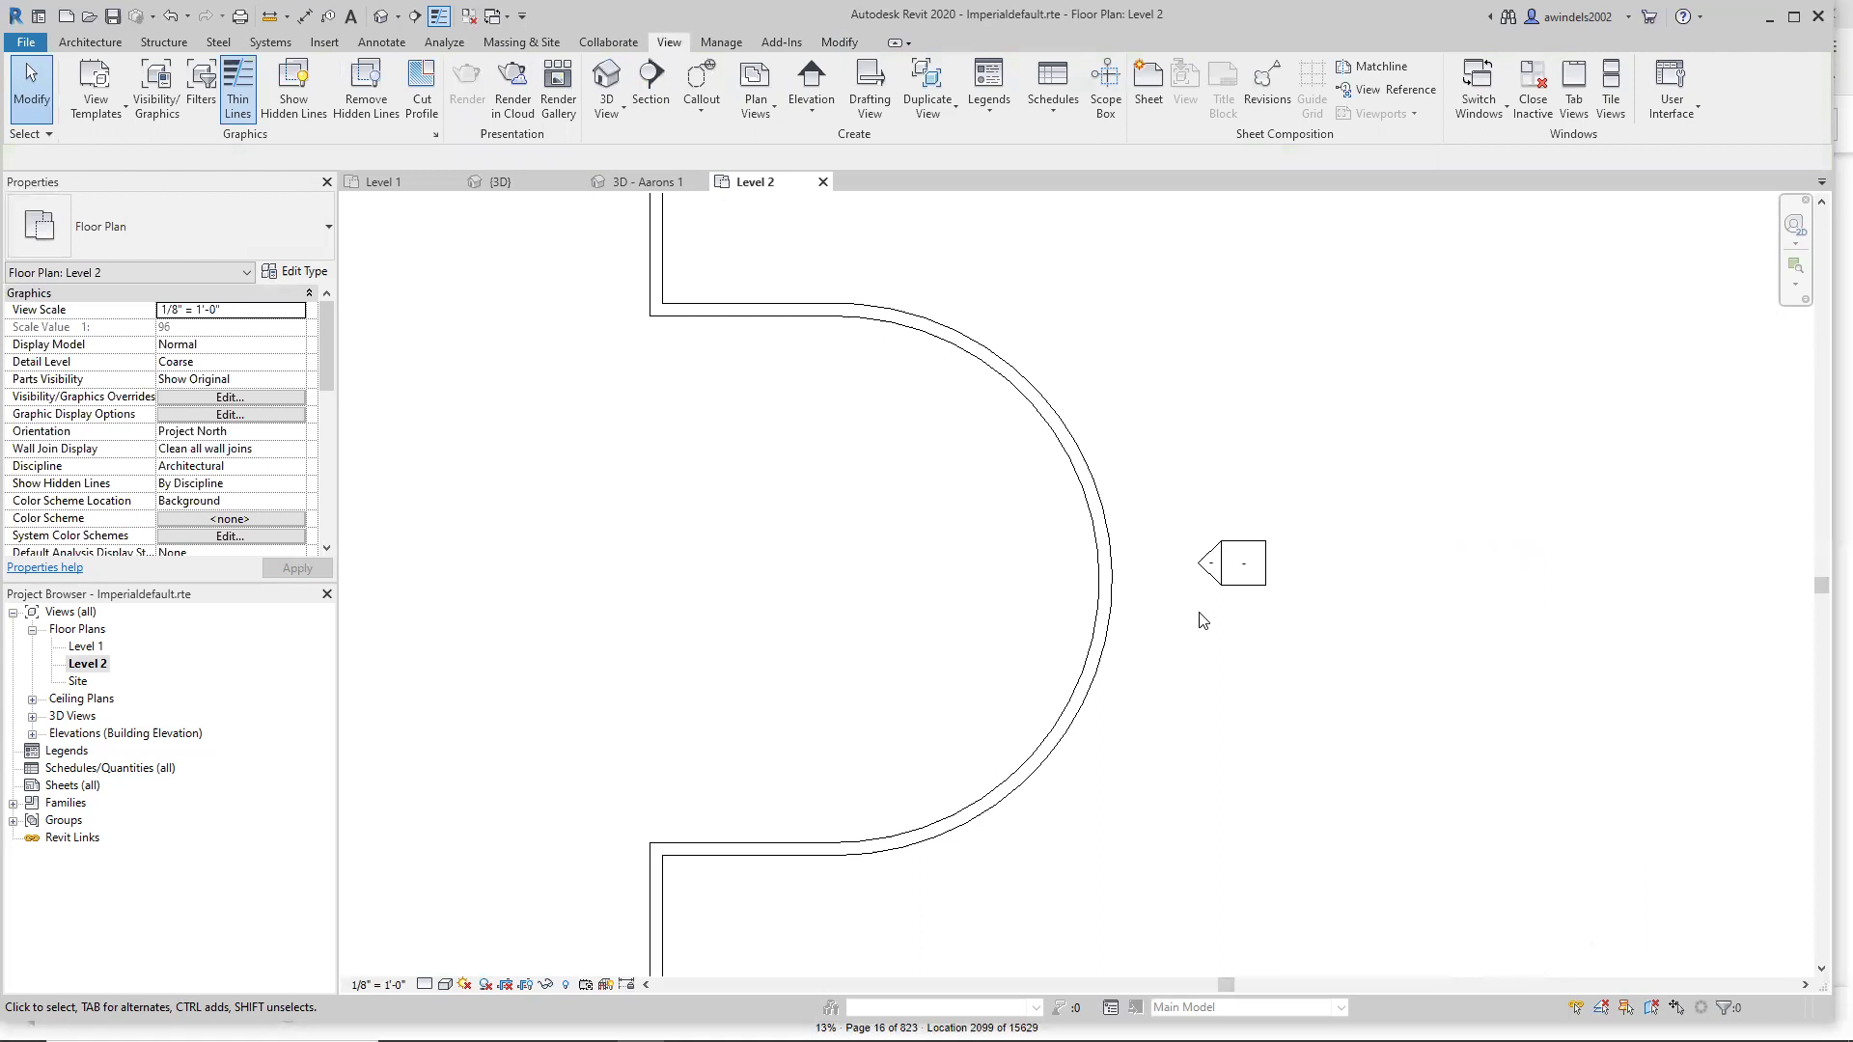
Examine the North and South elevation markers around the building in the Level 2 plan.
scroll(1212, 621, down, 2)
scroll(1296, 645, down, 1)
middle_drag(1369, 674, 1631, 698)
middle_drag(1487, 693, 1523, 695)
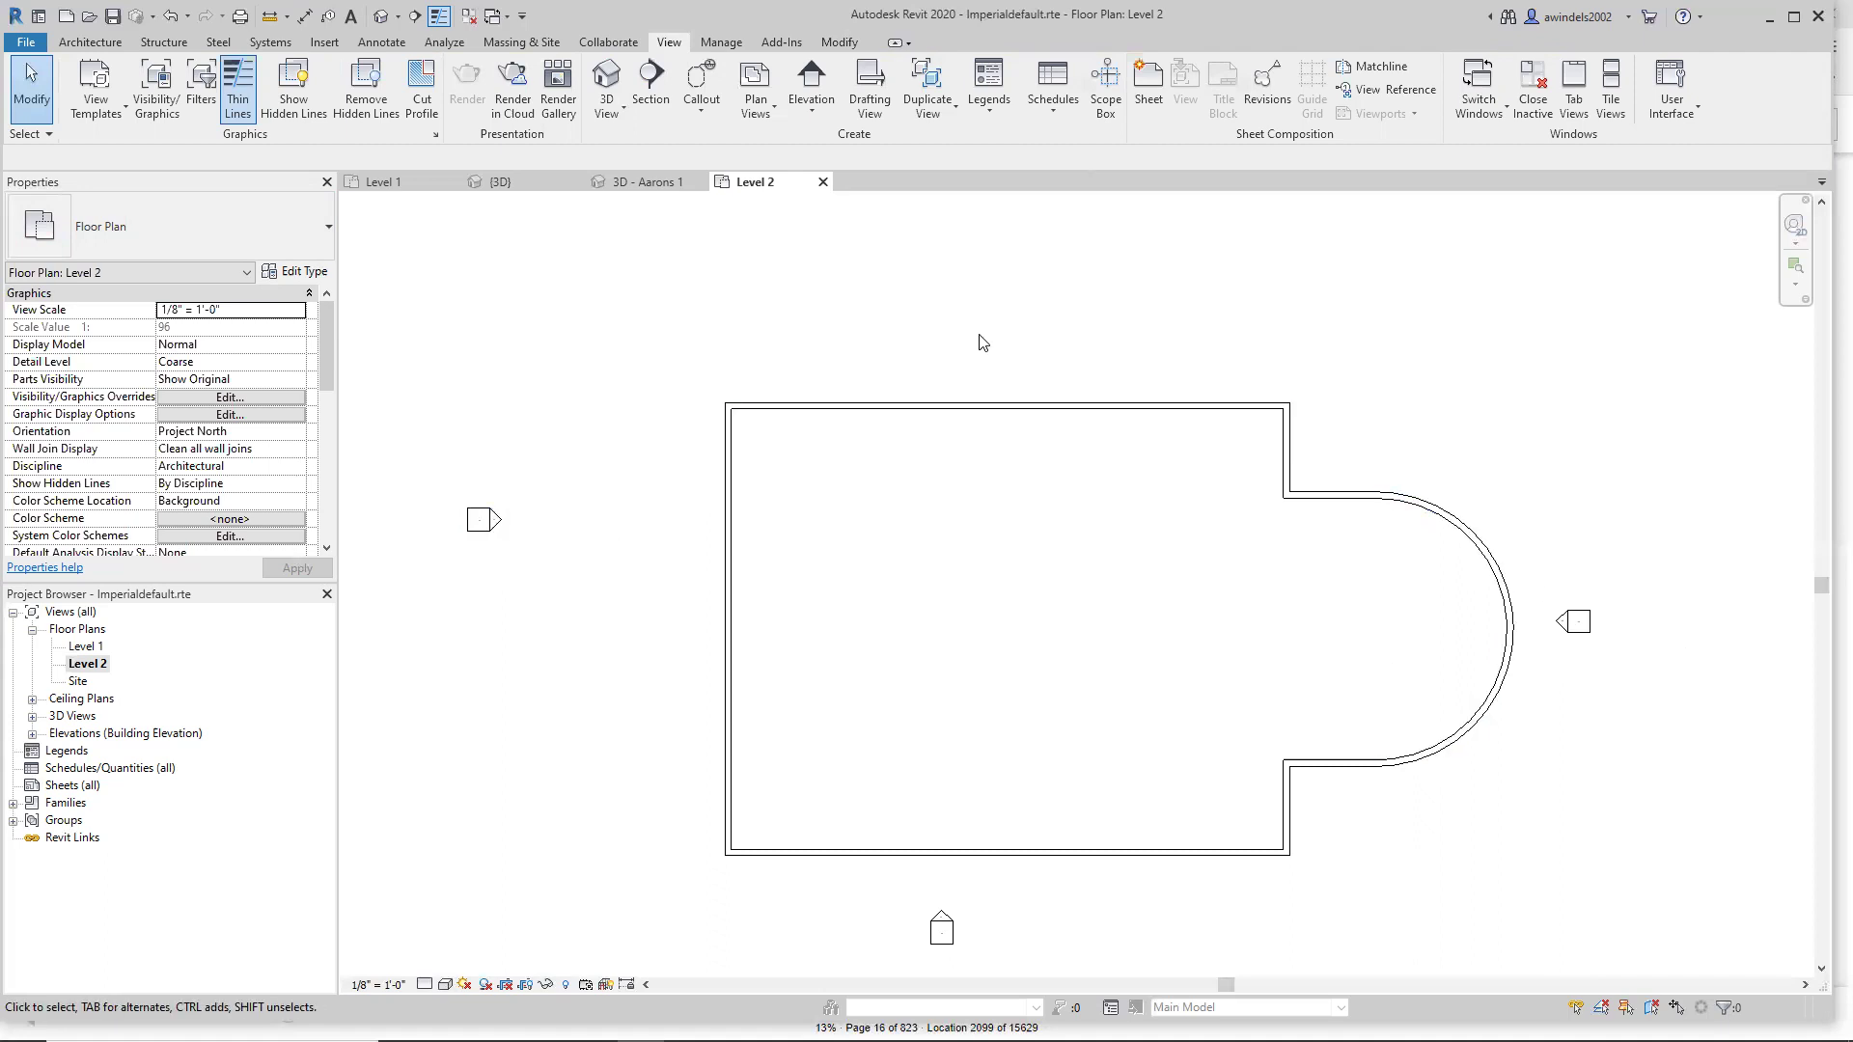
middle_drag(997, 273, 1000, 389)
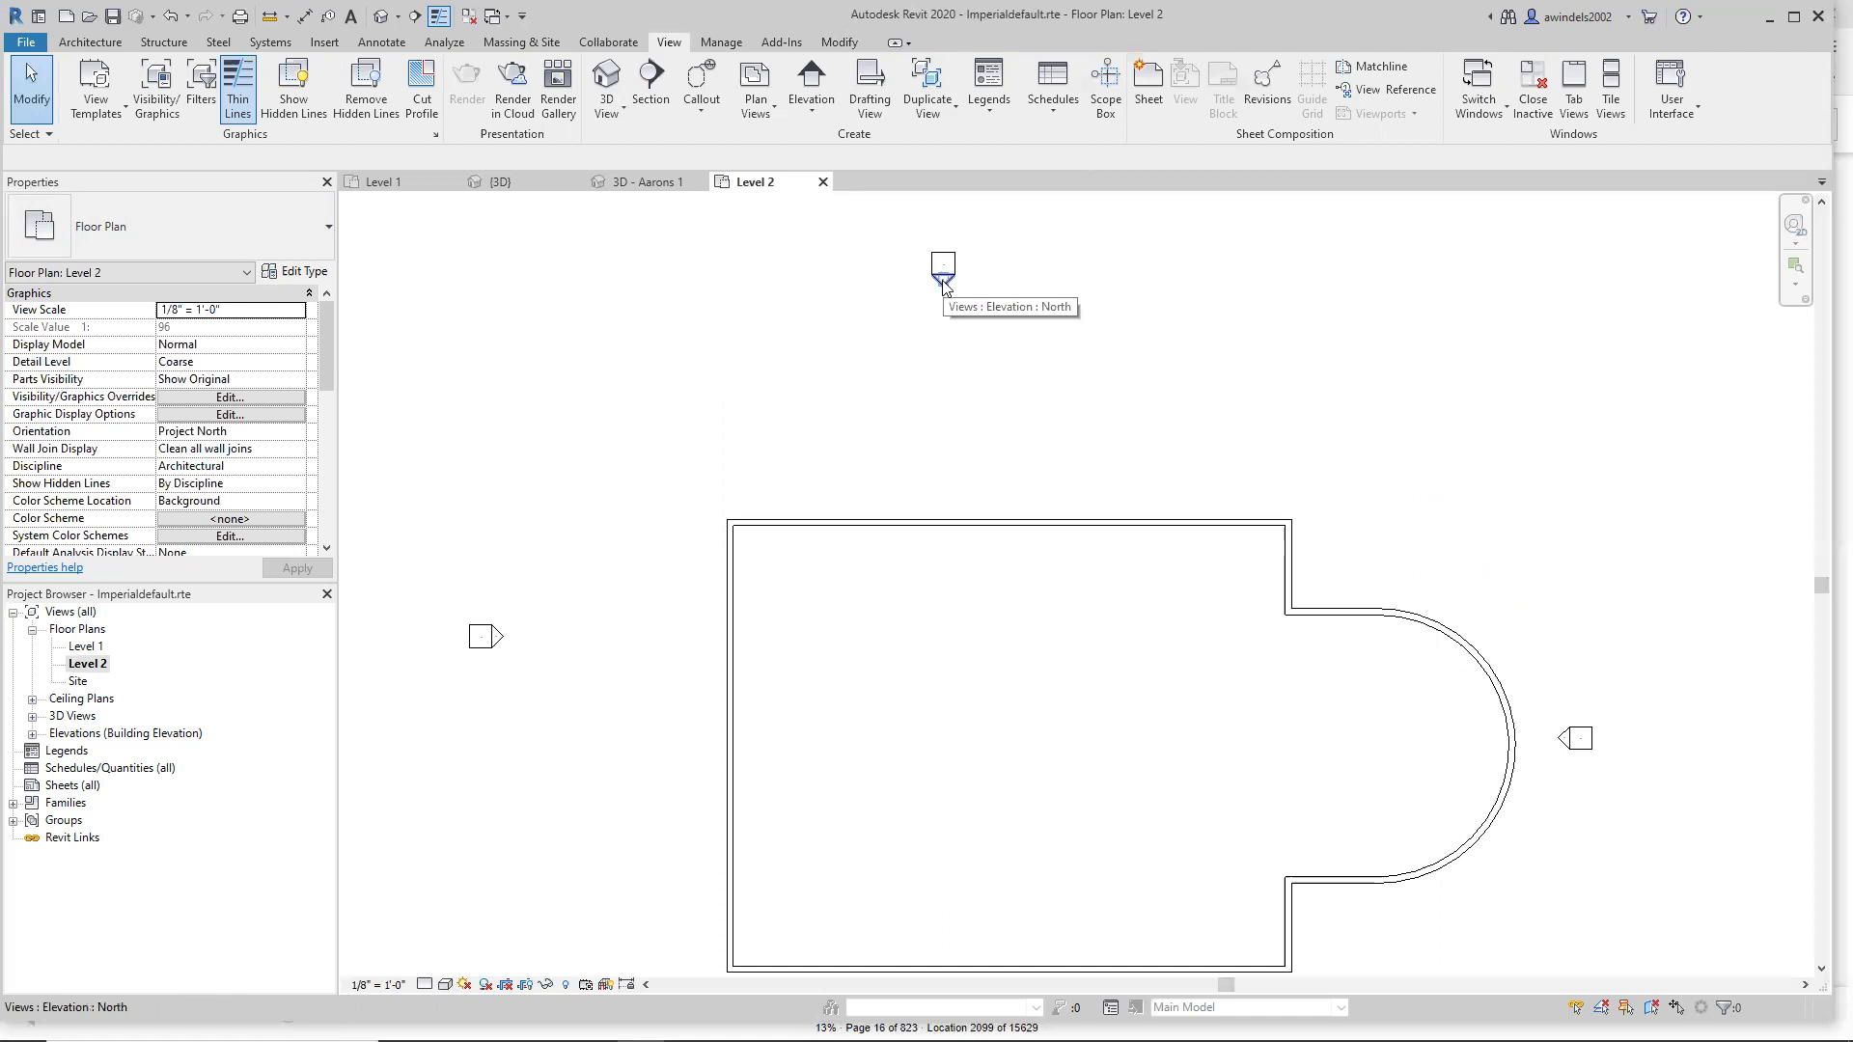
middle_drag(1226, 666, 1143, 471)
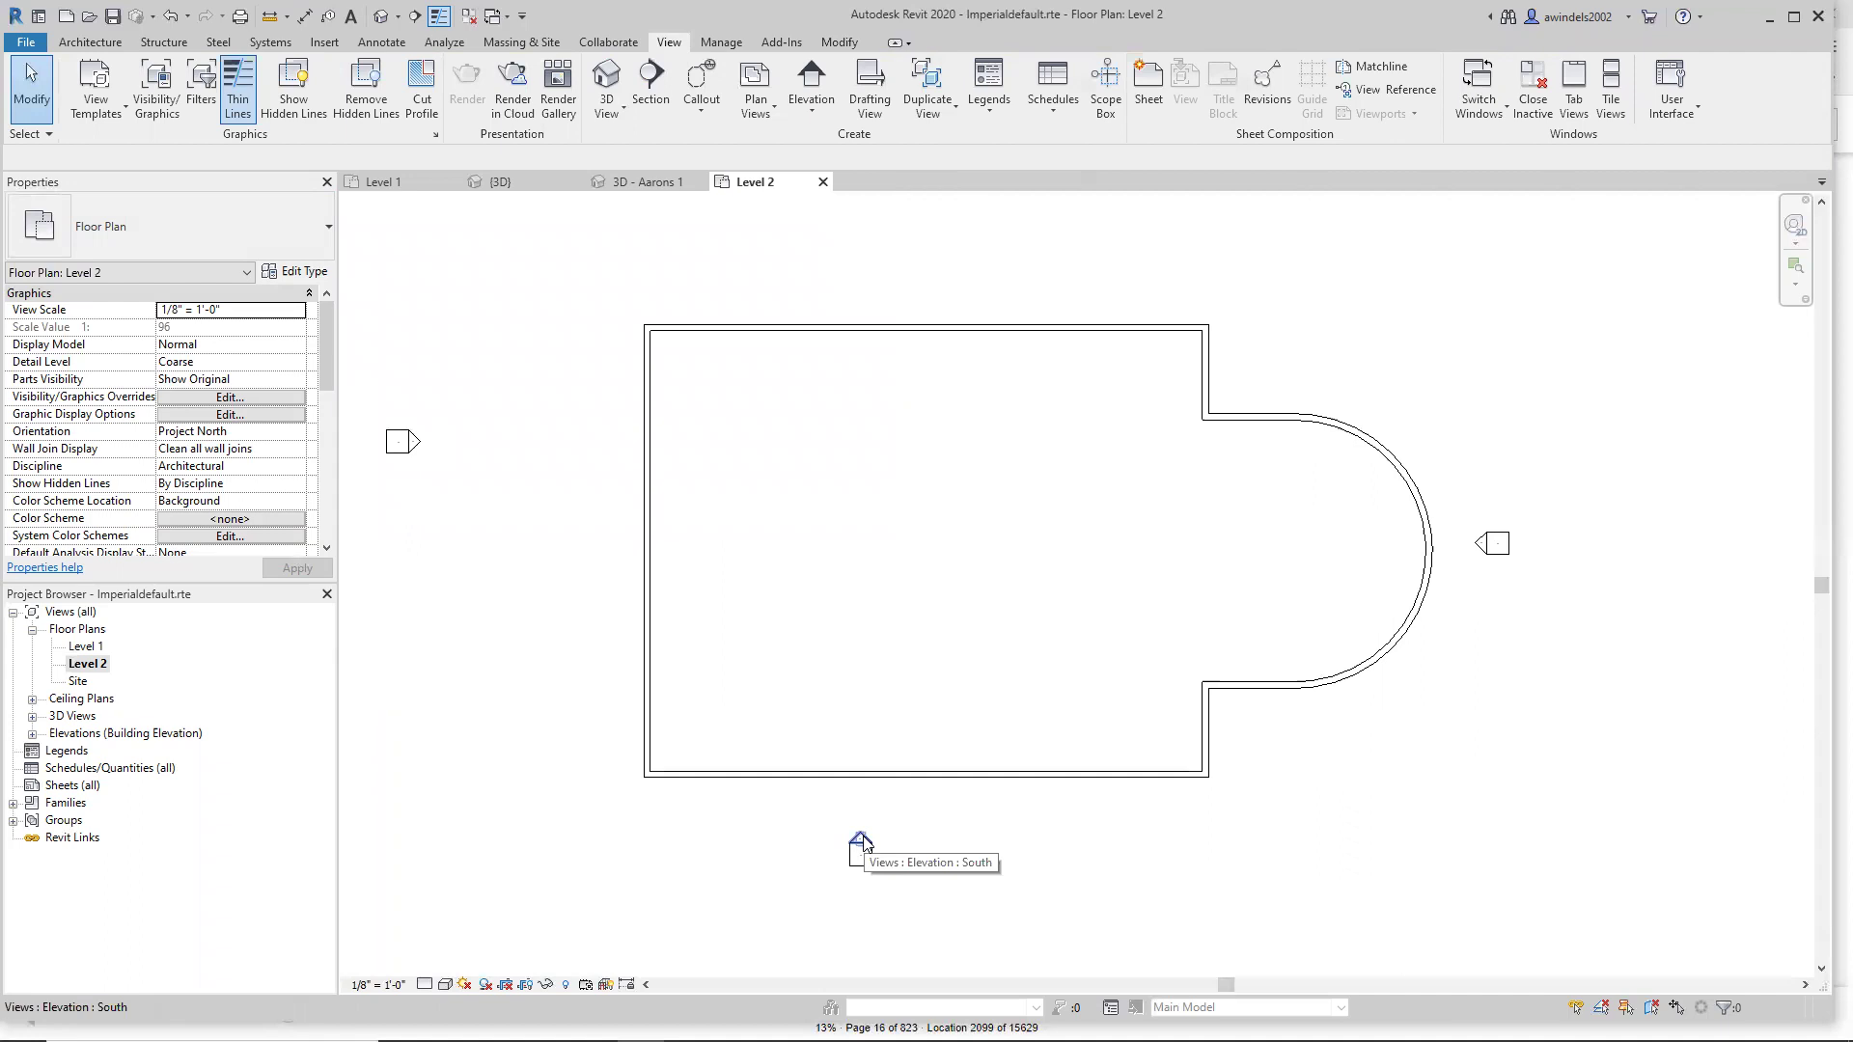
Expand the building elevations in the Project Browser and open the South elevation.
click(32, 735)
click(85, 787)
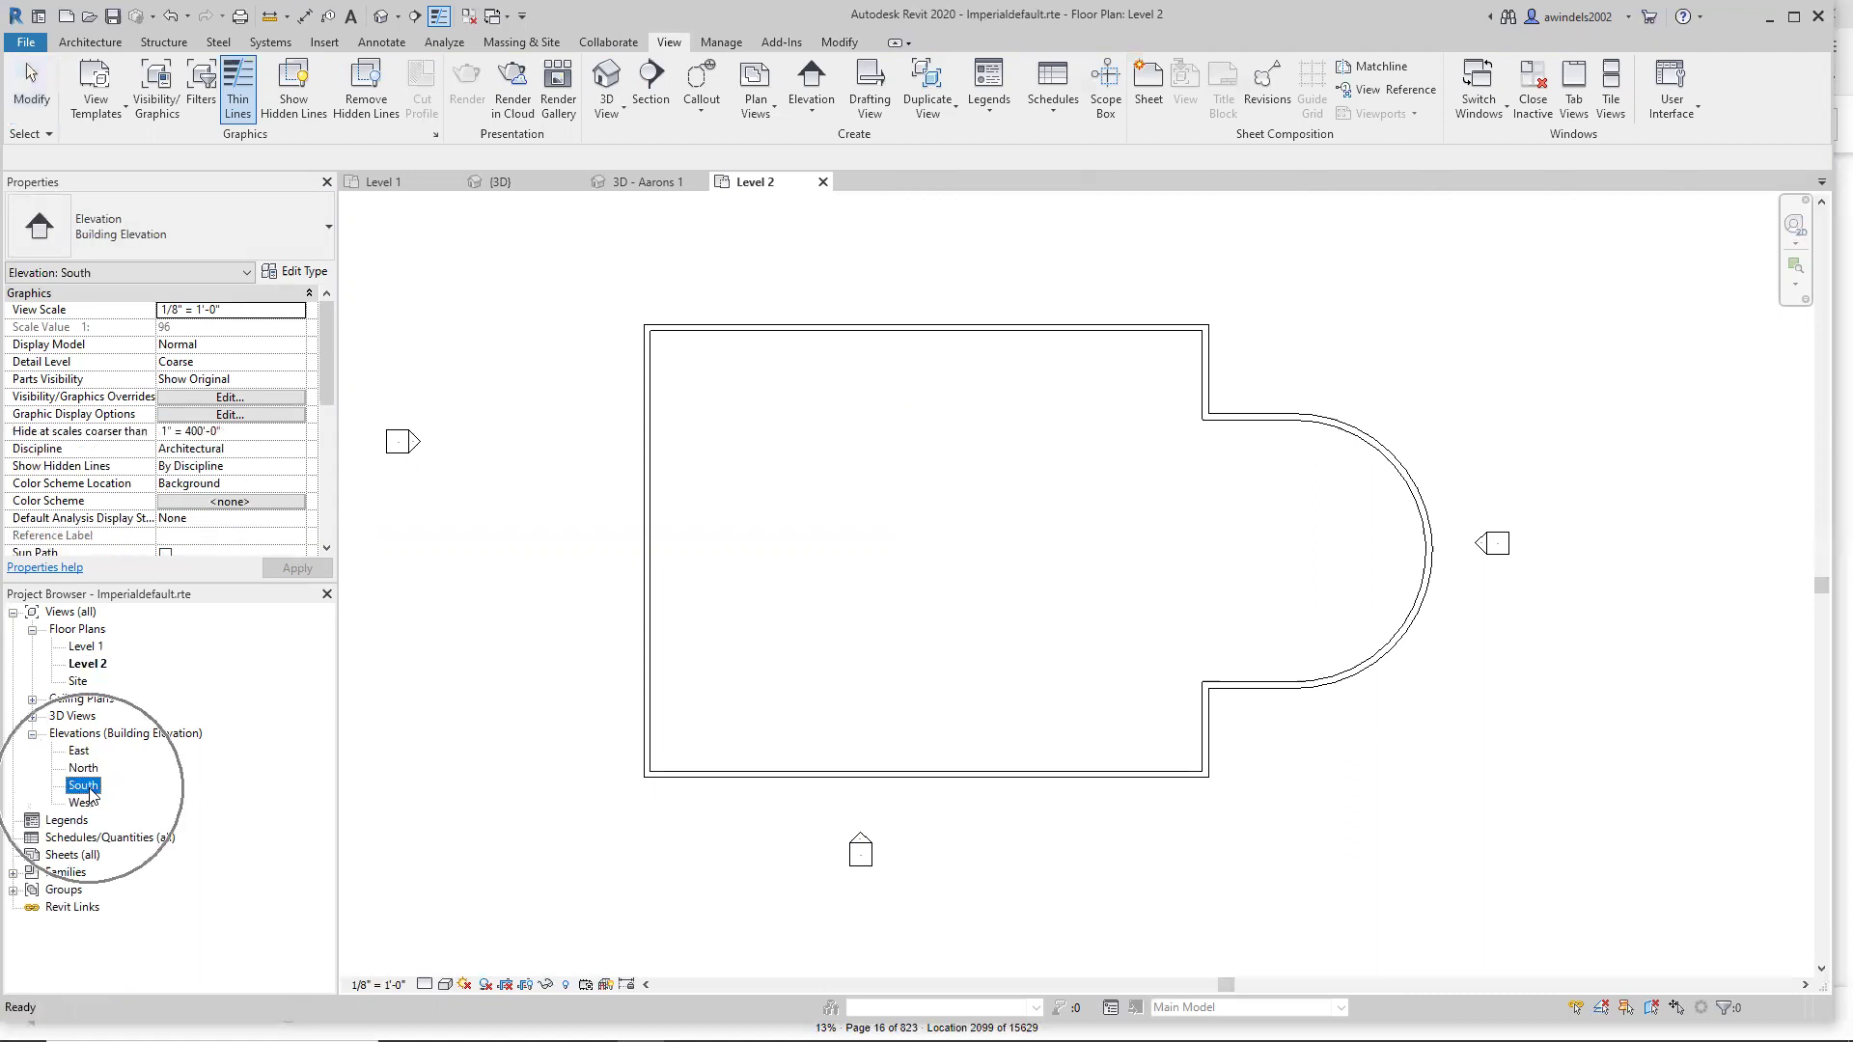
key(ctrl)
key(ctrl)
key(ctrl)
key(ctrl)
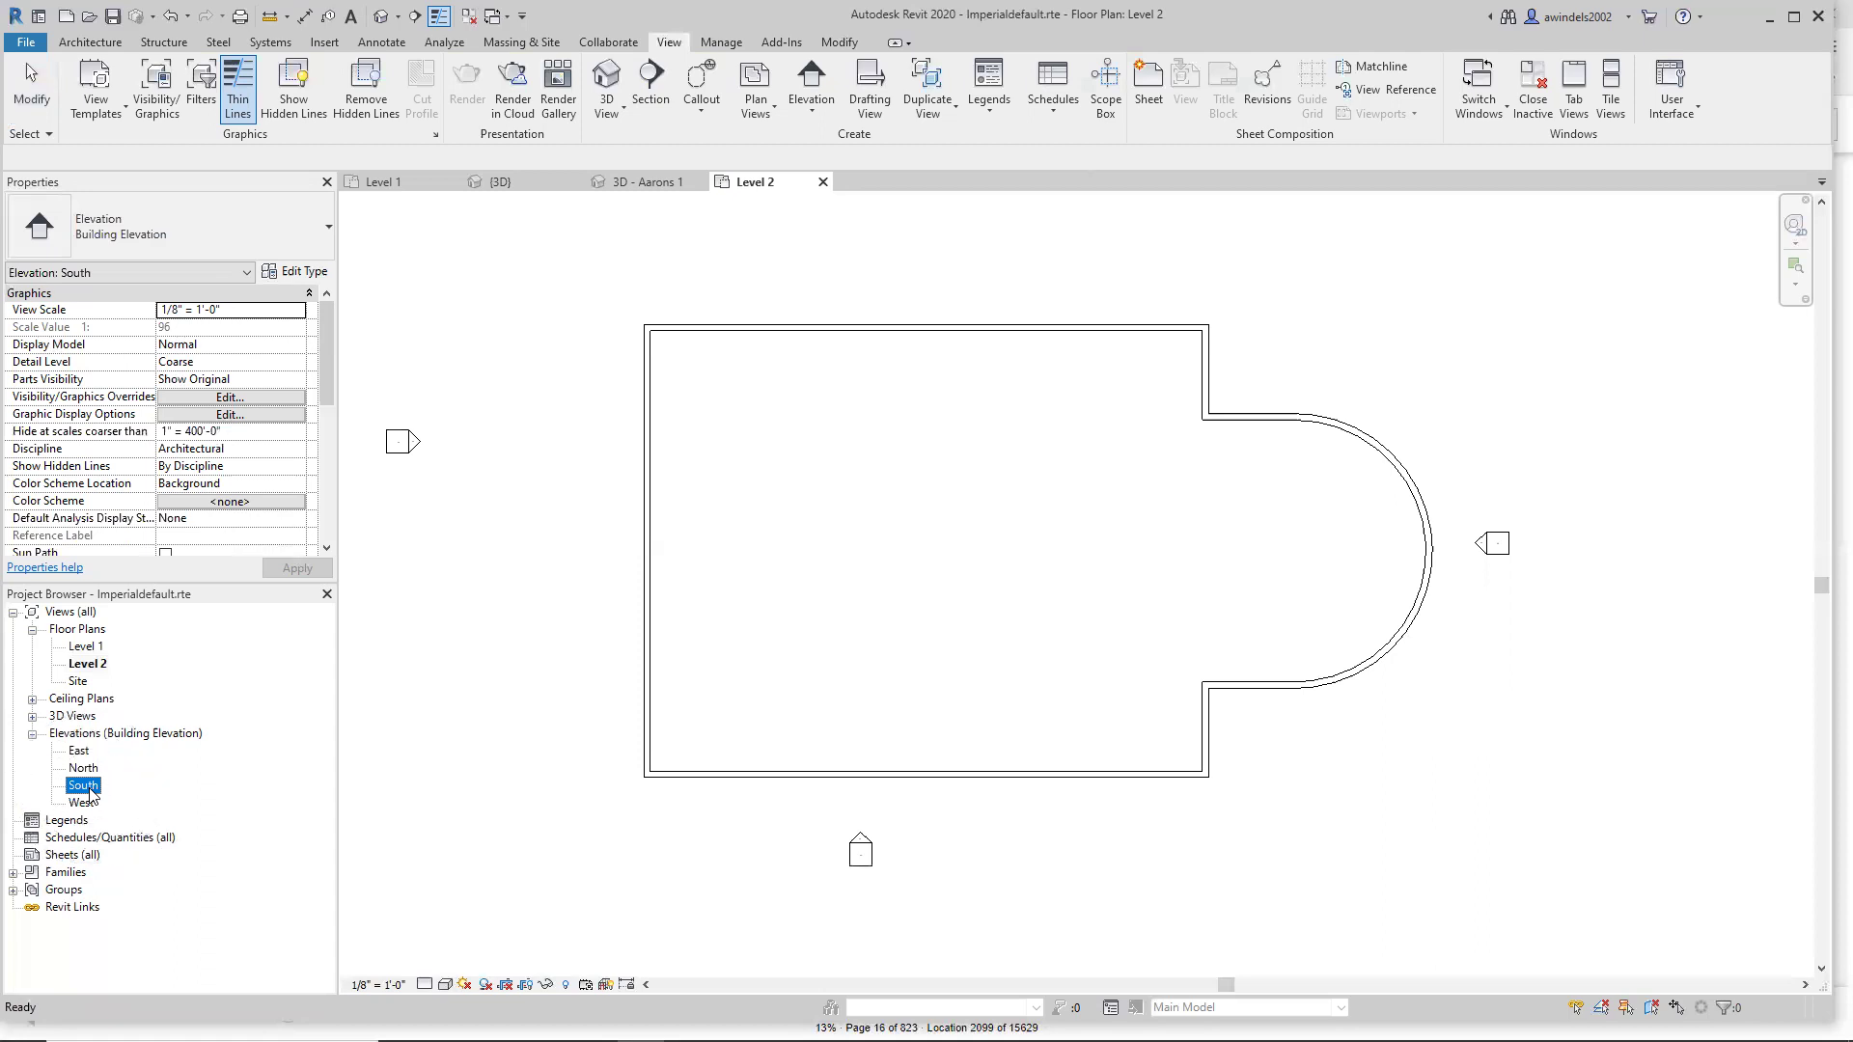
double_click(85, 788)
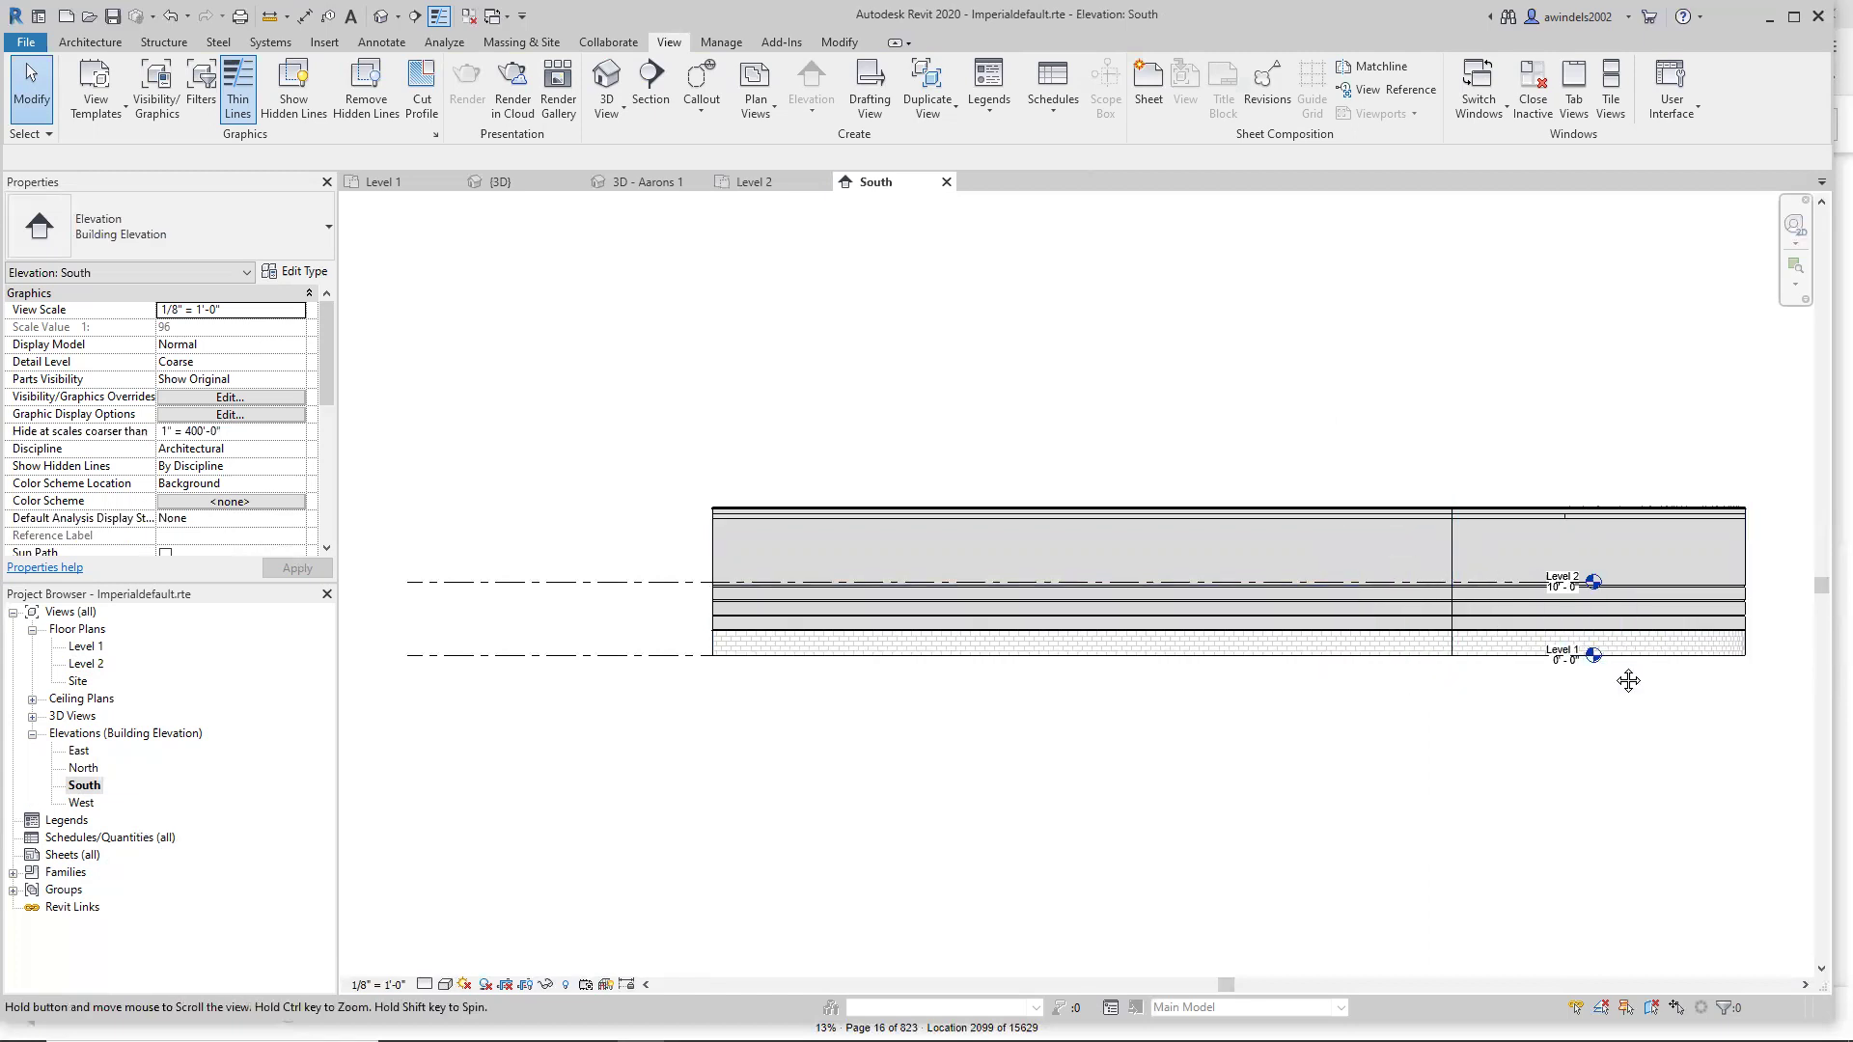
middle_drag(1629, 681, 1619, 682)
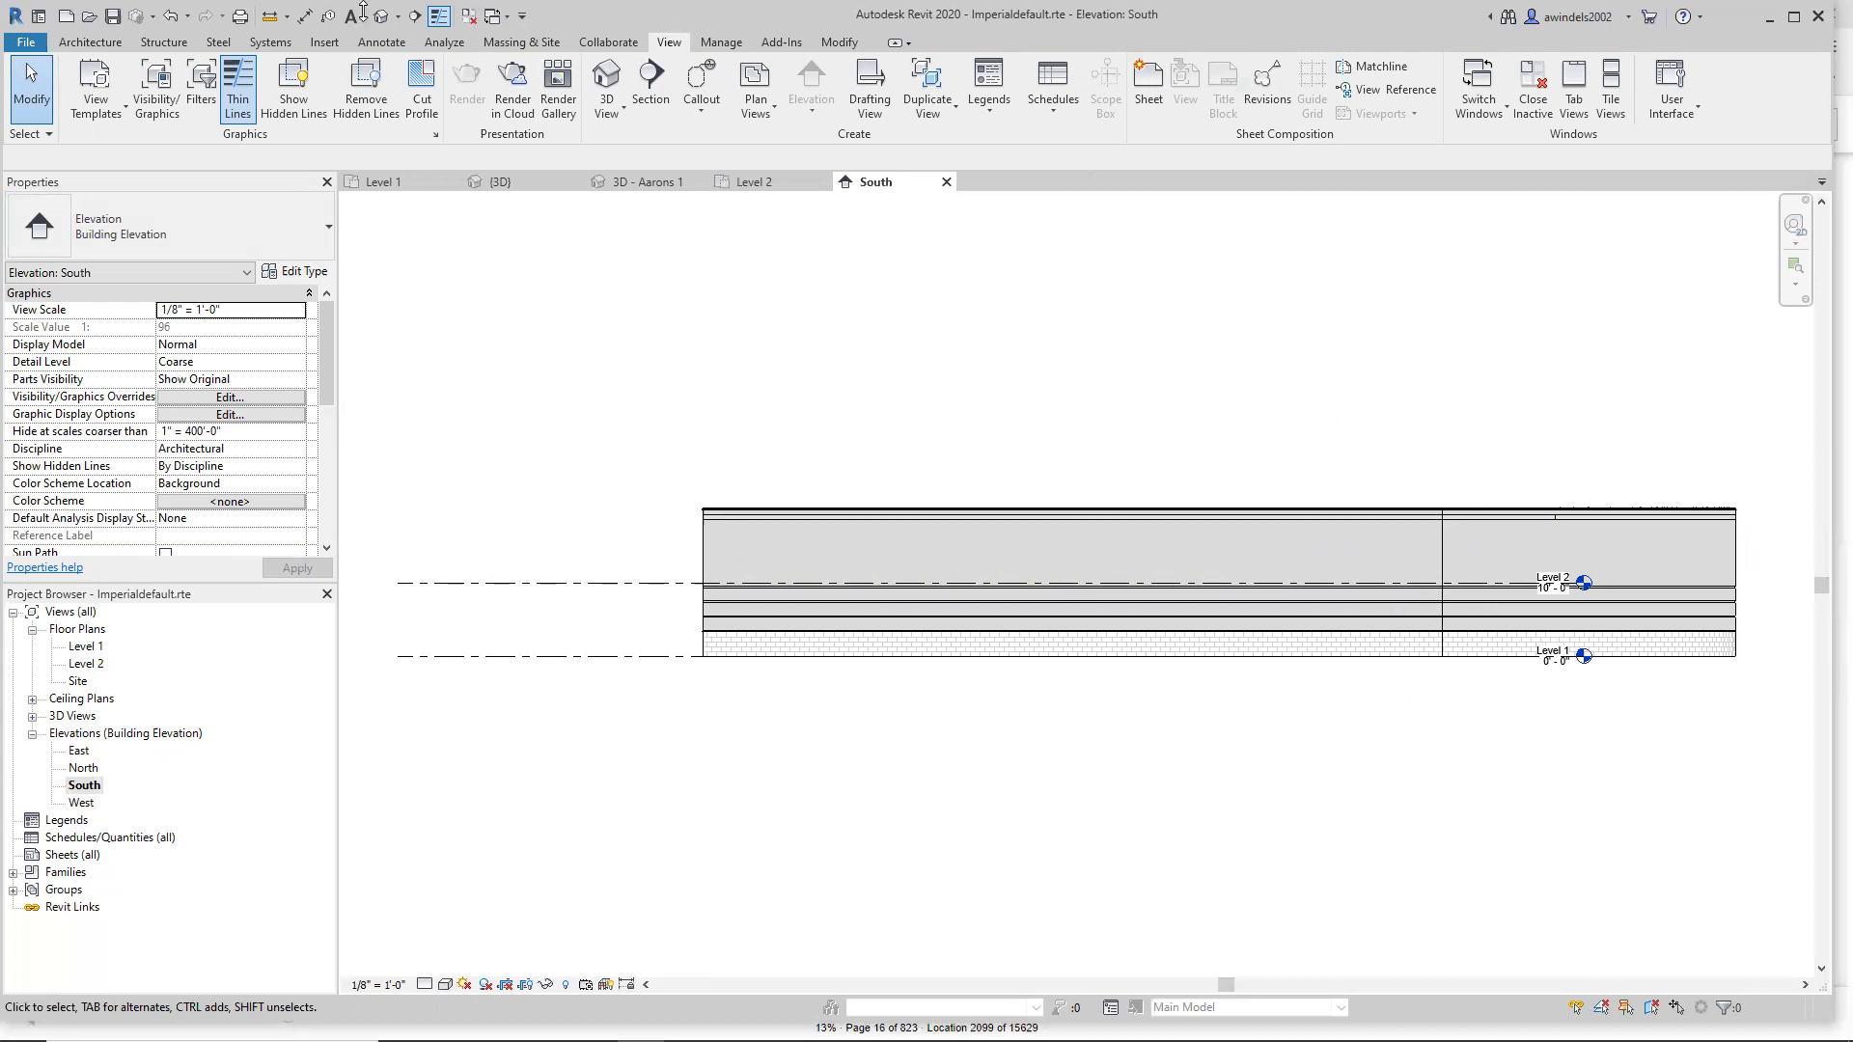
Switch through the open Level 2, saved 3D, default 3D and Level 1 views, finishing on Level 2.
click(750, 183)
click(645, 182)
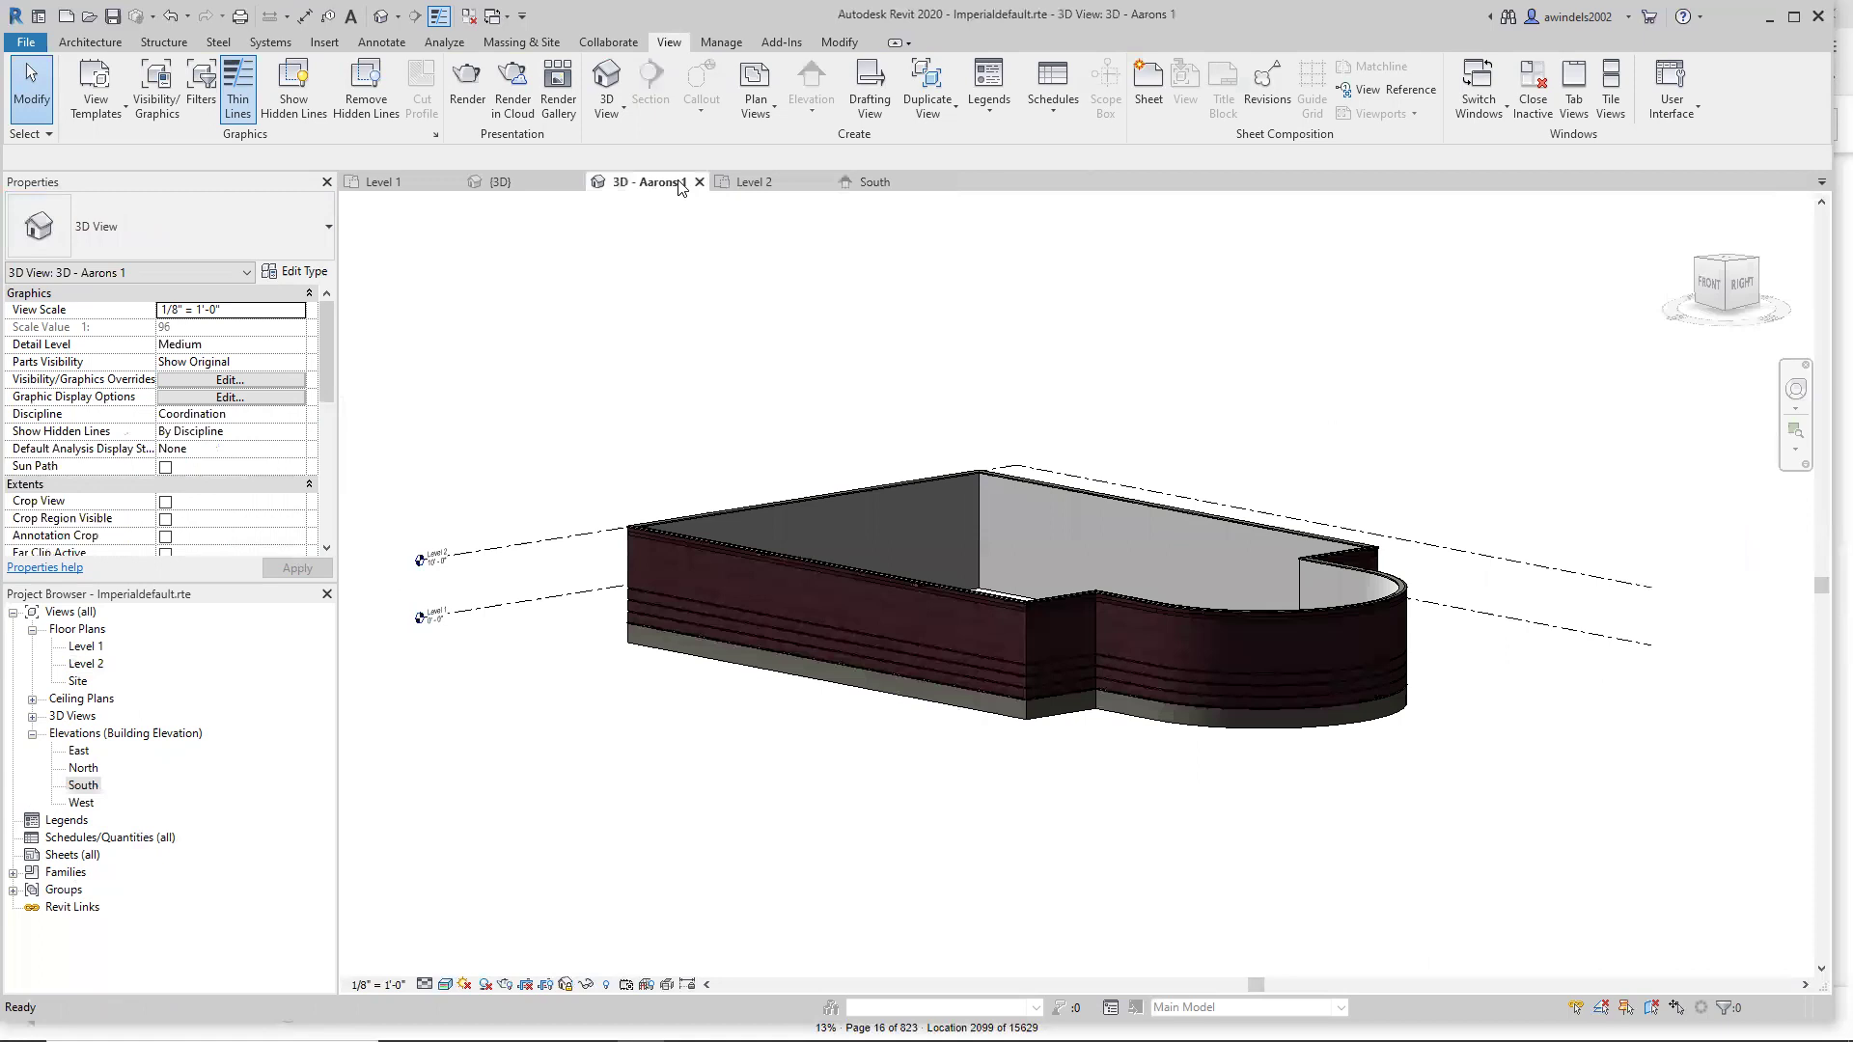
click(536, 185)
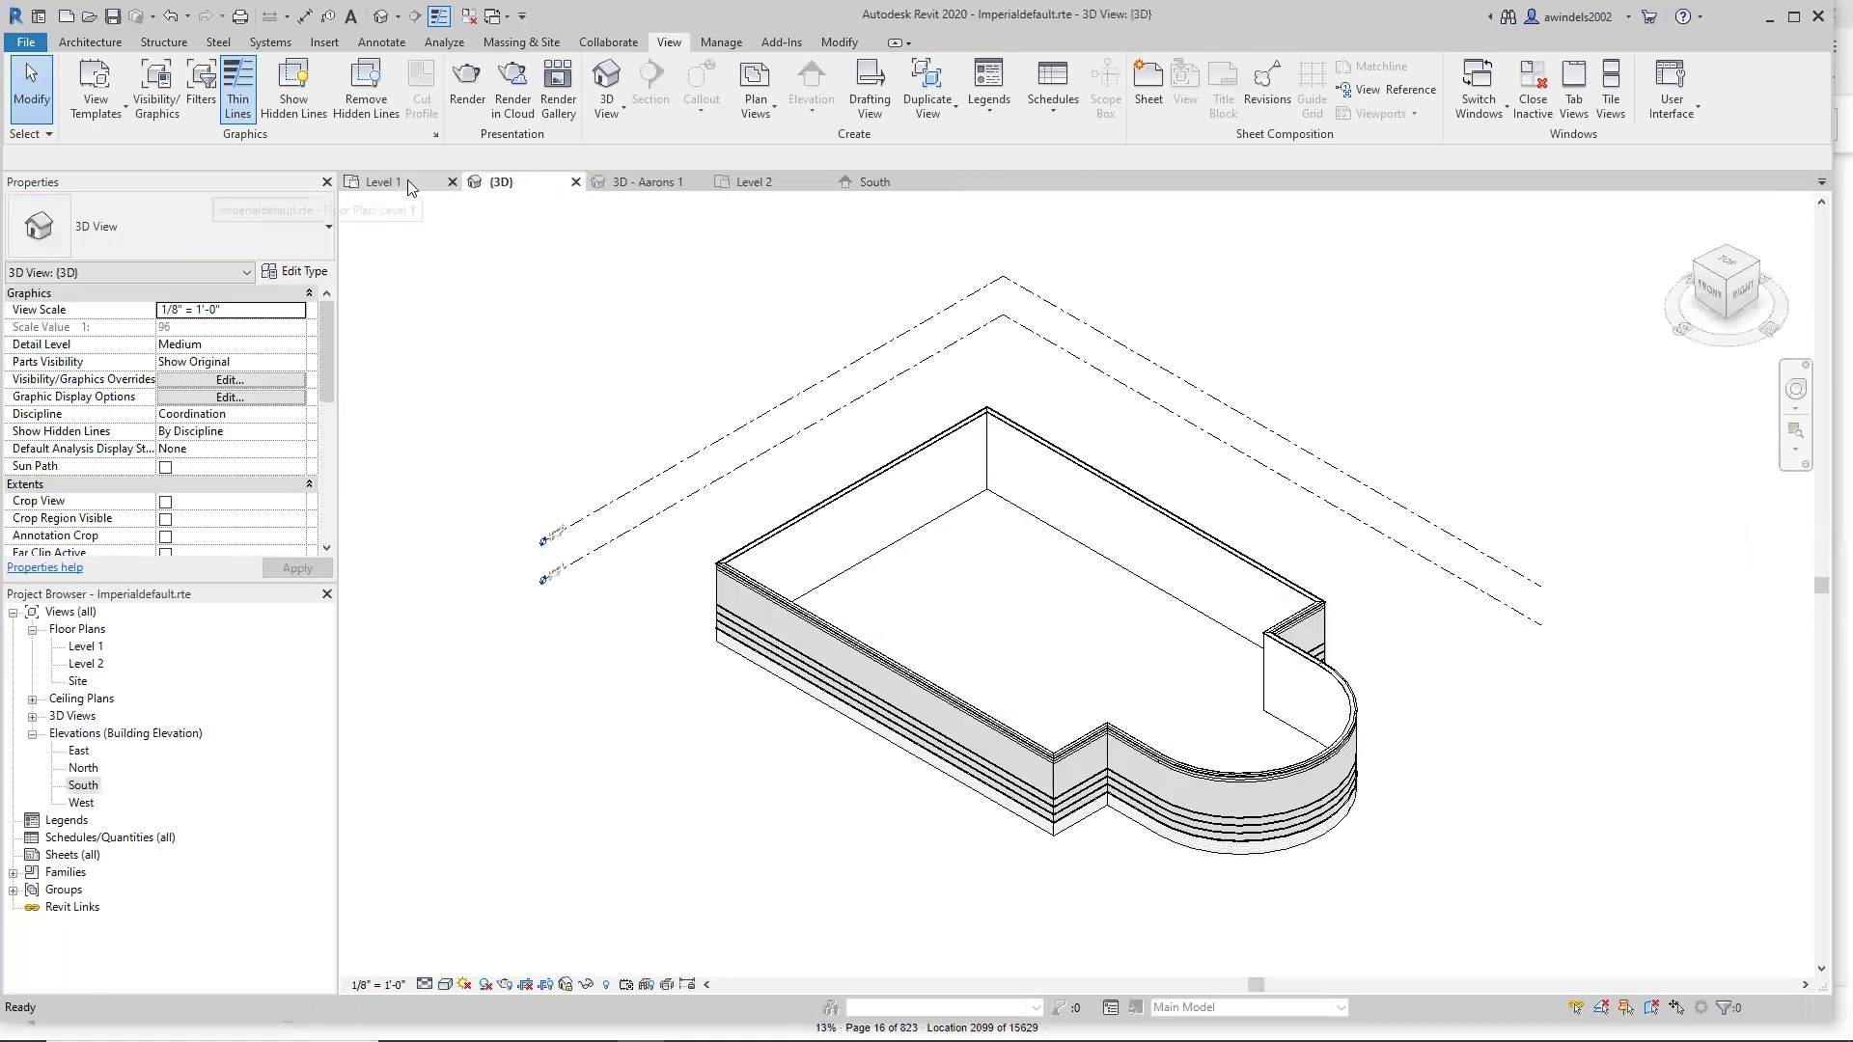
click(407, 182)
click(511, 182)
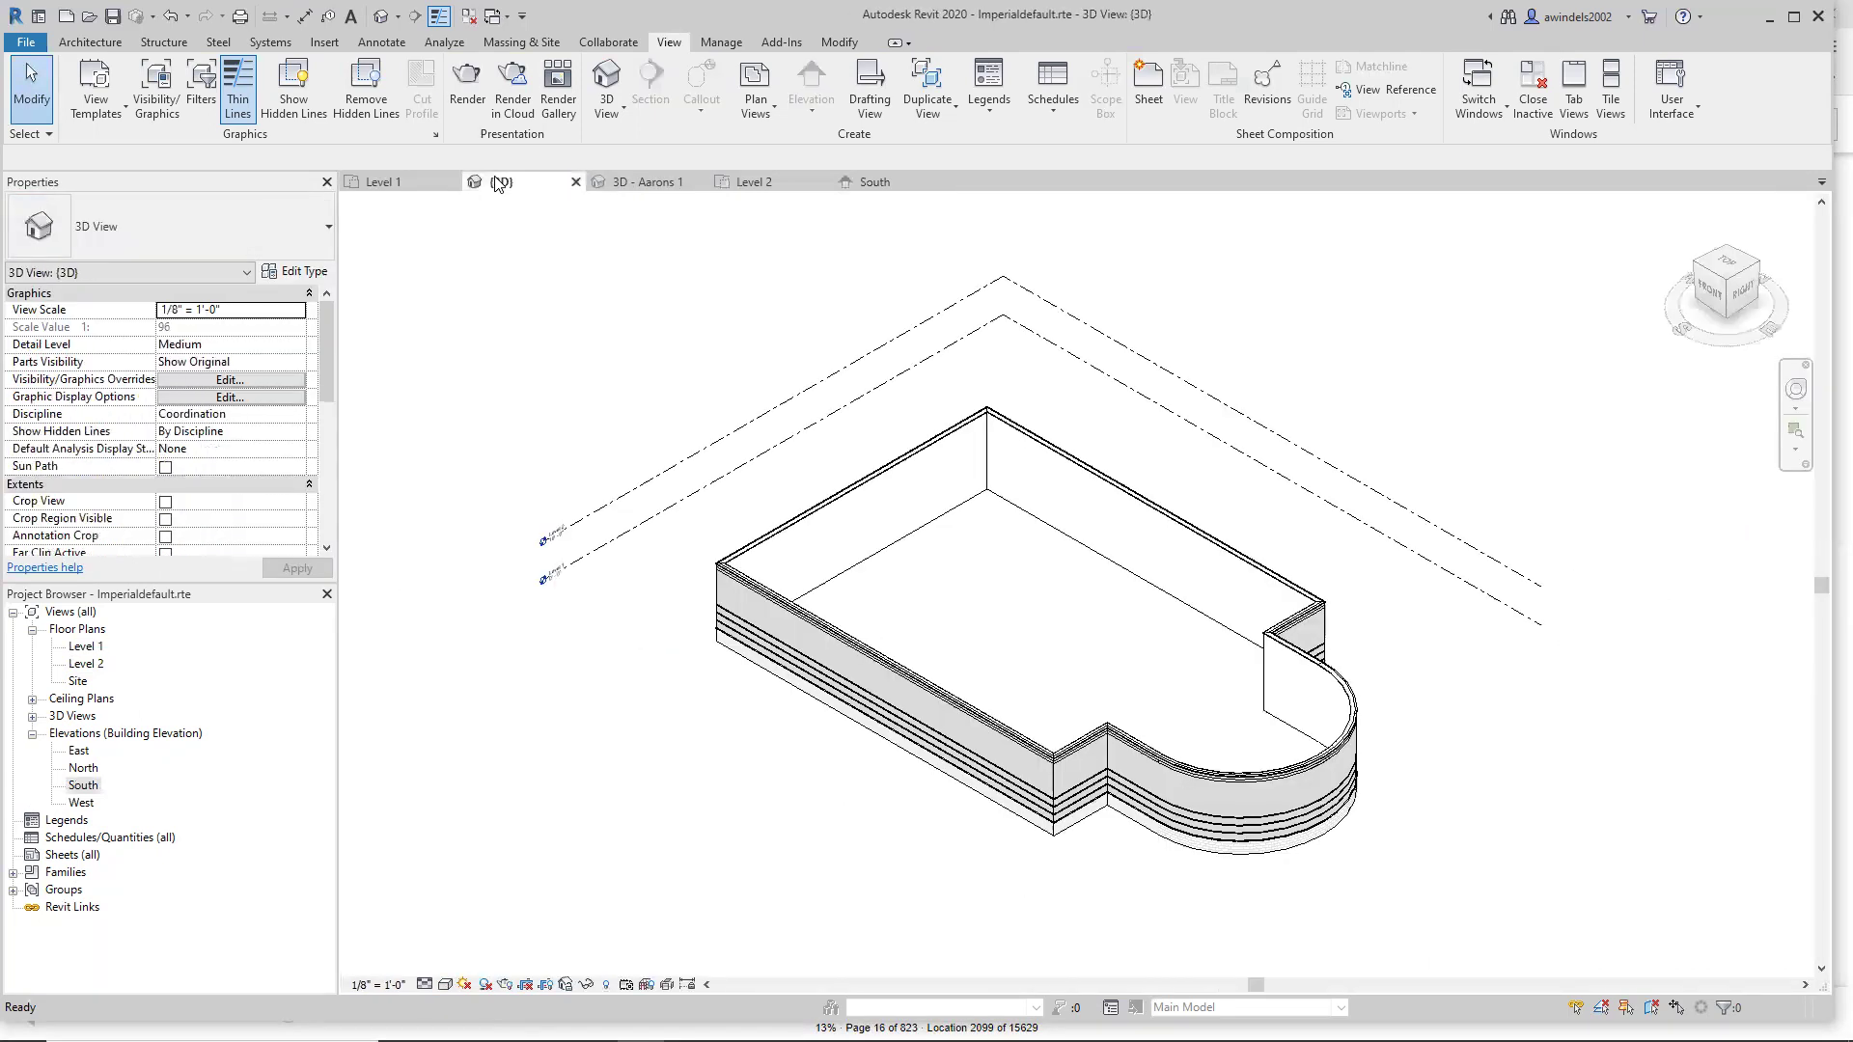
click(631, 185)
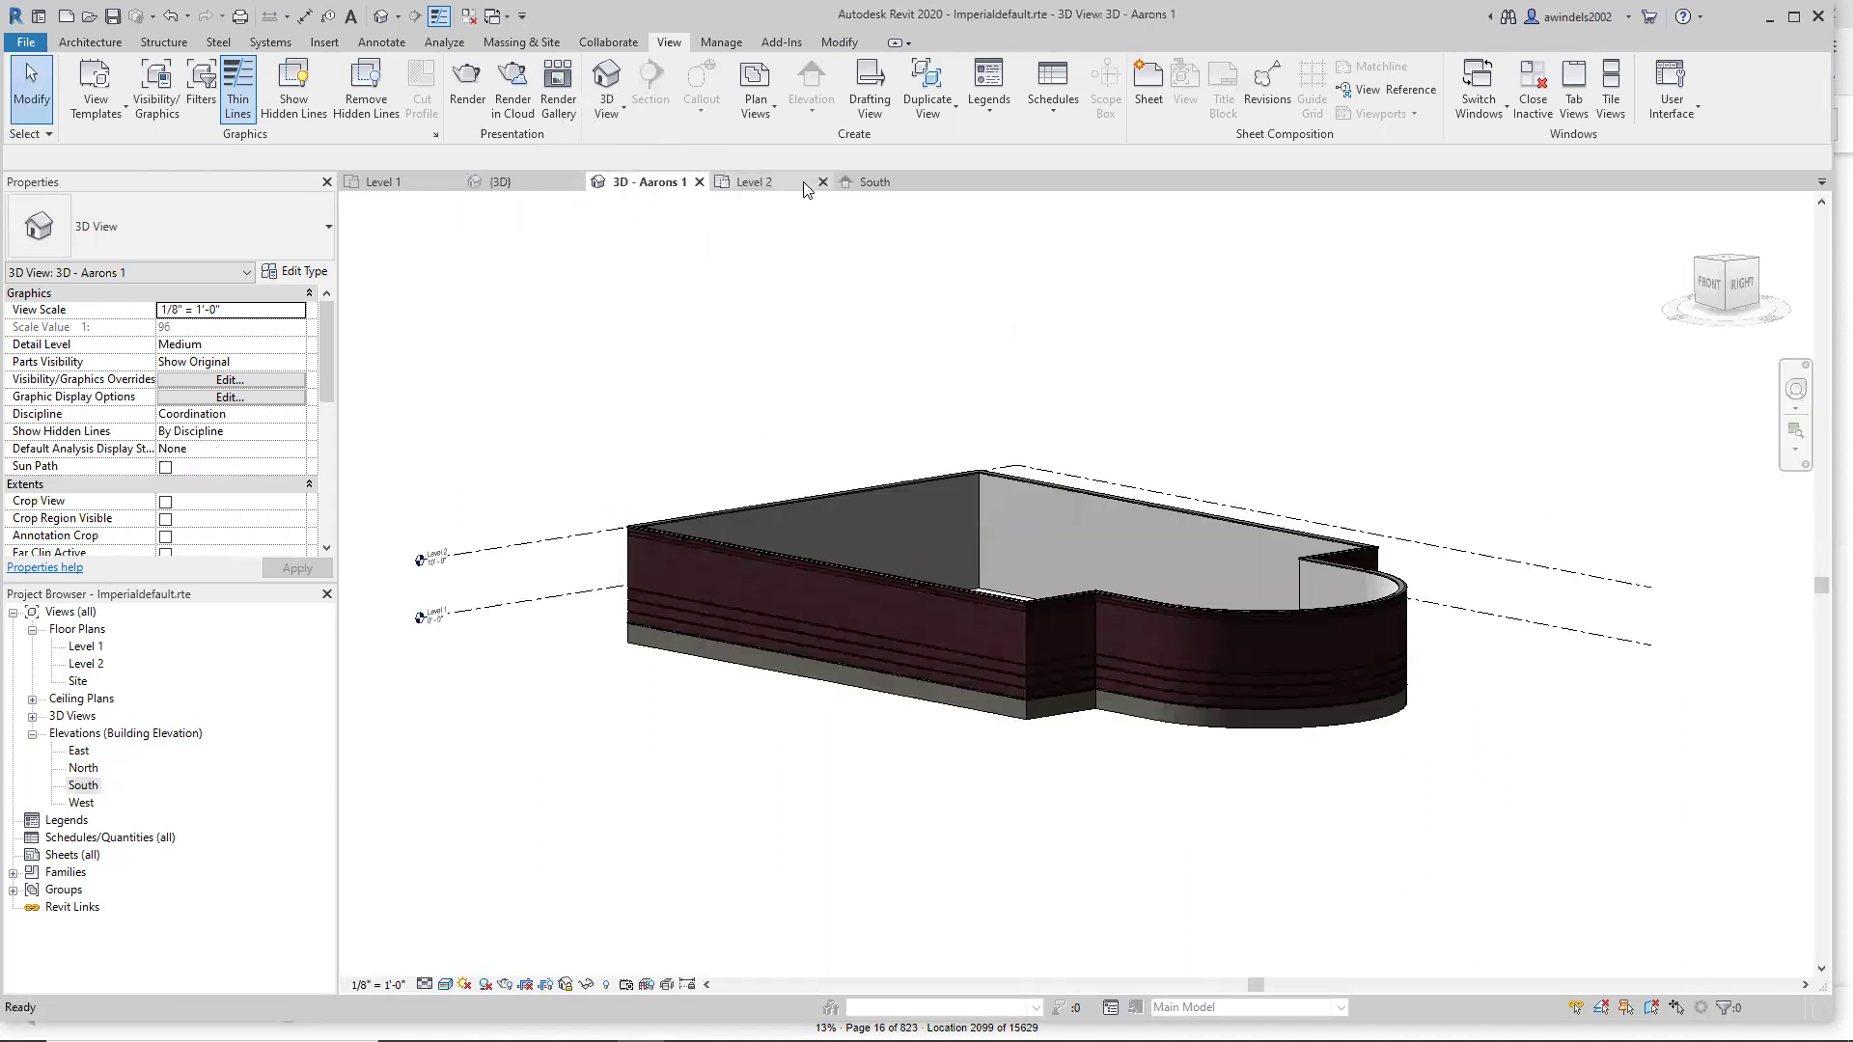
click(783, 182)
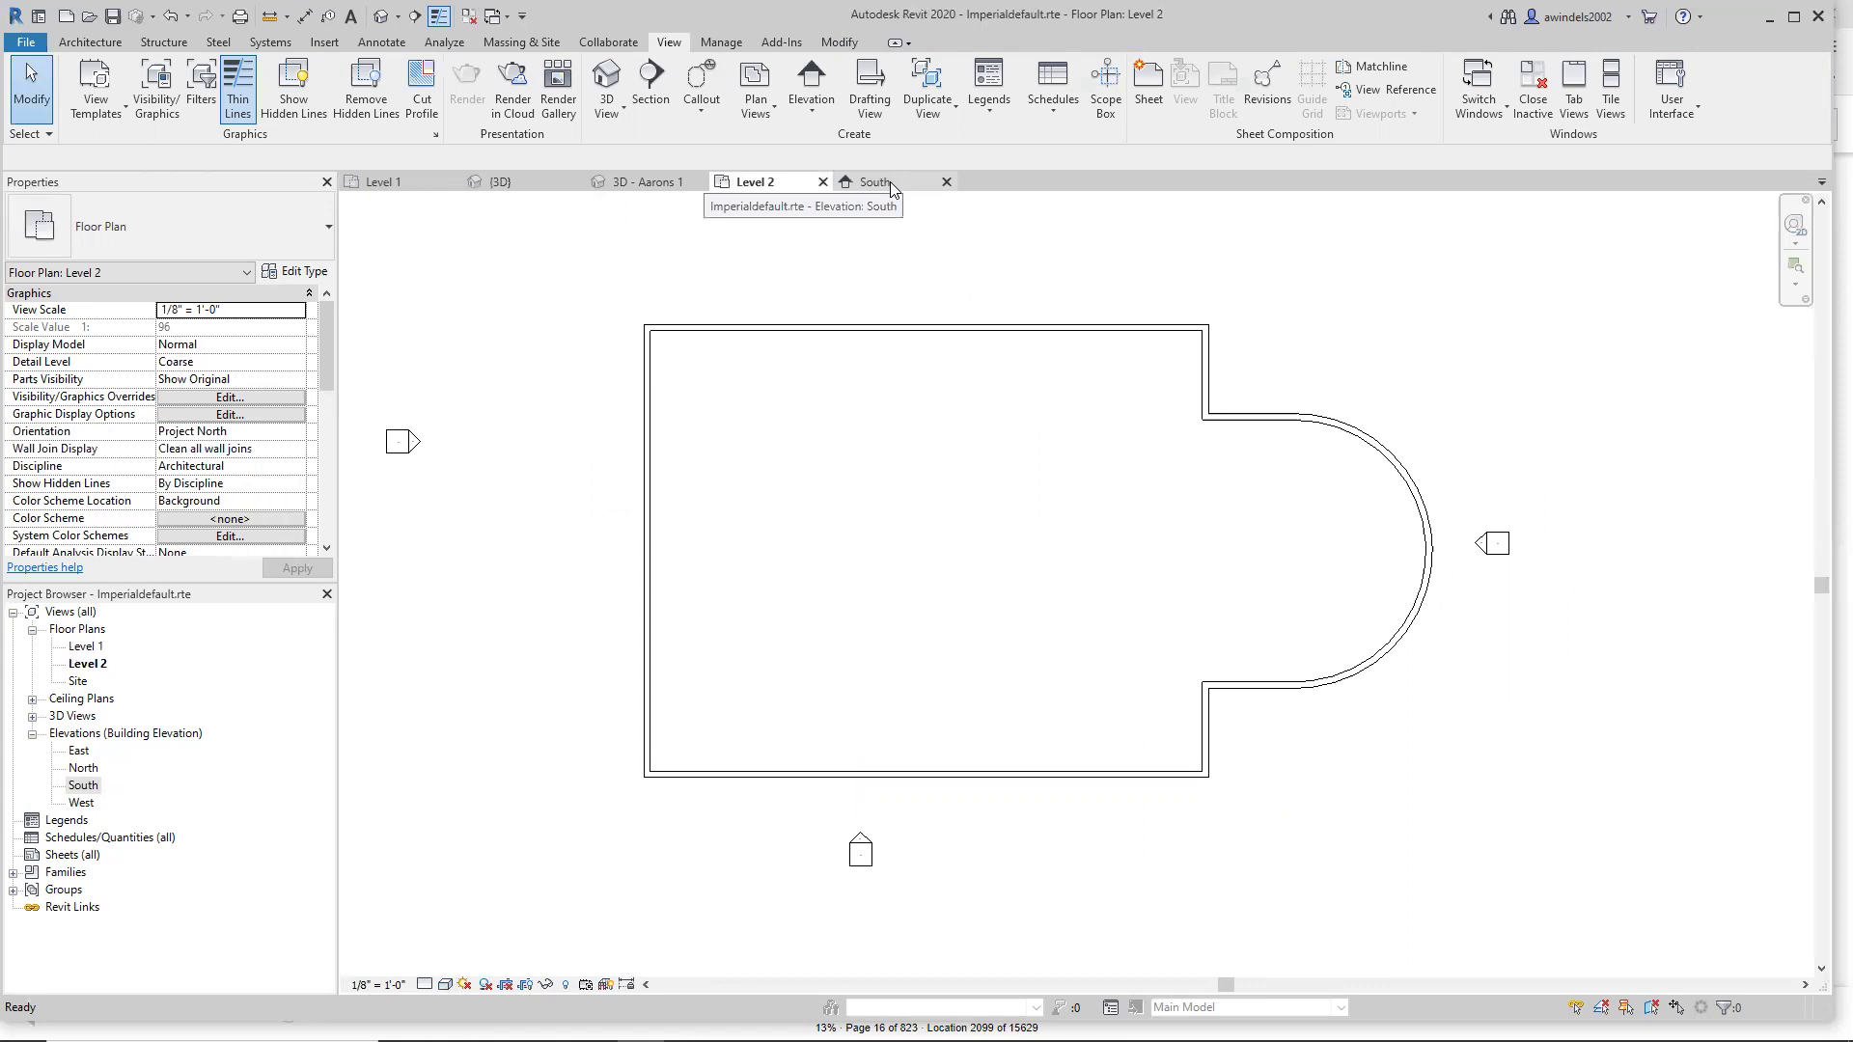
Compare the Level 1 and Level 2 floor plans, and switch to the open South elevation.
click(384, 181)
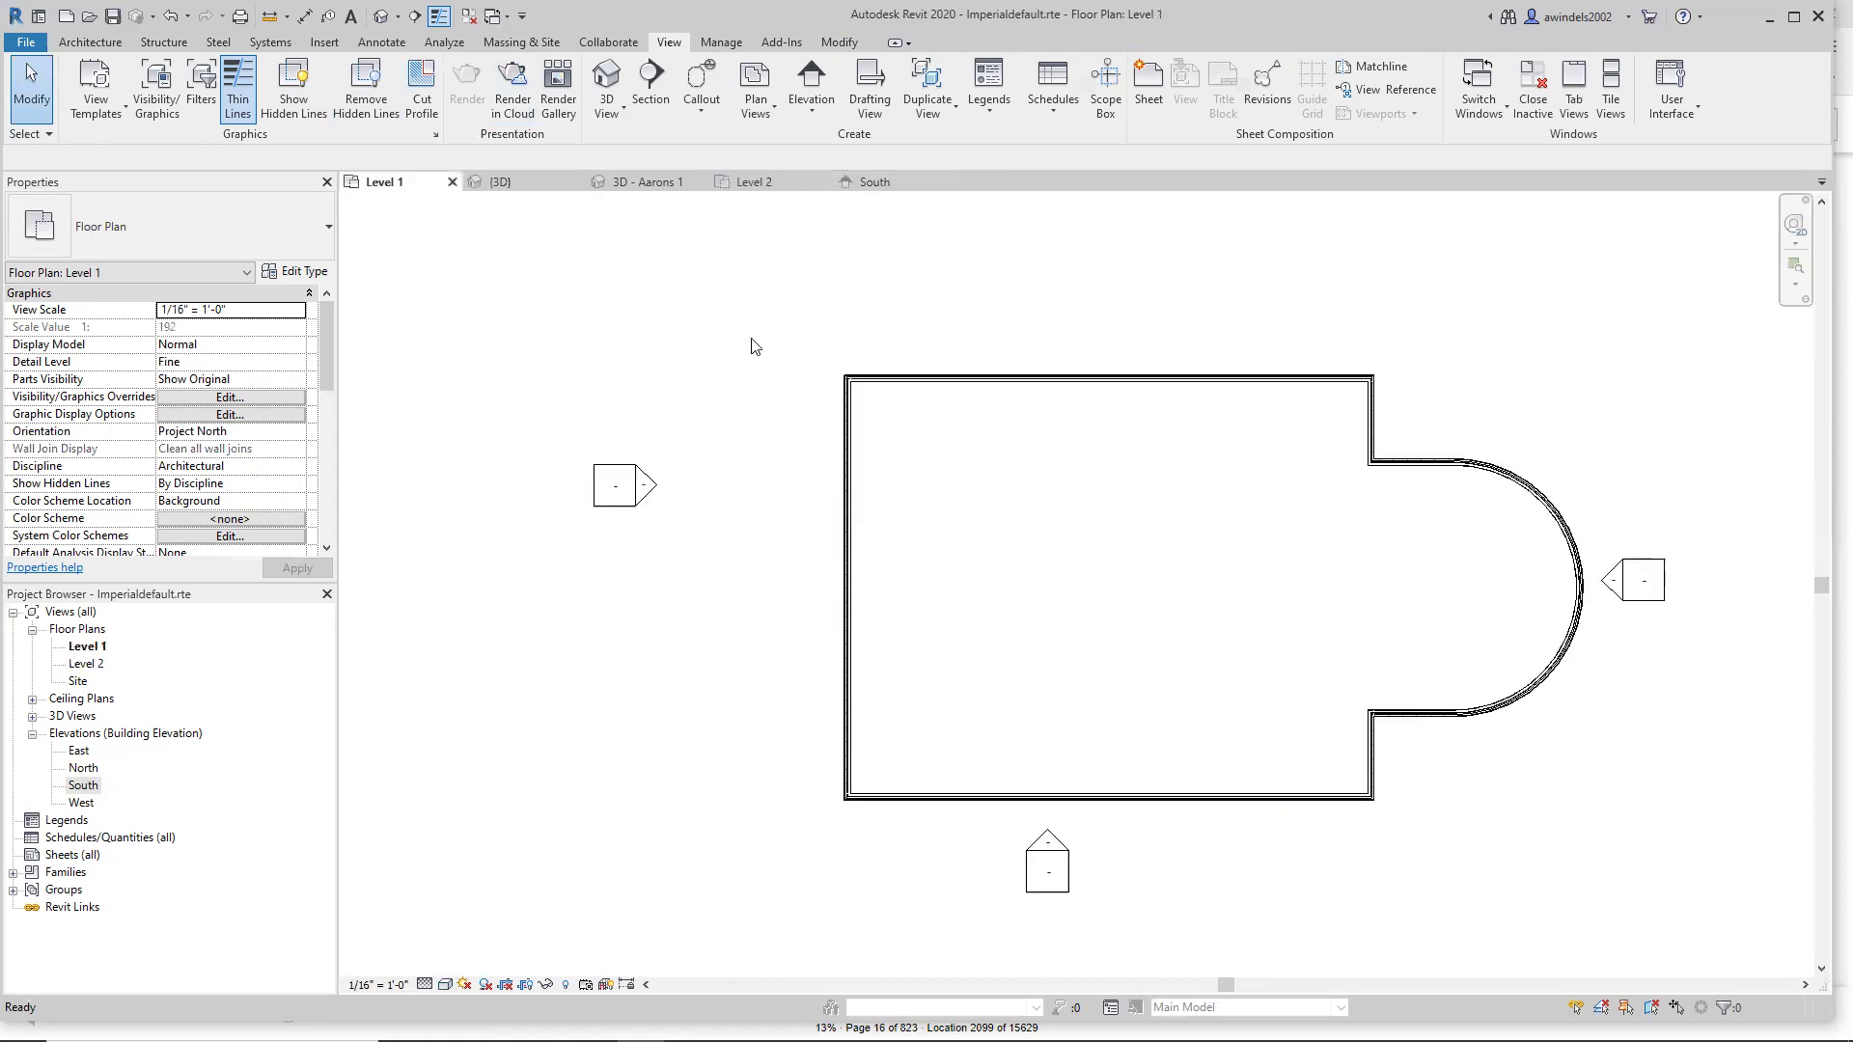
scroll(1592, 603, down, 2)
mouse_move(1502, 529)
mouse_down()
mouse_move(1621, 658)
mouse_move(1621, 537)
mouse_up()
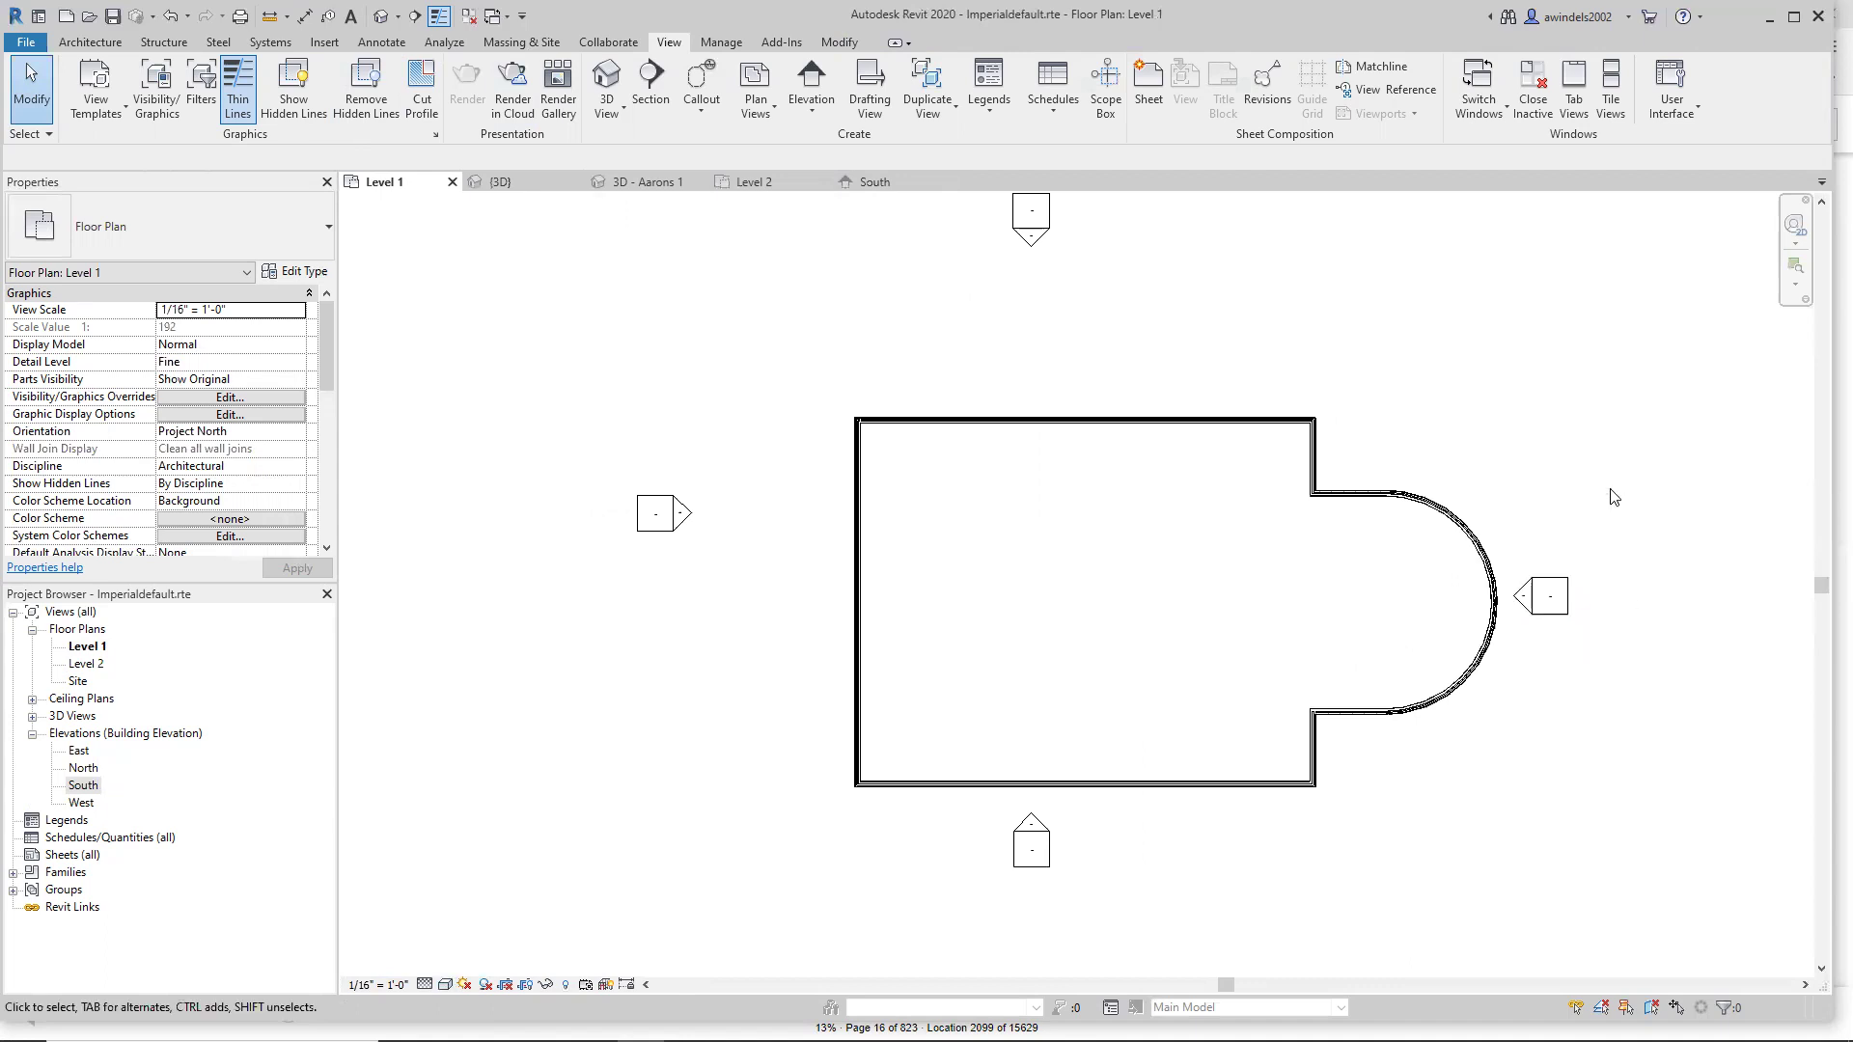
click(730, 188)
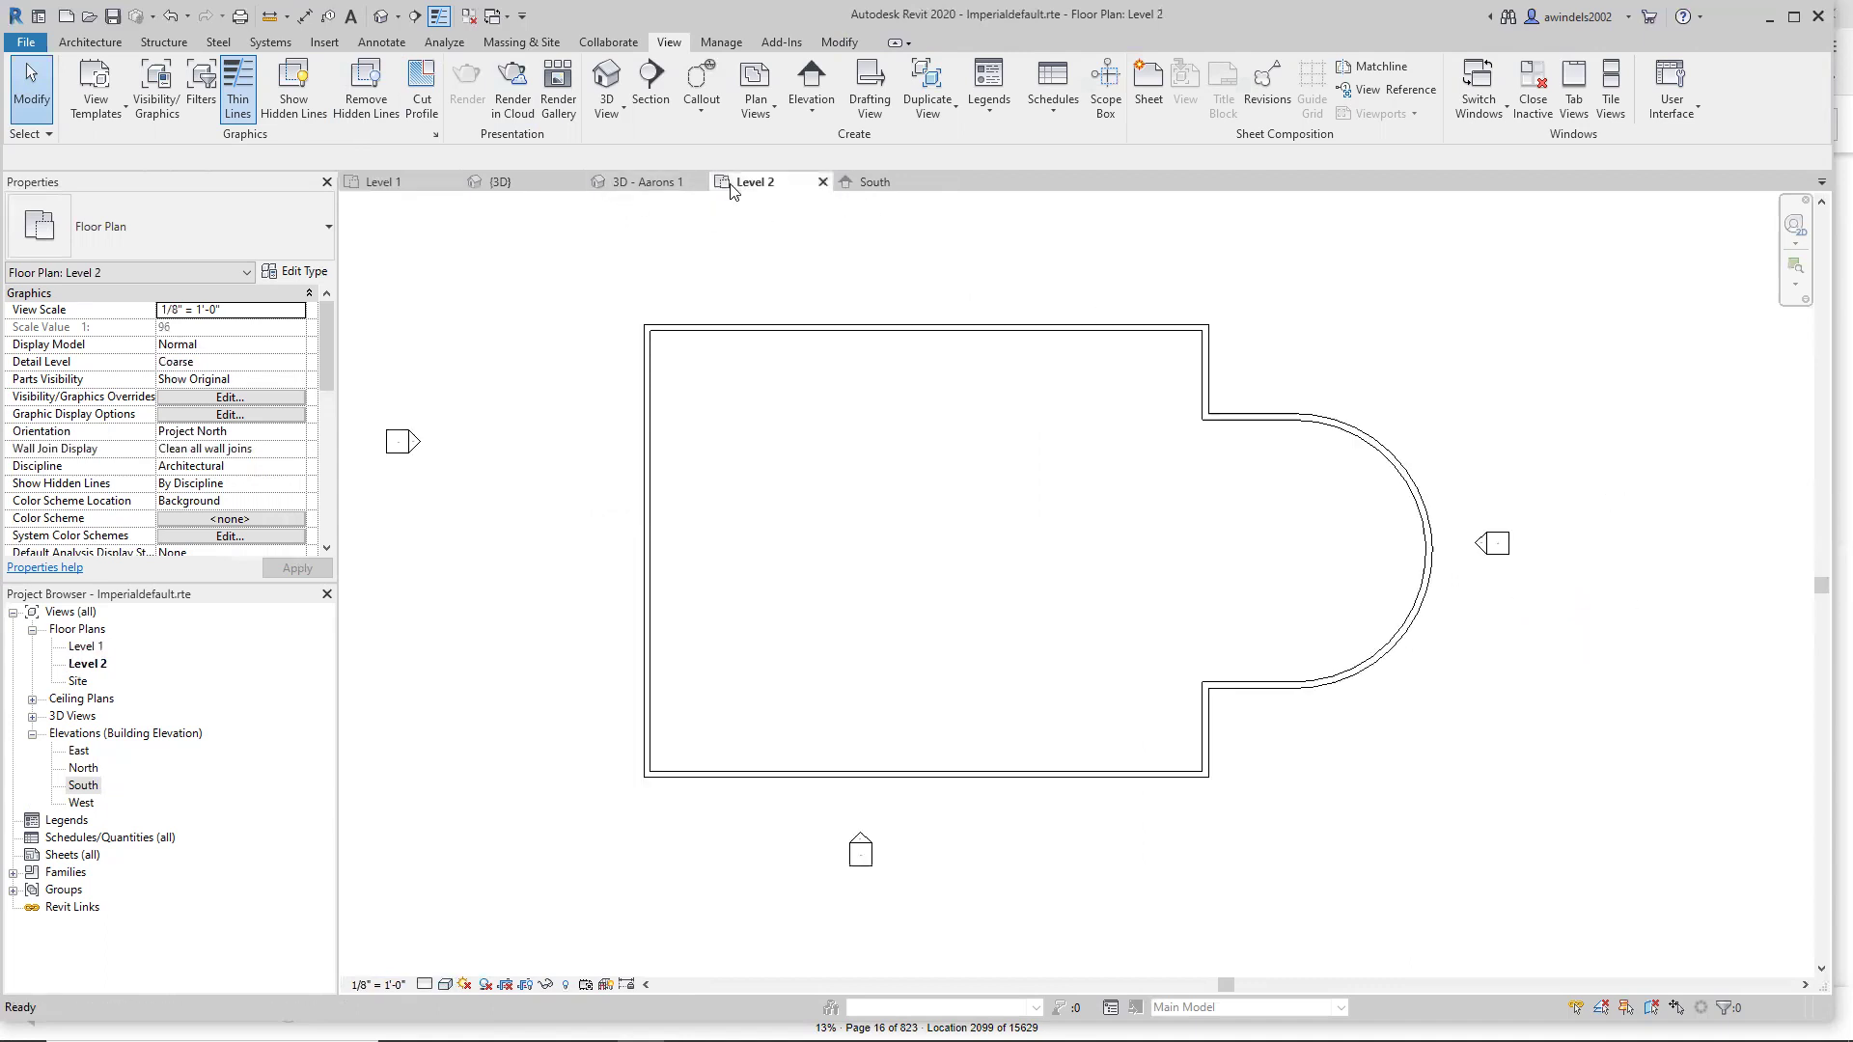
click(390, 186)
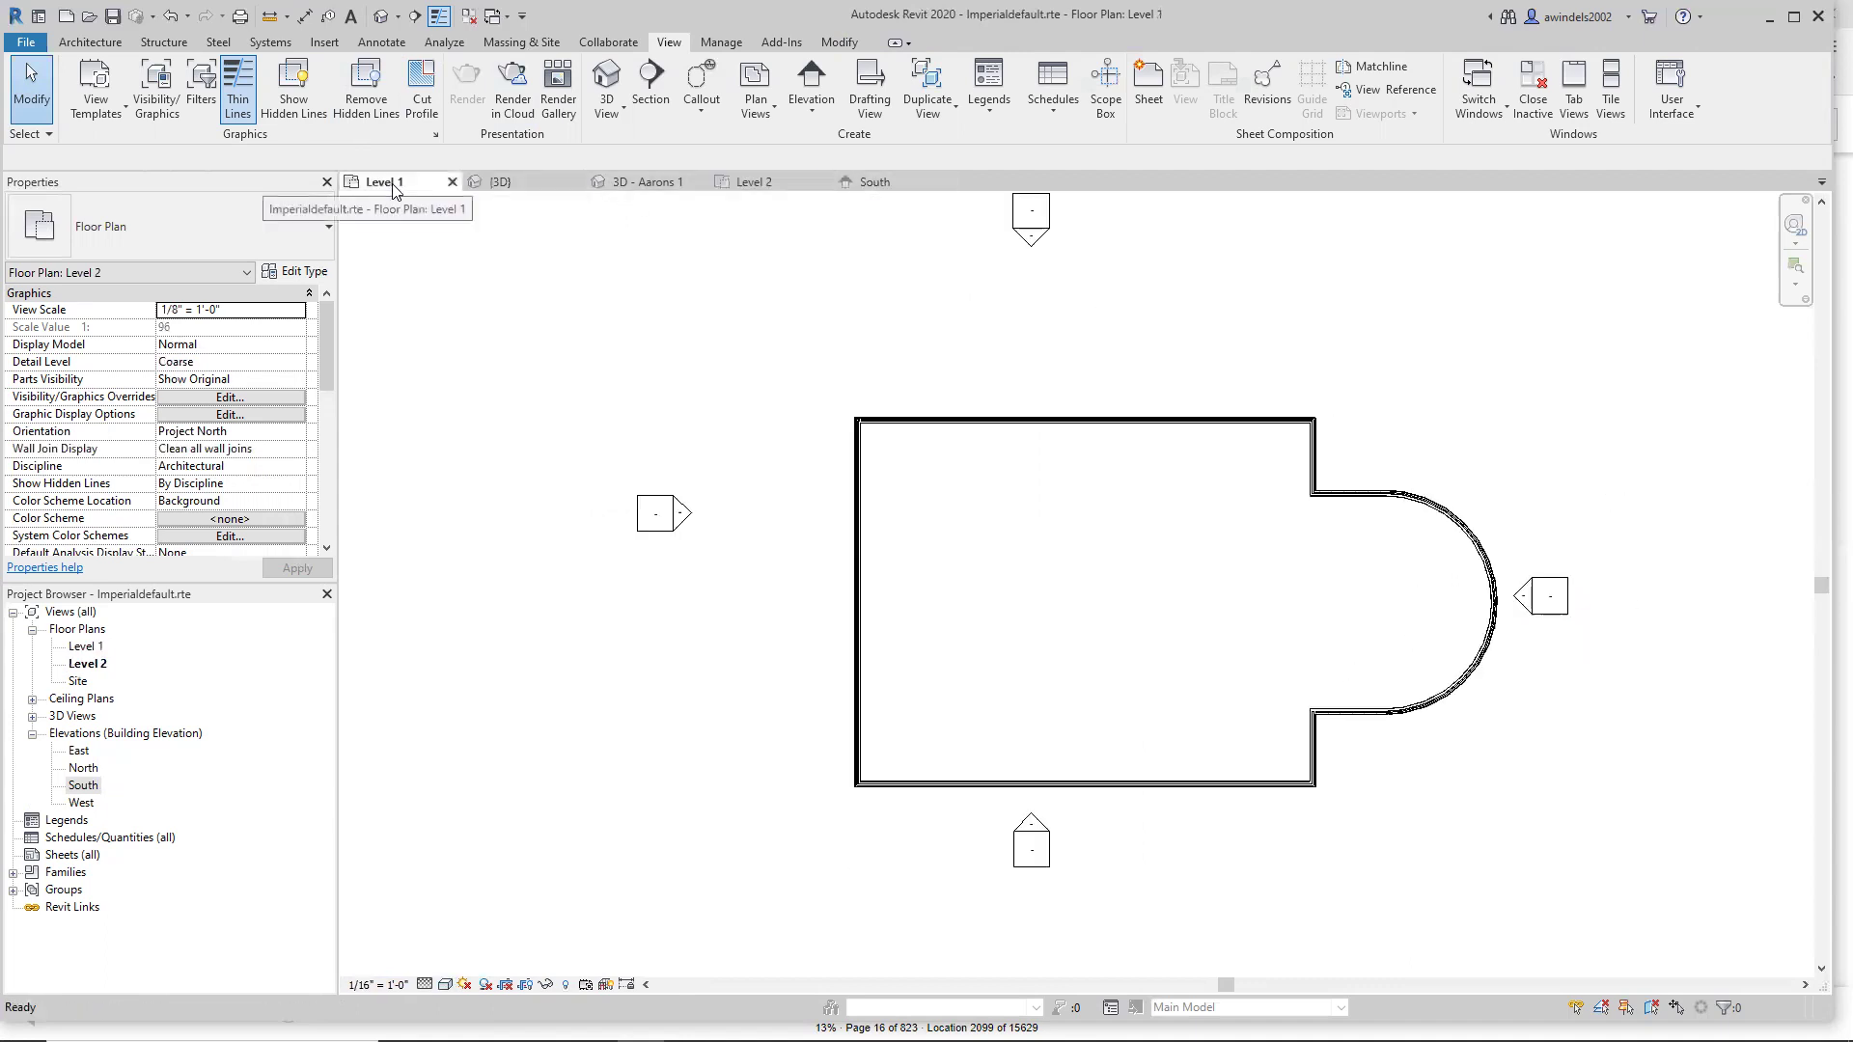
click(874, 183)
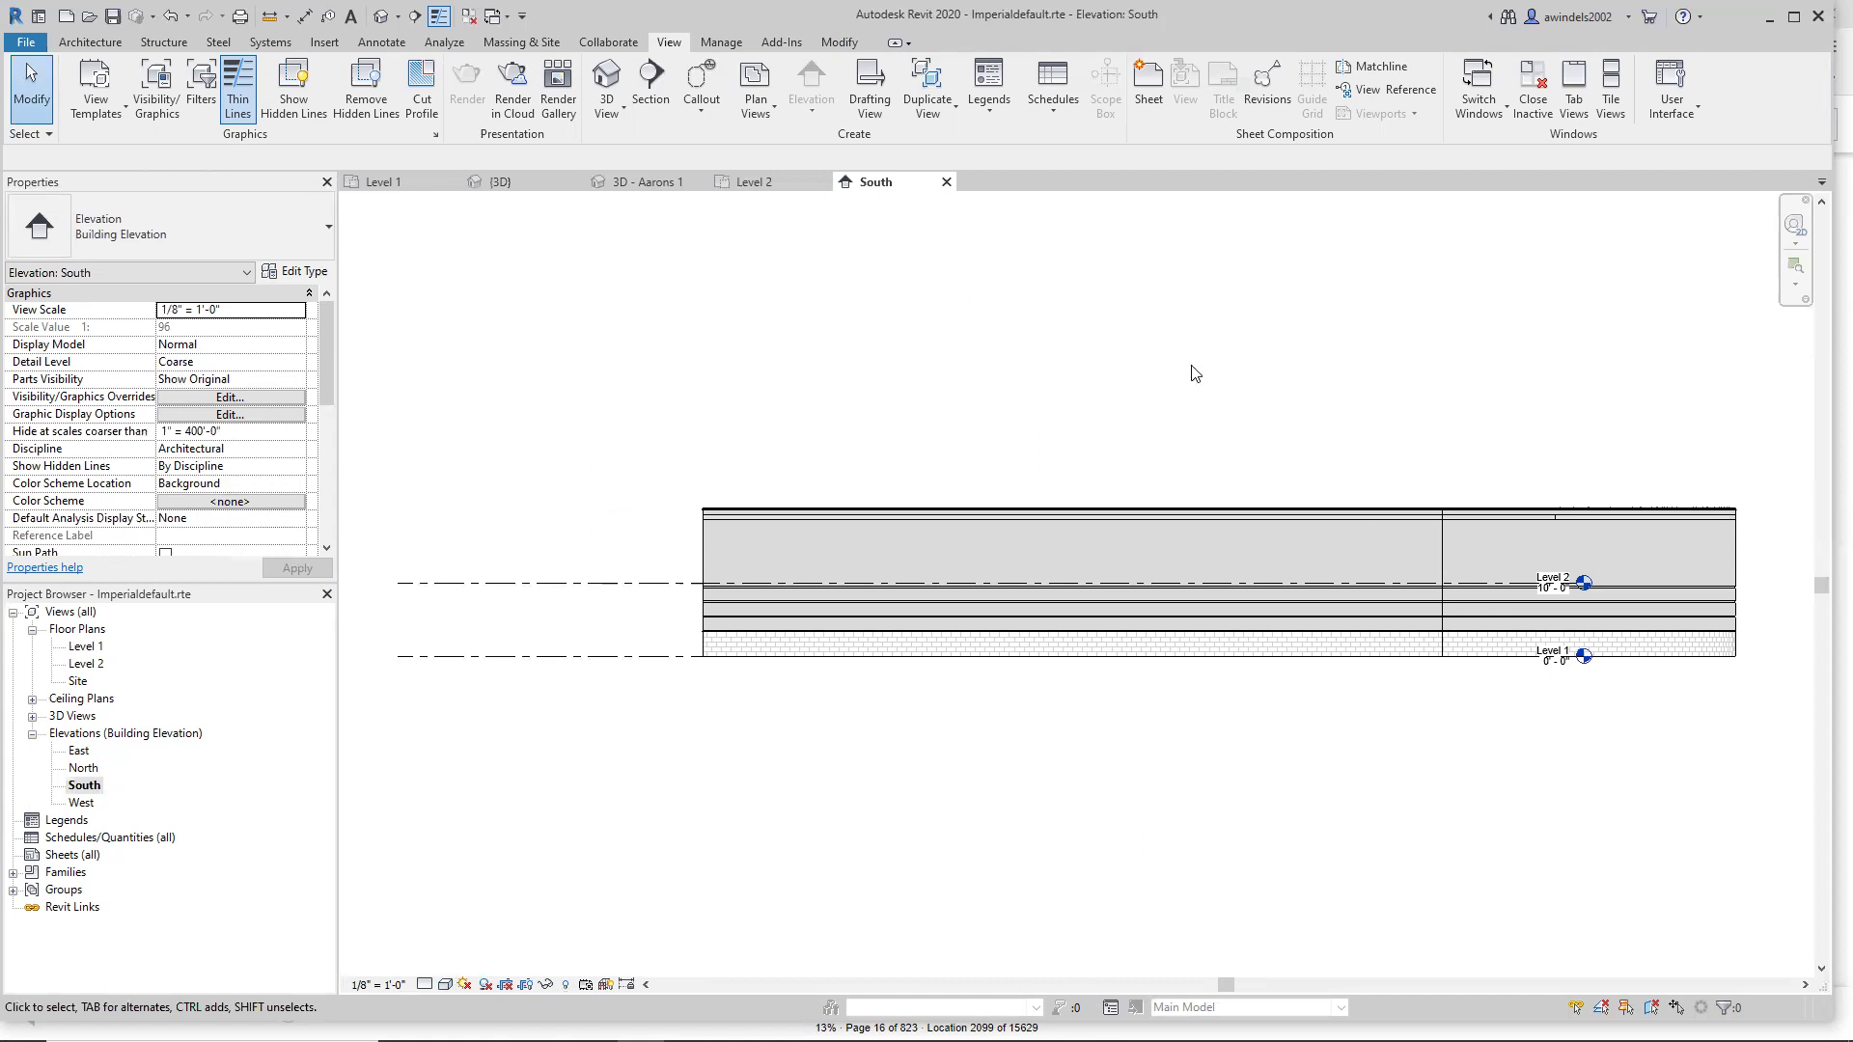
In the Level 1 floor plan, delete the east elevation marker together with its view, and undo the deletion.
double_click(86, 647)
drag(1510, 552, 1640, 670)
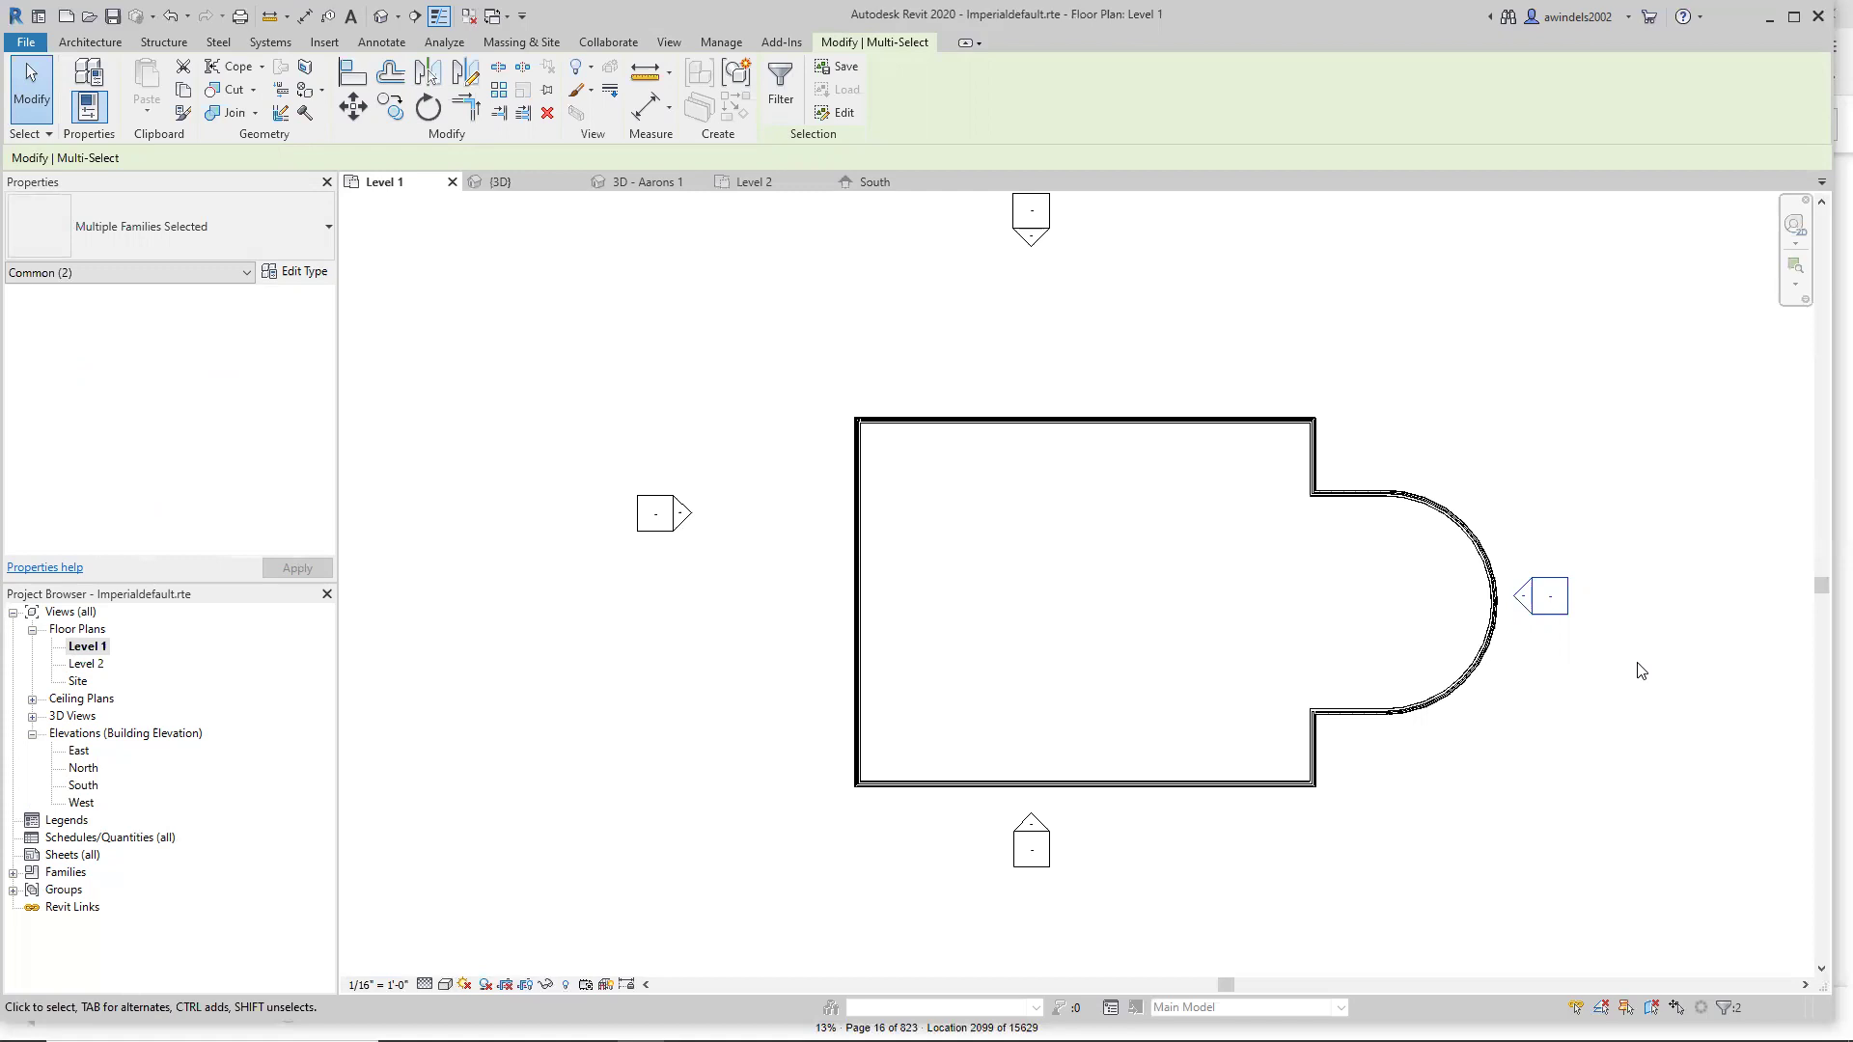
click(1642, 695)
drag(1504, 539, 1605, 657)
key(Delete)
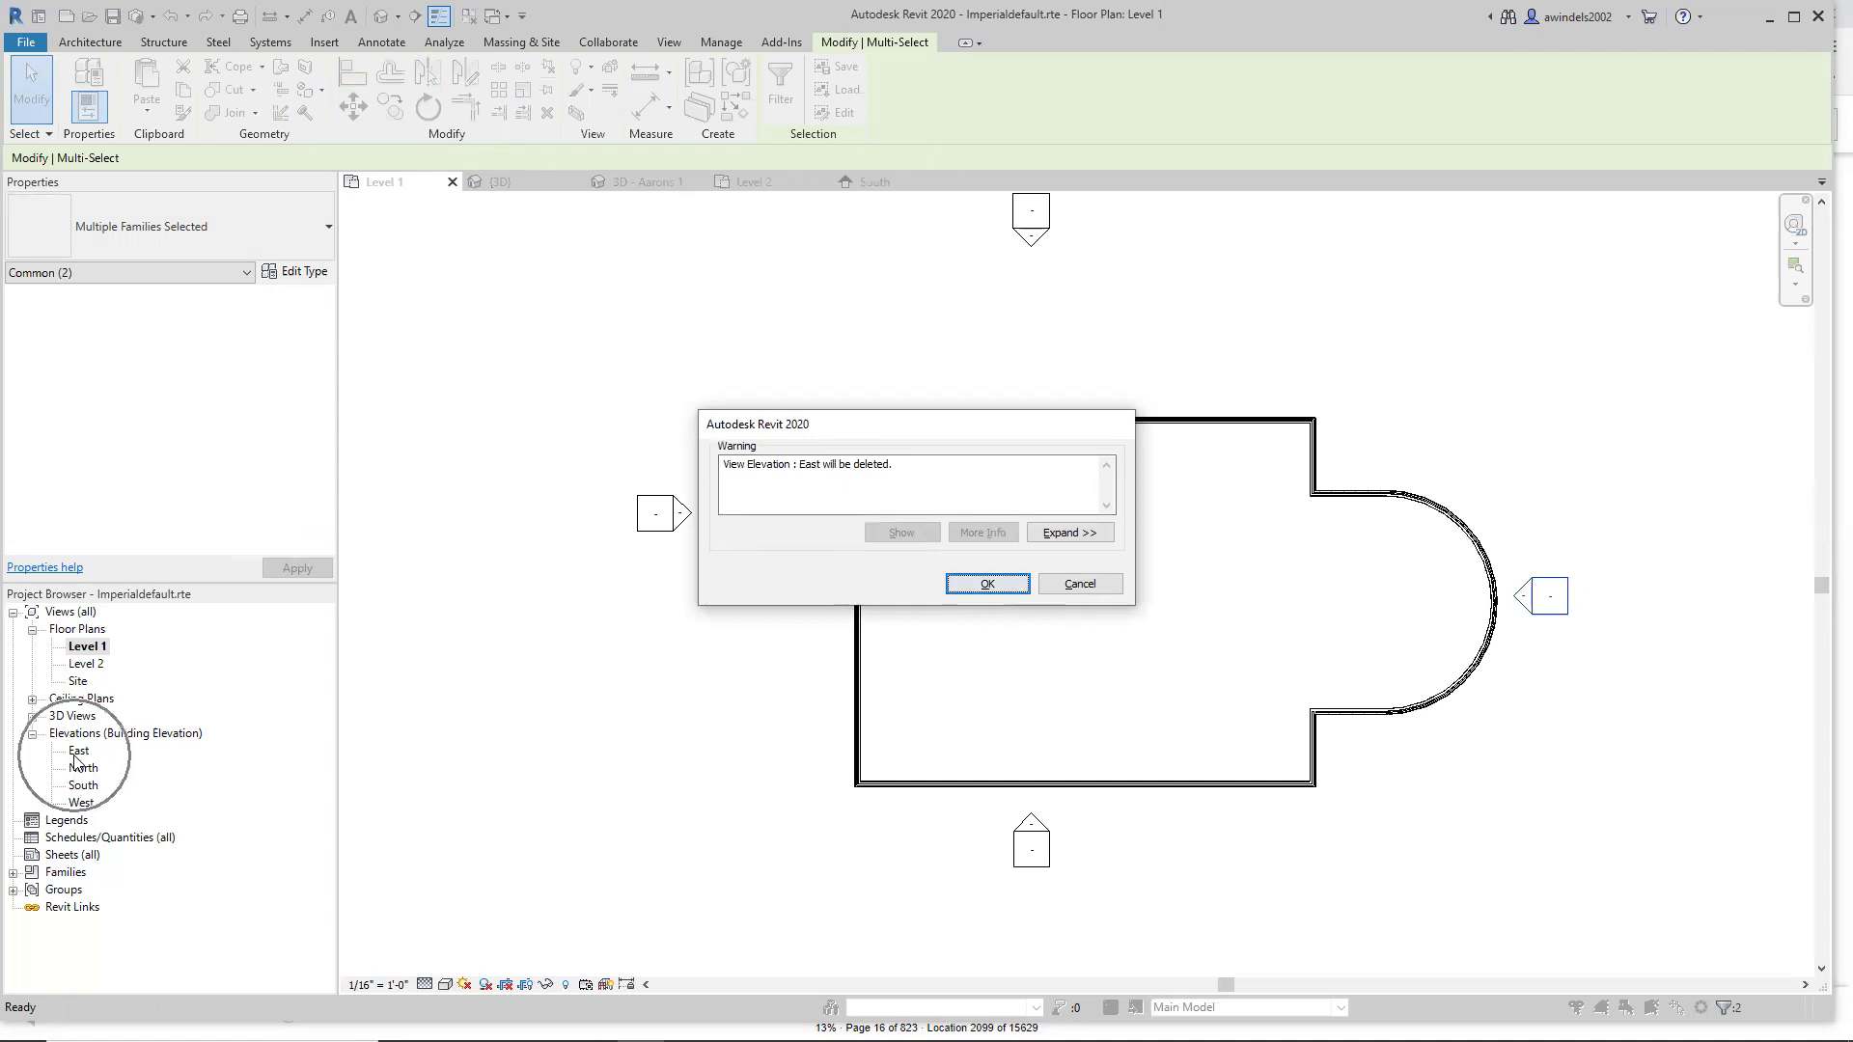
click(984, 585)
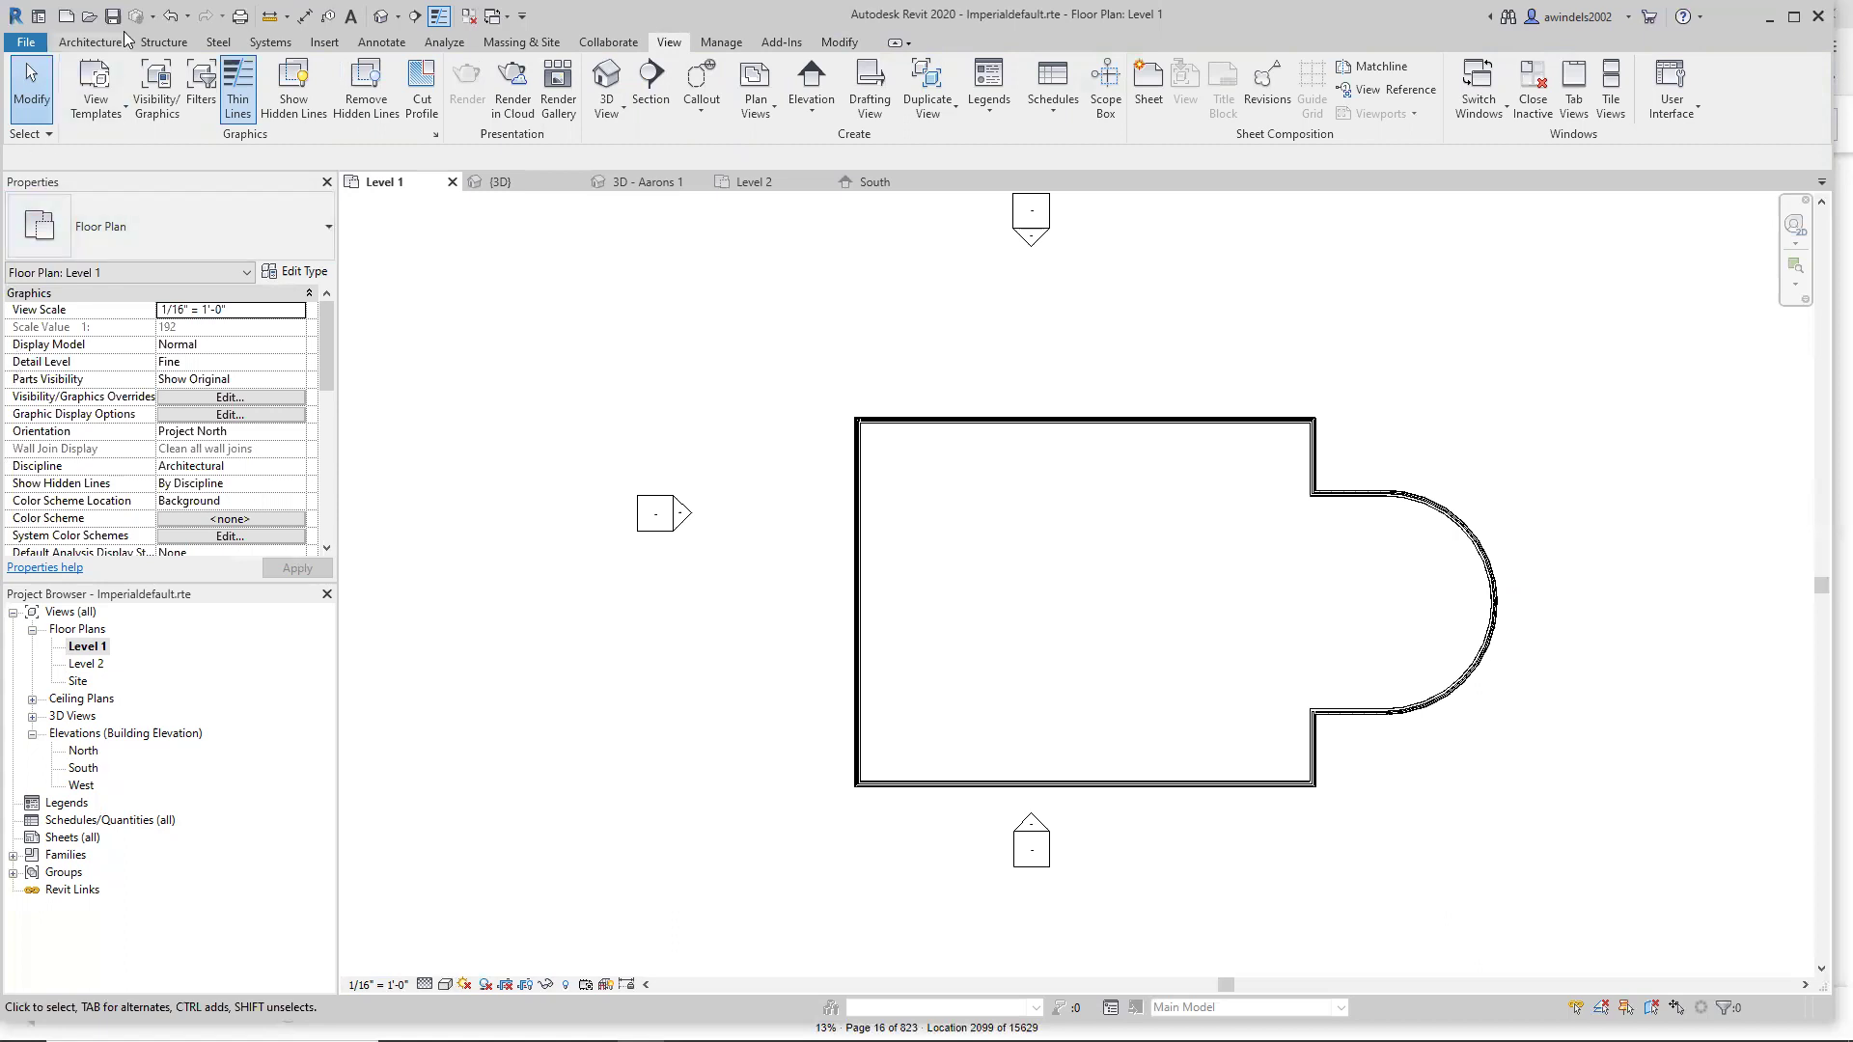
click(175, 14)
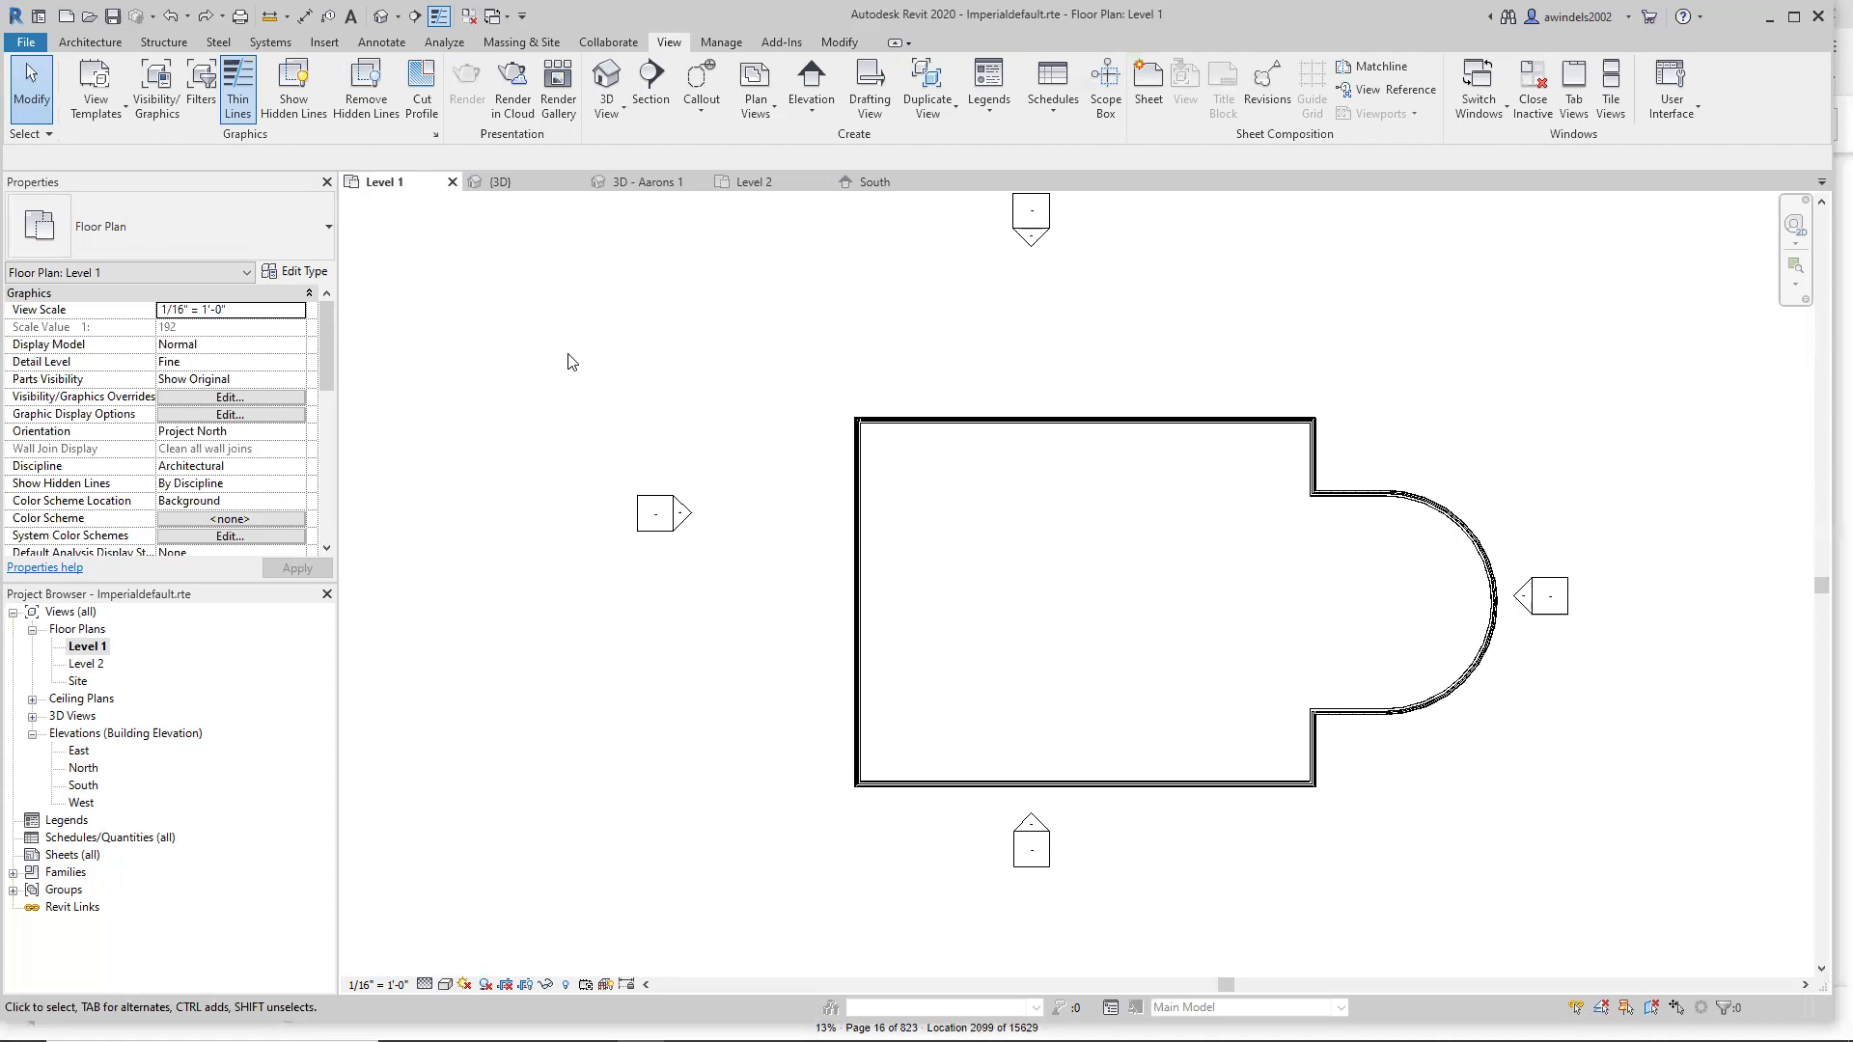
Switch to the saved 3D view from the list of open windows, and return to it after viewing Level 2 and South.
click(1455, 113)
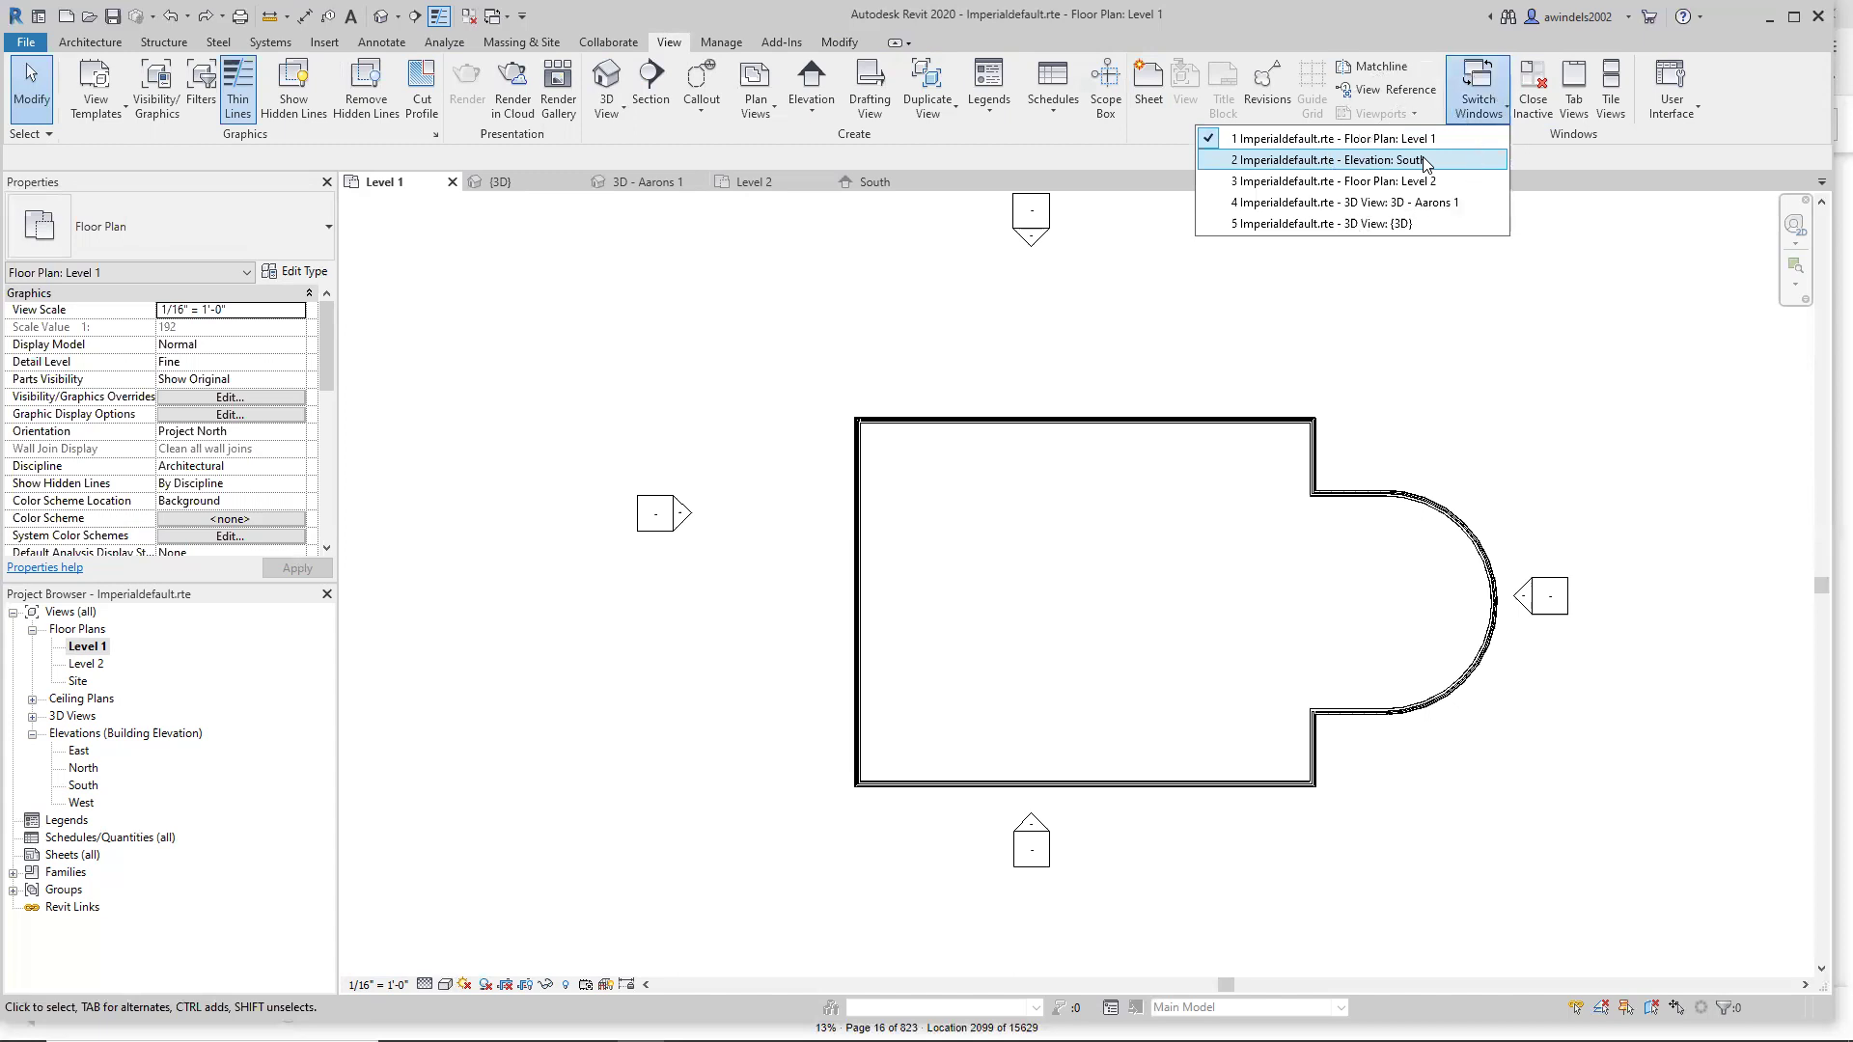
click(1435, 203)
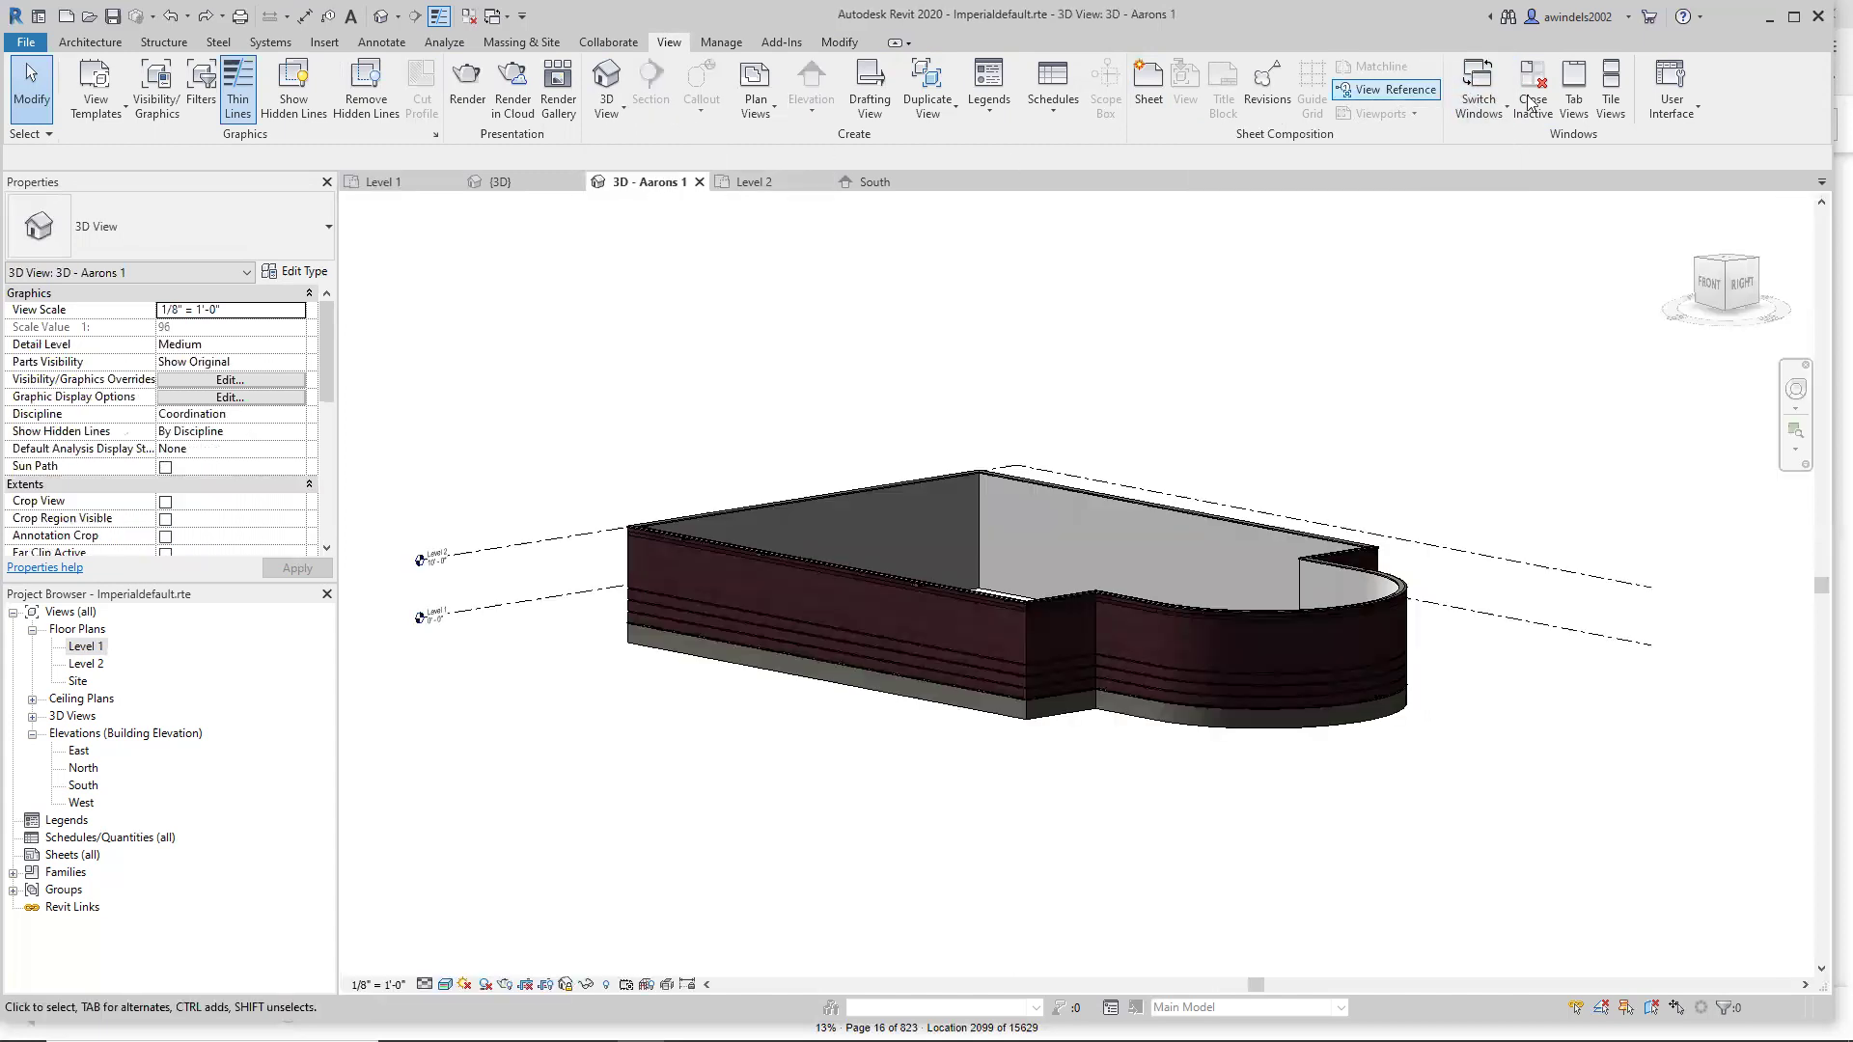
click(1477, 101)
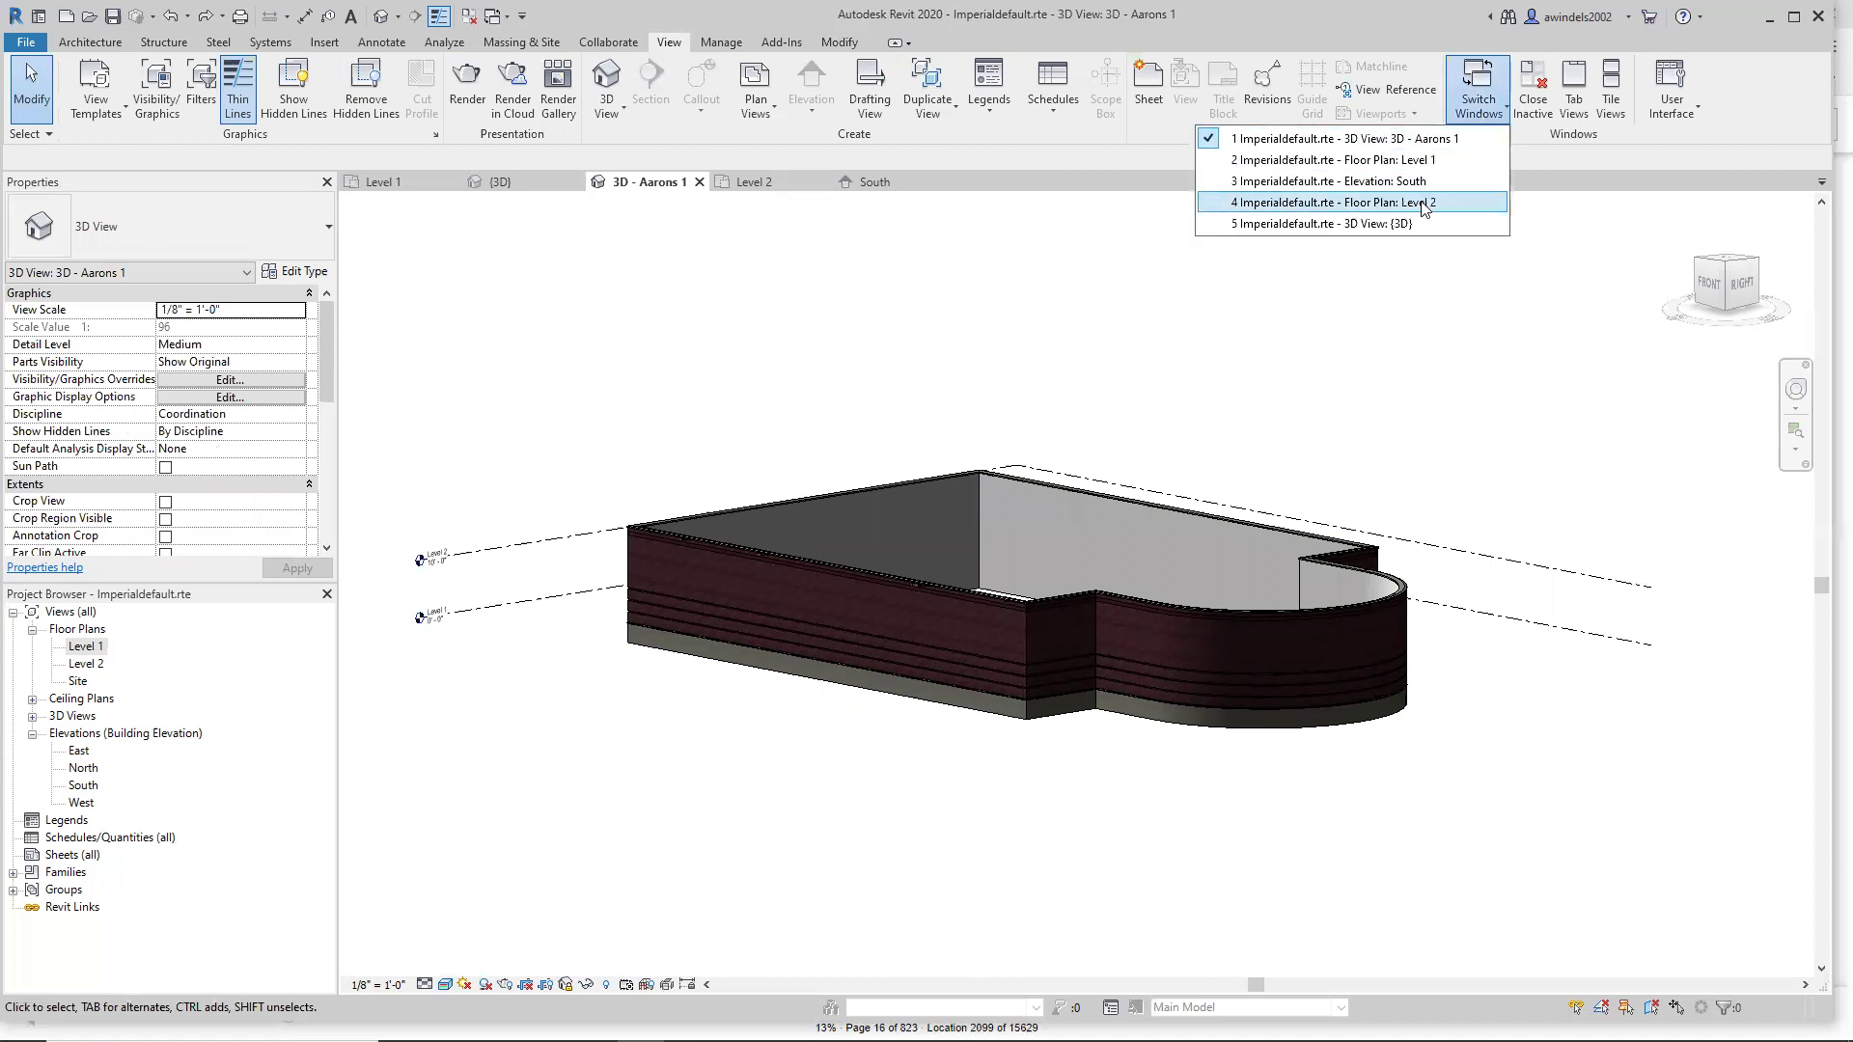
click(501, 182)
click(745, 183)
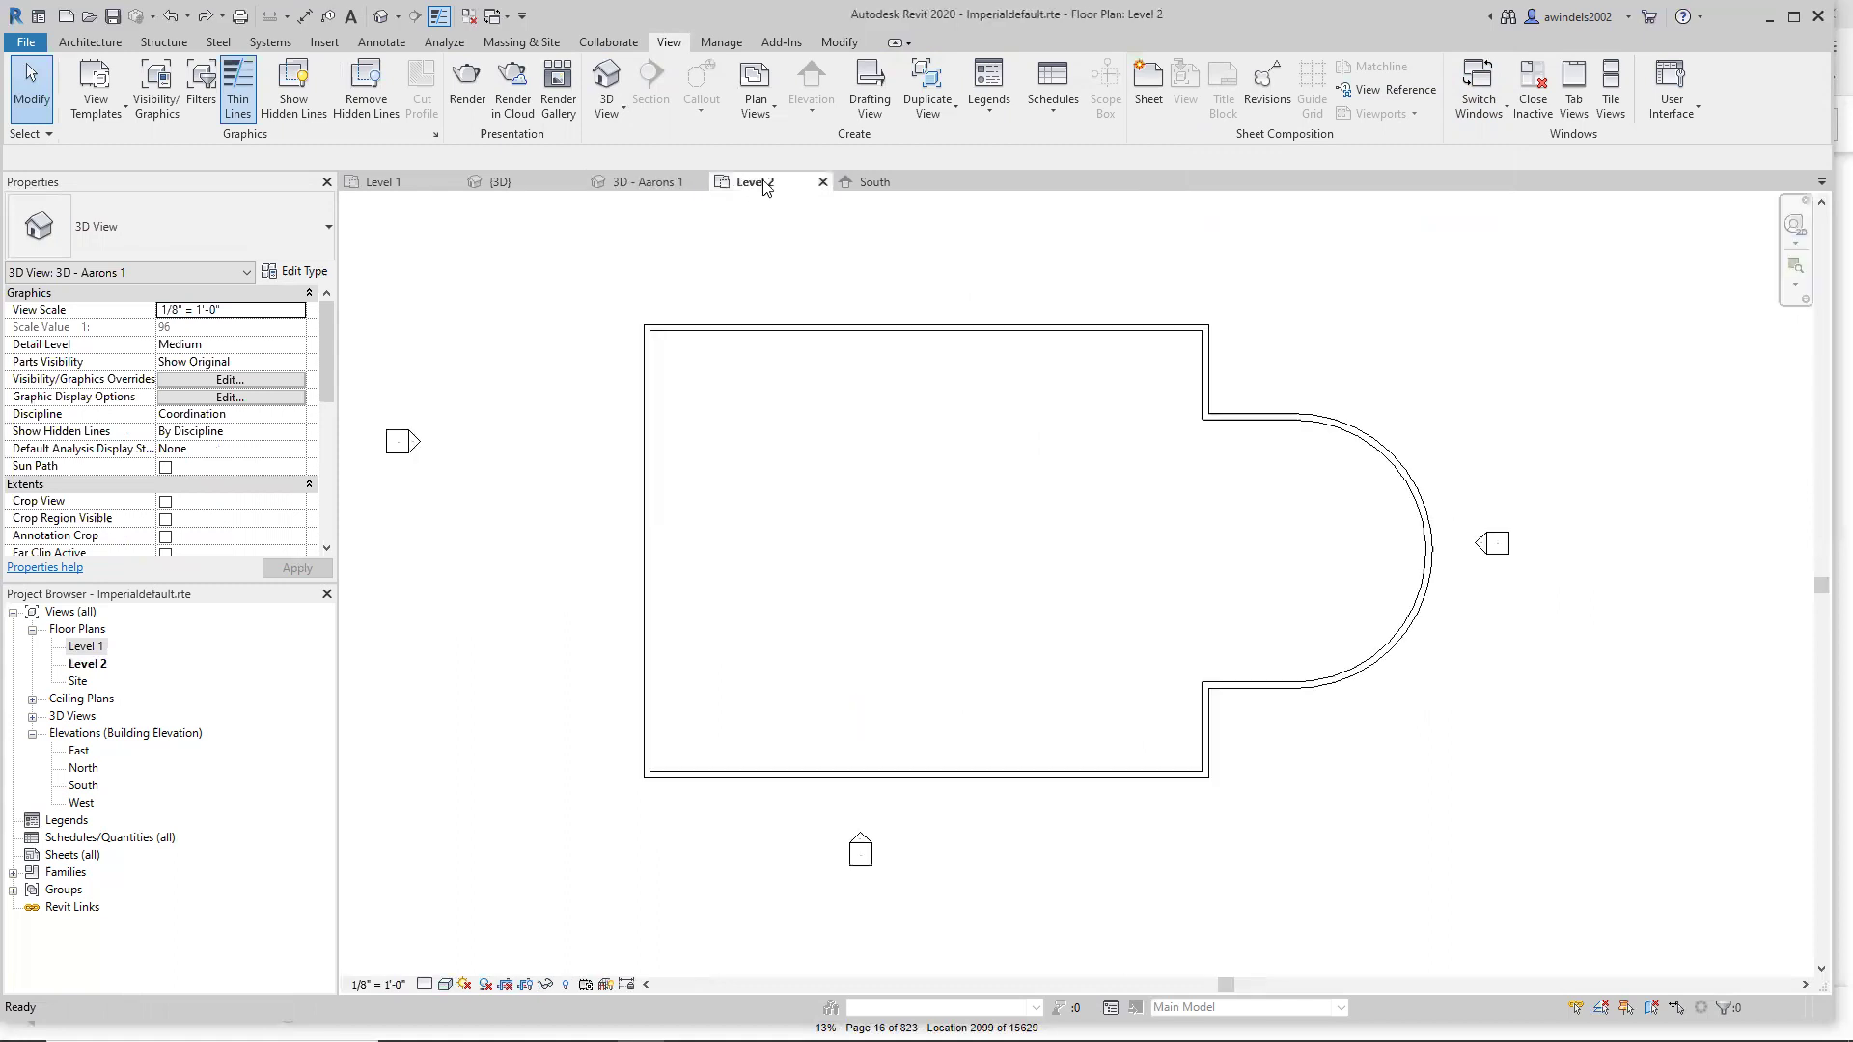
click(864, 184)
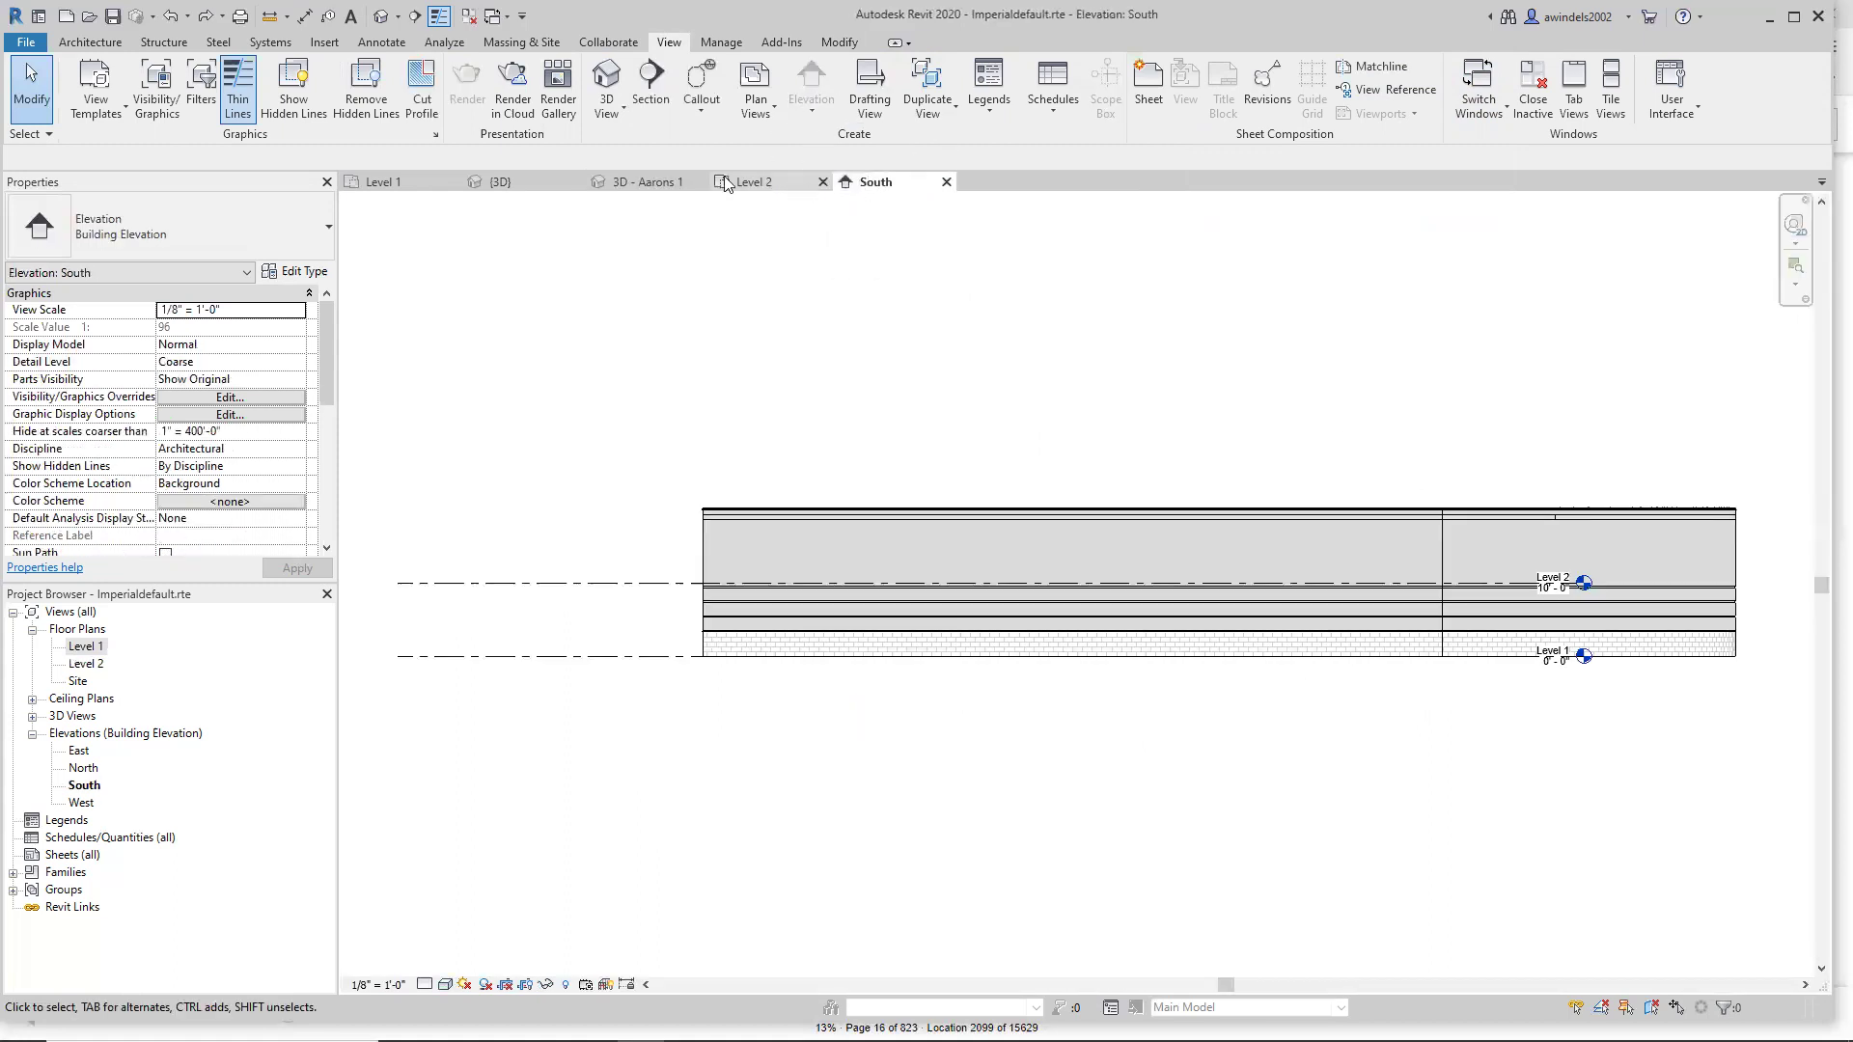
click(636, 183)
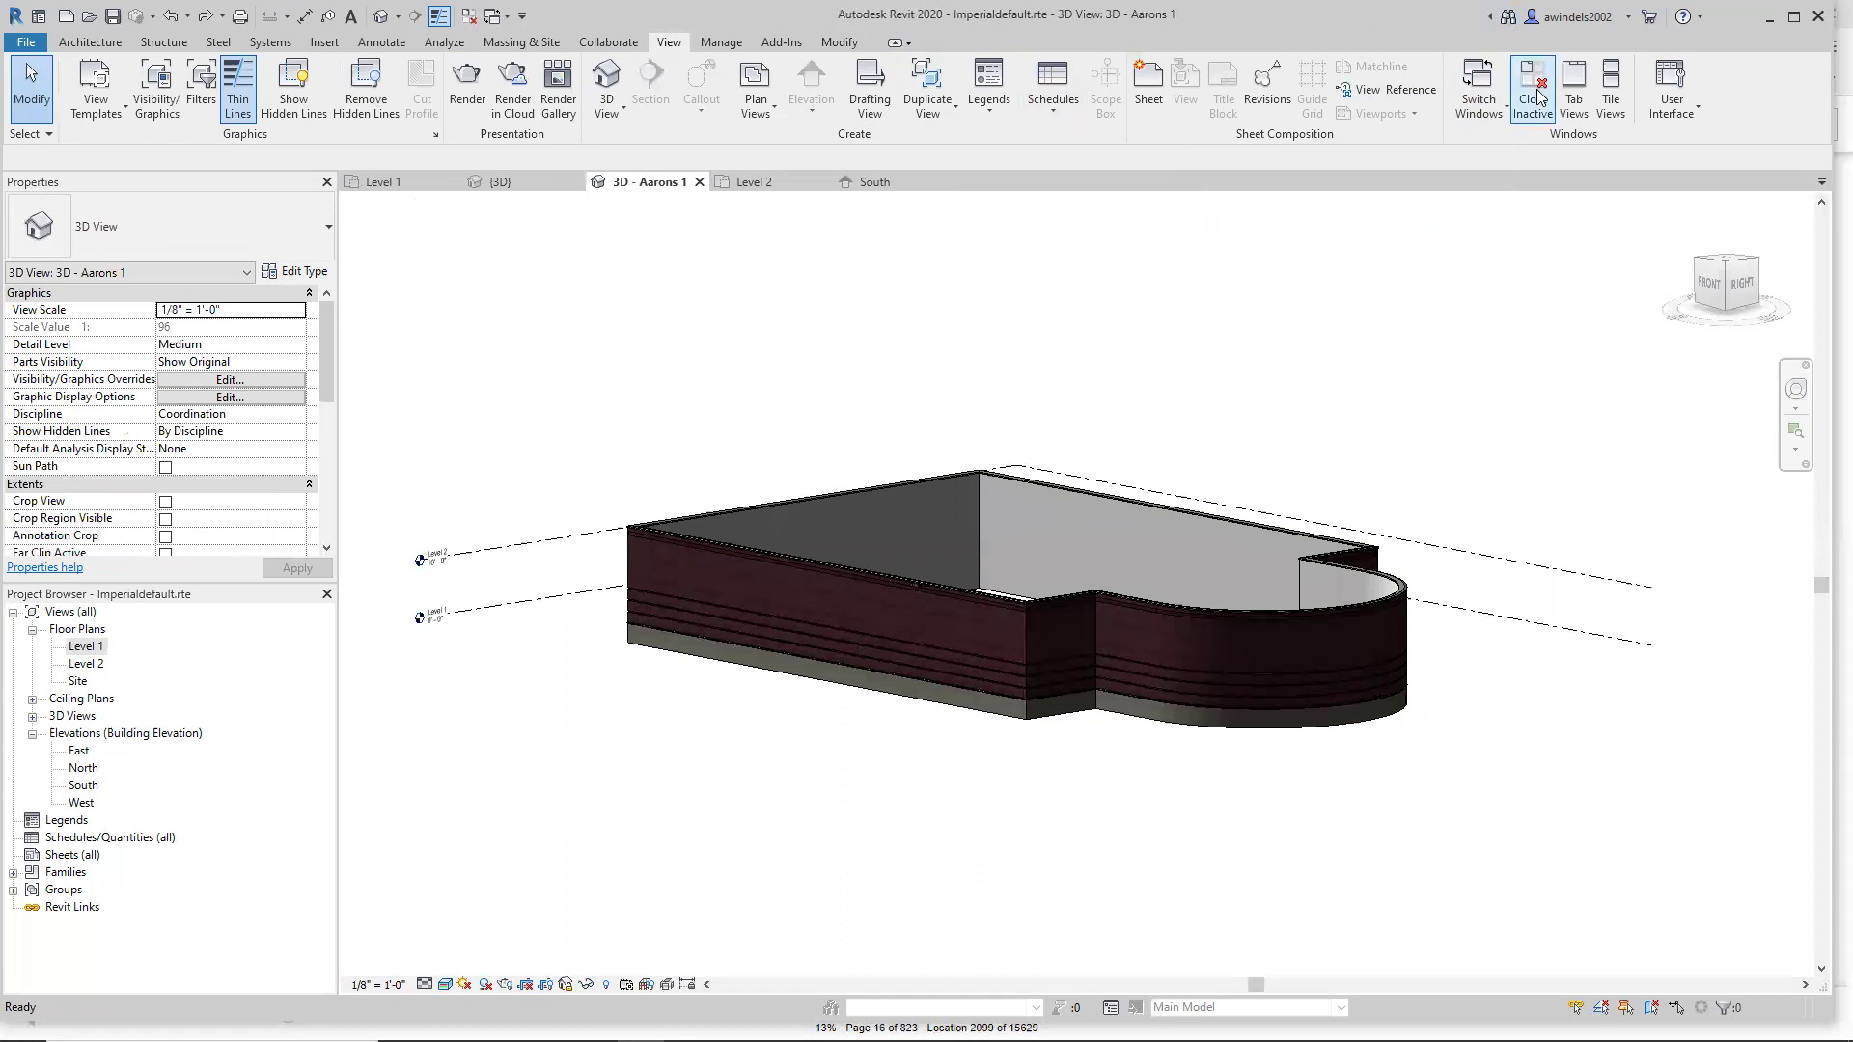
Tile all open views and frame the building in the saved 3D view's window.
click(1610, 101)
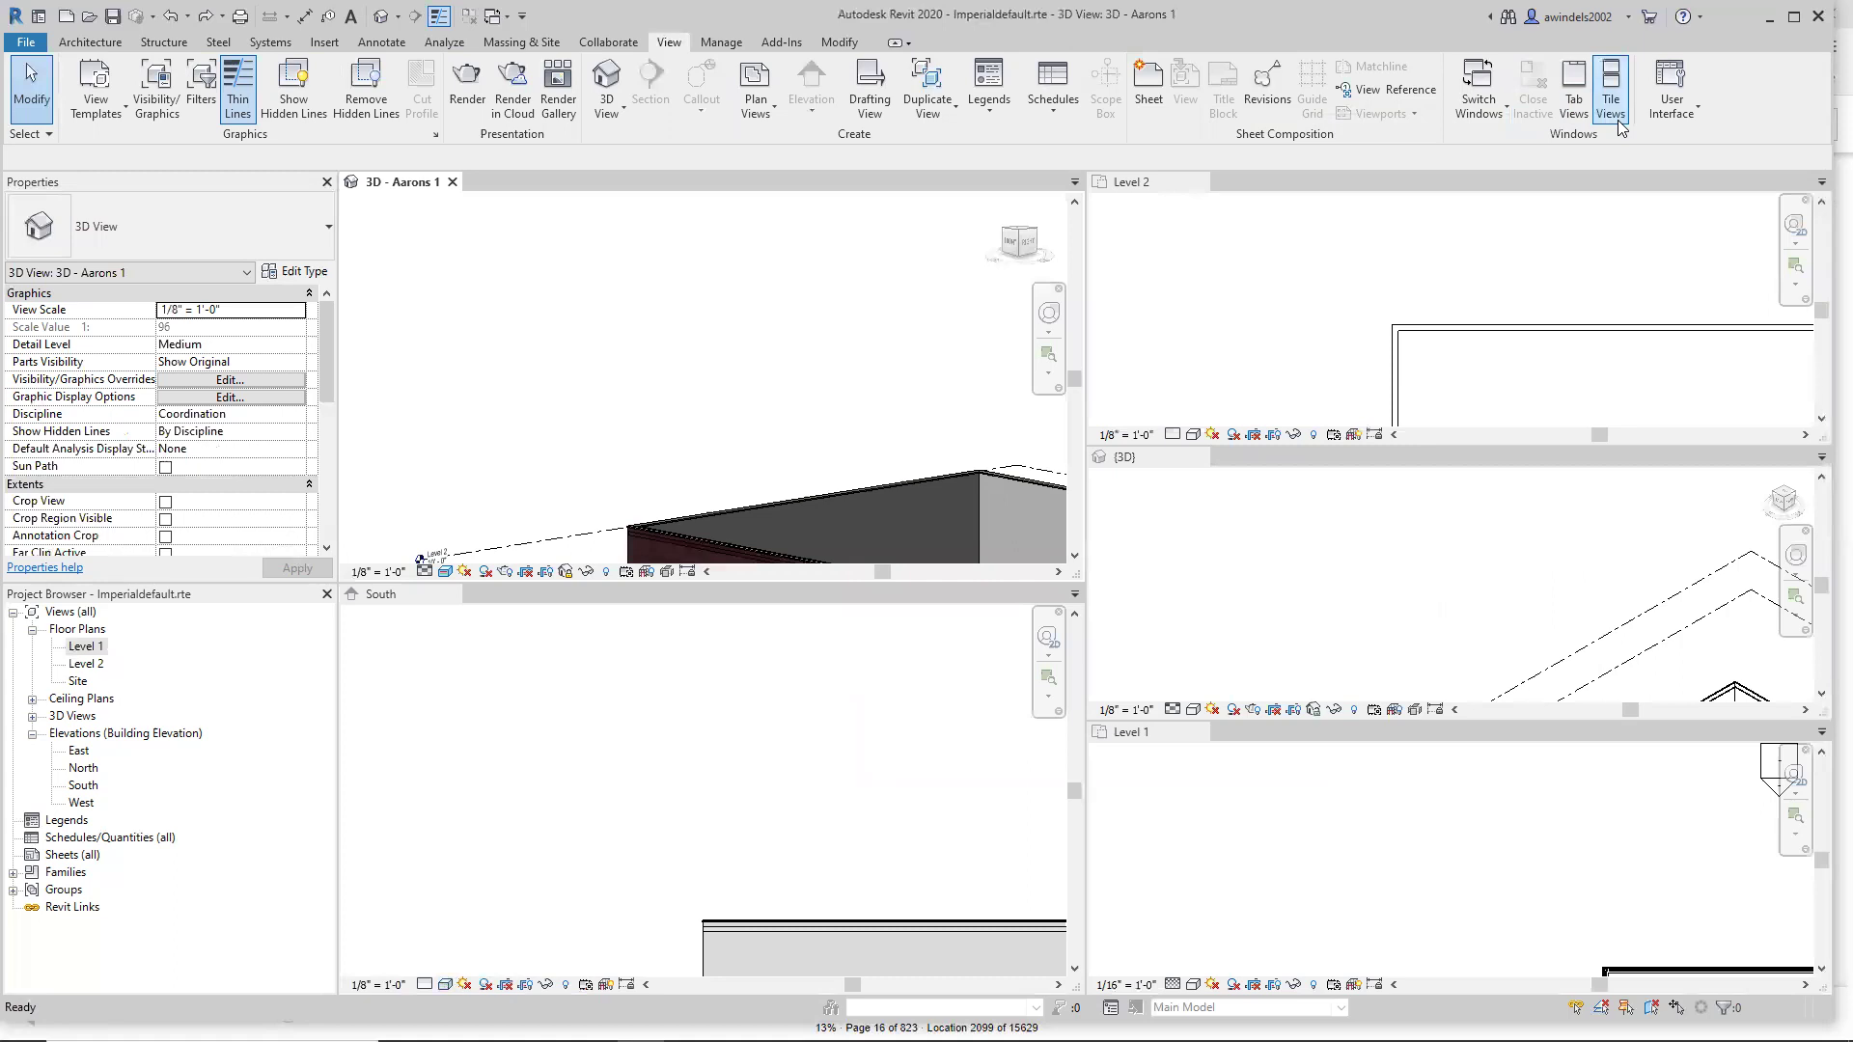
middle_drag(775, 374, 744, 292)
scroll(744, 287, down, 1)
scroll(796, 340, down, 1)
middle_drag(817, 343, 664, 331)
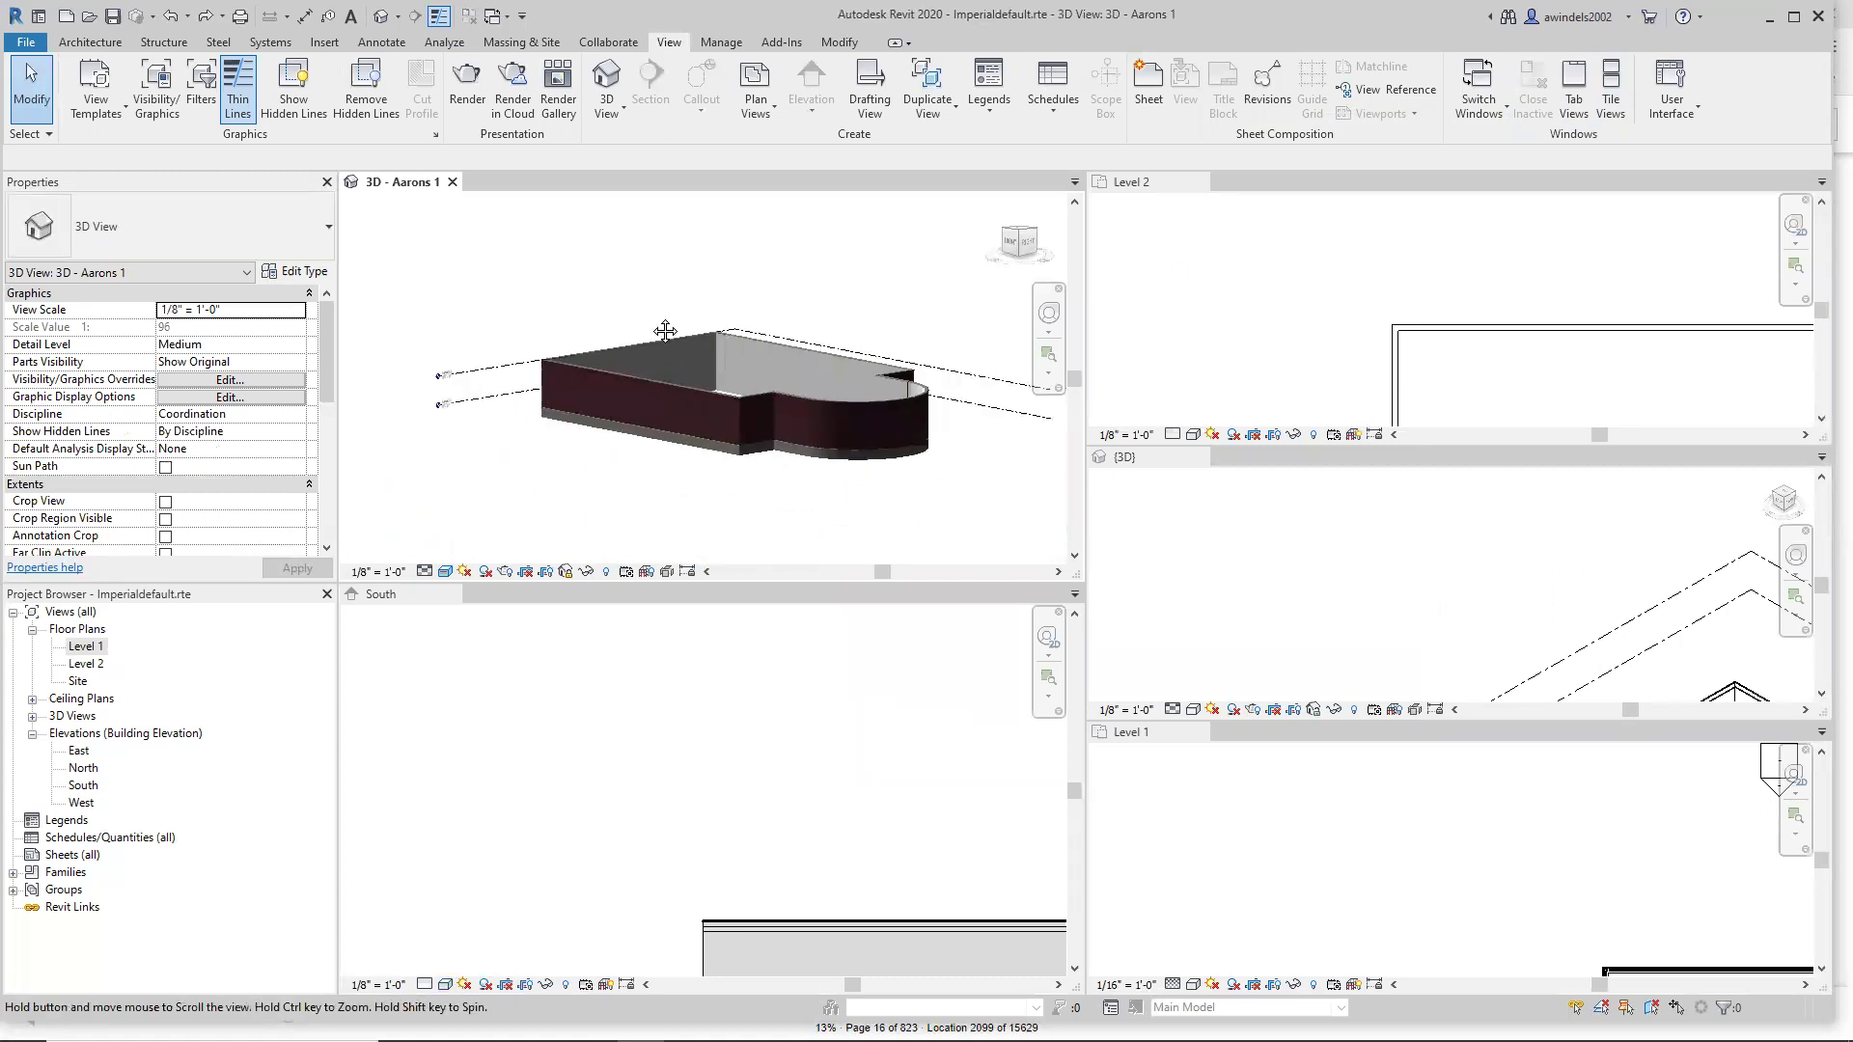
Activate the tiled South elevation and frame the whole building in it.
click(691, 836)
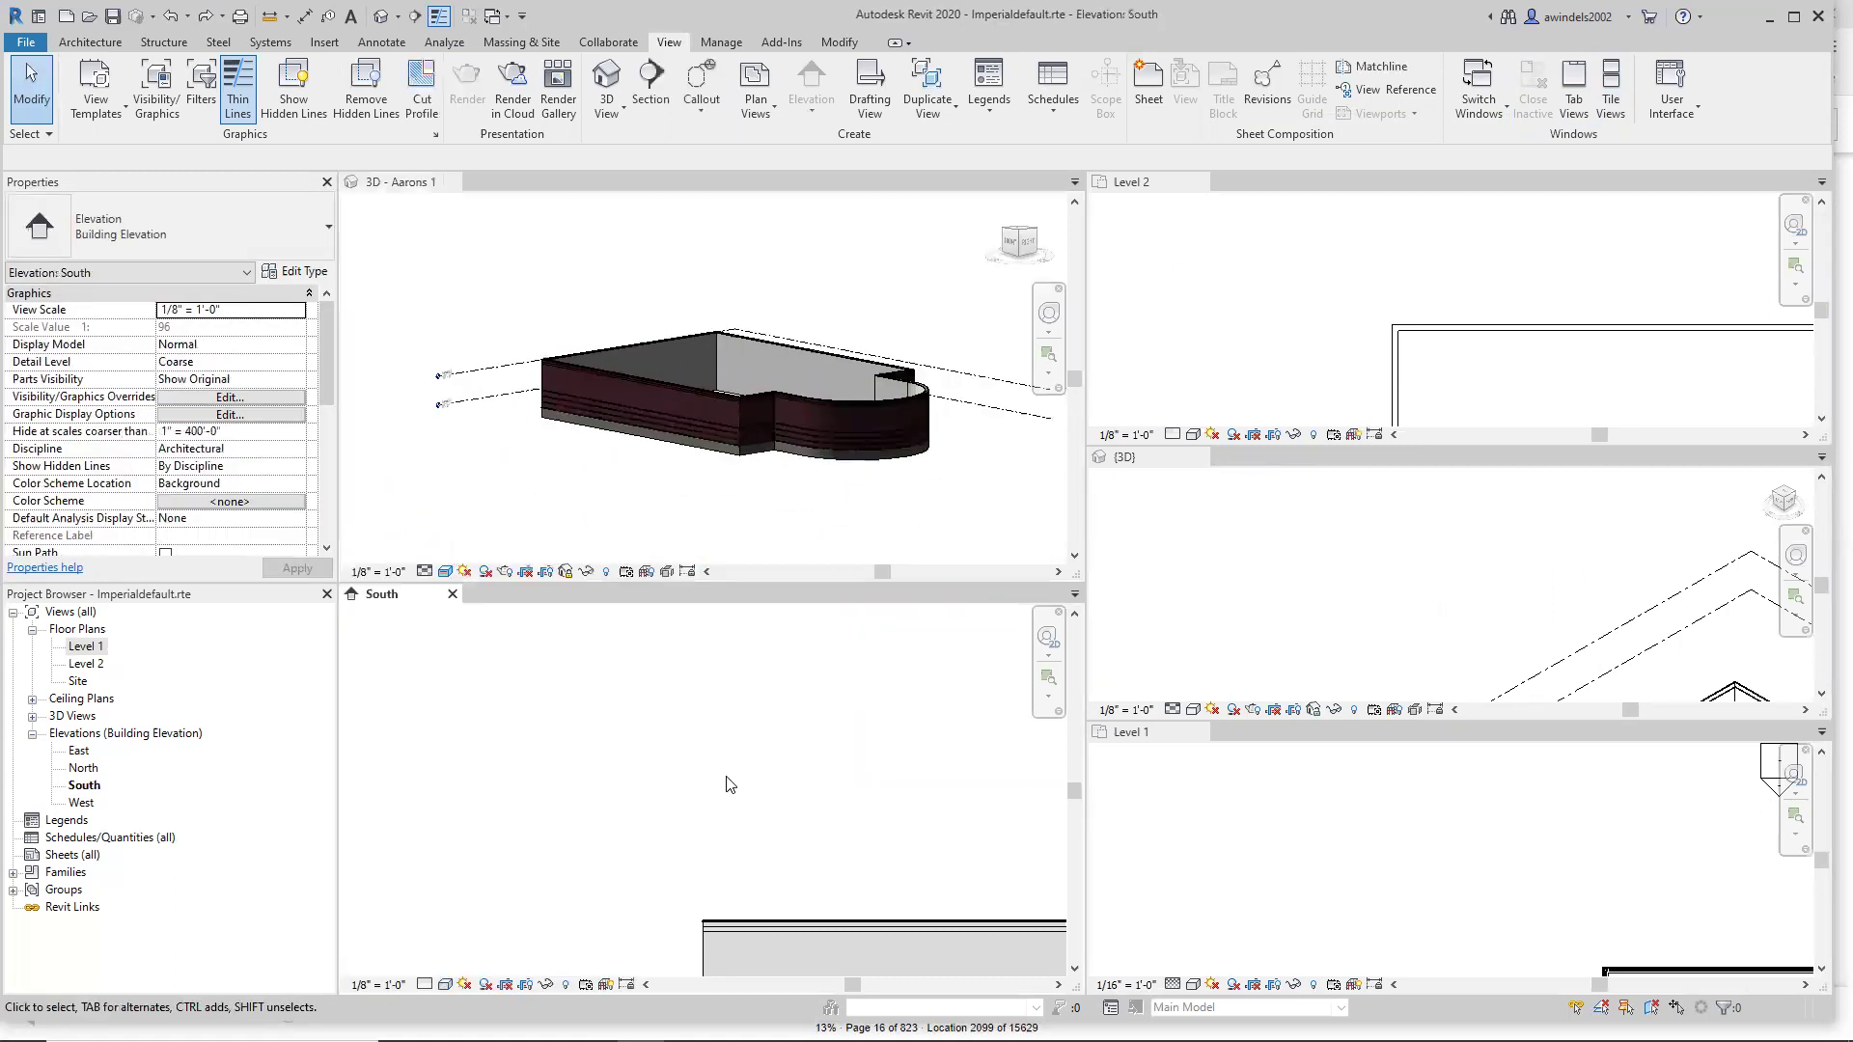
scroll(726, 777, down, 2)
middle_drag(767, 814, 564, 757)
middle_drag(705, 754, 607, 743)
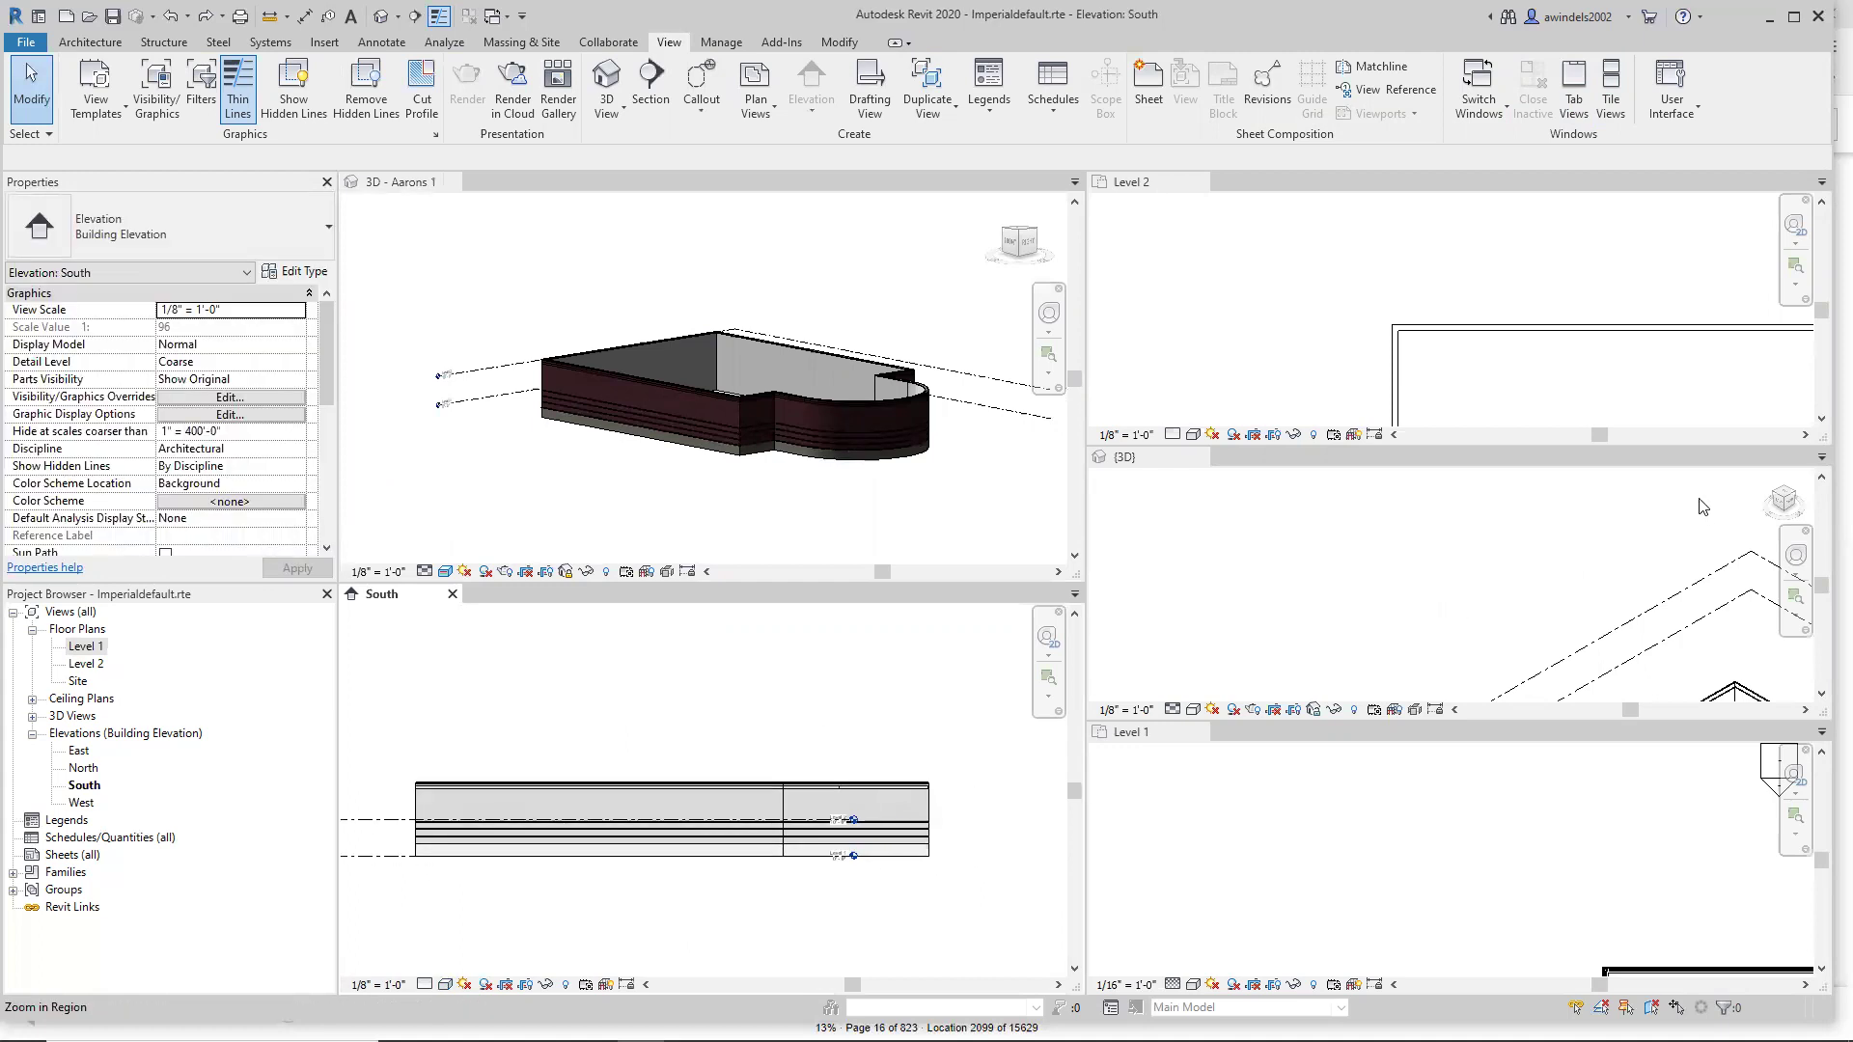
Frame the building in the tiled Level 2, default 3D and Level 1 views, finishing on Level 1.
scroll(1583, 617, down, 3)
scroll(1560, 644, down, 3)
scroll(1564, 403, down, 2)
scroll(1563, 403, down, 1)
scroll(1534, 356, down, 1)
scroll(1629, 823, down, 2)
middle_drag(1744, 938, 1587, 840)
scroll(1489, 827, down, 1)
middle_drag(1639, 909, 1487, 864)
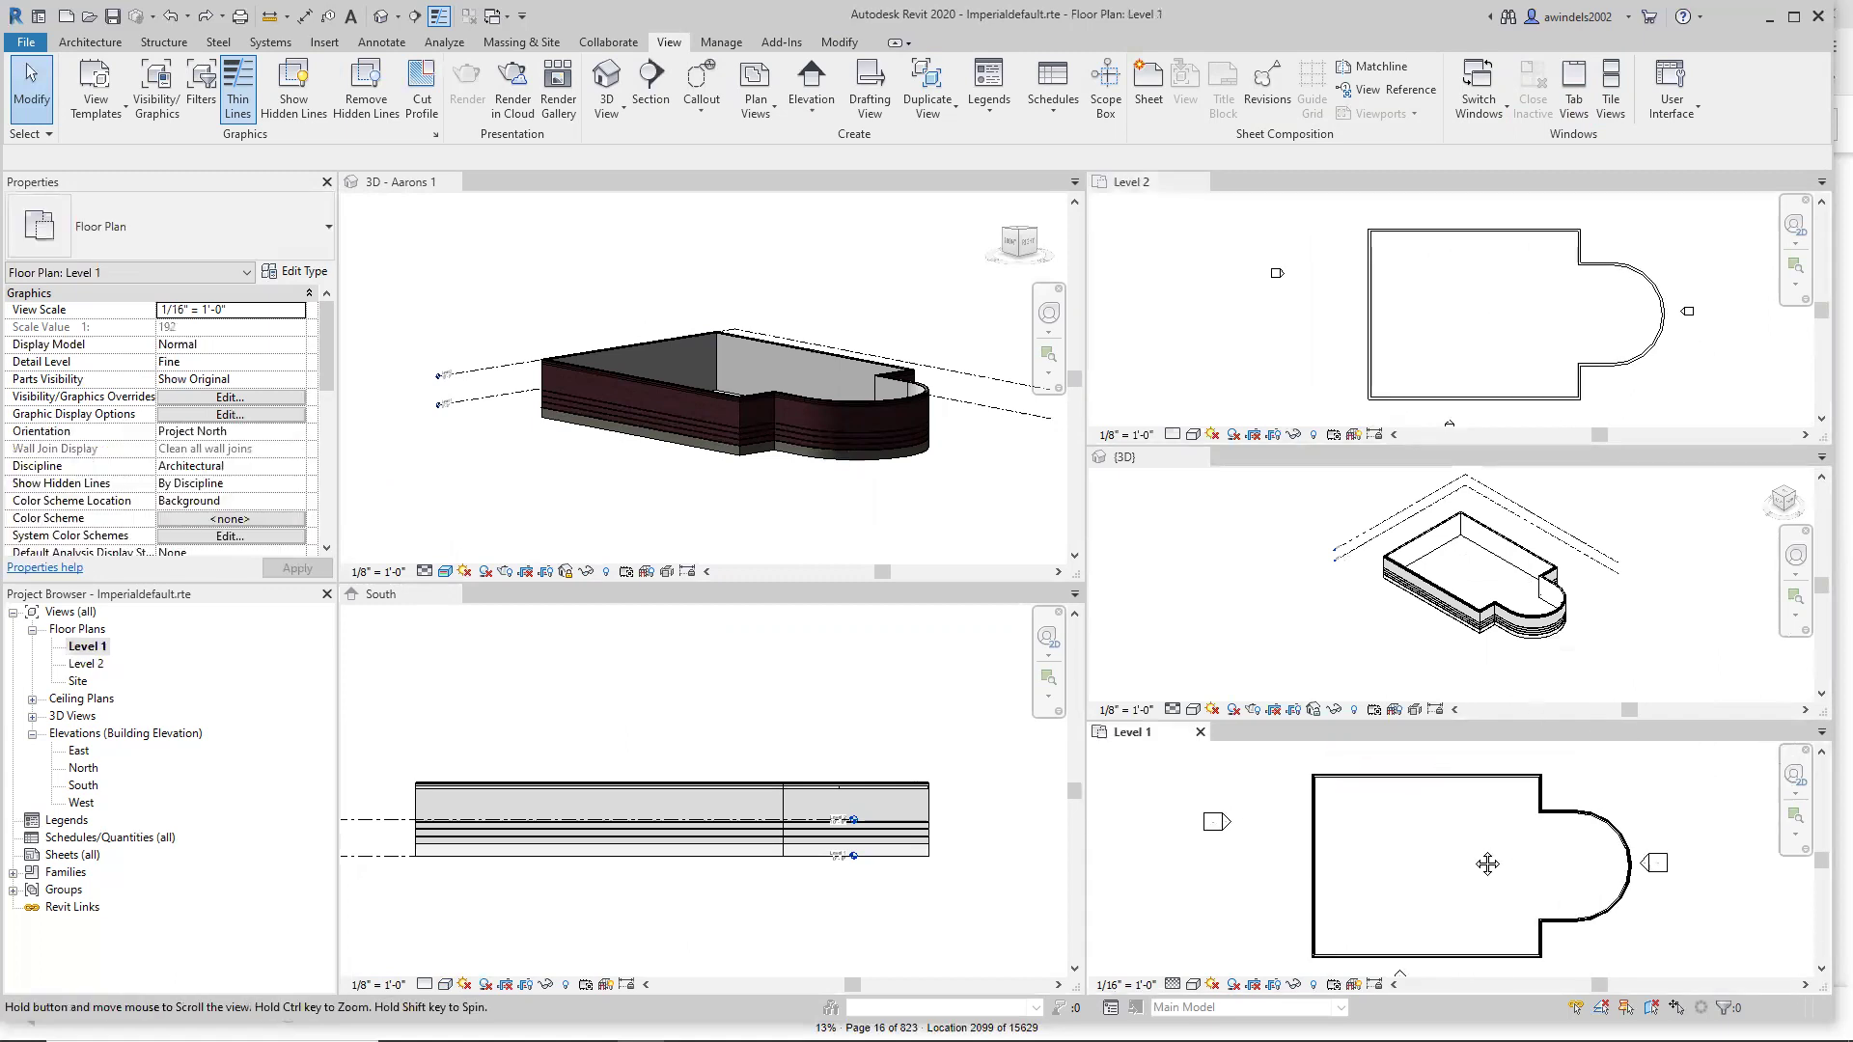
Re-tile the open views with Level 1 first, and return to tabbed views with the Level 1 plan zoomed to fit.
click(1618, 94)
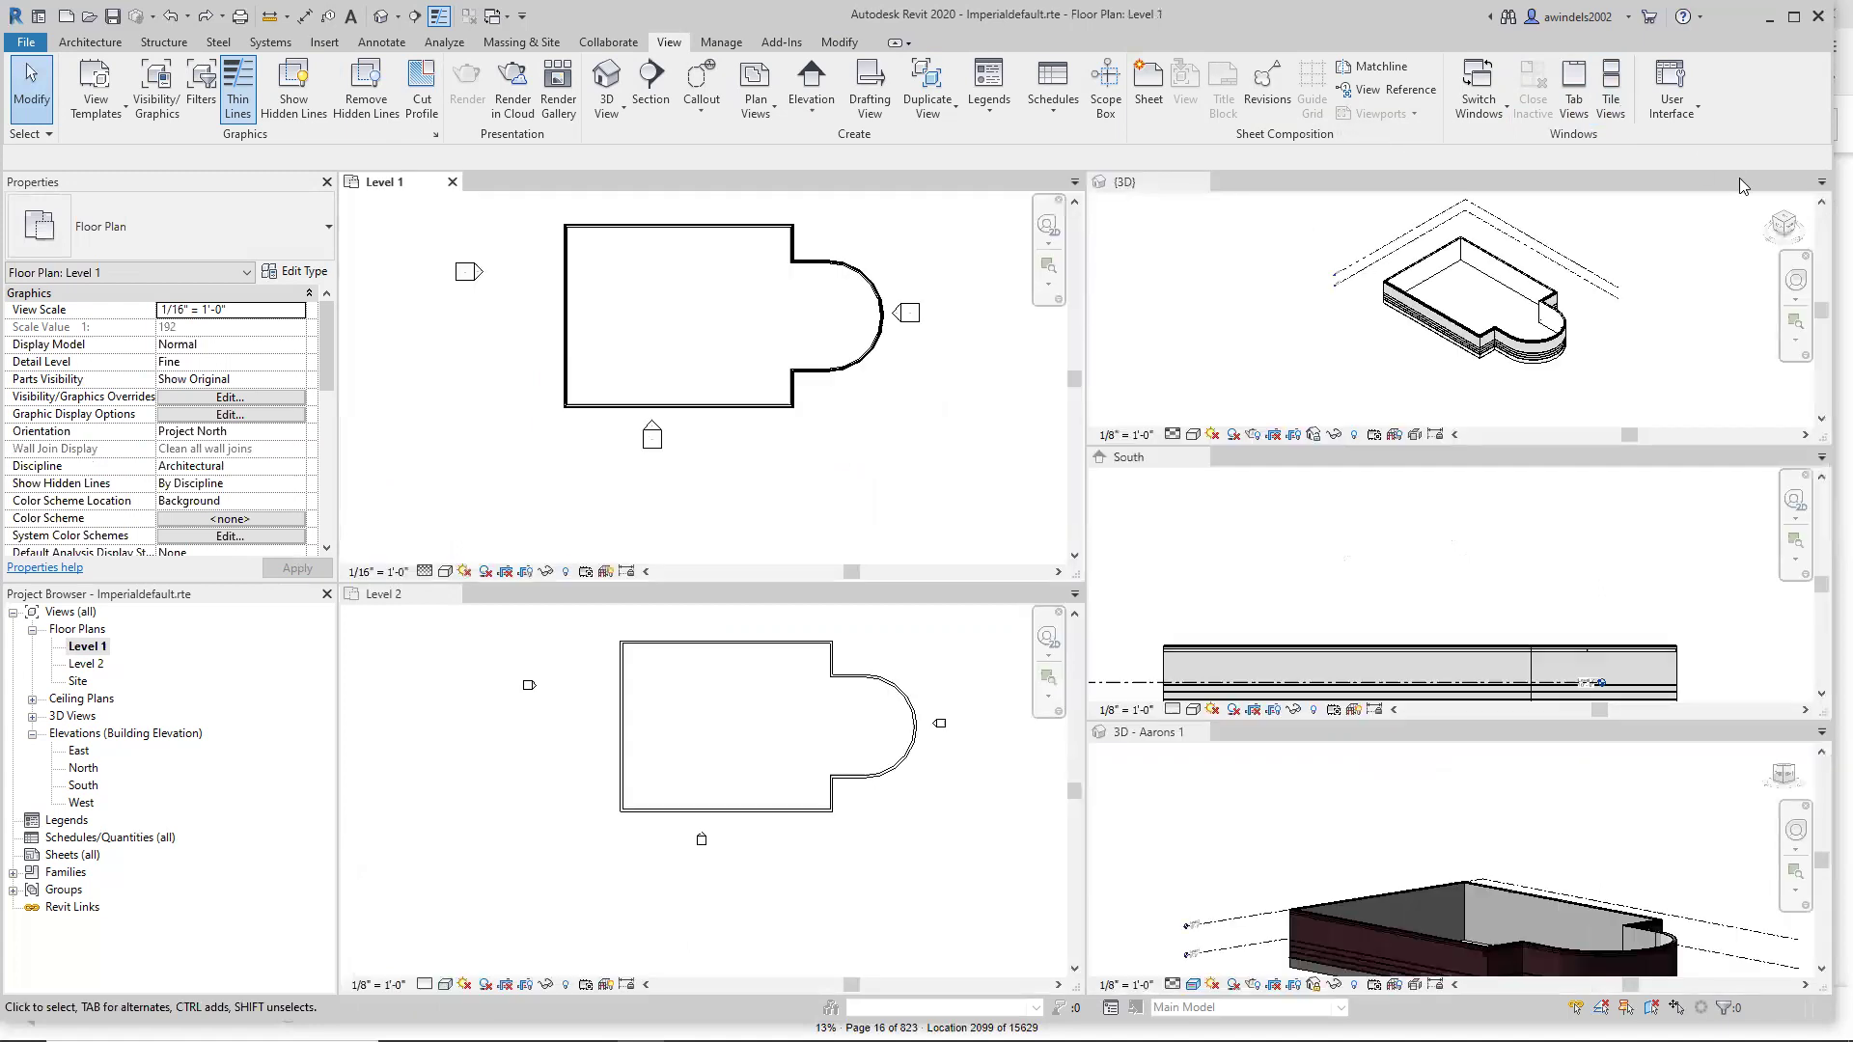
click(1578, 106)
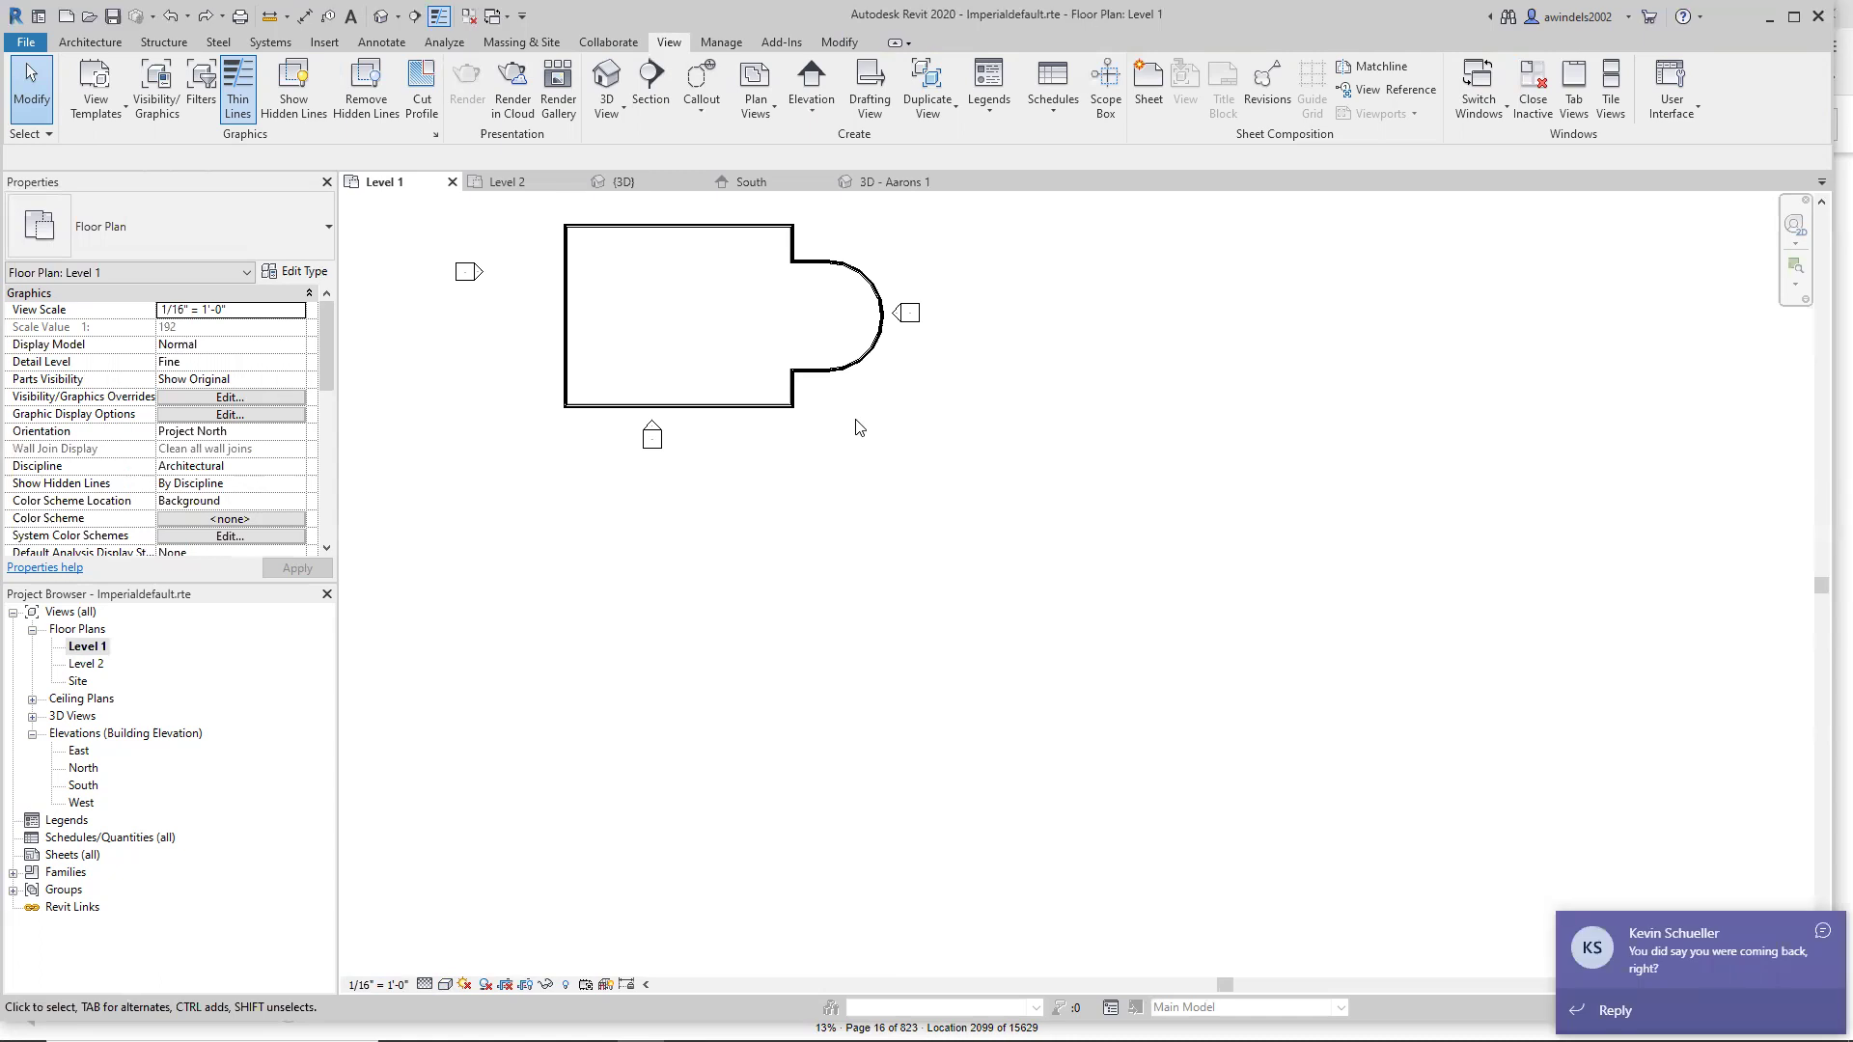
middle_click(856, 428)
middle_click(856, 428)
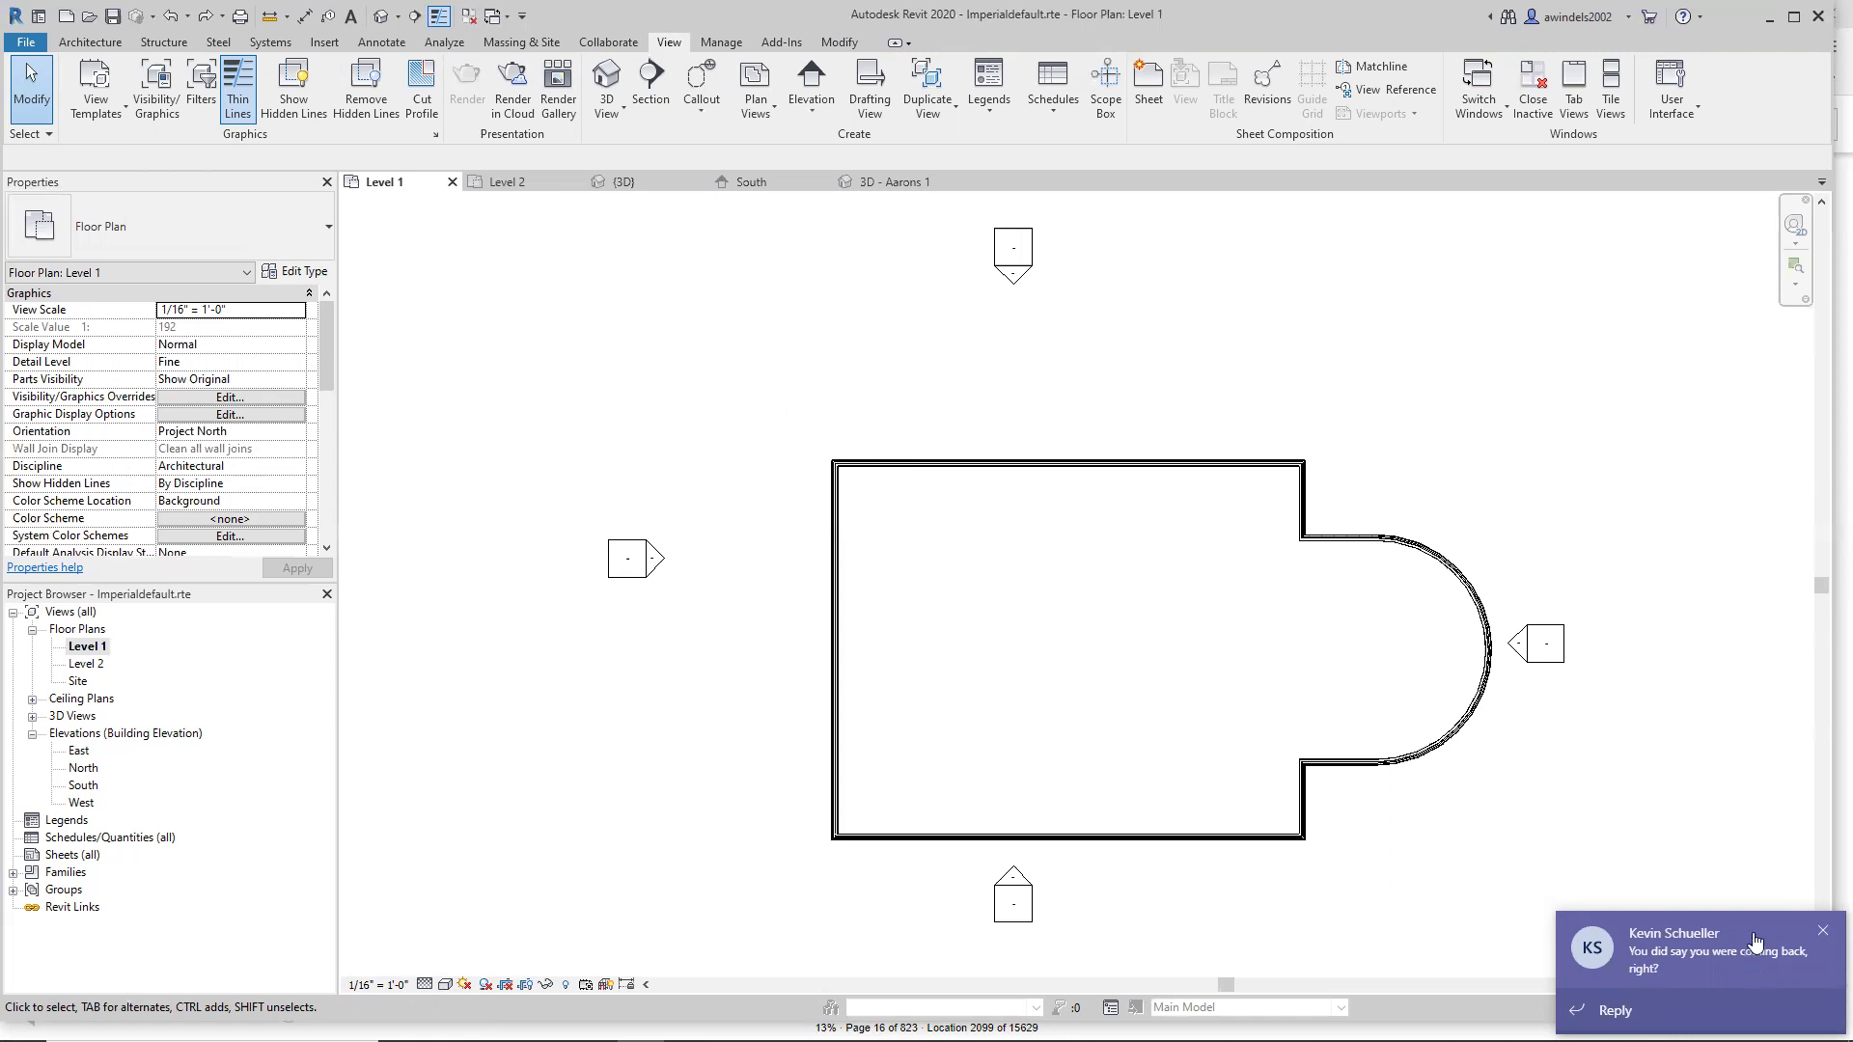
click(1822, 931)
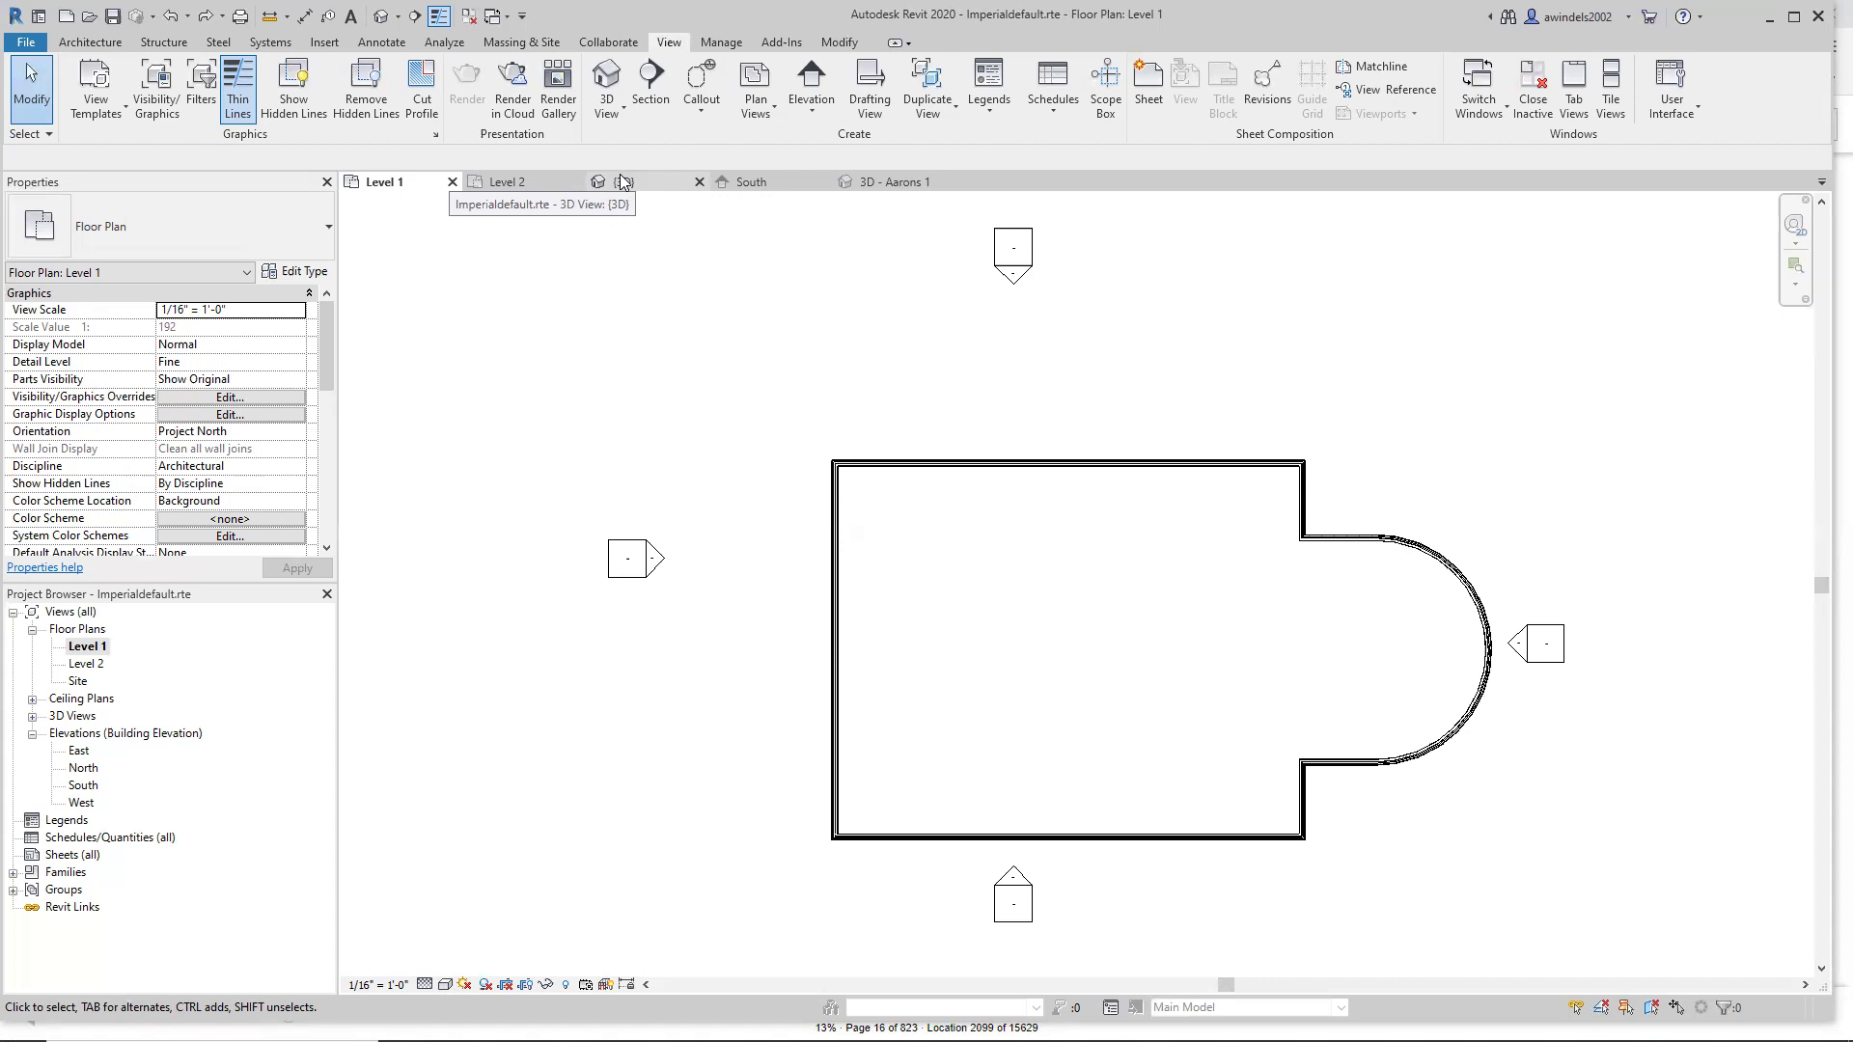
Open the Keyboard Shortcuts dialog from the user interface settings.
key(ctrl)
key(ctrl)
key(ctrl)
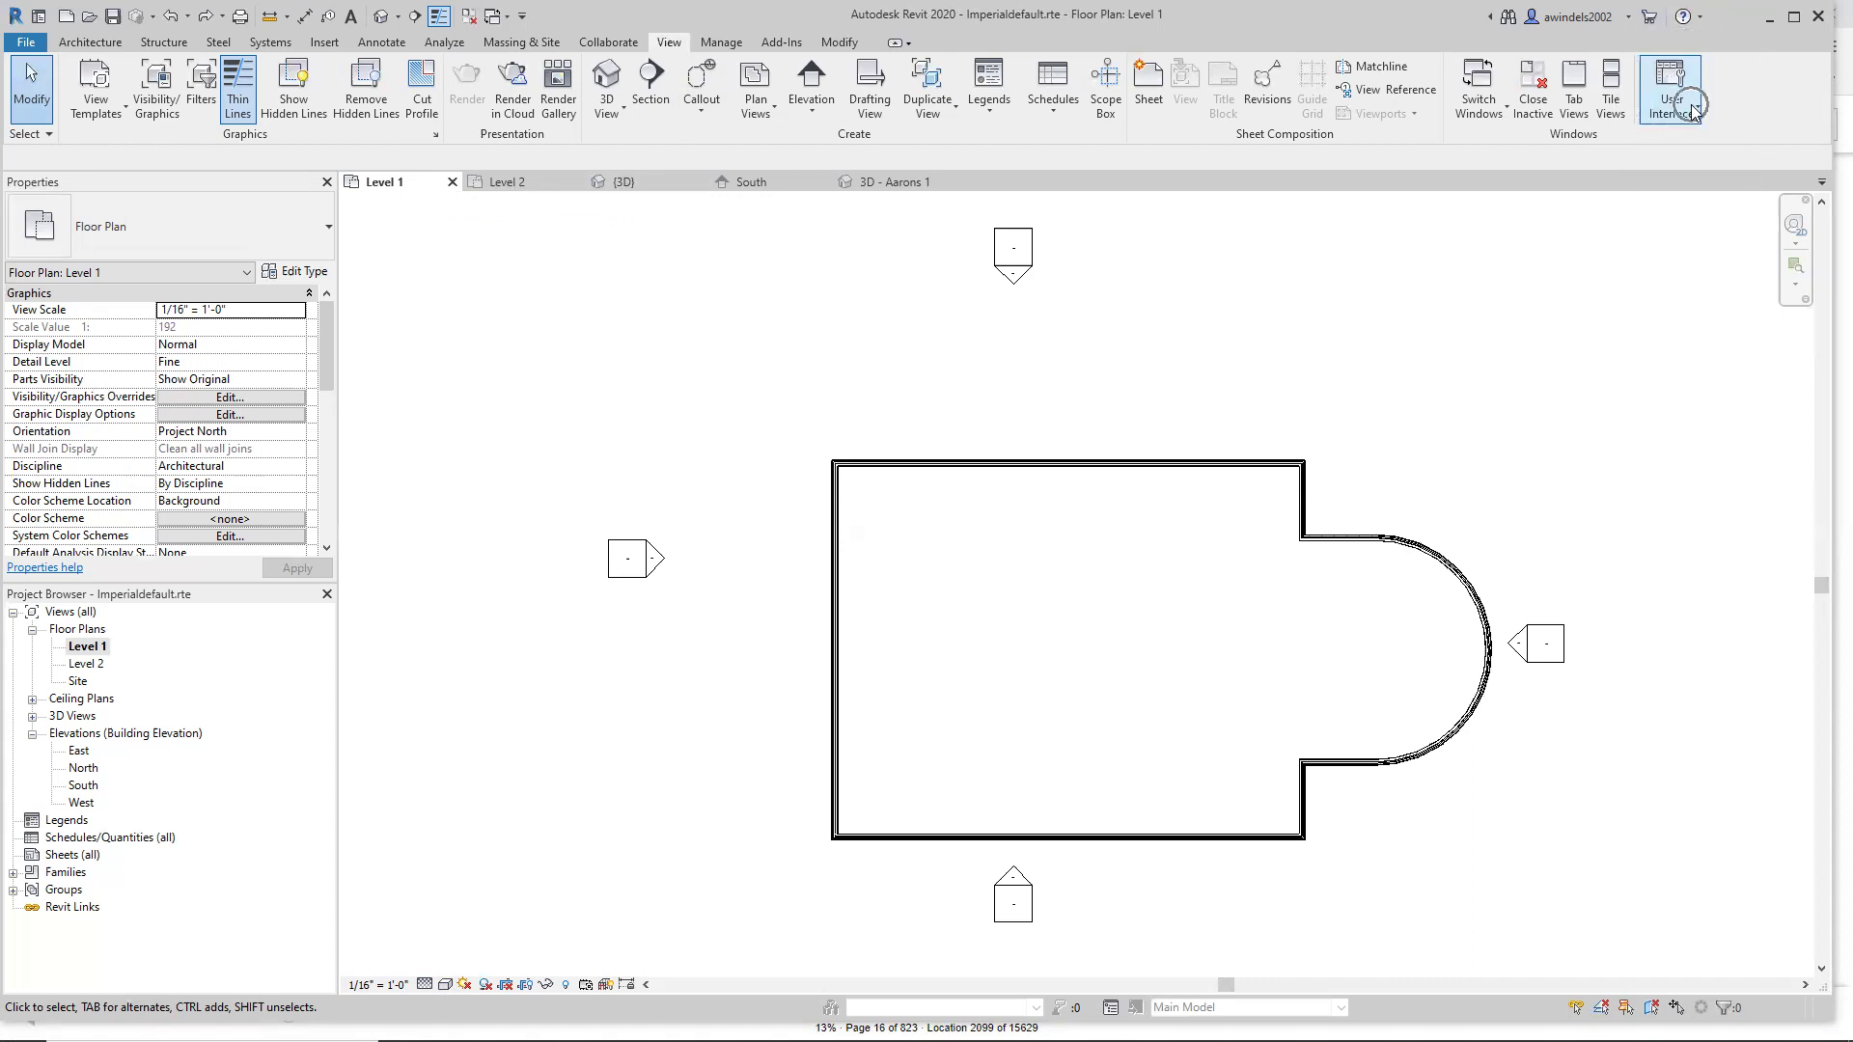
click(1691, 109)
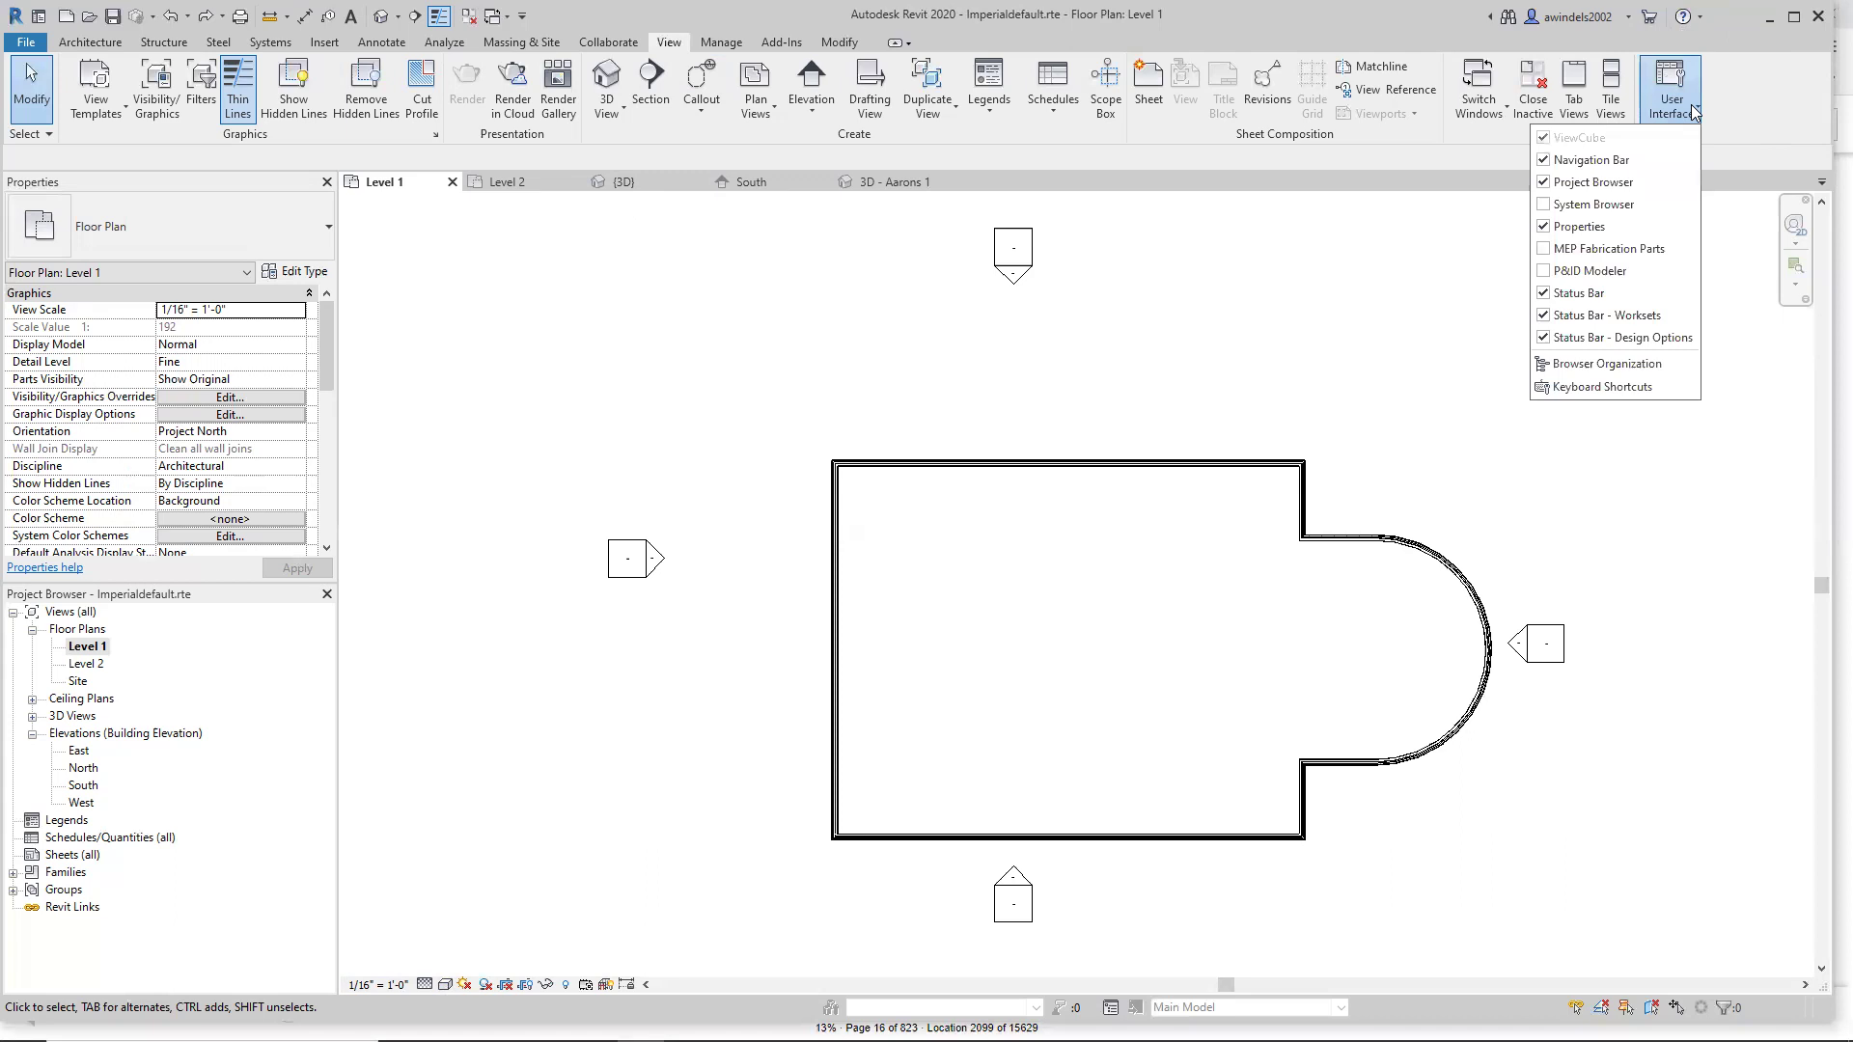
click(1642, 387)
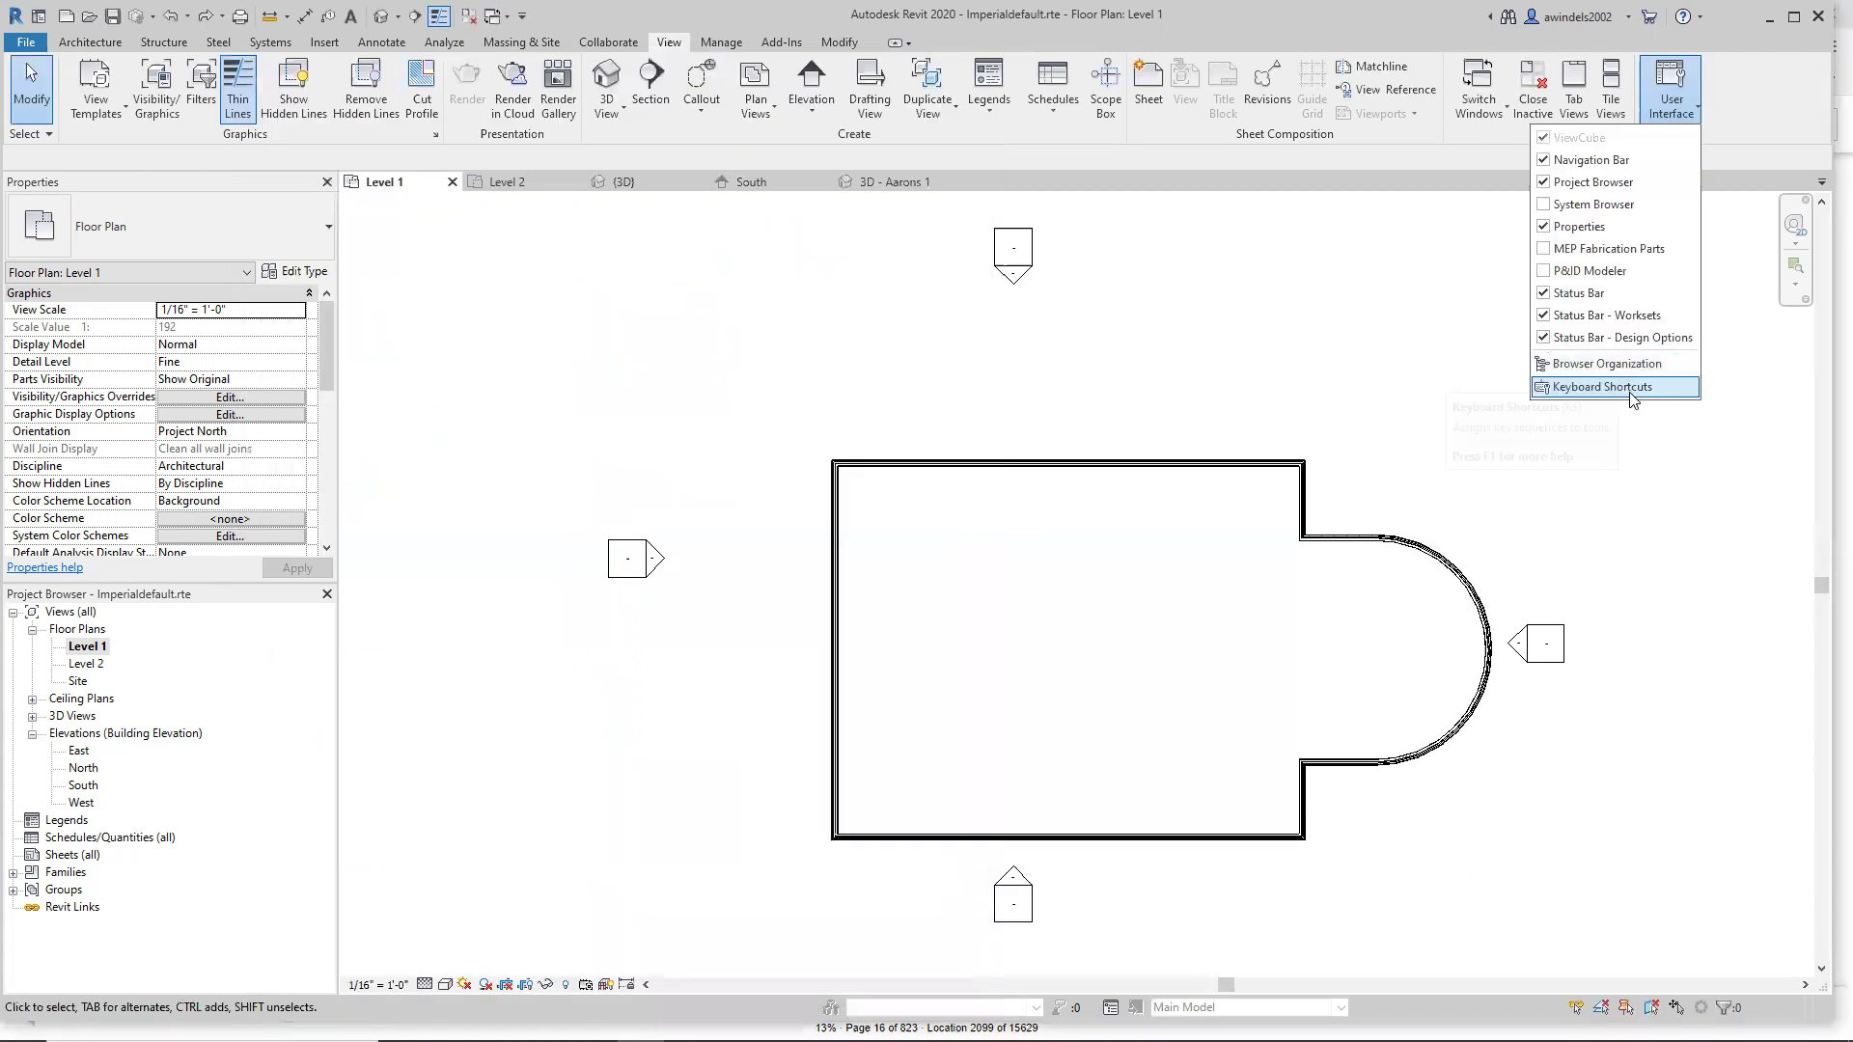
key(ctrl)
key(ctrl)
click(1626, 388)
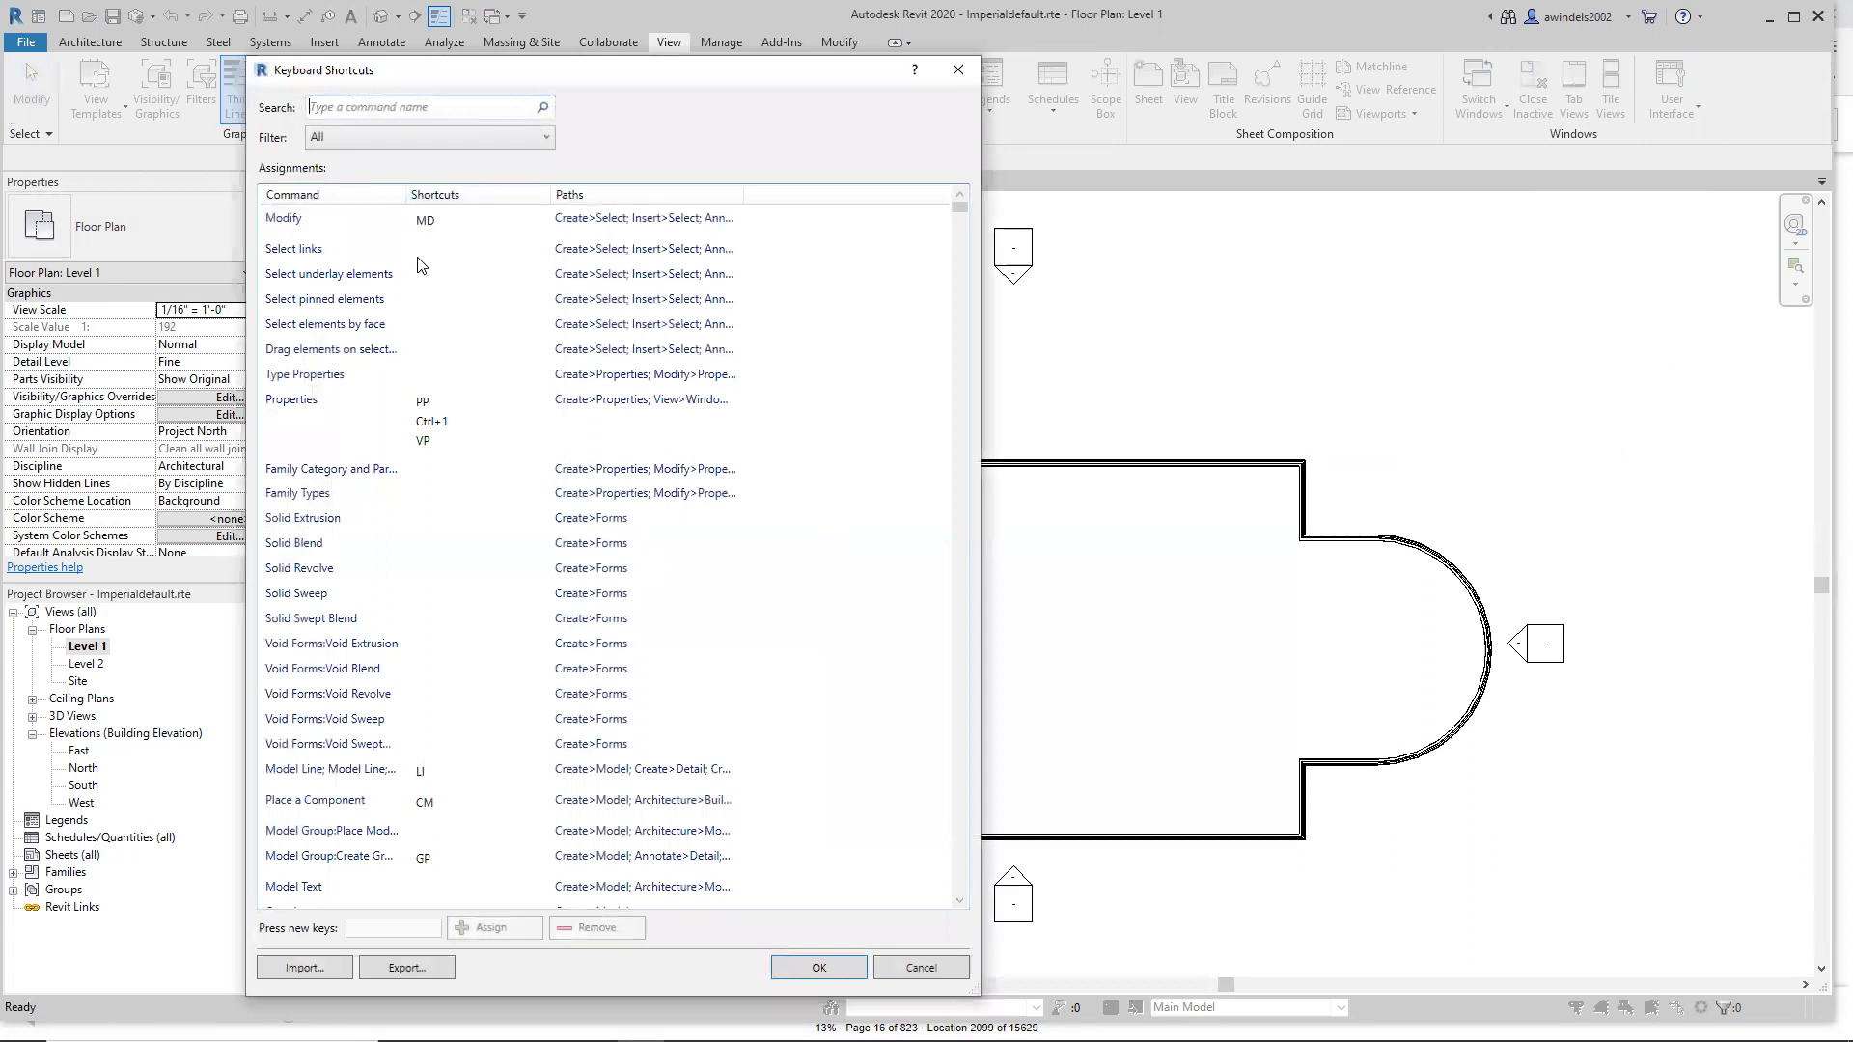
Try to assign the shortcut MD to the Modify command, and clear the new shortcut entry.
key(ctrl)
key(ctrl)
key(ctrl)
key(ctrl)
key(ctrl)
key(ctrl)
click(440, 217)
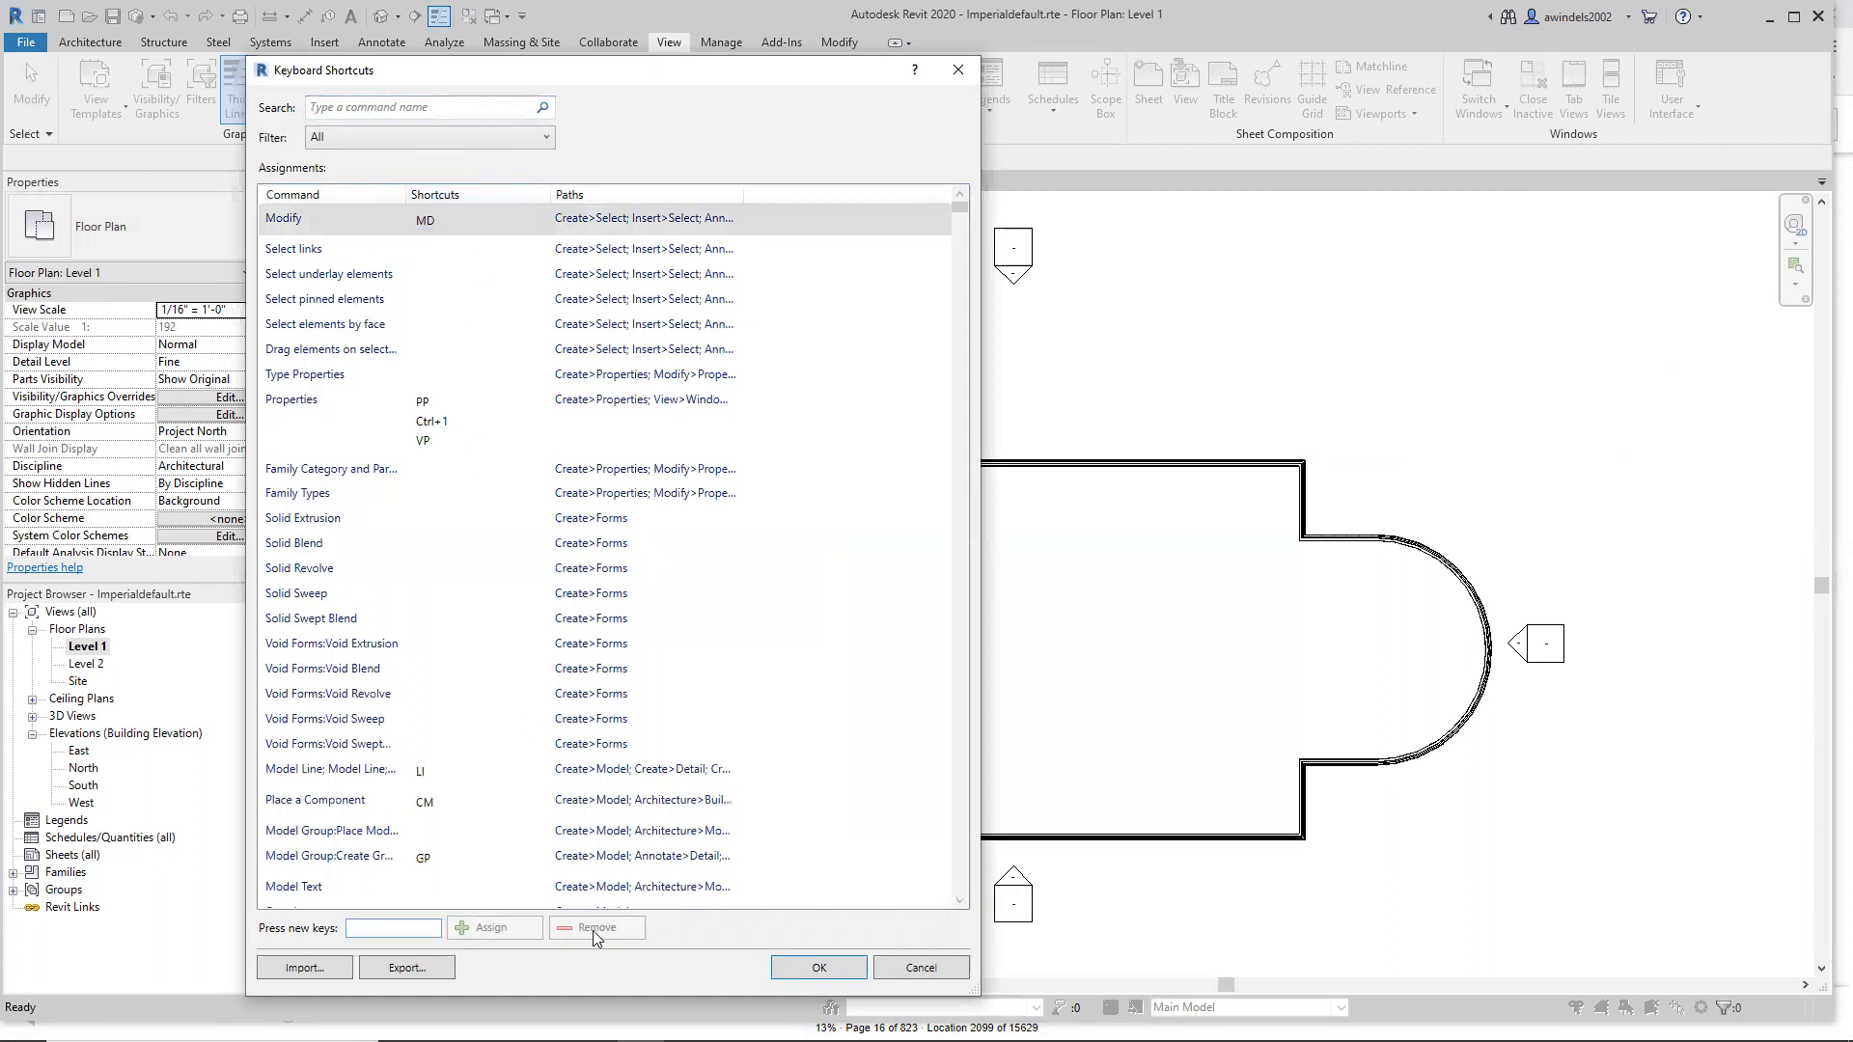
text(R)
key(BackSpace)
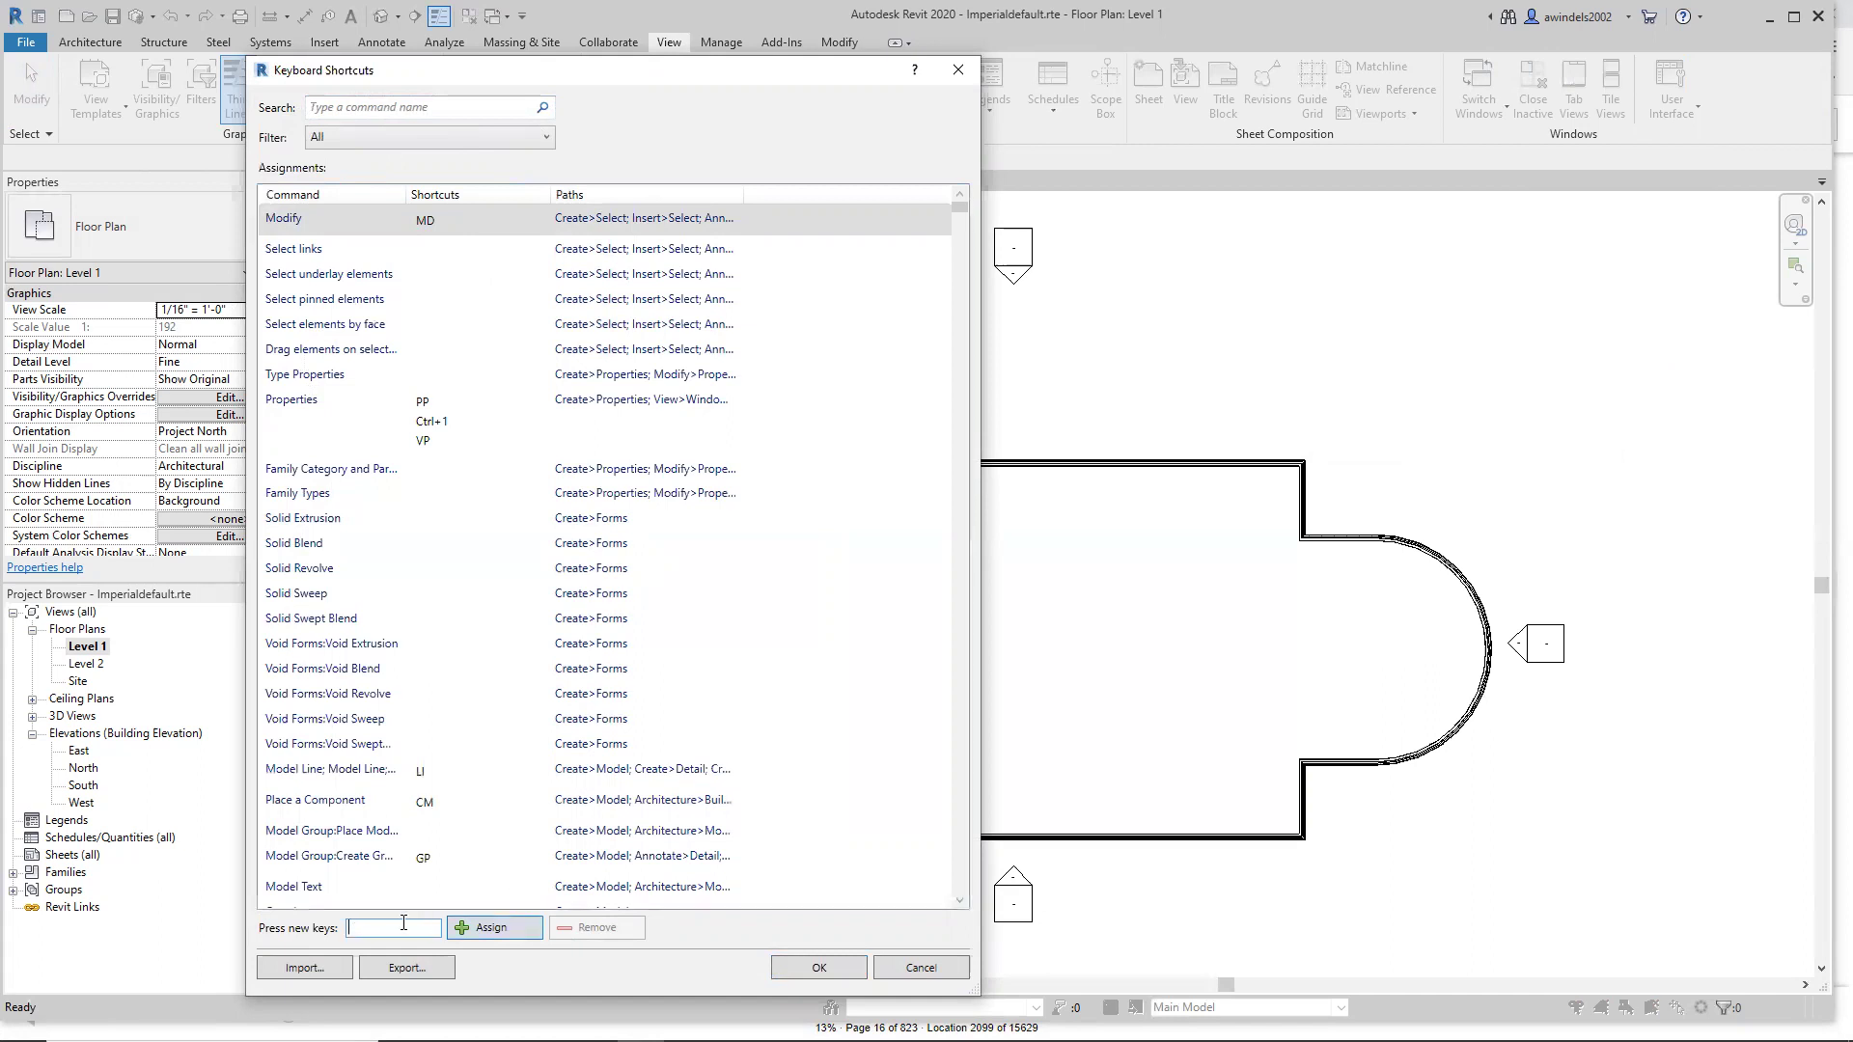
text(MD)
click(493, 930)
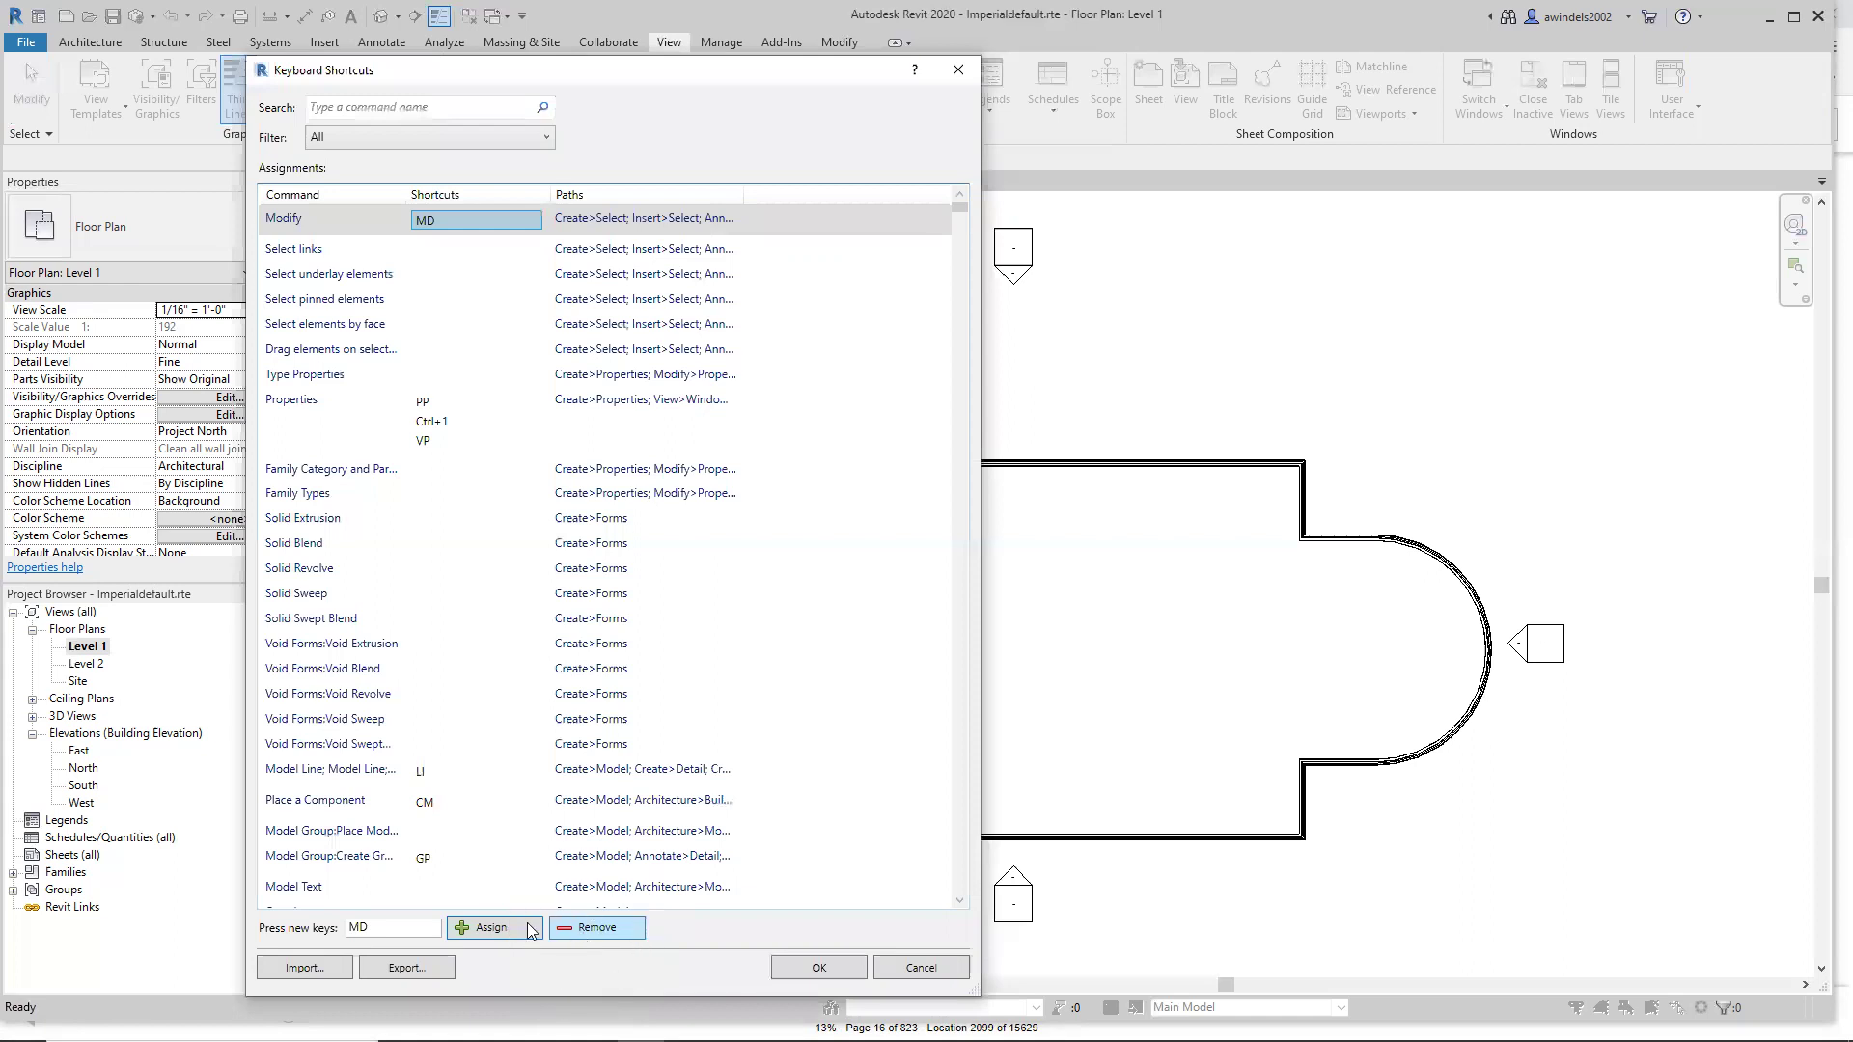
drag(398, 924, 193, 898)
key(BackSpace)
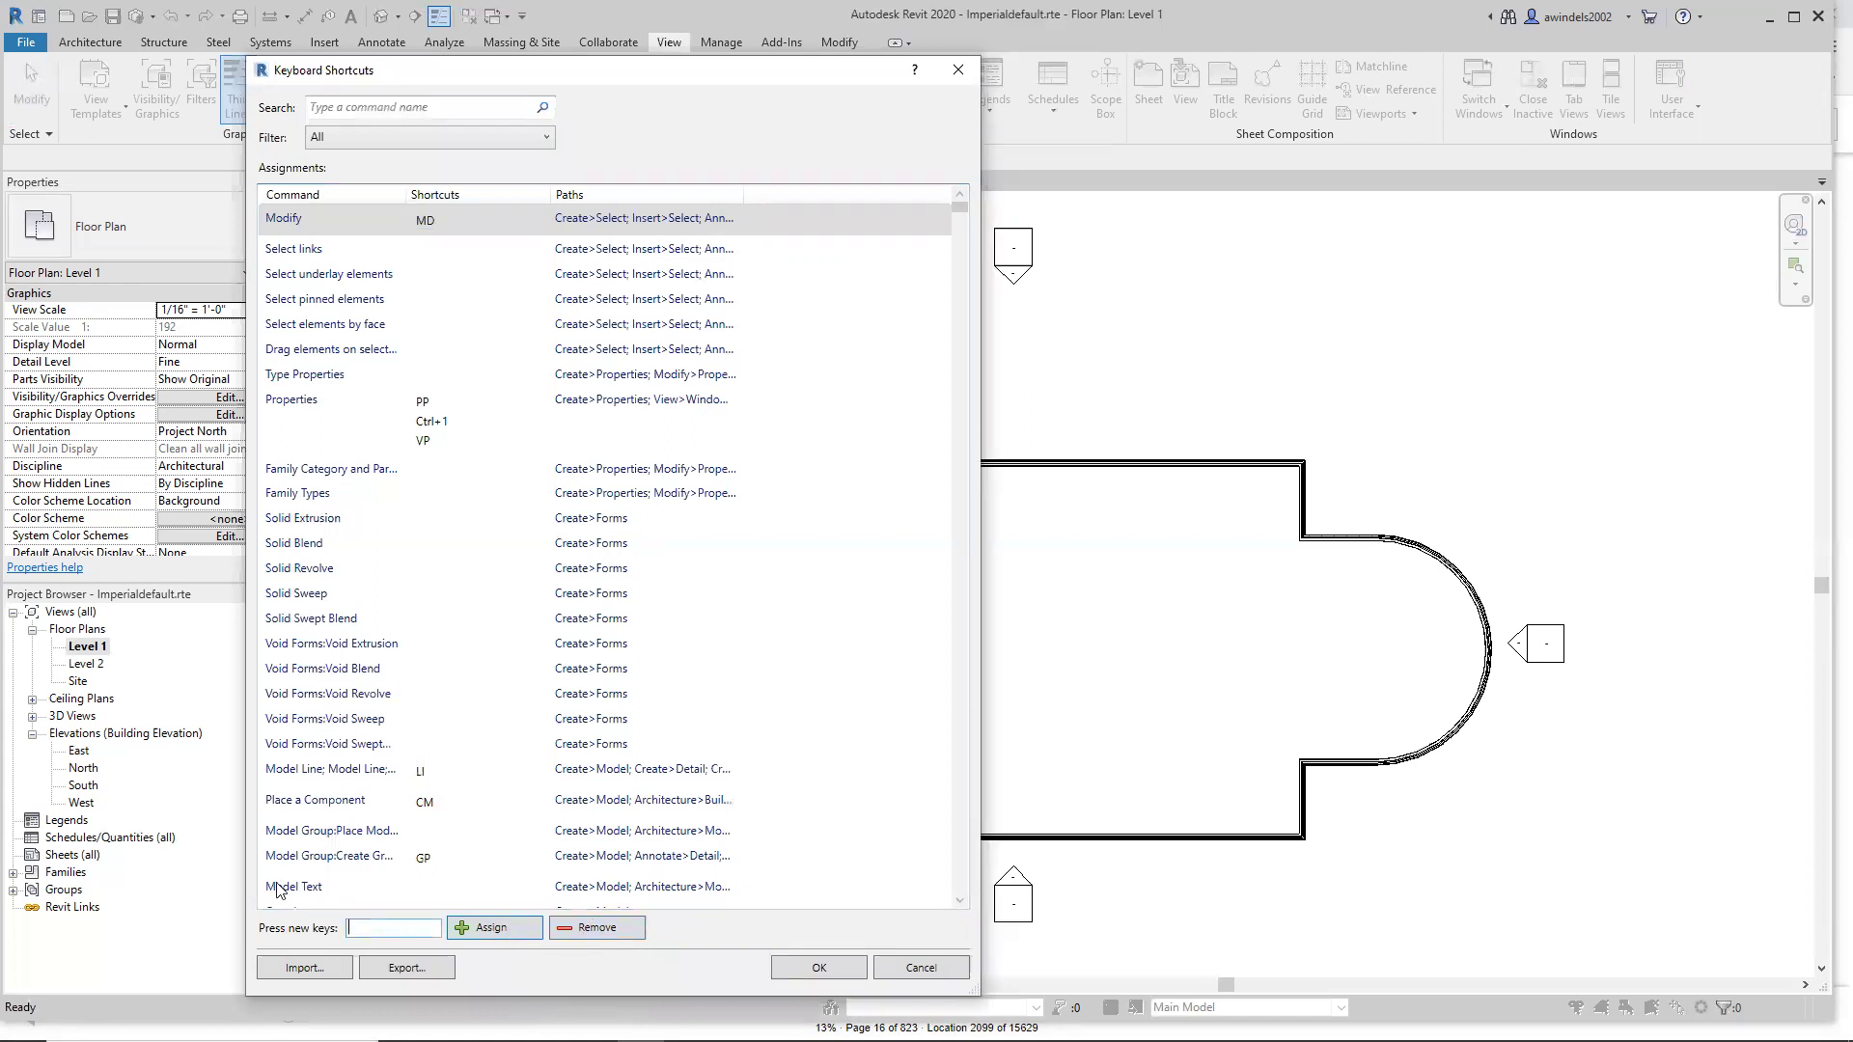
Sort the command list by shortcut in descending order, browse the assigned shortcuts from Zoom Sheet Size to Remove from Group, and close the dialog.
click(461, 197)
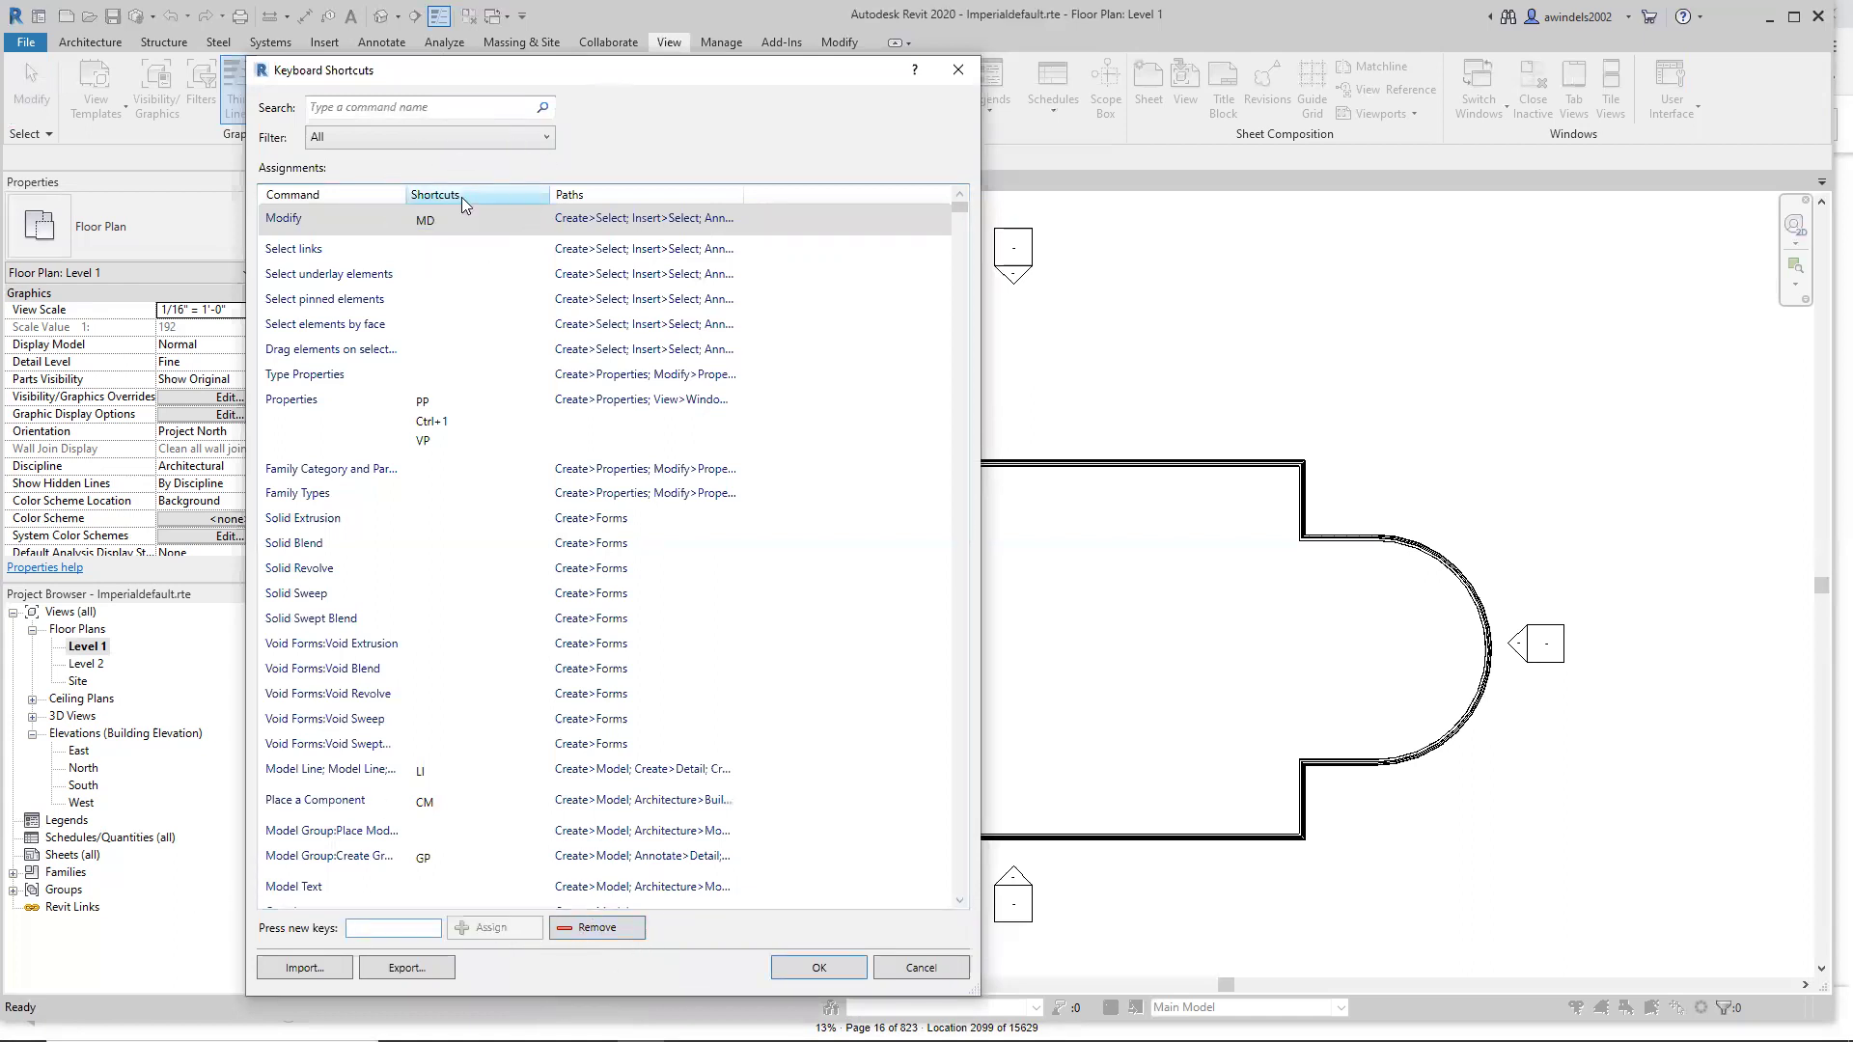
click(462, 199)
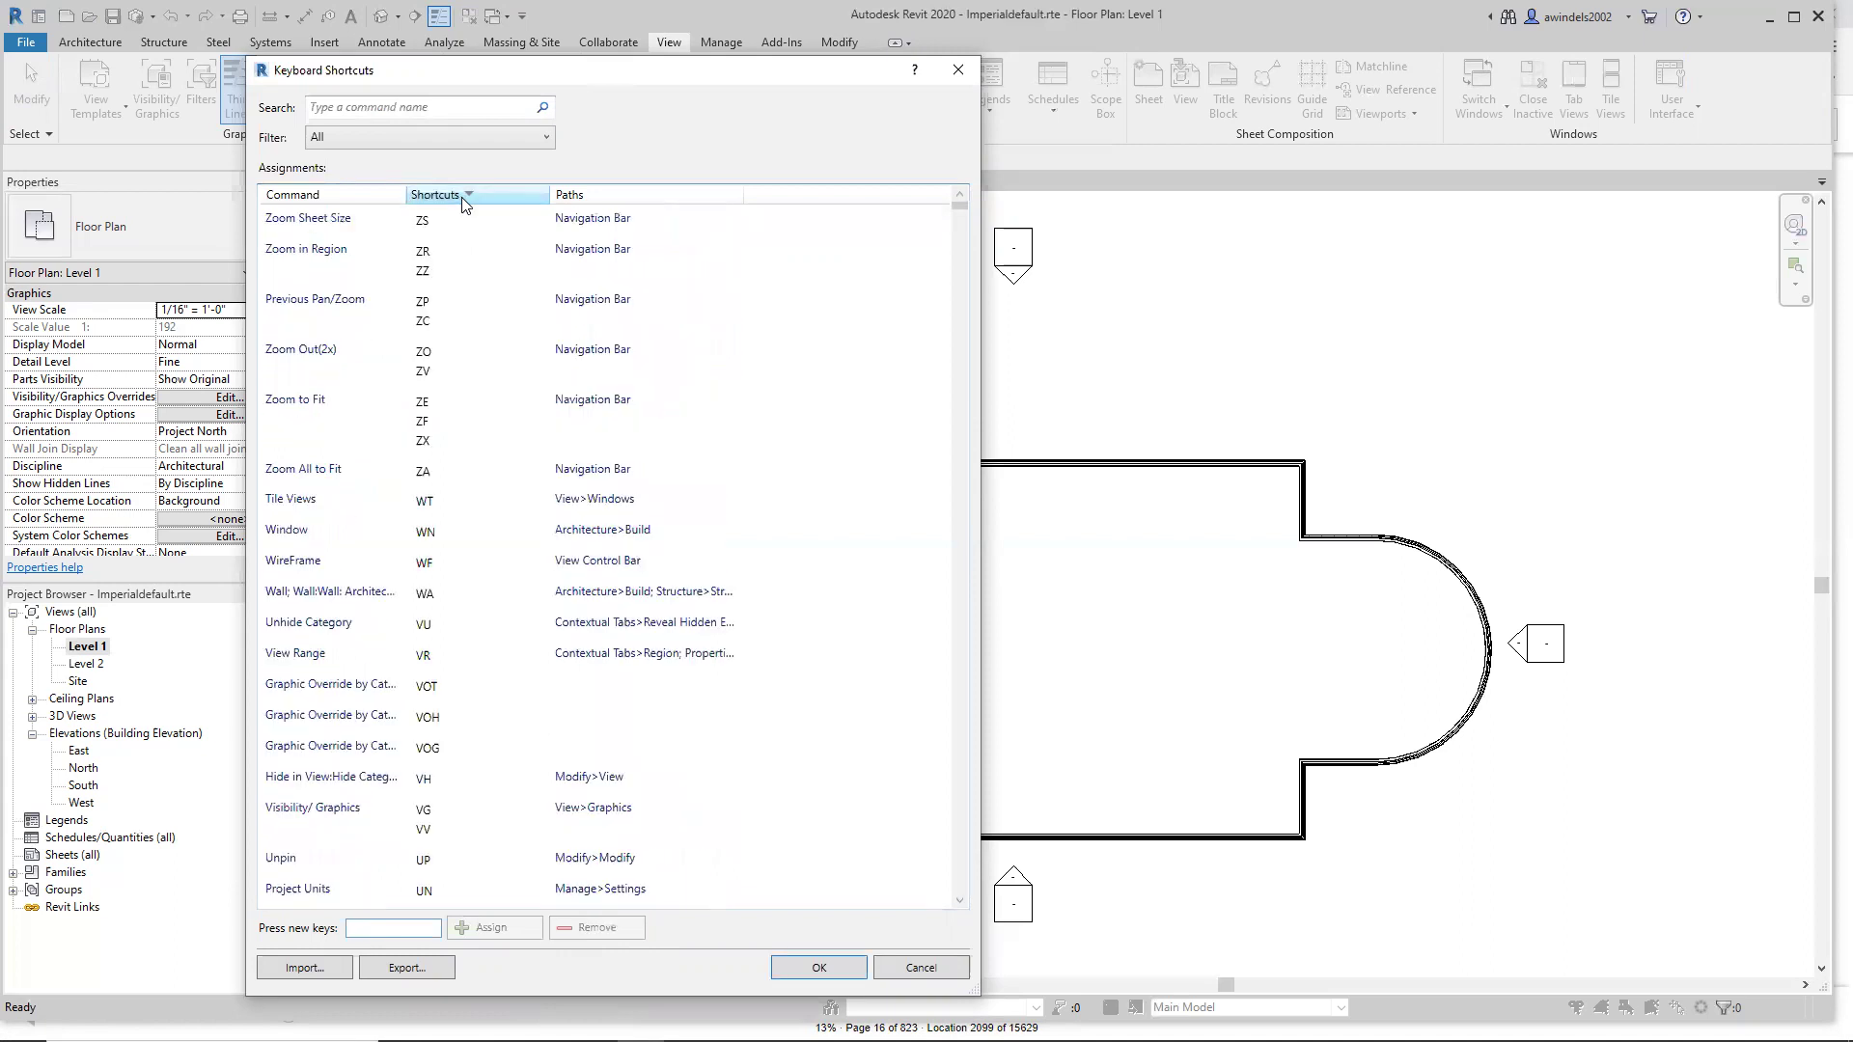
click(452, 220)
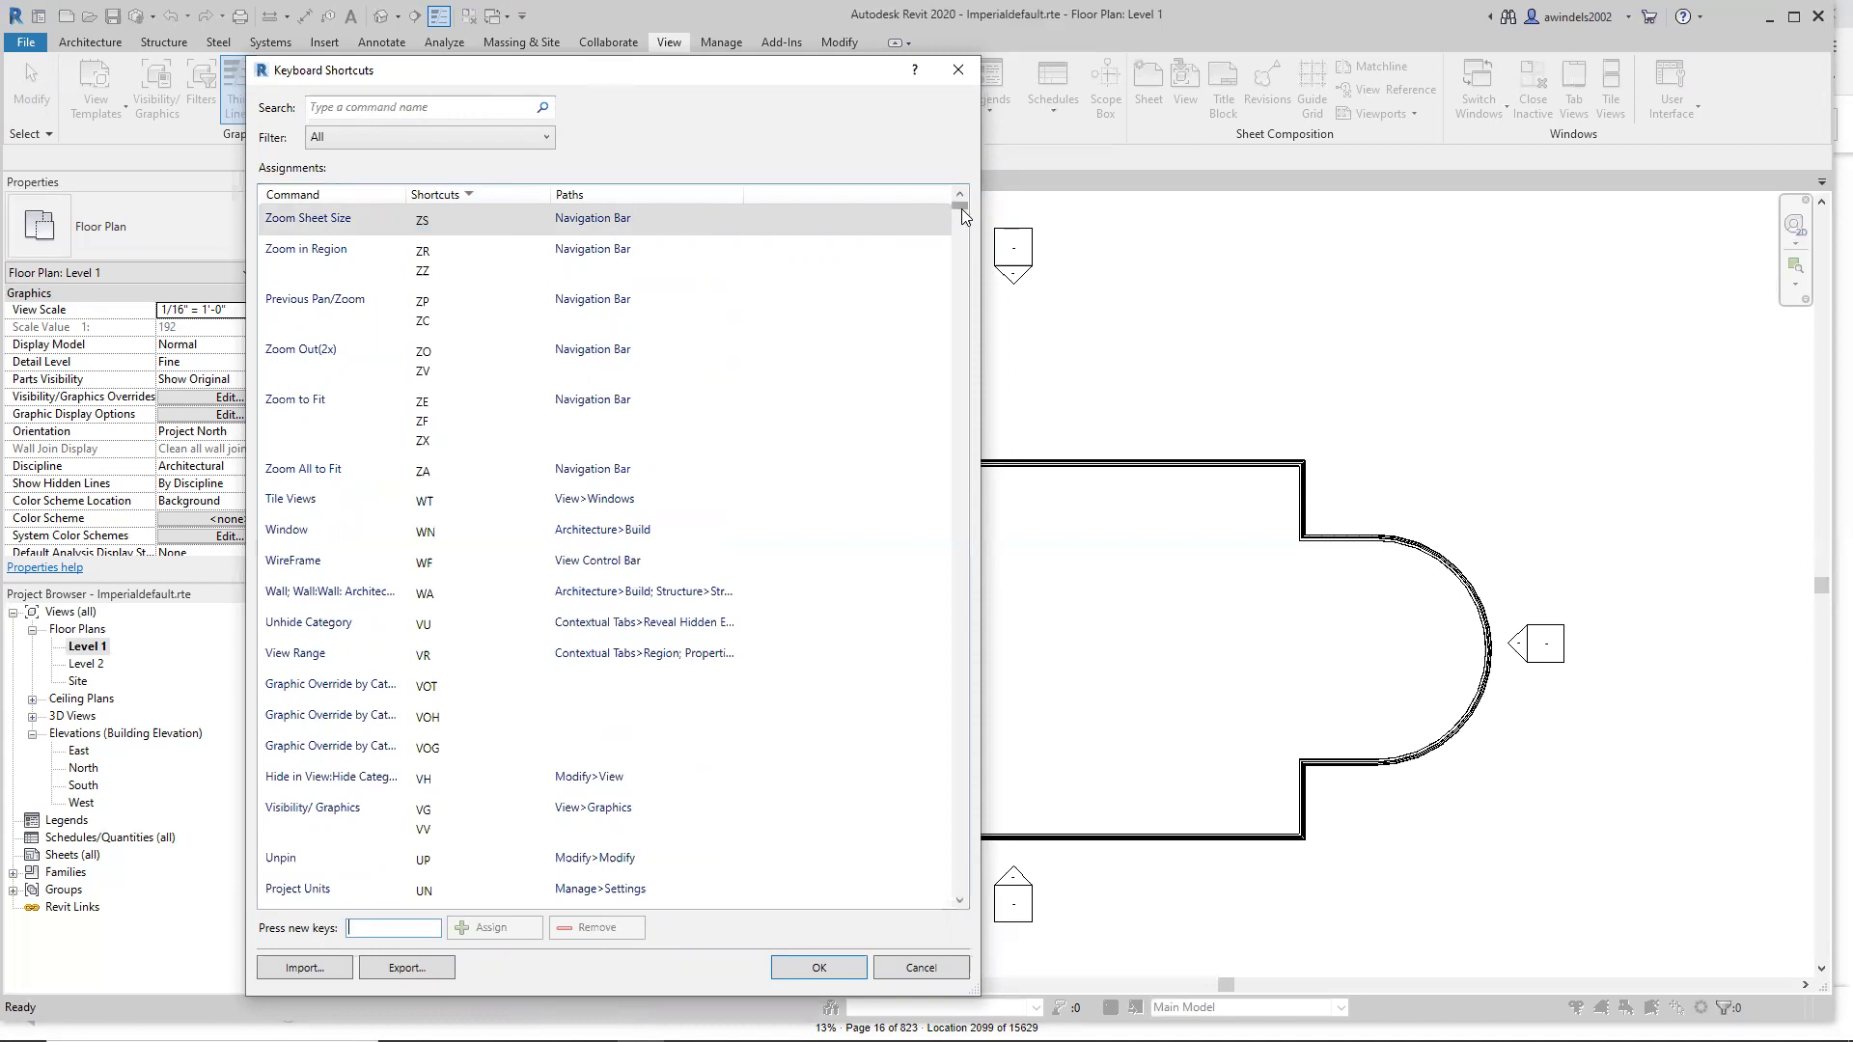
key(Down)
key(Down)
key(Down)
key(Down)
key(Down)
key(Down)
key(Down)
key(Down)
key(Down)
key(Down)
key(Down)
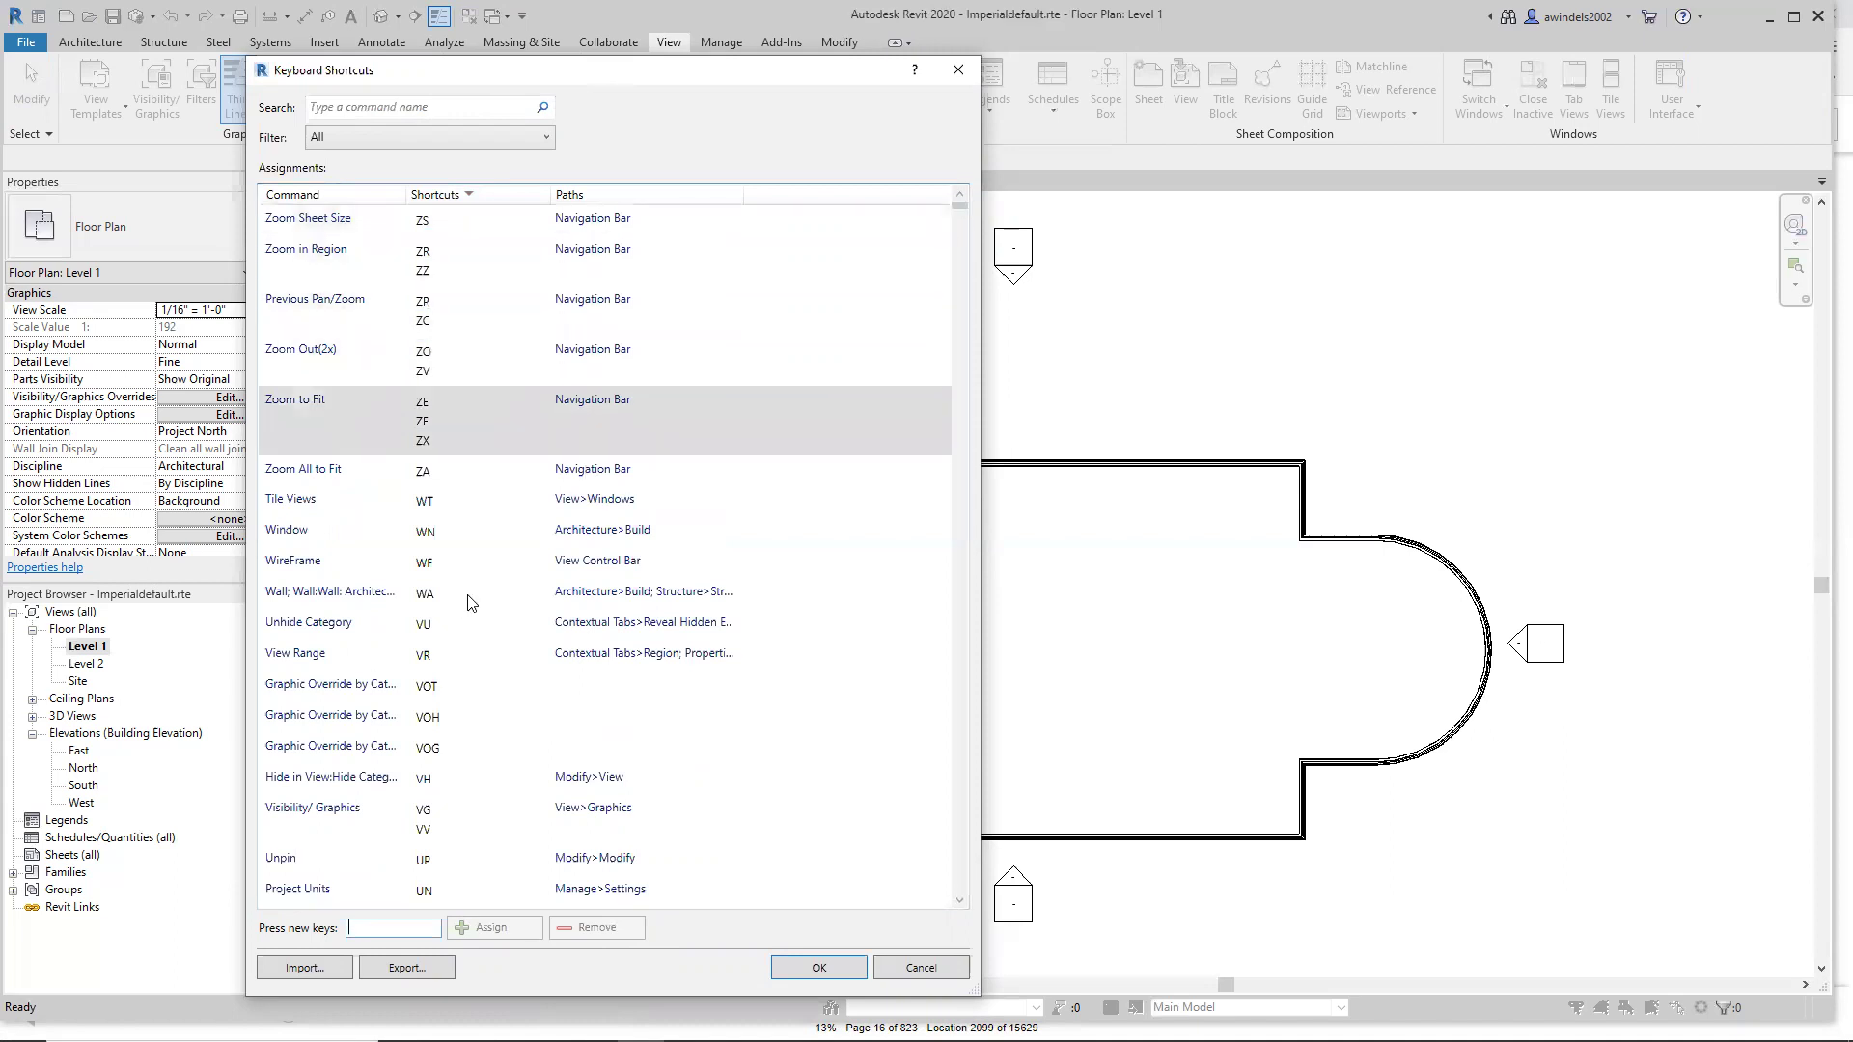
key(Down)
key(Down)
key(Down)
key(Down)
key(Down)
key(Down)
key(Down)
key(Down)
key(Down)
key(Down)
key(Down)
key(Down)
key(Down)
key(Down)
key(Down)
key(Down)
key(Down)
key(Down)
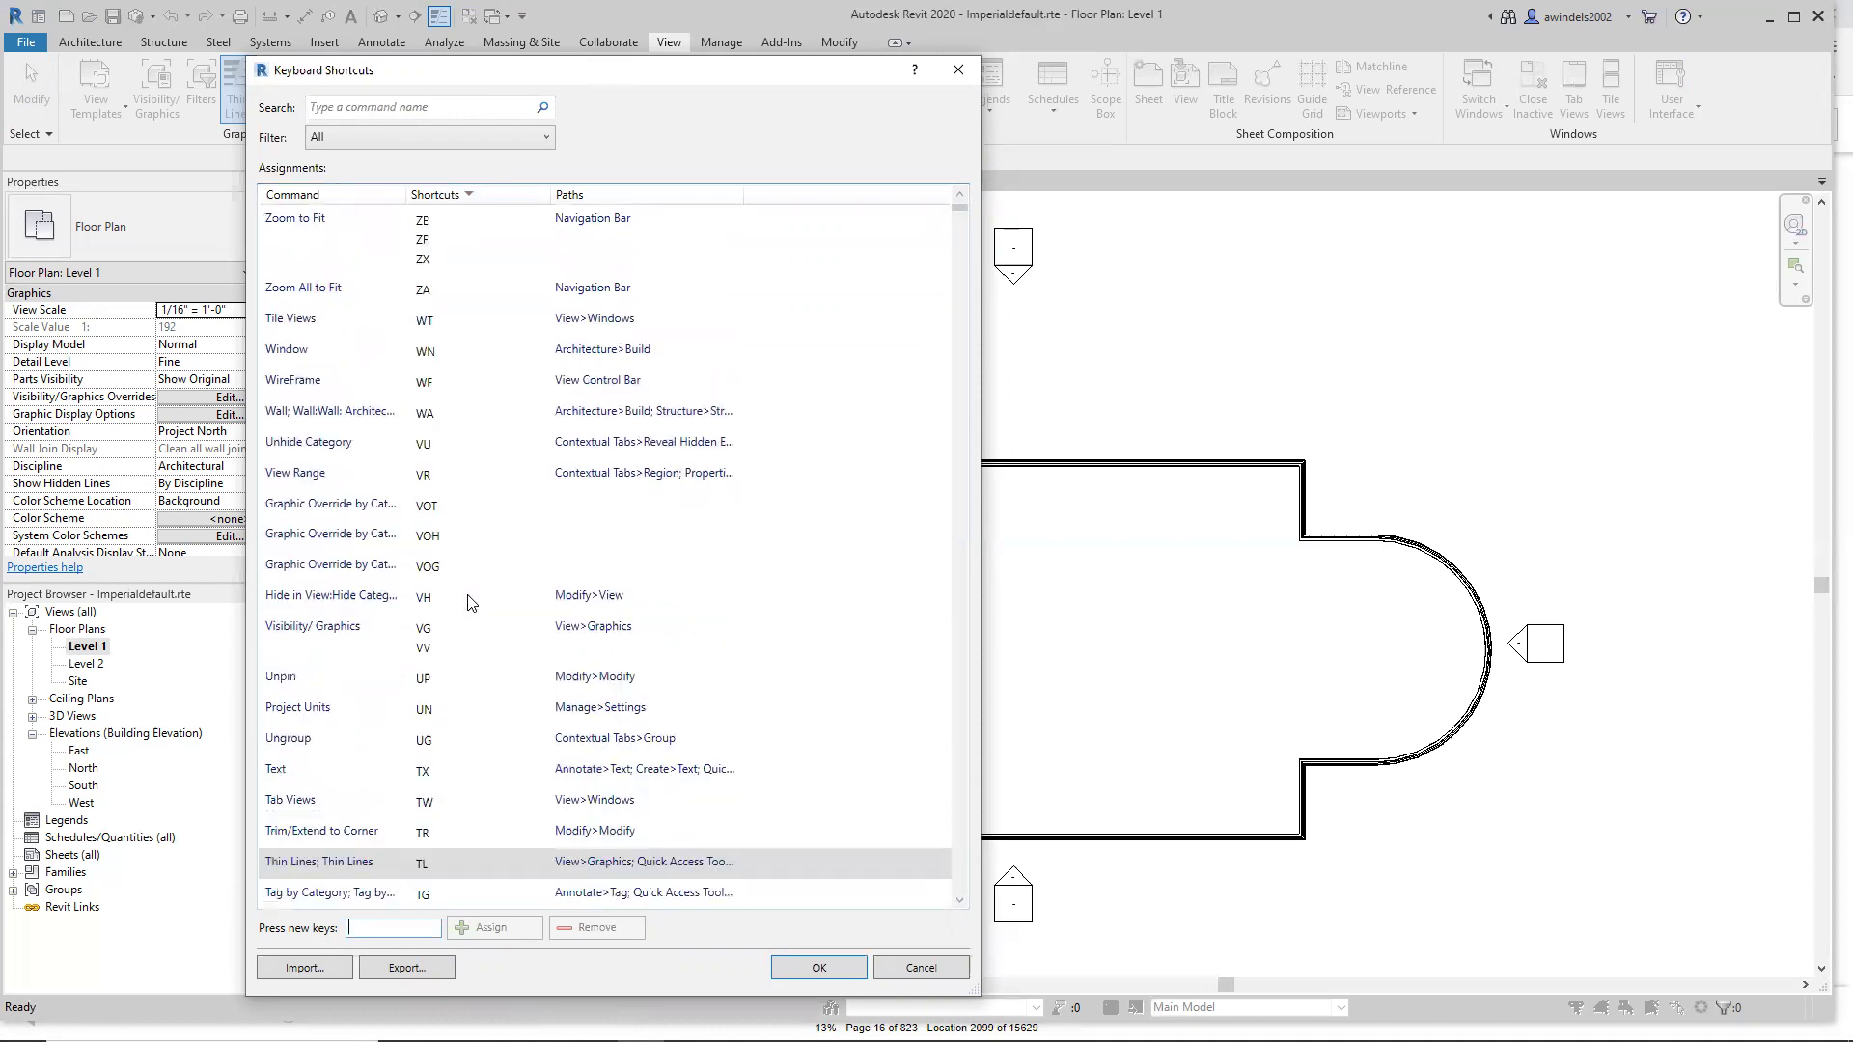
key(Down)
key(Down)
key(Down)
key(Down)
key(Down)
key(Down)
key(Down)
key(Down)
key(Down)
key(Down)
key(Down)
key(Down)
key(Down)
key(Down)
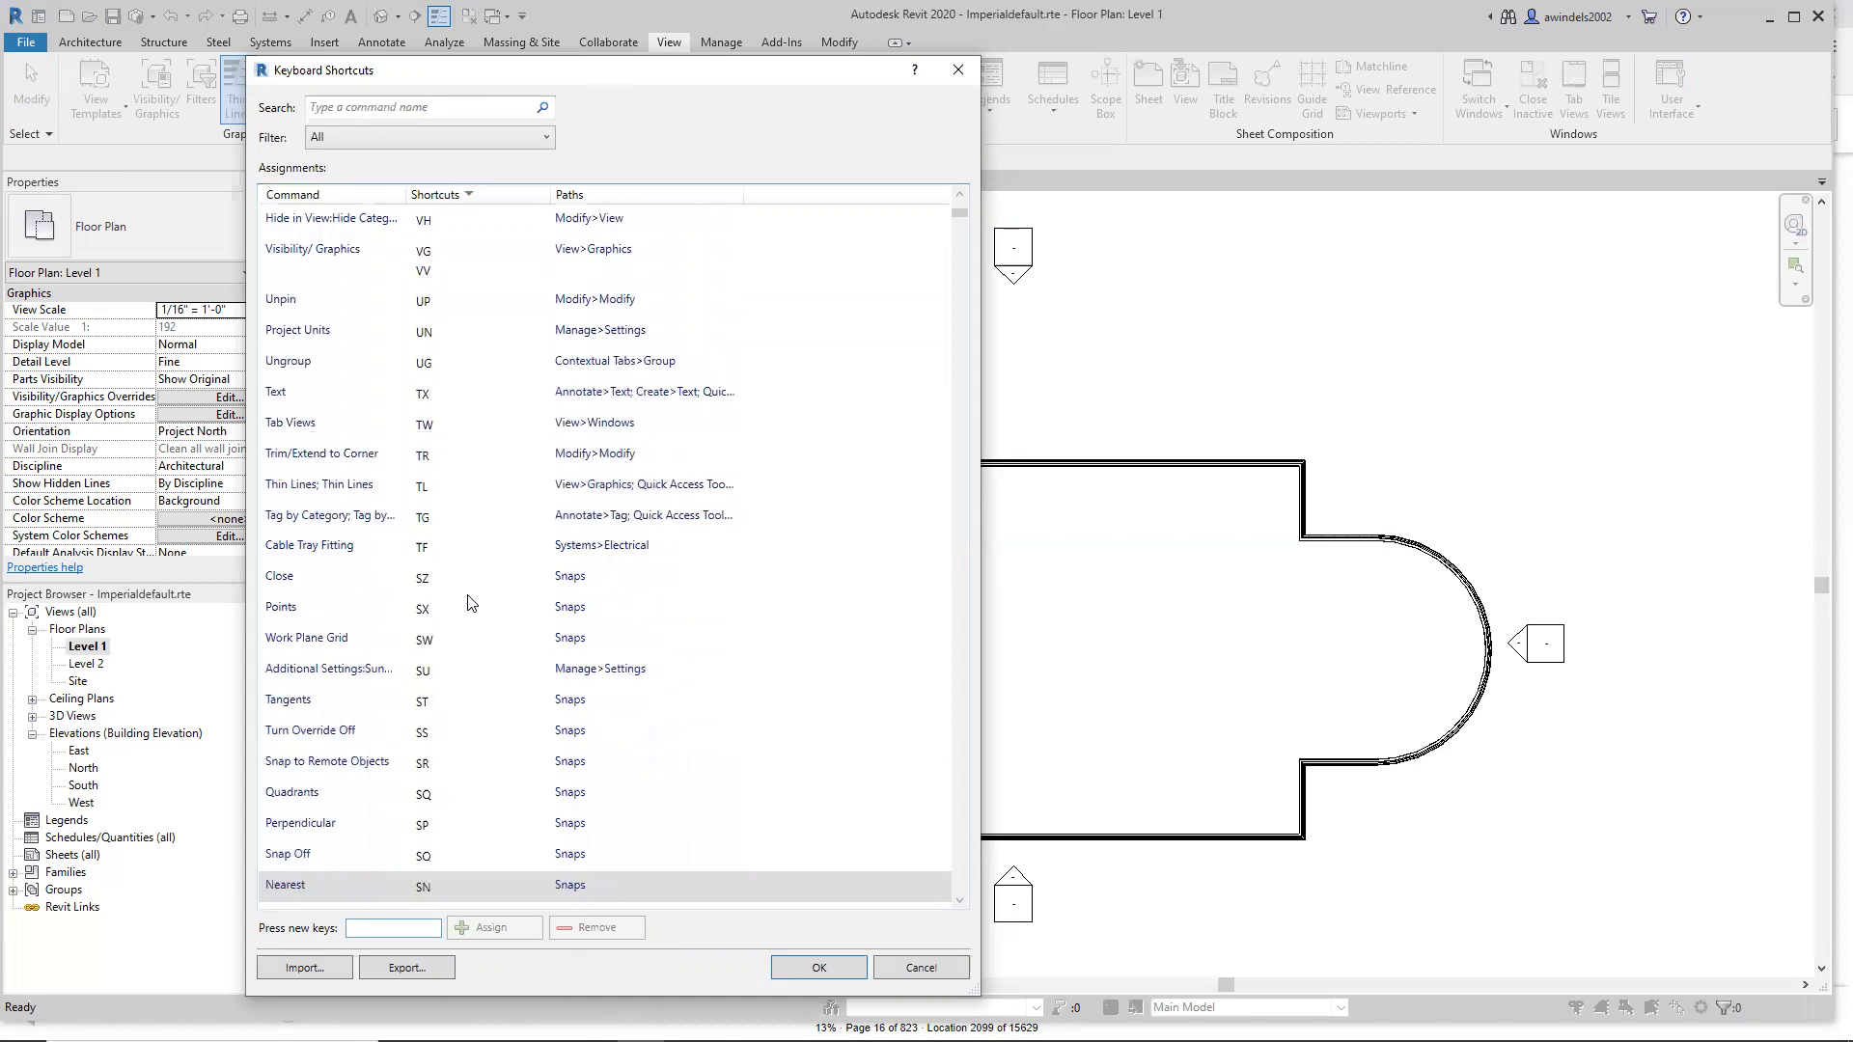
key(Down)
key(Down)
key(Down)
key(Down)
key(Down)
key(Down)
key(Down)
key(Down)
key(Down)
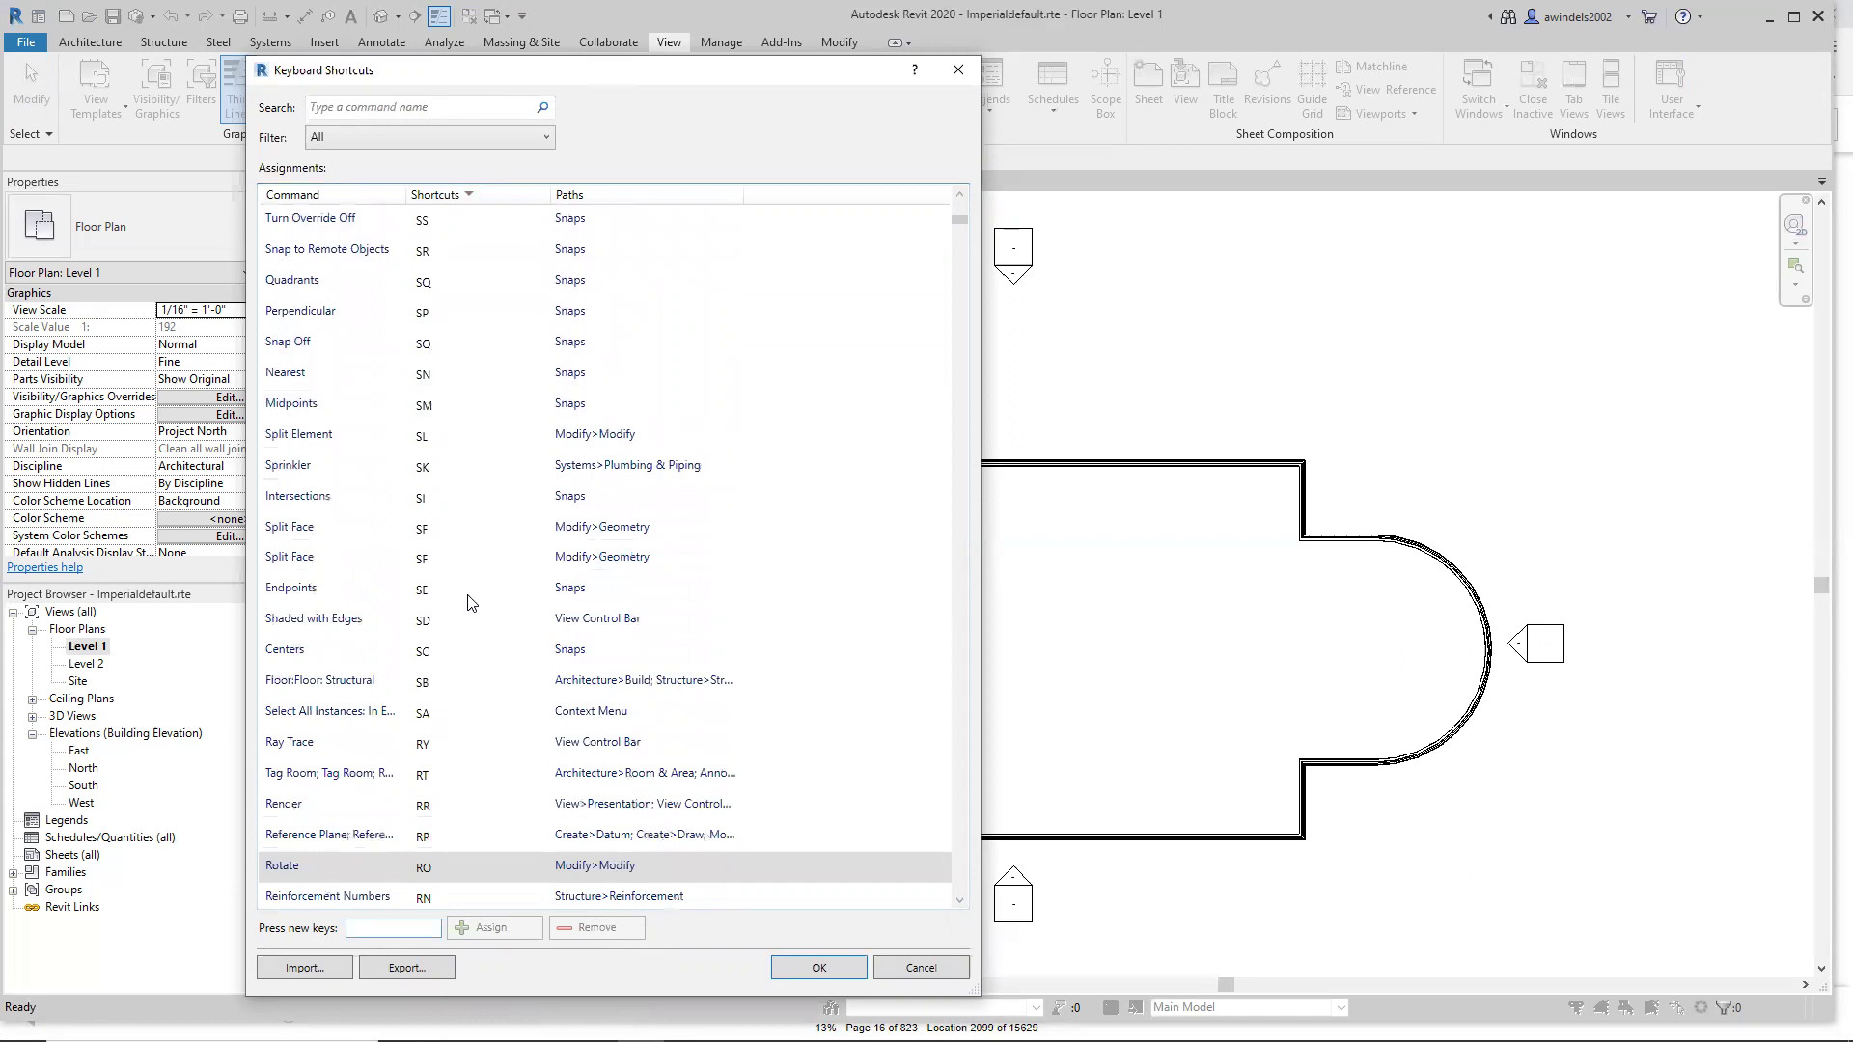
key(Down)
key(Down)
key(Down)
key(Down)
key(Down)
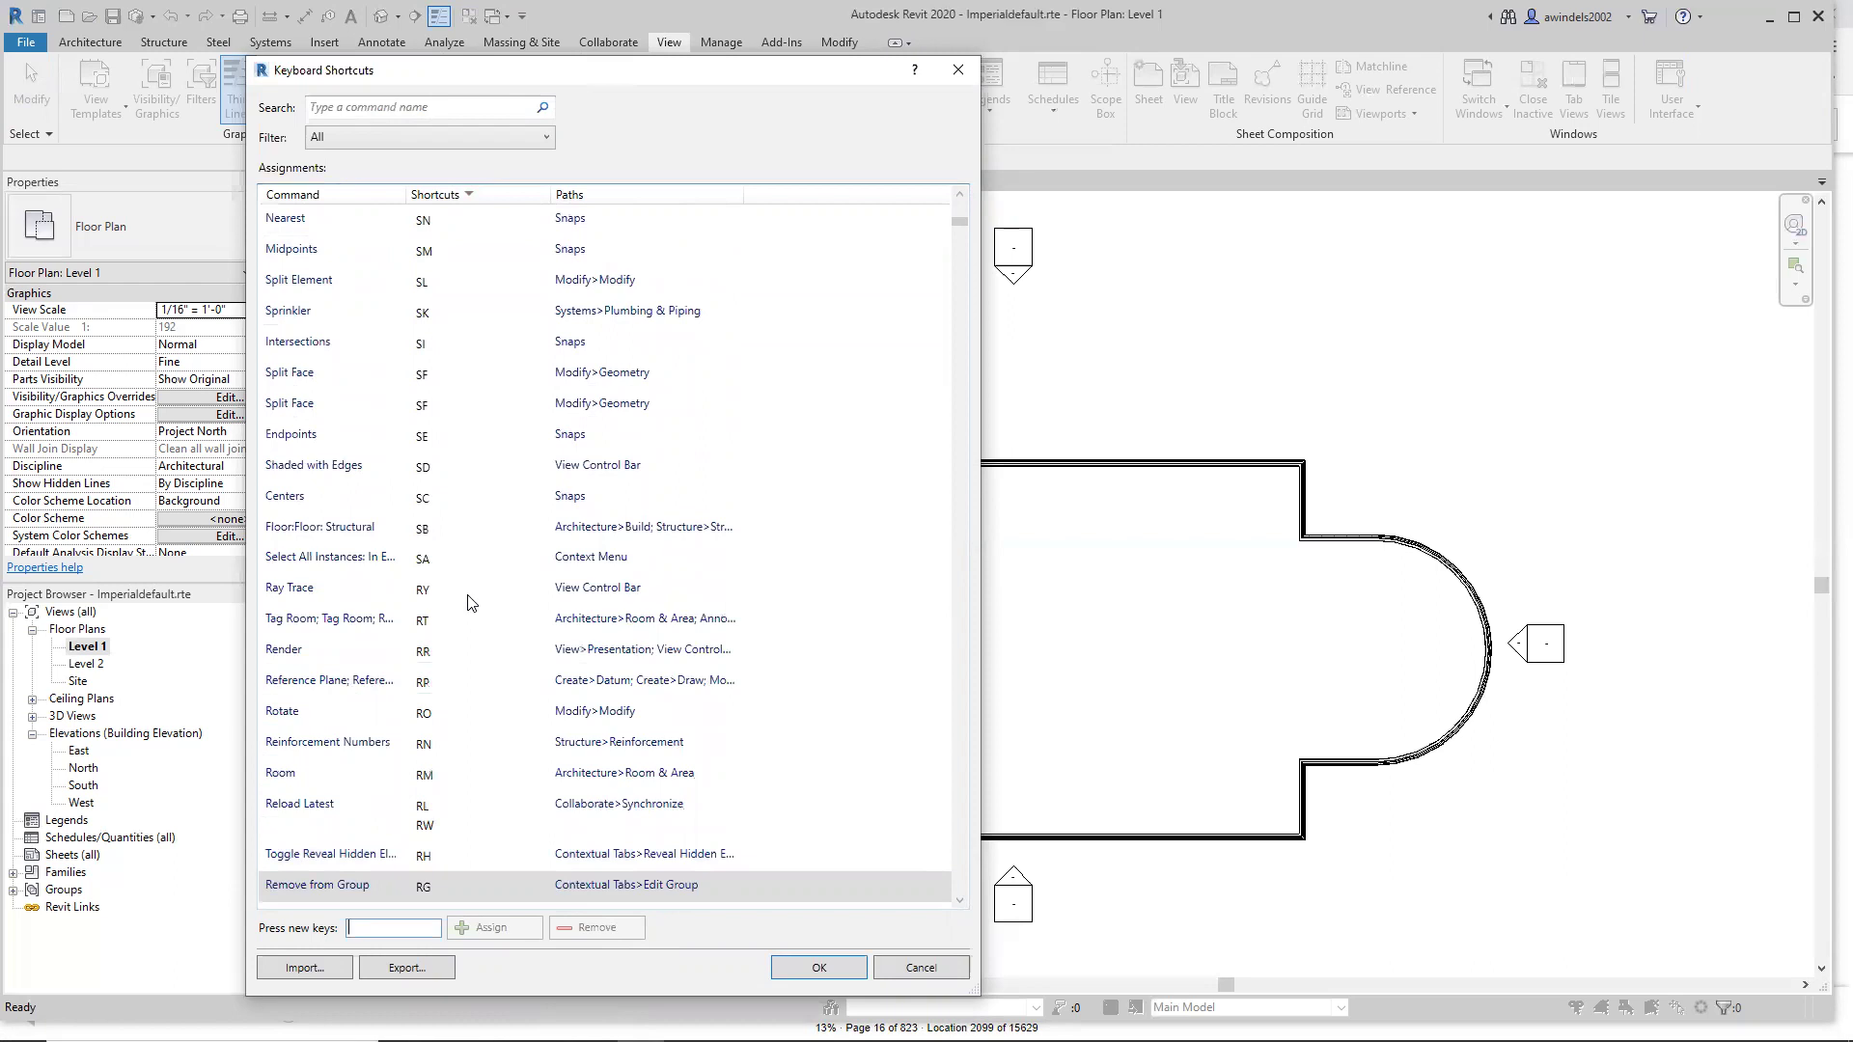
key(Escape)
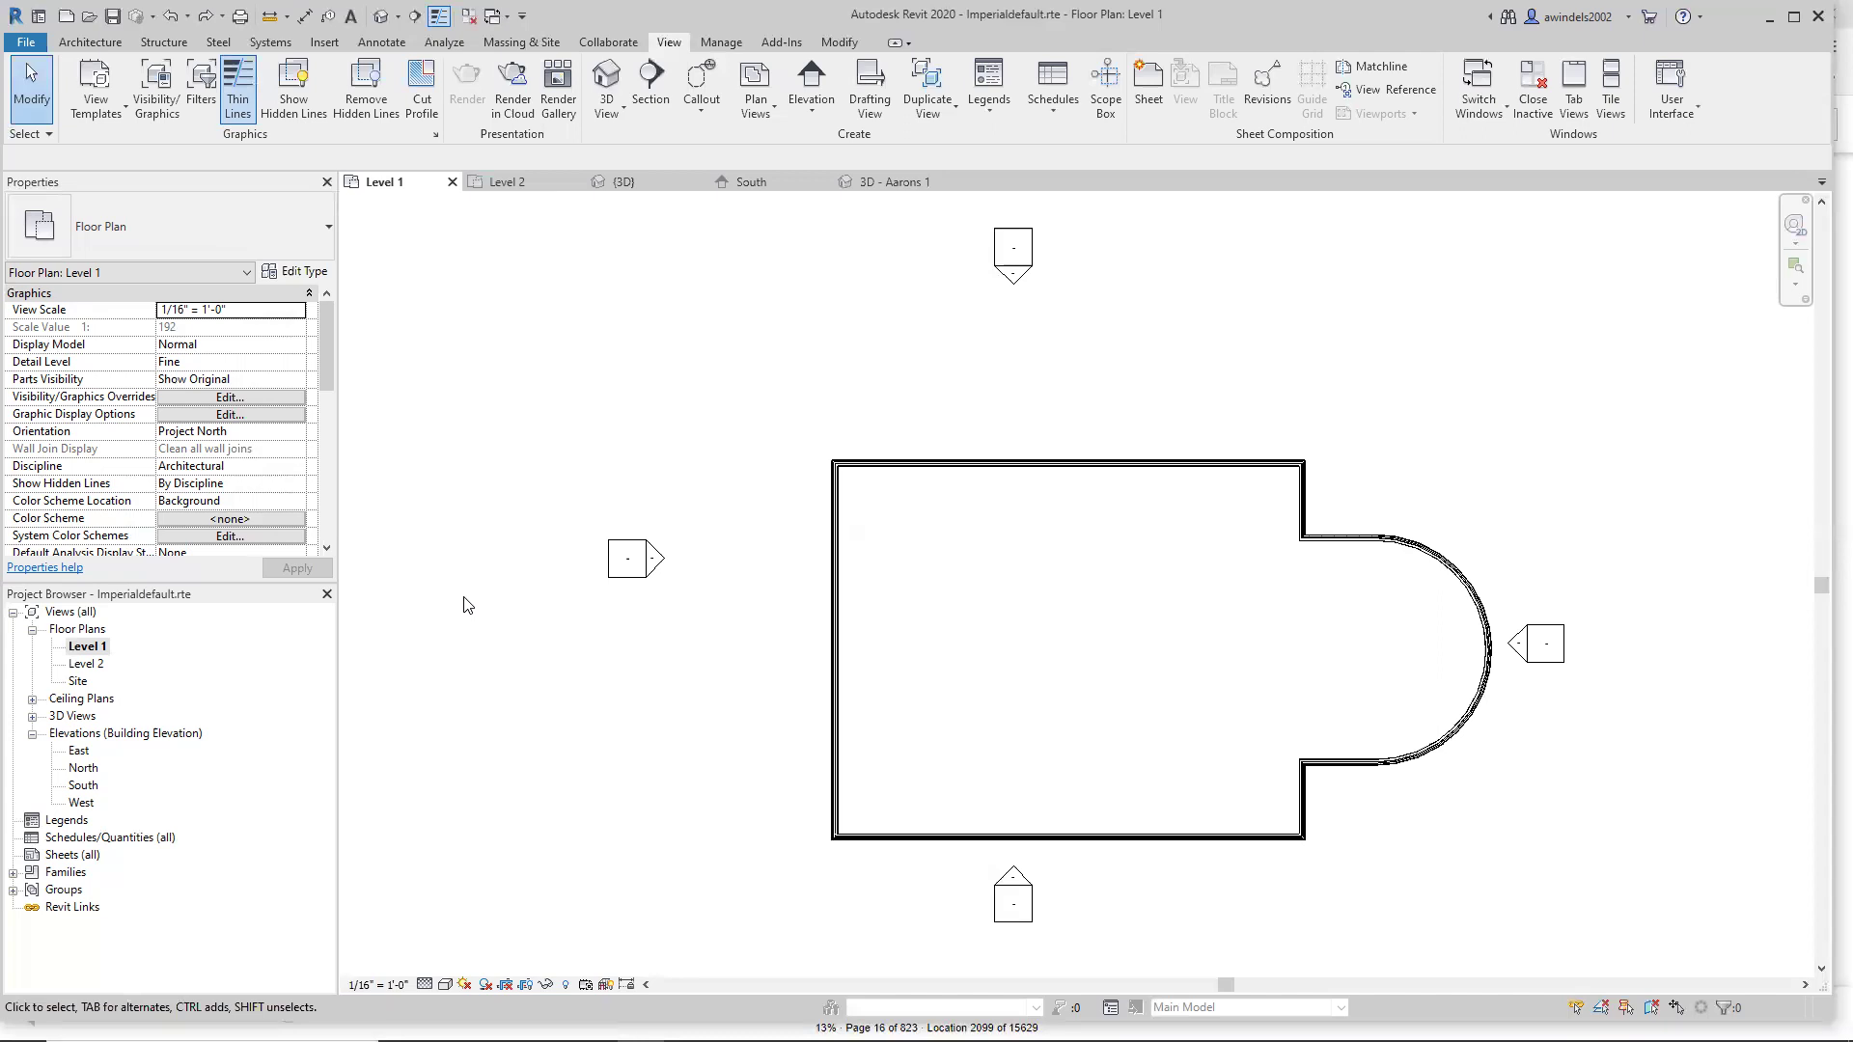
Save the Imperialdefault.rte template, and save it again after viewing the available Save As formats.
click(110, 20)
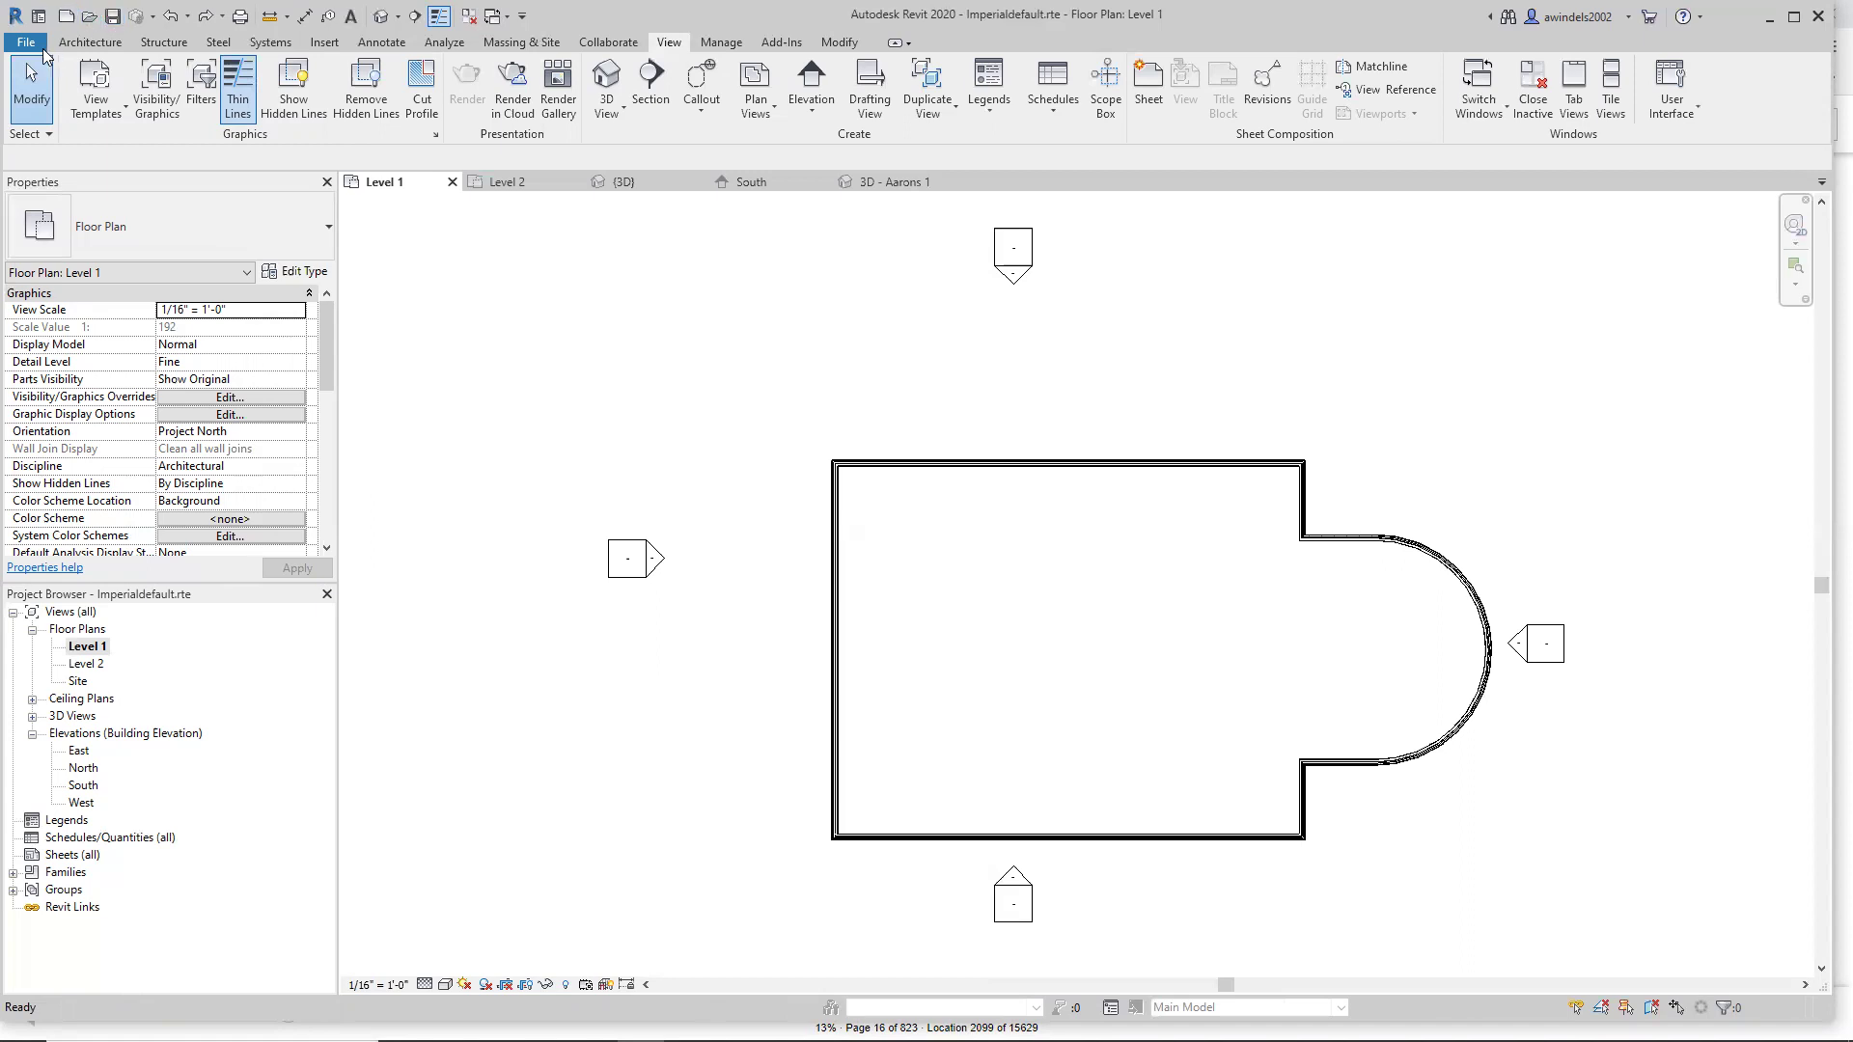
click(26, 44)
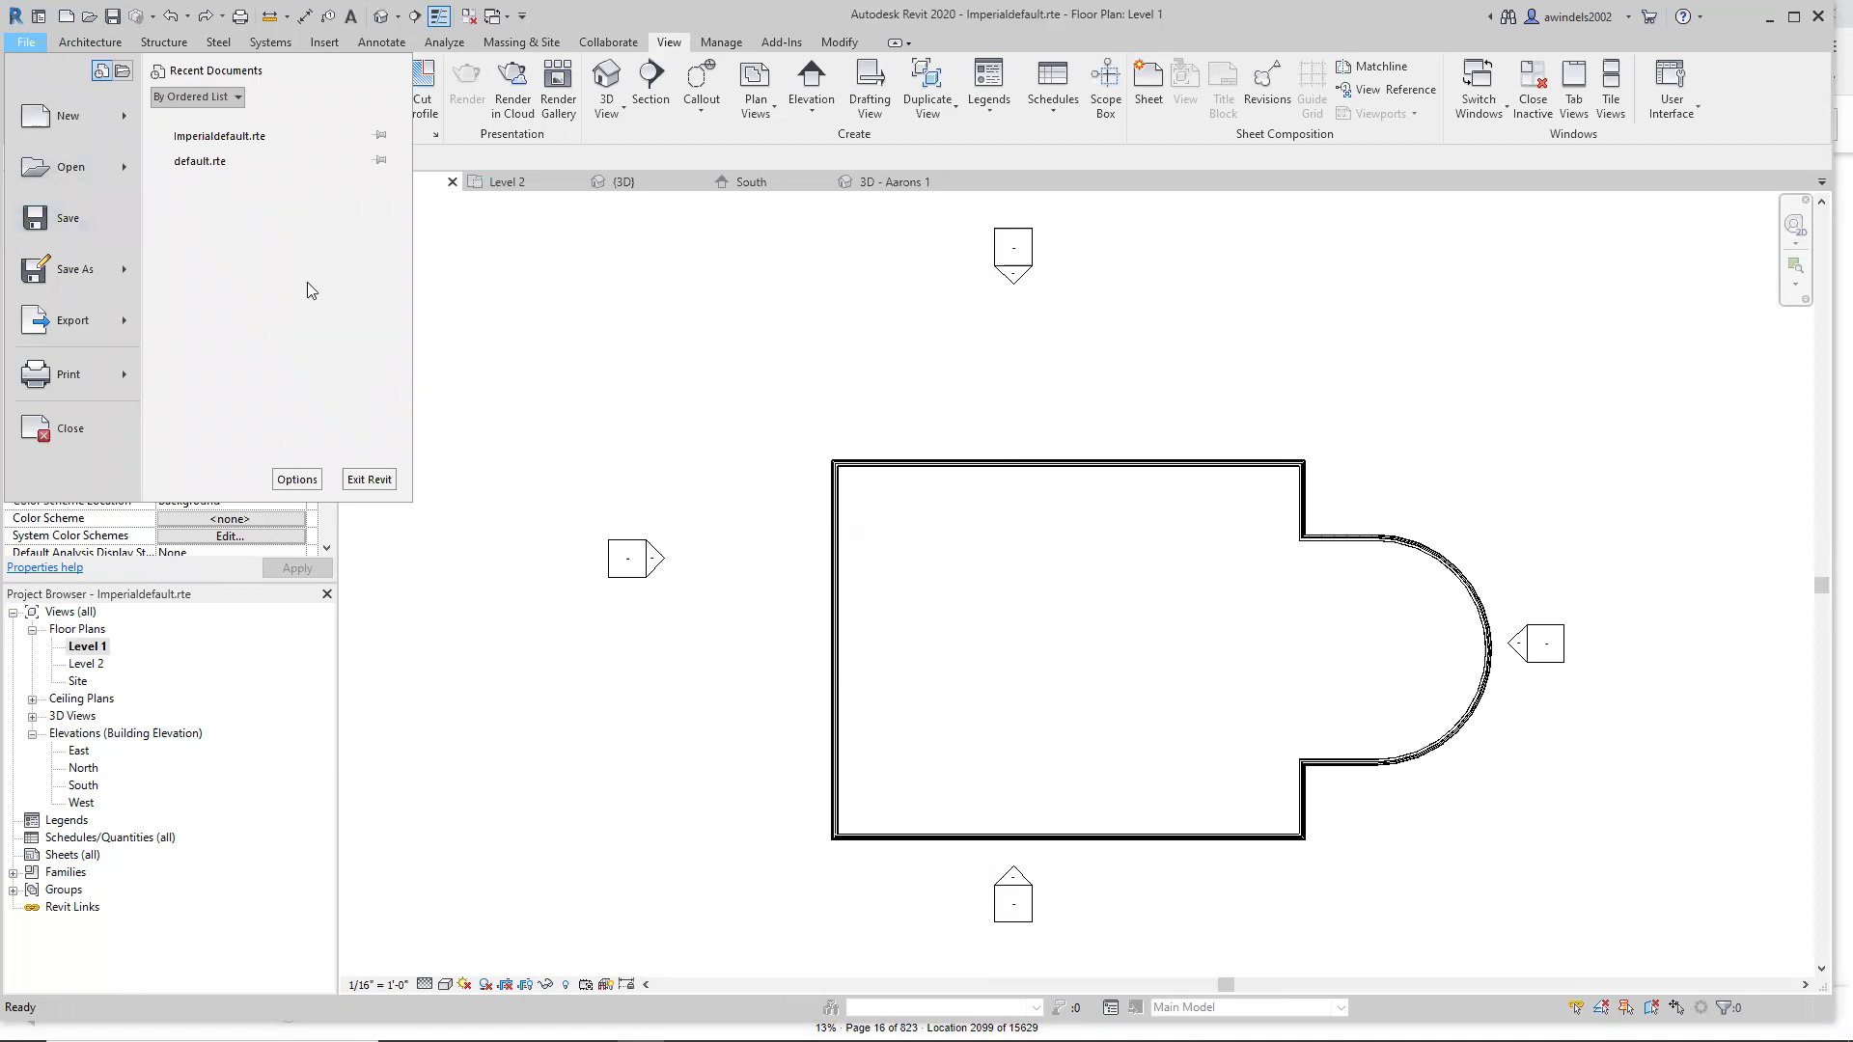
mouse_move(119, 273)
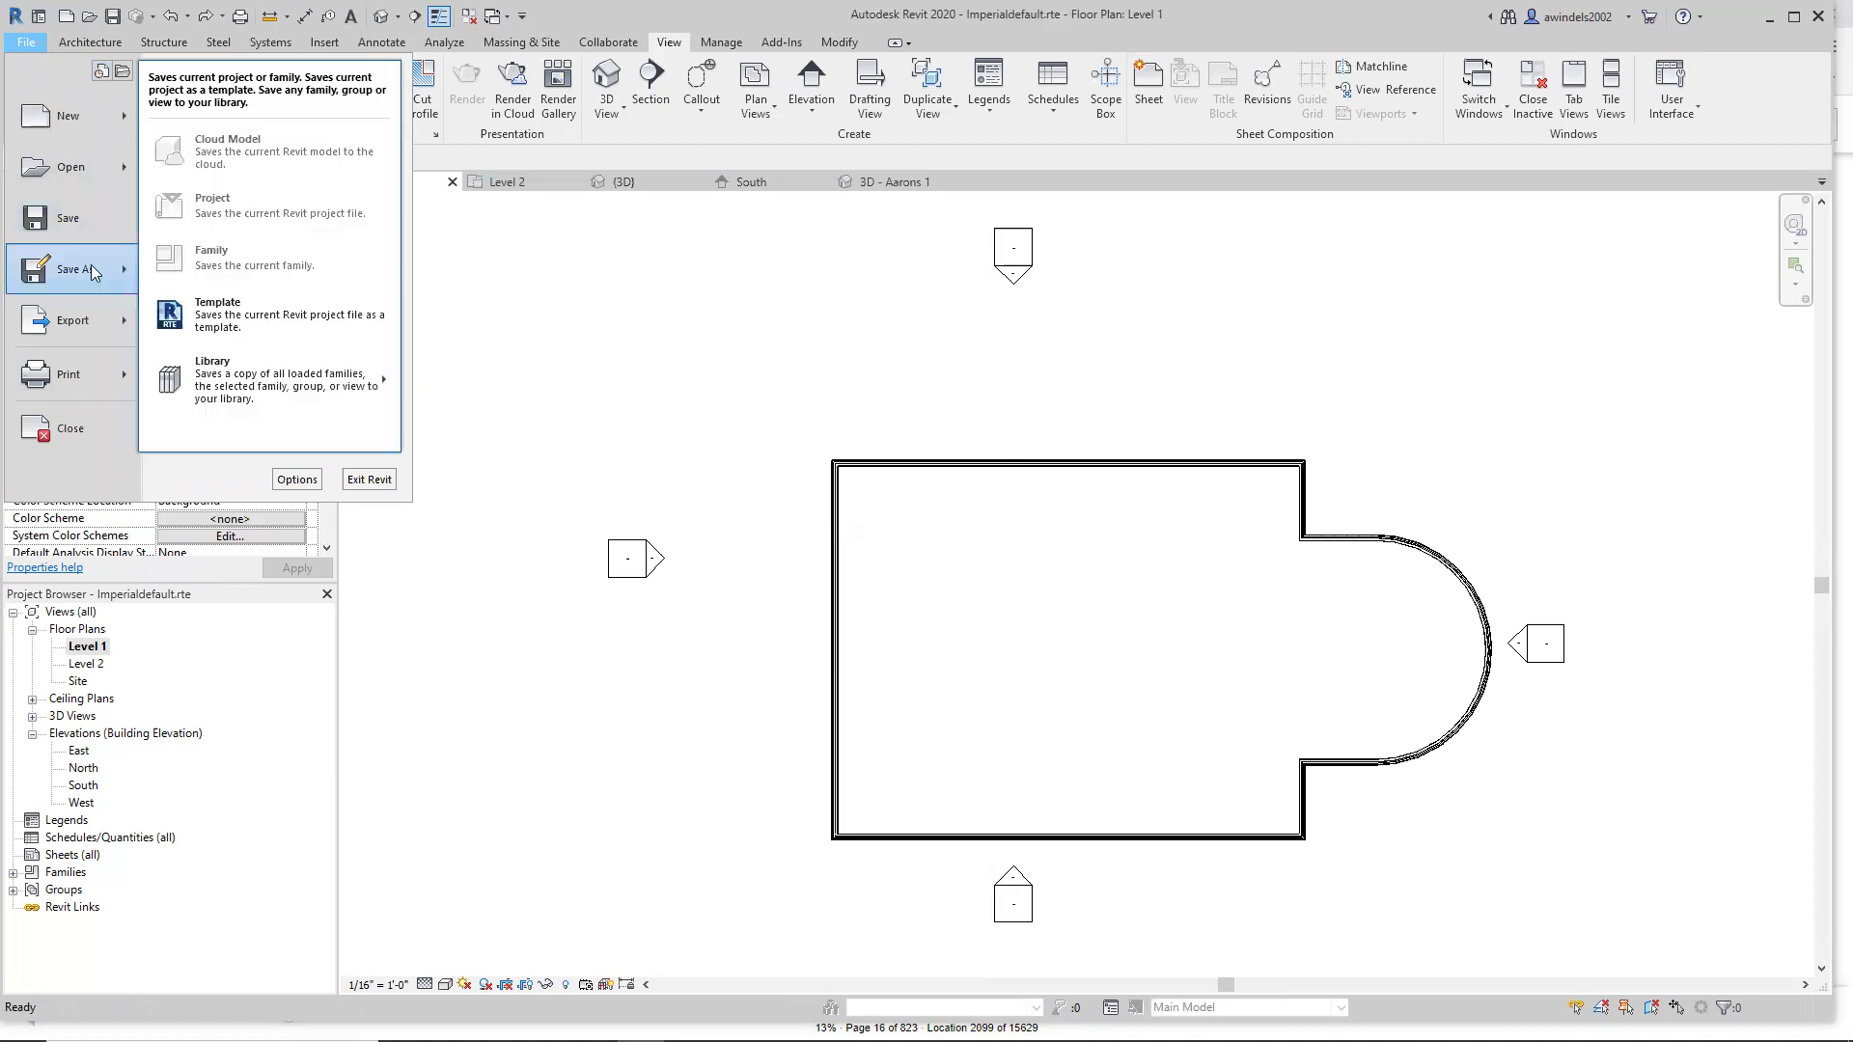
click(70, 221)
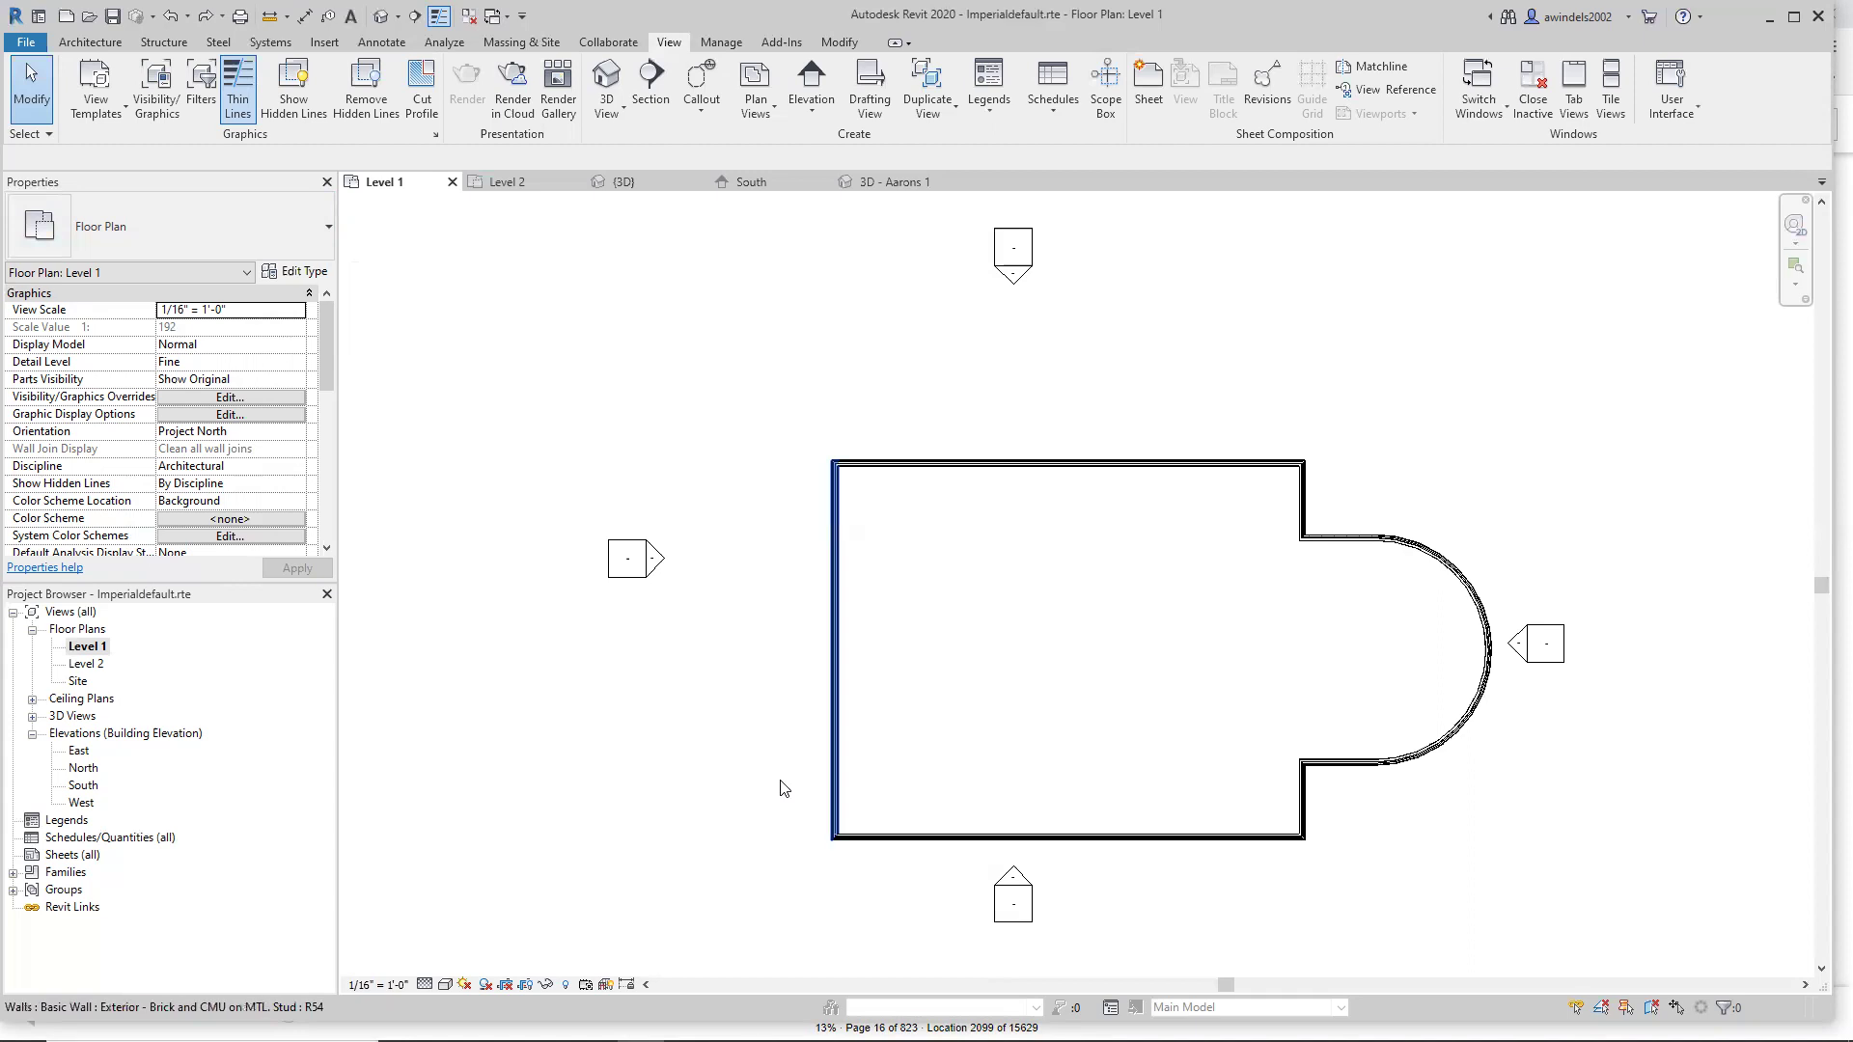
Start saving the file as a template, view its file save options, and widen the Name column in the Desktop file list.
click(26, 43)
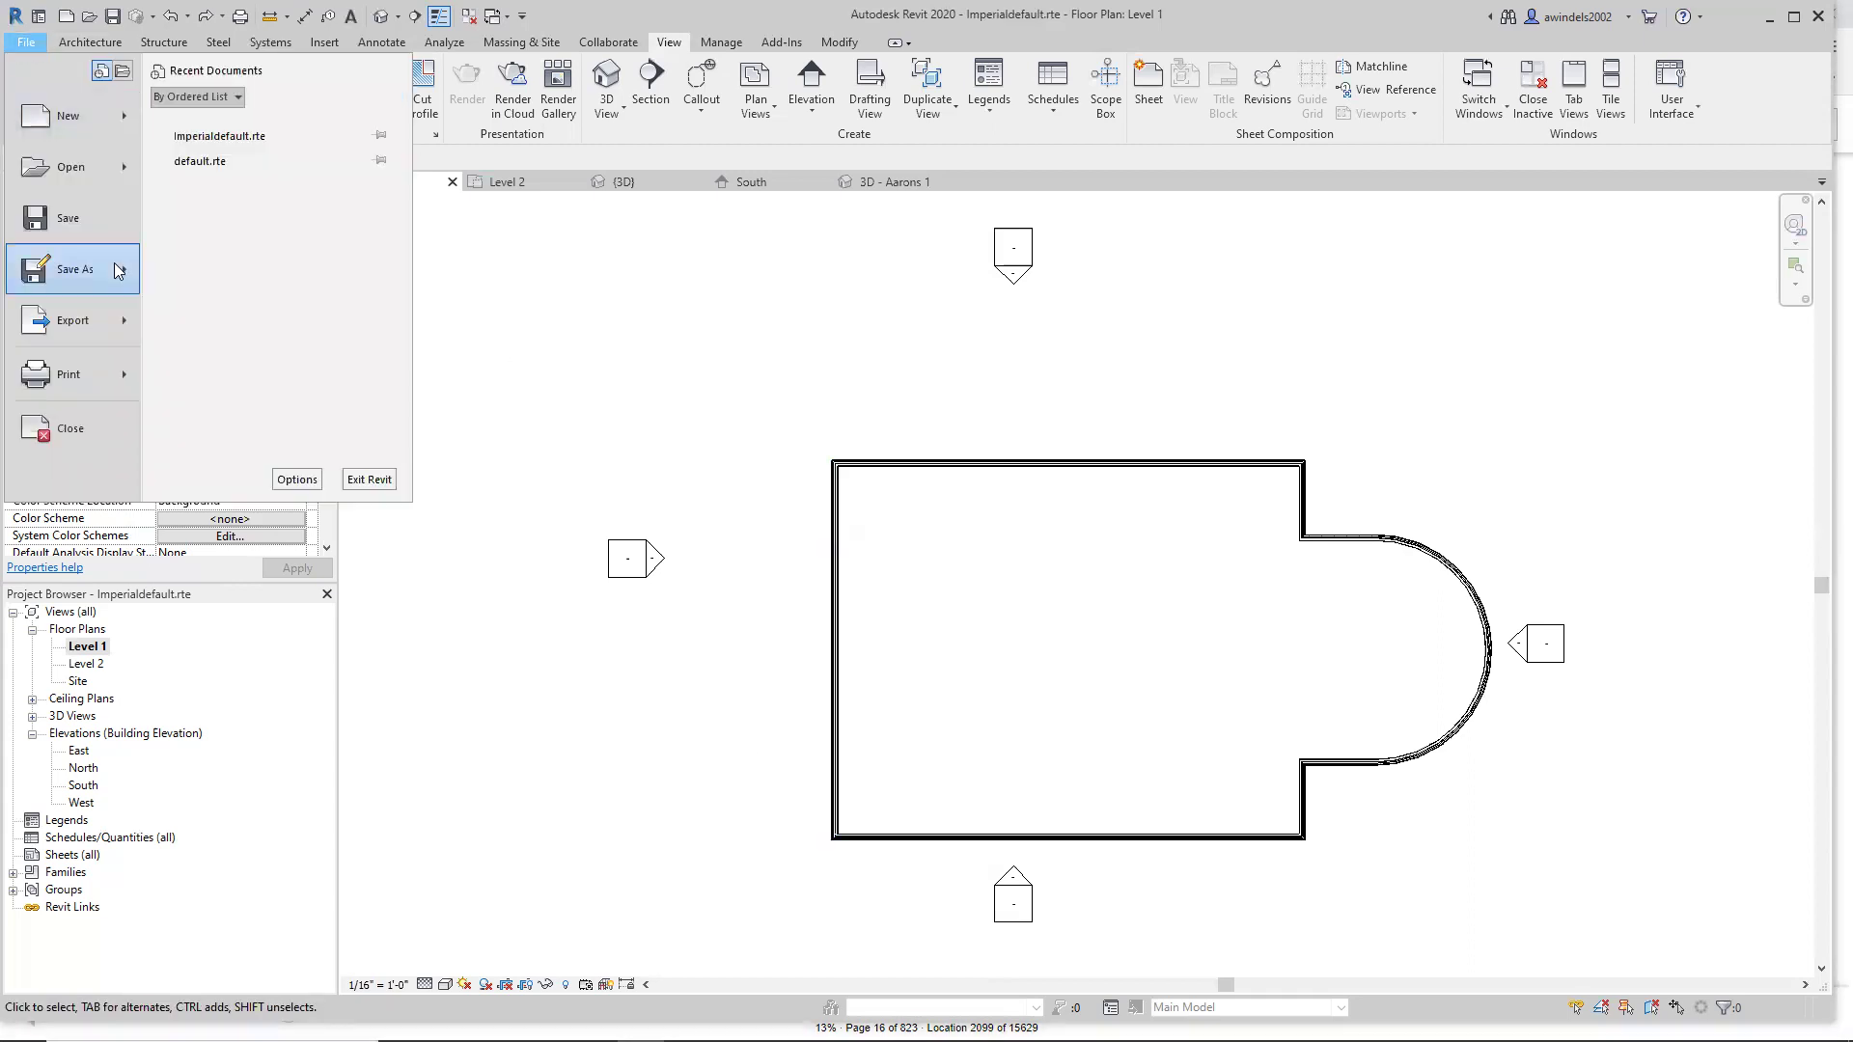
mouse_move(108, 261)
click(306, 326)
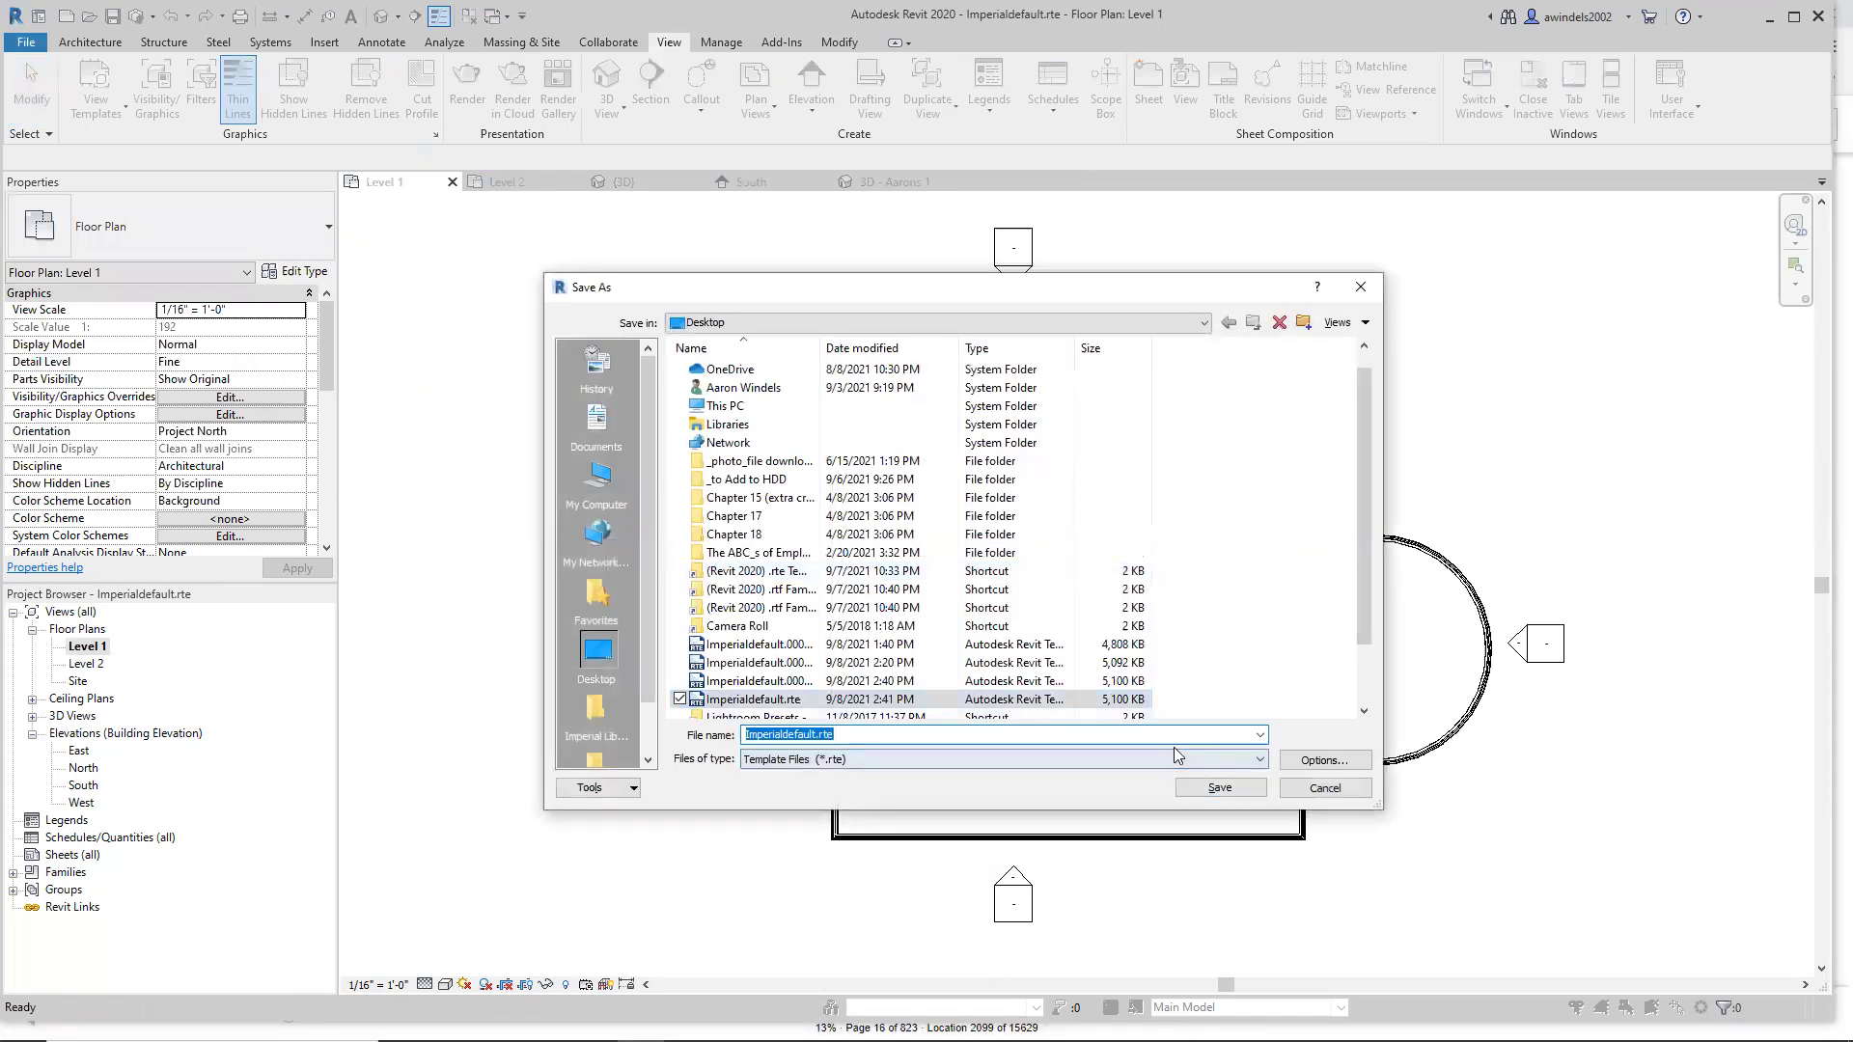
click(1362, 766)
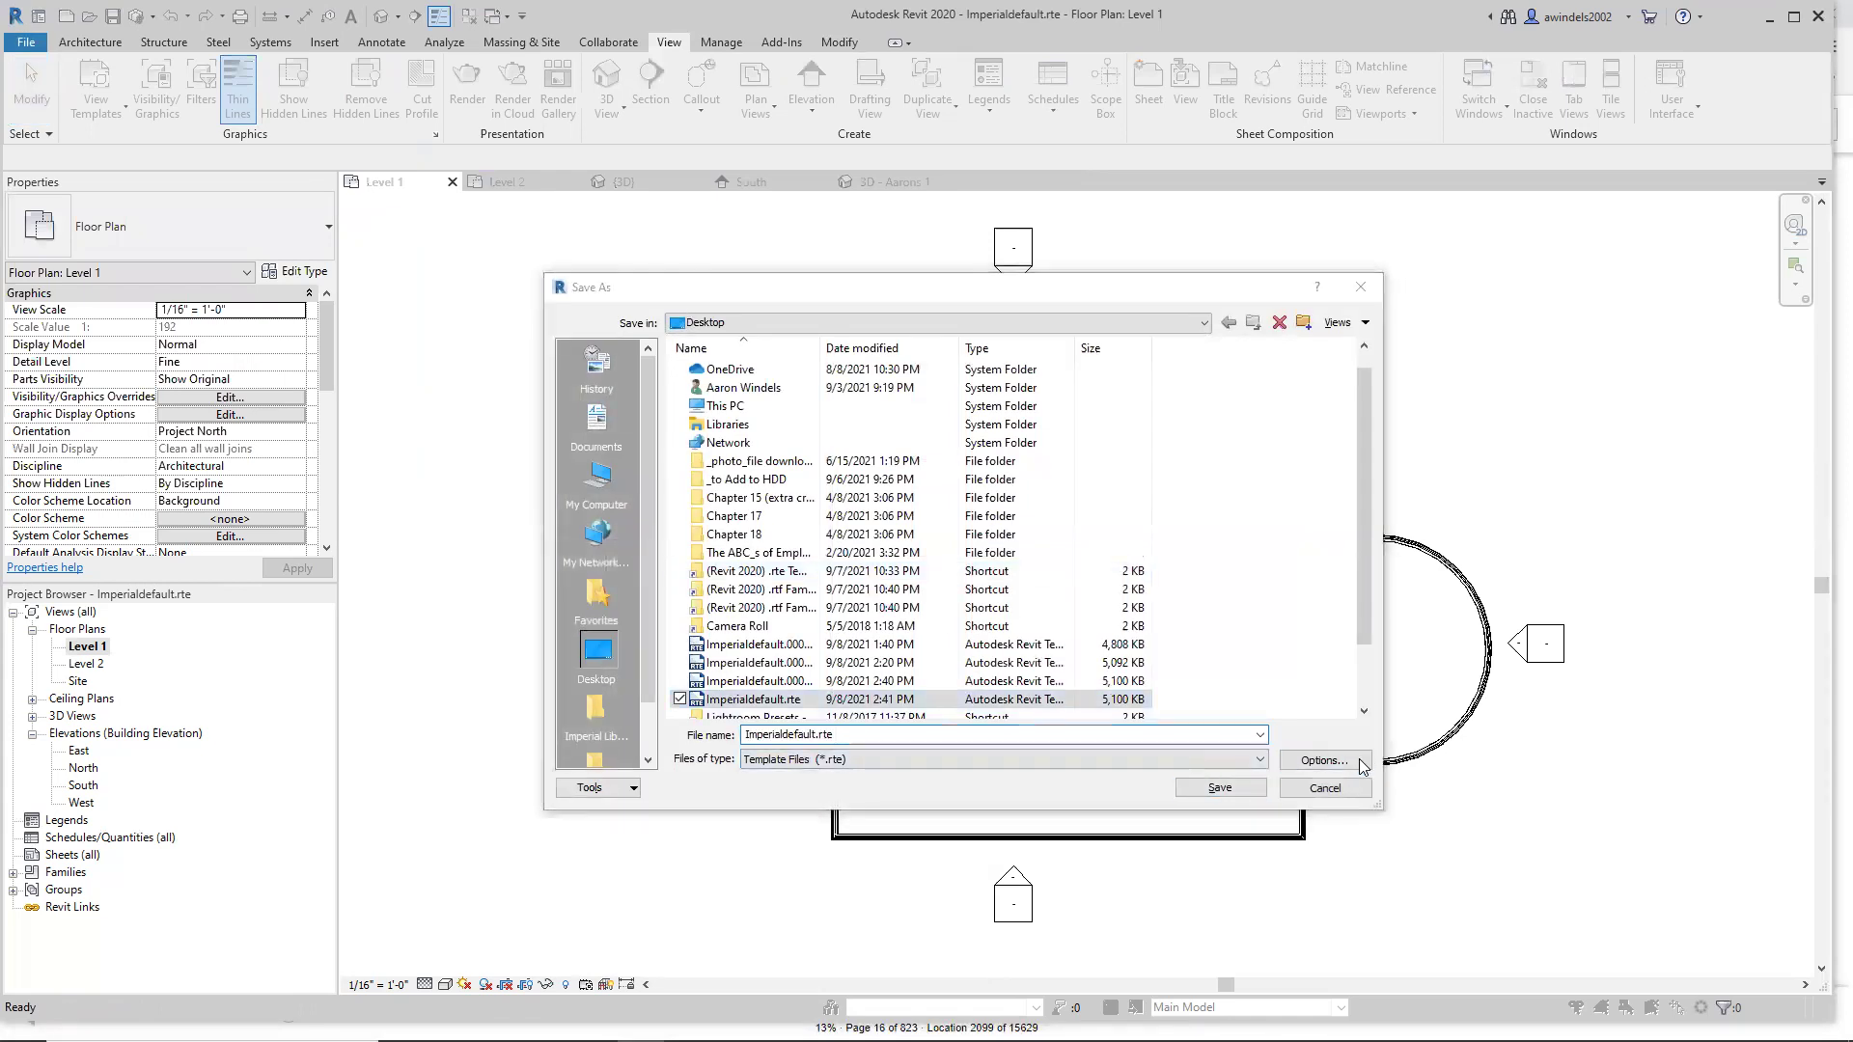
double_click(952, 418)
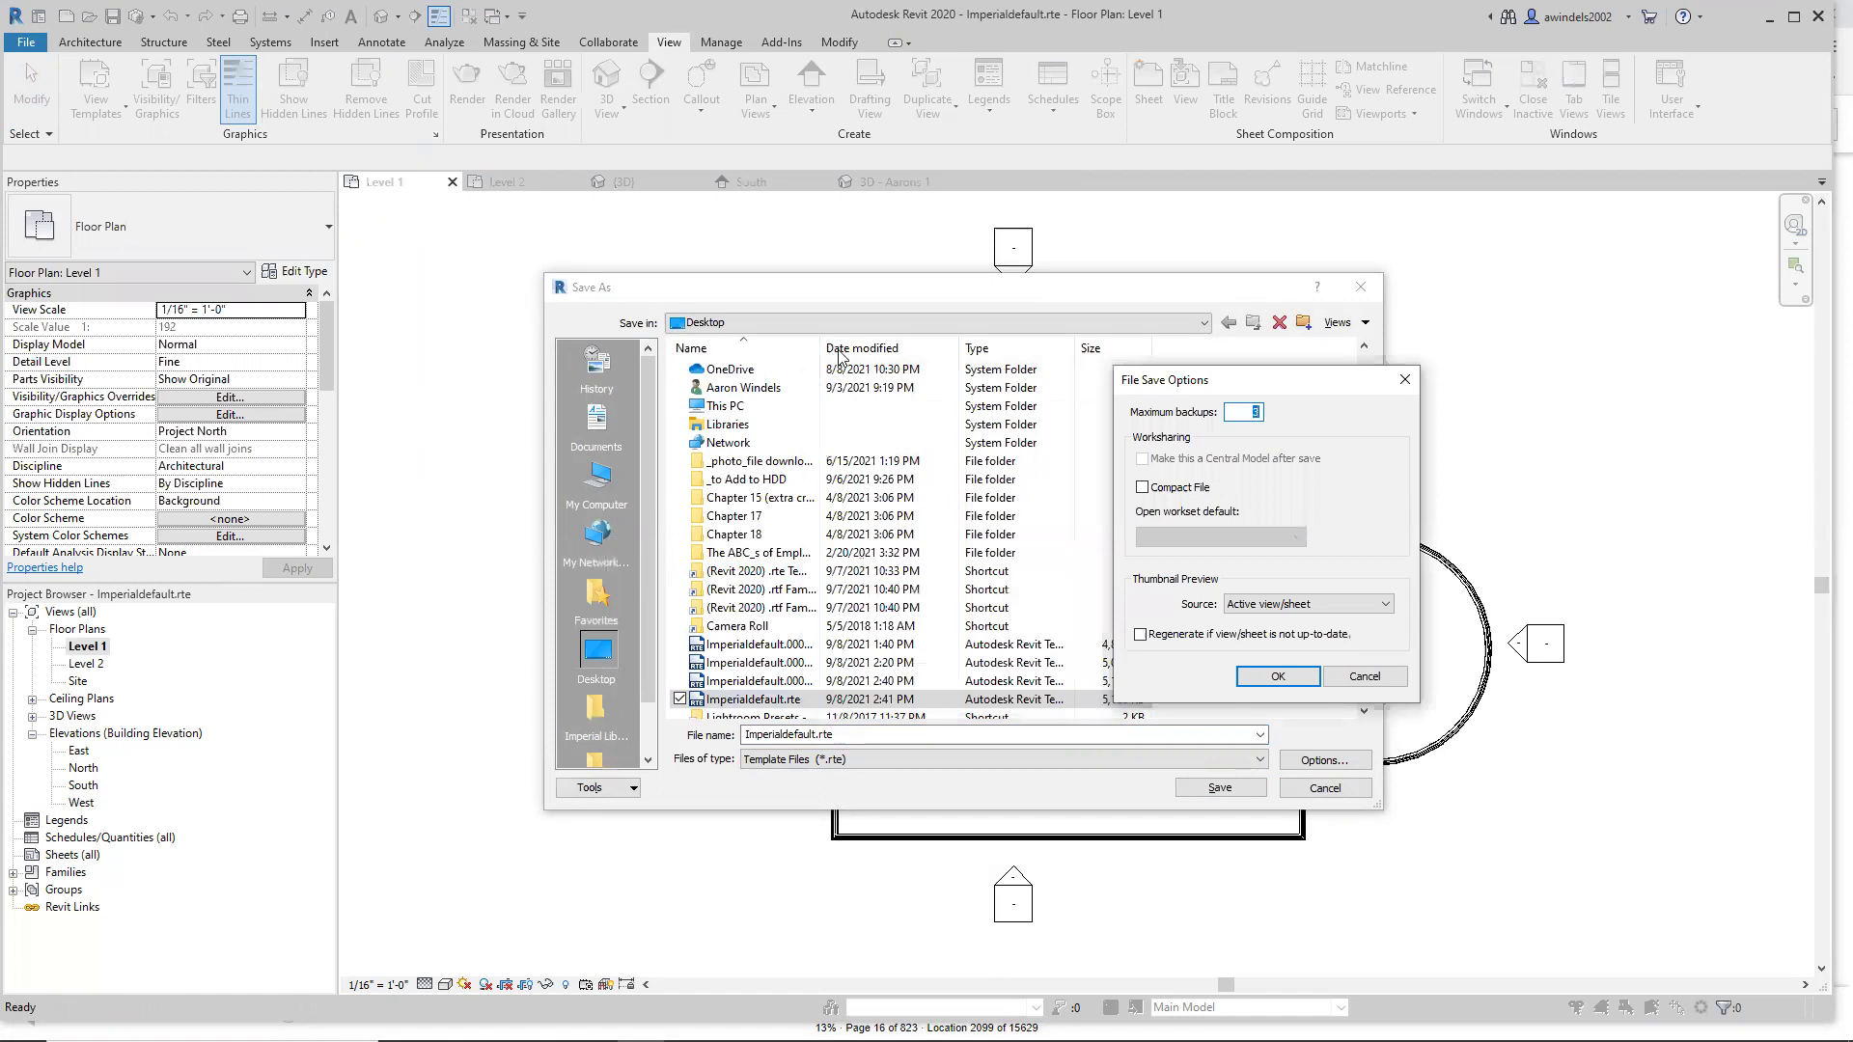
click(1278, 675)
drag(828, 347, 905, 348)
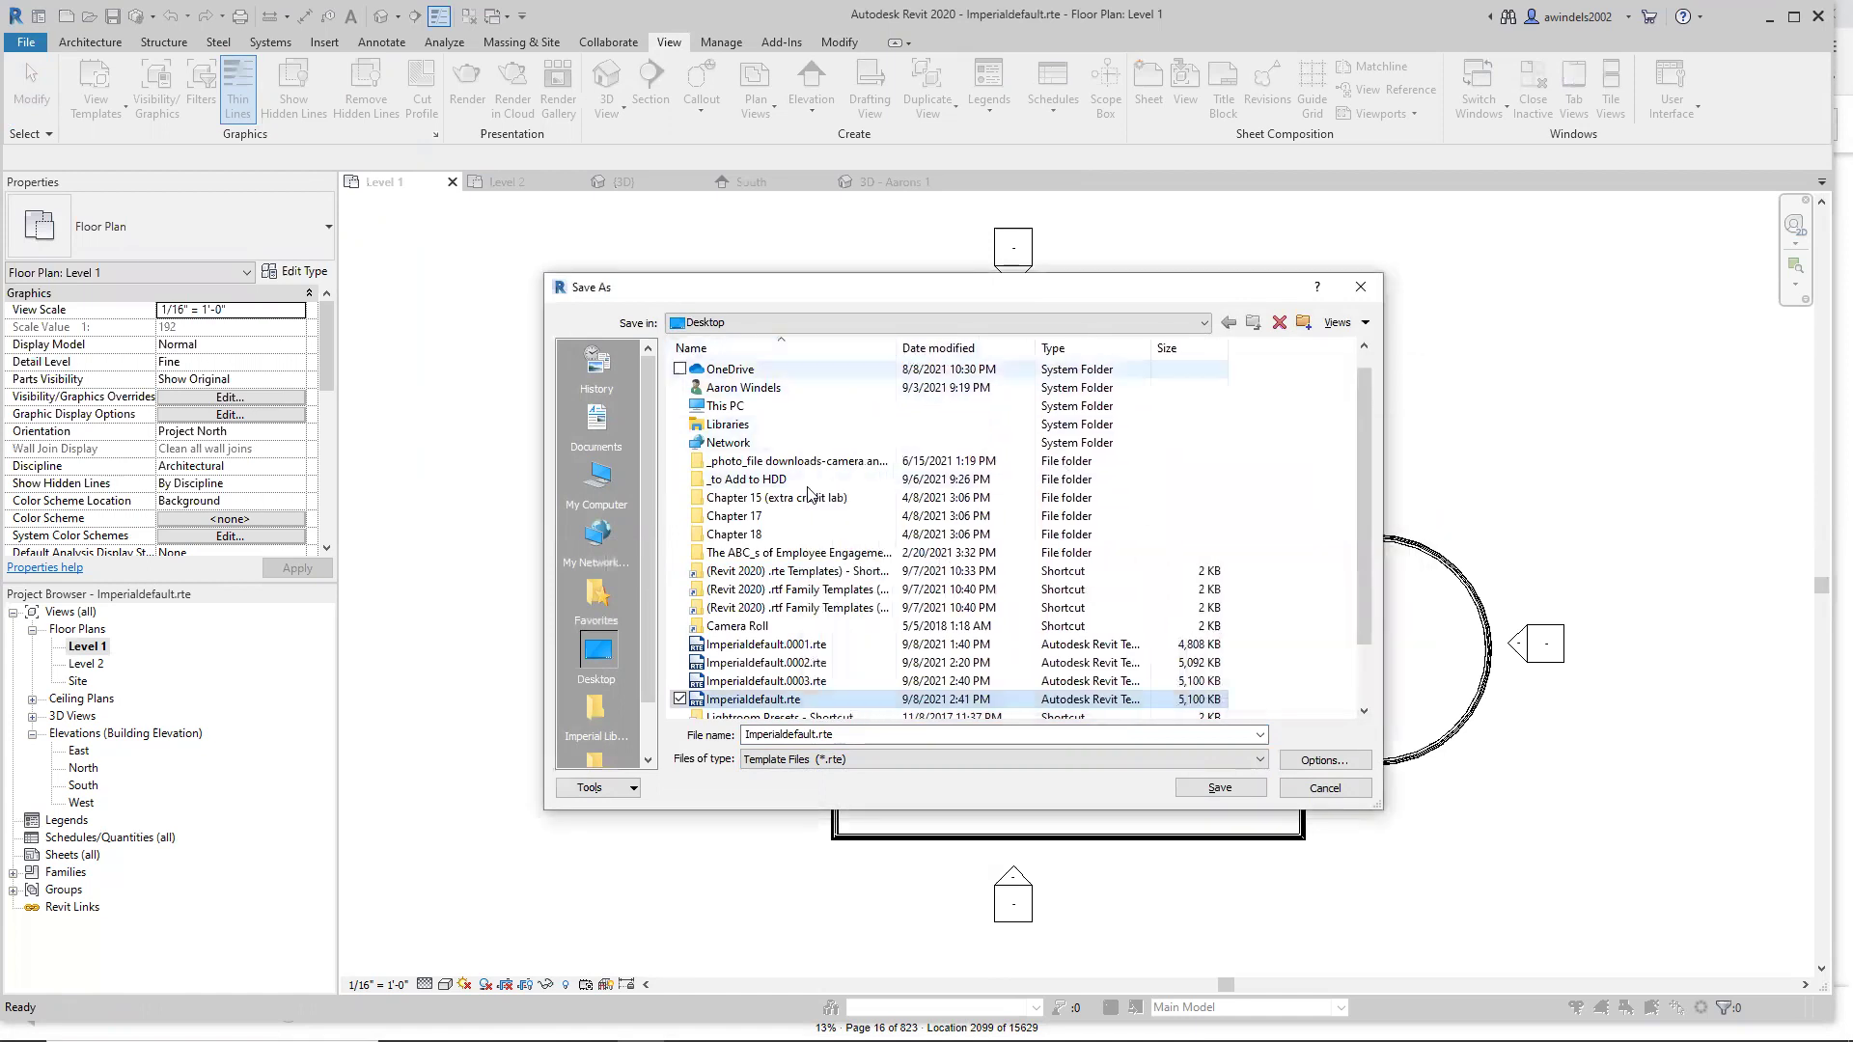
Examine the main Imperialdefault.rte template and its backups 0001, 0002 and 0003, comparing their modification times.
click(830, 701)
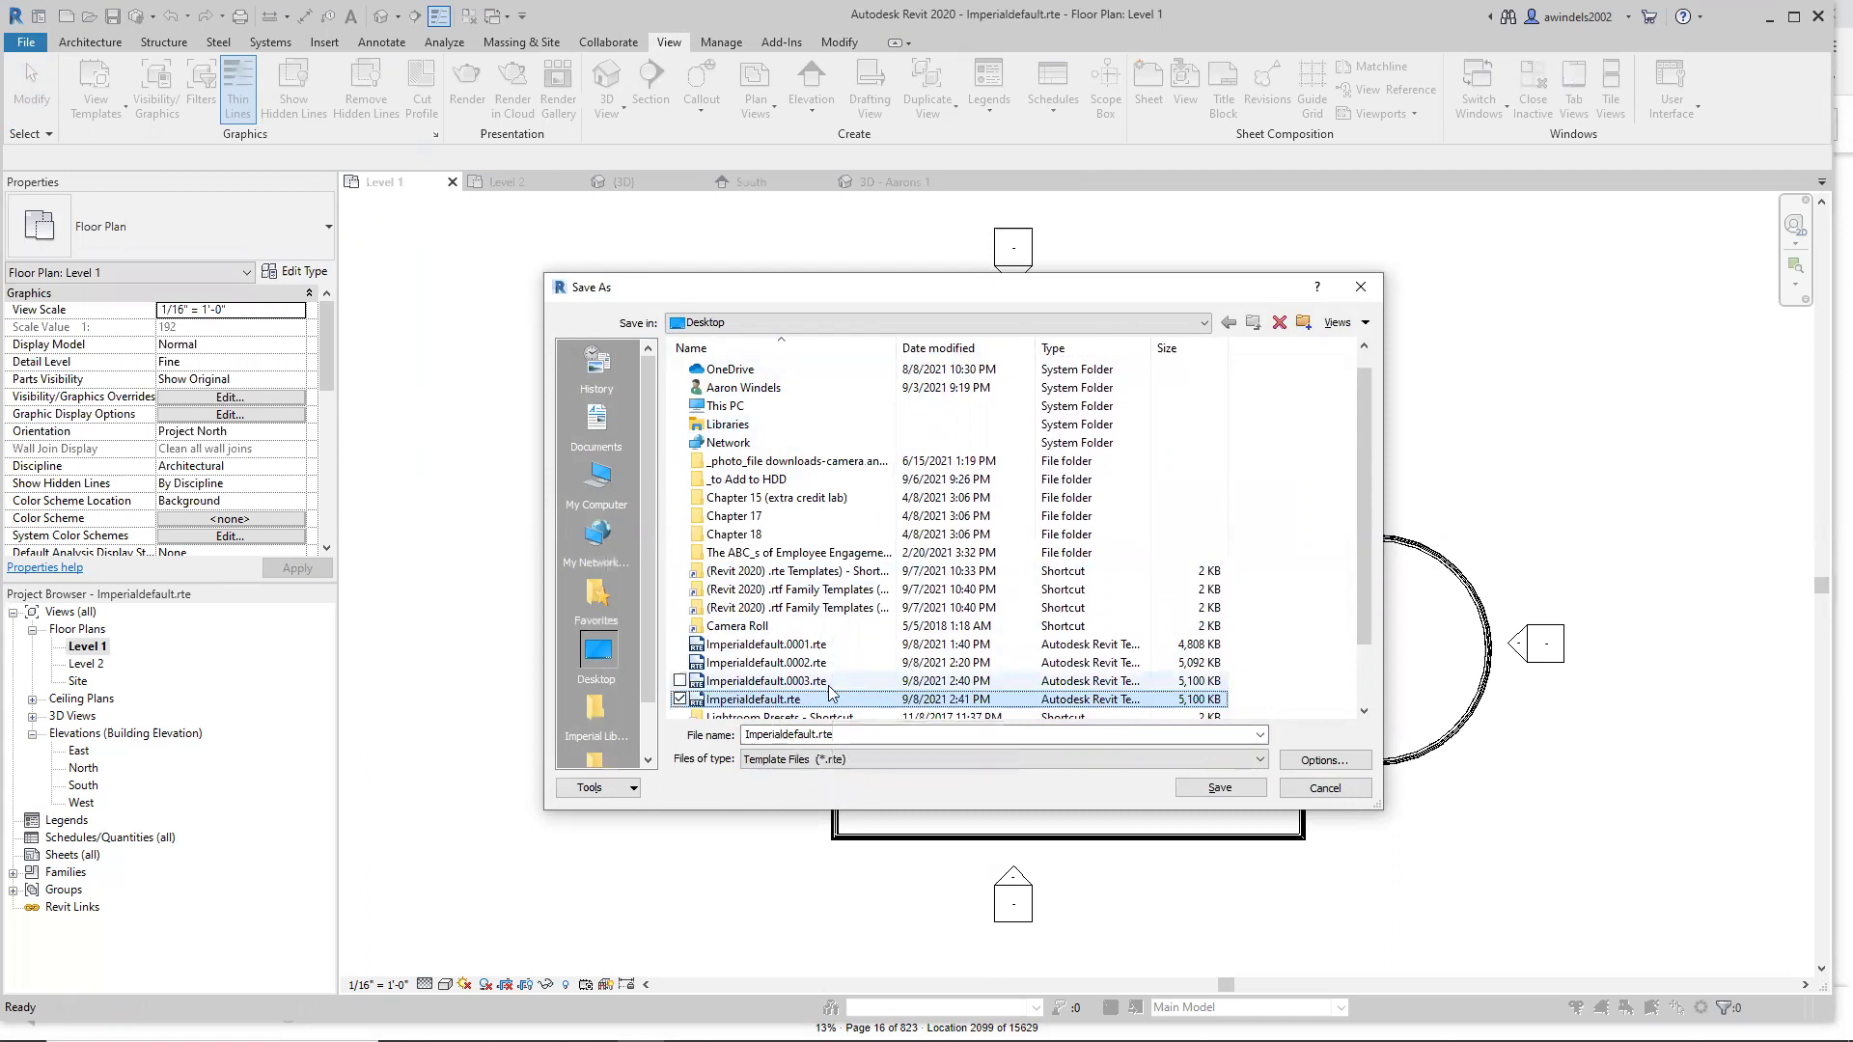
click(826, 681)
click(821, 664)
click(820, 646)
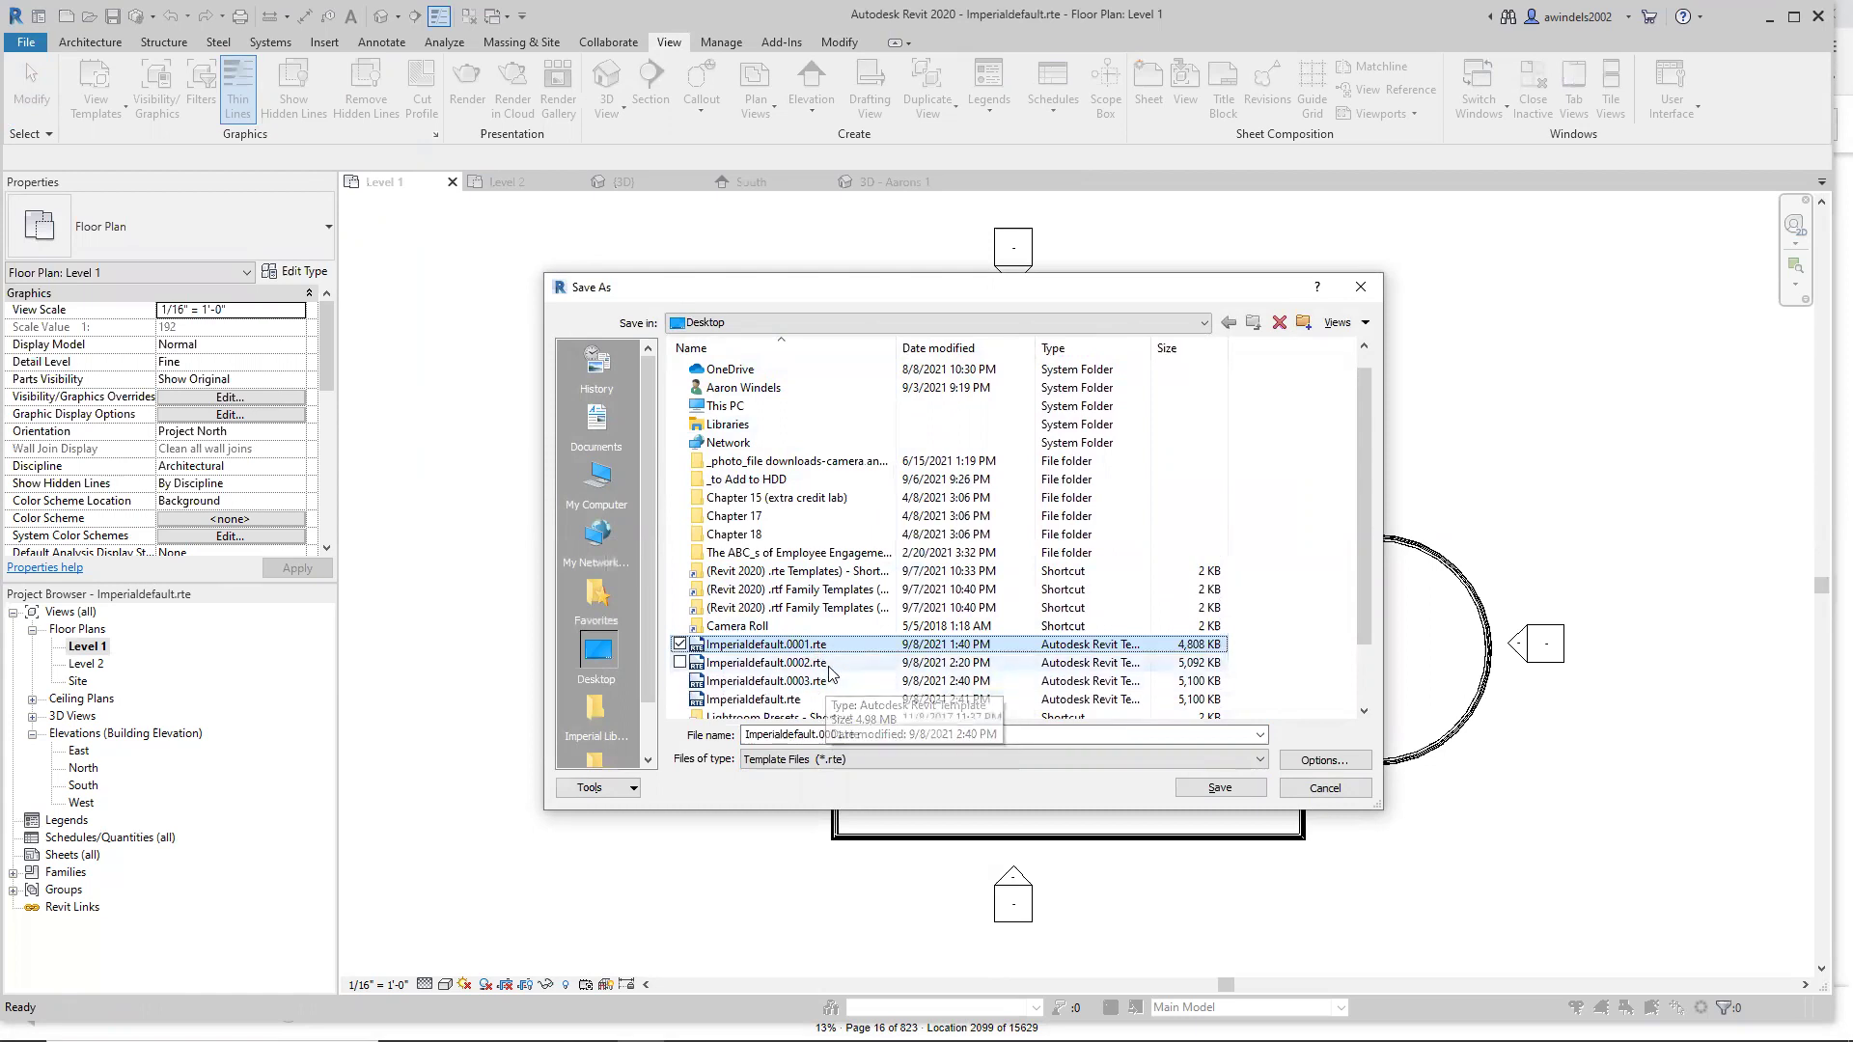
click(827, 684)
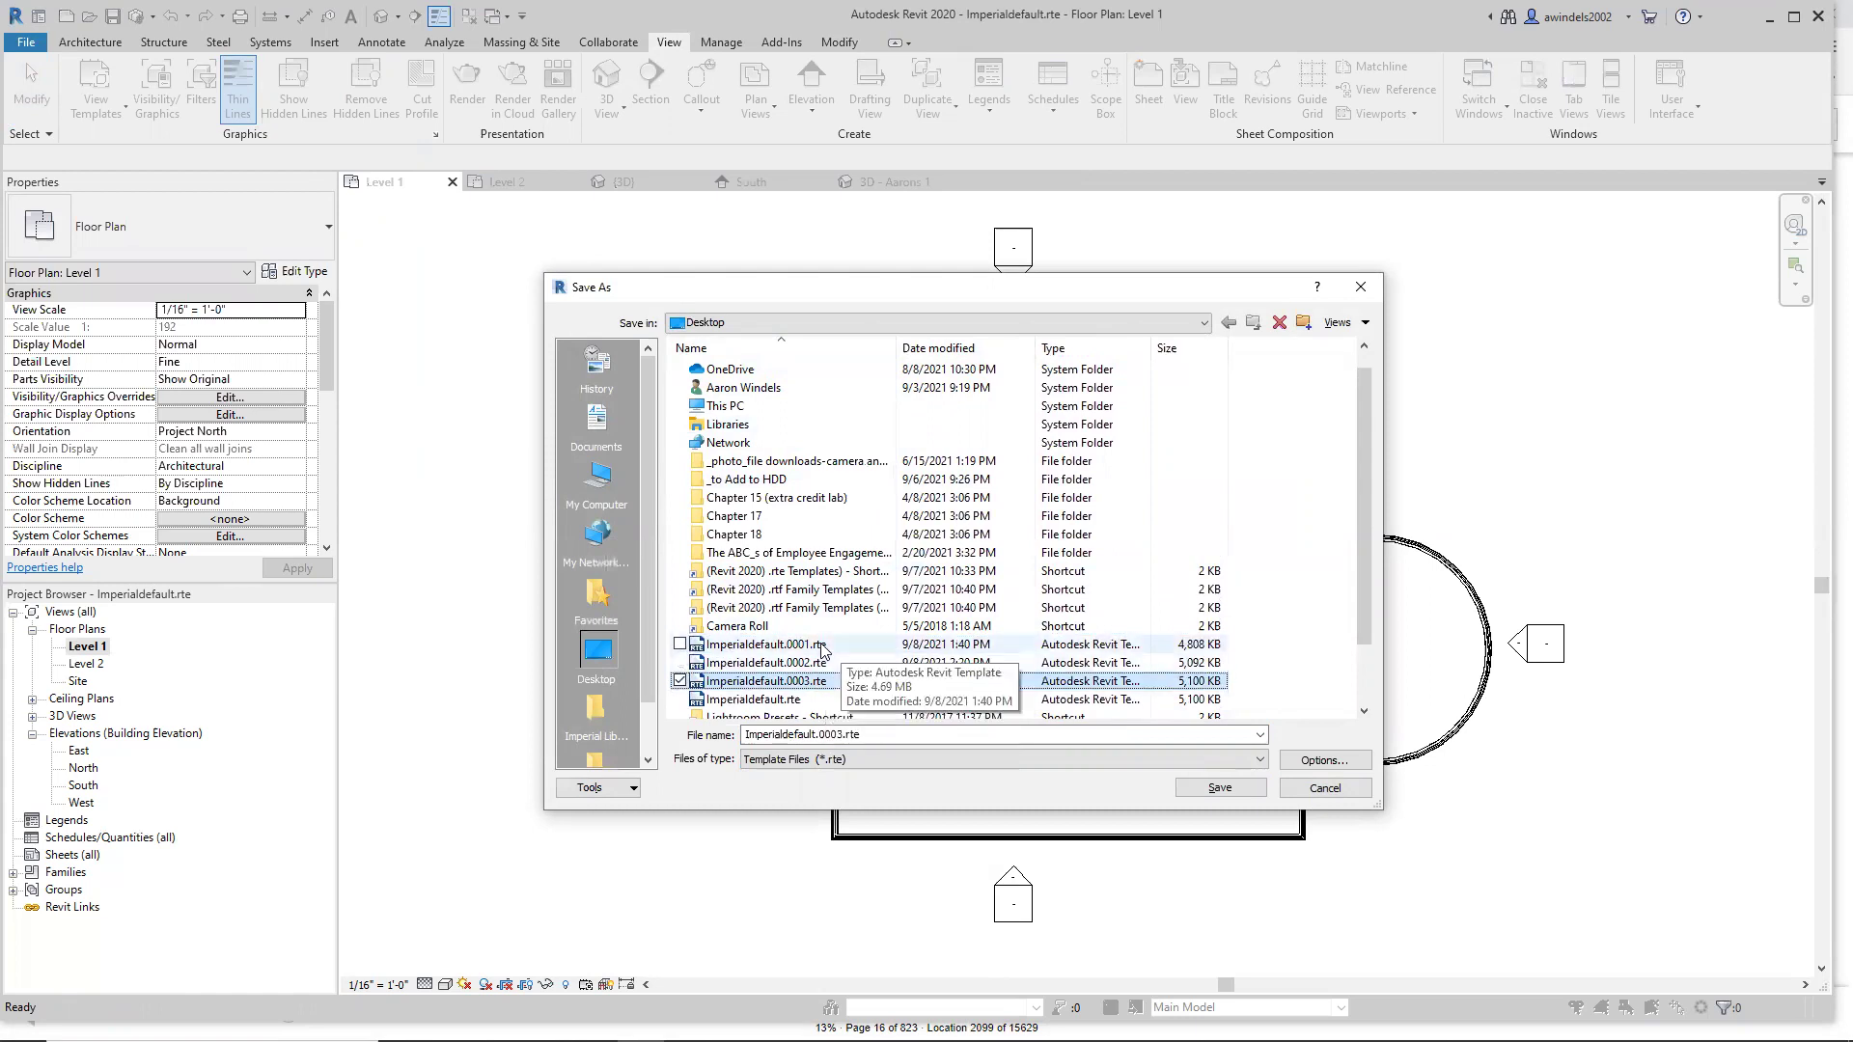
key(ctrl)
key(ctrl)
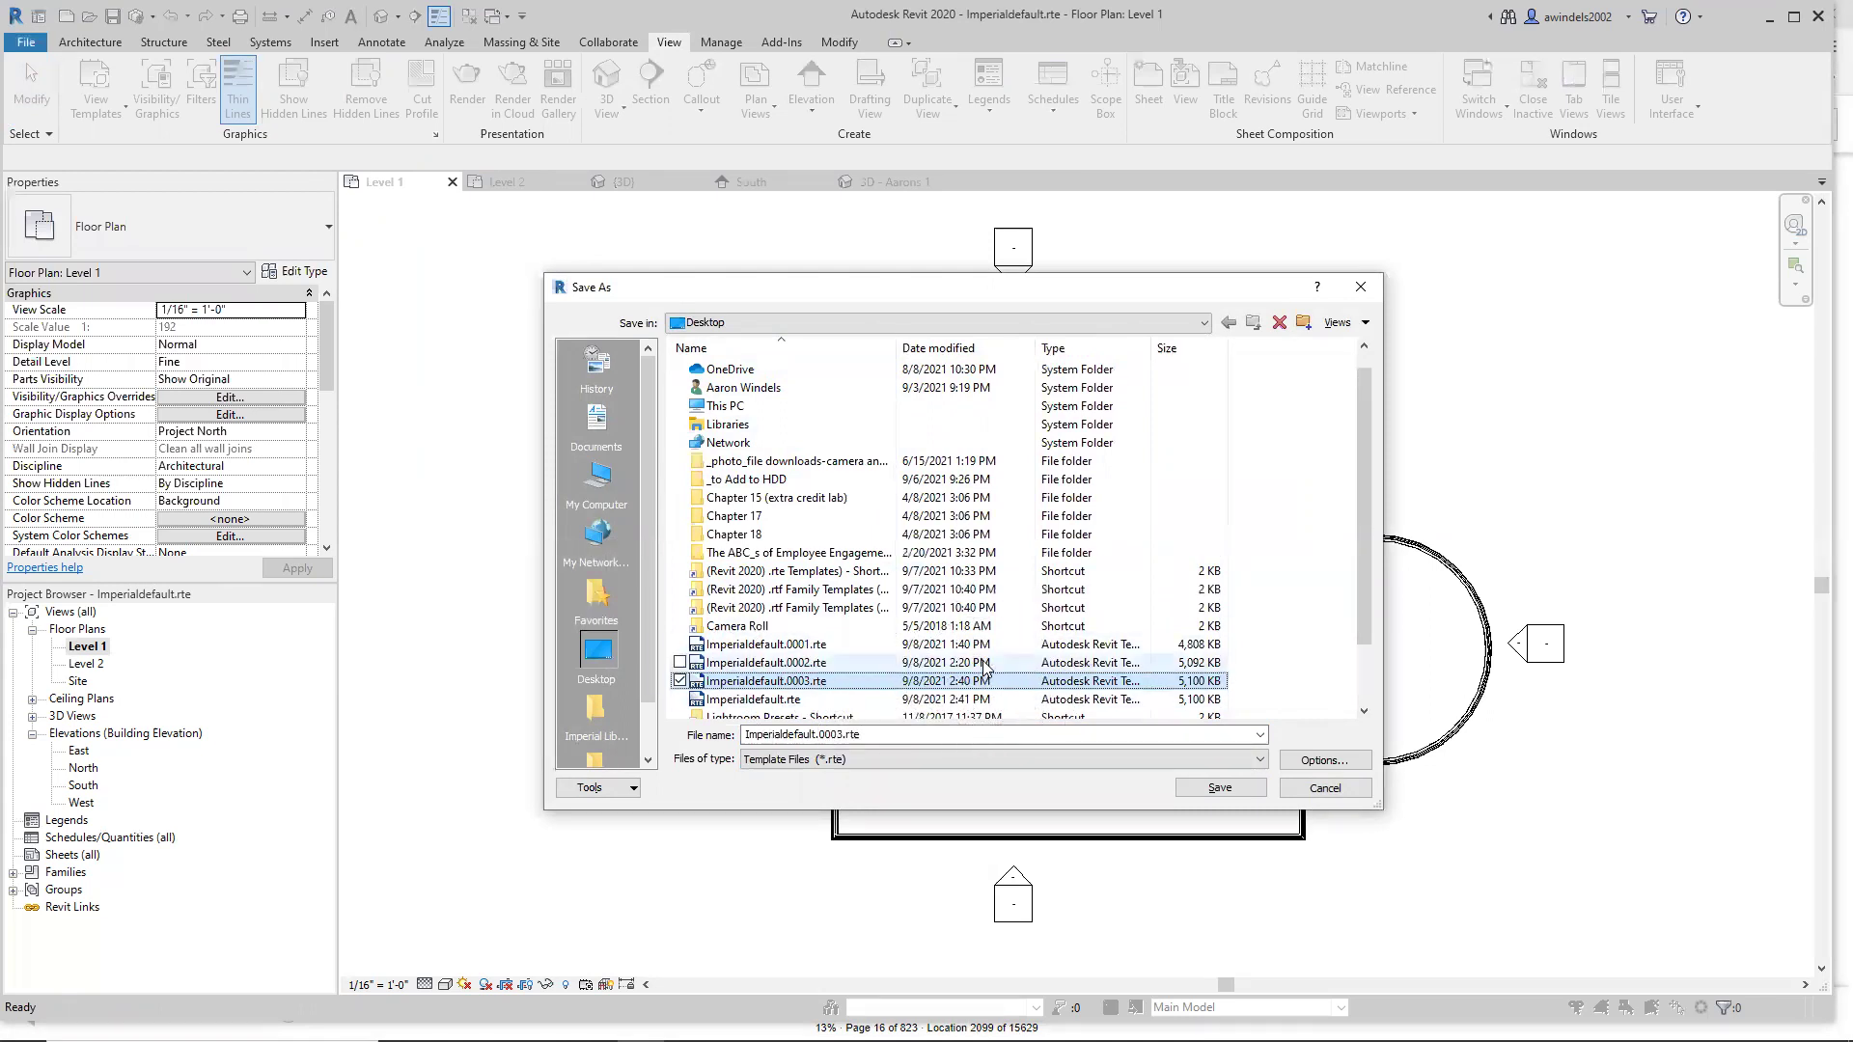
Try a maximum of 1 backup in the file save options, view the thumbnail source choices, and cancel the save.
click(1352, 762)
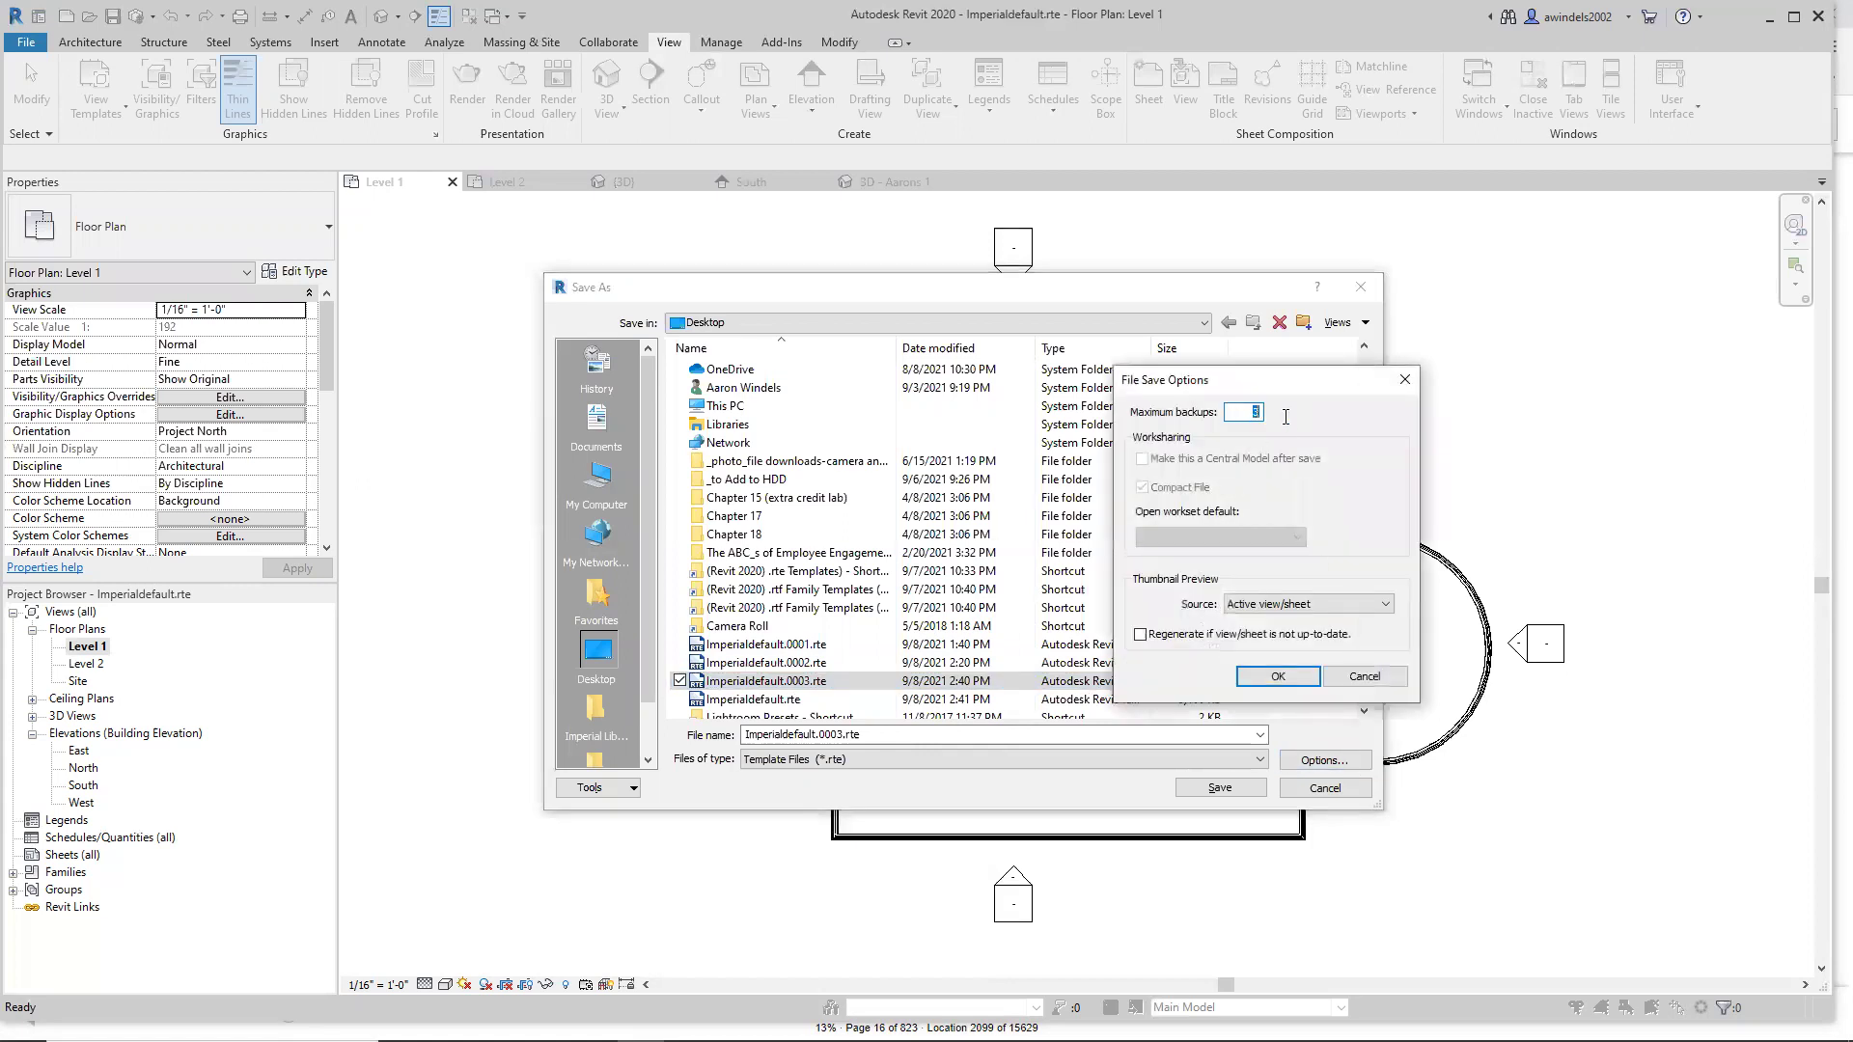
text(1)
key(ctrl)
key(ctrl)
click(1314, 605)
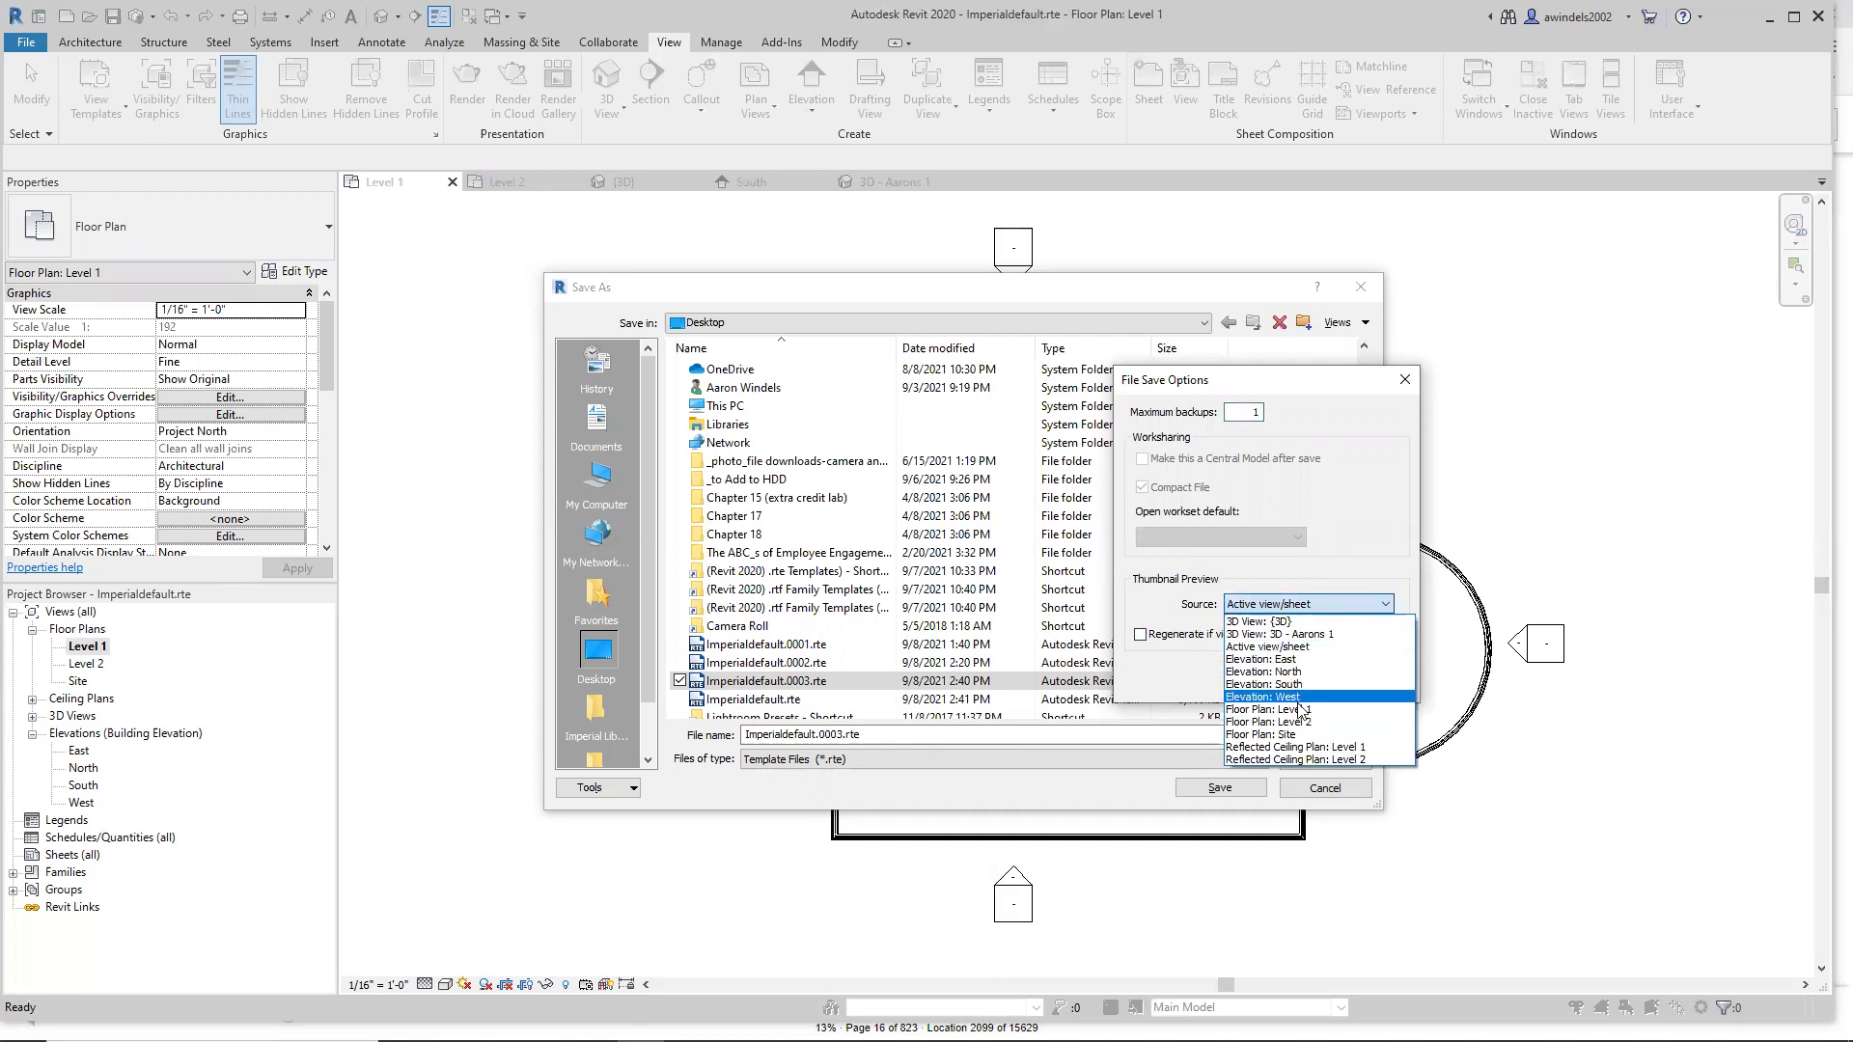
click(1310, 607)
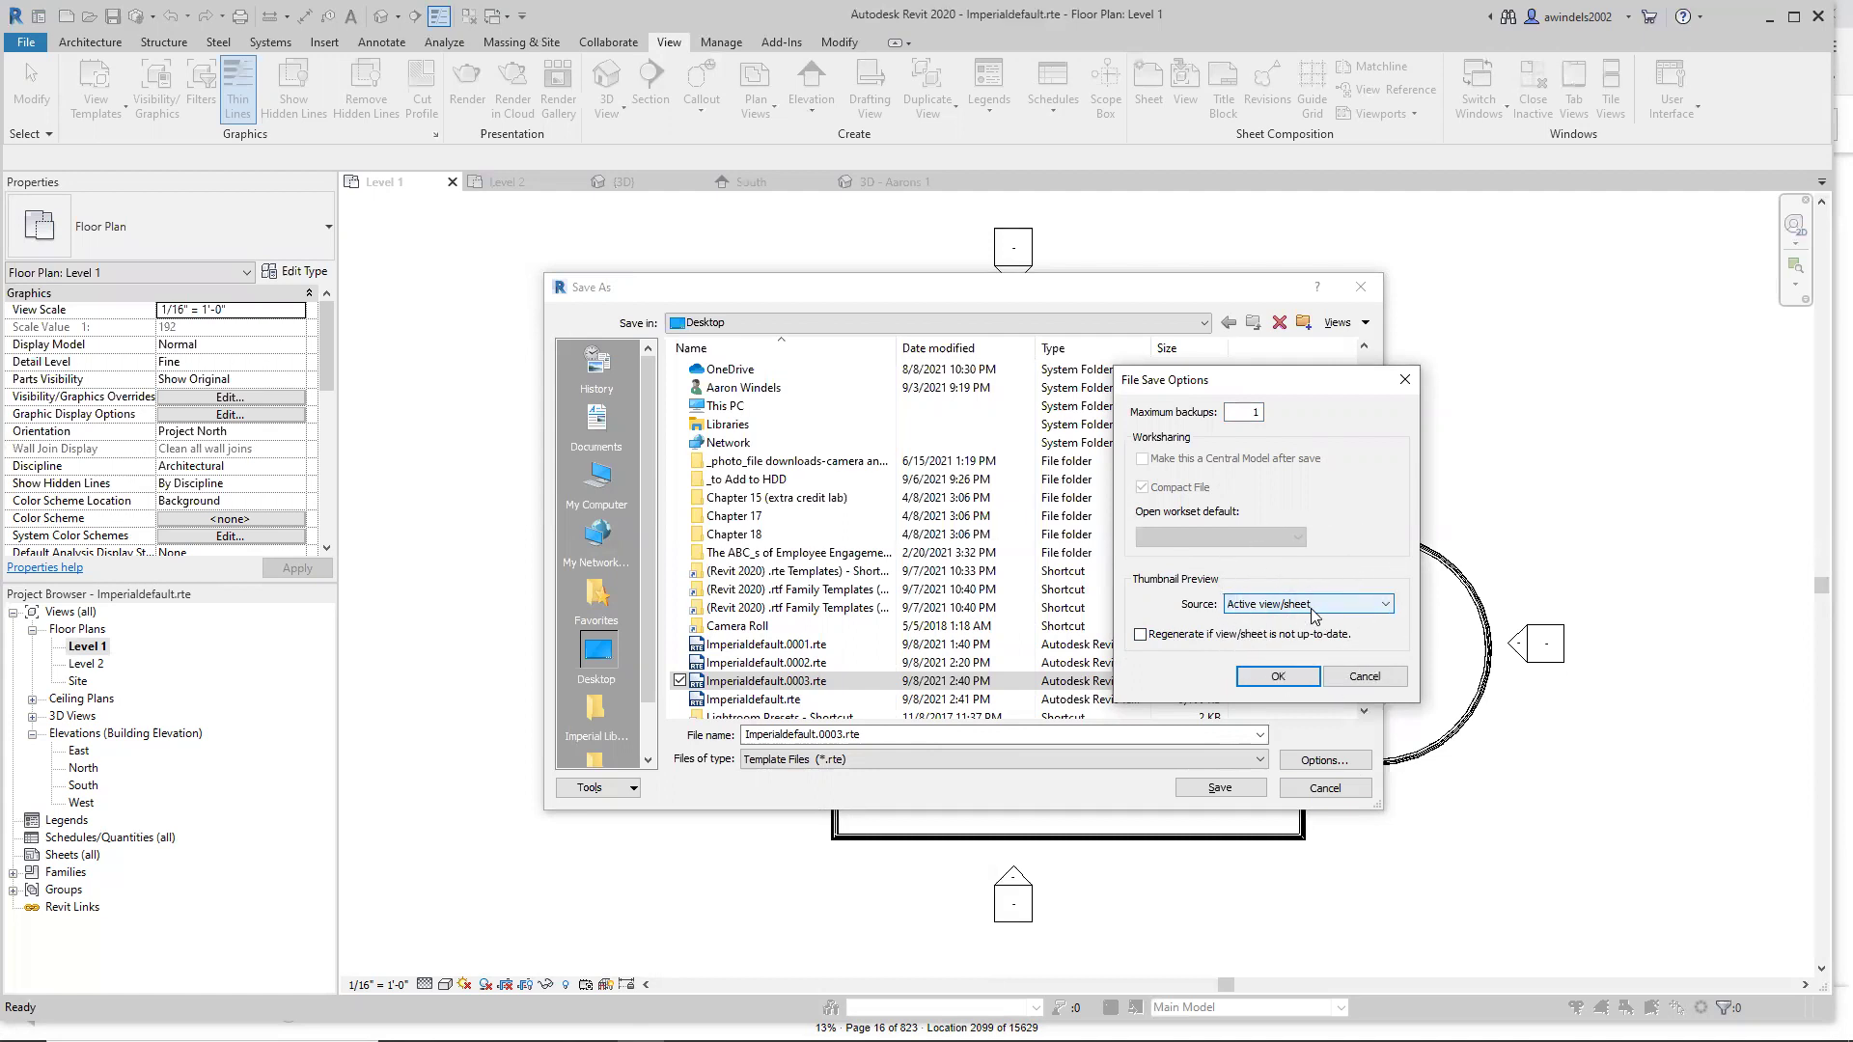
click(1381, 676)
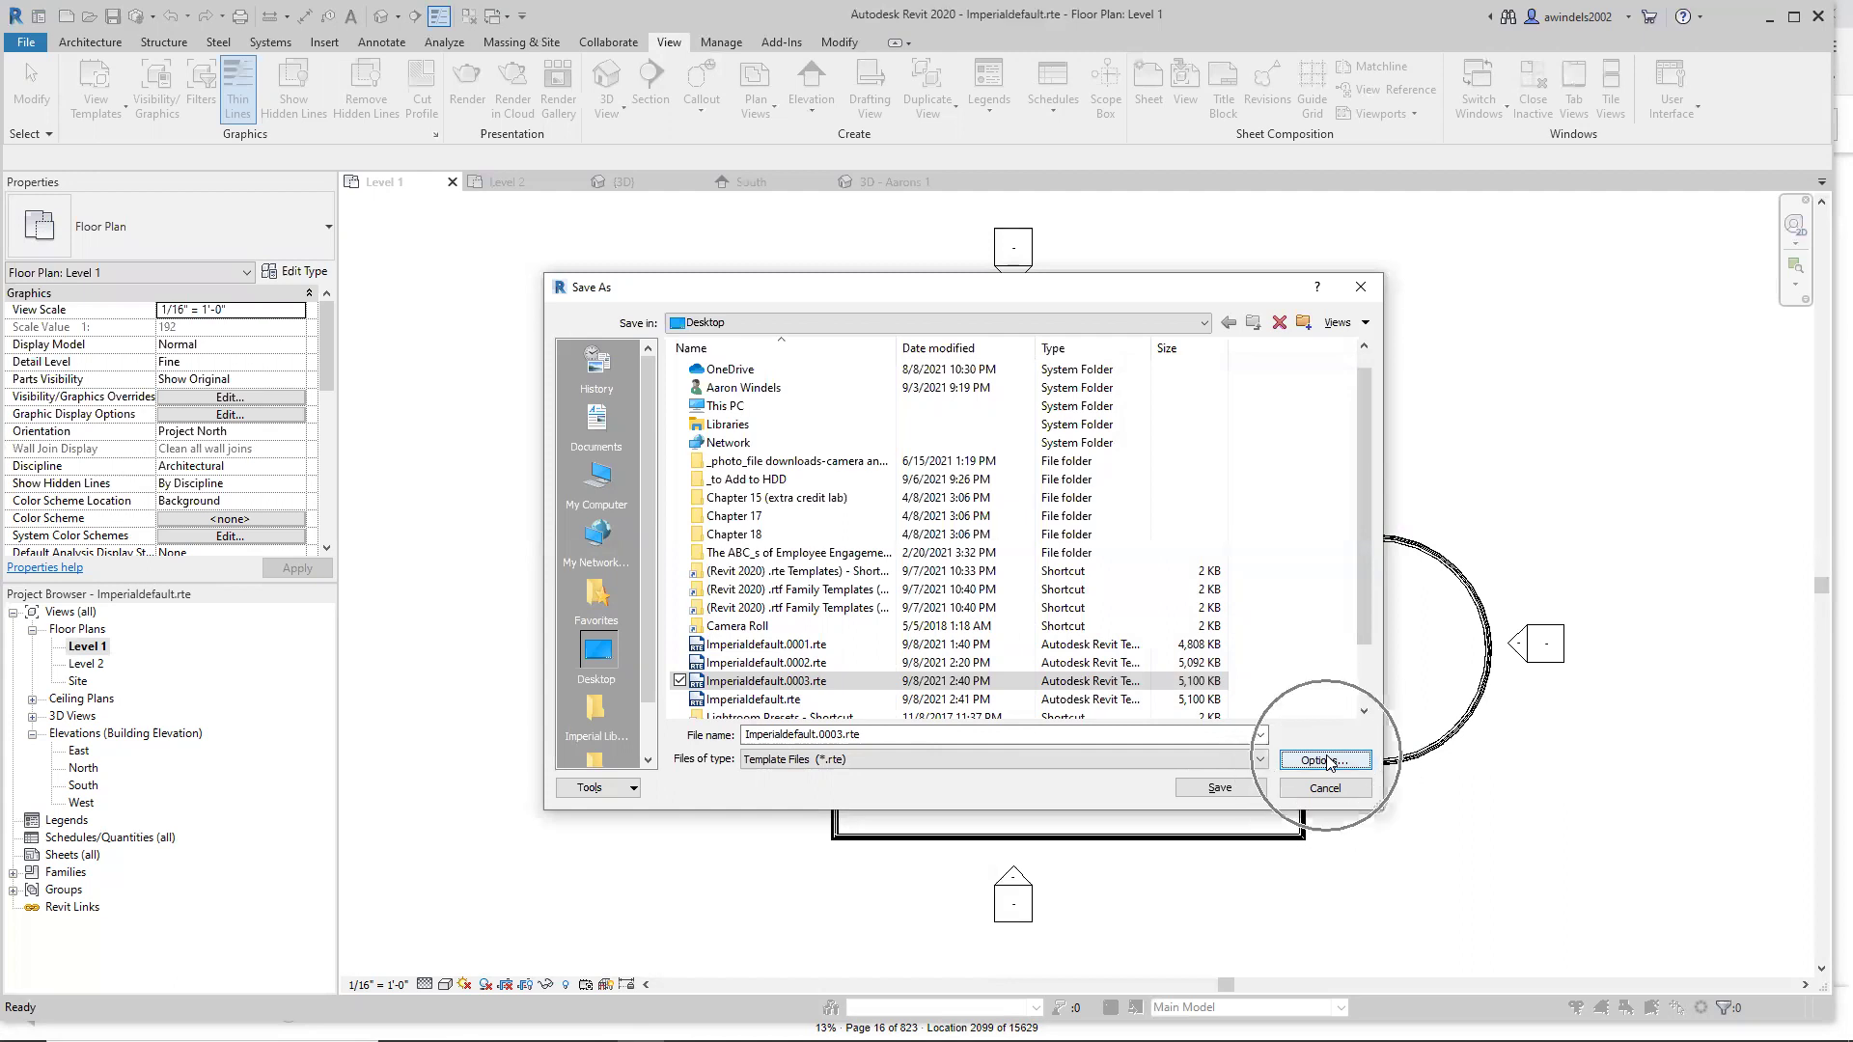
click(1325, 787)
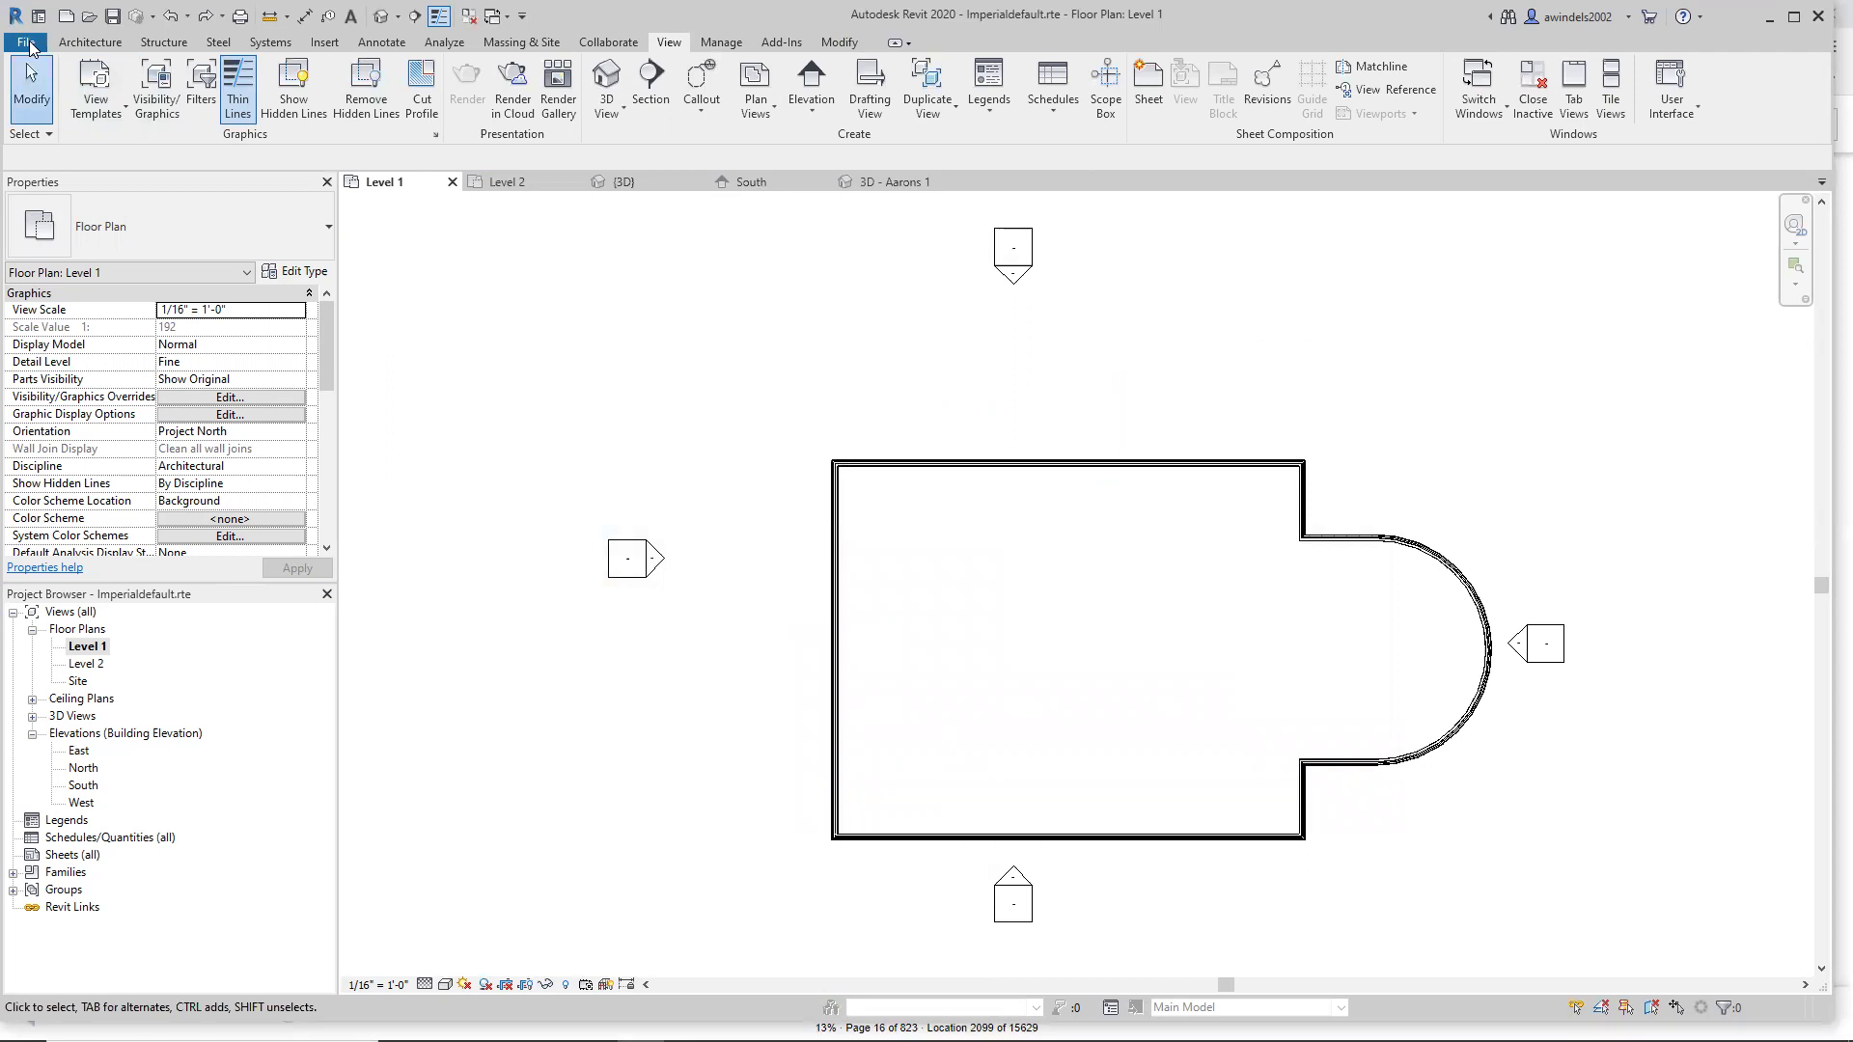
Review the maximum backups setting in the template's file save options, and close the dialogs without saving.
click(30, 43)
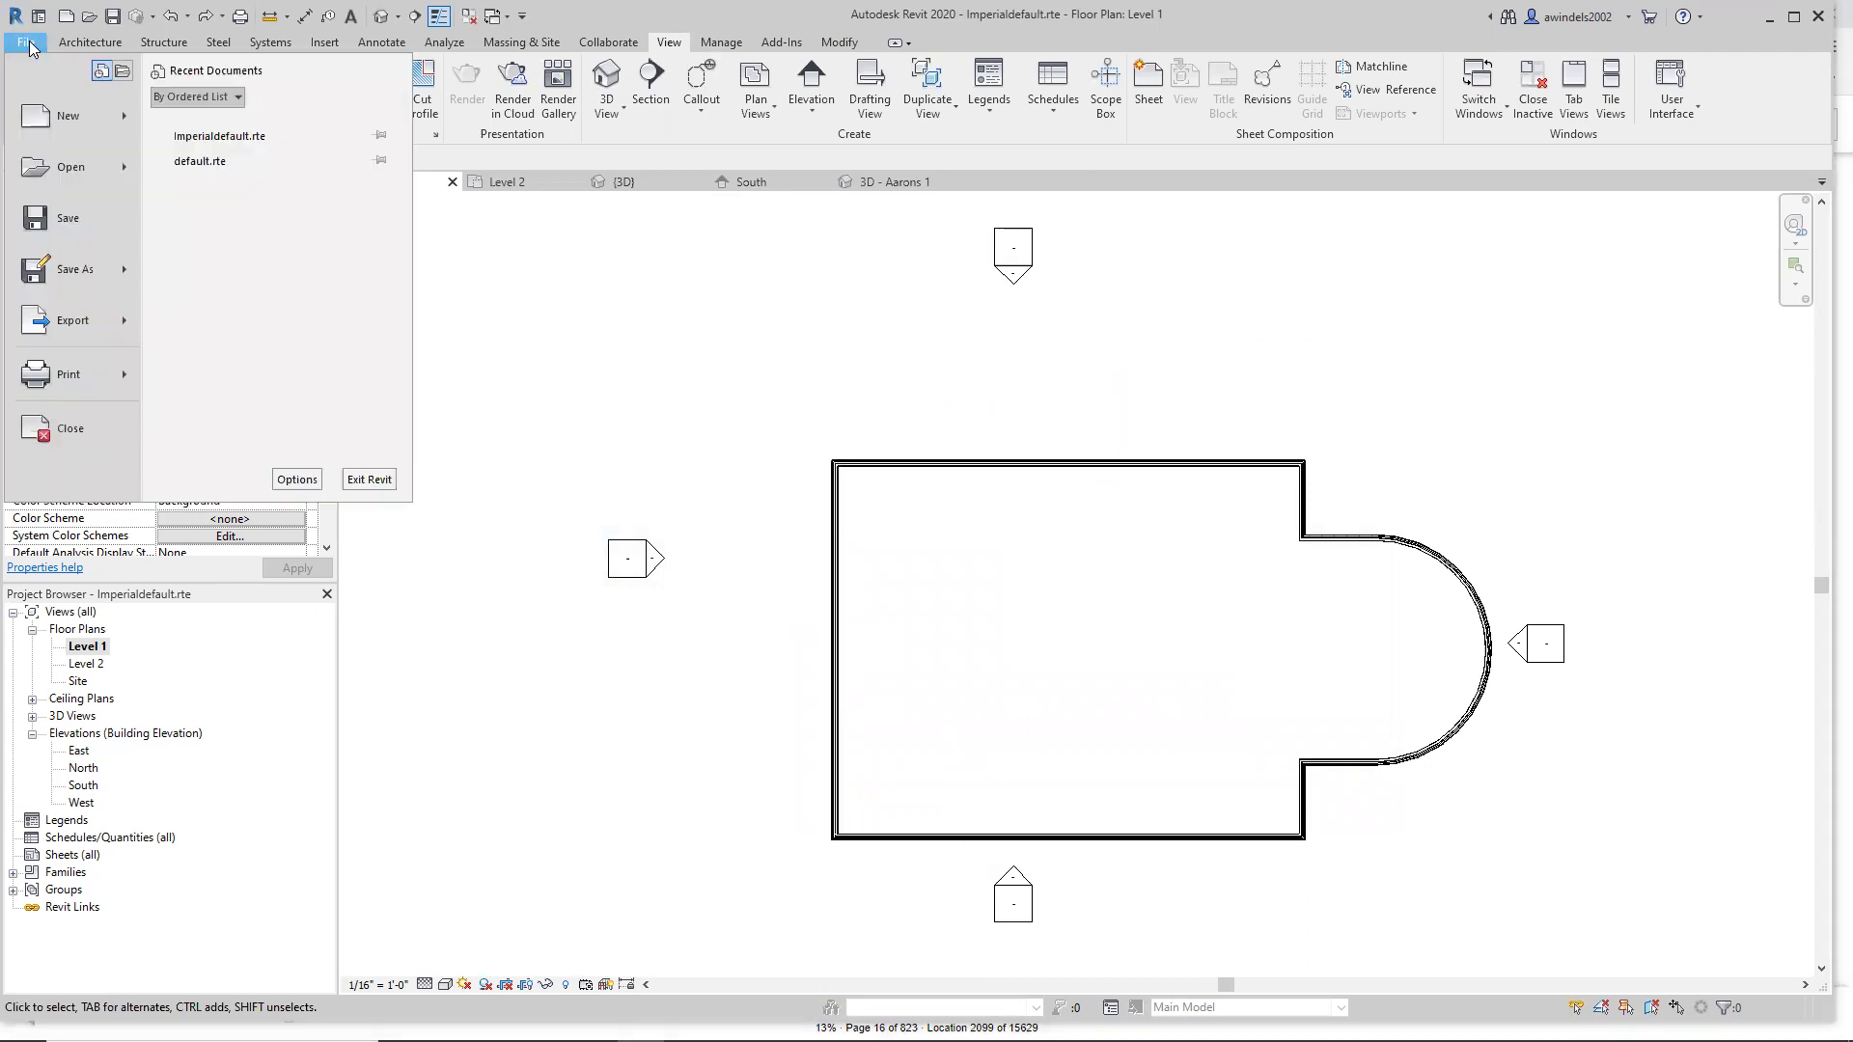
mouse_move(112, 270)
key(ctrl)
key(ctrl)
key(ctrl)
key(ctrl)
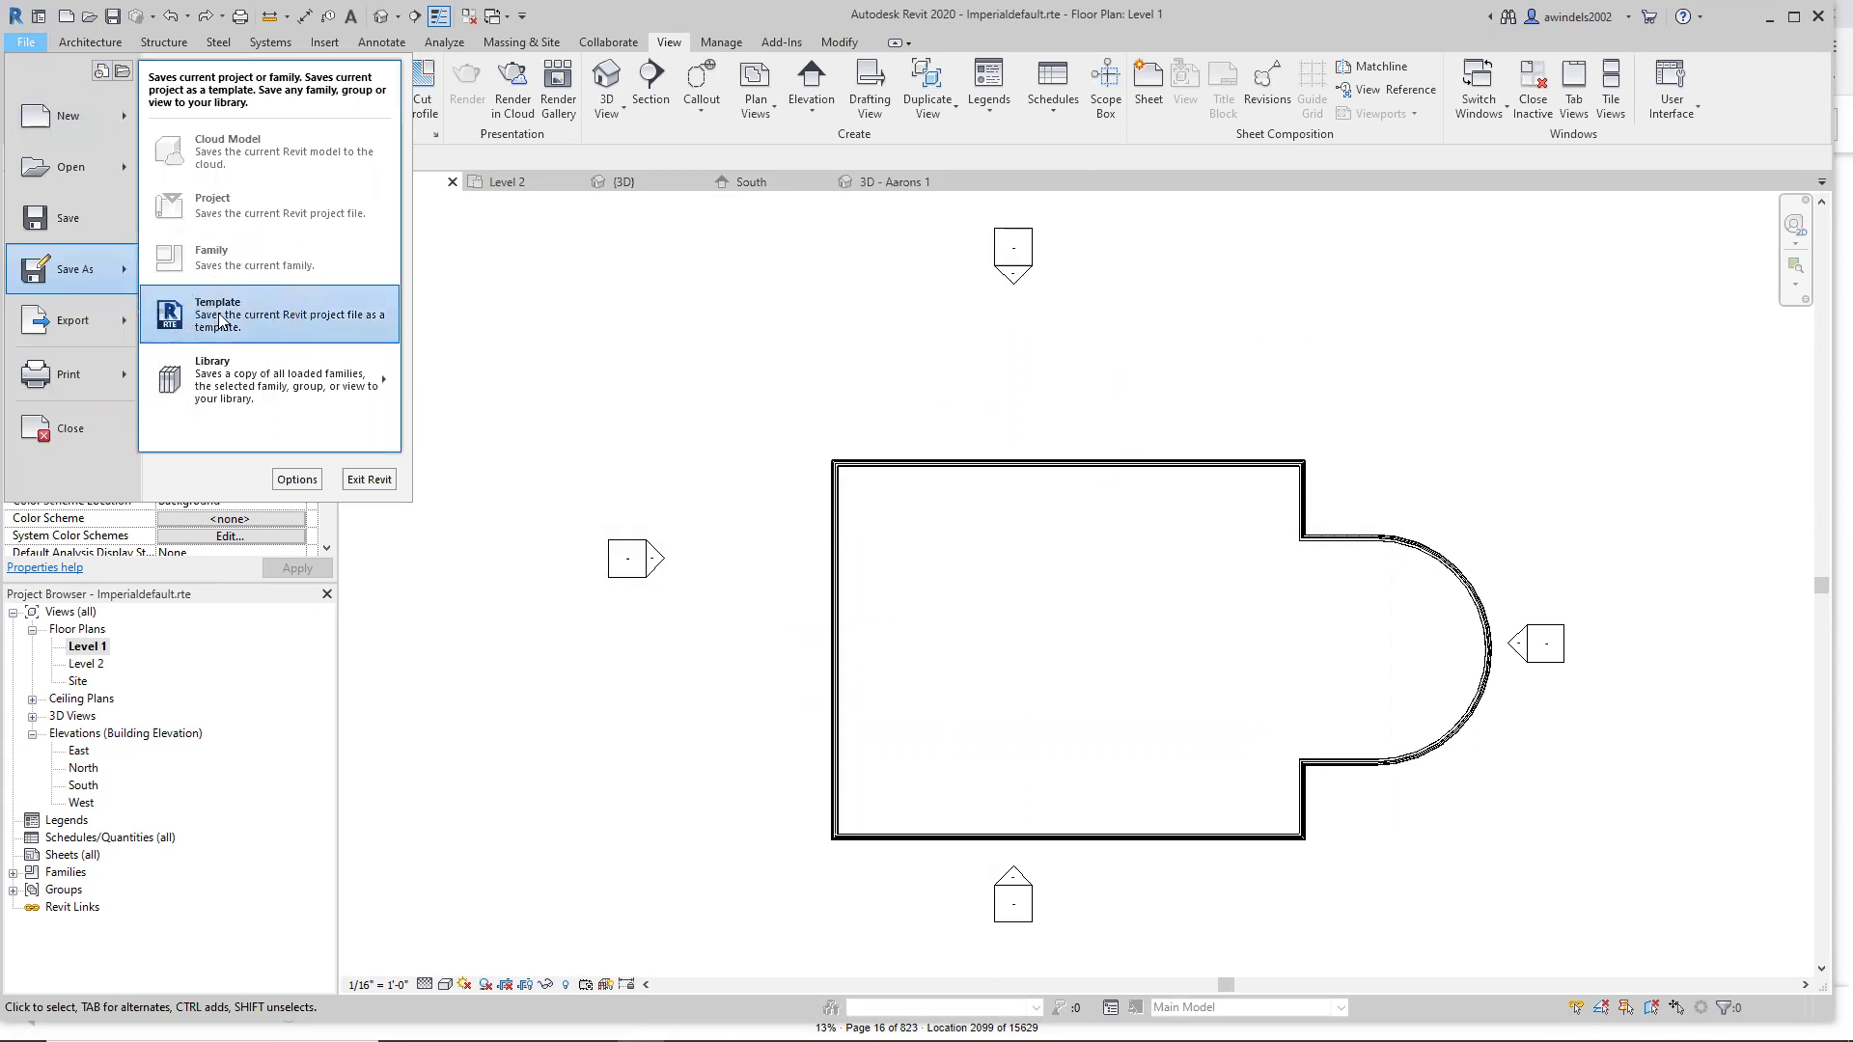
click(220, 319)
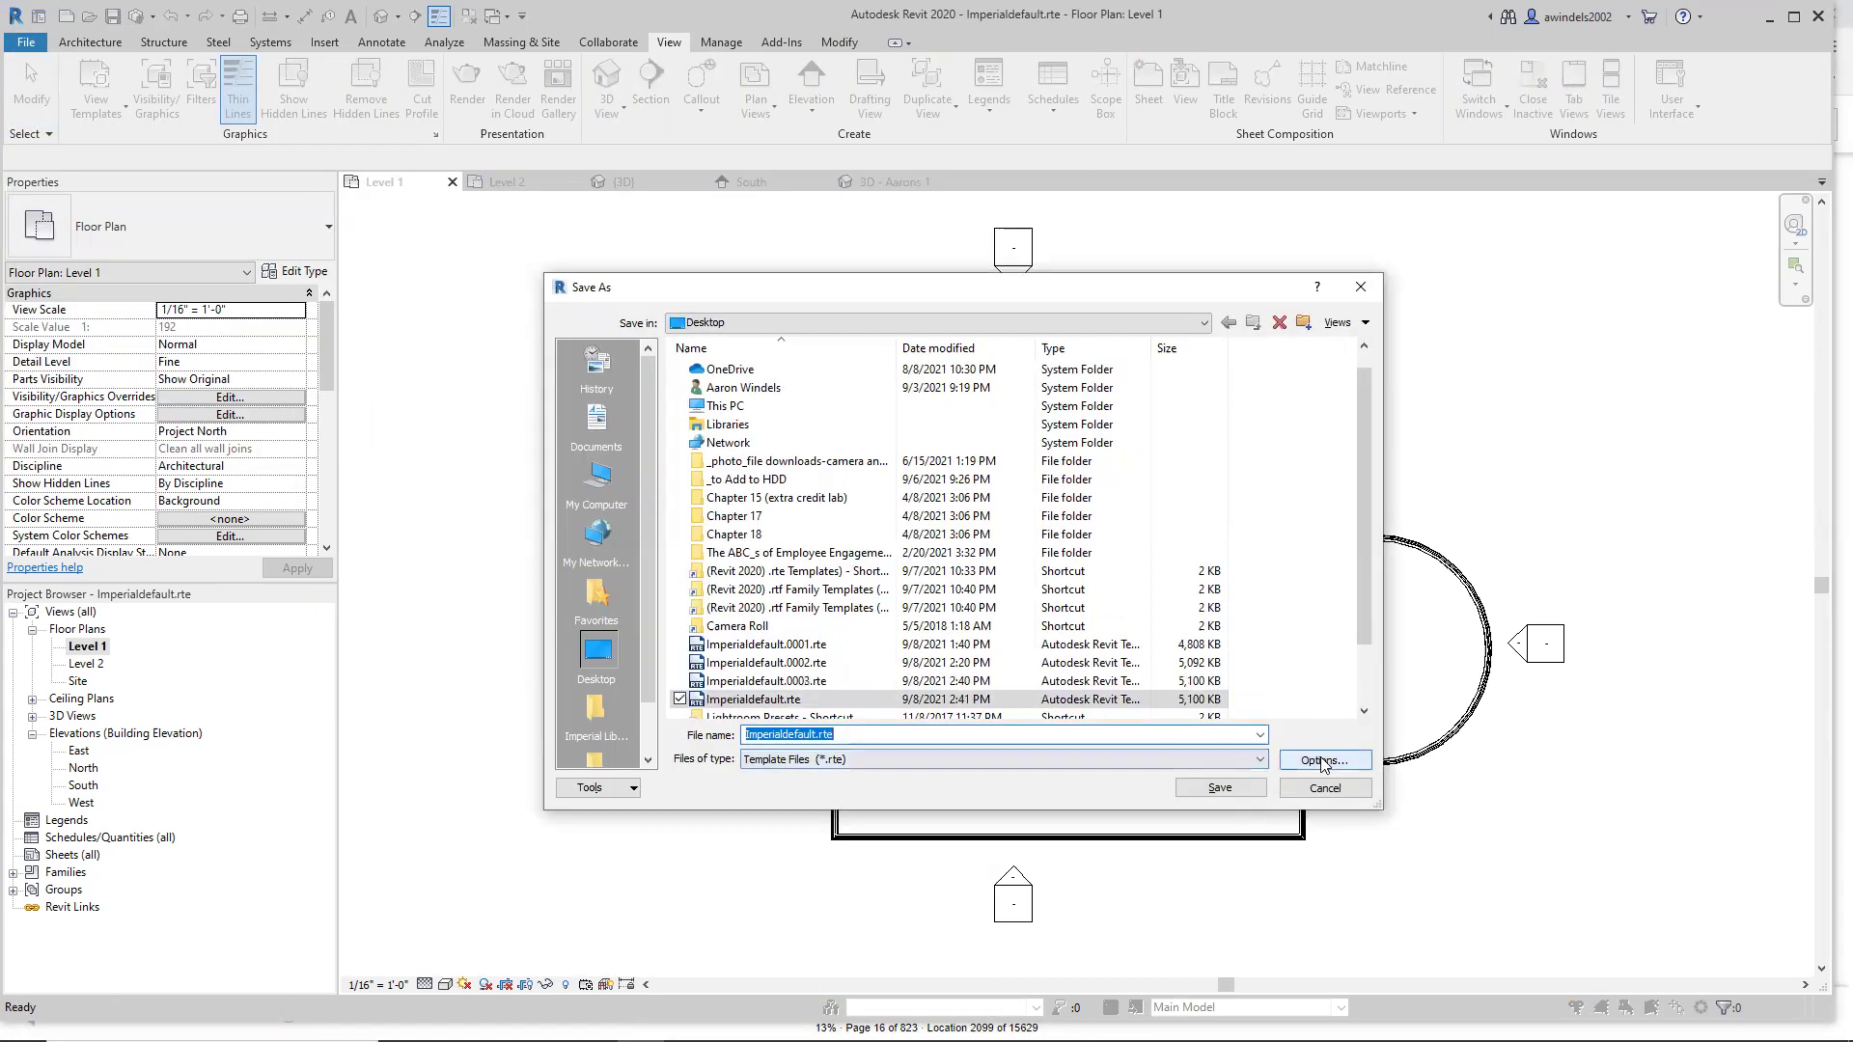
key(ctrl)
click(1322, 761)
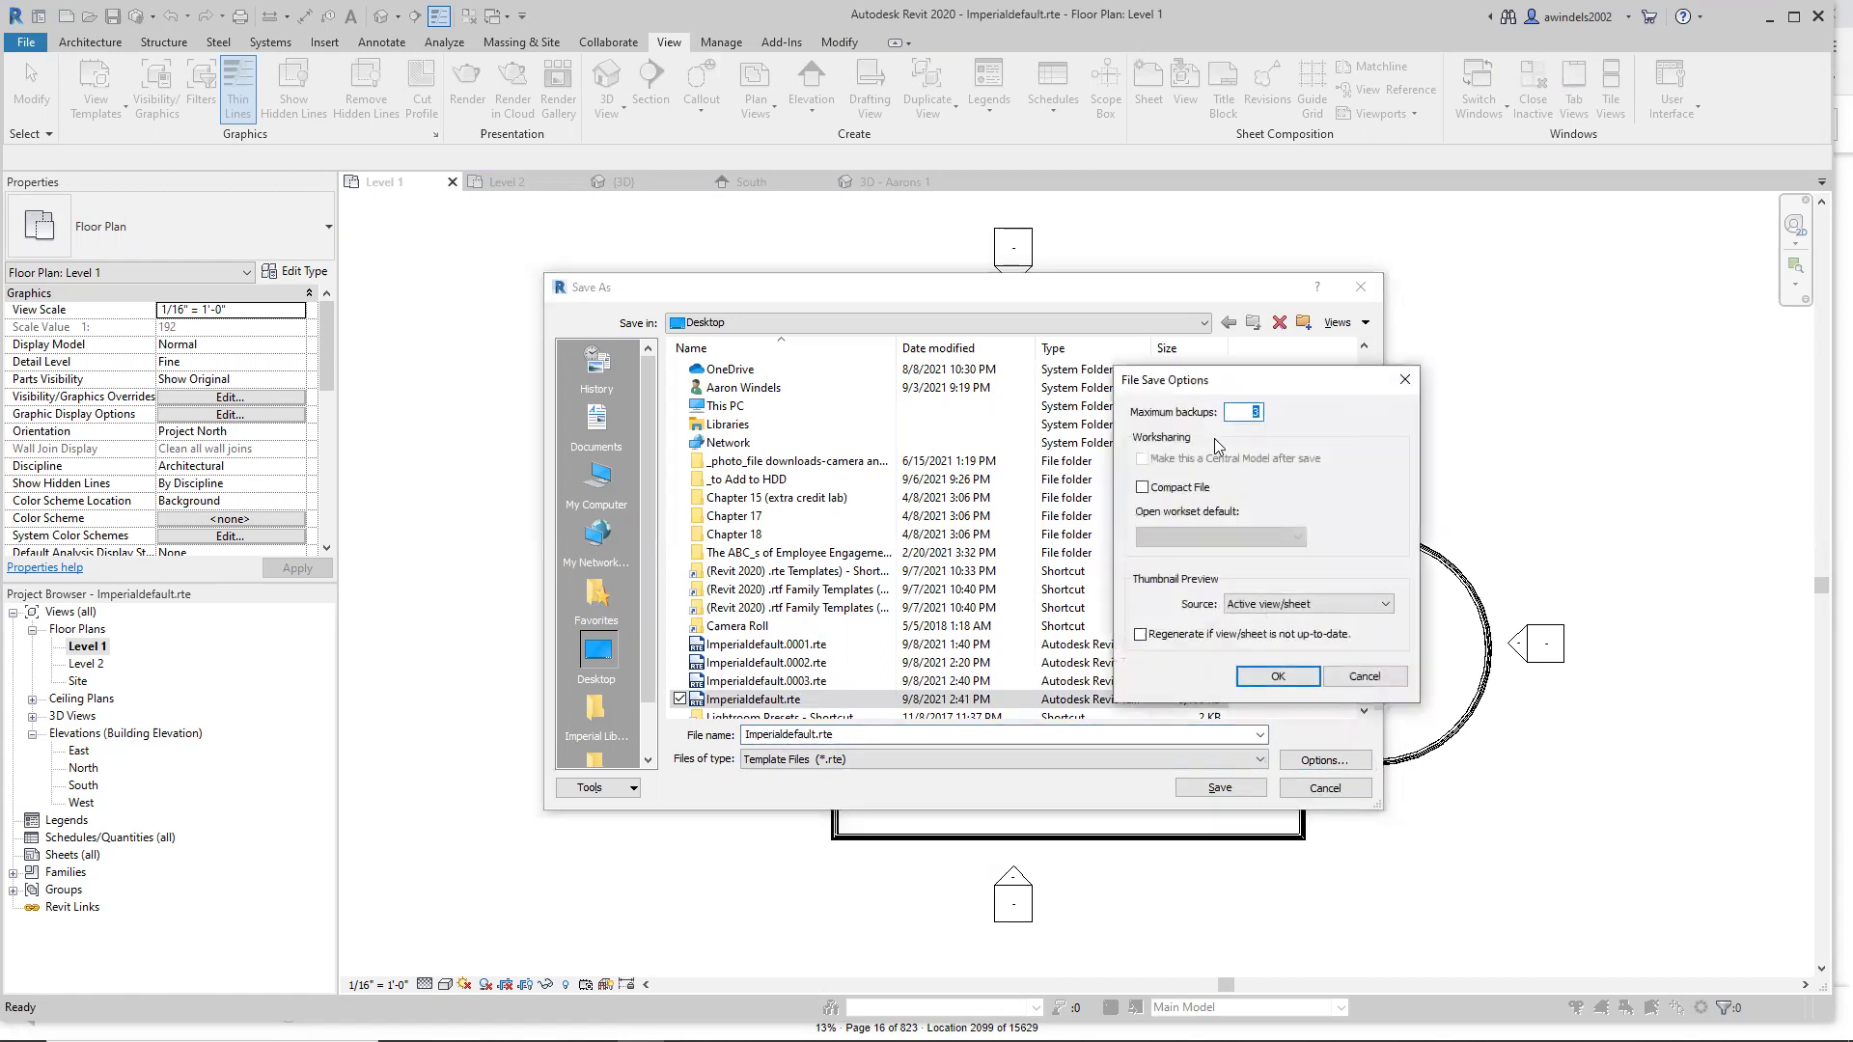
key(ctrl)
key(ctrl)
key(ctrl)
key(ctrl)
click(1397, 389)
click(1359, 288)
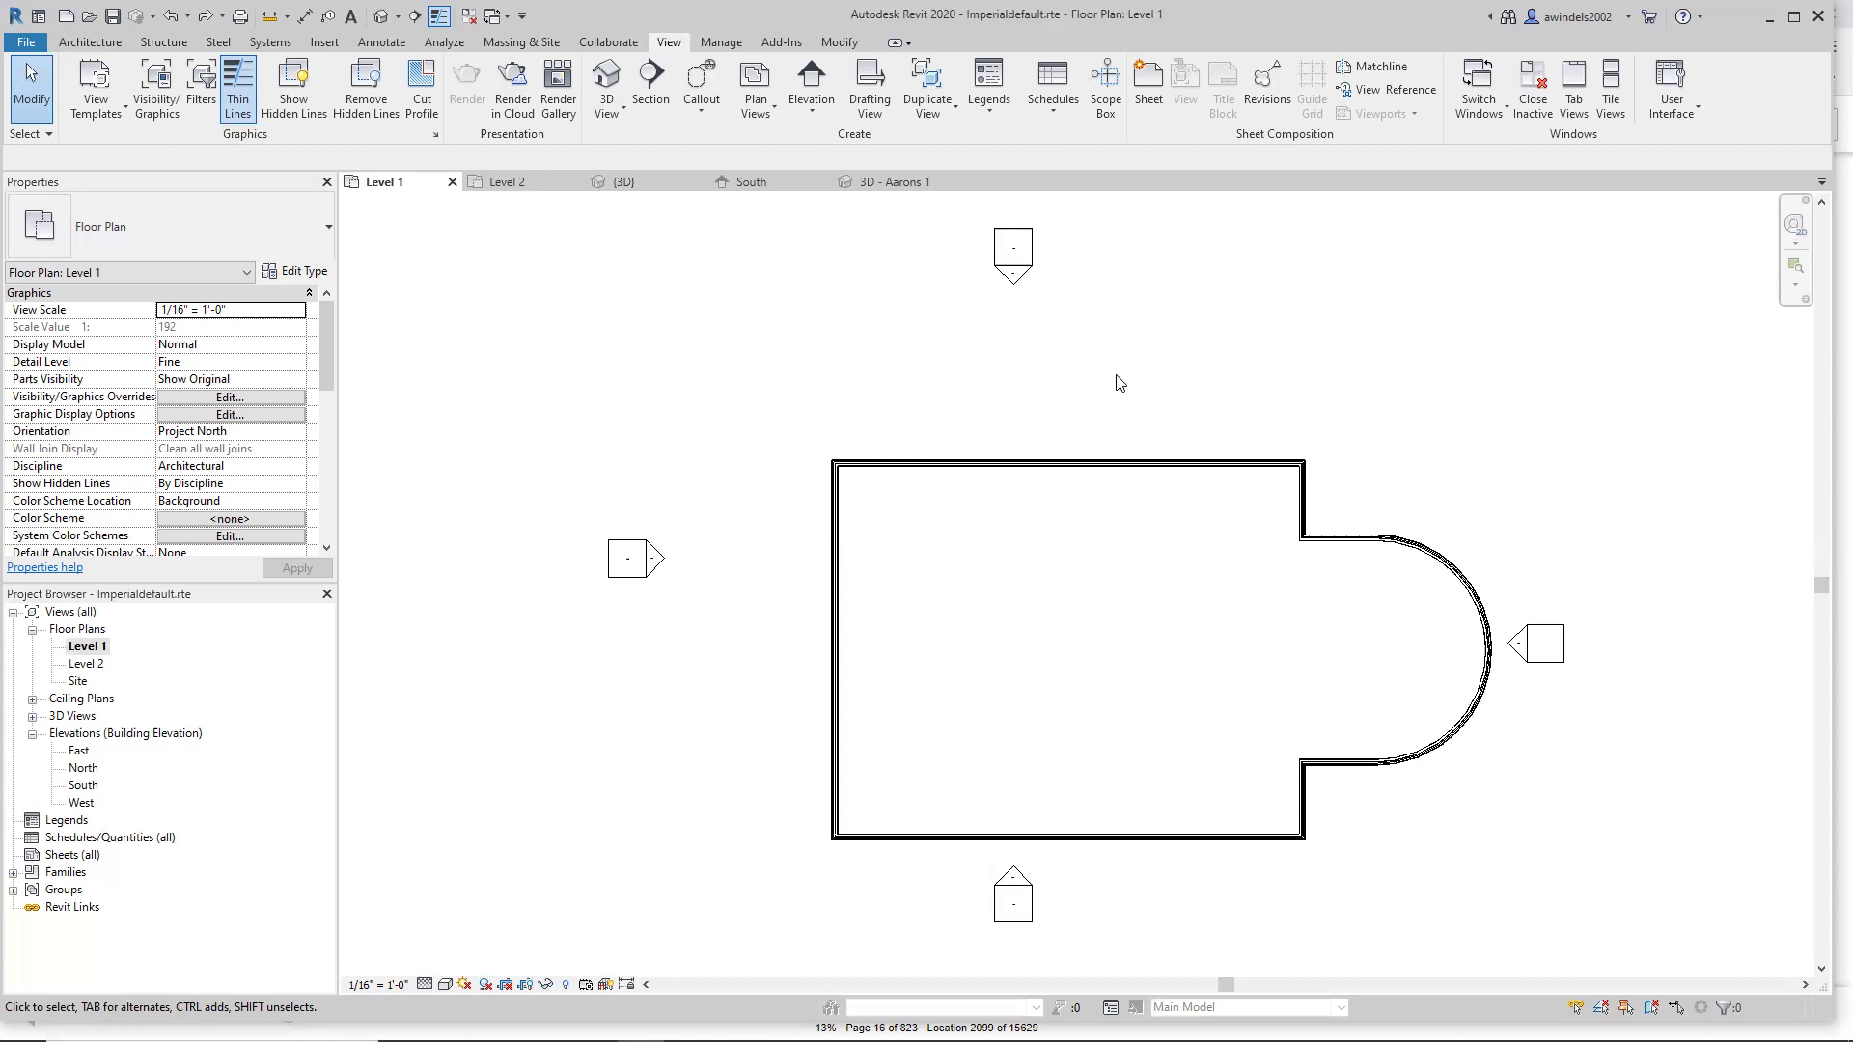
Examine the upper exterior wall's type and the type offered by the Wall tool, and leave the tool without drawing.
click(109, 43)
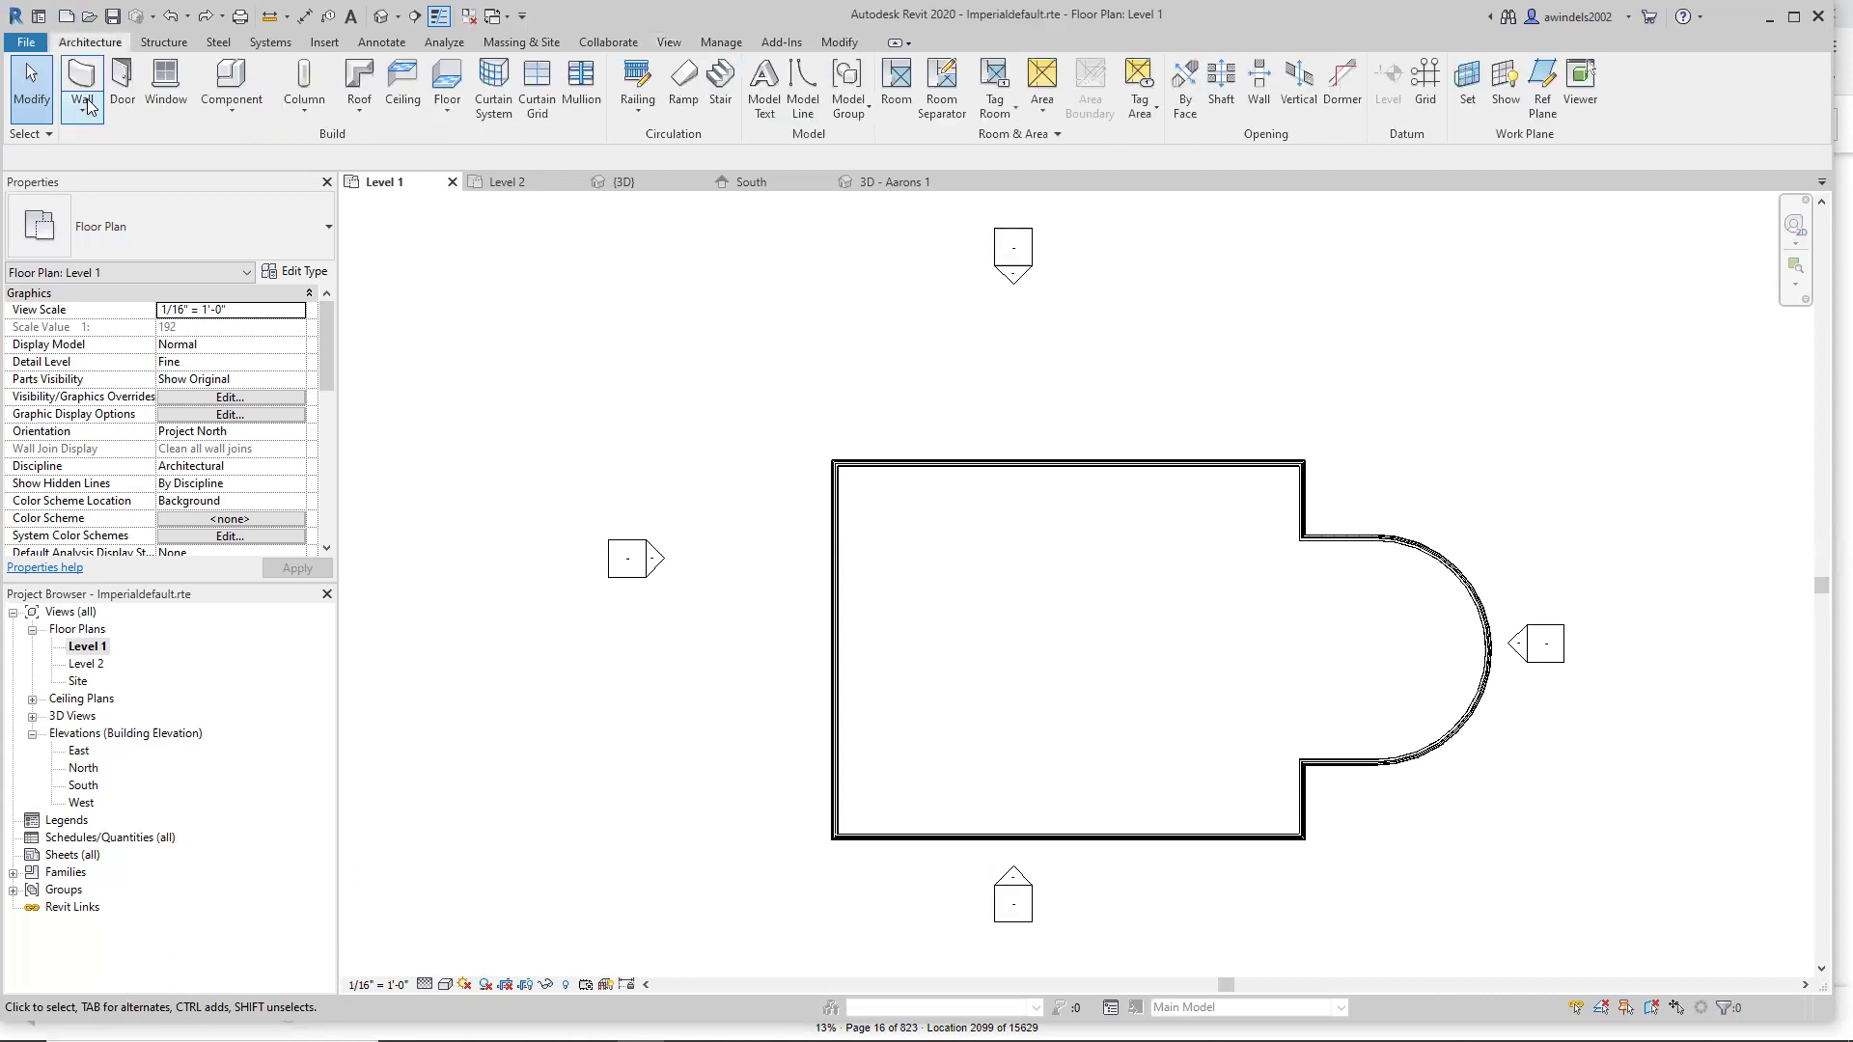
click(1054, 464)
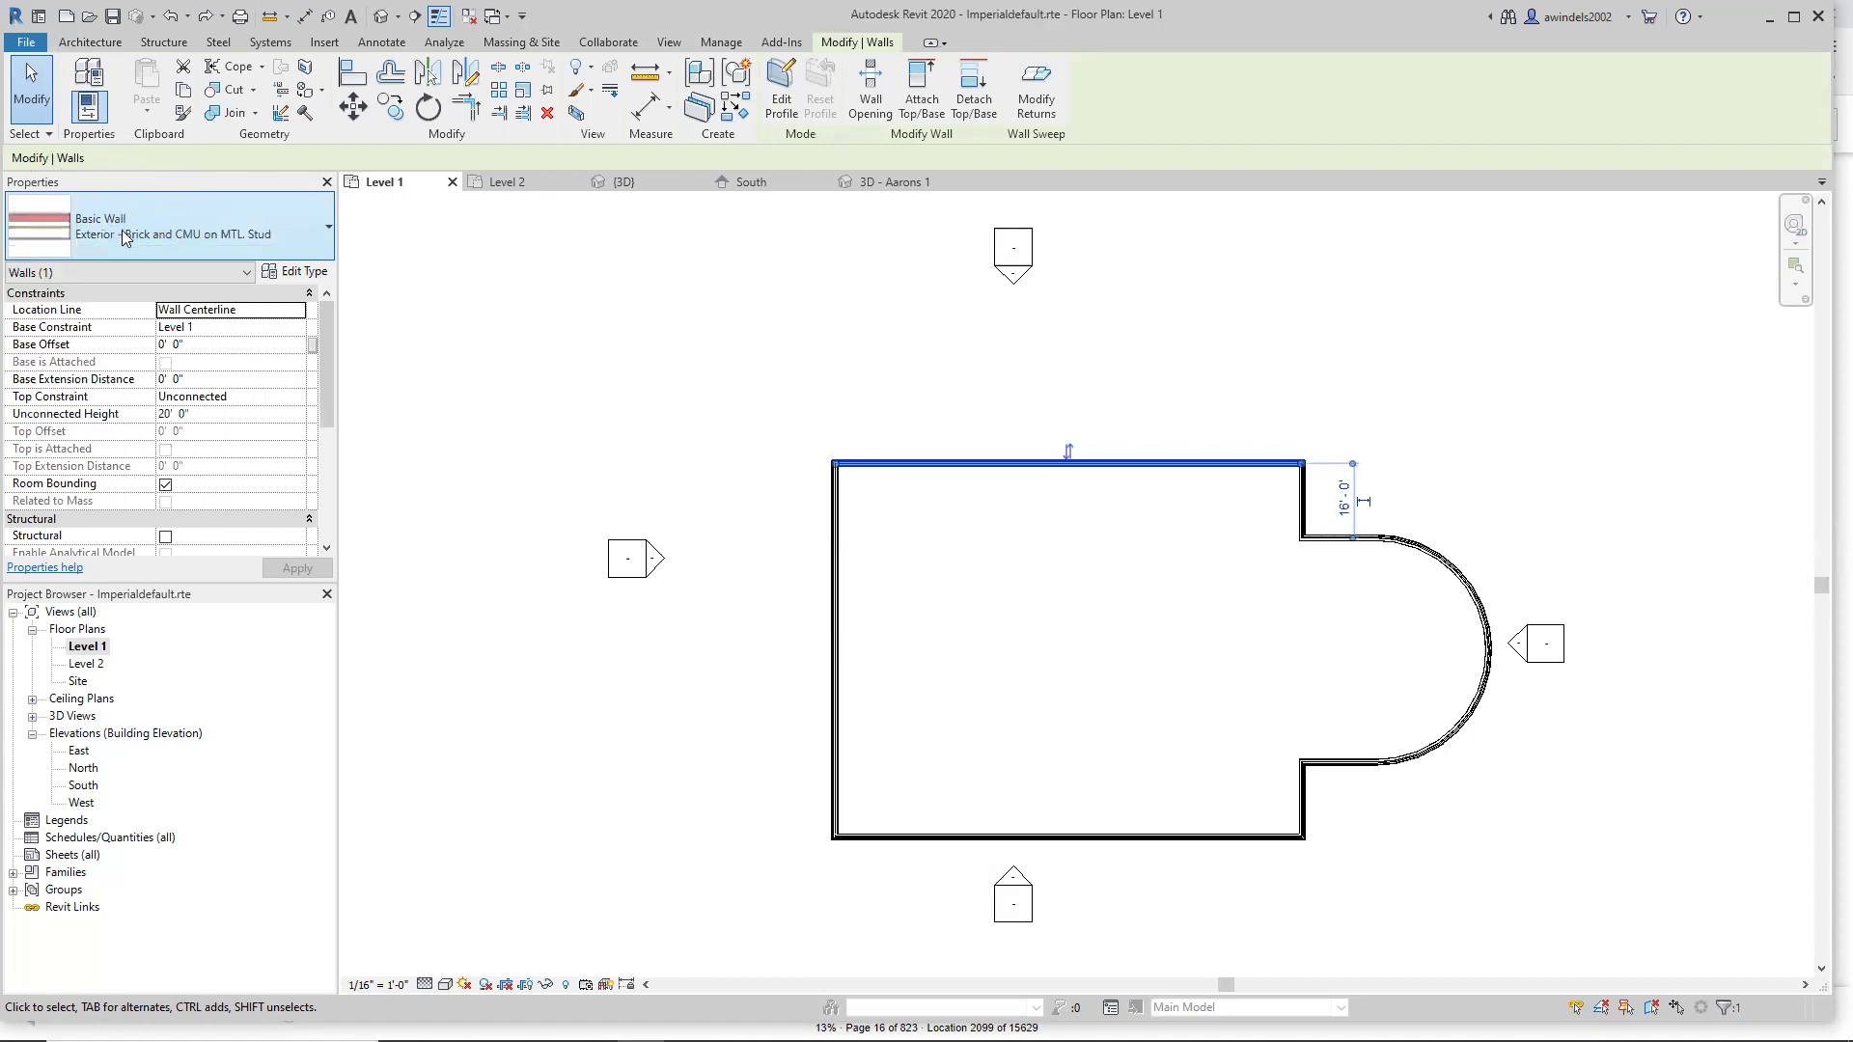
click(101, 44)
click(83, 85)
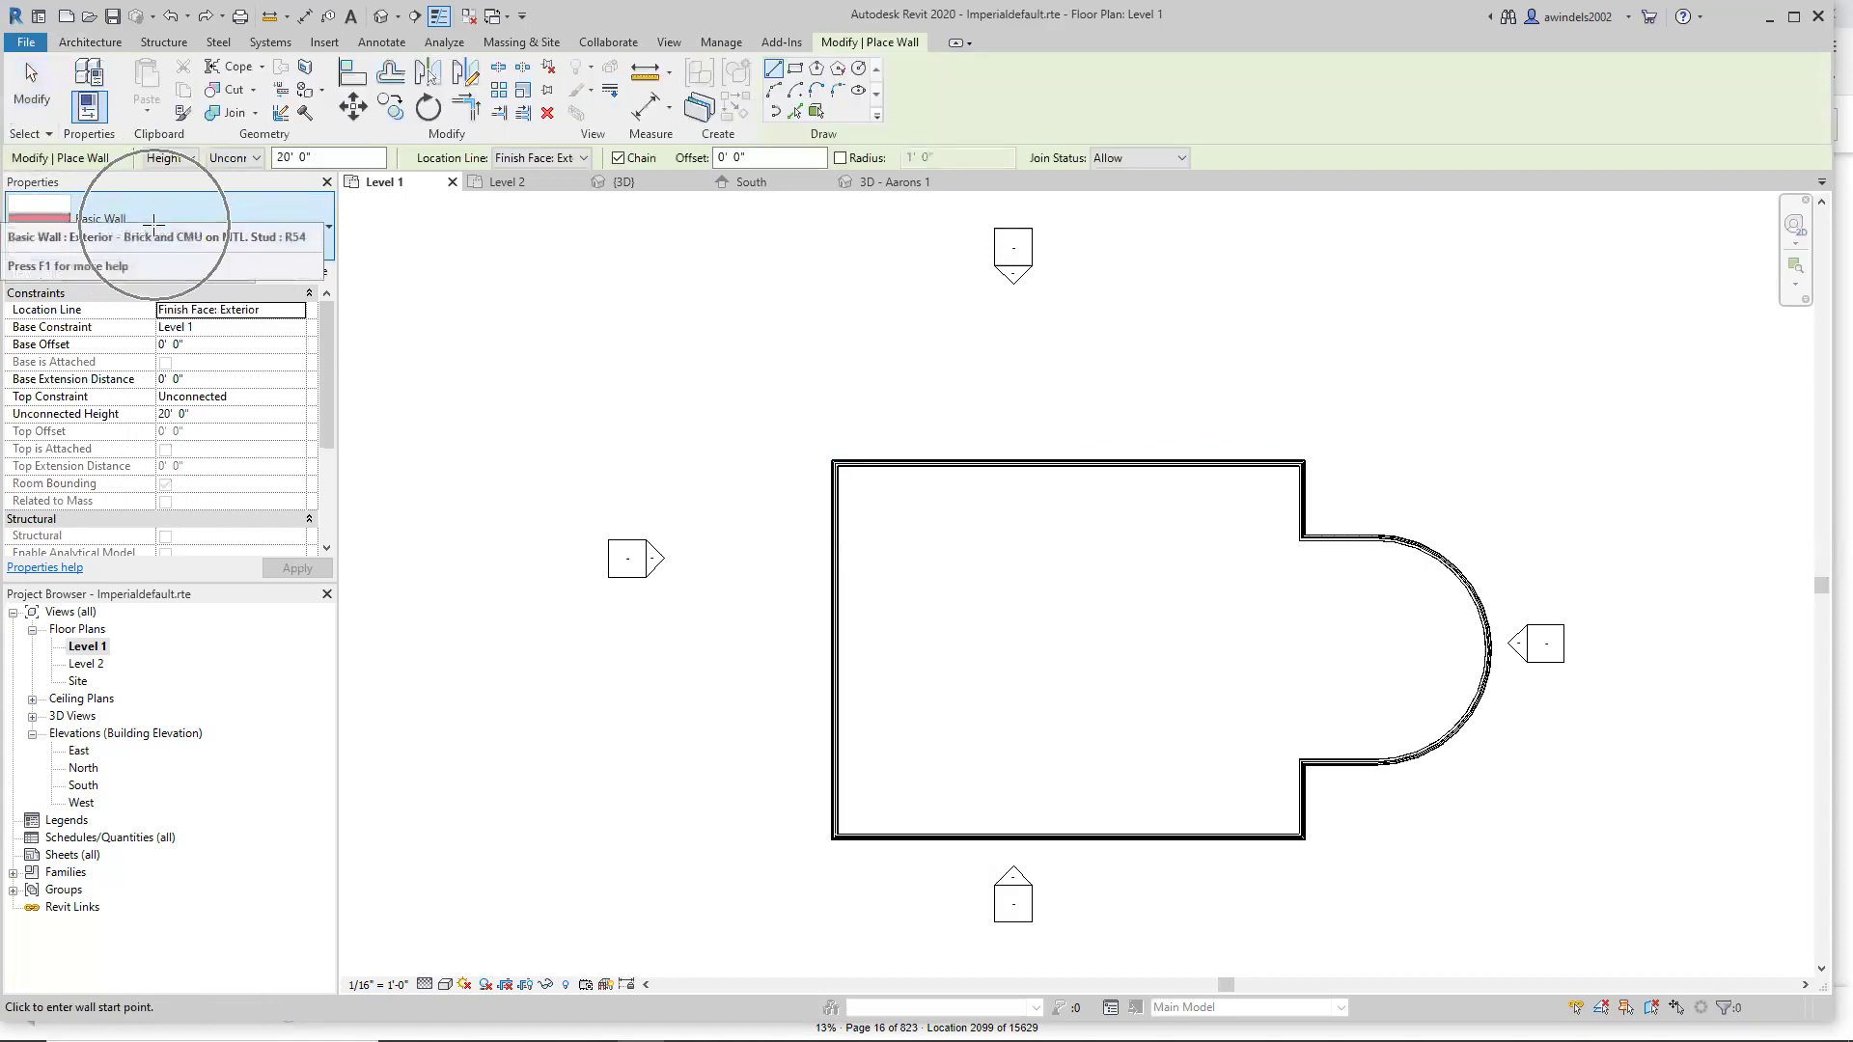
key(Escape)
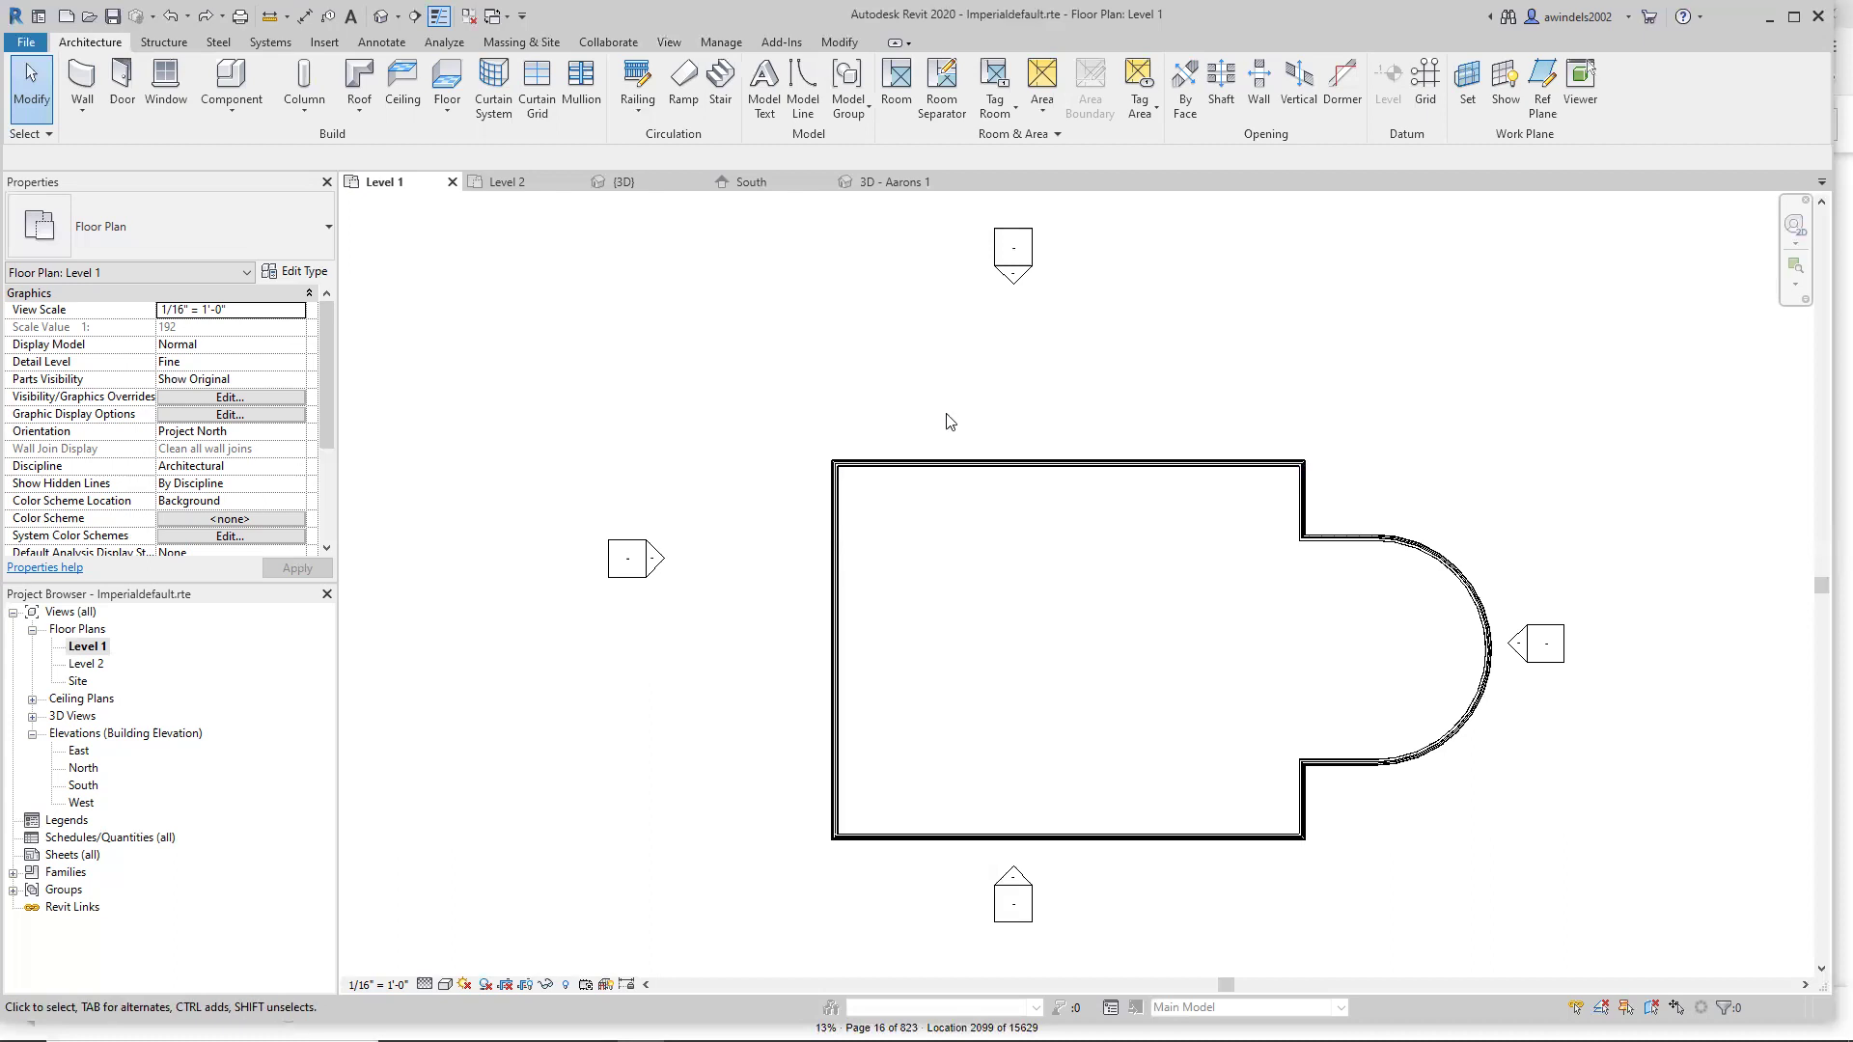
Start placing a door and open the US Imperial library for loading a family.
click(92, 44)
click(124, 94)
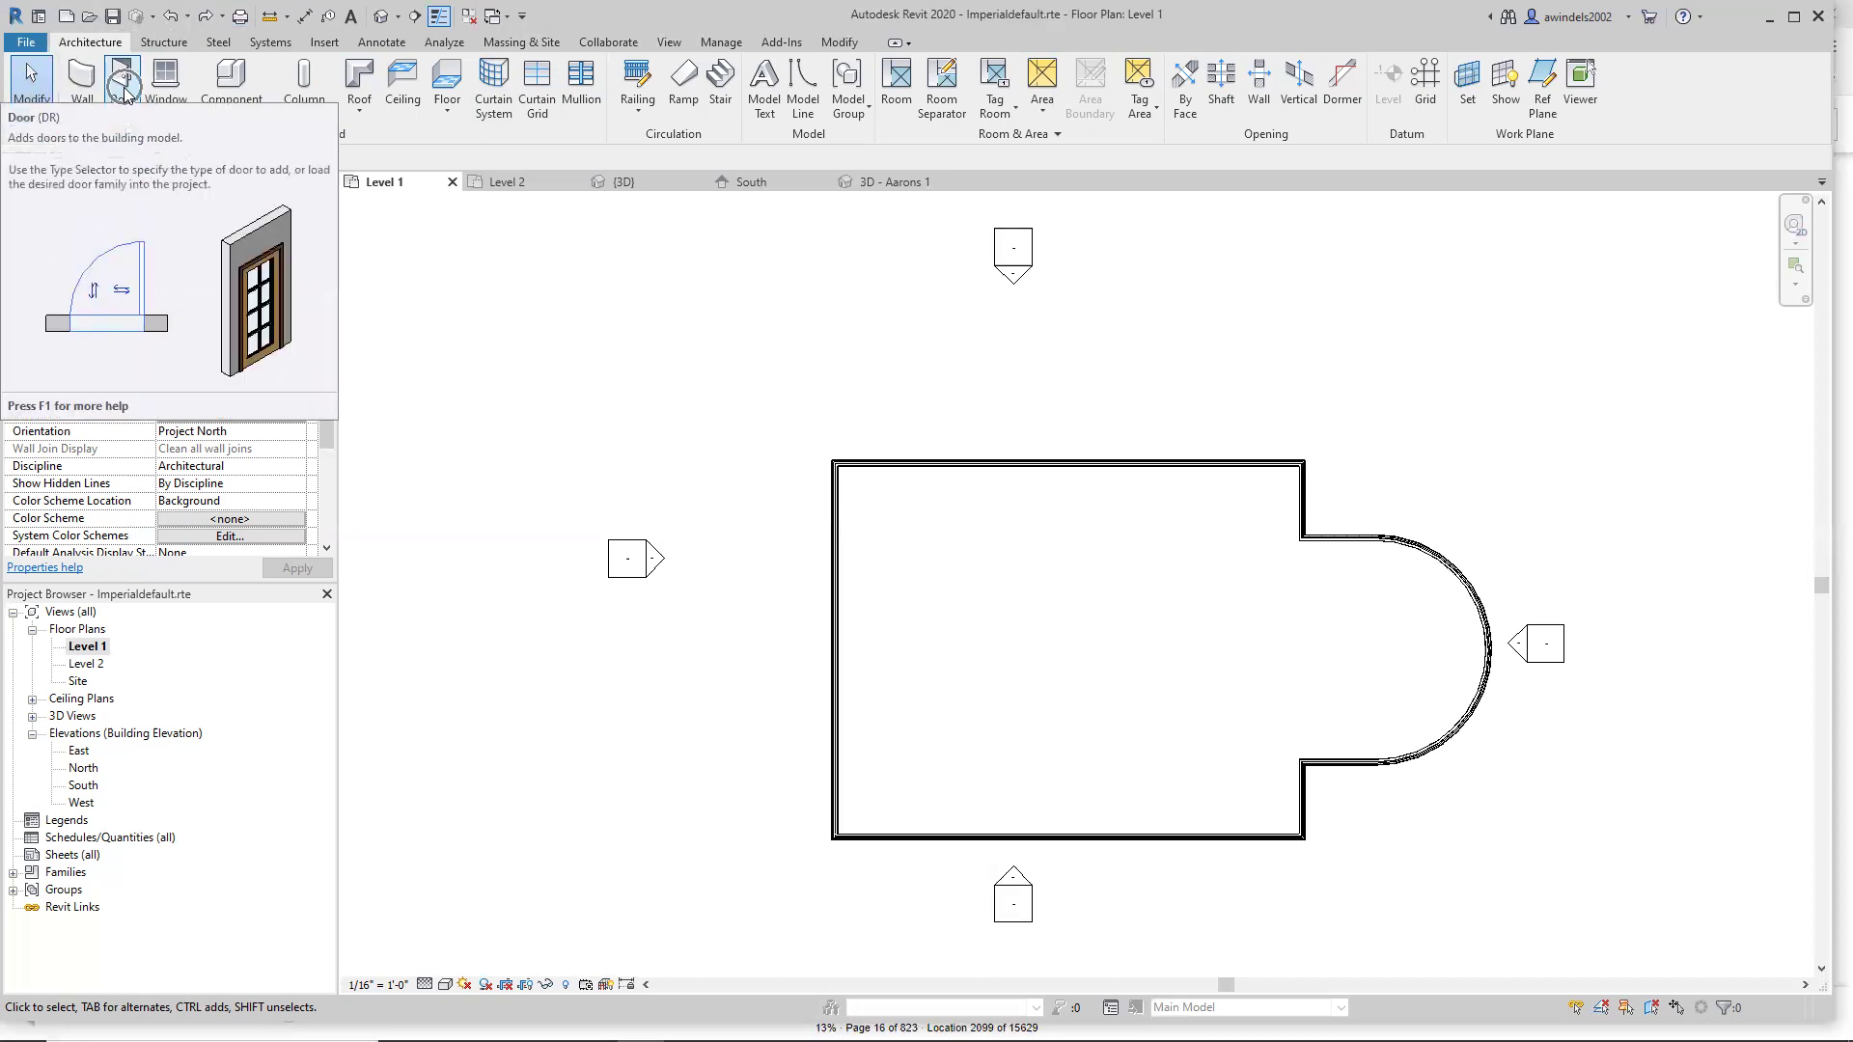
click(123, 93)
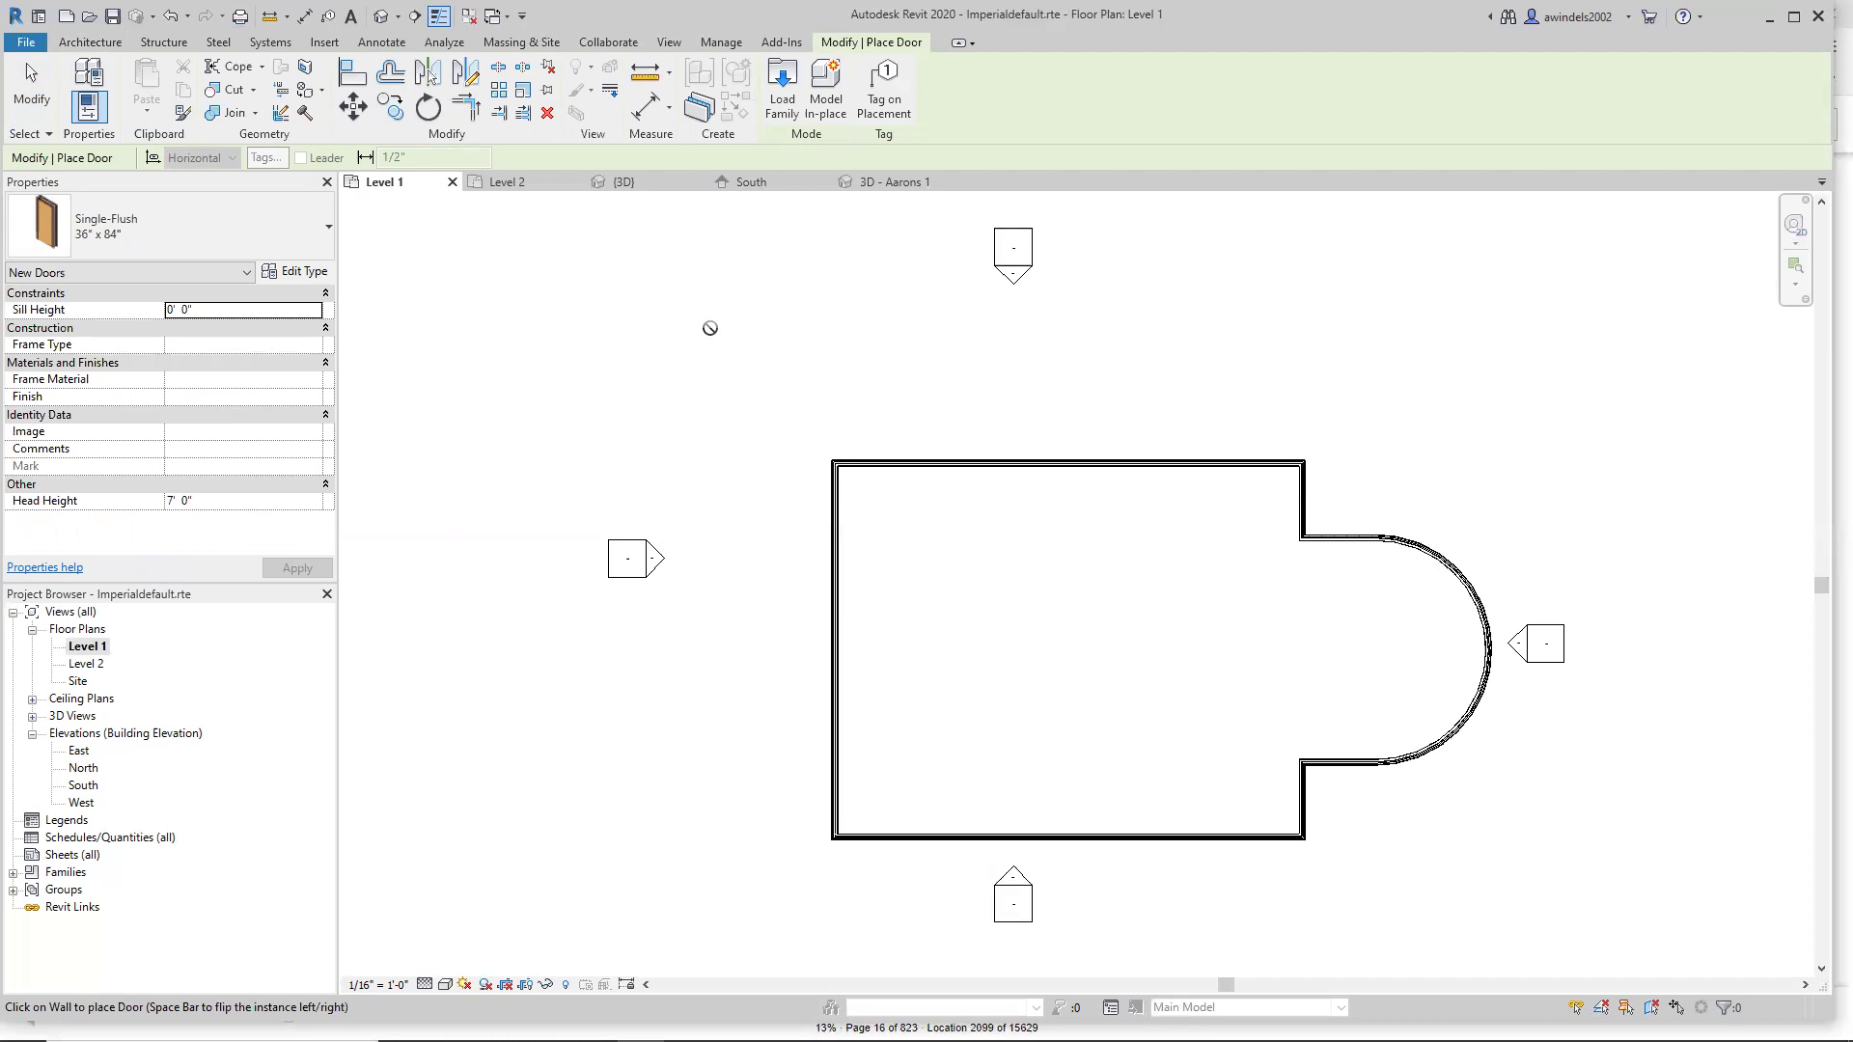
click(781, 101)
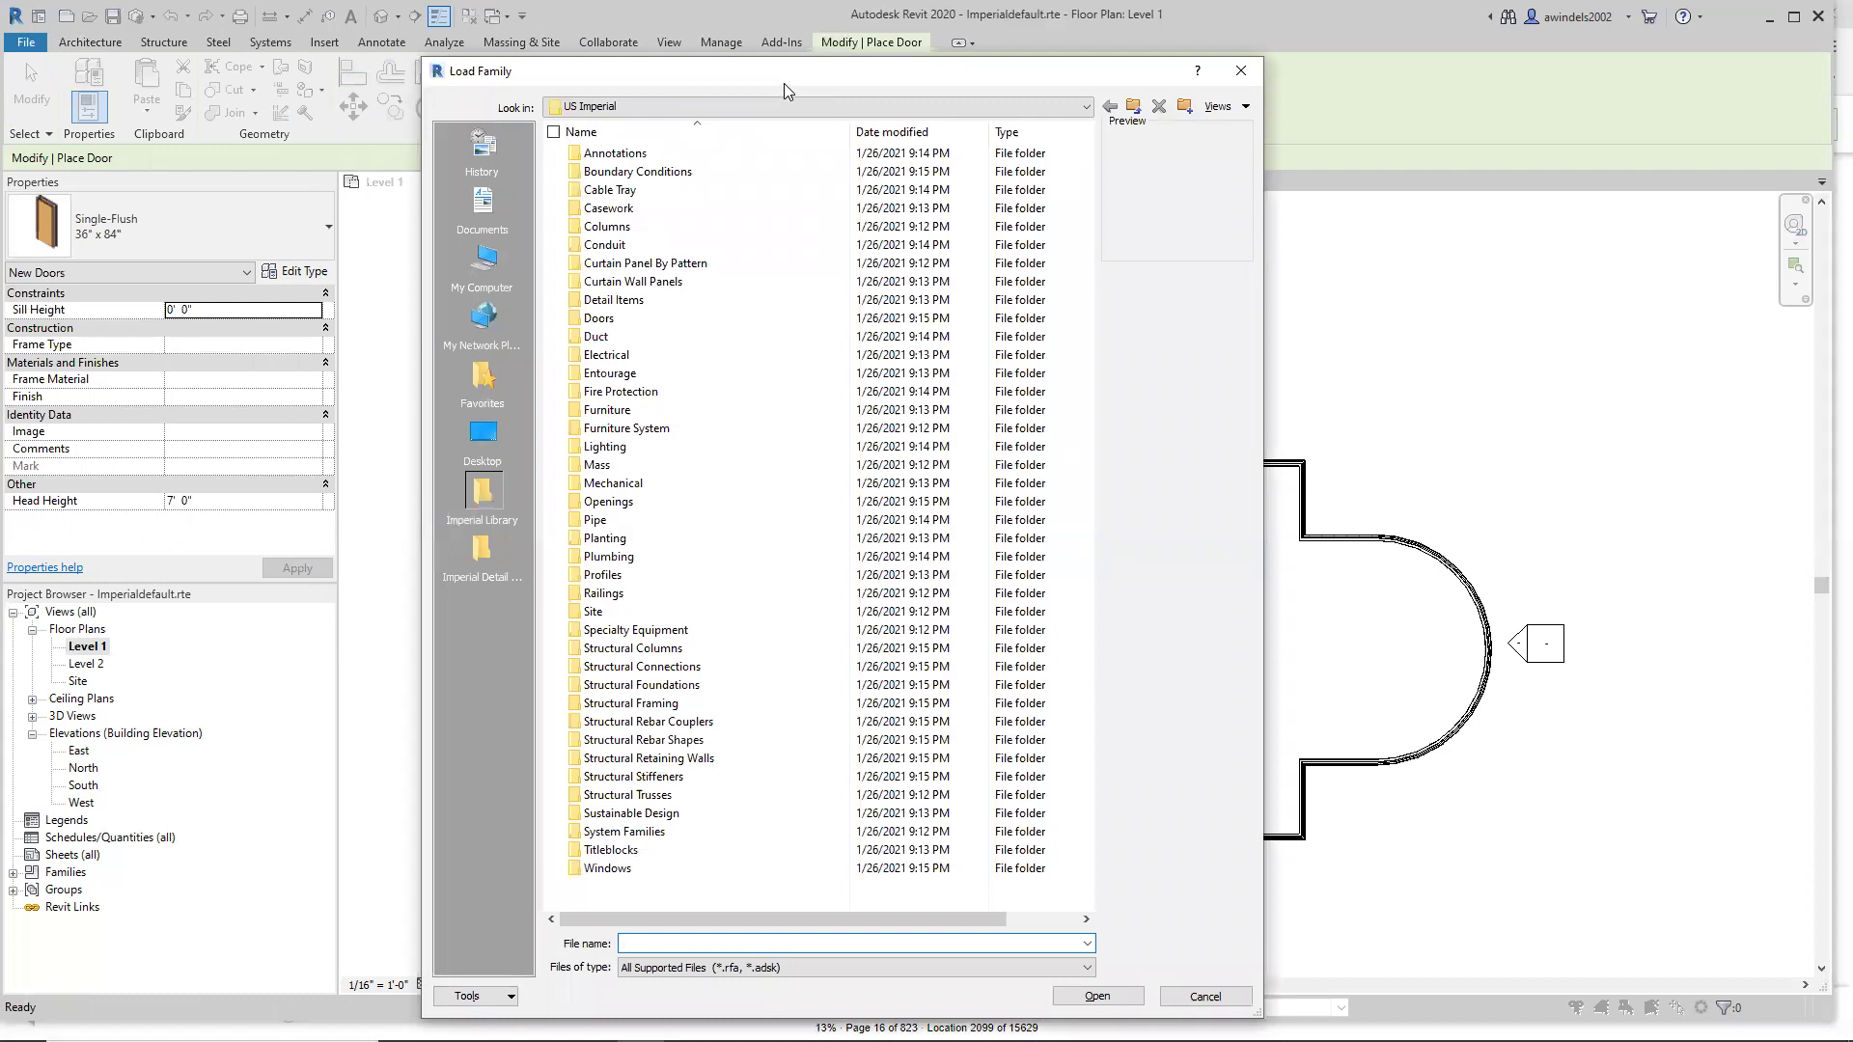
click(773, 107)
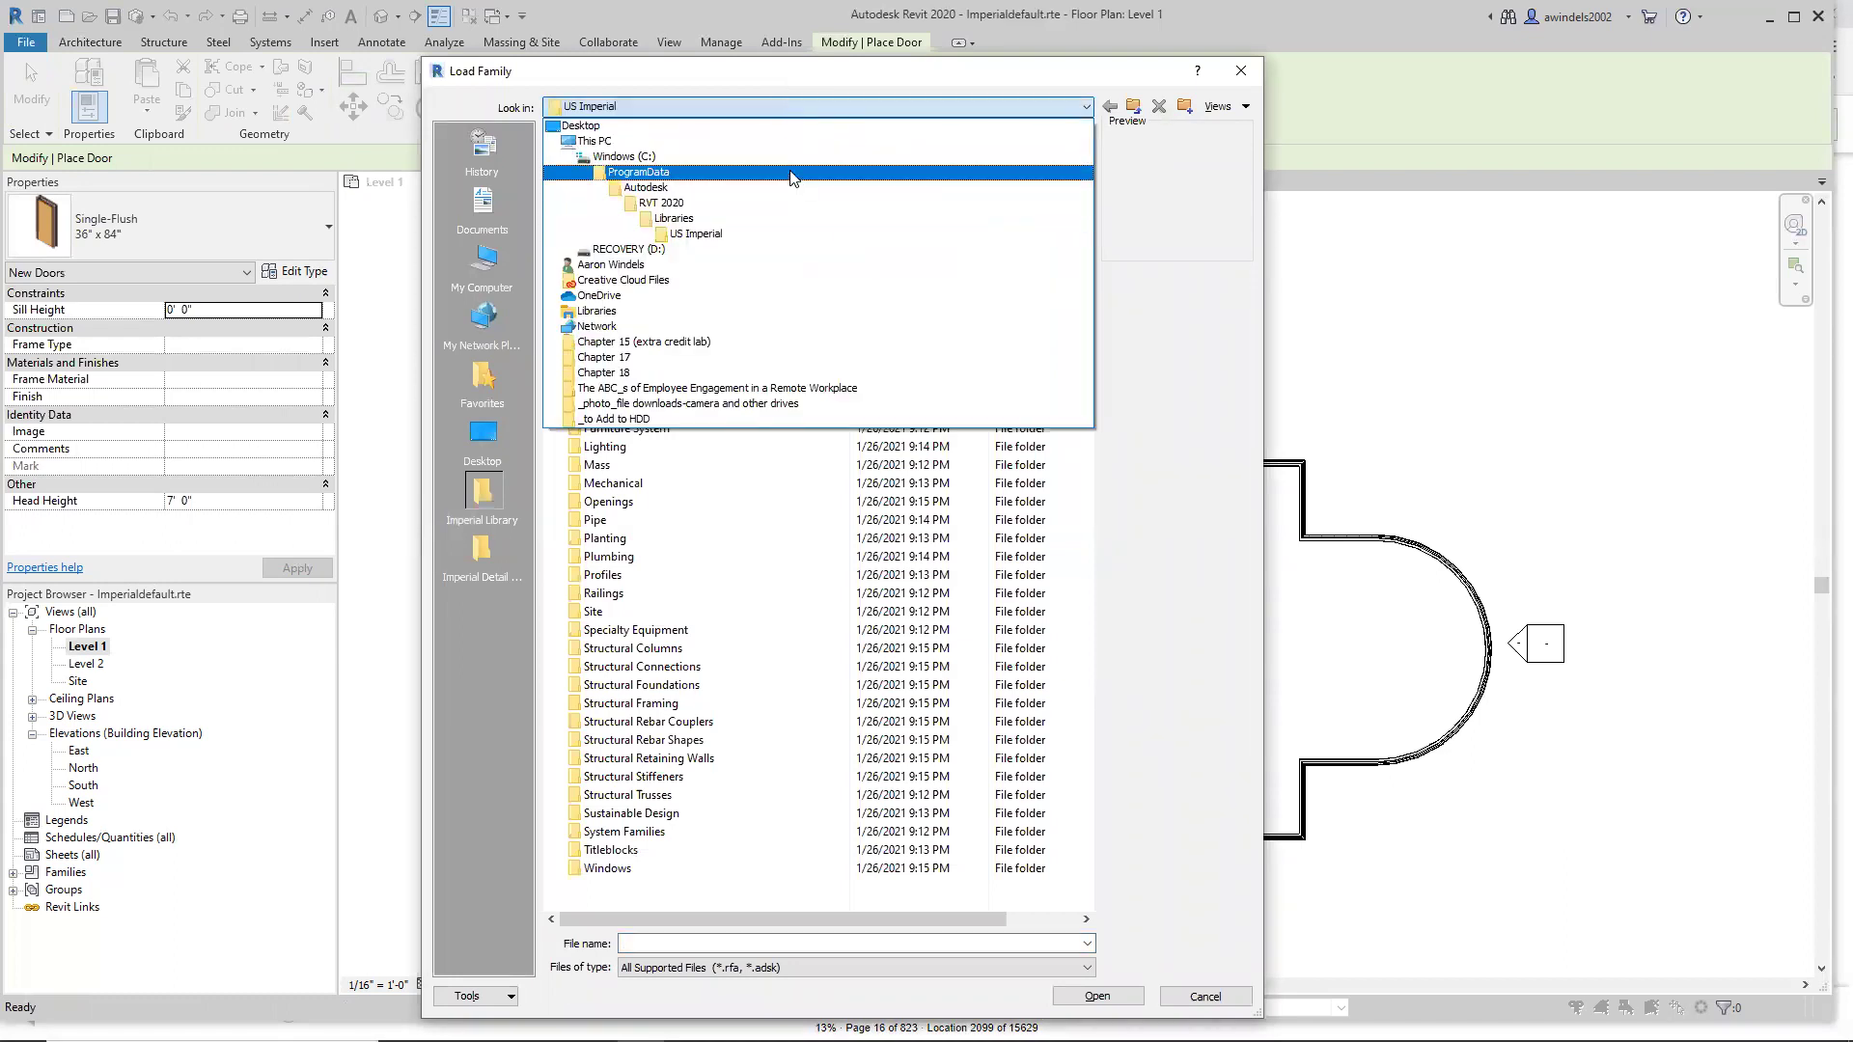
click(806, 233)
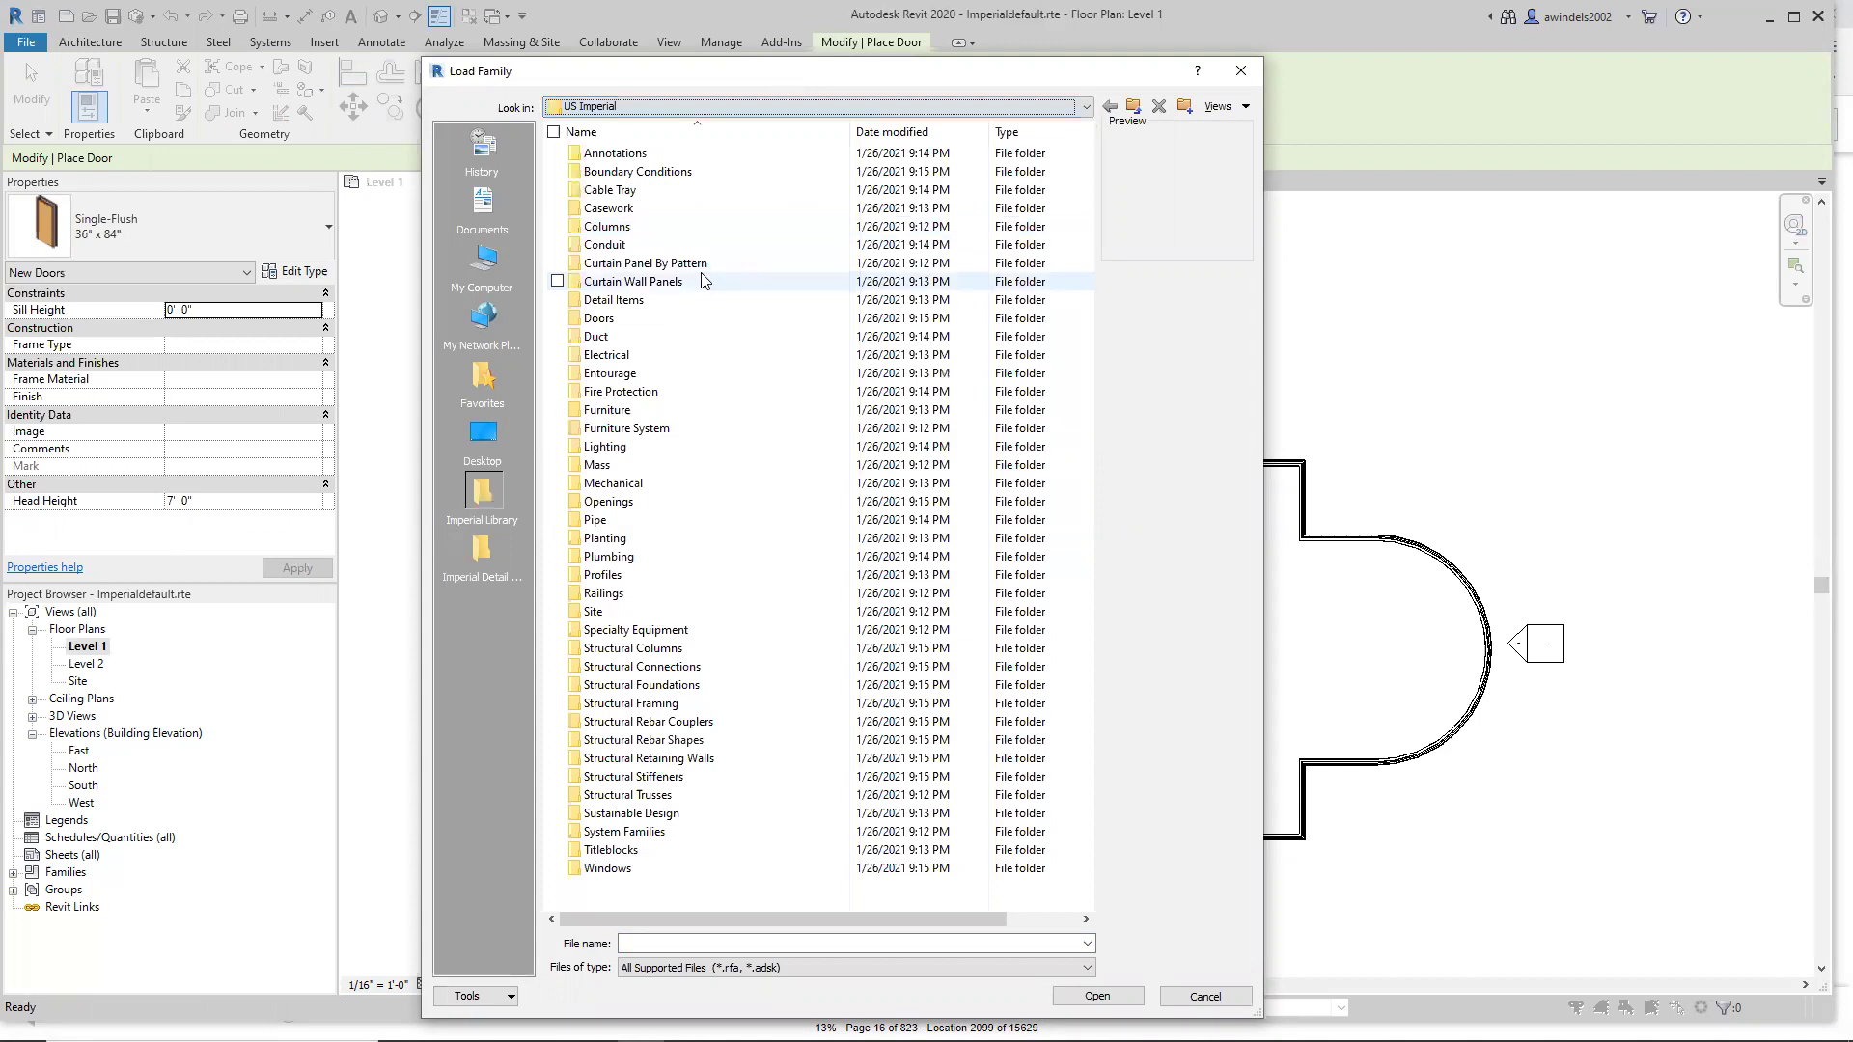
Open the Commercial folder inside the library's Doors folder.
click(683, 321)
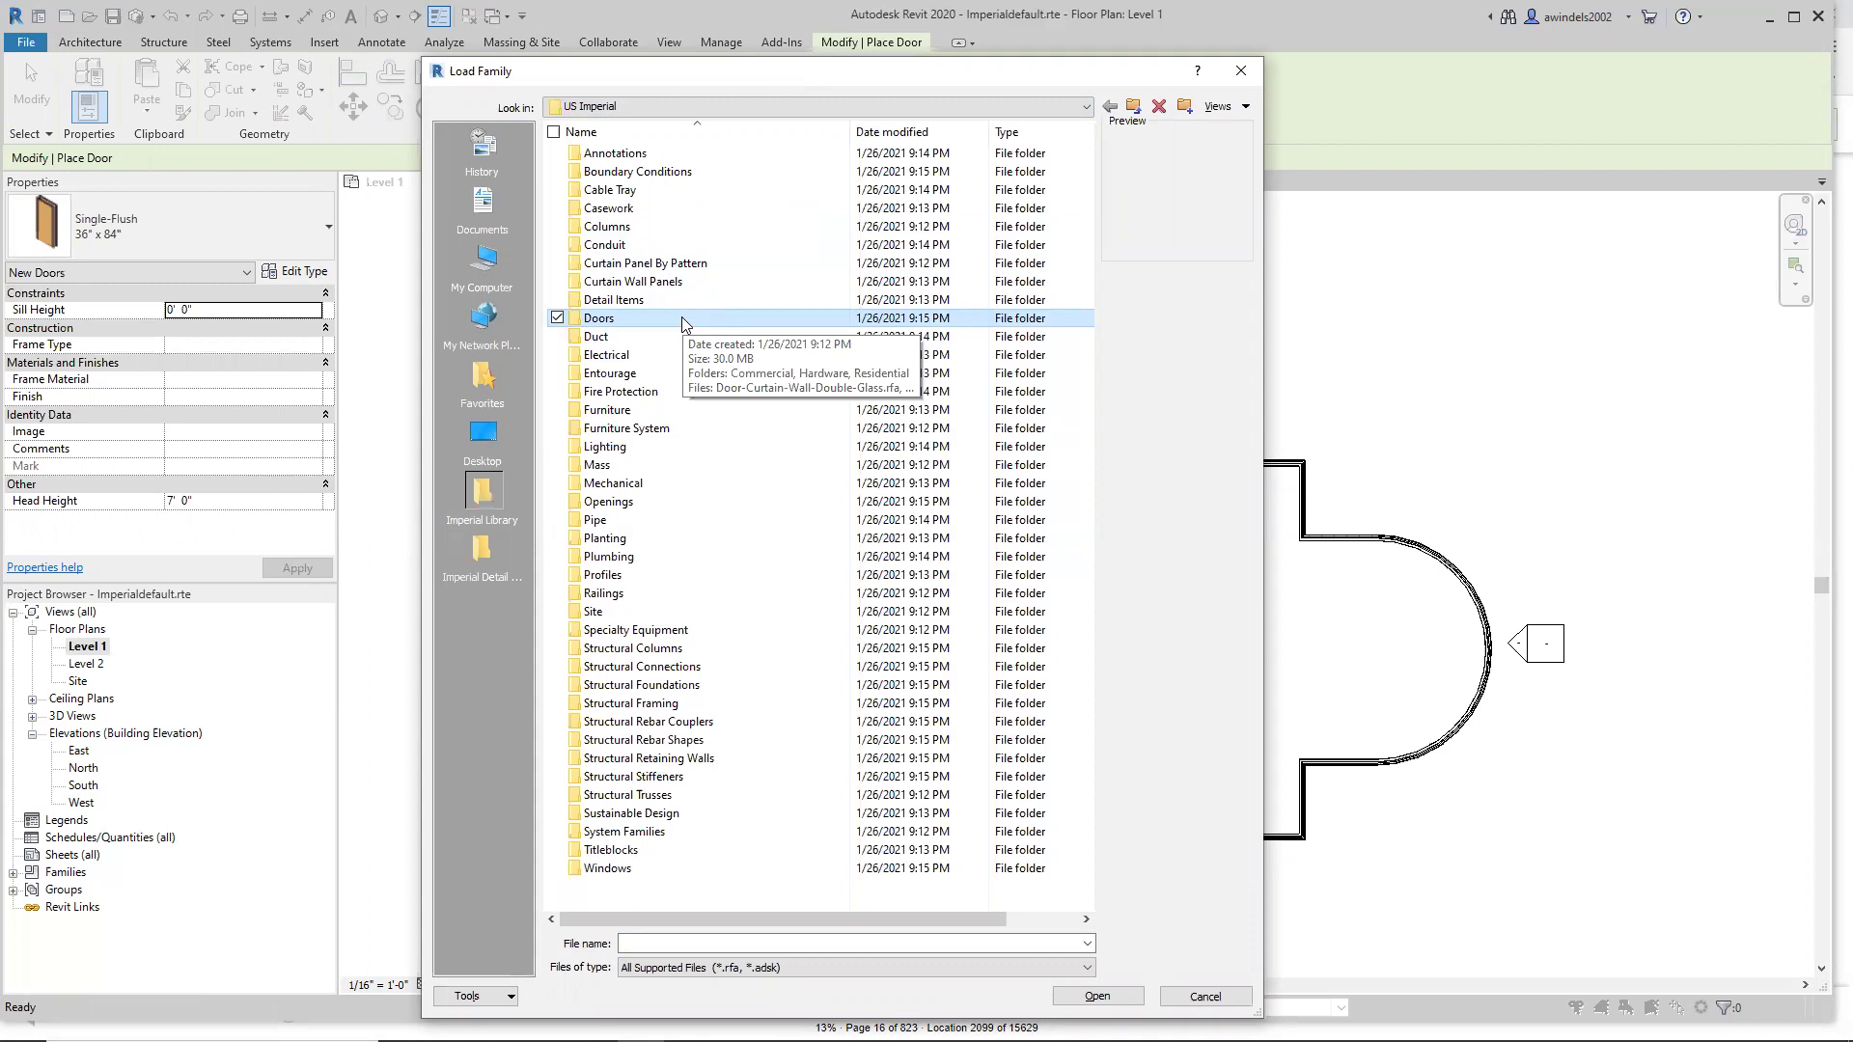
double_click(681, 318)
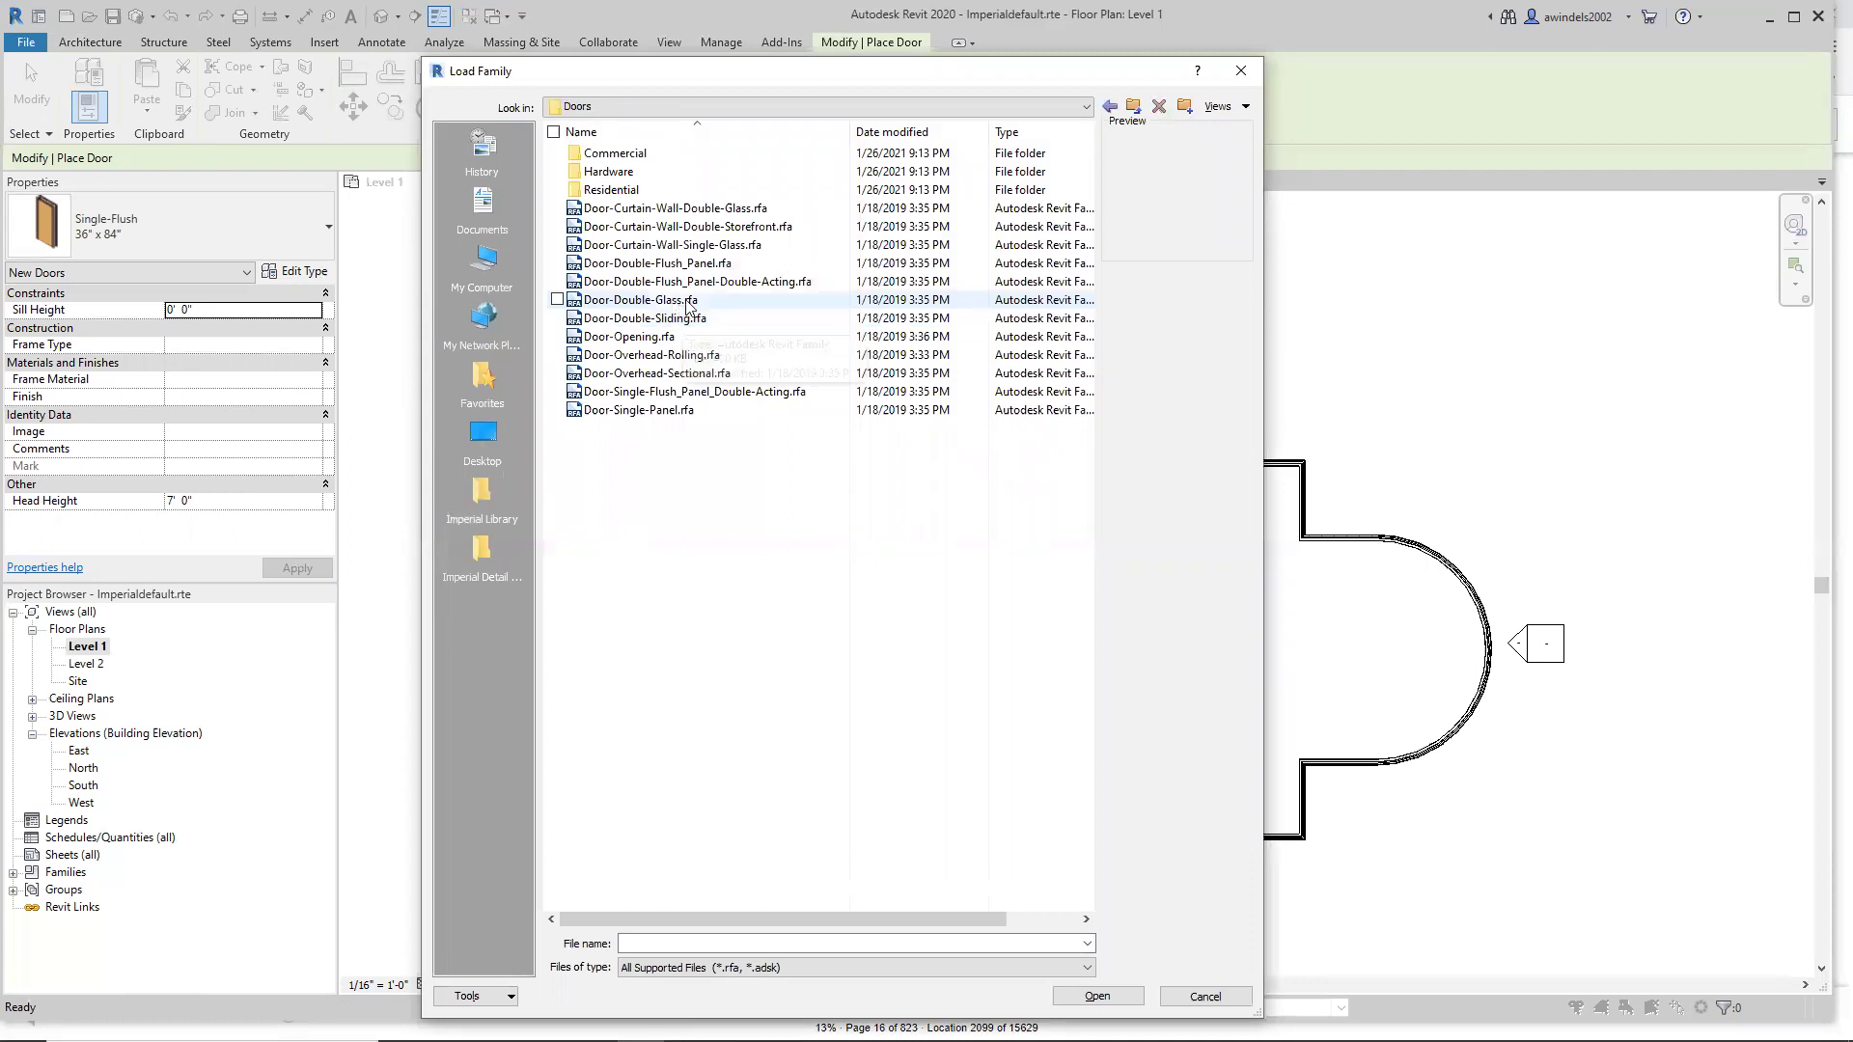
click(681, 157)
double_click(684, 160)
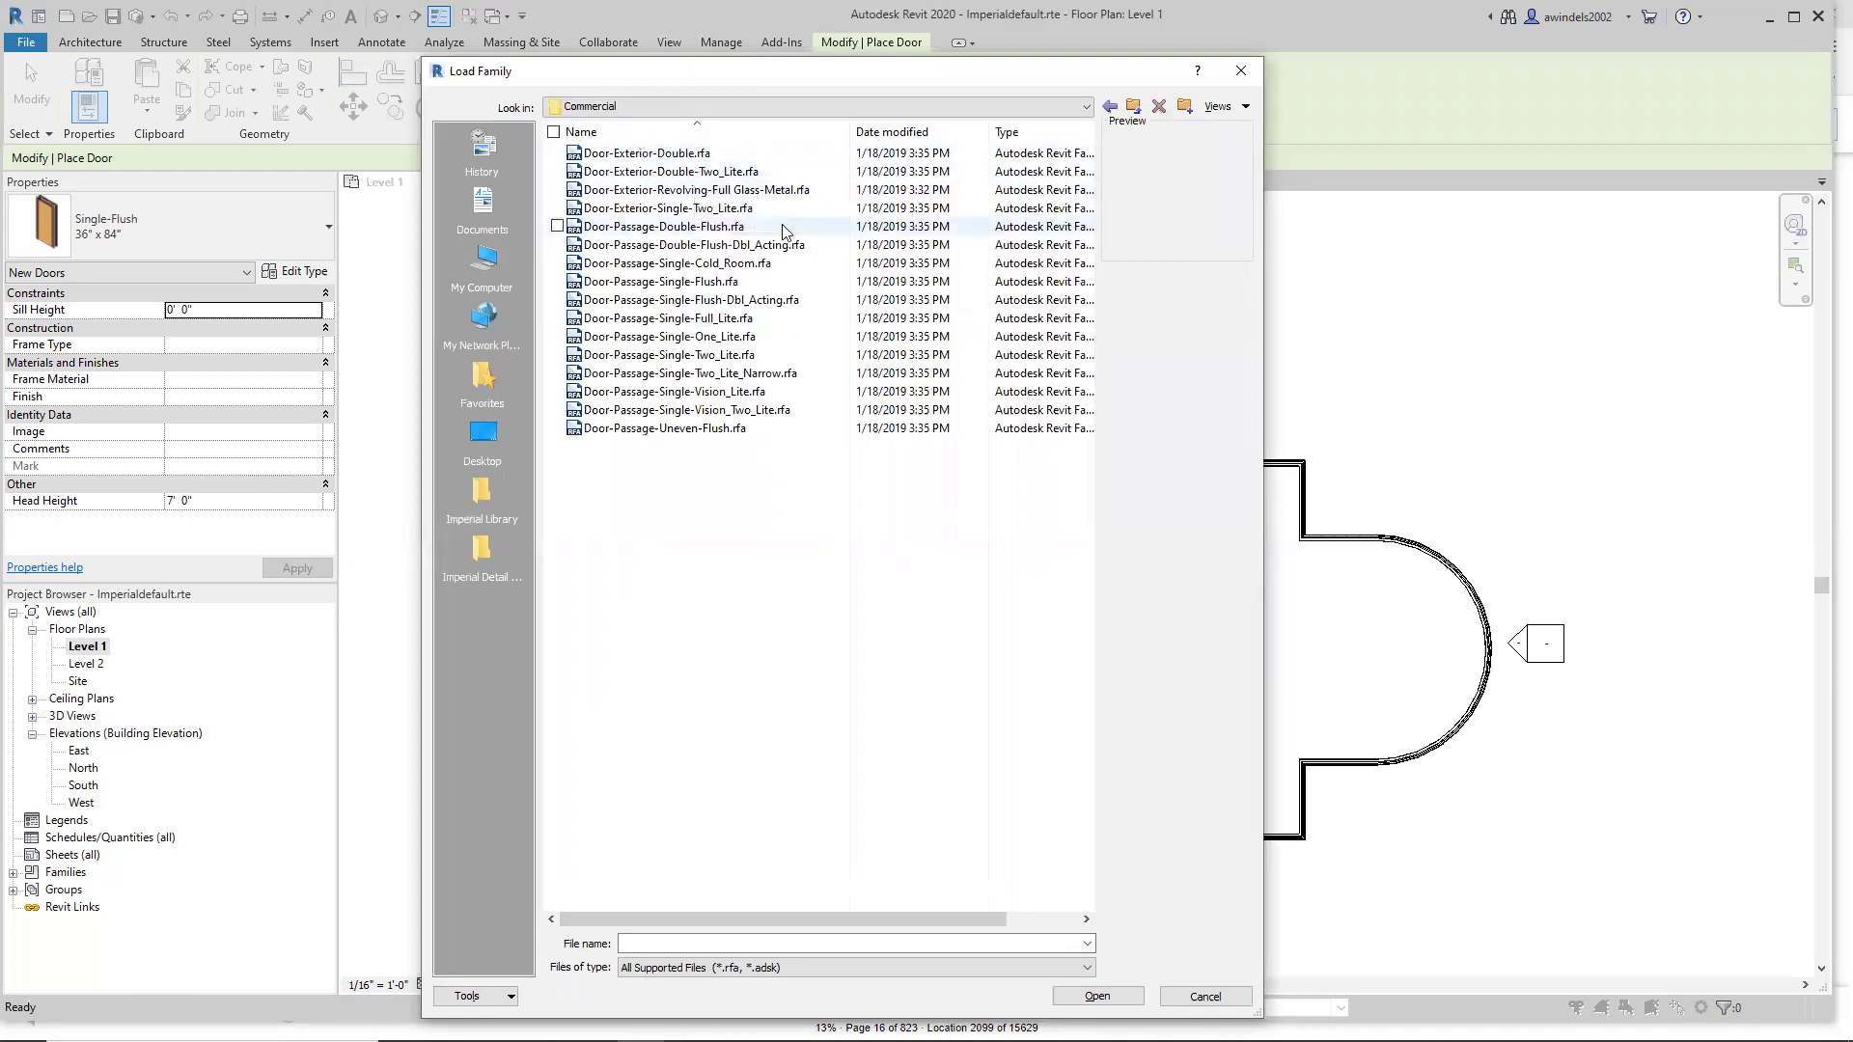
Open Door-Exterior-Double-Two_Lite.rfa from the Commercial doors folder, resizing the file dialog to fit the screen.
click(750, 174)
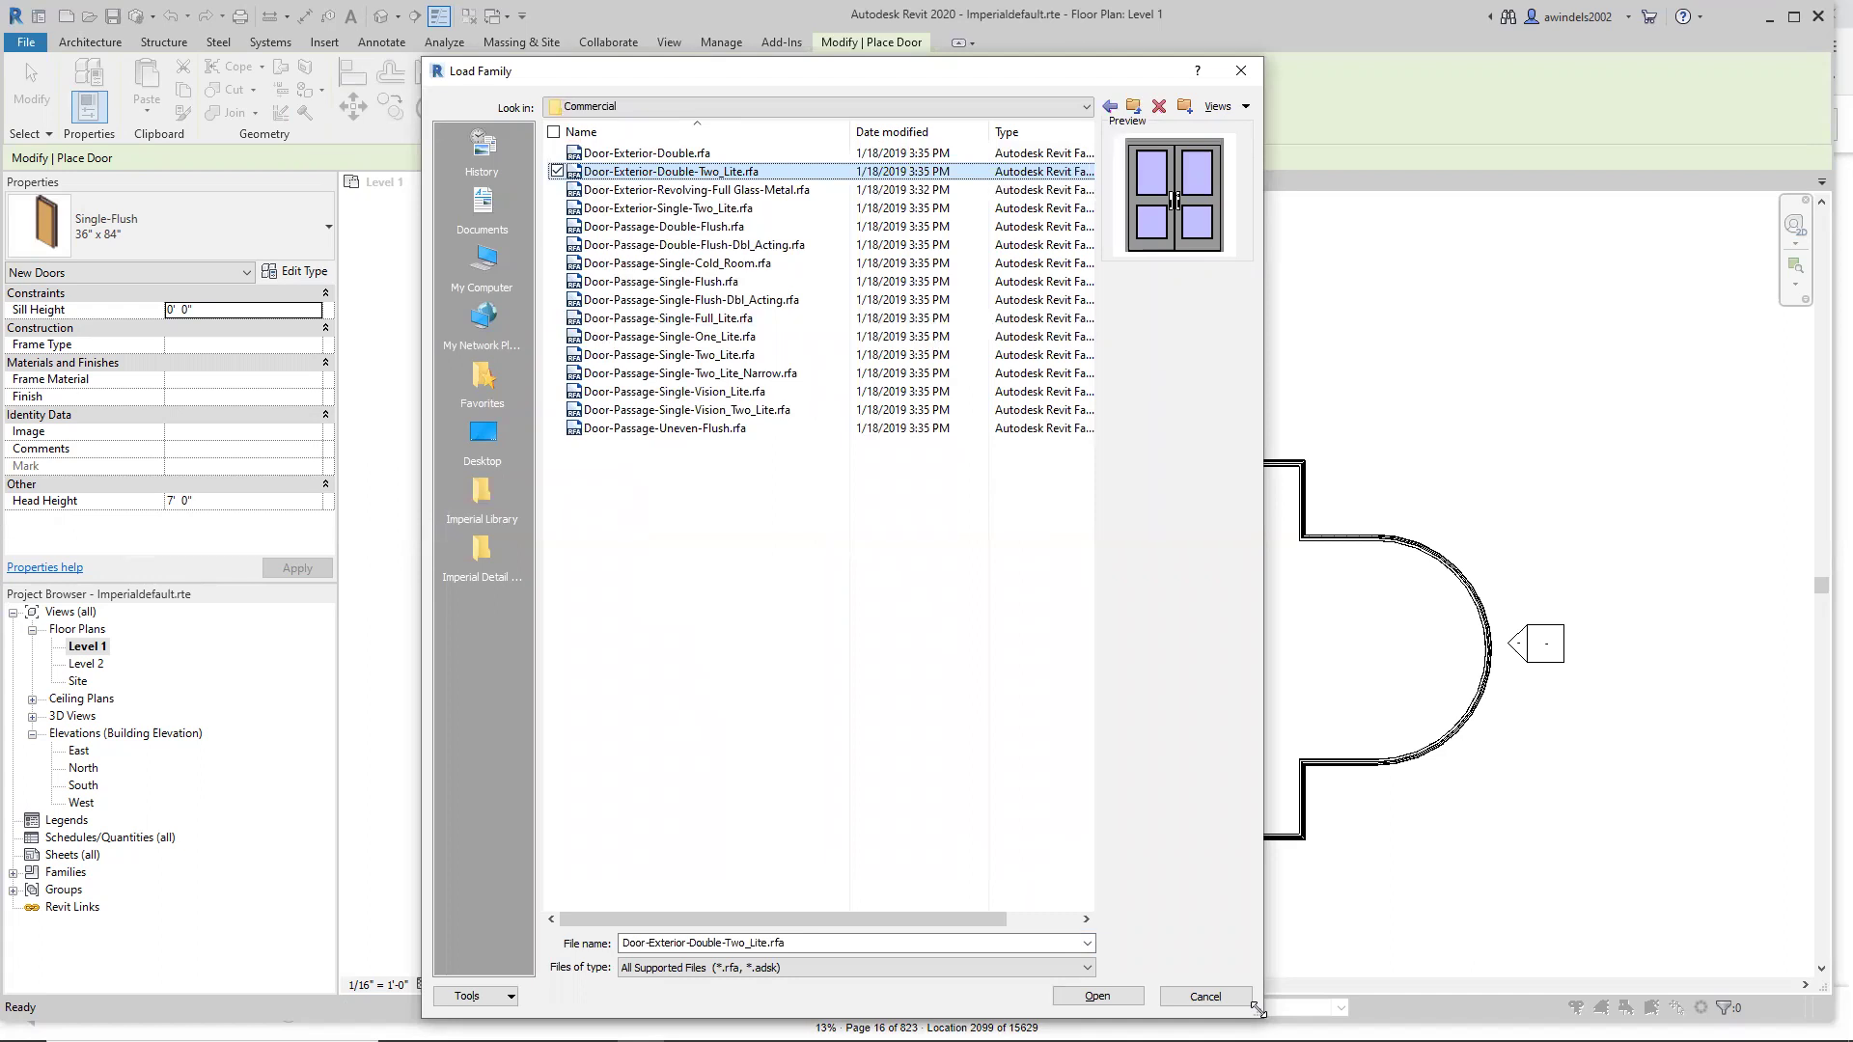
drag(1259, 1010, 1378, 719)
click(1227, 699)
key(ctrl)
key(ctrl)
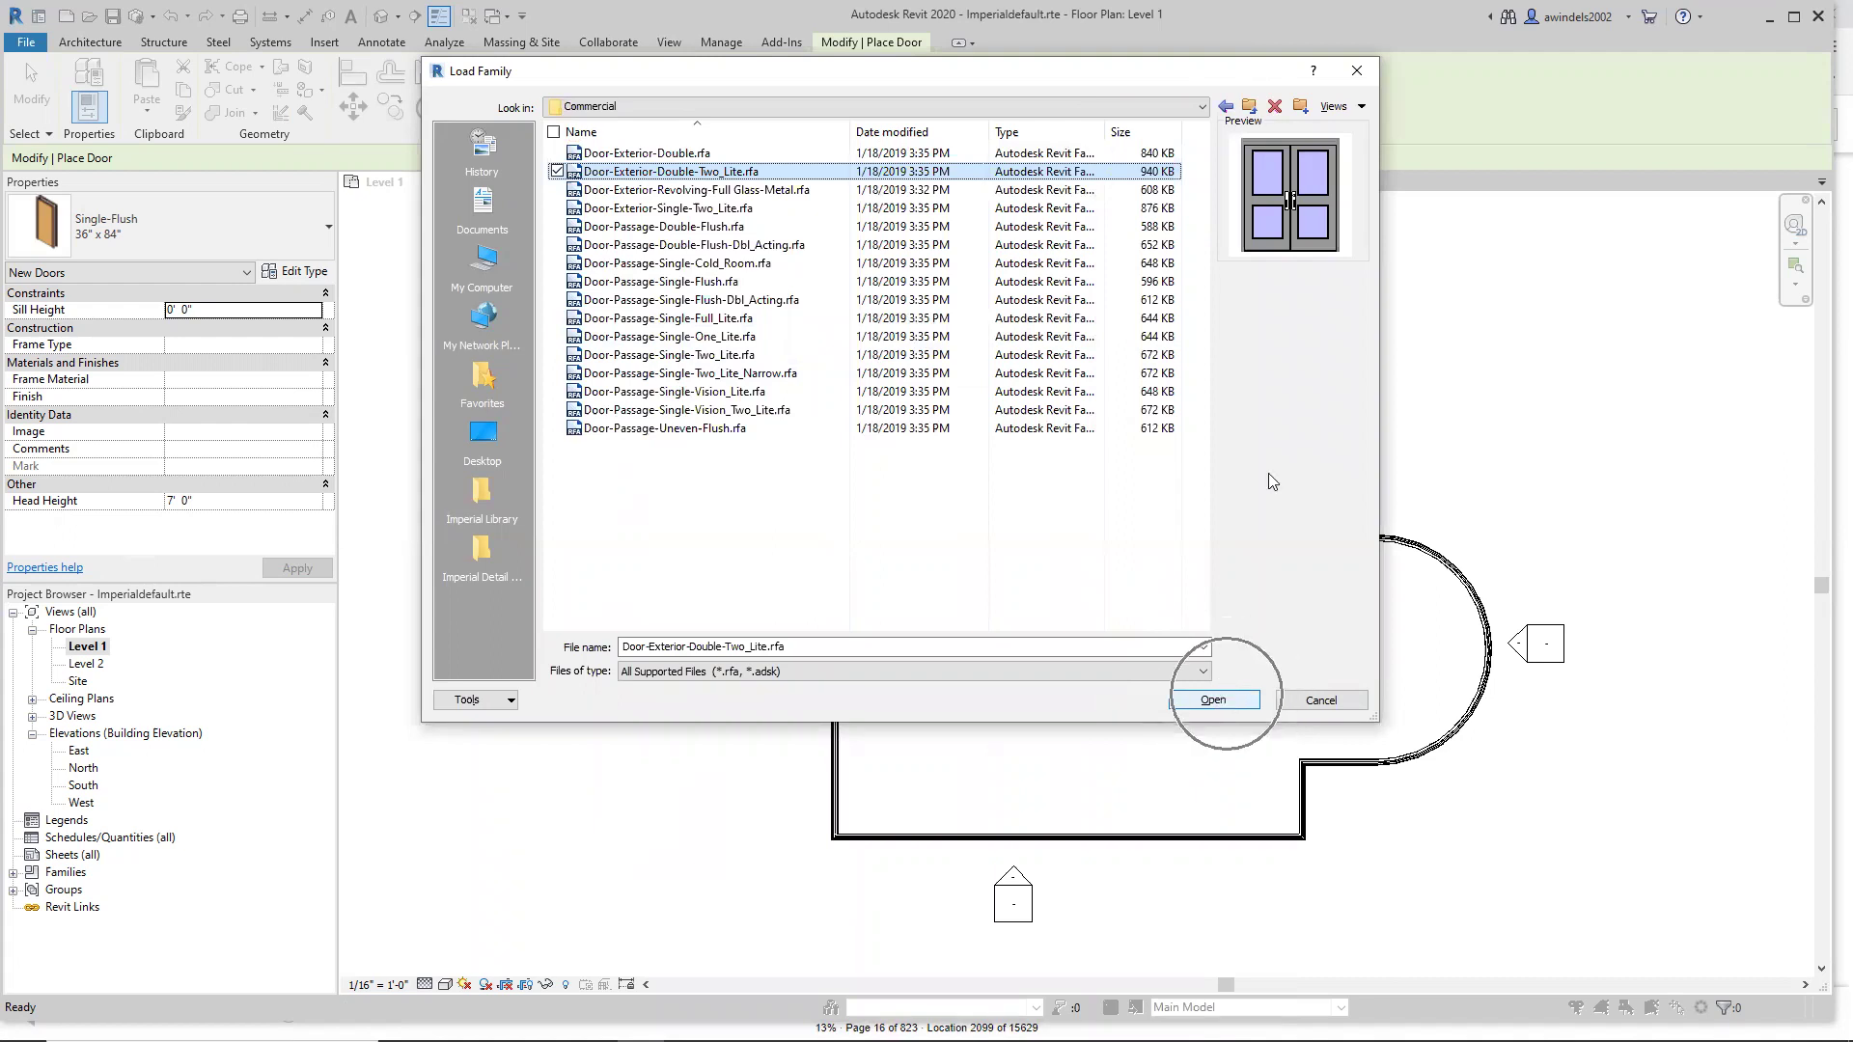
key(ctrl)
click(1212, 700)
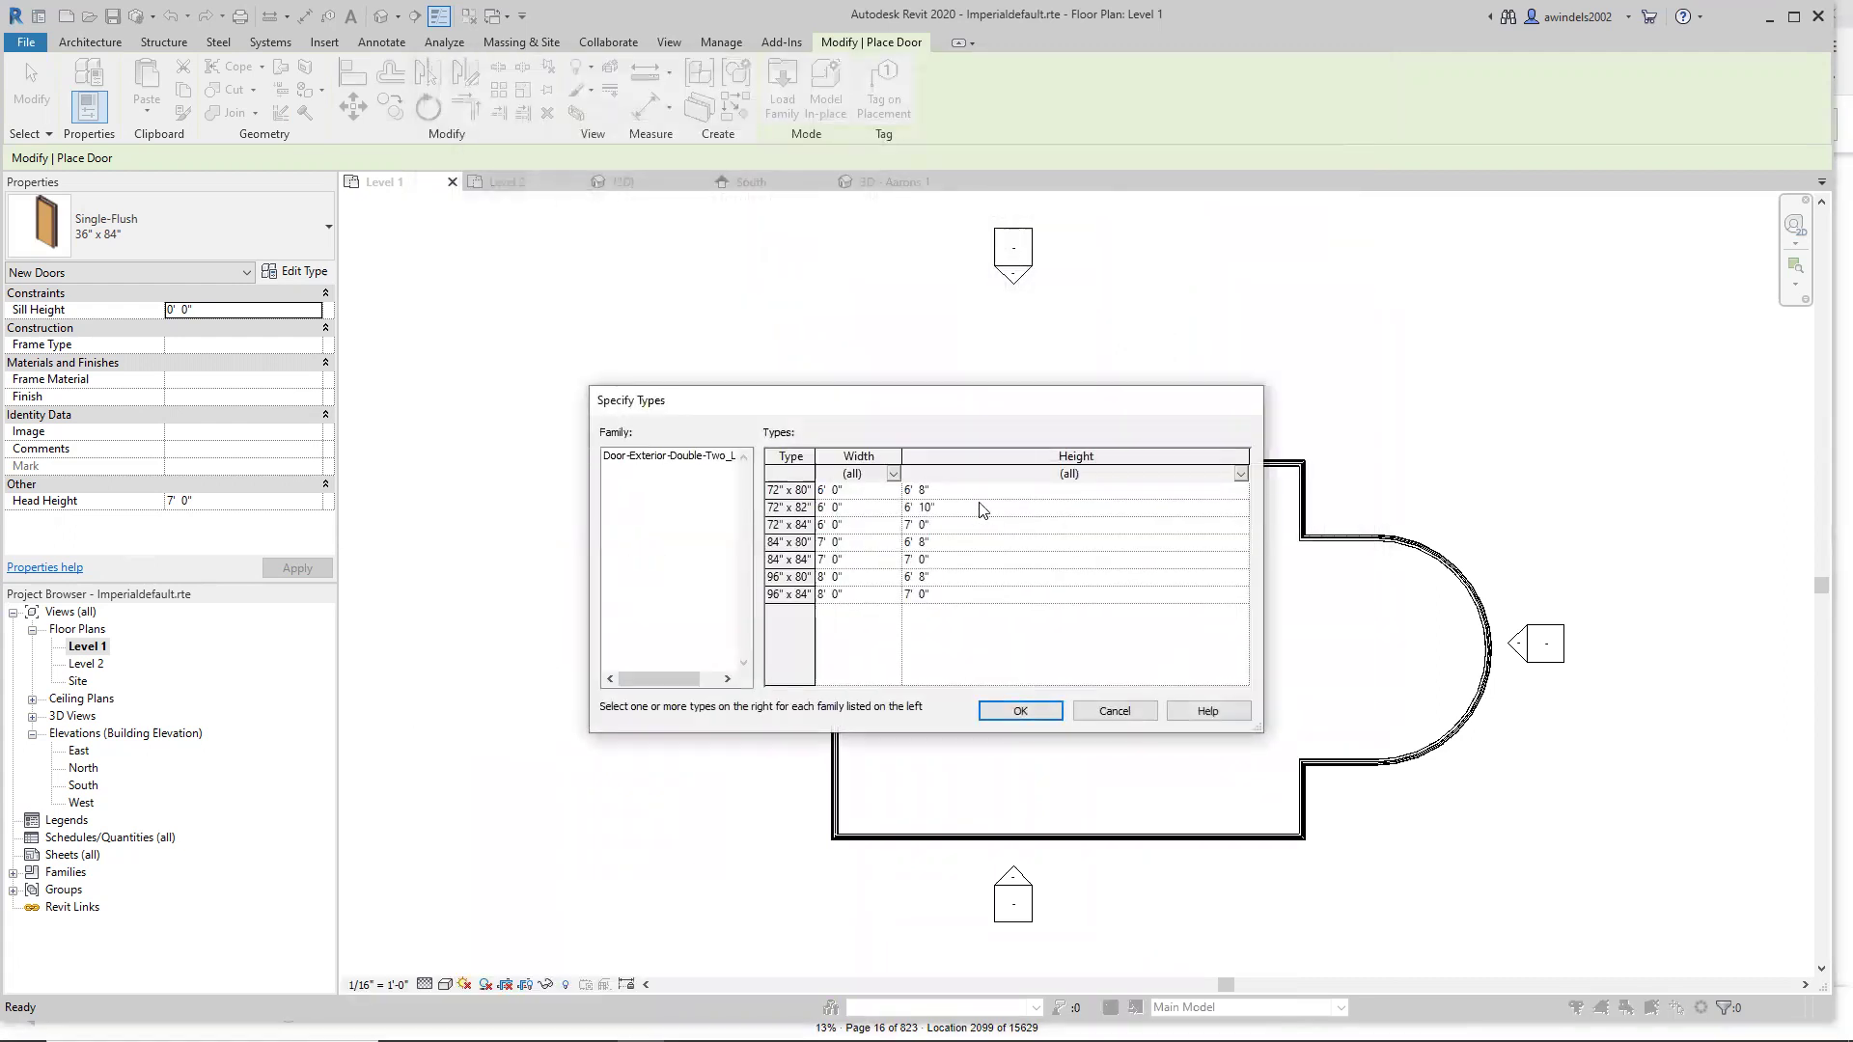
Widen the type name column and load only the 72" x 80" type of the double door family.
drag(818, 455, 831, 452)
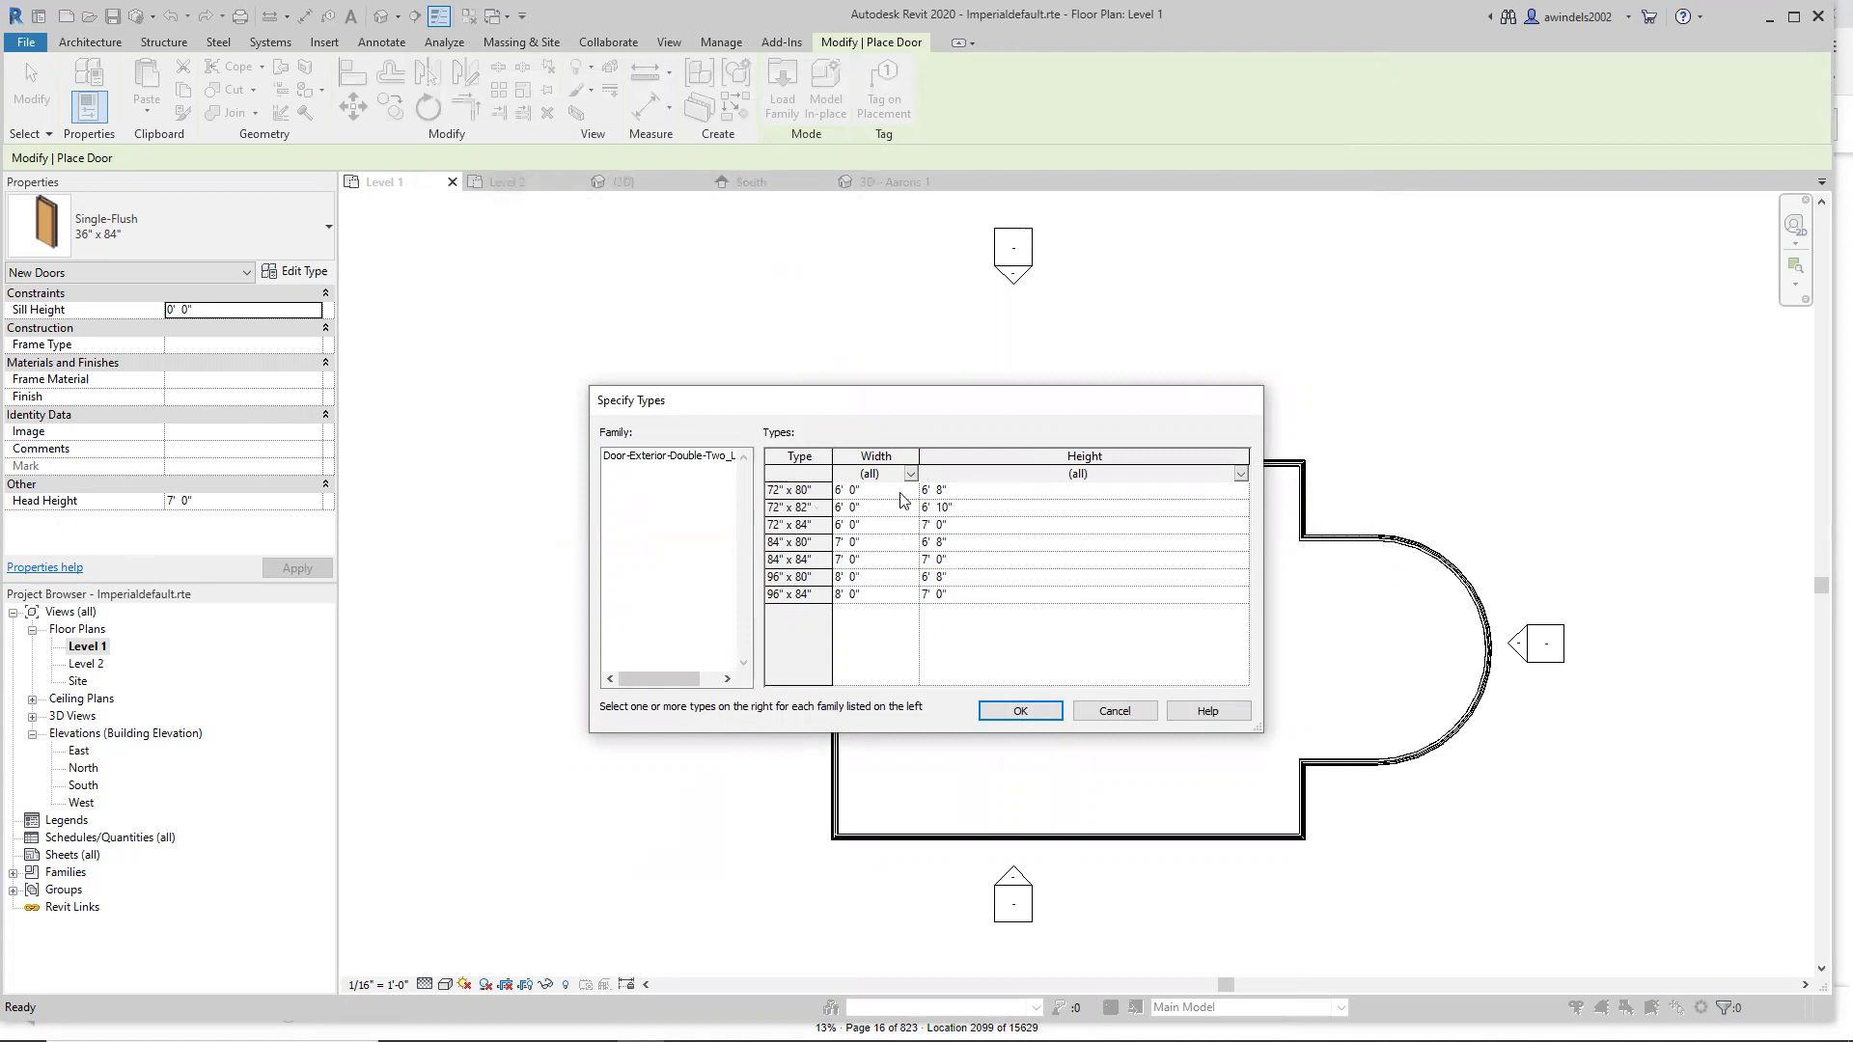
click(807, 493)
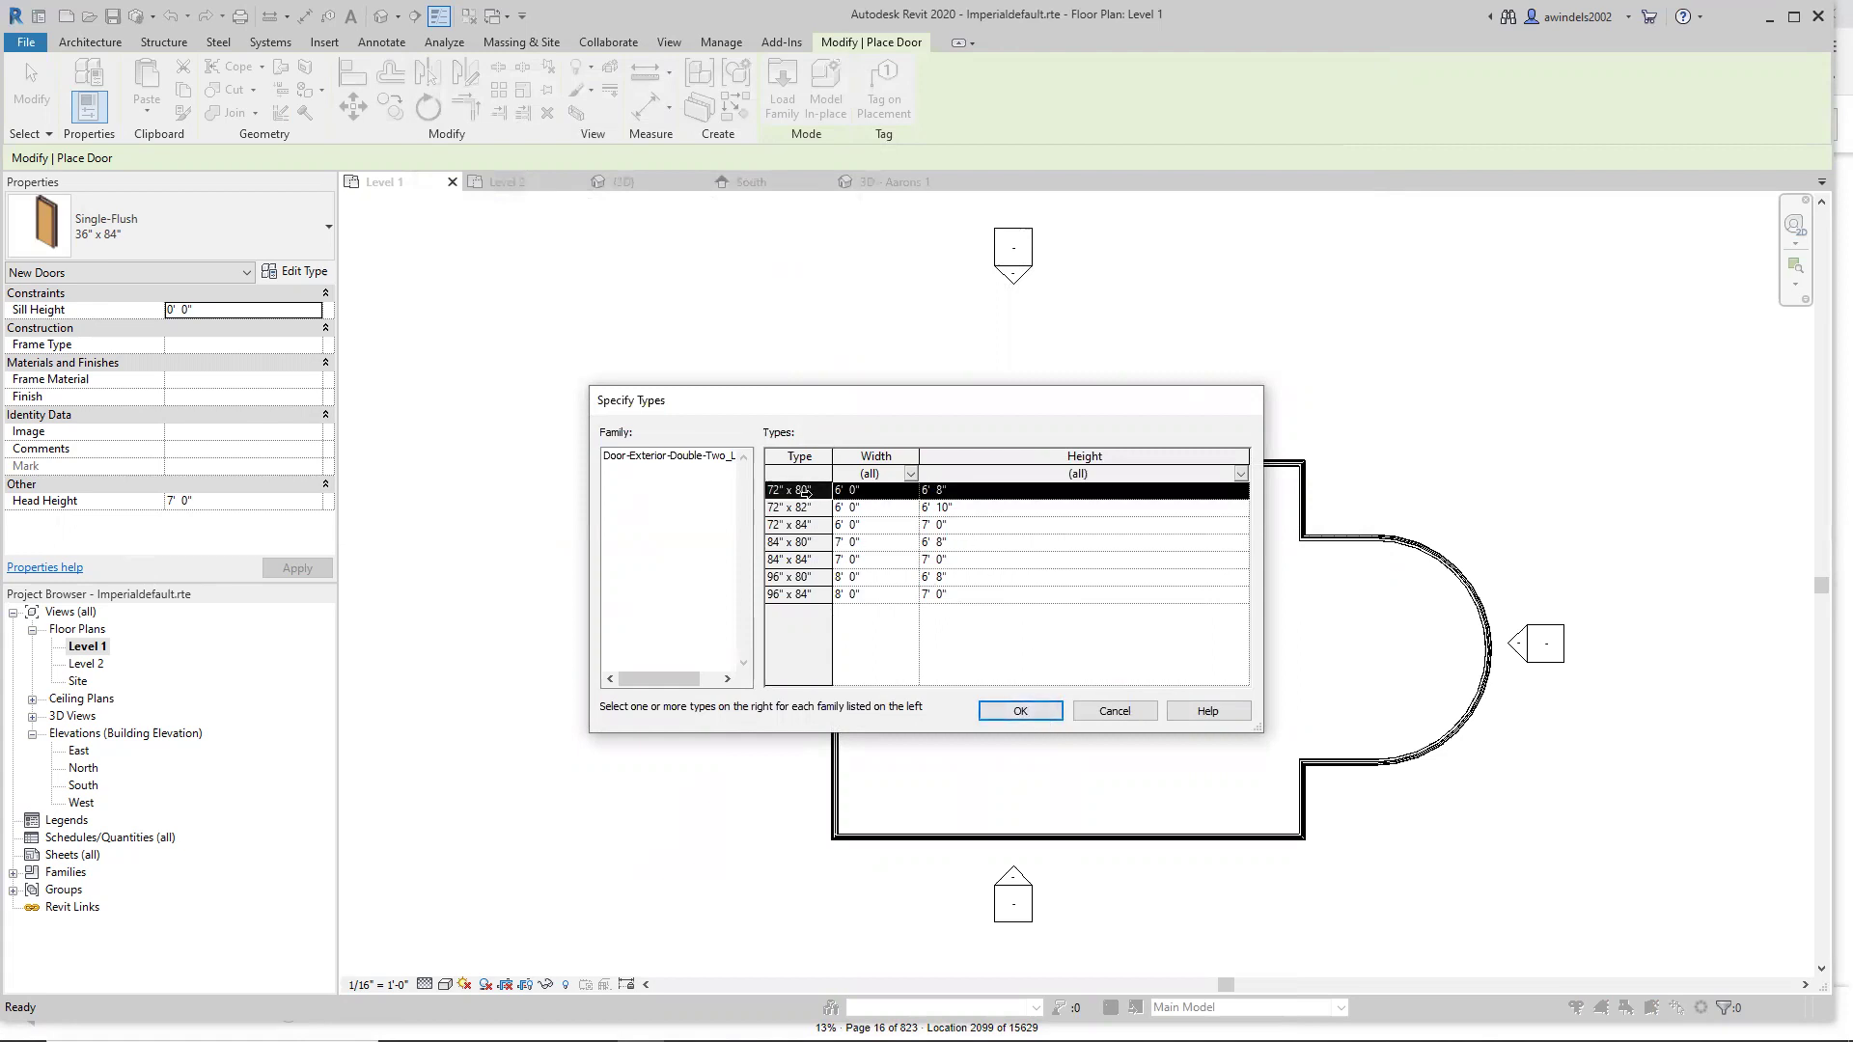
click(1019, 711)
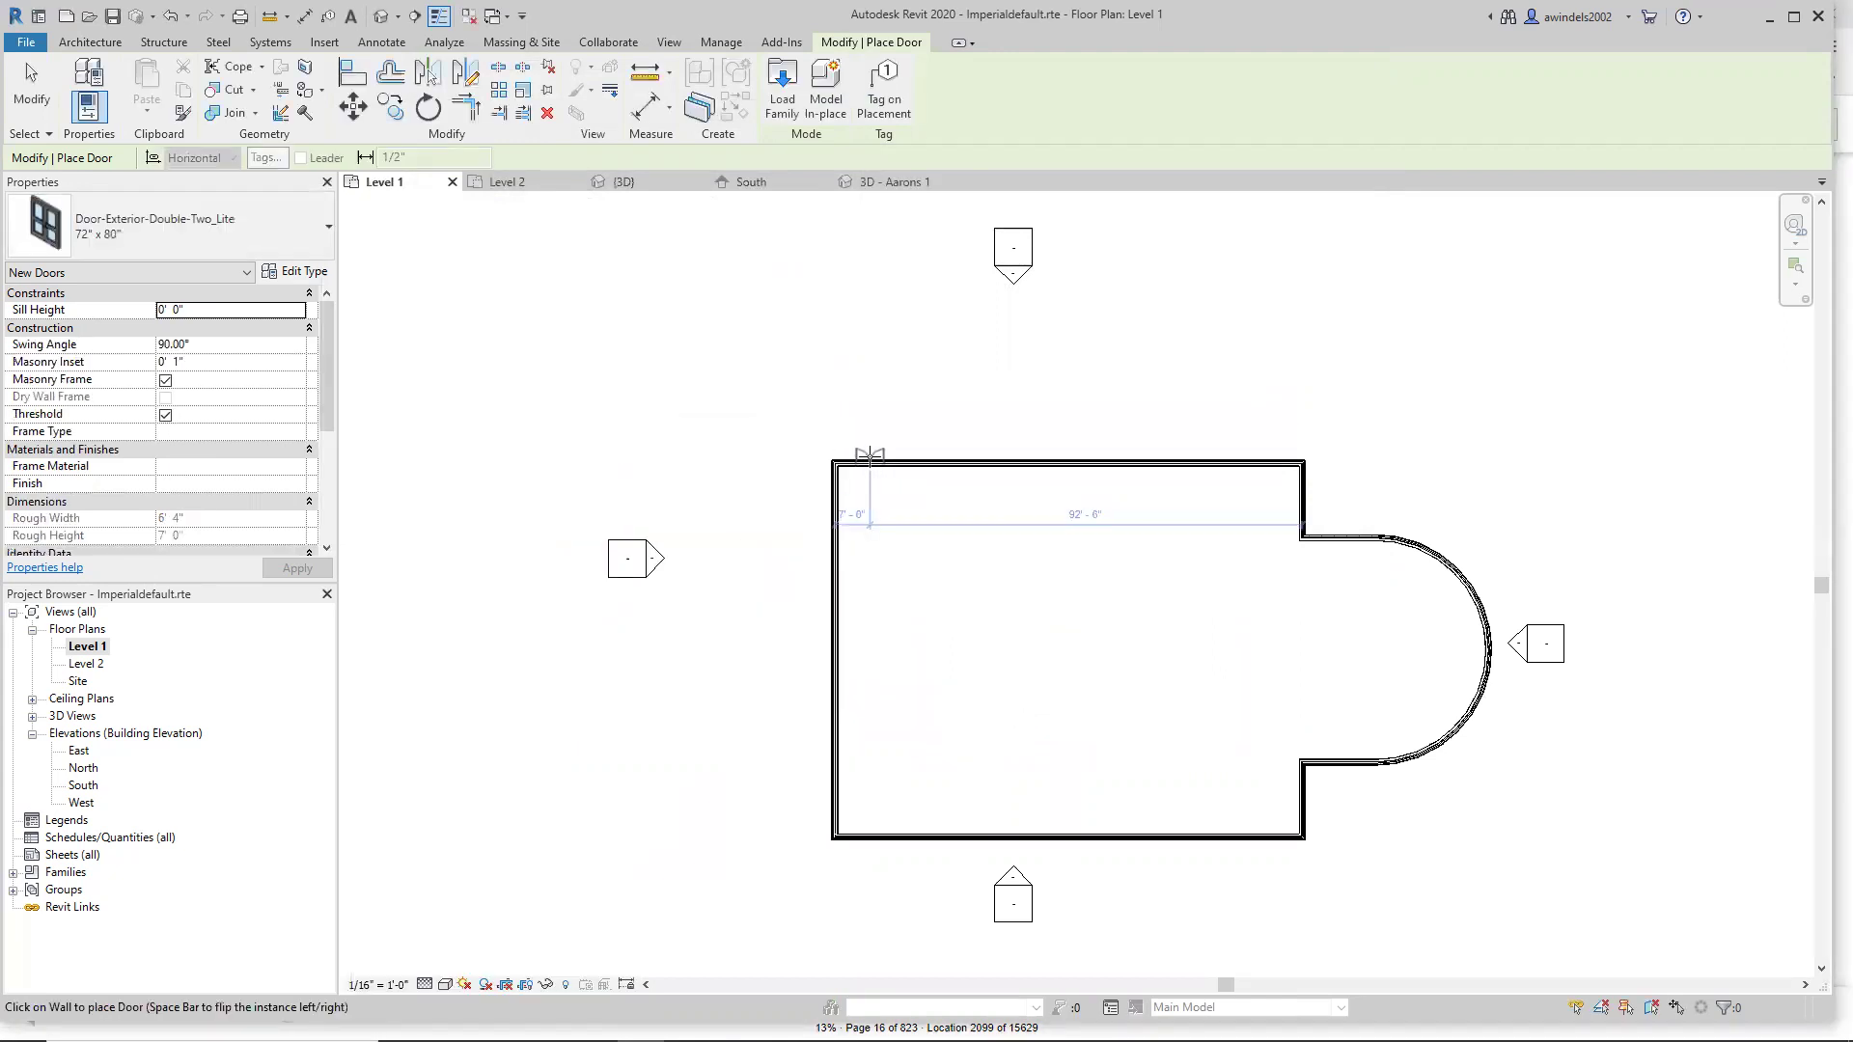
Place the 72" x 80" double door in the upper exterior wall, about 8' from the building's left corner and swinging outward.
scroll(873, 454, up, 5)
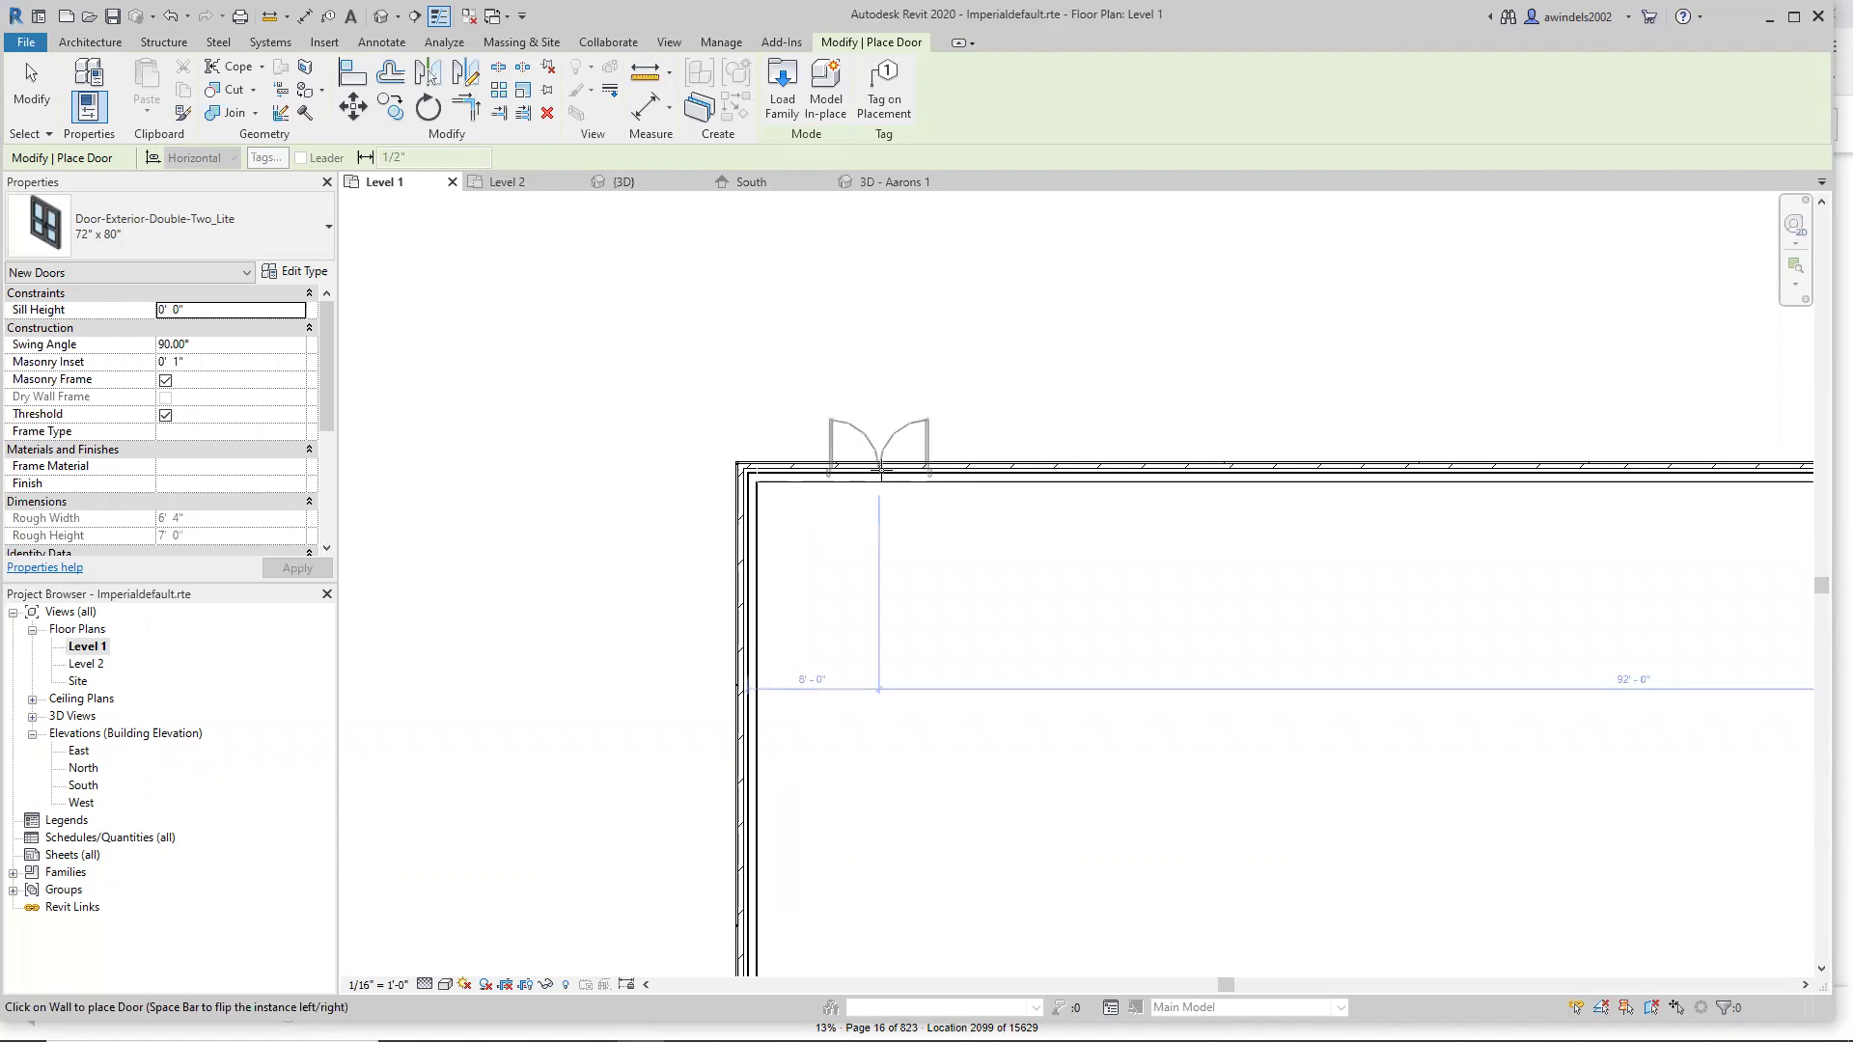
click(887, 471)
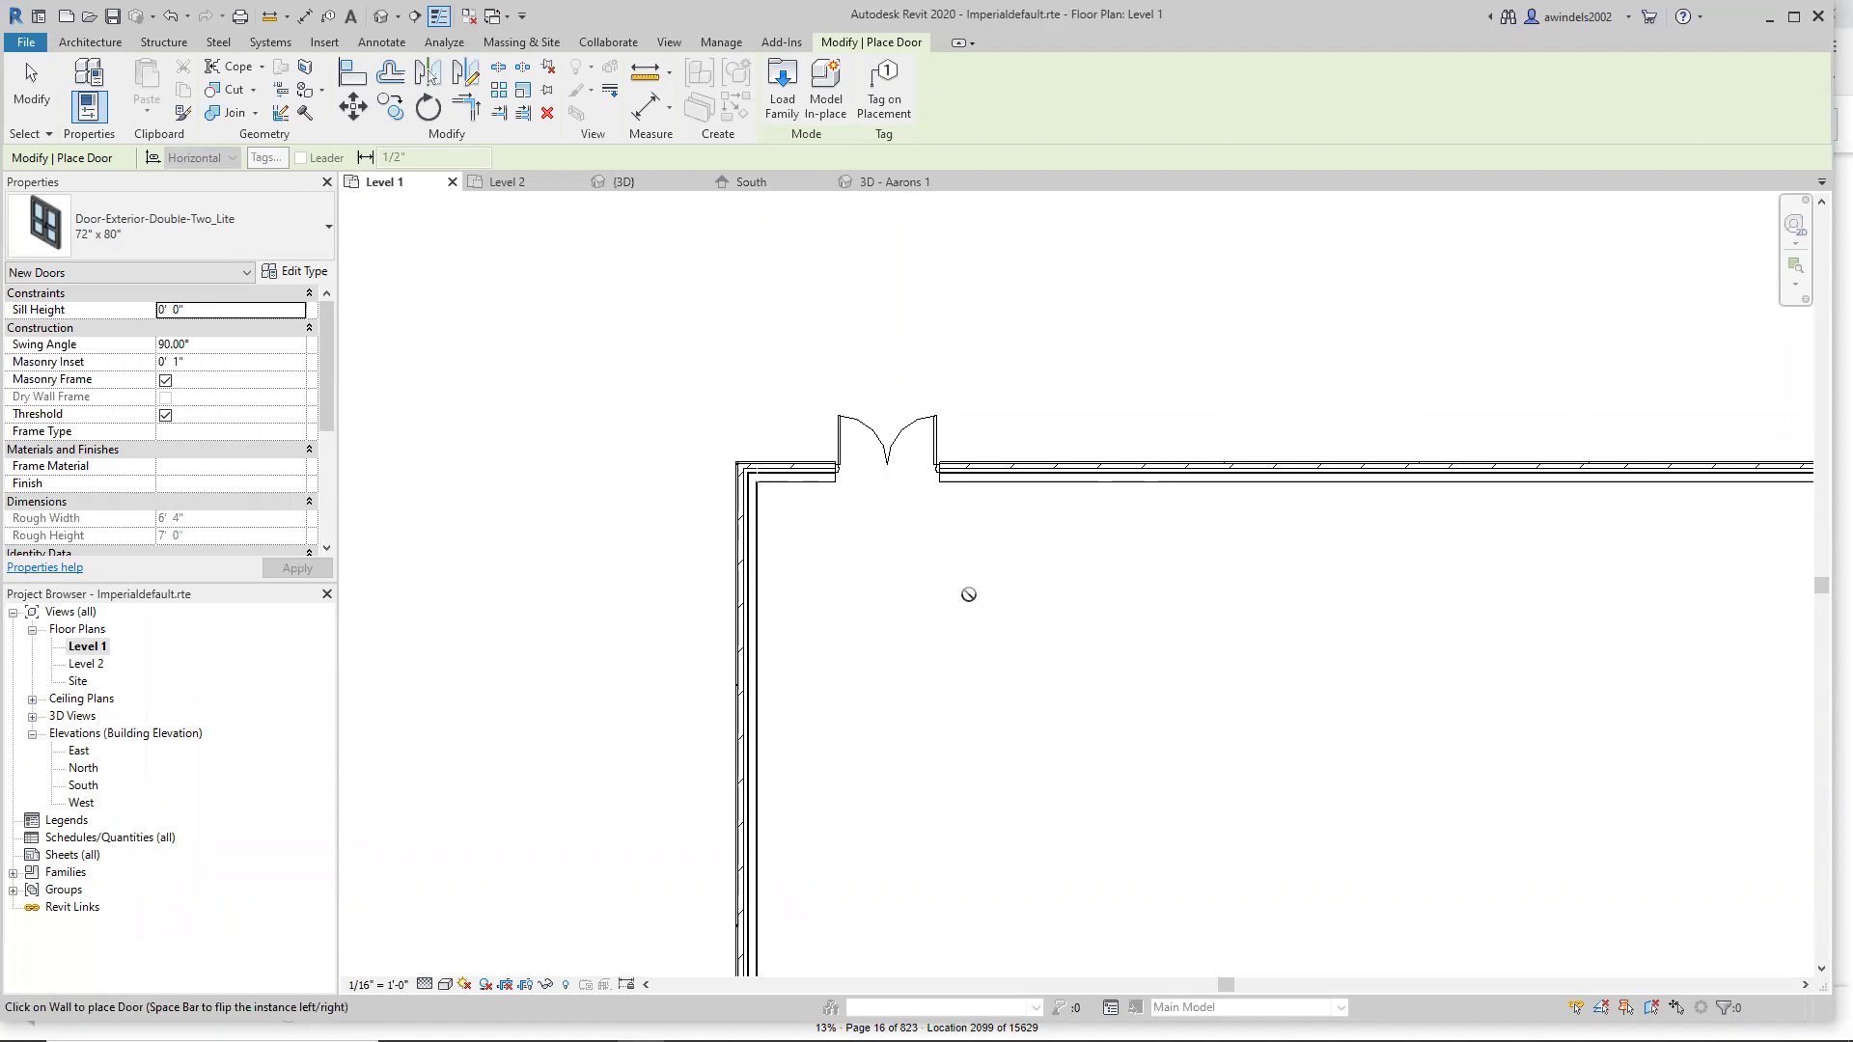
scroll(956, 502, down, 3)
scroll(847, 413, up, 2)
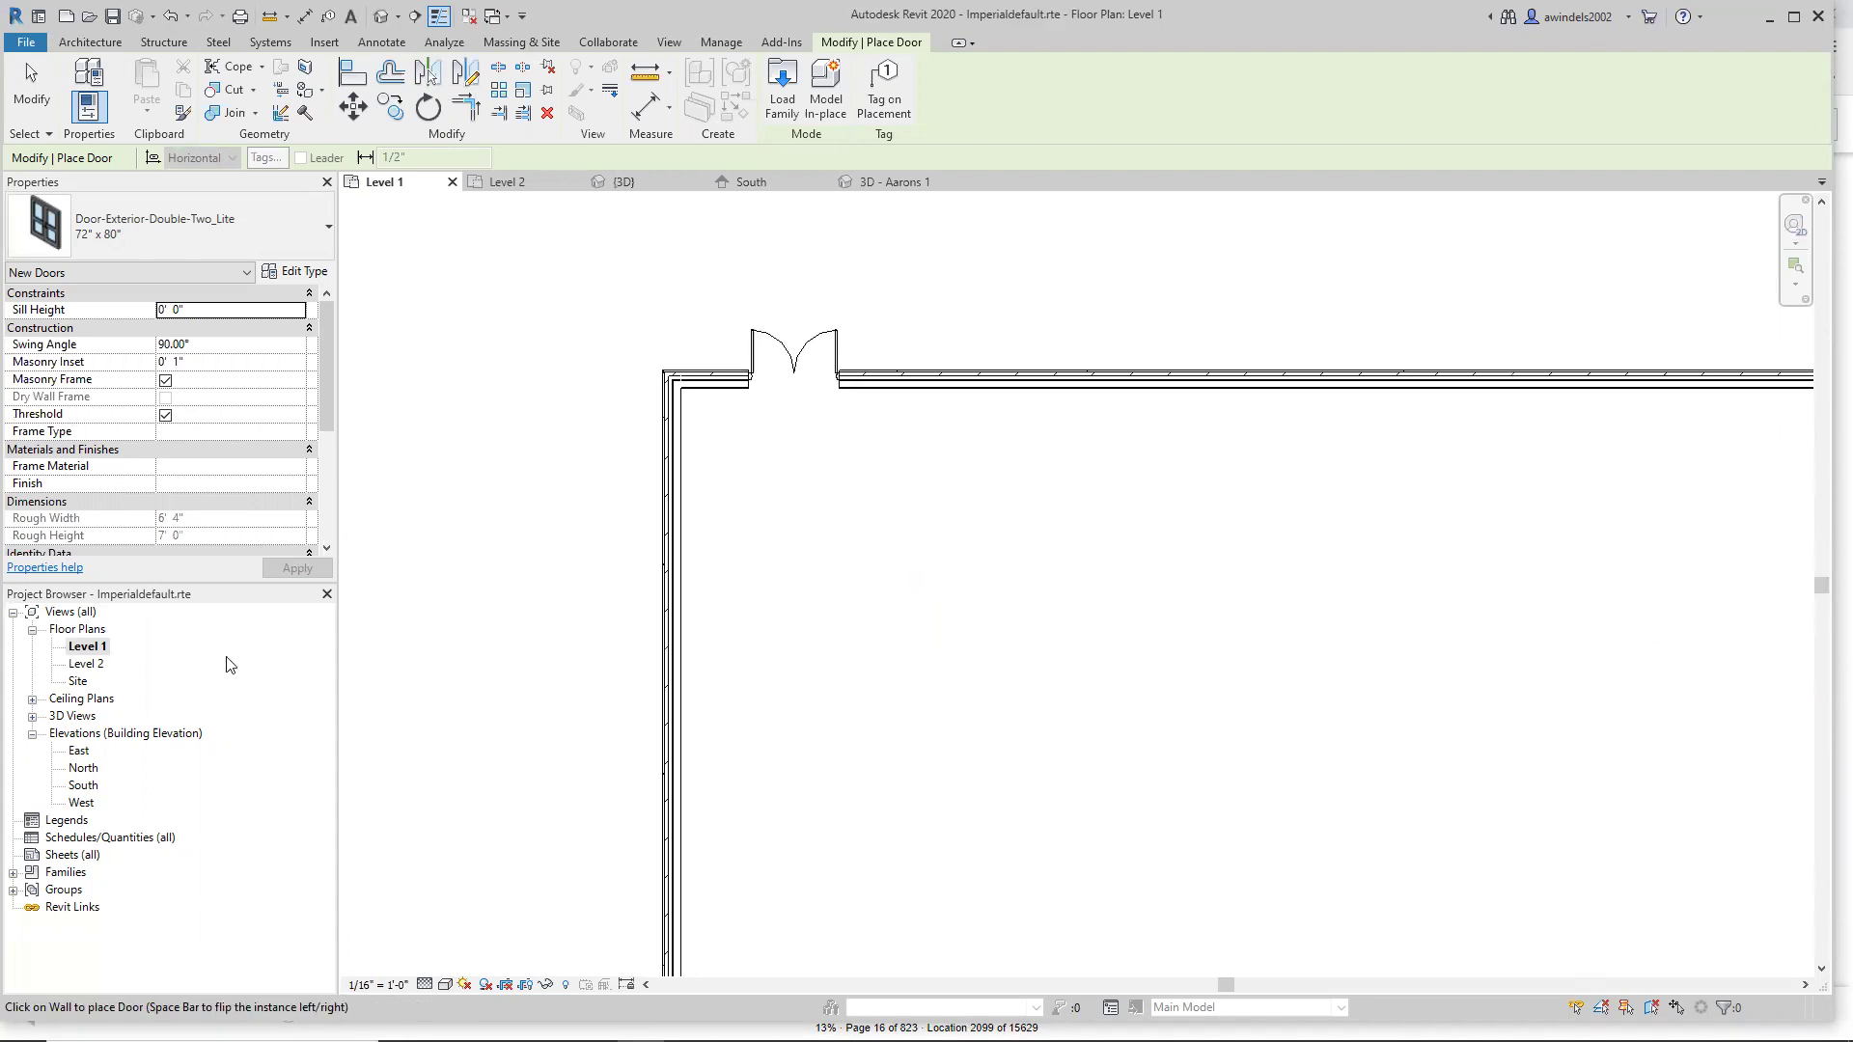
Expand the project's 3D views and open the custom-named 3D view.
click(31, 716)
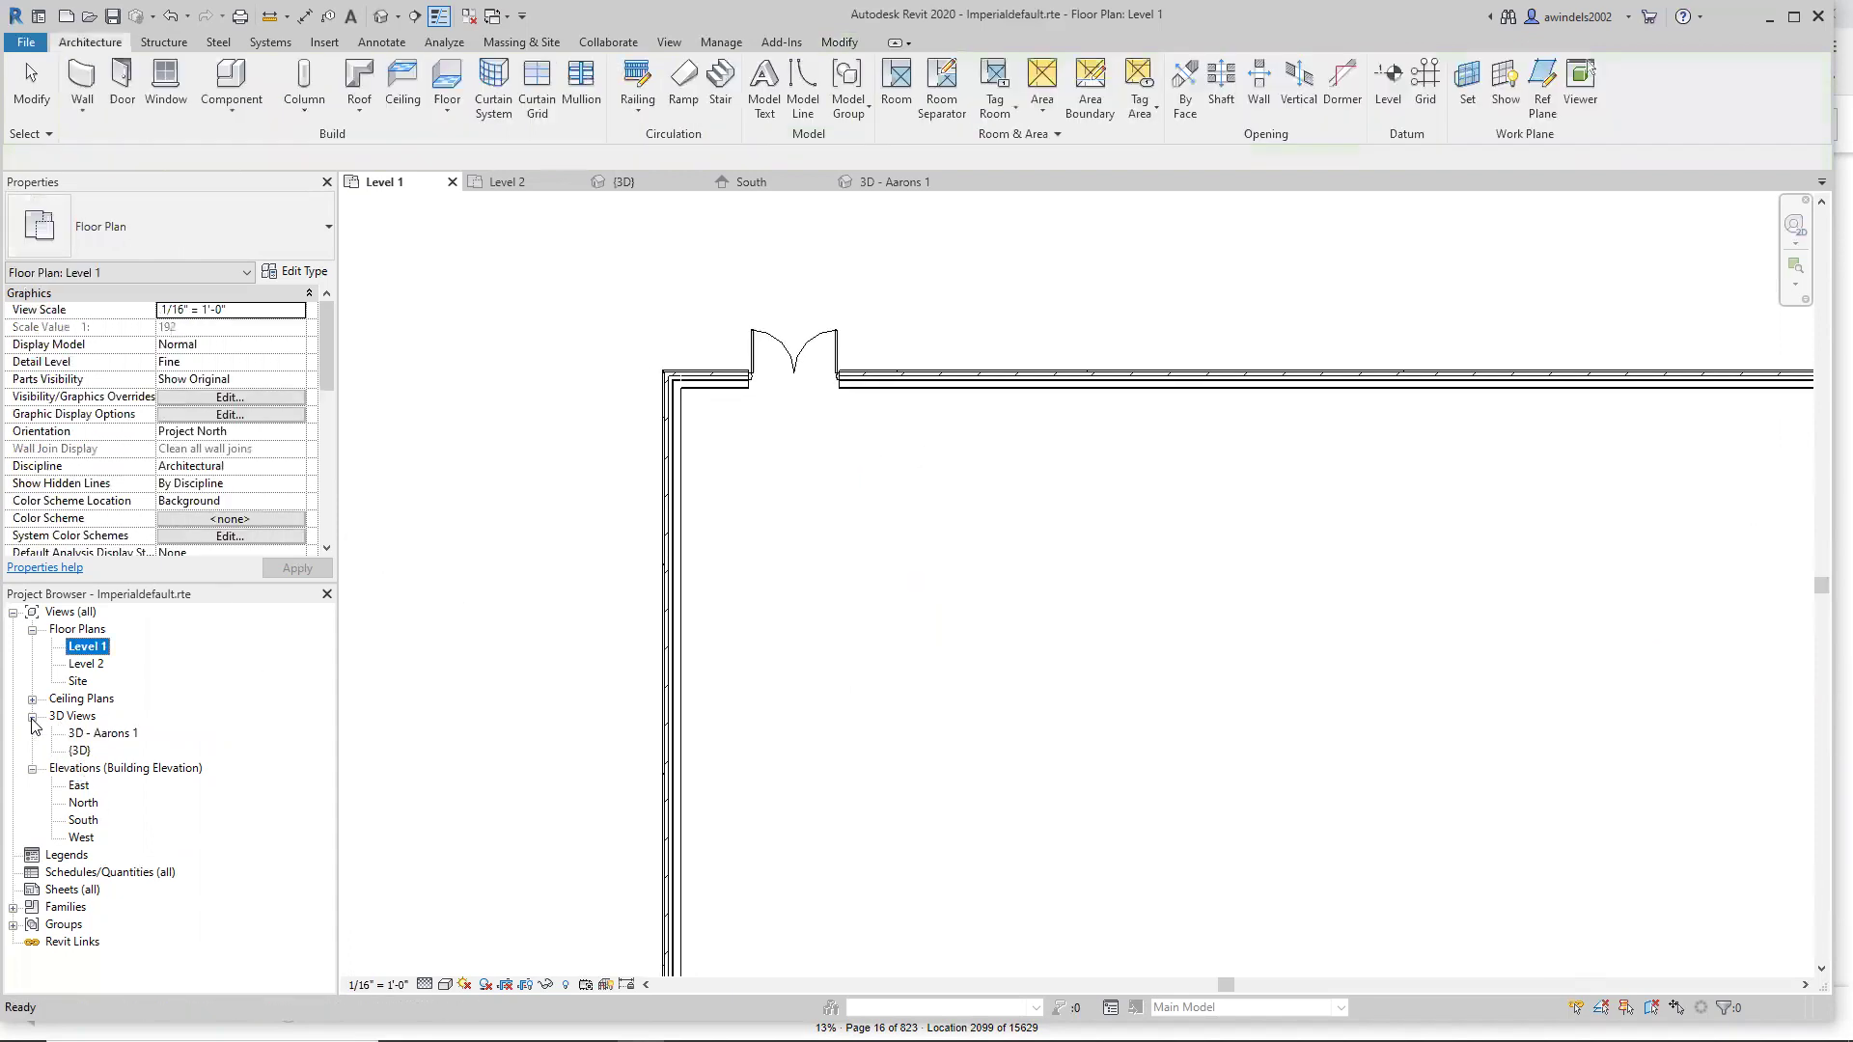
click(97, 734)
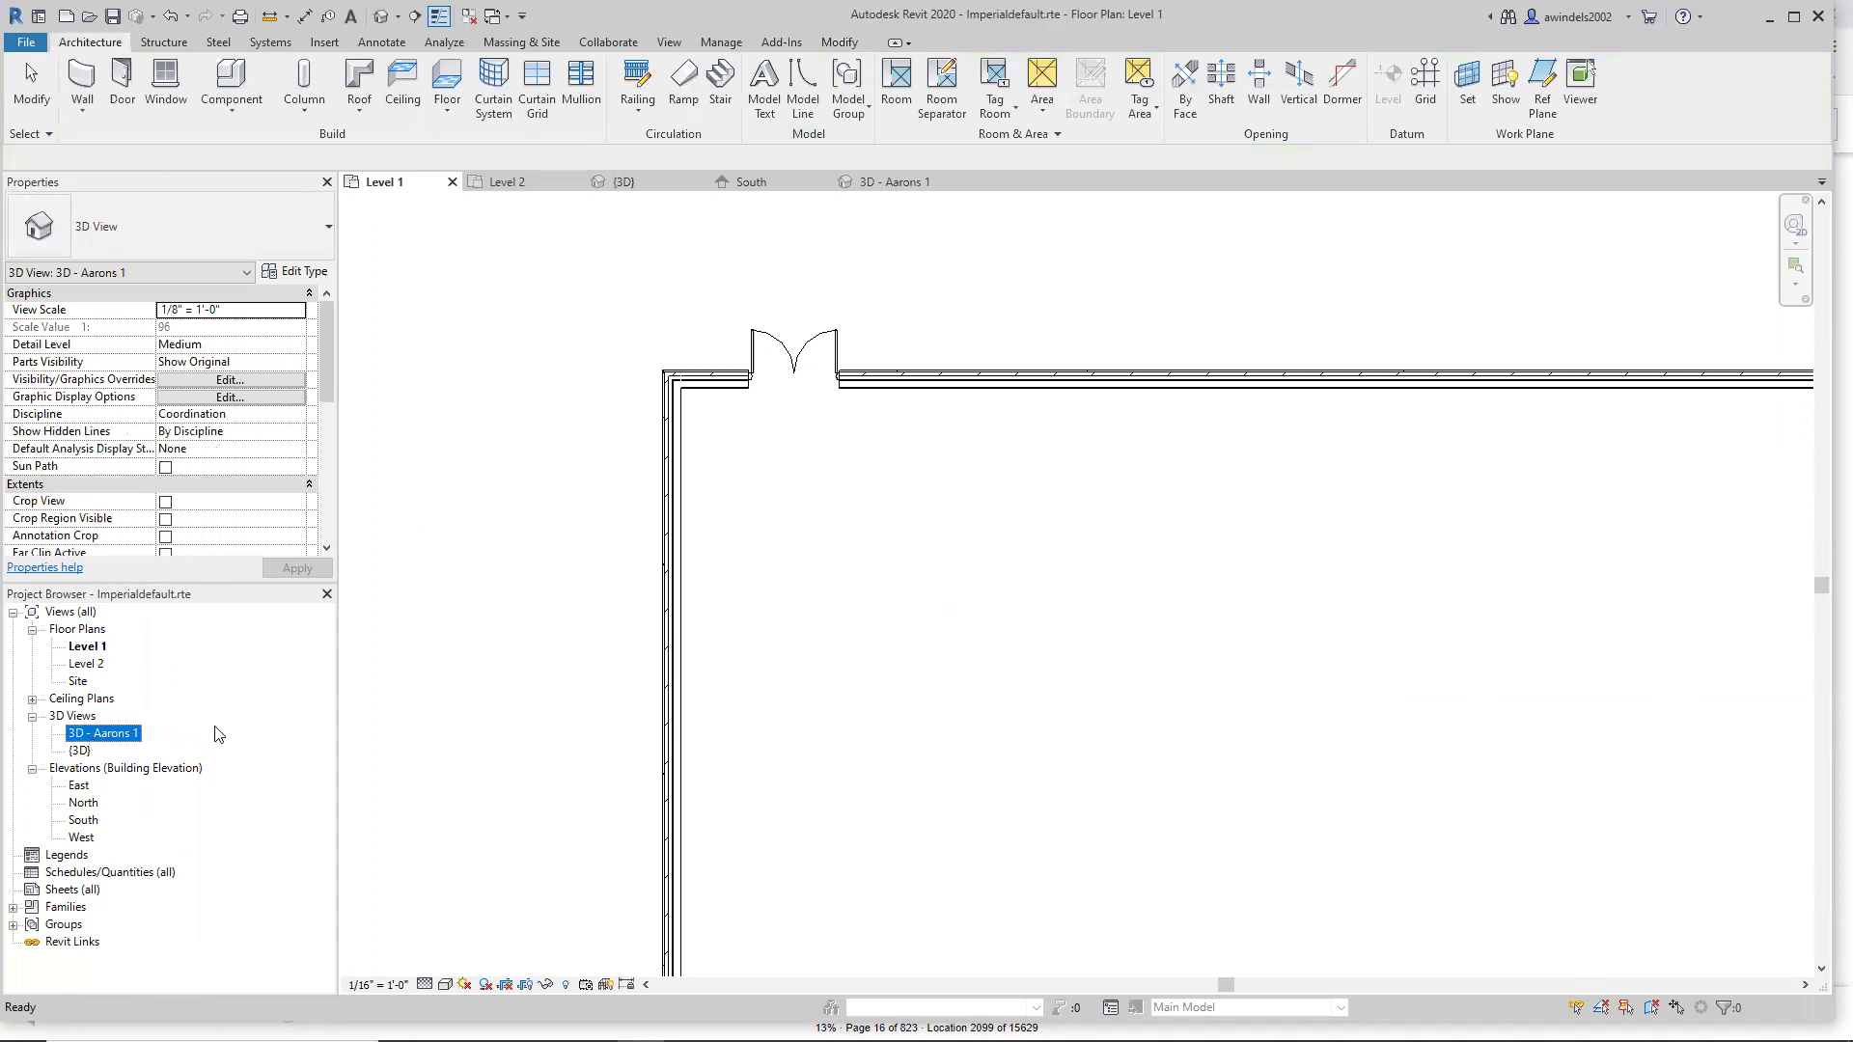
double_click(103, 739)
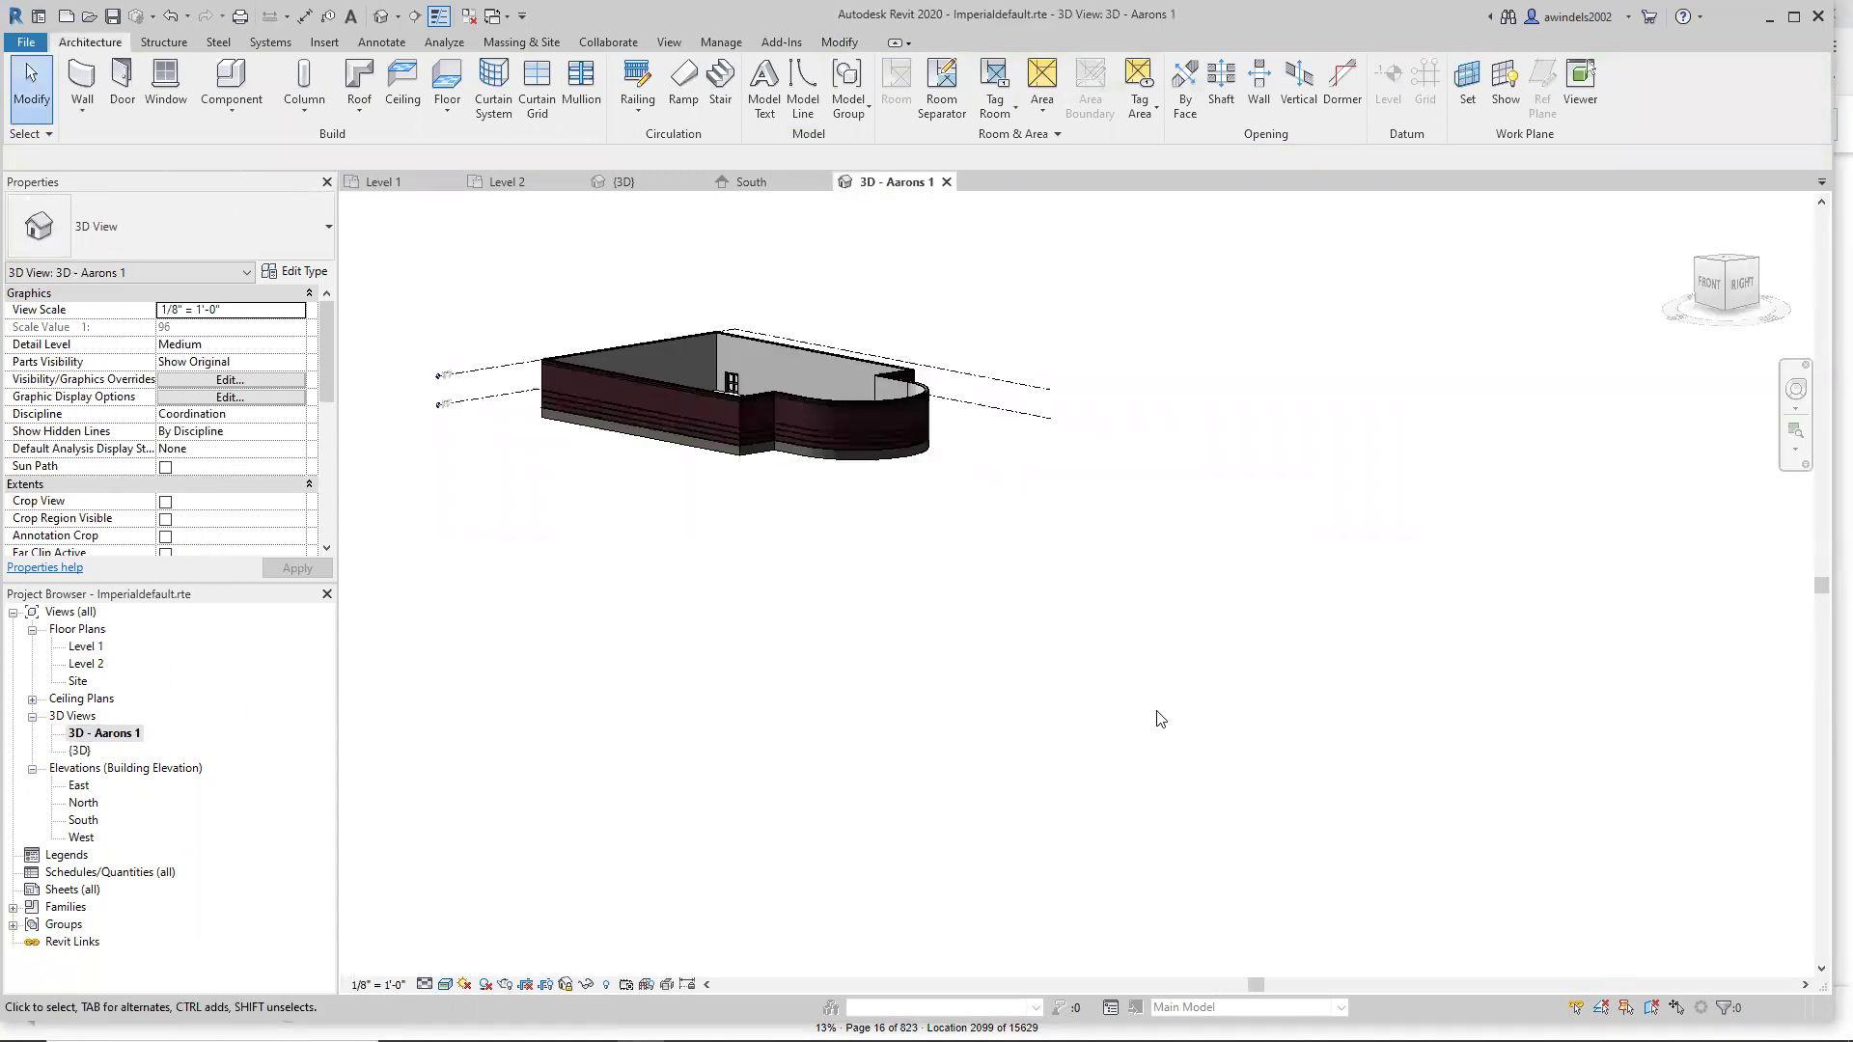
Examine the newly placed double door and the surrounding brick walls in the shaded 3D view.
middle_drag(831, 495, 891, 569)
scroll(772, 447, up, 6)
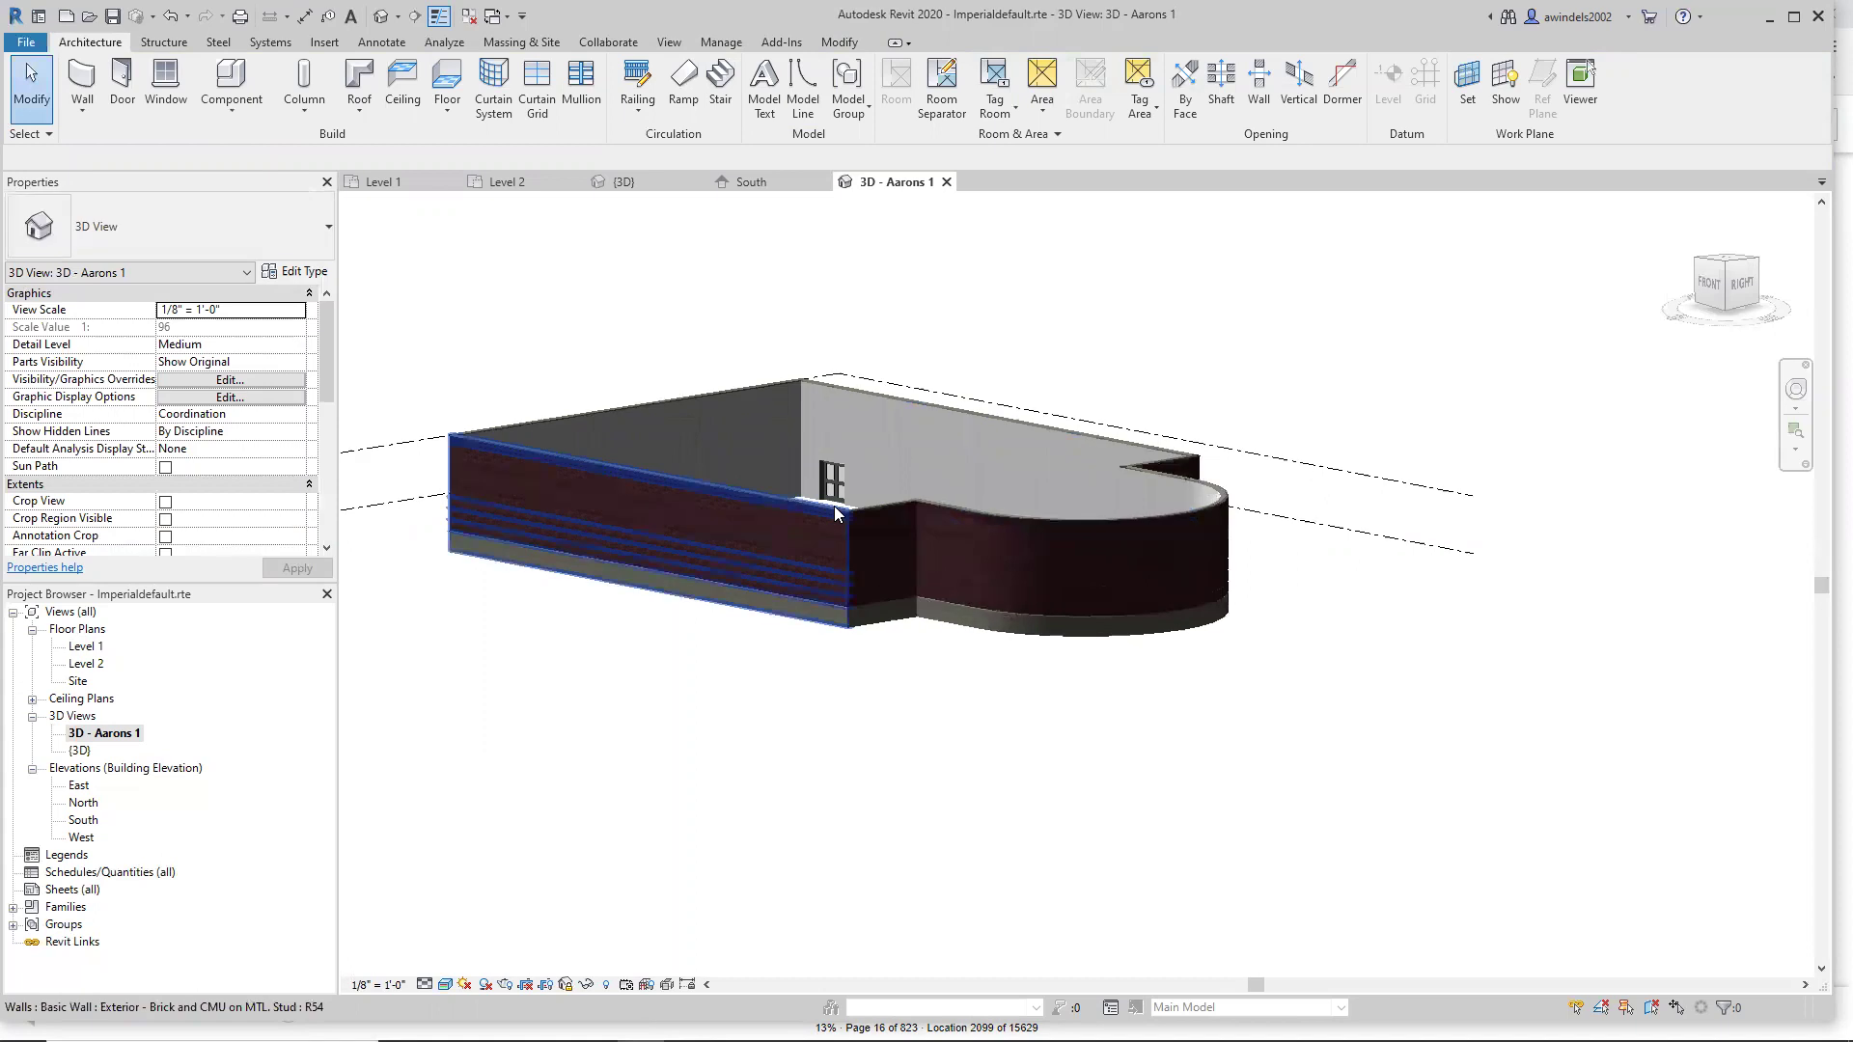
click(1796, 389)
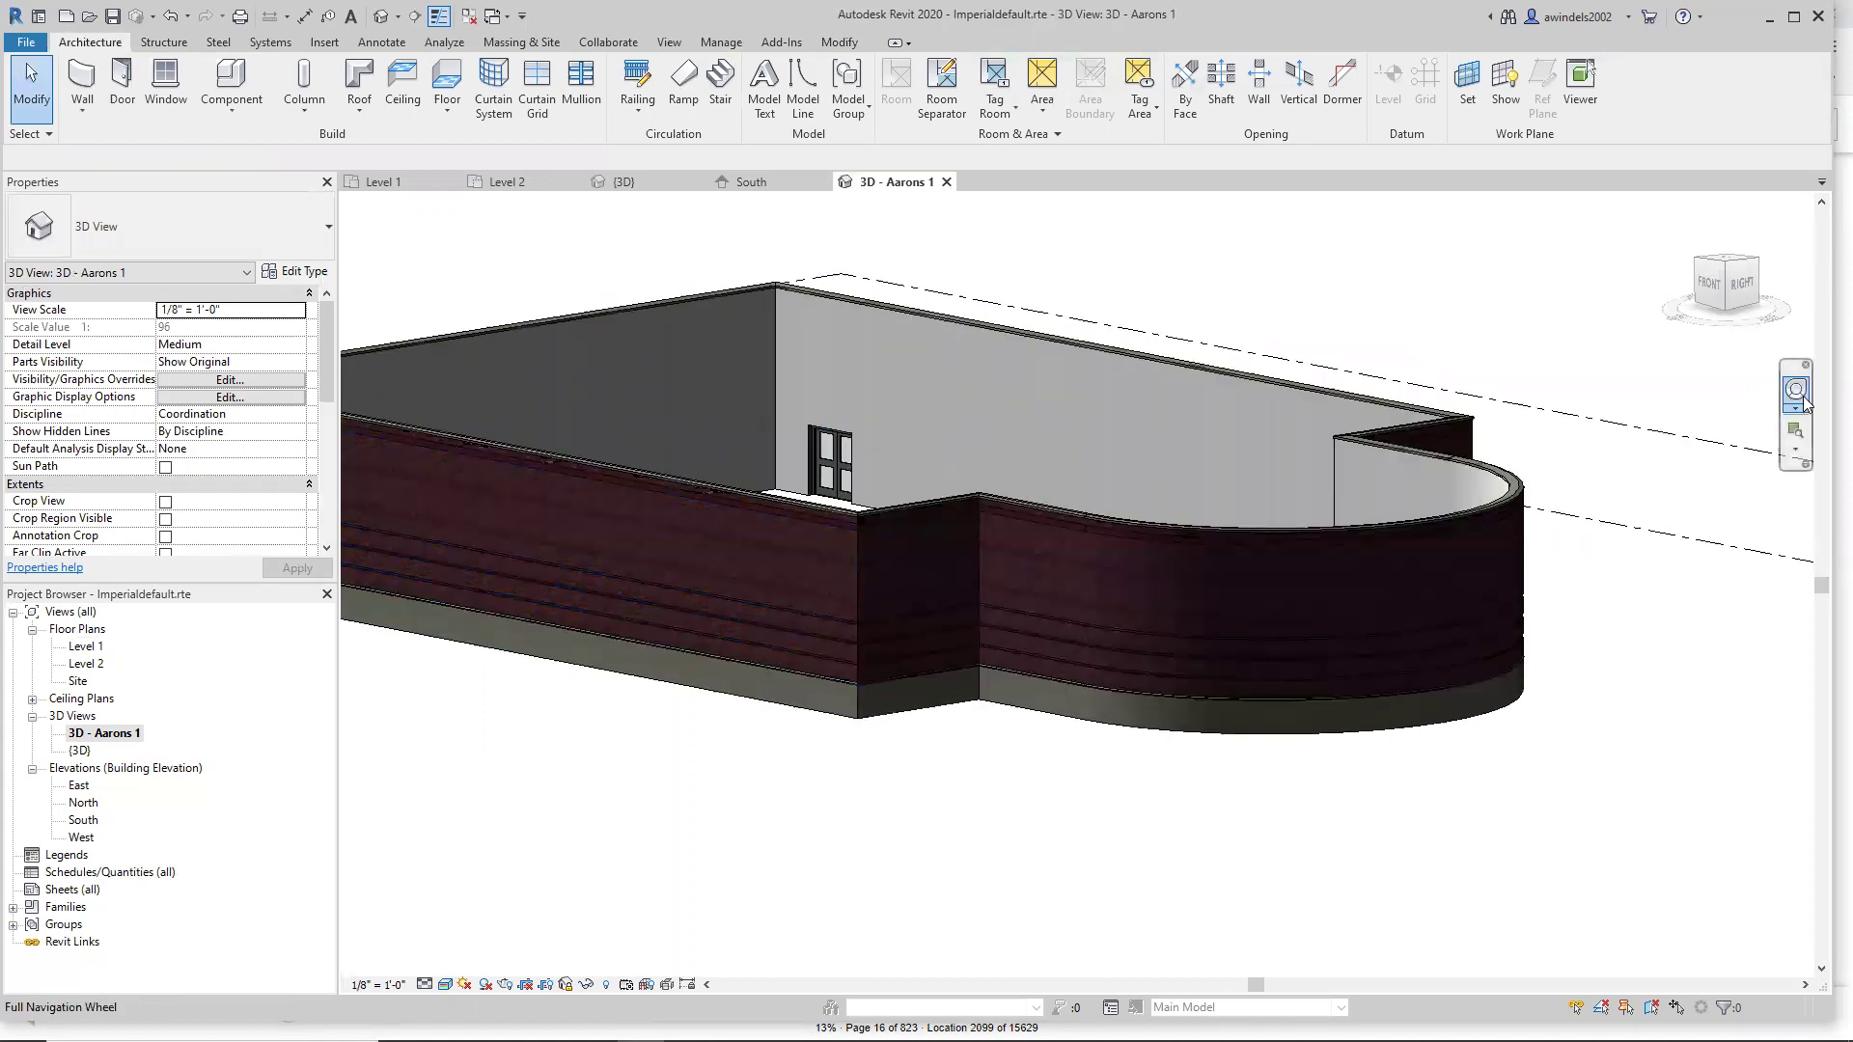
drag(1460, 281, 1537, 309)
key(Escape)
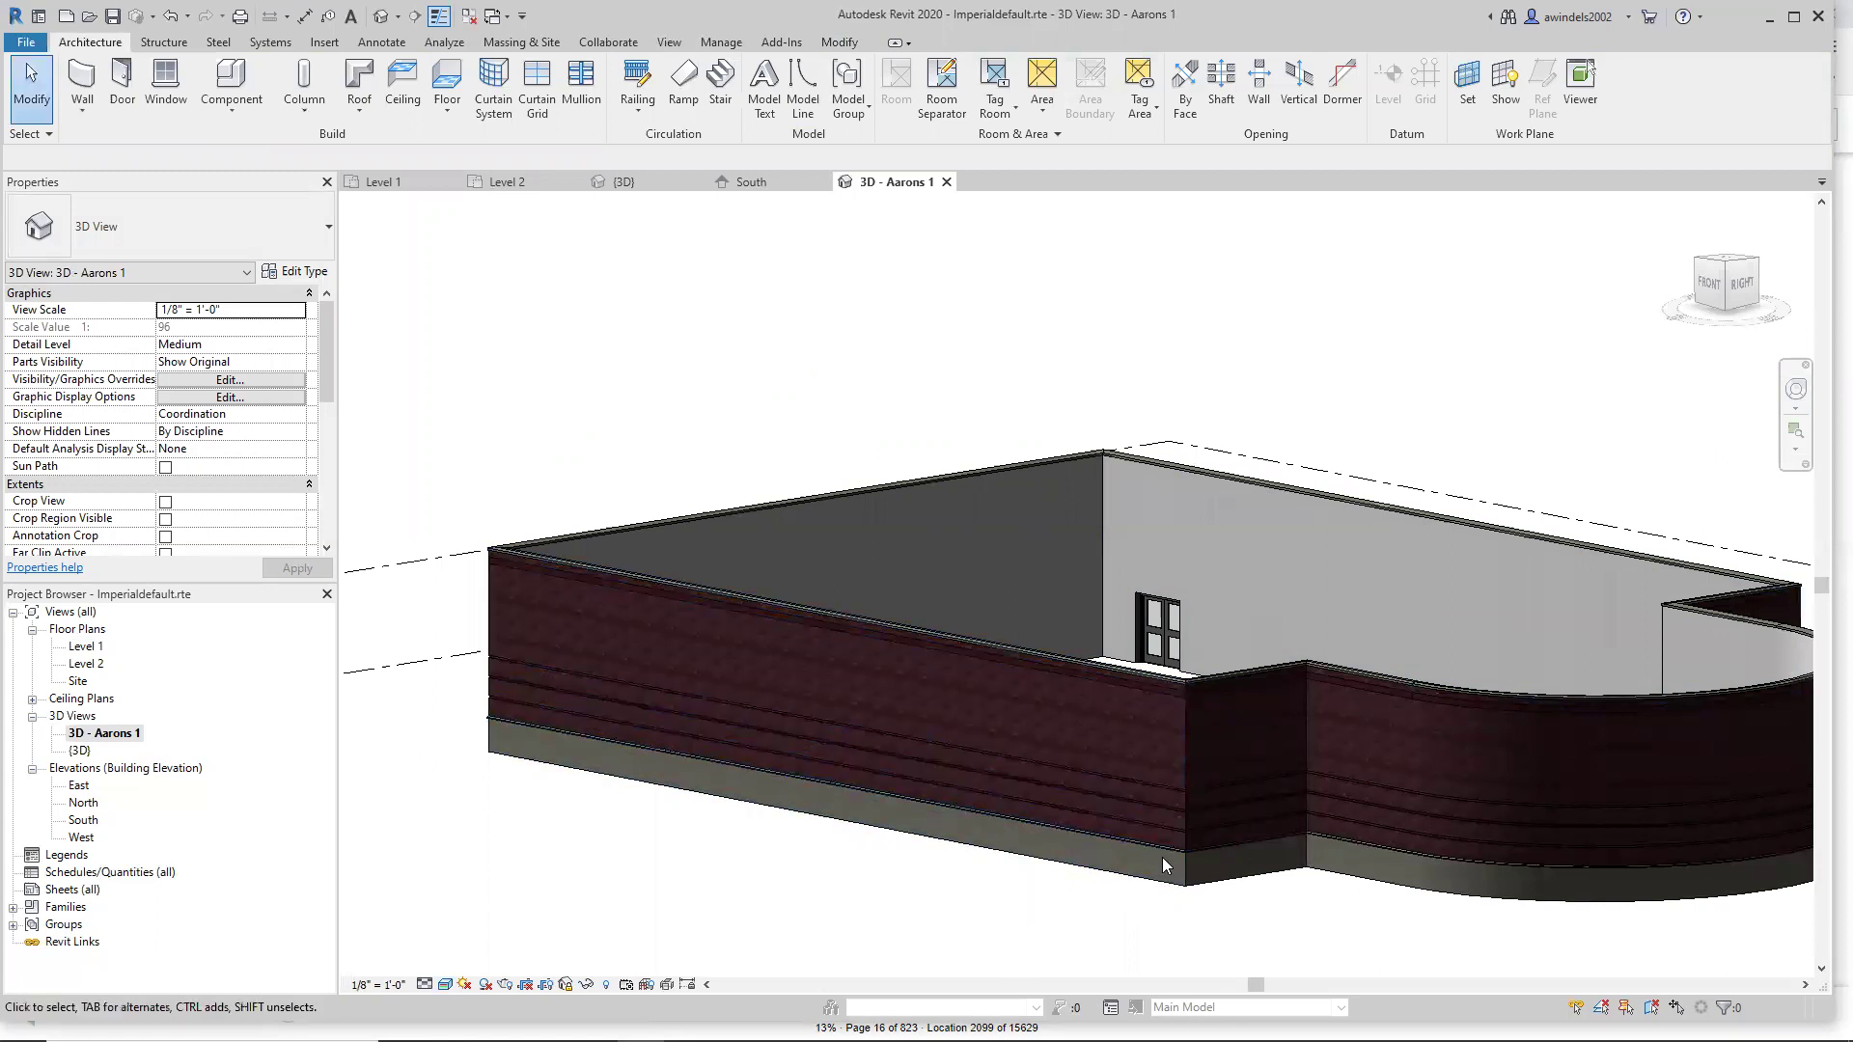
scroll(1453, 439, down, 5)
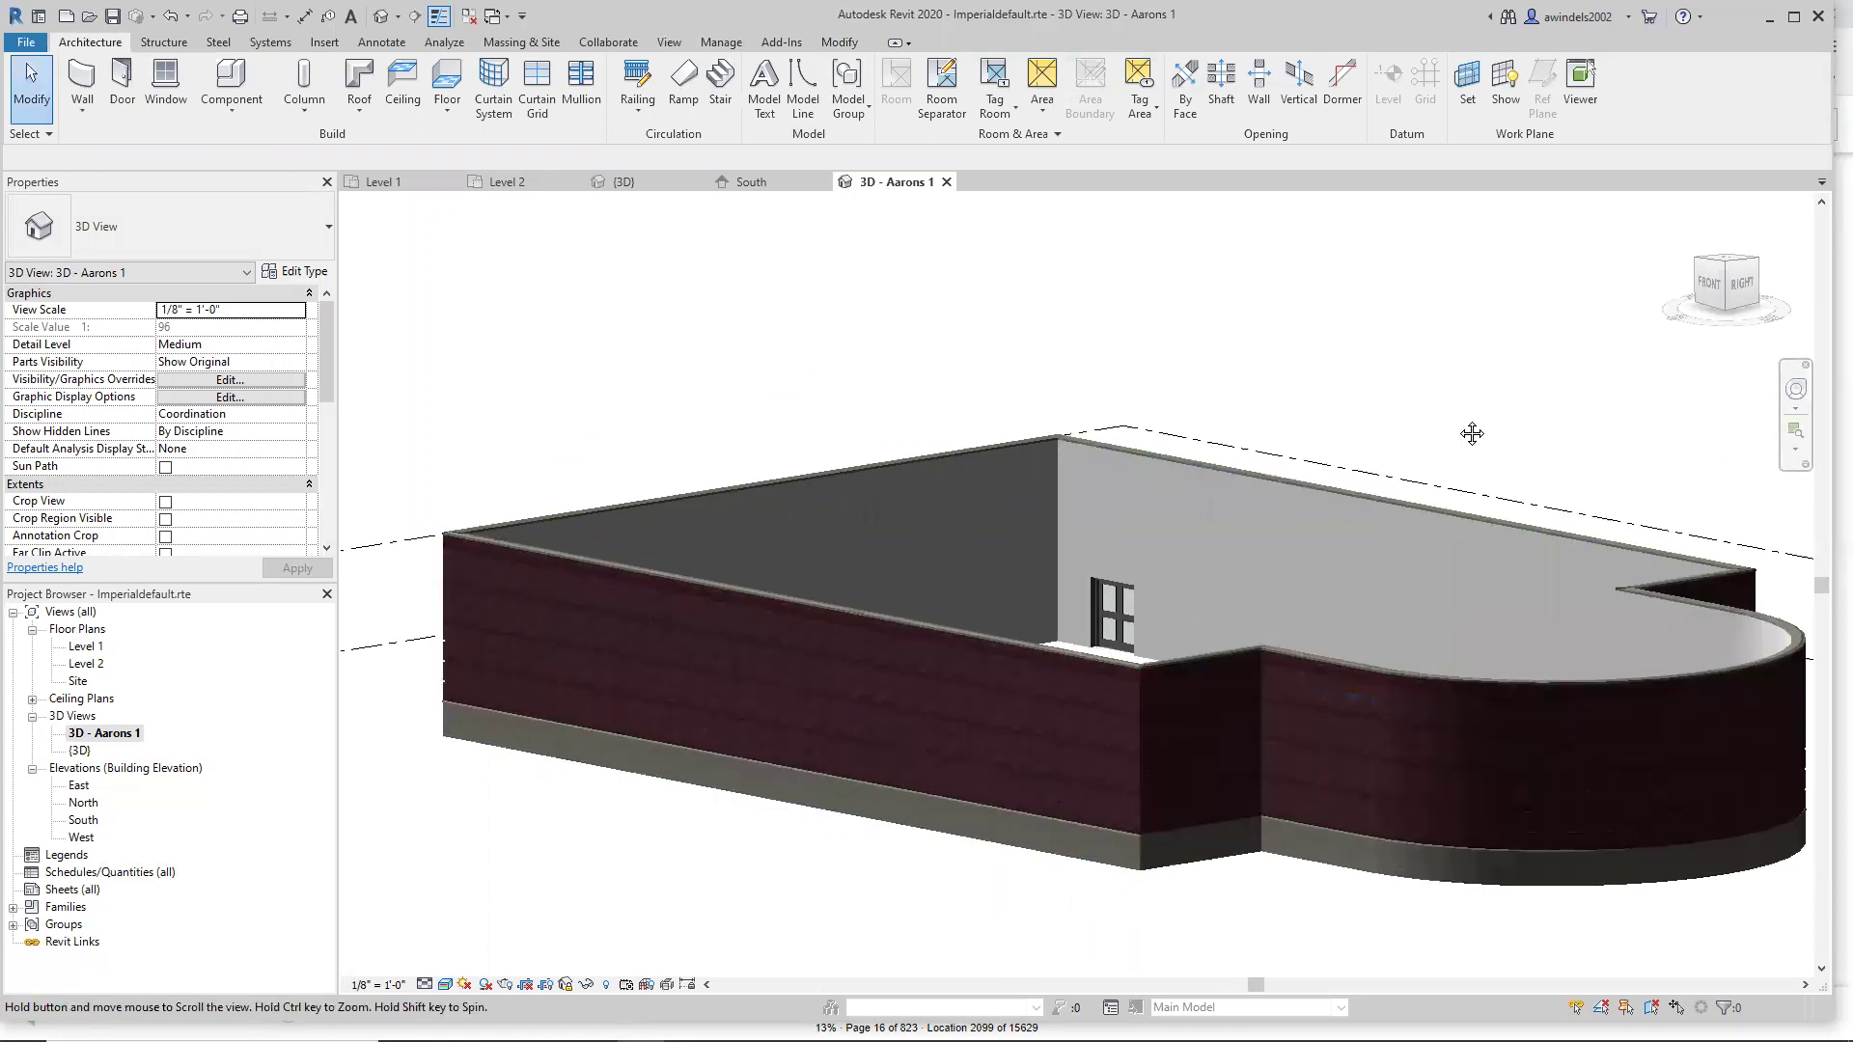
scroll(1453, 430, down, 3)
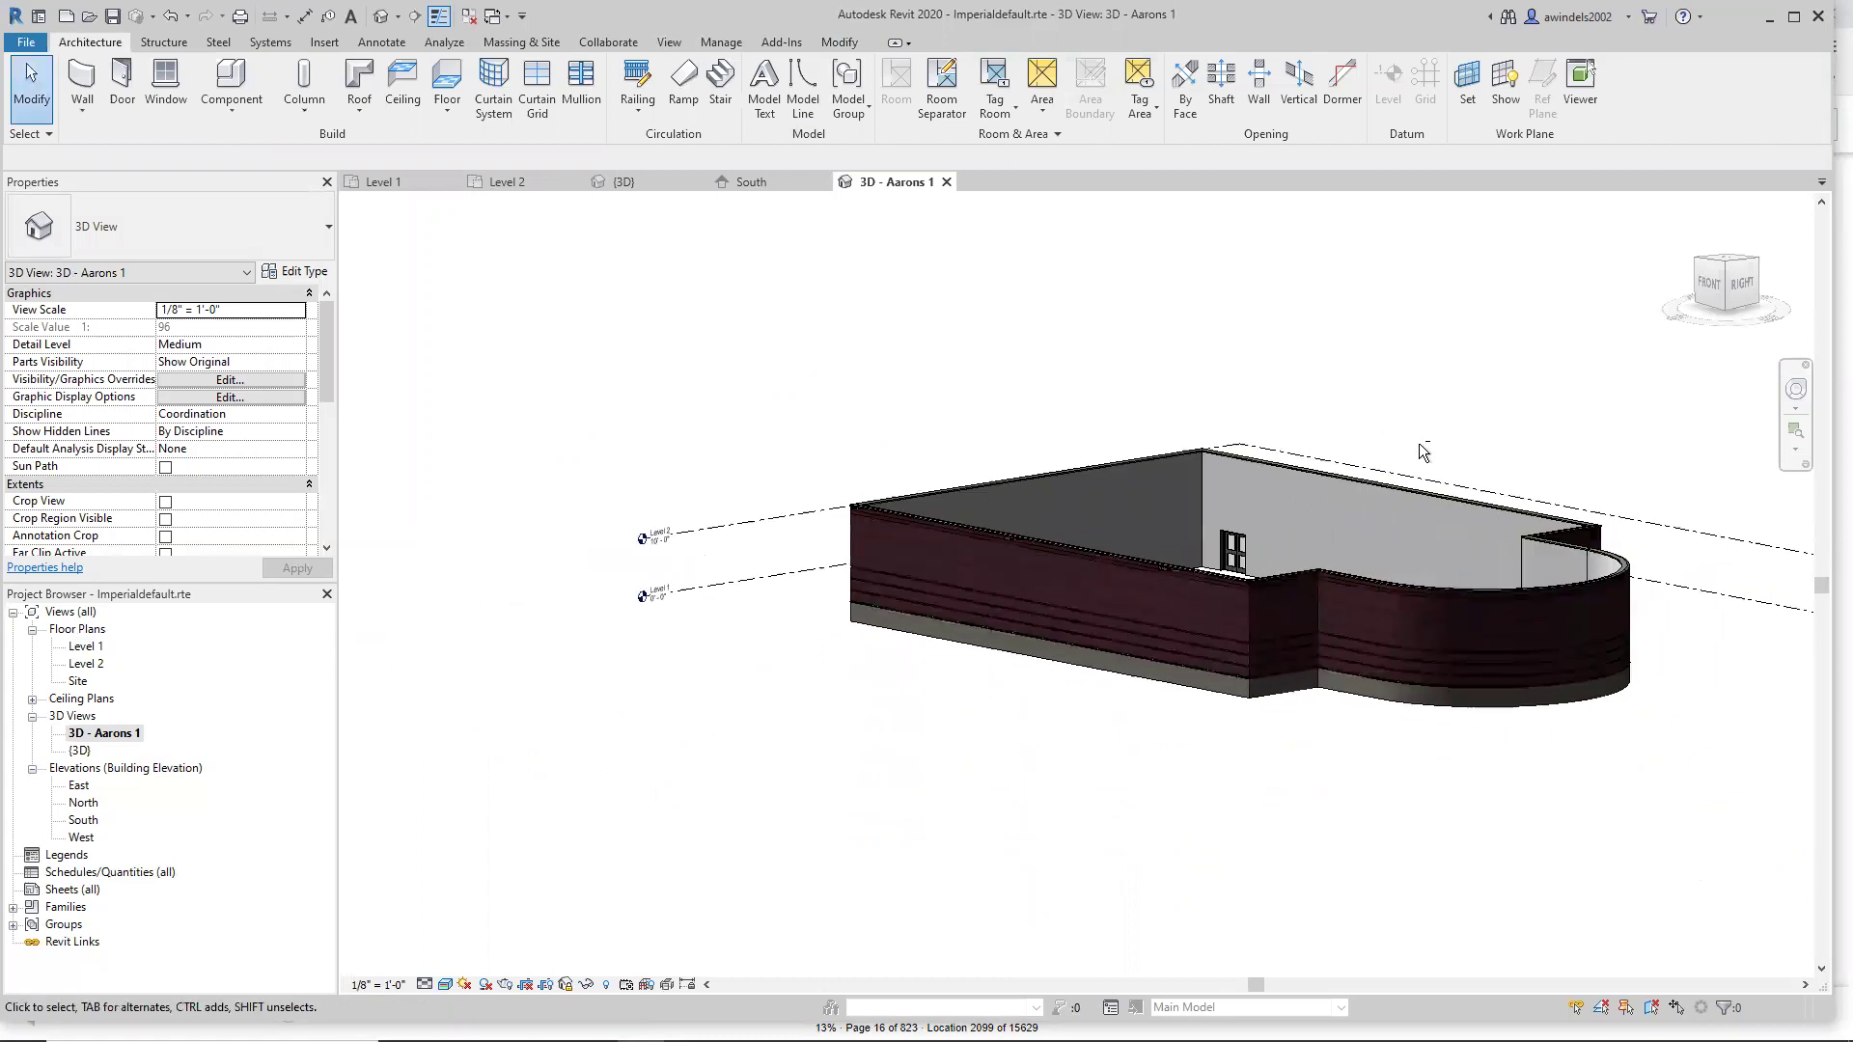
middle_drag(1409, 469, 1390, 473)
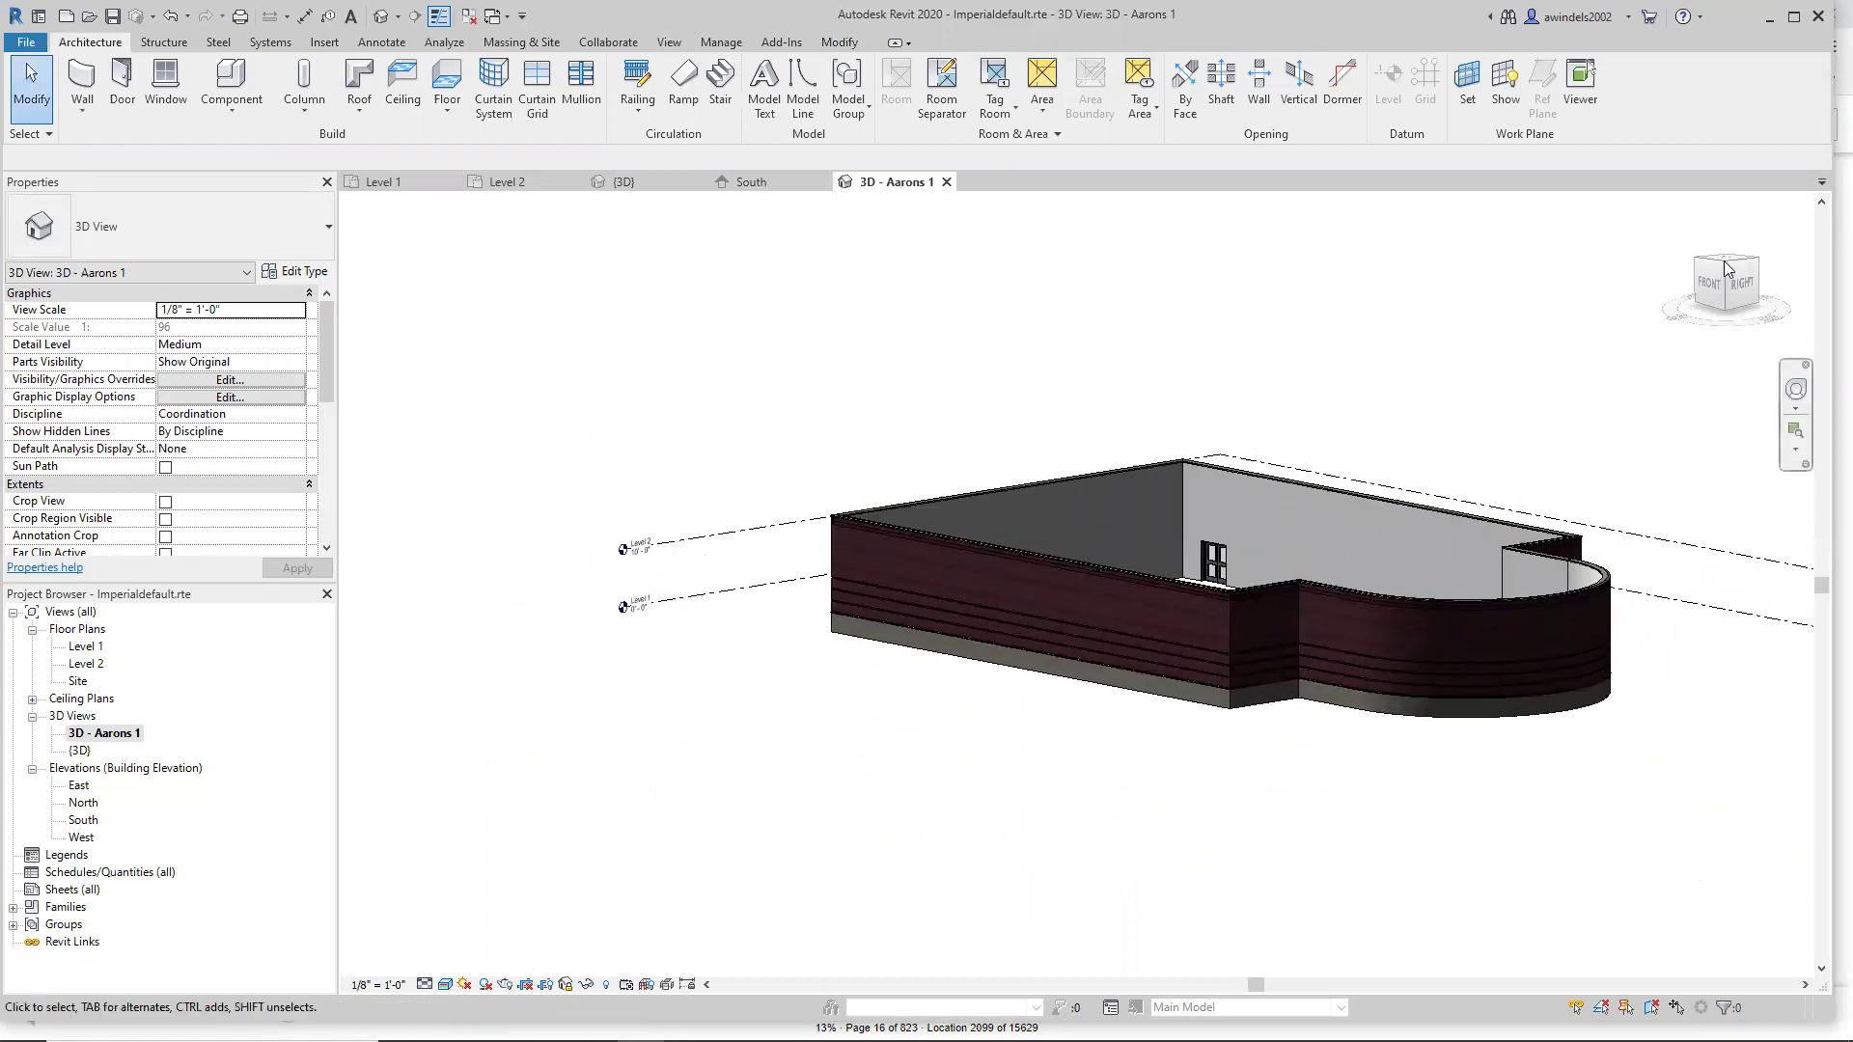
scroll(1472, 438, up, 3)
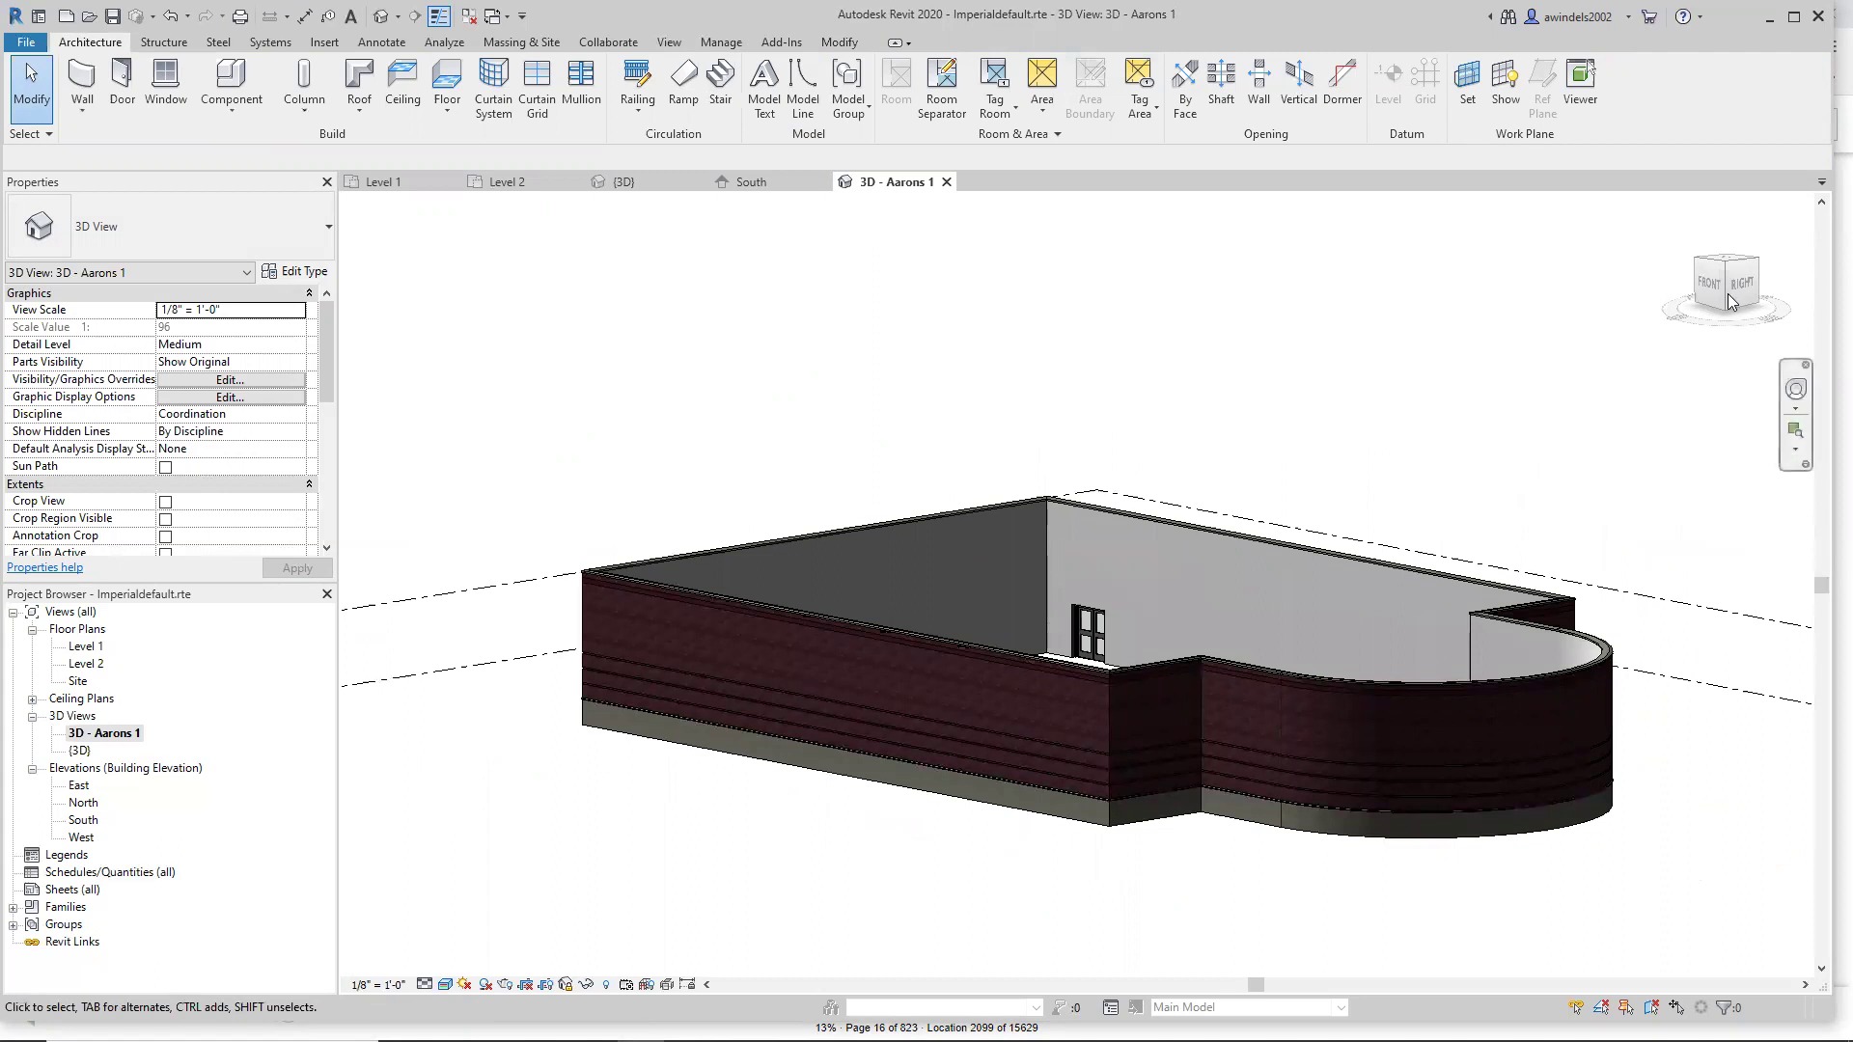
middle_drag(1402, 531, 1441, 495)
scroll(1046, 619, up, 8)
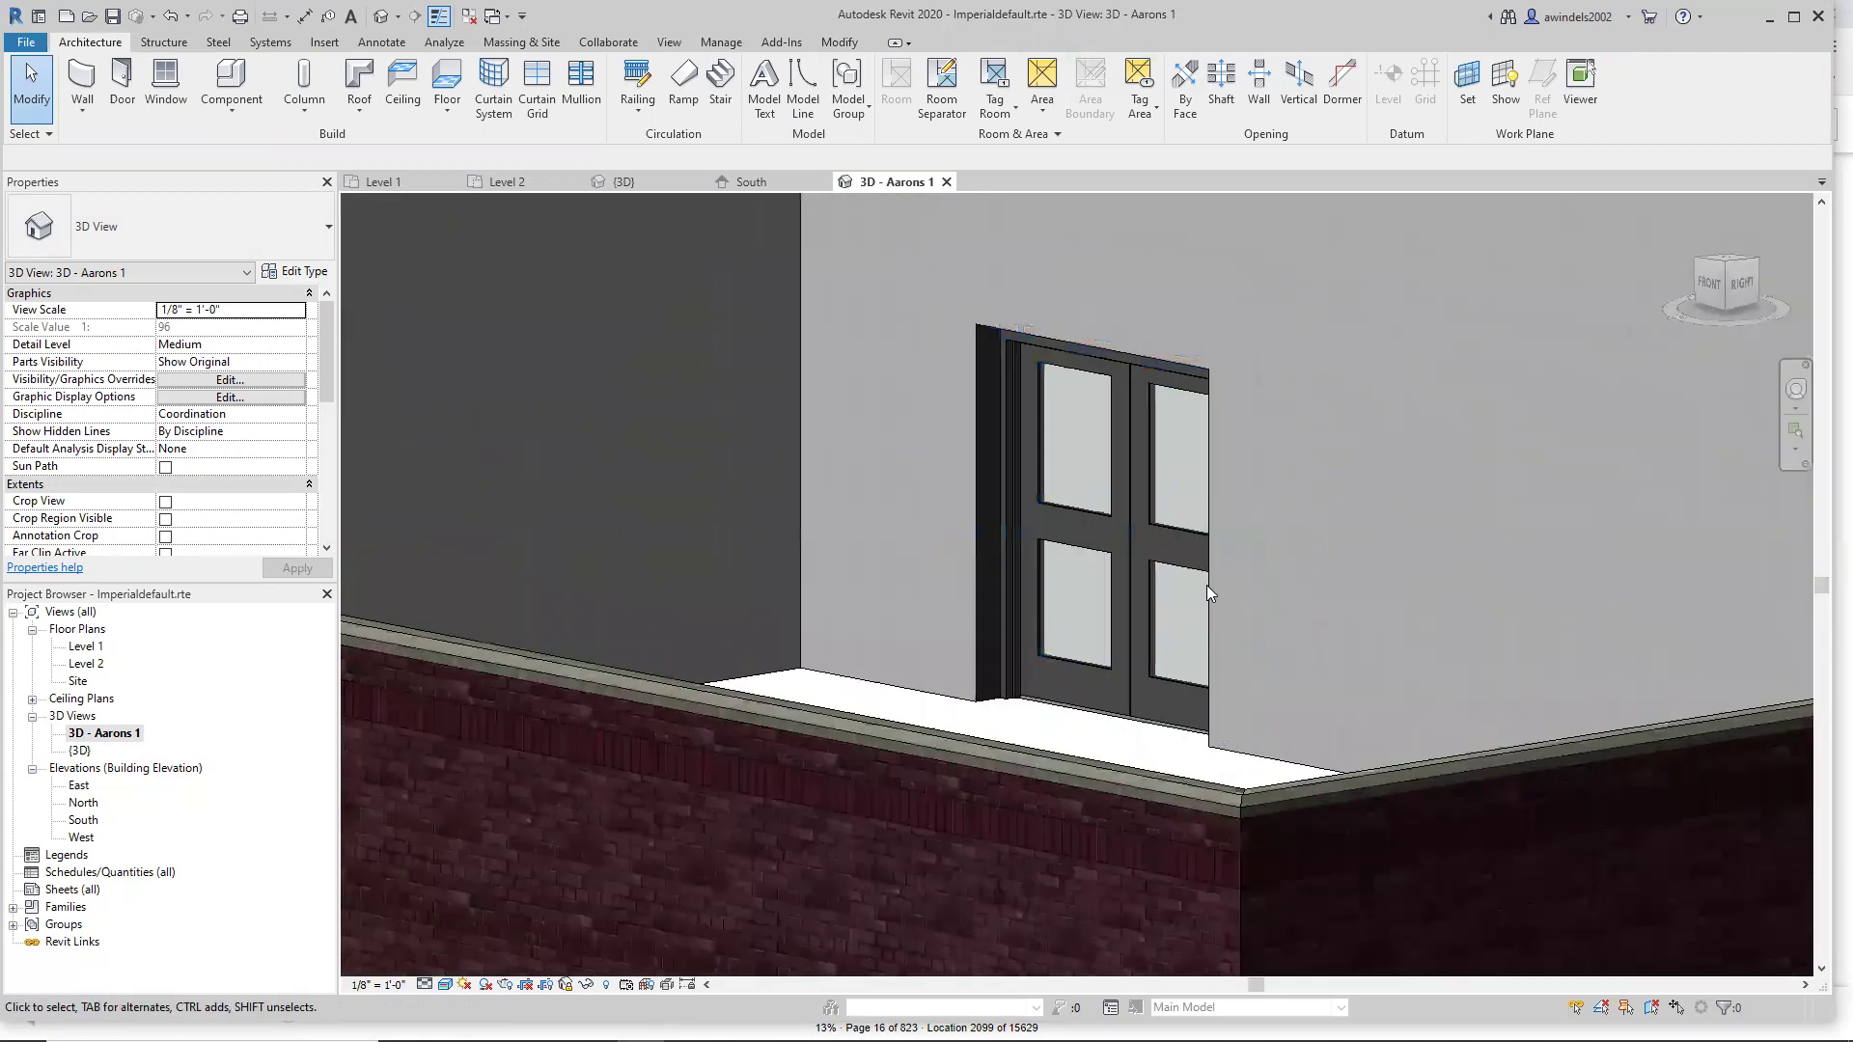
Open the default {3D} view and inspect the double door within the whole building.
double_click(80, 751)
scroll(873, 391, up, 6)
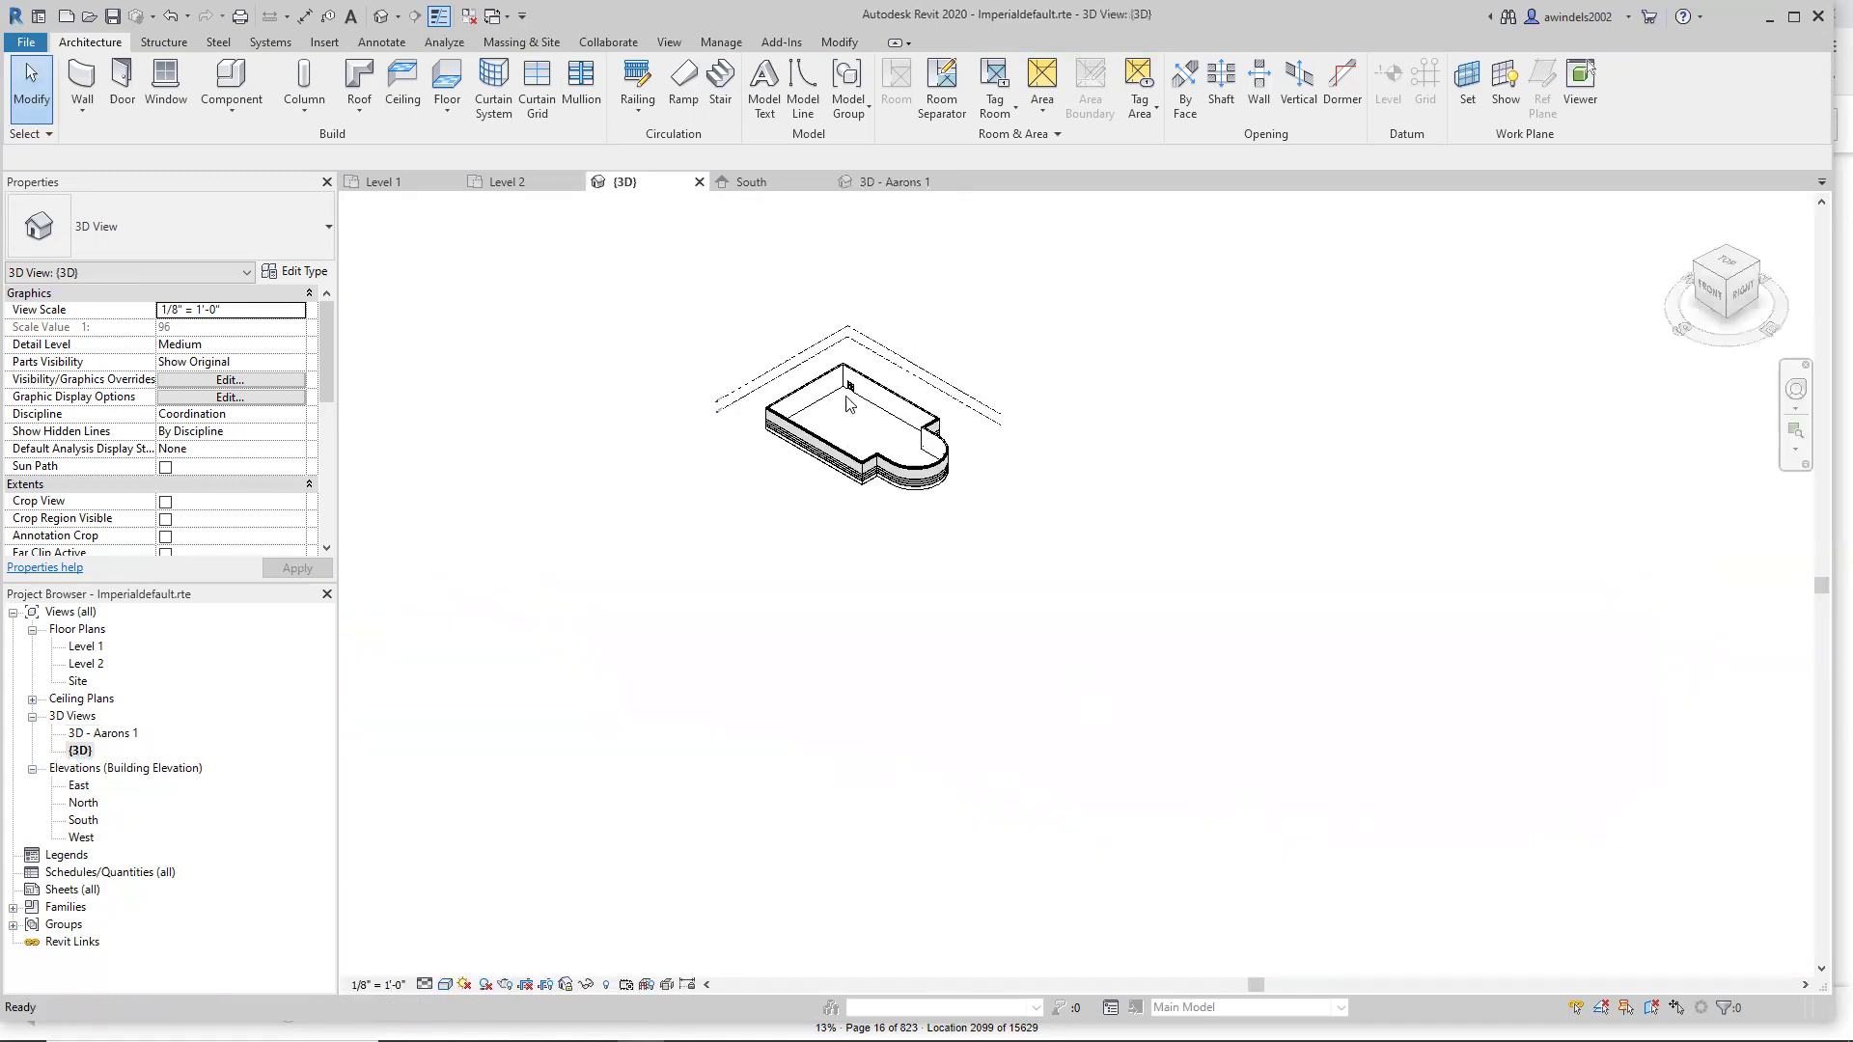
scroll(872, 390, up, 4)
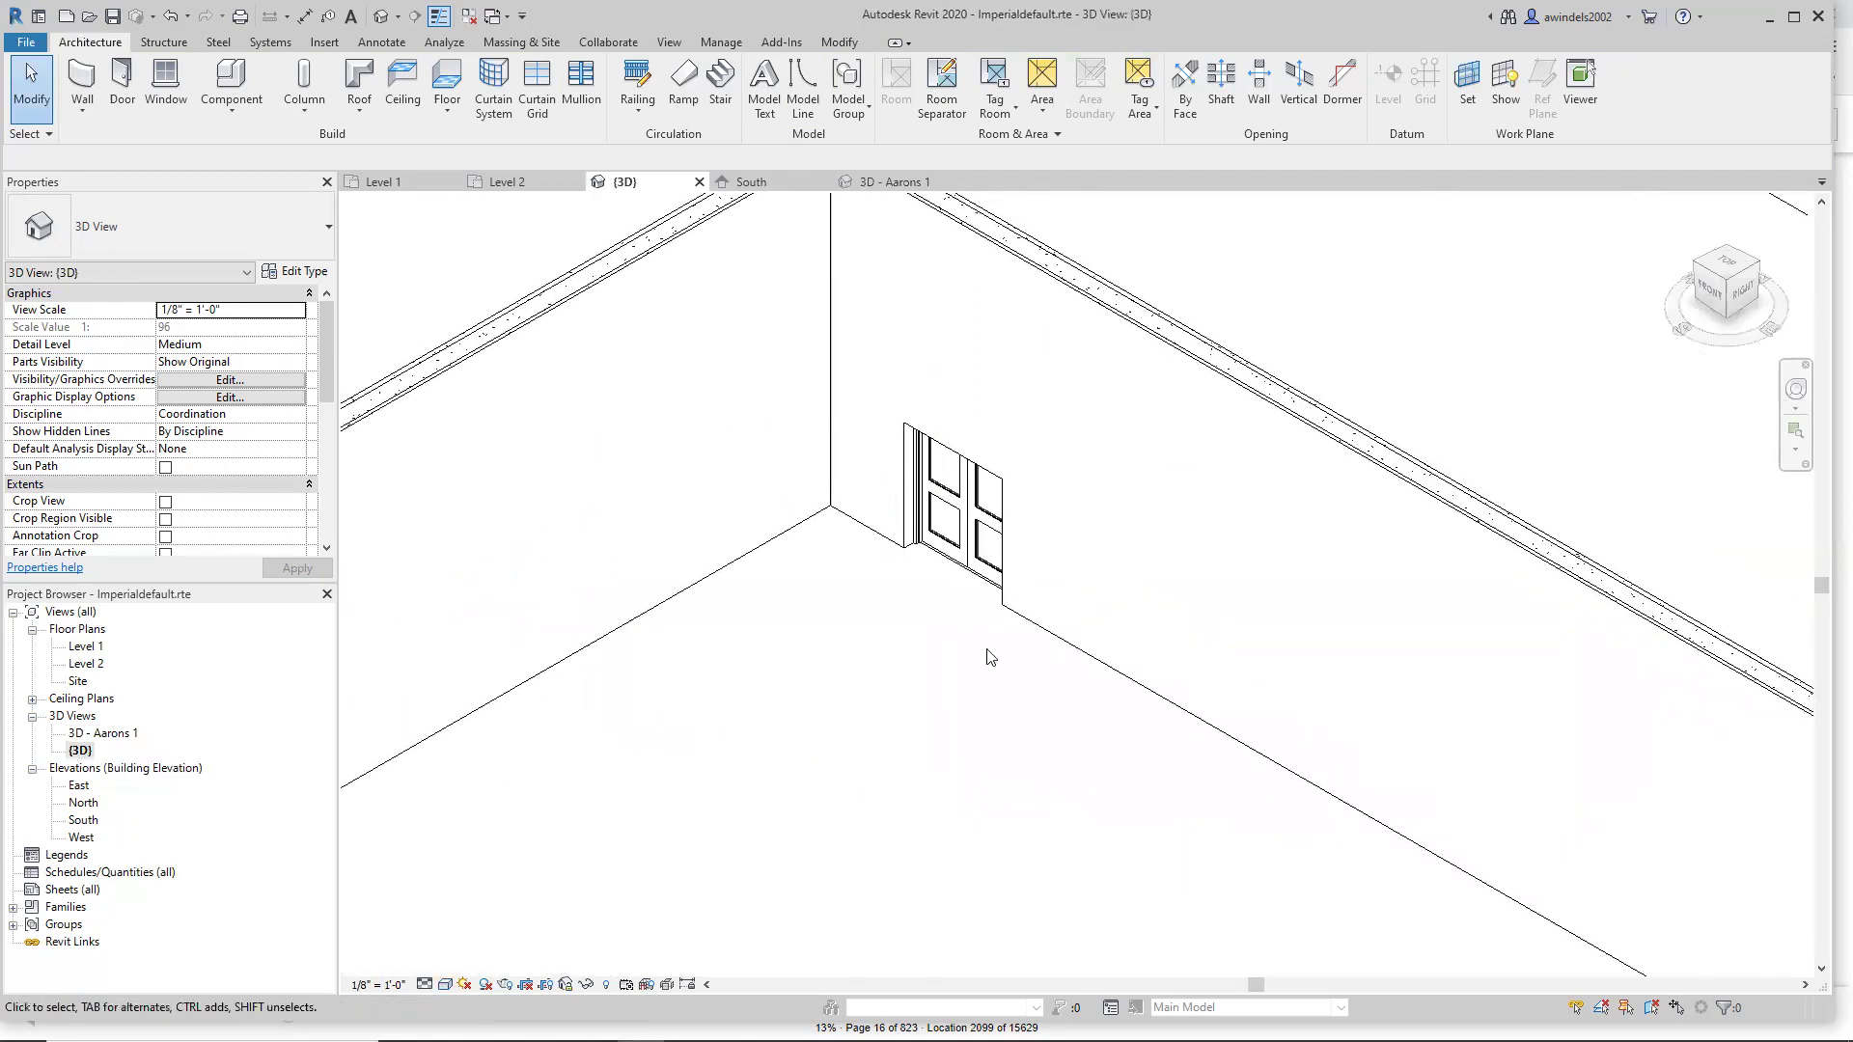
scroll(986, 651, down, 5)
middle_drag(994, 719, 1045, 552)
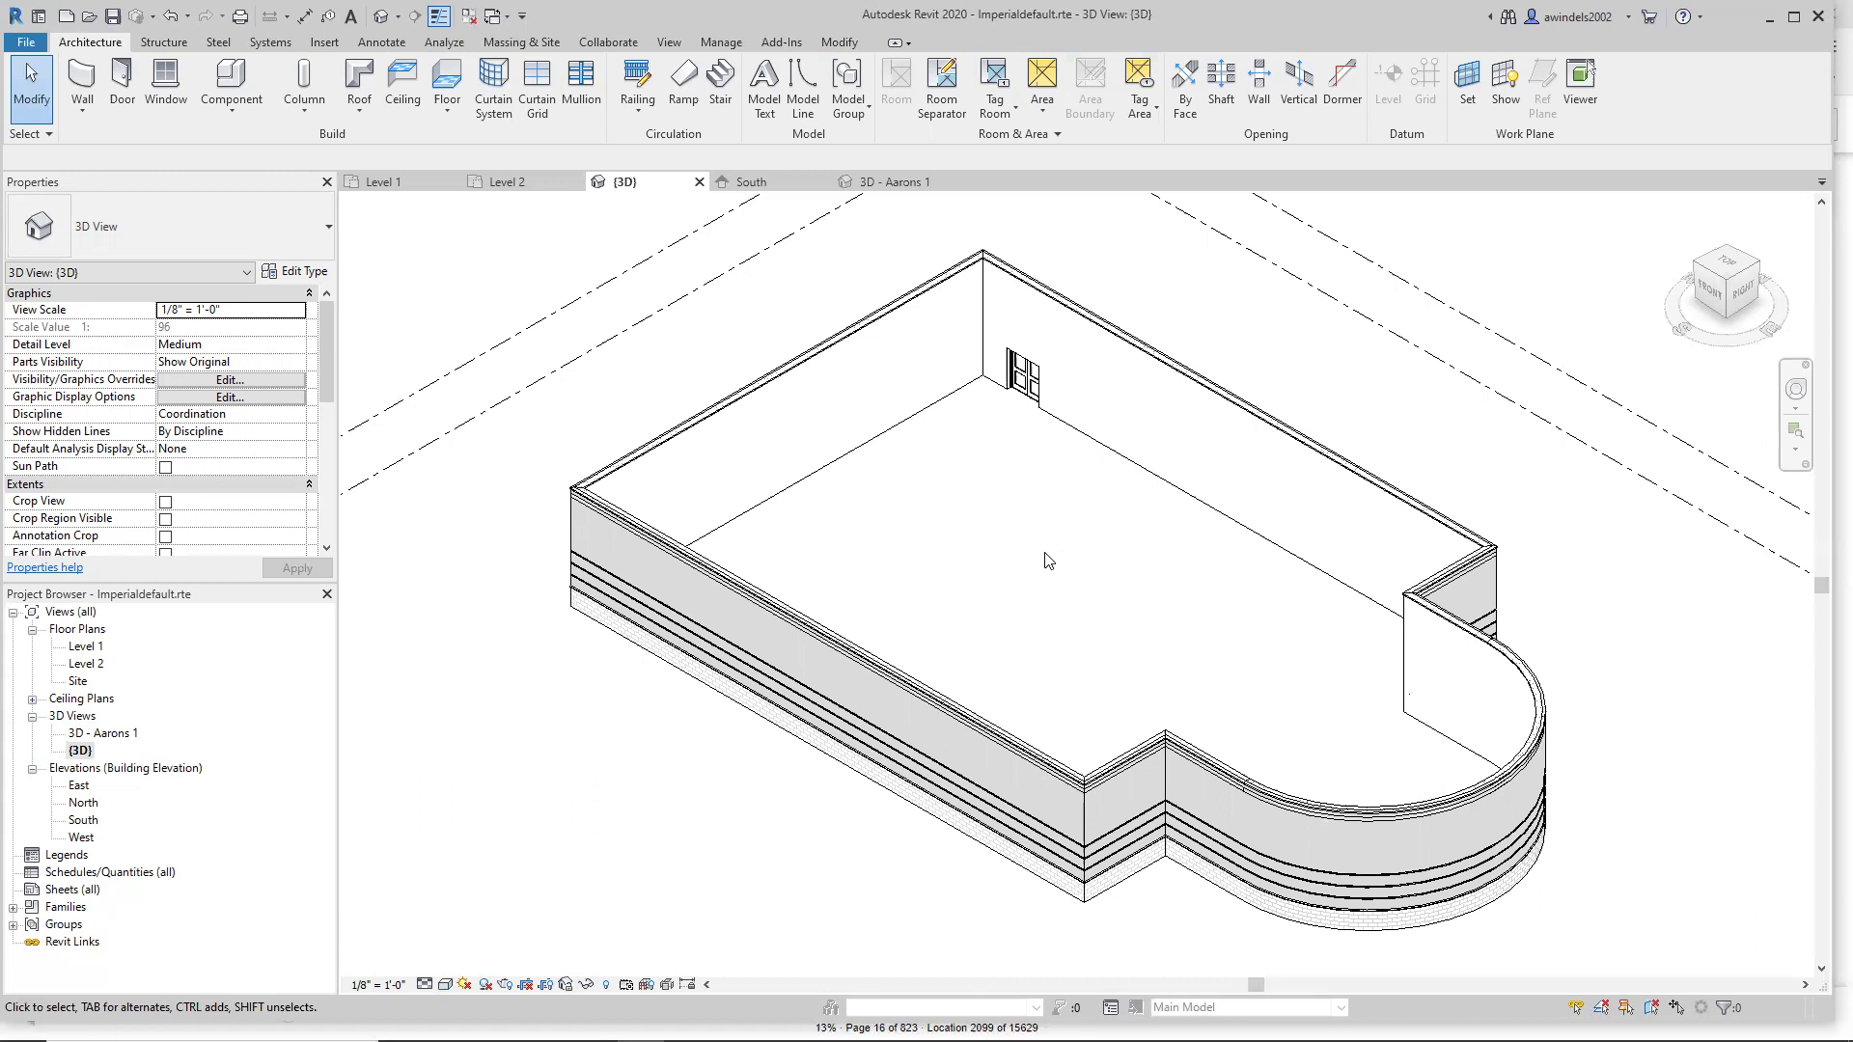
Review creating a new project template from the Architectural Template, browse the US Imperial template files, and cancel both dialogs.
click(26, 43)
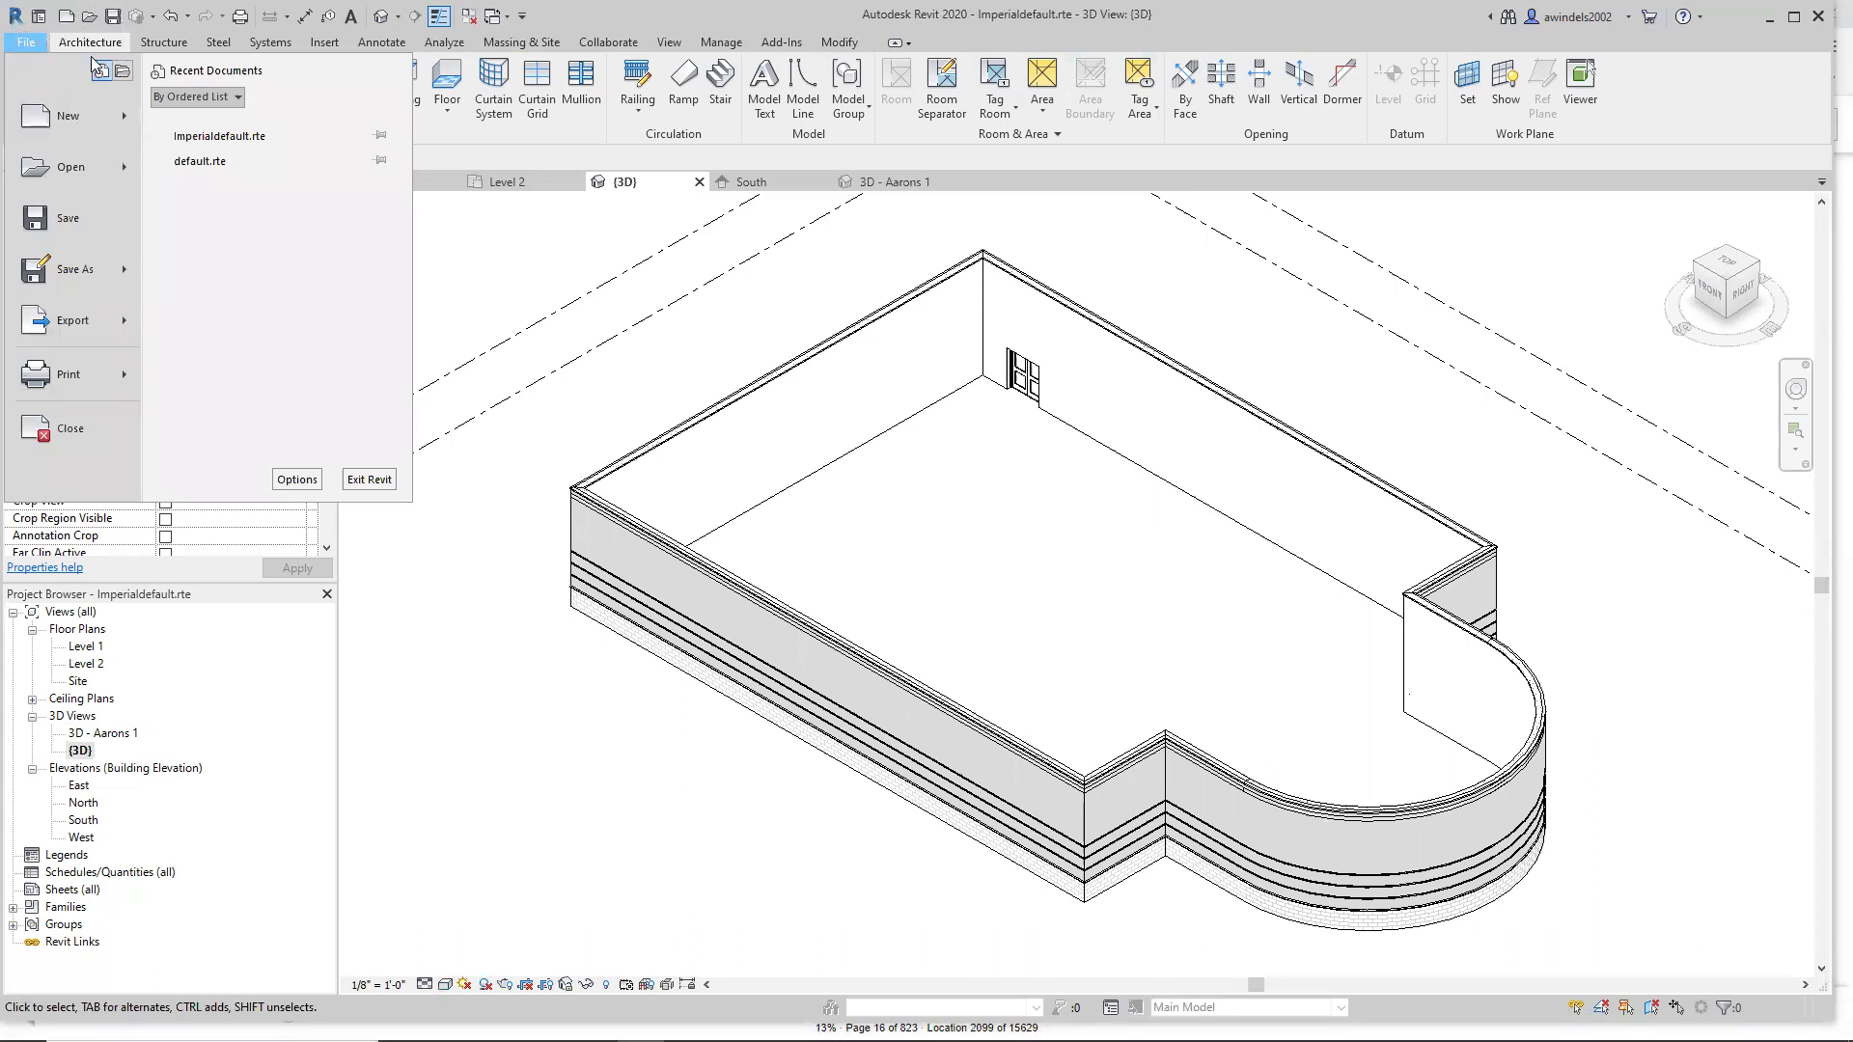
mouse_move(130, 118)
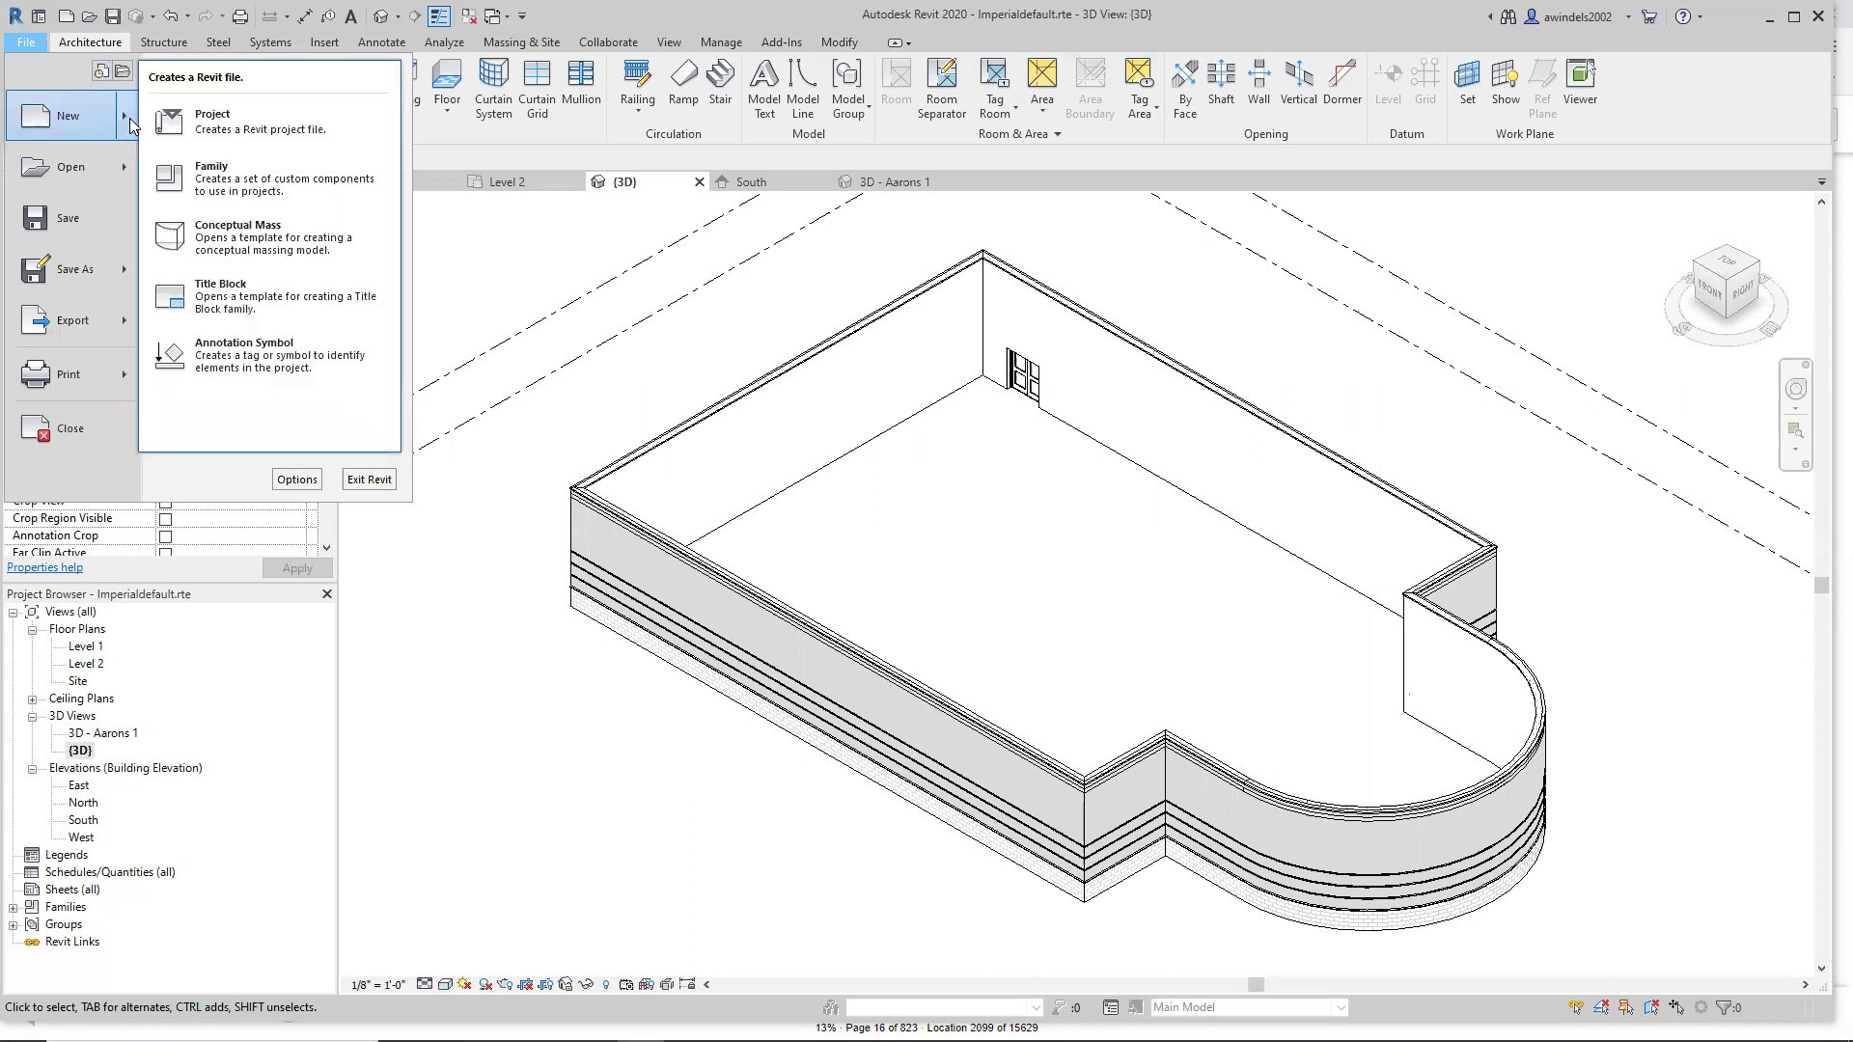
click(235, 130)
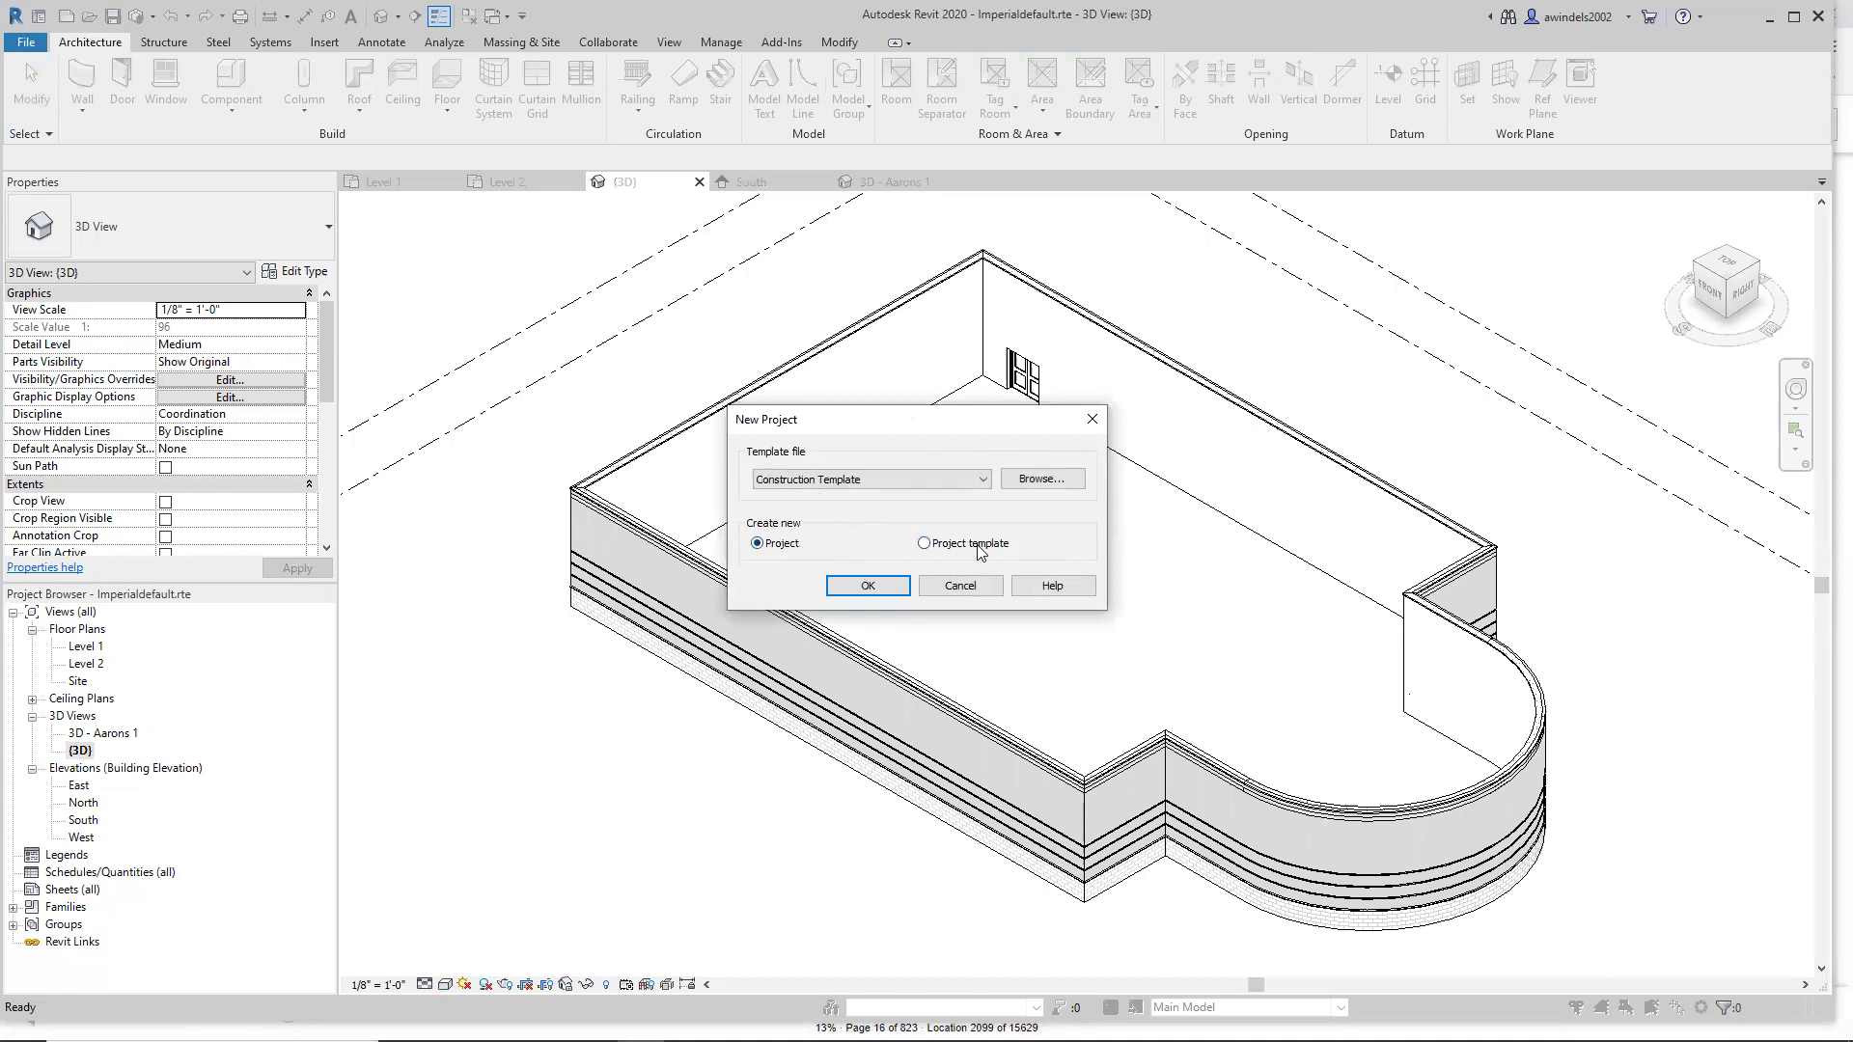
click(944, 482)
click(864, 529)
click(1040, 482)
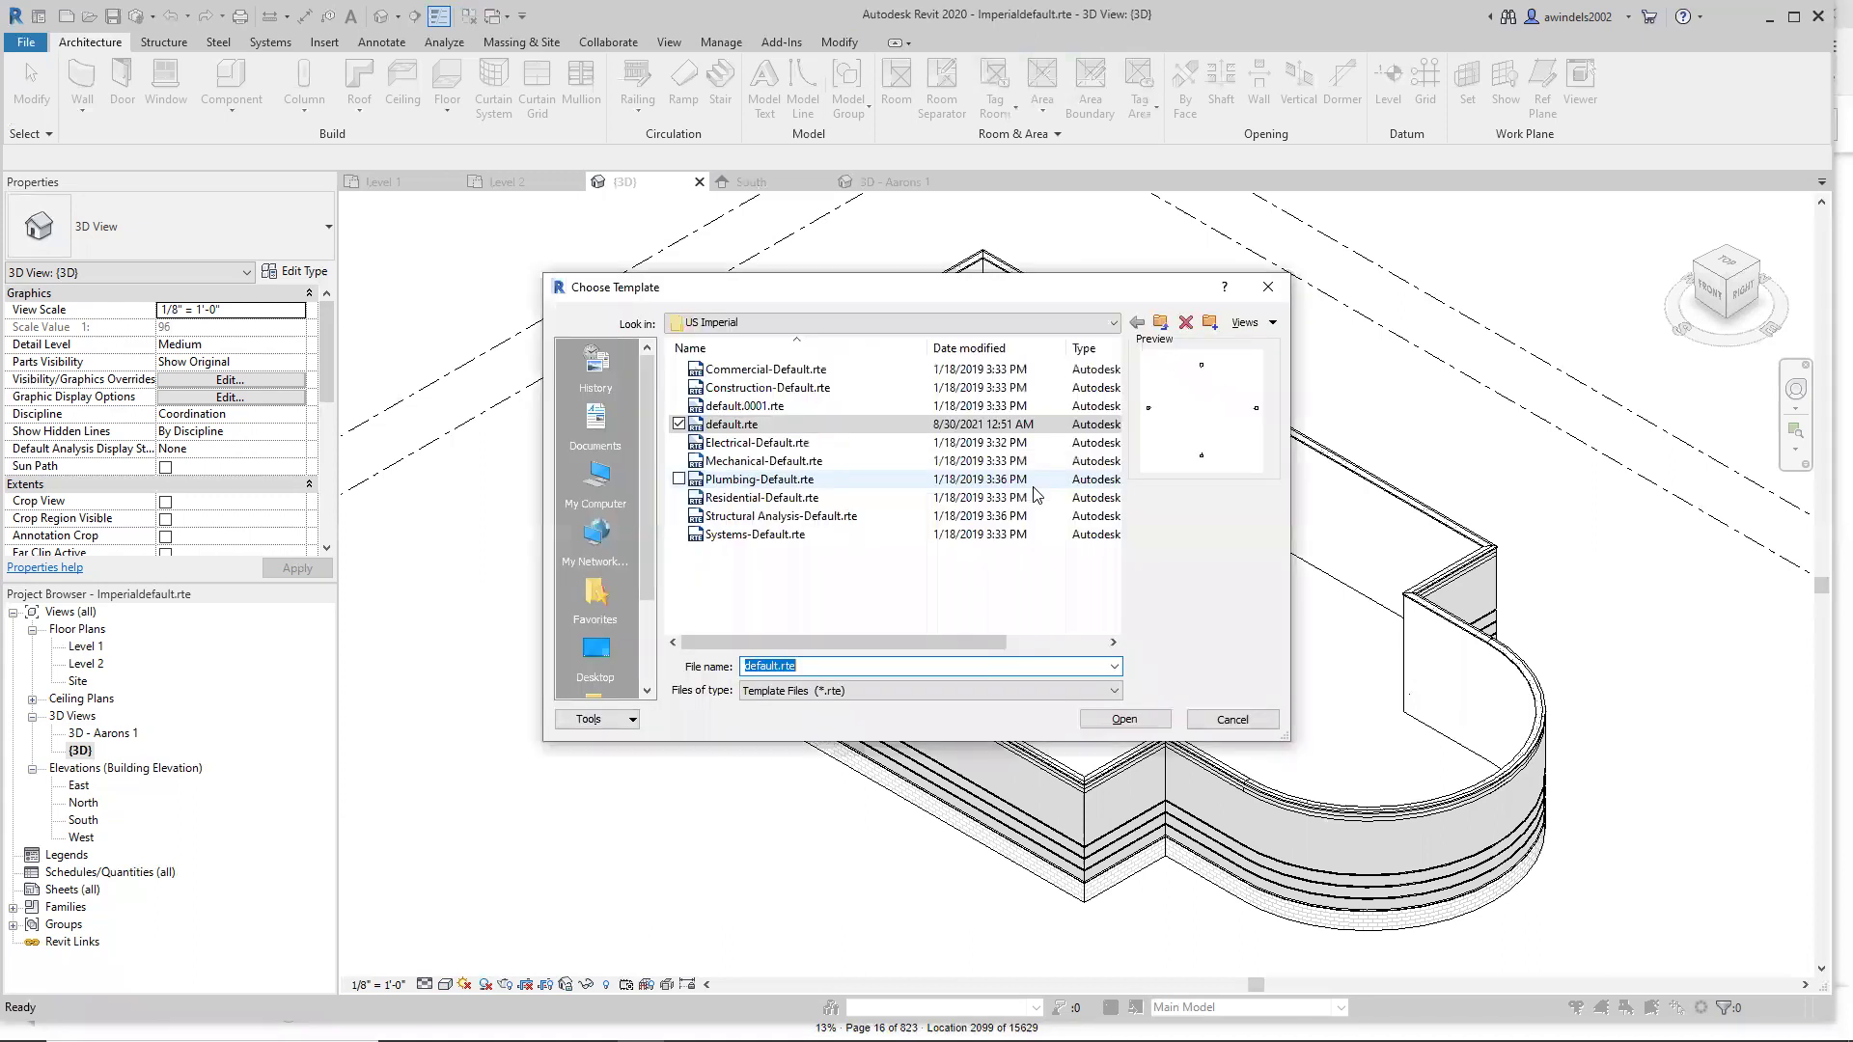
click(1228, 722)
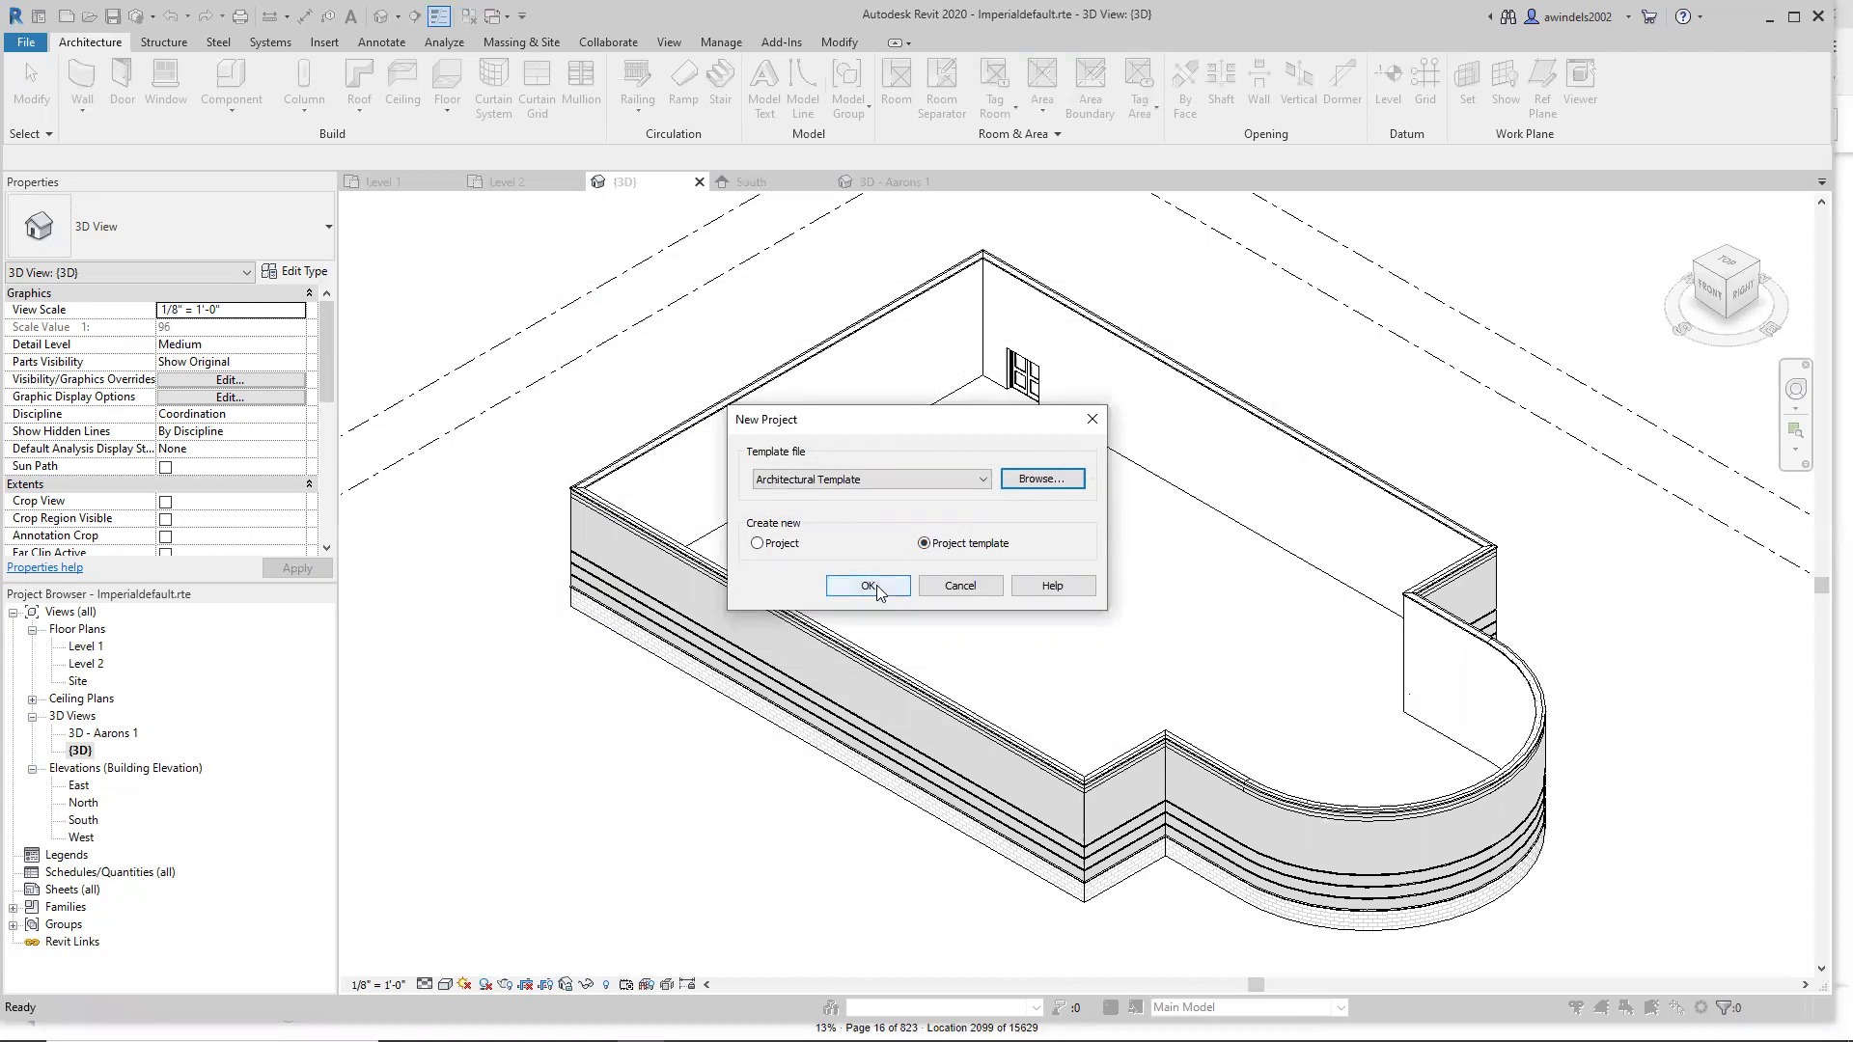
click(968, 587)
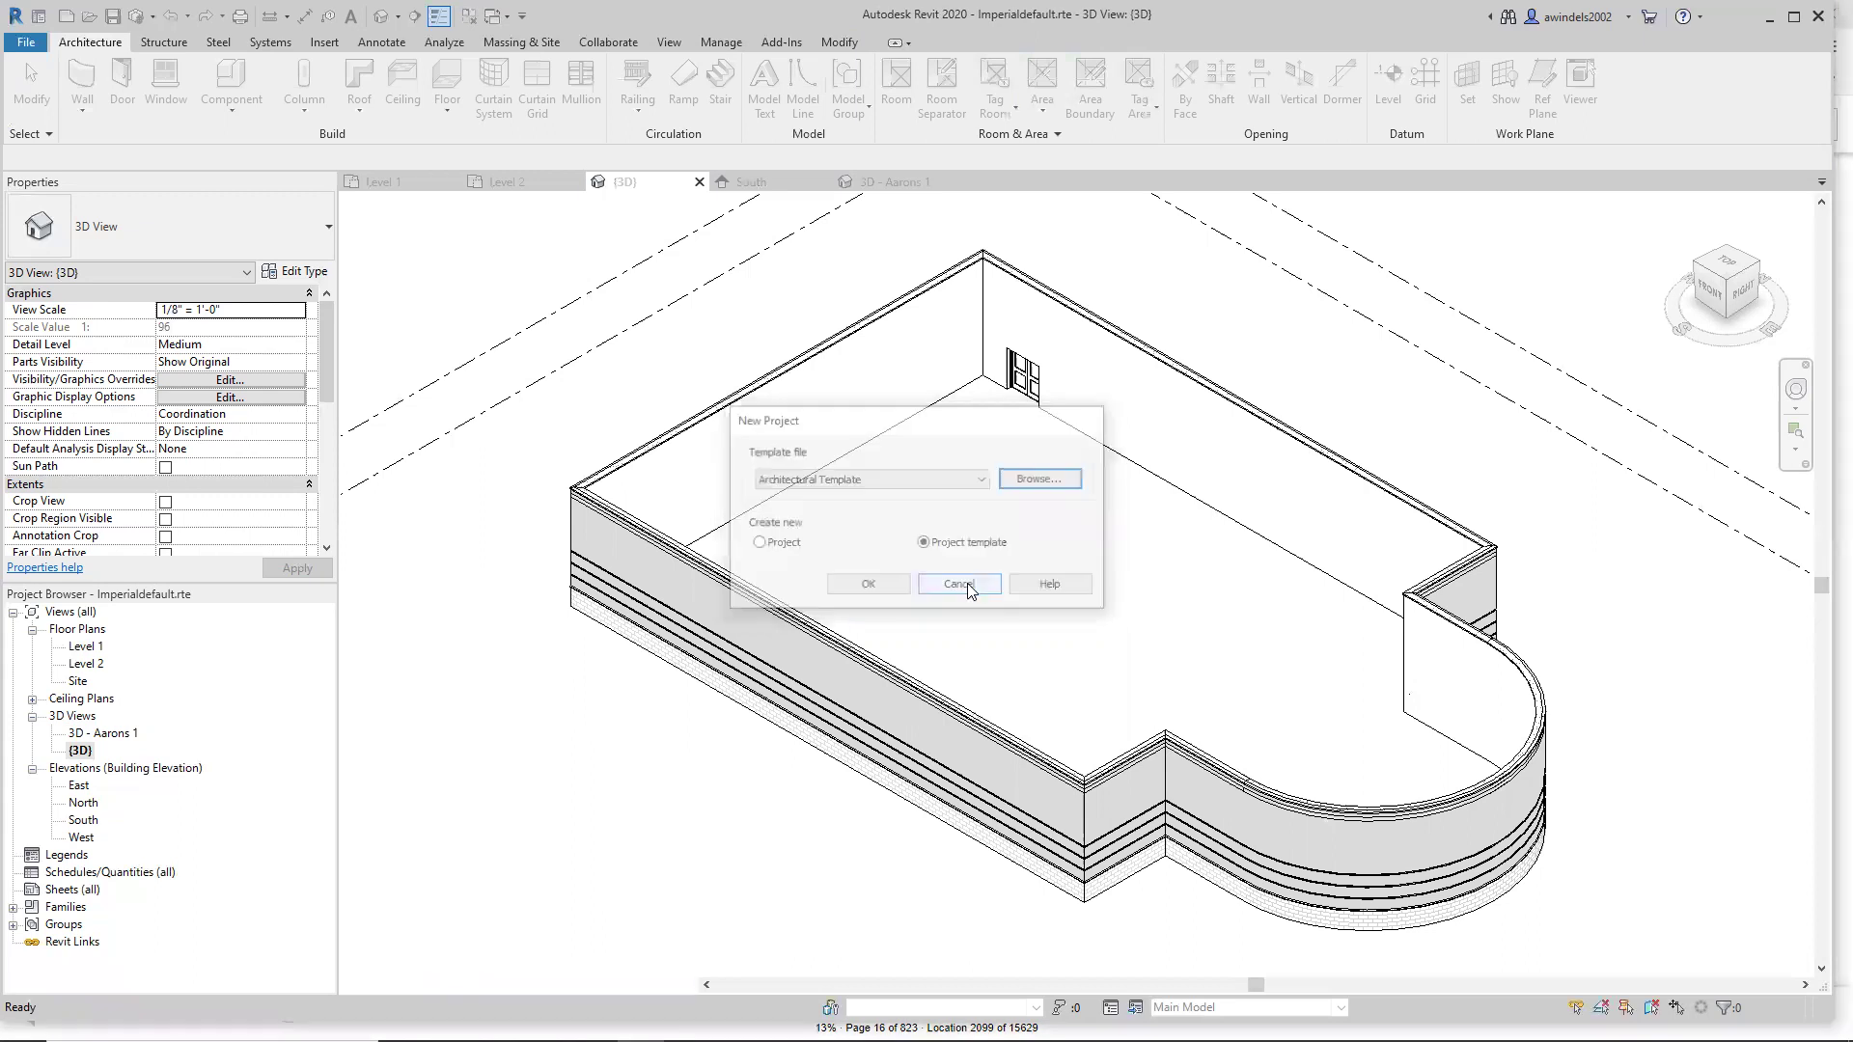
Review the new project setup once more with Project template and Architectural Template chosen, and cancel without creating a file.
click(25, 46)
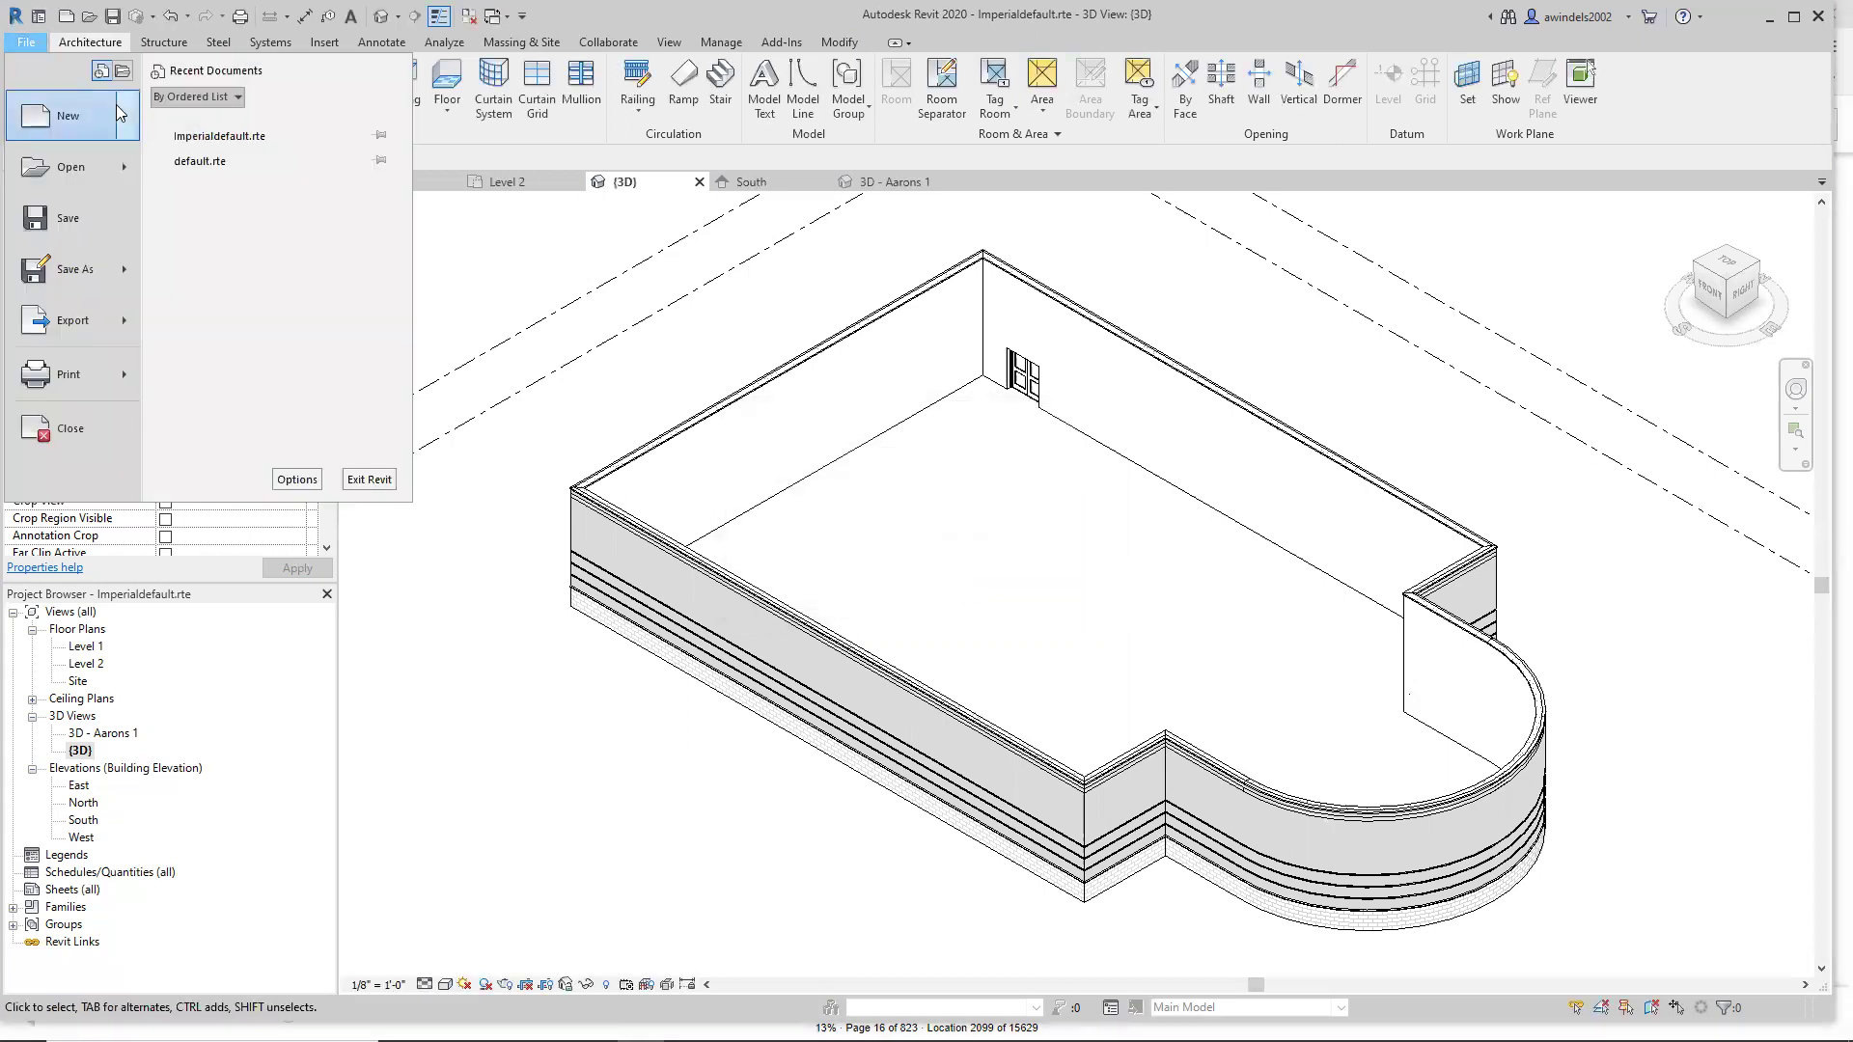
mouse_move(123, 116)
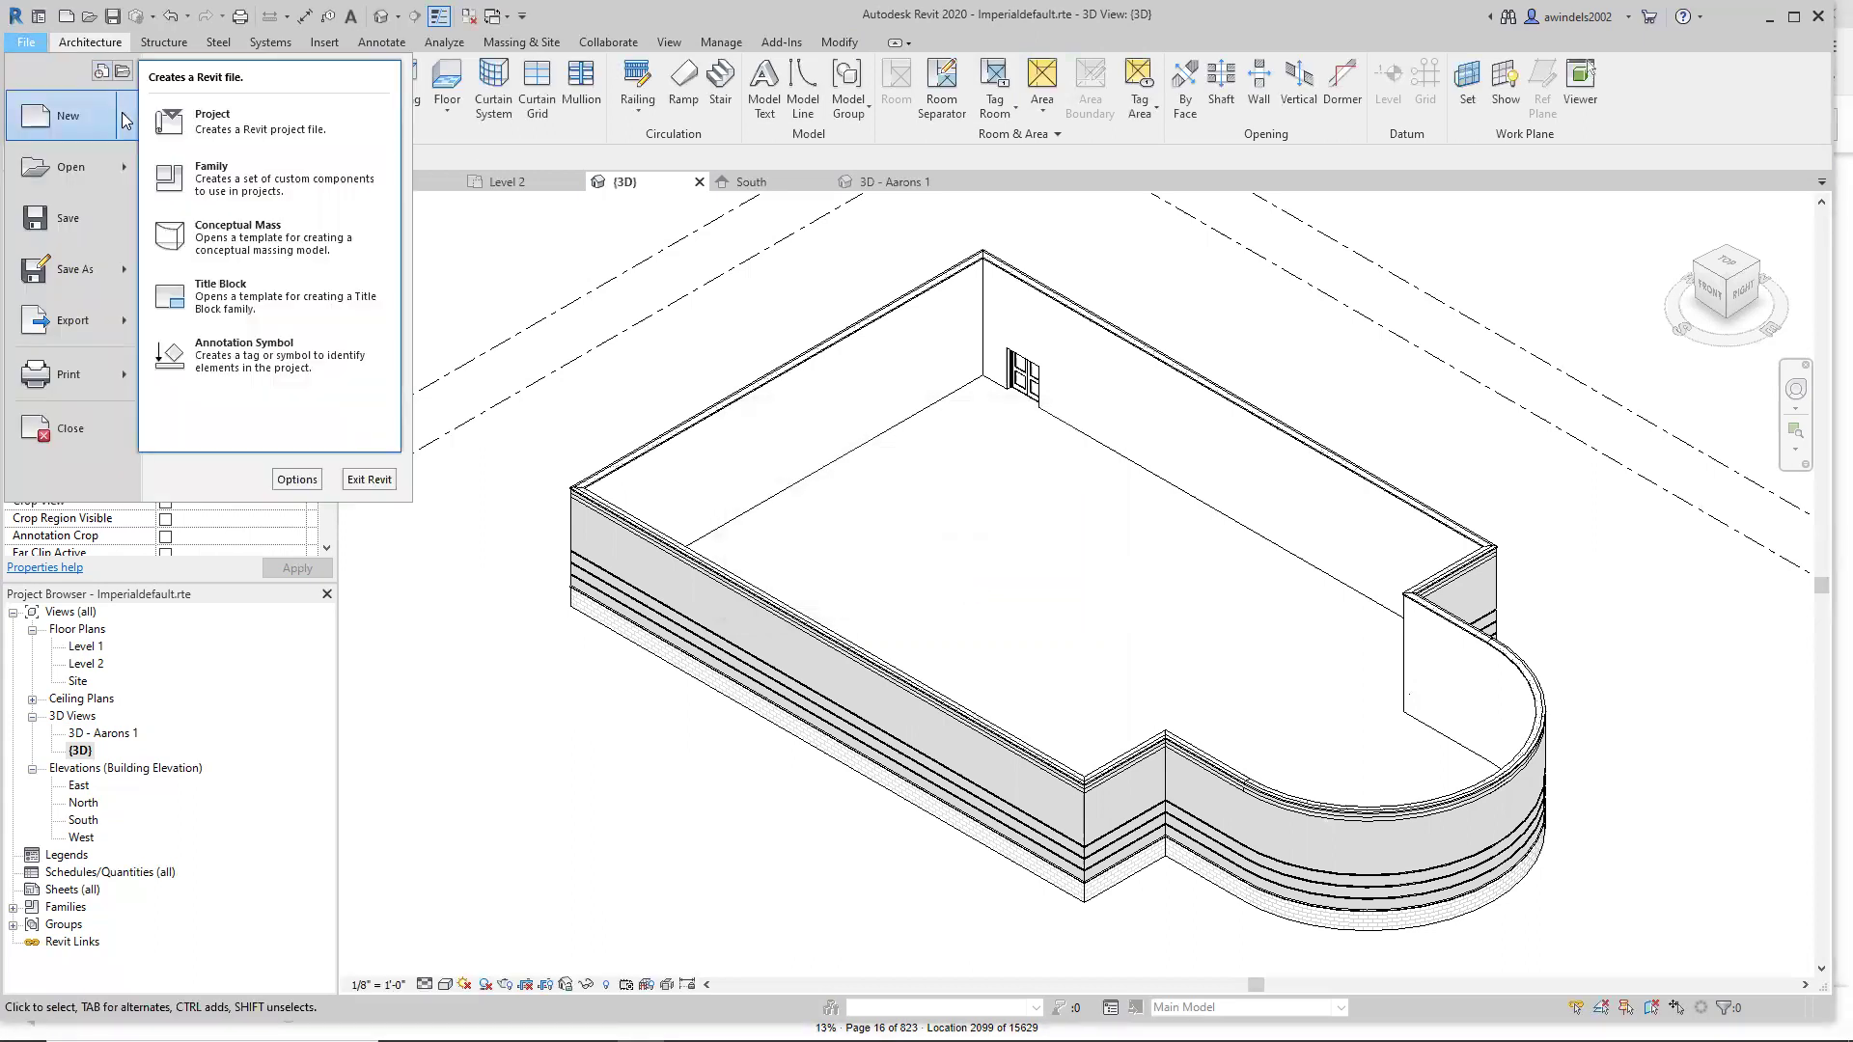
click(215, 133)
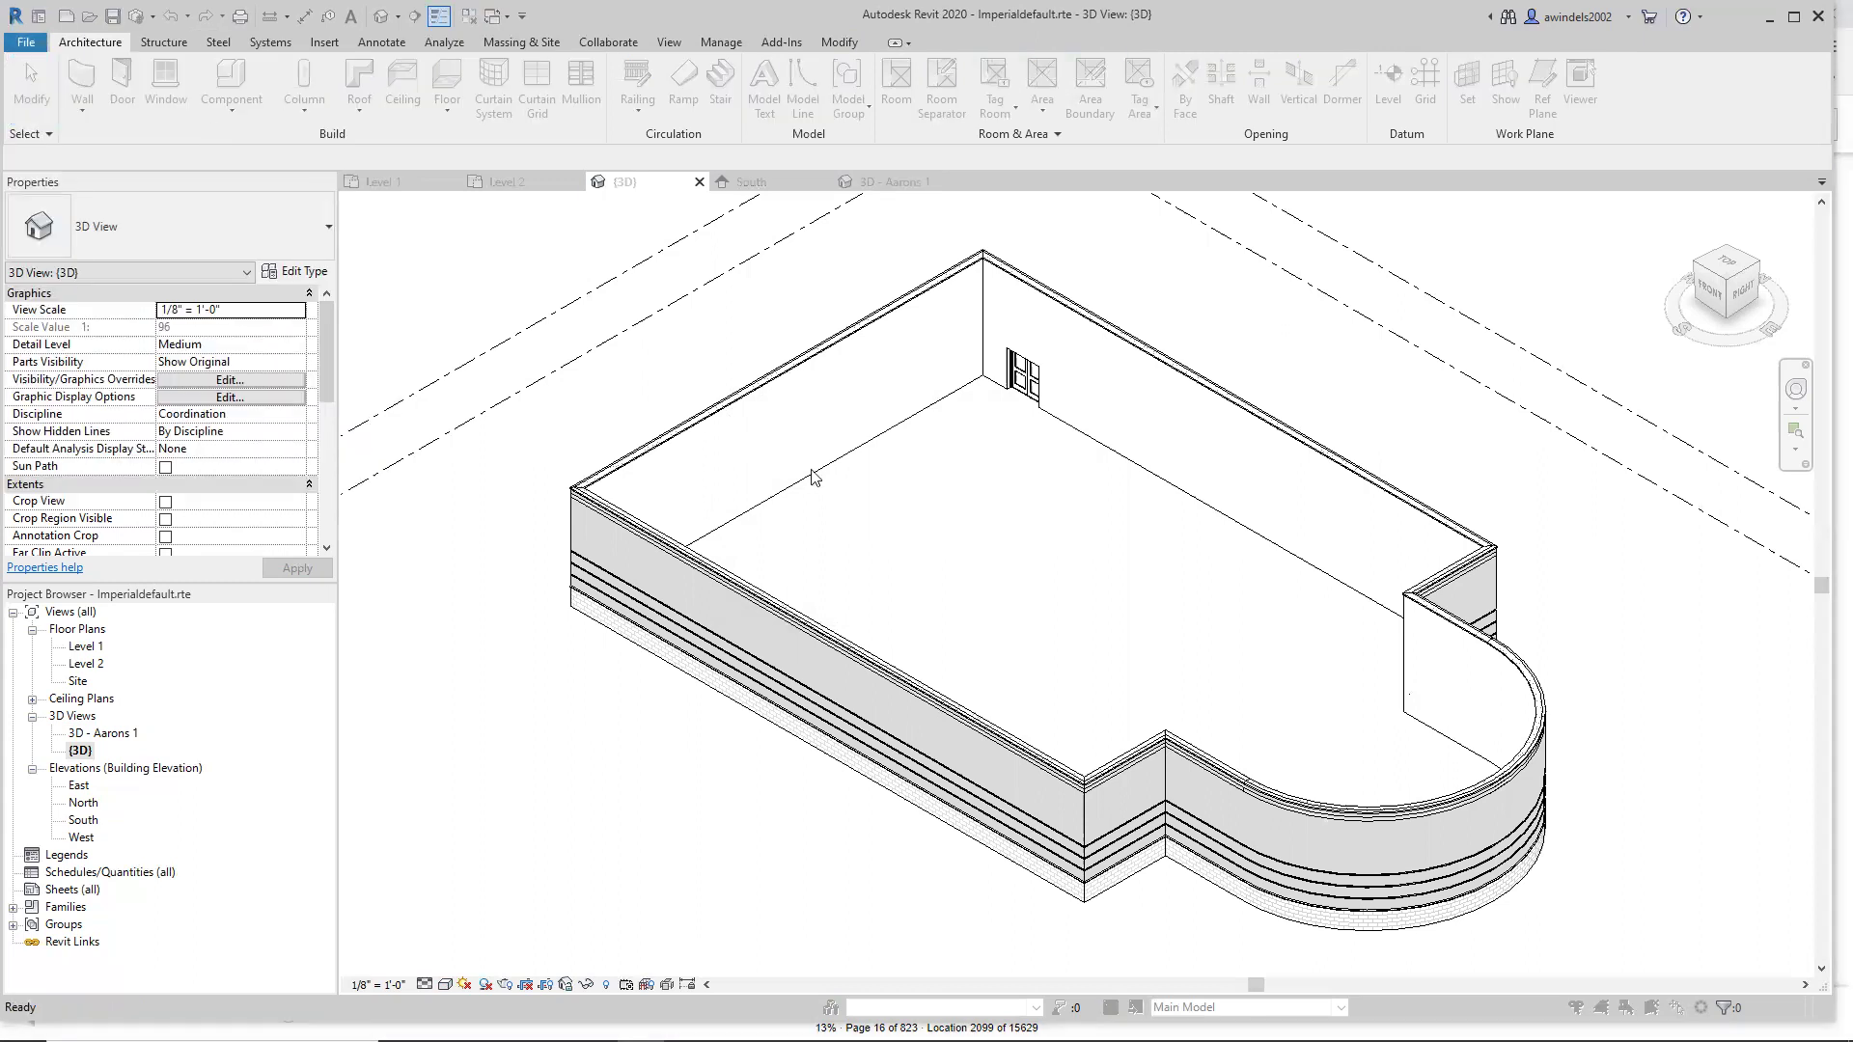
click(954, 551)
click(926, 479)
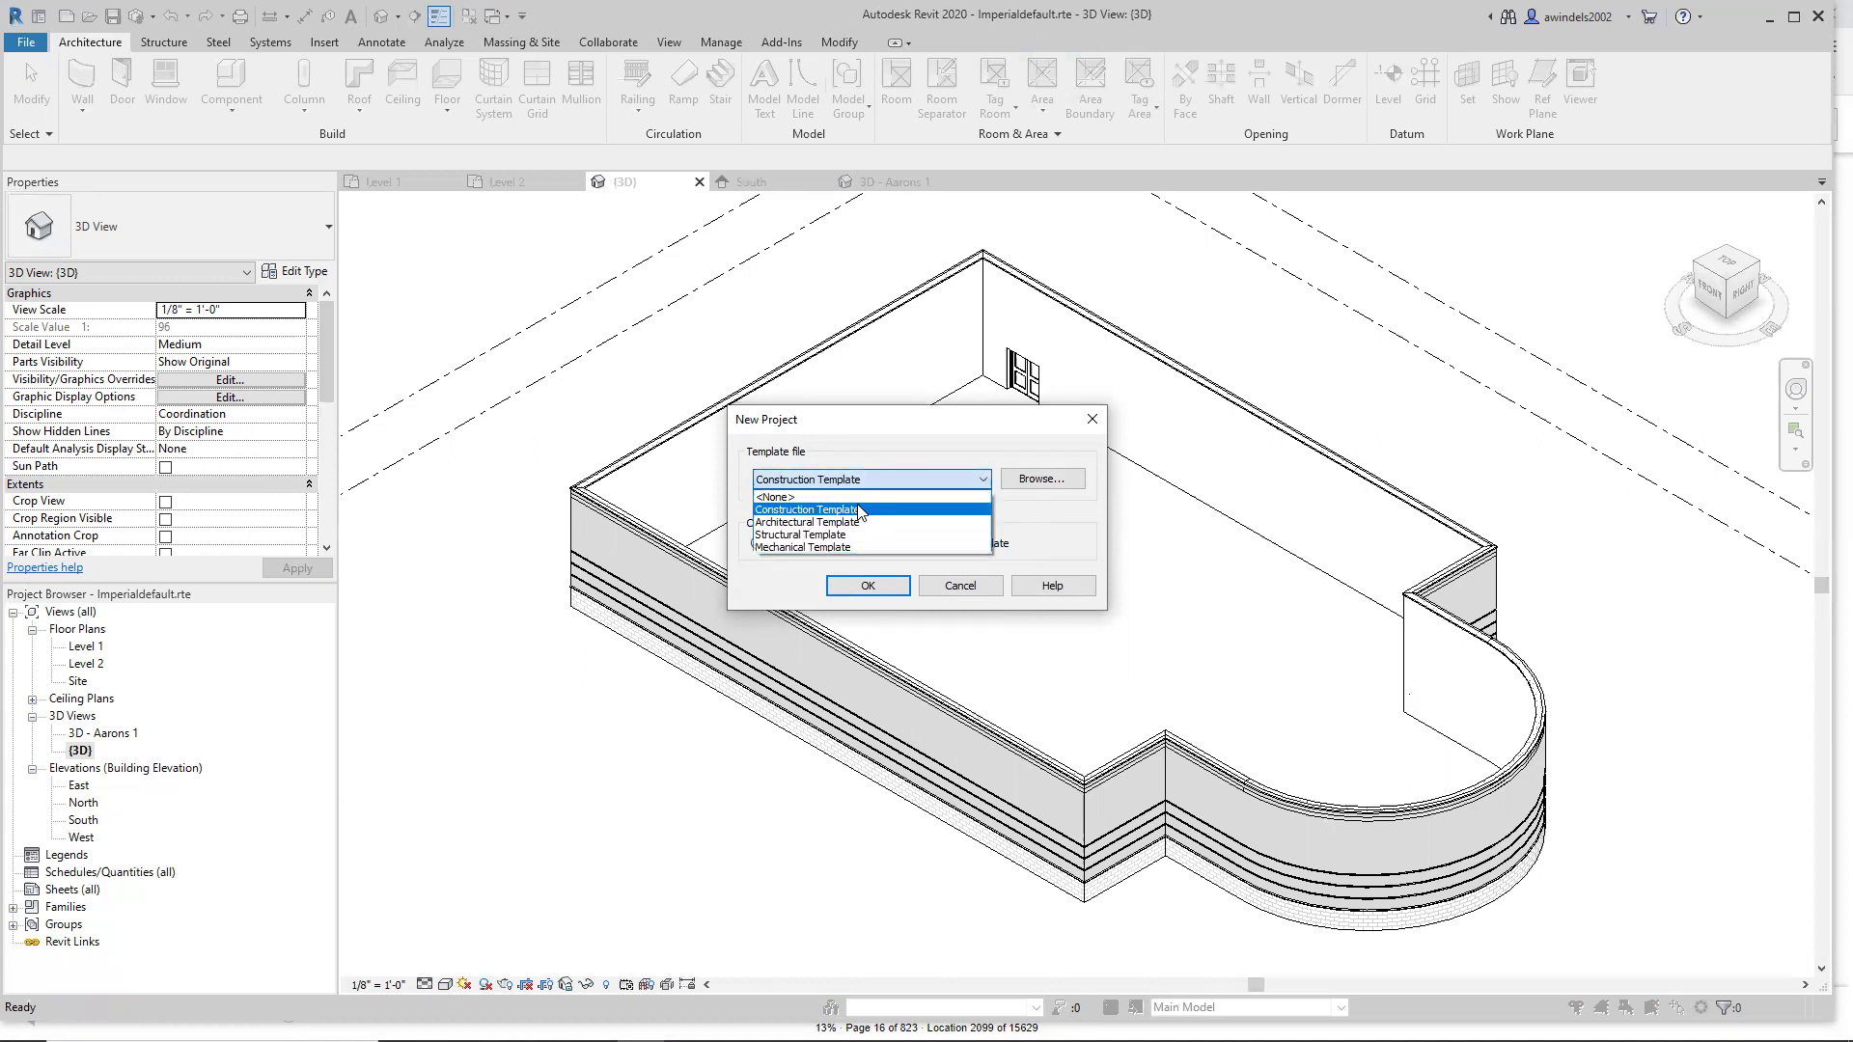
click(854, 522)
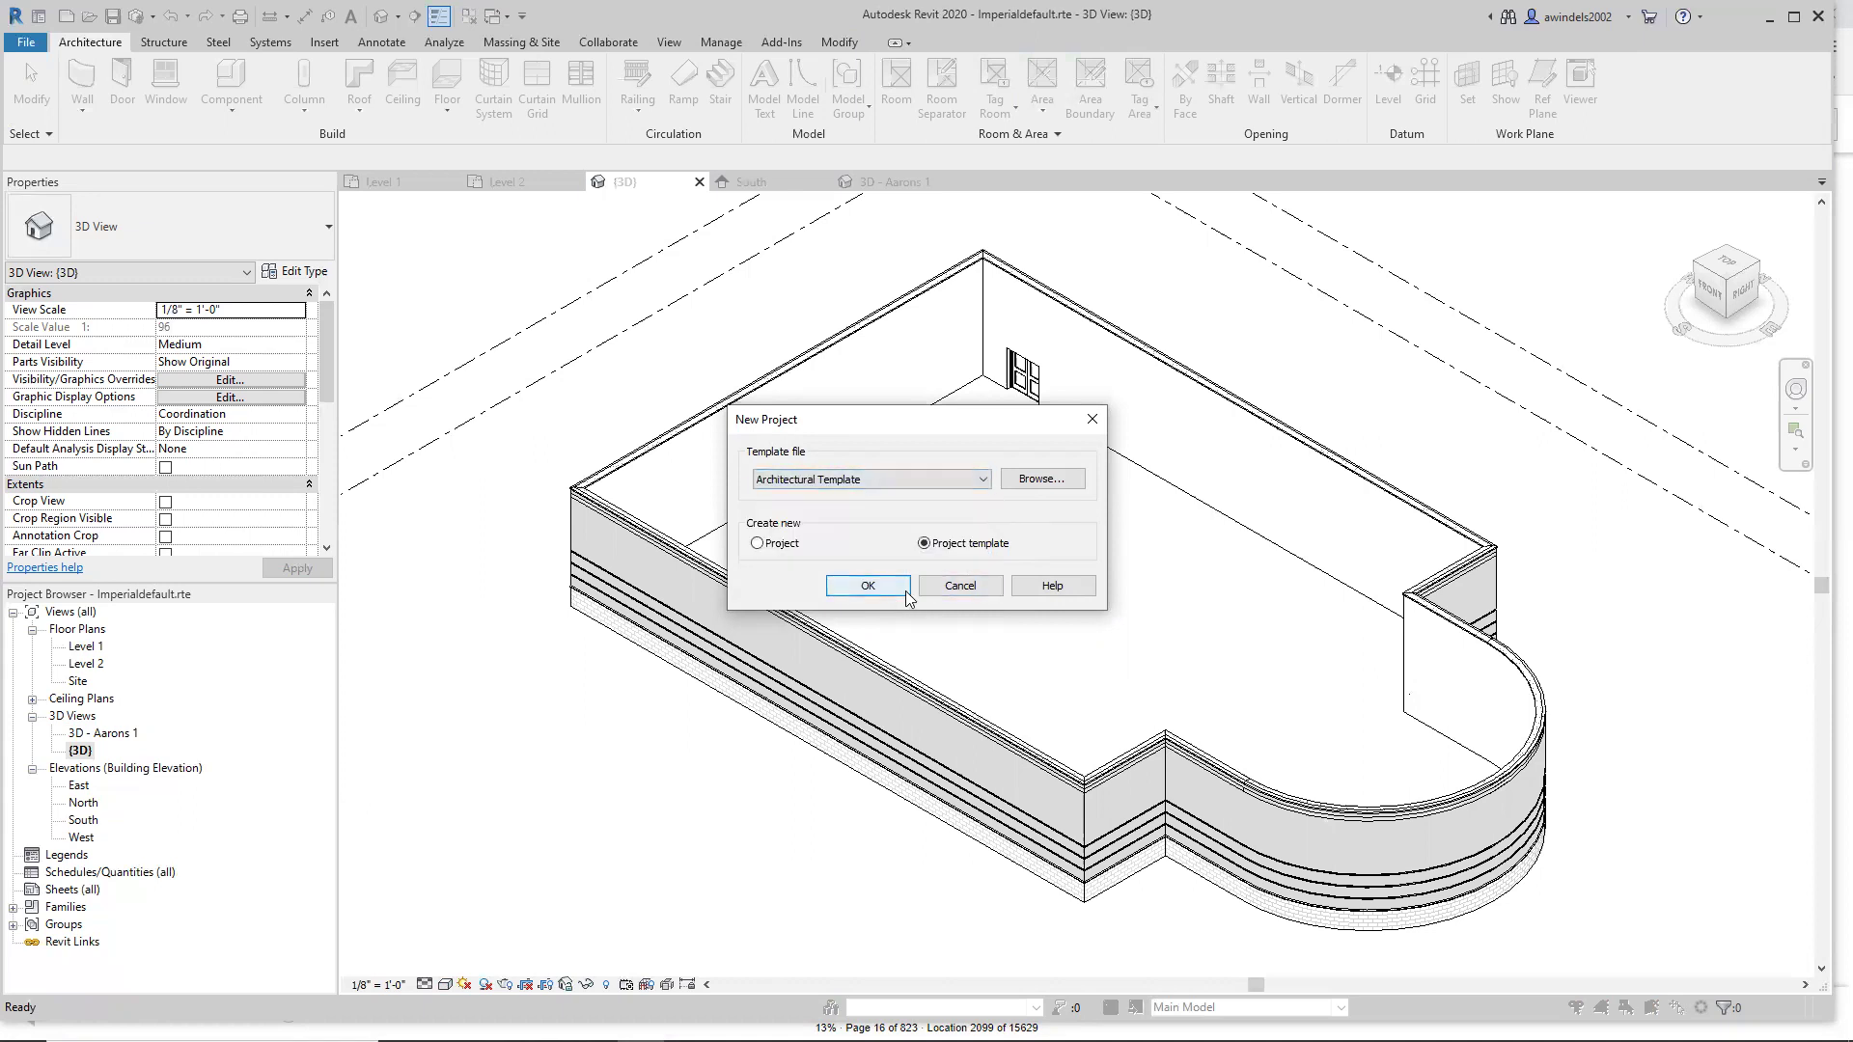
click(948, 591)
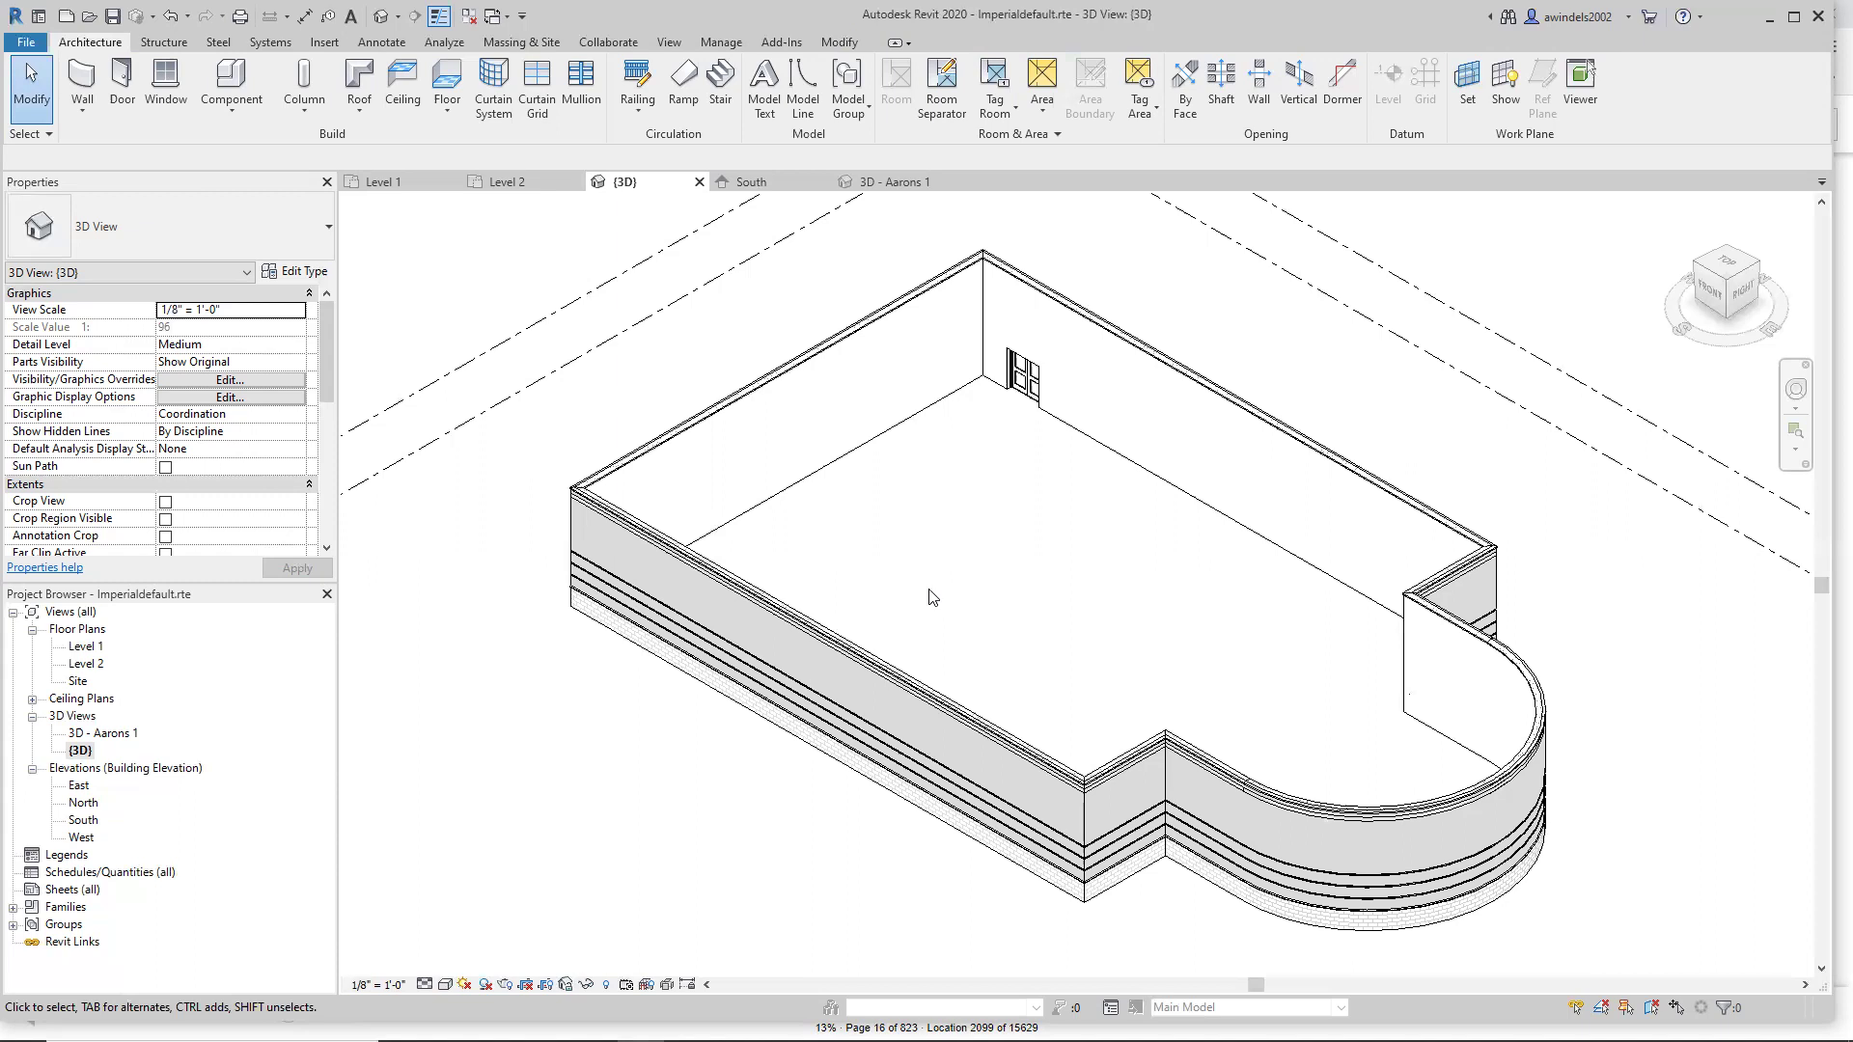
Start a new family and enlarge the template file selection dialog.
click(26, 43)
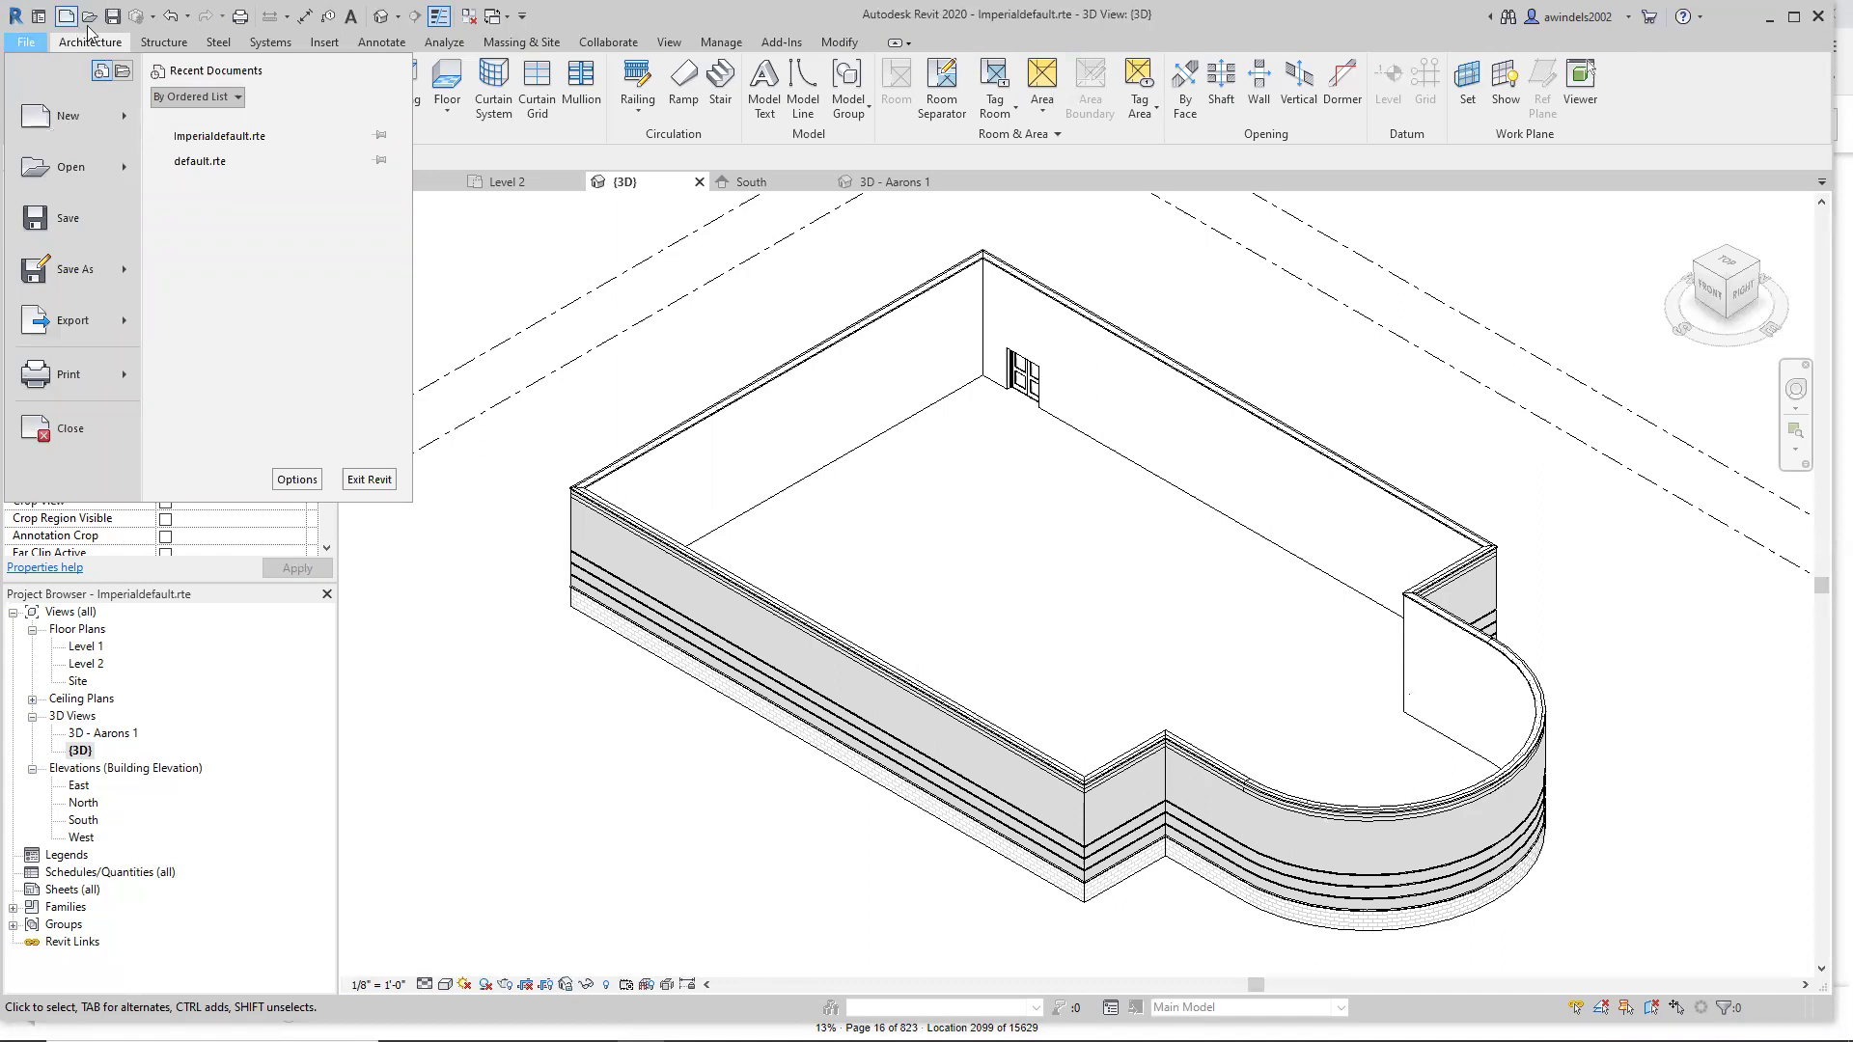
mouse_move(125, 117)
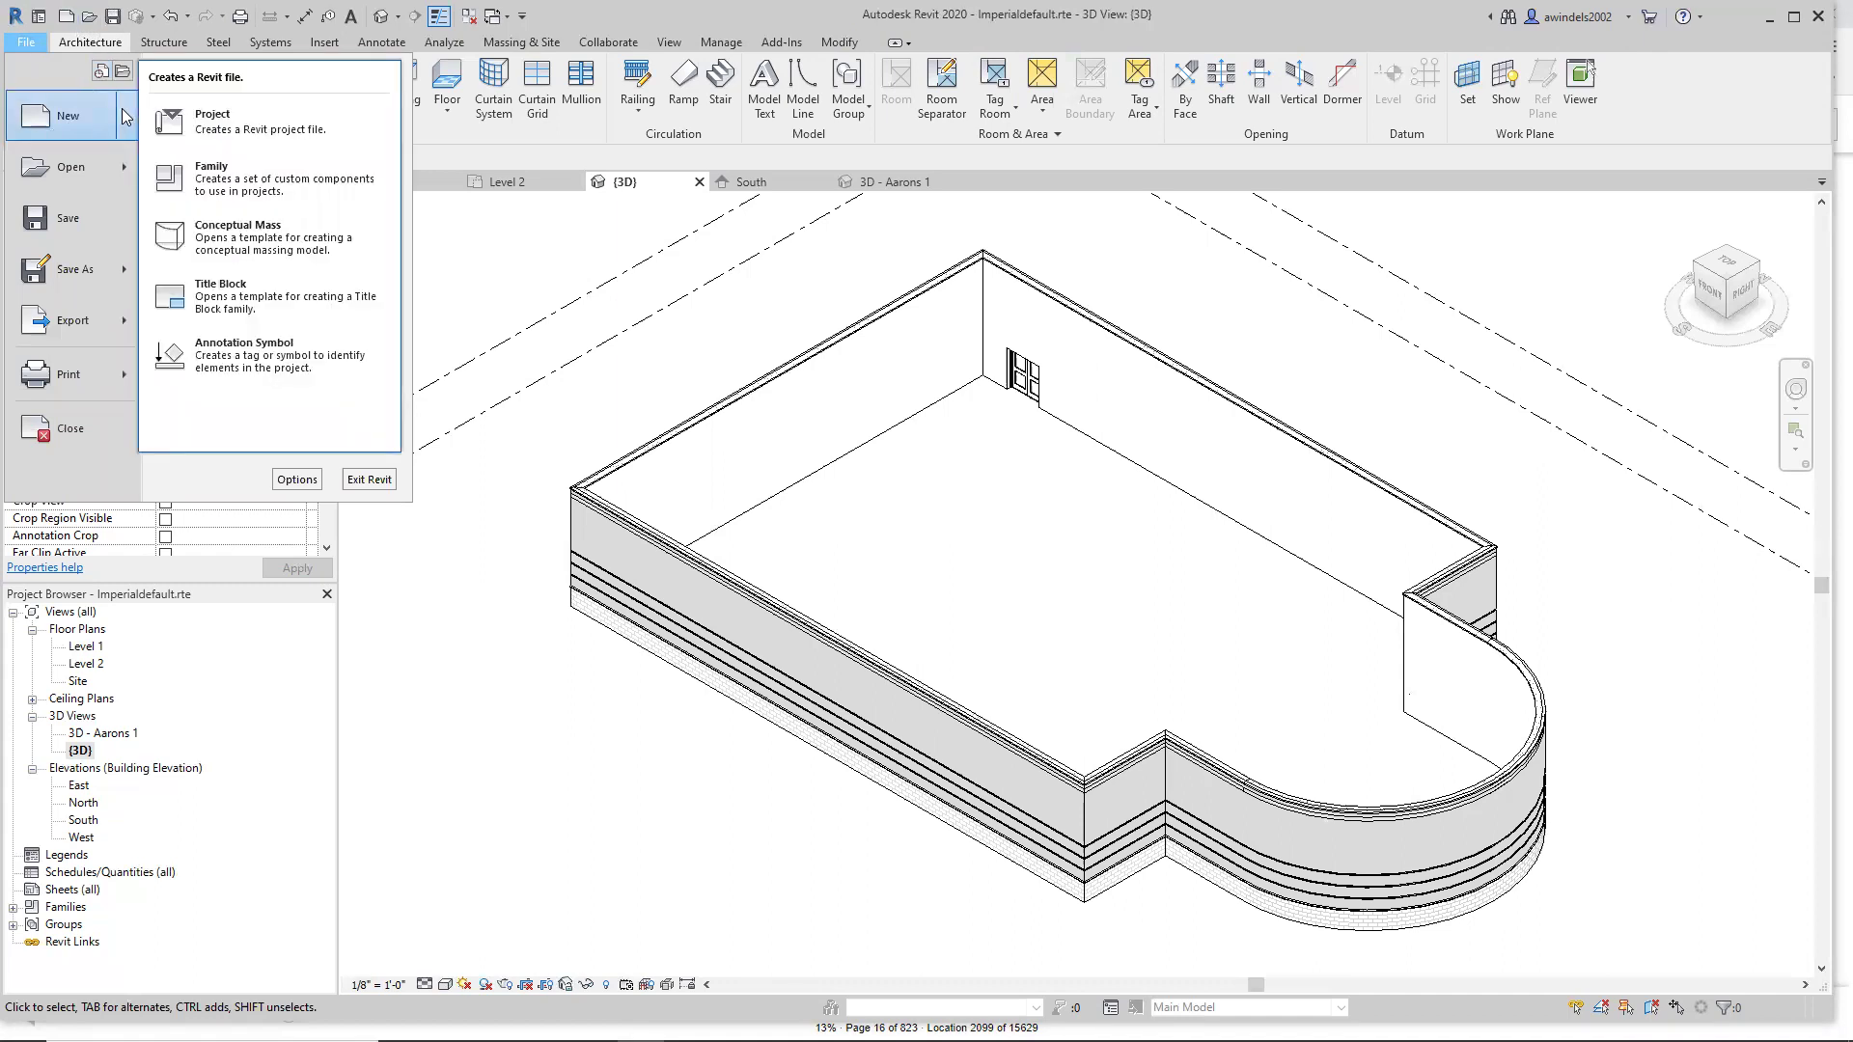
click(342, 186)
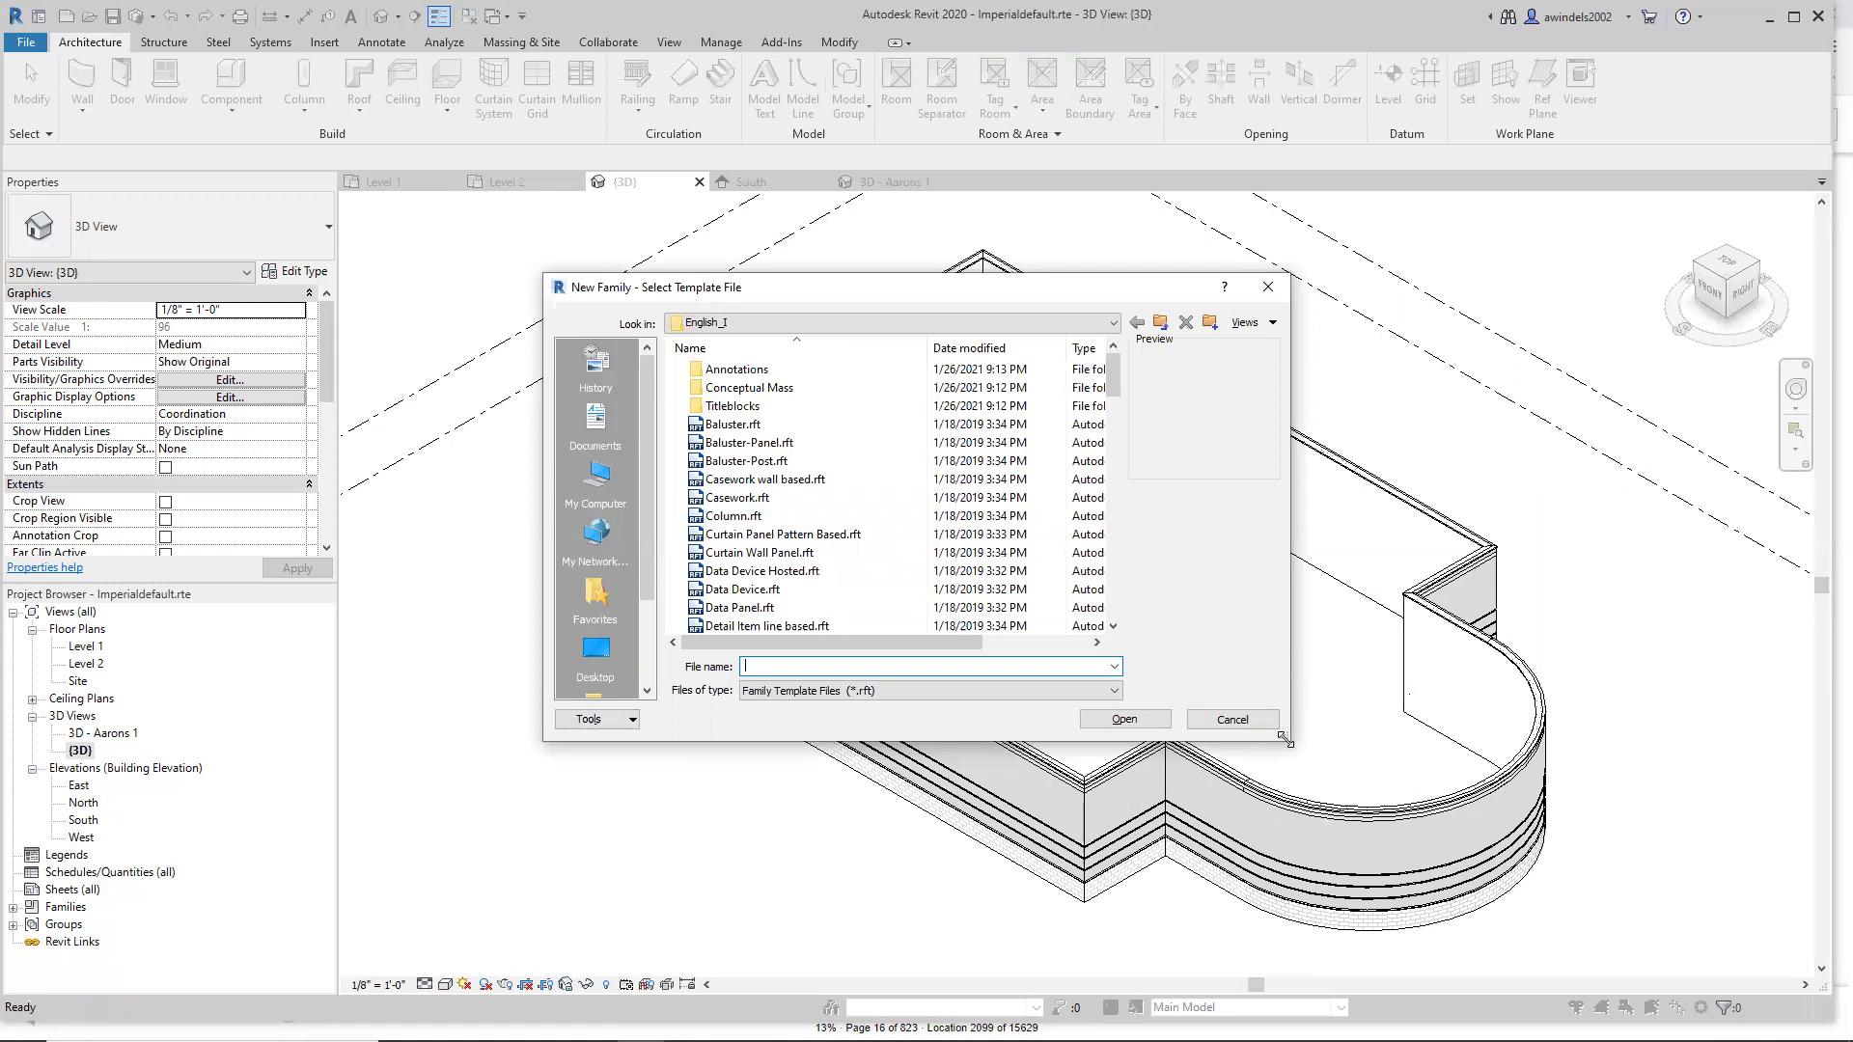
drag(1282, 738, 1397, 926)
Preview the family templates in the English_I folder from Baluster.rft through Electrical Fixture ceiling based.rft.
click(751, 427)
key(Down)
key(Down)
key(Down)
key(Down)
key(Down)
key(Down)
key(Down)
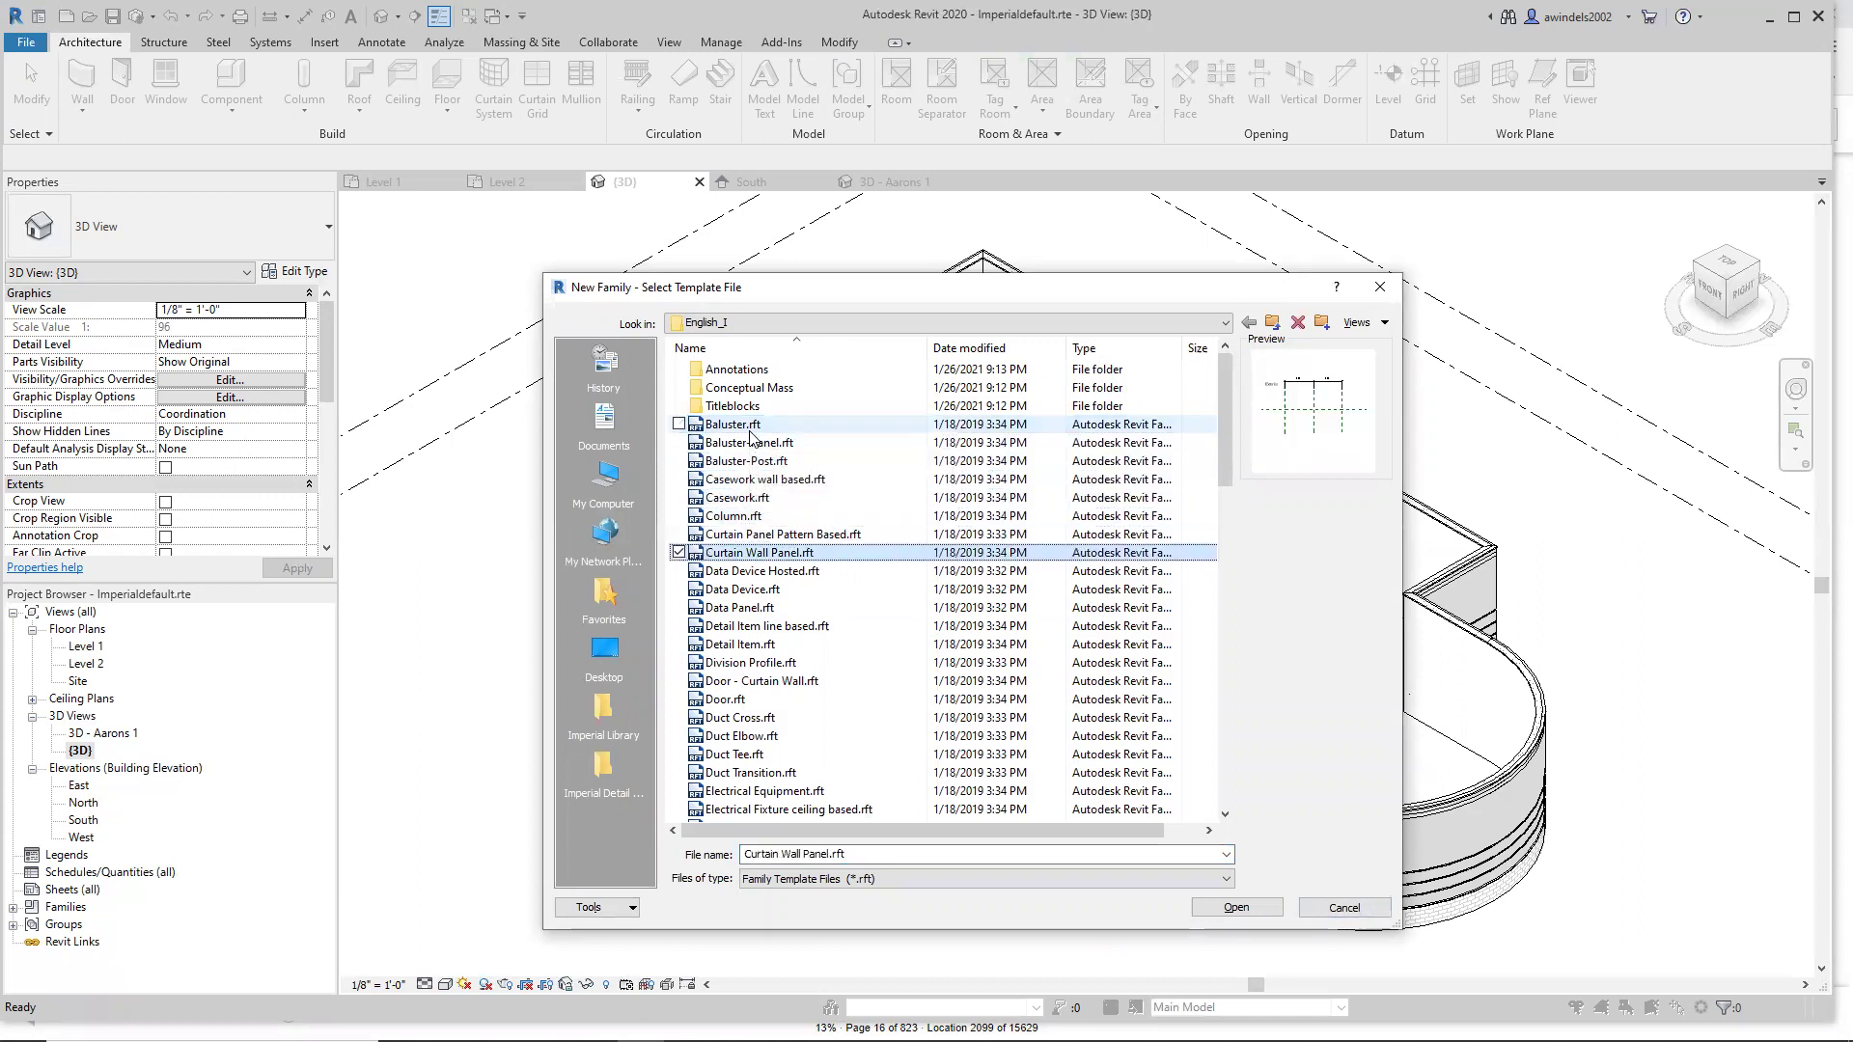
key(Down)
key(Down)
key(Down)
key(Down)
key(Down)
key(Down)
key(Down)
key(Down)
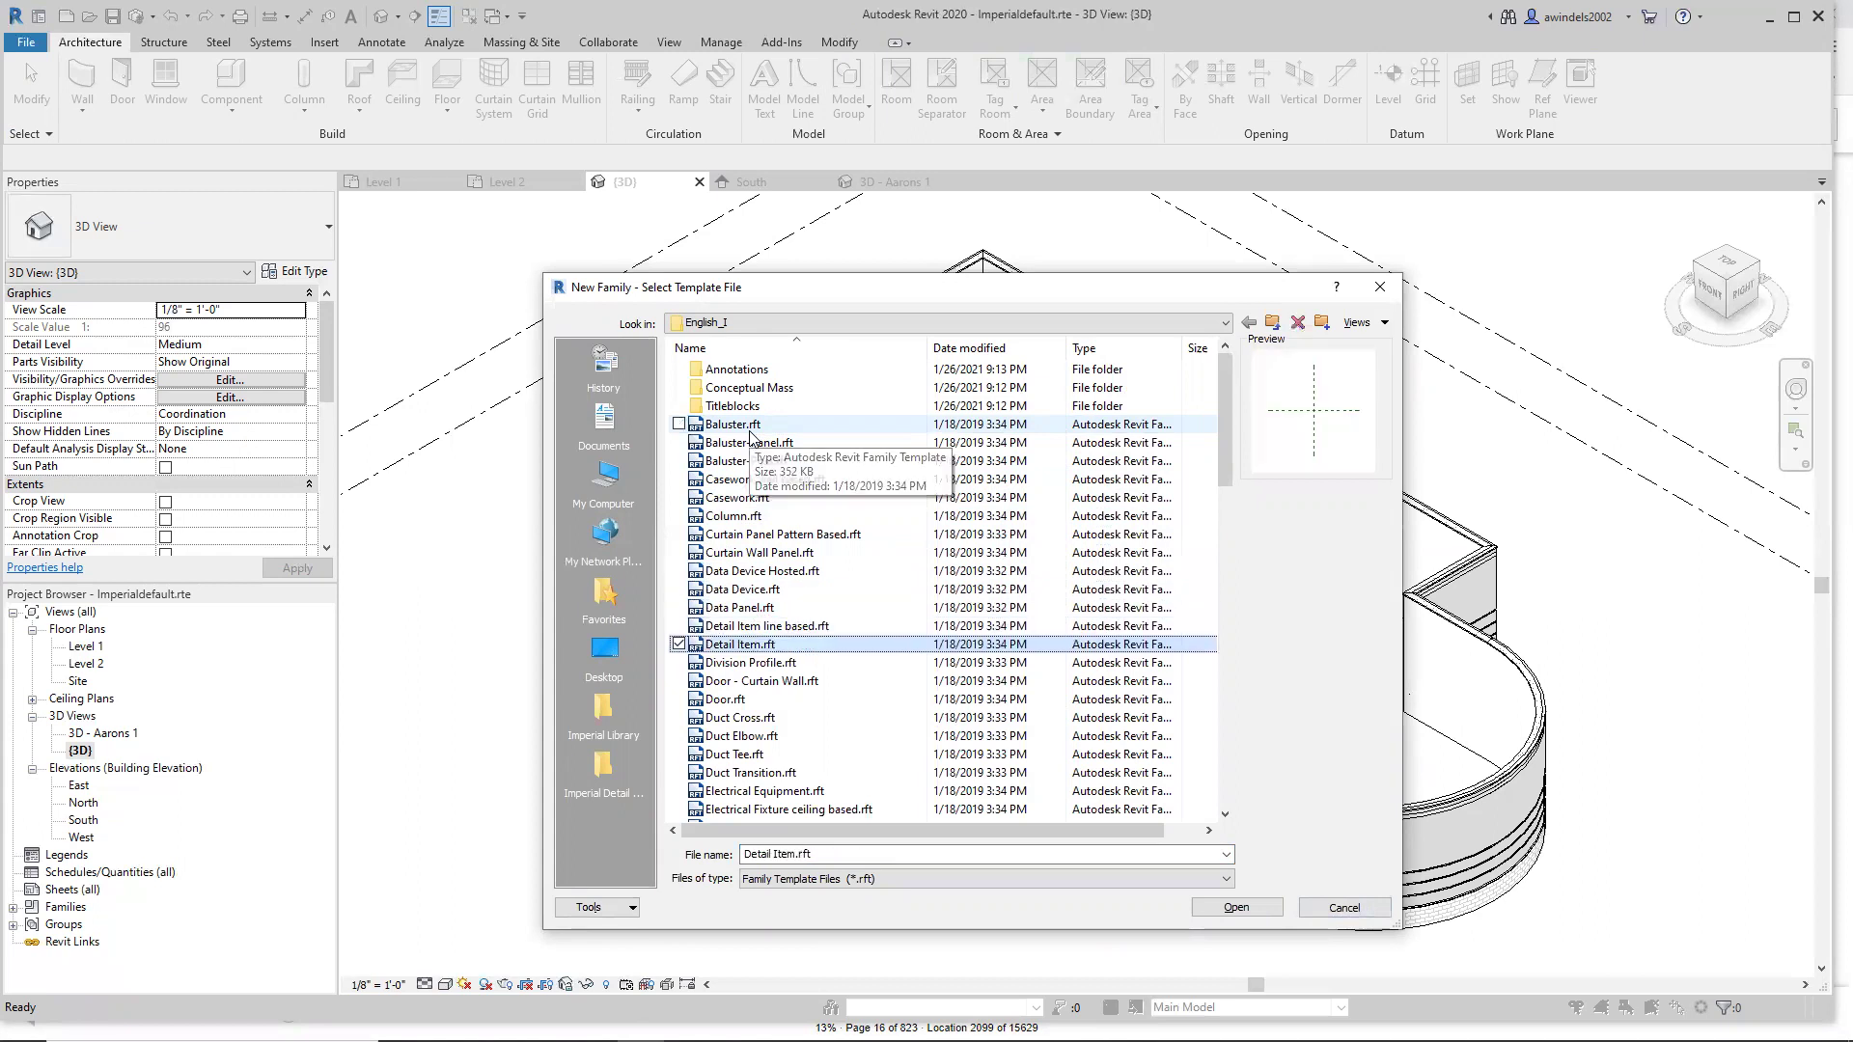
key(Down)
key(Down)
key(Down)
key(Down)
key(Down)
key(Down)
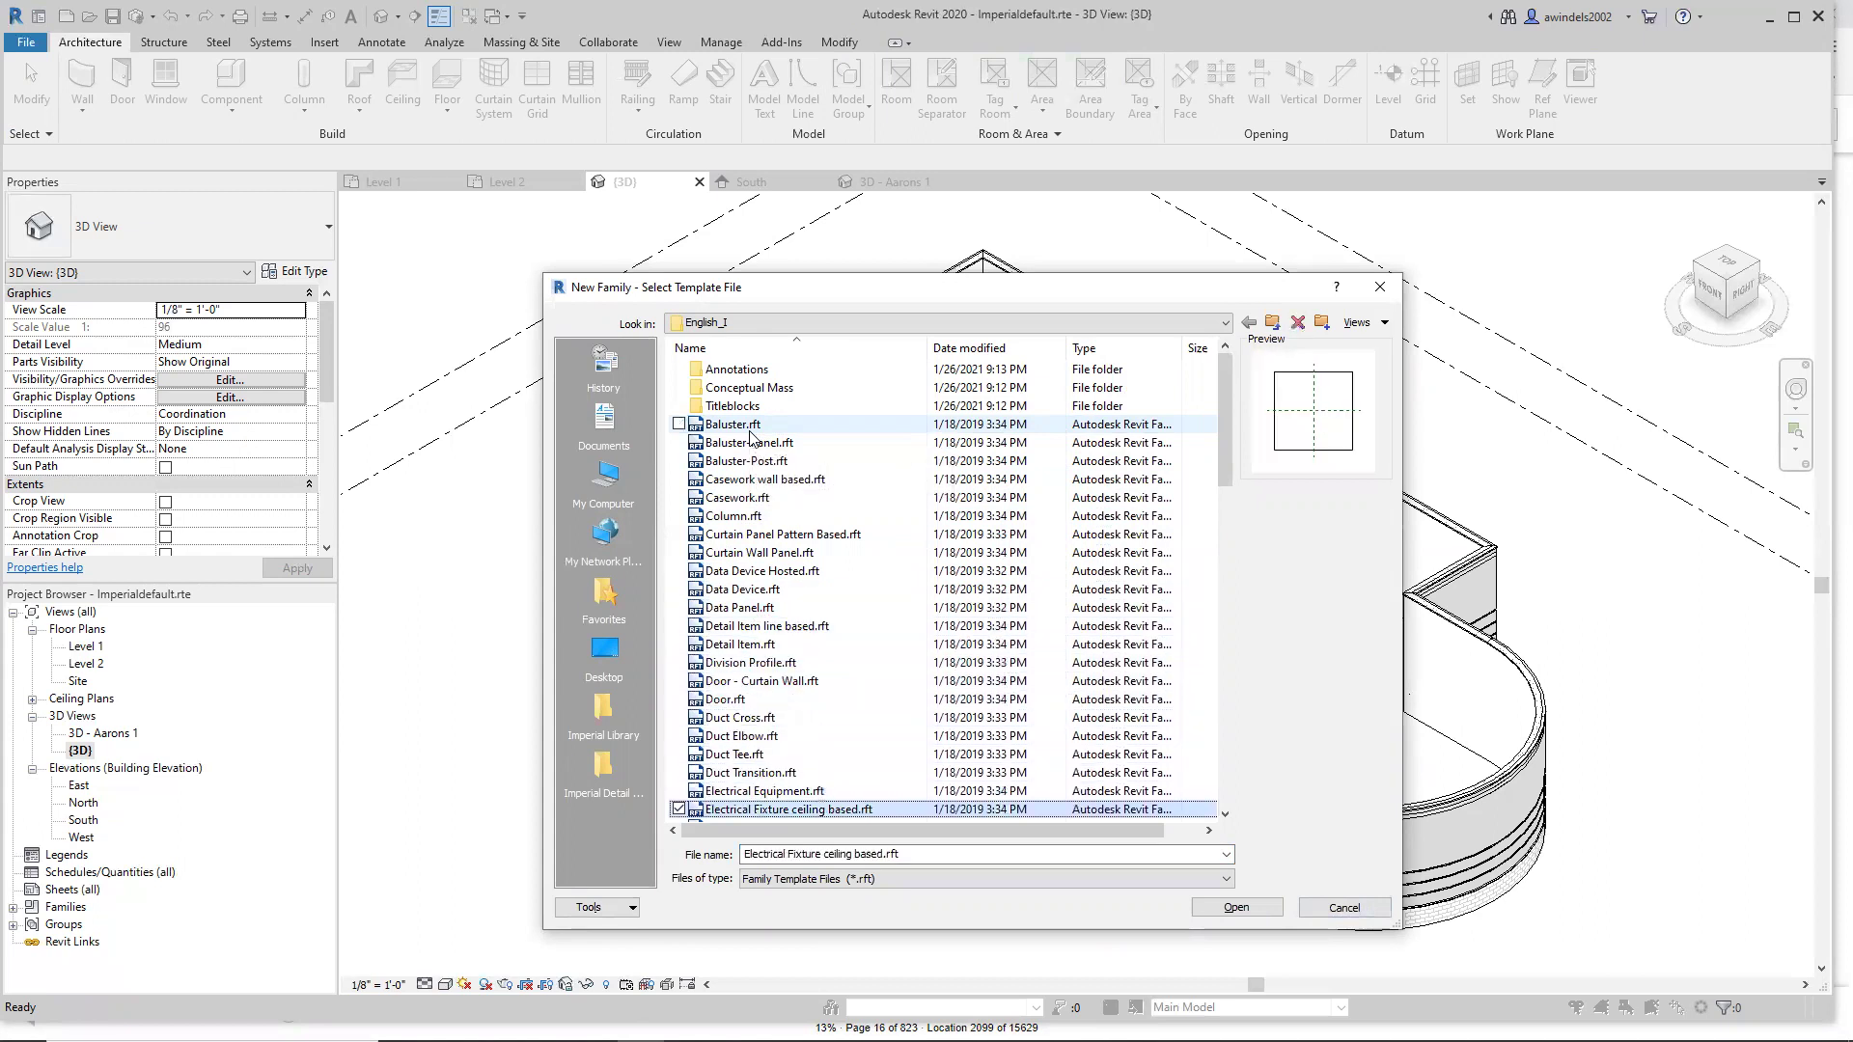
Browse the language folders in Family Templates, reopen English_I, preview Baluster-Post.rft, and cancel without creating a family.
click(769, 326)
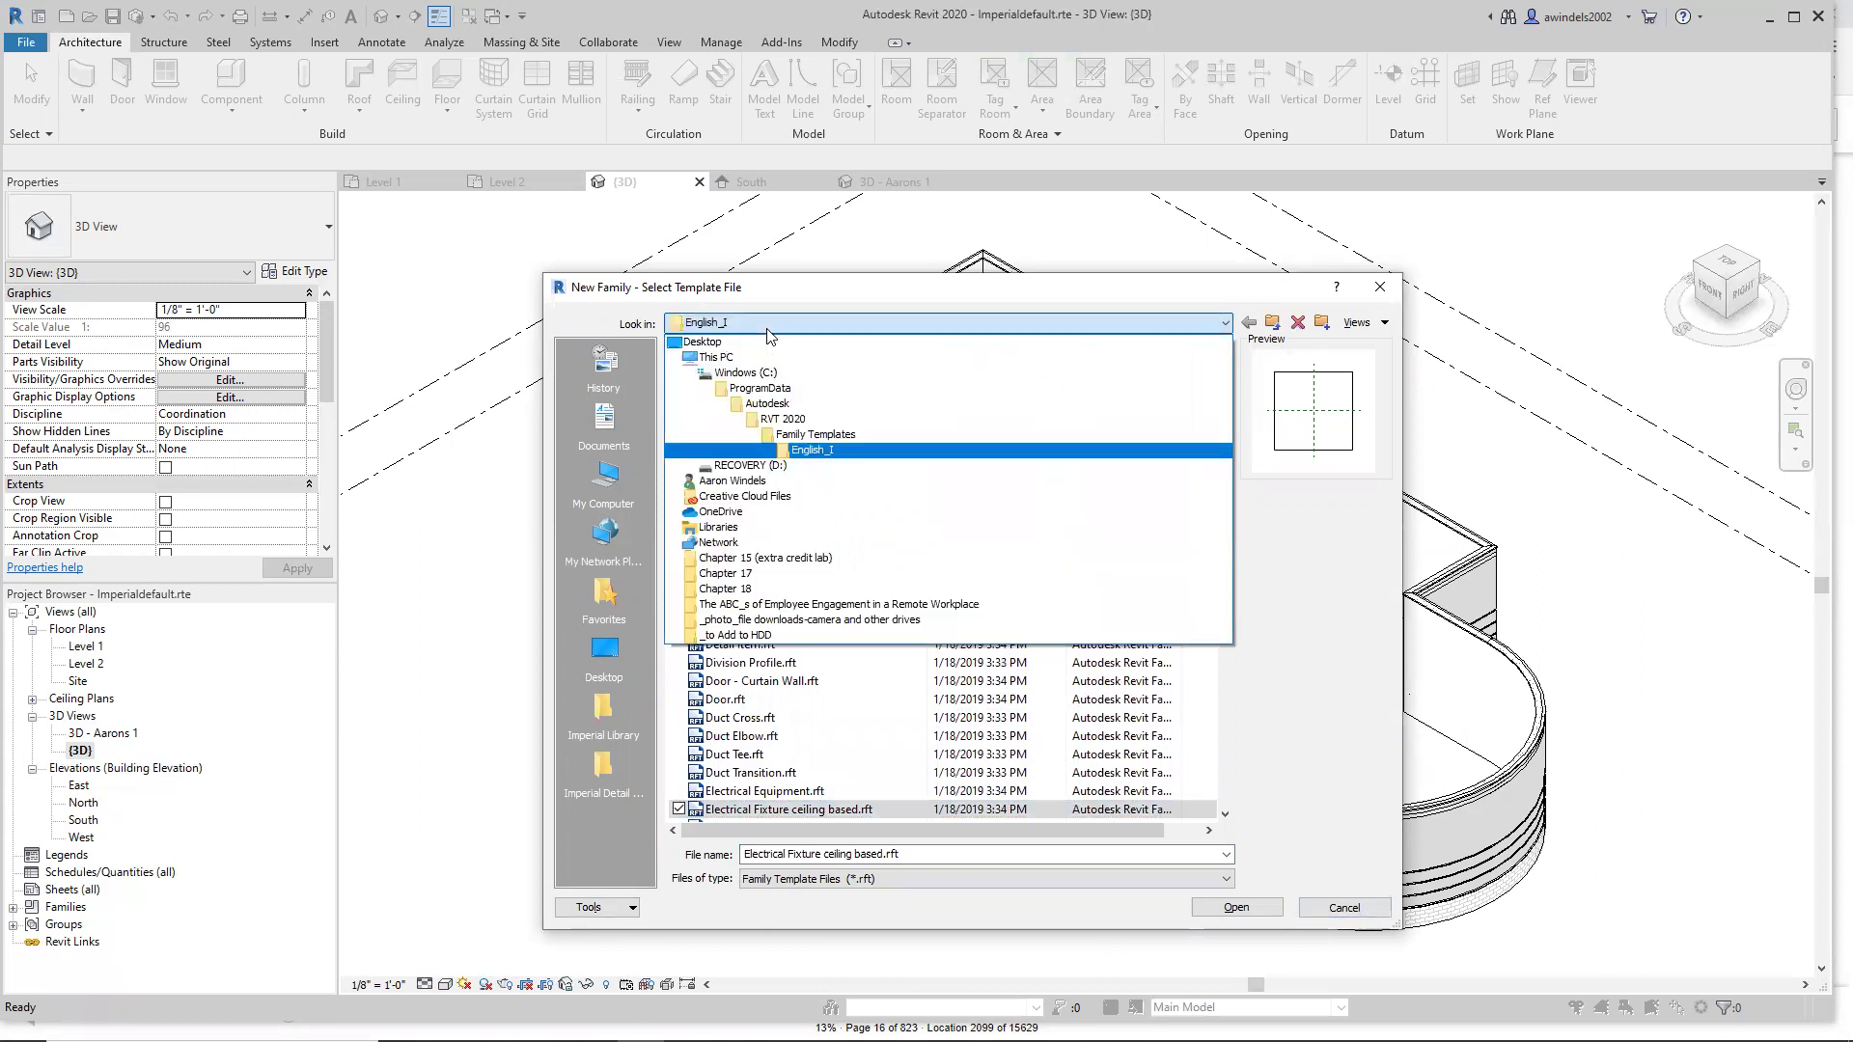
click(847, 439)
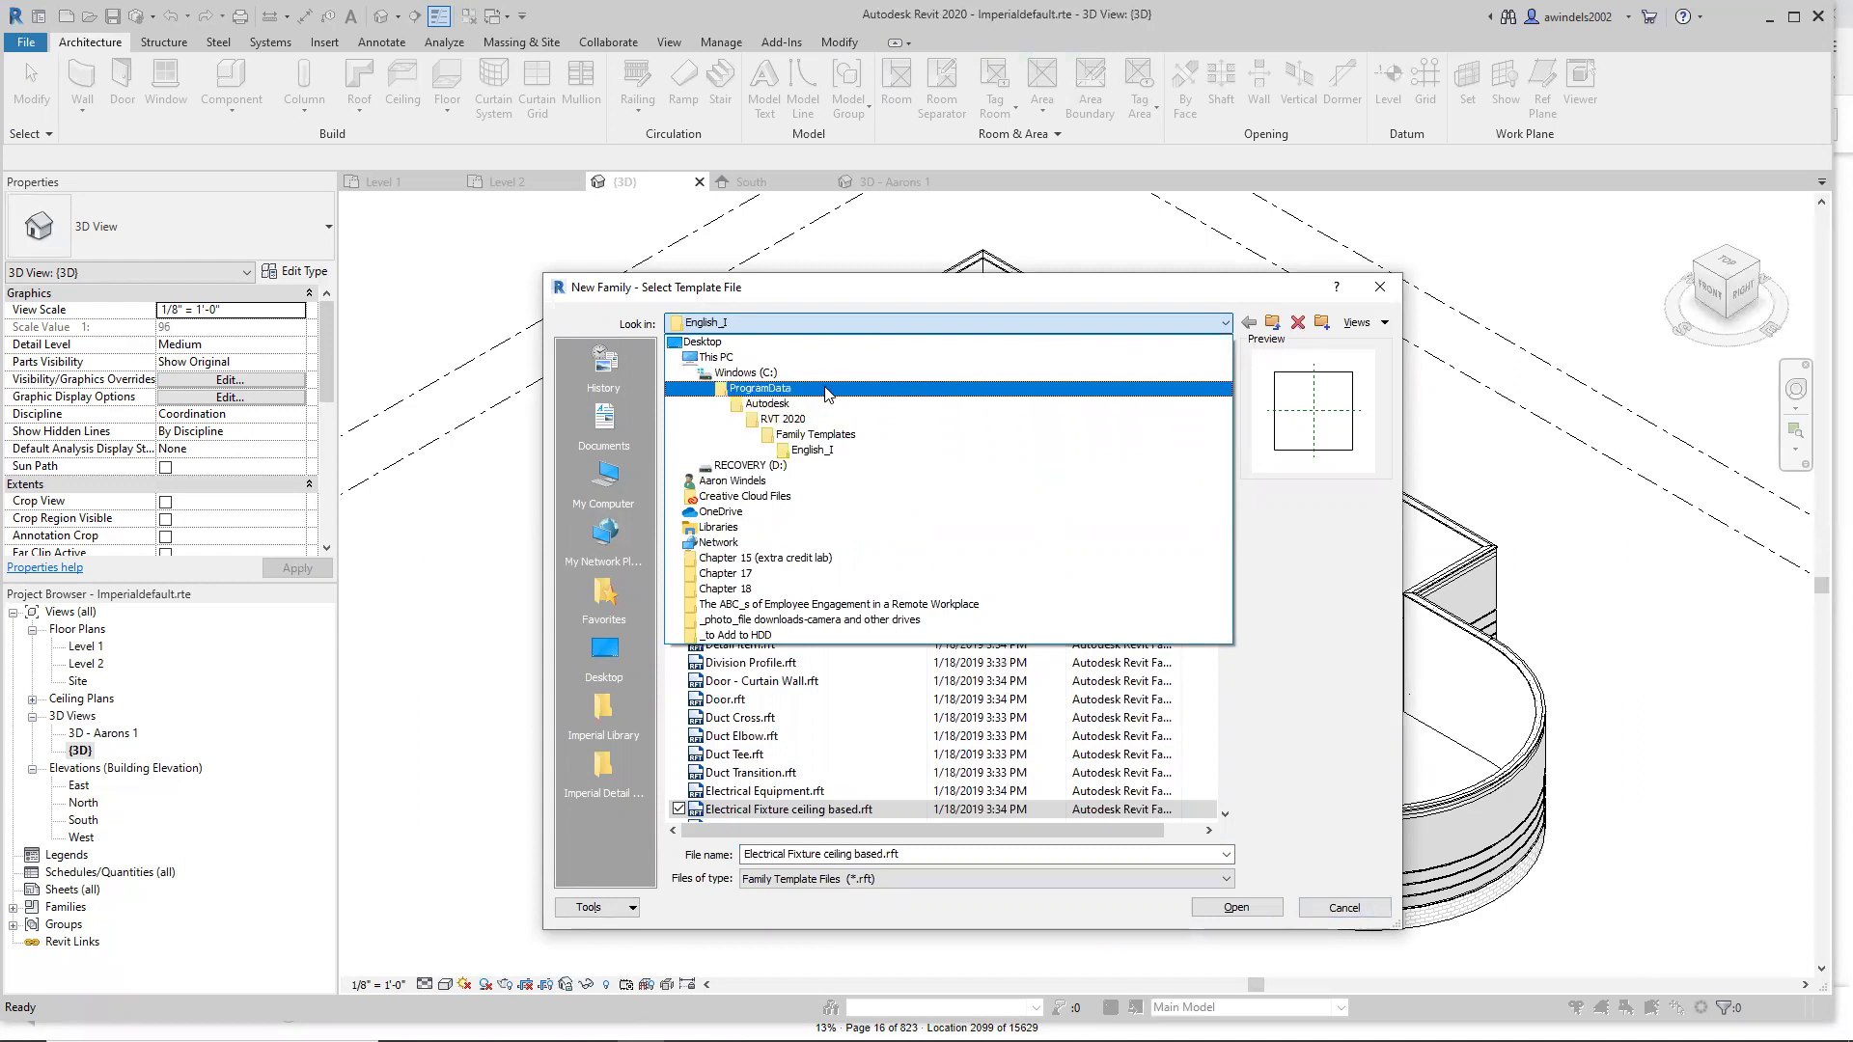
click(843, 437)
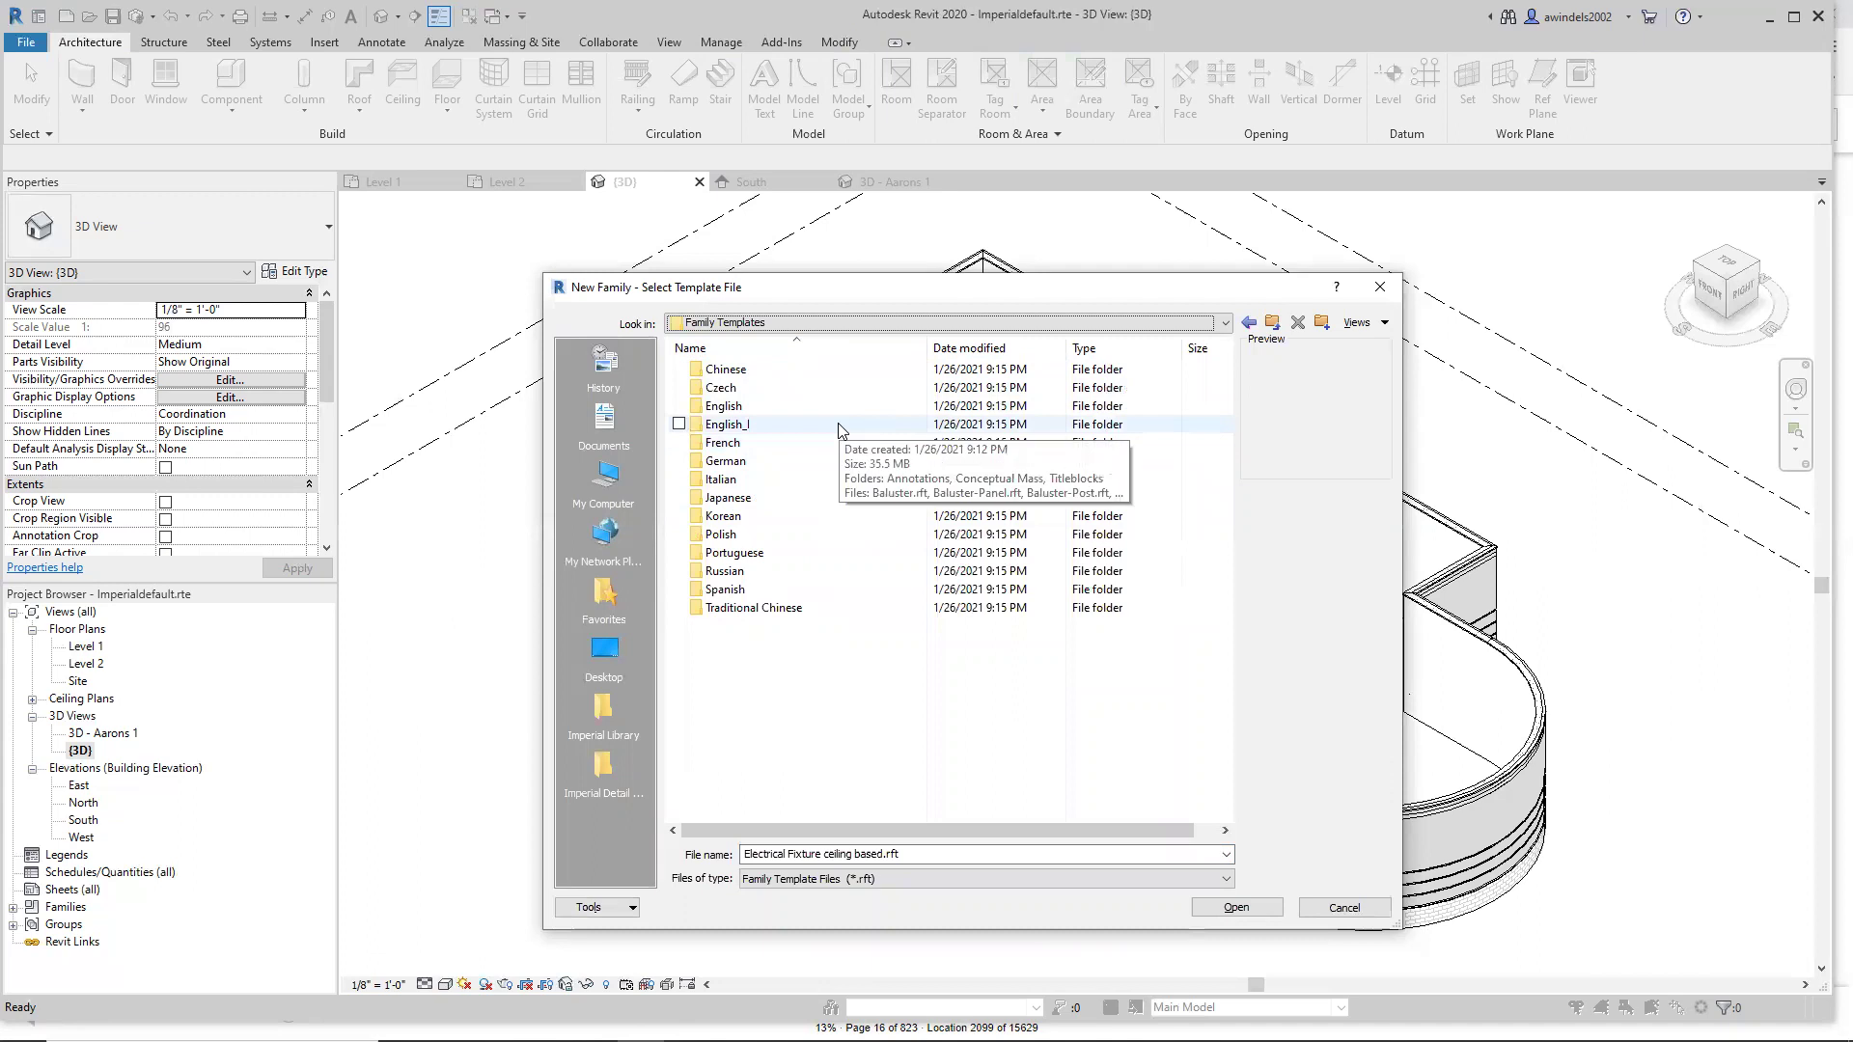
click(731, 409)
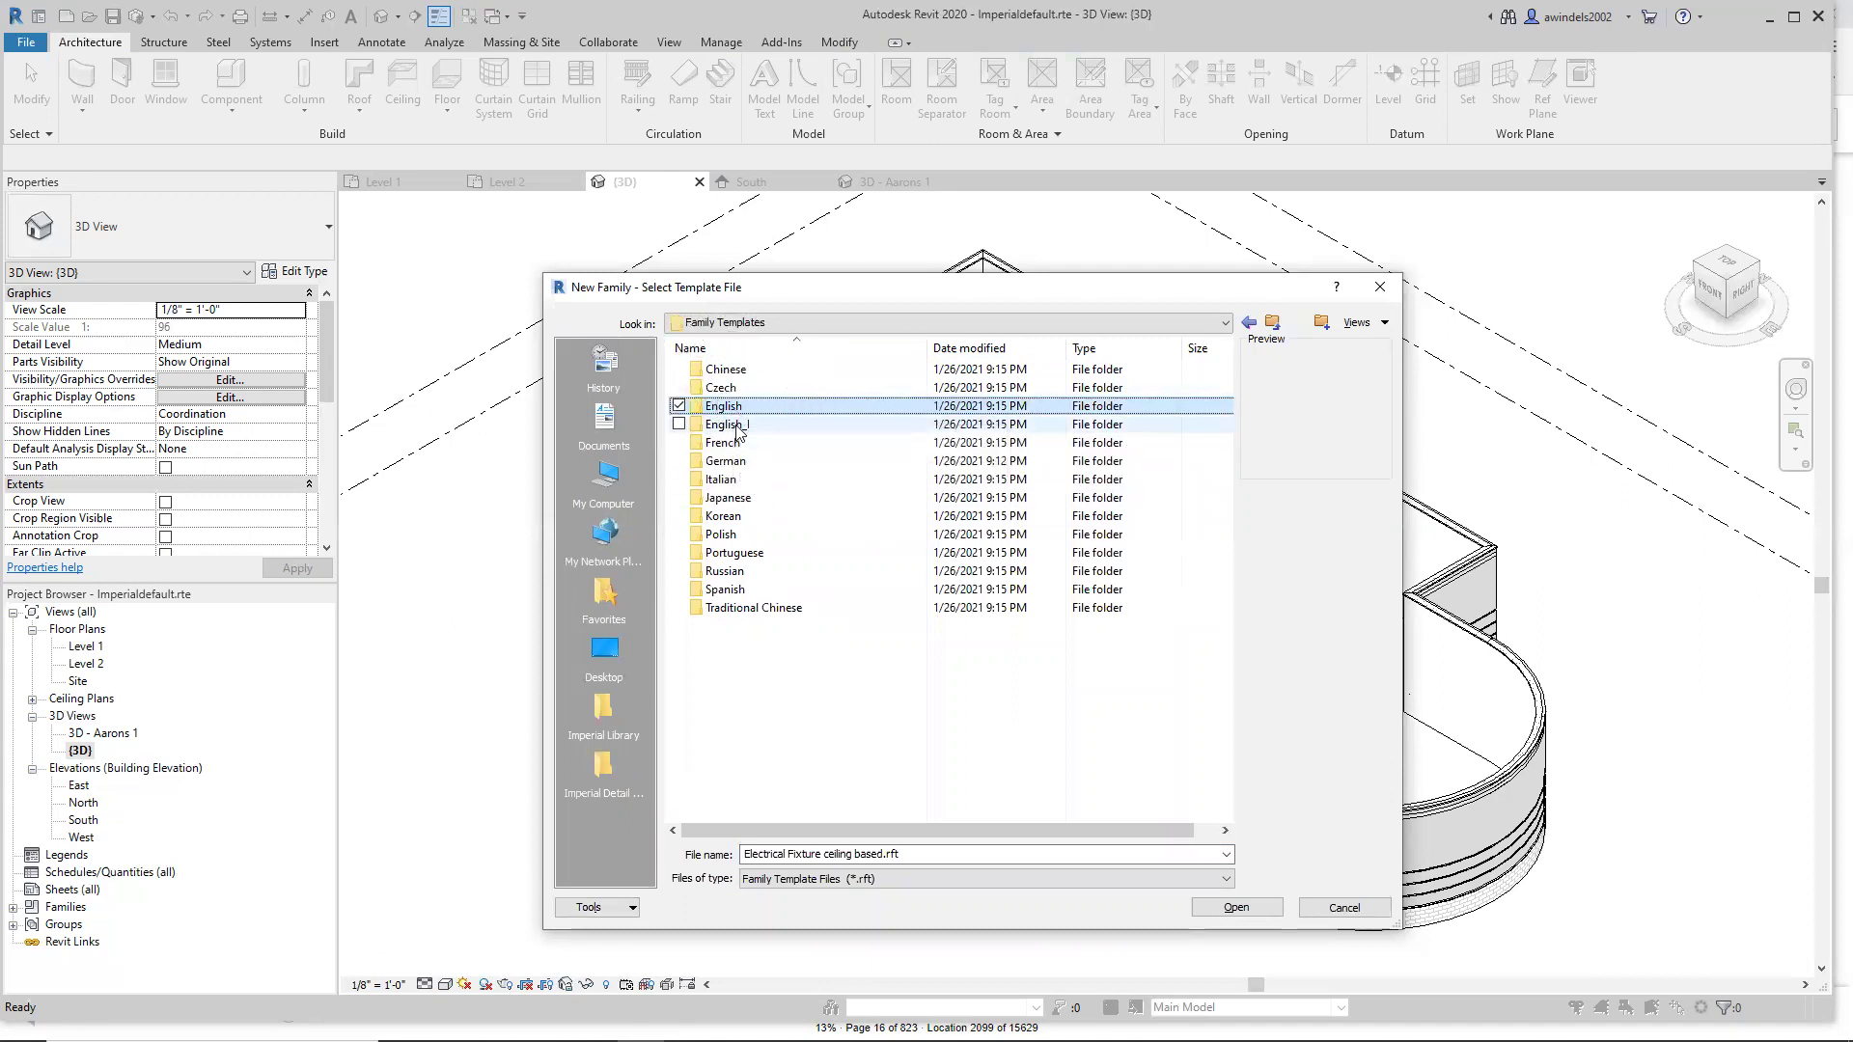
click(739, 431)
double_click(739, 428)
click(795, 462)
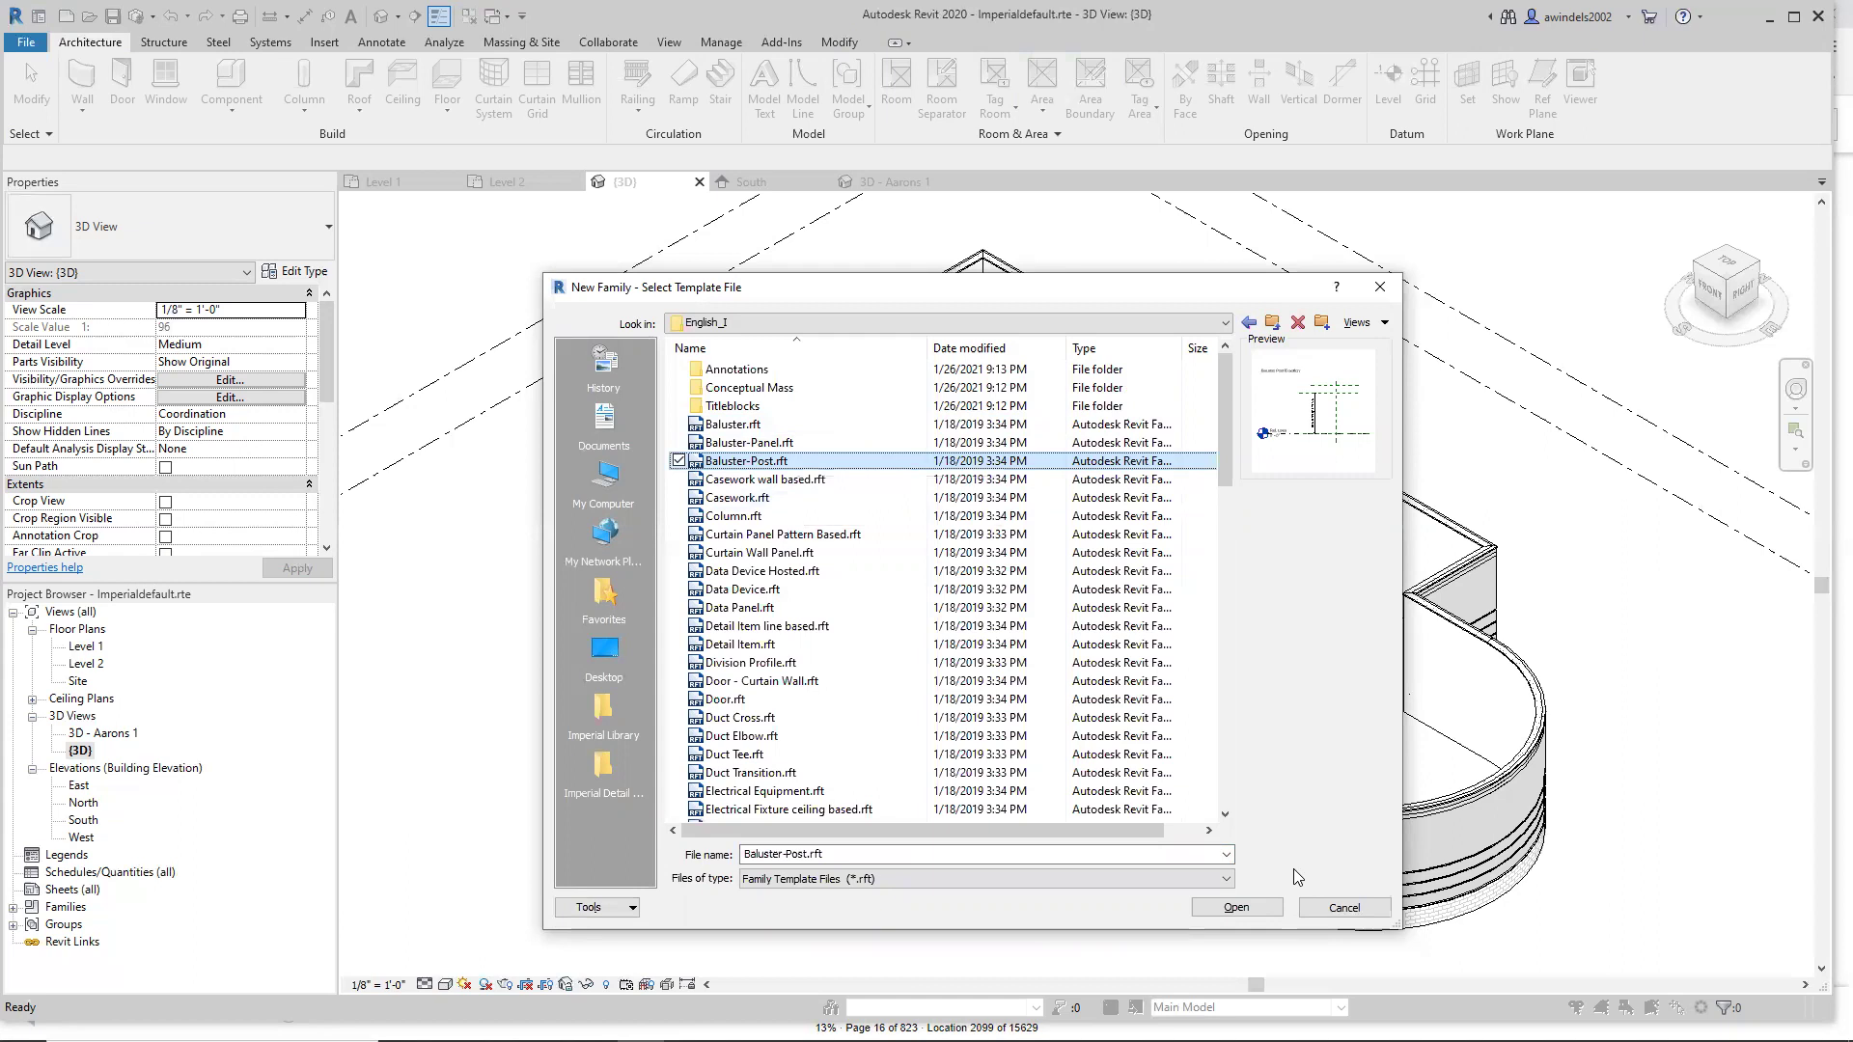
click(1341, 907)
Inspect the double door's properties in the 3D view and clear the selection.
middle_drag(1030, 533, 1045, 581)
click(1013, 396)
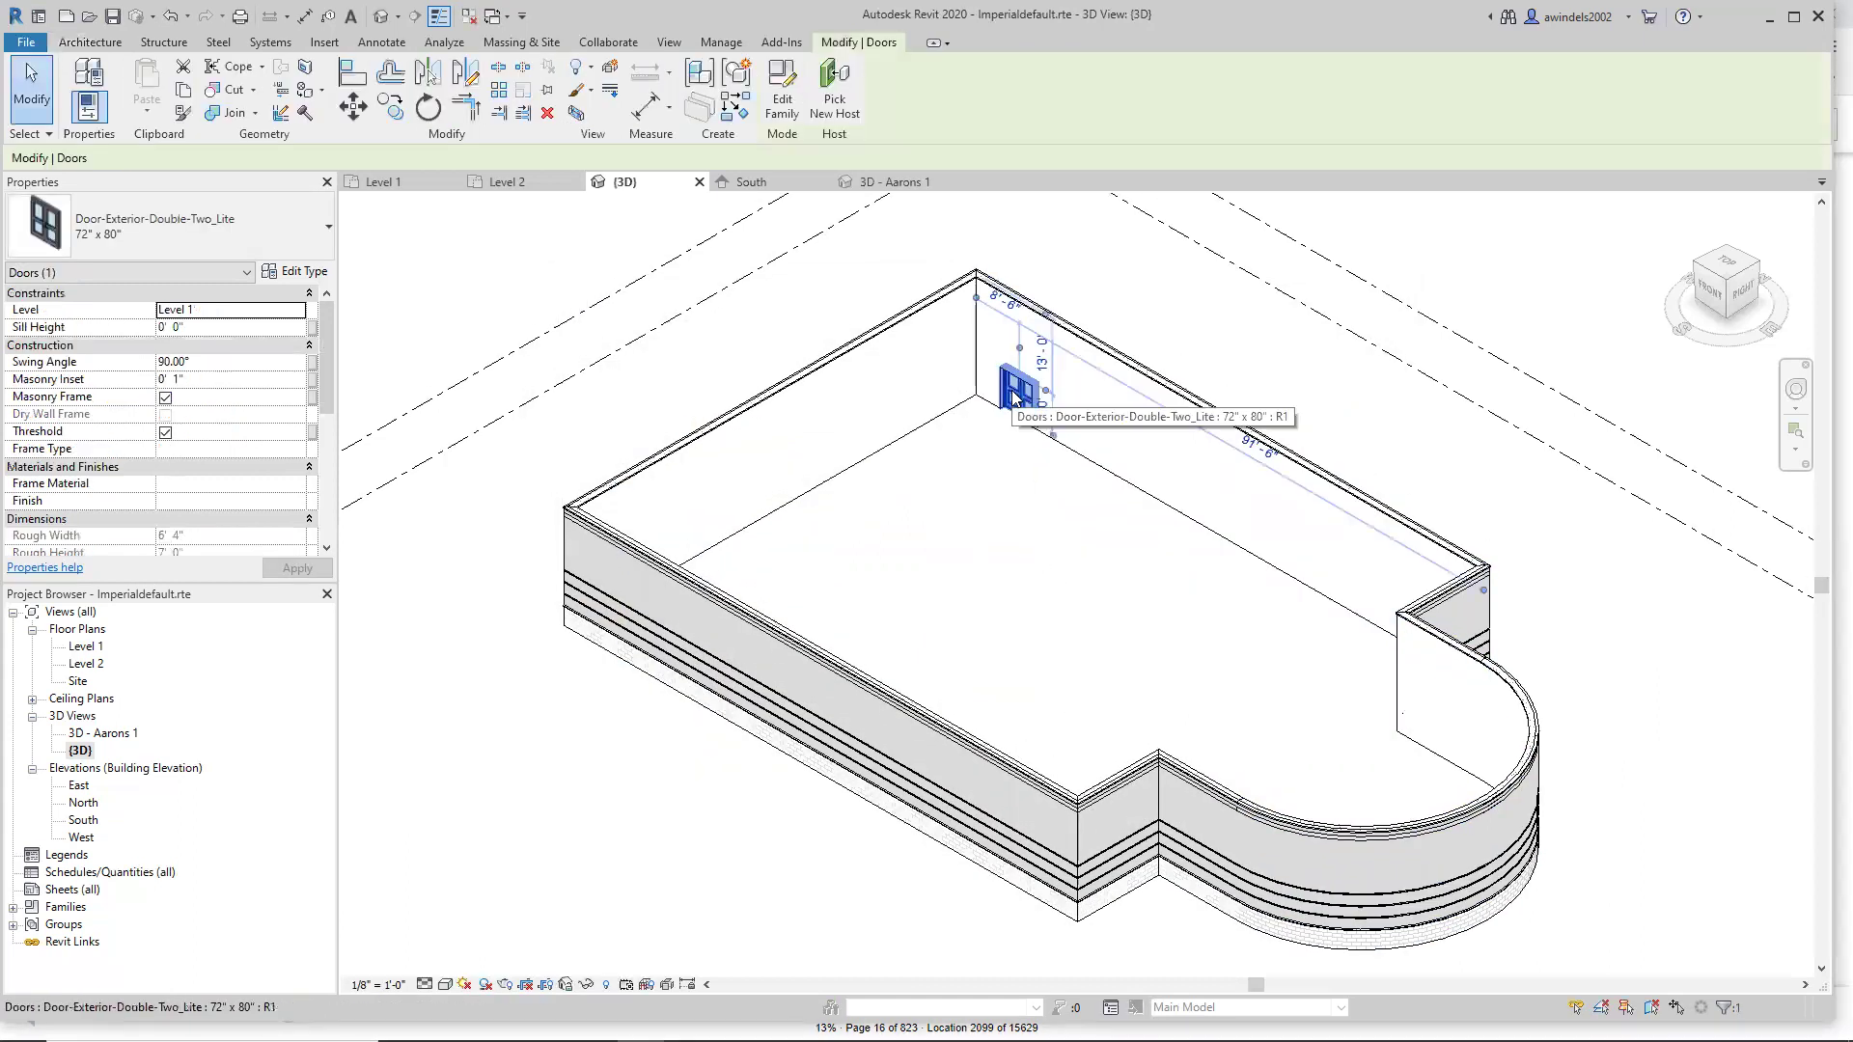
key(Escape)
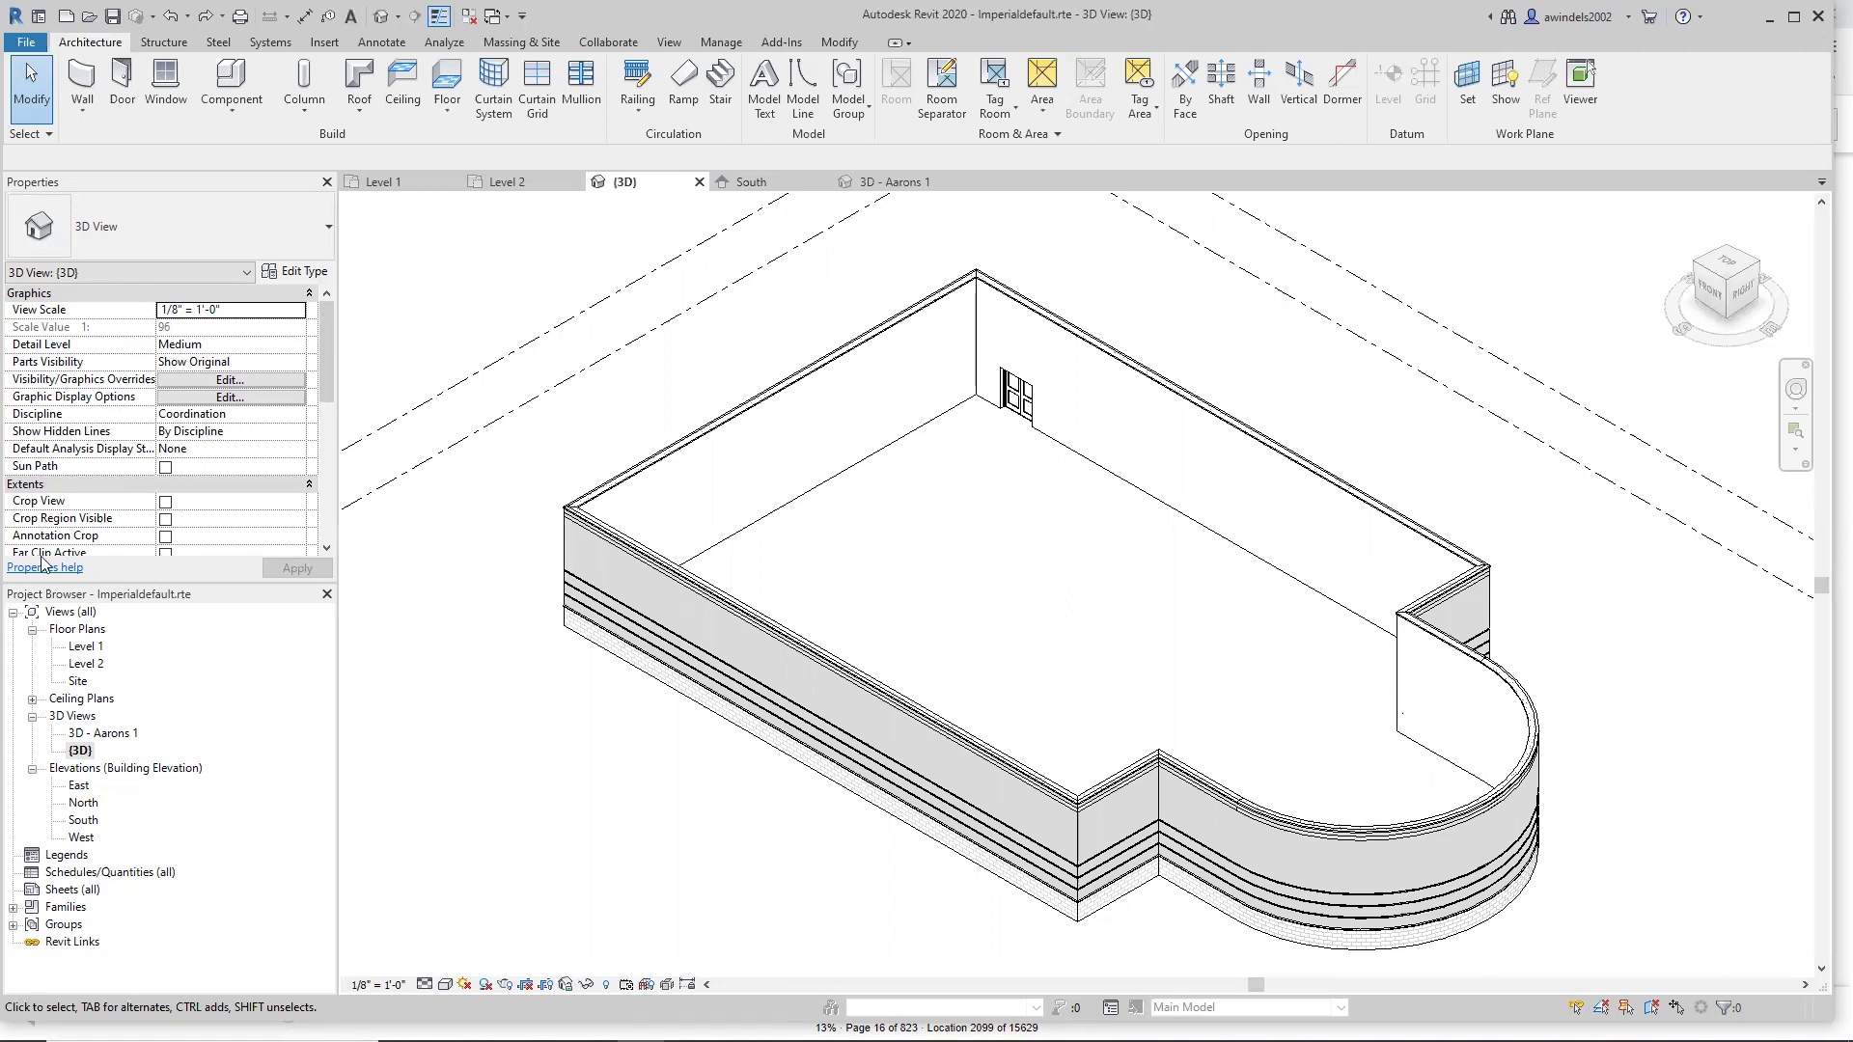
click(58, 597)
click(64, 597)
key(ctrl)
key(ctrl)
Review the open Level 2, {3D}, South and 3D - Aarons 1 views, and return to the Level 1 floor plan.
click(509, 181)
click(628, 181)
click(751, 181)
click(882, 181)
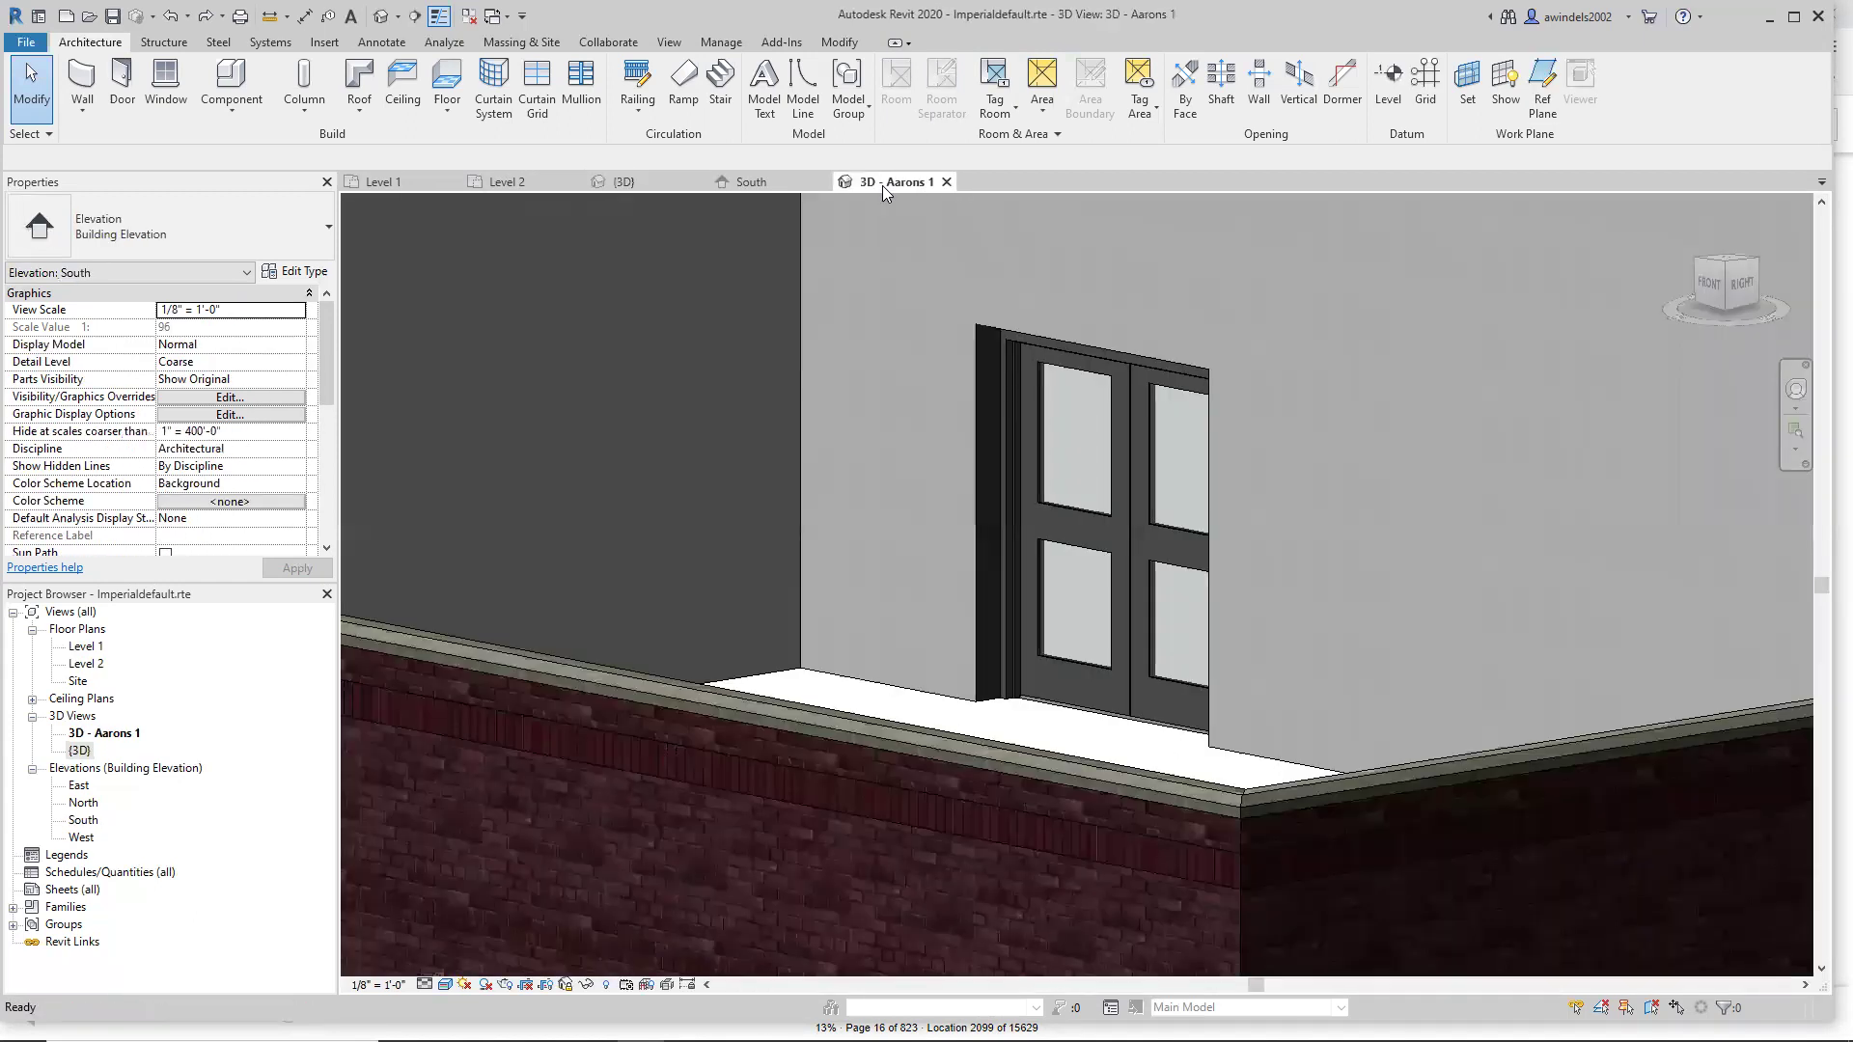
click(743, 181)
click(622, 181)
click(506, 181)
click(386, 184)
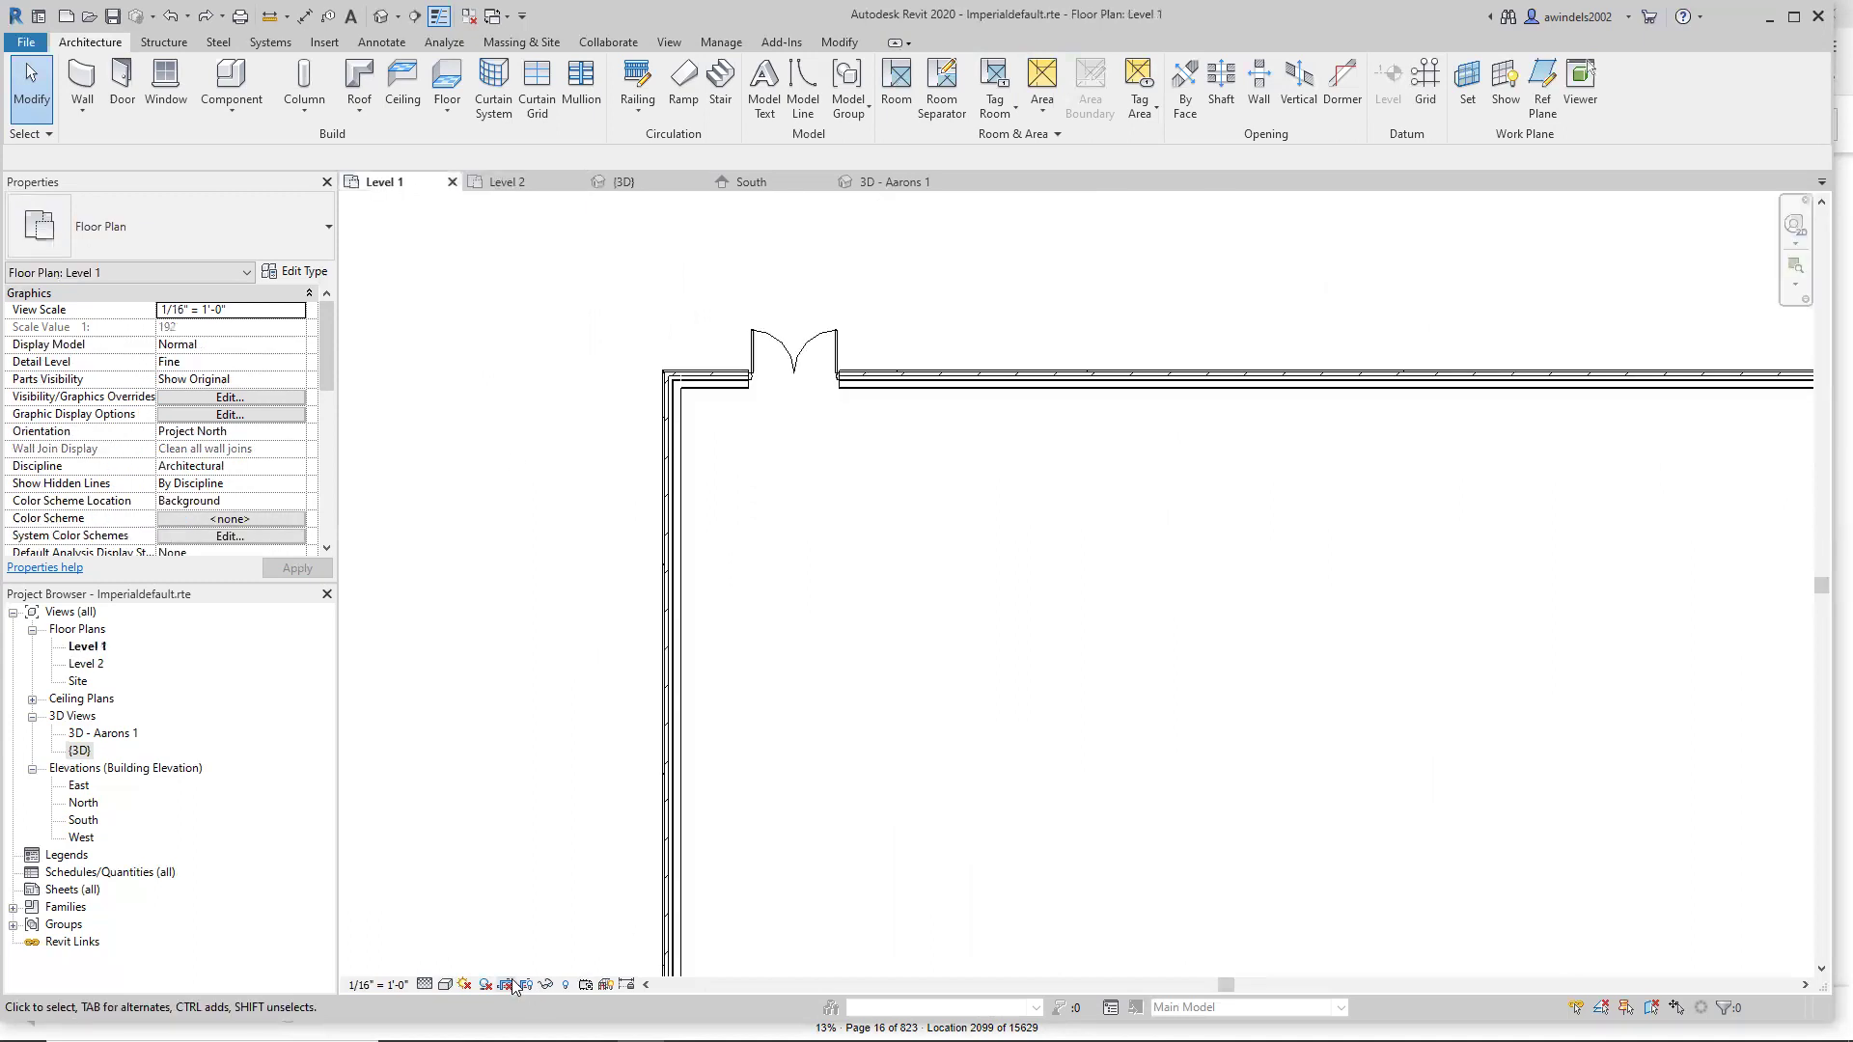
Frame the building's full wall outline and double door in the Level 1 floor plan.
key(ctrl)
key(ctrl)
scroll(921, 703, down, 3)
middle_drag(953, 741, 828, 584)
scroll(828, 585, down, 2)
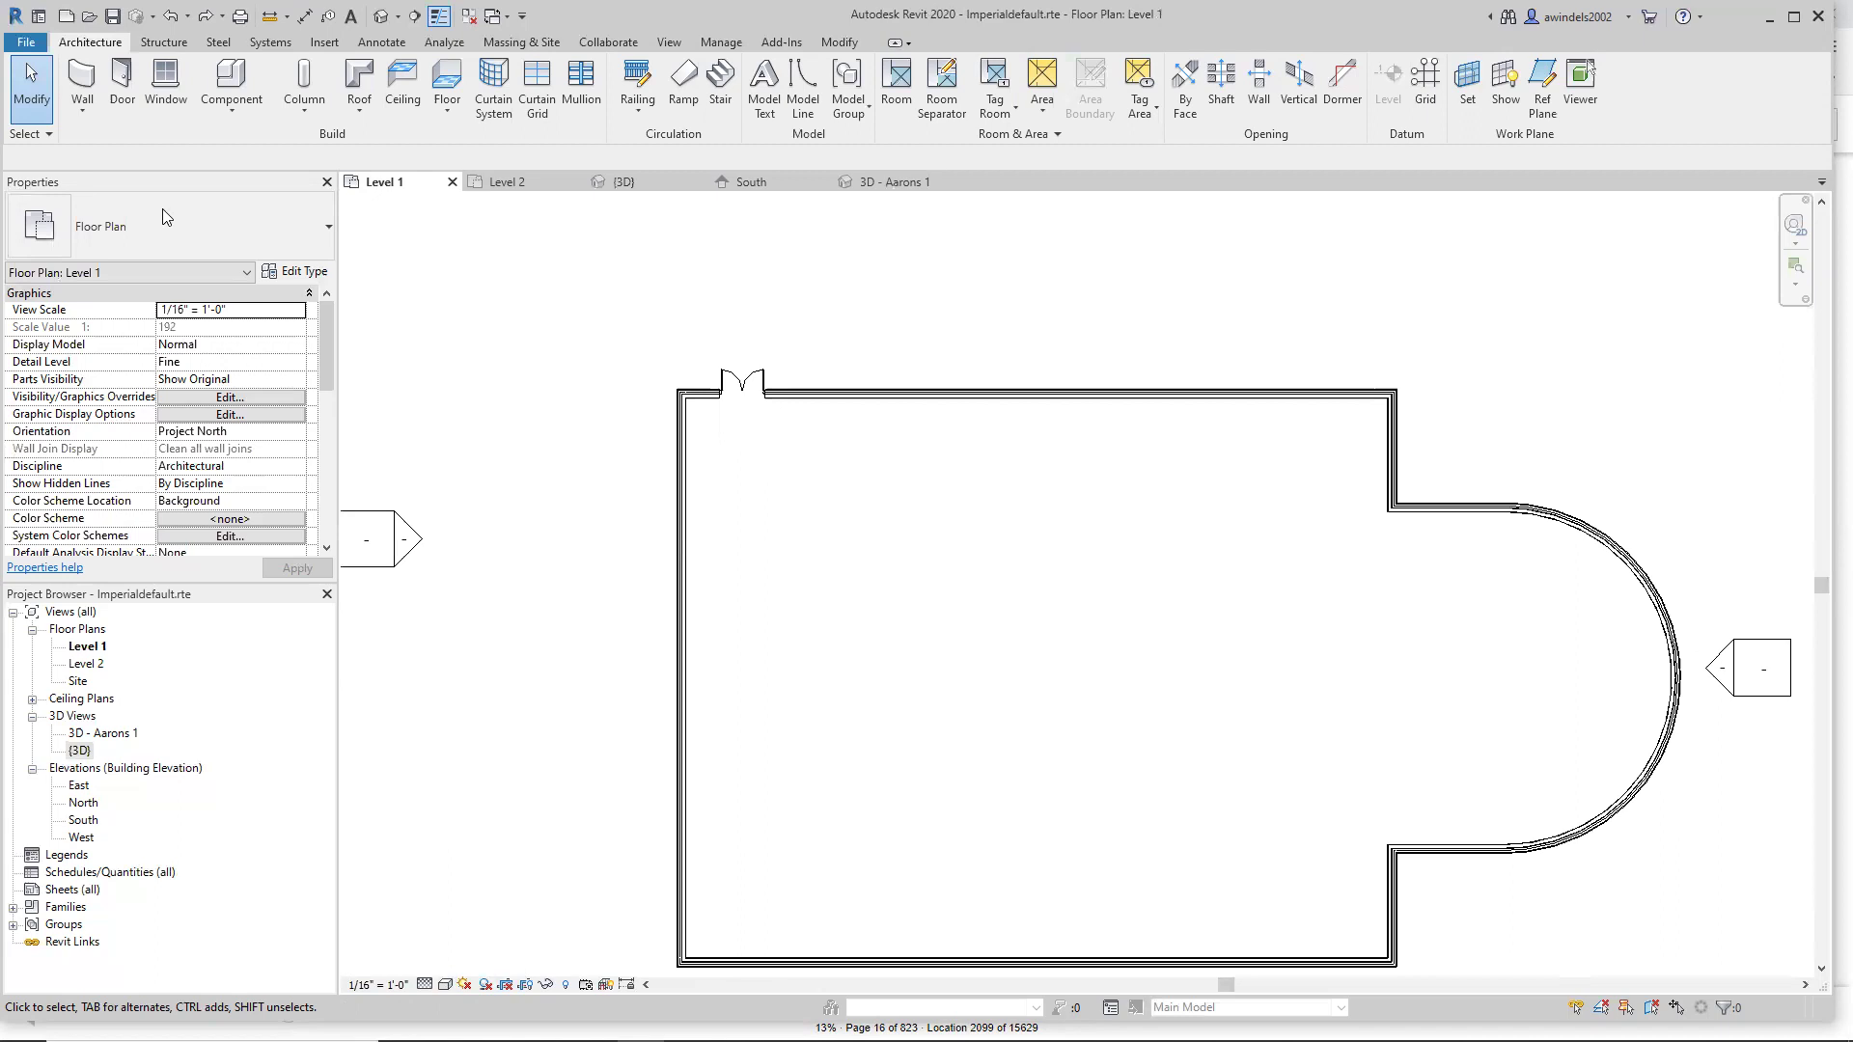